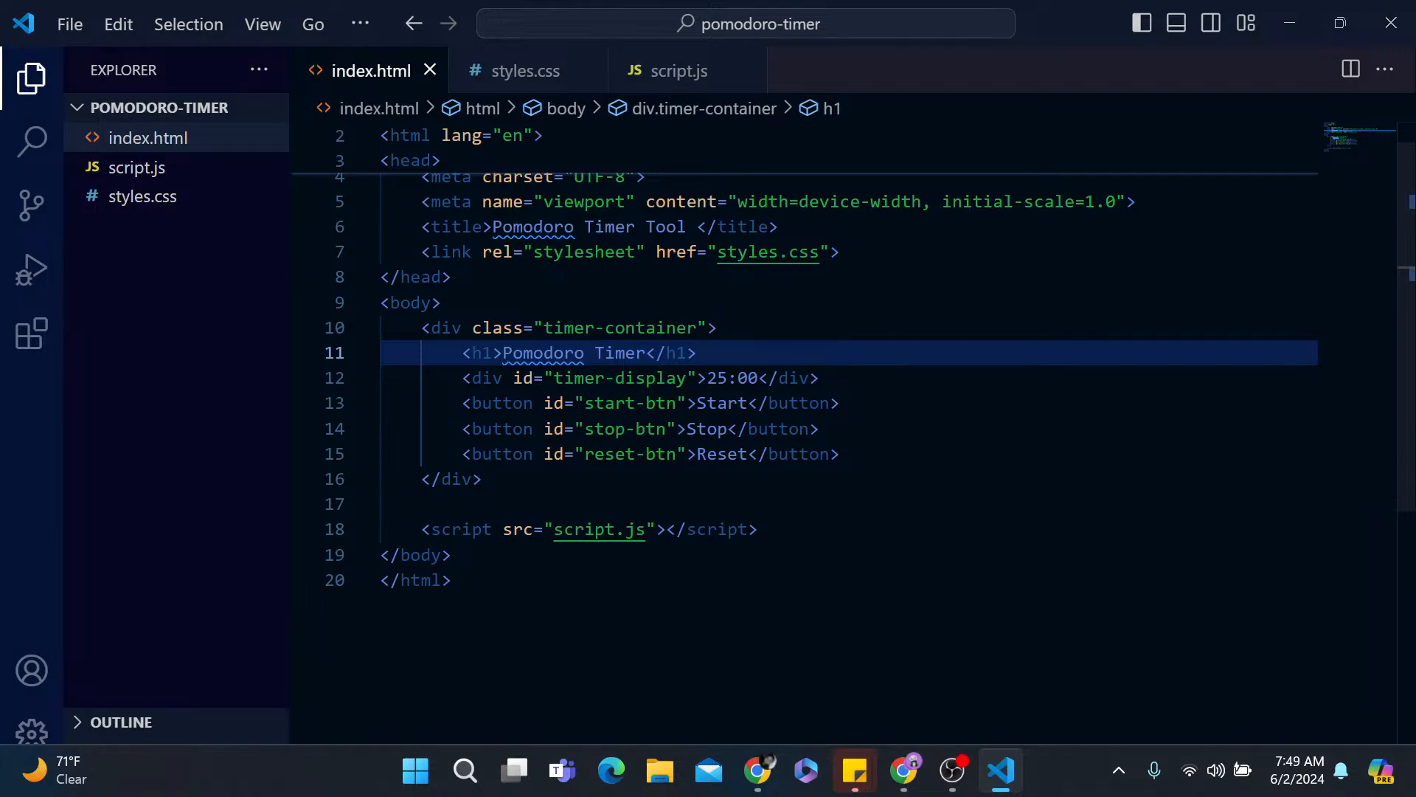
- Open index.html with Live Server and test the Pomodoro timer by starting it and resetting it
scroll(853, 374, "up", 1)
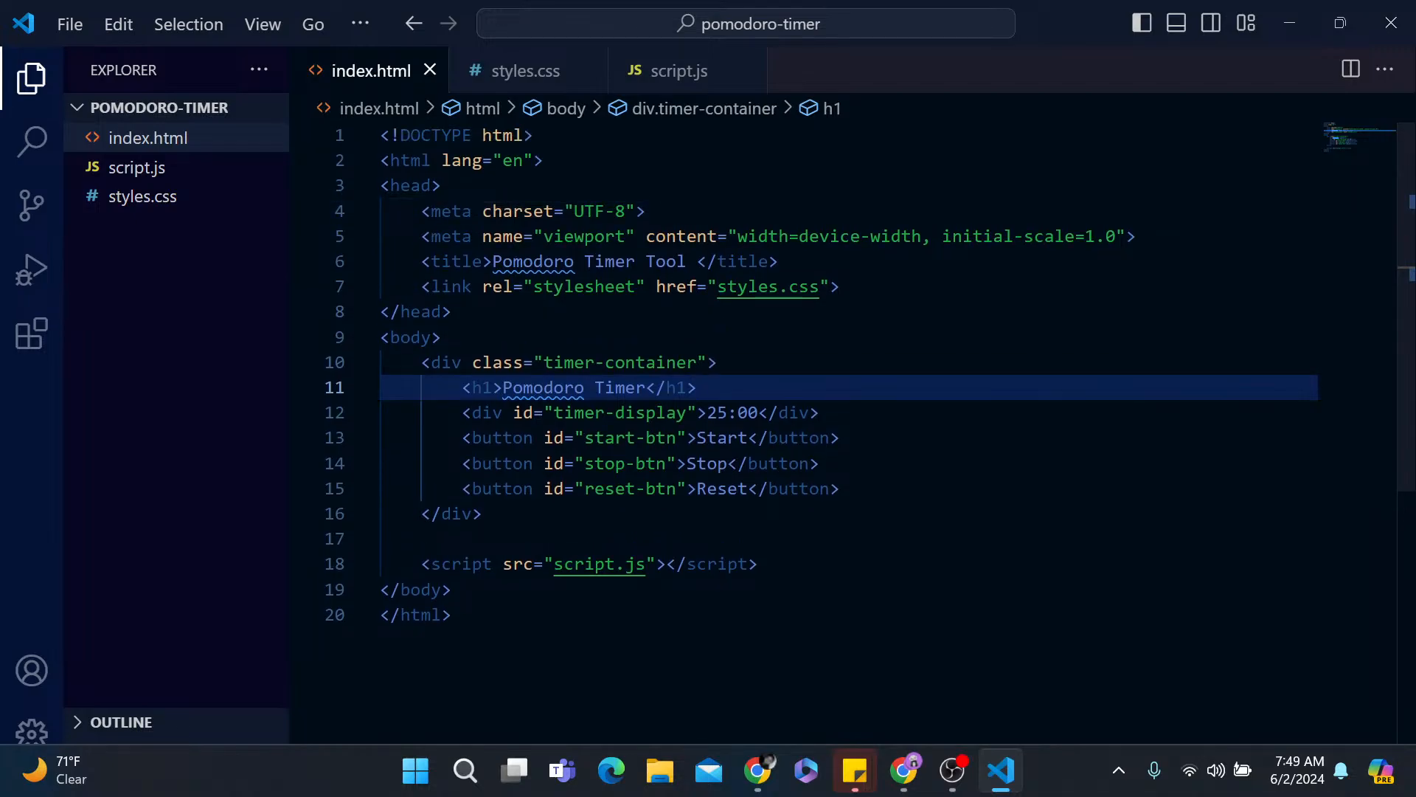
left_click(751, 214)
right_click(751, 219)
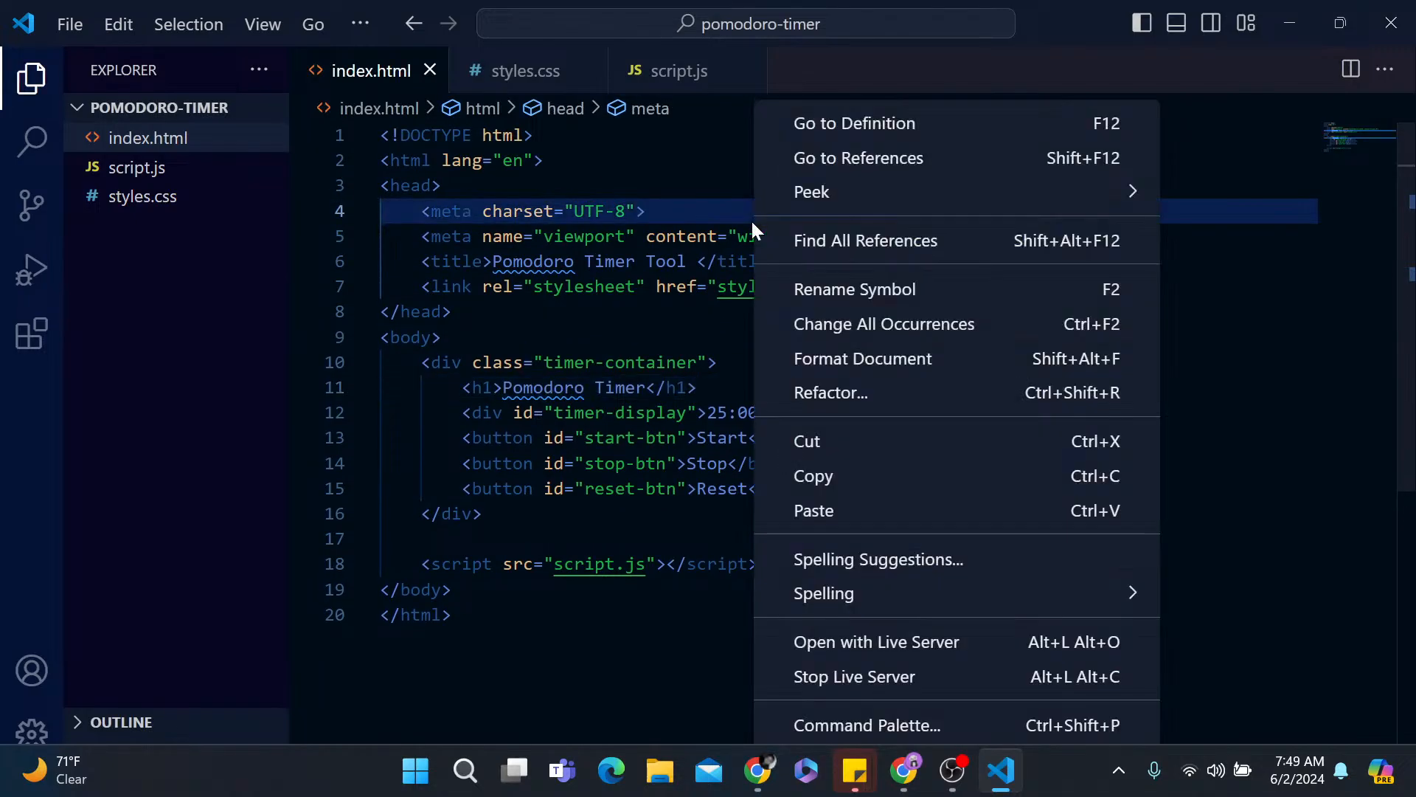
left_click(826, 647)
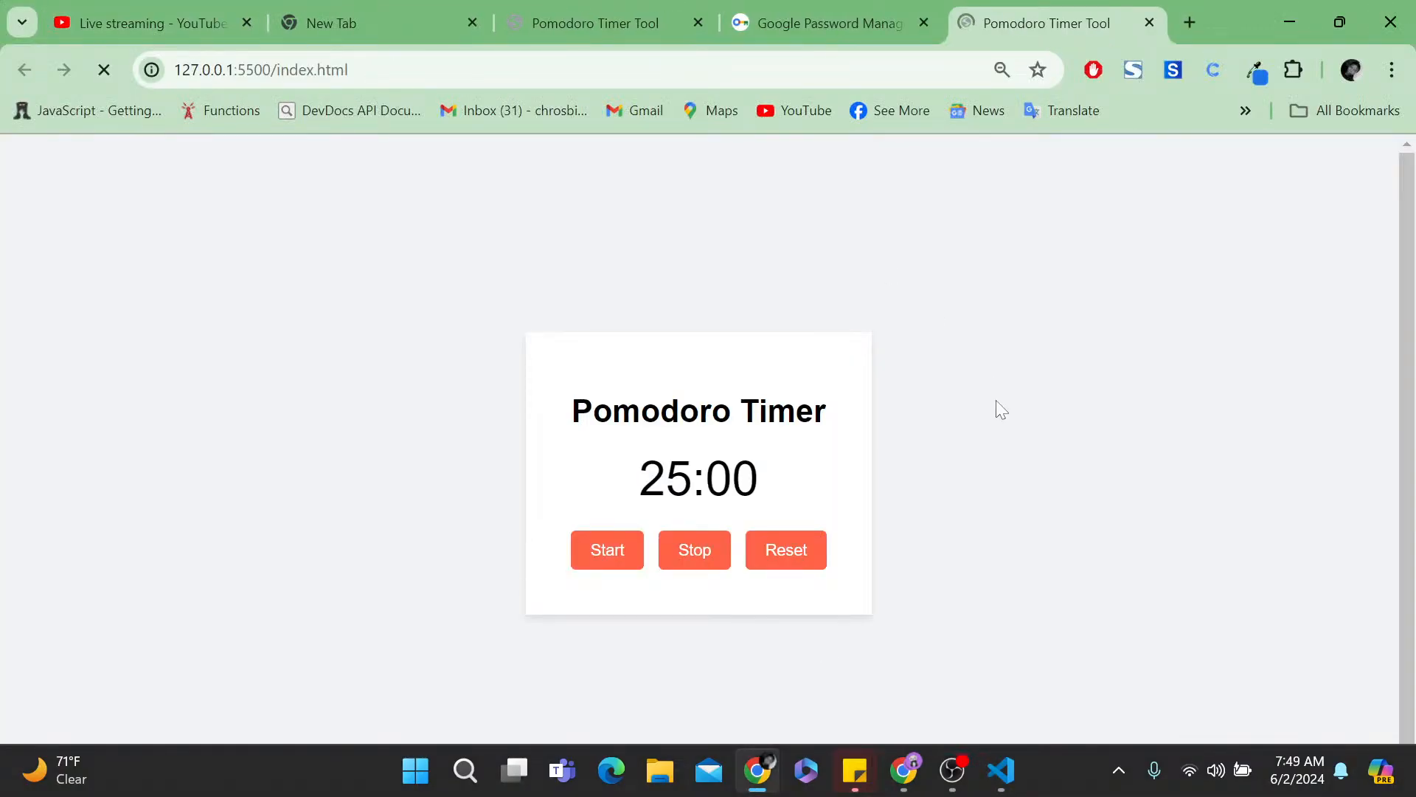
left_click(604, 564)
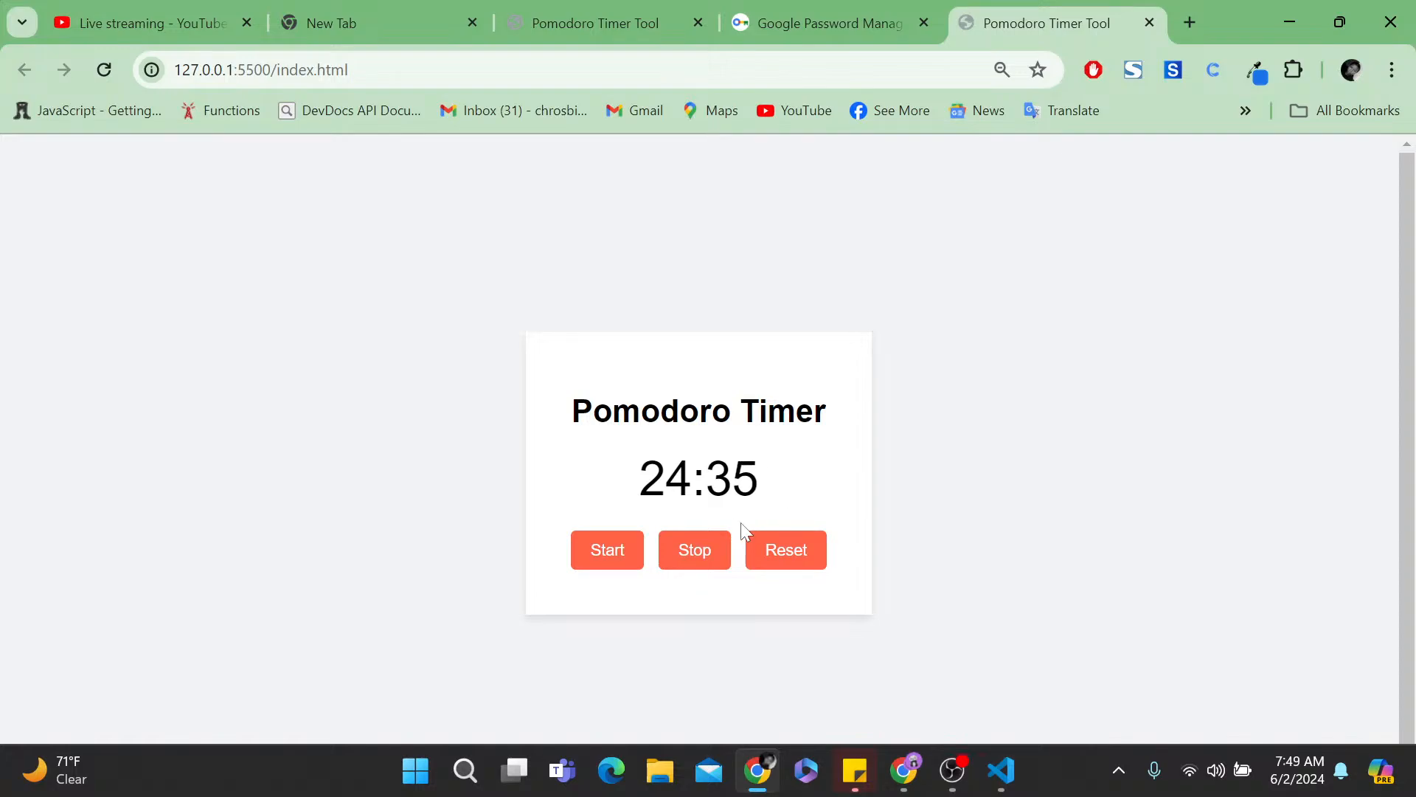
left_click(783, 551)
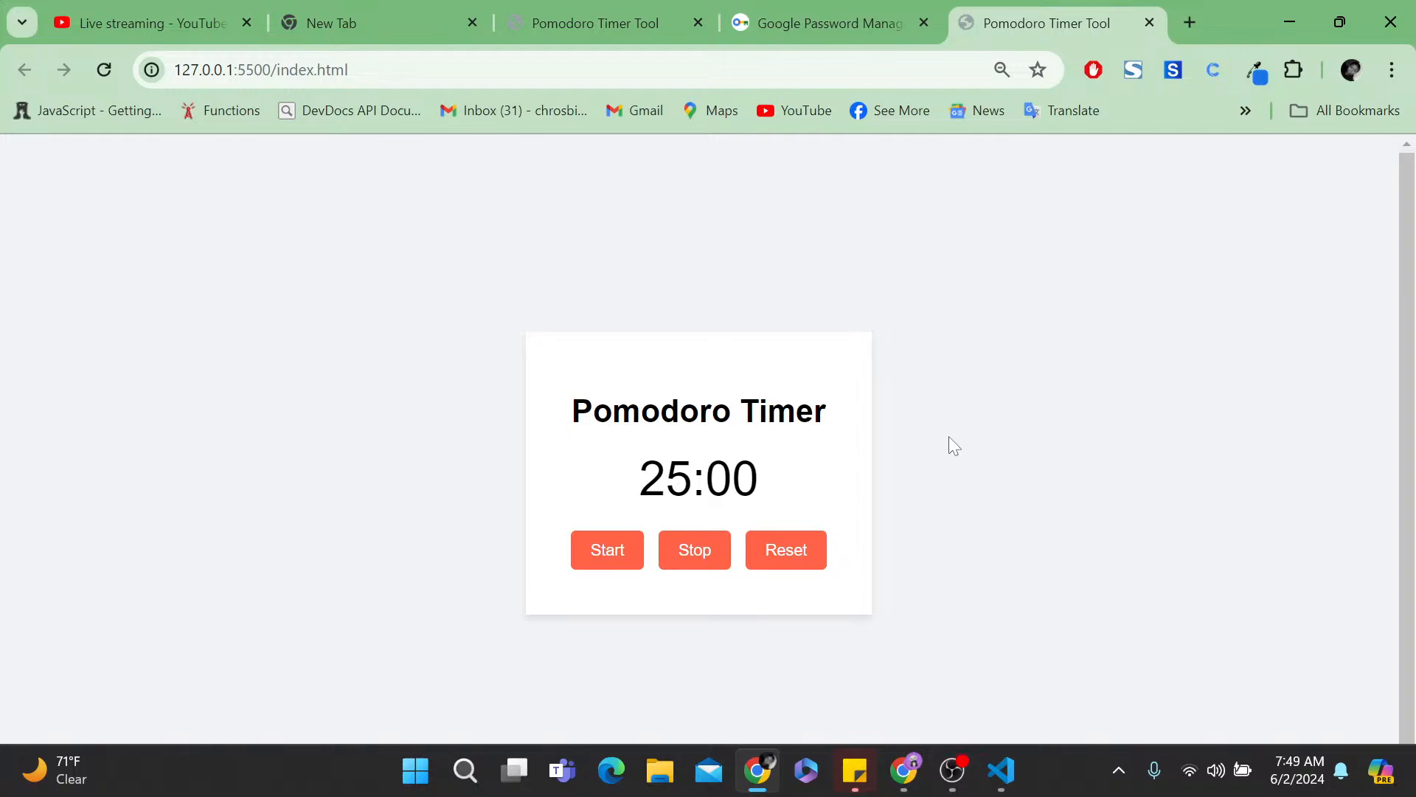
left_click(1001, 769)
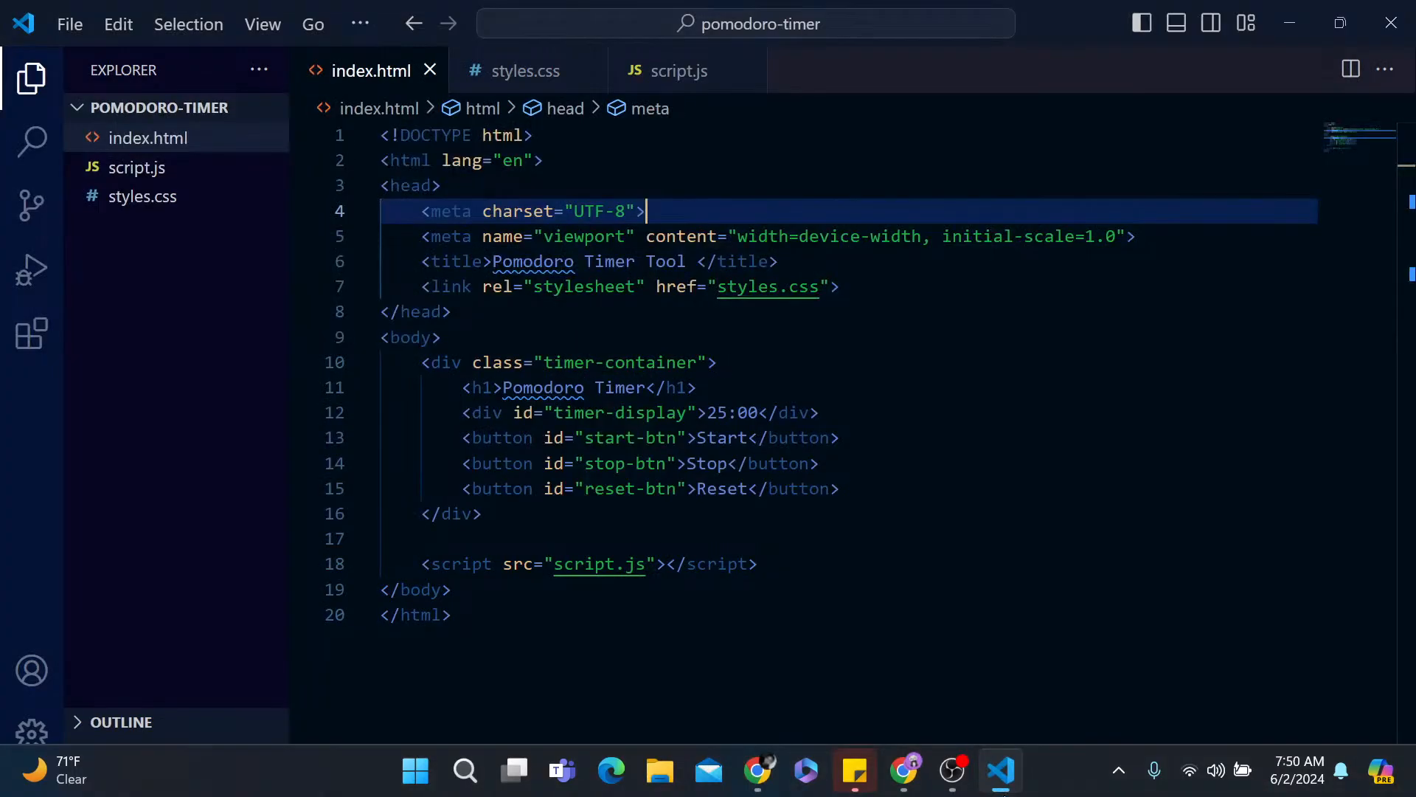
left_click(700, 387)
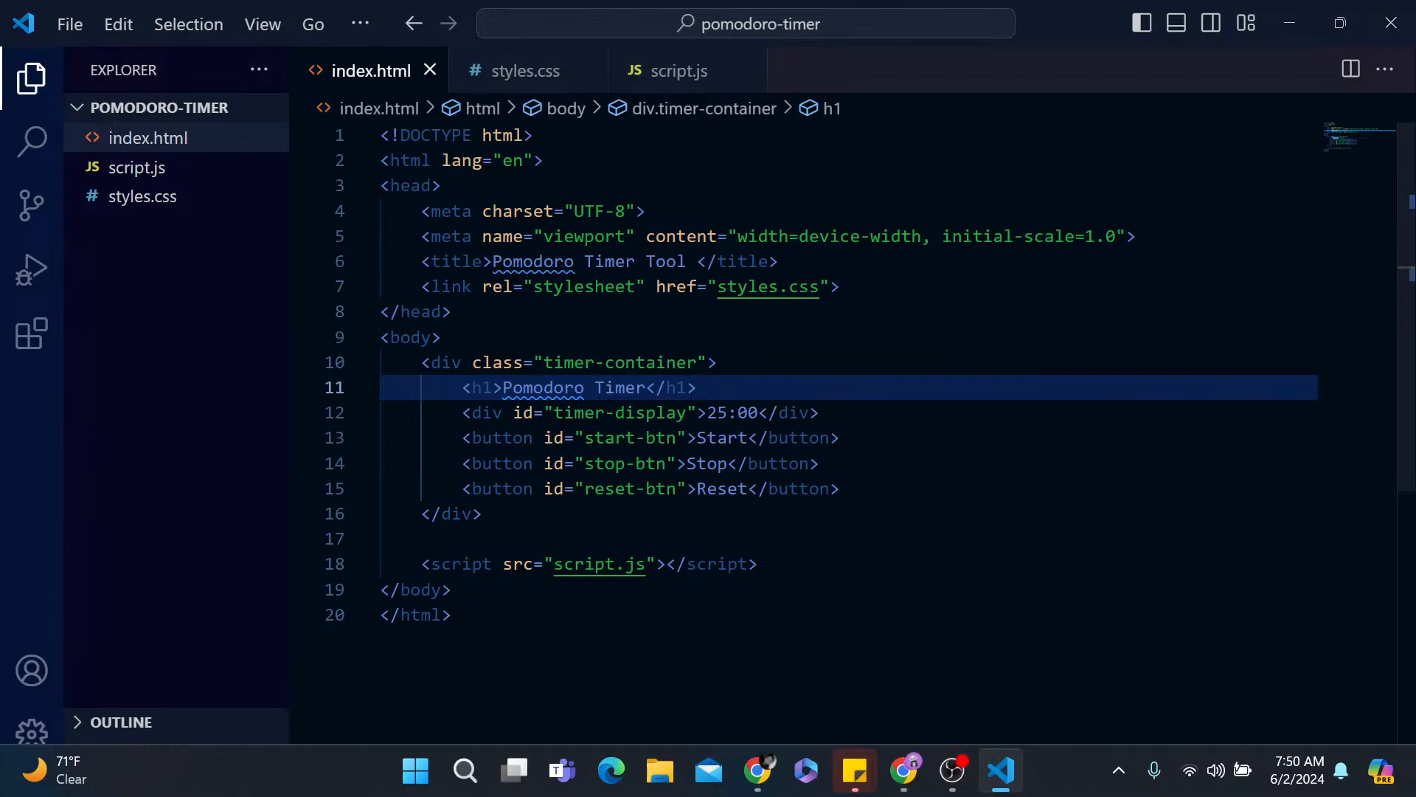
left_click(758, 770)
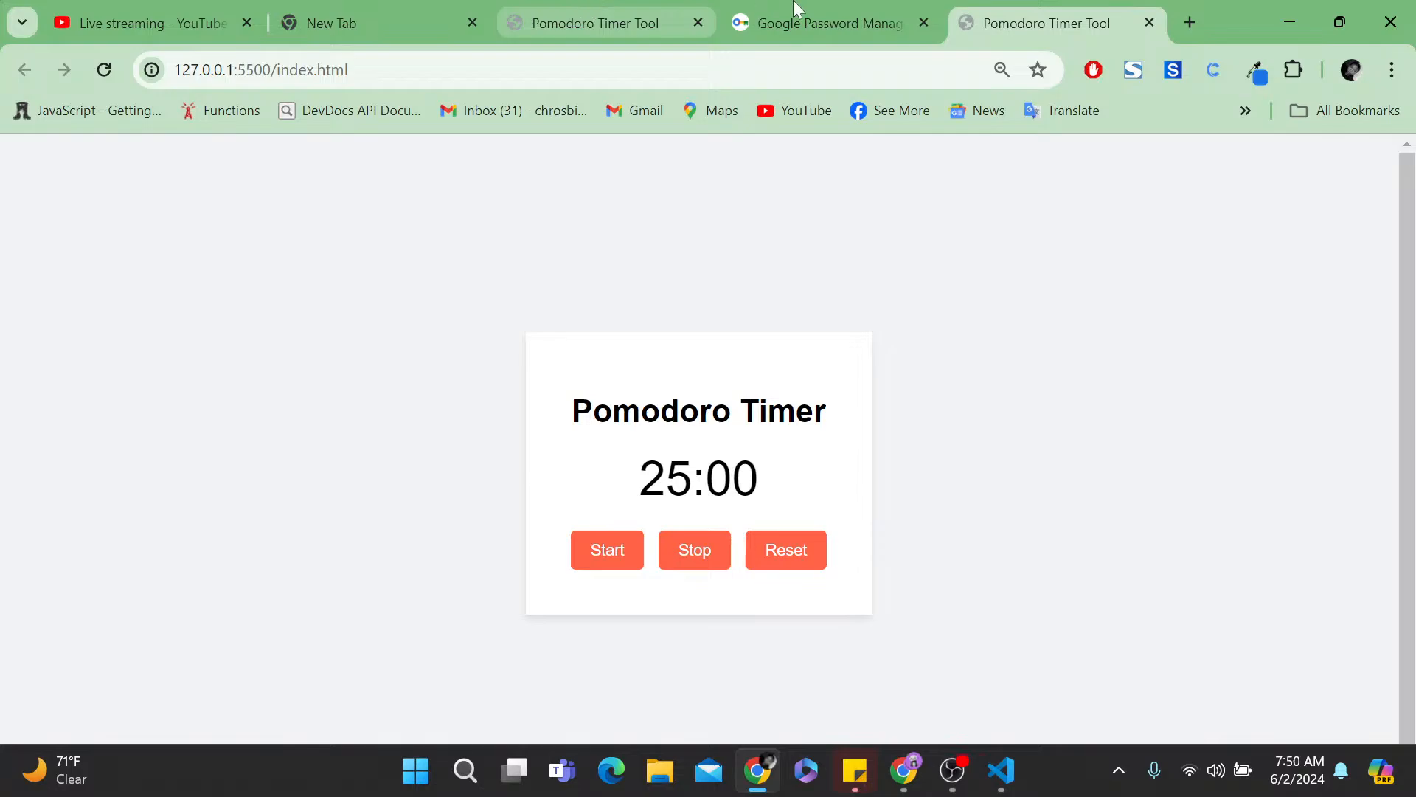
- Load hashnode.com in the Google Password Manager browser tab and start writing a new article
left_click(804, 18)
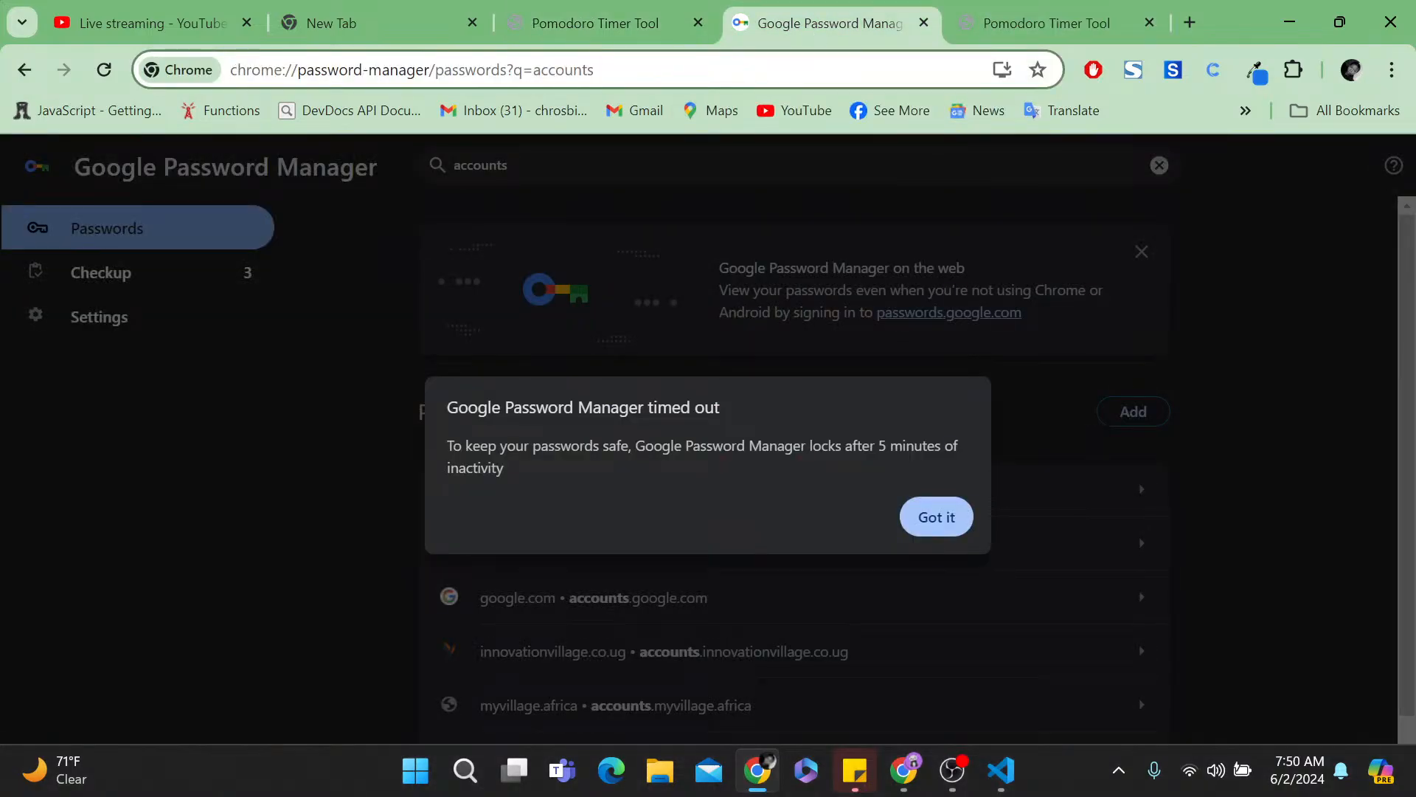
type("h")
key("ctrl+a")
type("has")
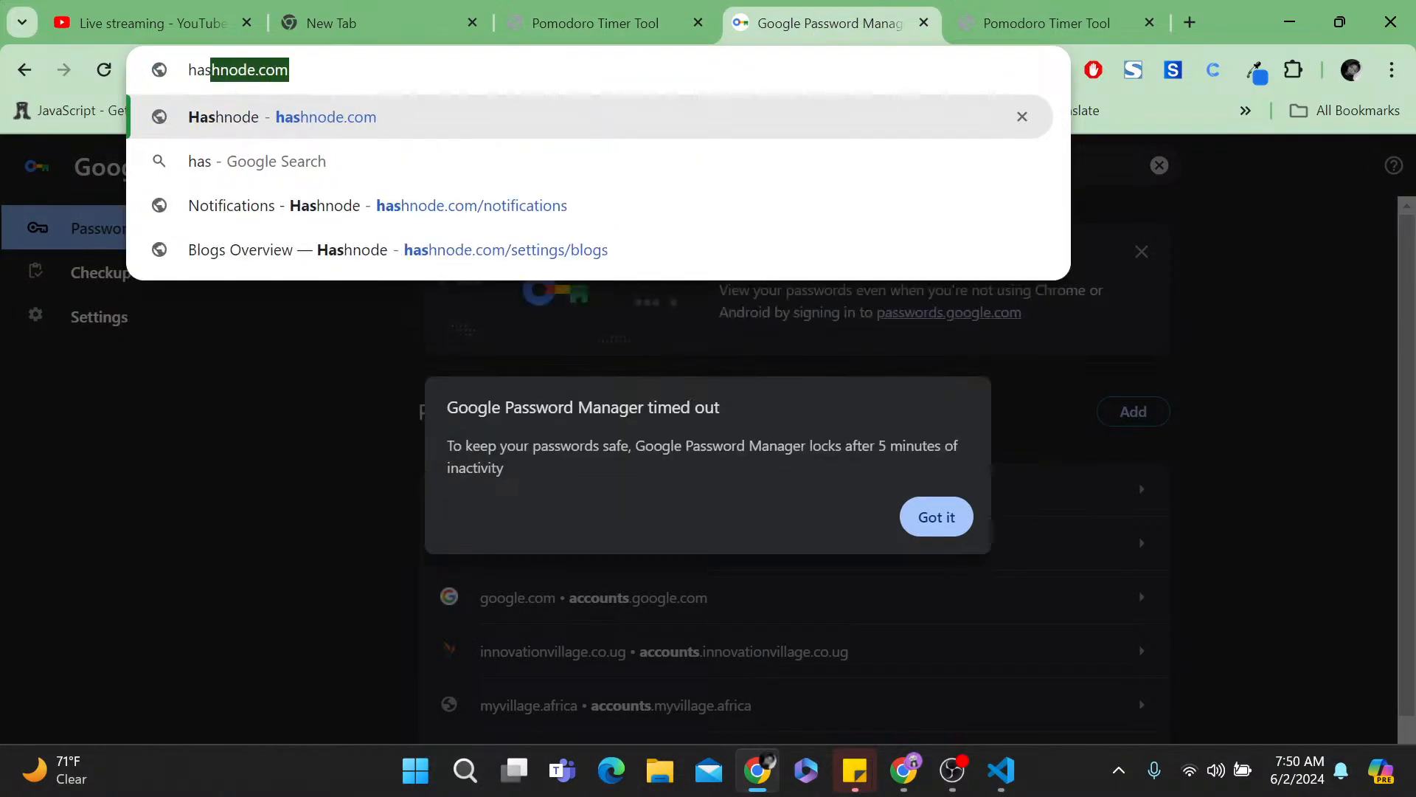
key("Return")
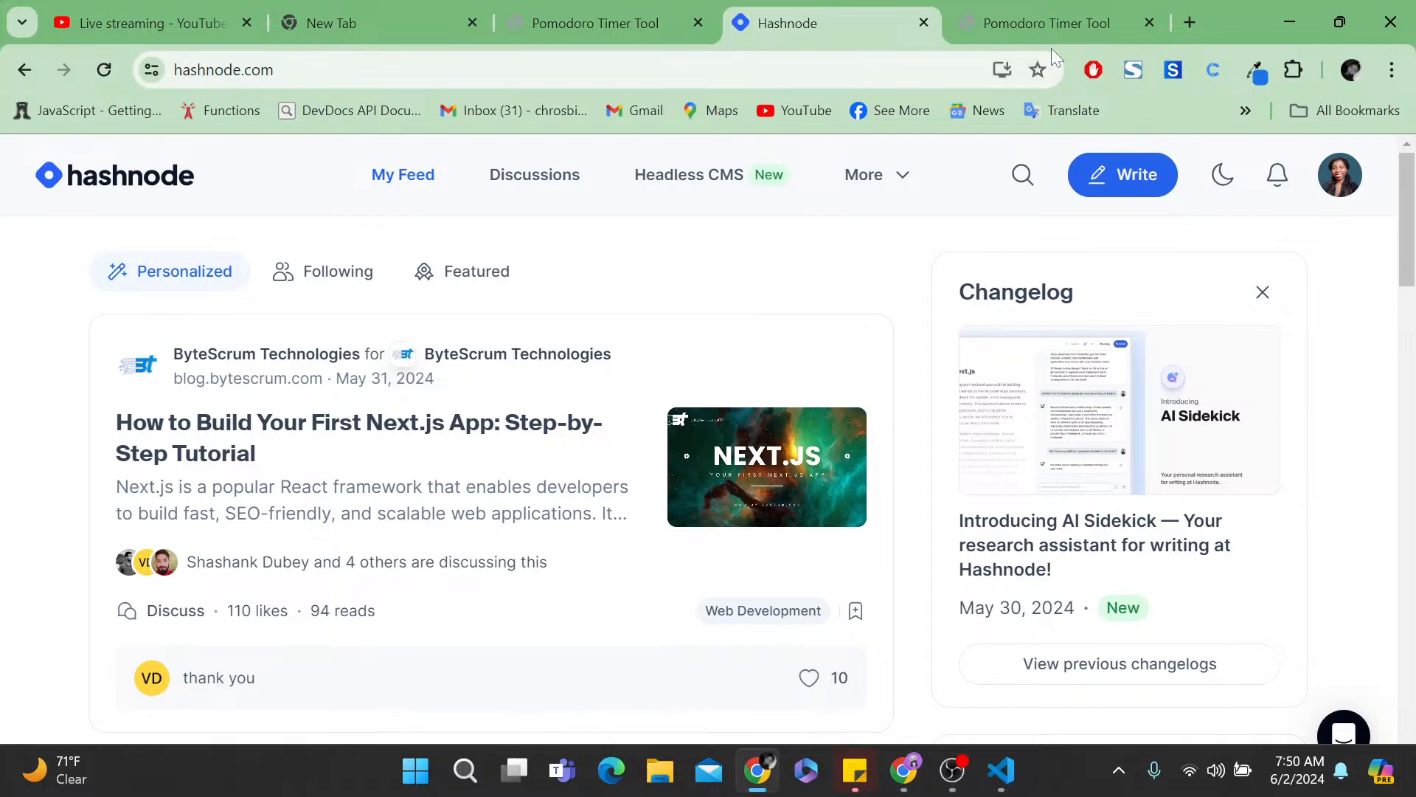
left_click(1117, 189)
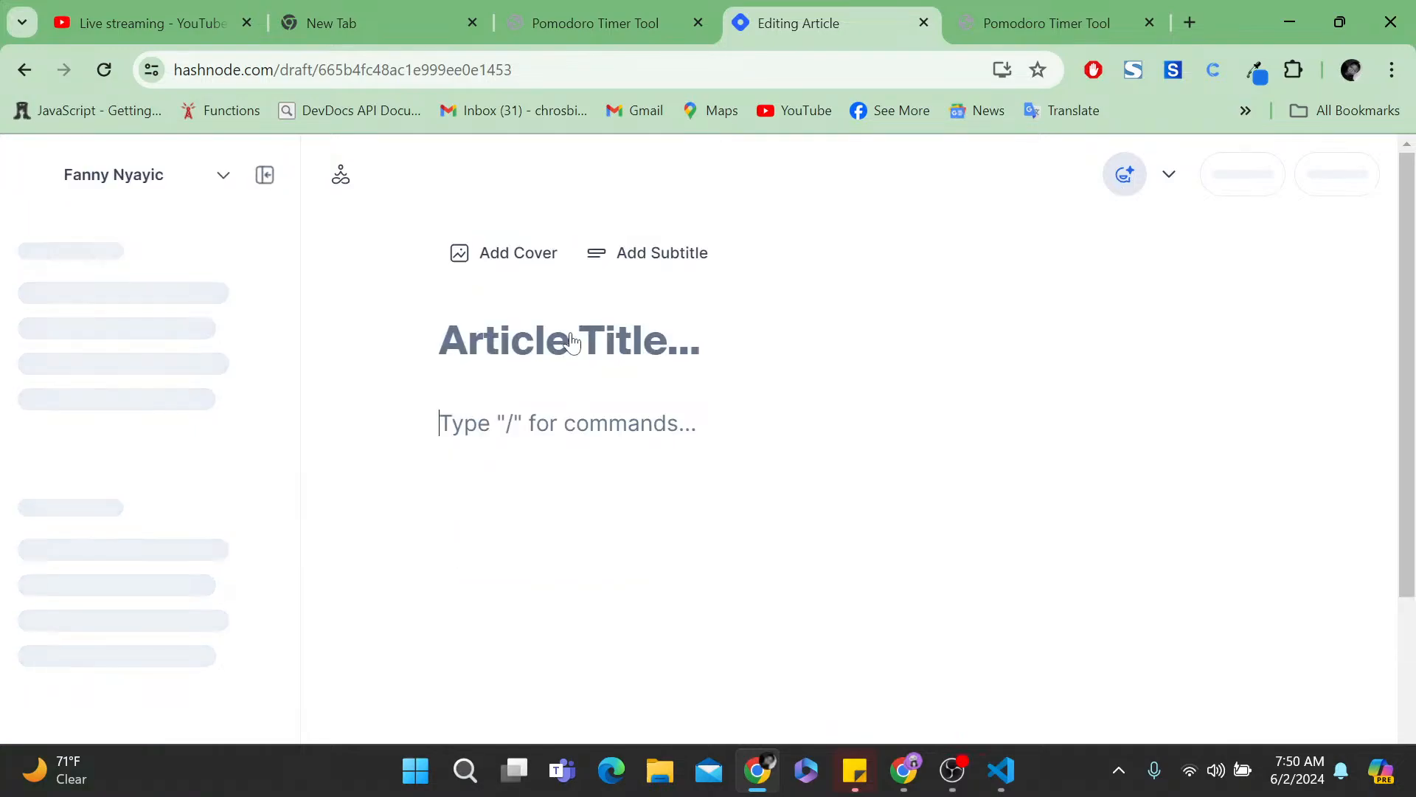
- Title the article "How To Create a Simple Pomodoro Timer Tool"
left_click(573, 343)
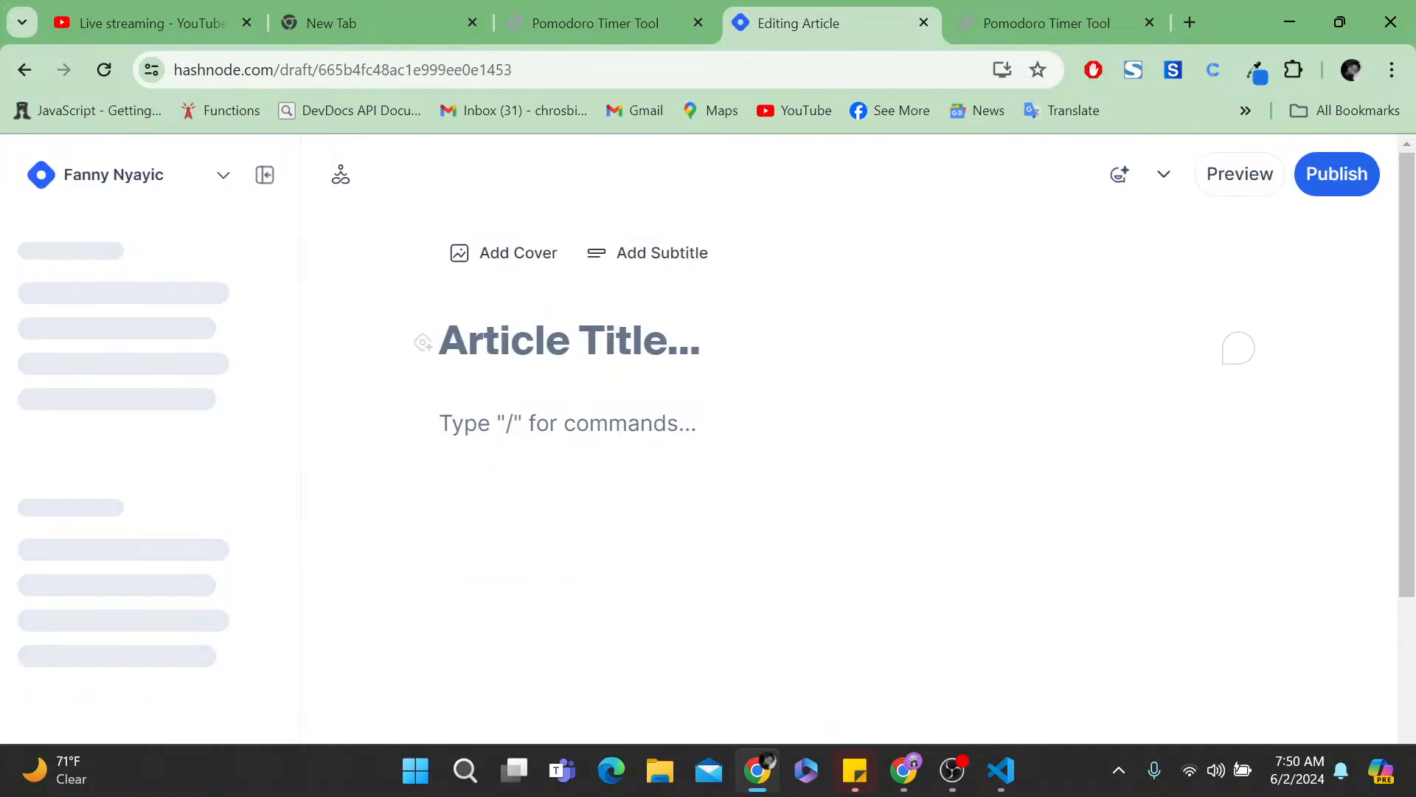
type("How To")
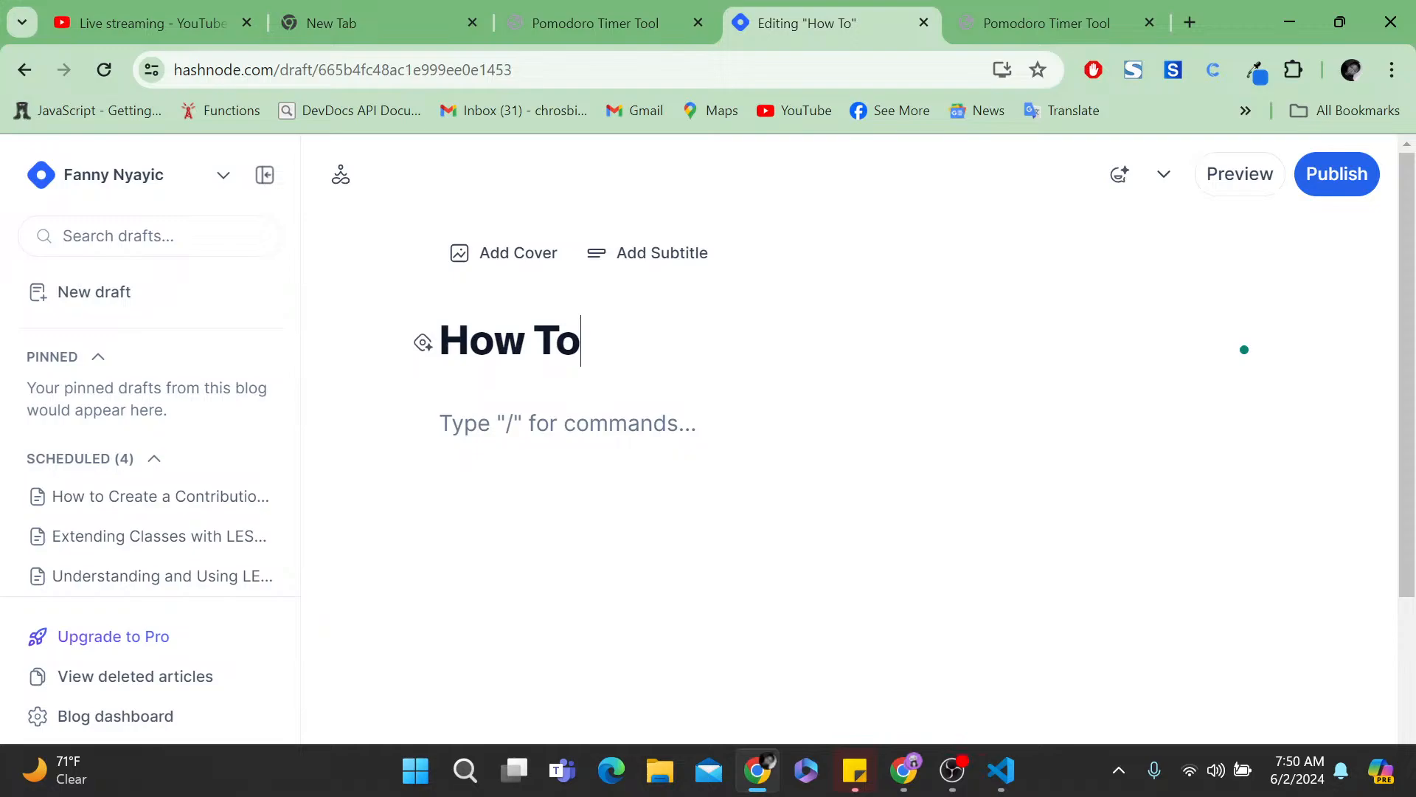
type(" Create a")
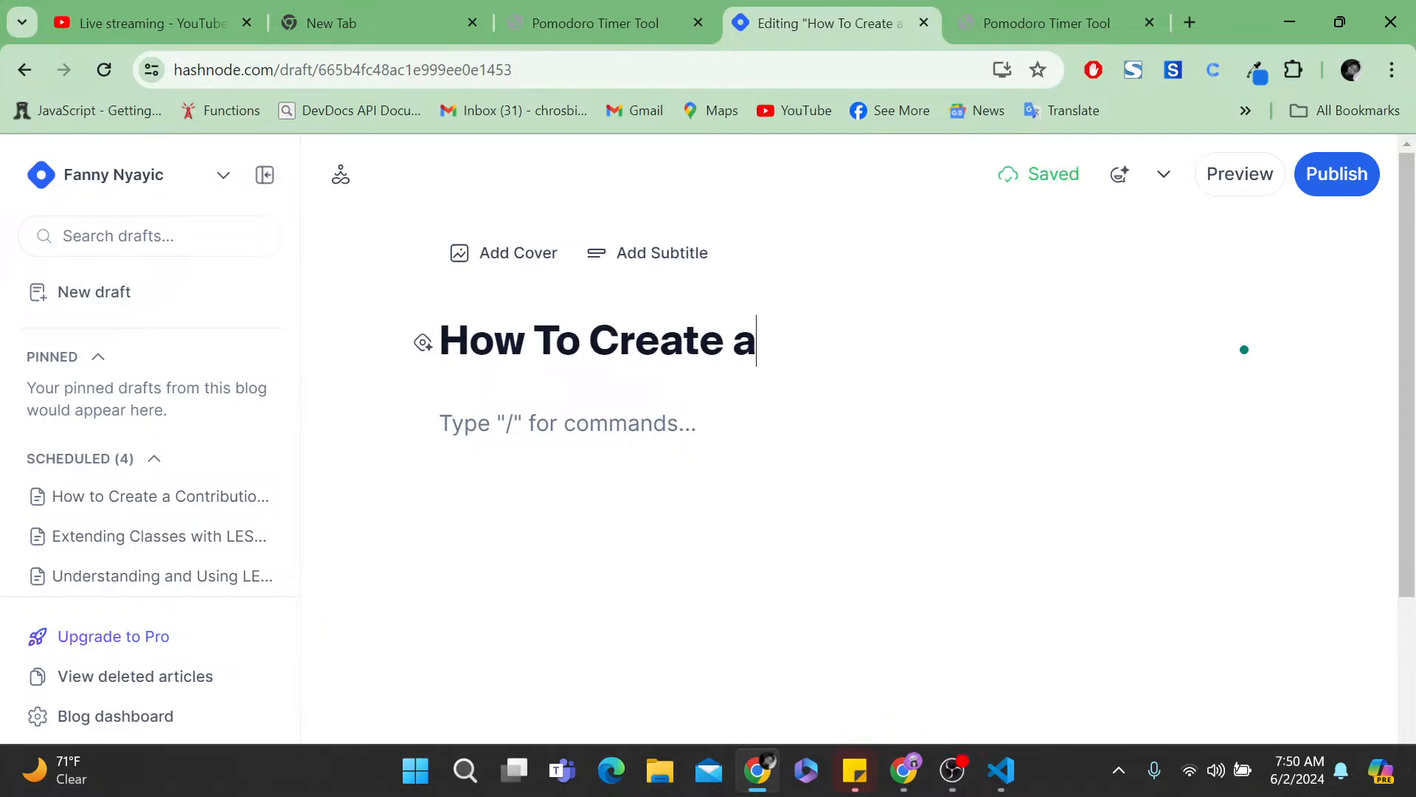
left_click(1244, 350)
type("Po")
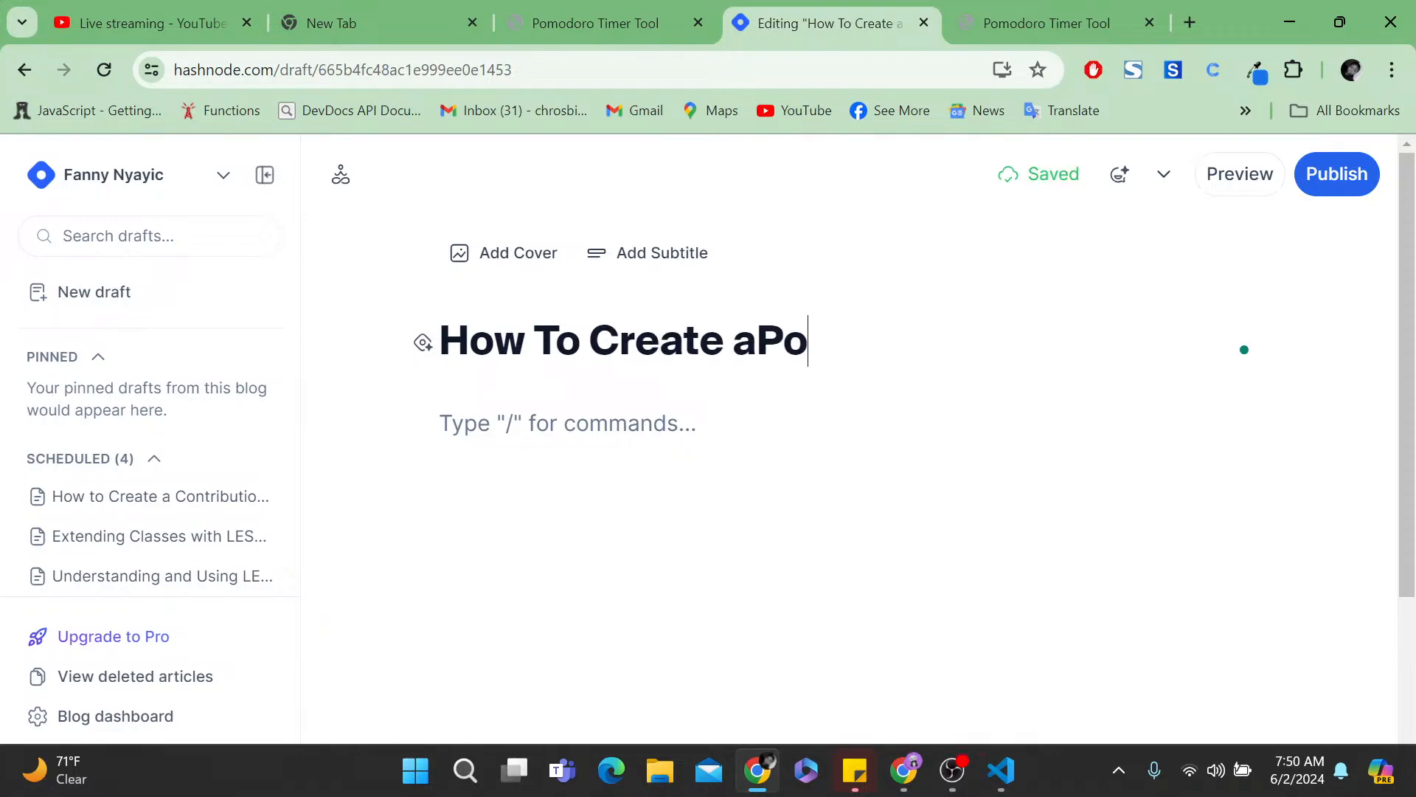
key("BackSpace")
key("BackSpace")
type("Si")
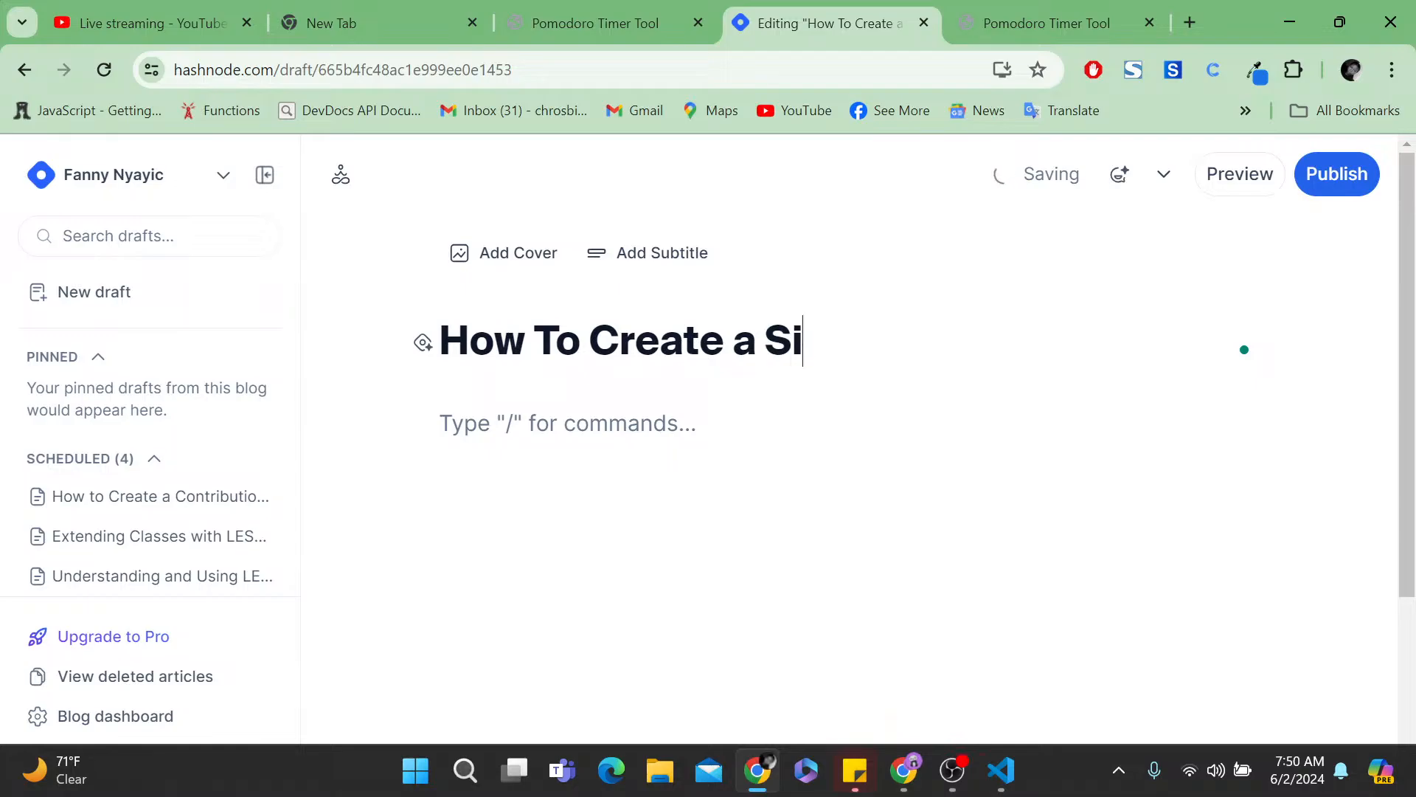
type("mple Pomod")
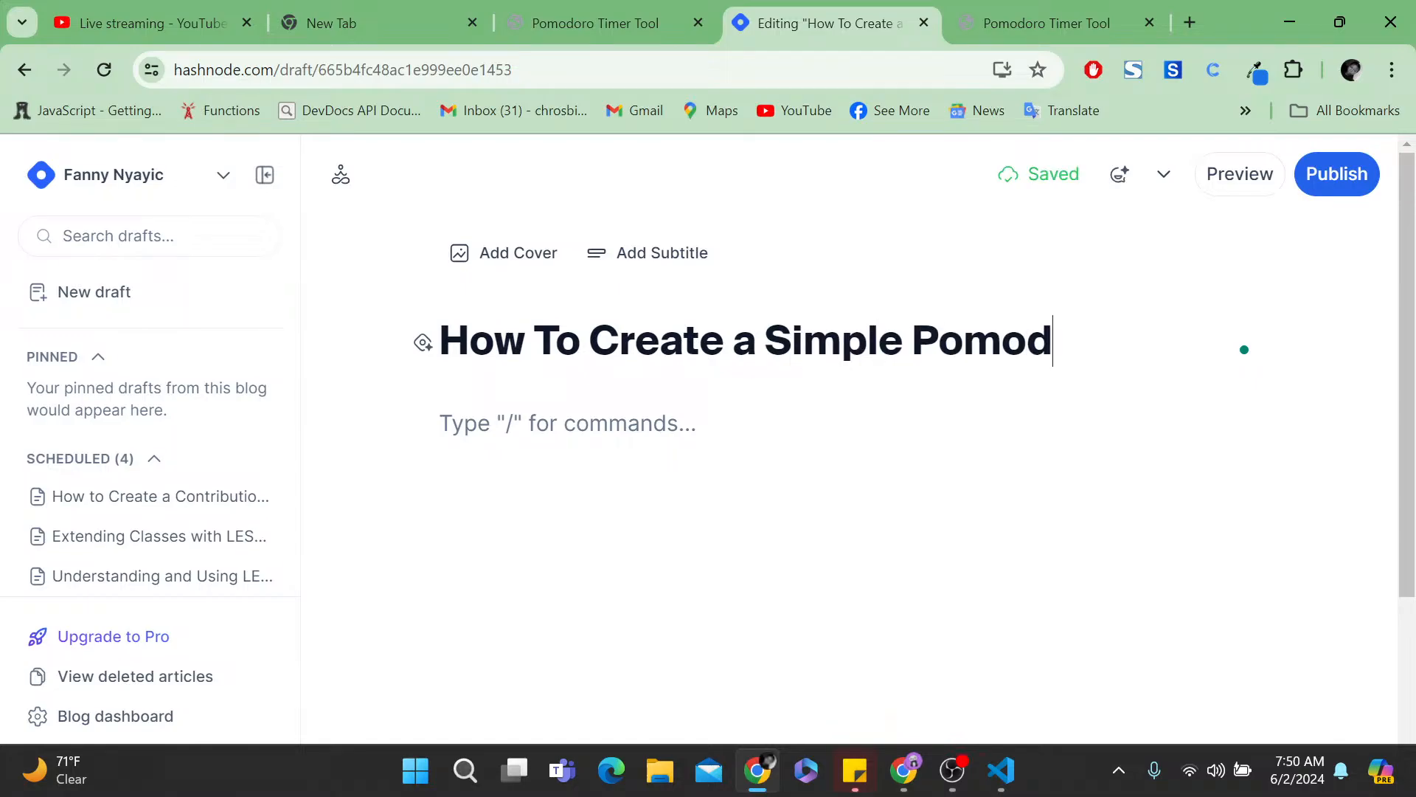
type("oro ")
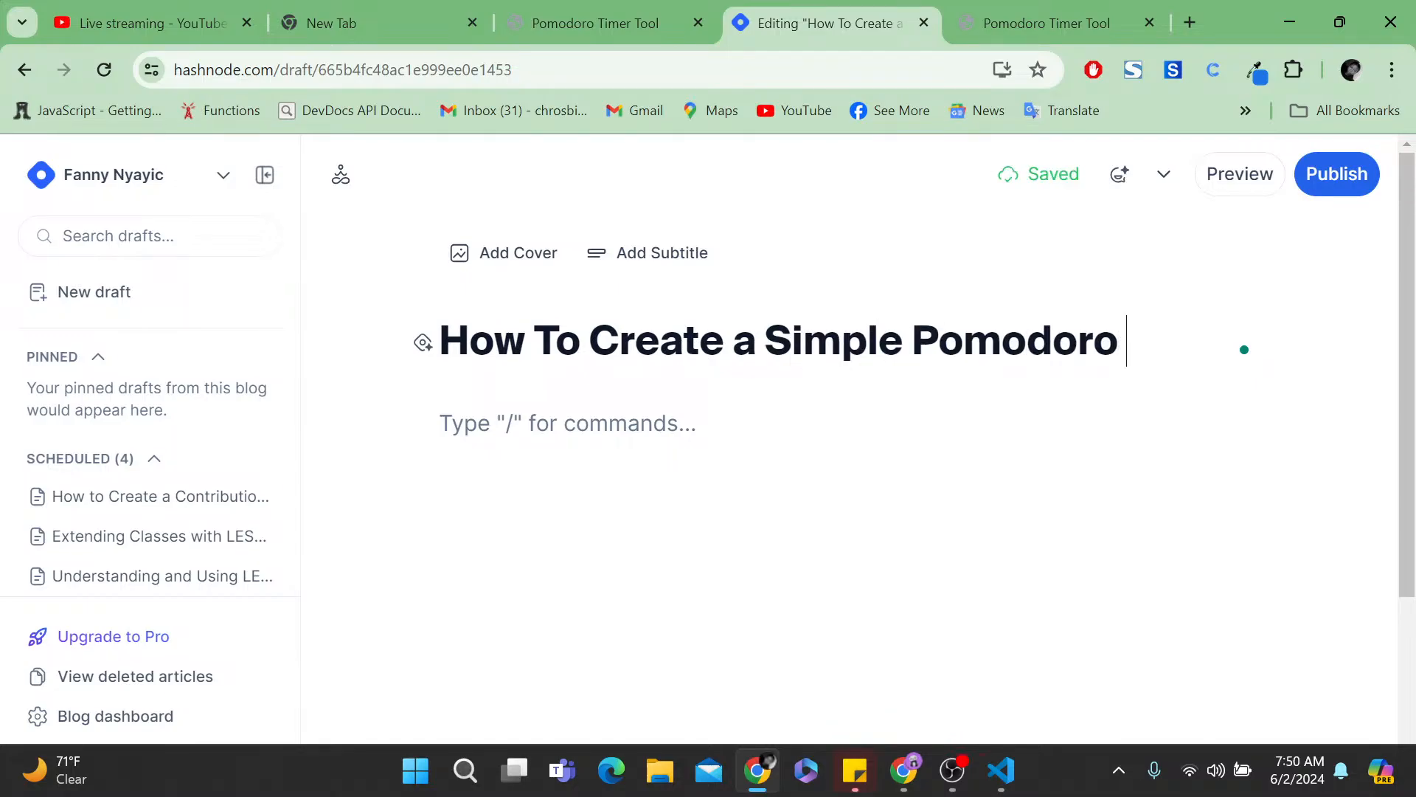
type("Timer")
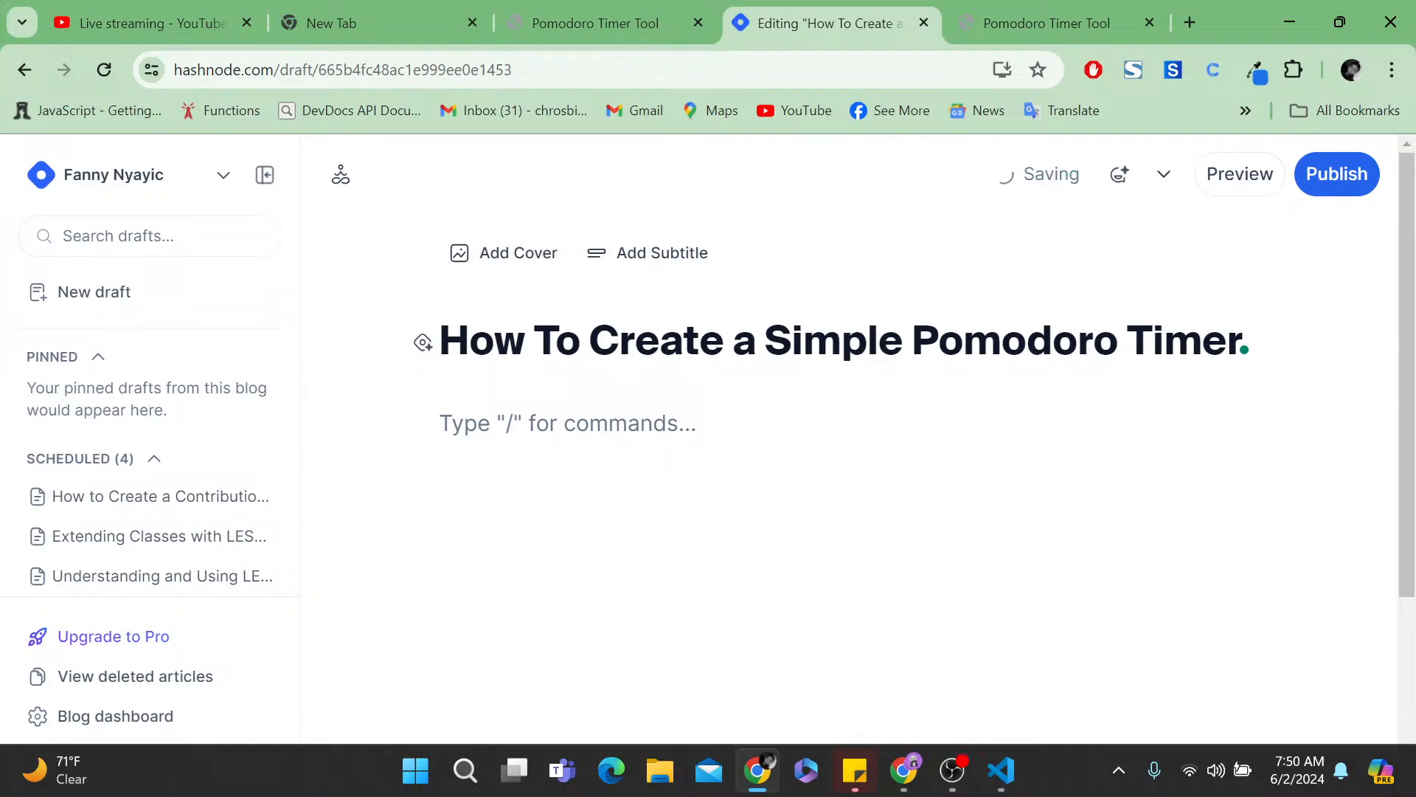
type(" Tool")
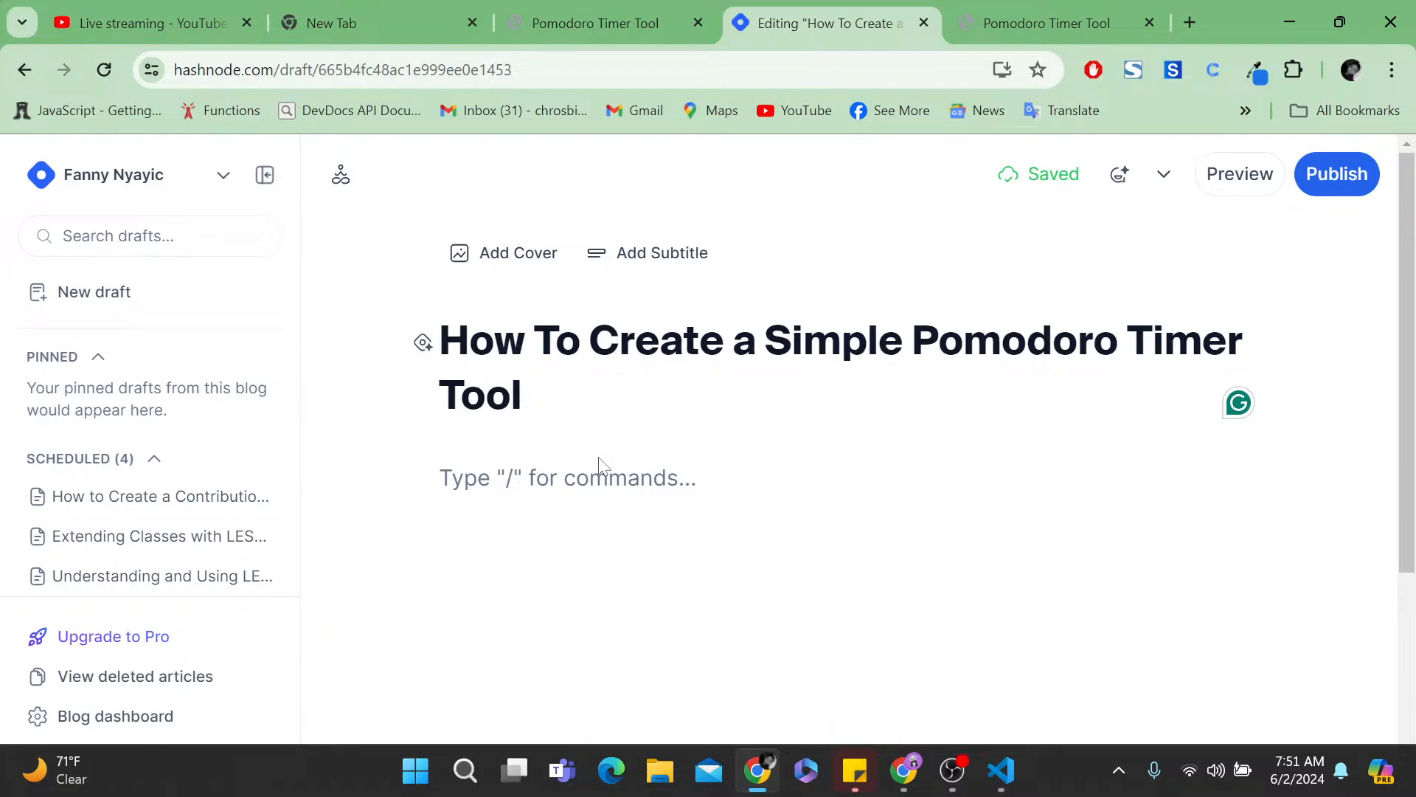
- Write "Step 1: Set up your Project" as the first line of the article body
left_click(599, 476)
type("Step")
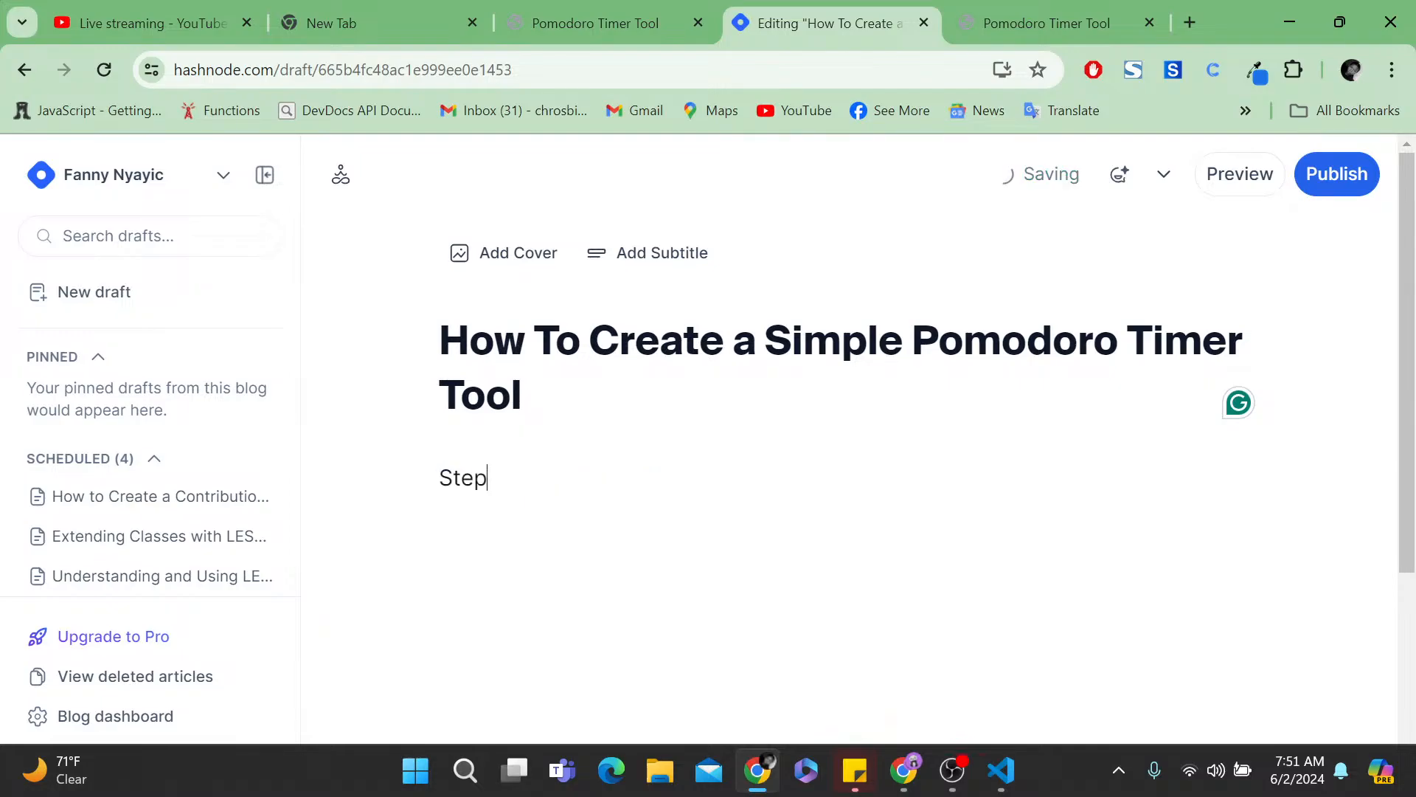
type(" 1: Set ")
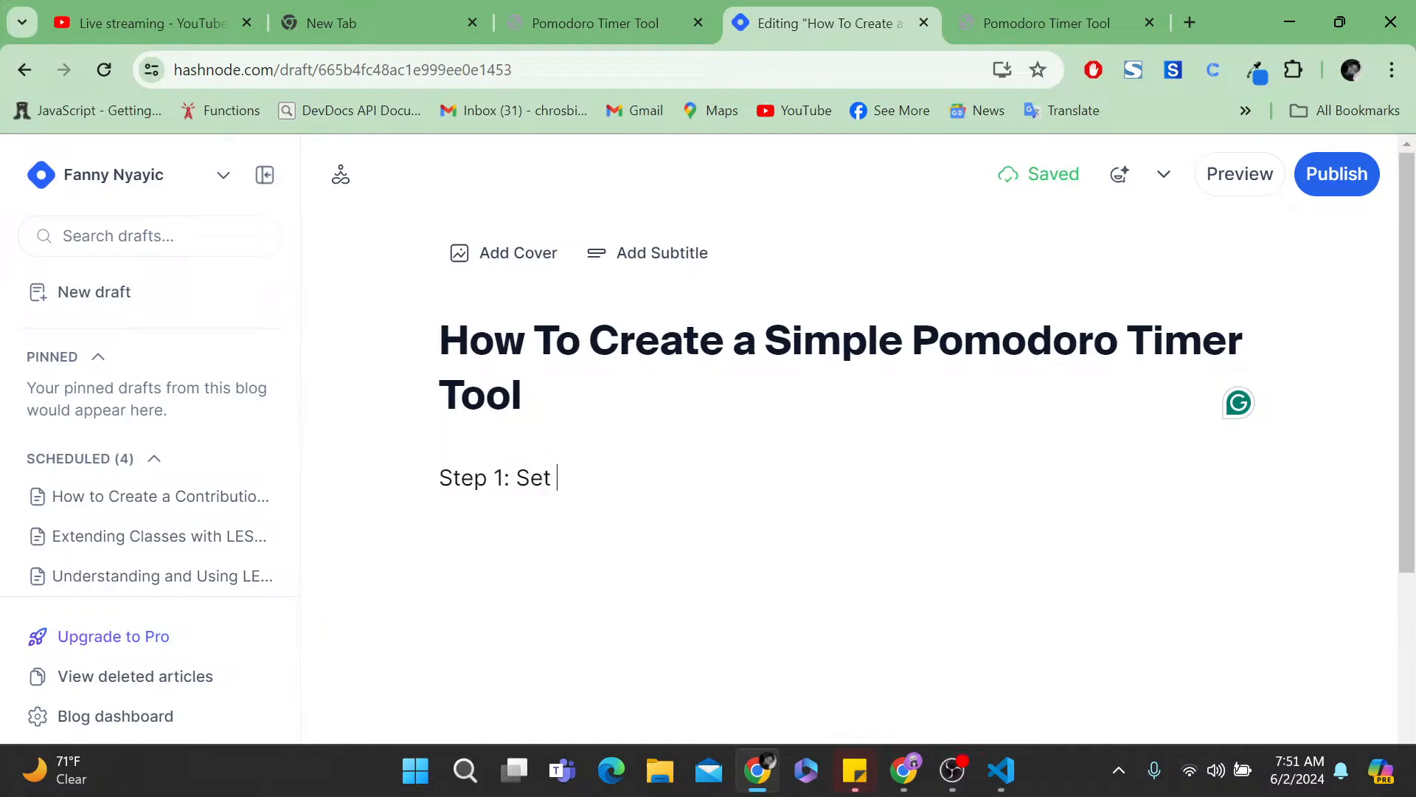
type("up your Project")
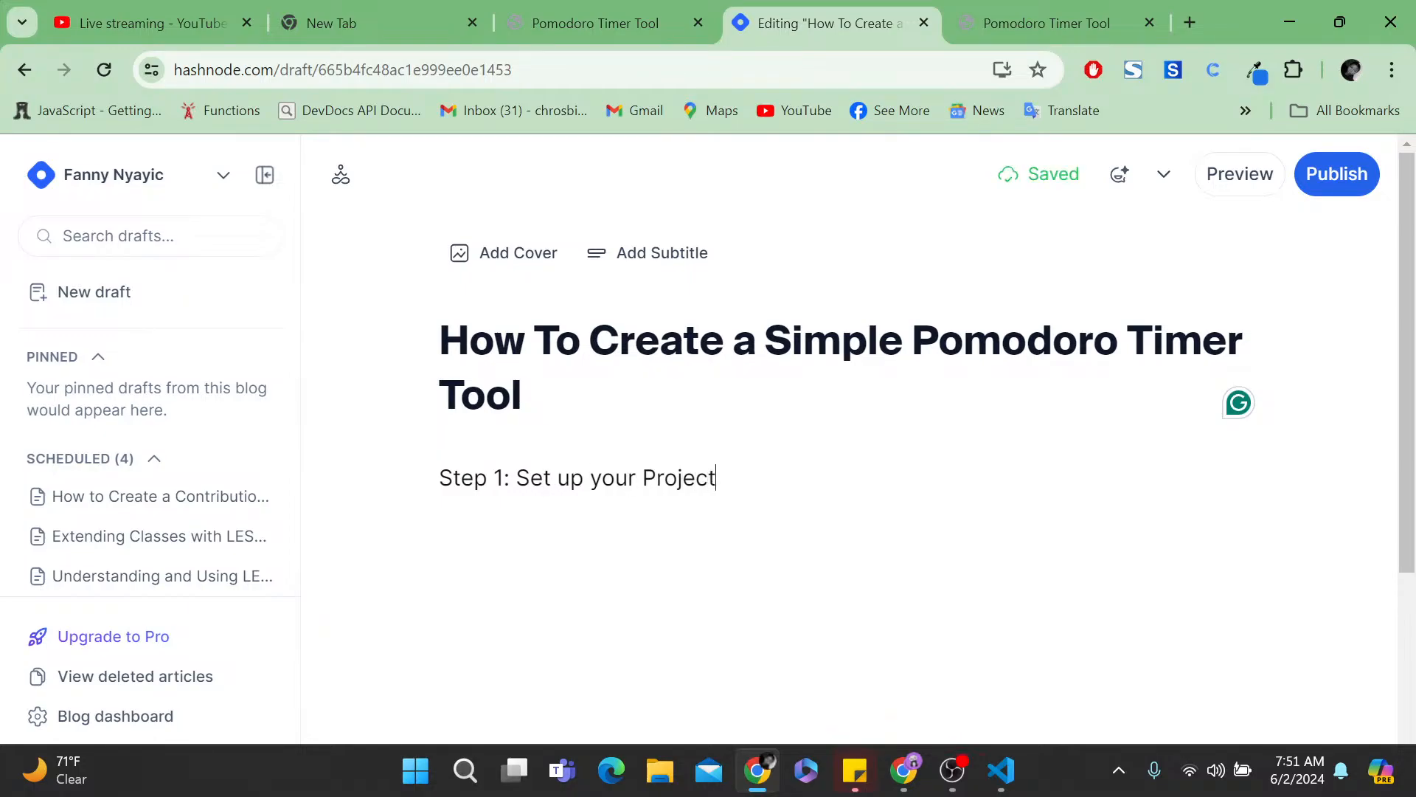
- Add the line "Step 2: Set up your HTML Structure" below the first step
key("Return")
type("Step 2: ")
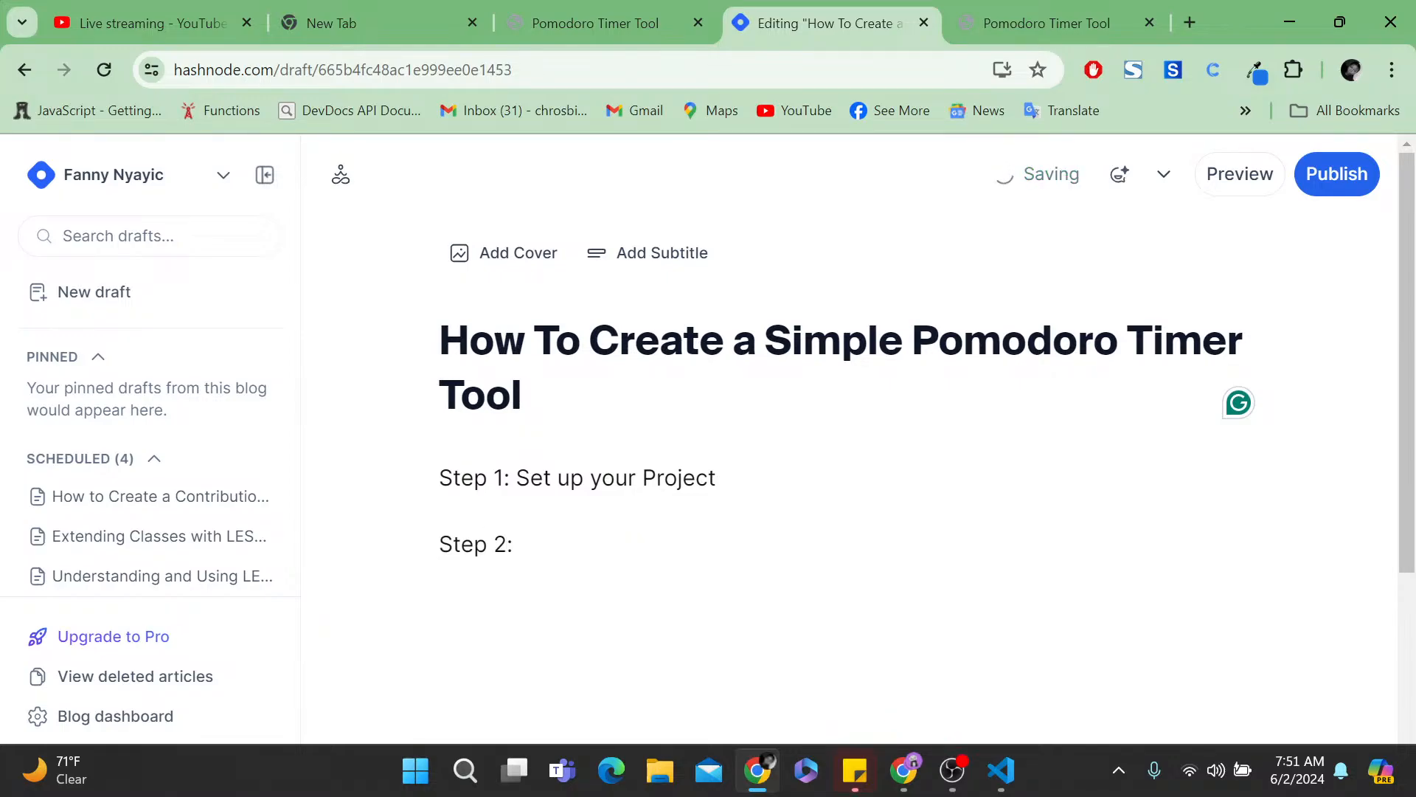
type("Set")
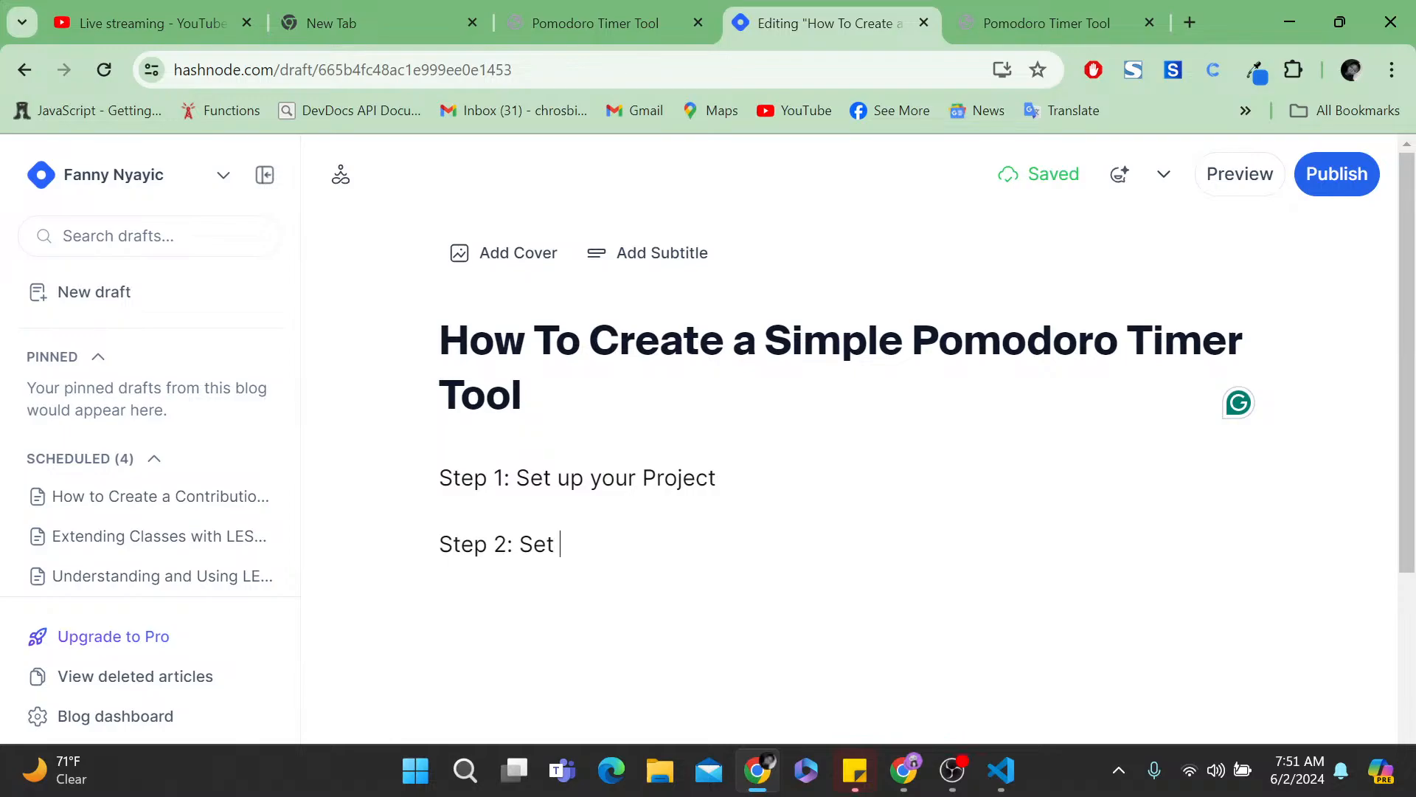
type(" up your HTML")
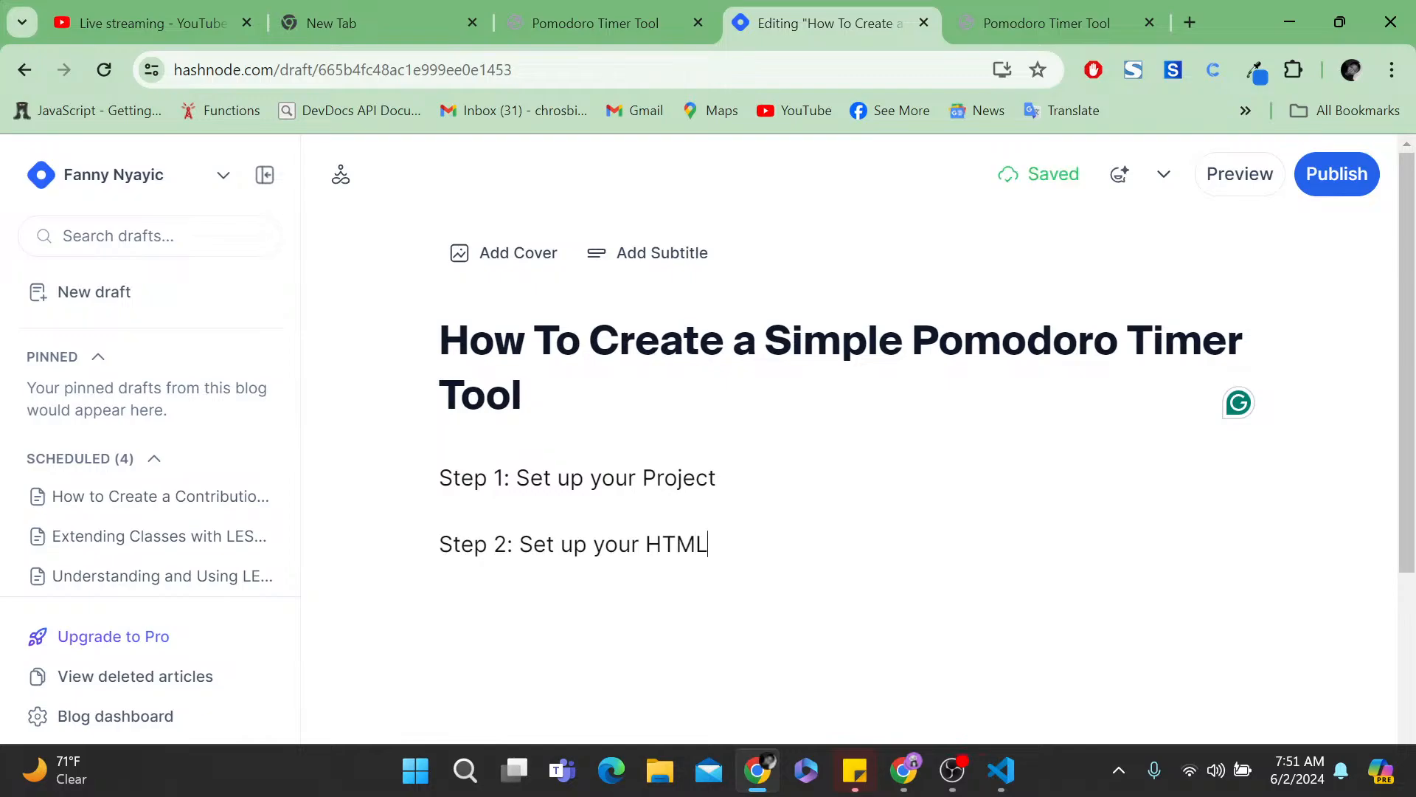
type(" Structure")
- Add the line "Step 3: Style Using CSS" below the second step
key("Return")
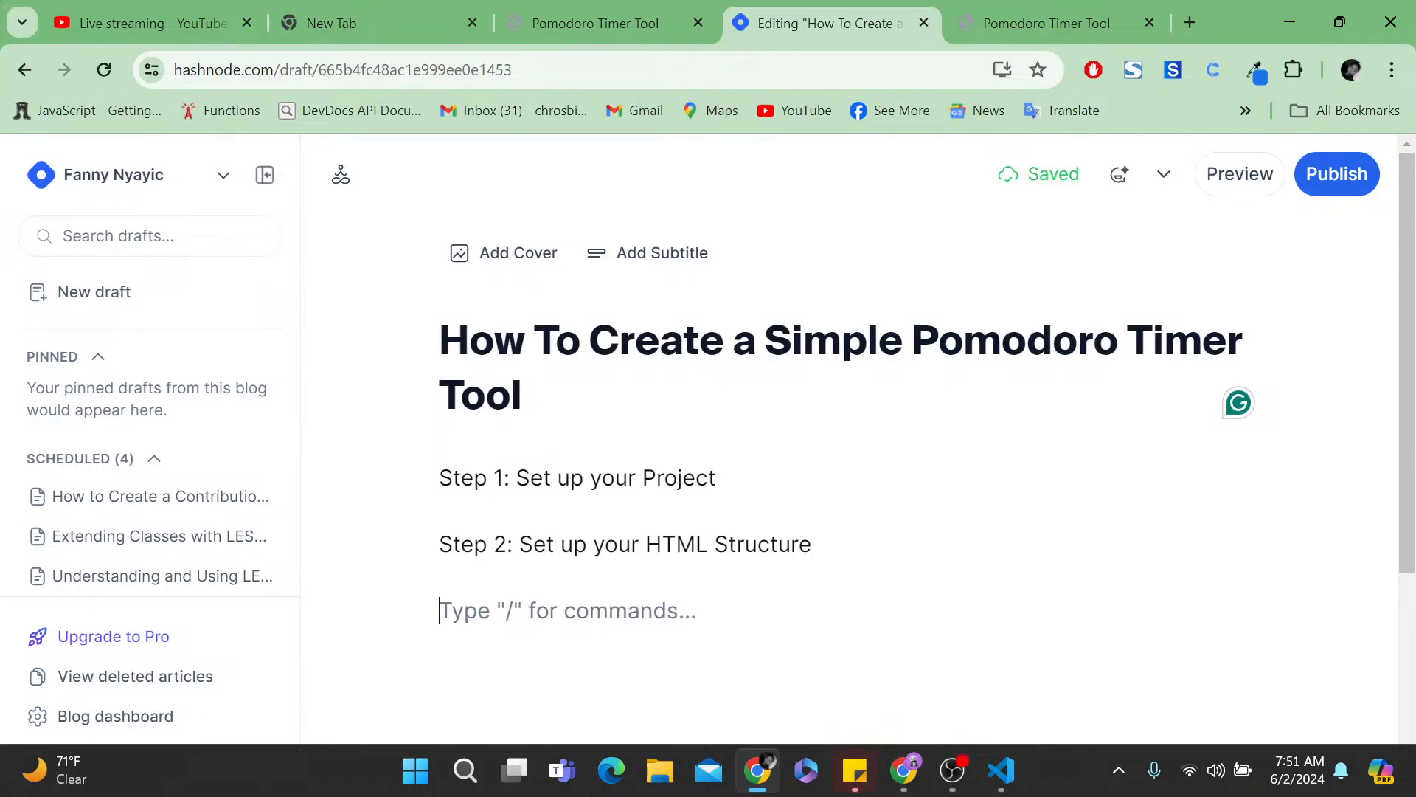
type("Step ")
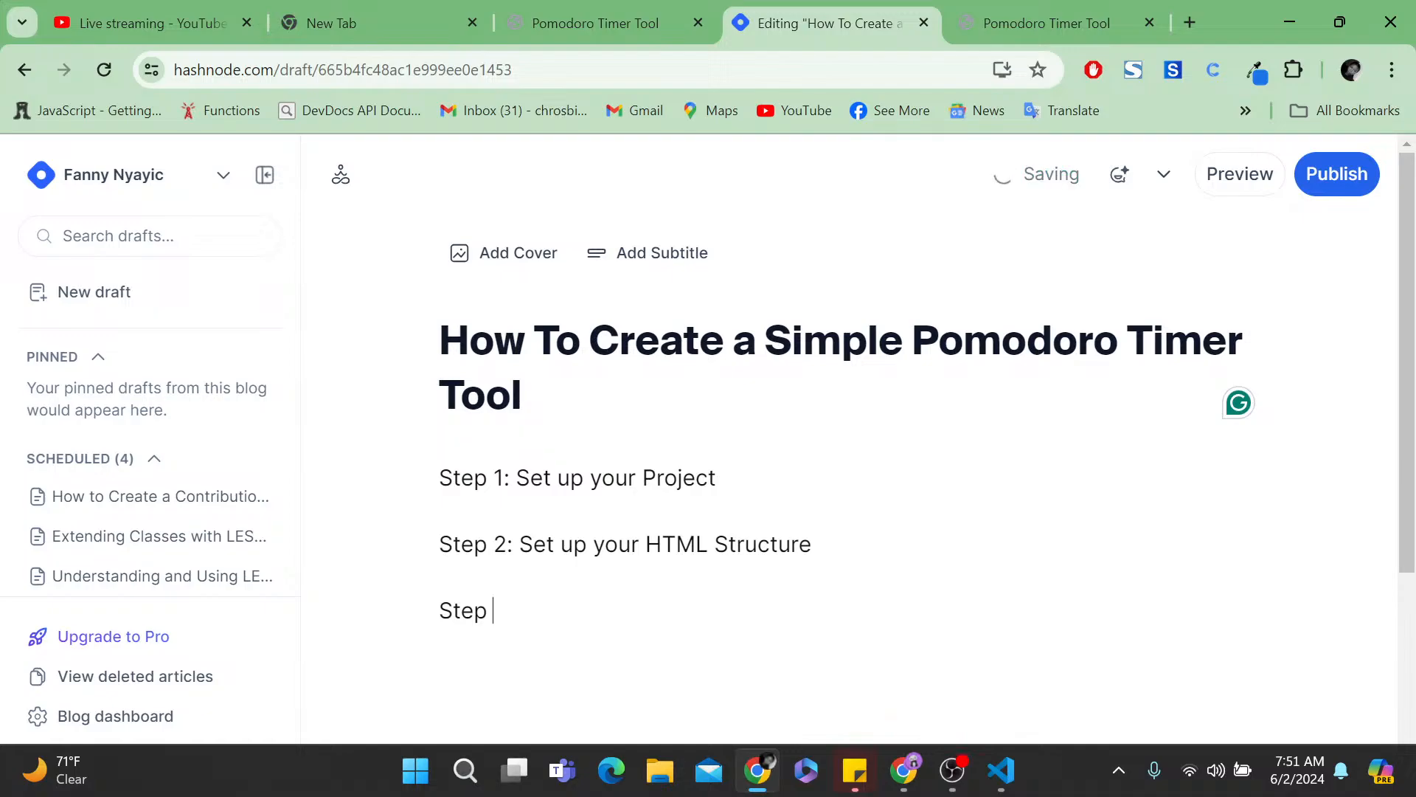
type("3: Sty;")
key("BackSpace")
type("les")
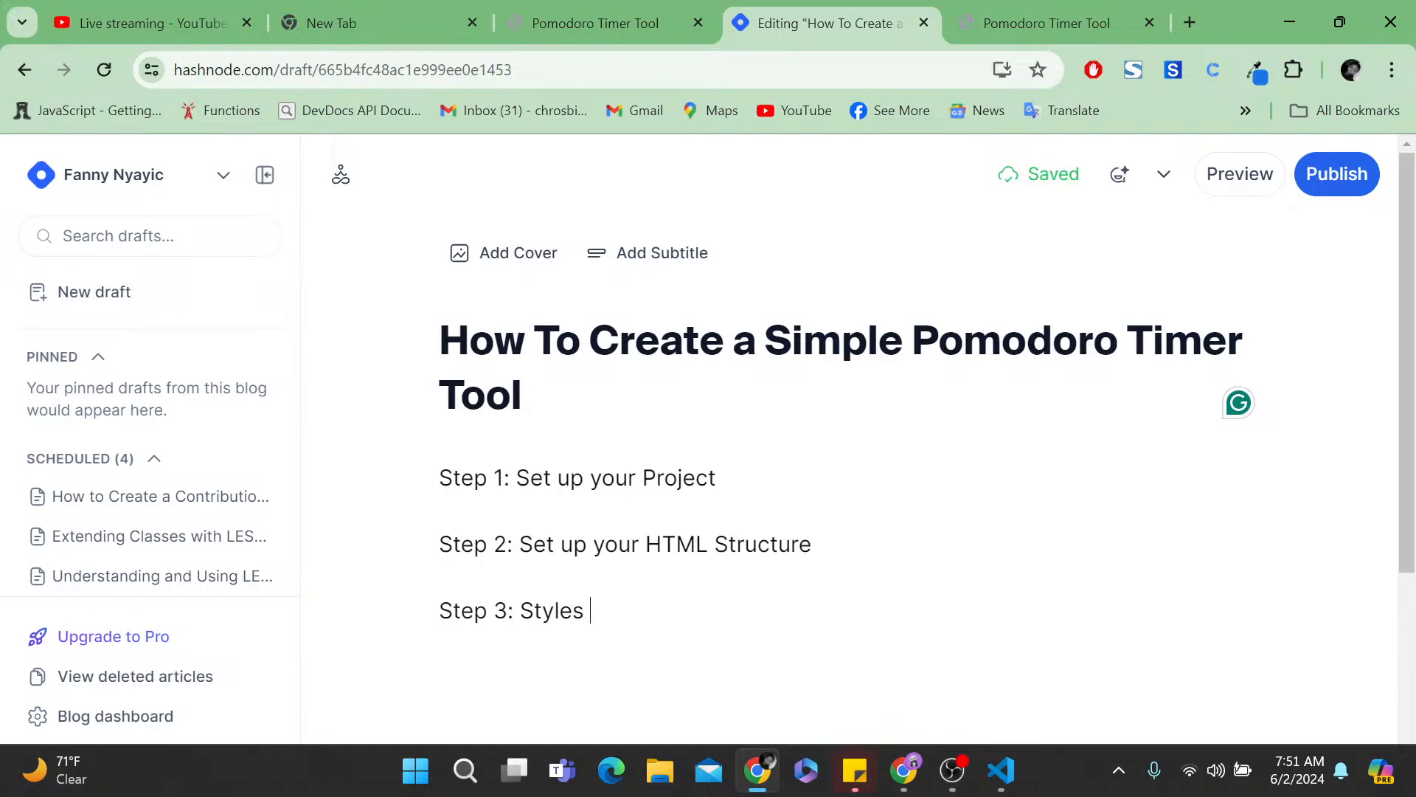
key("BackSpace")
key("BackSpace")
type("Usin")
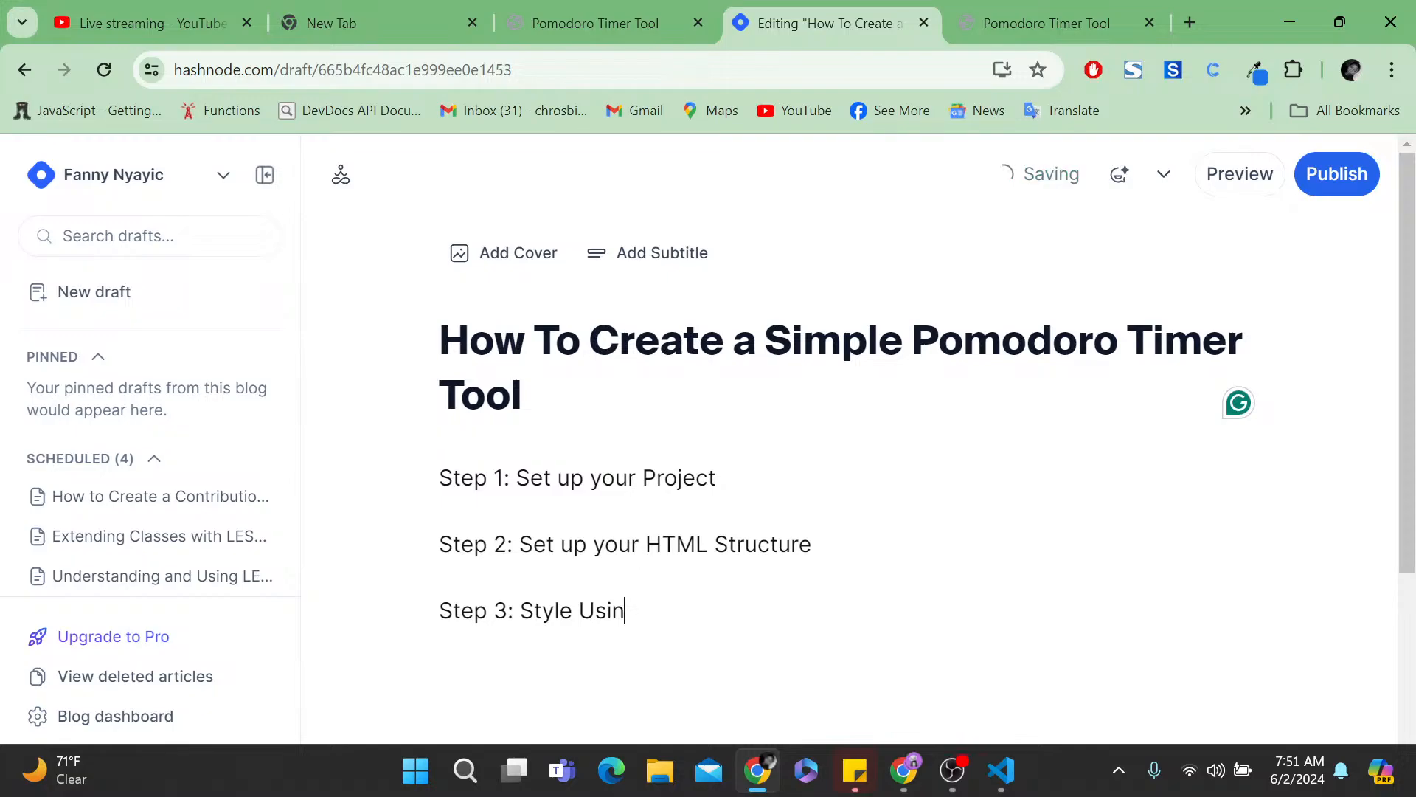
type("g Css")
key("BackSpace")
key("BackSpace")
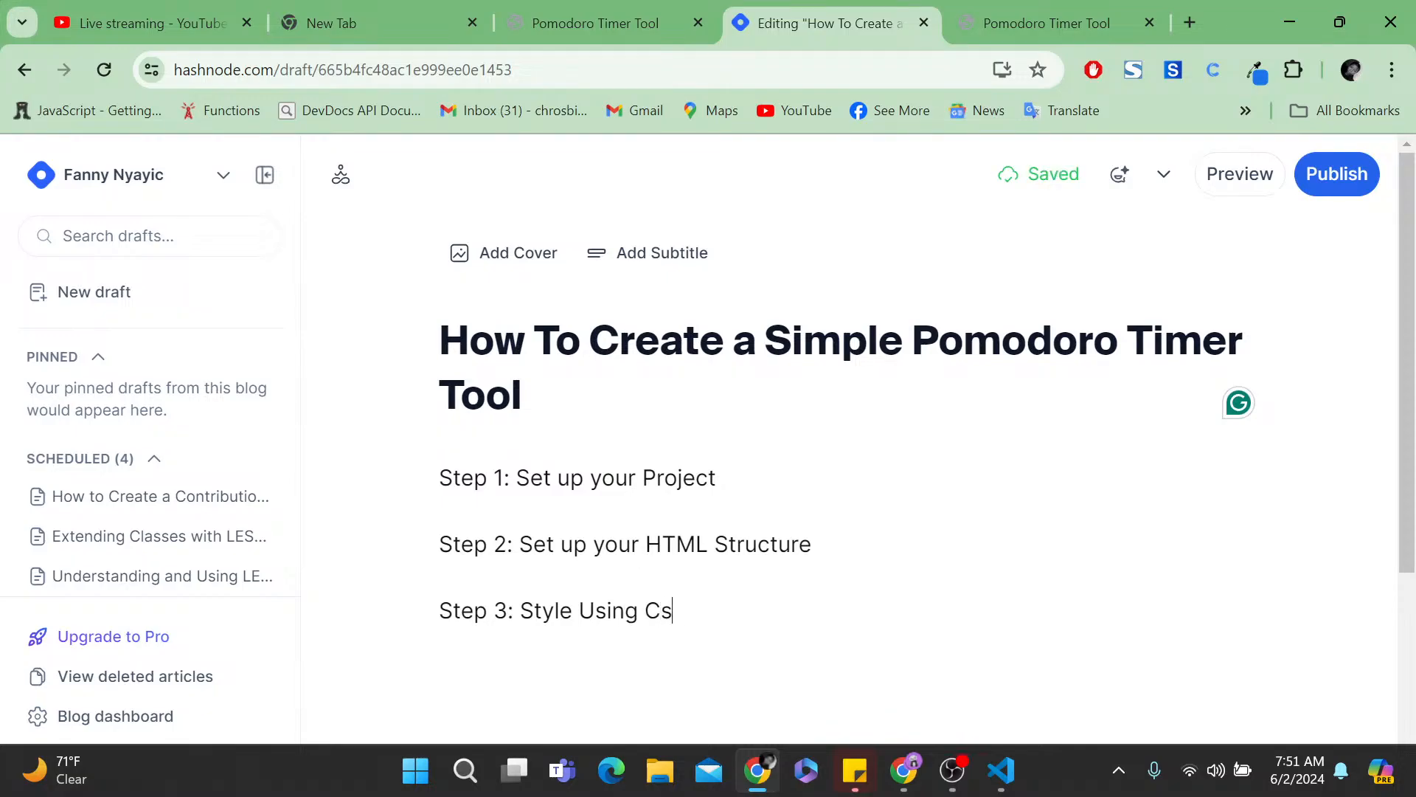
type("SS")
- Add the line "Step 4: Javascript Functionality" below the third step, correcting the spelling of "Javascript"
key("Return")
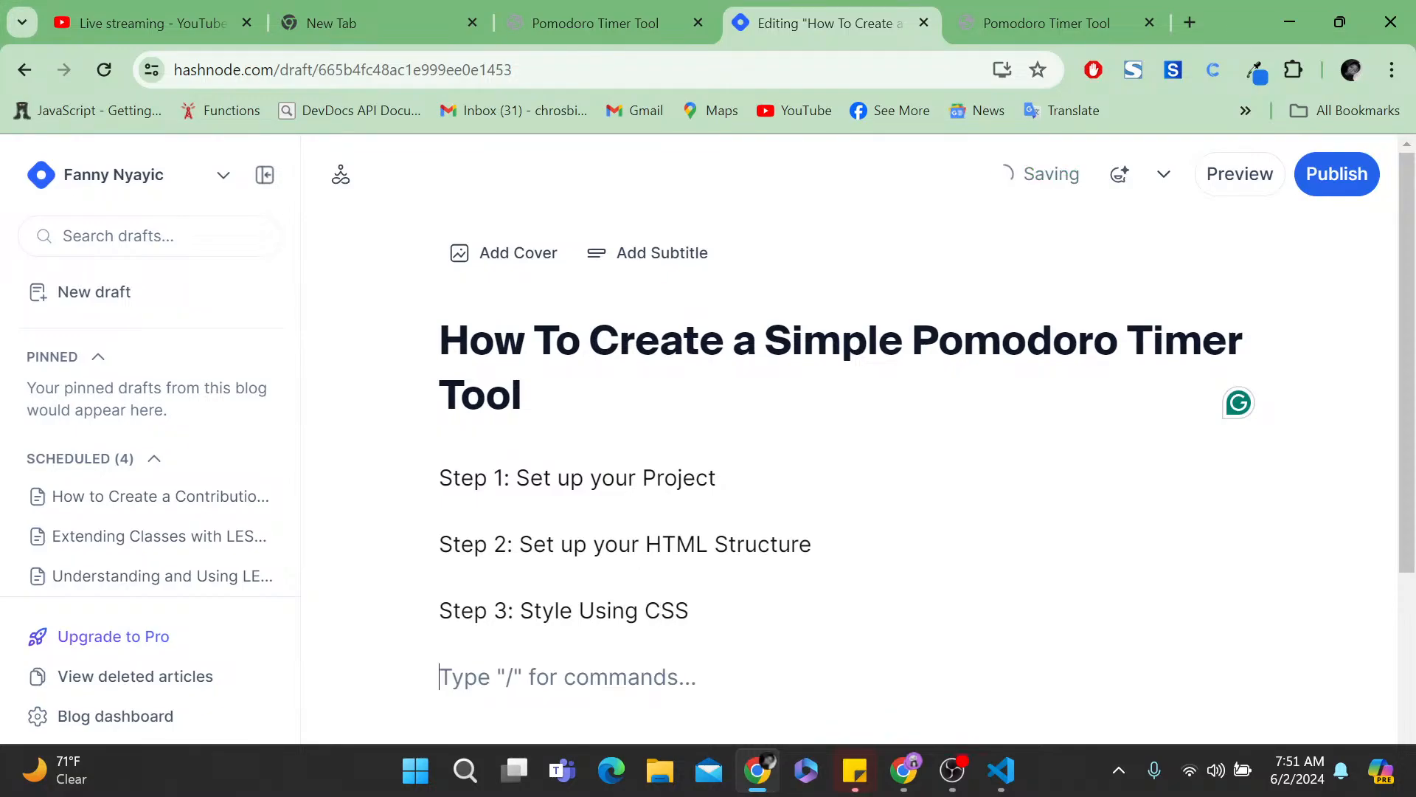
type("Step 4:")
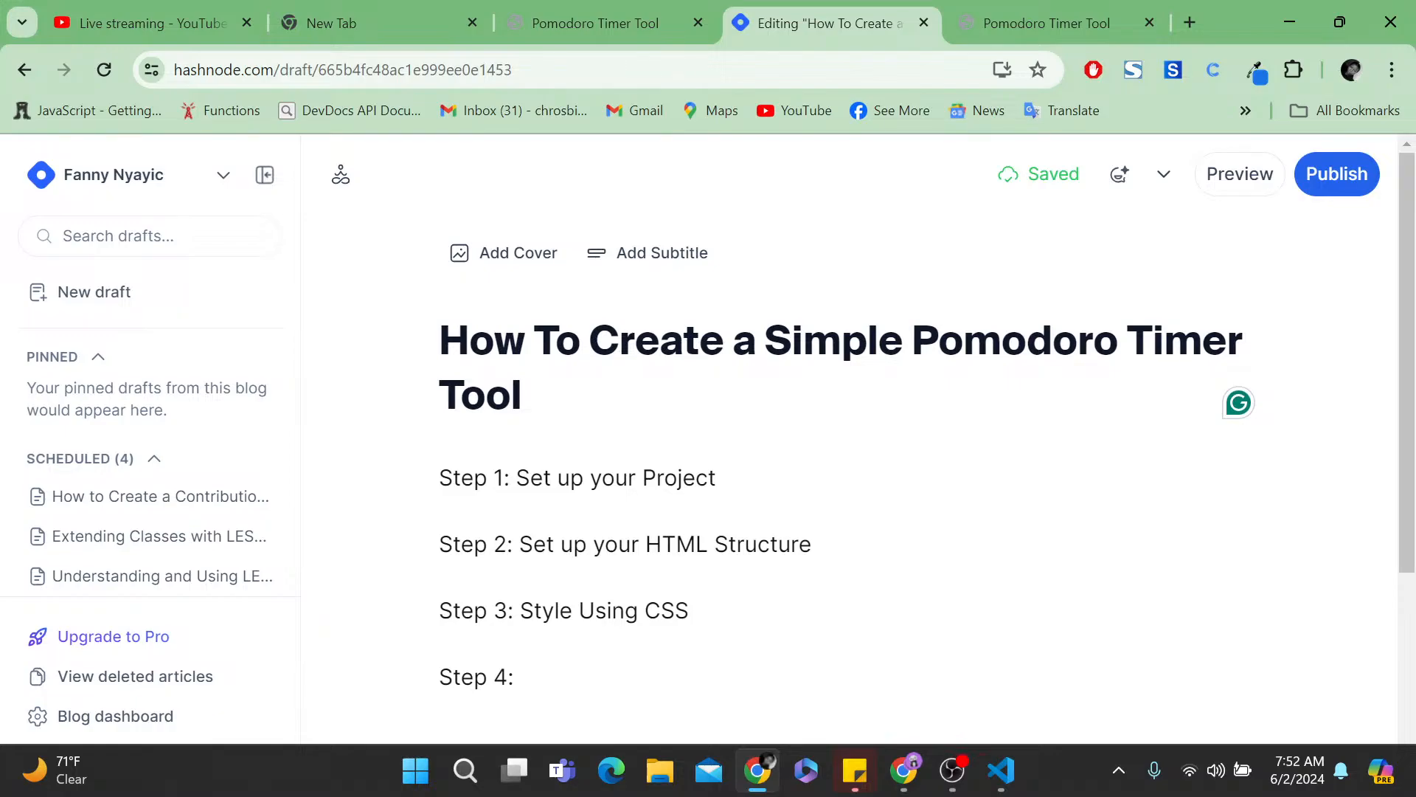
type("Javacr")
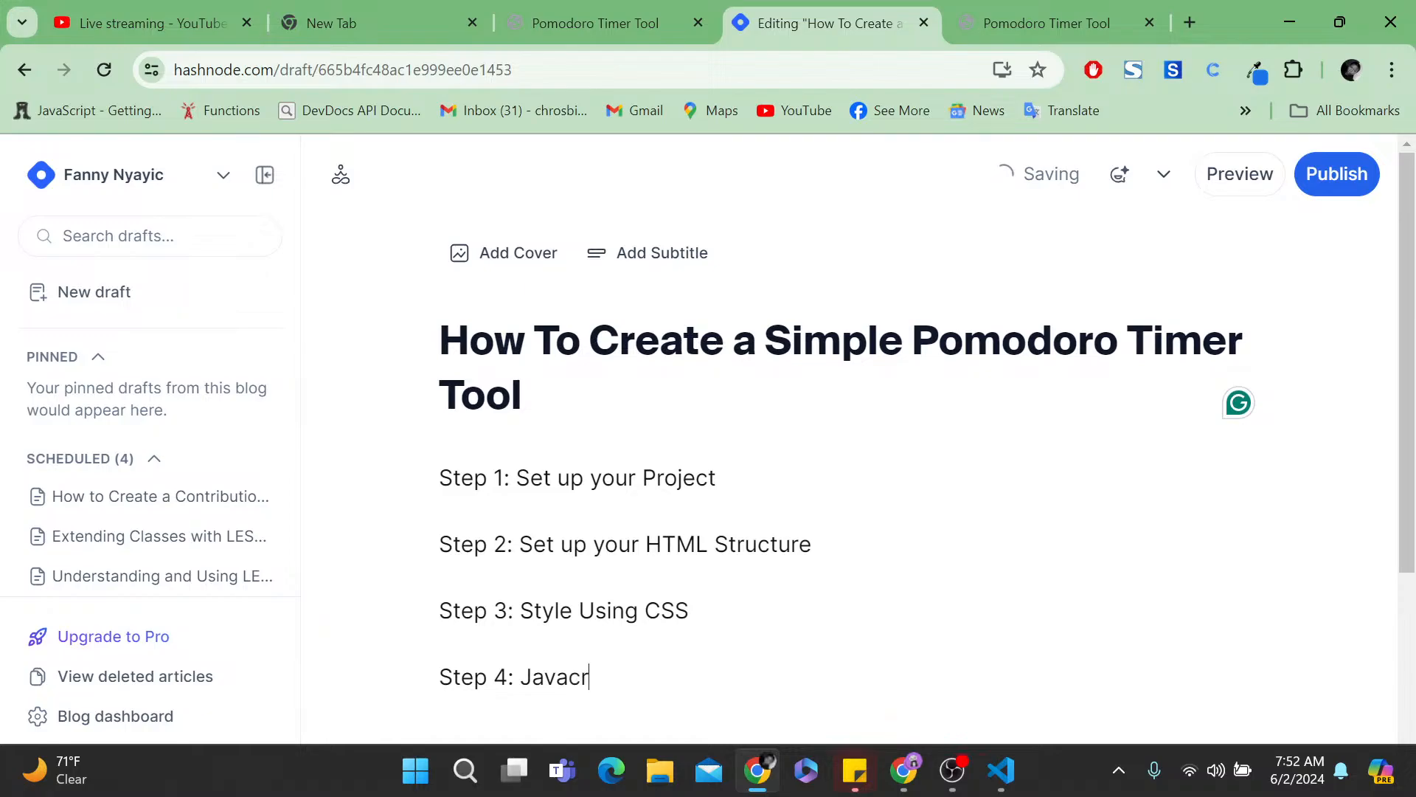
type("ipt Fun")
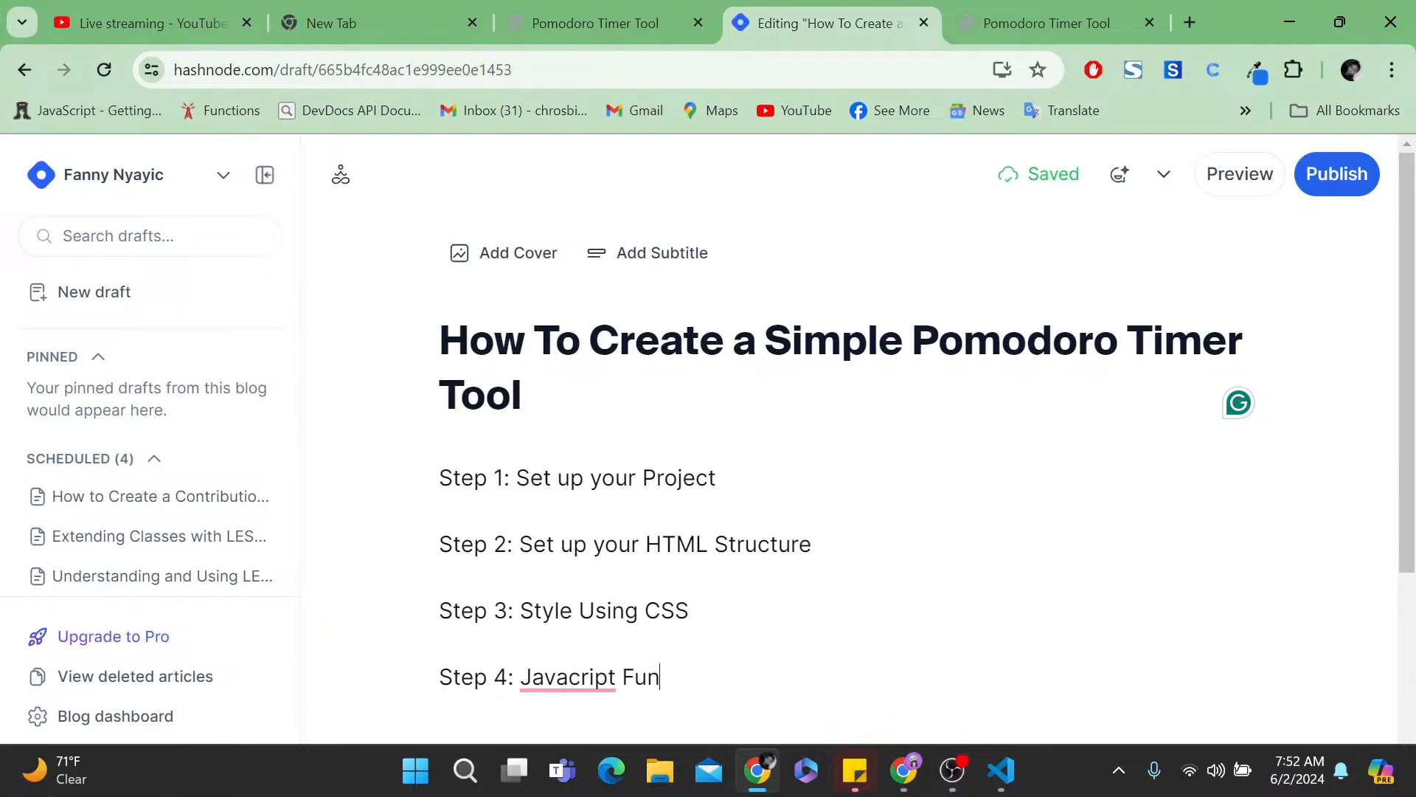
type("ctionali")
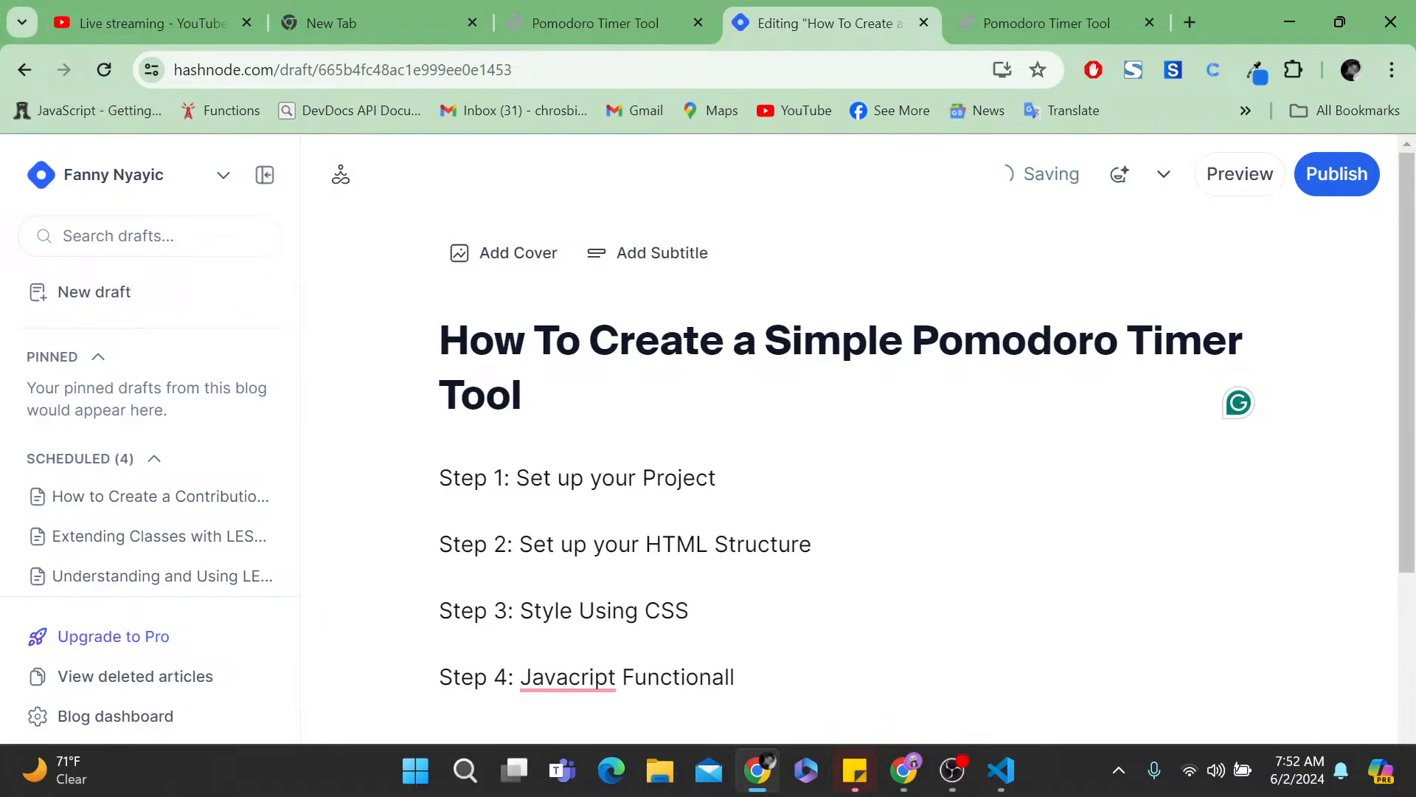
type("ty")
mouse_move(568, 677)
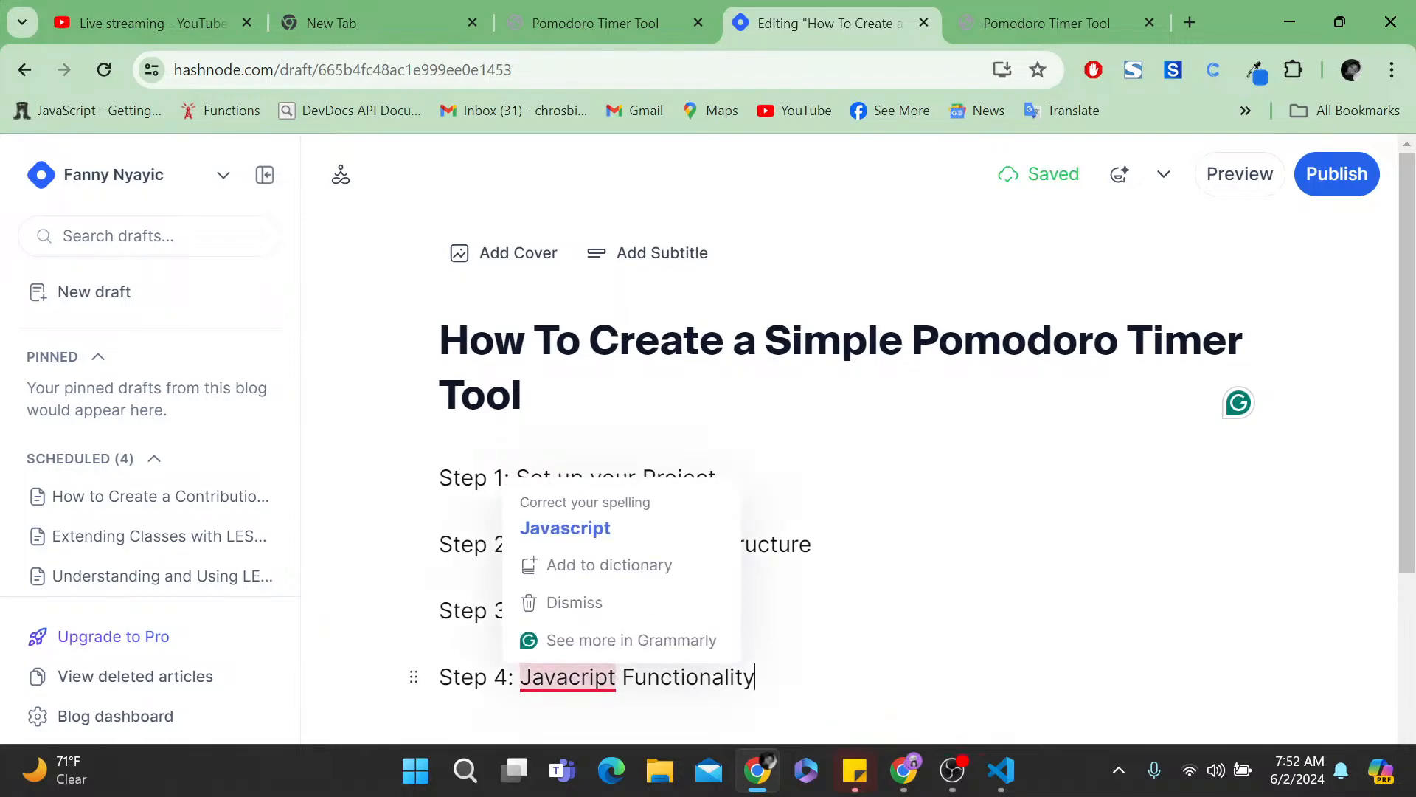
left_click(596, 527)
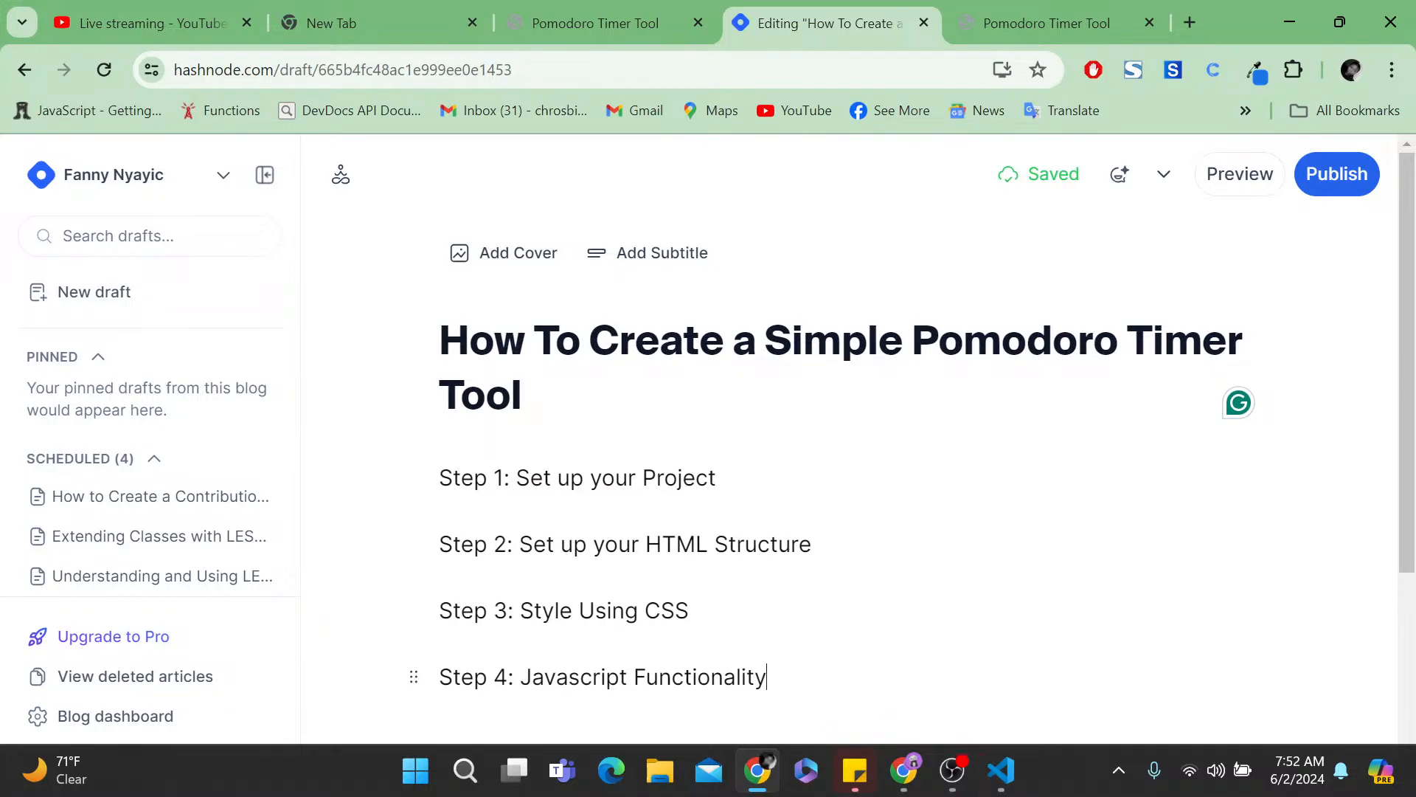
- Add the line "Step 5: Project Overview and Outcome" below the fourth step
key("Return")
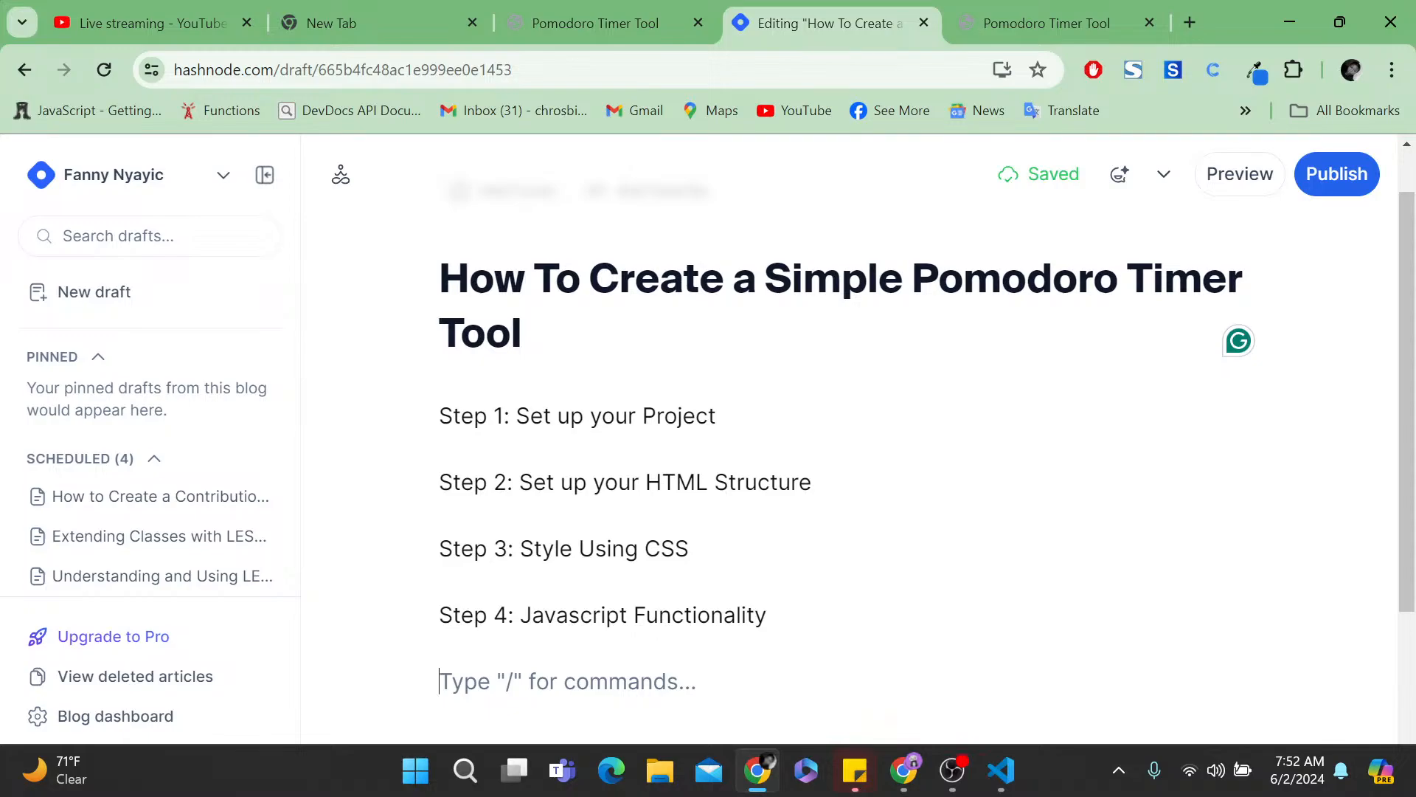
type("Step")
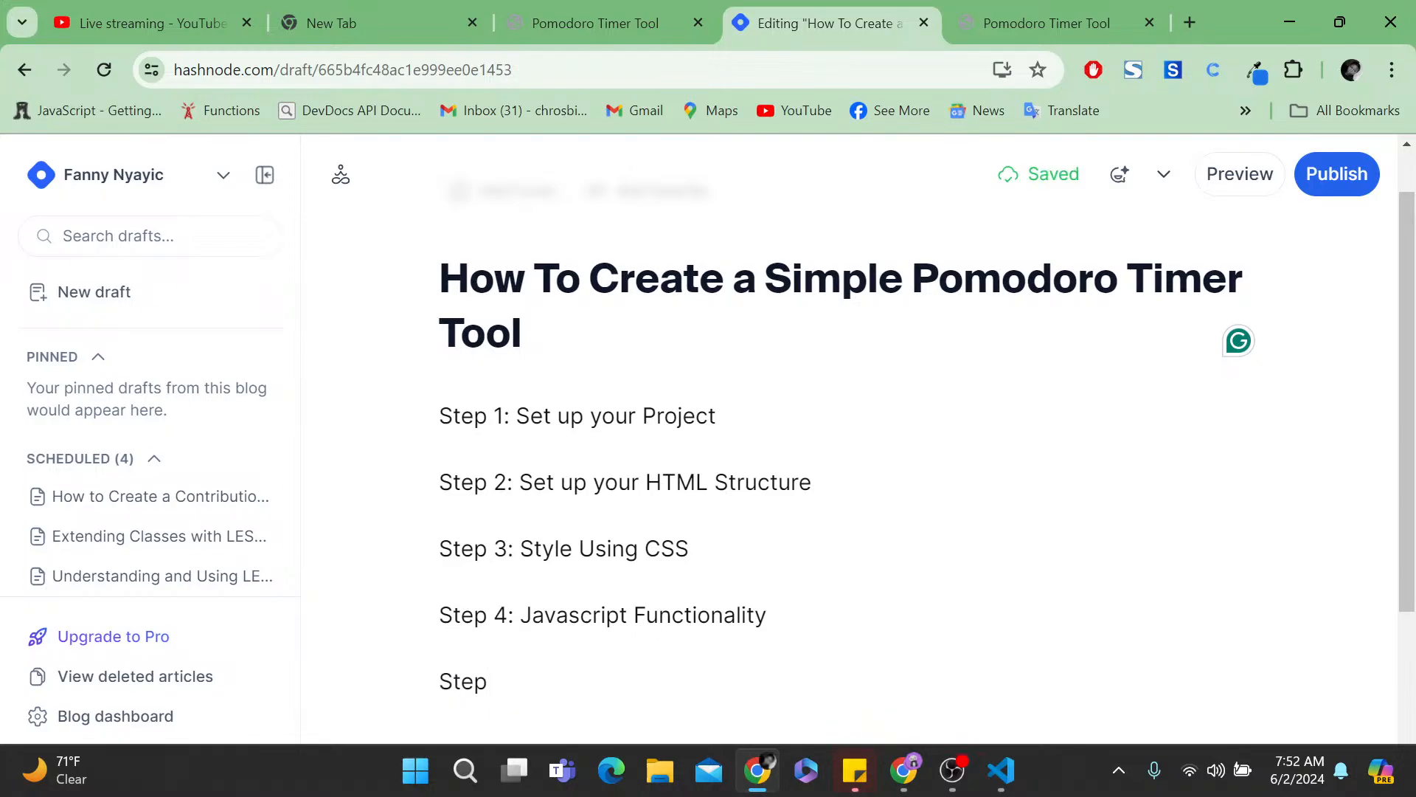
type(" 5: Project O")
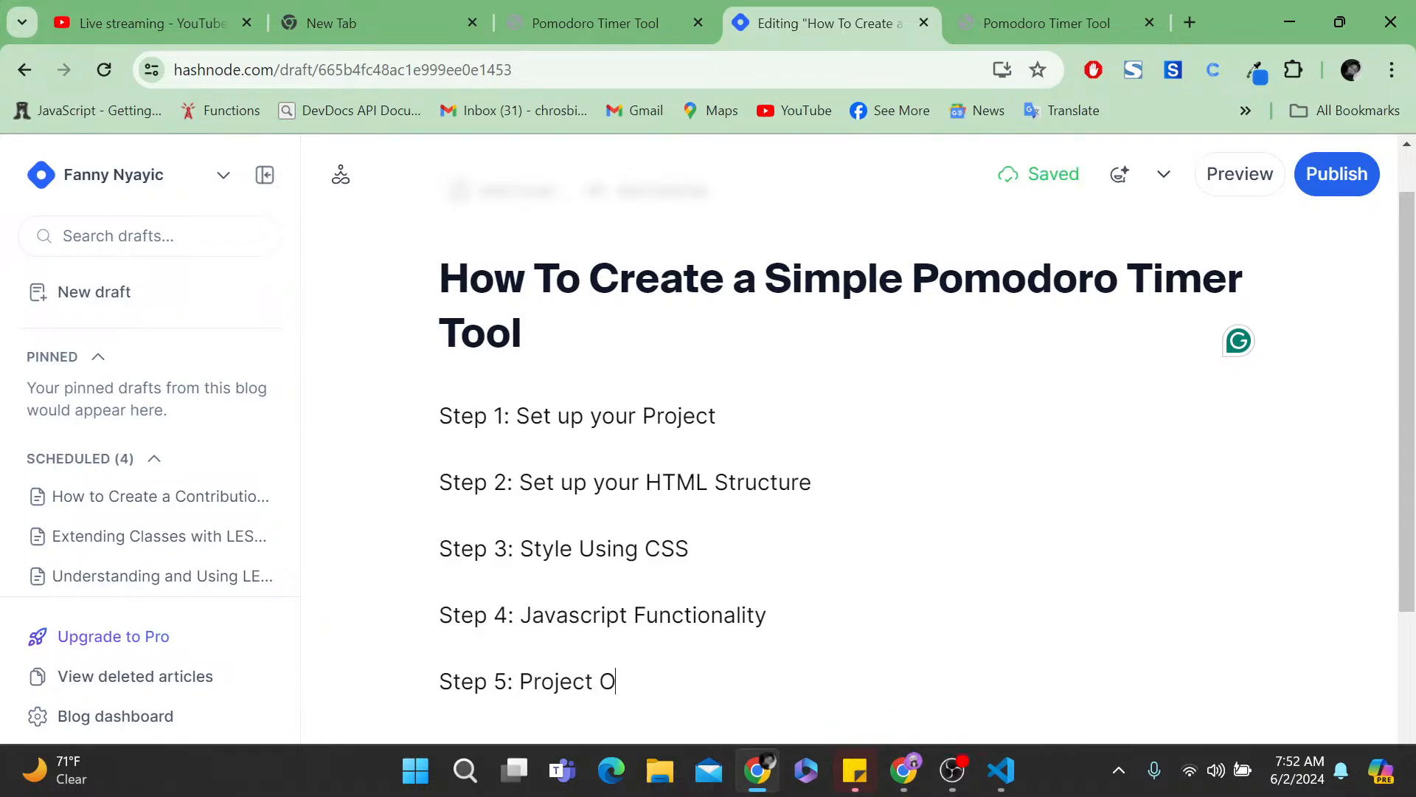
type("verview and")
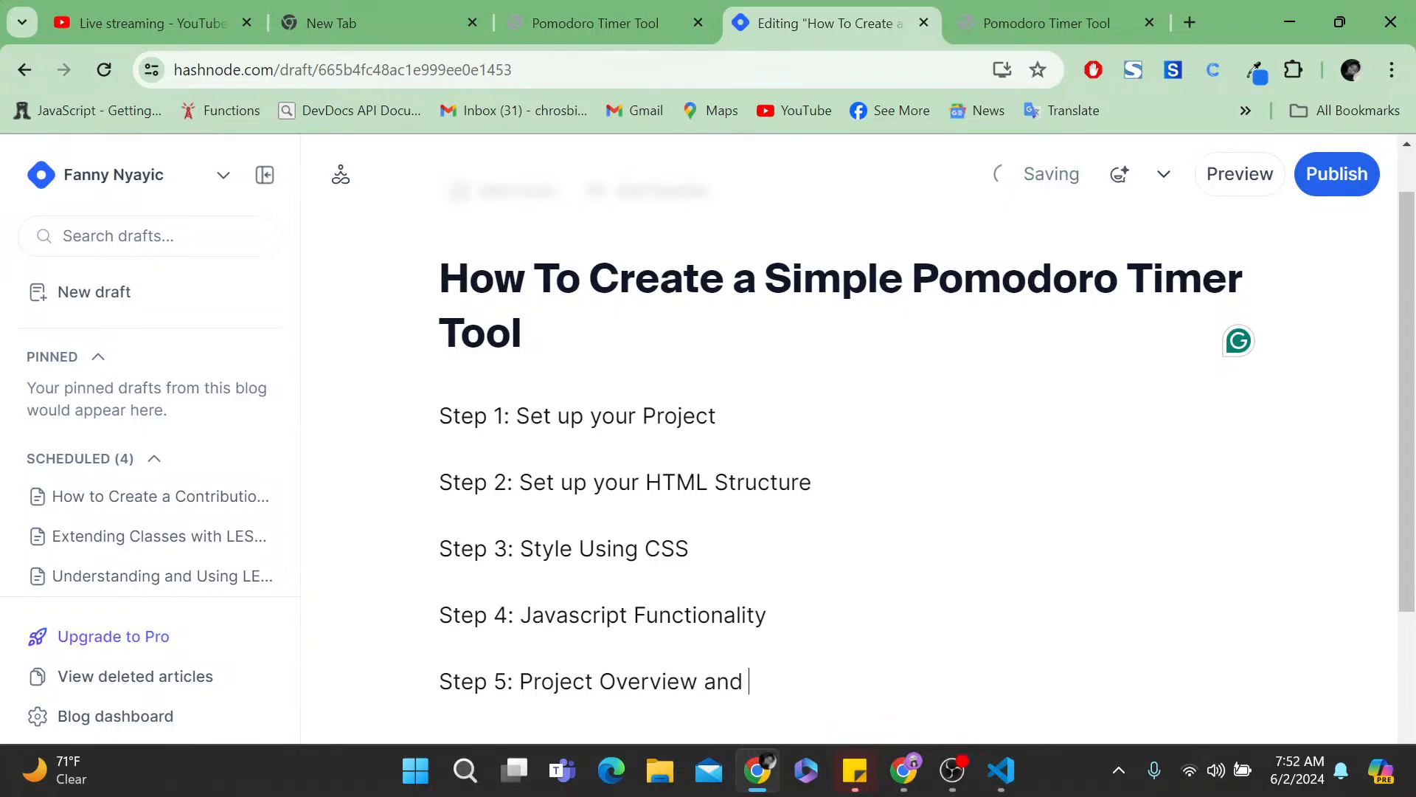
type(" Outcome")
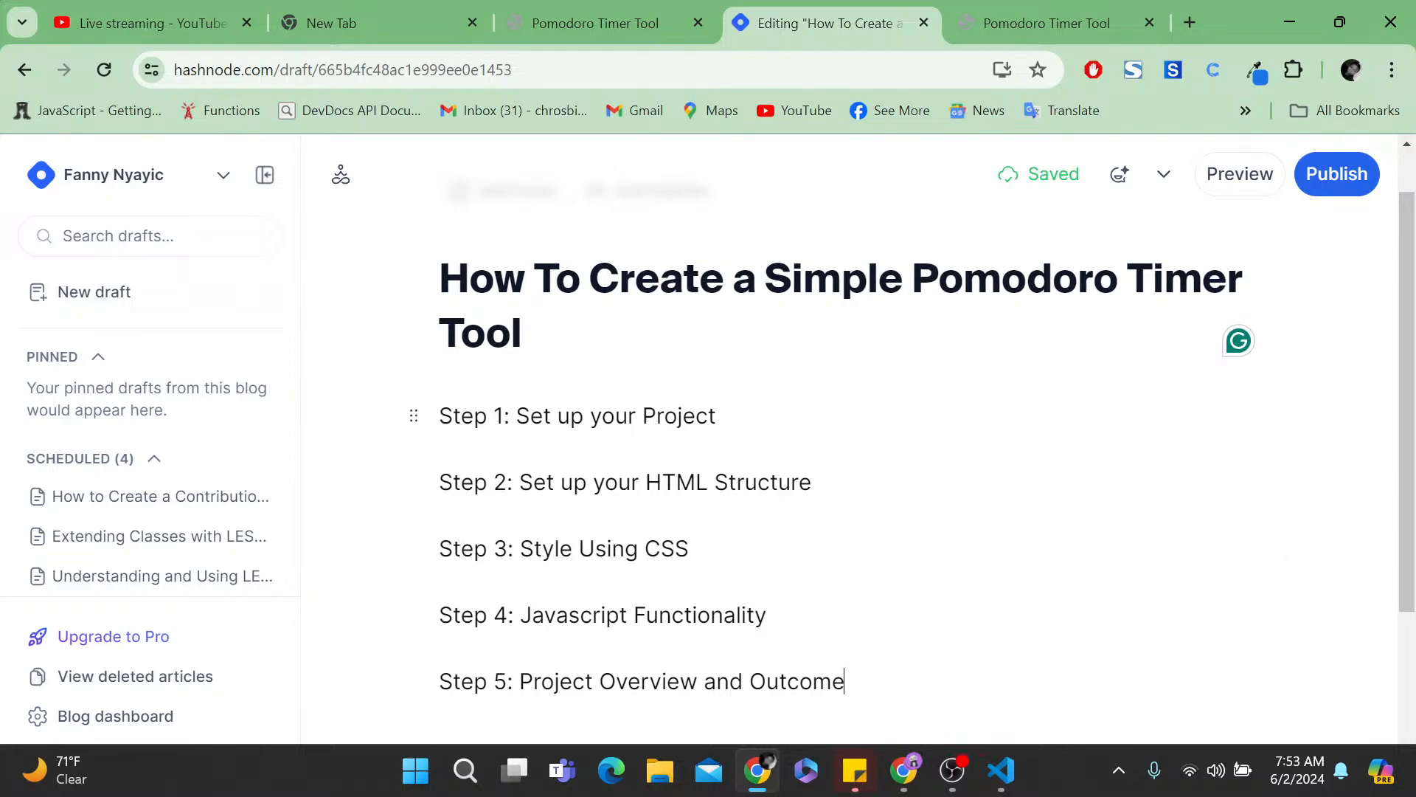
- Add a closing line reading "FInal Thoughts" below the fifth step
scroll(849, 442, "down", 2)
scroll(848, 443, "up", 3)
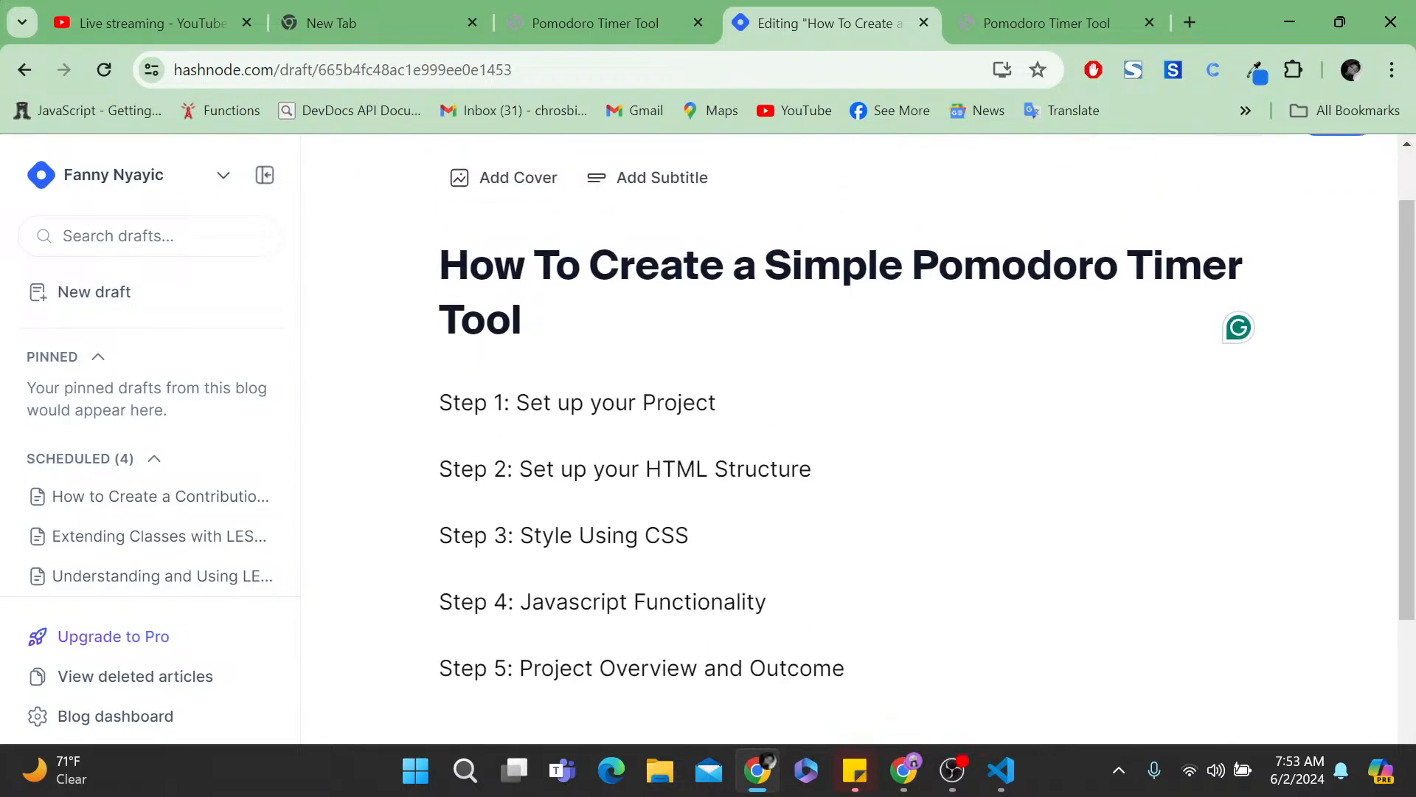
key("Return")
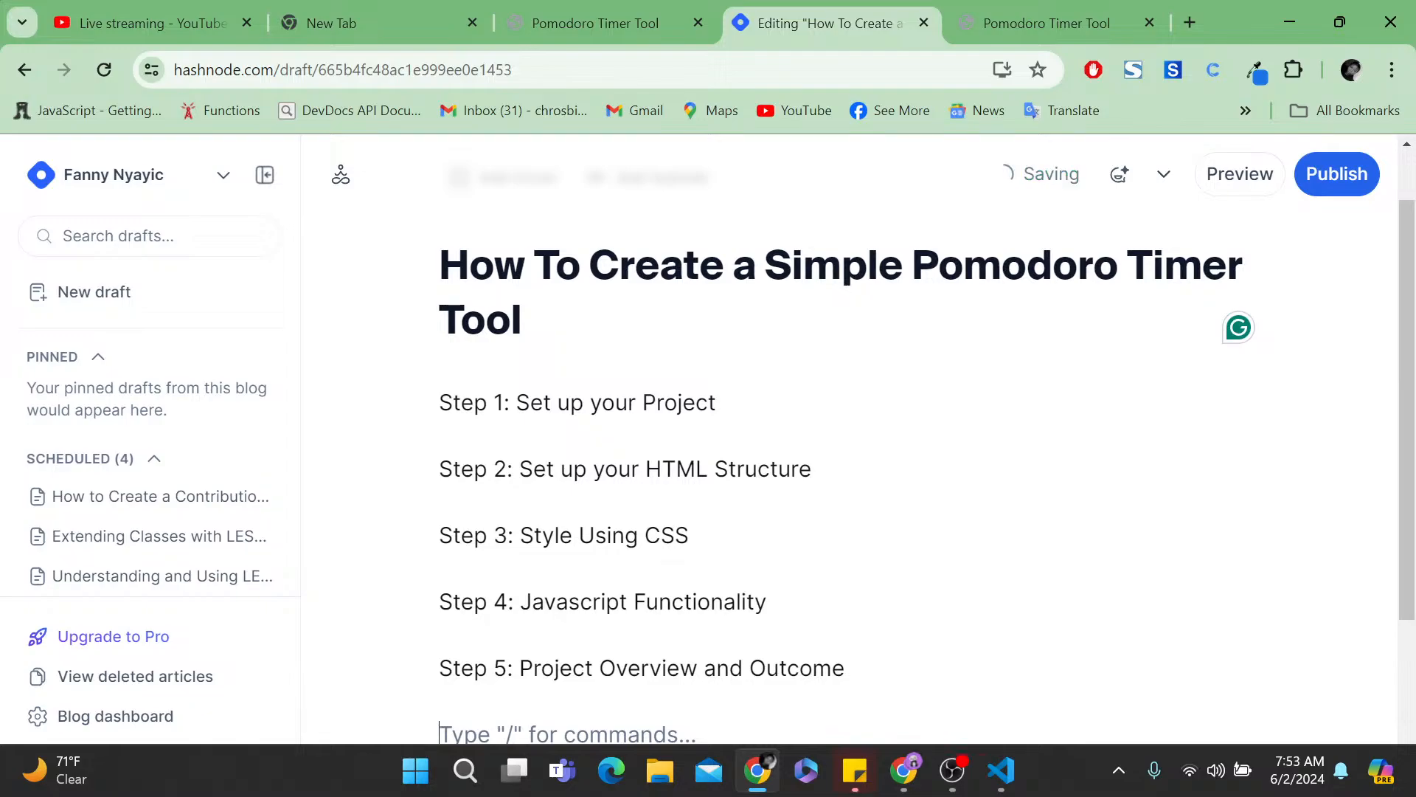
type("FInal T")
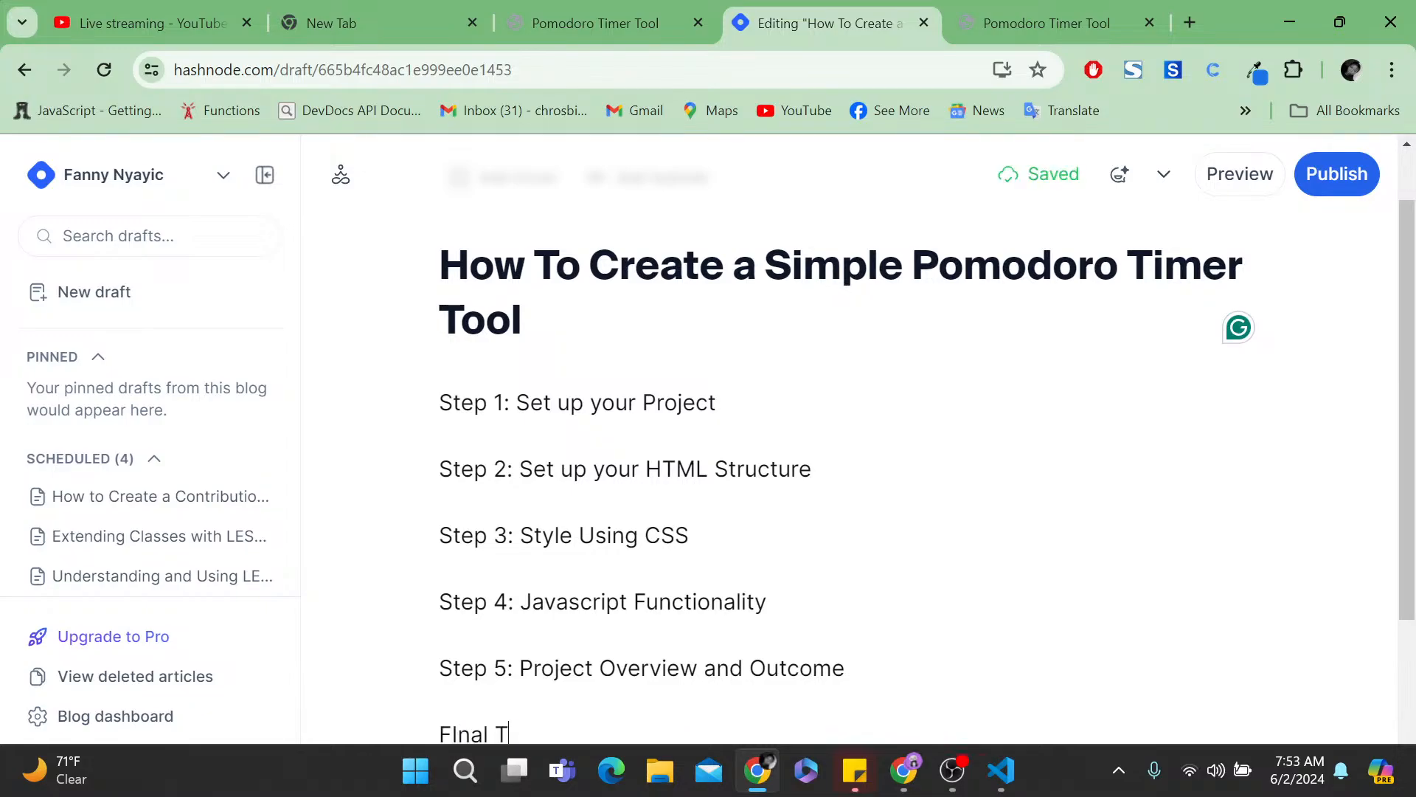
type("houghts")
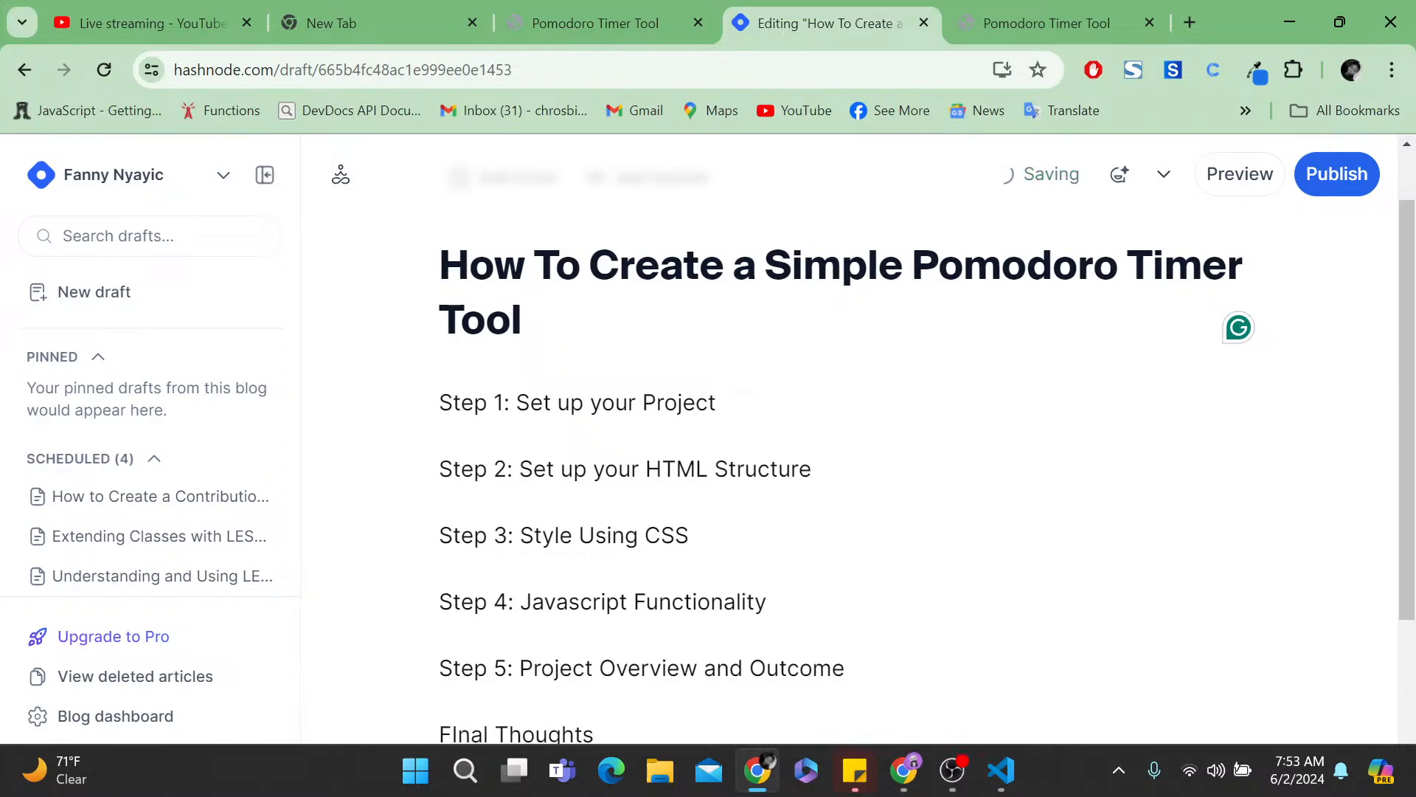
- Format all five step lines and the closing thoughts line as Heading 2
scroll(848, 590, "down", 2)
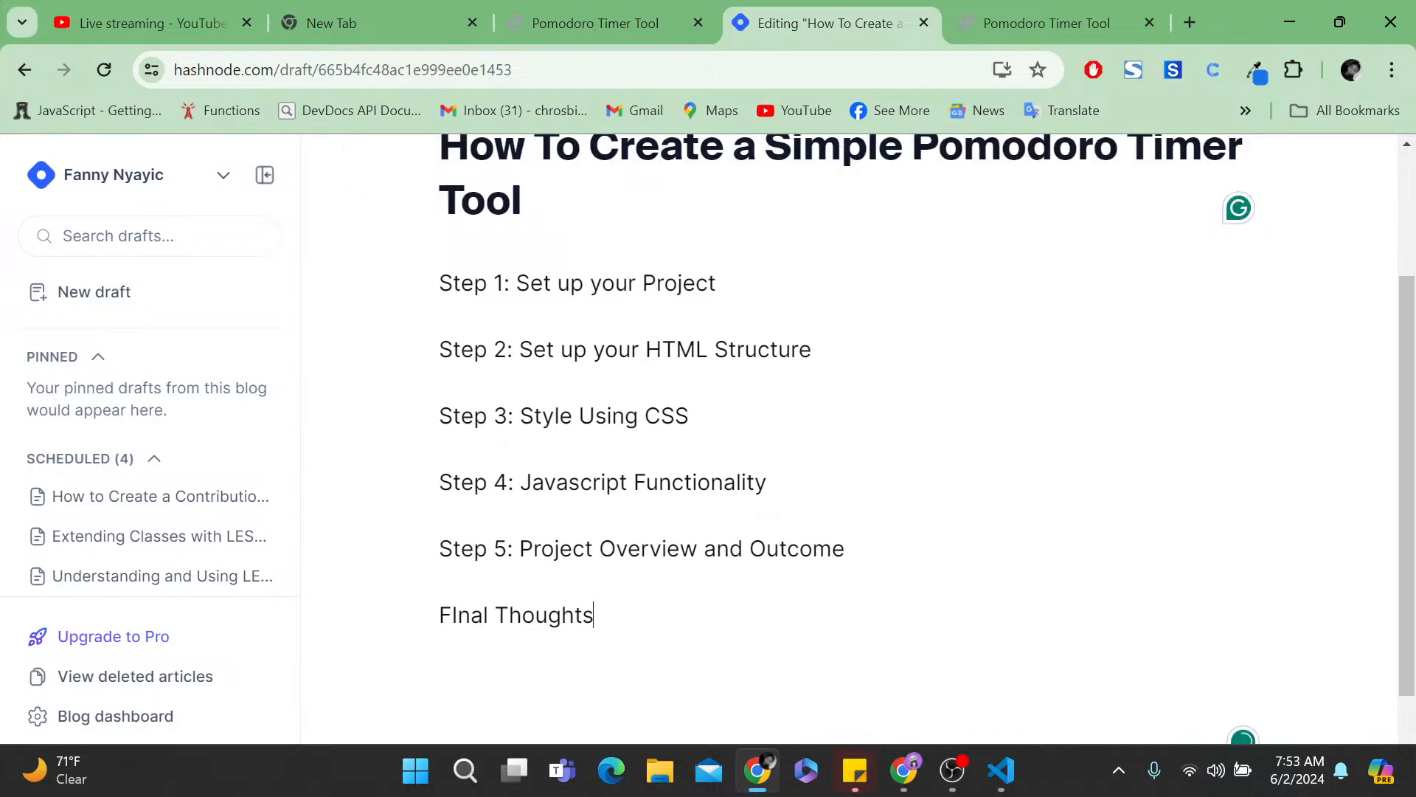
scroll(848, 442, "up", 1)
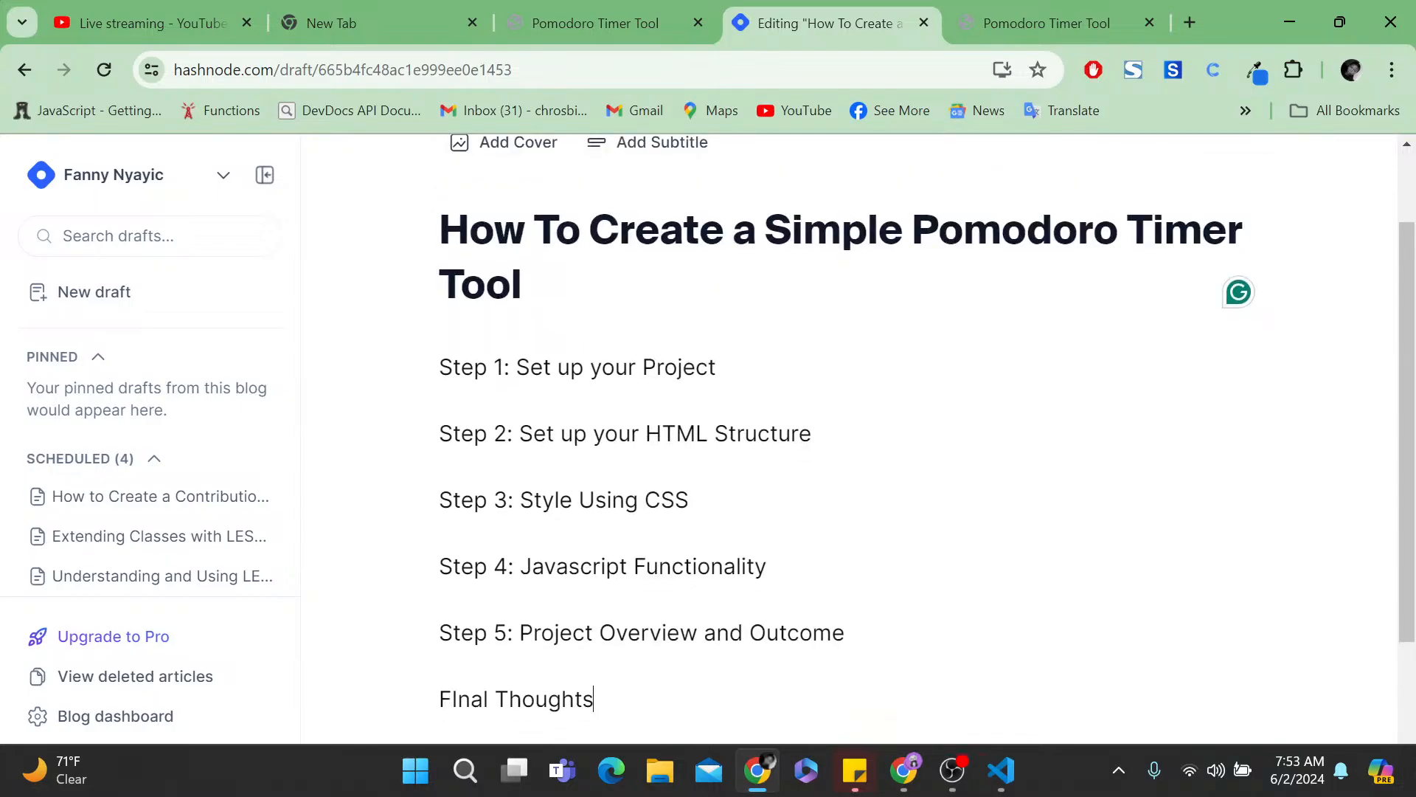
left_click_drag(440, 368, 597, 701)
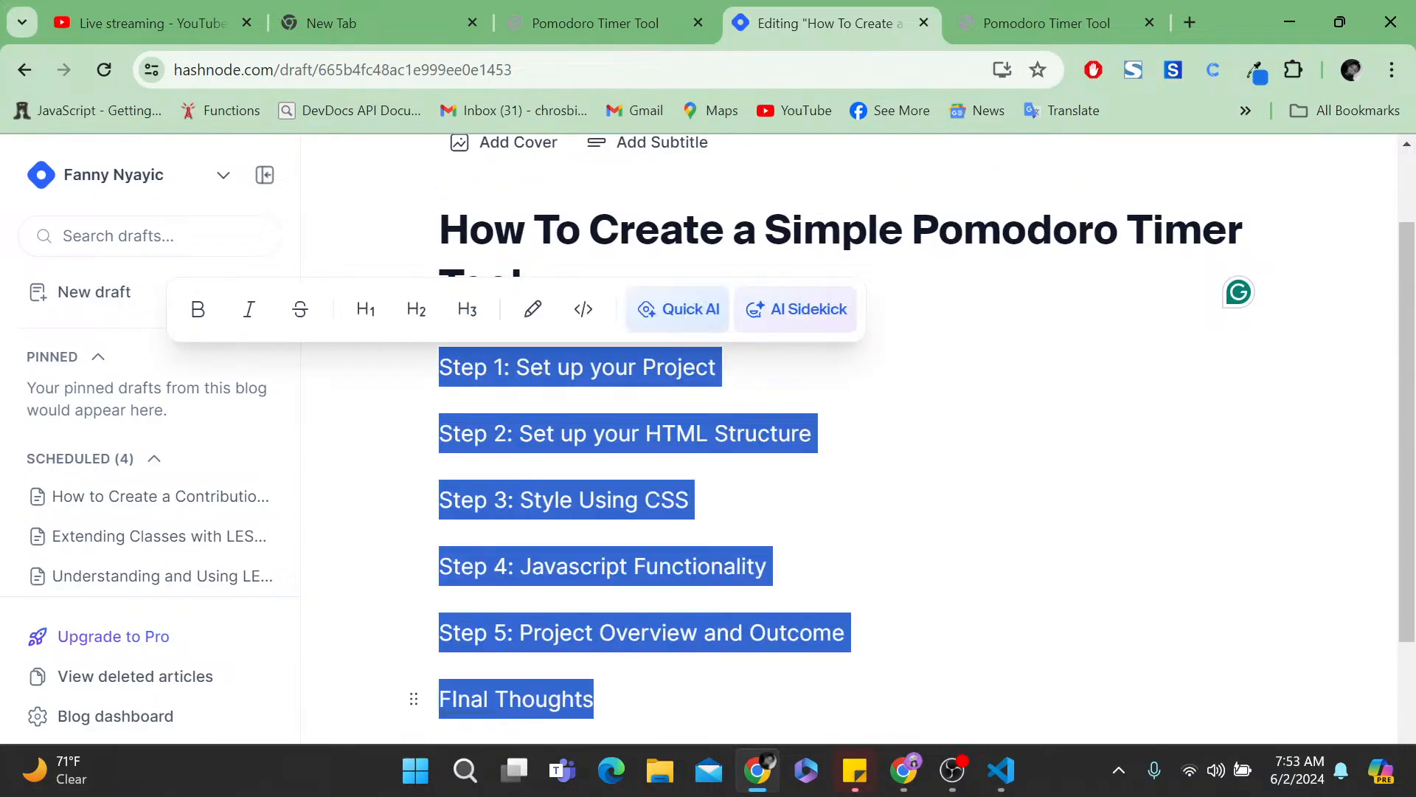
left_click(417, 307)
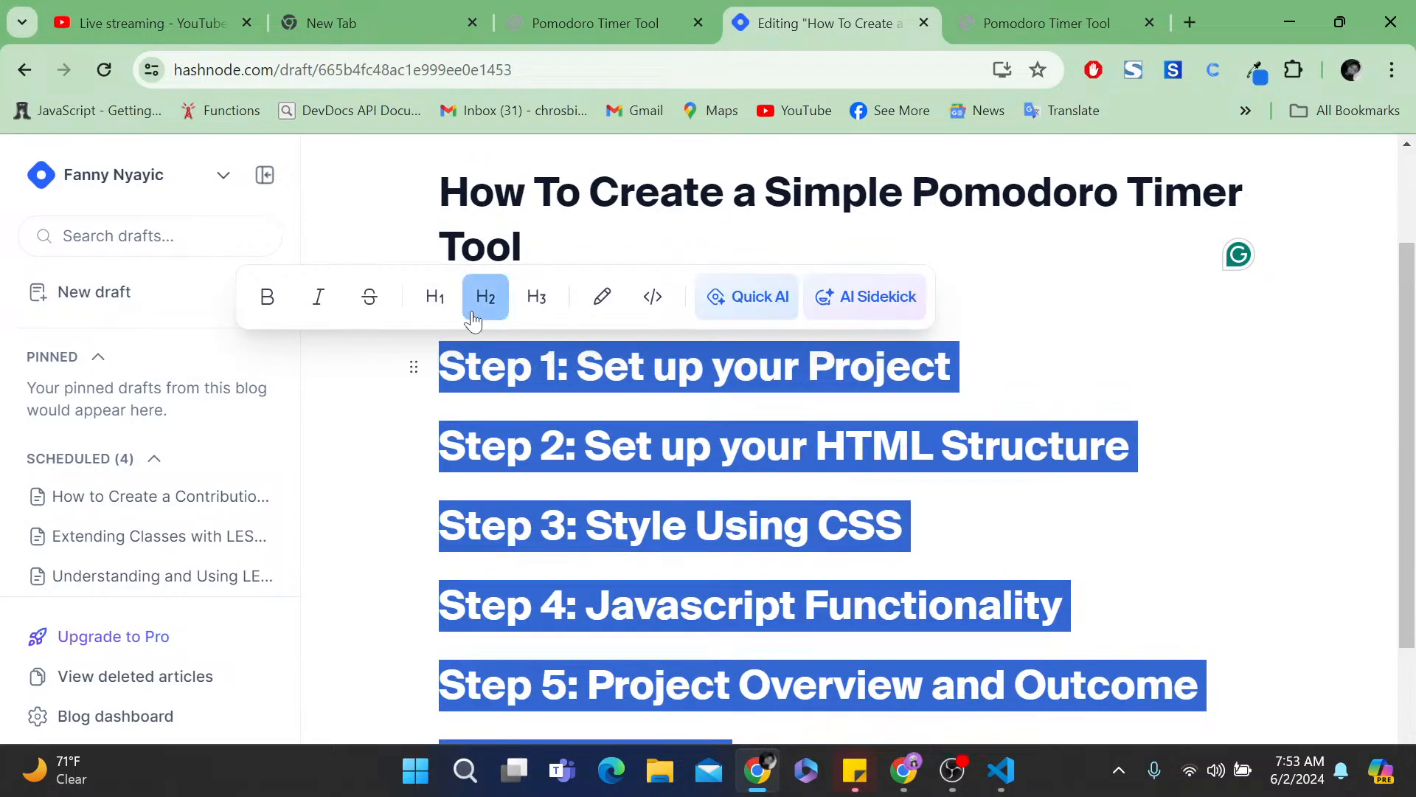
left_click(784, 527)
- Correct the misspelled first word of the last heading to "Final" using the suggested spelling
scroll(784, 526, "down", 3)
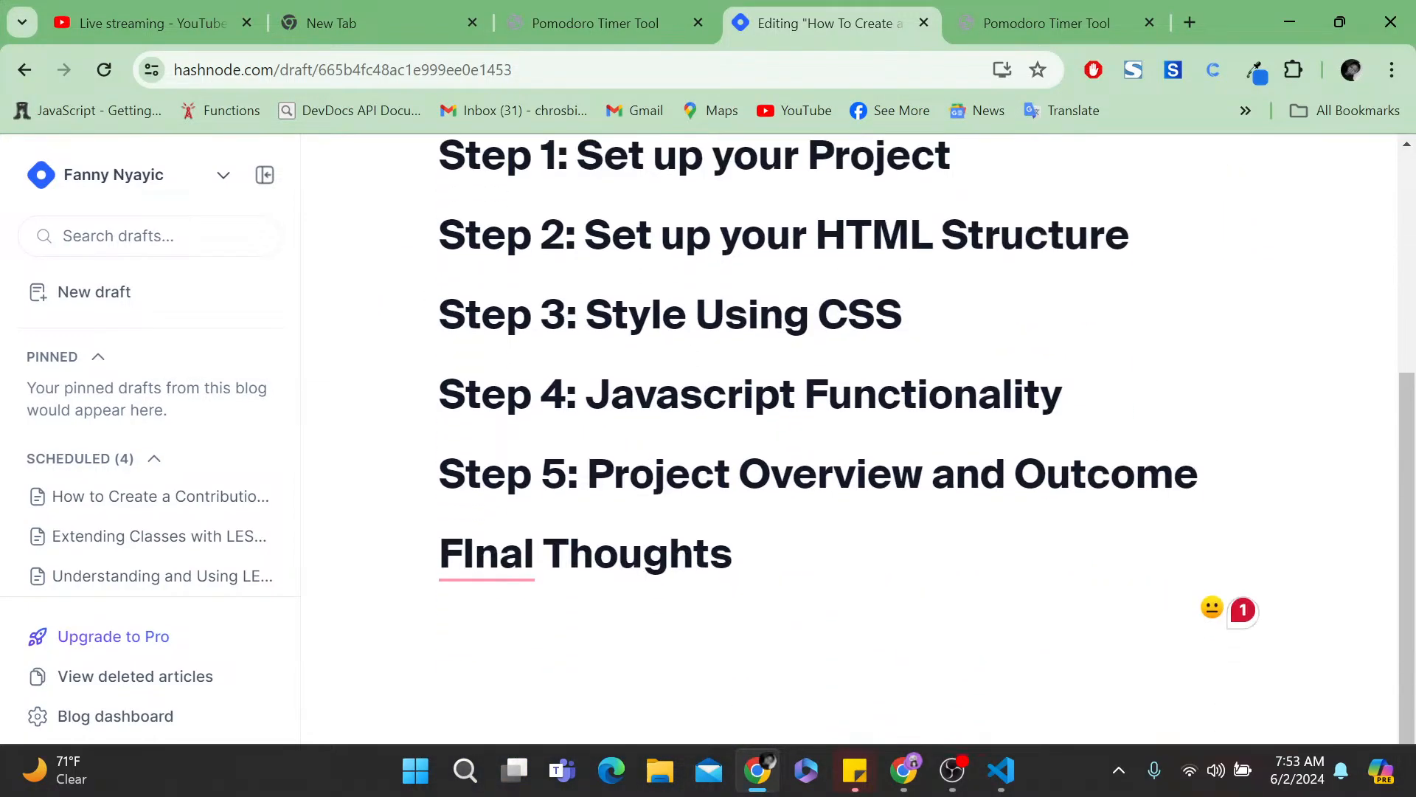
left_click(498, 553)
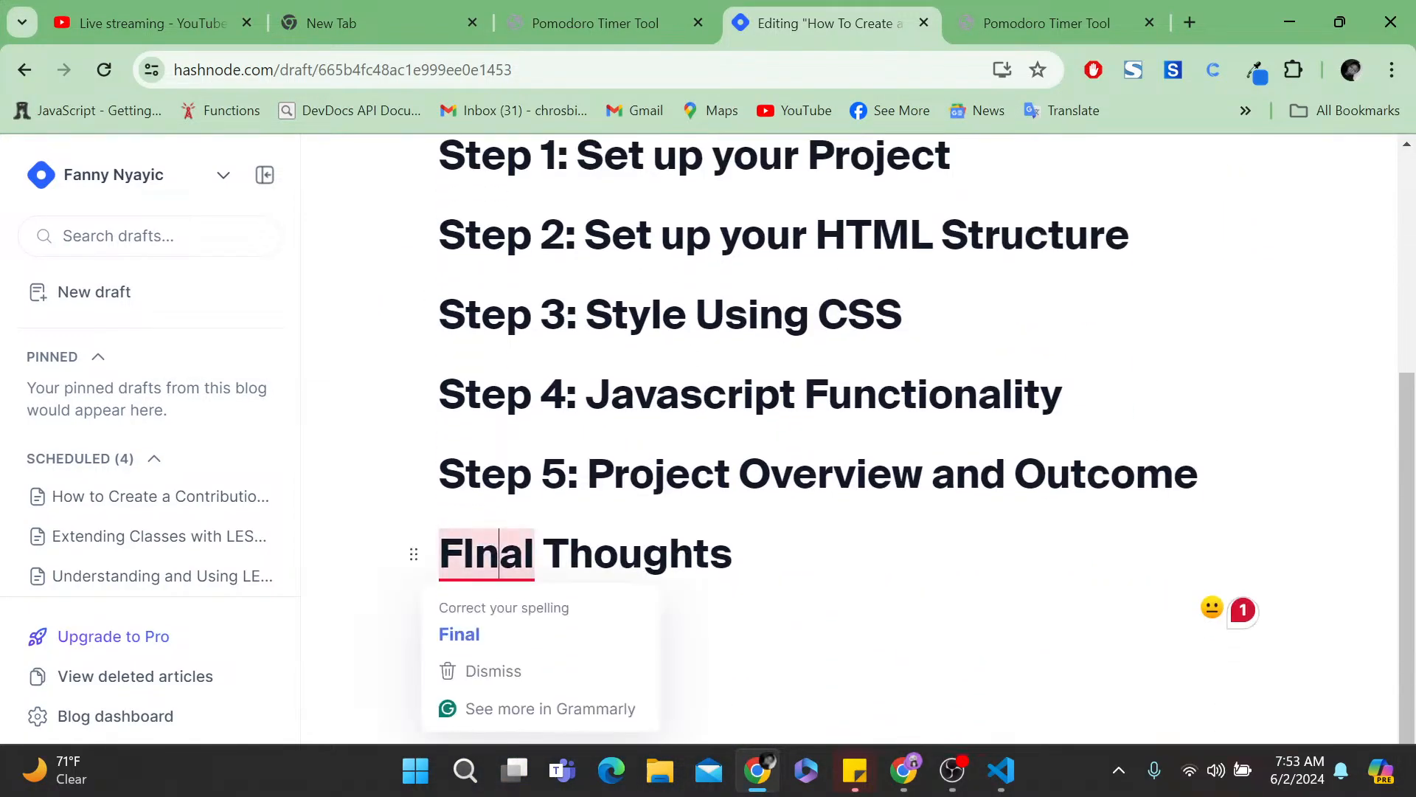
left_click(496, 621)
- Add an empty paragraph below the "Step 1: Set up your Project" heading and check the pomodoro-timer project's files in Visual Studio Code
scroll(760, 405, "up", 5)
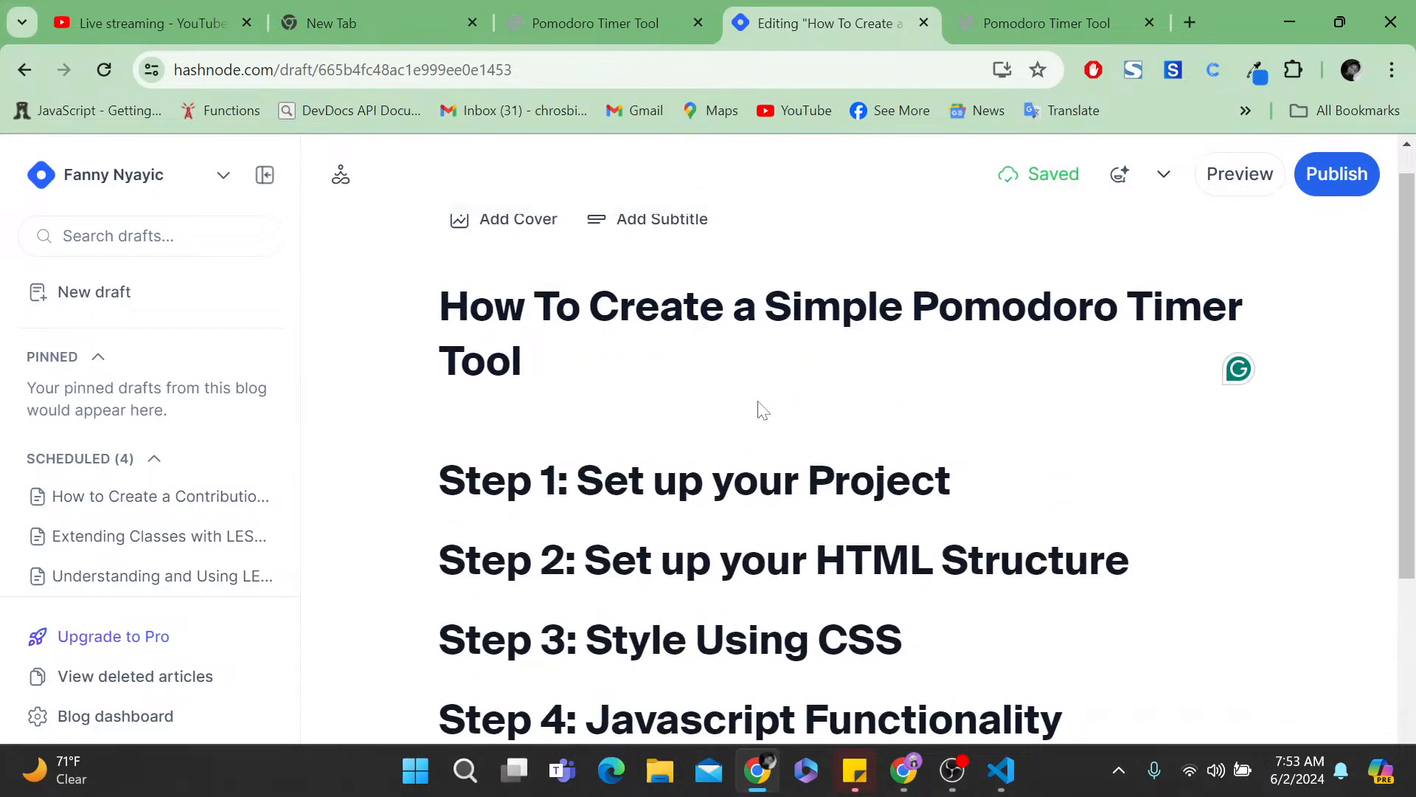
scroll(763, 411, "down", 1)
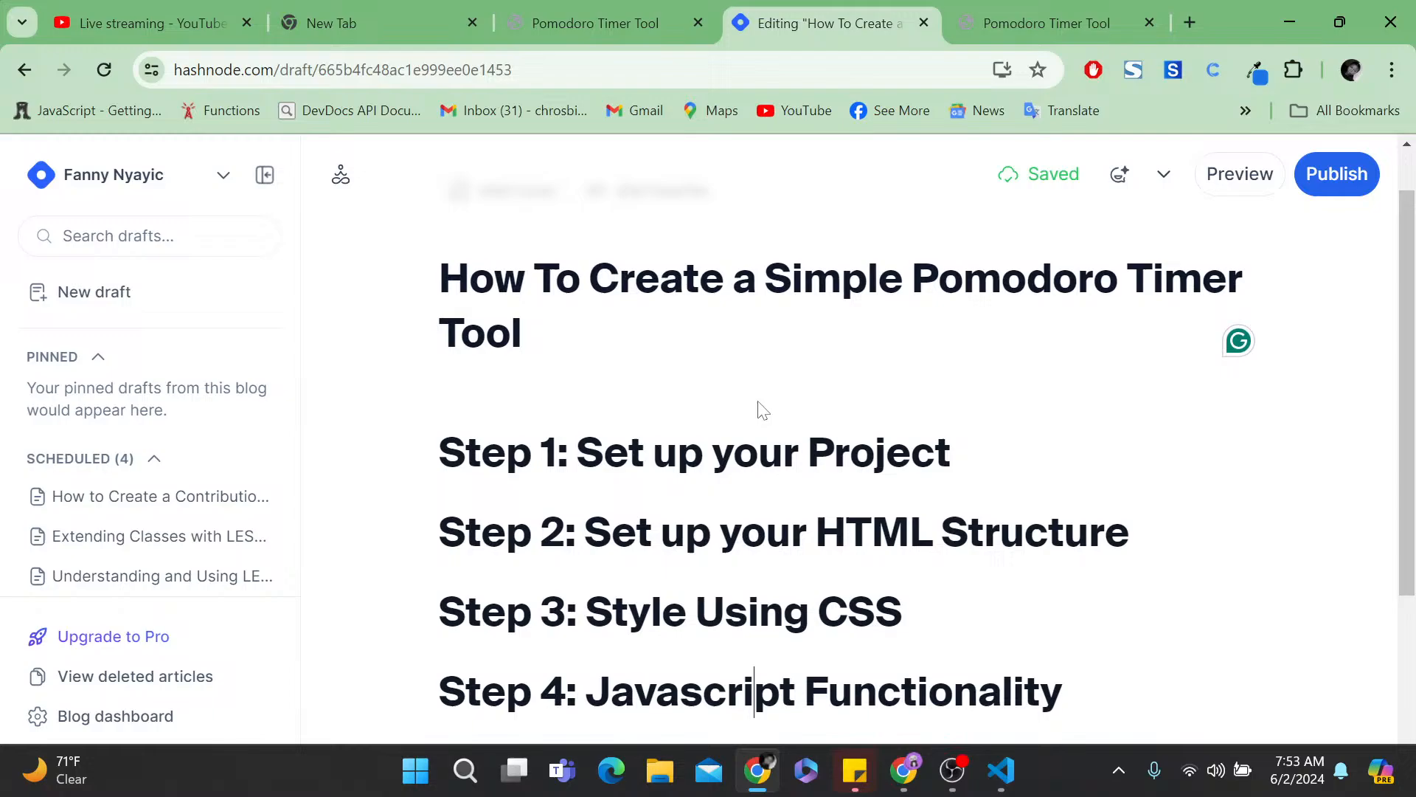
left_click(959, 452)
key("Return")
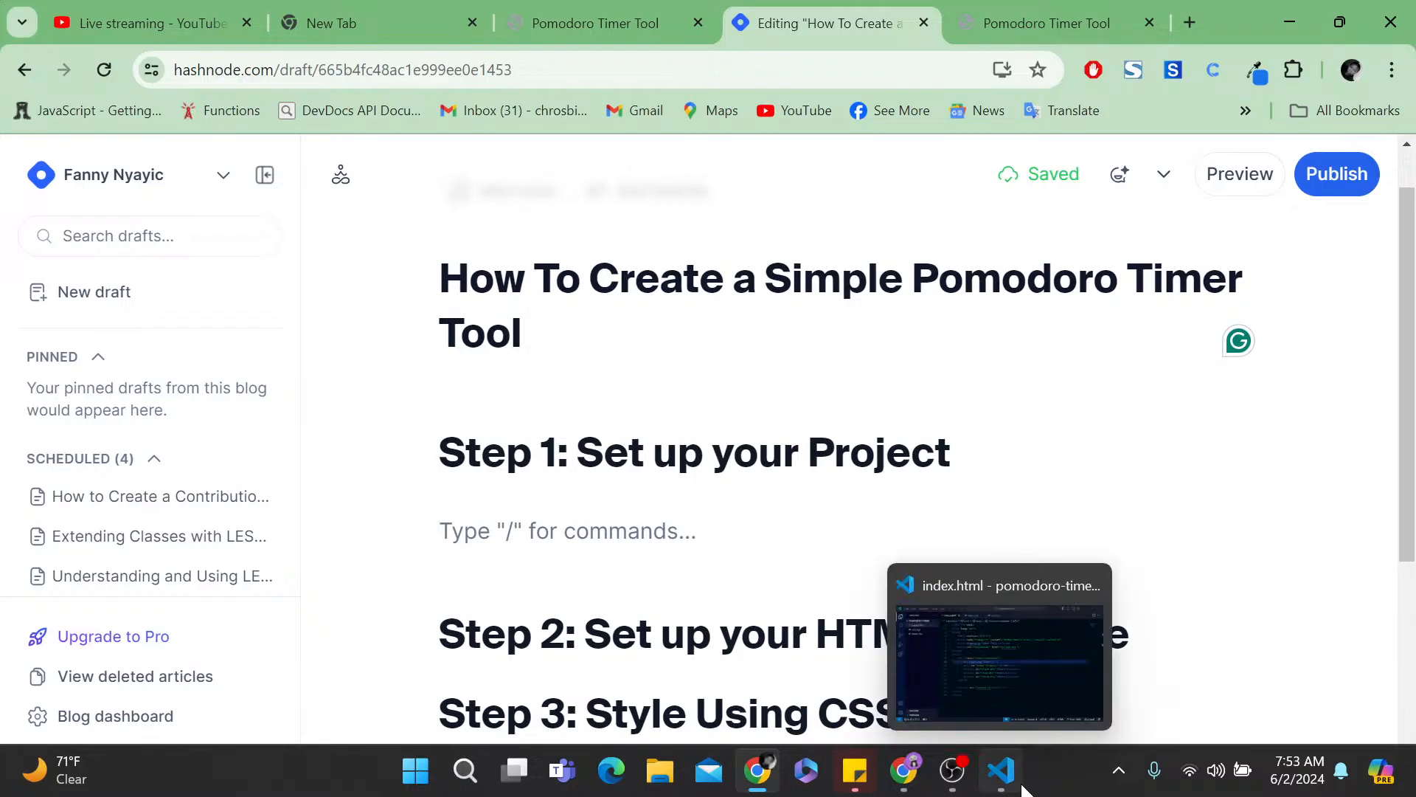
left_click(1000, 770)
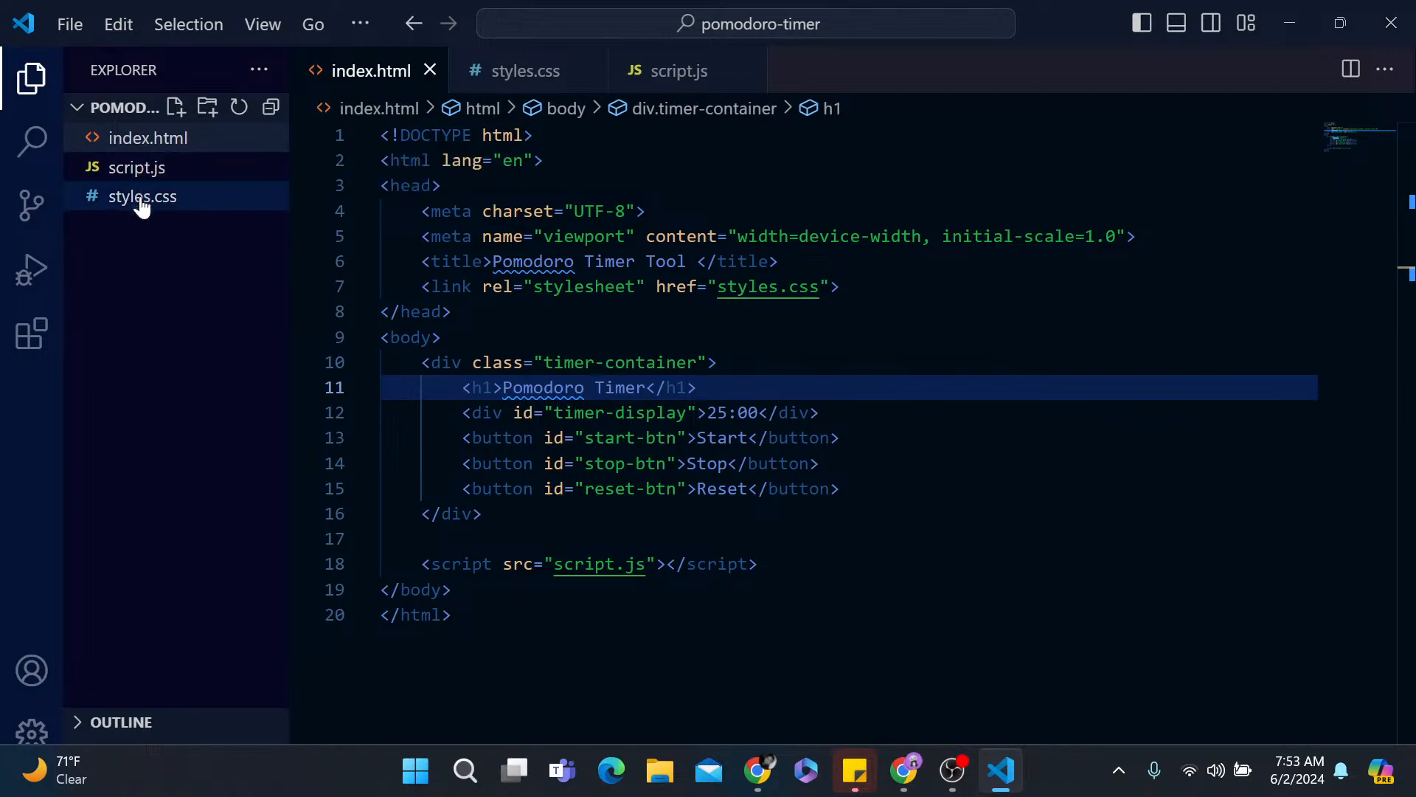
- In the Hashnode draft, write "Create a new folder for your project and inside it create three files which are:" under the Step 1 heading
left_click(757, 771)
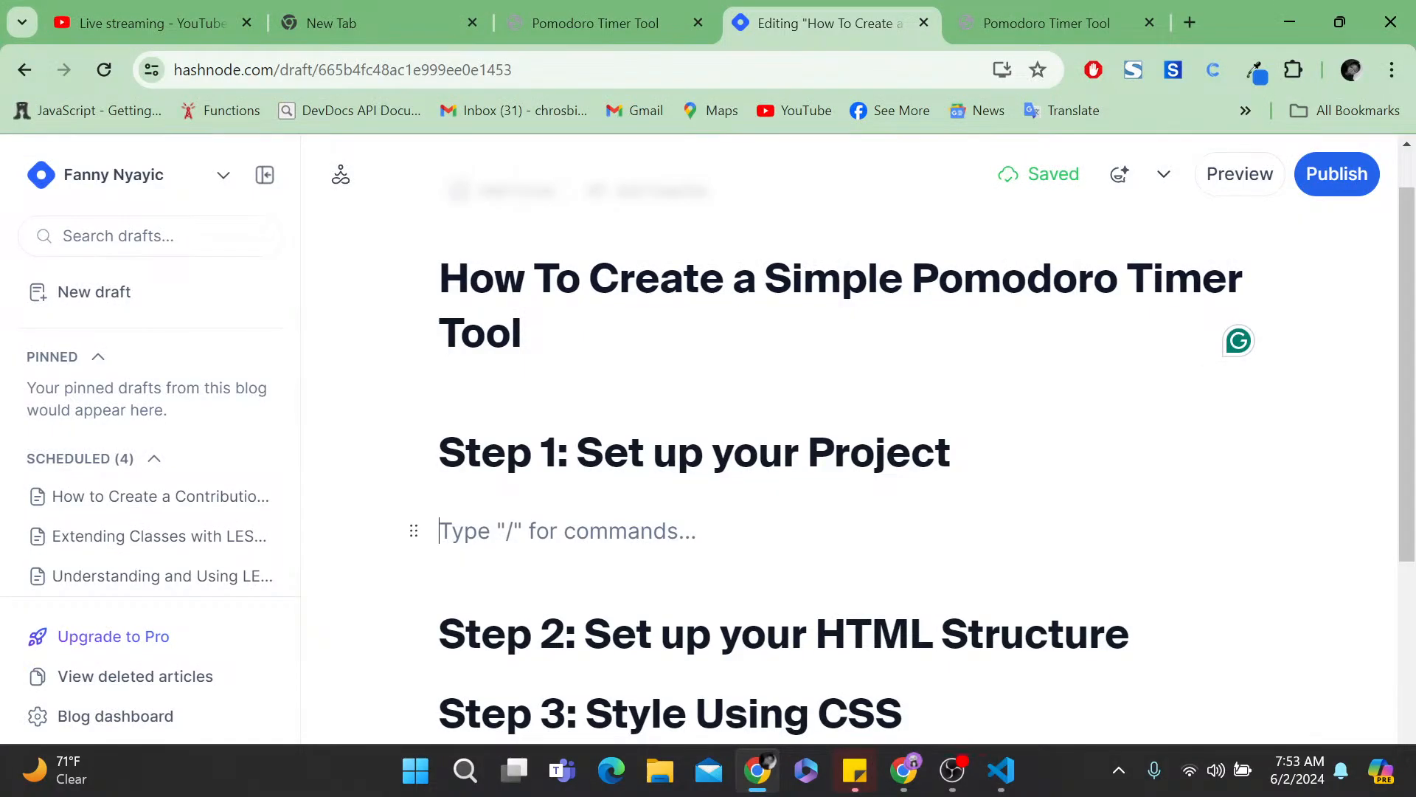
type("Crea")
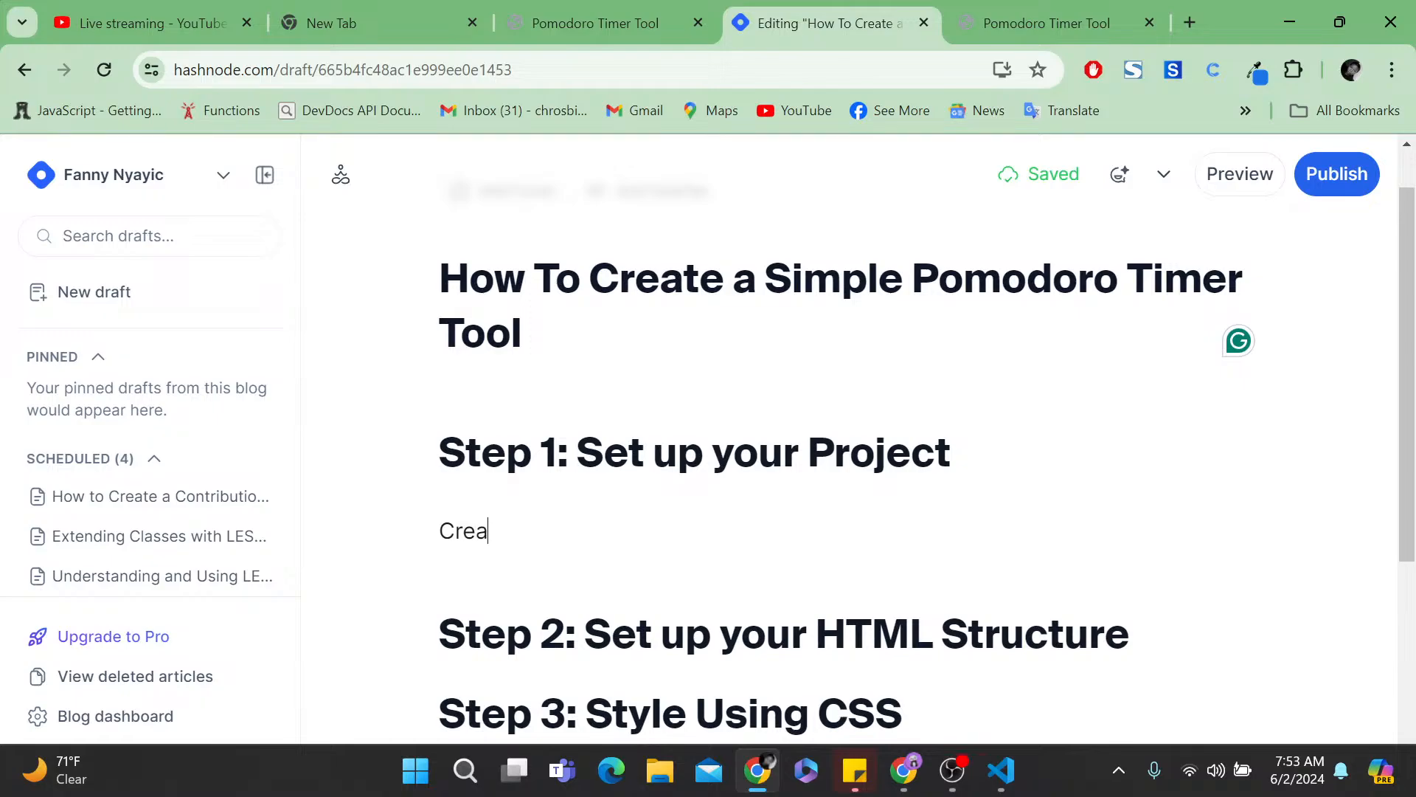
type("te a new folder")
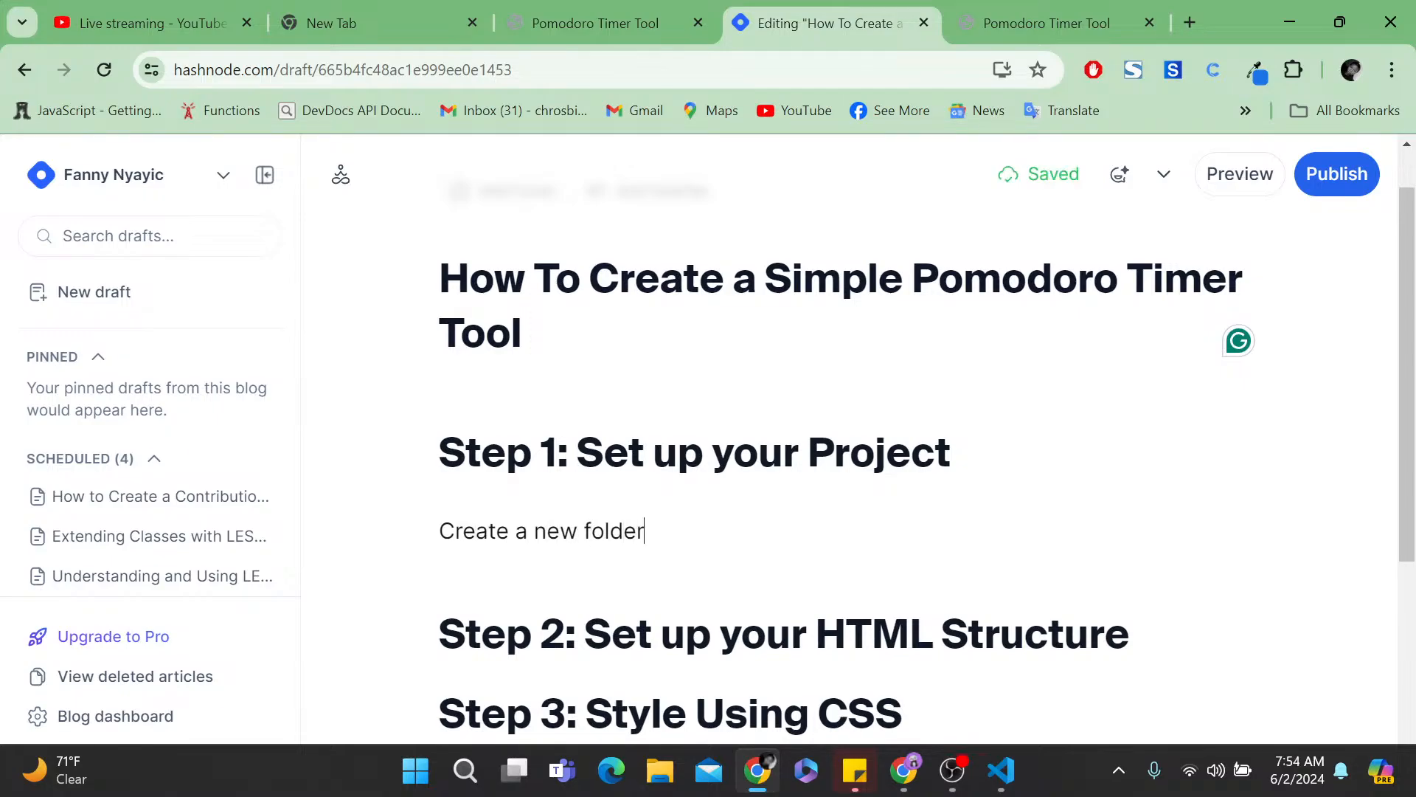
type(" for your pro")
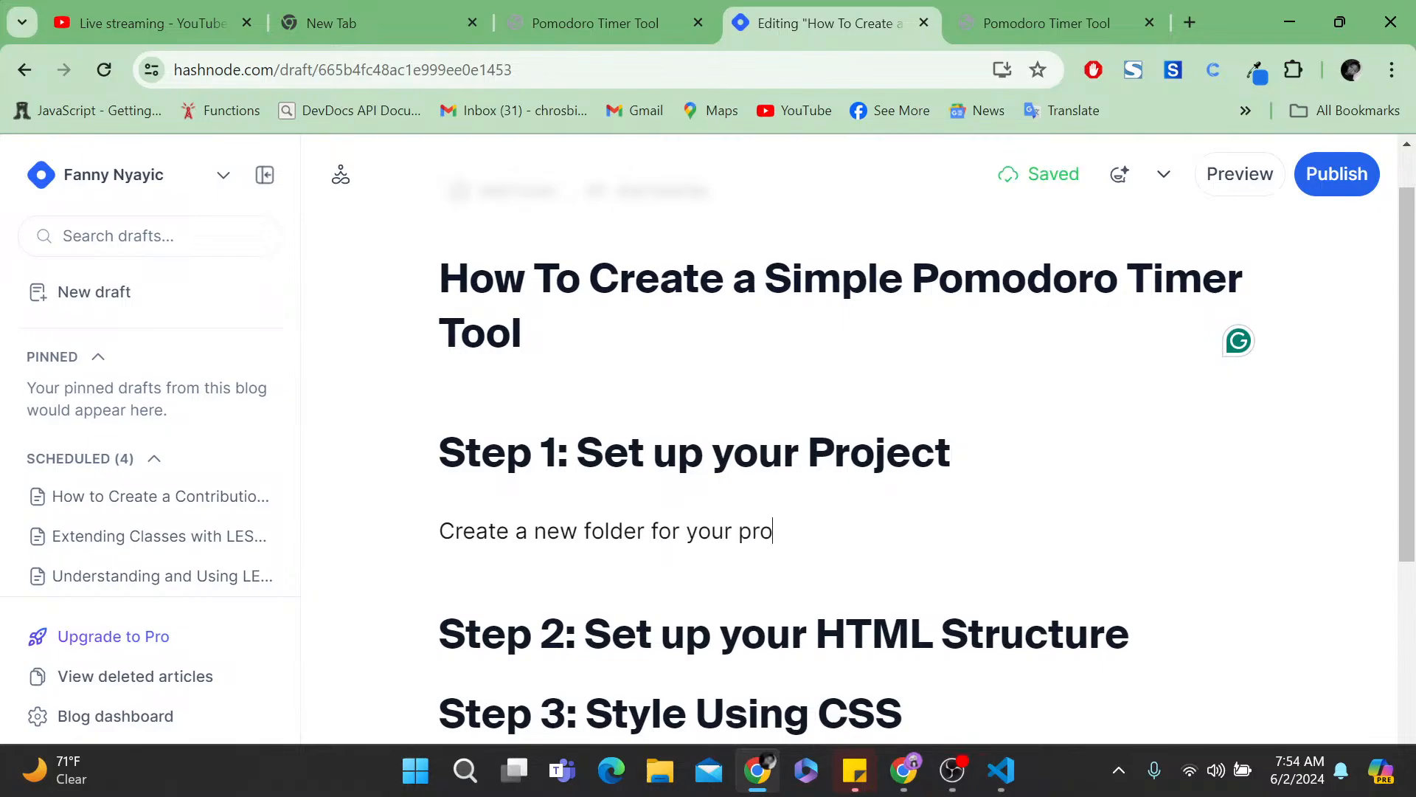
type("ject")
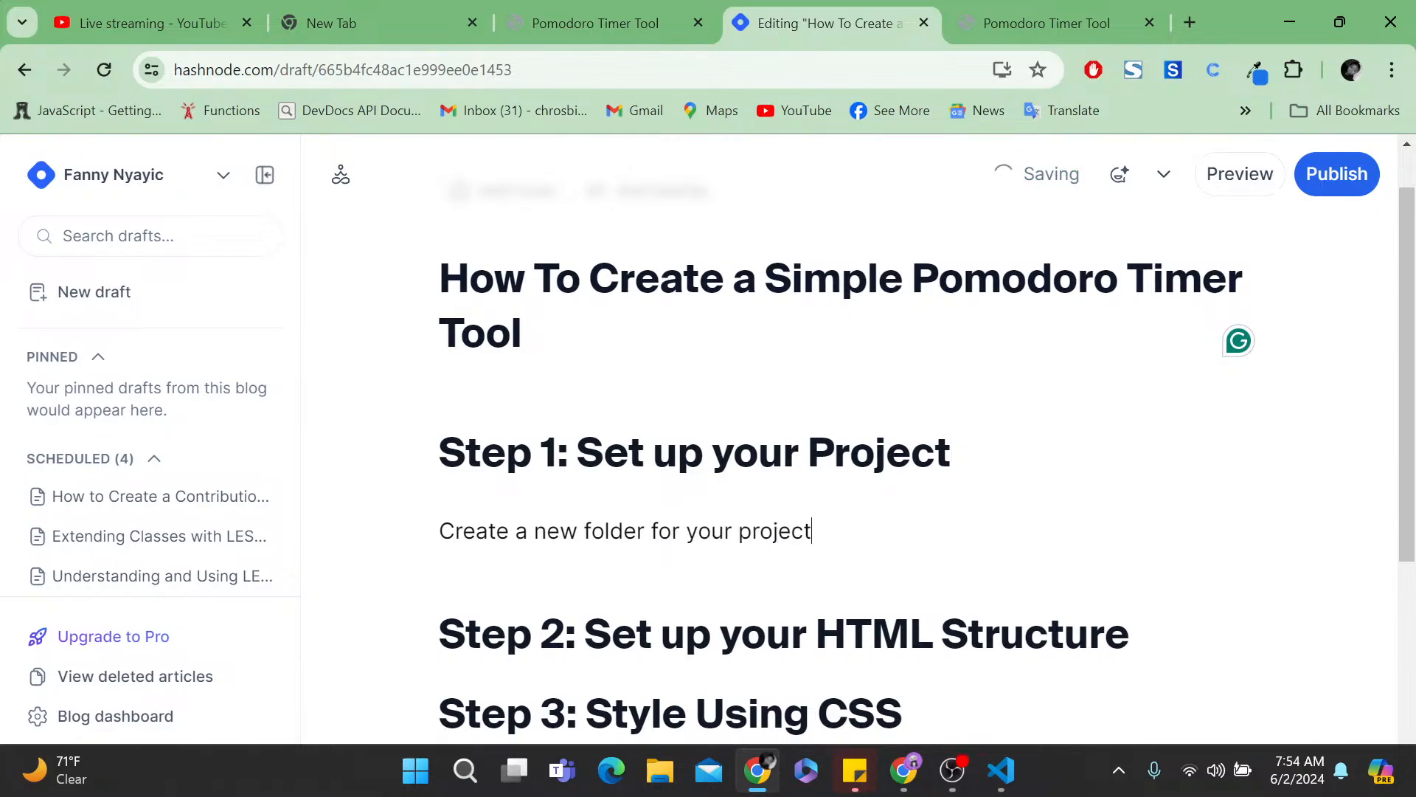
type(" and i")
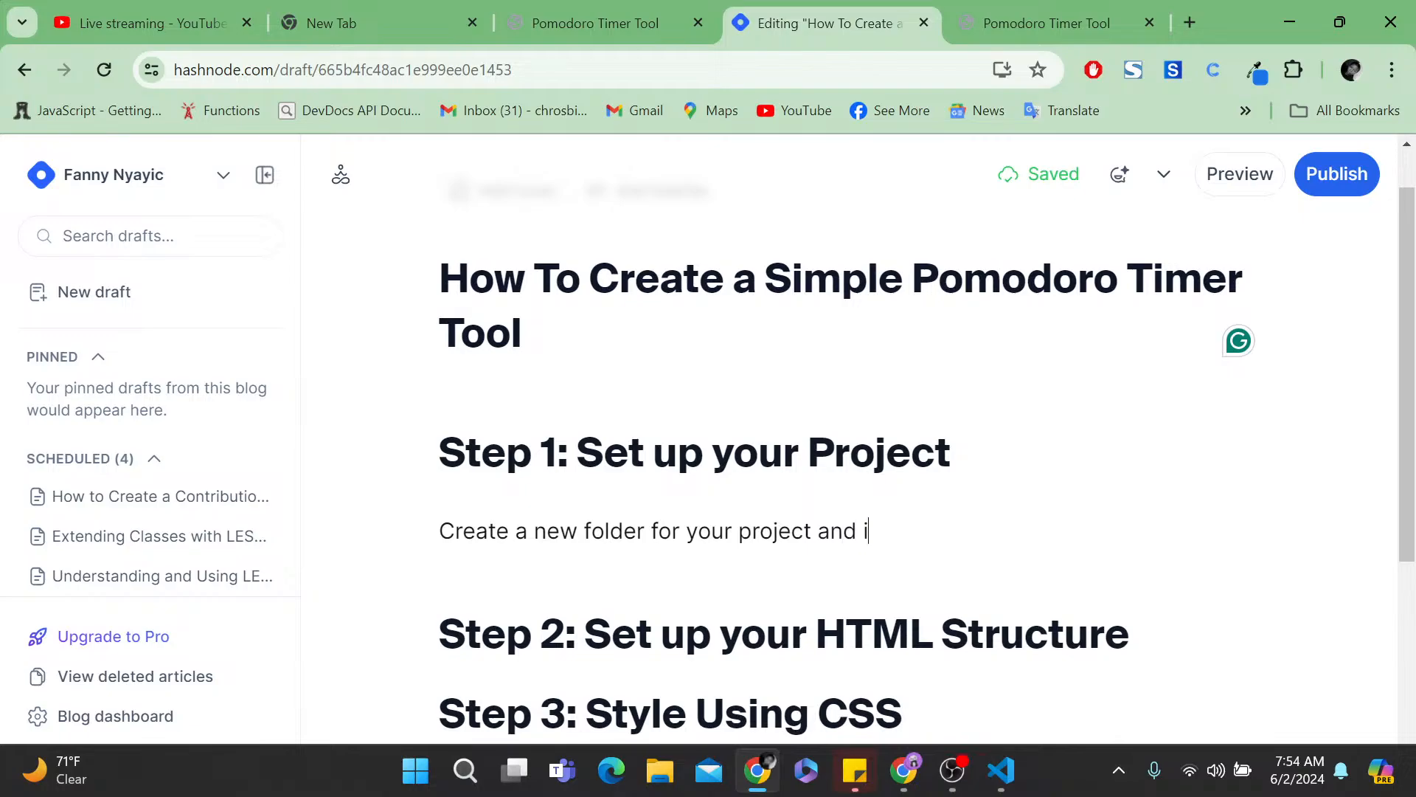
type("nside it create three f")
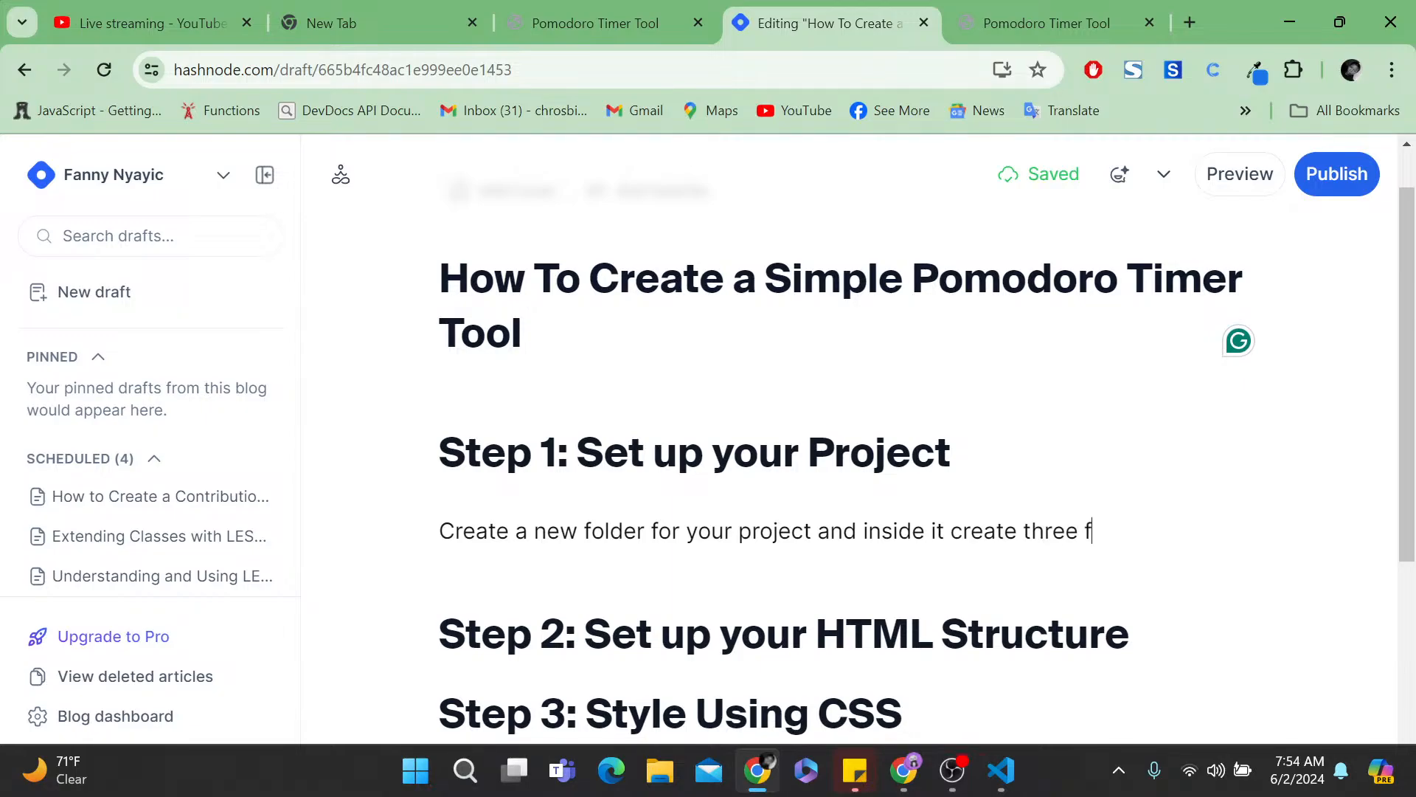
type("iles")
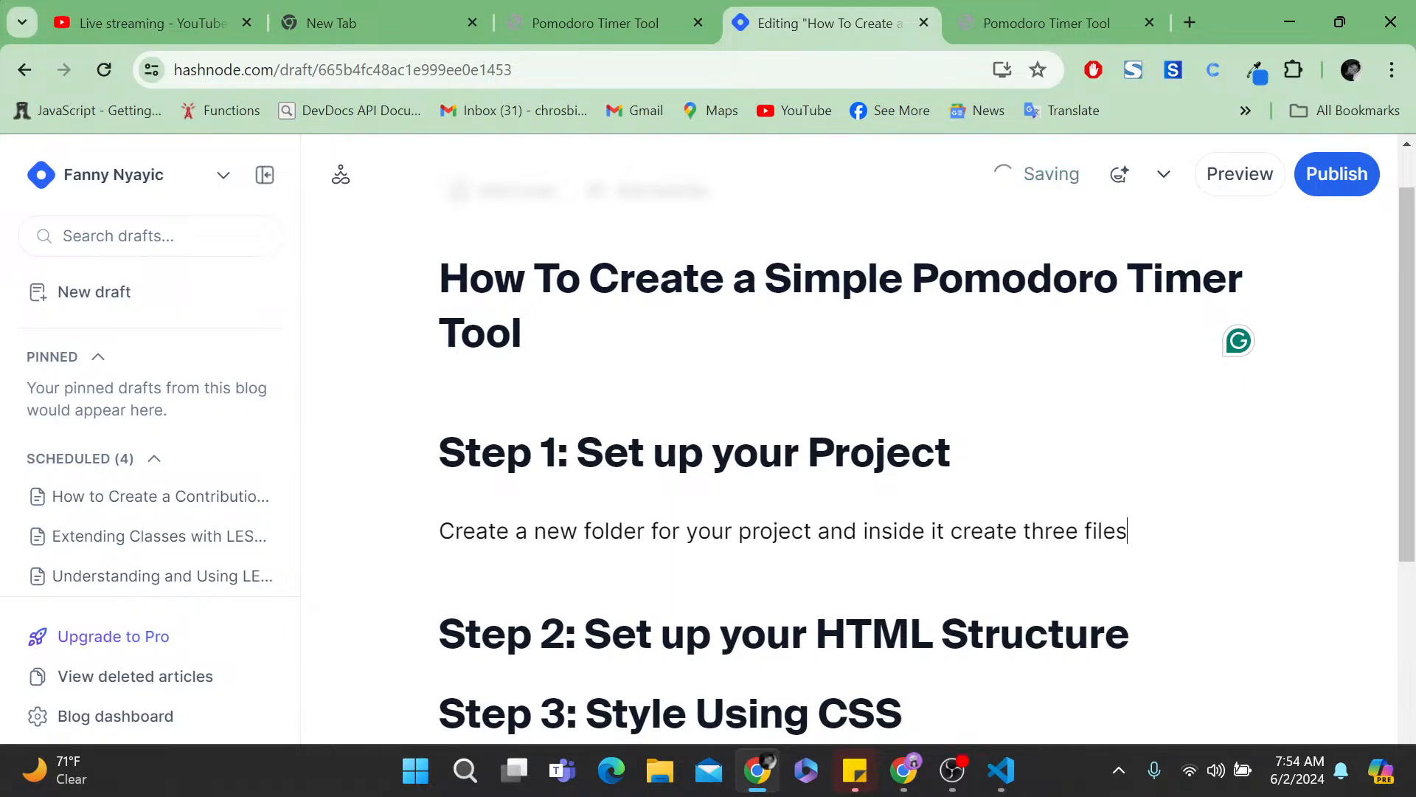
type(" which are")
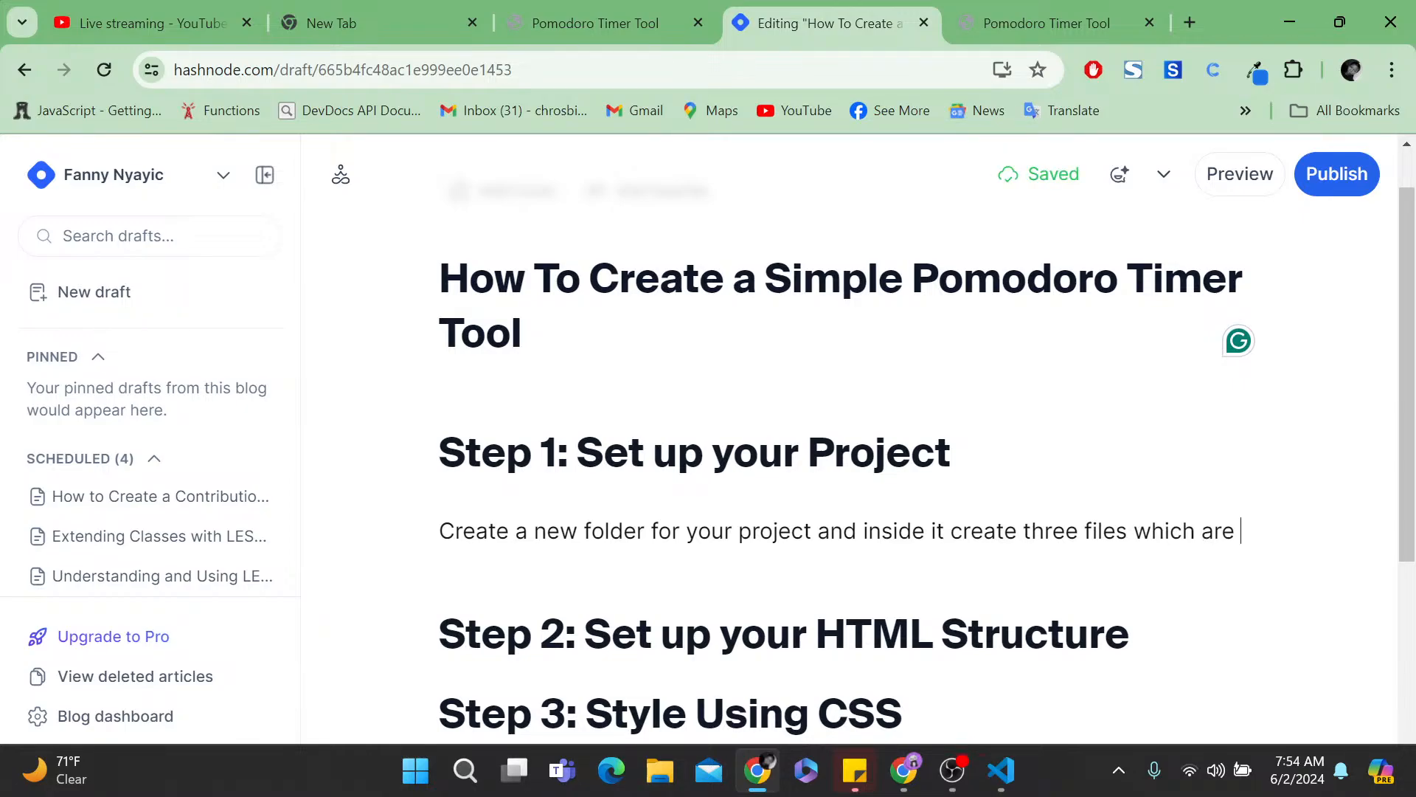
key("BackSpace")
type(":")
key("Return")
type("~~")
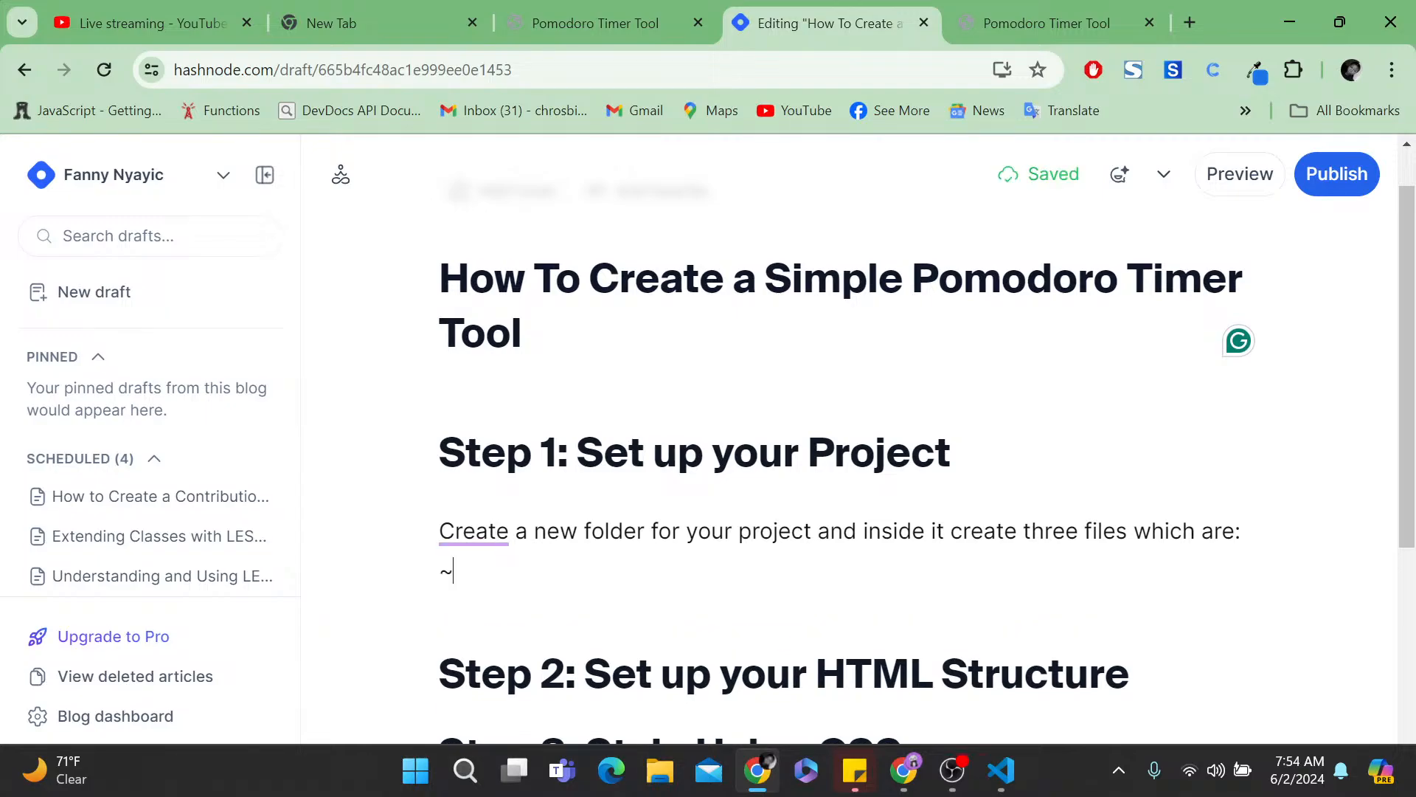
key("BackSpace")
key("BackSpace")
key("BackSpace")
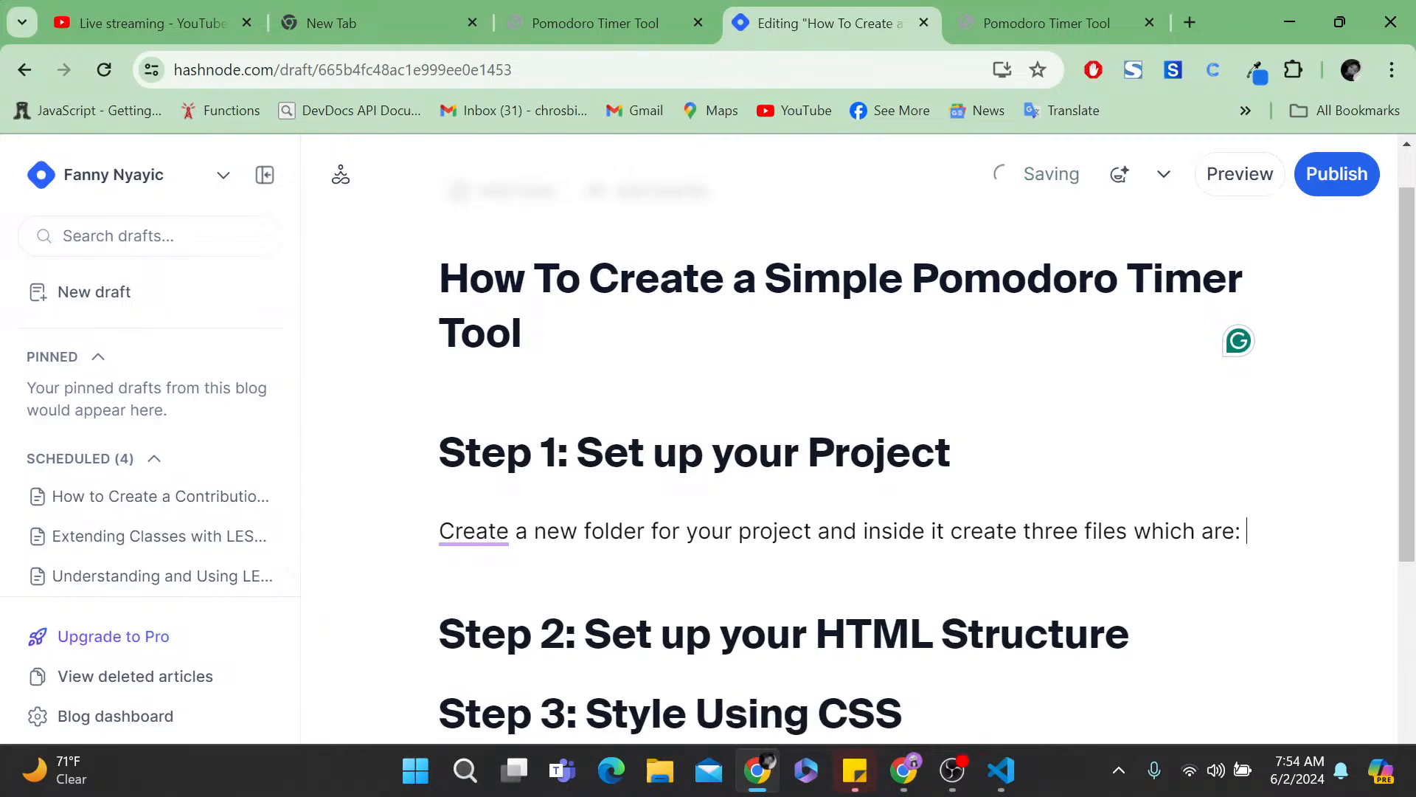
- Add the file name index.html as inline code after the colon, followed by a comma
type("``")
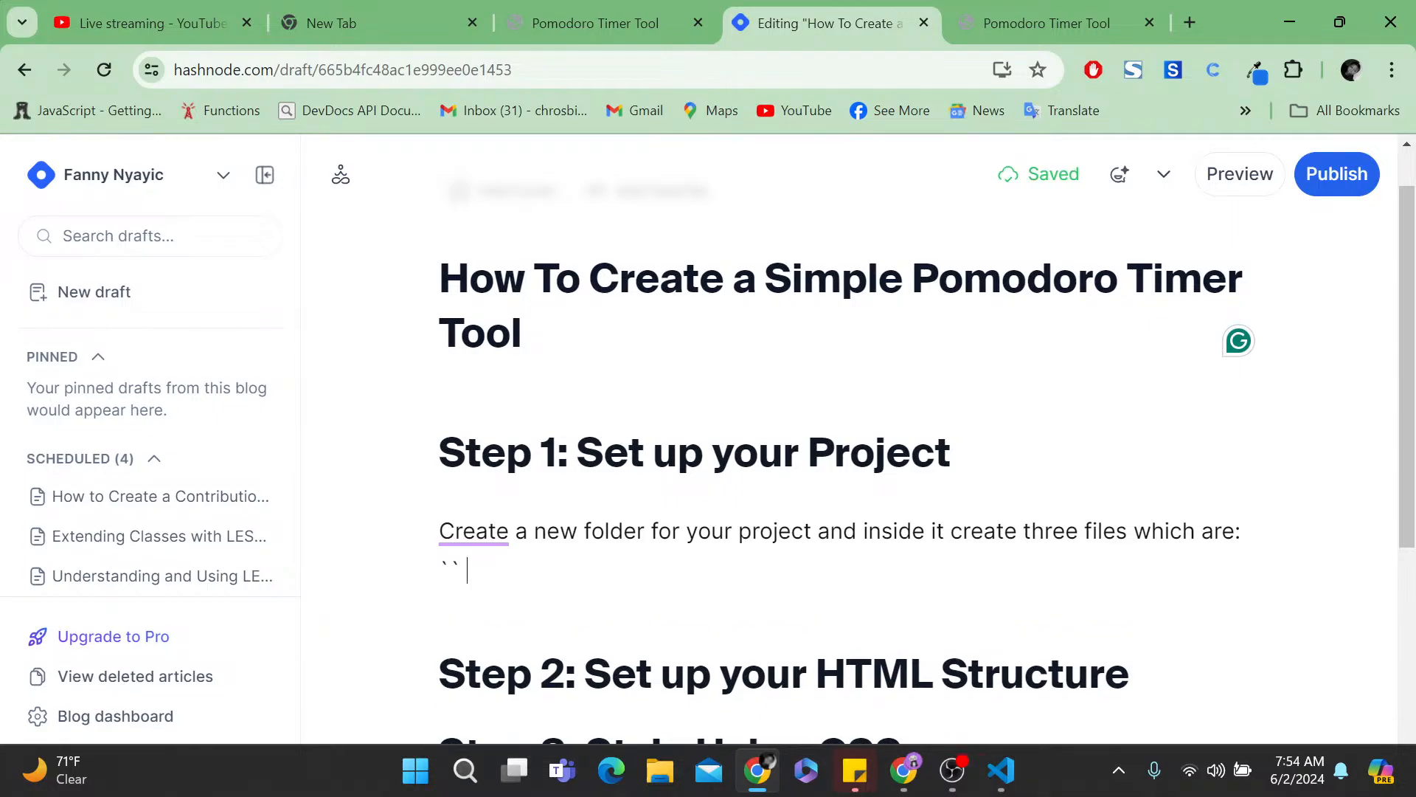
type("index.html")
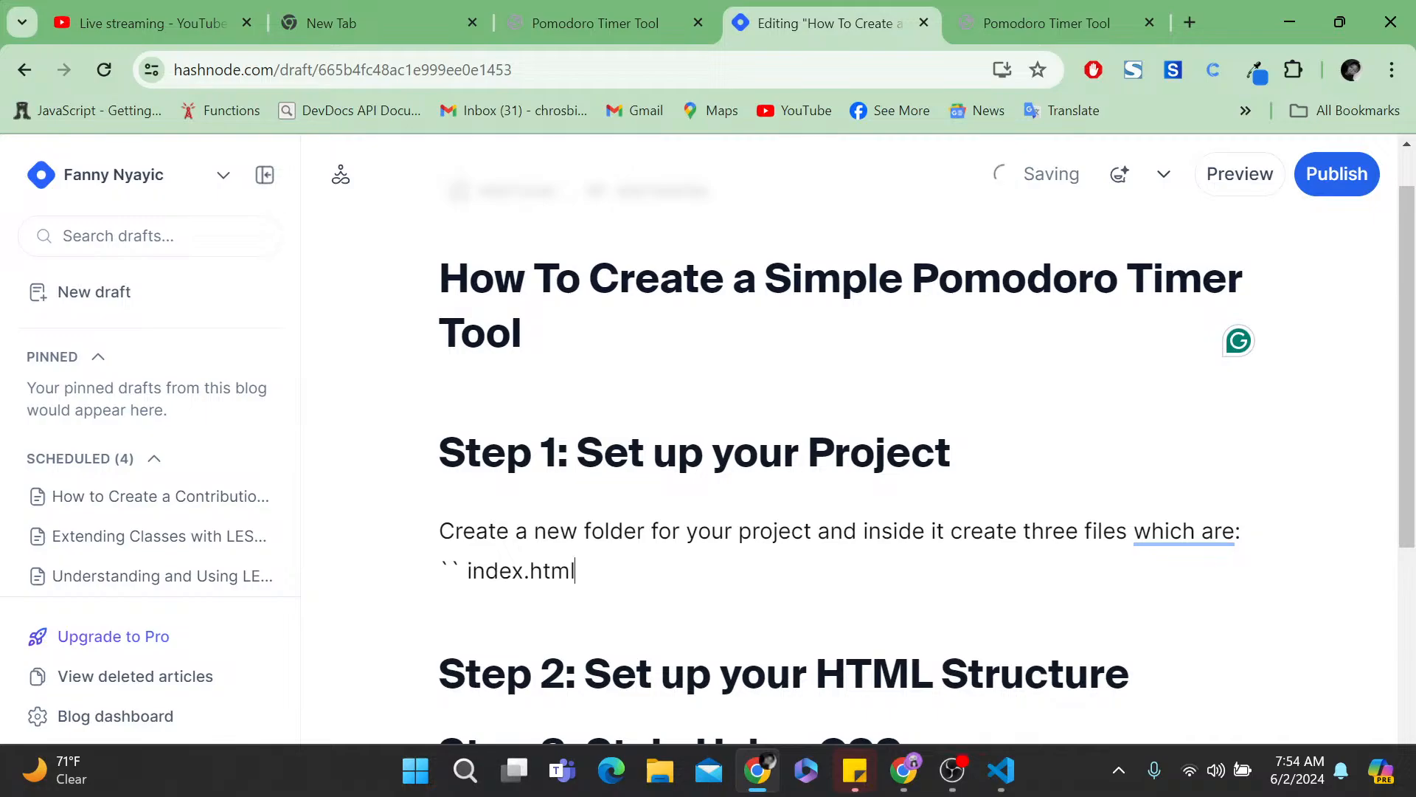
type("`")
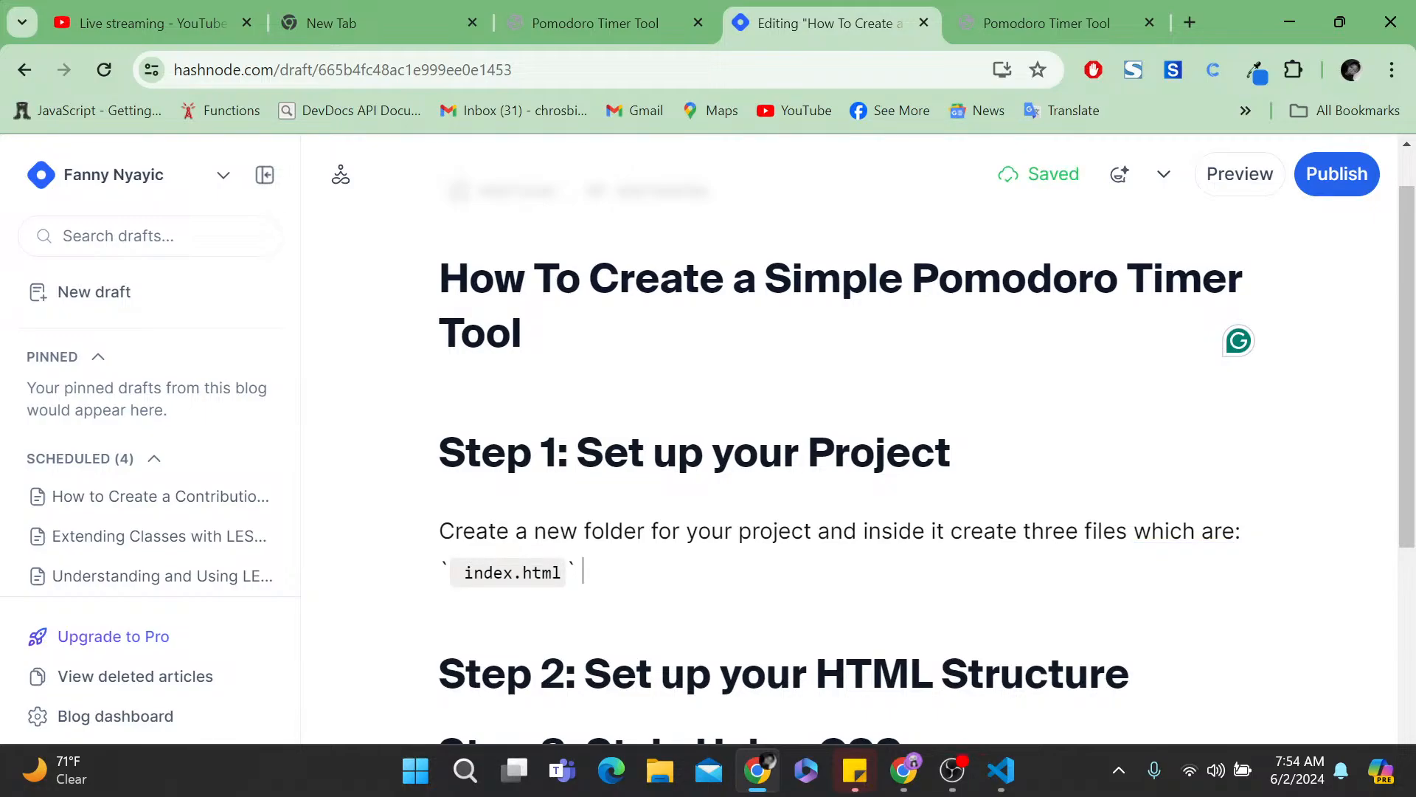
type(",")
key("BackSpace")
key("BackSpace")
type(", styles")
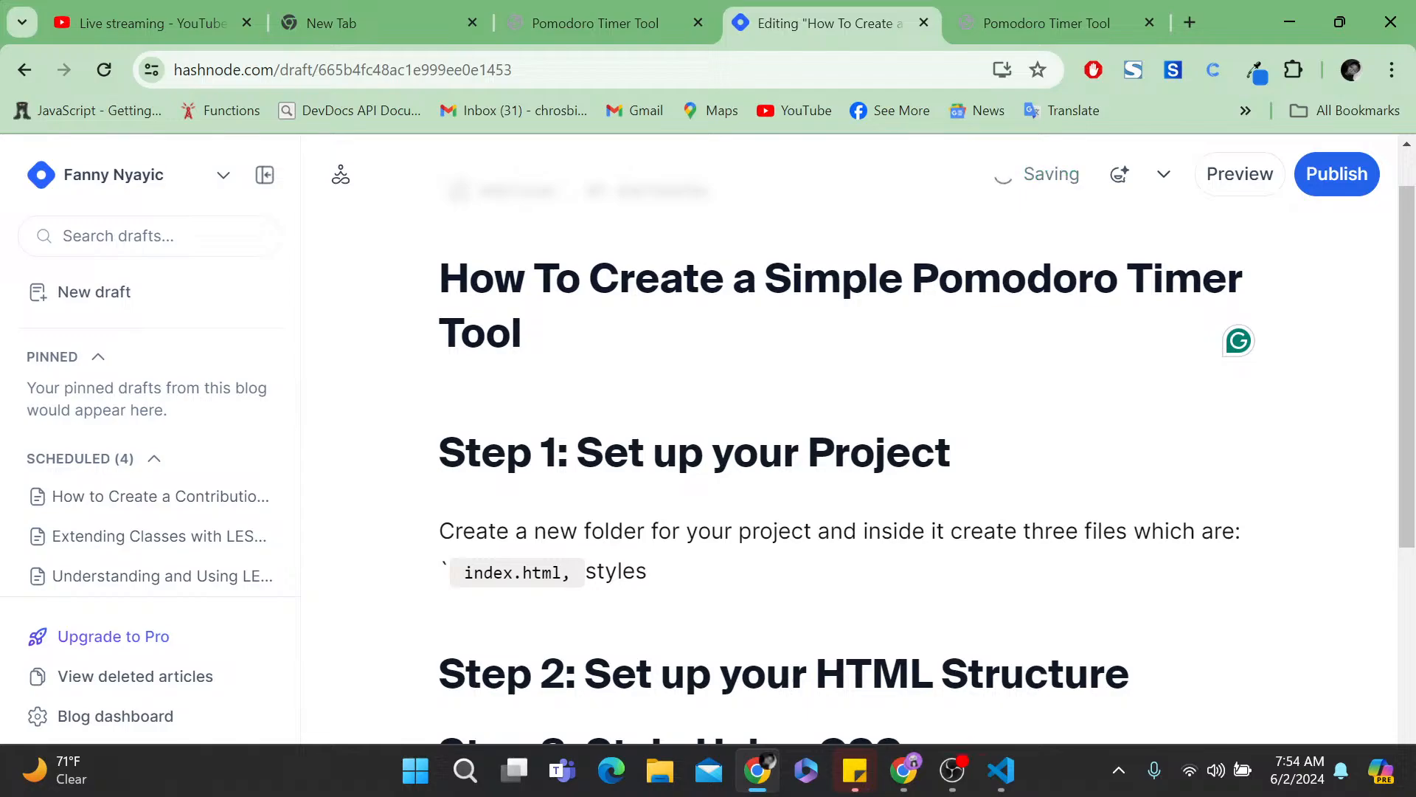
- Add styles.css as inline code as the second file name in the list, replacing its plain-text version
key("BackSpace")
key("BackSpace")
key("BackSpace")
key("BackSpace")
key("BackSpace")
key("BackSpace")
type("`styles")
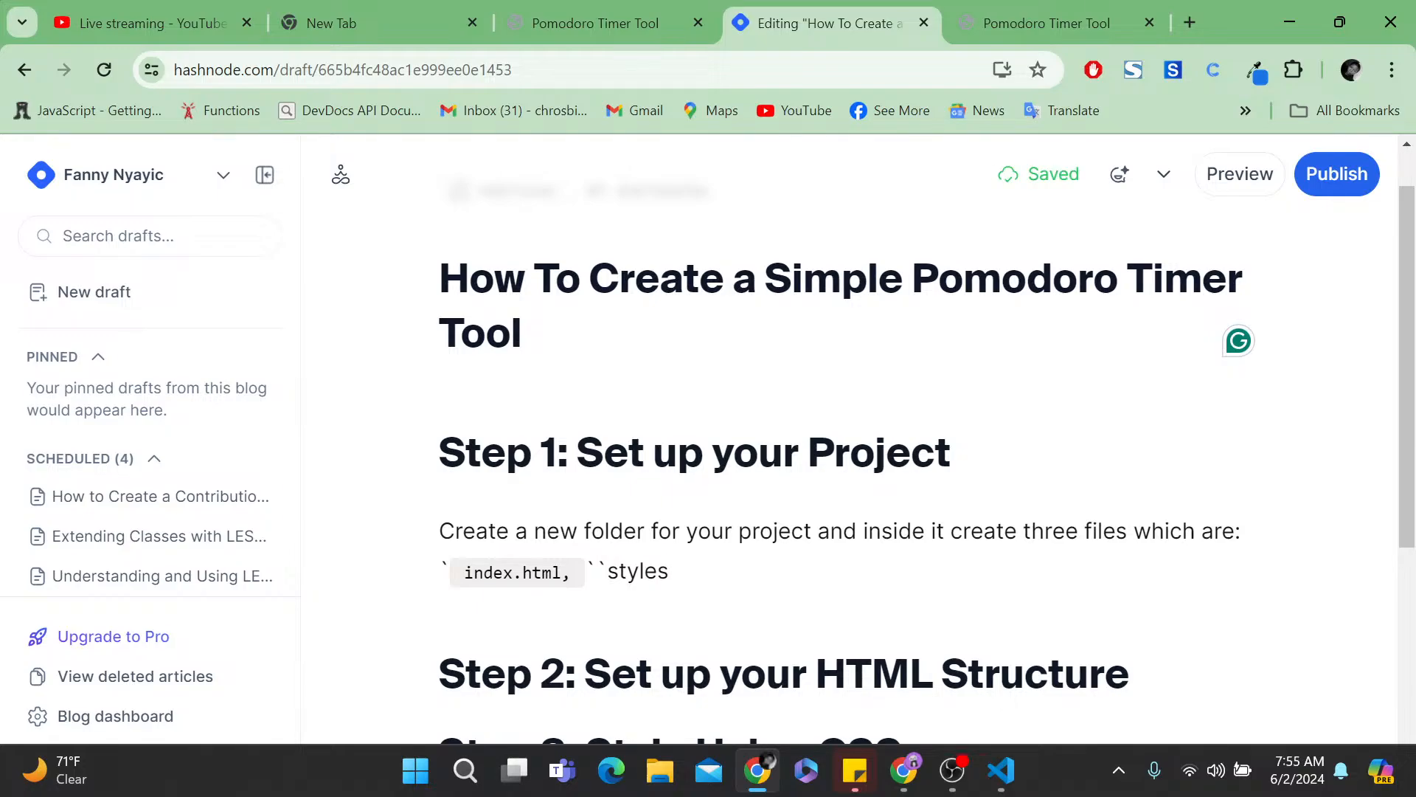
type(".css`")
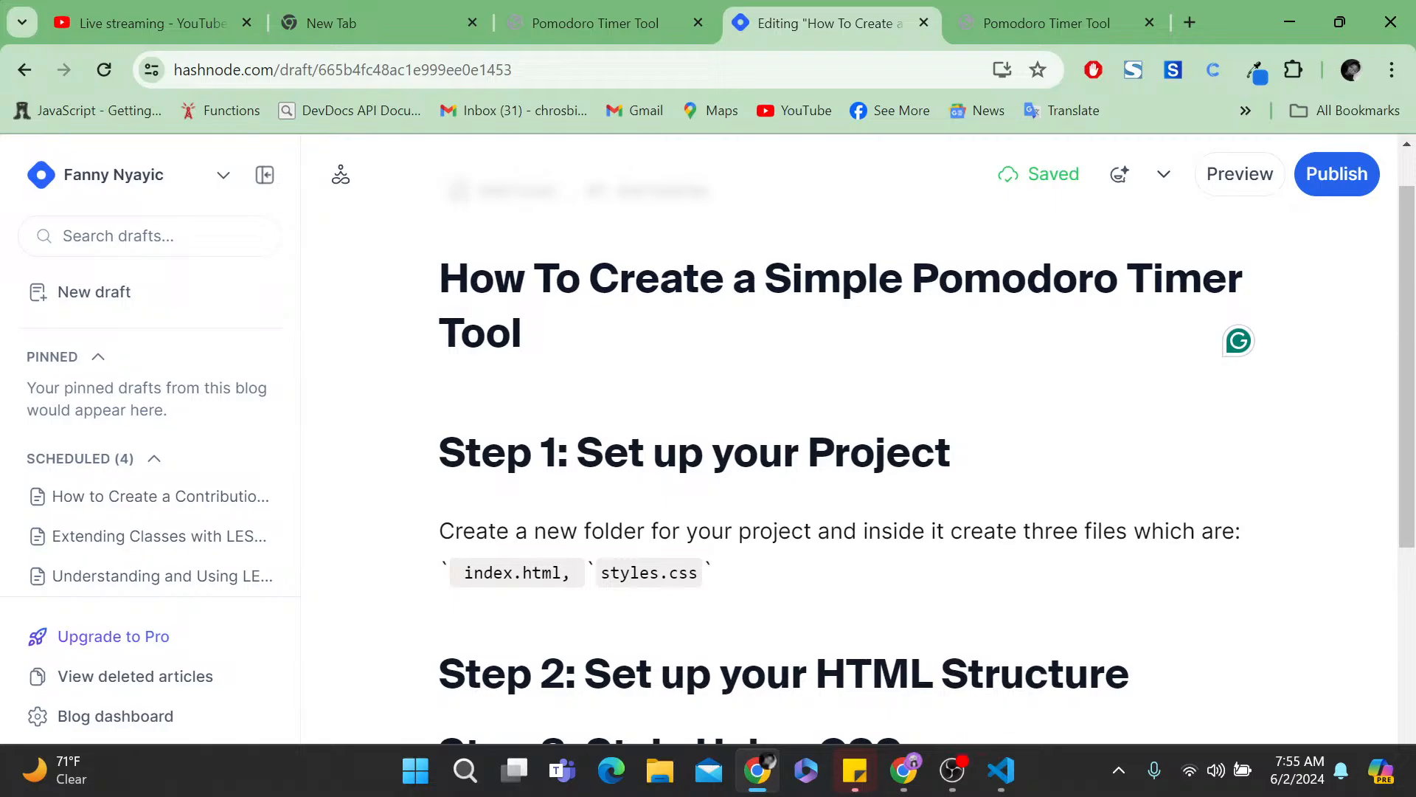
- Complete the file list with a comma and script.js as inline code, end it with a period and start a new paragraph
type(", `")
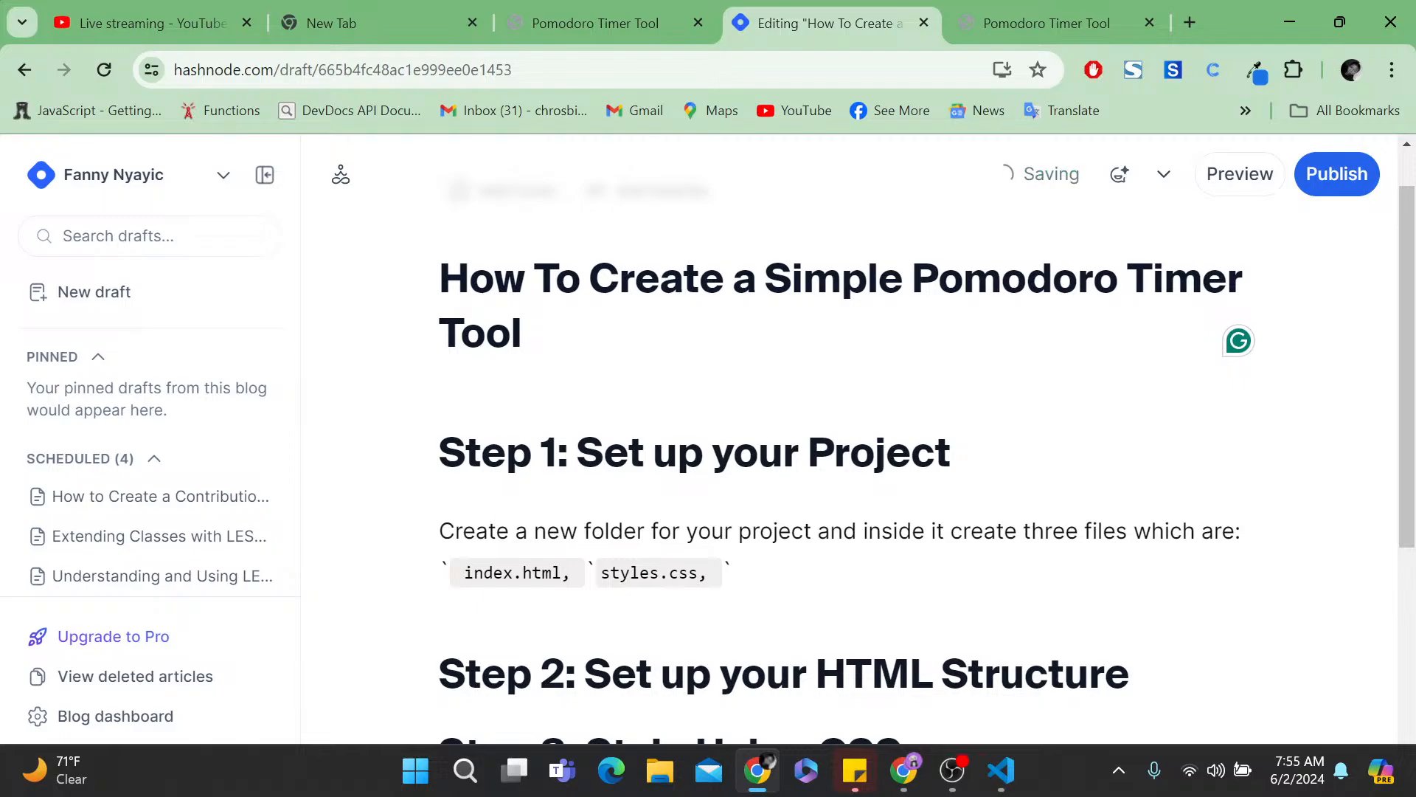
type("`script.j")
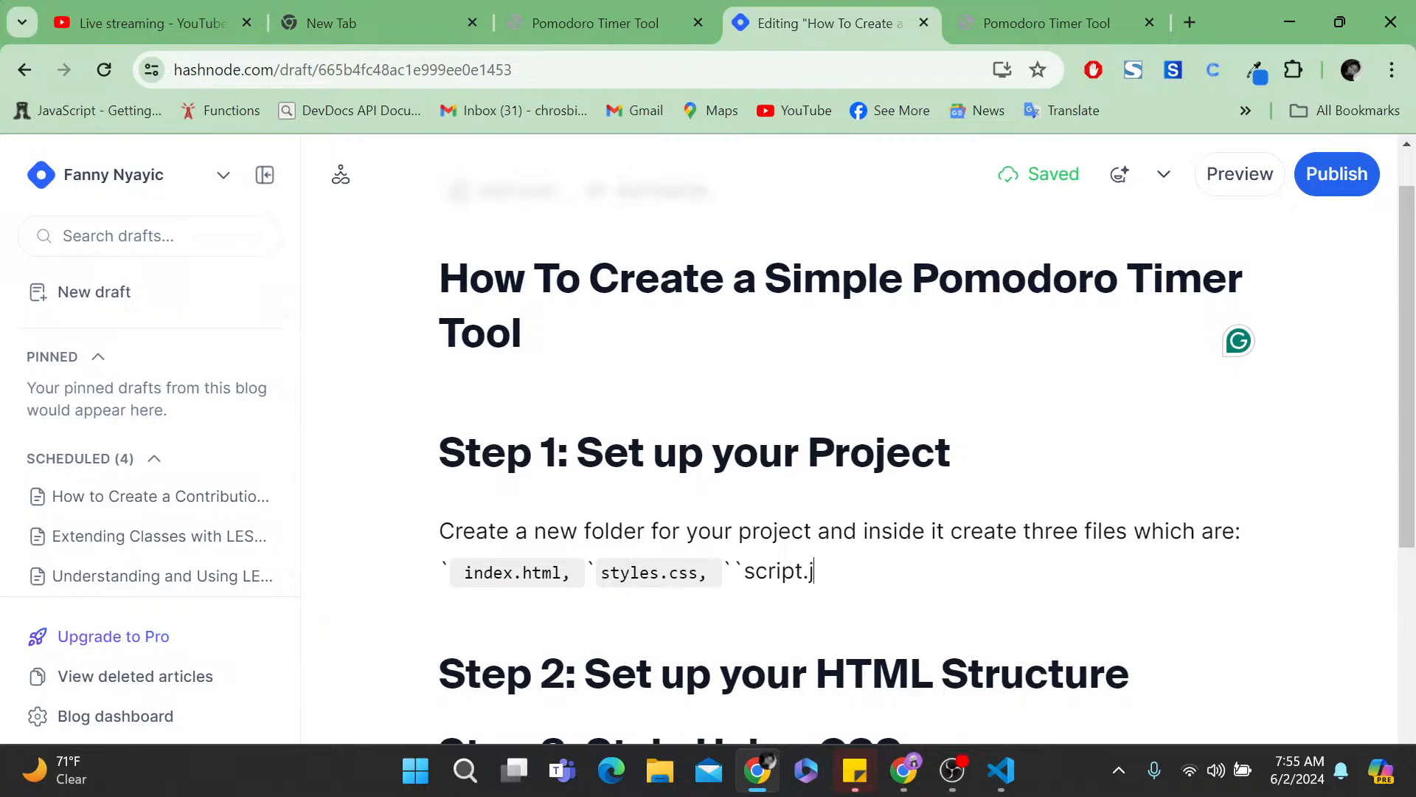
type("s```")
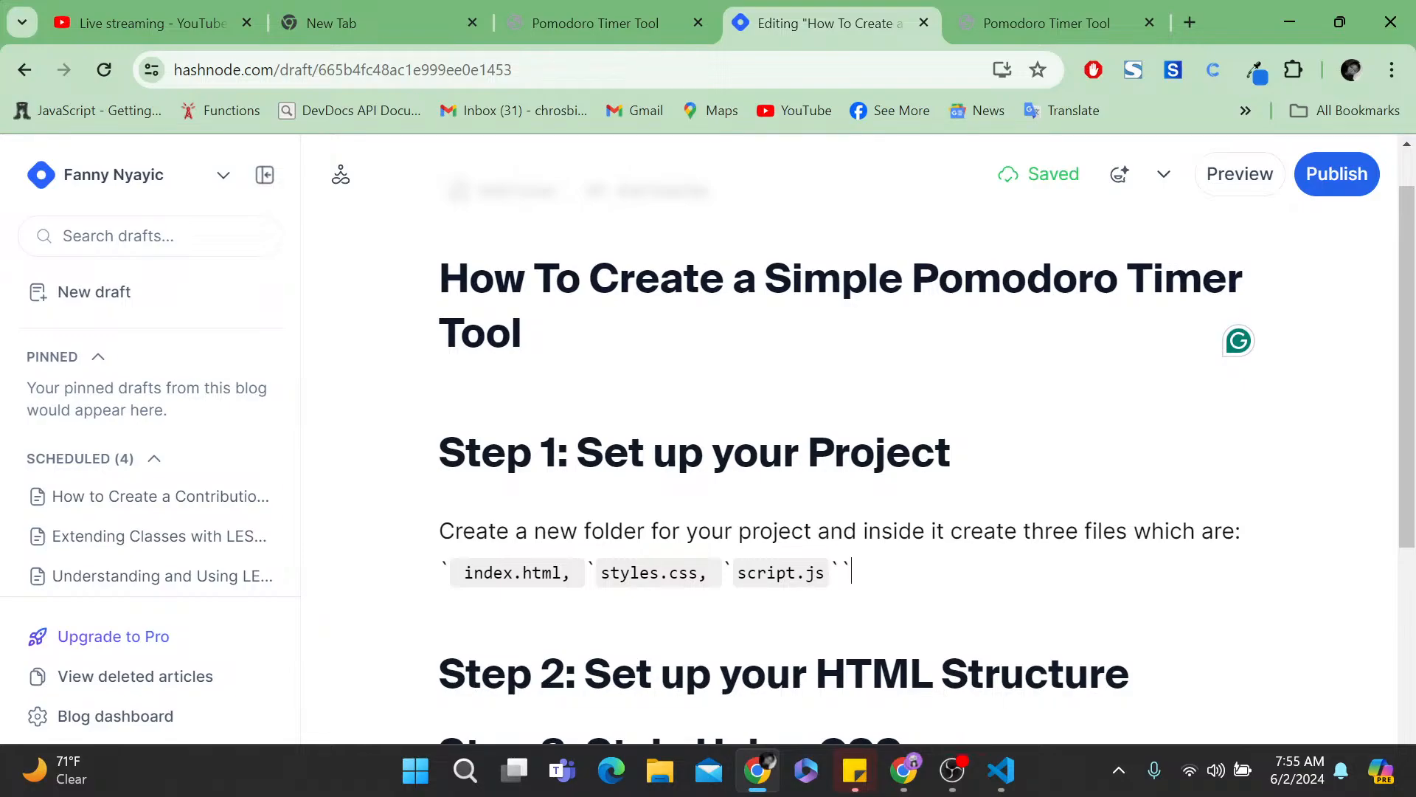
key("Return")
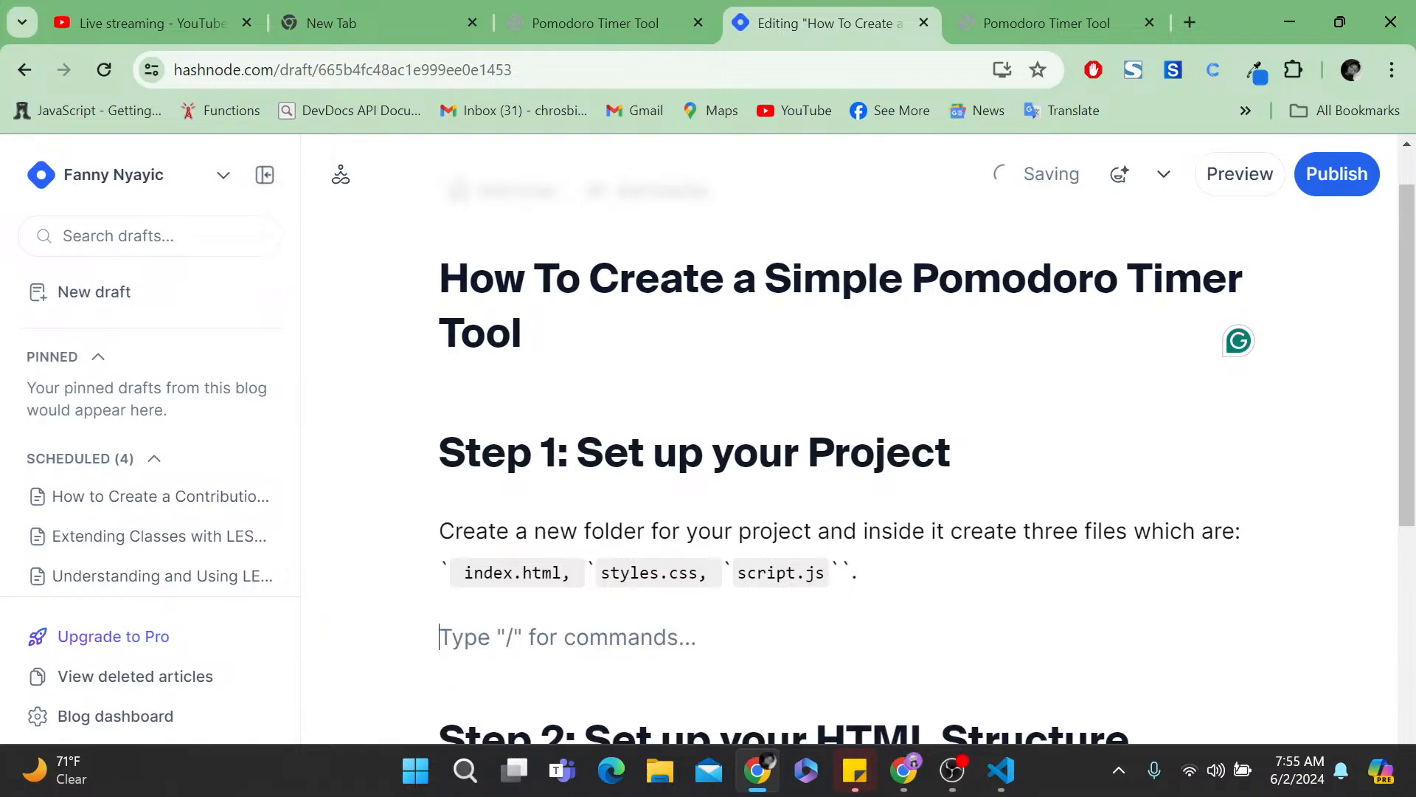
- Write "Then open the folder in your code editor I will be using VS Code." as the second paragraph of Step 1
type("Then a")
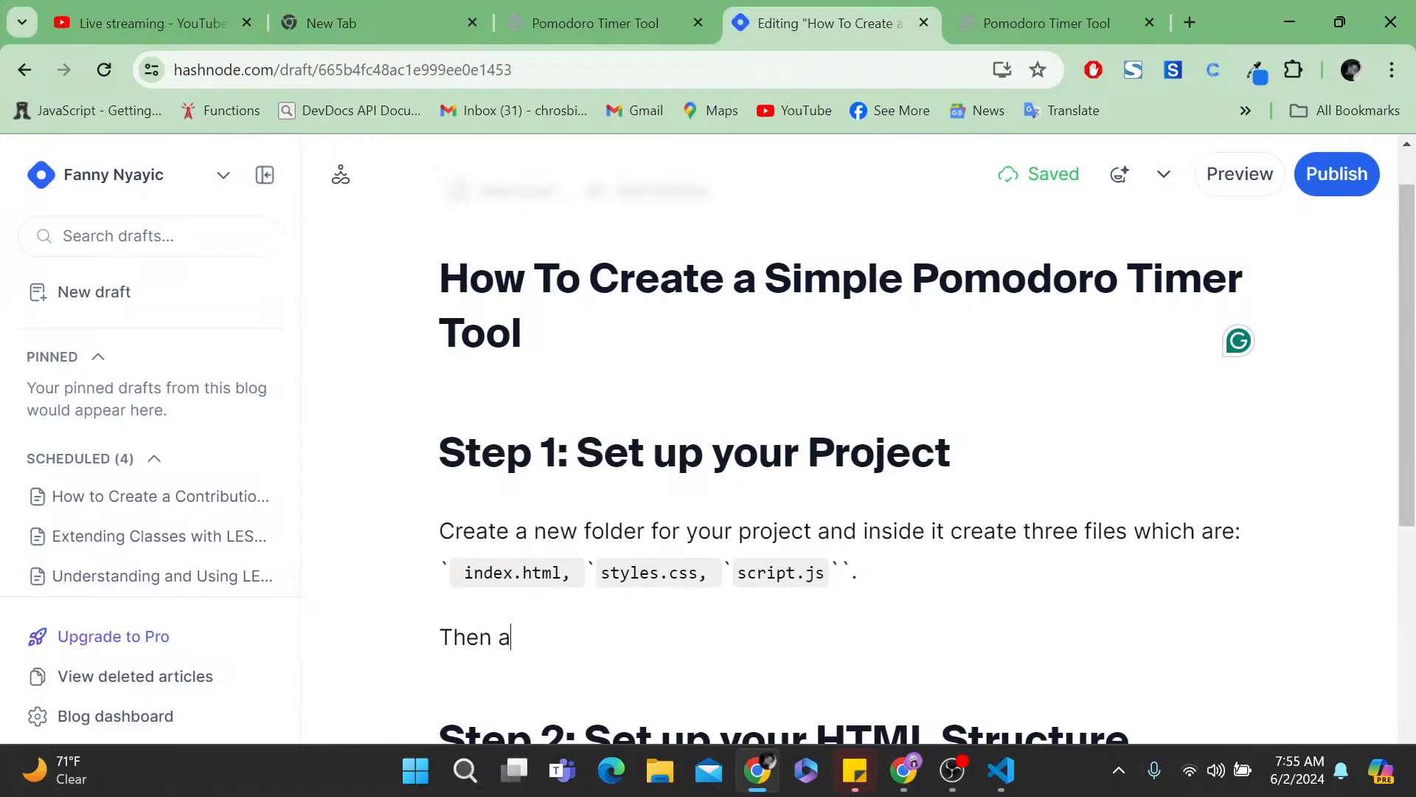
key("BackSpace")
type("open the folder in your")
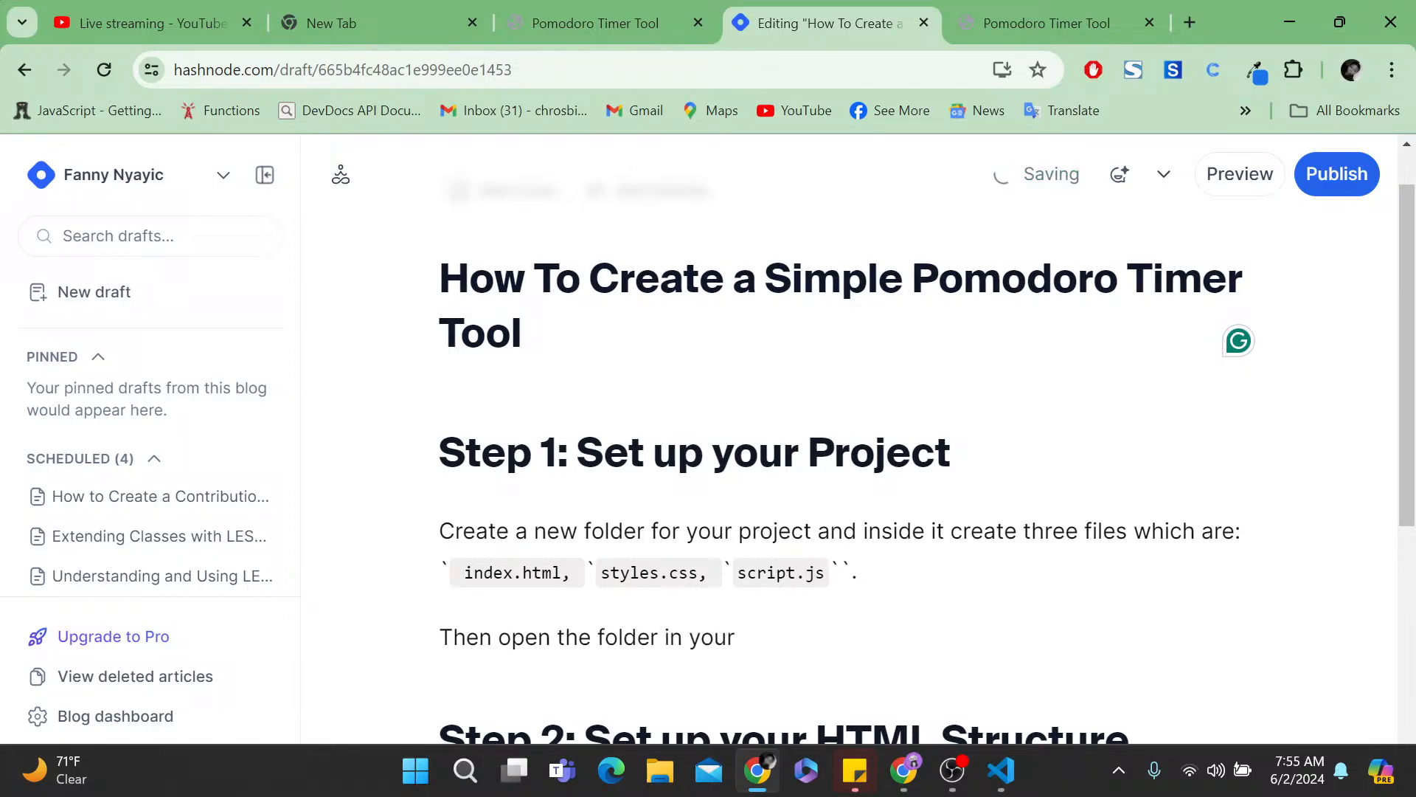
scroll(849, 449, "down", 1)
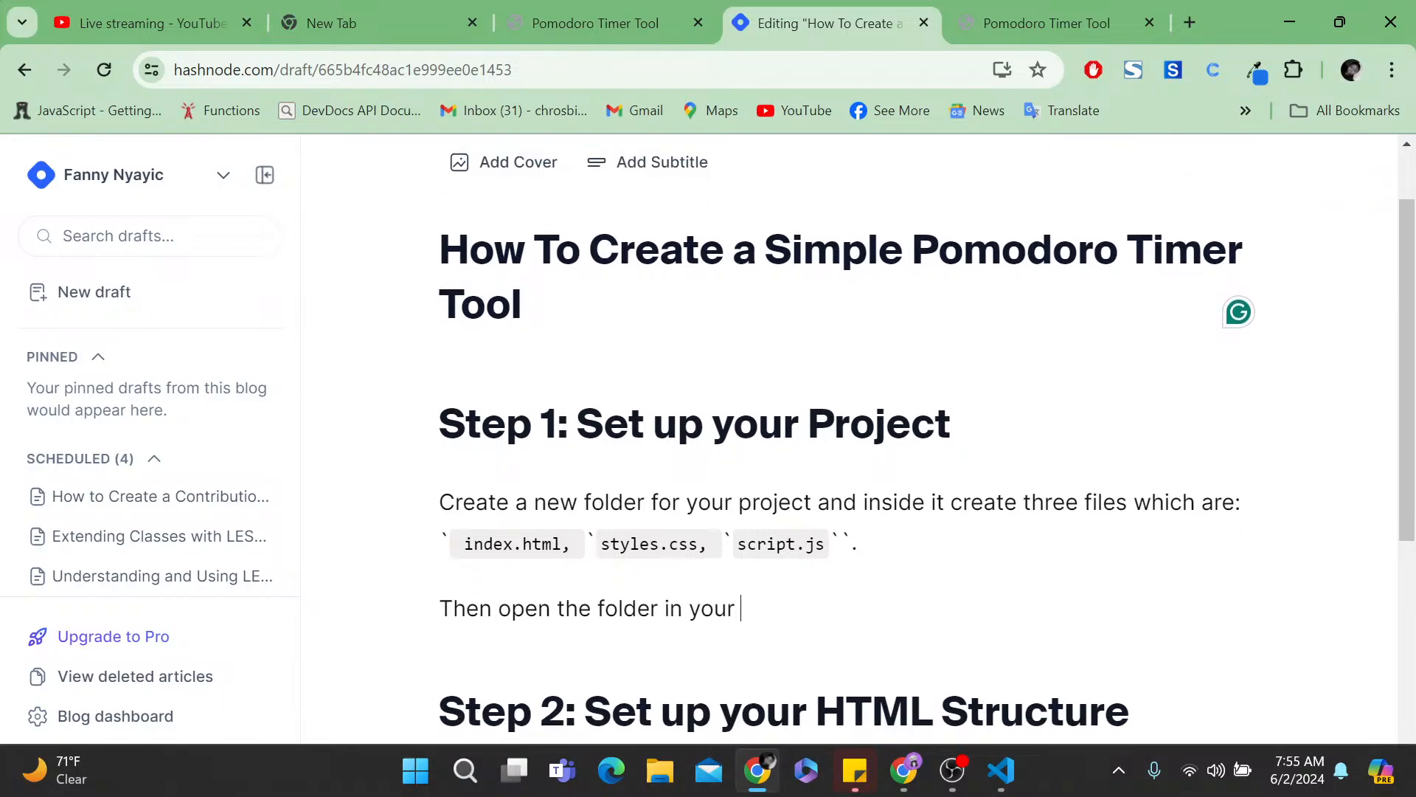
type("code ed")
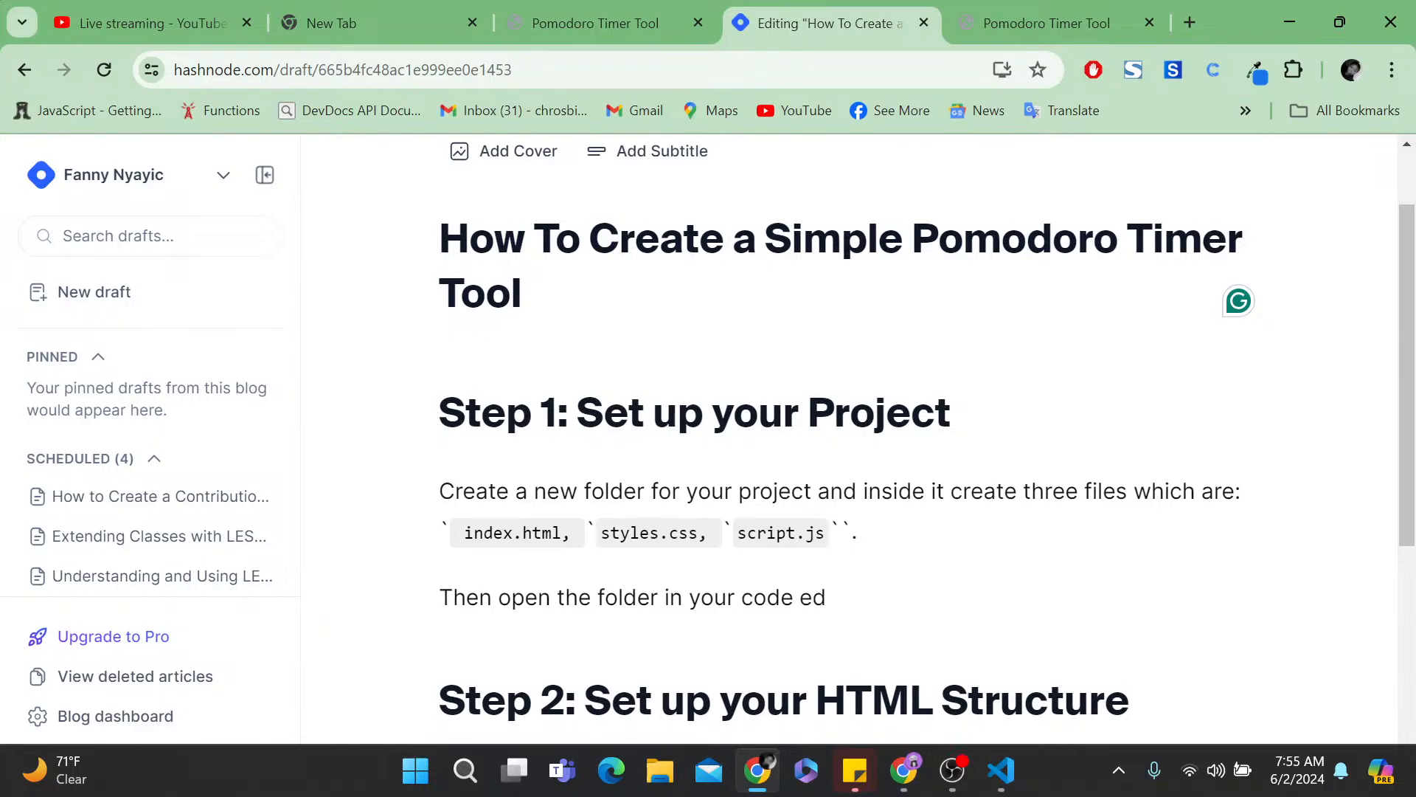
type("iit")
type("or I will be us")
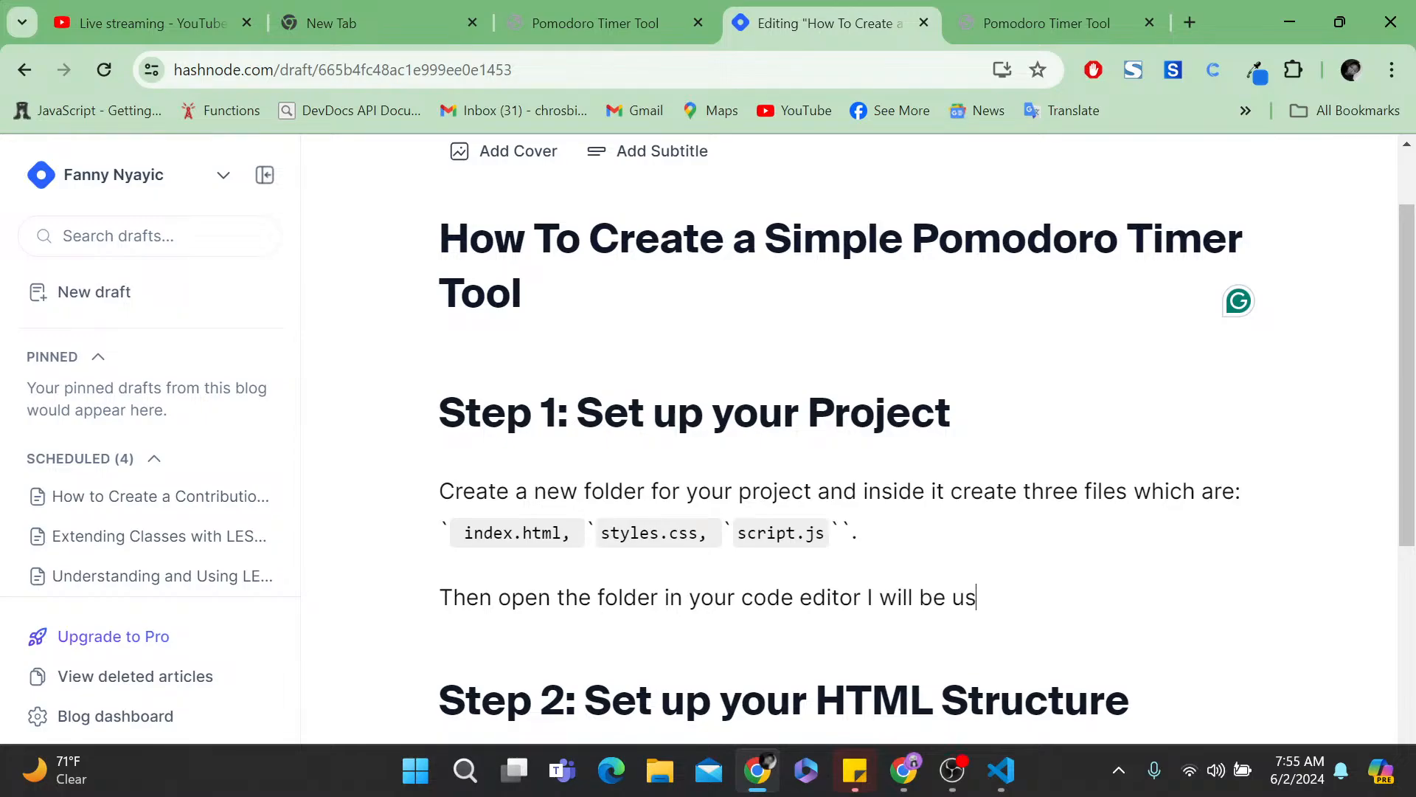
type("ing VS Code")
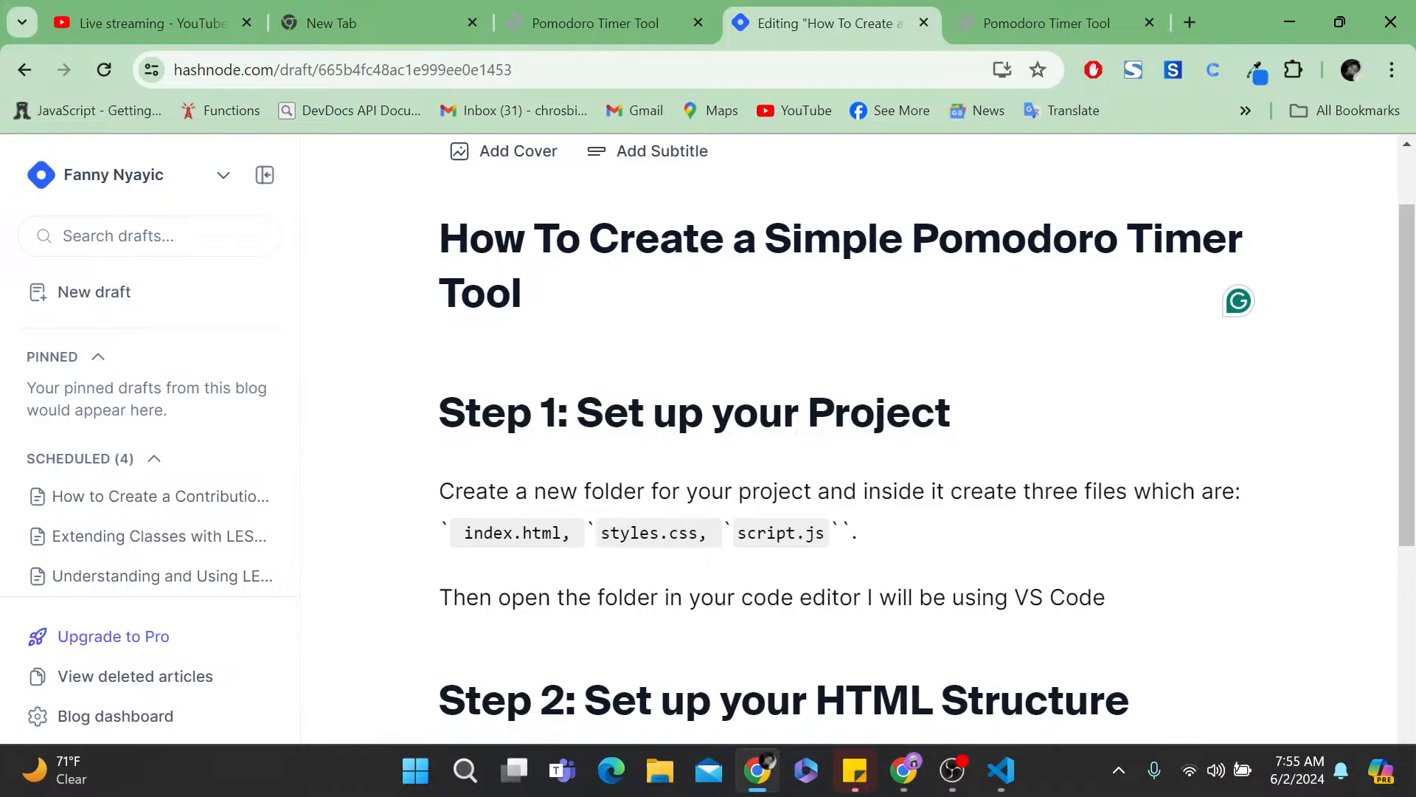
type(".")
- Add an empty paragraph below the "Step 2: Set up your HTML Structure" heading and review index.html in Visual Studio Code
scroll(848, 597, "down", 1)
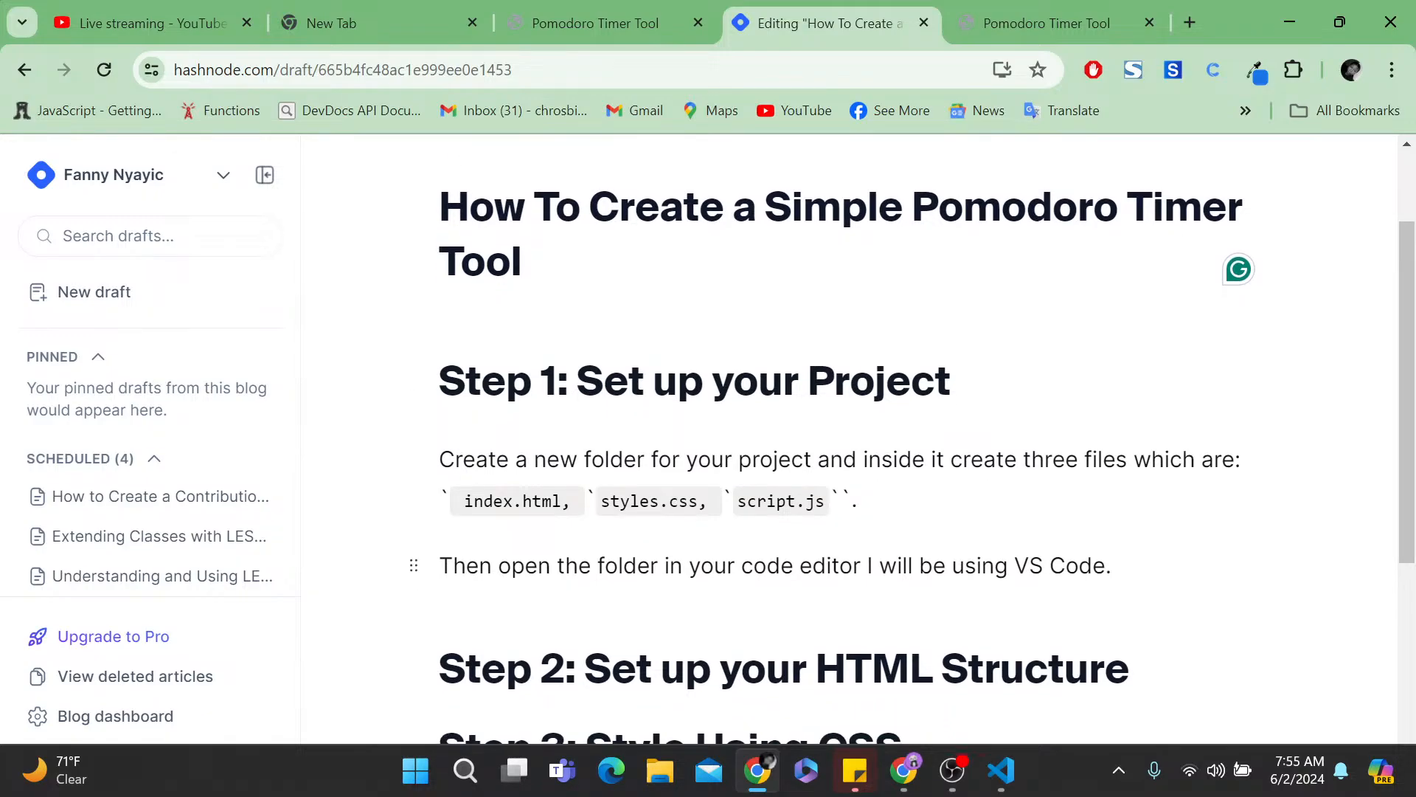
scroll(848, 598, "down", 1)
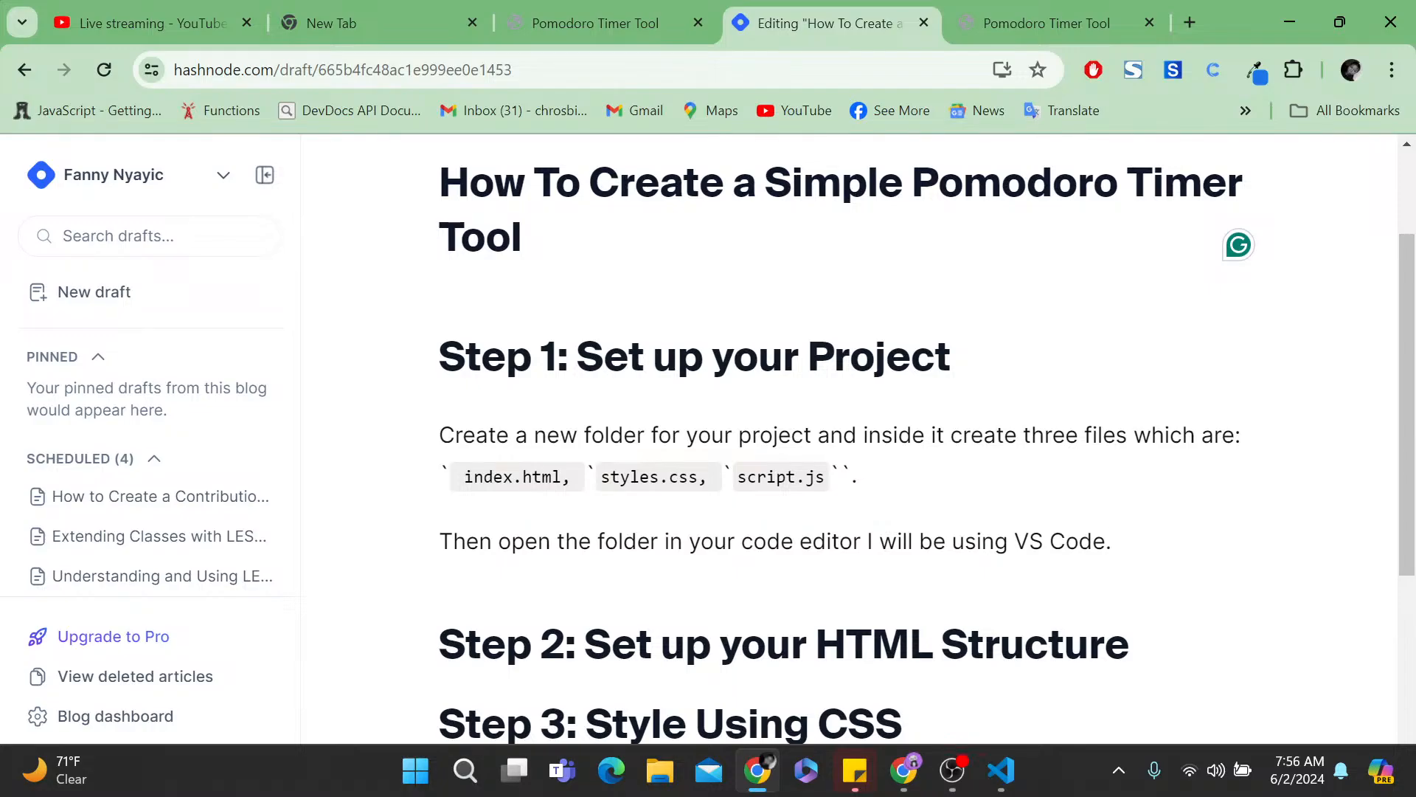
scroll(848, 443, "down", 3)
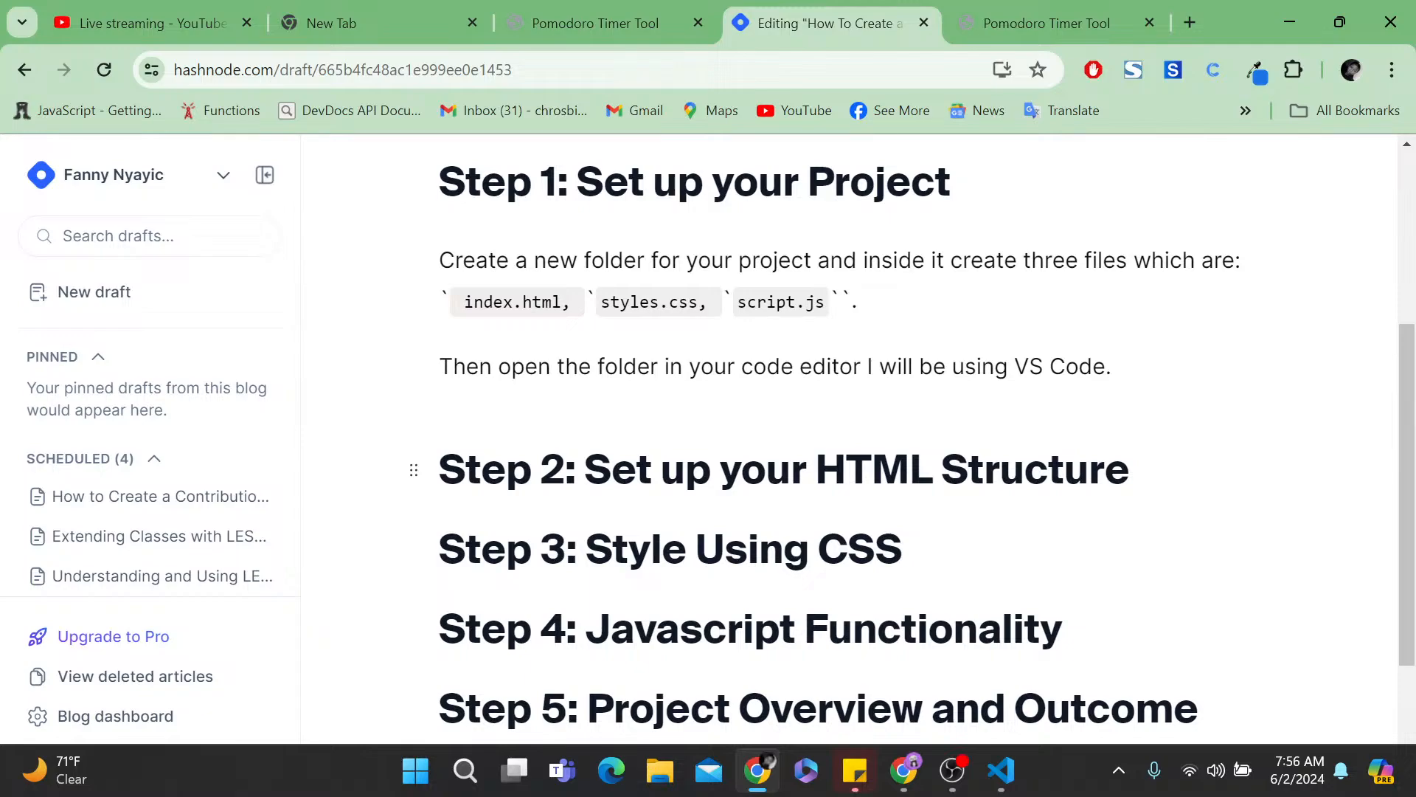
left_click(1130, 470)
key("Return")
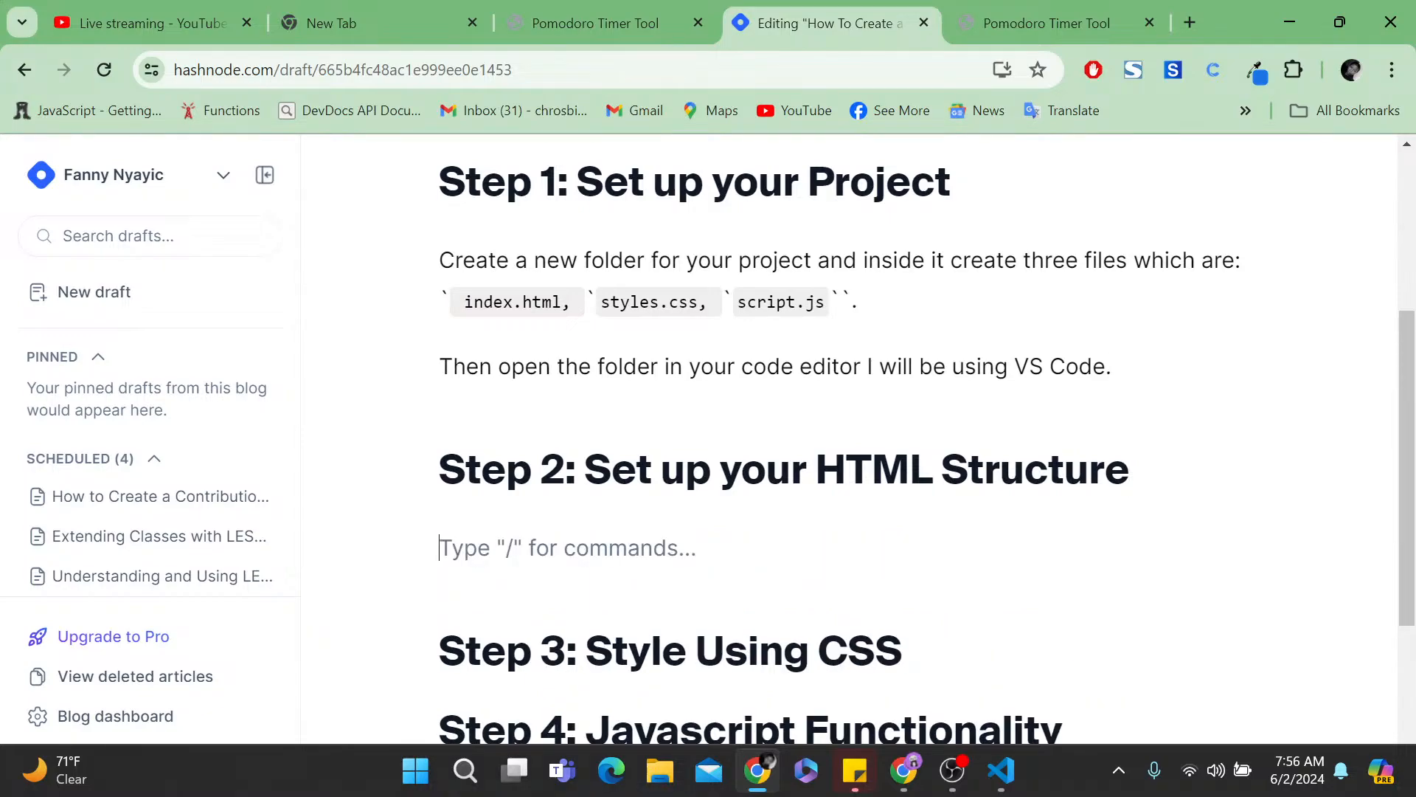
left_click(1001, 770)
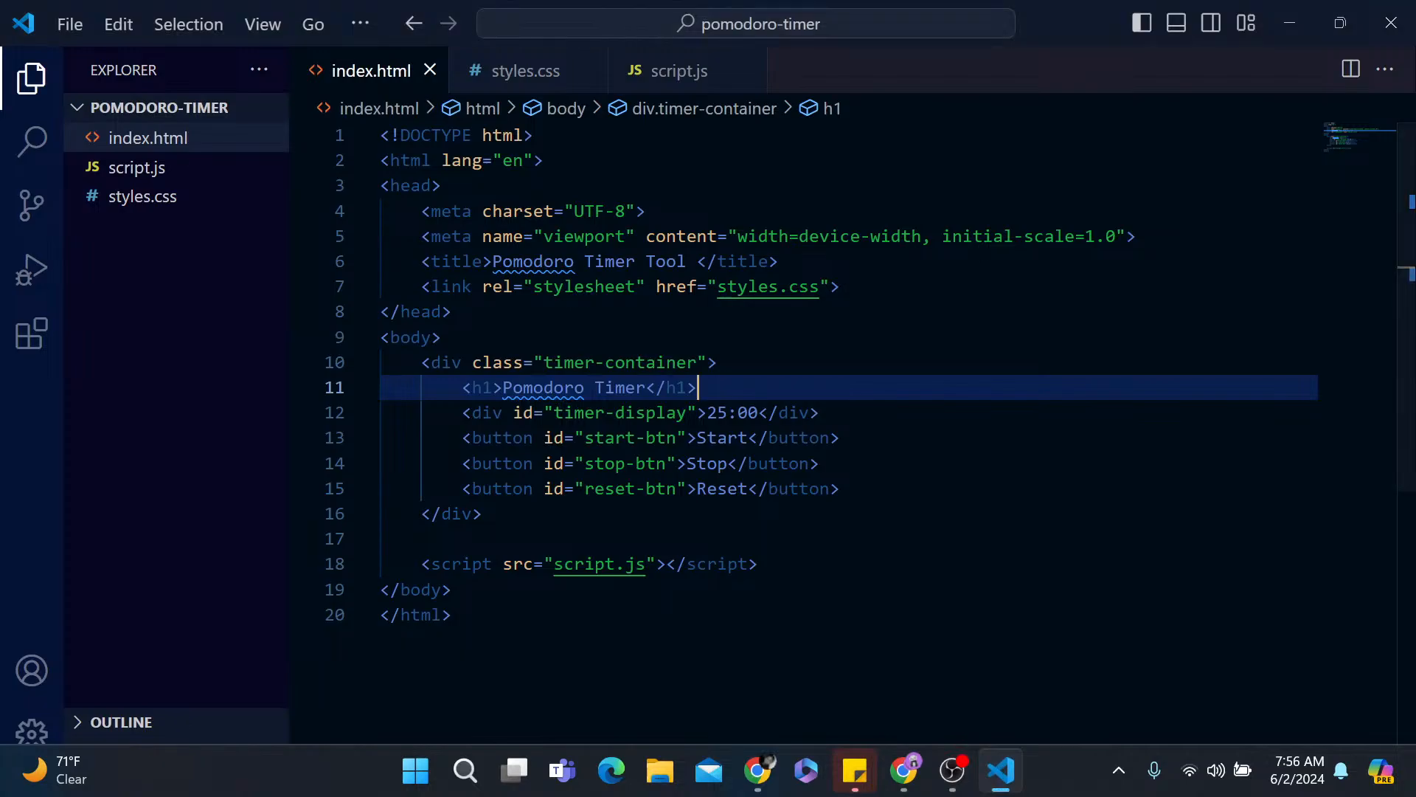
left_click(636, 236)
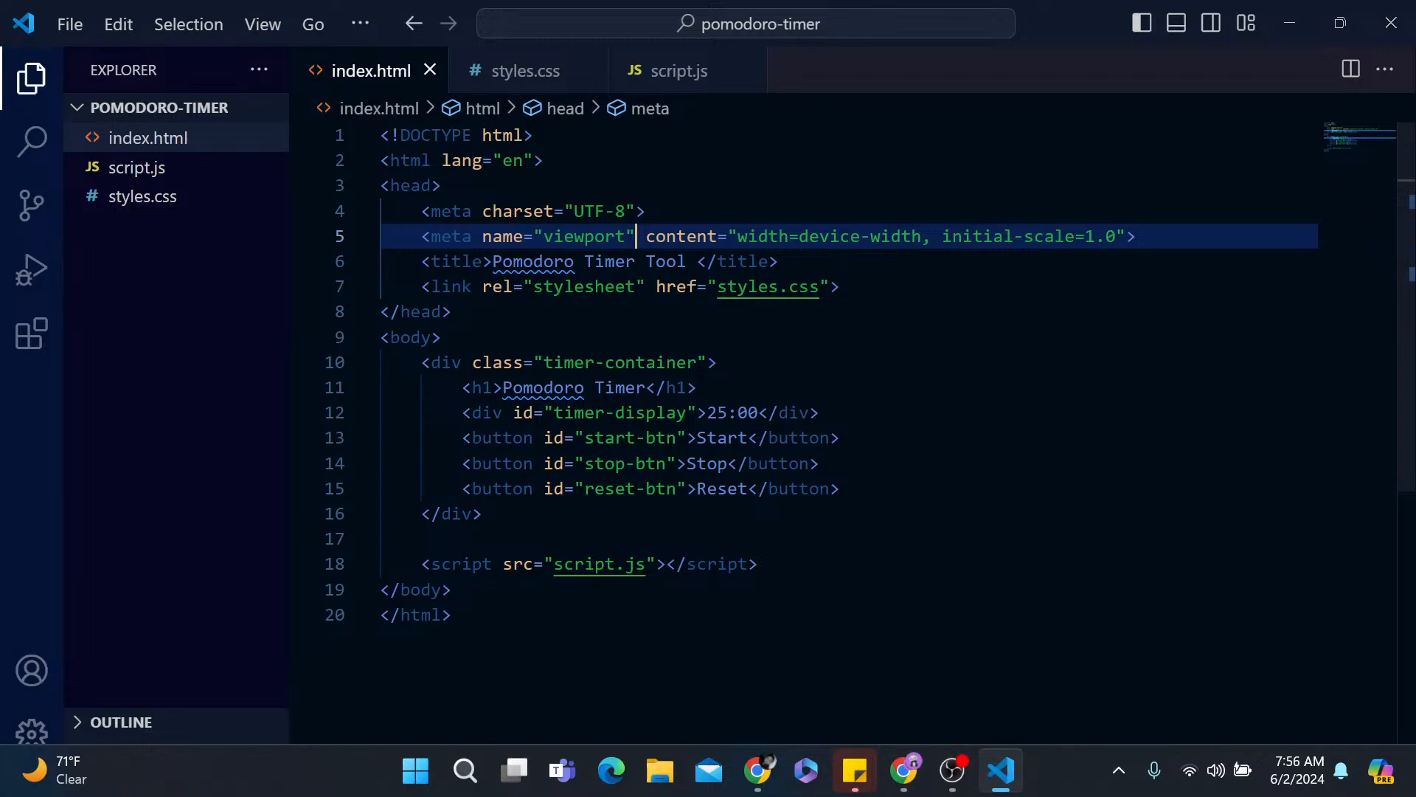
- Switch back to the Hashnode draft in Chrome at the empty paragraph below the Step 2 heading
left_click(758, 771)
scroll(927, 438, "down", 2)
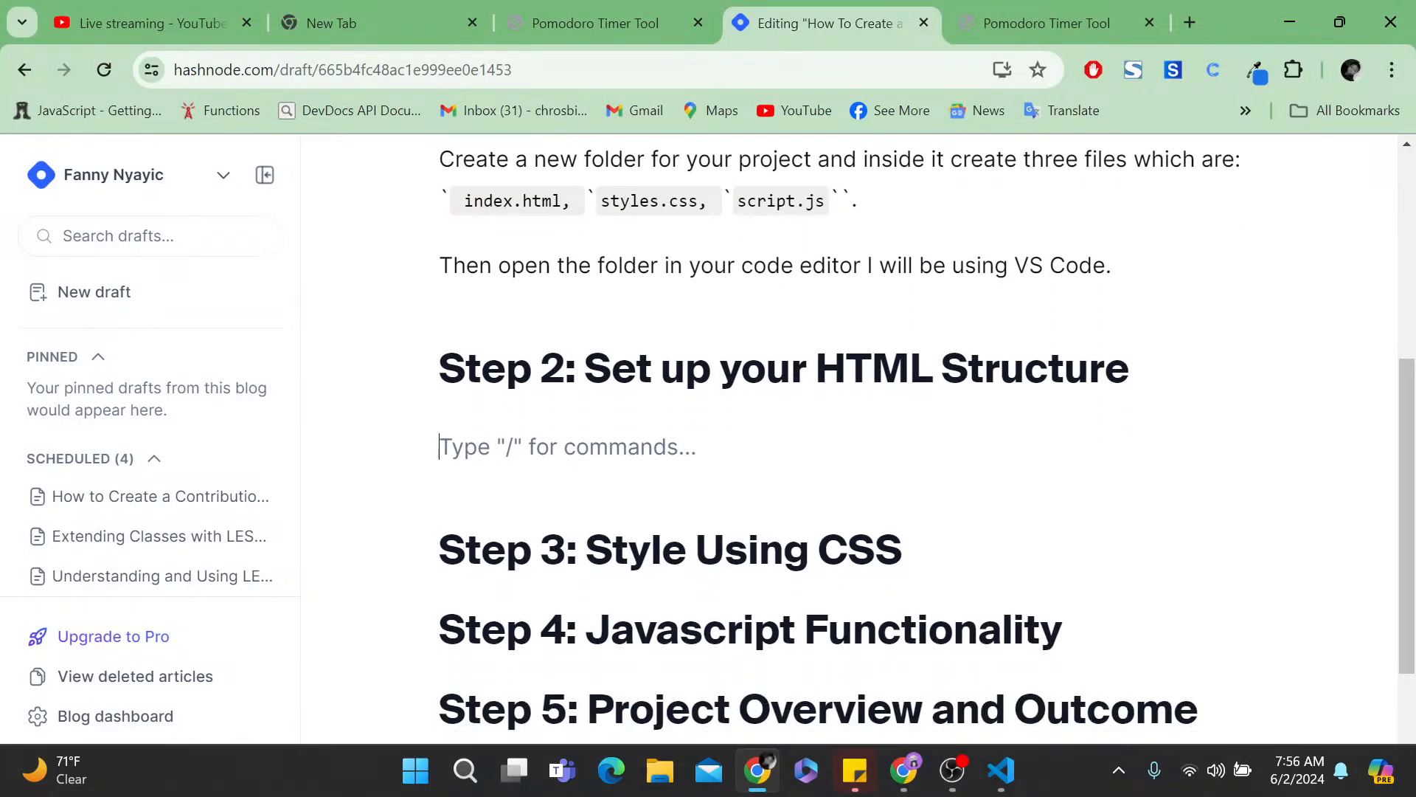
- Write "In the index.html file, create an HTML structure by pressing" under the Step 2 heading, with index.html as inline code
type("In t")
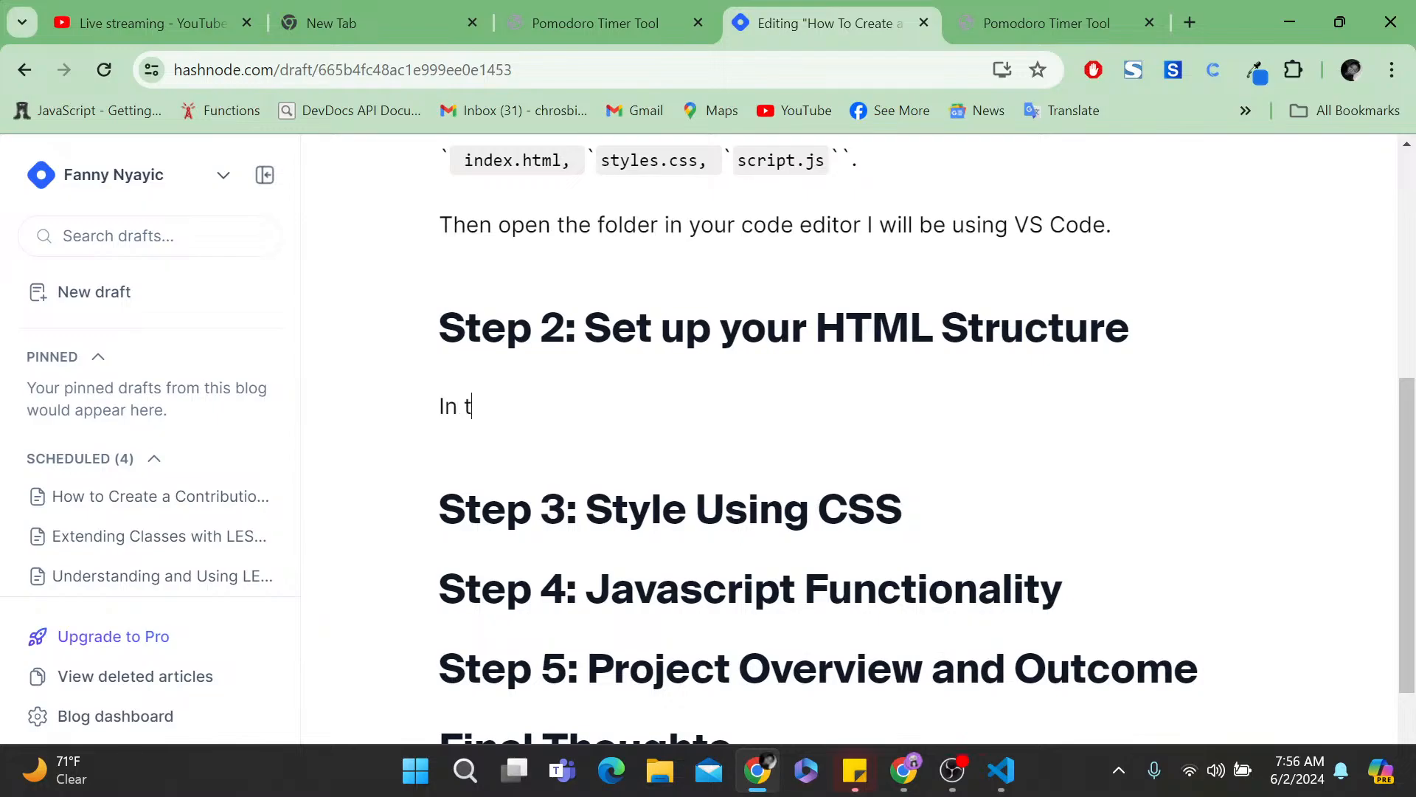
type("he `` inde")
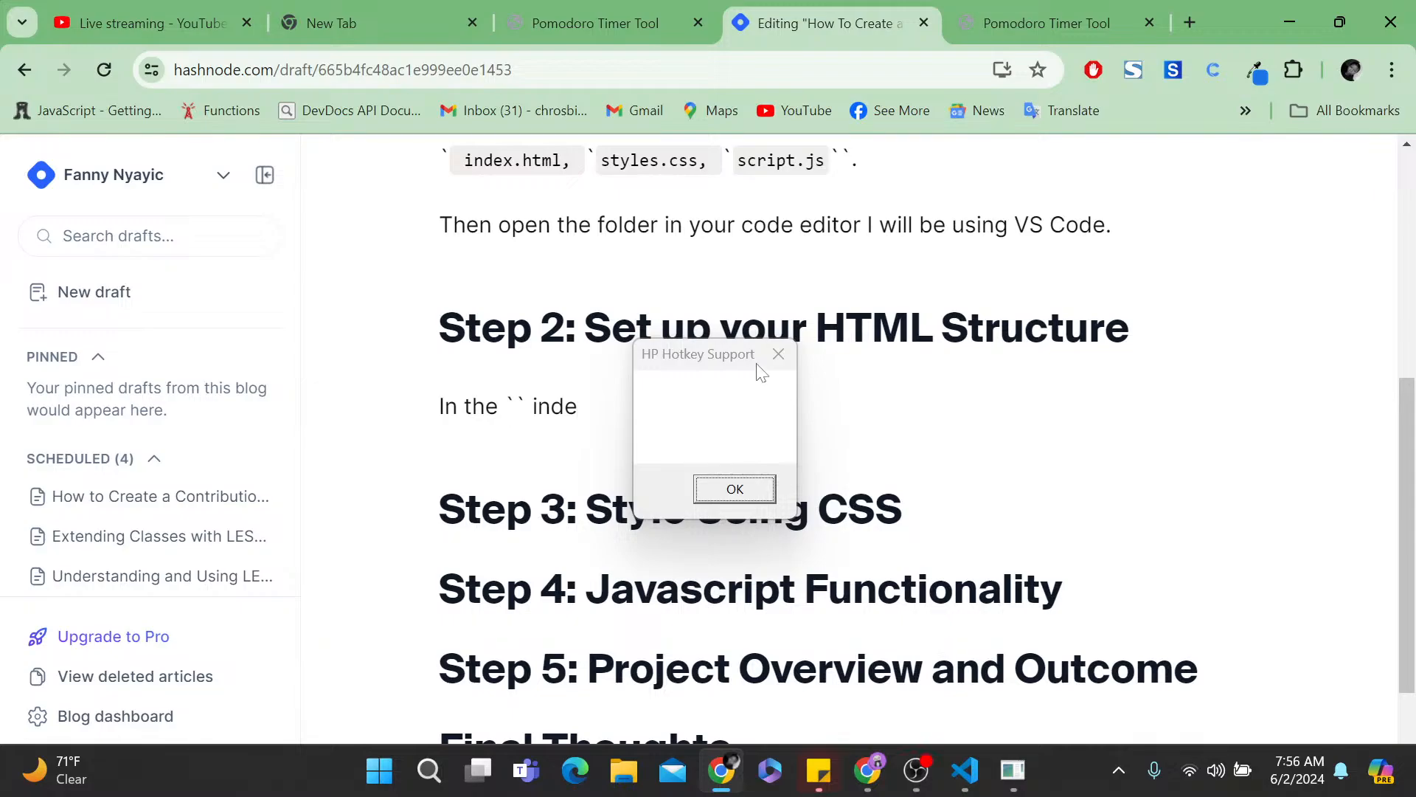
left_click(778, 354)
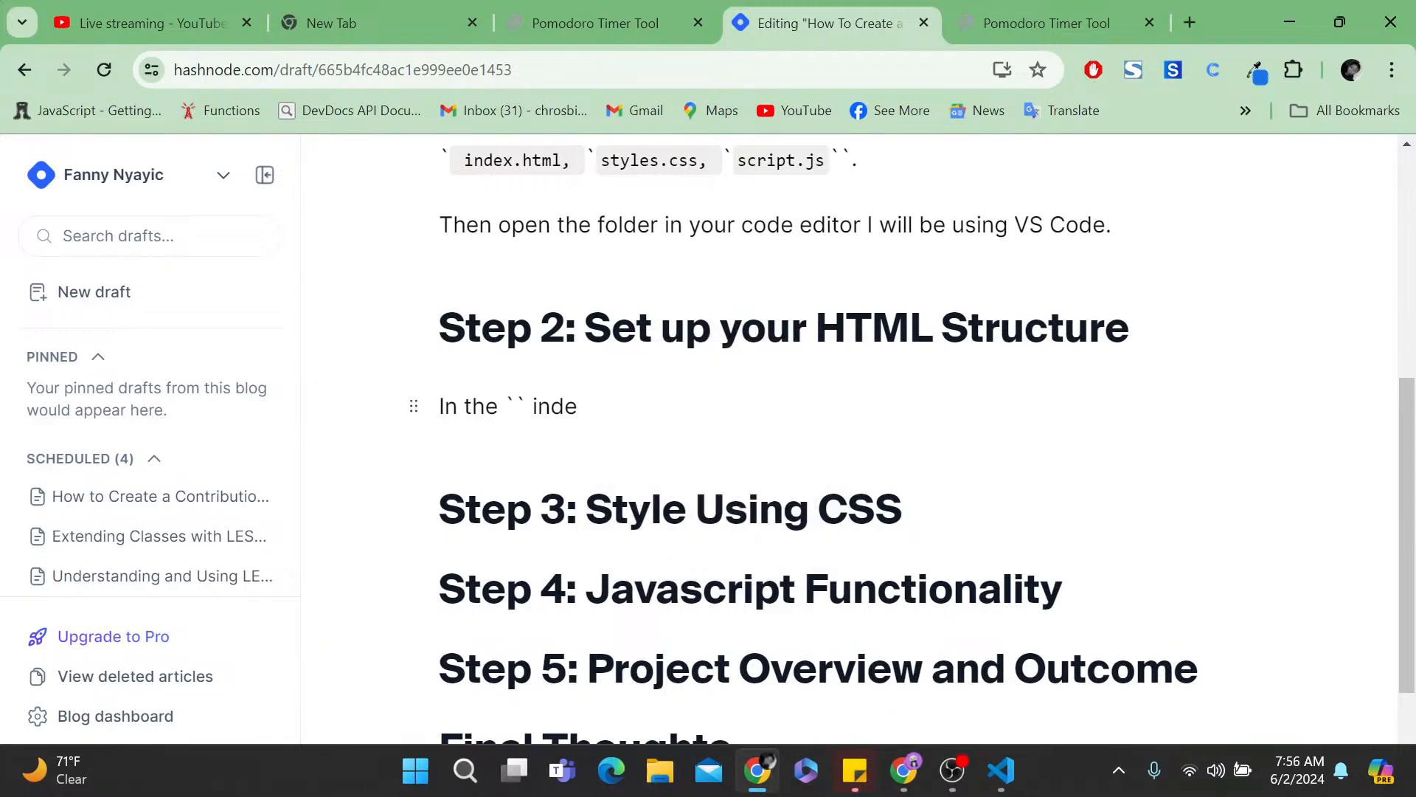
type("x.html`")
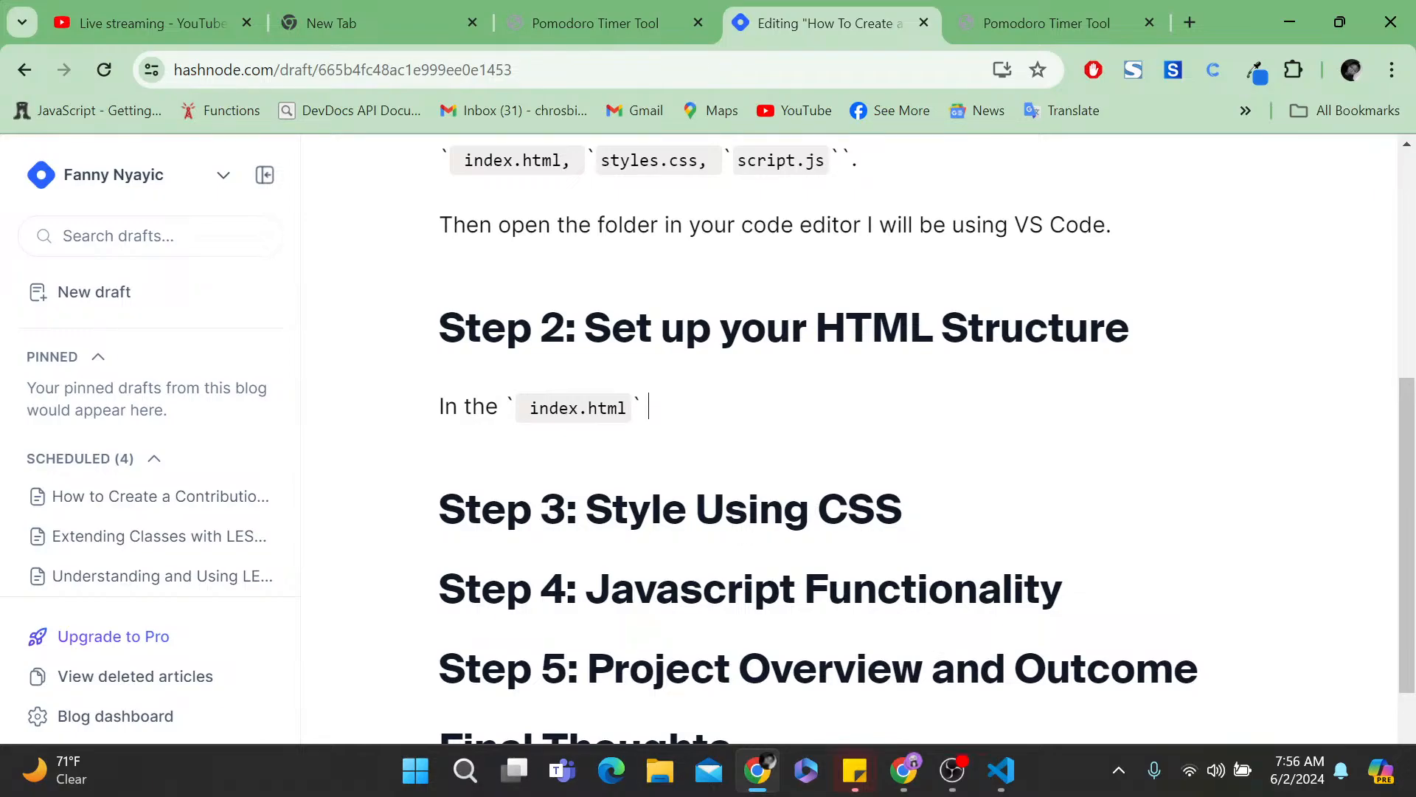
type(" file, create")
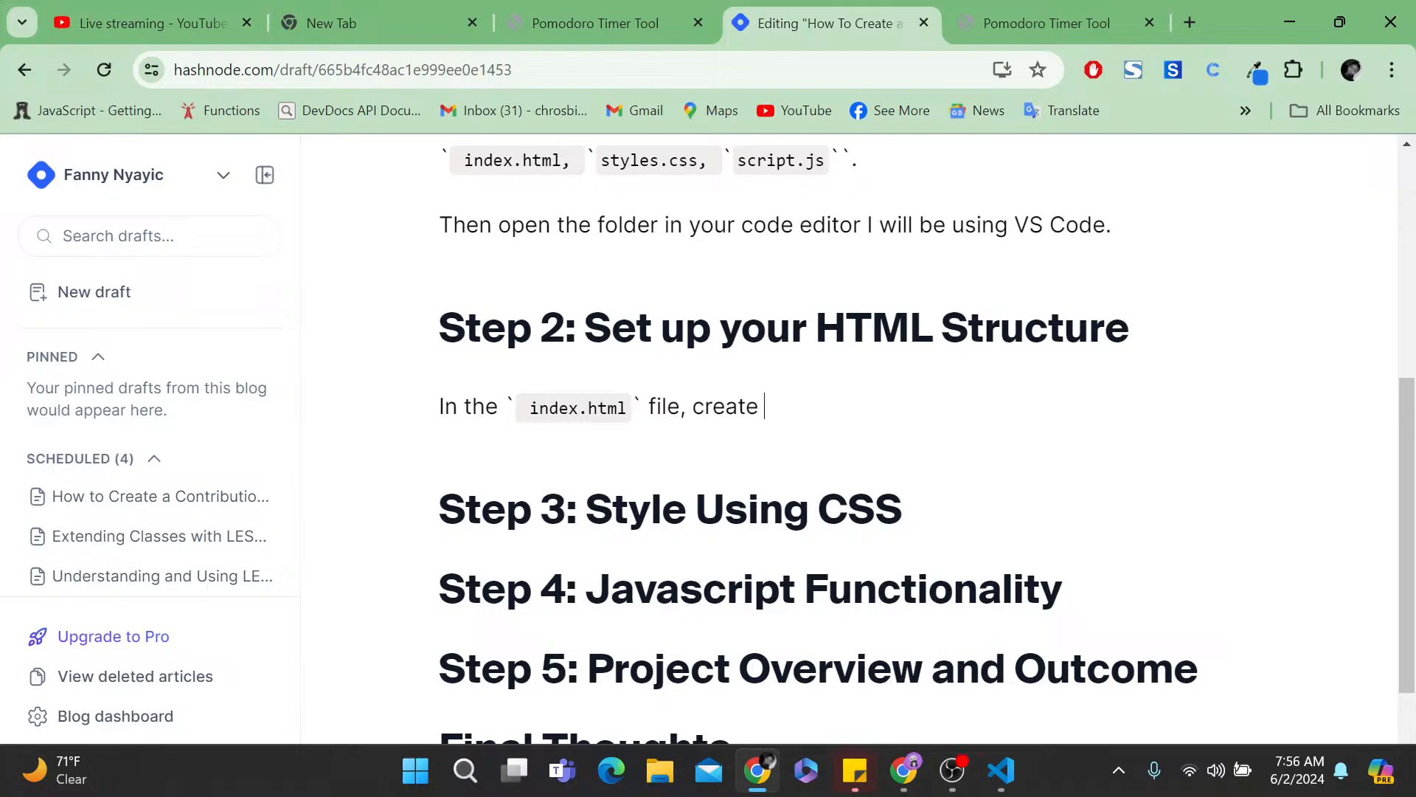
type(" an html ")
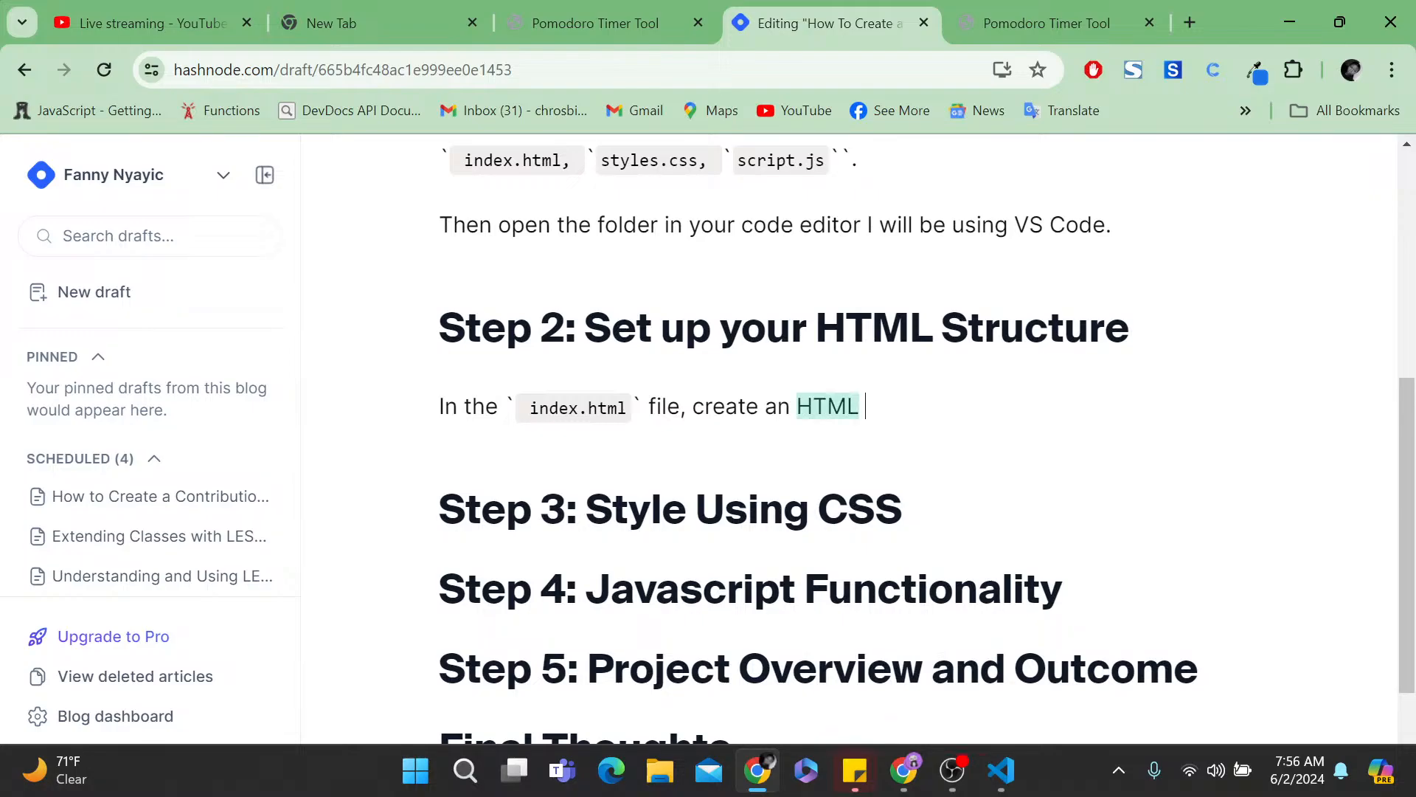
type("struct")
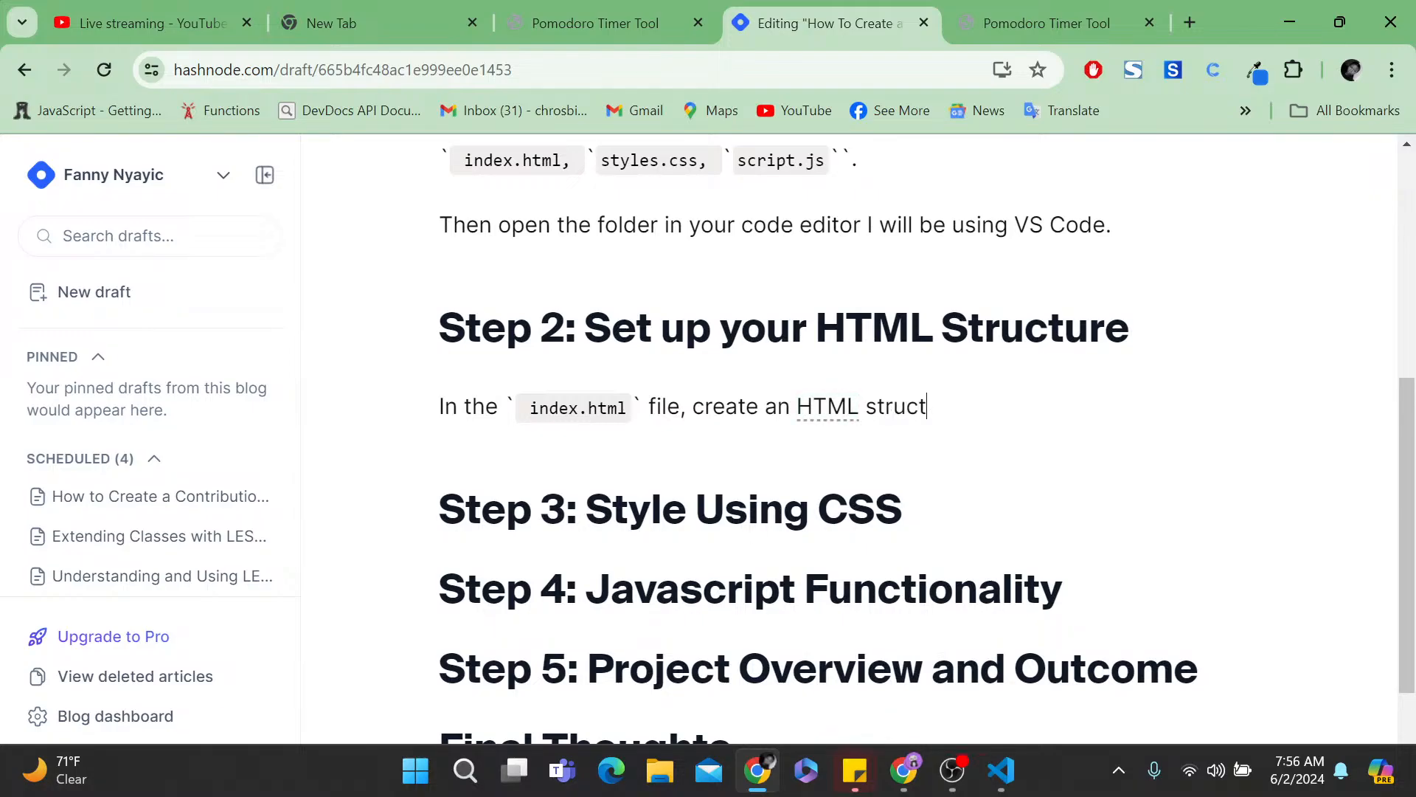
type("ure by pressing ")
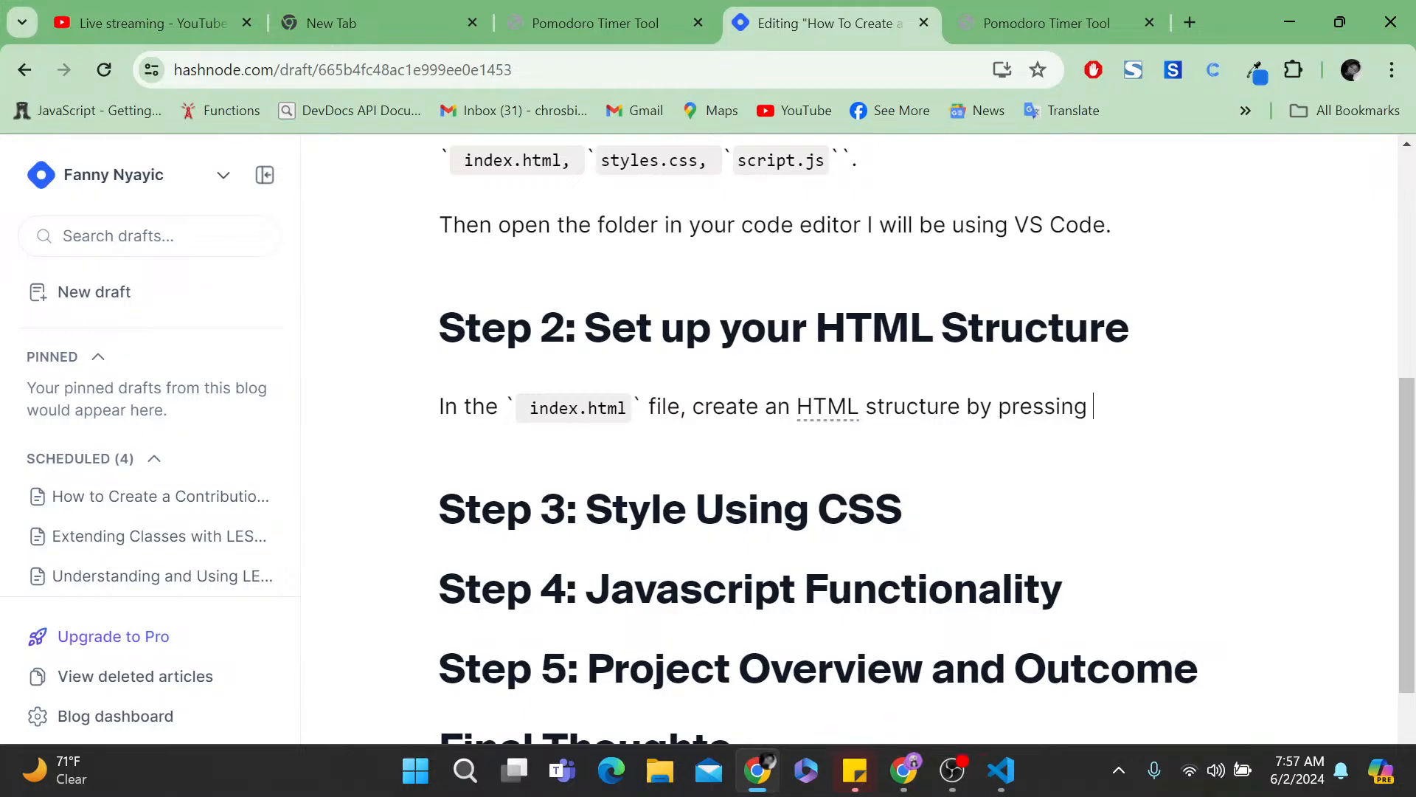
- Try to start inline code after "pressing" and insert backticks directly after index.html
type("`")
type("`")
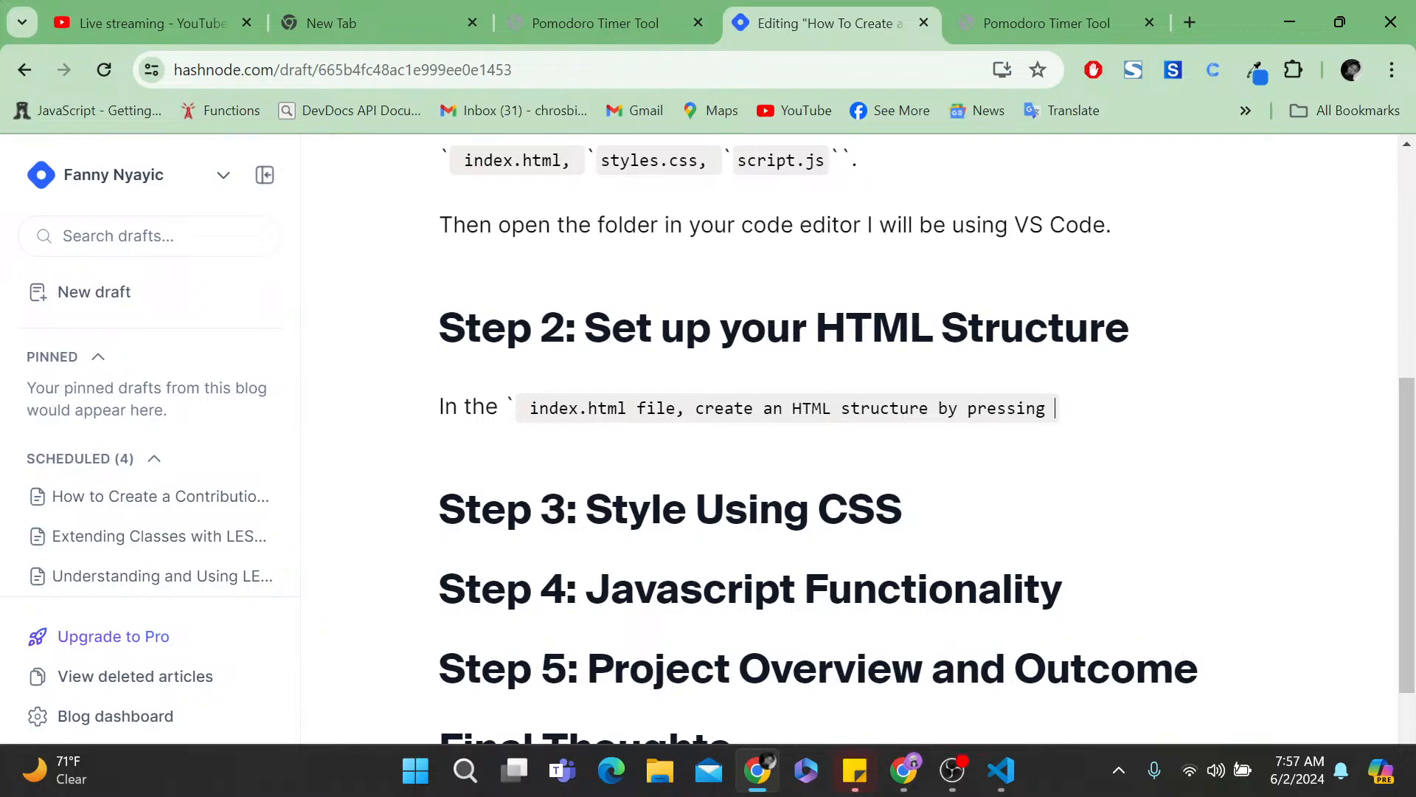
type("`")
key("BackSpace")
type("``")
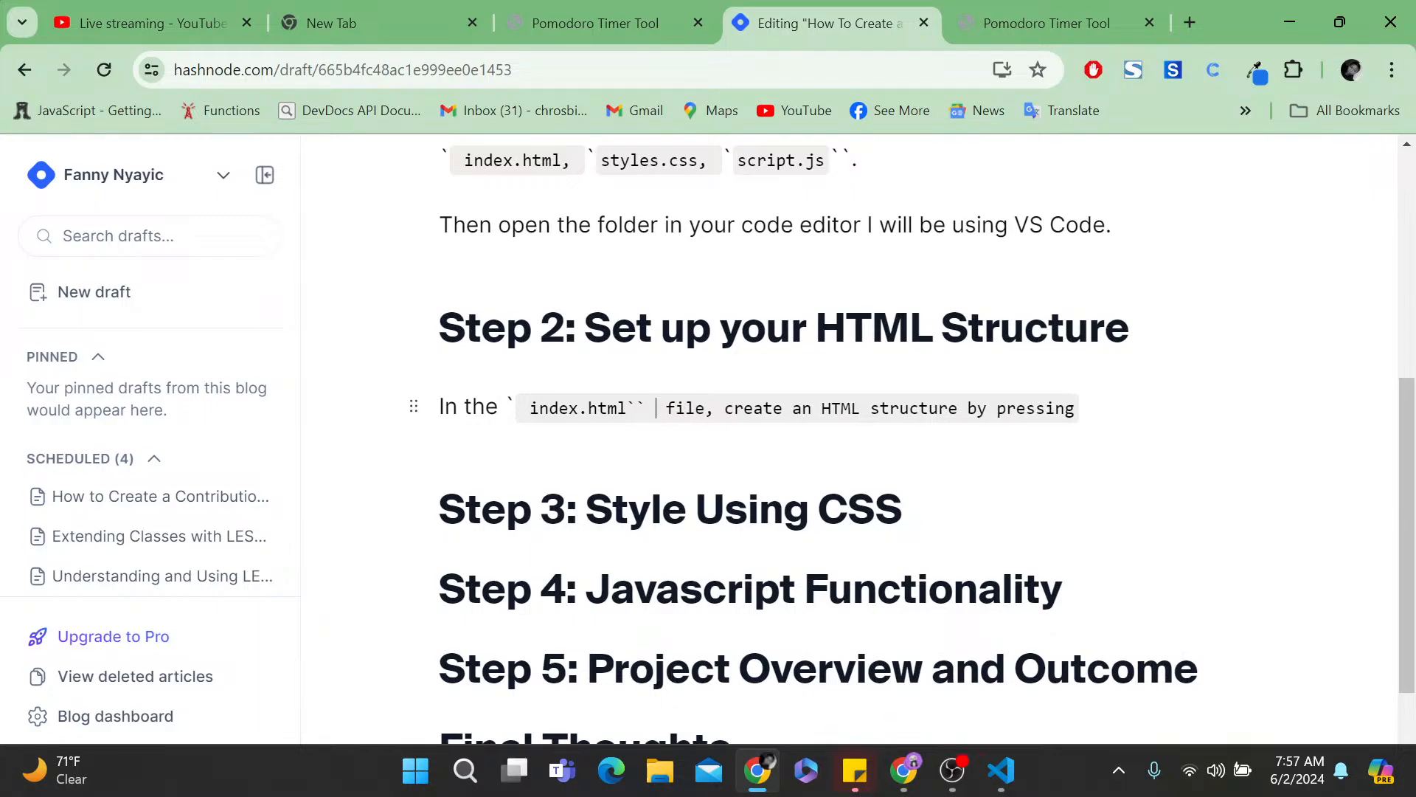
- Delete "file, create an HTML structure by pressing" from the Step 2 sentence and rework the backticks around index.html
key("shift+End")
key("shift+Down")
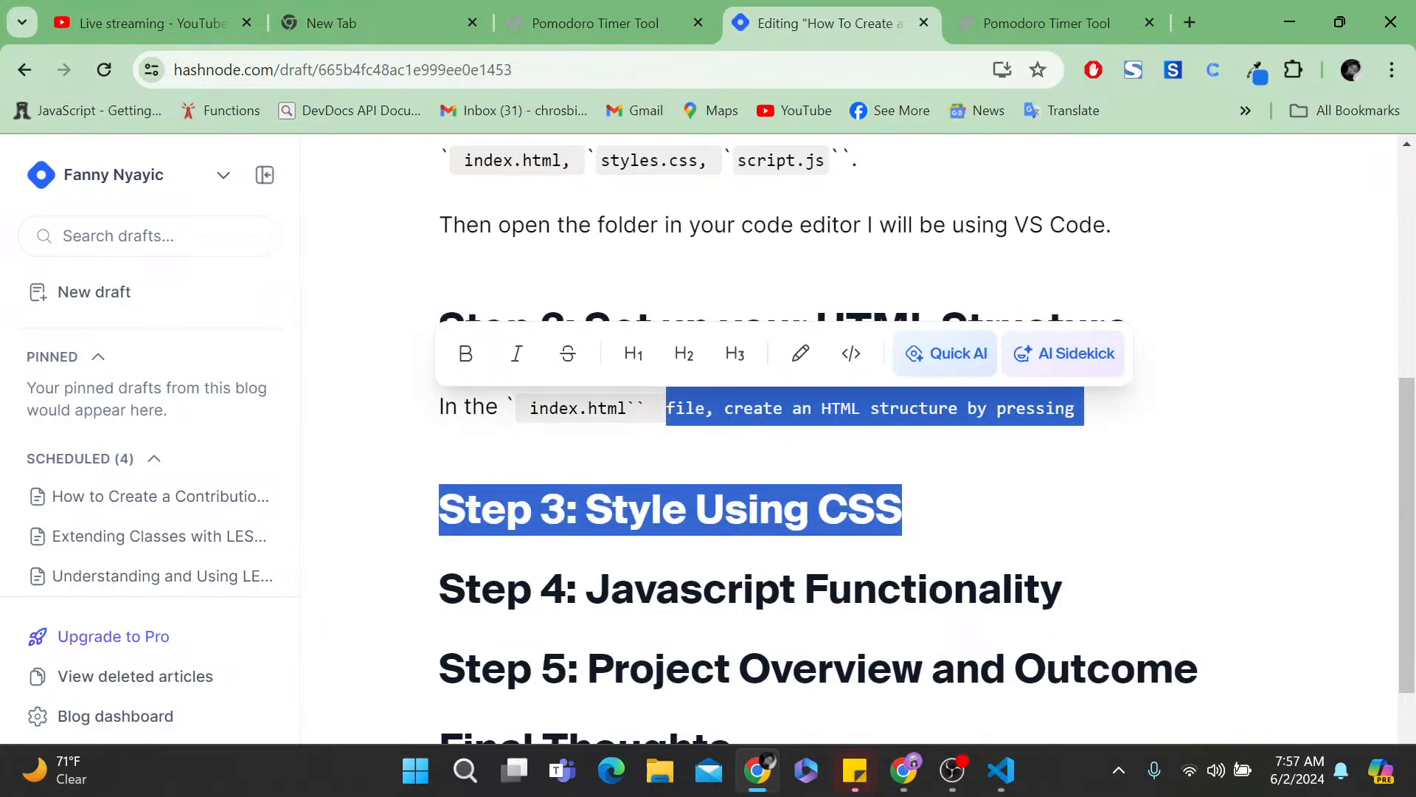
key("shift+Up")
key("BackSpace")
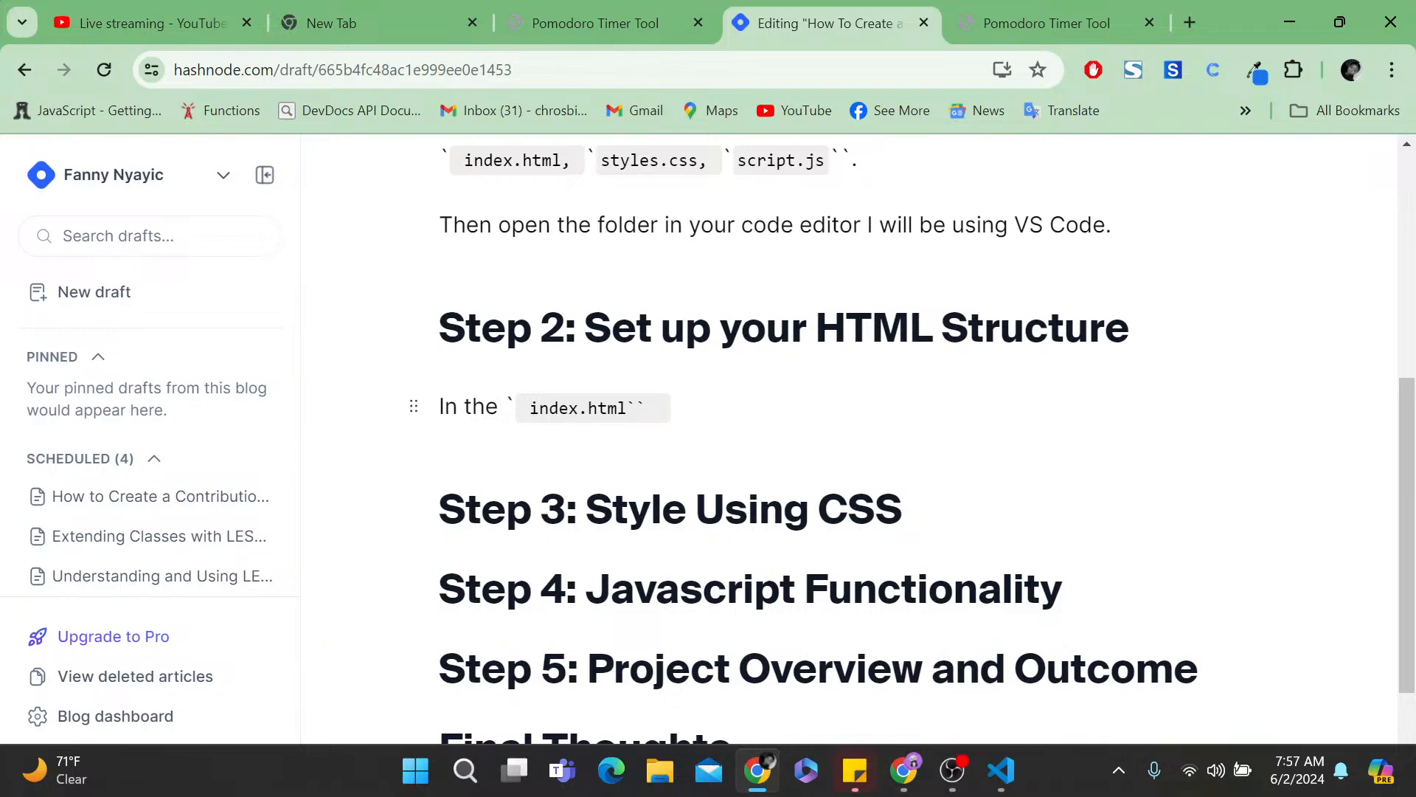
key("BackSpace")
key("BackSpace")
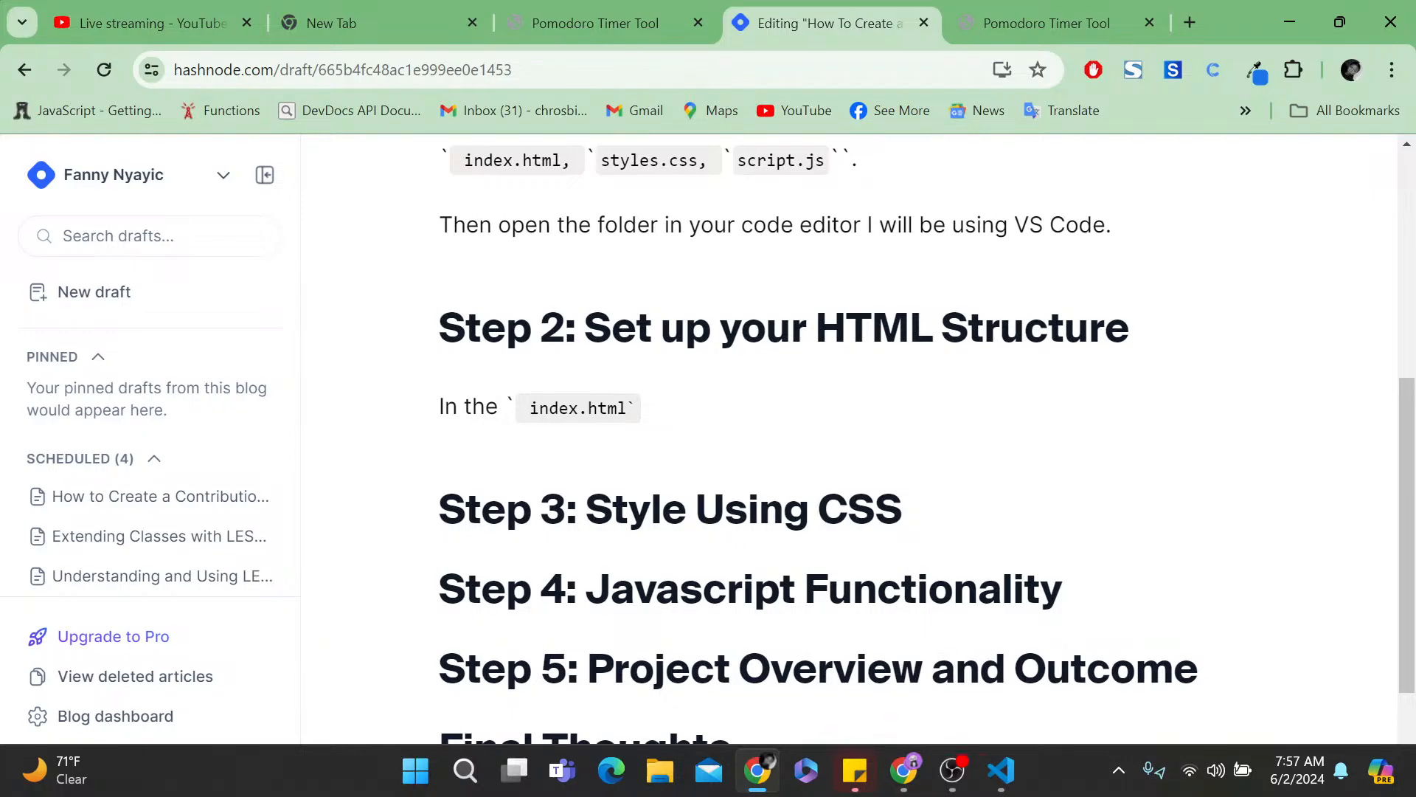
type("``")
key("BackSpace")
key("BackSpace")
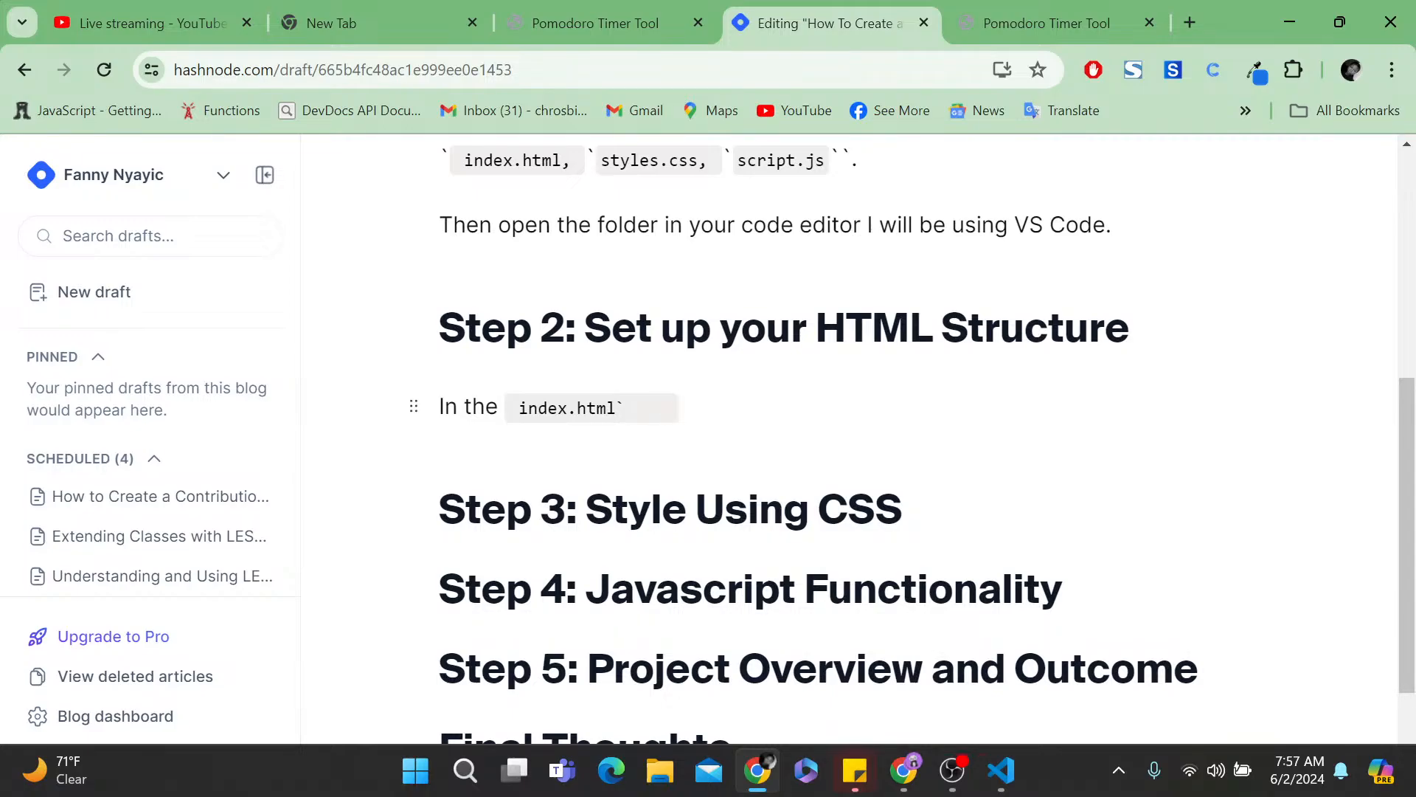
- Remove the inline-code index.html so that the Step 2 paragraph reads only "In the"
key("BackSpace")
key("BackSpace")
key("BackSpace")
key("BackSpace")
key("BackSpace")
key("BackSpace")
key("BackSpace")
key("BackSpace")
key("BackSpace")
key("BackSpace")
key("BackSpace")
key("BackSpace")
key("BackSpace")
key("BackSpace")
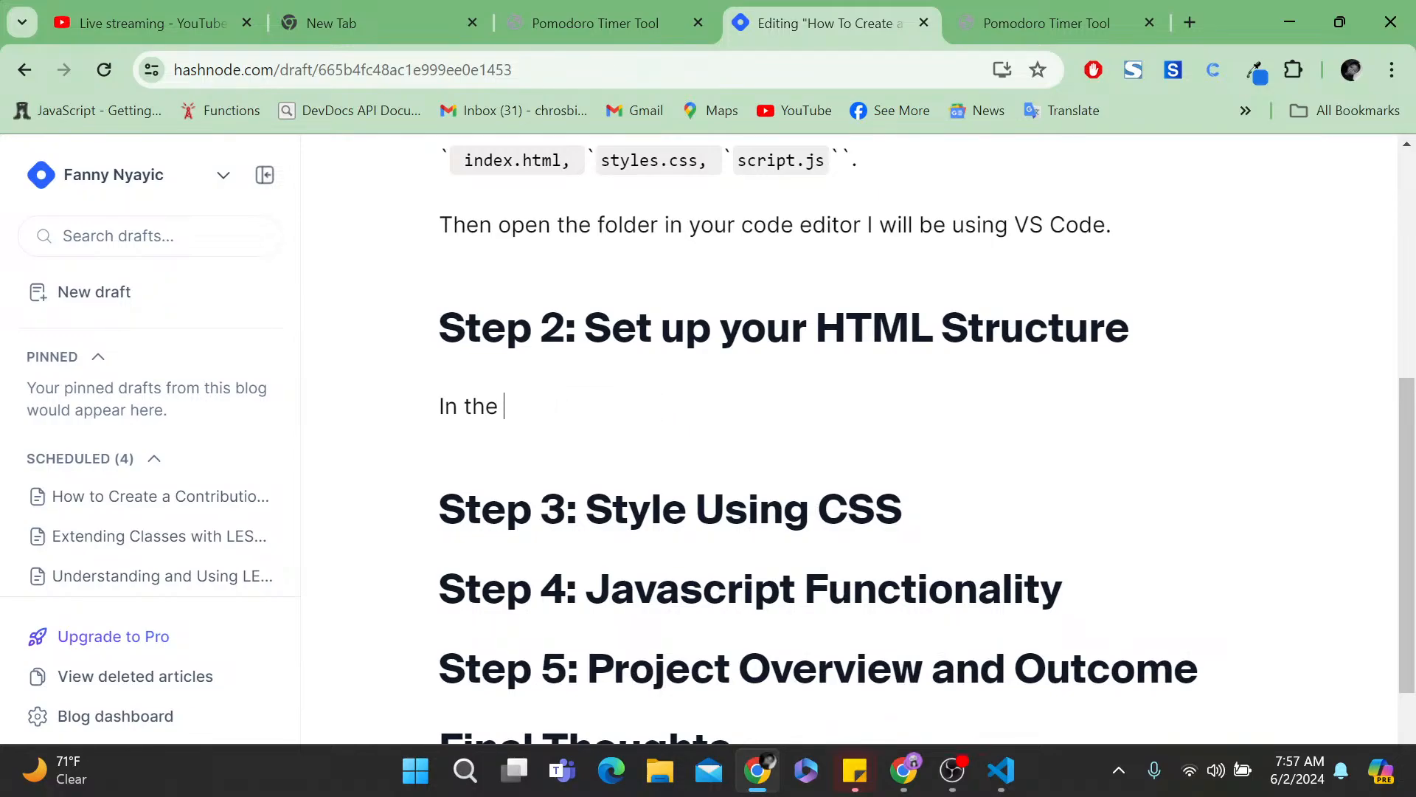
- Enter index.html as inline code after "In the" and clear the whole Step 2 paragraph
type("`index")
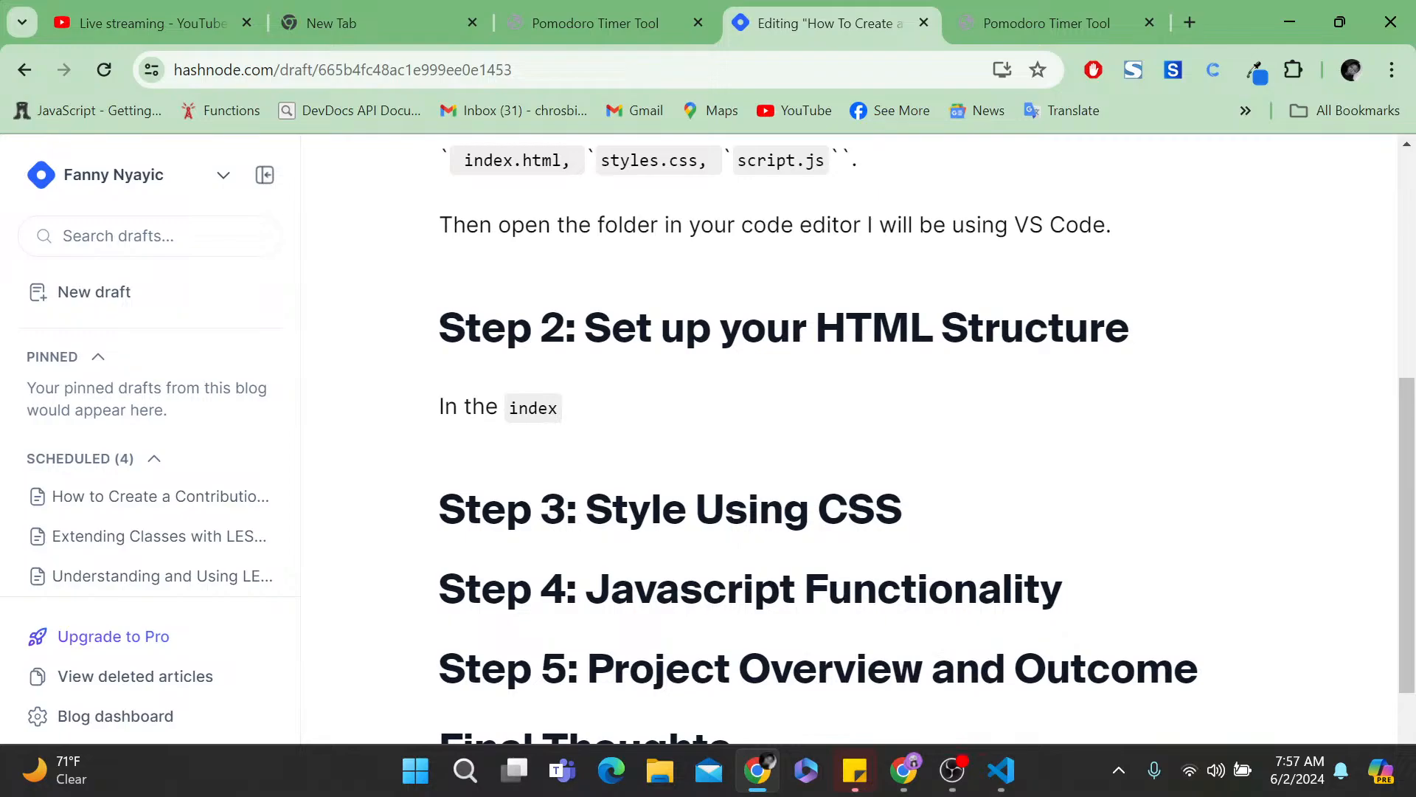
type(".html")
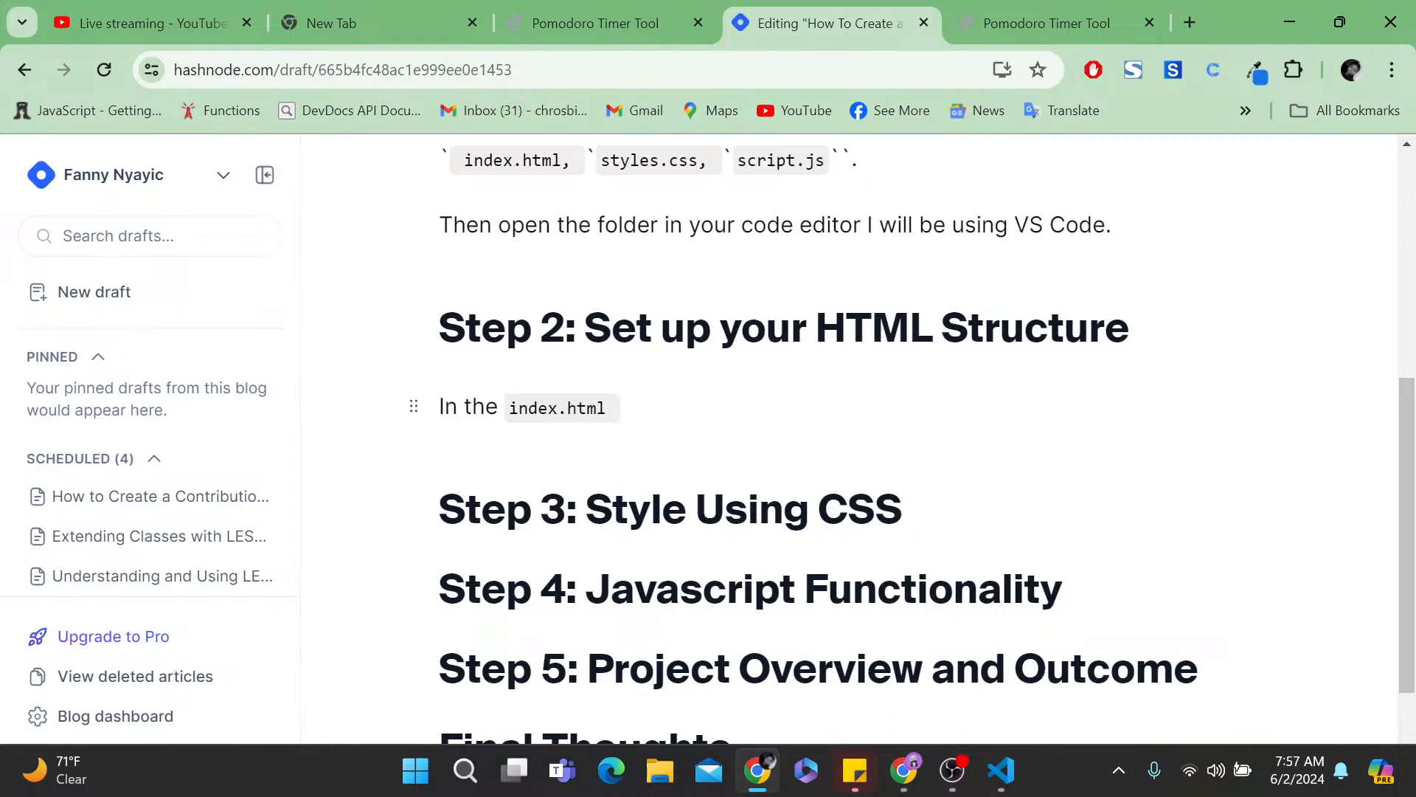
left_click_drag(617, 408, 417, 411)
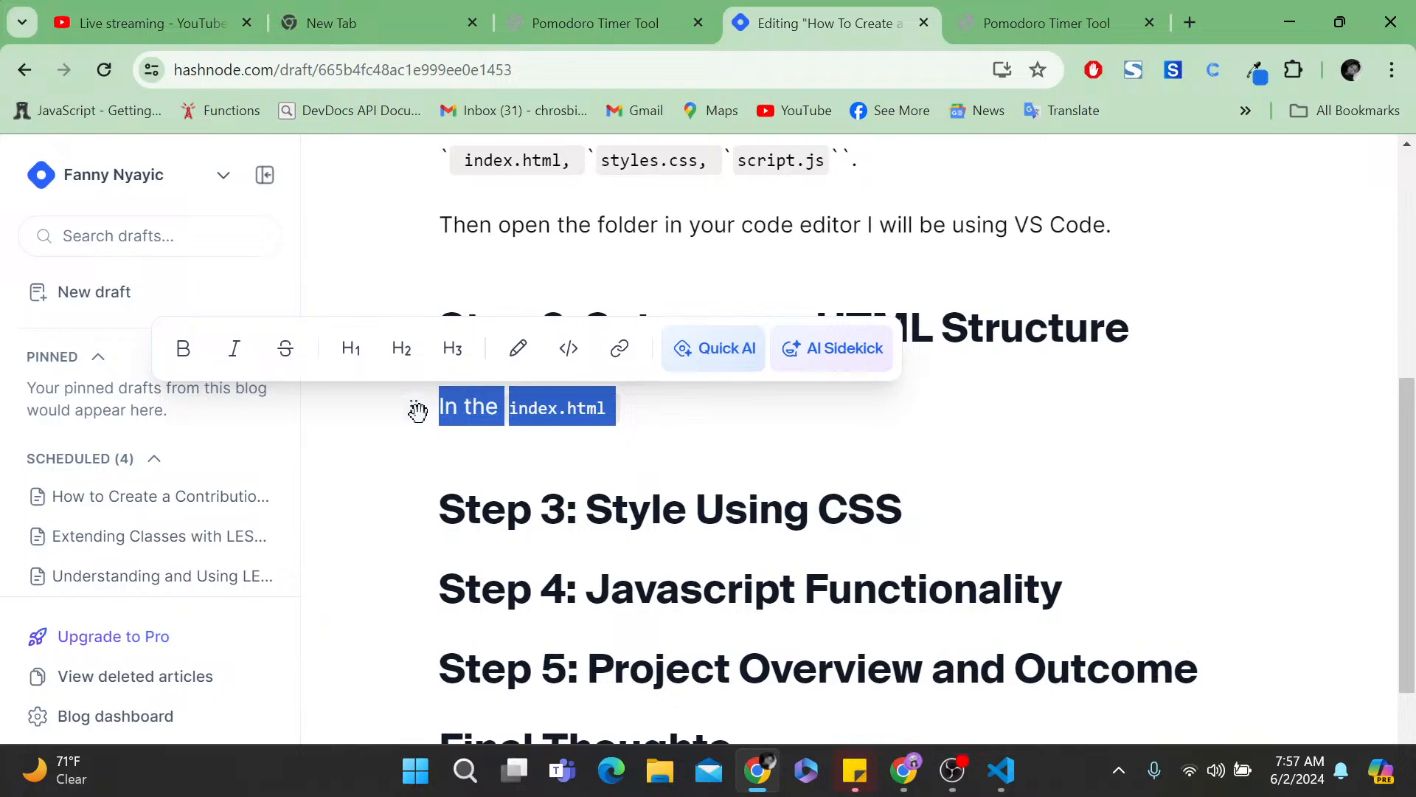
key("BackSpace")
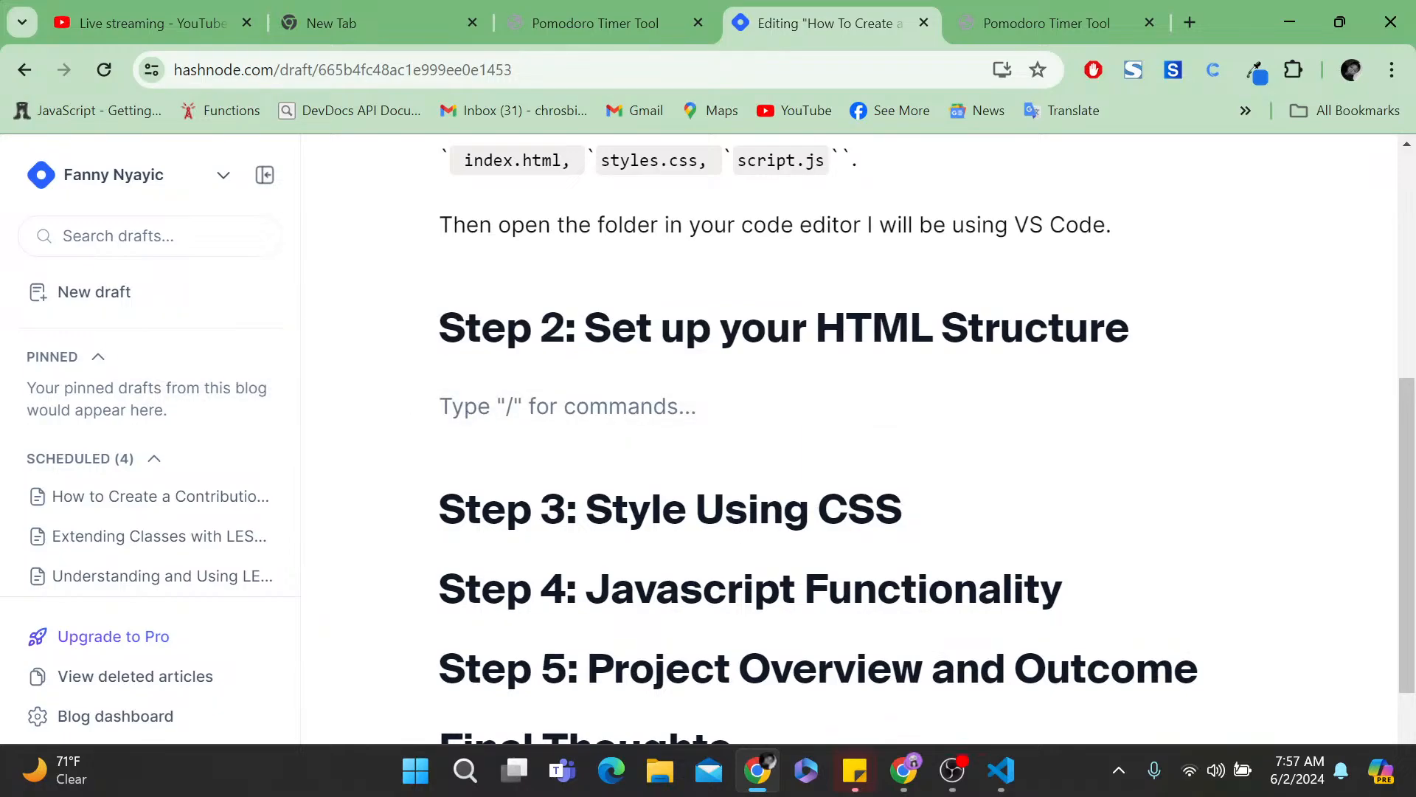
- Write "In the index.html file, create an HTML structure by pressing" as plain text under the Step 2 heading
type("In the ")
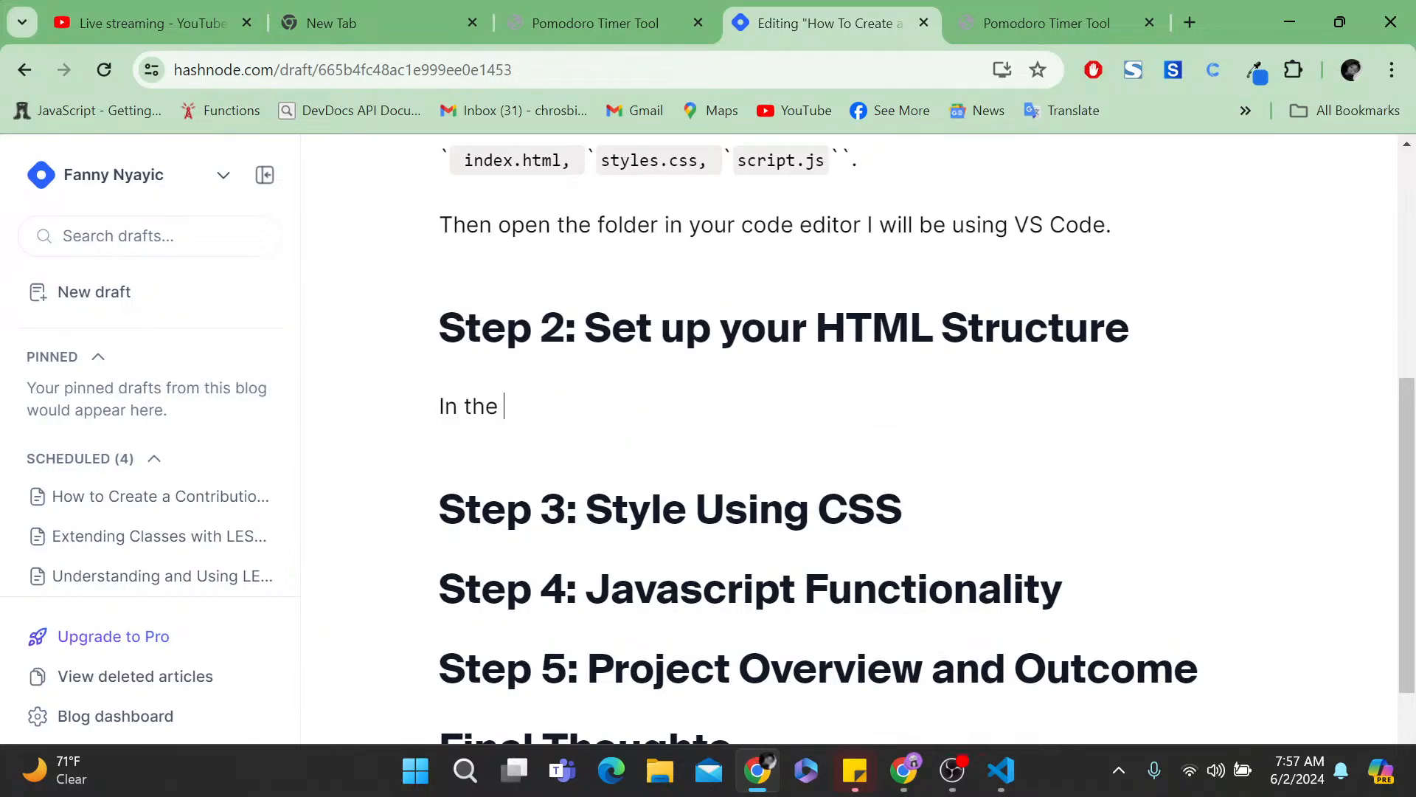
type("index.html ")
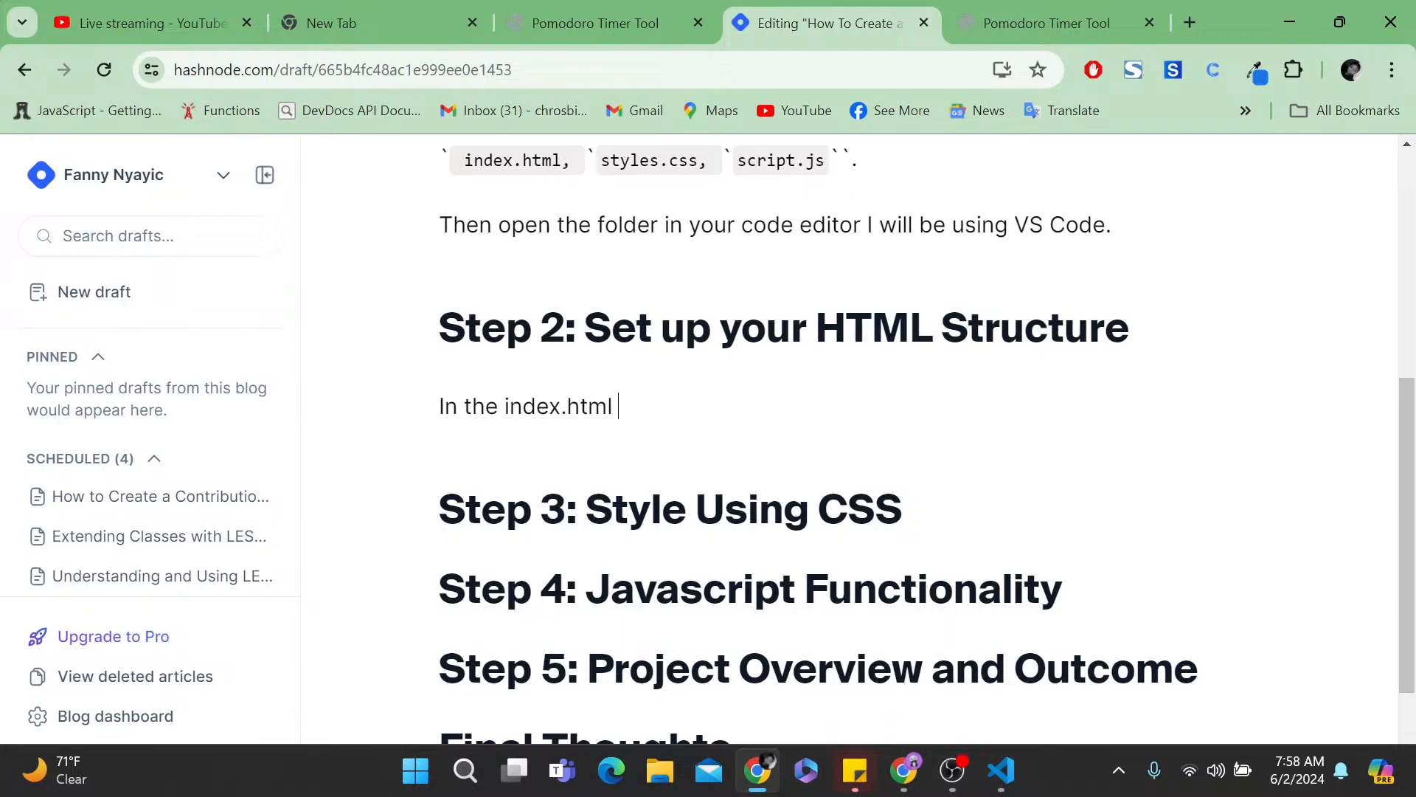
type("file, create an HTML structure by pressing")
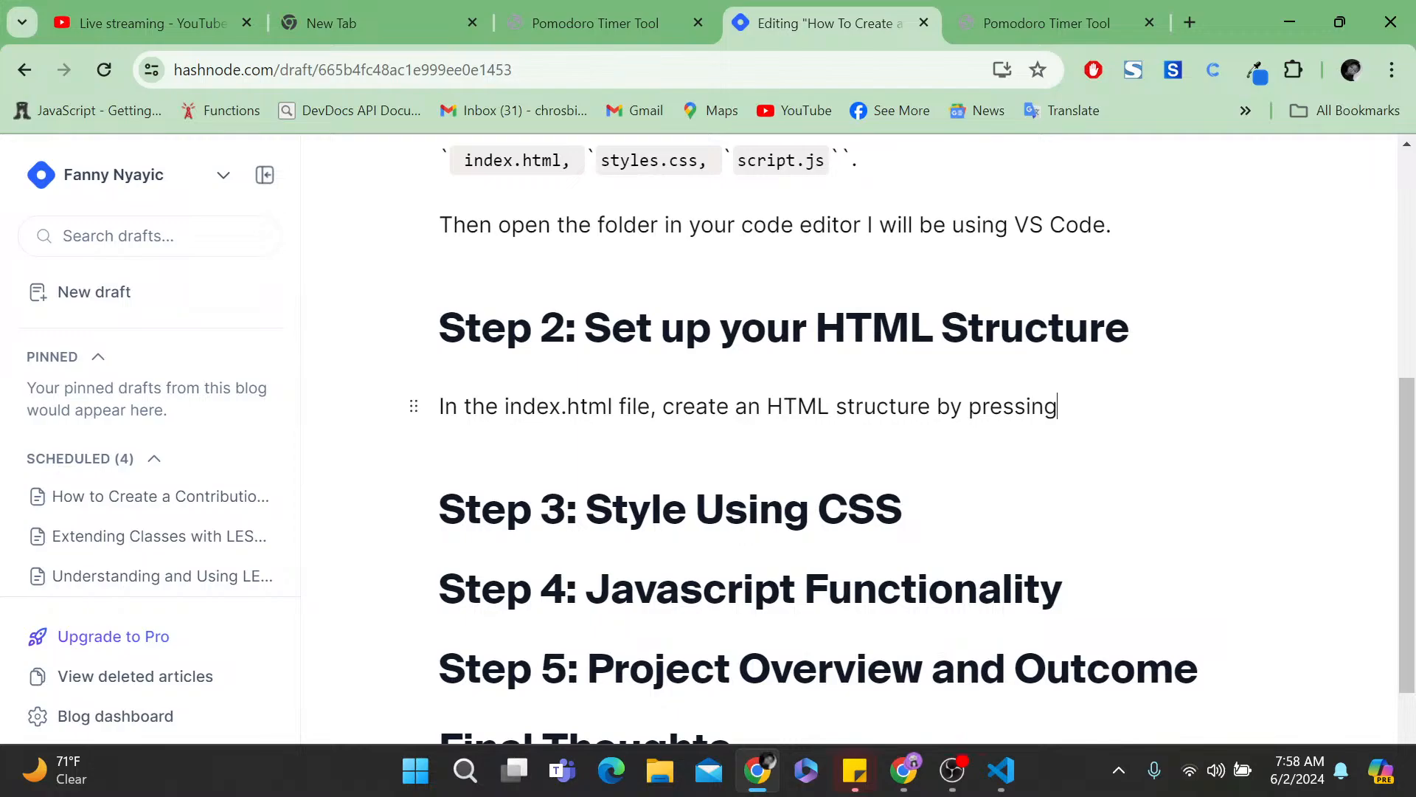
- Enclose index.html in backticks to format it as inline code in the Step 2 sentence
left_click(499, 406)
type("``")
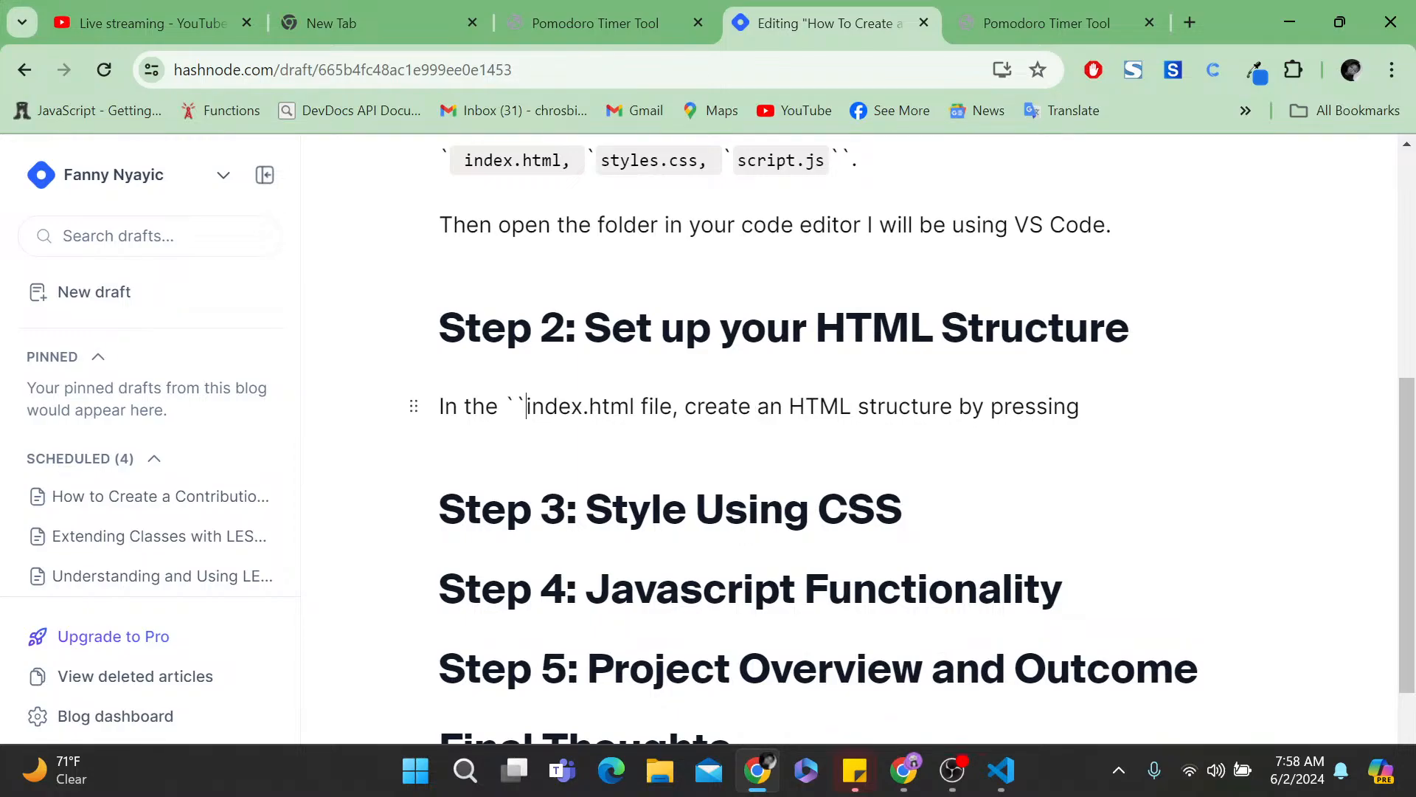
type("`")
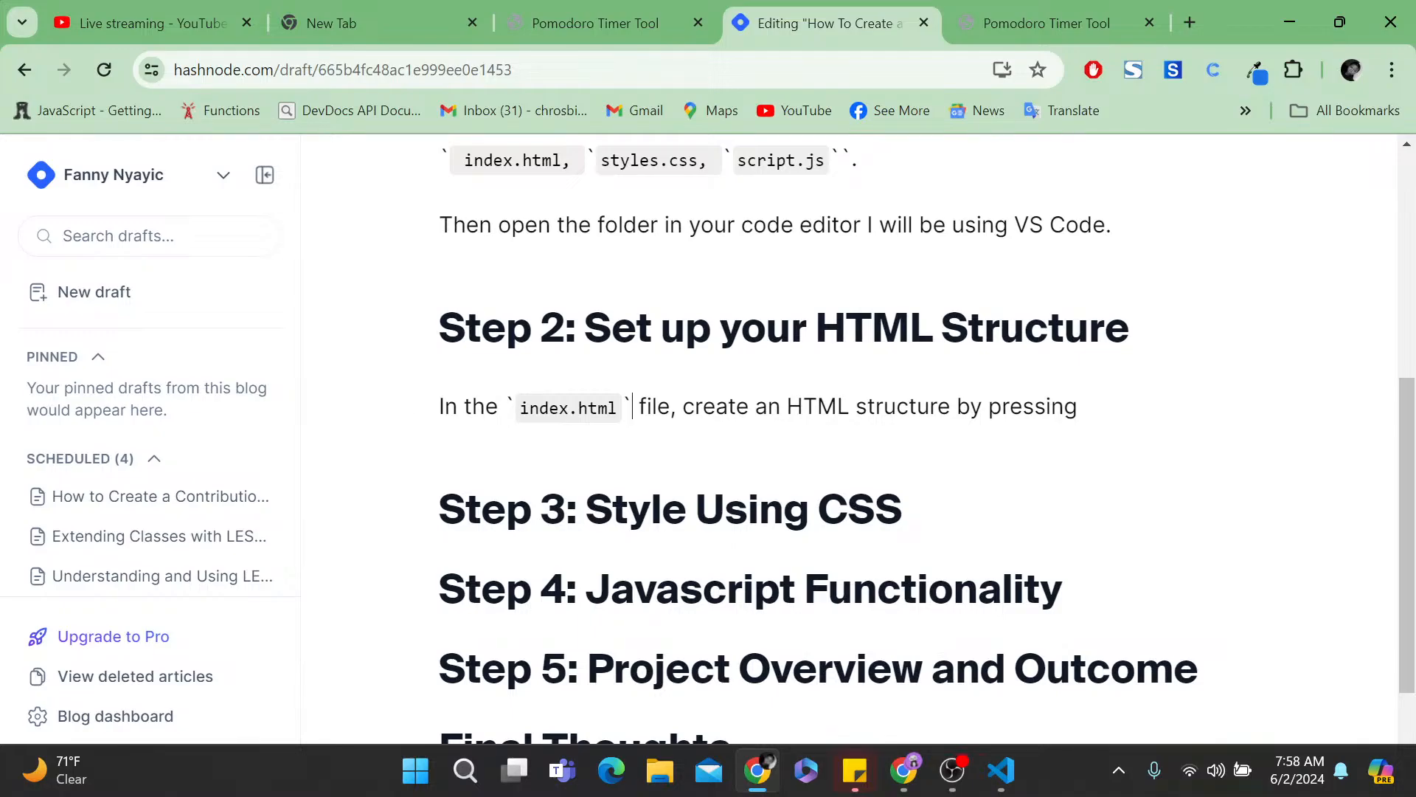
- Append "SHIFT+!" to the end of the Step 2 sentence and undo the inline-code formatting caused by the added backticks
left_click(1078, 407)
type("`")
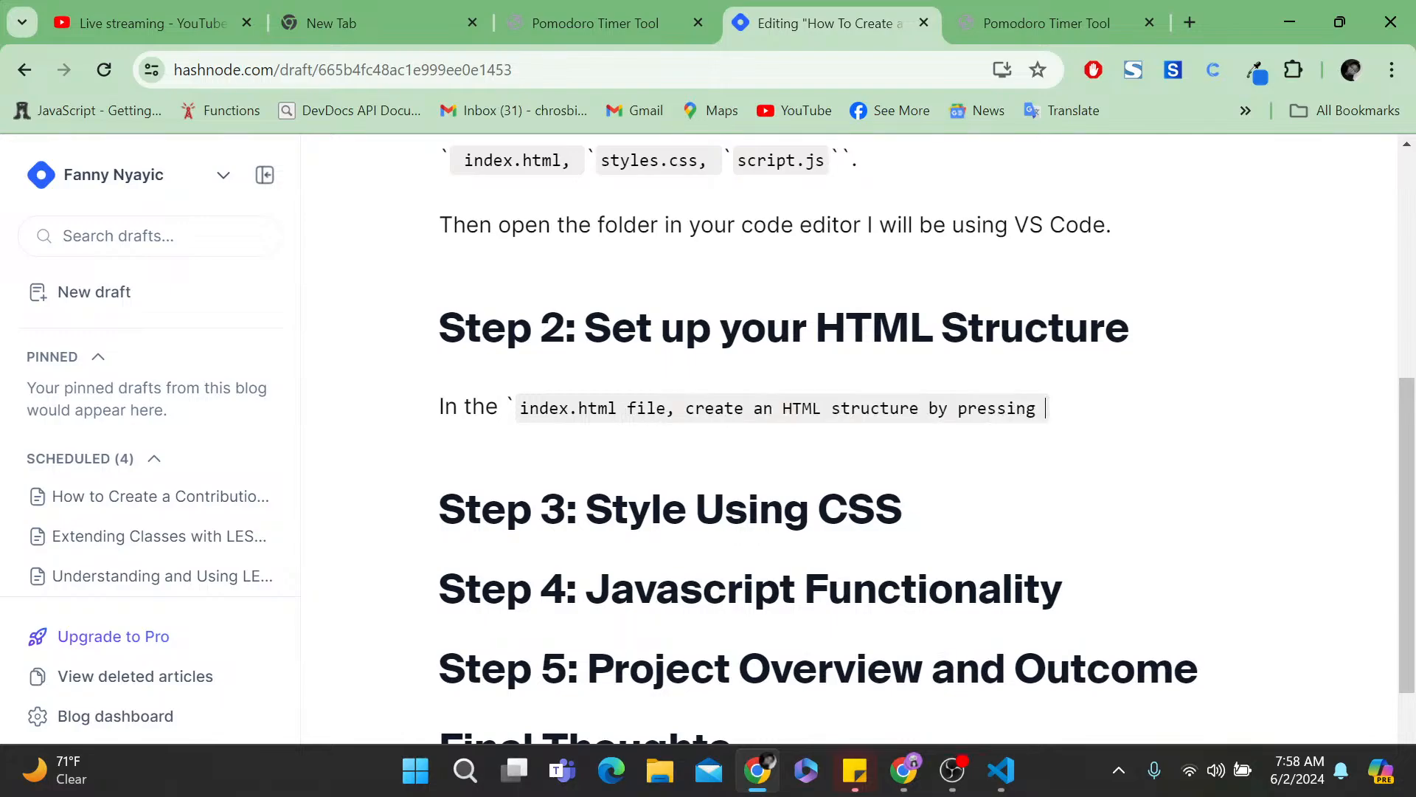
key("ctrl+z")
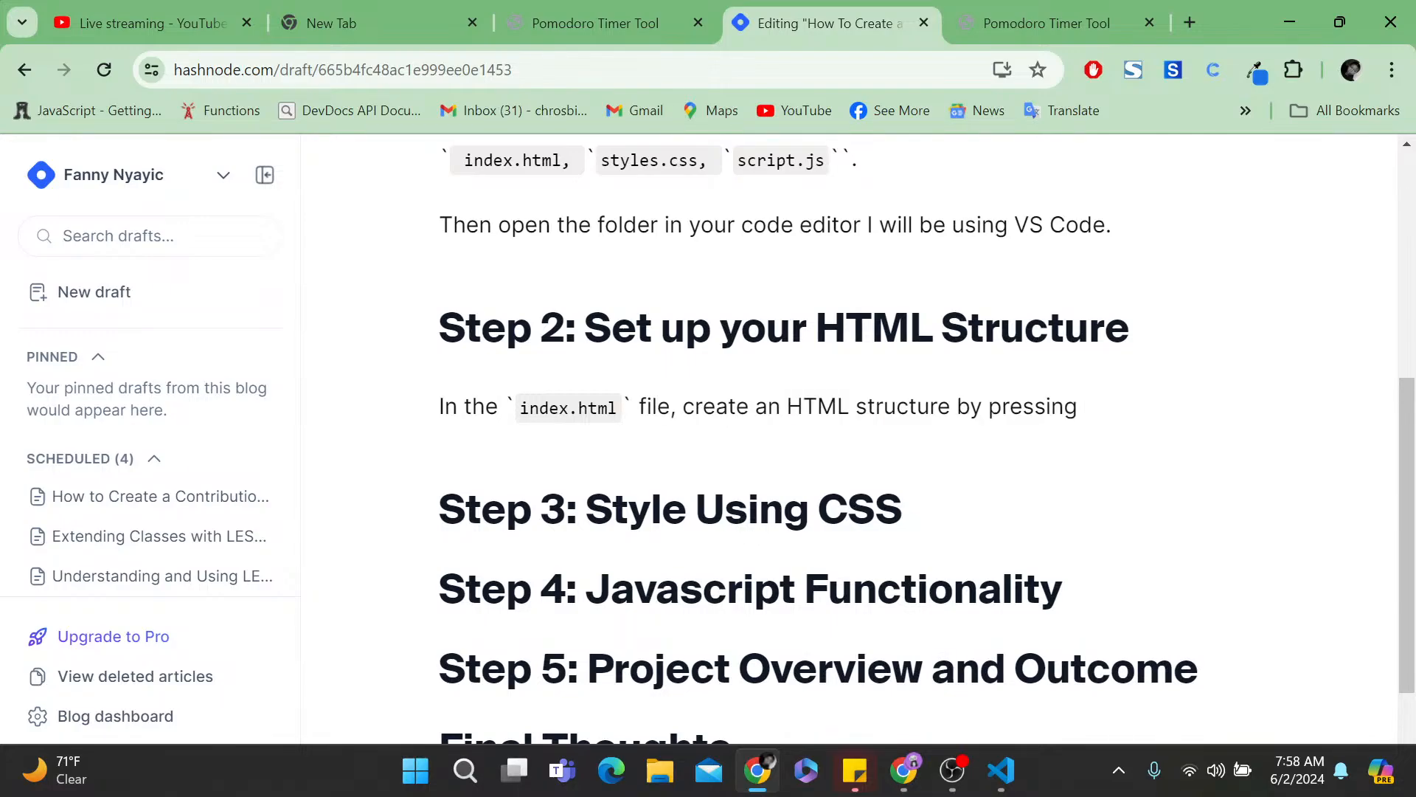
type("SHIFT+!'")
key("BackSpace")
type("`")
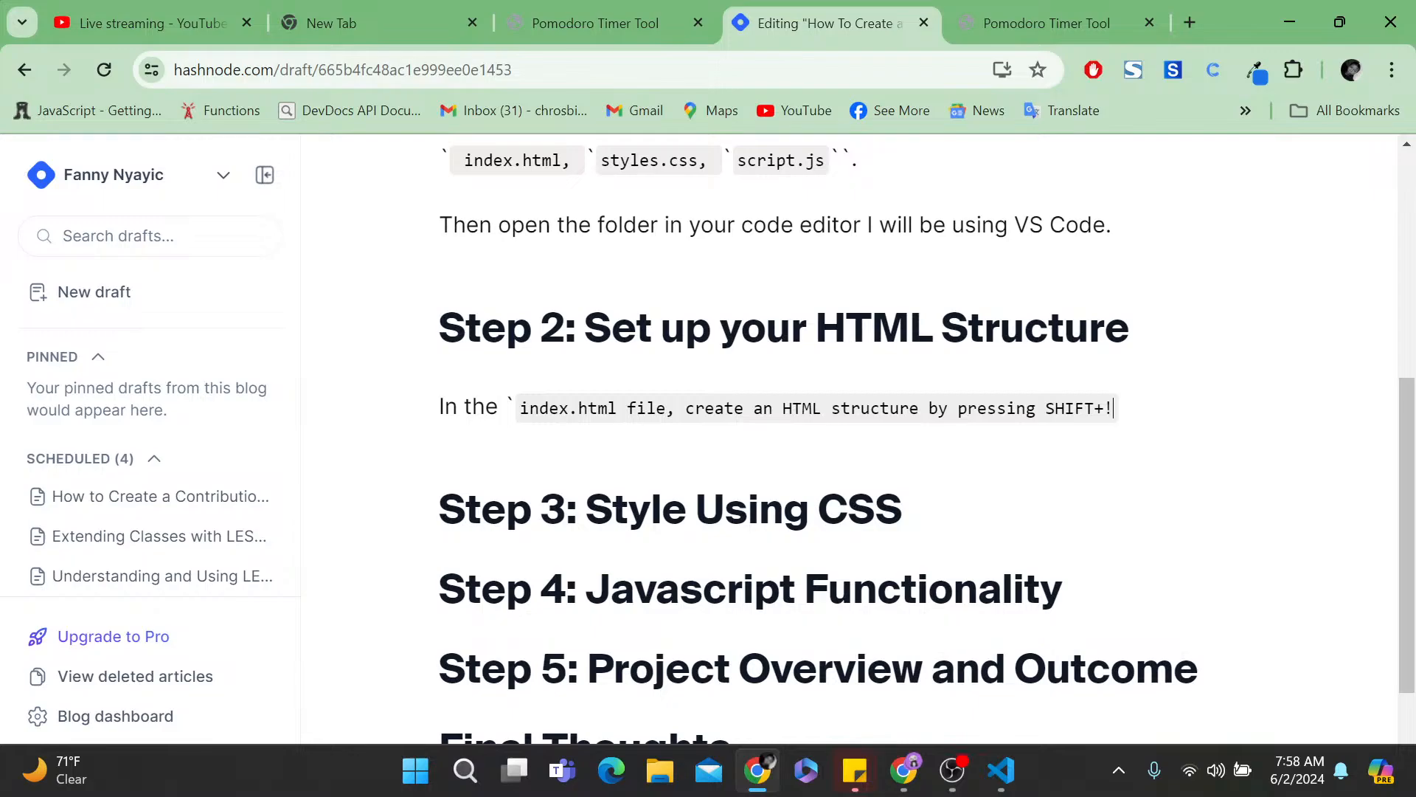
key("ctrl+z")
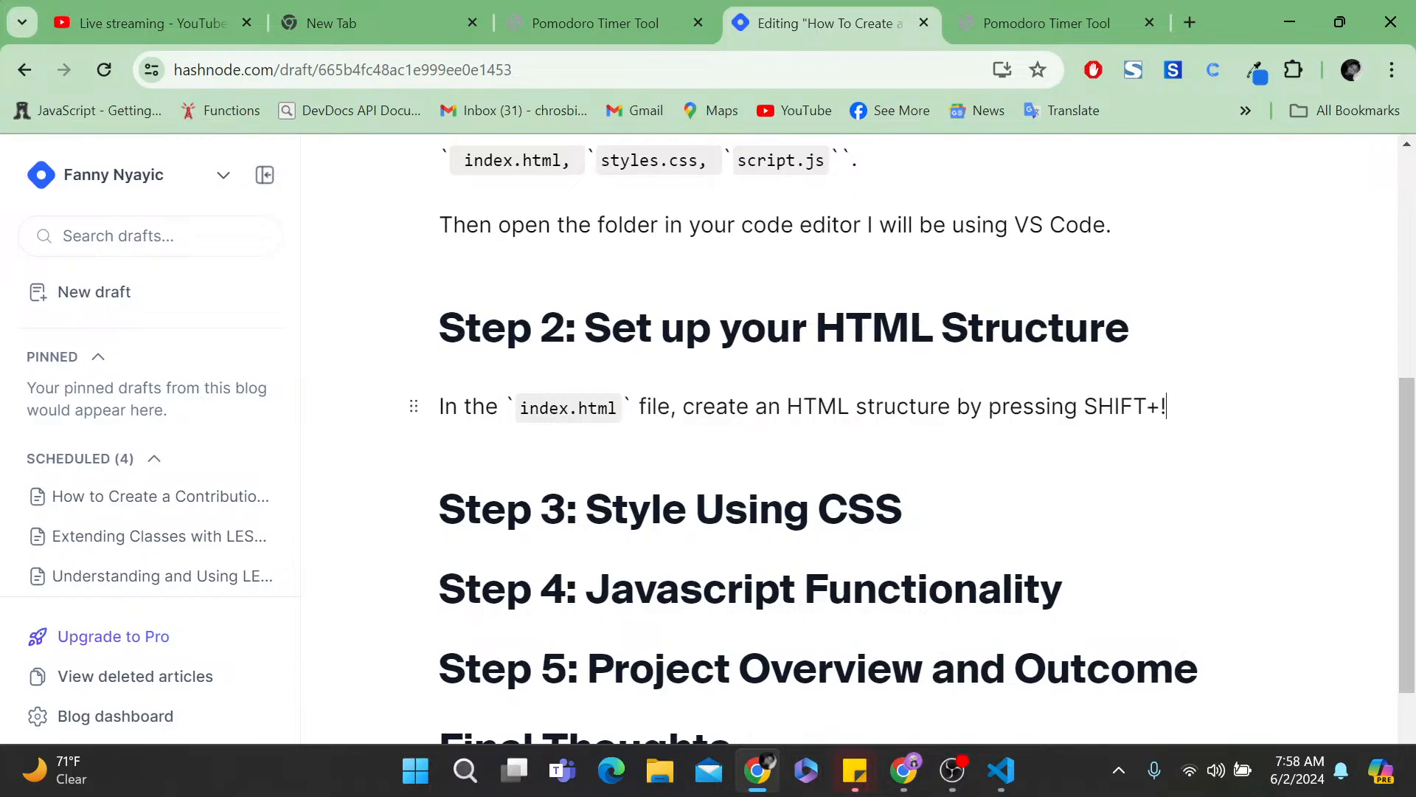
- Enclose SHIFT+! in backticks as inline code and start a new paragraph below the Step 2 sentence
left_click(1084, 407)
type("`")
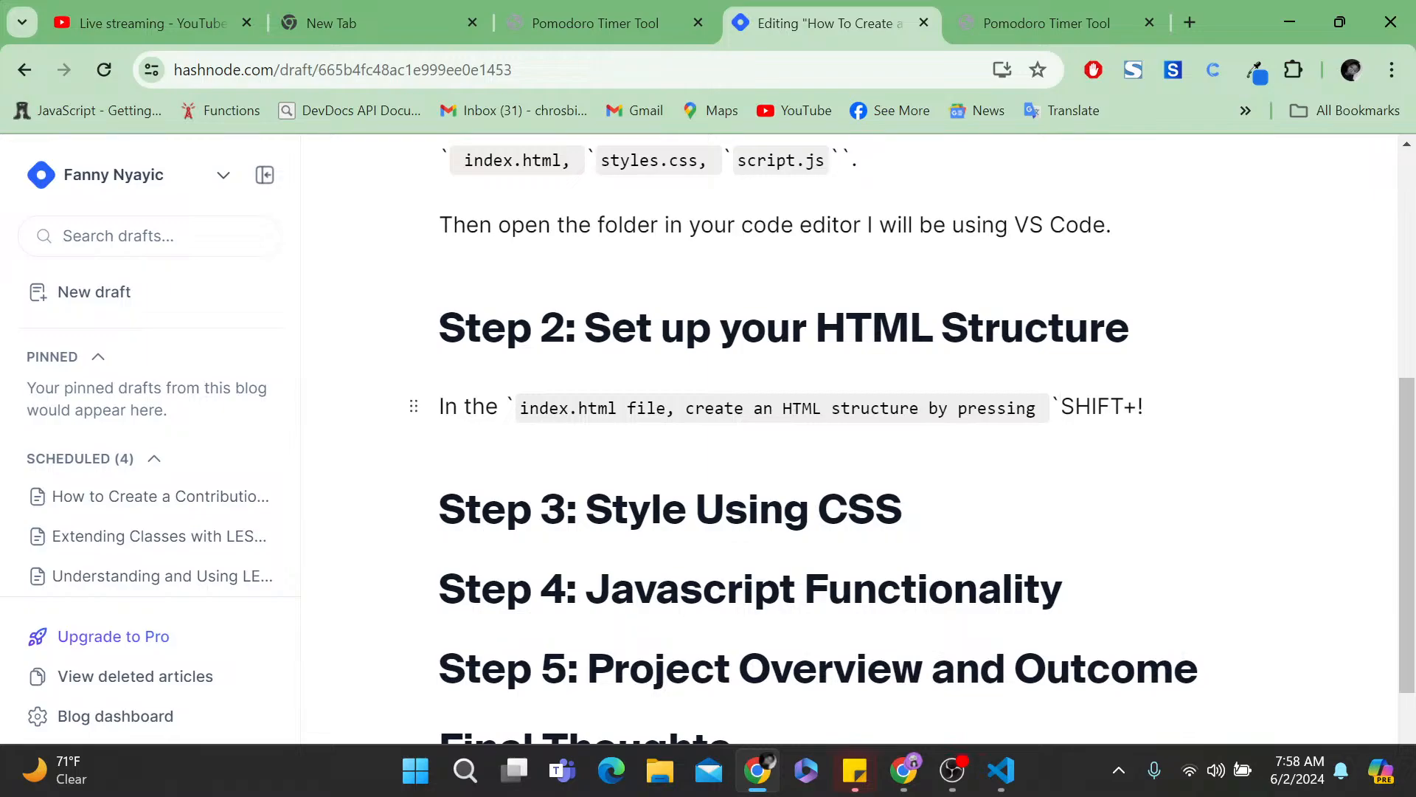
type("`")
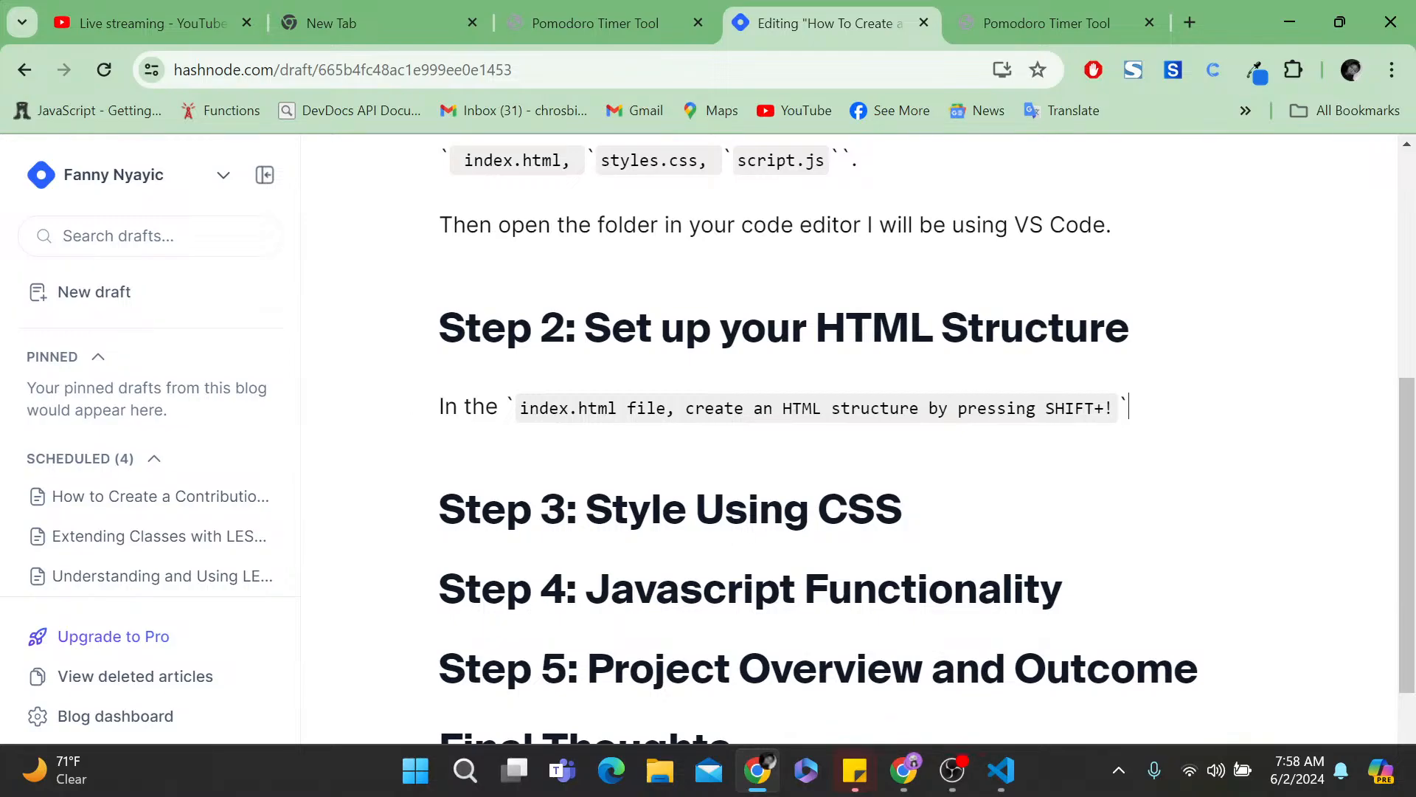
key("Return")
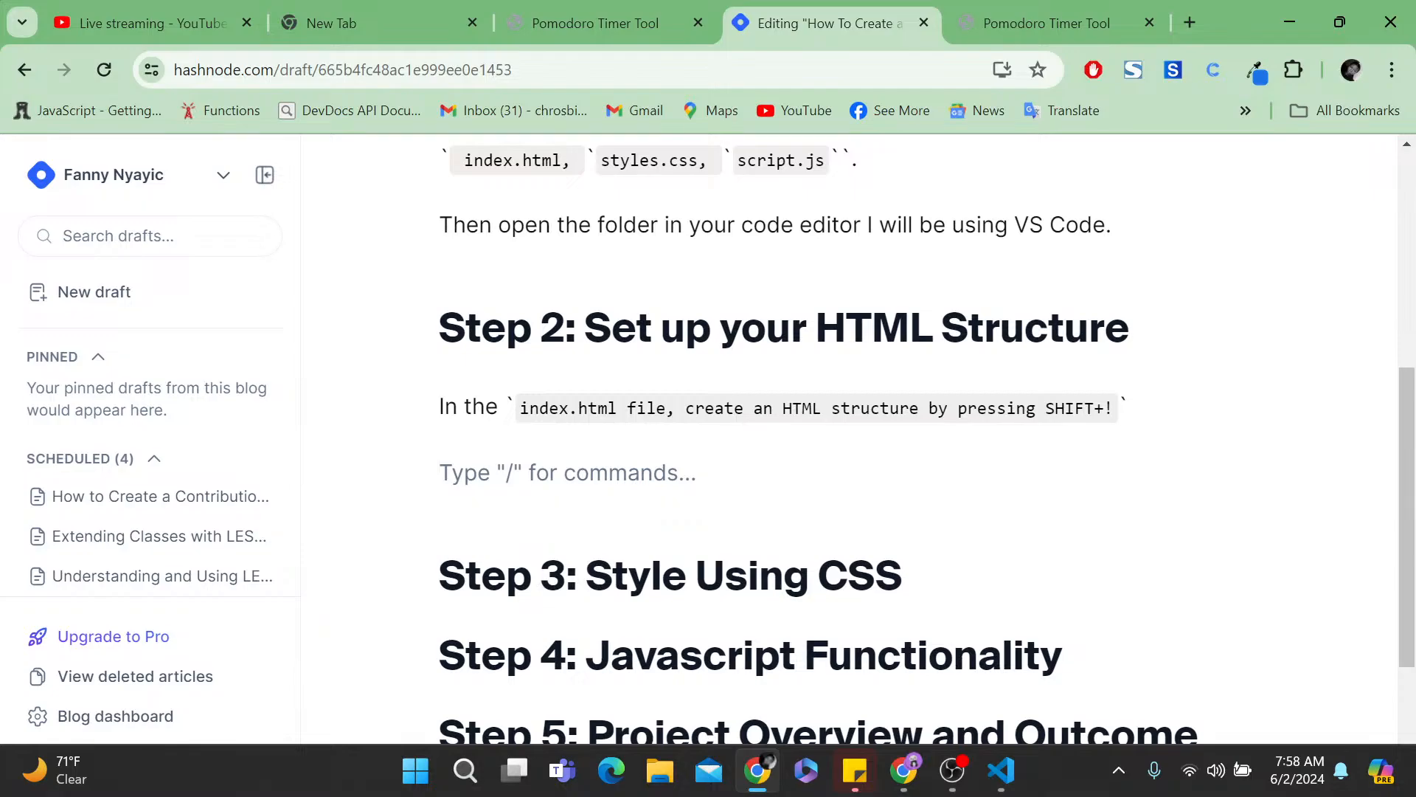
- Switch to Visual Studio Code and comment out the whole timer-container div in the body of index.html
left_click(1001, 769)
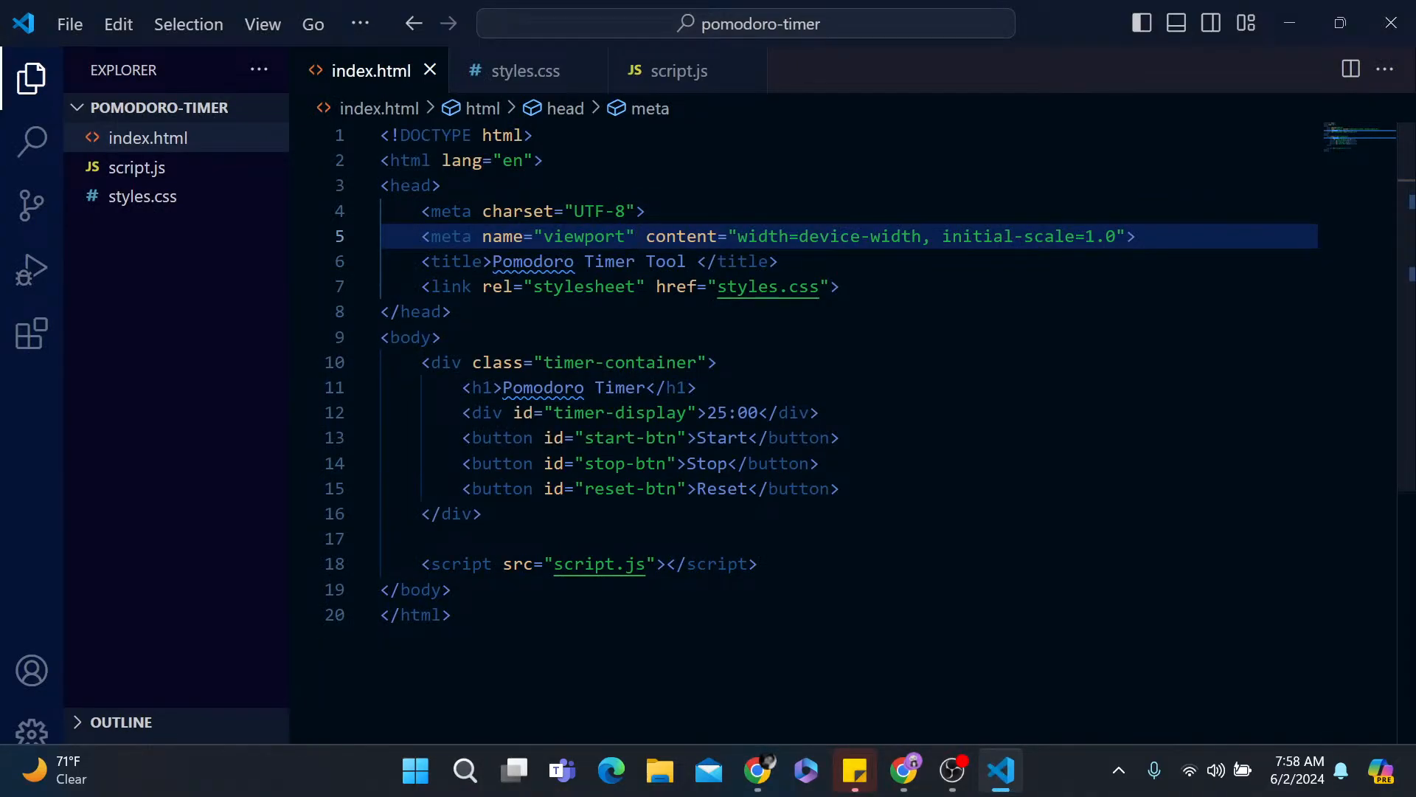
left_click_drag(422, 362, 422, 539)
key("ctrl+slash")
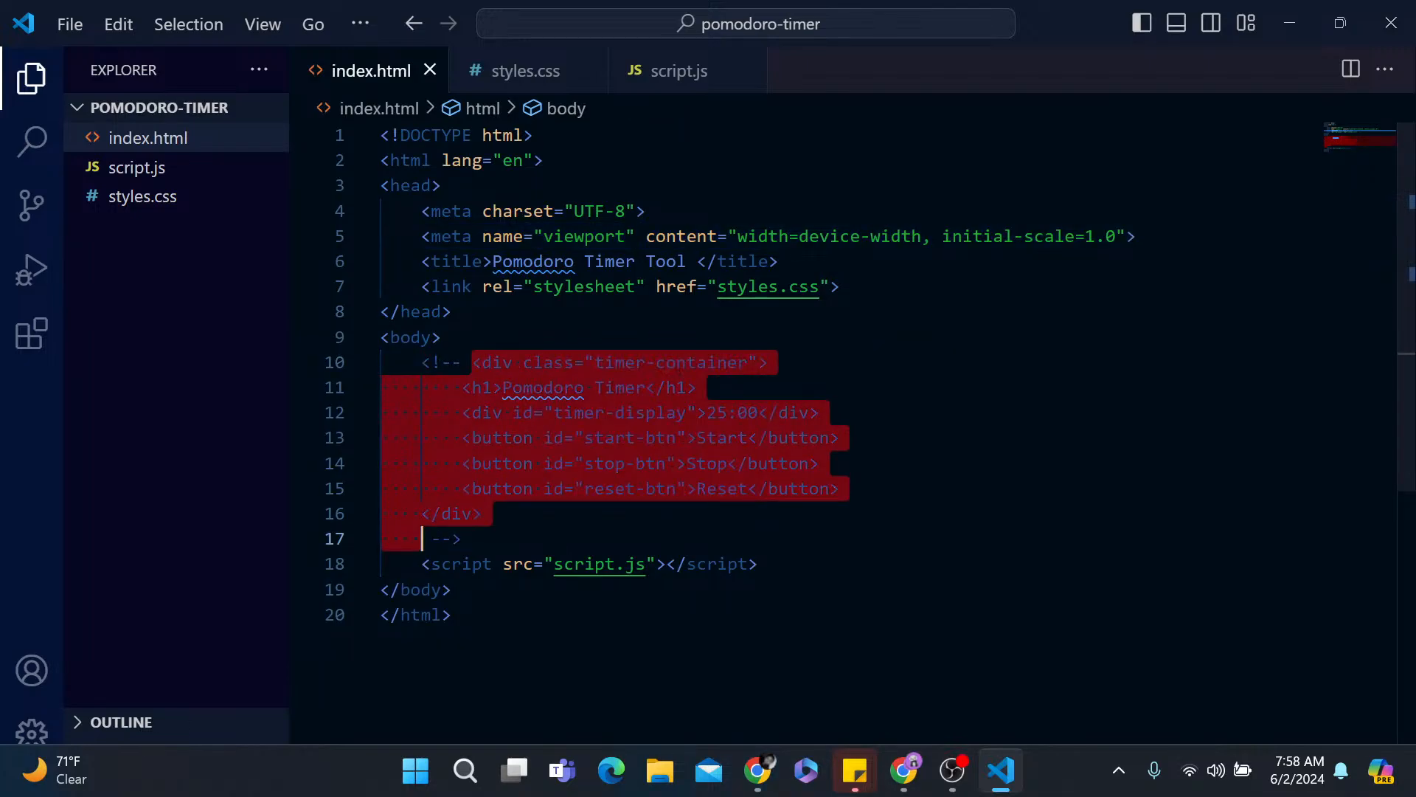
left_click(483, 515)
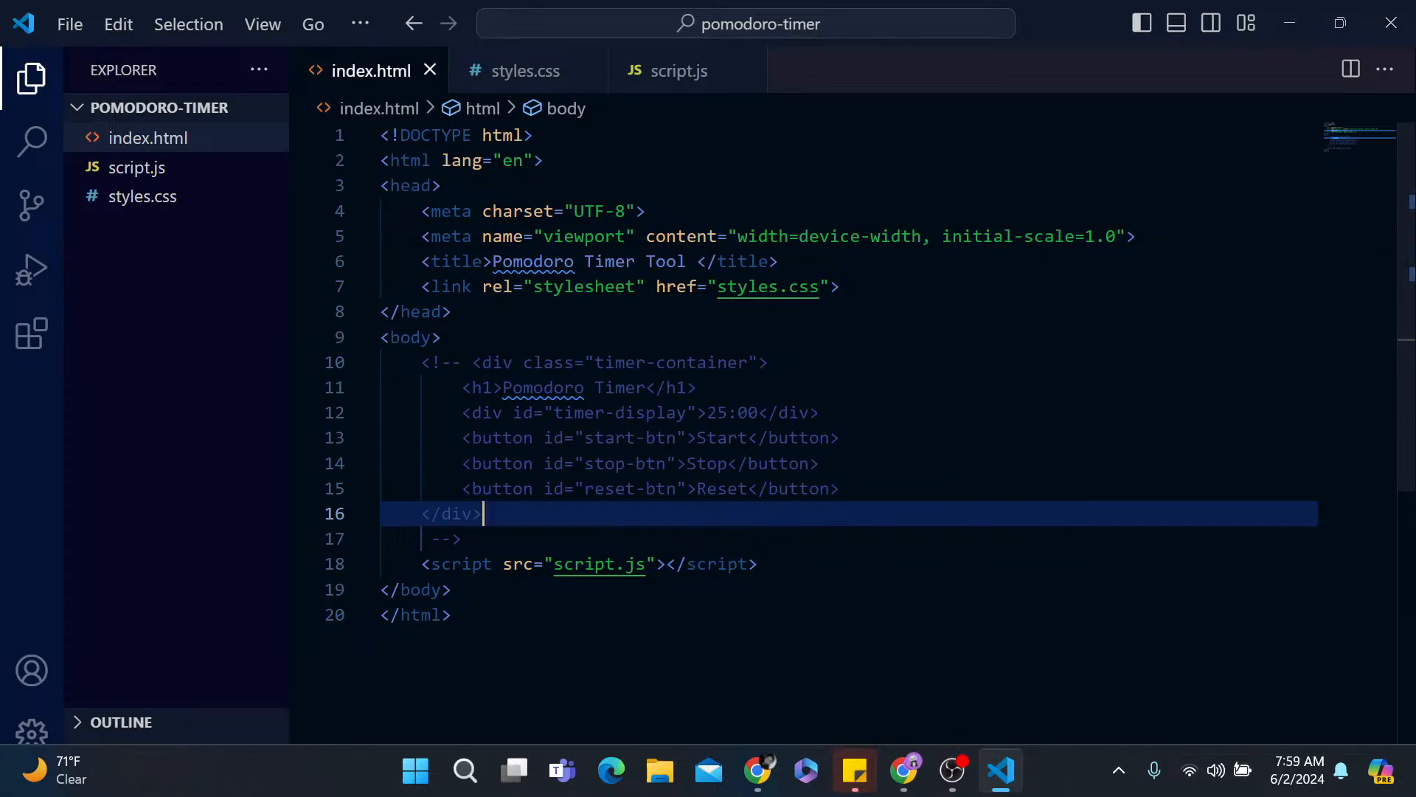
- Remove the trailing space after "Pomodoro Timer Tool" in the title tag and copy the entire index.html code
left_click(698, 261)
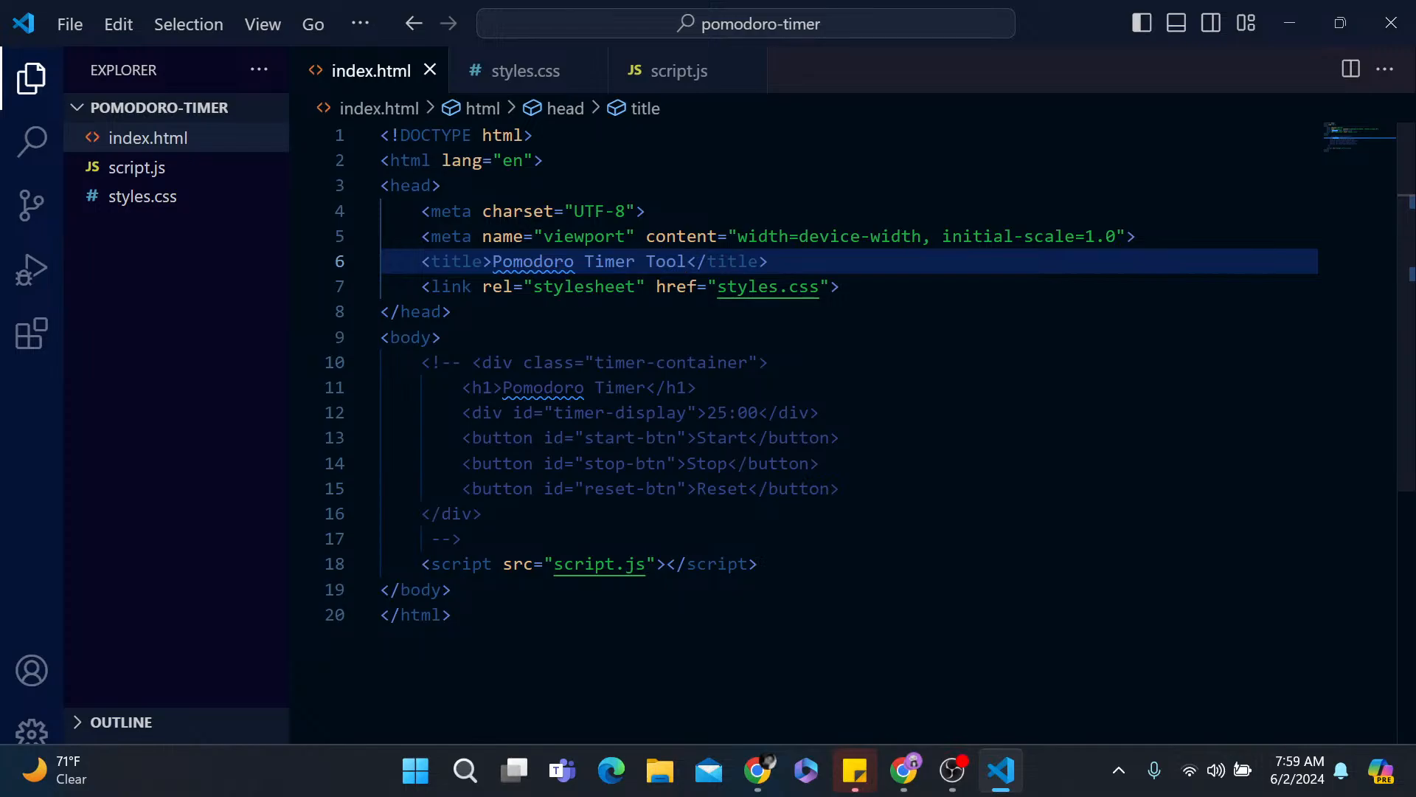
left_click(382, 135)
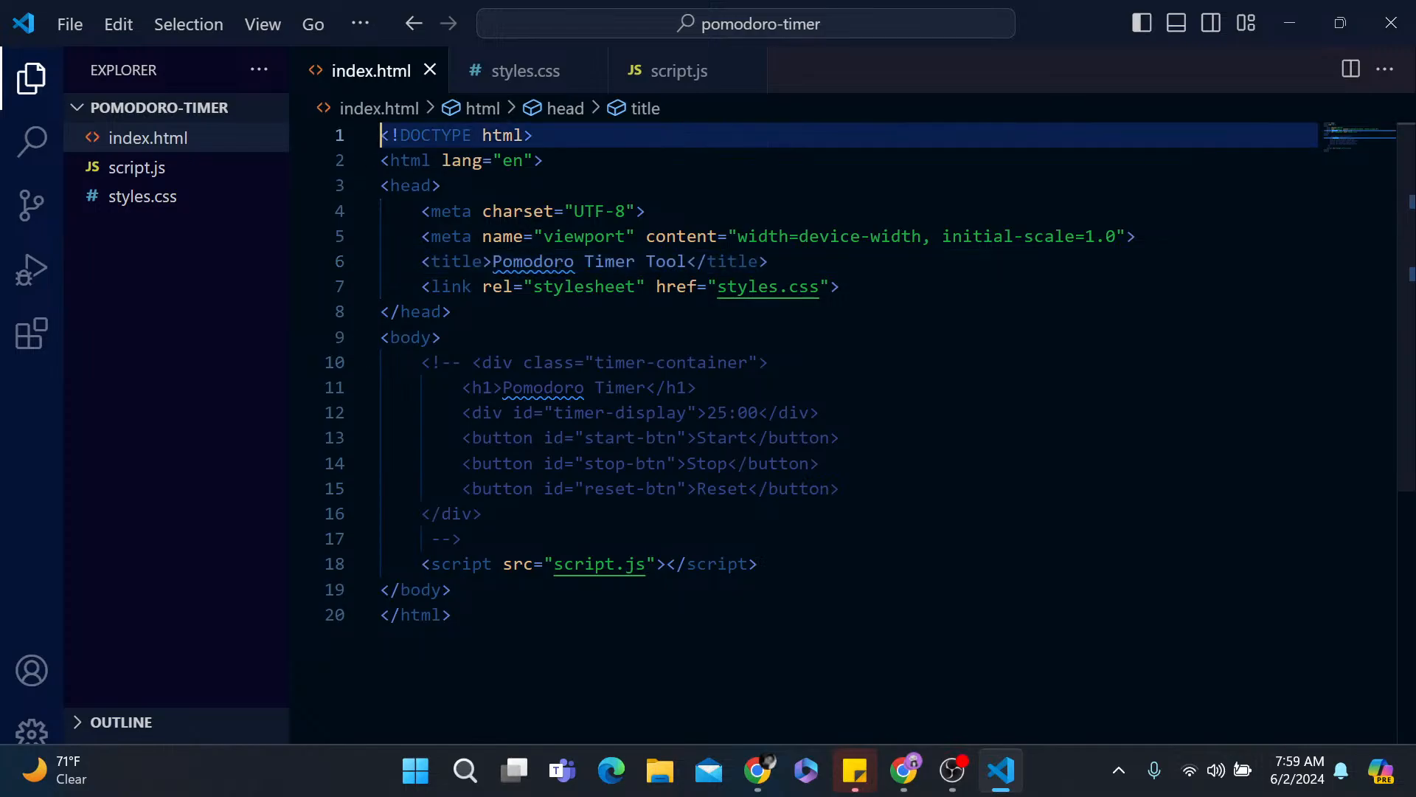
left_click_drag(381, 136, 512, 626)
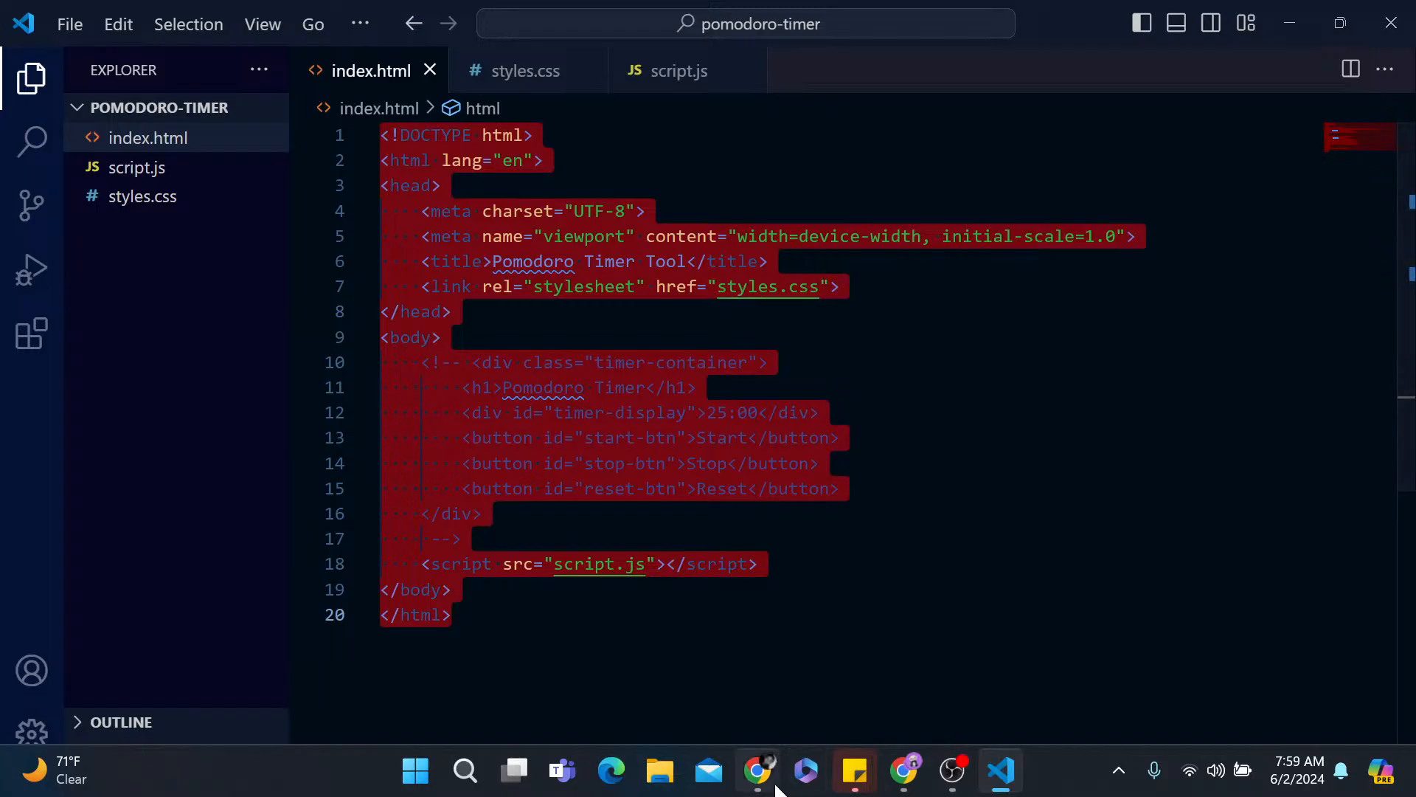
- Switch to the Hashnode draft in Chrome and insert a code block below the Step 2 sentence
left_click(757, 770)
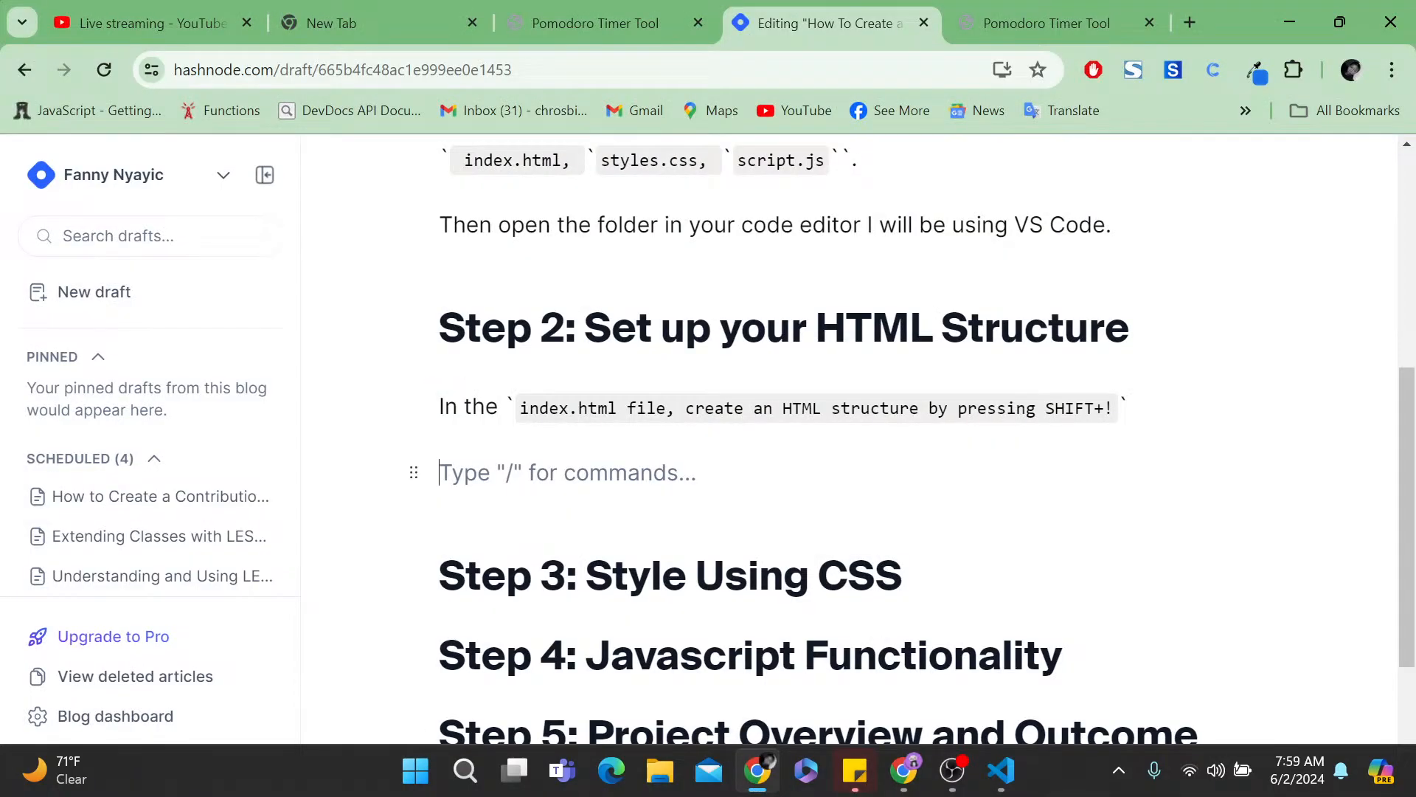
type("/")
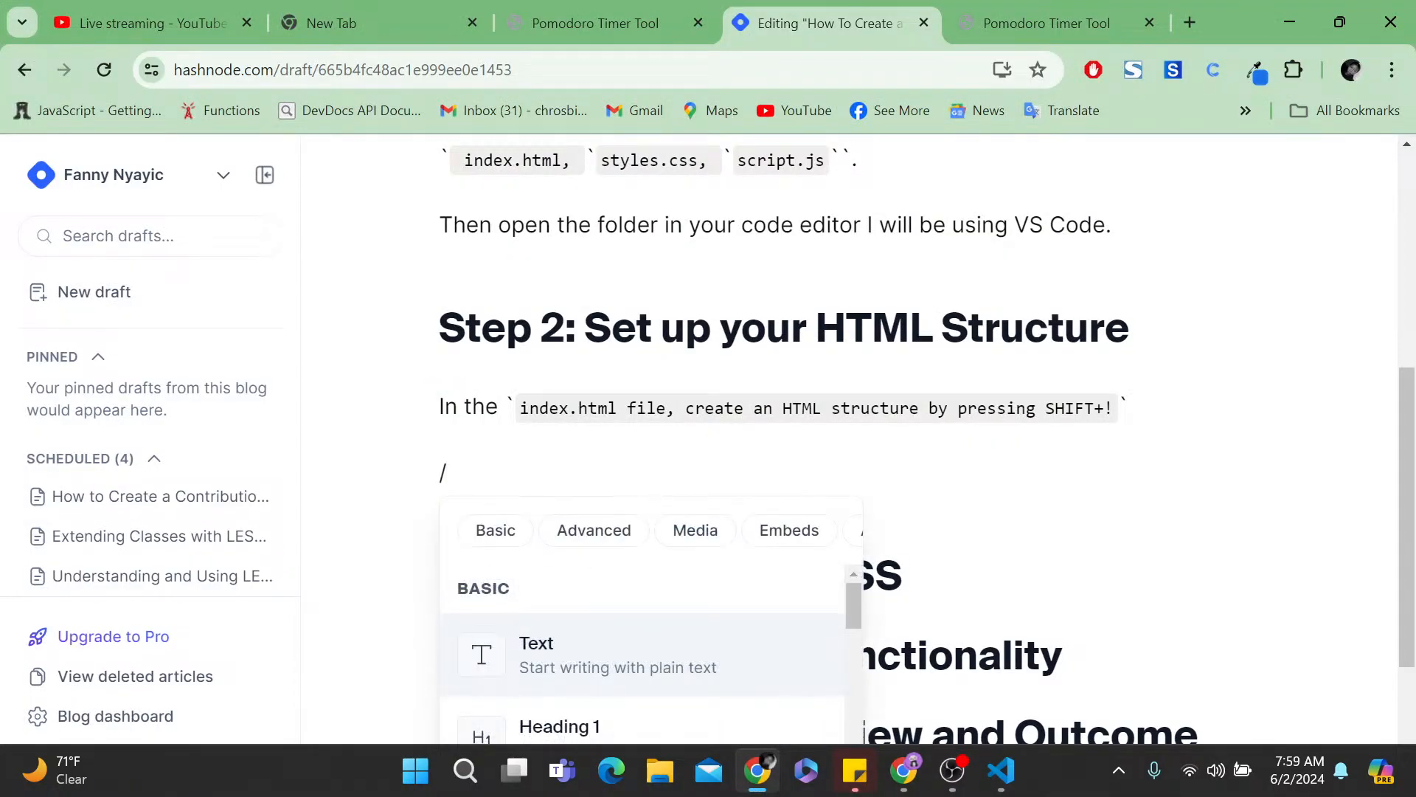
type("co")
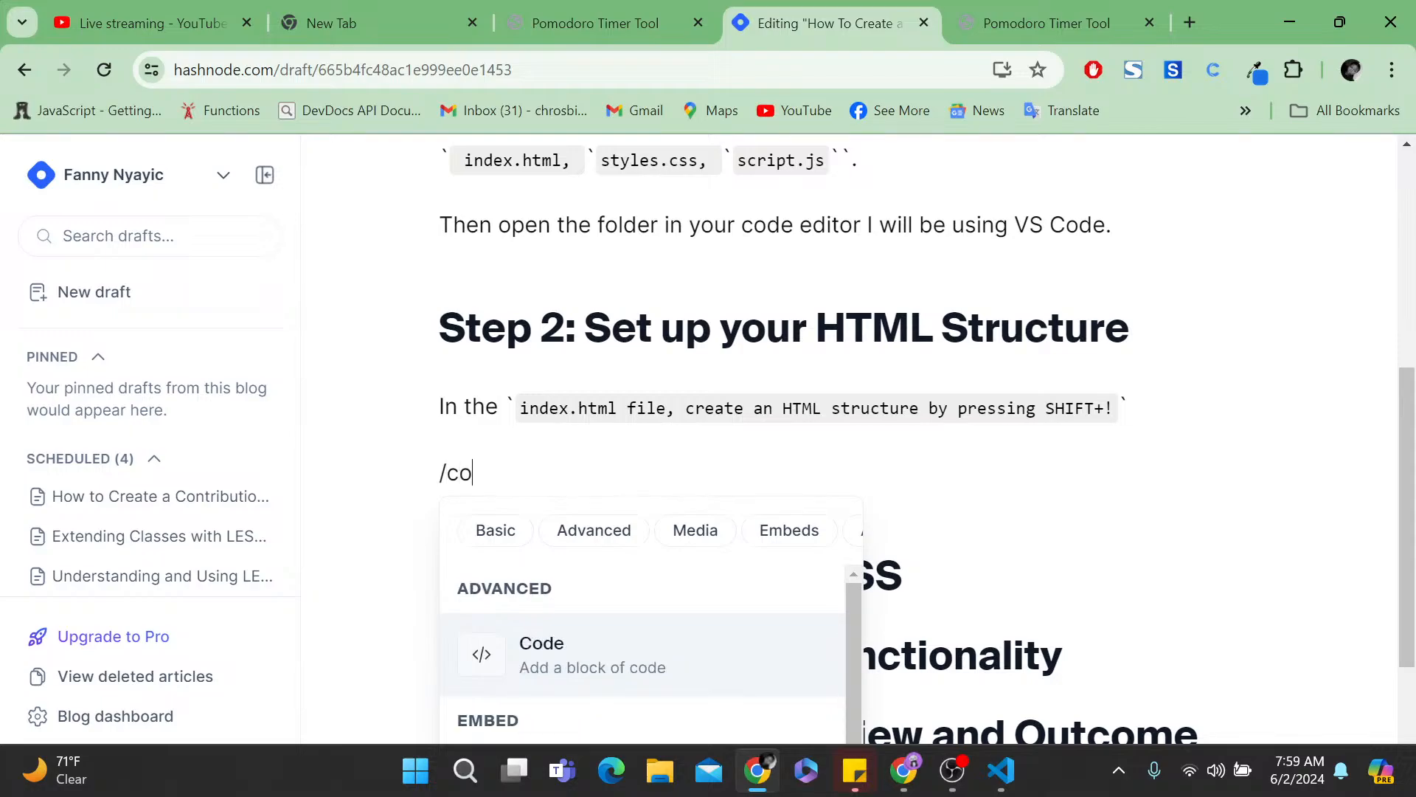
left_click(591, 642)
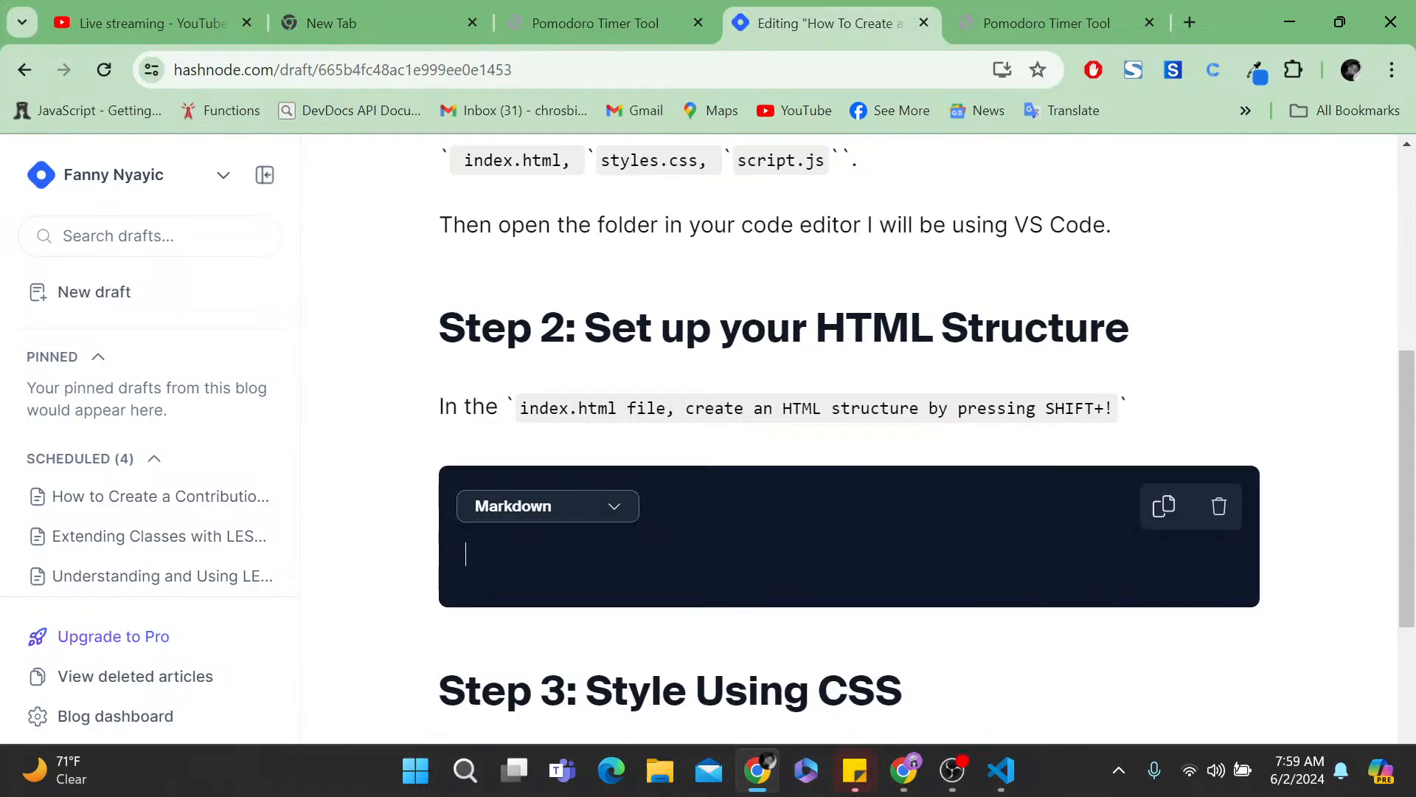
left_click(601, 506)
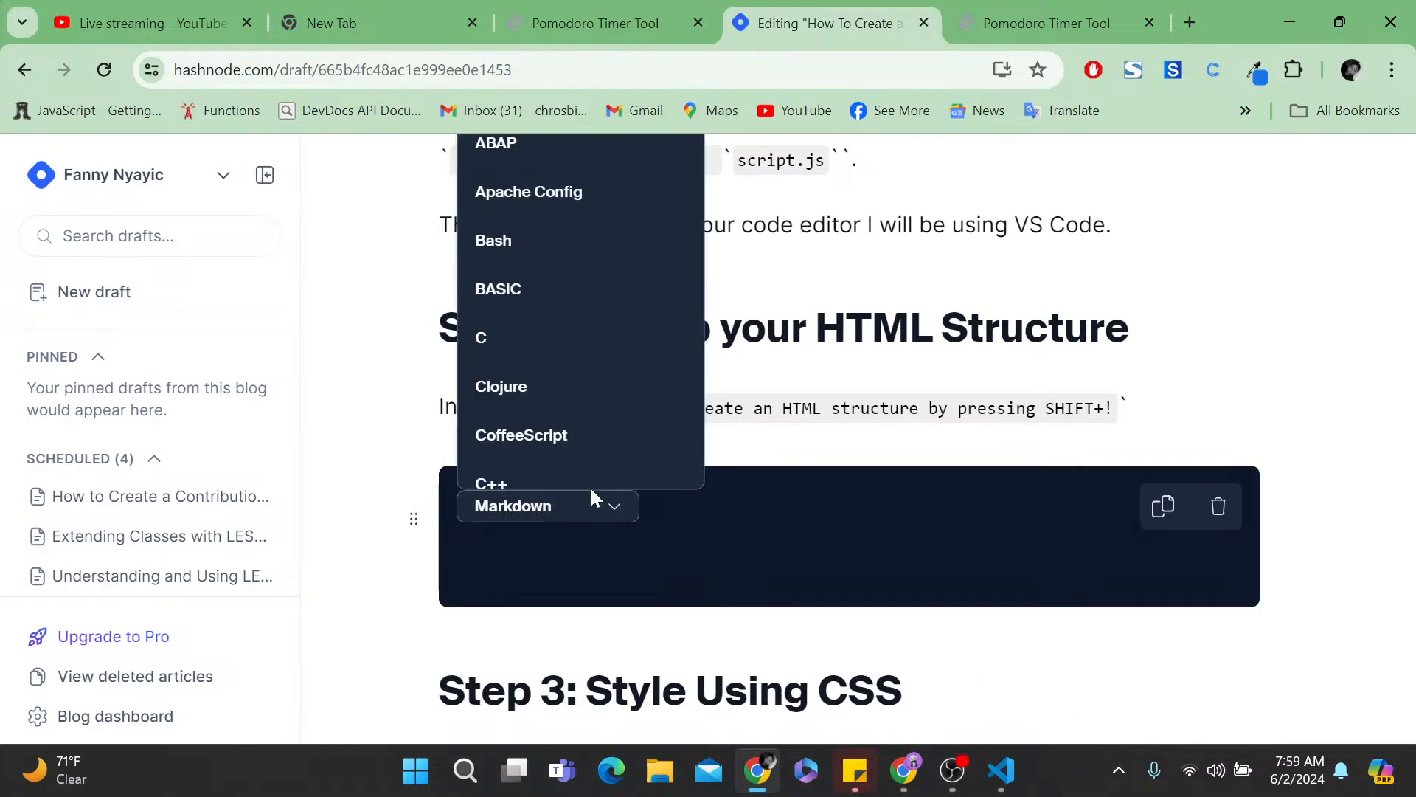
scroll(577, 263, "down", 1)
scroll(576, 262, "up", 1)
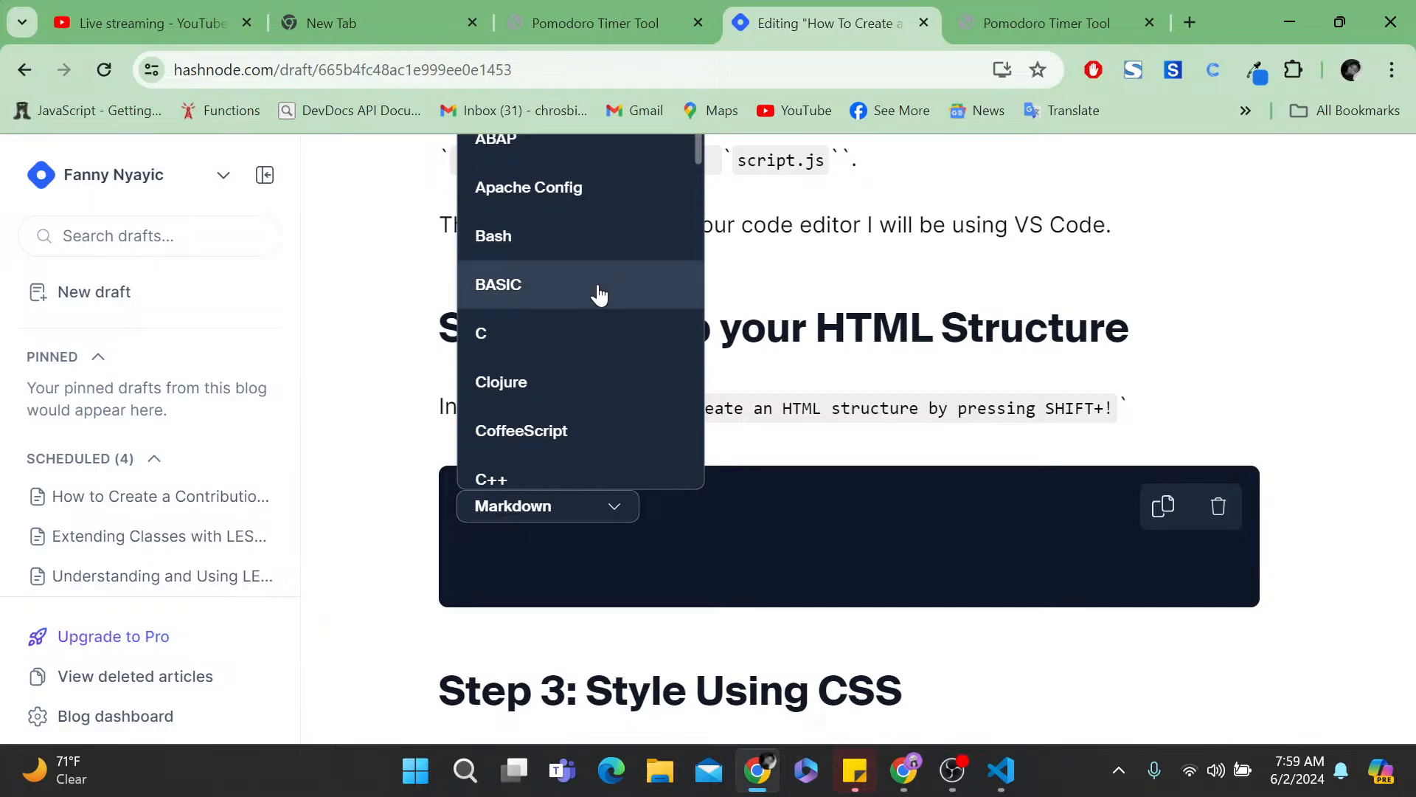
scroll(596, 293, "down", 3)
scroll(599, 296, "down", 8)
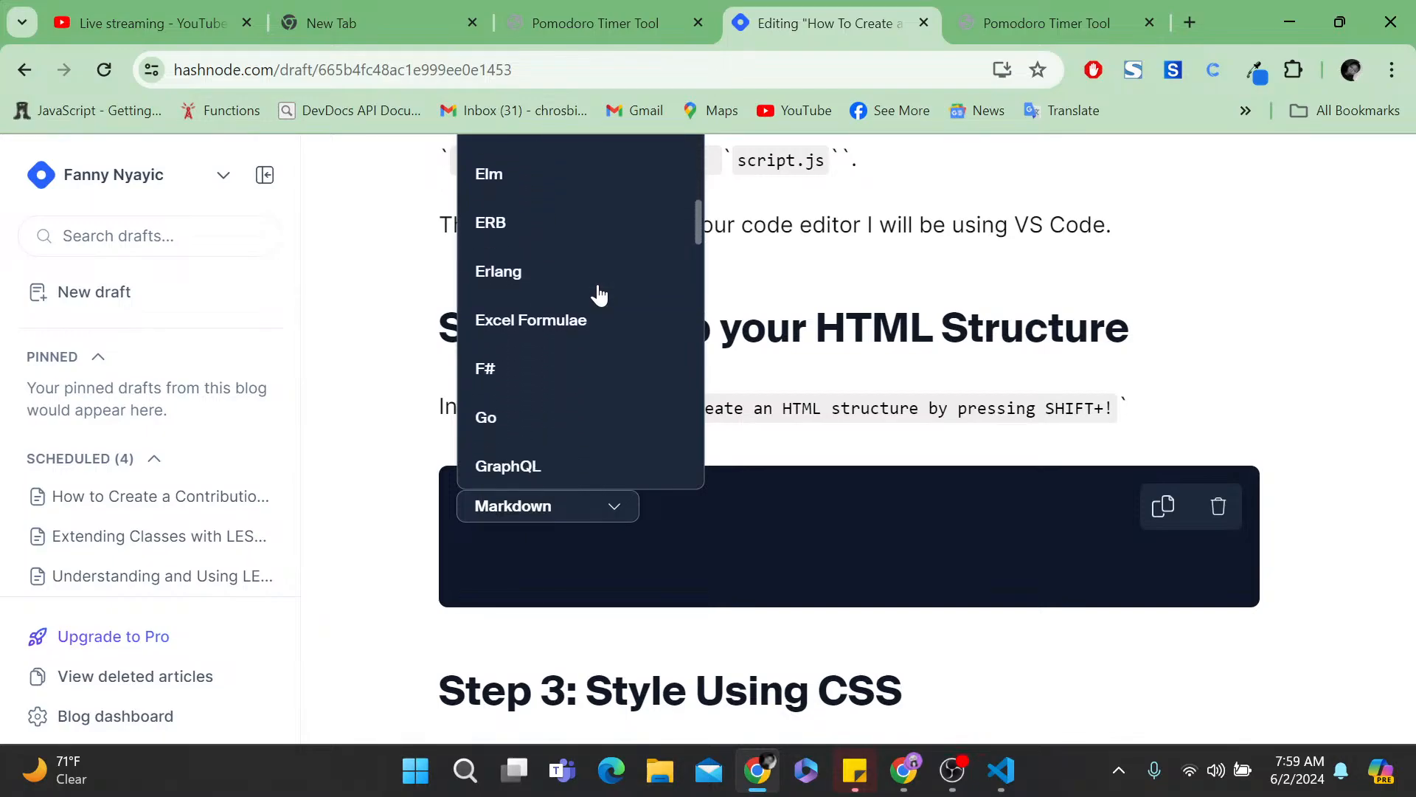
scroll(599, 295, "down", 5)
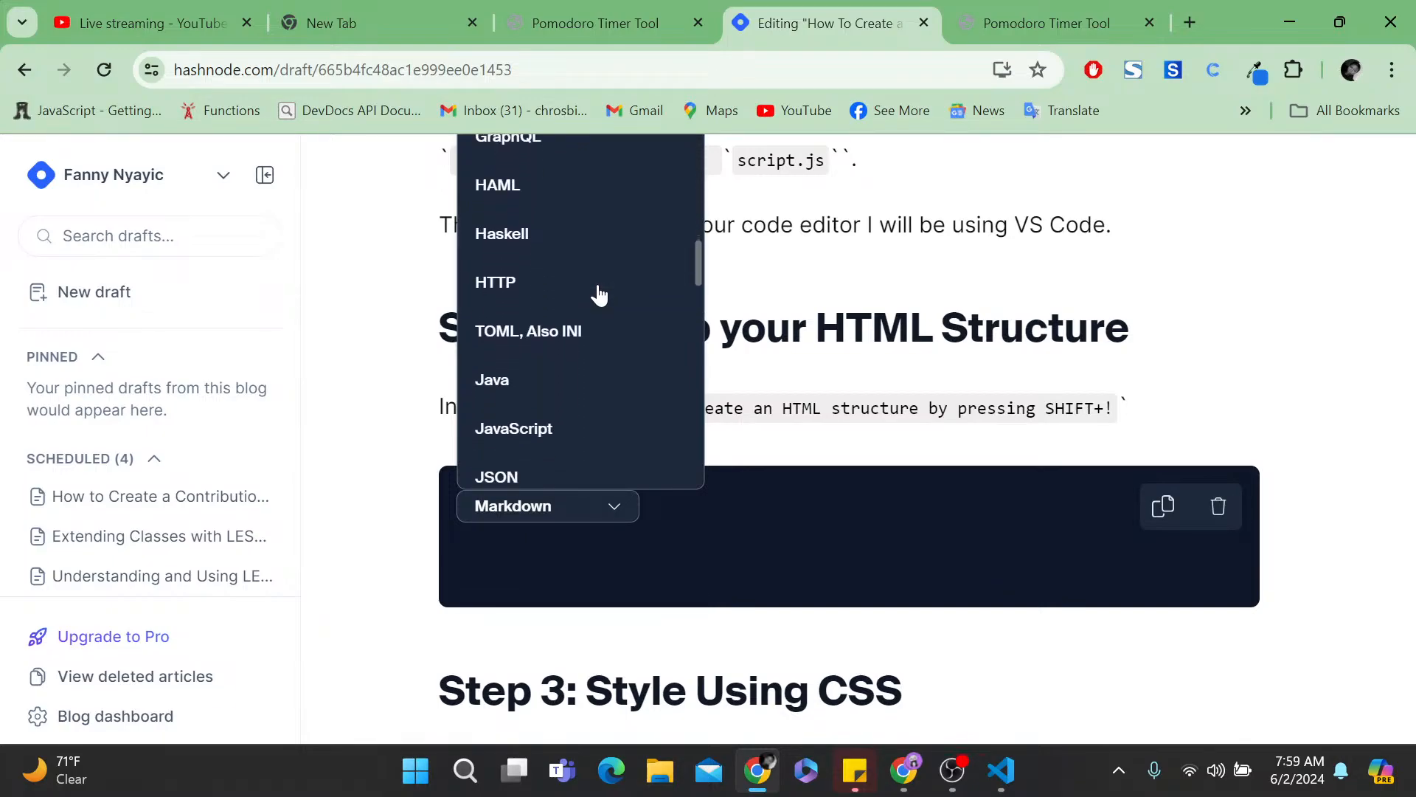
scroll(599, 295, "down", 5)
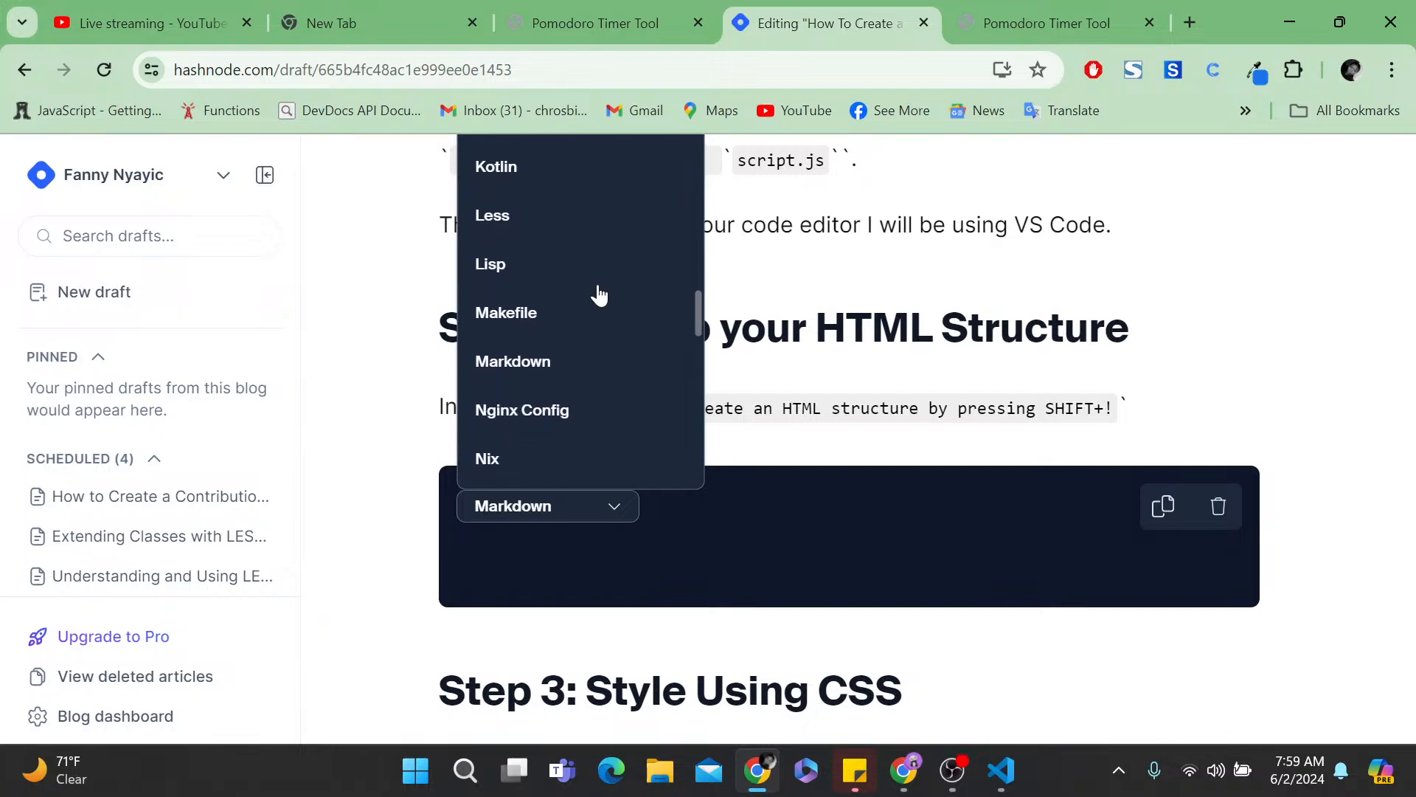
scroll(599, 295, "down", 3)
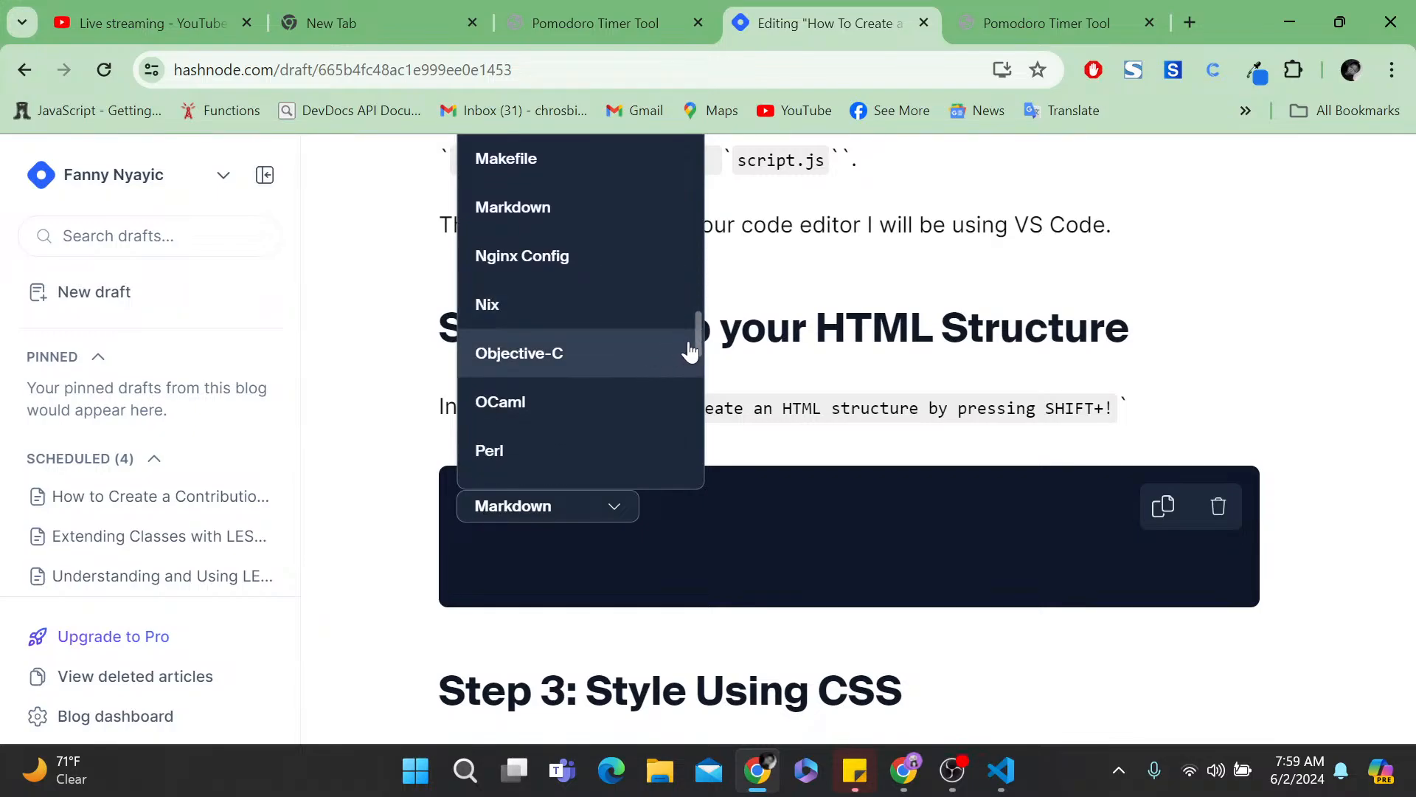
left_click_drag(696, 343, 702, 118)
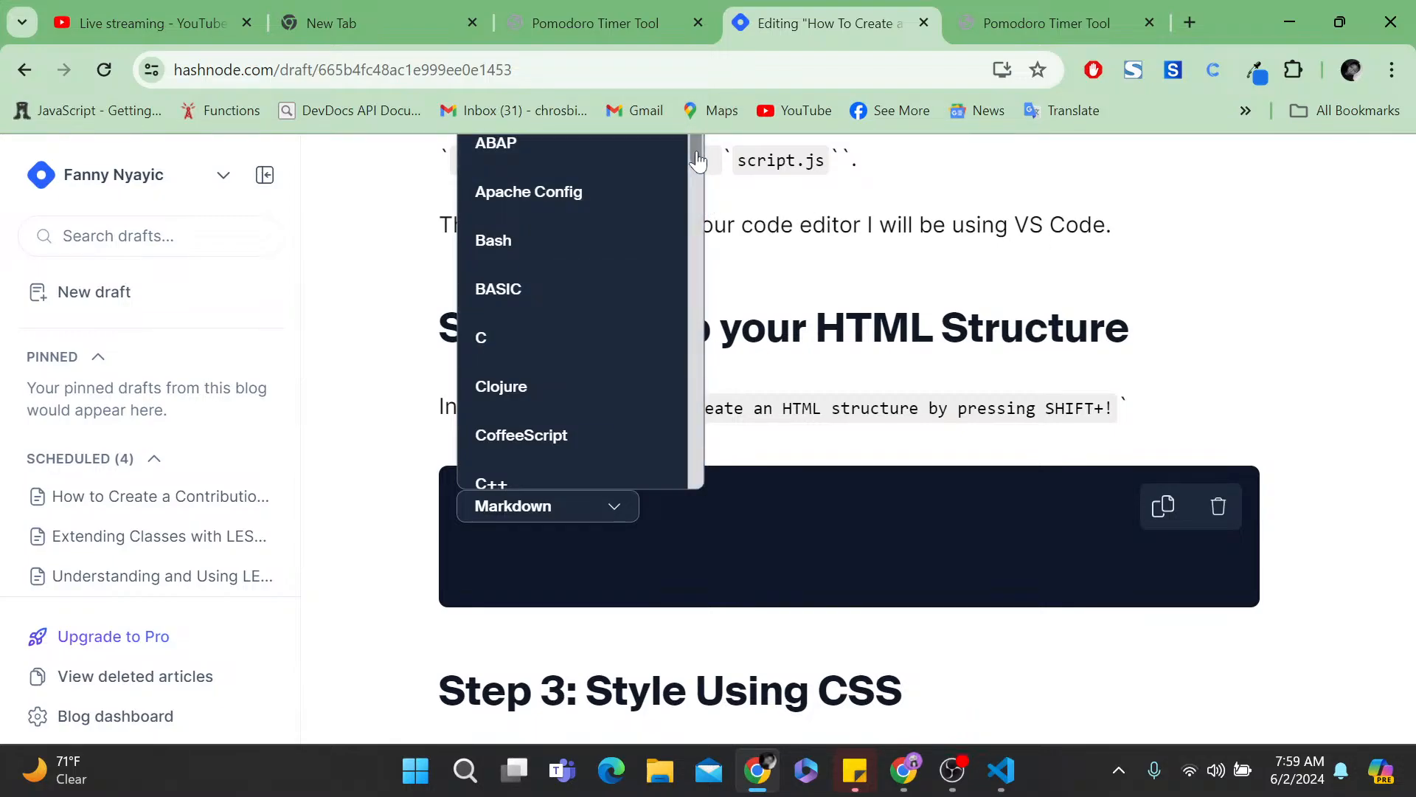
left_click_drag(689, 157, 688, 490)
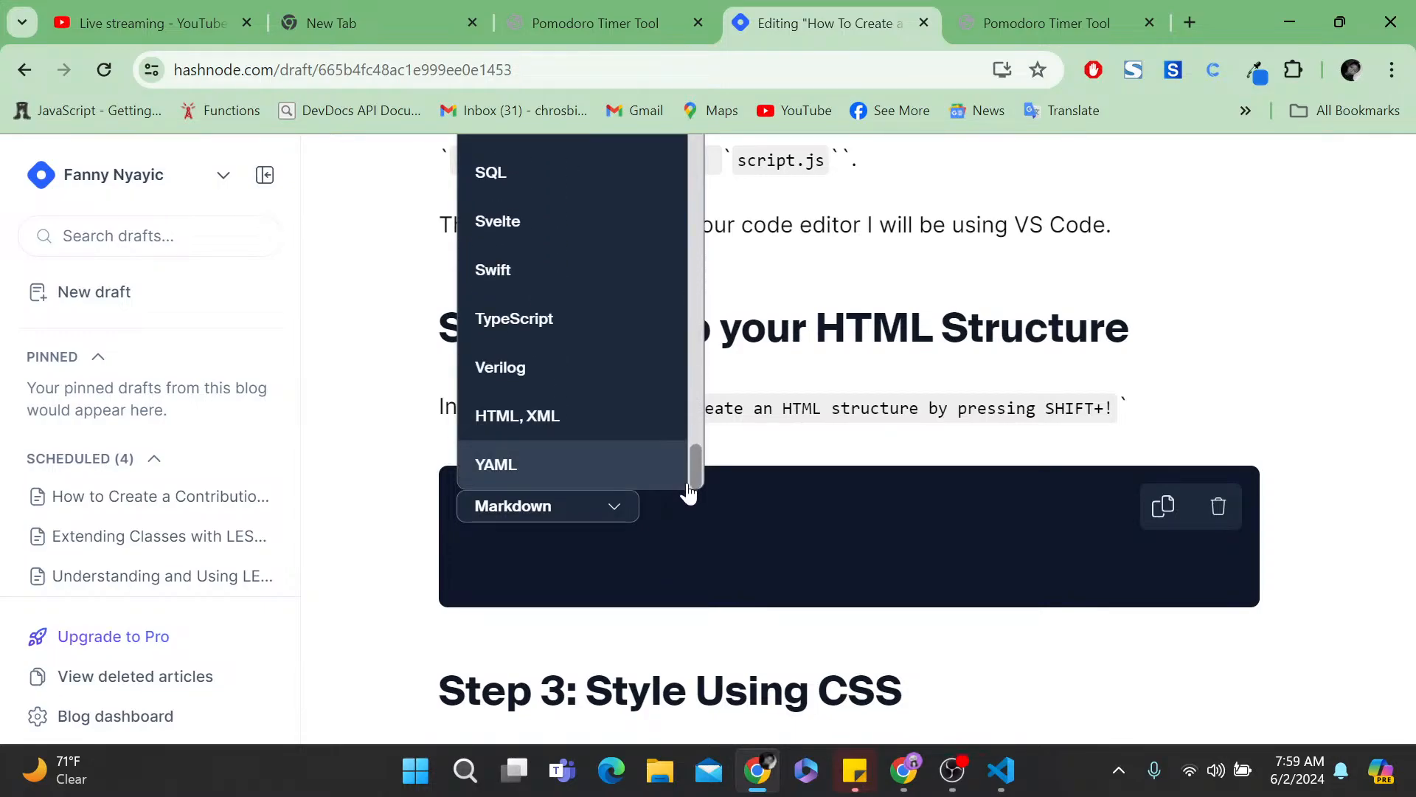
left_click(608, 454)
- Set the language of the Step 2 code block to HTML, XML
left_click(569, 513)
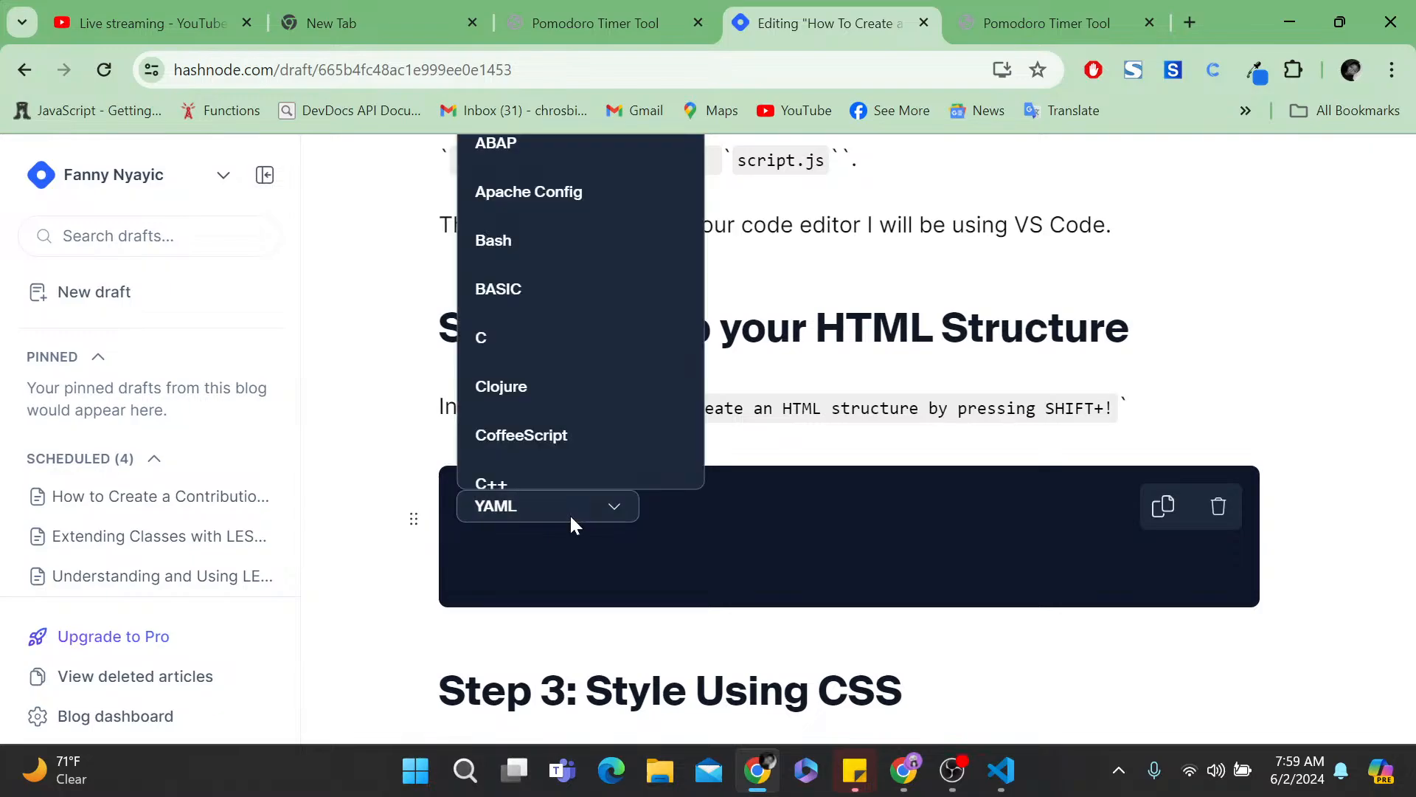
scroll(568, 411, "down", 3)
scroll(599, 411, "down", 8)
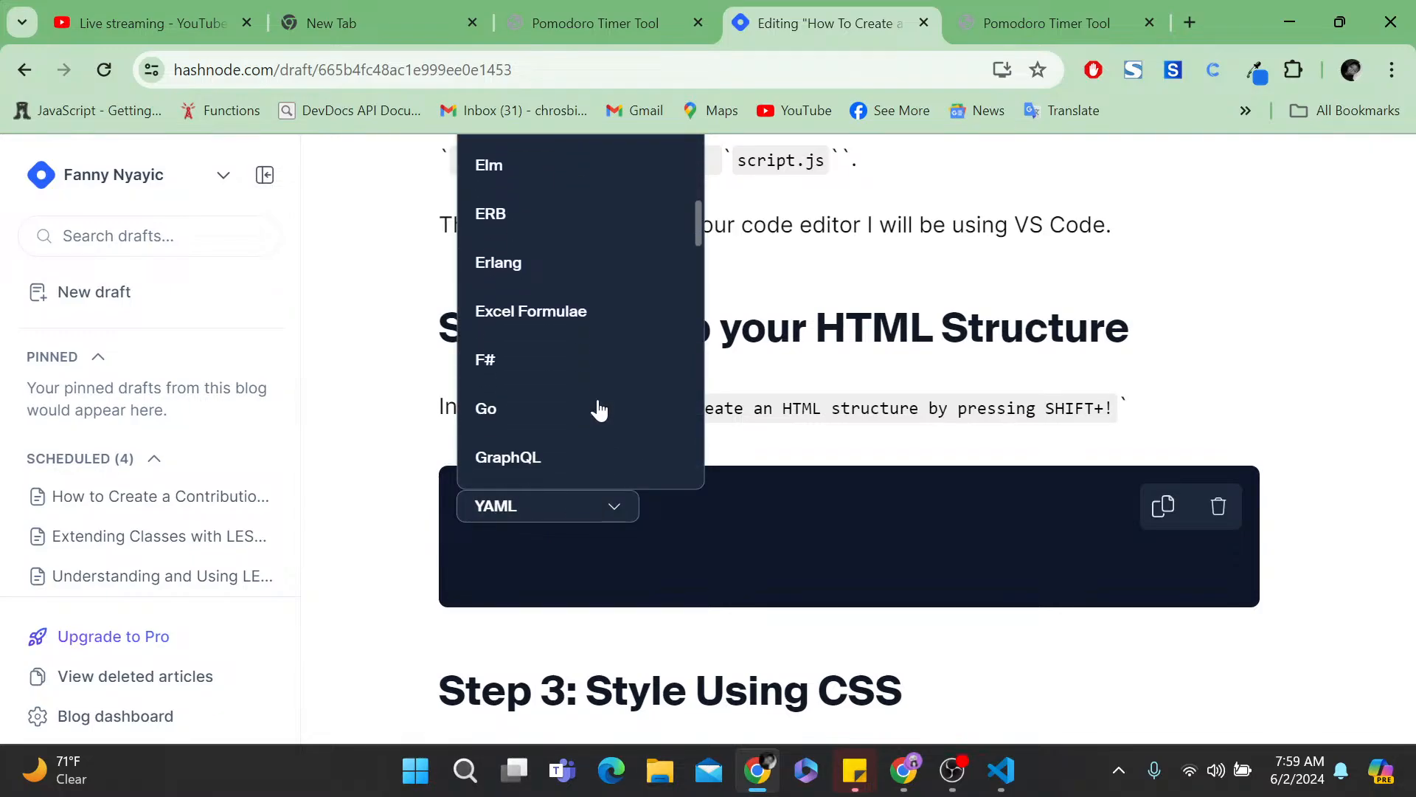
scroll(599, 411, "down", 8)
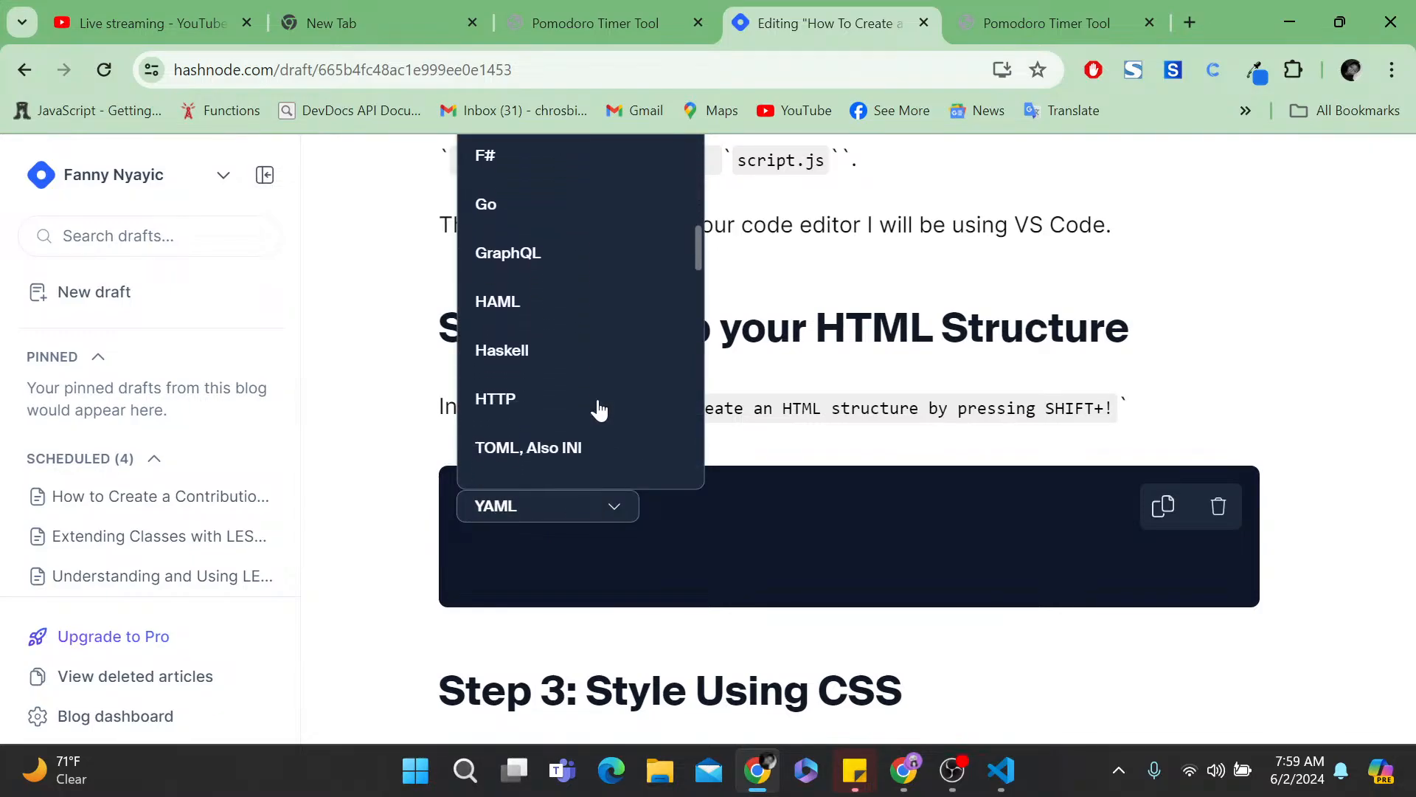
scroll(599, 411, "down", 8)
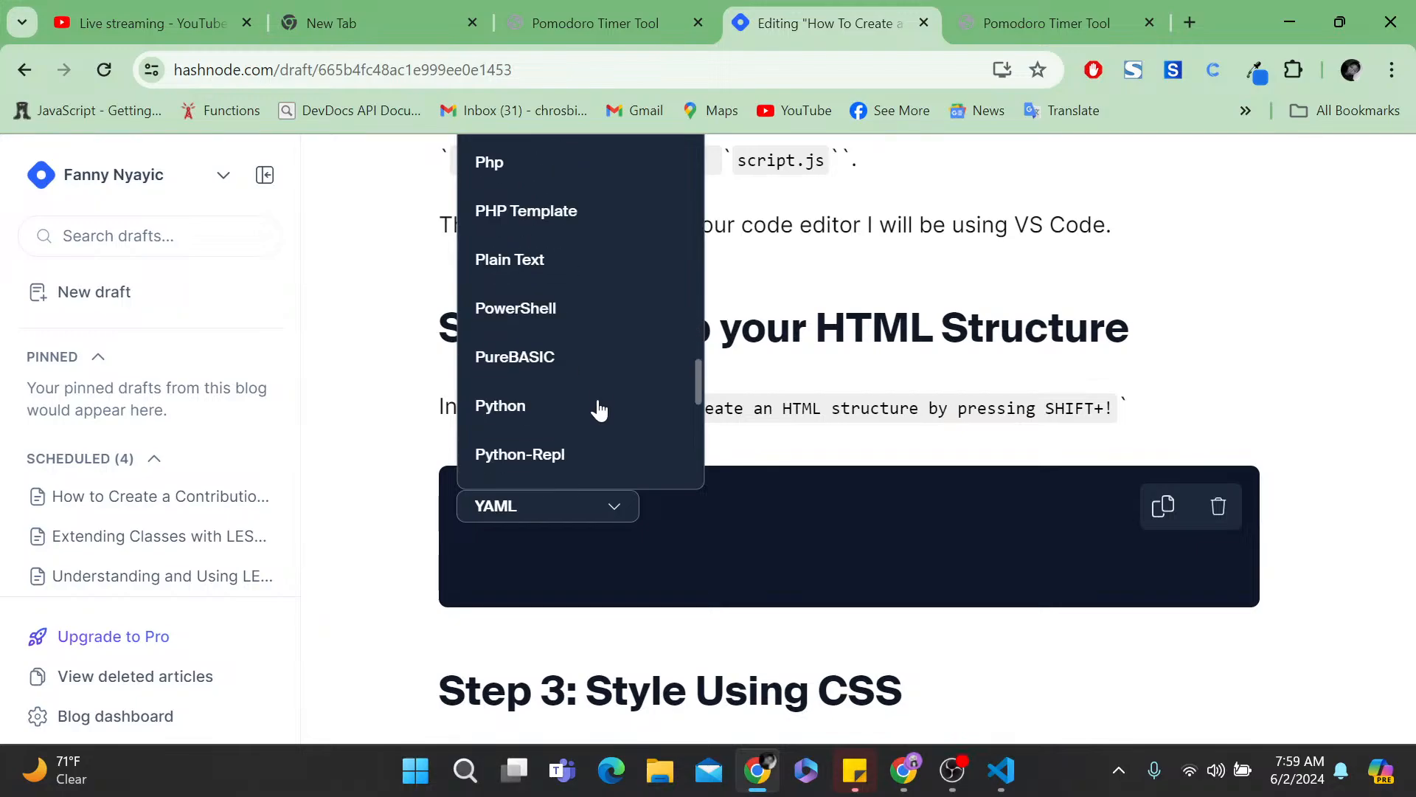
scroll(599, 411, "down", 3)
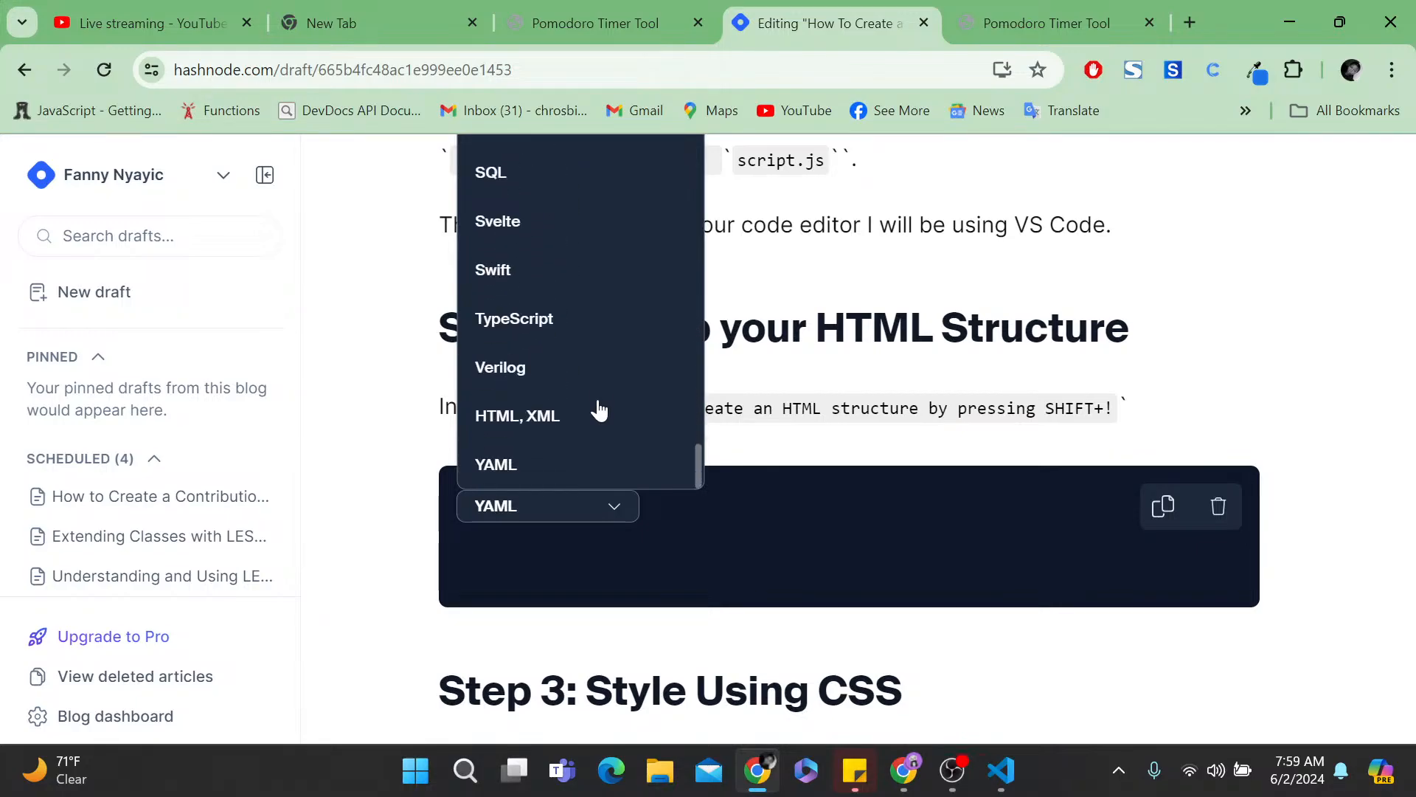
left_click(553, 414)
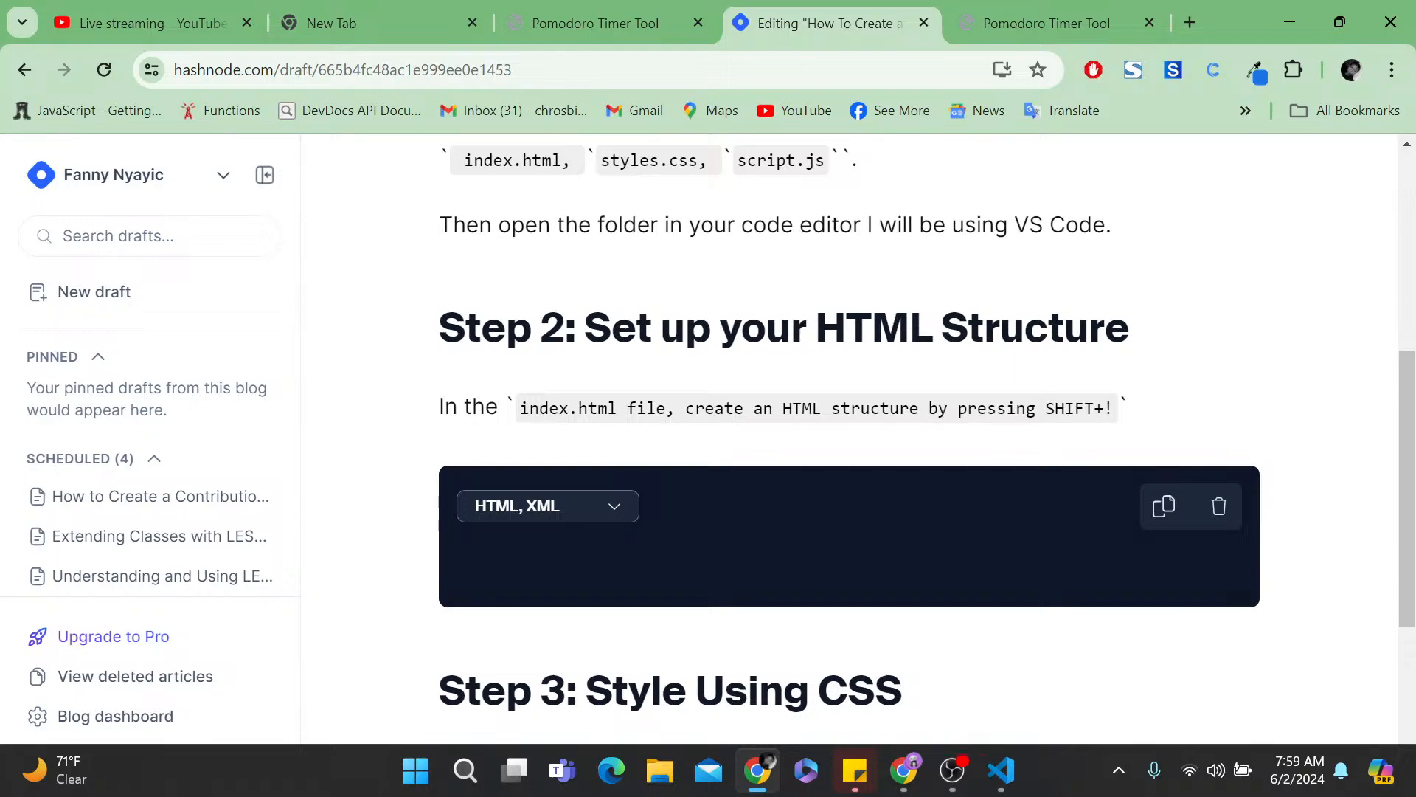
- Paste the copied HTML into the code block and delete its commented-out timer-container section
key("ctrl+v")
scroll(849, 443, "down", 5)
left_click_drag(553, 673, 510, 425)
key("BackSpace")
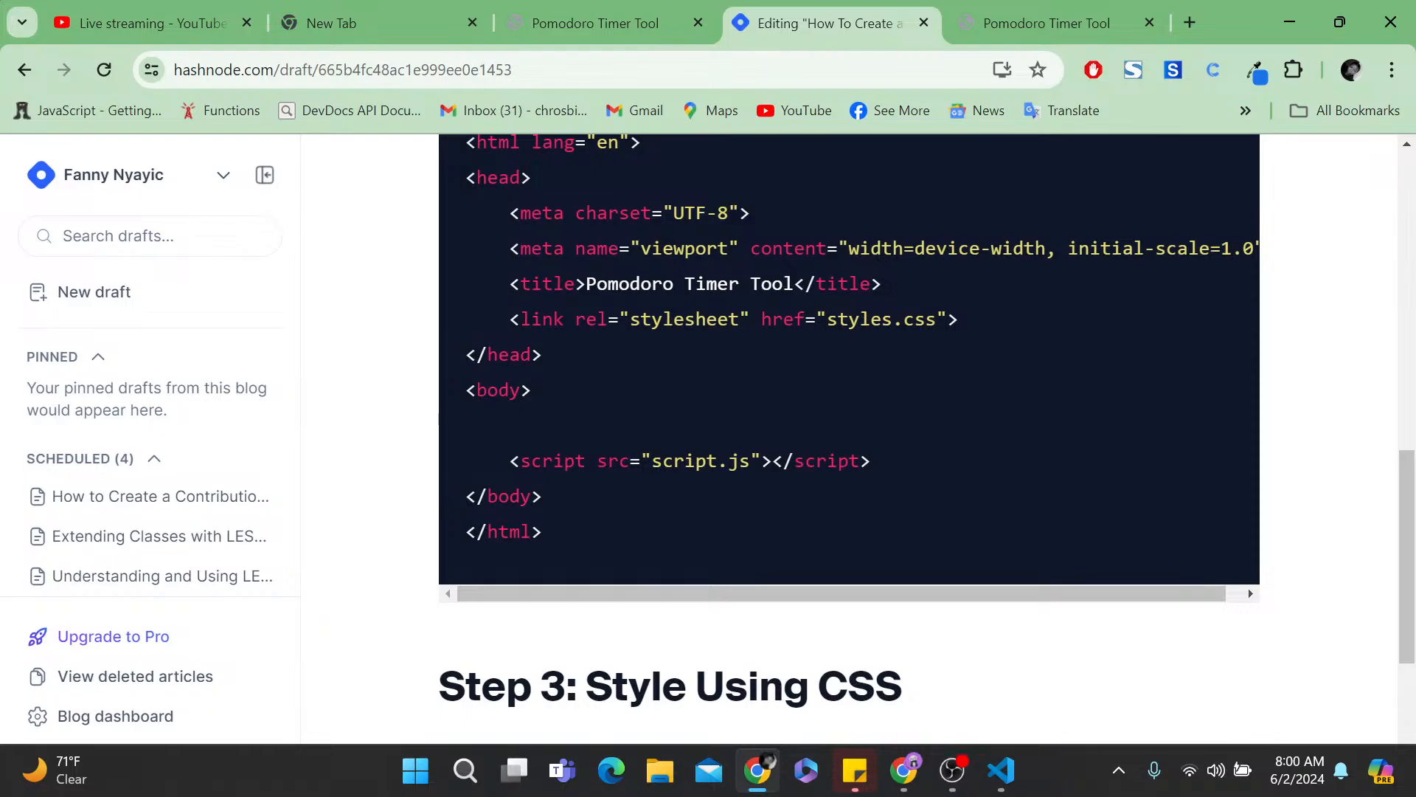
- Add the line "// Link your css" between the title tag and the stylesheet link in the code block
scroll(849, 443, "up", 2)
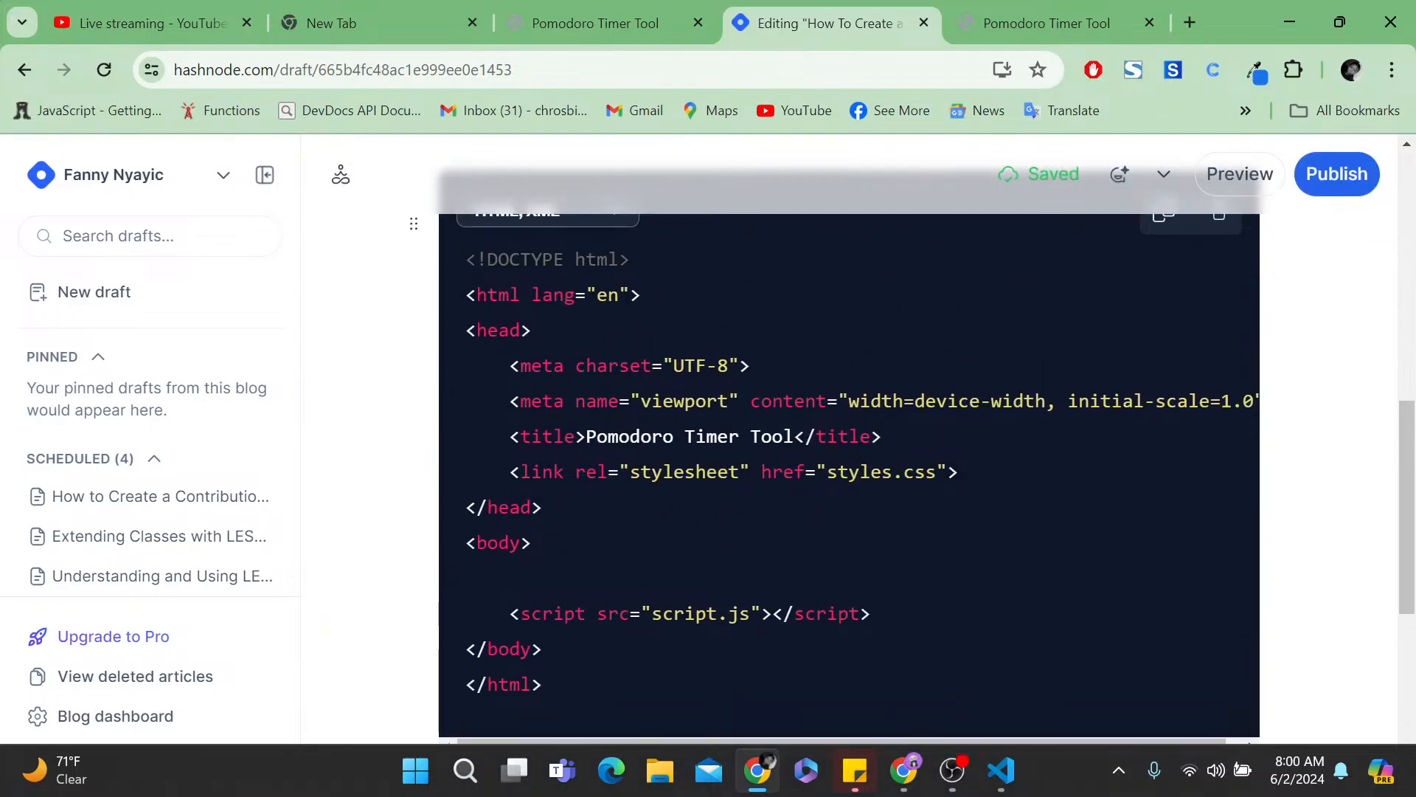
left_click_drag(509, 436, 883, 437)
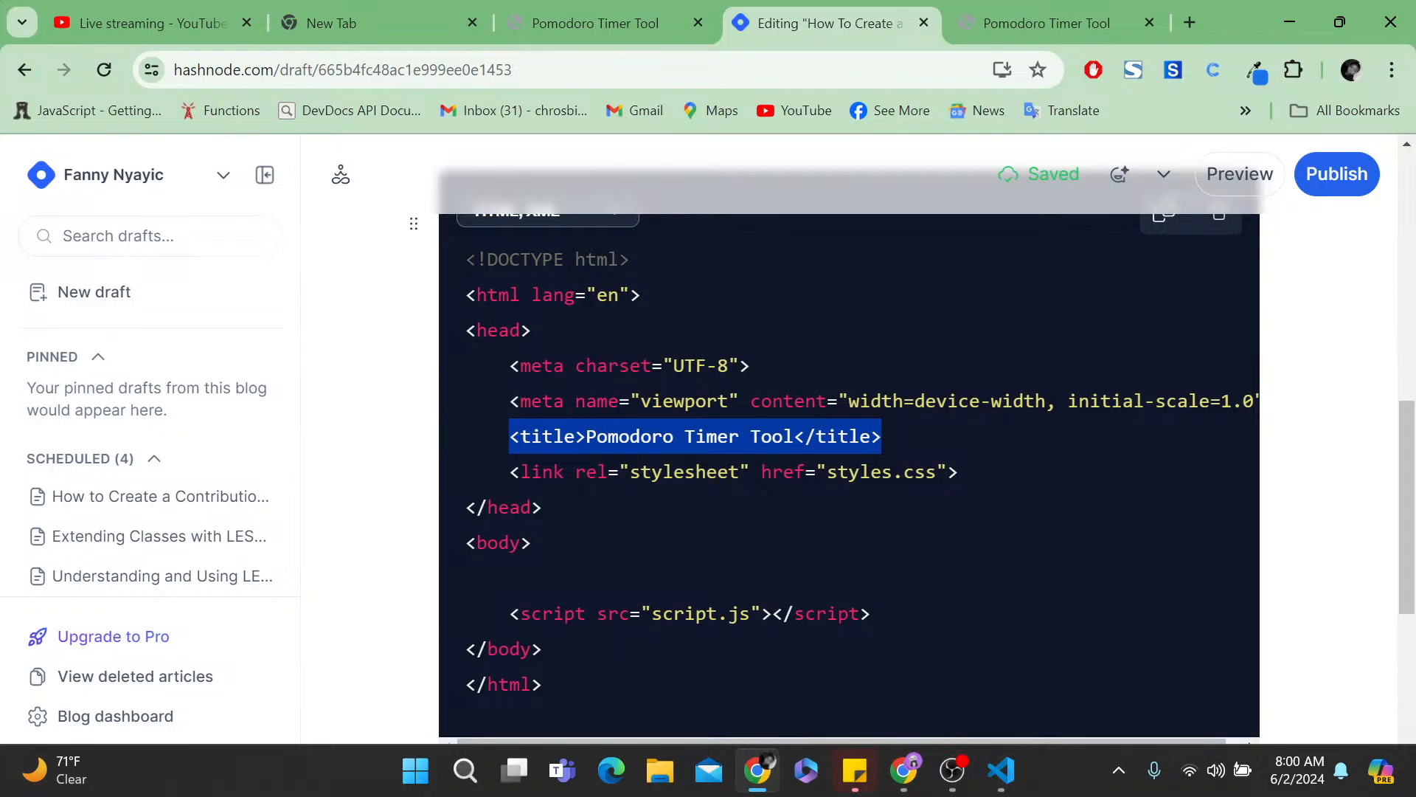
left_click(542, 508)
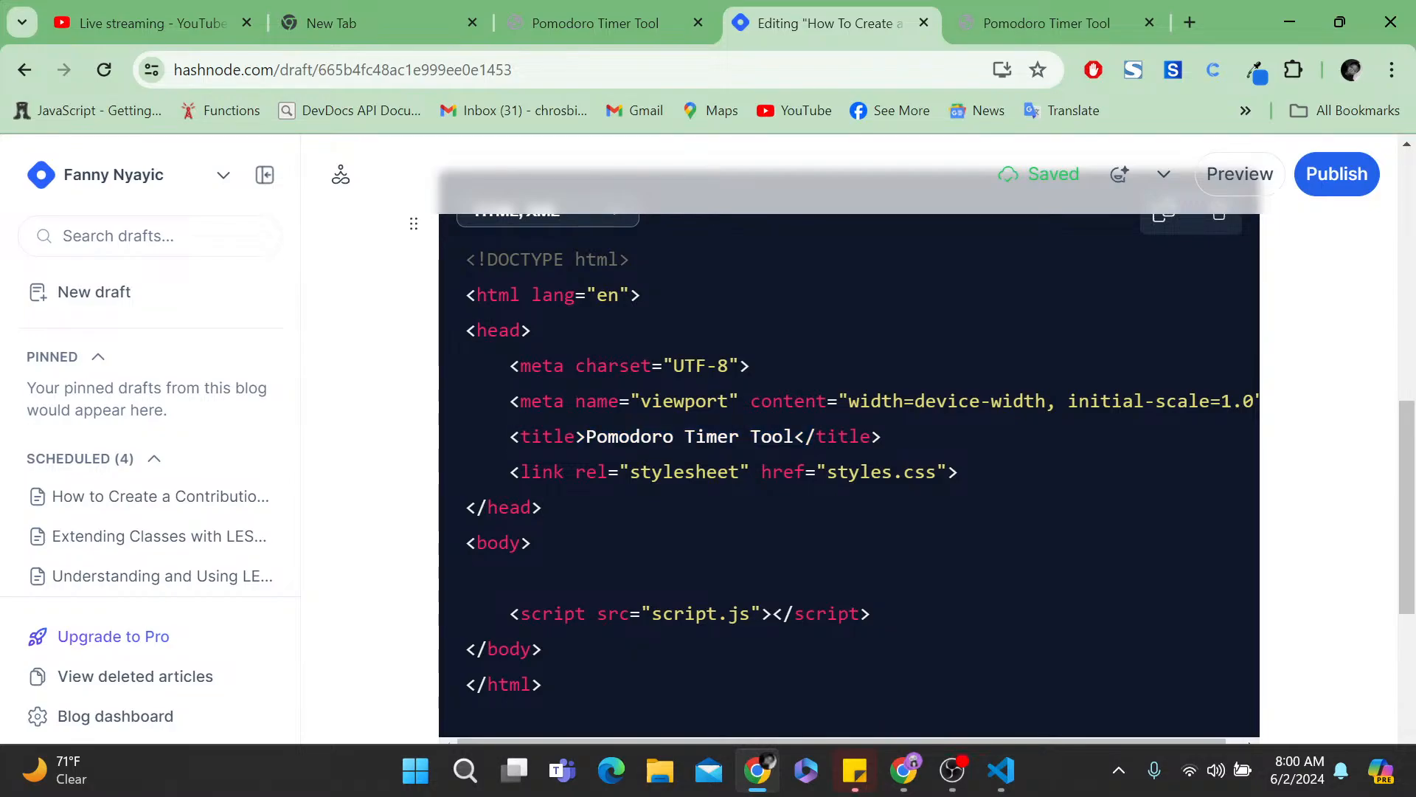
left_click_drag(510, 472, 959, 501)
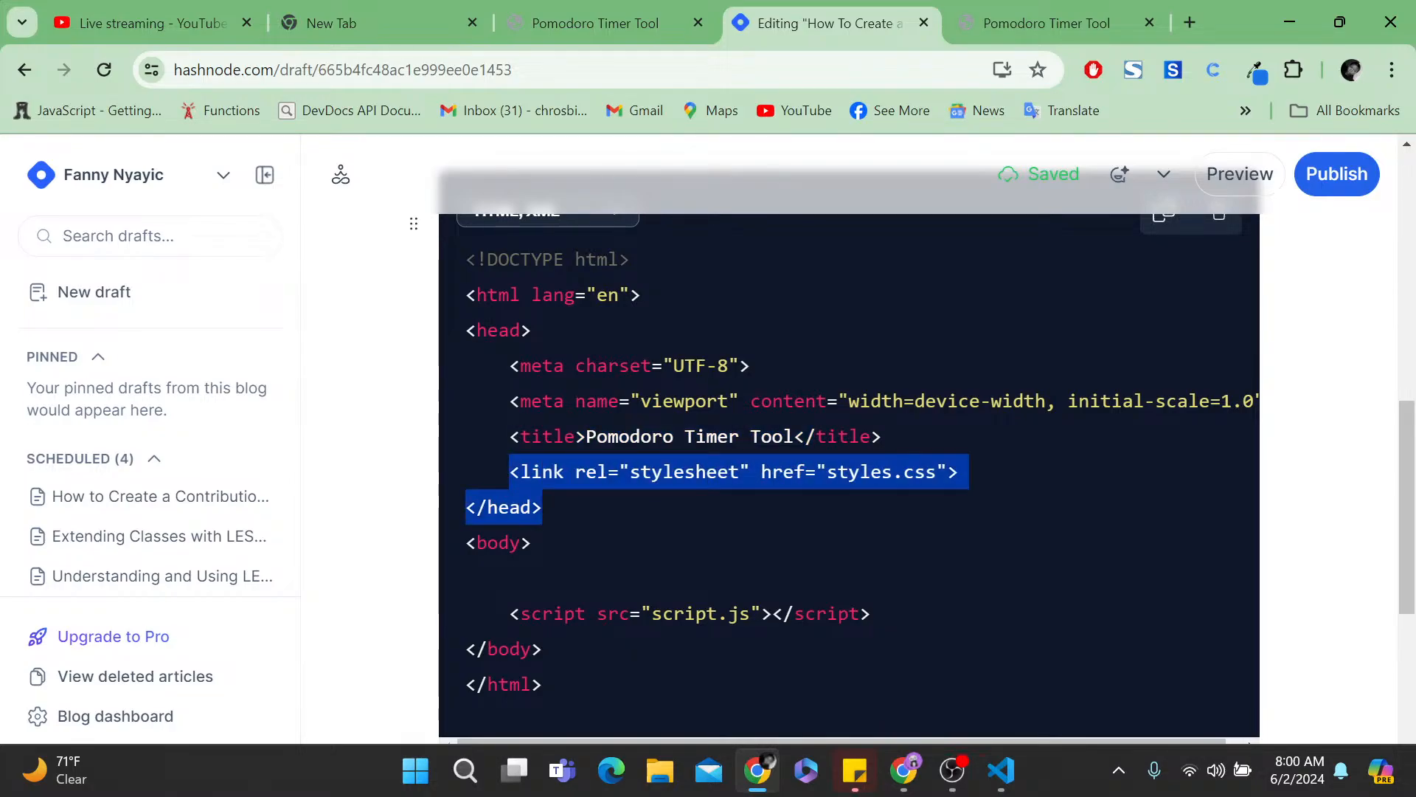
left_click(883, 437)
key("Return")
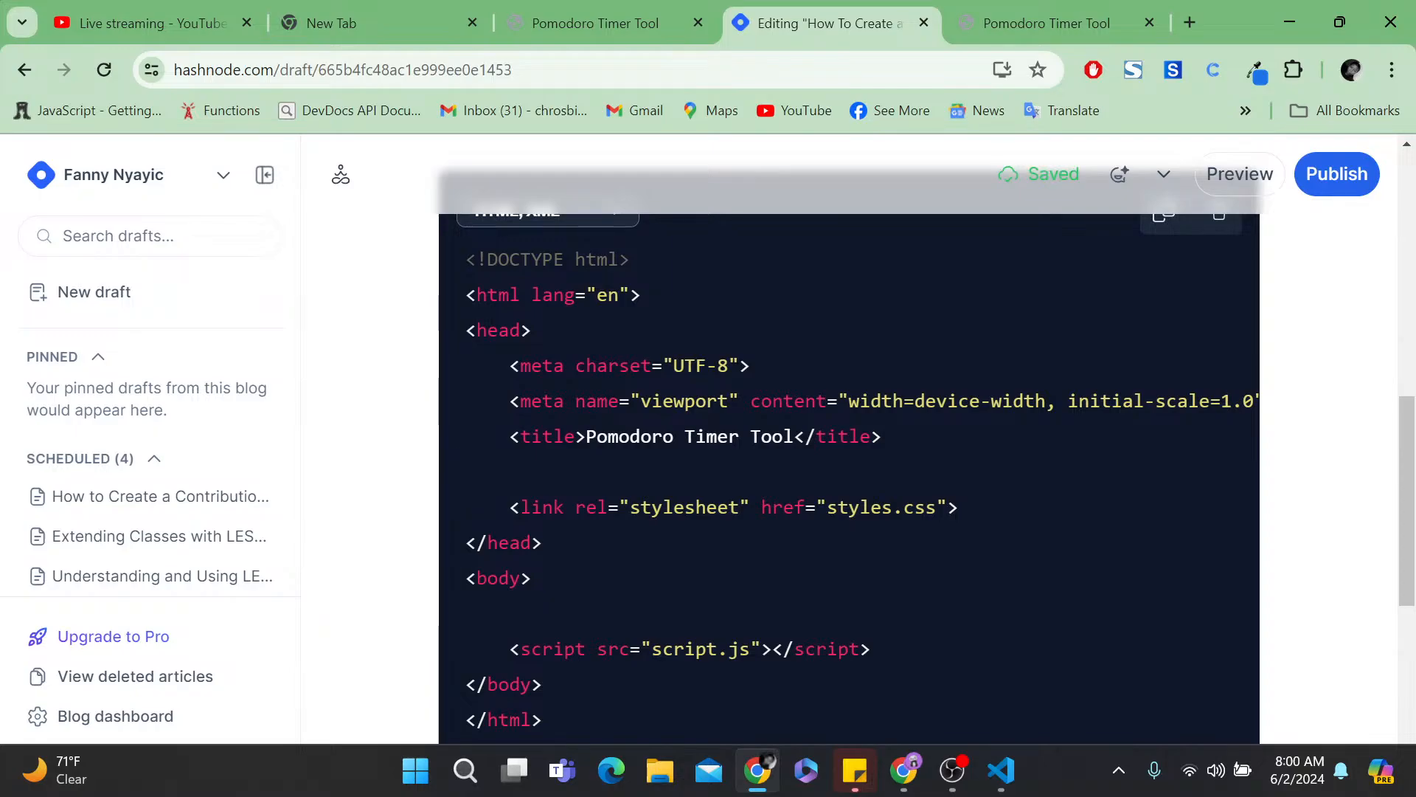
type("//")
key("BackSpace")
key("BackSpace")
key("BackSpace")
type("//")
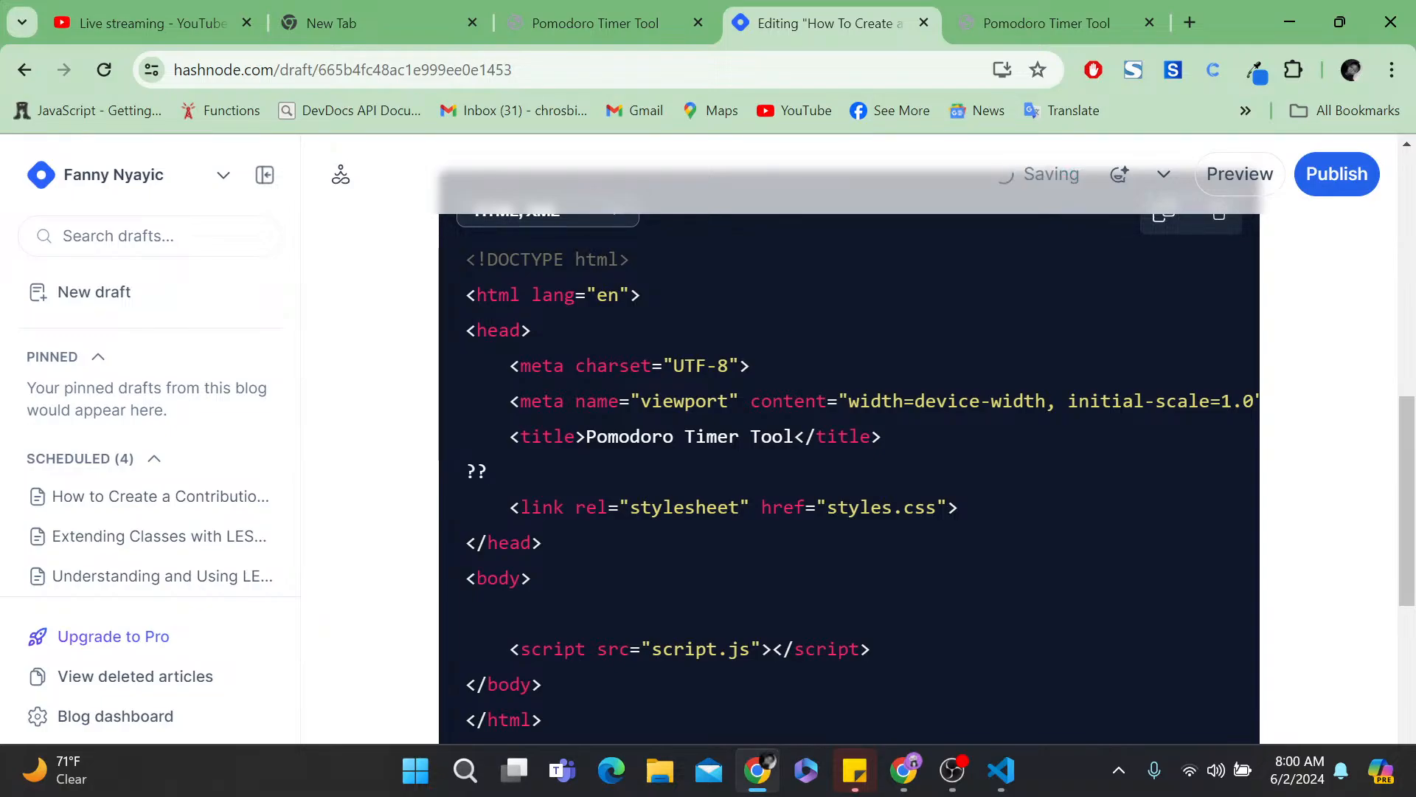
key("BackSpace")
key("BackSpace")
type("//")
key("BackSpace")
key("BackSpace")
type("?")
key("BackSpace")
type("// Li")
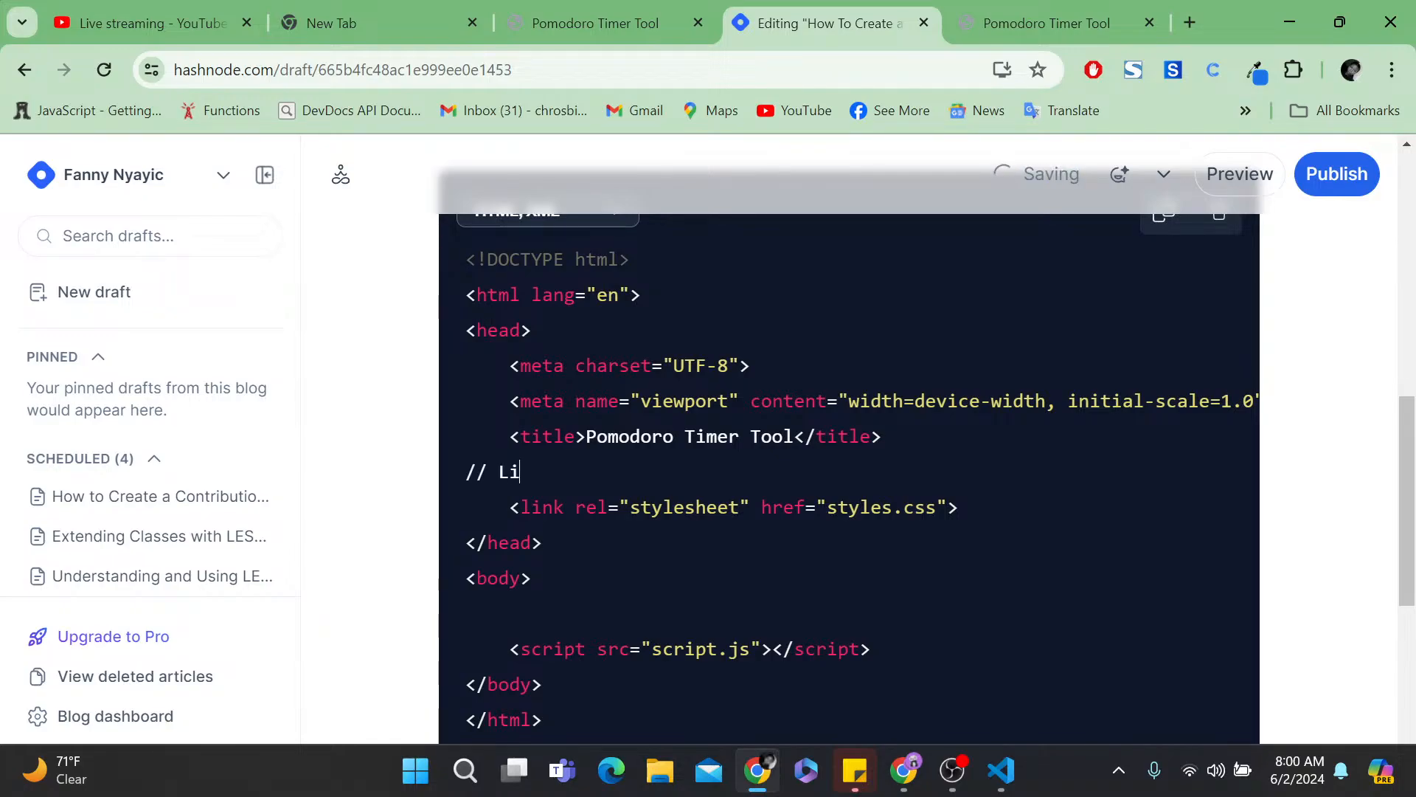
type("nk your css")
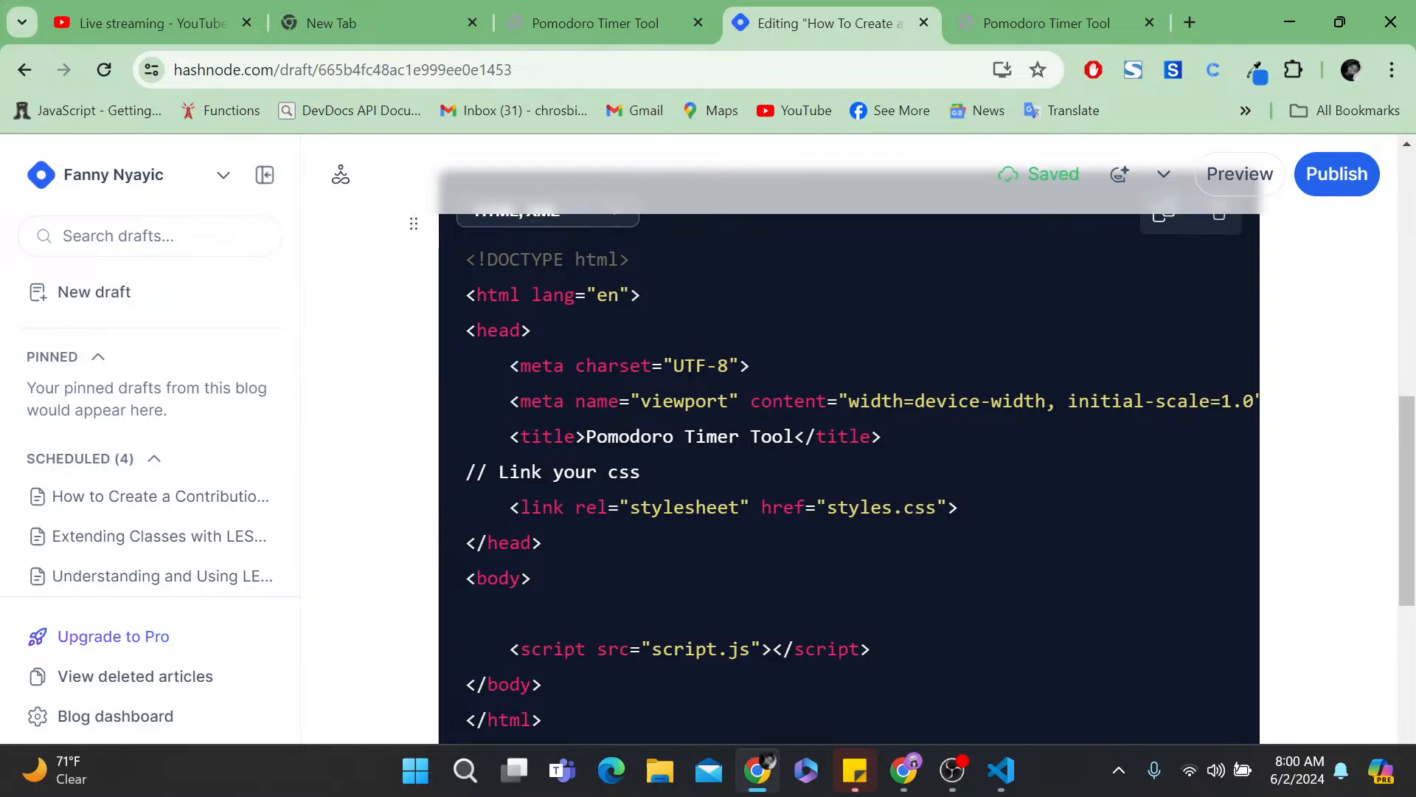
- Delete the "// Link your css" text from the code block
key("shift+Left")
key("shift+Left")
key("shift+Left")
key("shift+Left")
key("shift+Left")
key("shift+Left")
key("shift+Left")
key("shift+Left")
key("shift+Left")
key("shift+Left")
key("shift+Left")
key("shift+Left")
key("shift+Left")
key("shift+Left")
key("shift+Left")
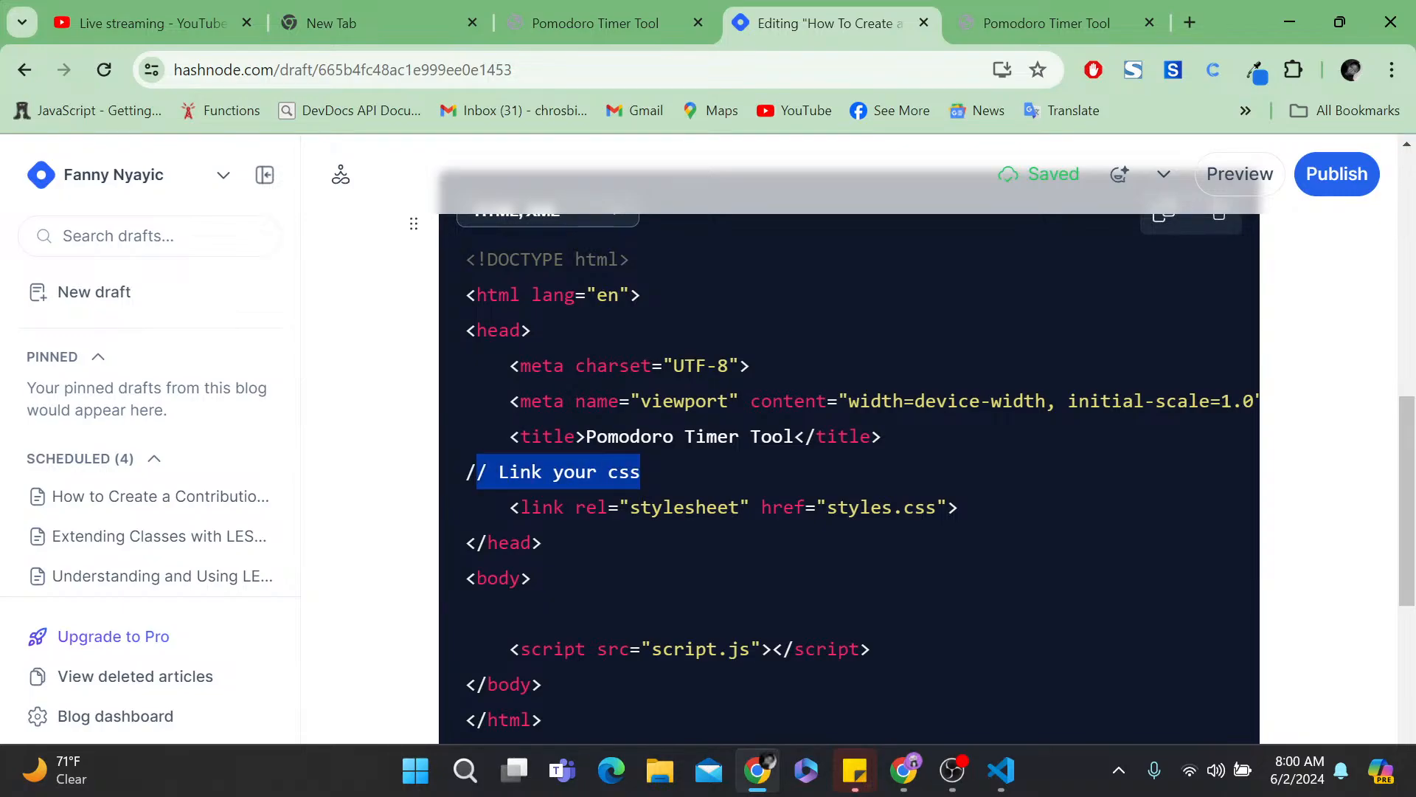
key("BackSpace")
key("BackSpace")
- Switch to Visual Studio Code and add the HTML comment "Link Your CSS File" above the stylesheet link in index.html
left_click(1001, 771)
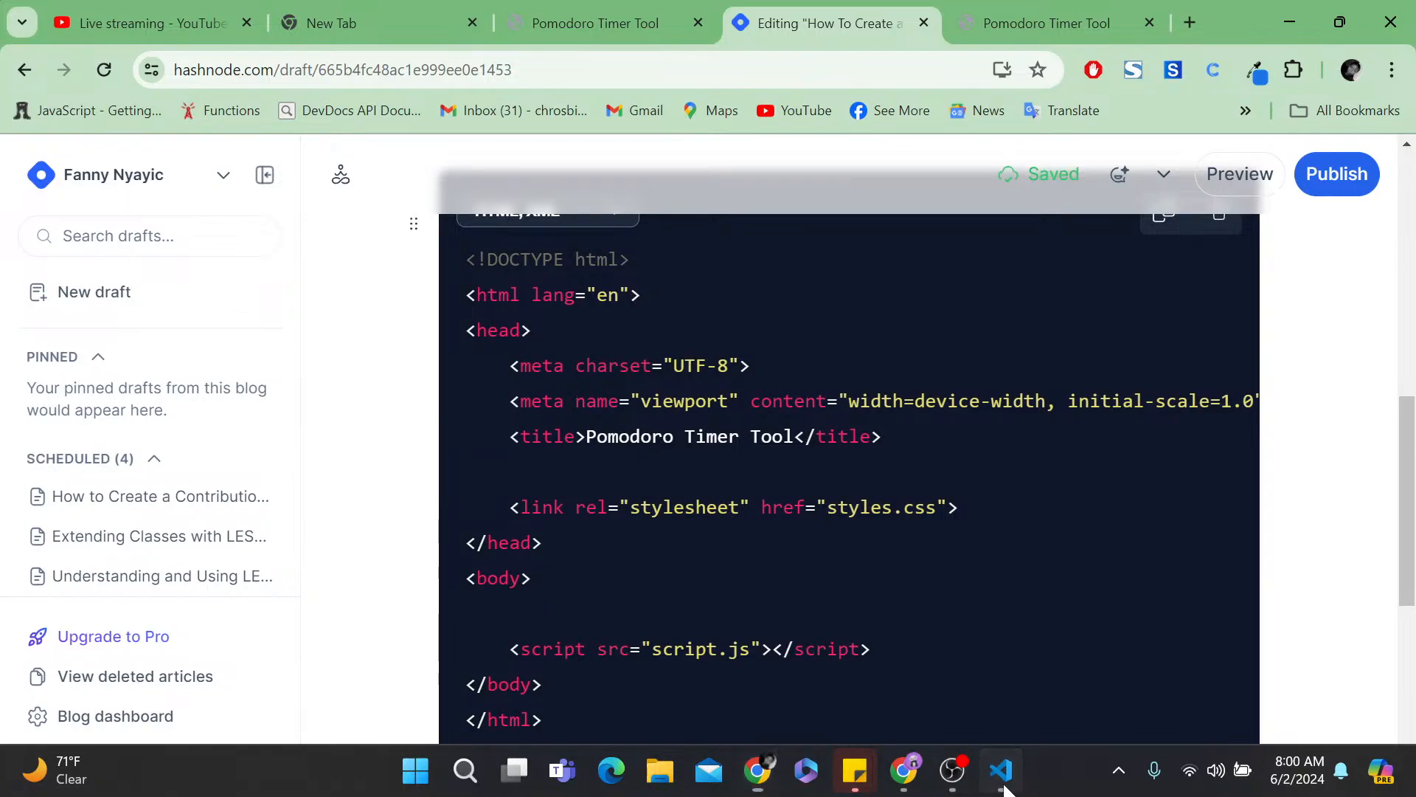
left_click(444, 338)
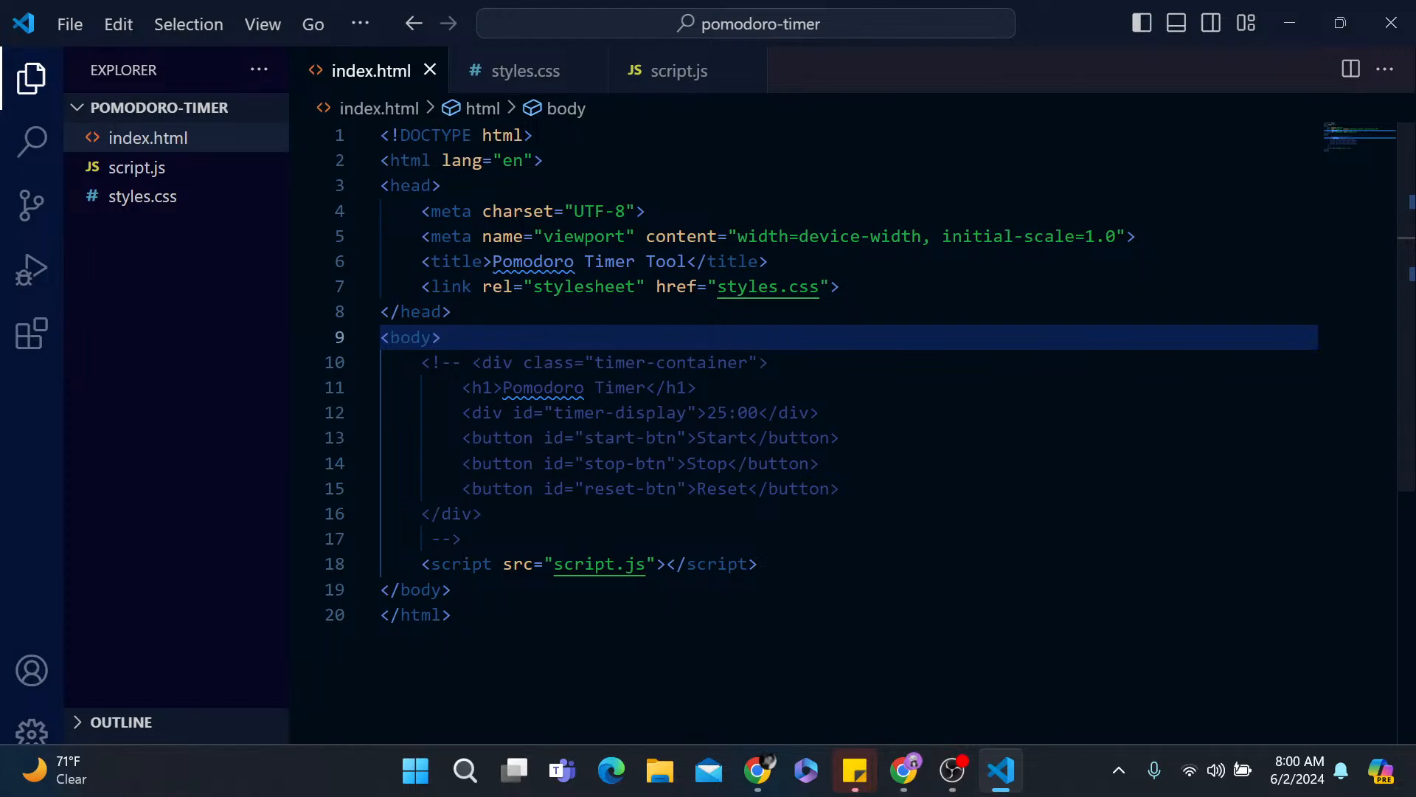
left_click(770, 262)
key("Return")
key("ctrl+slash")
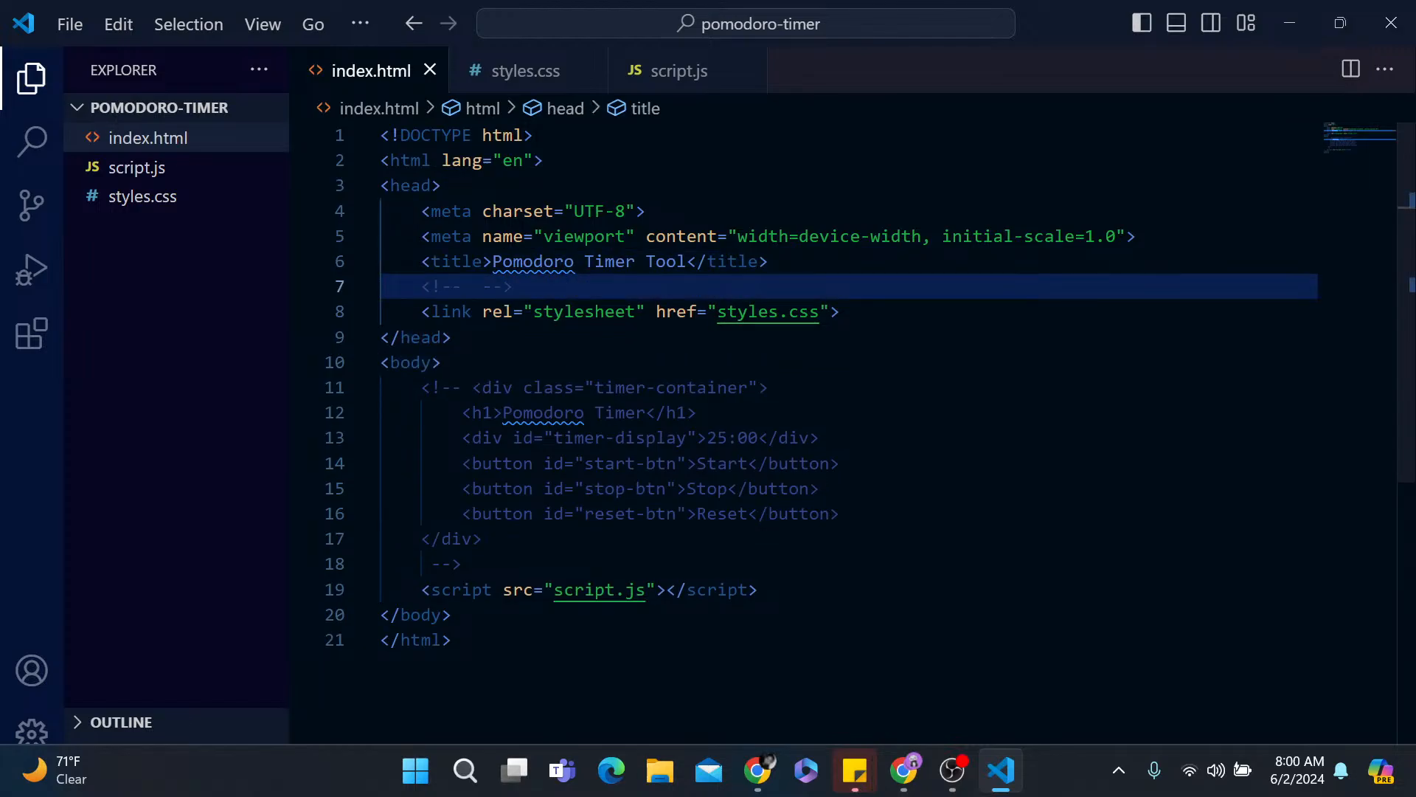
type("Link Your CSS File")
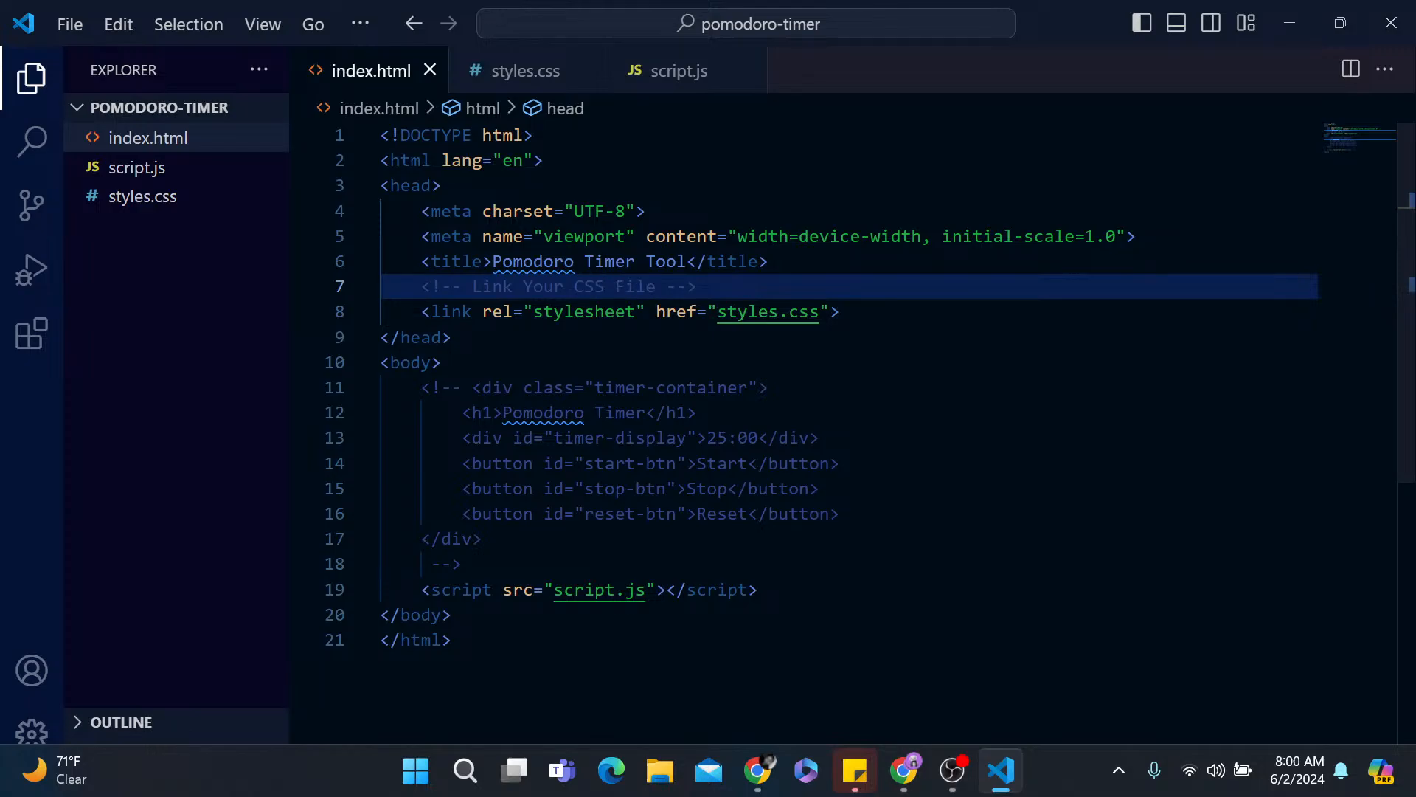
- Add the HTML comment "Link your Javascript File" on a new line above the script tag in index.html
left_click(462, 564)
key("Return")
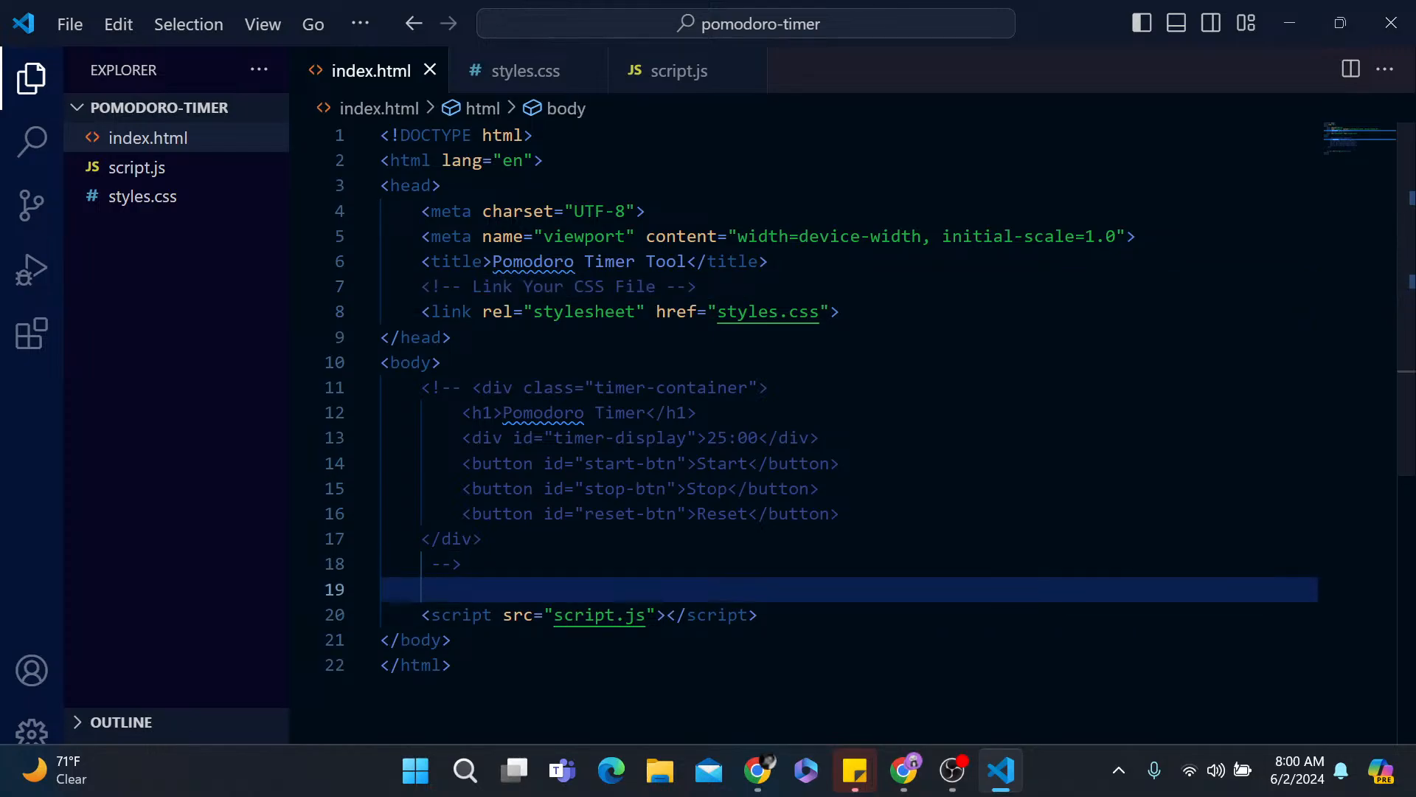
type("Link your Javascript File -->")
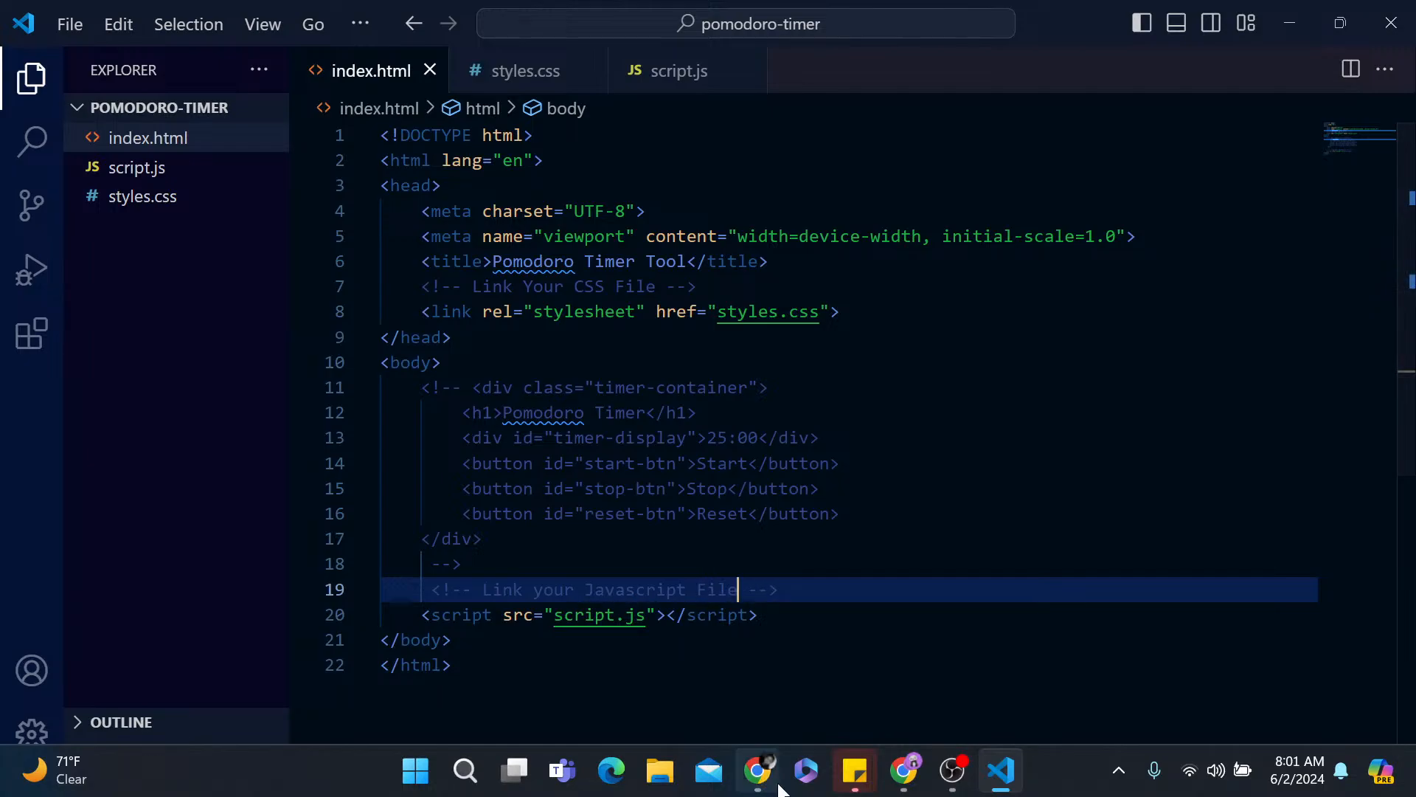
- Switch to the Hashnode draft in Chrome and start a new paragraph between the HTML code block and the Step 3 heading
left_click(776, 787)
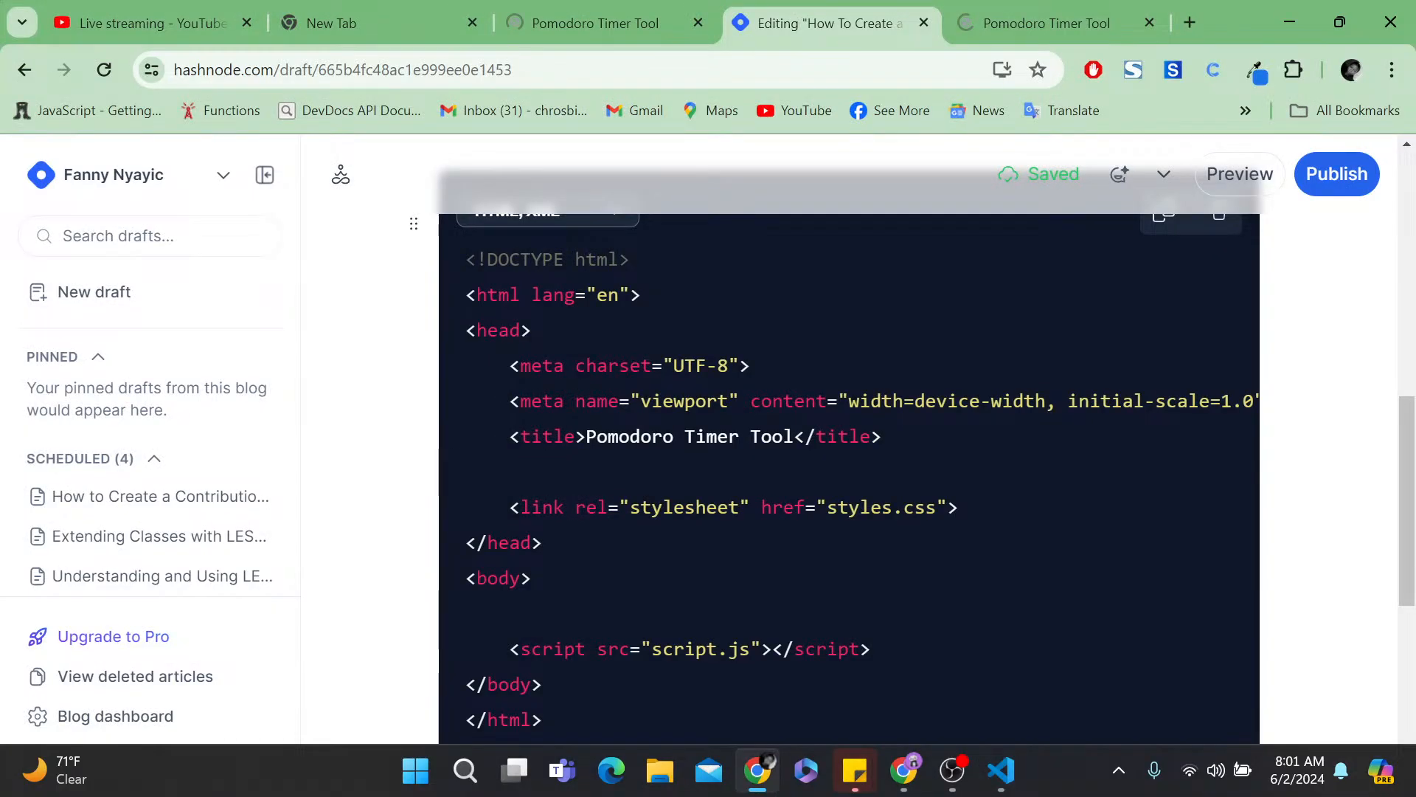
scroll(848, 442, "down", 3)
scroll(848, 516, "down", 1)
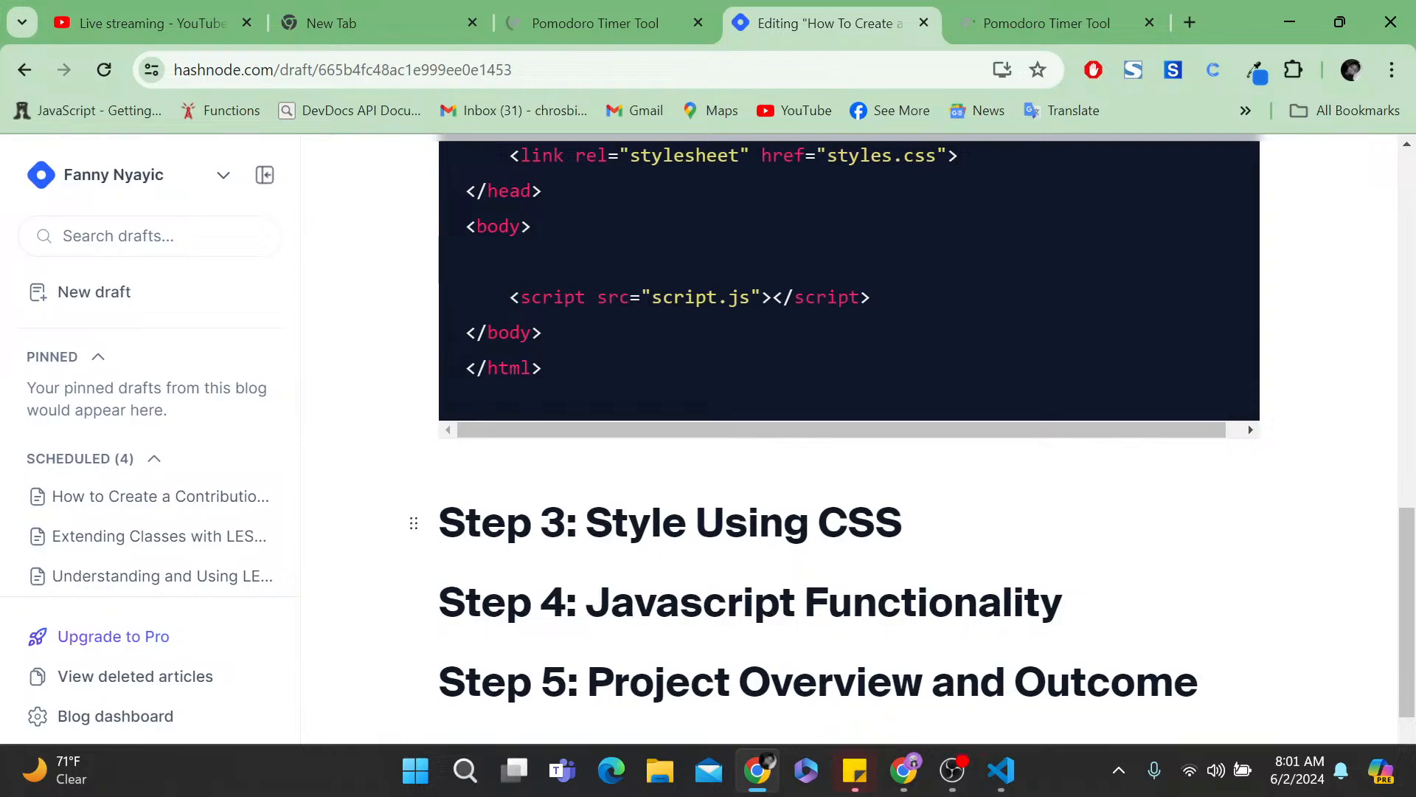
left_click(543, 368)
key("Return")
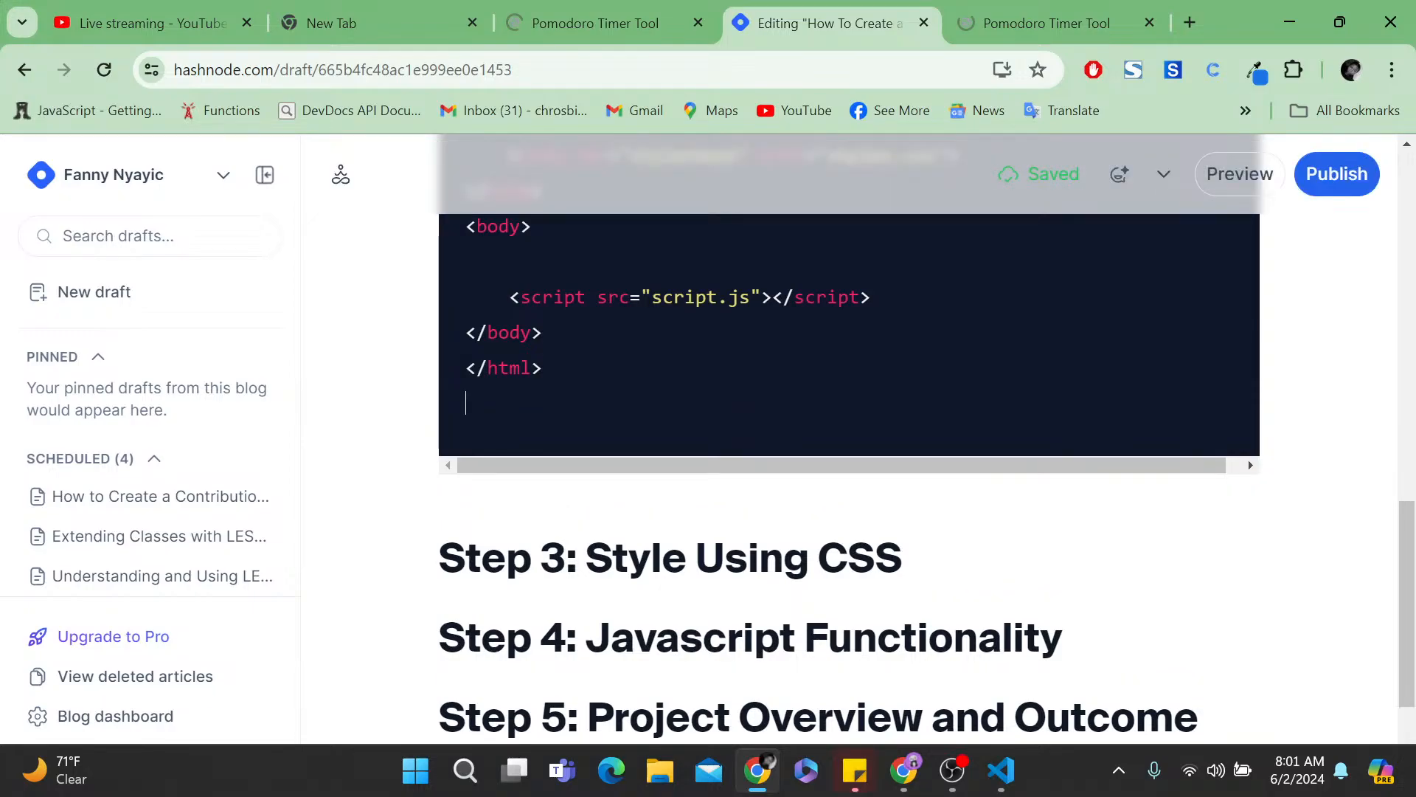
key("Return")
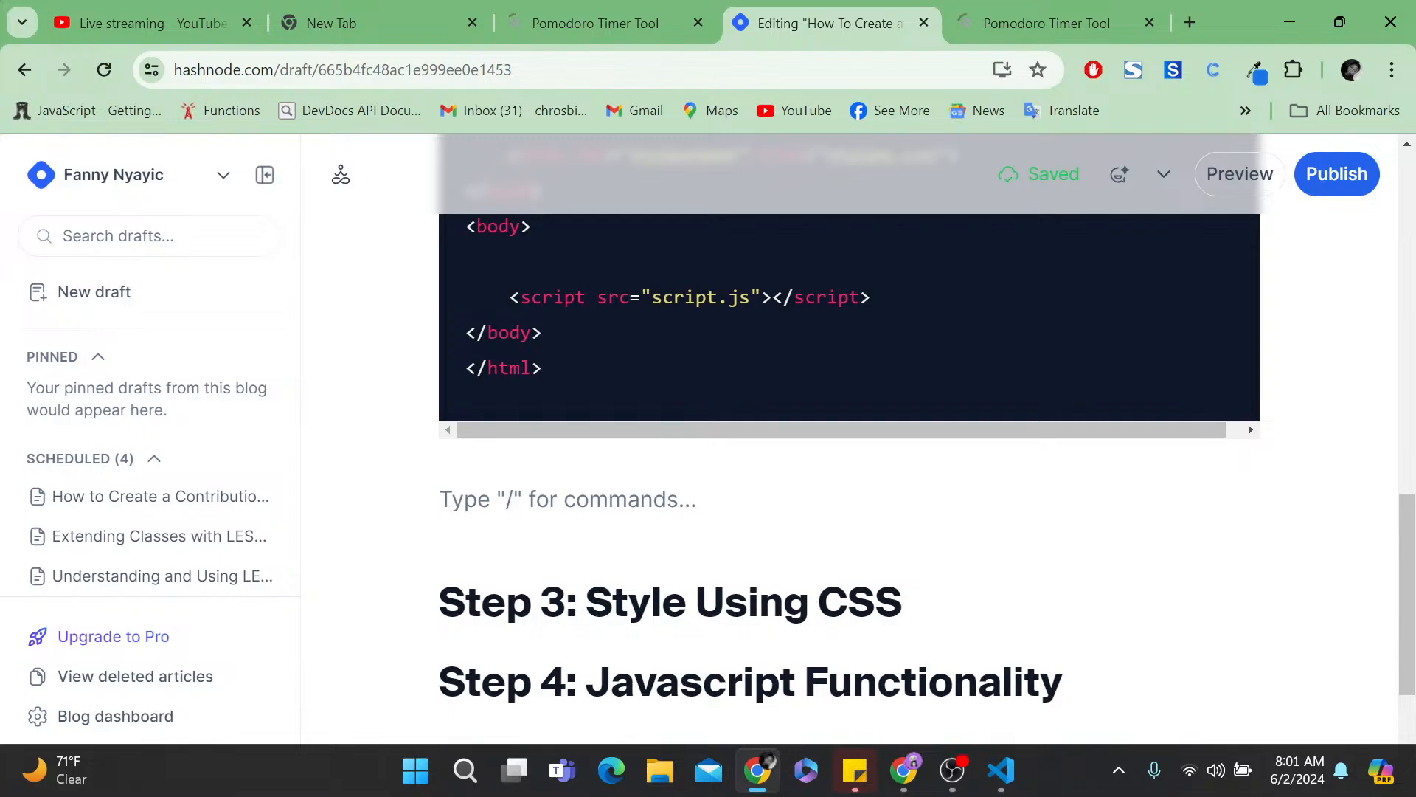
- Write "Change the document title to your project name which" in the new paragraph below the code block
type("Change")
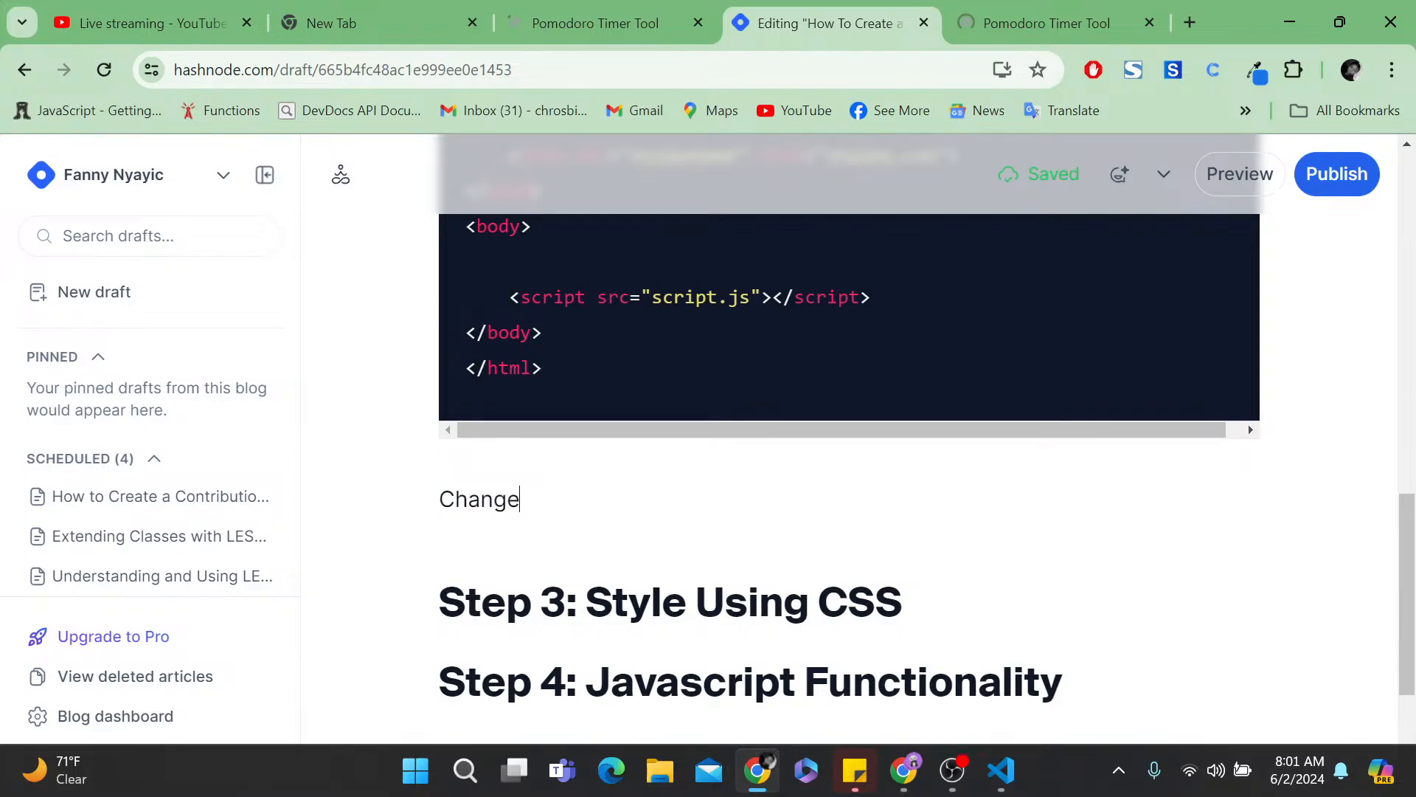
key("BackSpace")
key("BackSpace")
key("BackSpace")
type("nge the")
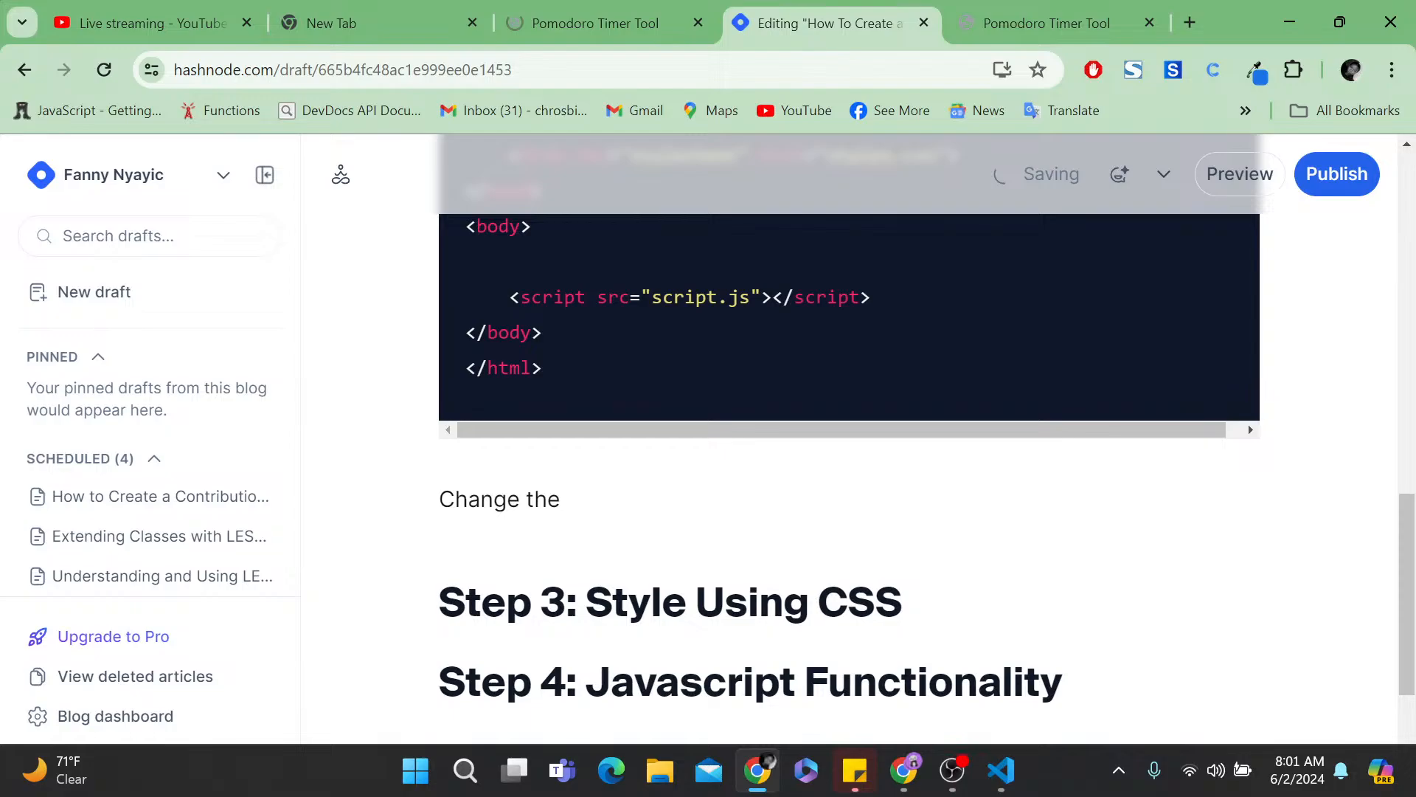
type(" document ti")
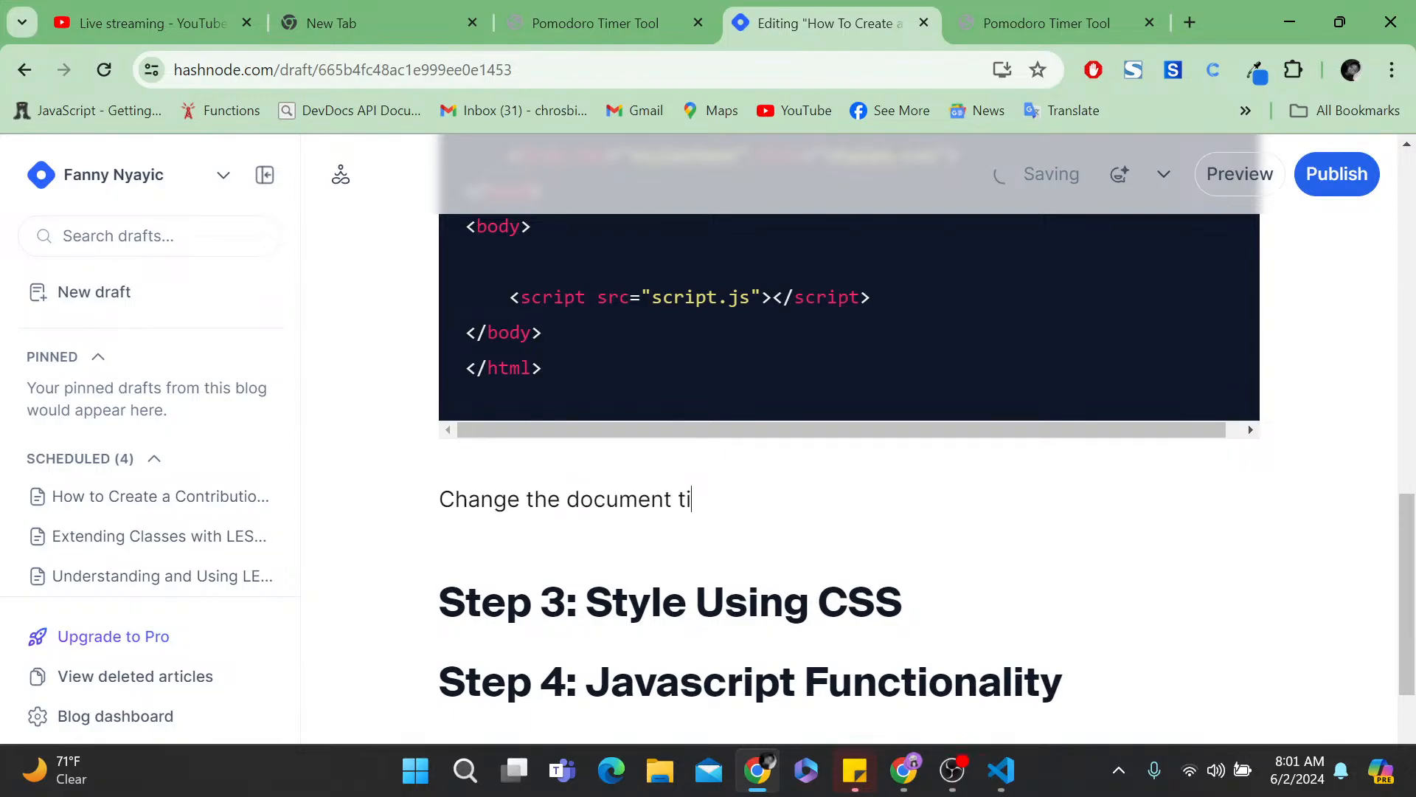
type("lr")
key("BackSpace")
key("BackSpace")
type("tle to your")
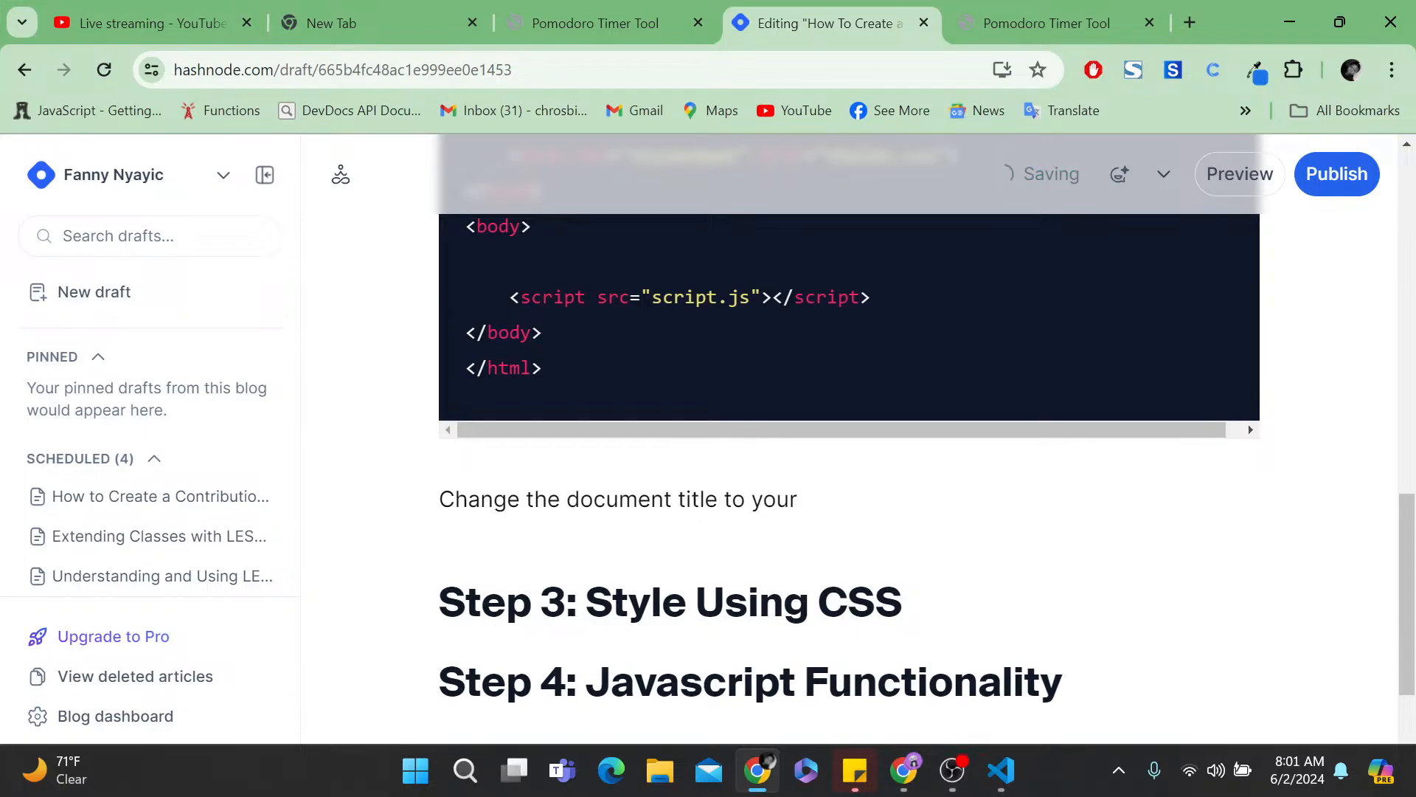
type(" proje")
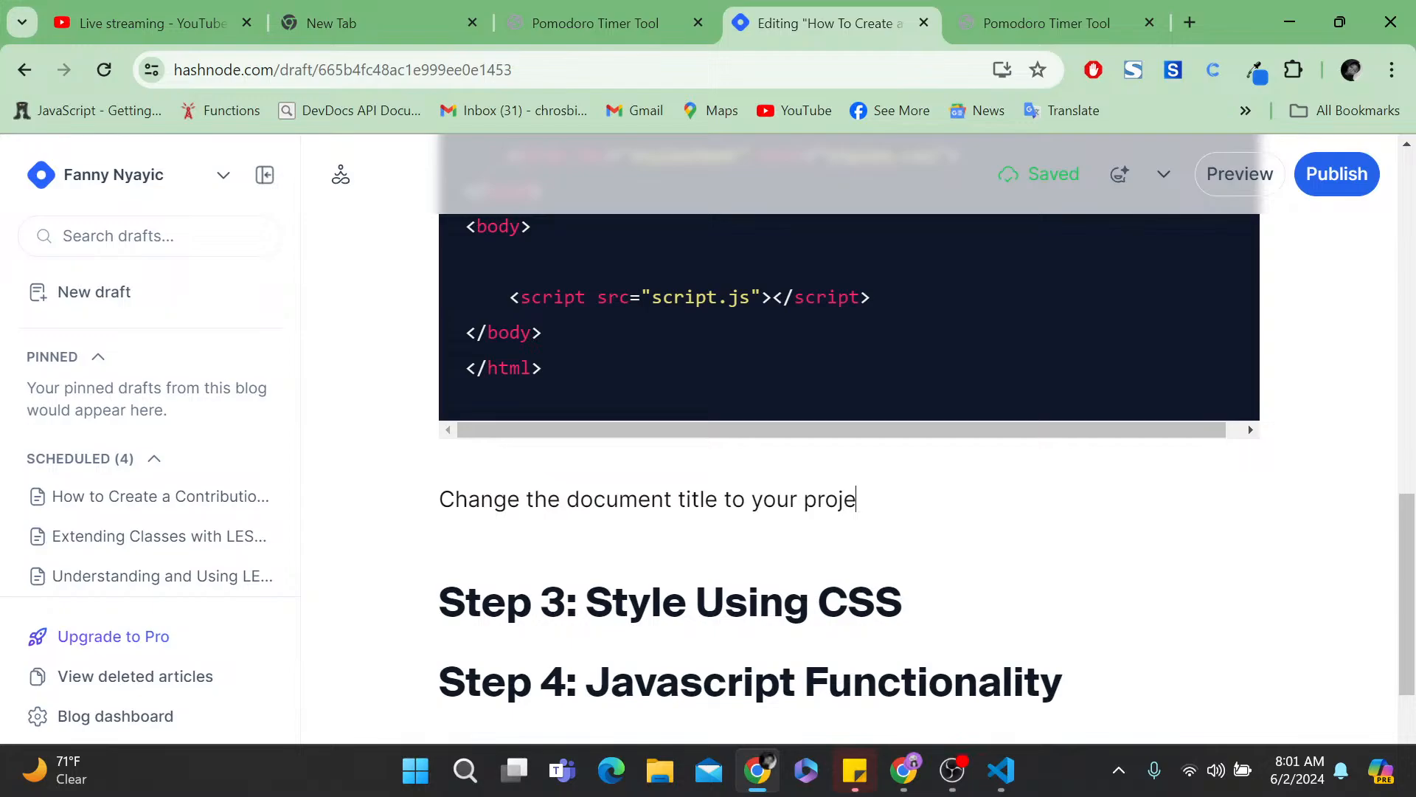
type("ct name")
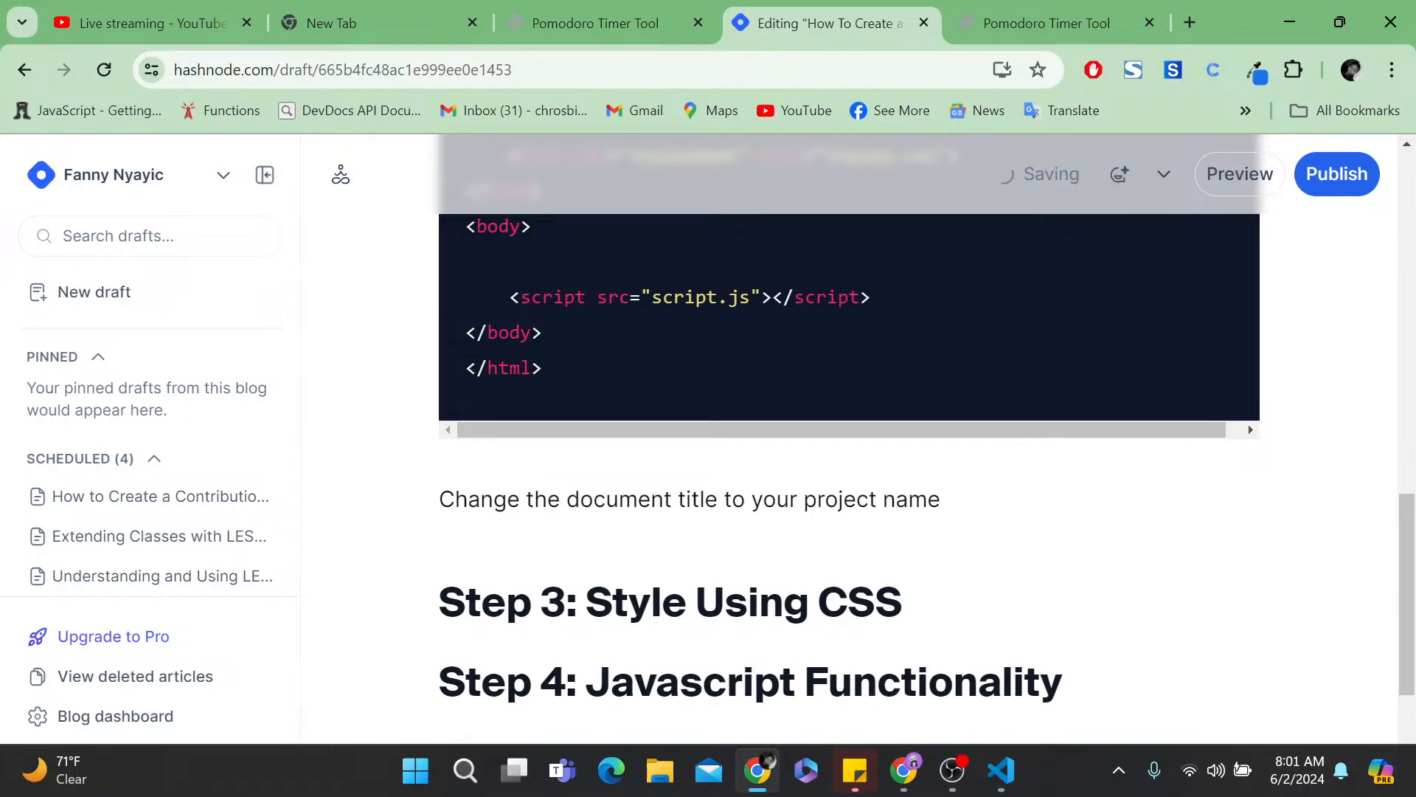
type(" which ")
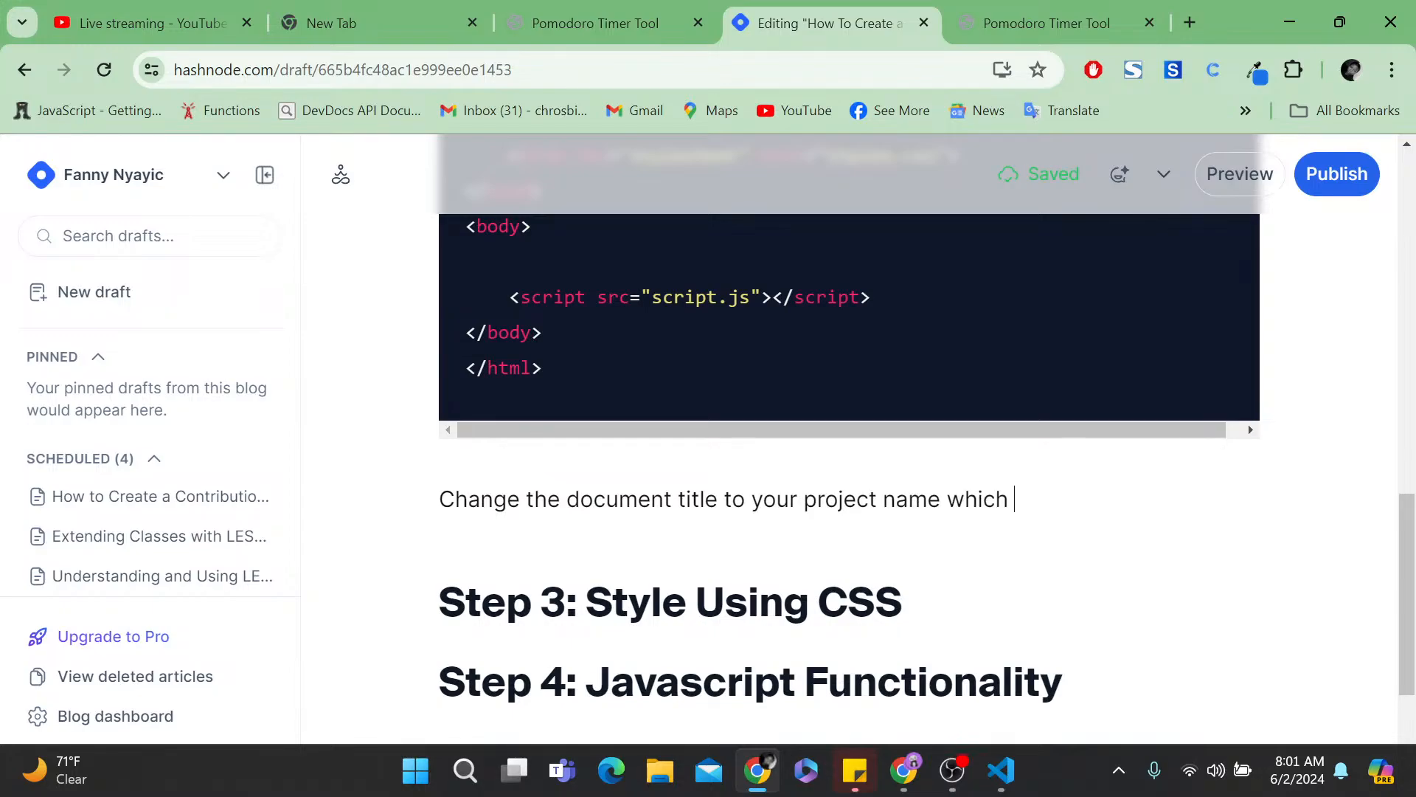
- Complete the document title sentence with is "Pomodoro Timer Tool", keeping the project name in double quotes
type("is Pomodoro")
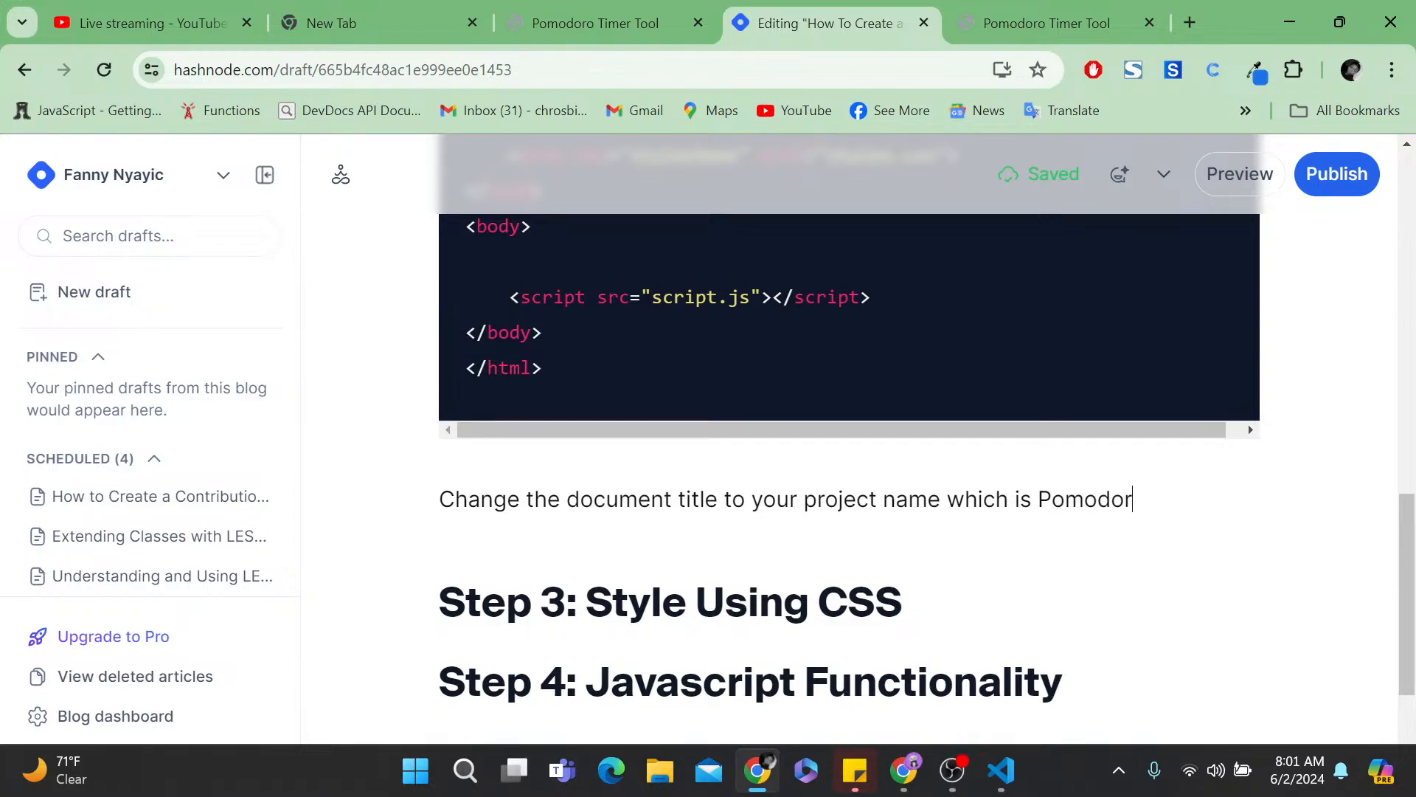
key("BackSpace")
key("BackSpace")
key("BackSpace")
key("BackSpace")
key("BackSpace")
key("BackSpace")
key("BackSpace")
key("BackSpace")
type("\"Pomo")
type("doro ")
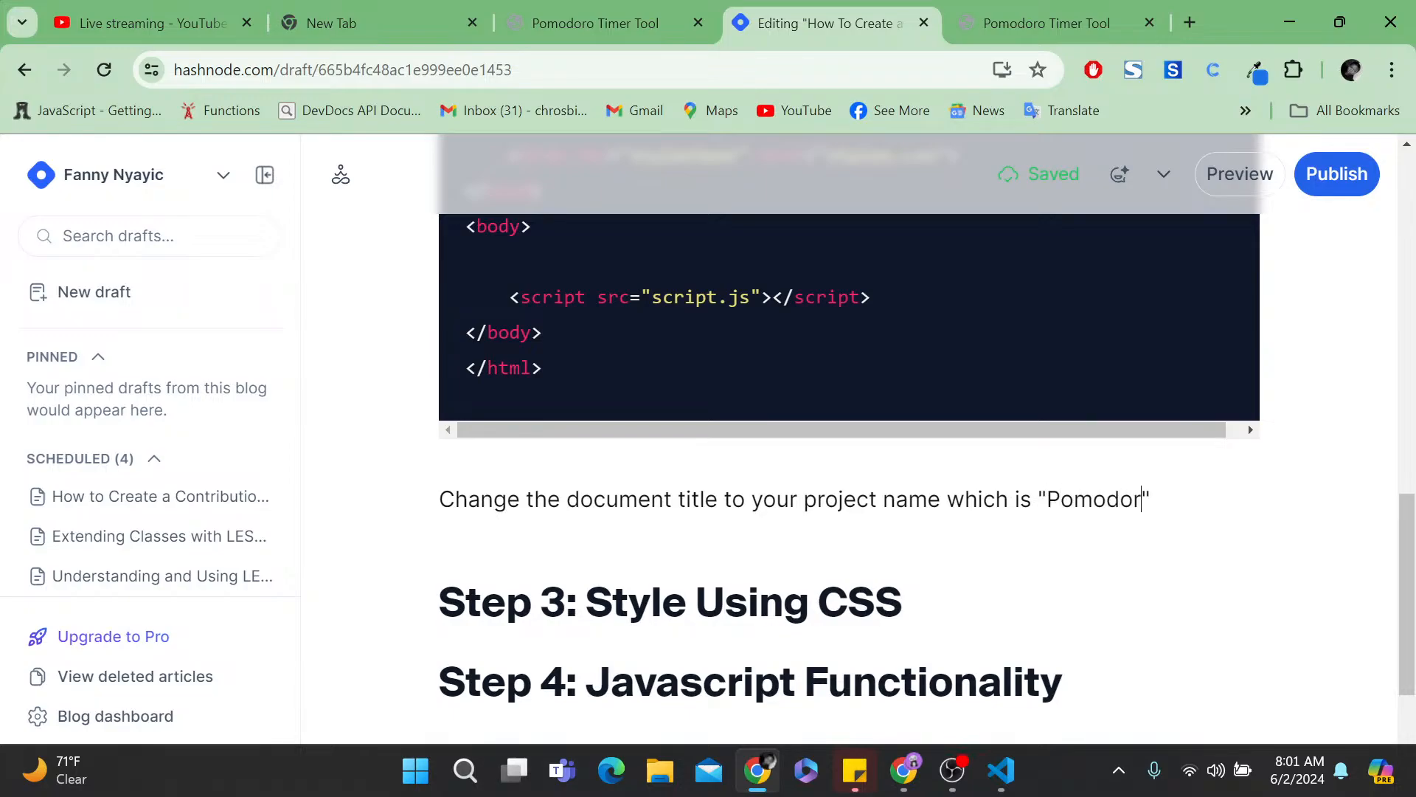
type("Timer Tool")
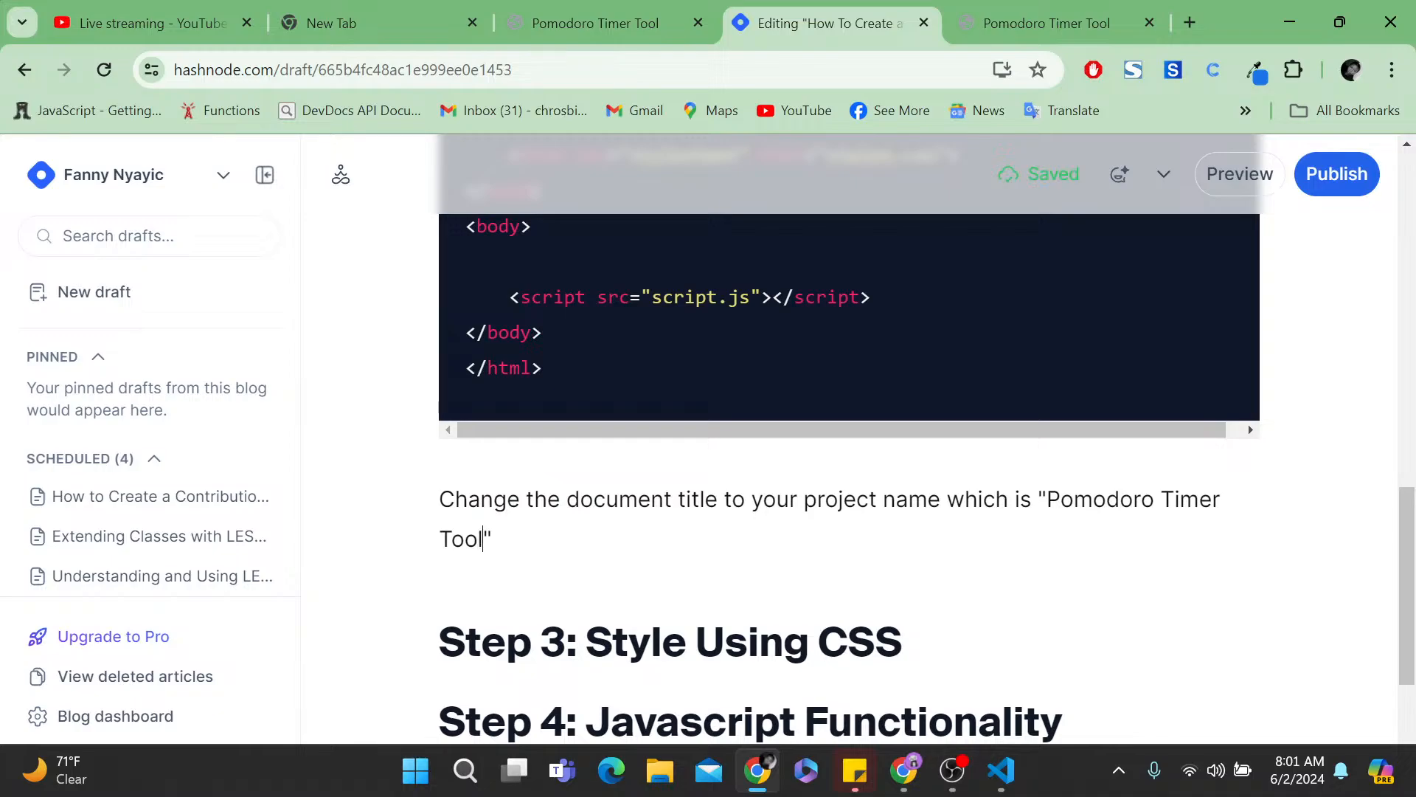
- Add the paragraph "Link your CSS file below the title by adding this code" under the document title sentence
key("Return")
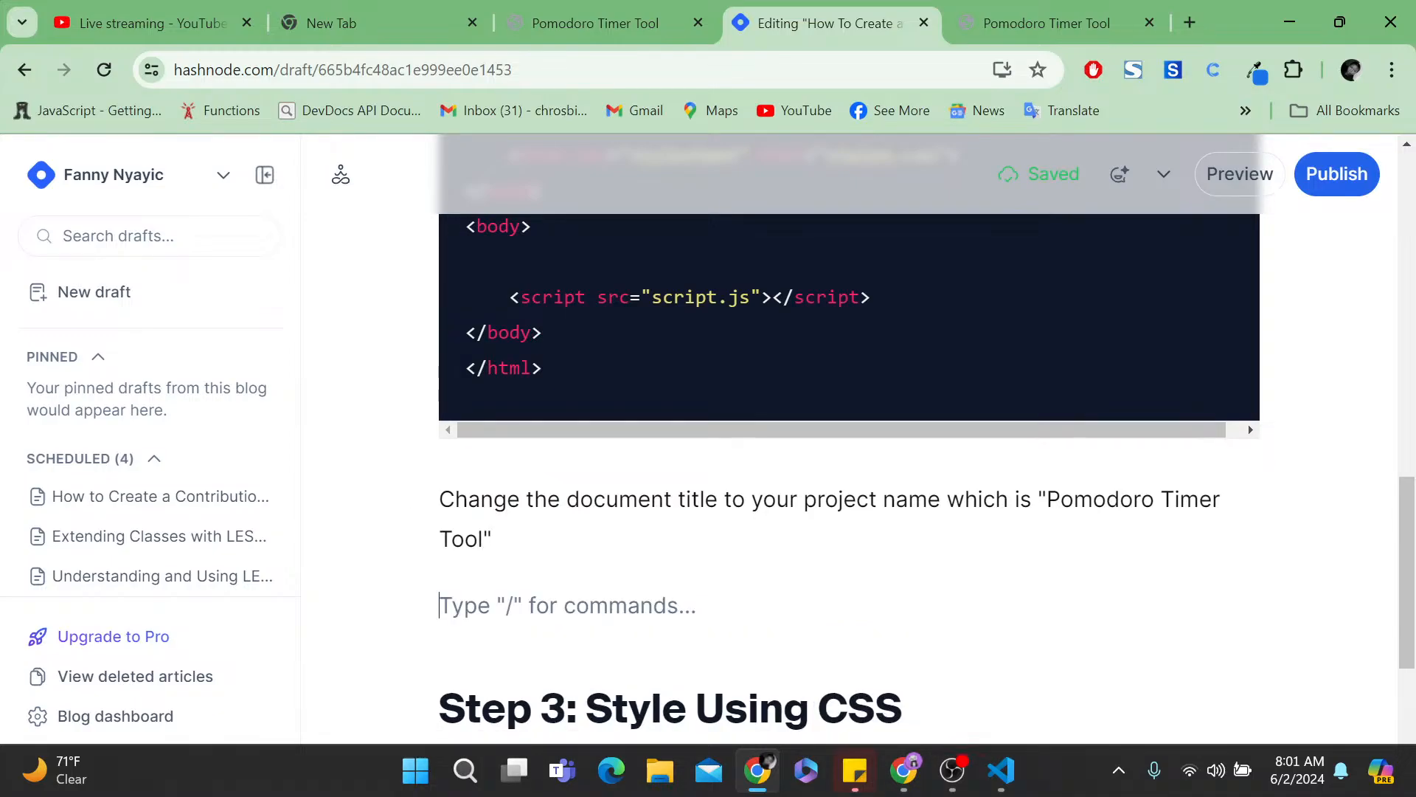
type("Lik your ")
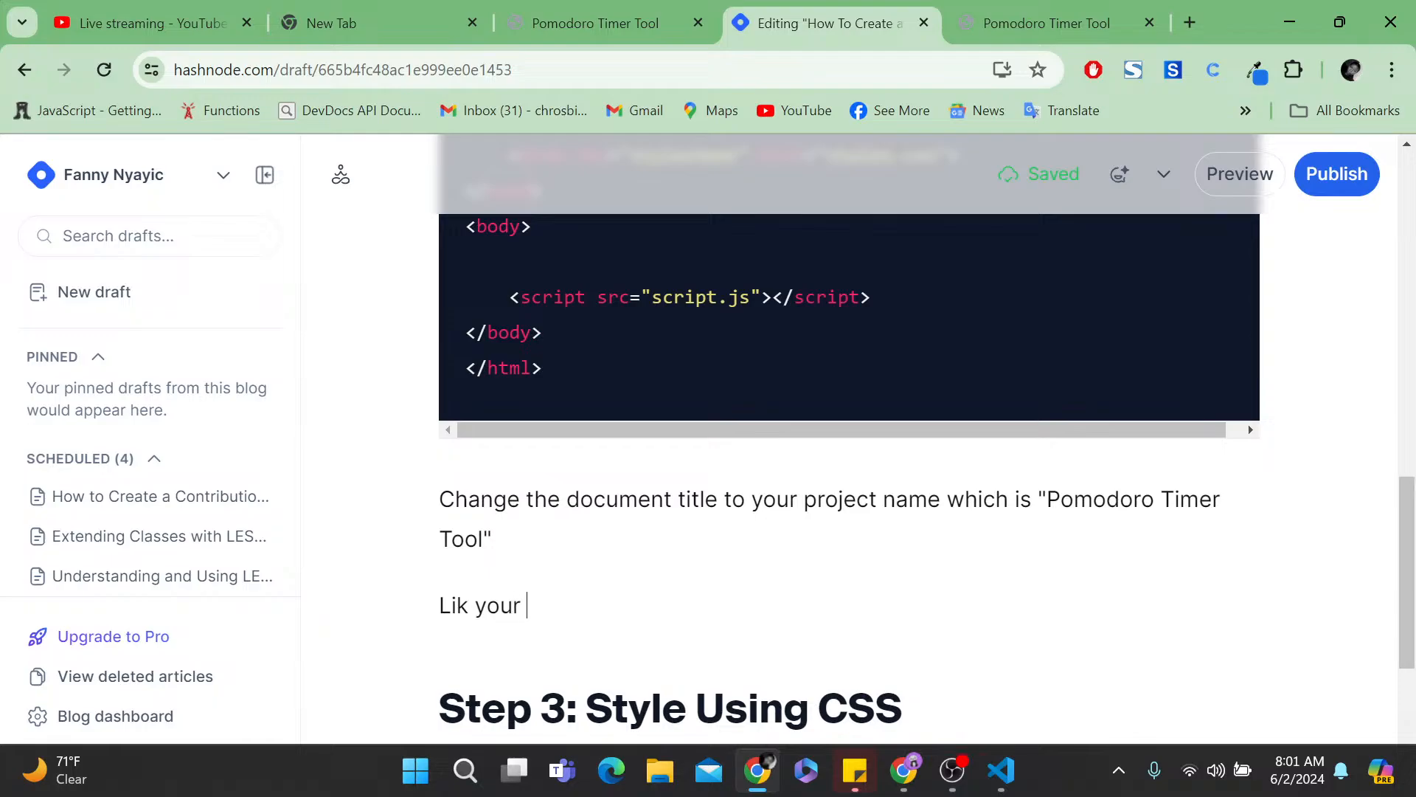
type("CSS file below the")
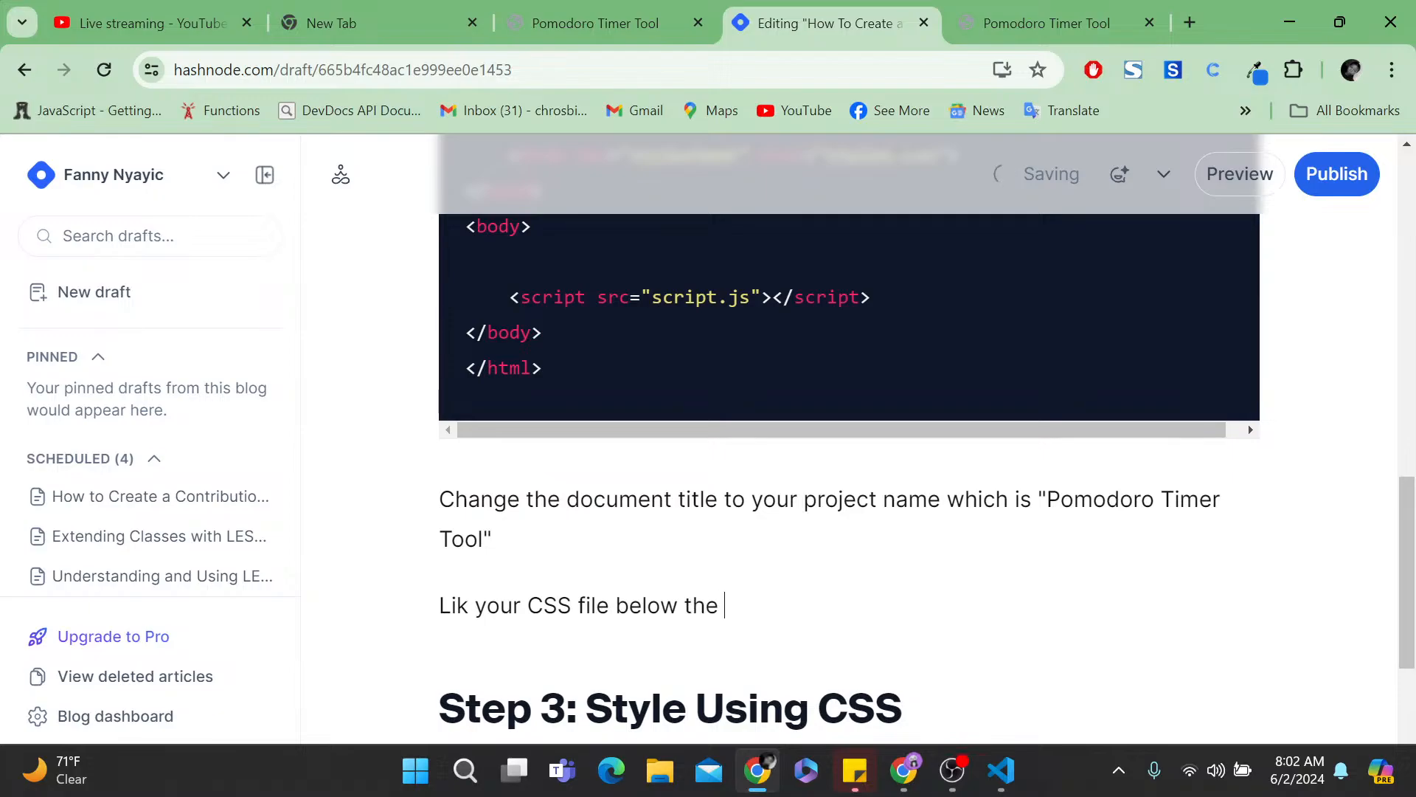
scroll(848, 443, "up", 4)
scroll(848, 443, "up", 2)
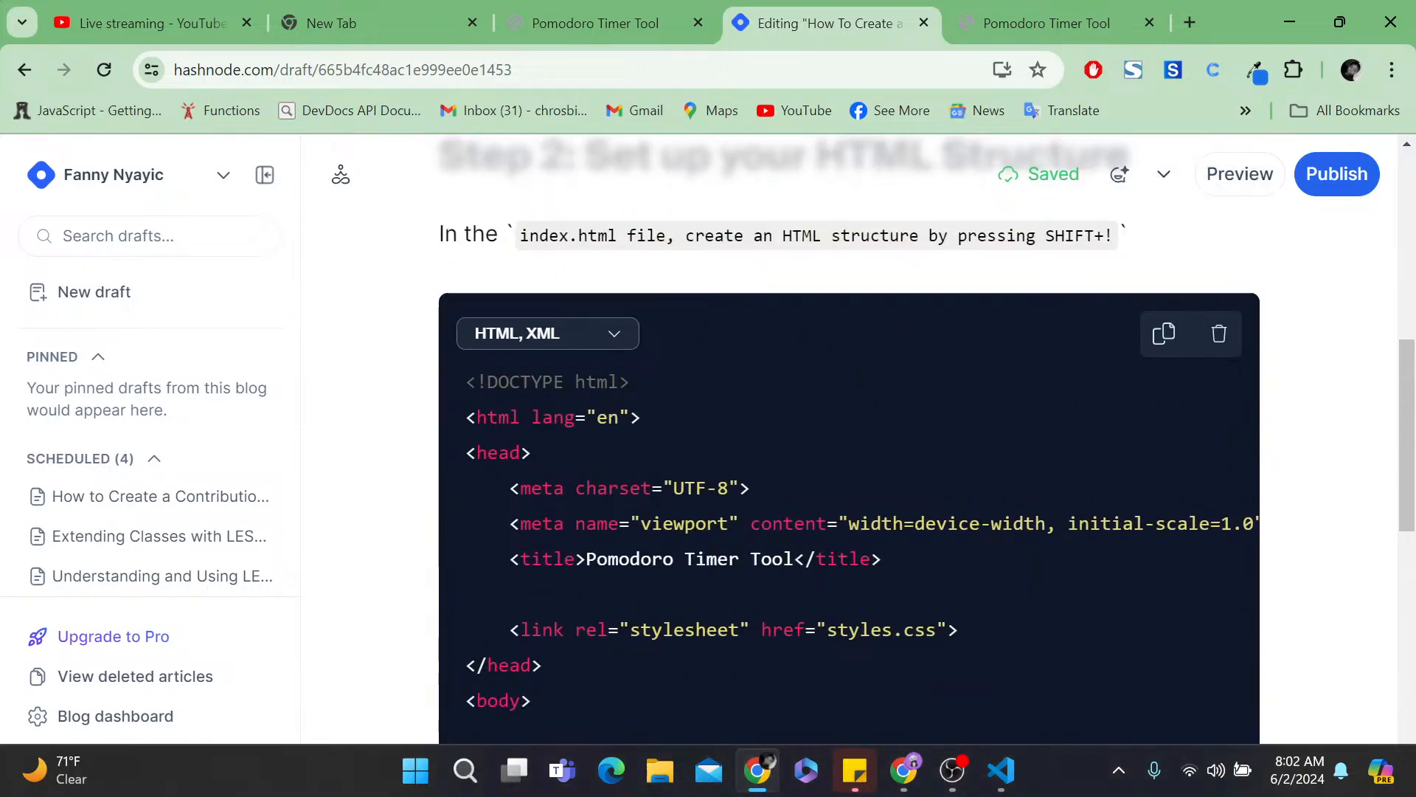
scroll(848, 443, "down", 5)
scroll(848, 443, "down", 2)
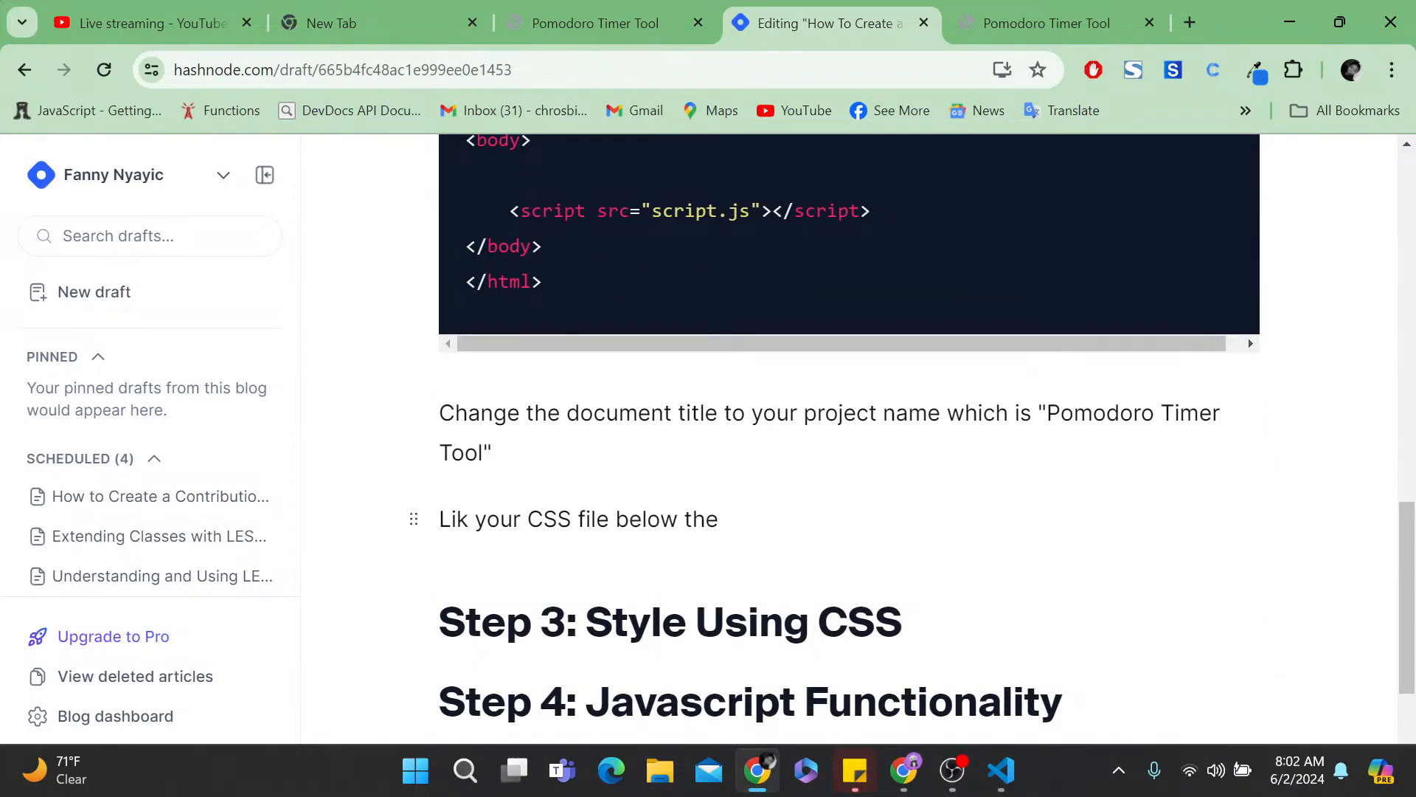
type("title by adding")
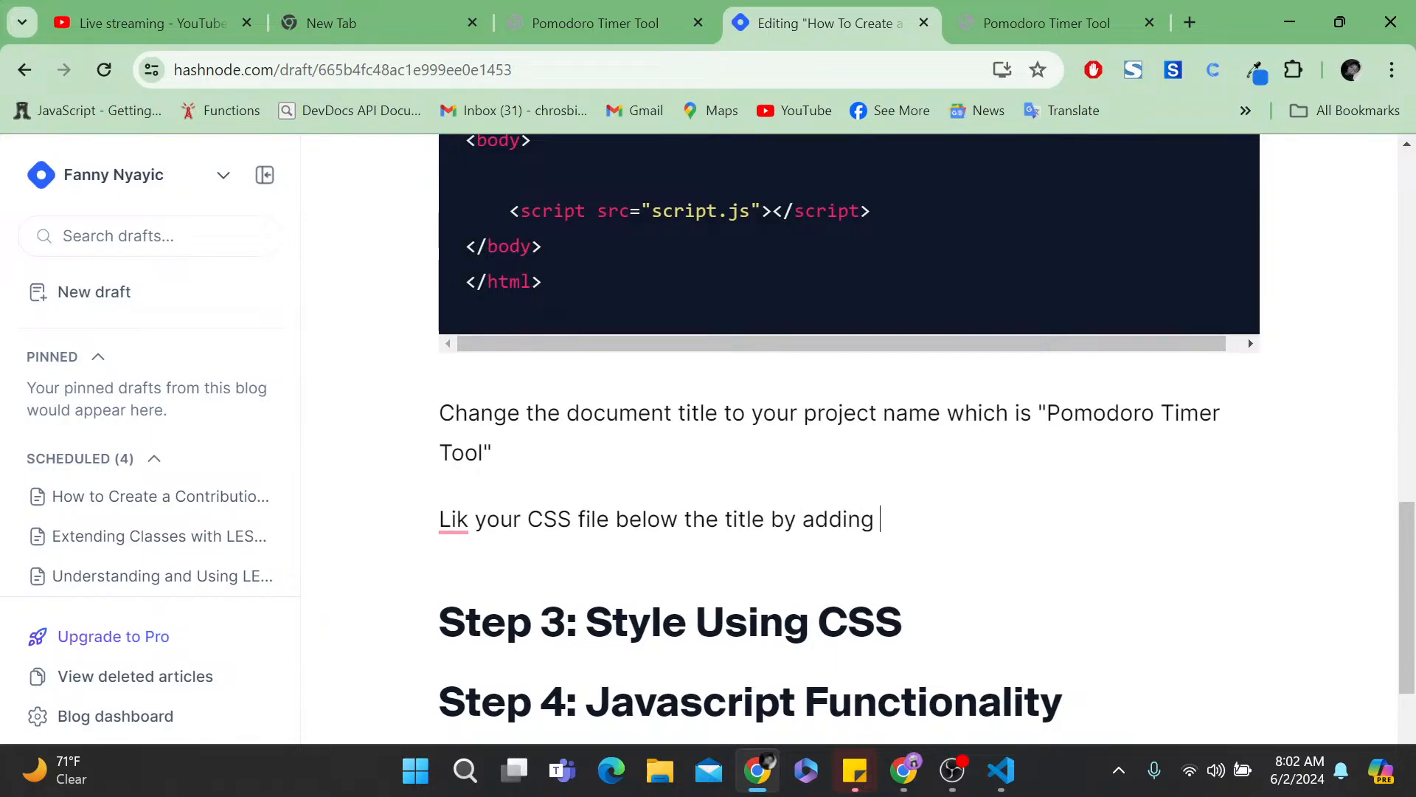
type(" this code")
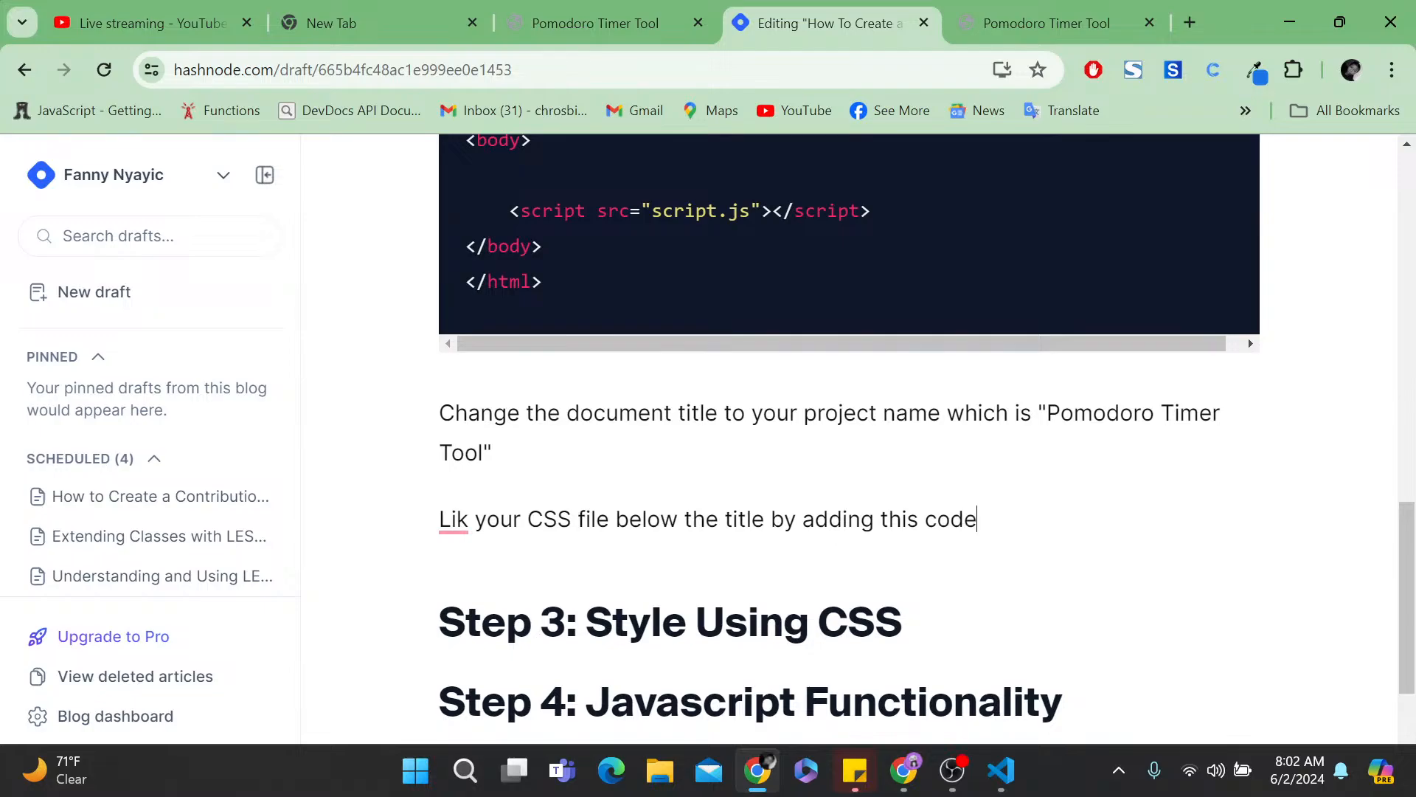
mouse_move(455, 520)
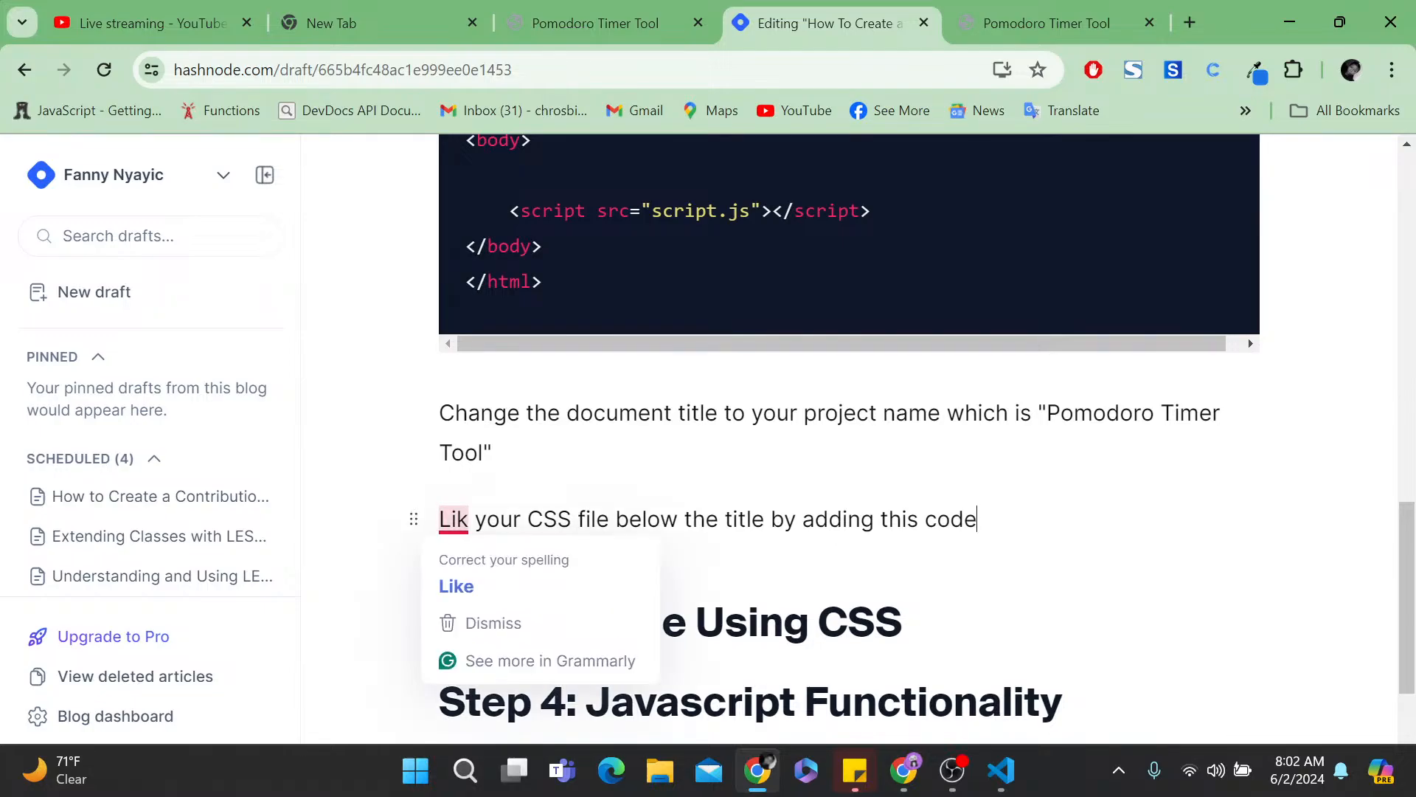
type("n")
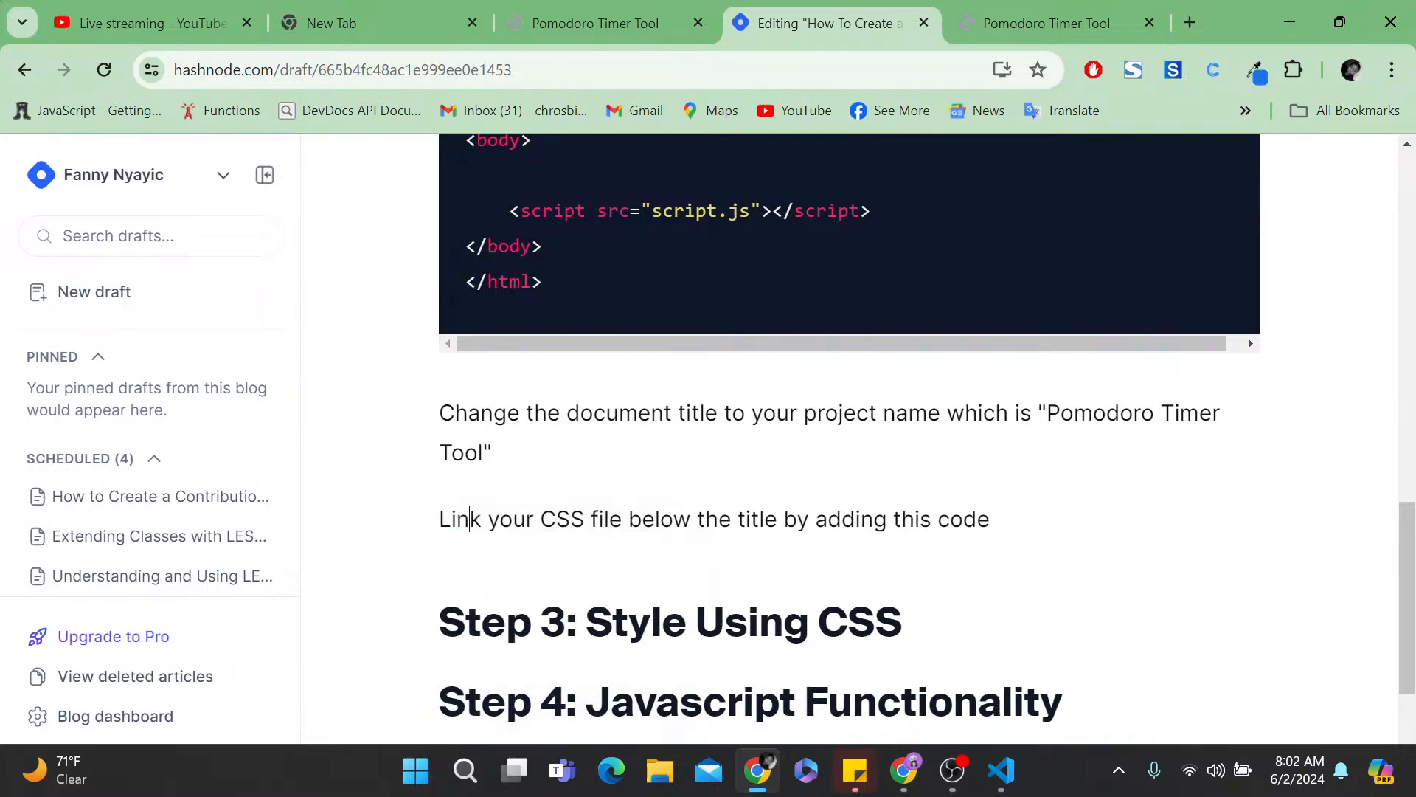
- Cut the styles.css link tag from the HTML code block and remove the blank lines between the title and closing head tags
scroll(516, 413, "up", 3)
scroll(684, 443, "up", 1)
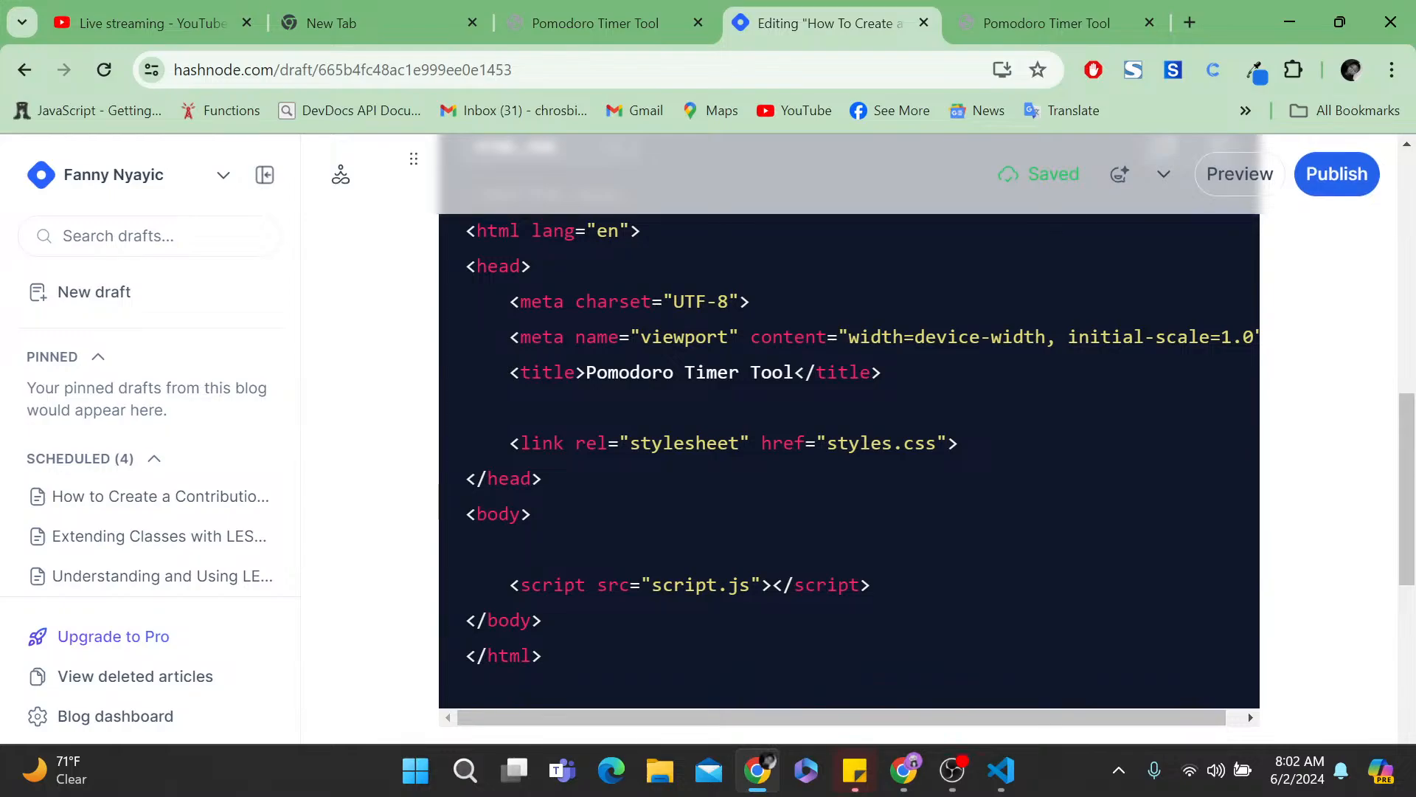
triple_click(684, 443)
left_click(717, 444)
left_click_drag(958, 443, 510, 443)
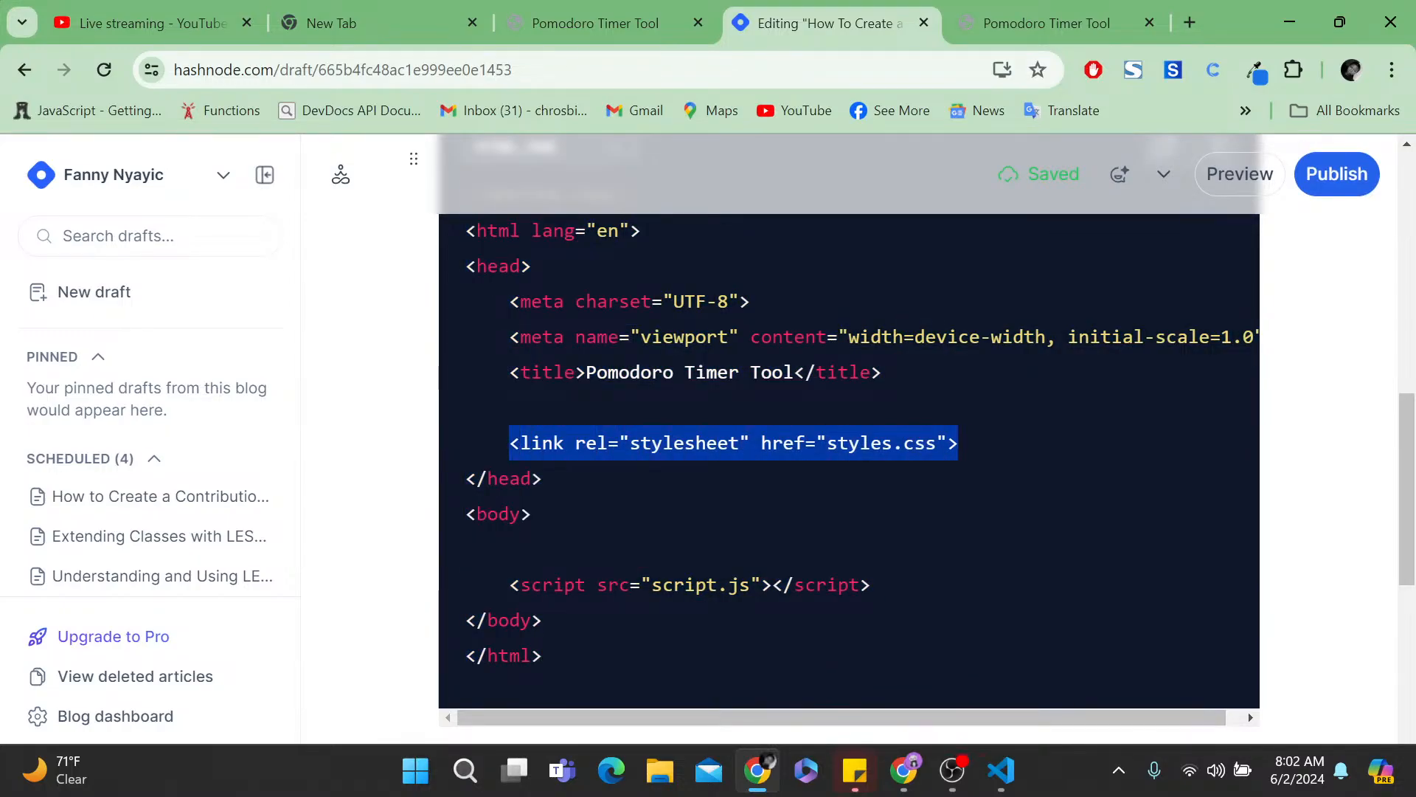
key("BackSpace")
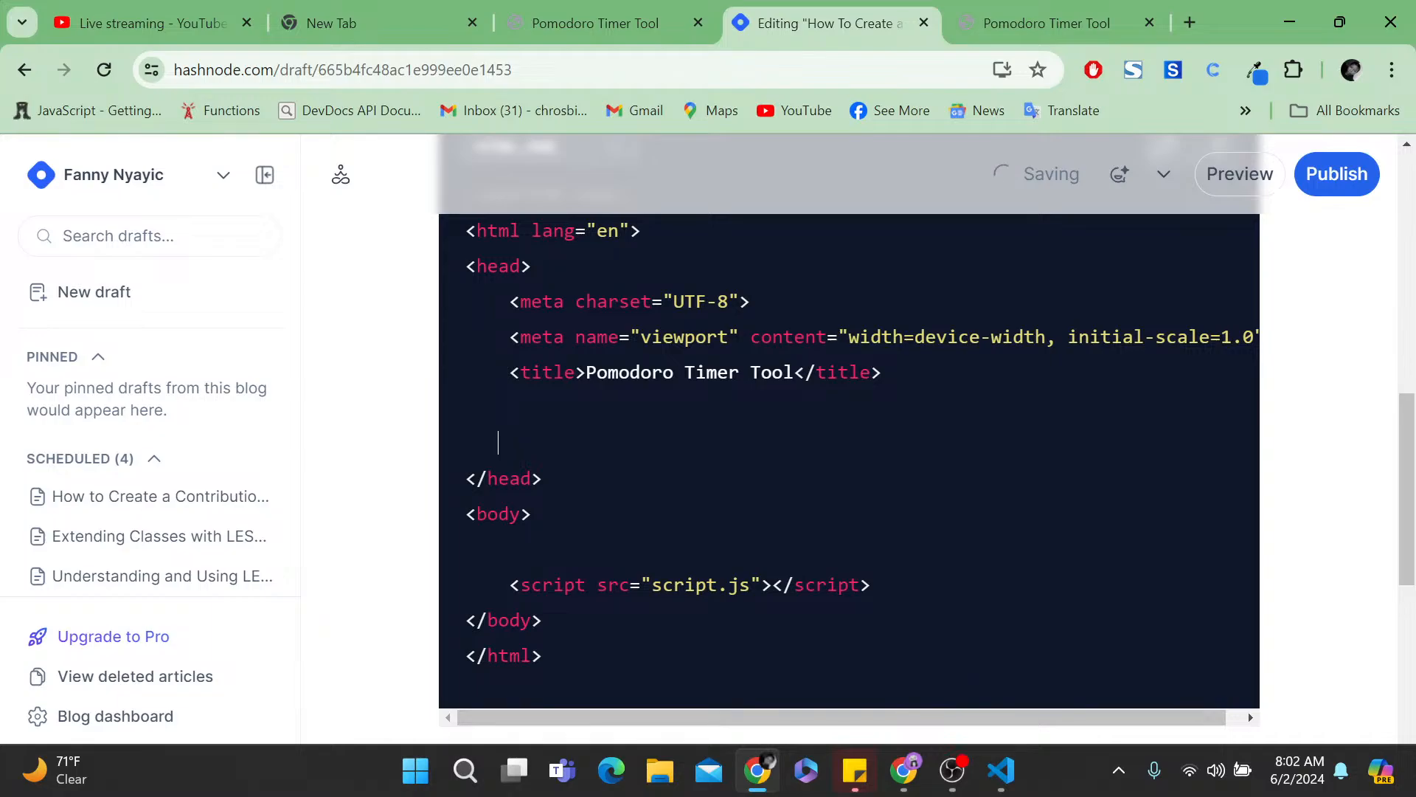
key("BackSpace")
key("BackSpace")
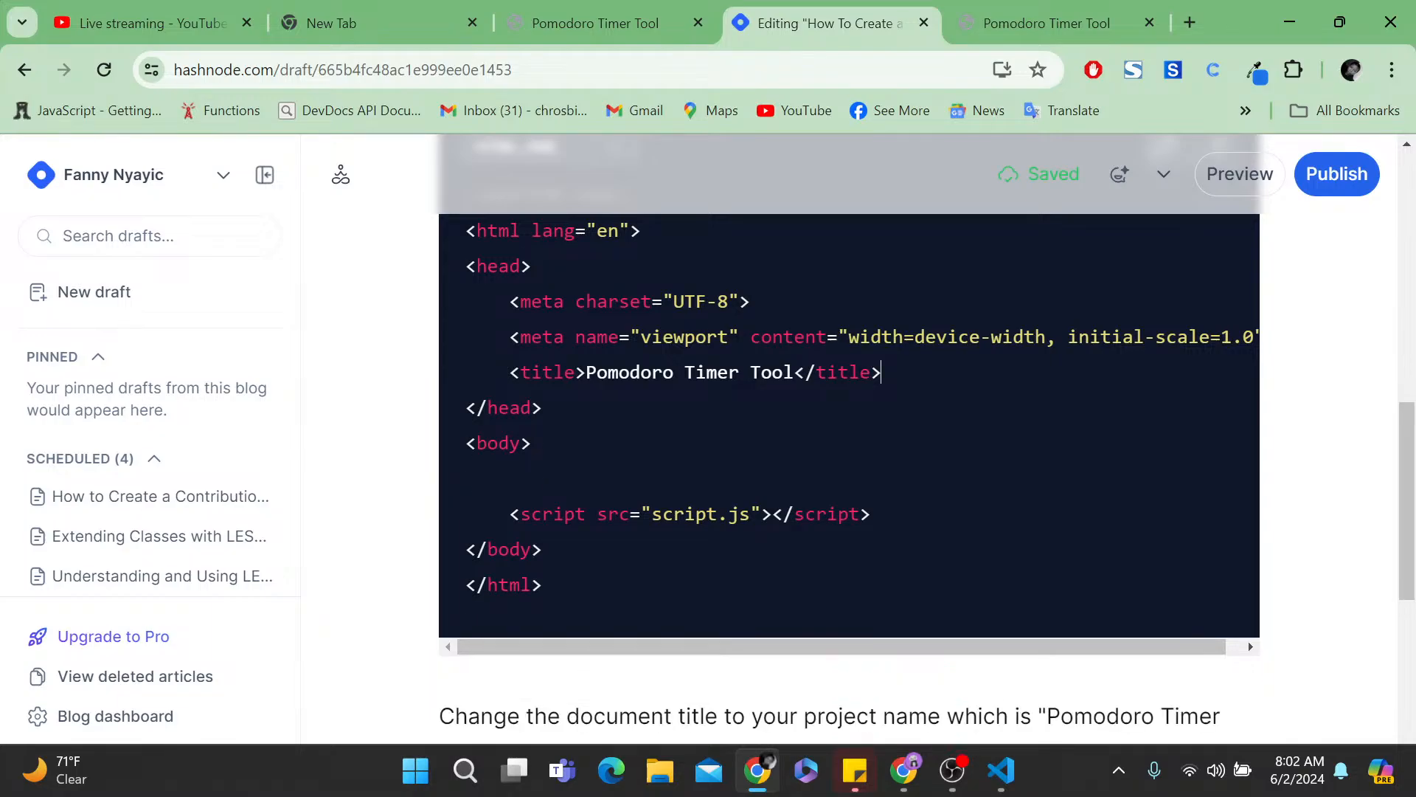
- Insert a code block below the CSS linking sentence containing <link rel="stylesheet" href="styles.css">
scroll(848, 442, "down", 3)
scroll(848, 443, "down", 4)
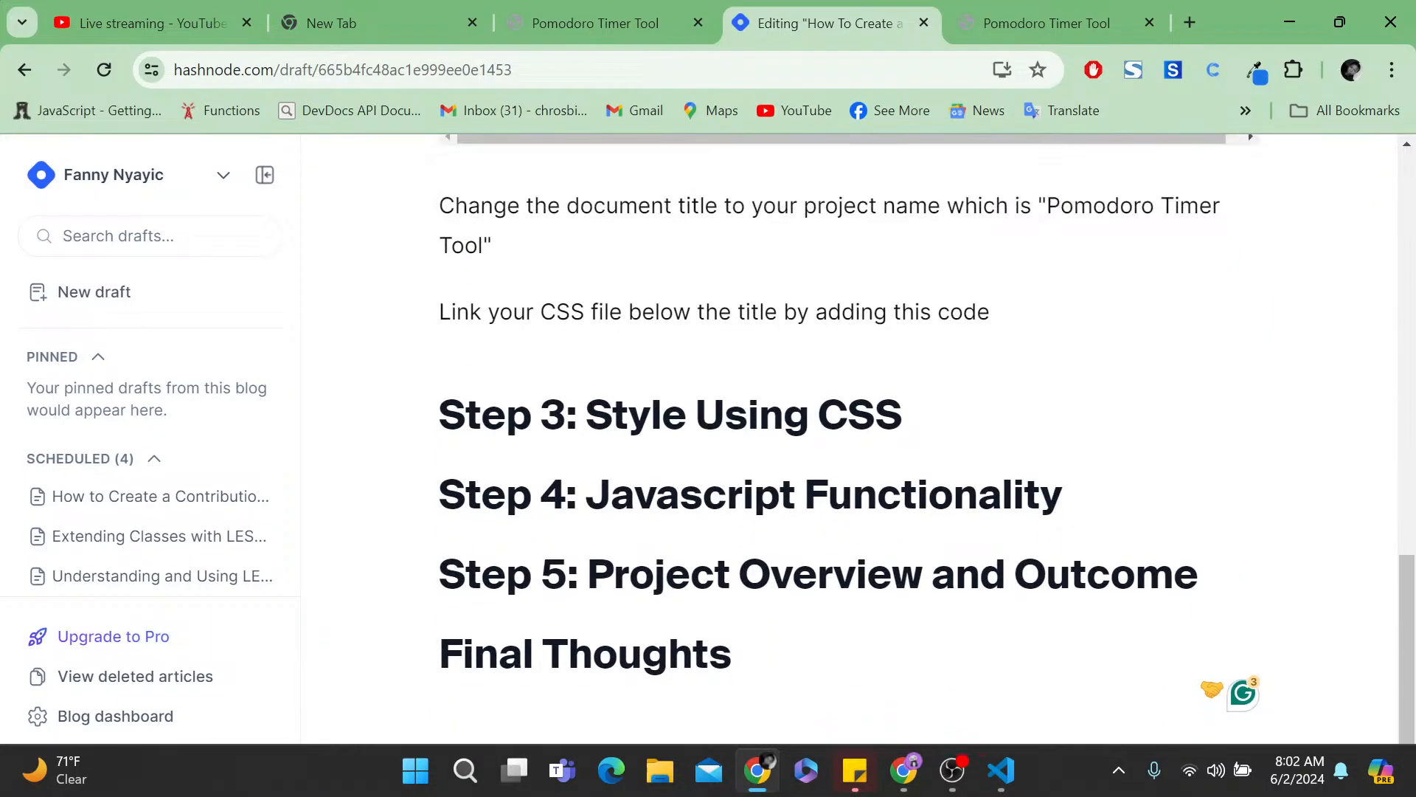
key("Return")
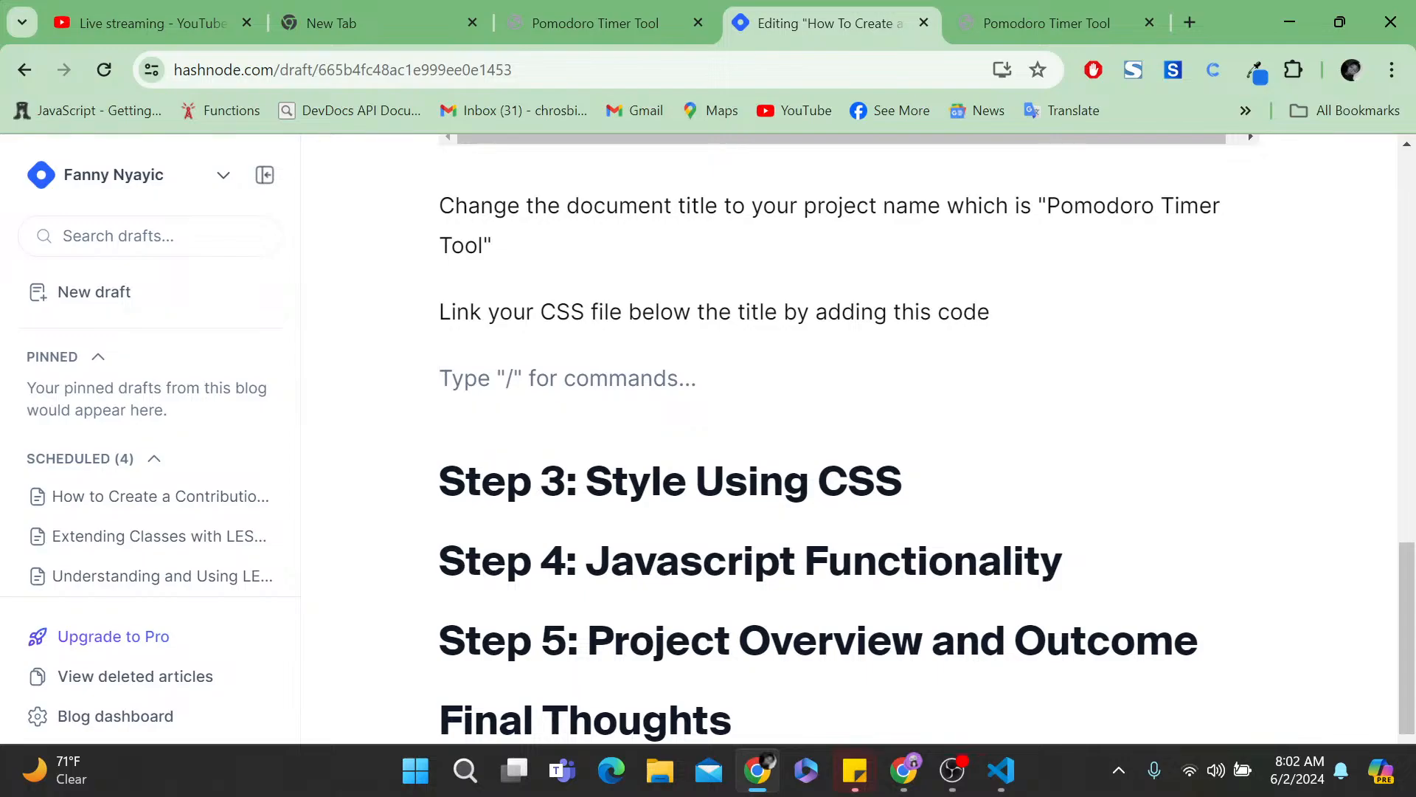
type("/")
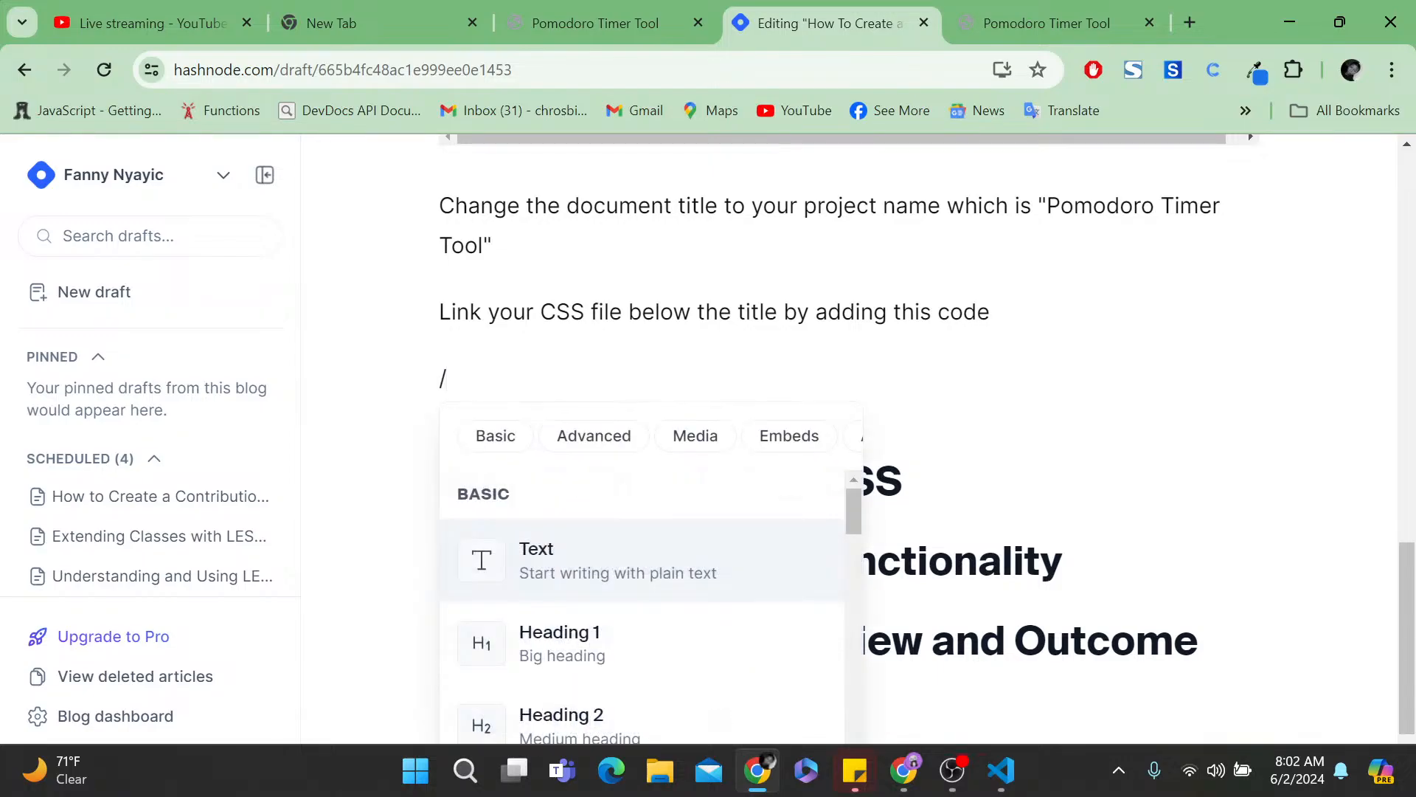
type("code")
key("Return")
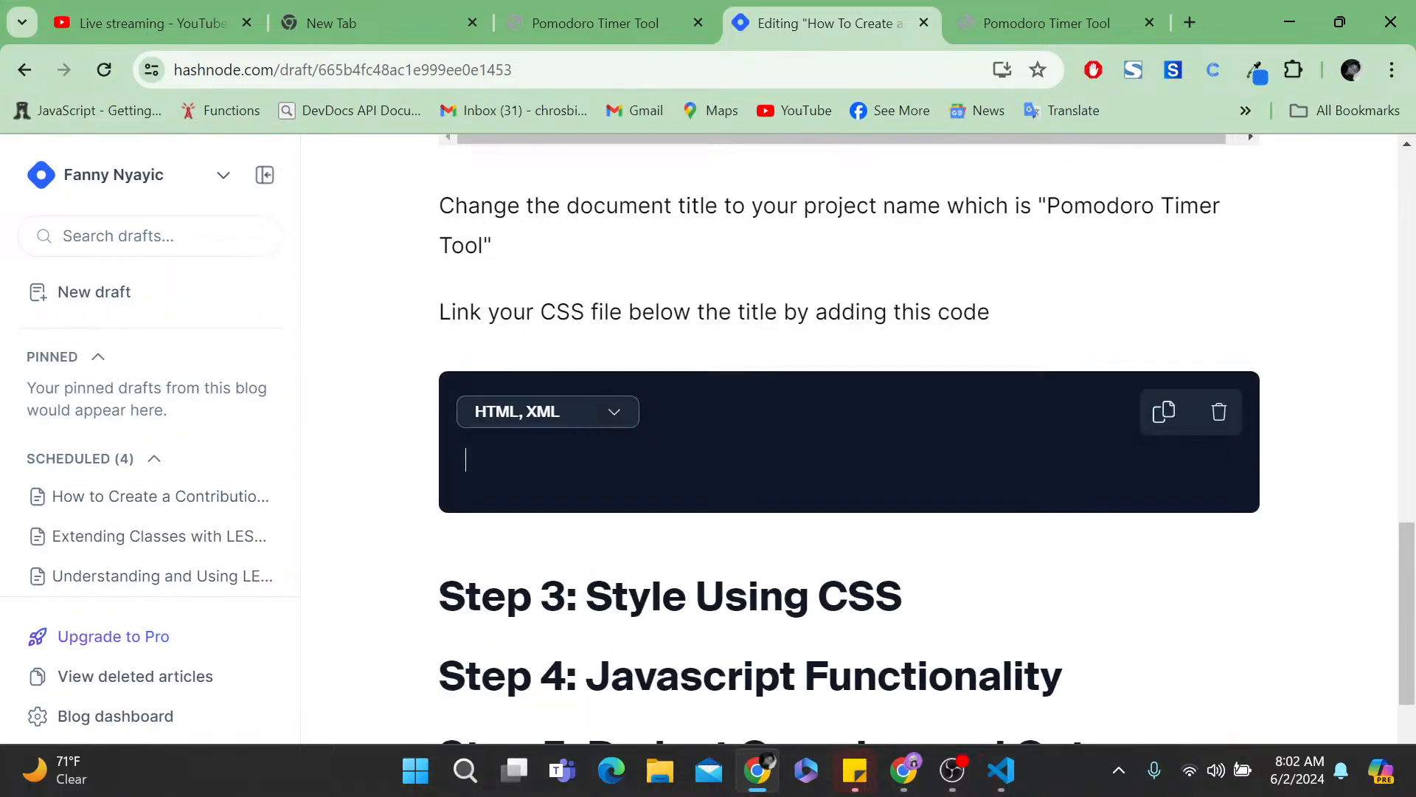
type("<link rel=\"stylesheet\" href=\"styles.css\">")
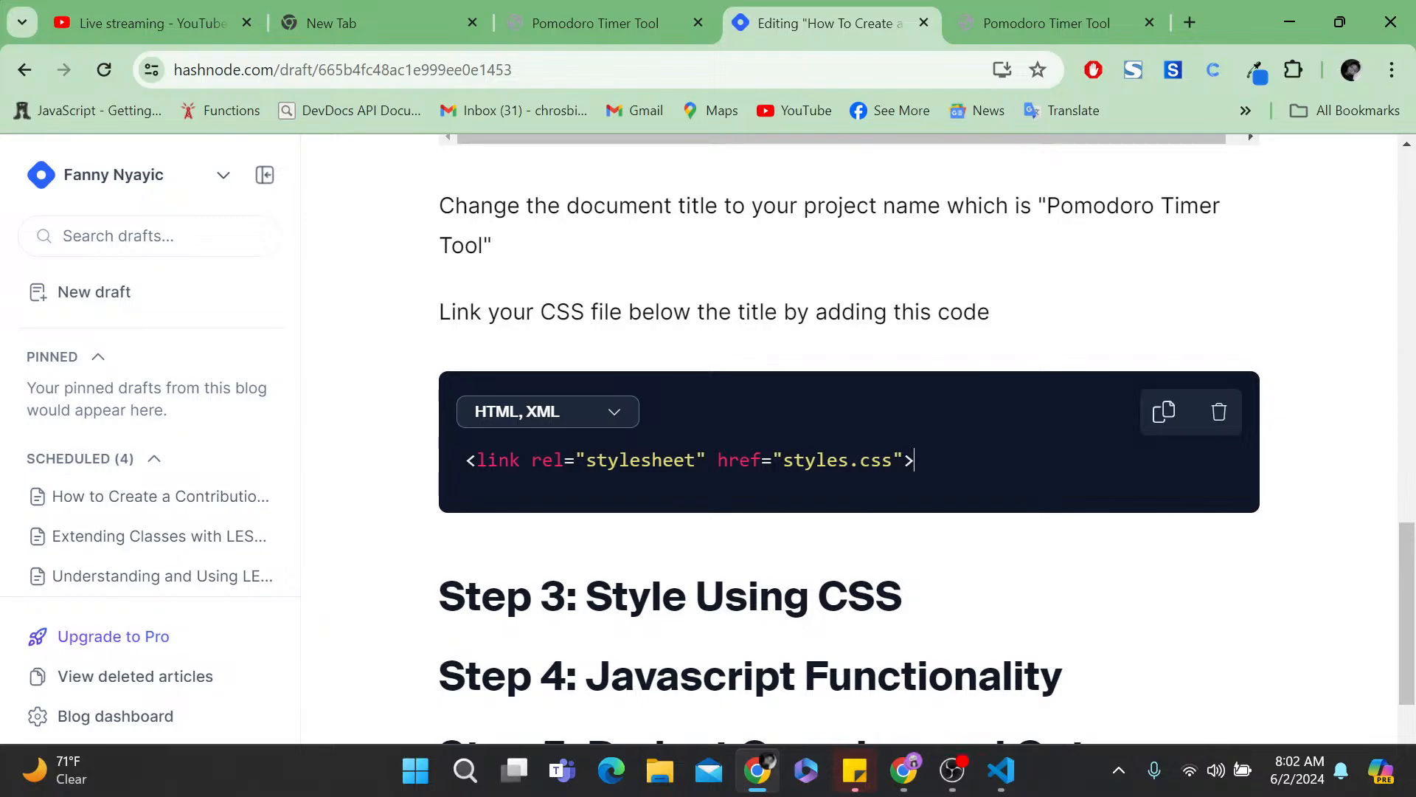
- Cut the script.js script tag out of the body section in the full HTML code block
scroll(849, 443, "up", 5)
scroll(826, 455, "up", 1)
triple_click(826, 455)
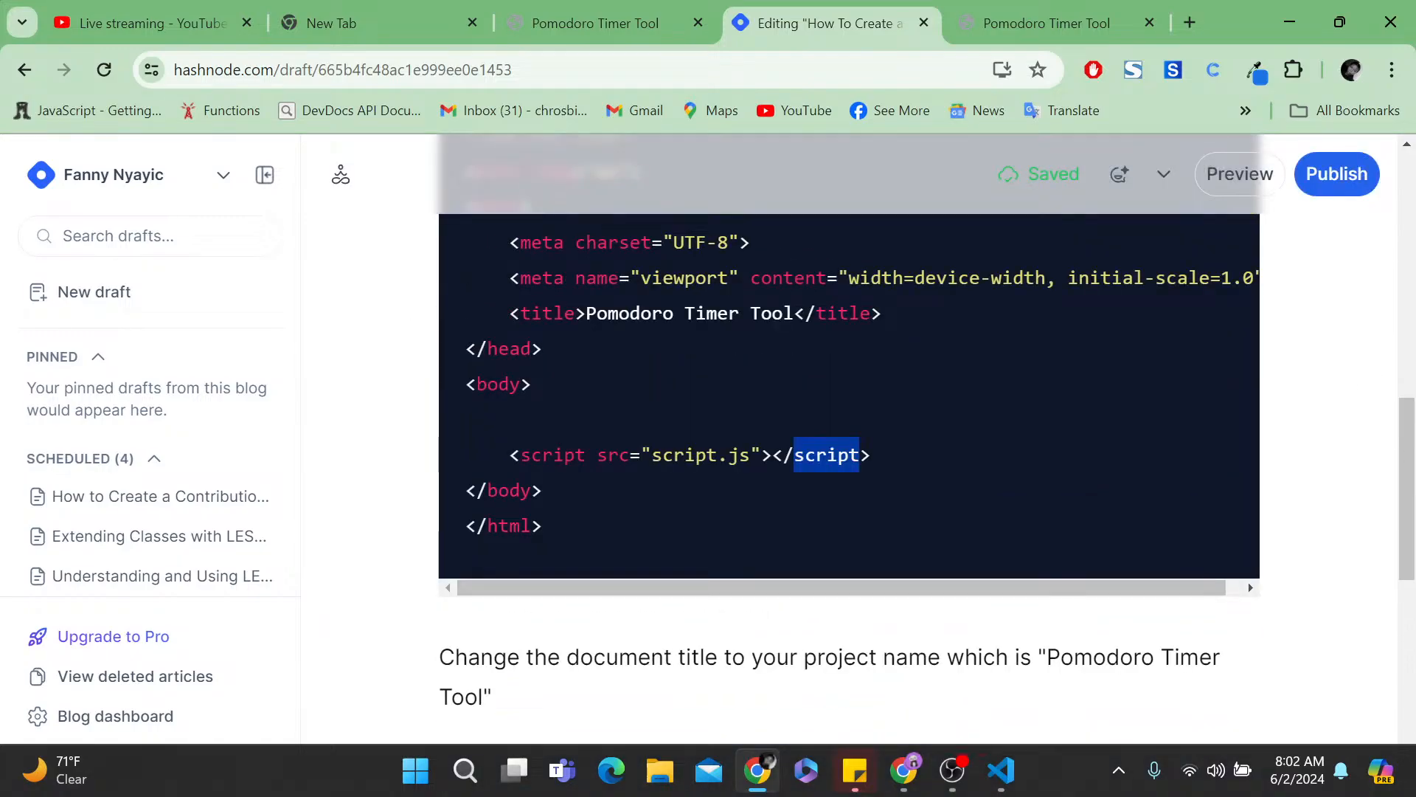
left_click_drag(878, 455, 477, 455)
key("BackSpace")
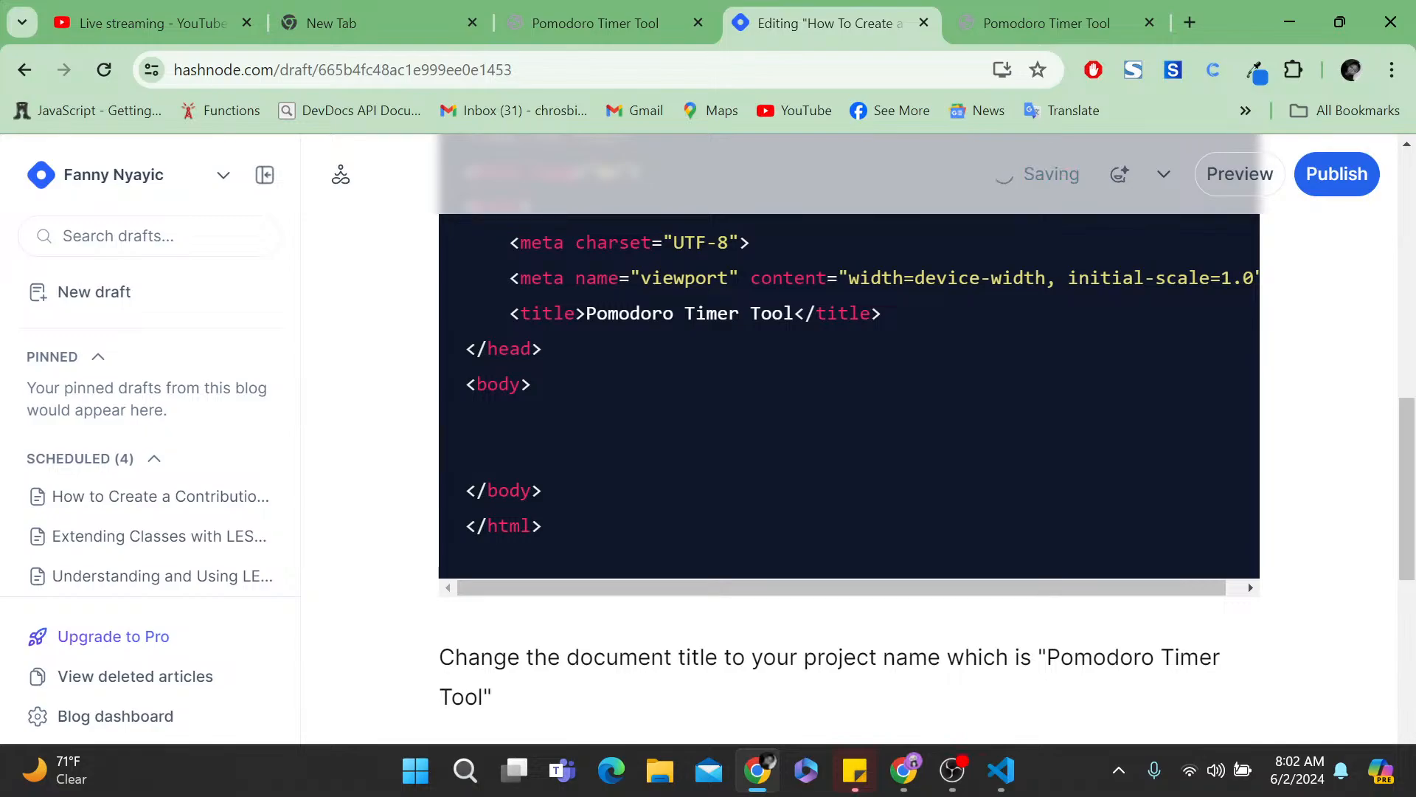
- Add the paragraph "Link your external javascript file within the body" below the stylesheet link code block
scroll(848, 442, "down", 1)
scroll(848, 442, "down", 7)
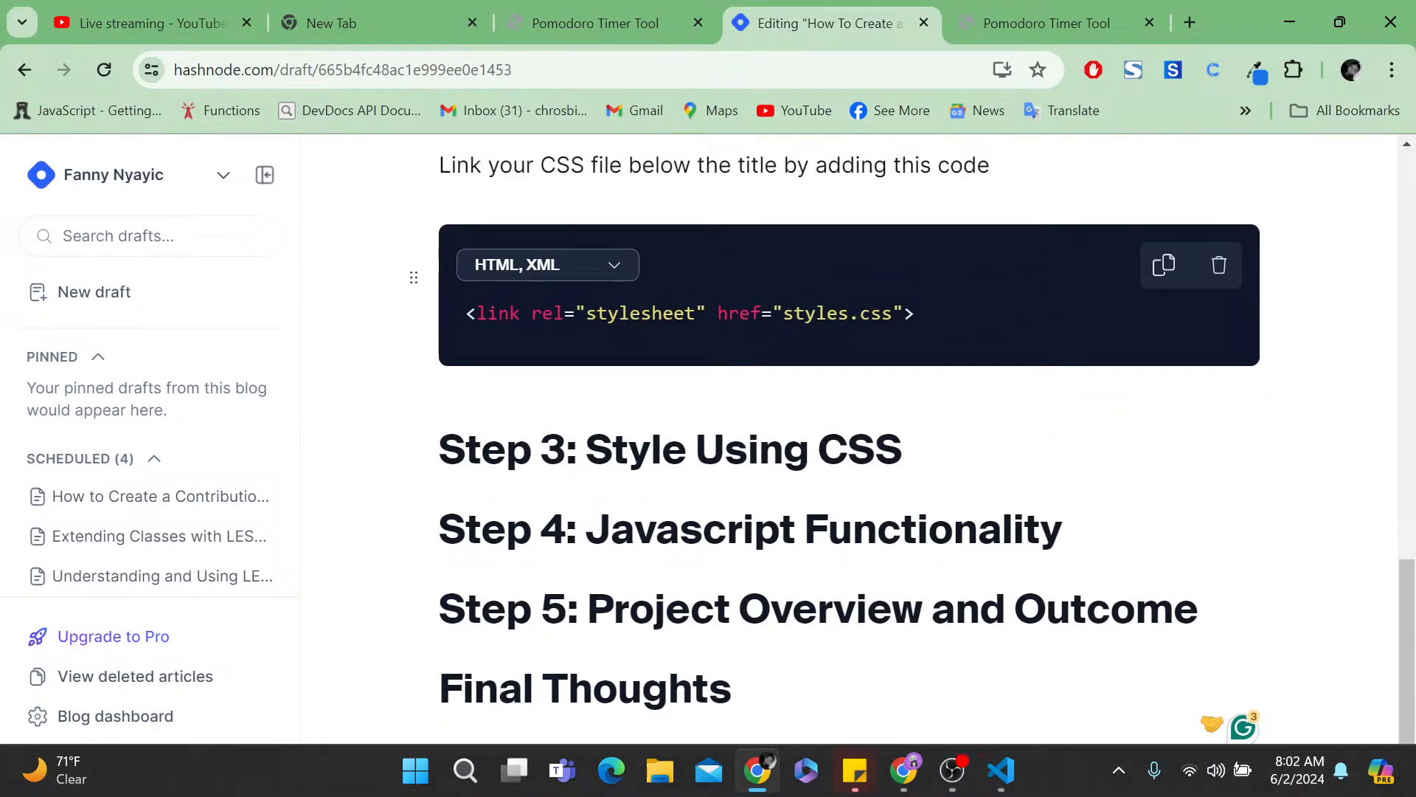
key("Return")
key("Return")
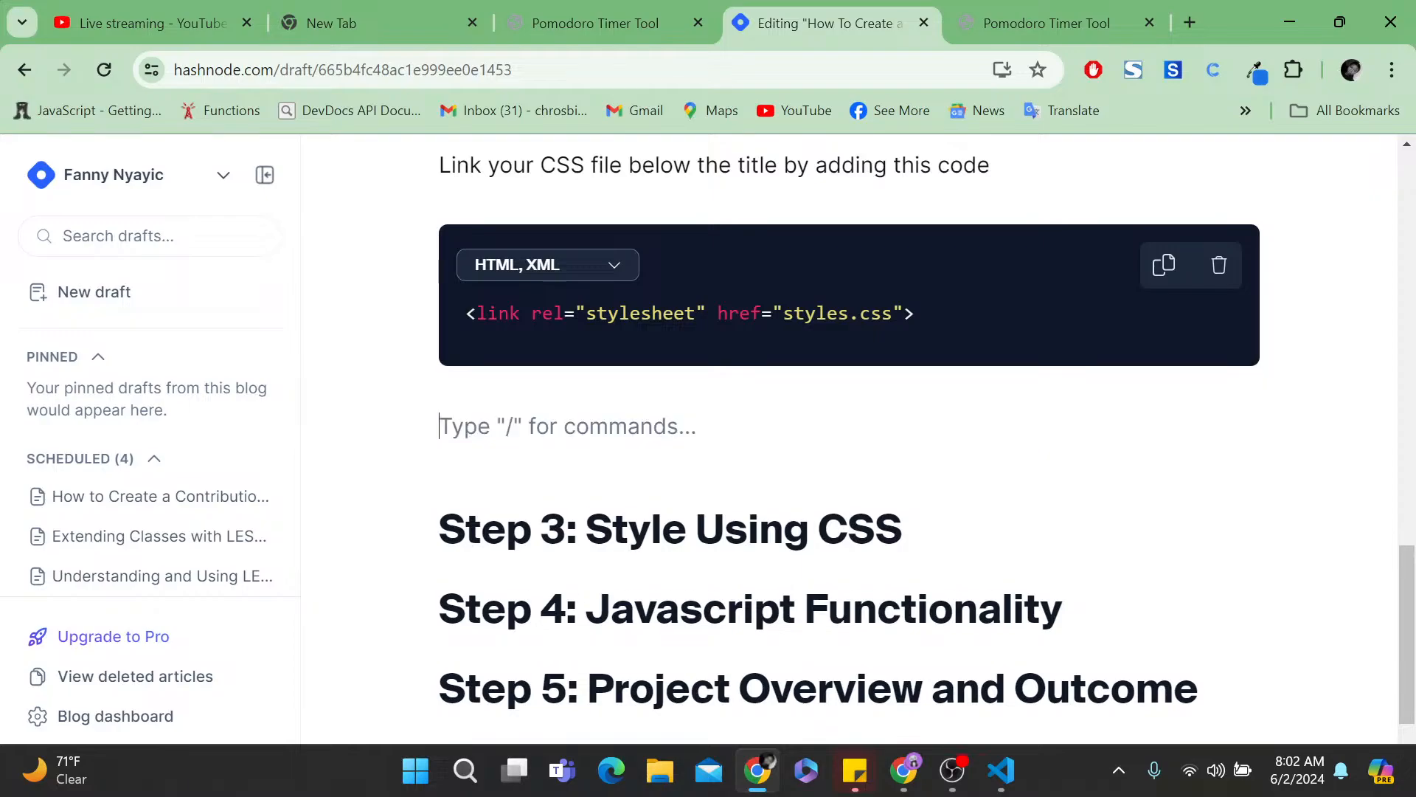
type("Link y")
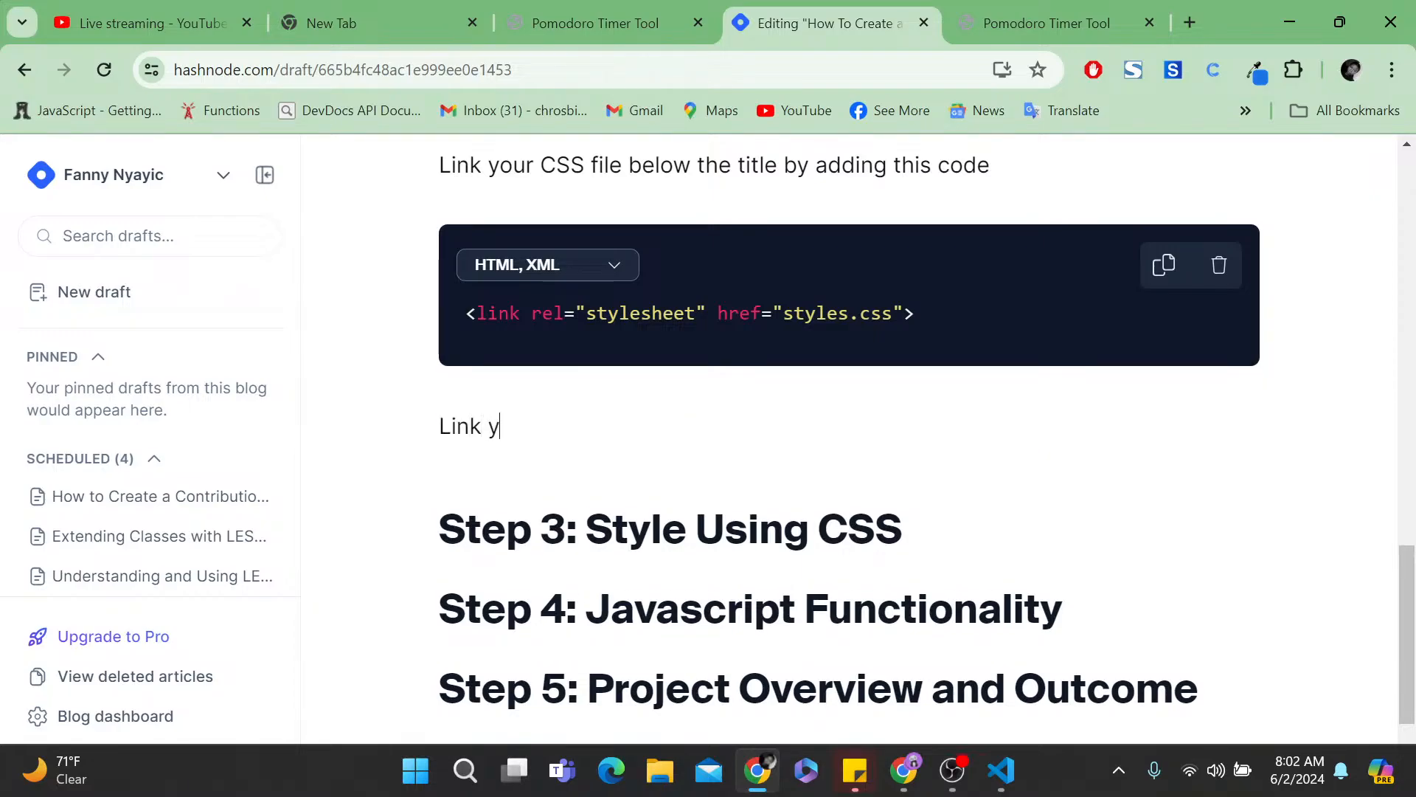
type("our javascript fi")
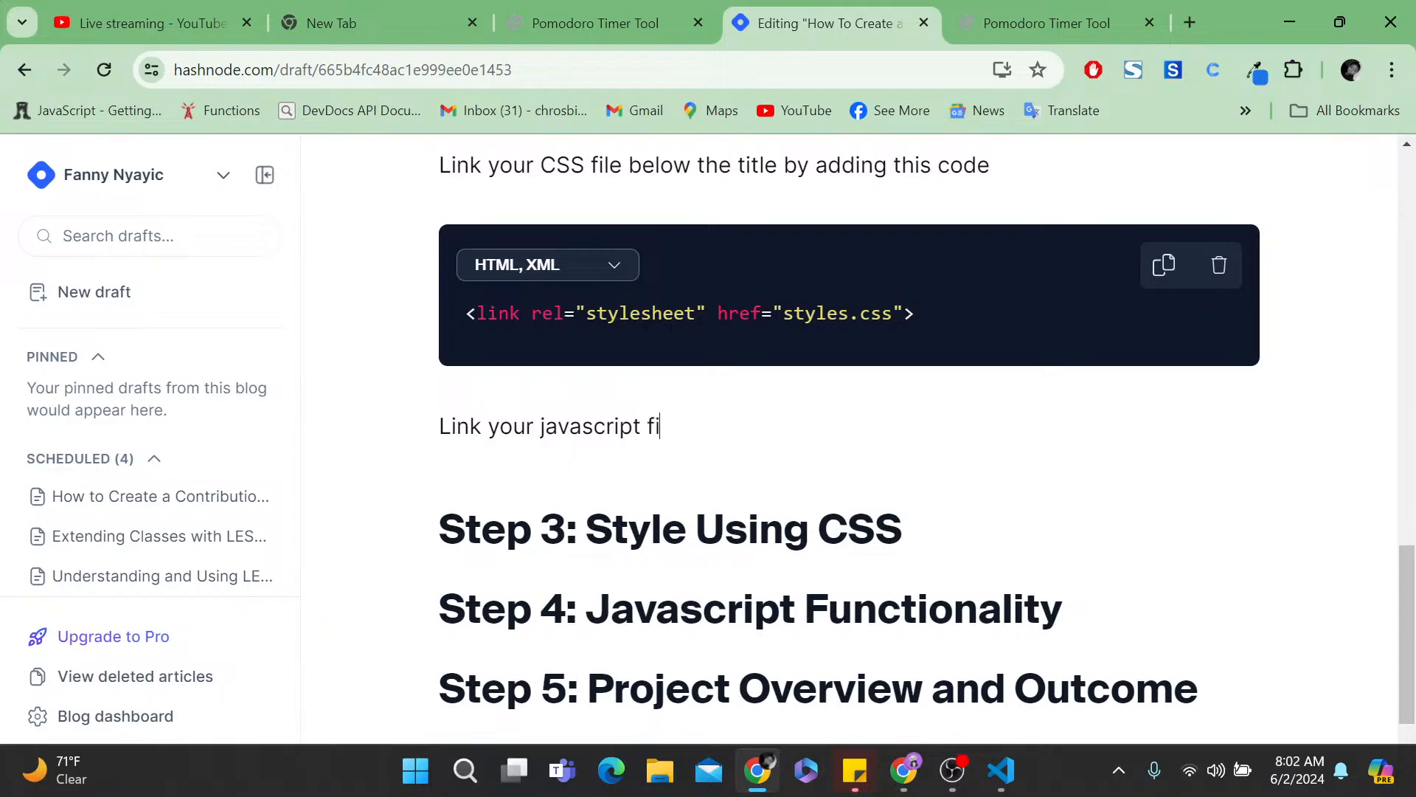
type("le within")
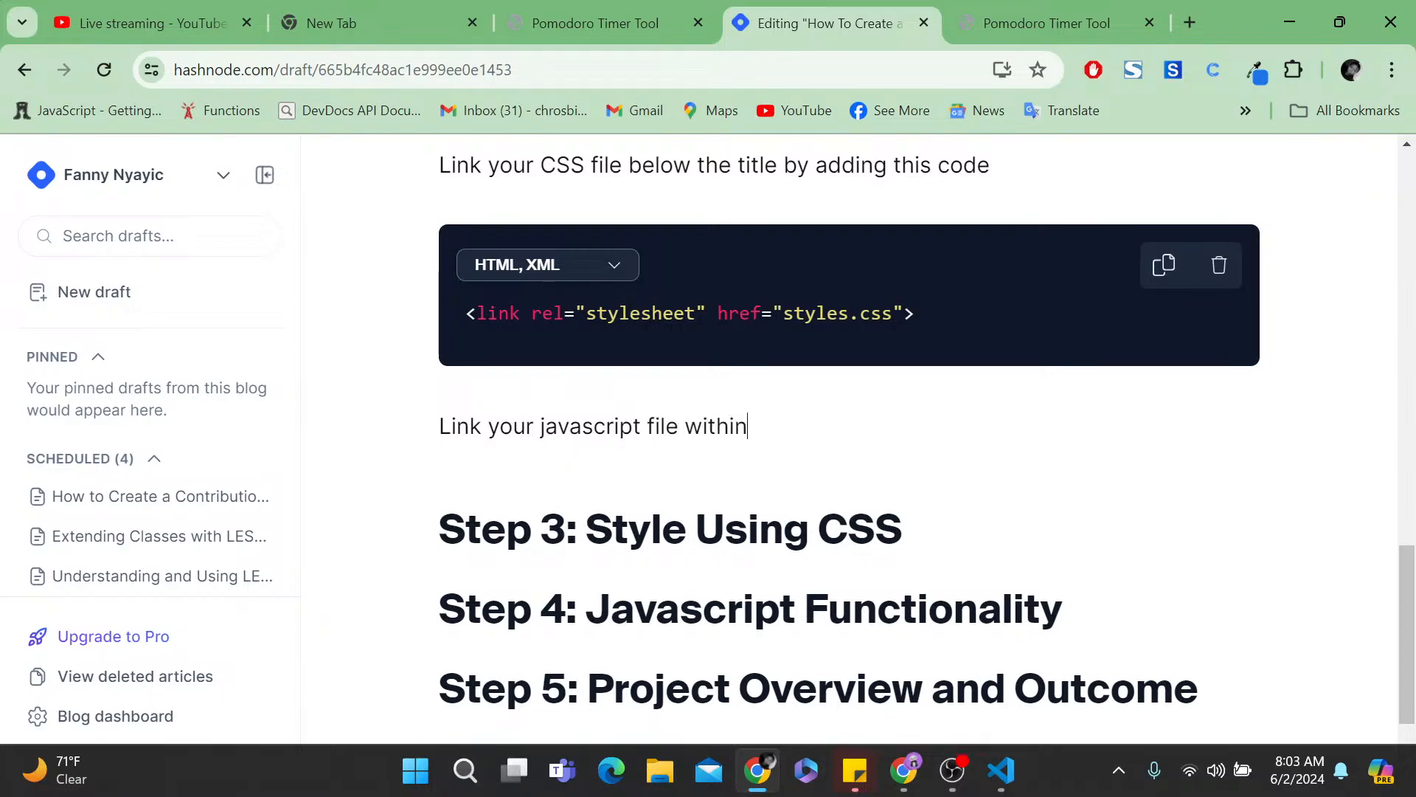
type(" the body")
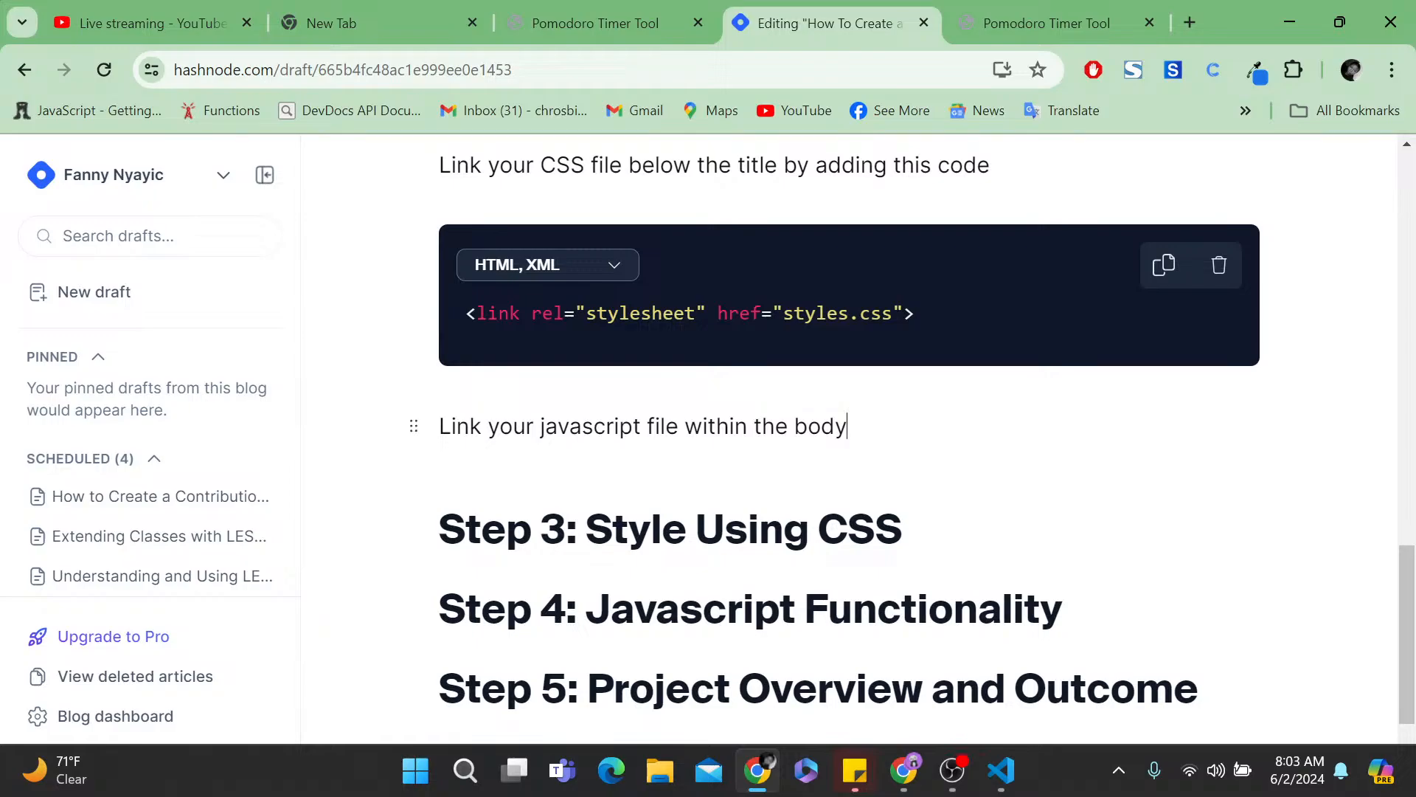
type("external")
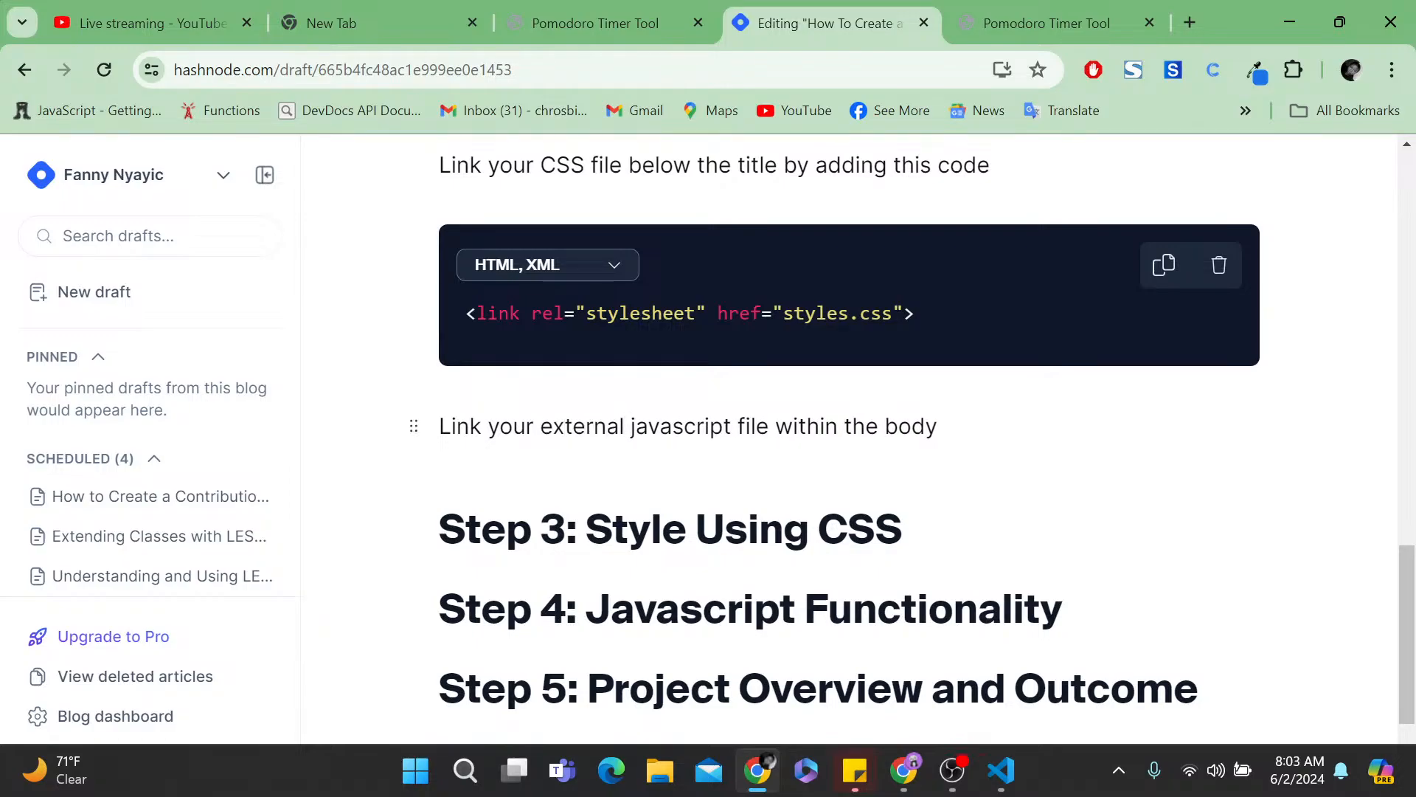
- Insert a code block below the JavaScript linking sentence containing <script src="script.js"></script>
left_click(938, 427)
key("Return")
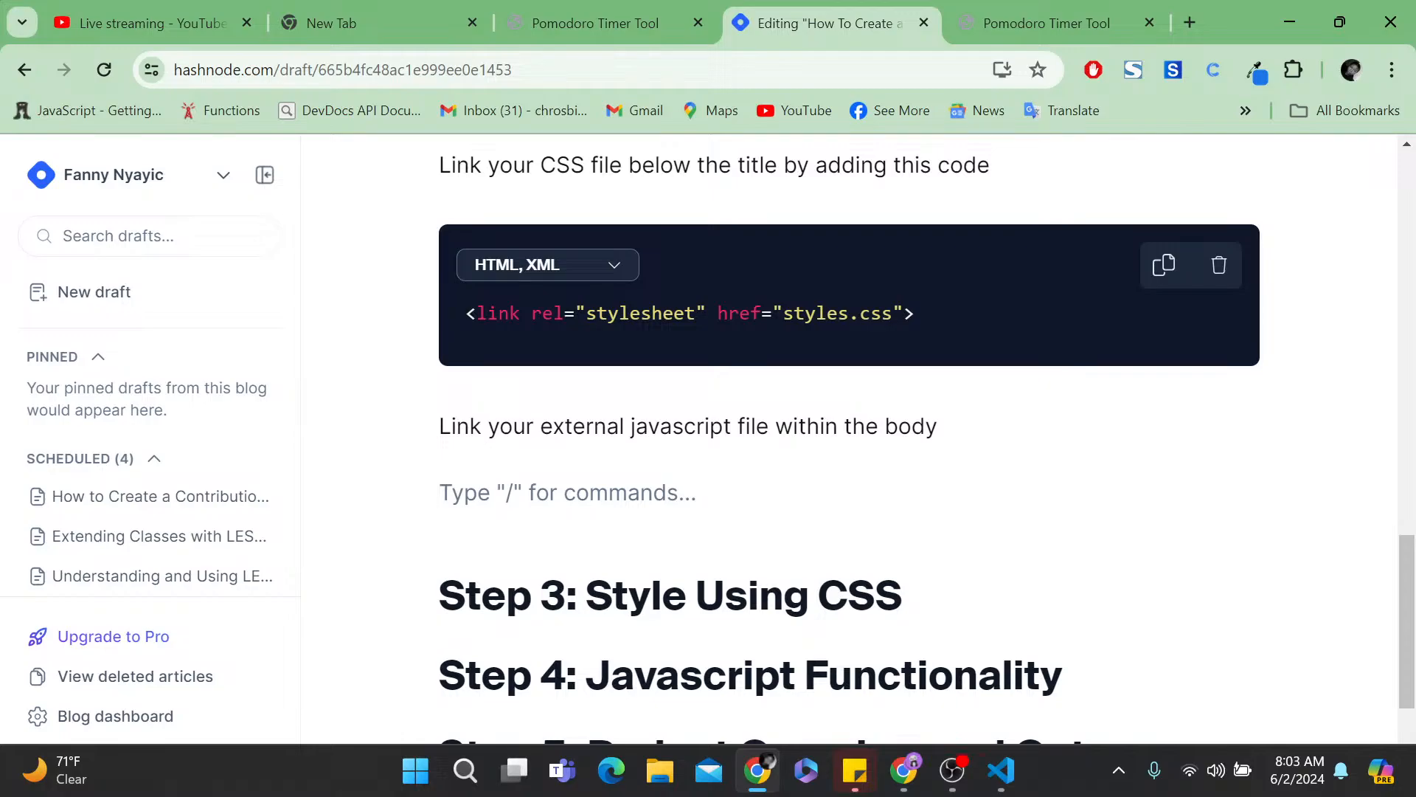
type("/cod")
key("Return")
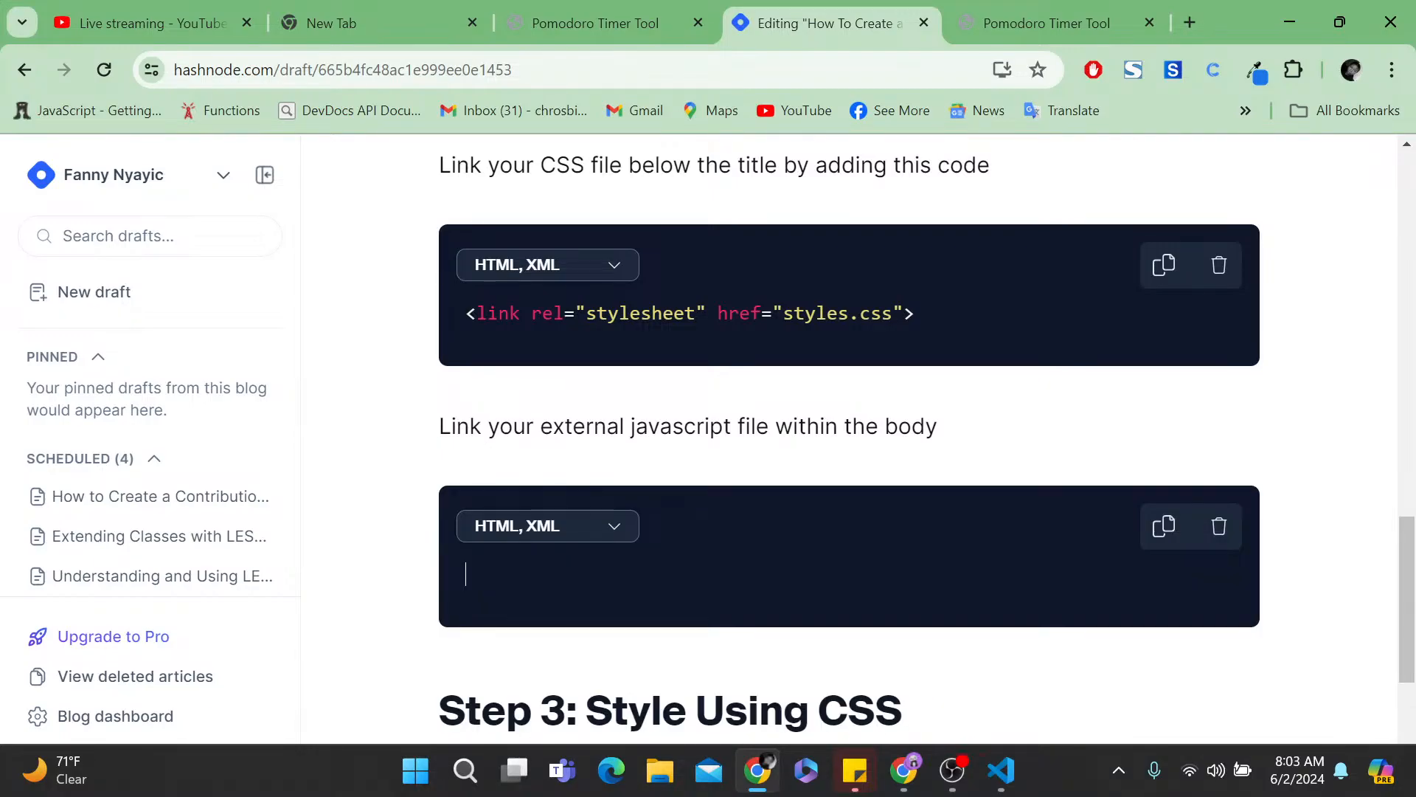
type("<script src=\"script.js\"></script>")
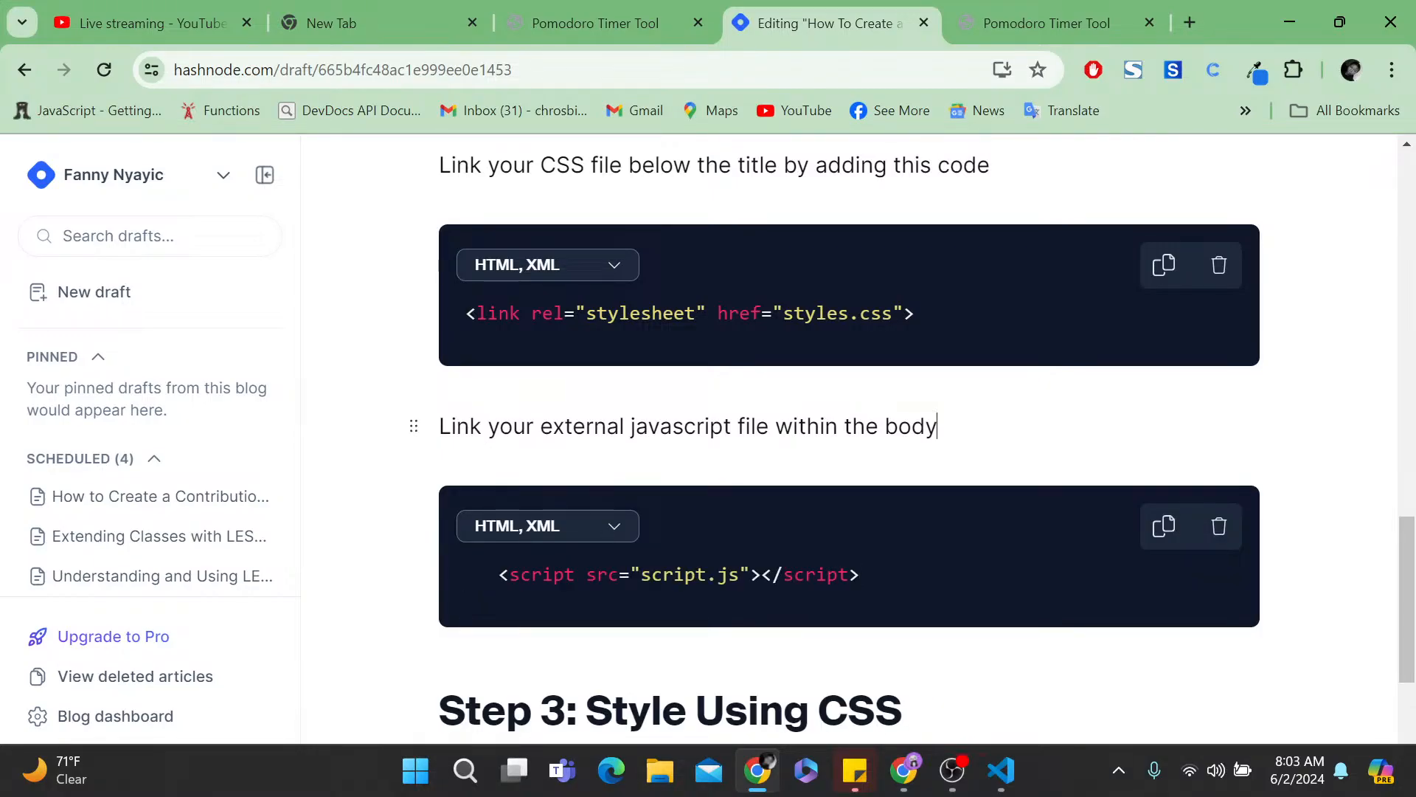
- Add two new lines after the script tag in the script.js code block
scroll(848, 443, "down", 2)
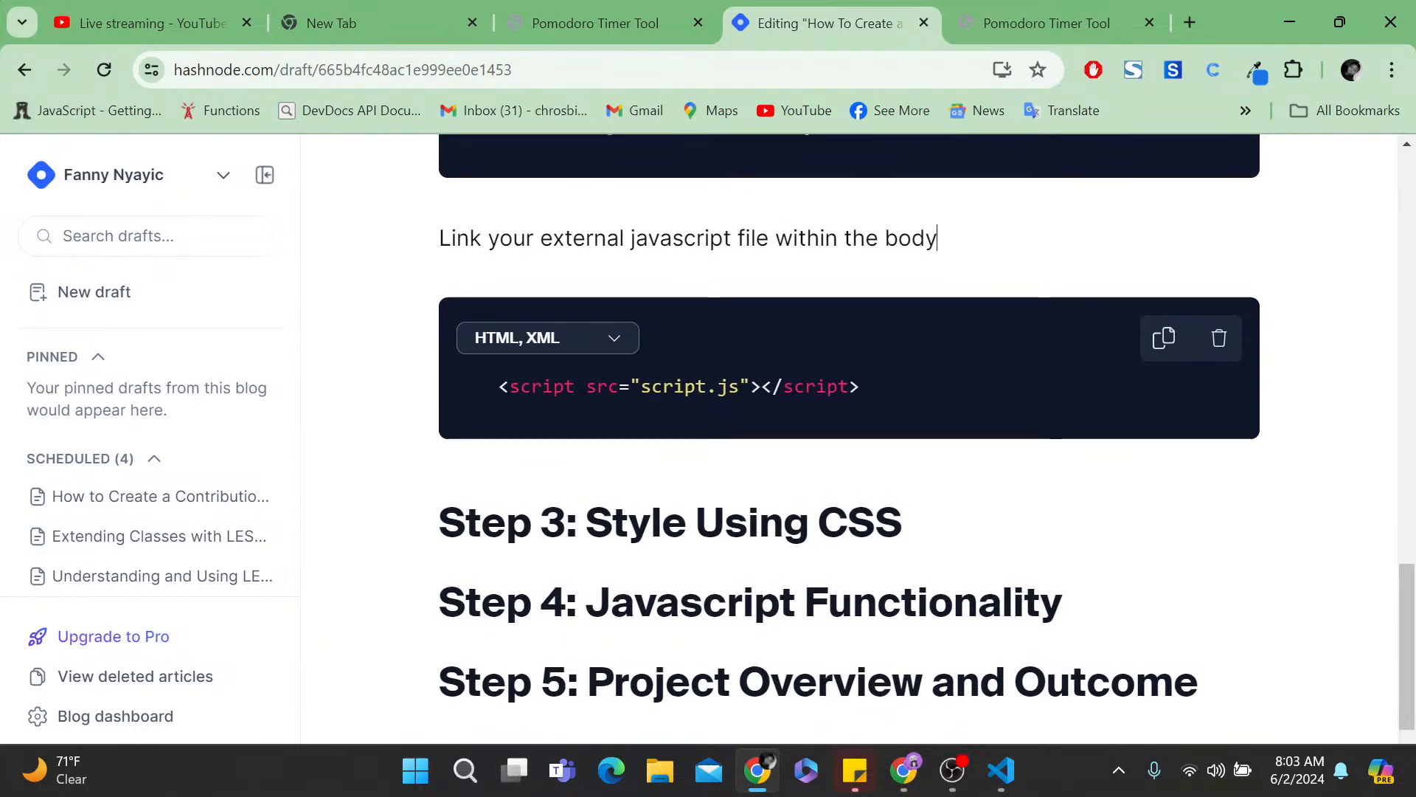
scroll(849, 442, "up", 6)
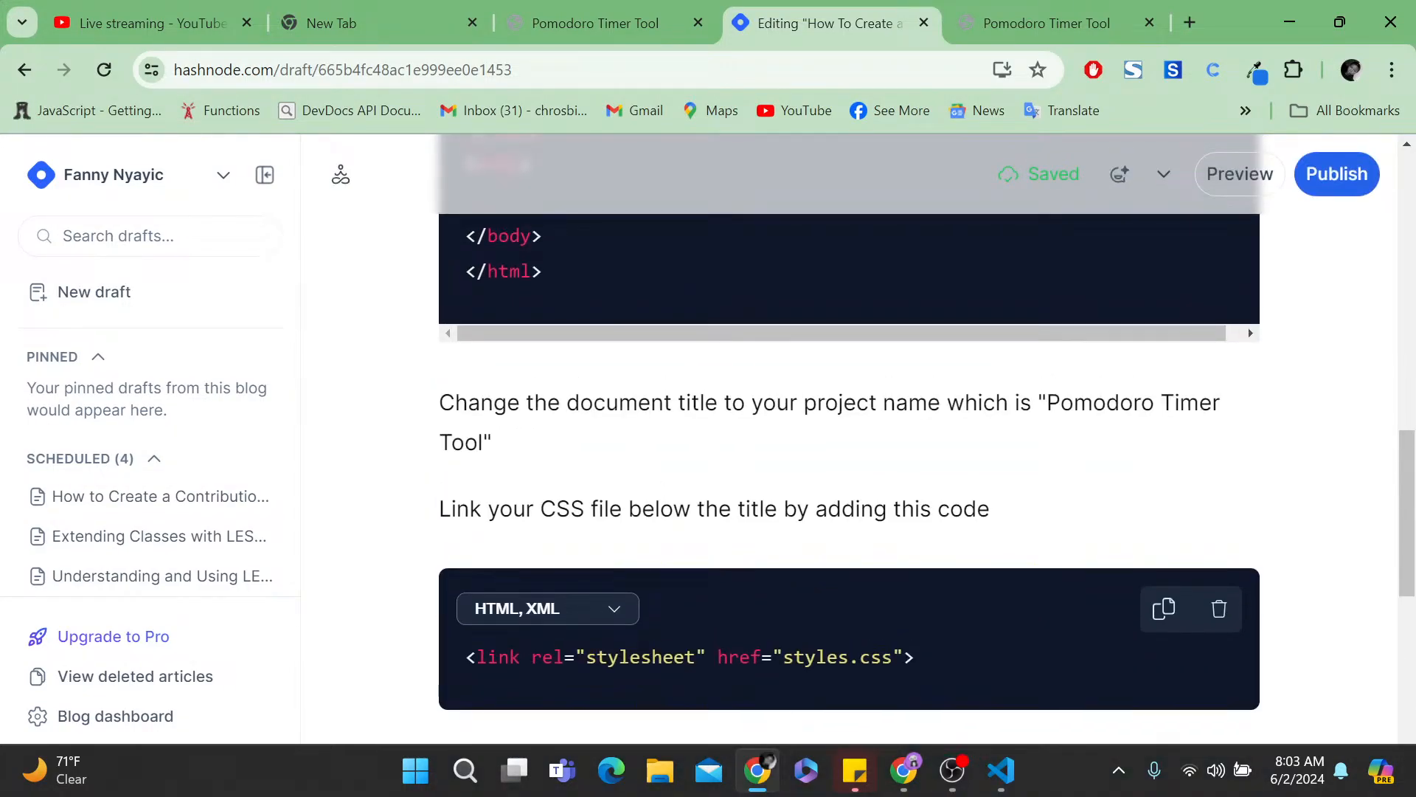
scroll(848, 442, "up", 8)
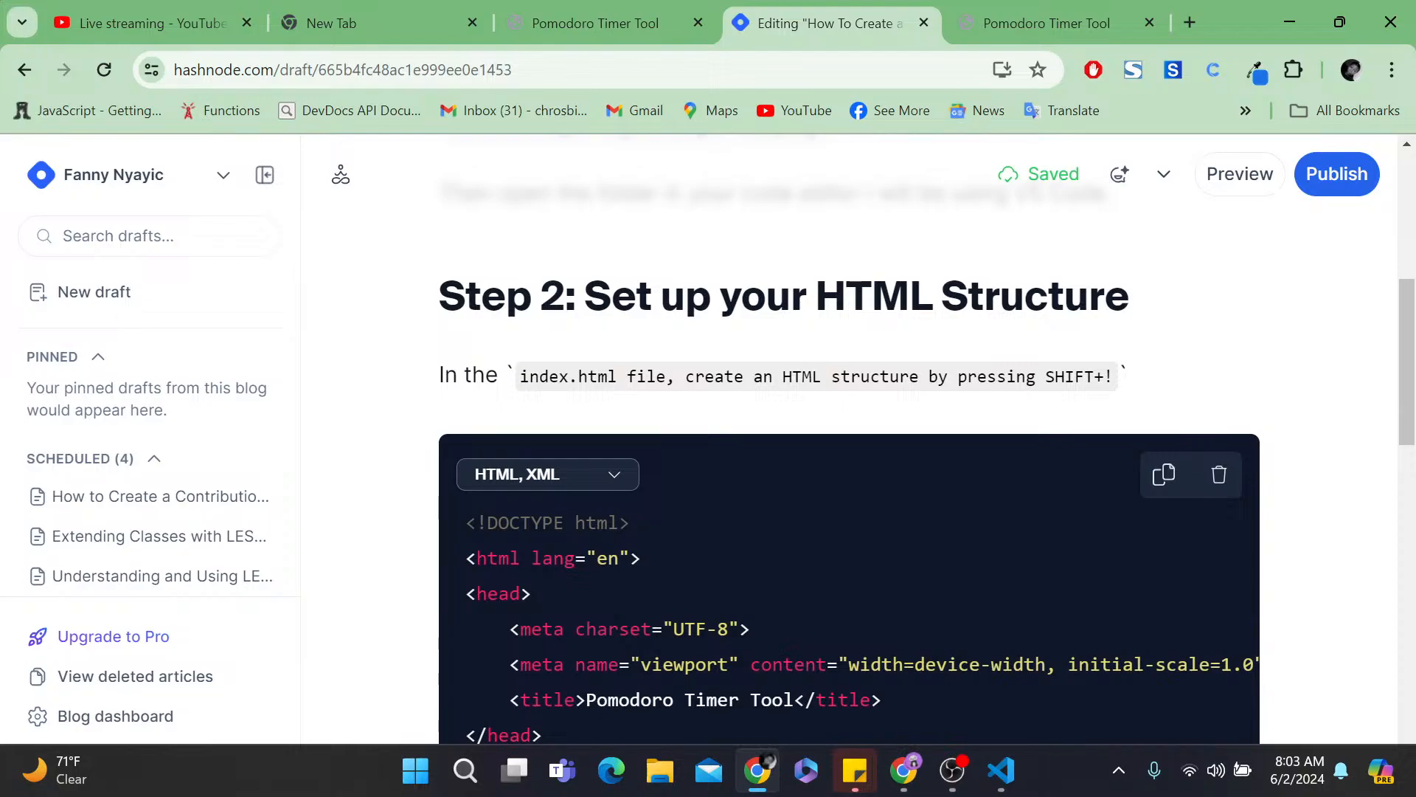
scroll(848, 442, "down", 5)
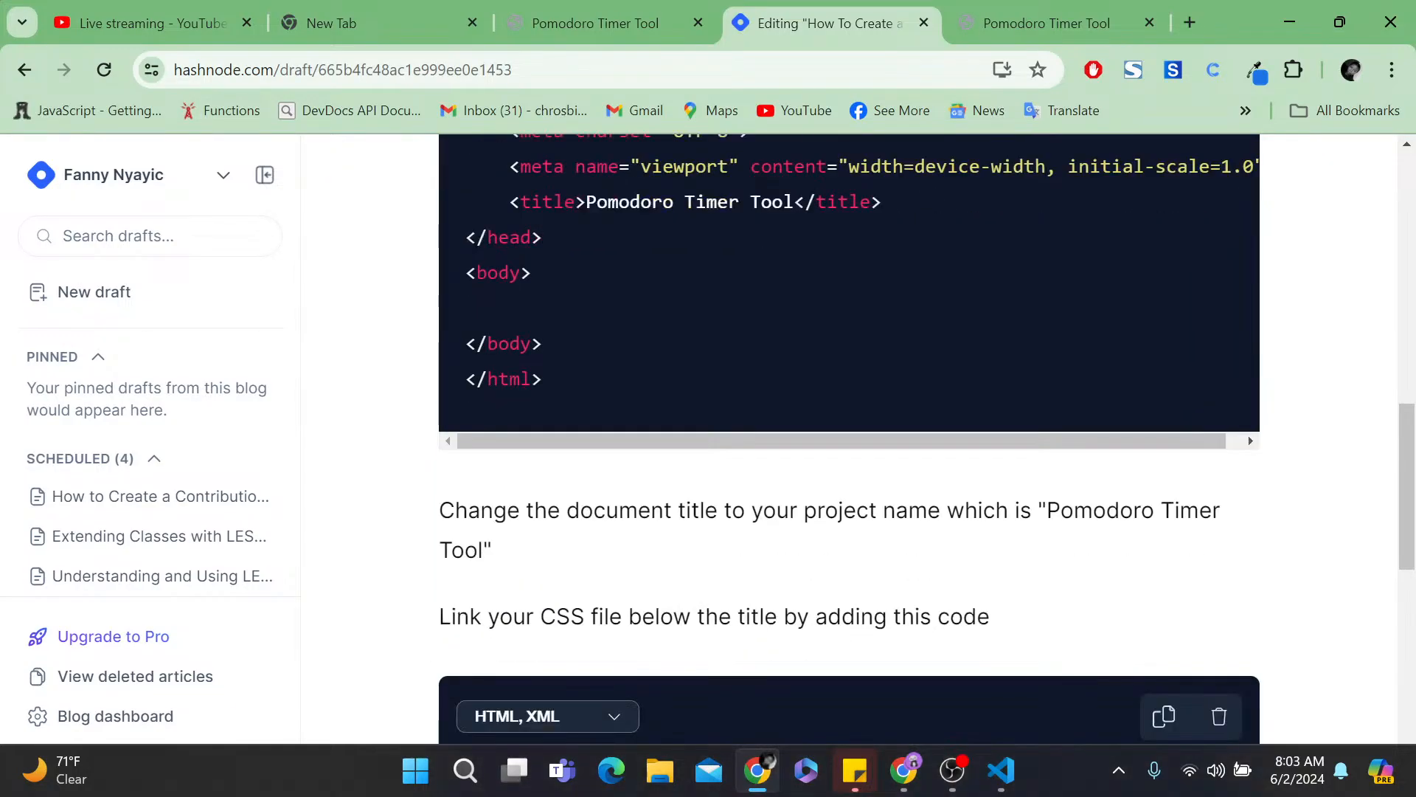
scroll(848, 443, "down", 6)
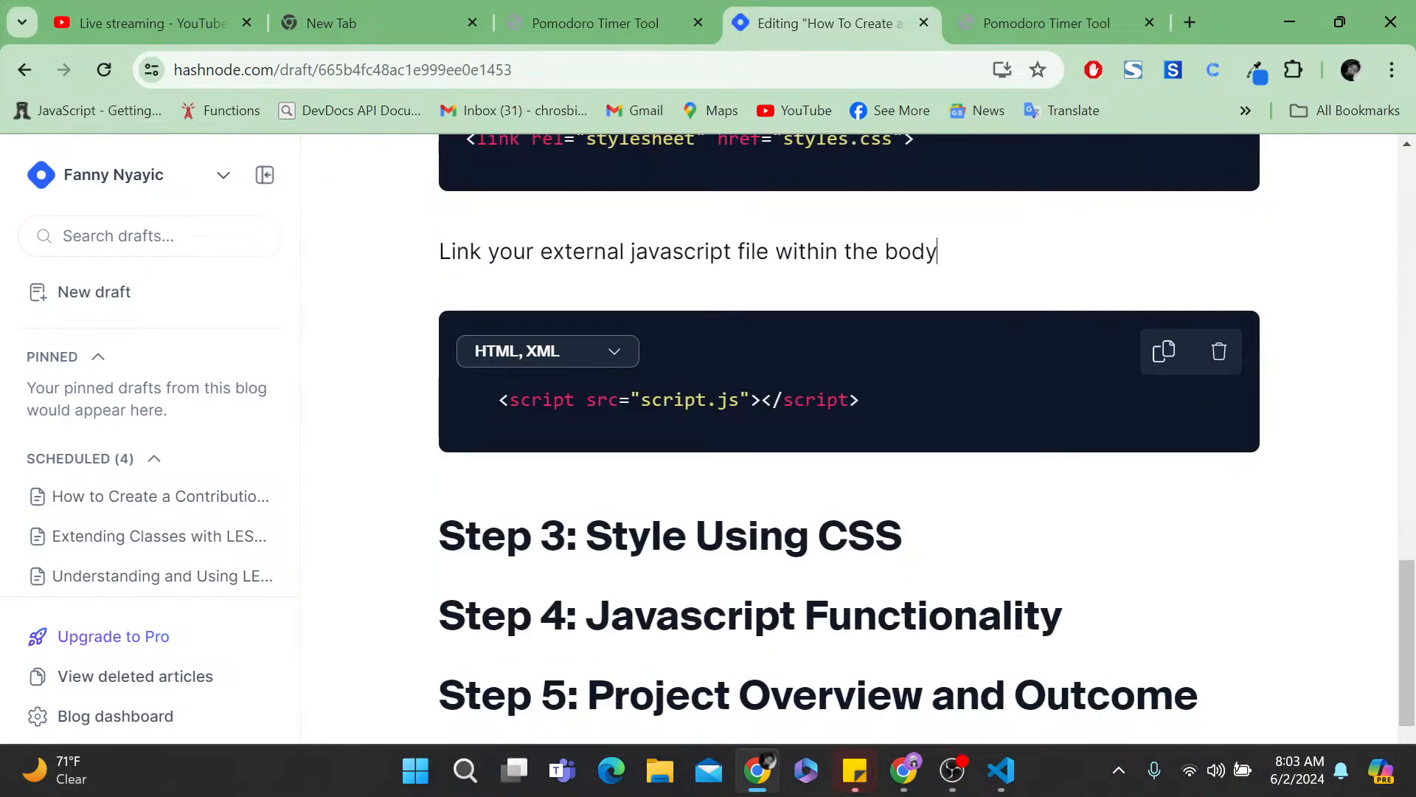
key("Return")
key("Return")
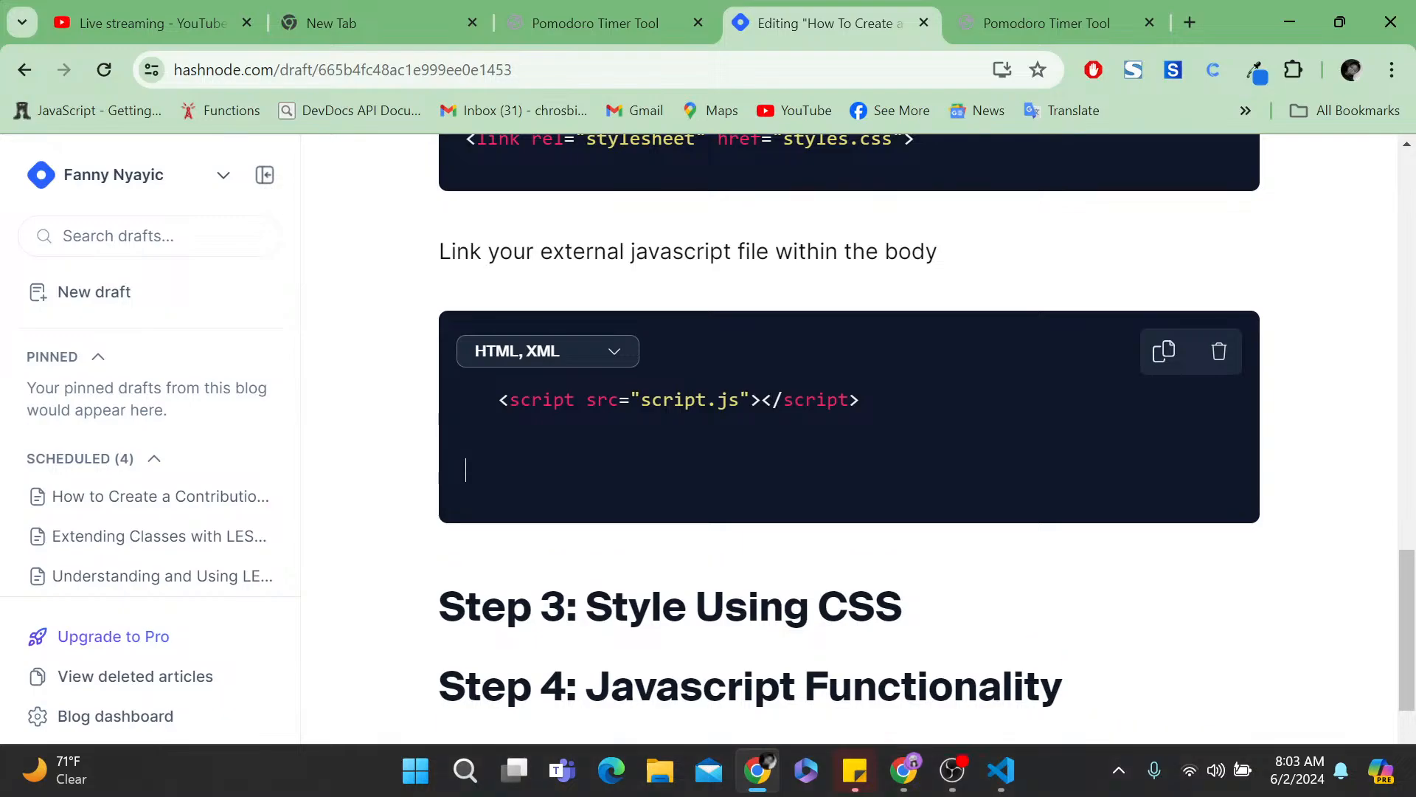
type("Creat")
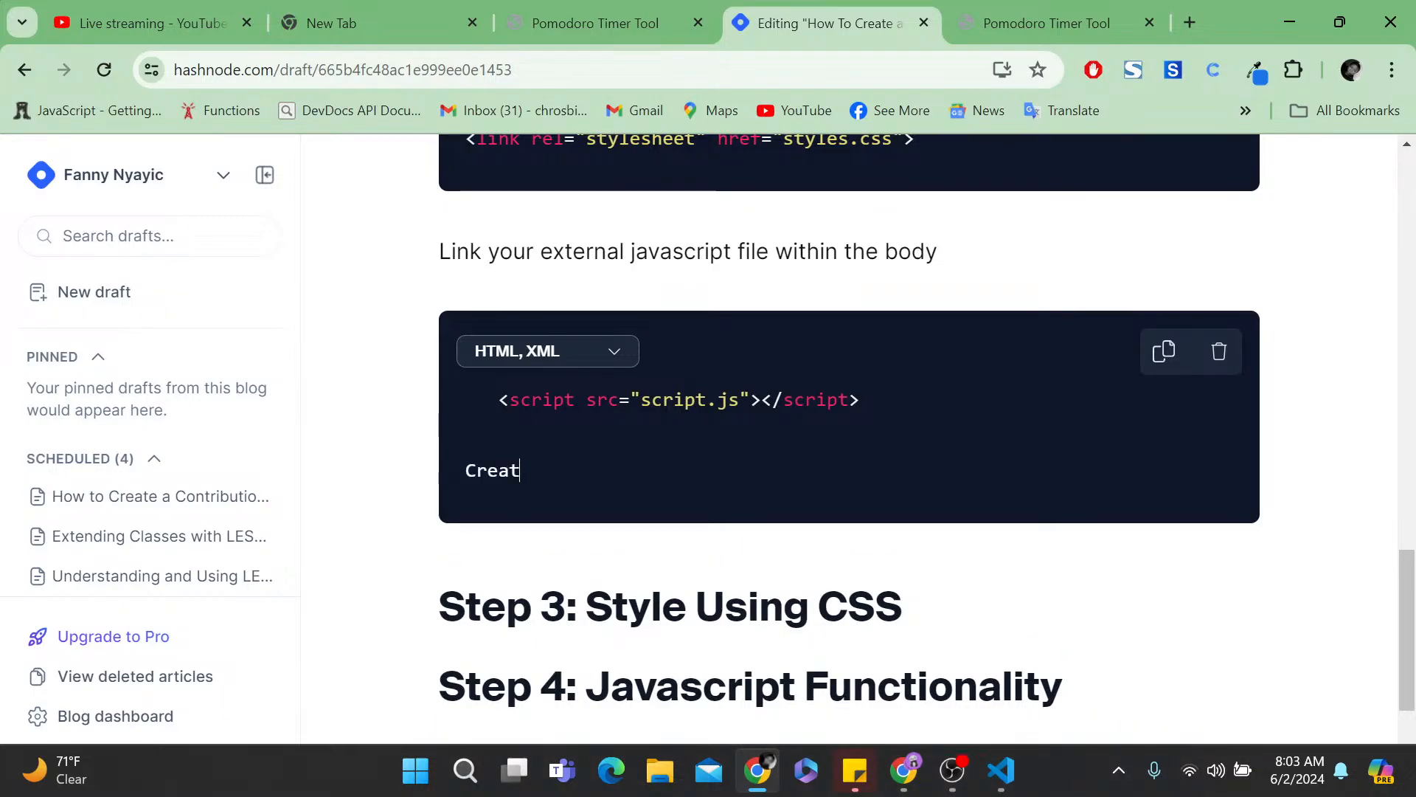
key("BackSpace")
key("BackSpace")
key("BackSpace")
key("BackSpace")
key("BackSpace")
- Leave the script.js code block and start a paragraph below it with "Create your"
key("Return")
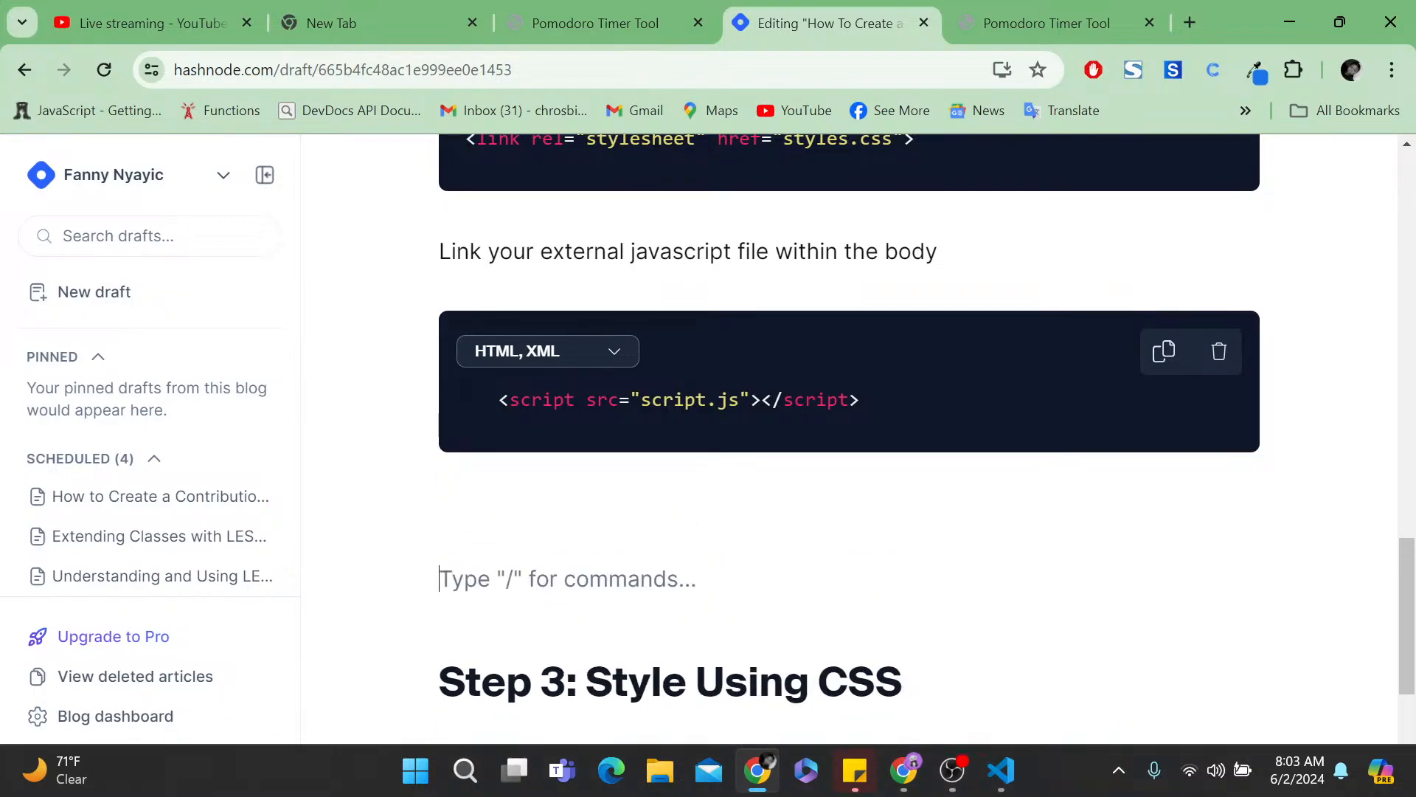
key("BackSpace")
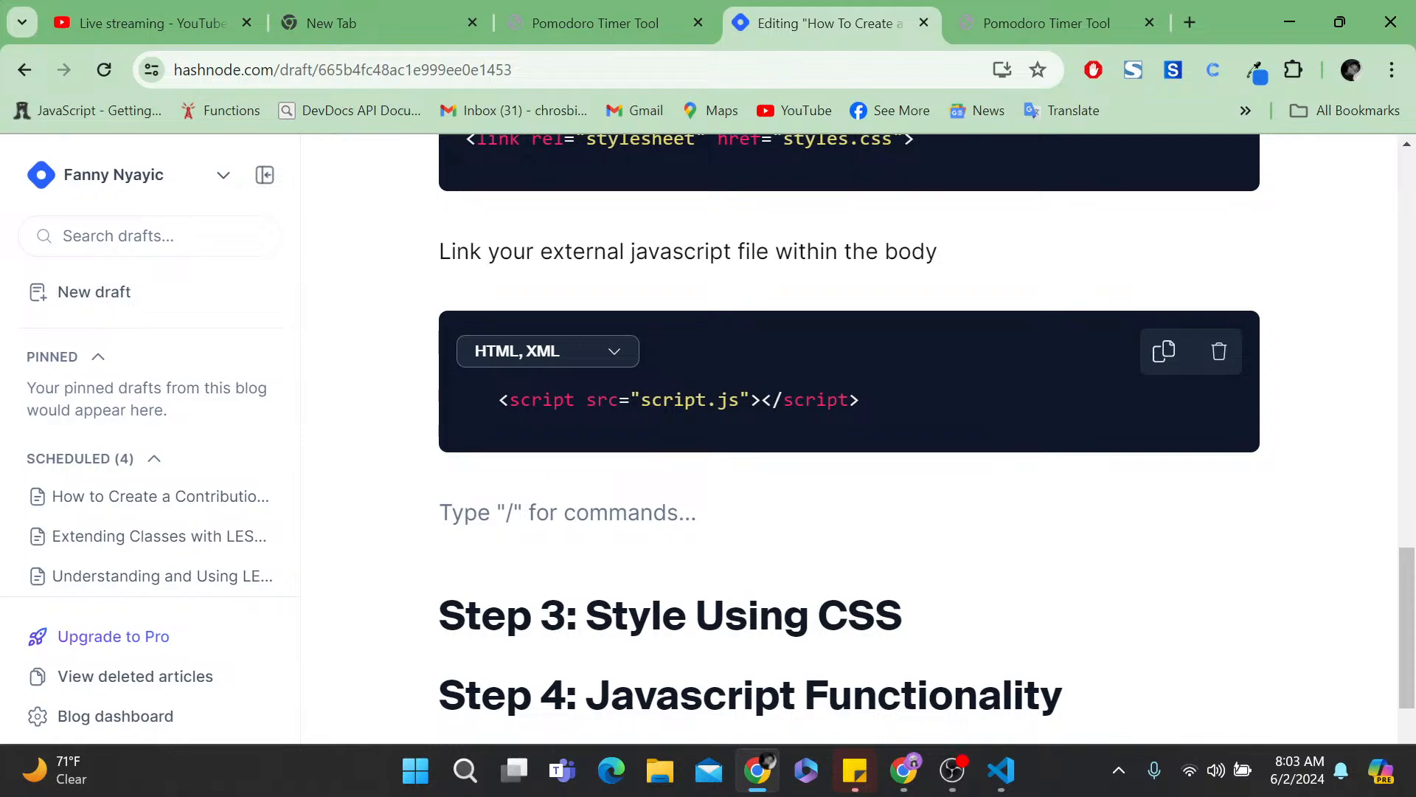
type("Create y")
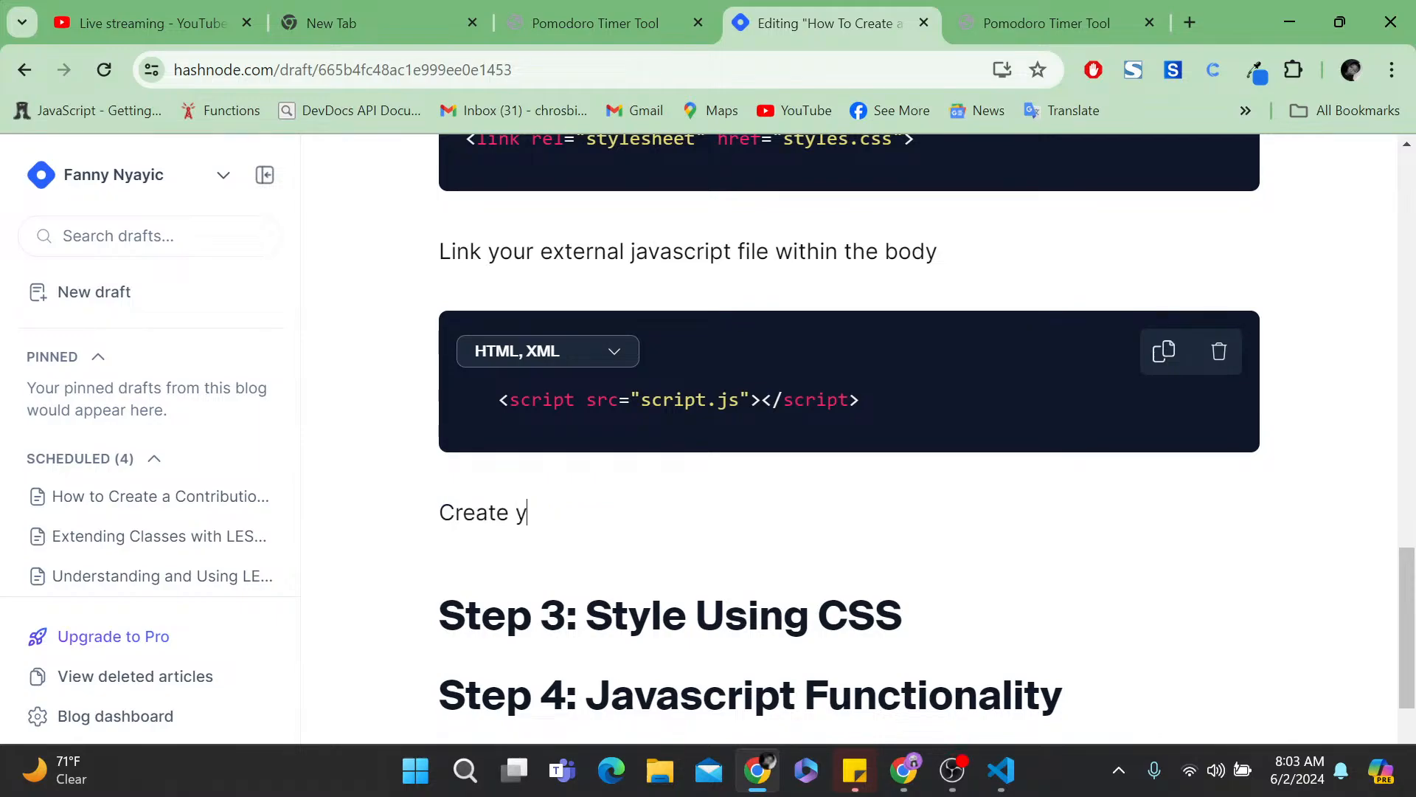
type("our")
- Switch to VS Code, uncomment the timer-container div in the body of index.html, and select the whole block
left_click(1005, 780)
left_click(779, 488)
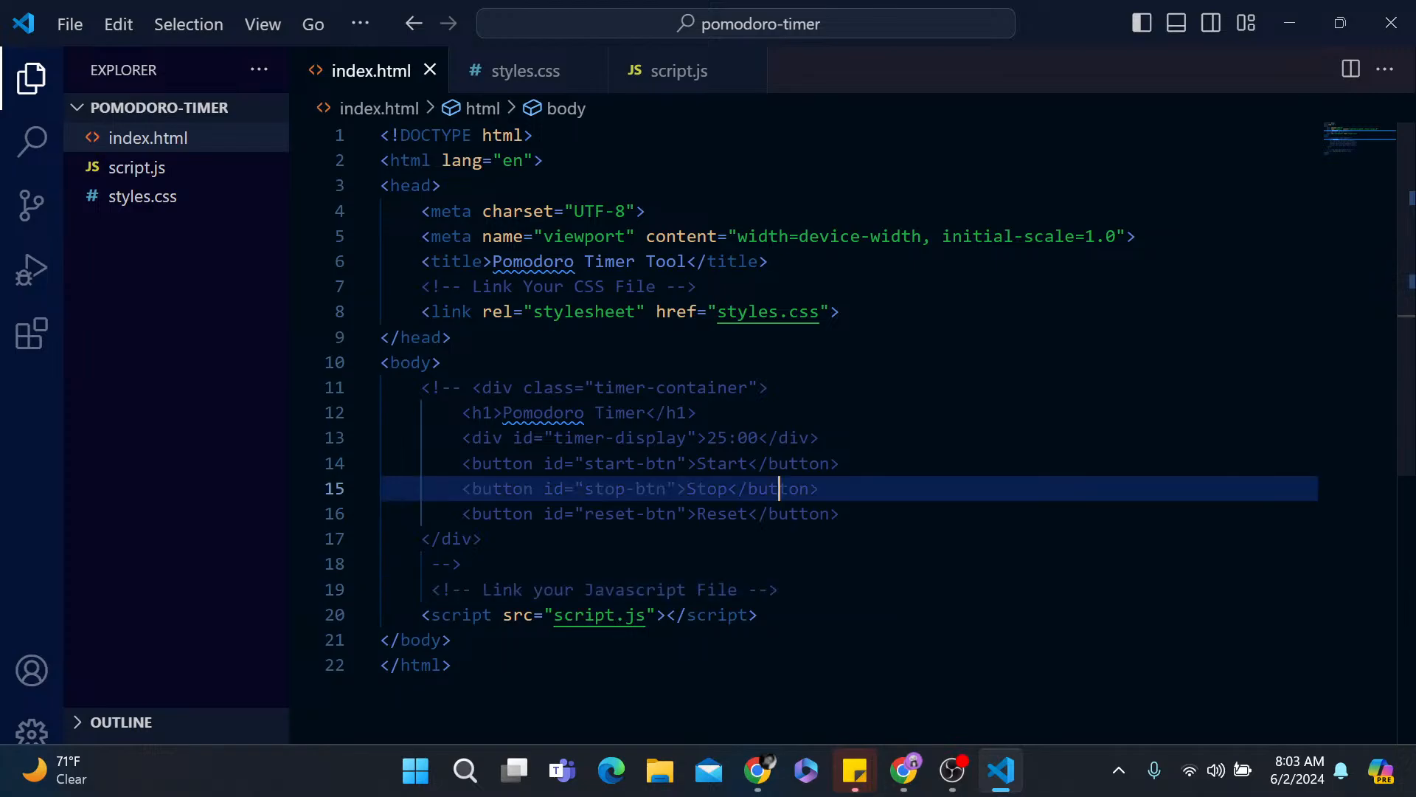
left_click_drag(463, 564, 411, 387)
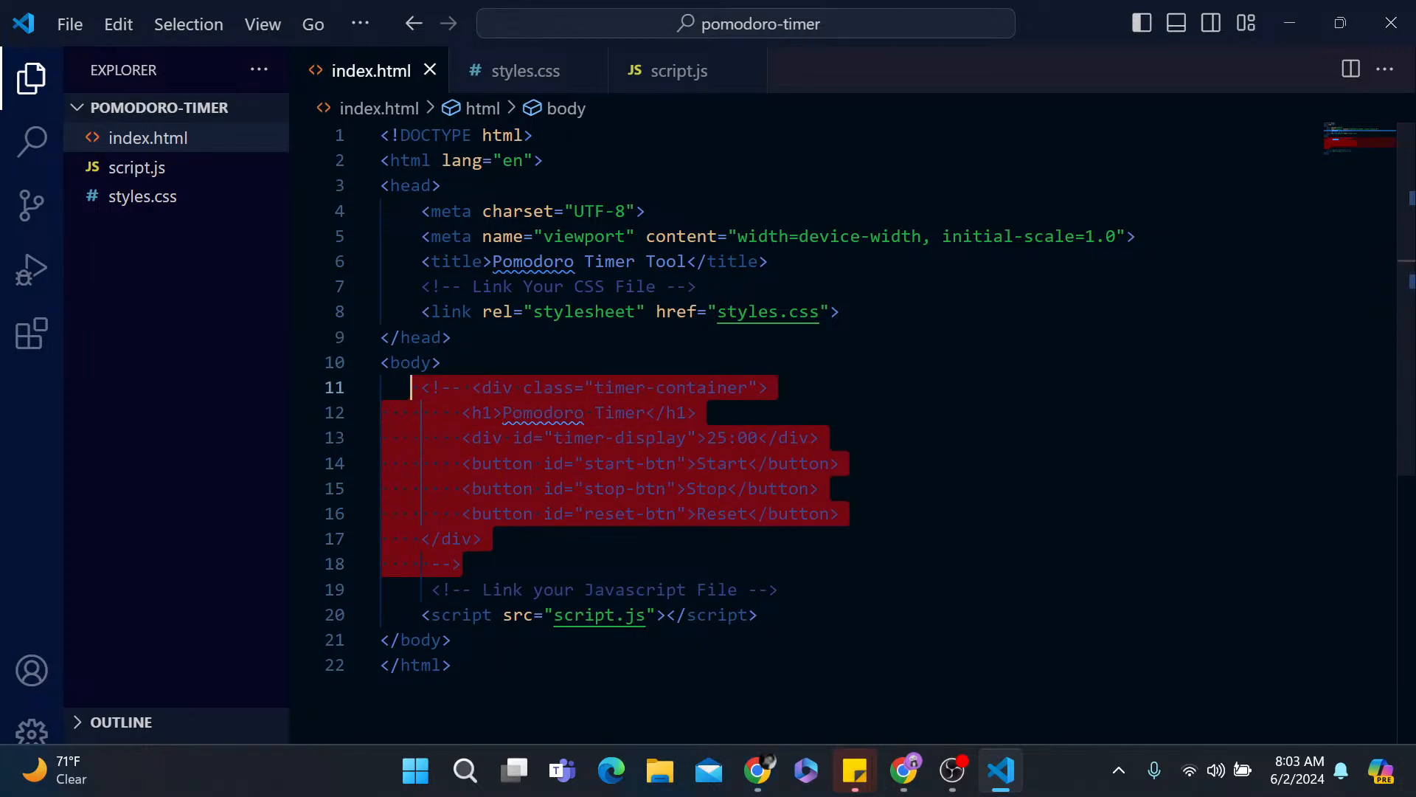
key("ctrl+slash")
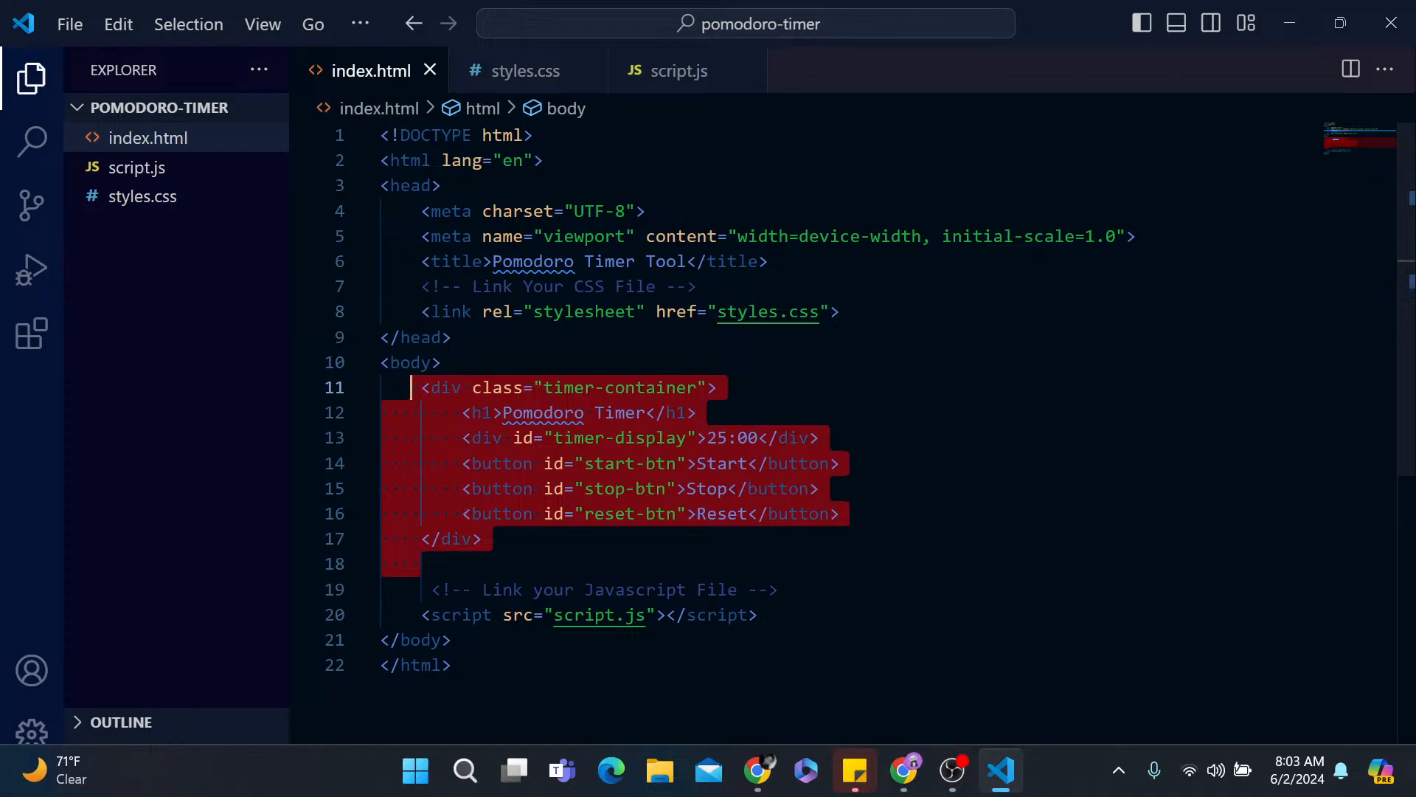
left_click(514, 387)
left_click_drag(421, 388, 421, 564)
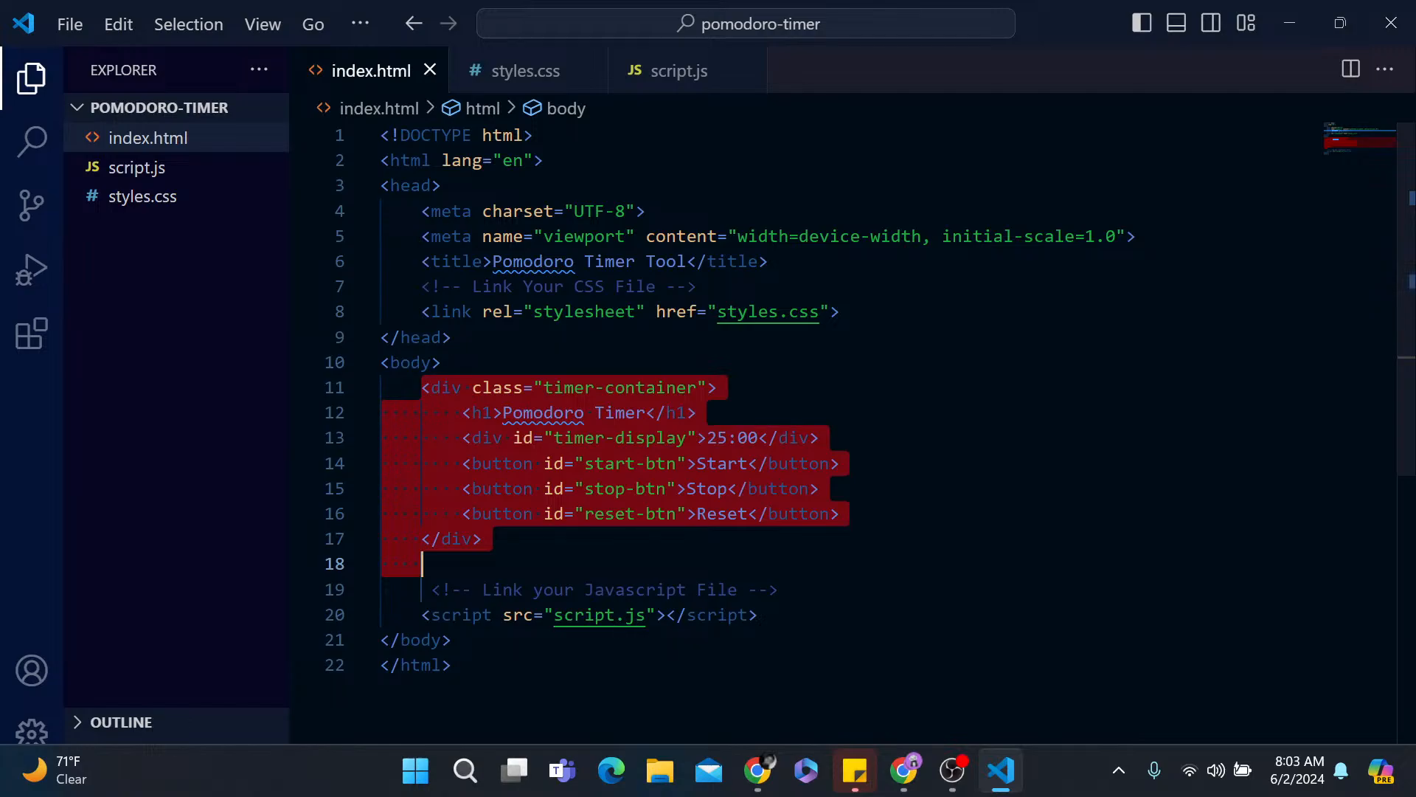
- Switch to the Hashnode draft and complete the paragraph as "Create a container in your HTML file containing the heading and the different controls."
left_click(762, 771)
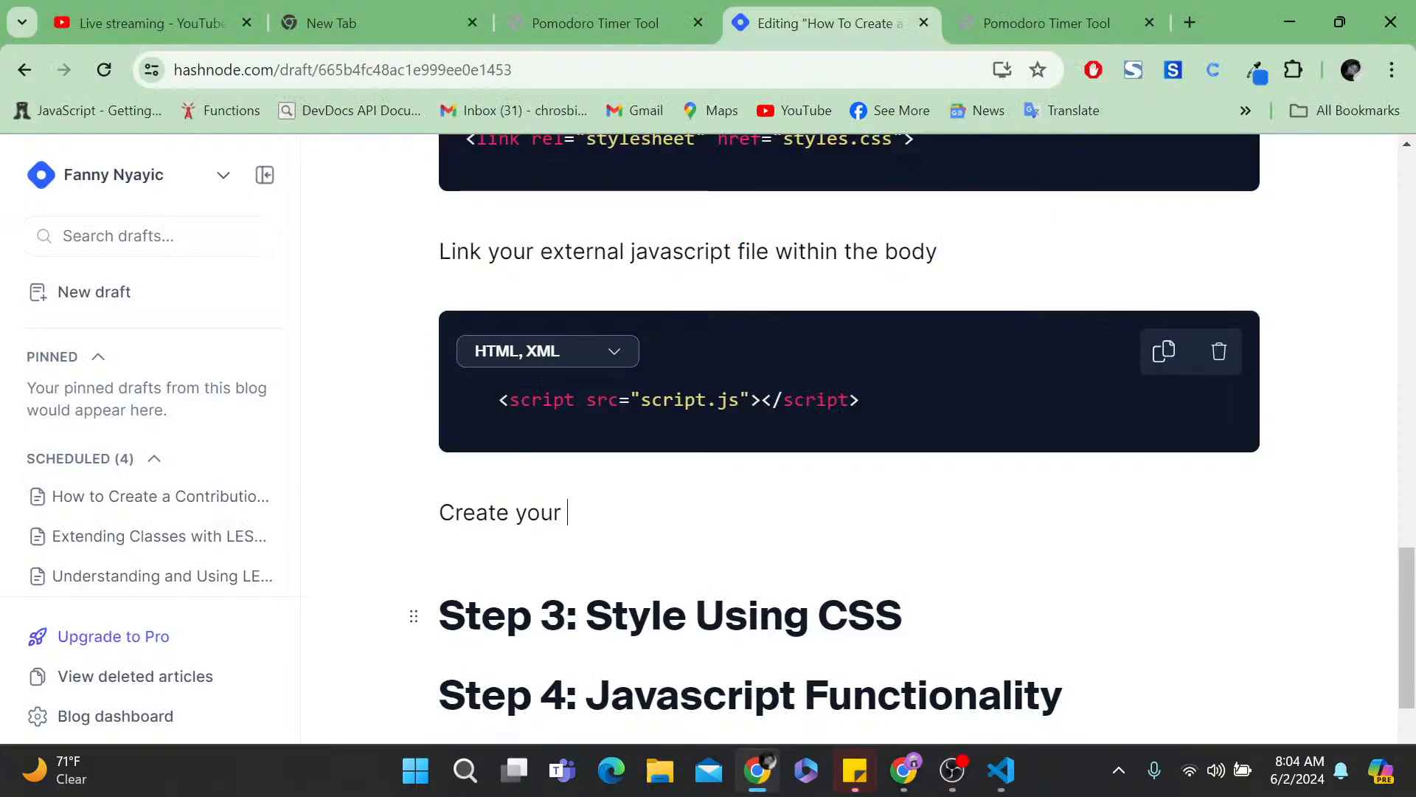
key("BackSpace")
key("BackSpace")
key("BackSpace")
key("BackSpace")
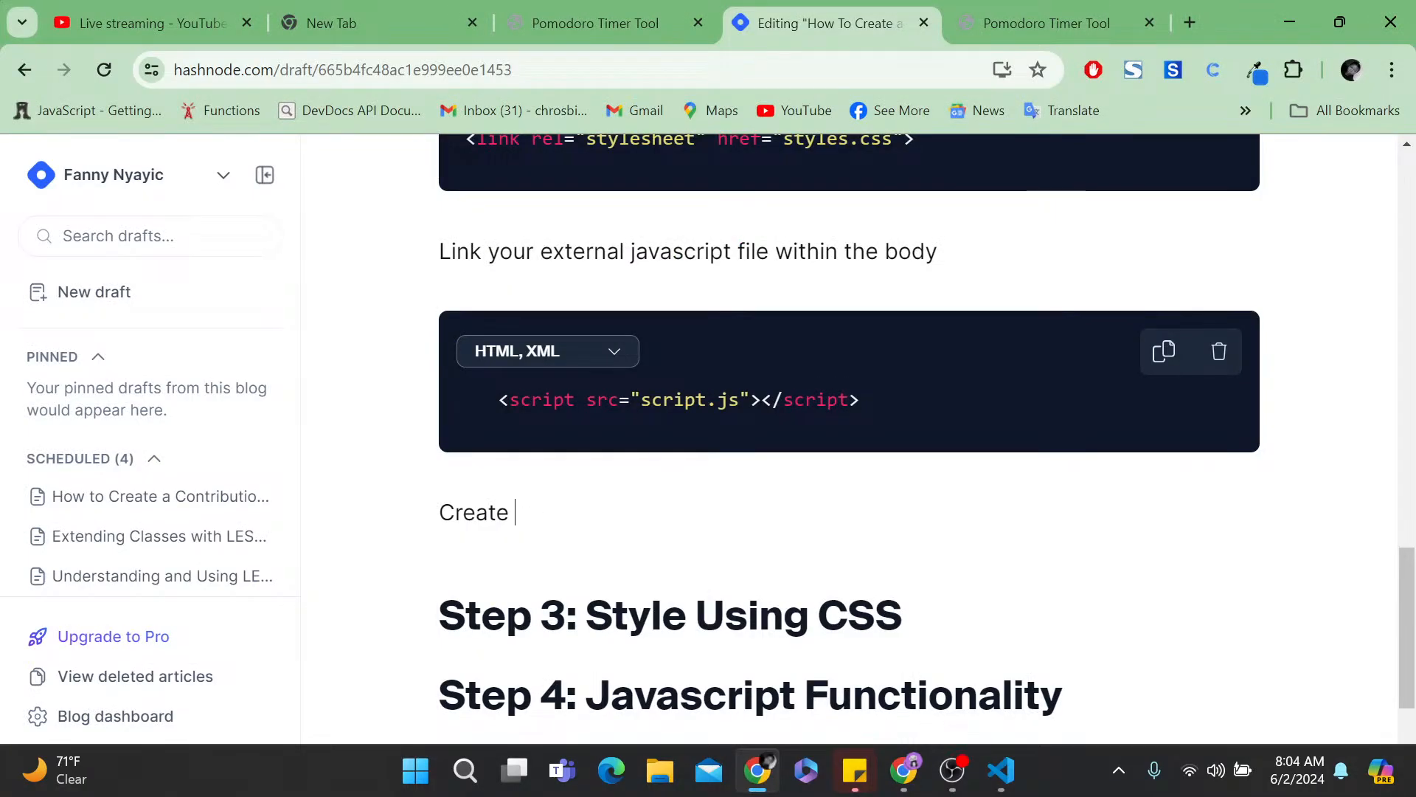
type("a containe")
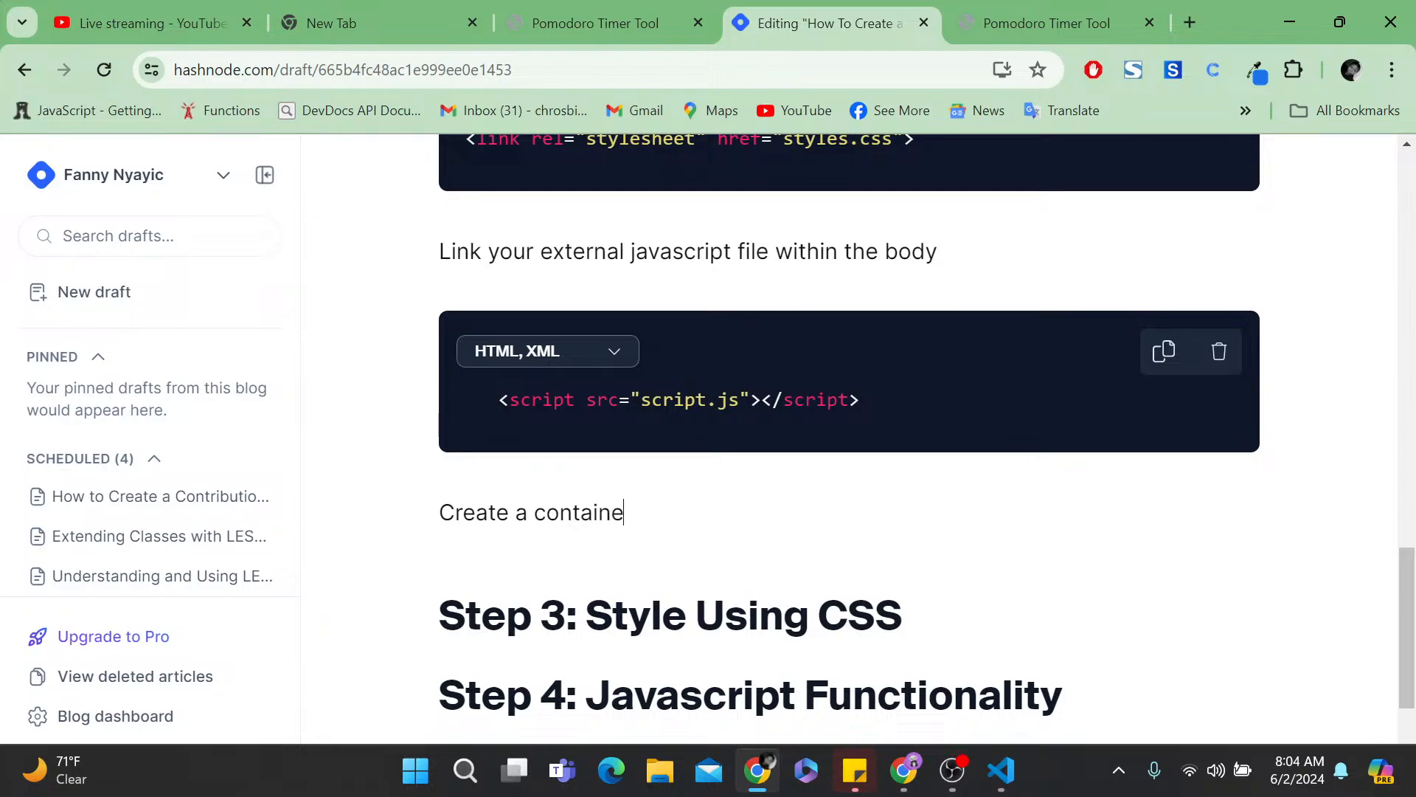
type("r in your HTML ")
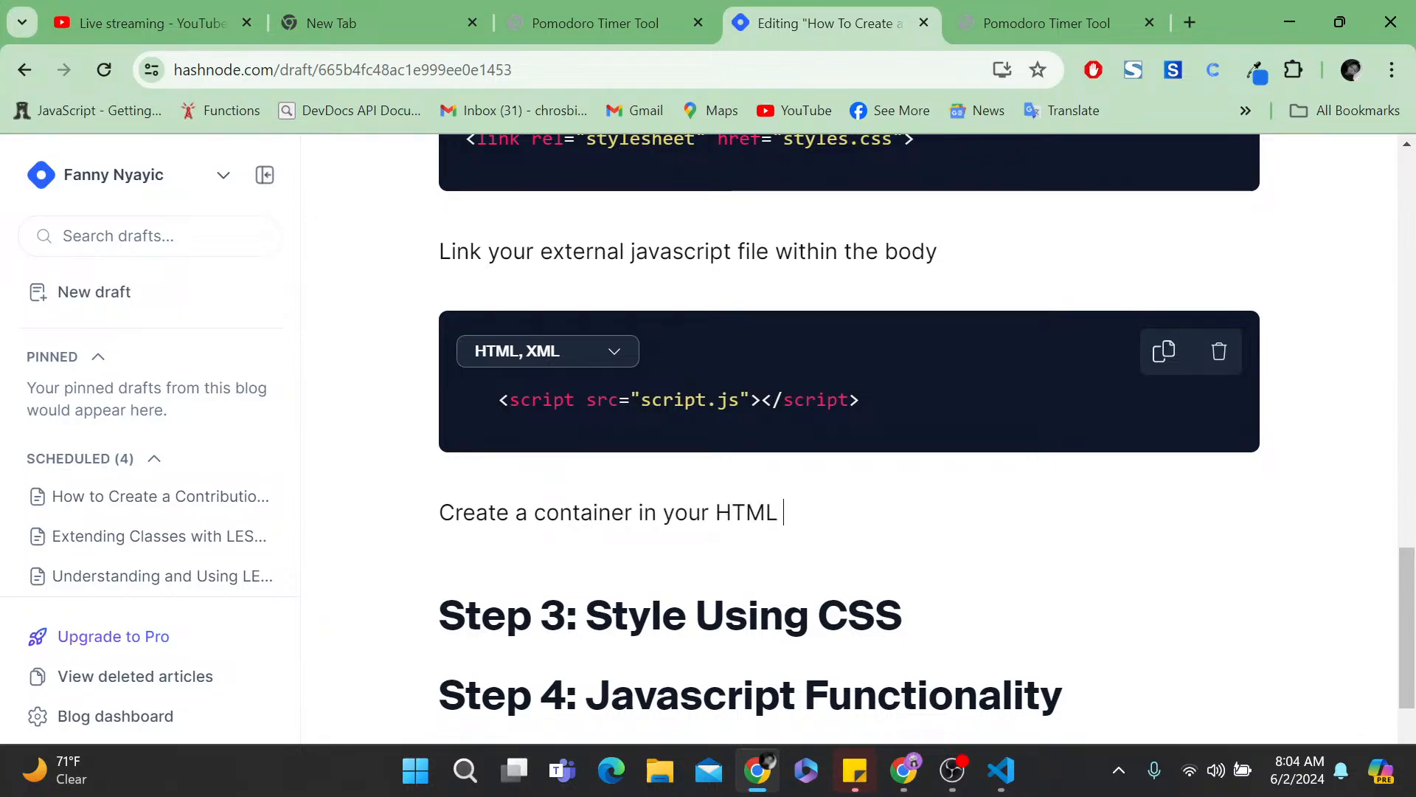
type("file ")
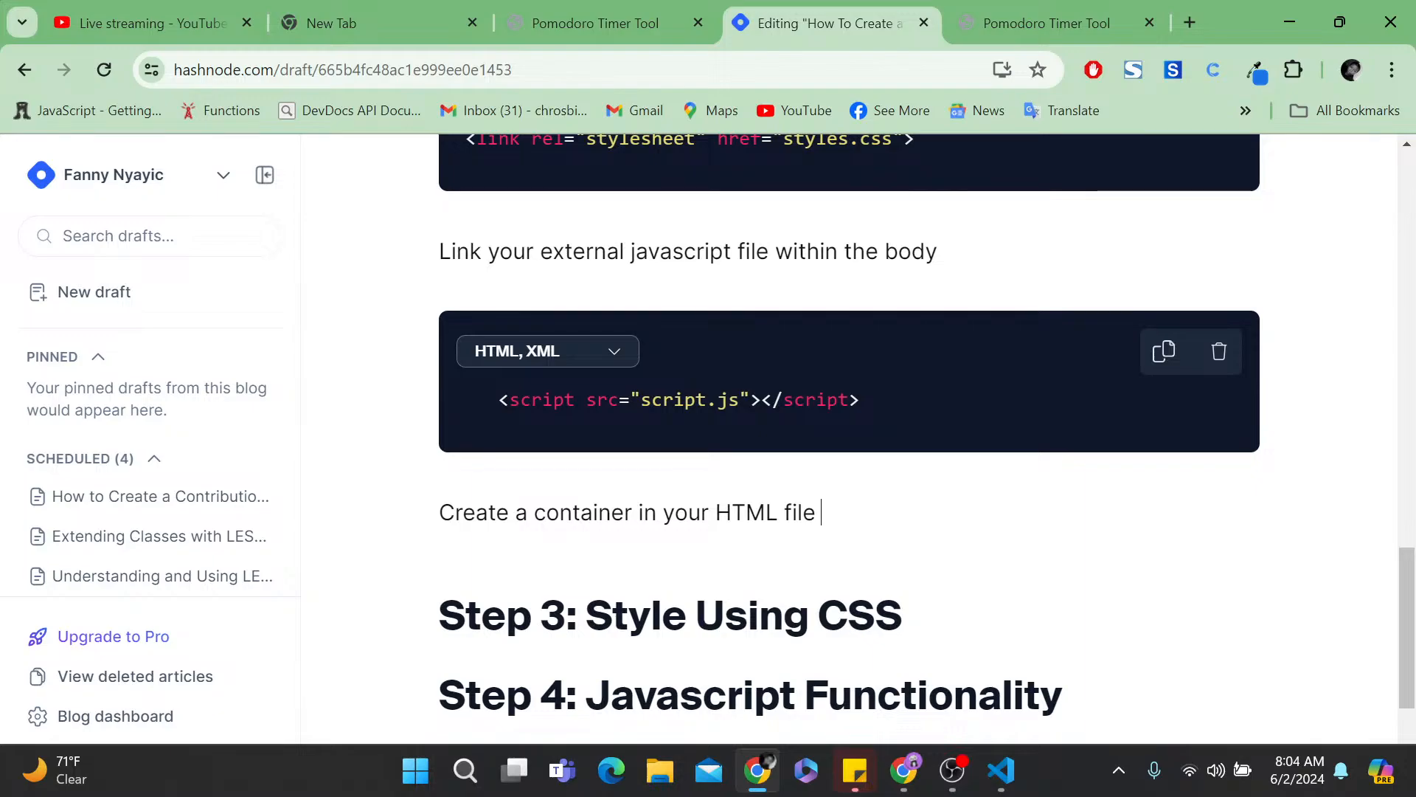
type("containing ")
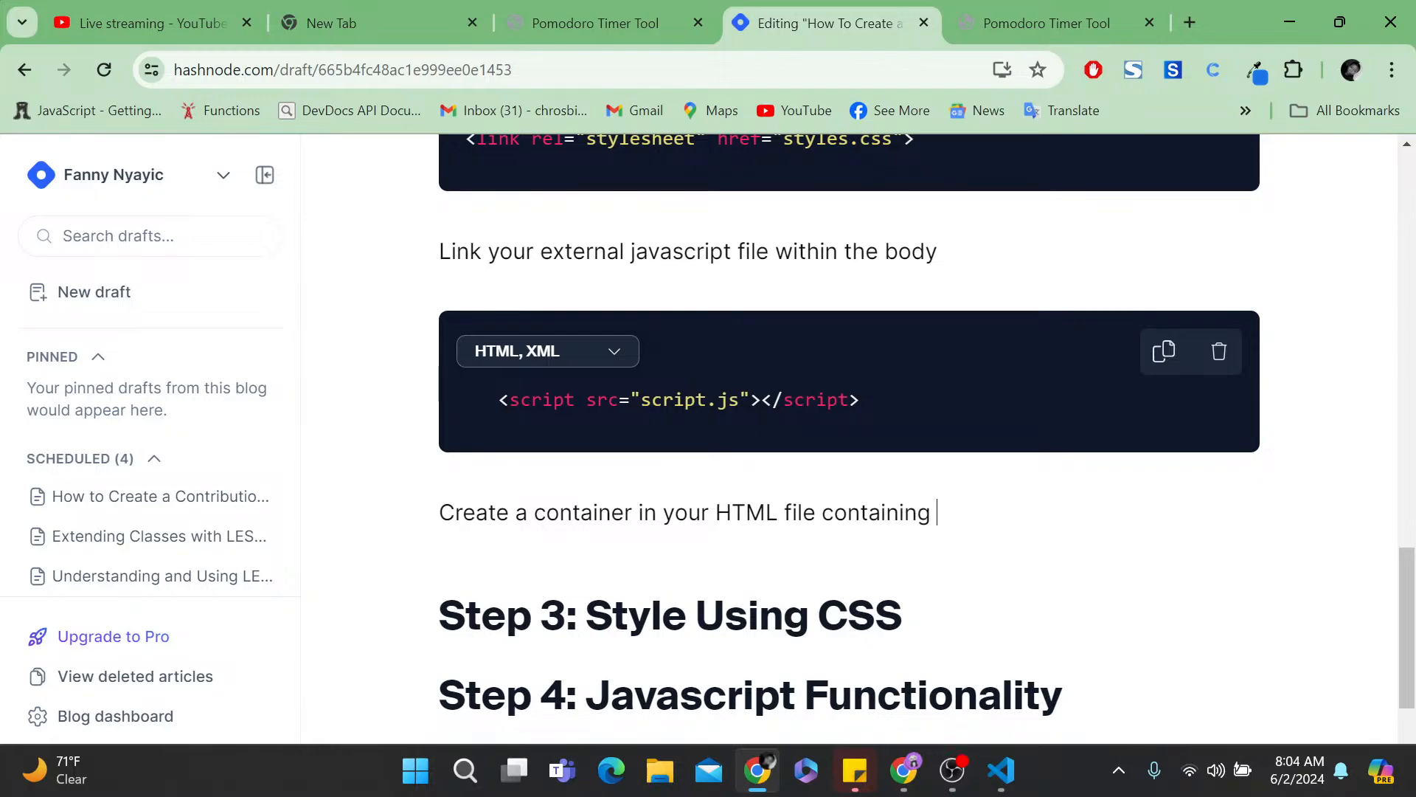
type("the heading")
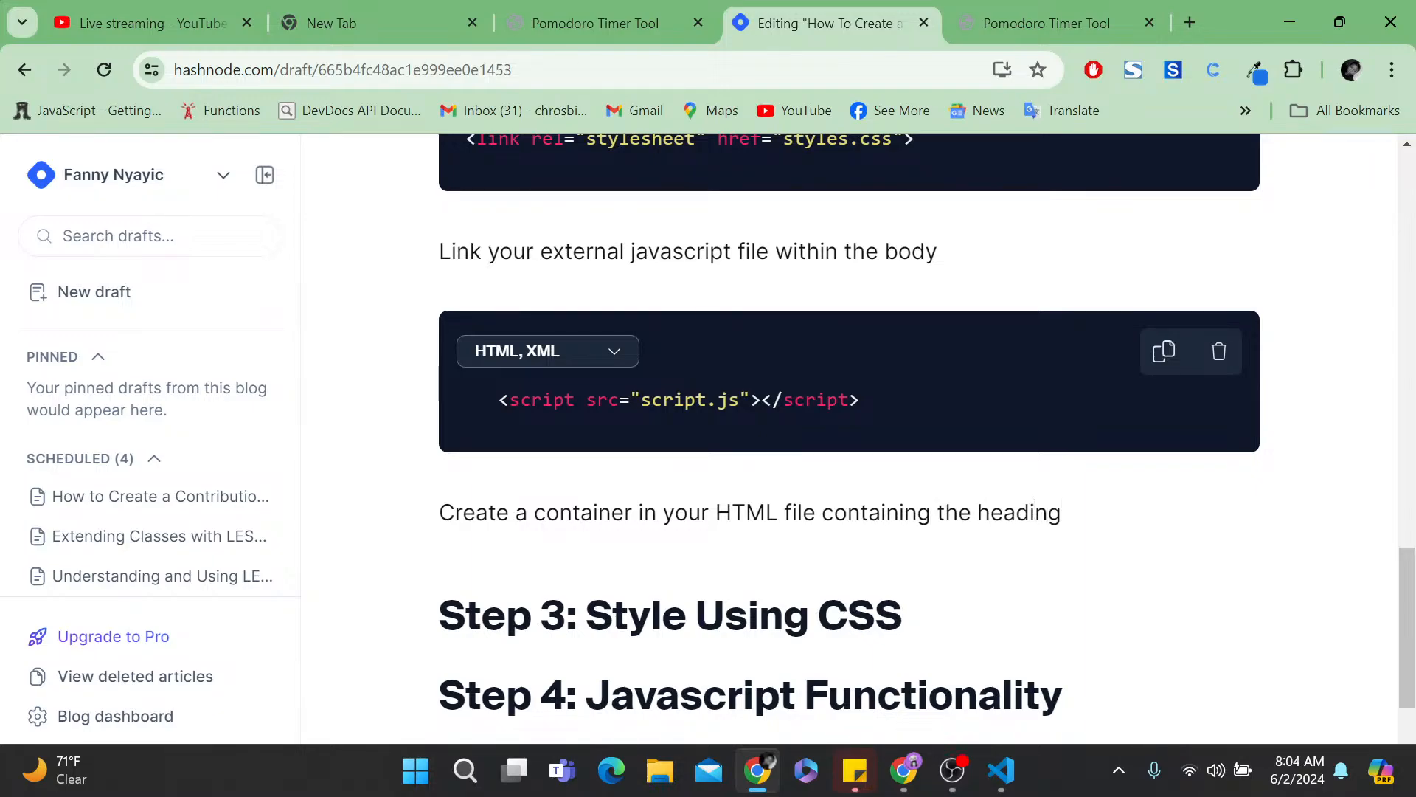
type(" and the")
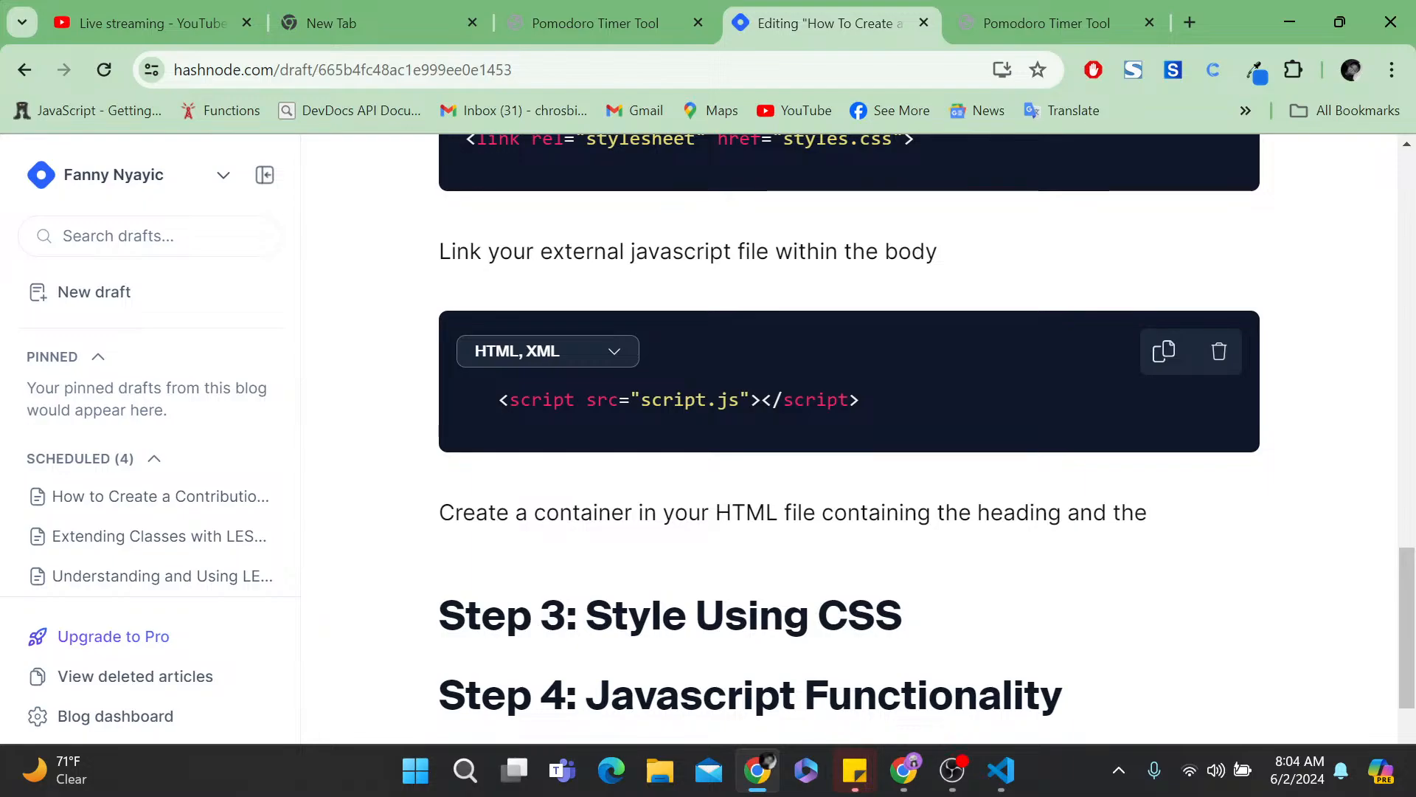
type(" different contro")
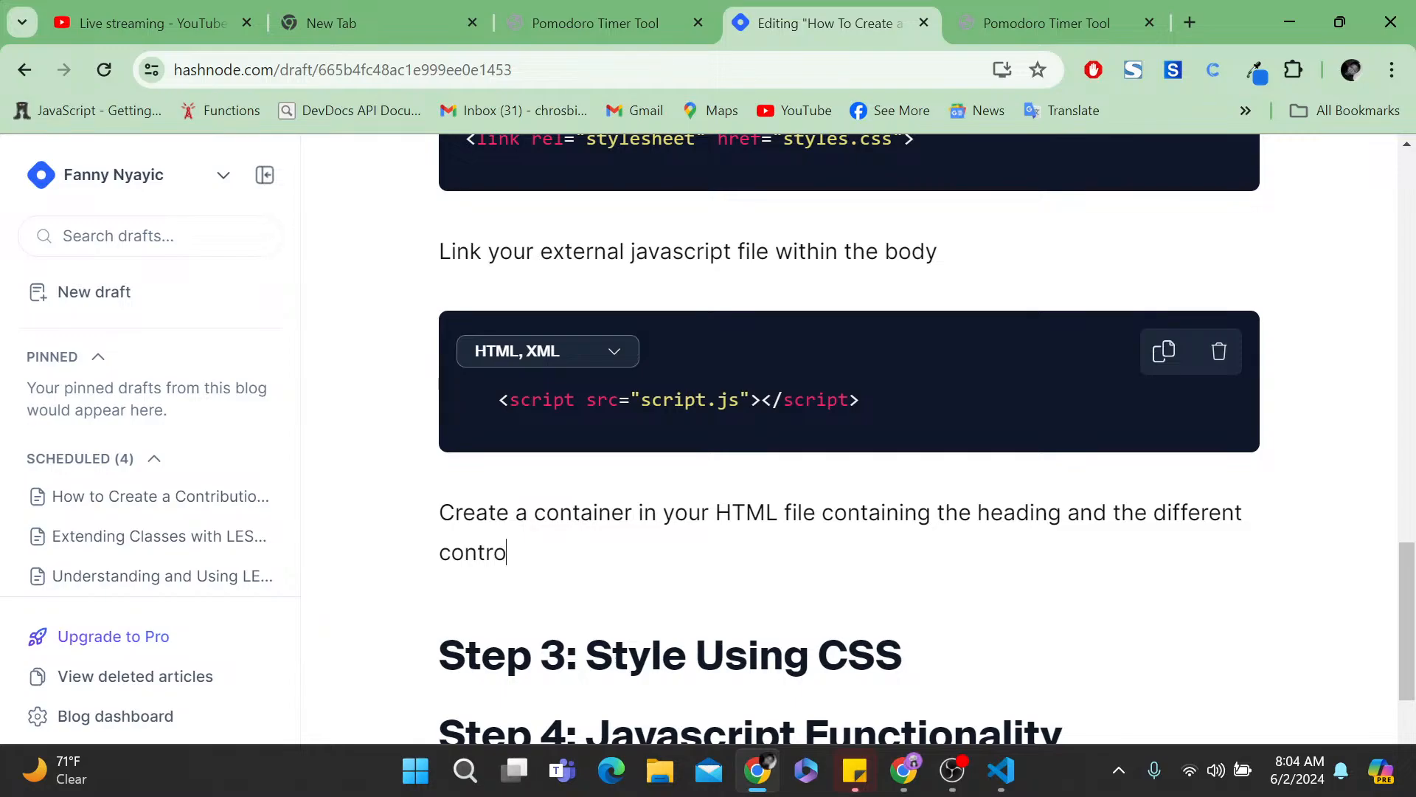
type("ls.")
- Insert a code block below the container sentence holding the timer-container div markup copied from index.html
key("Return")
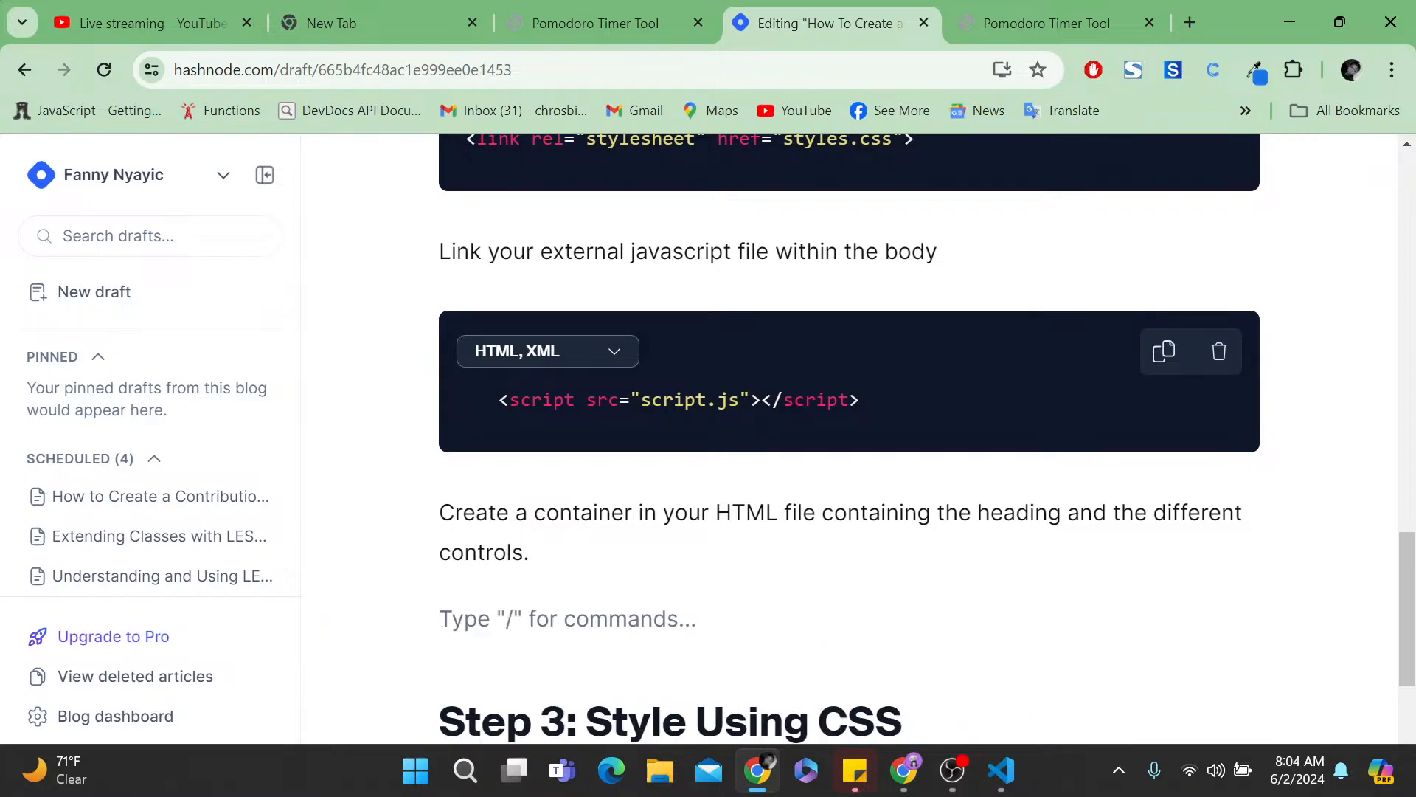
type("/code")
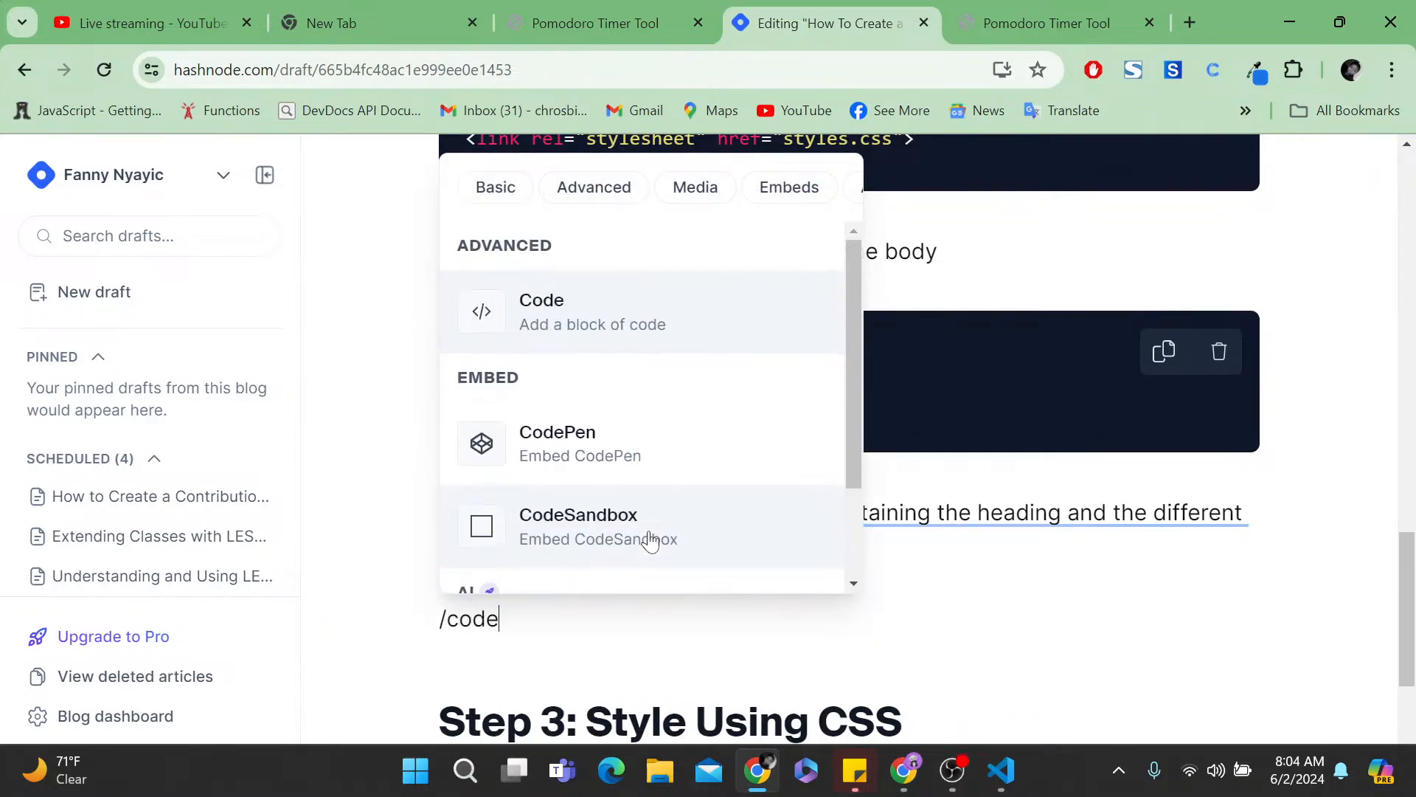
key("Return")
scroll(848, 438, "down", 4)
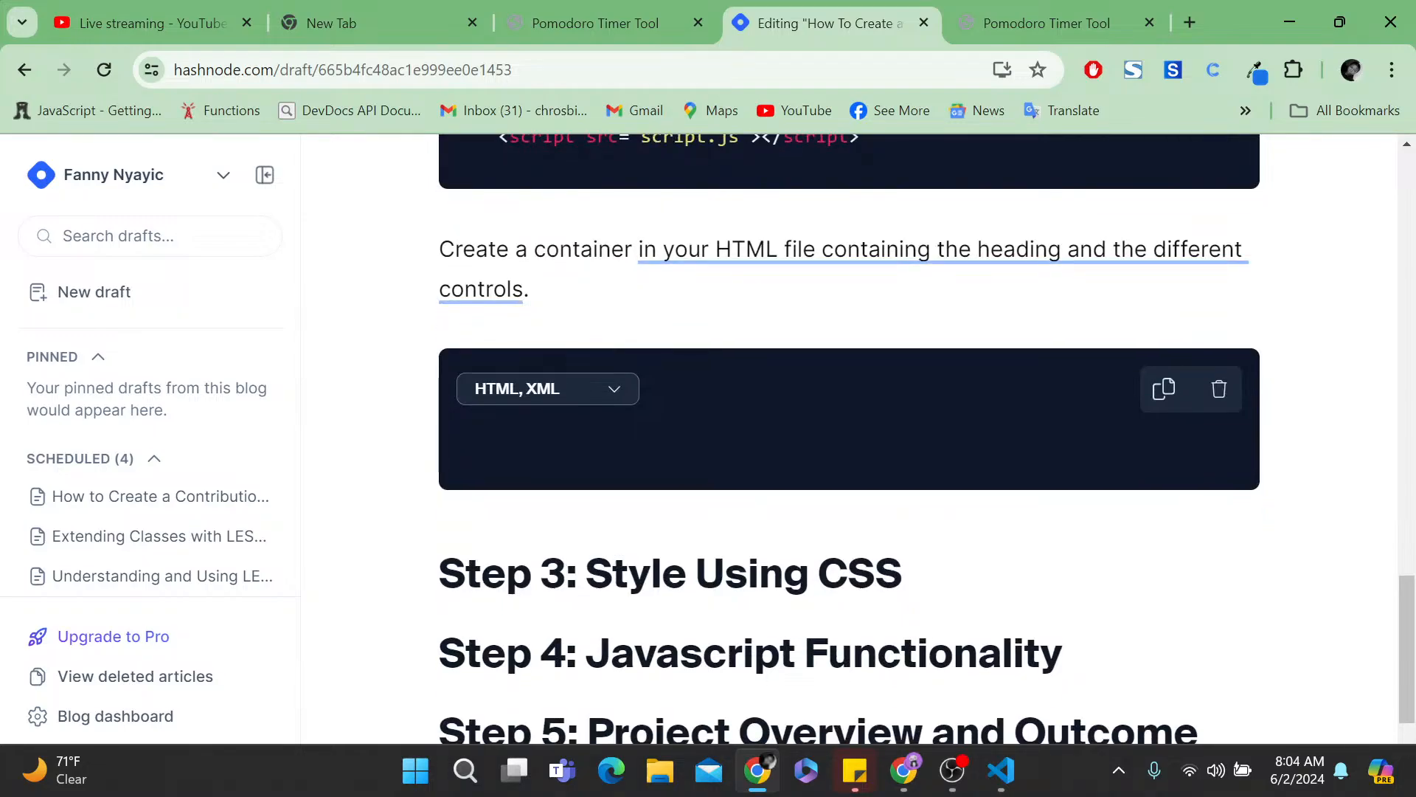
type("<div class=\"timer-container\">         <h1>Pomodoro Timer</h1>         <div id=\"timer-display\">25:00</div>         <button id=\"start-btn\">Start</button>         <button id=\"stop-btn\">Stop</button>         <button id=\"reset-btn\">Reset</button>     </div>")
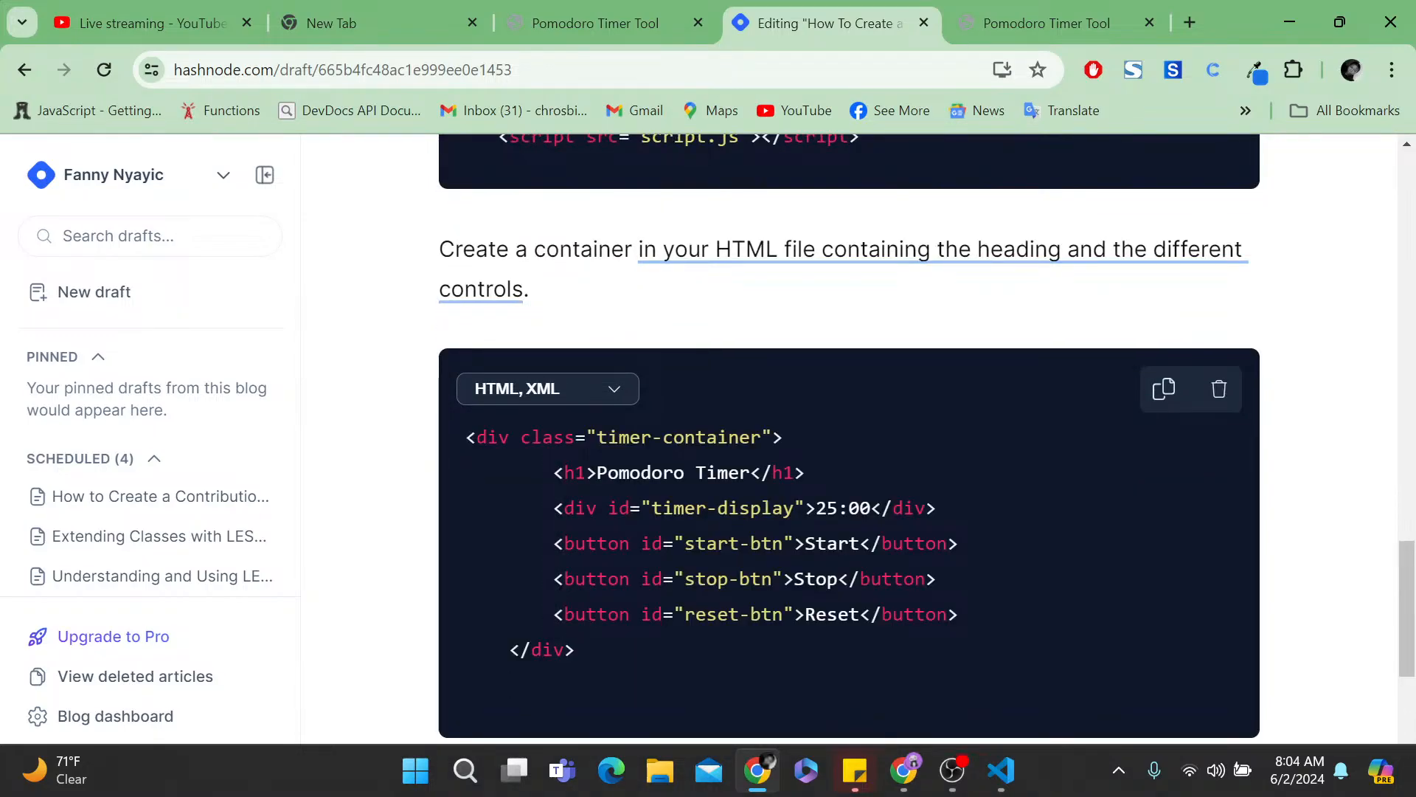
- Remove the trailing blank line from the timer-container code block and the indentation before its closing </div> tag
key("BackSpace")
left_click(511, 650)
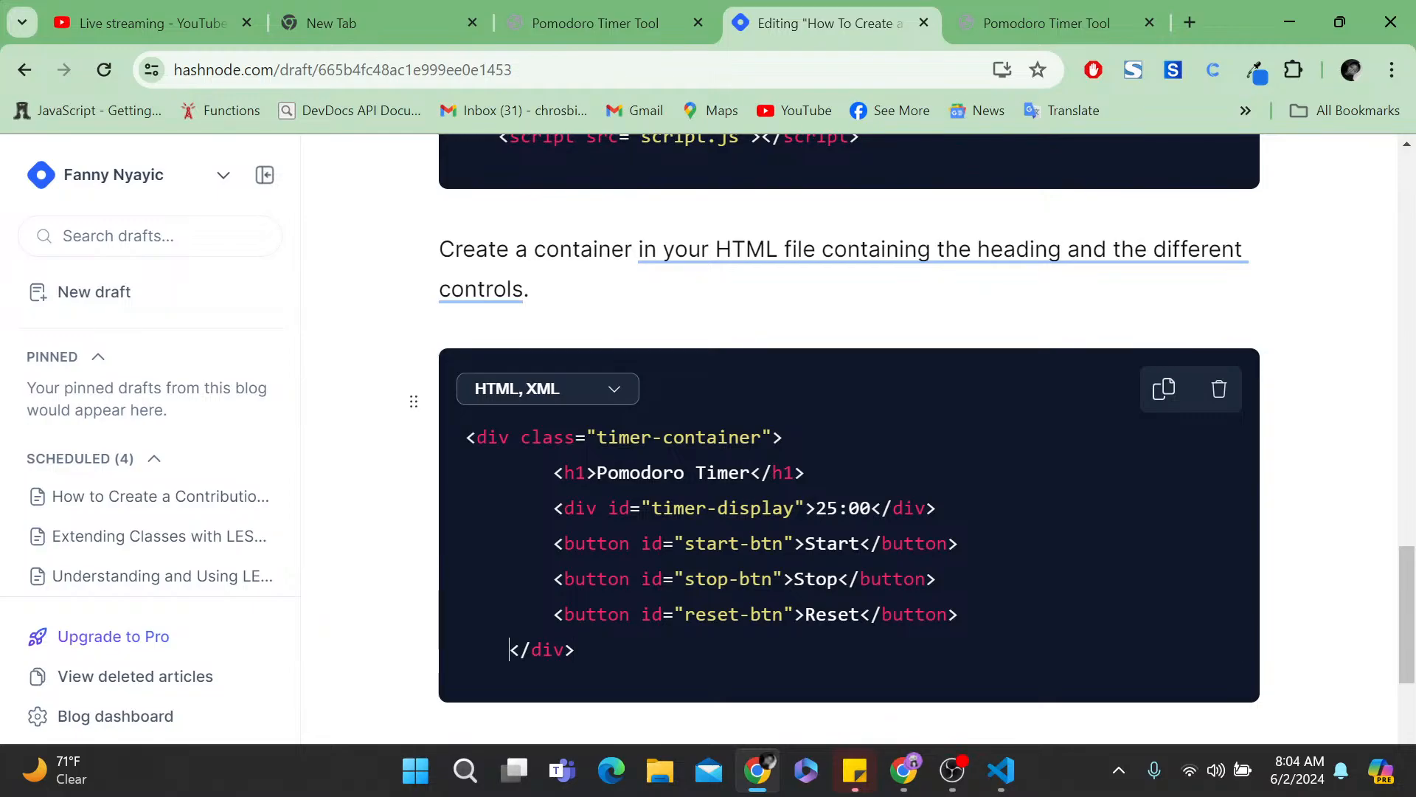
key("BackSpace")
key("BackSpace")
key("BackSpace")
key("BackSpace")
scroll(848, 442, "down", 1)
scroll(848, 443, "down", 2)
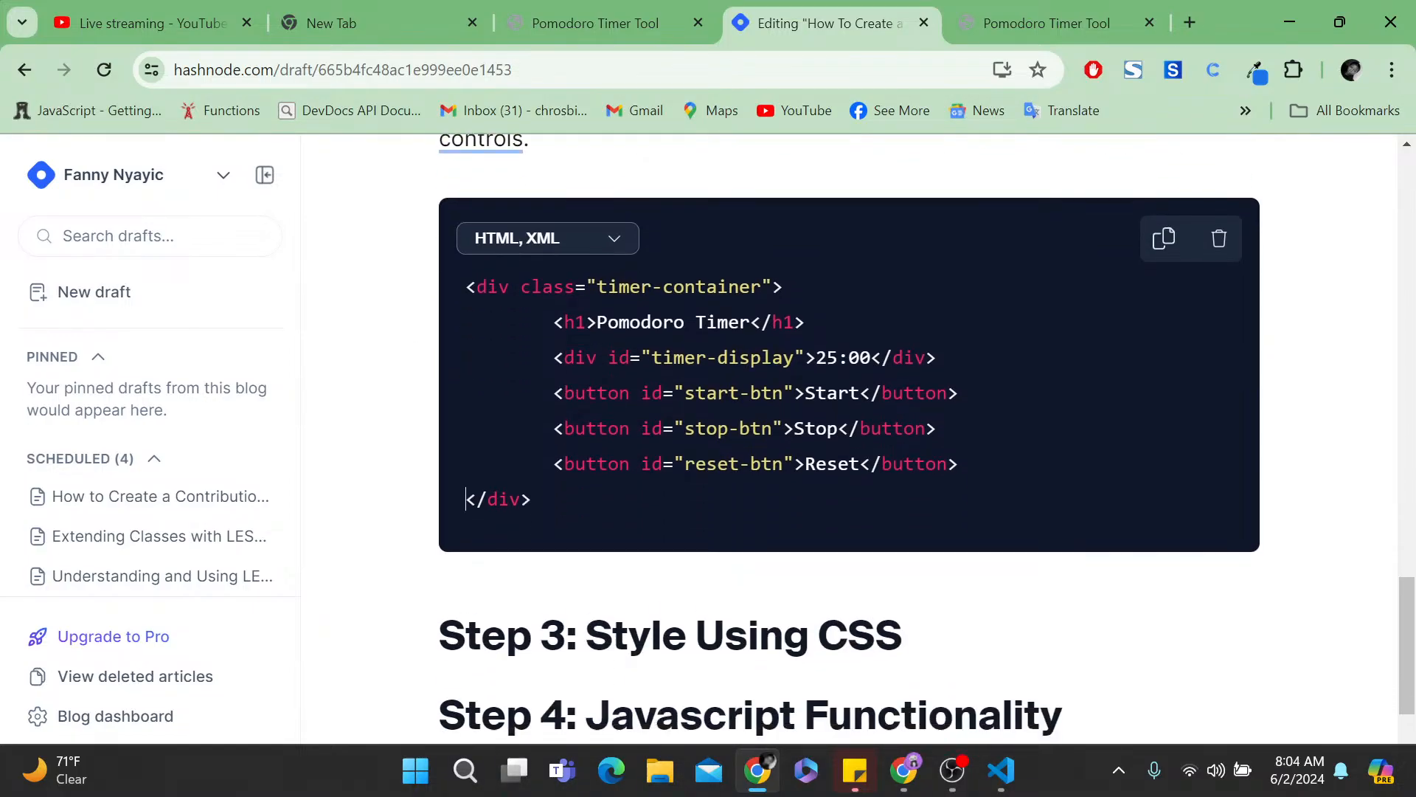
scroll(848, 443, "up", 1)
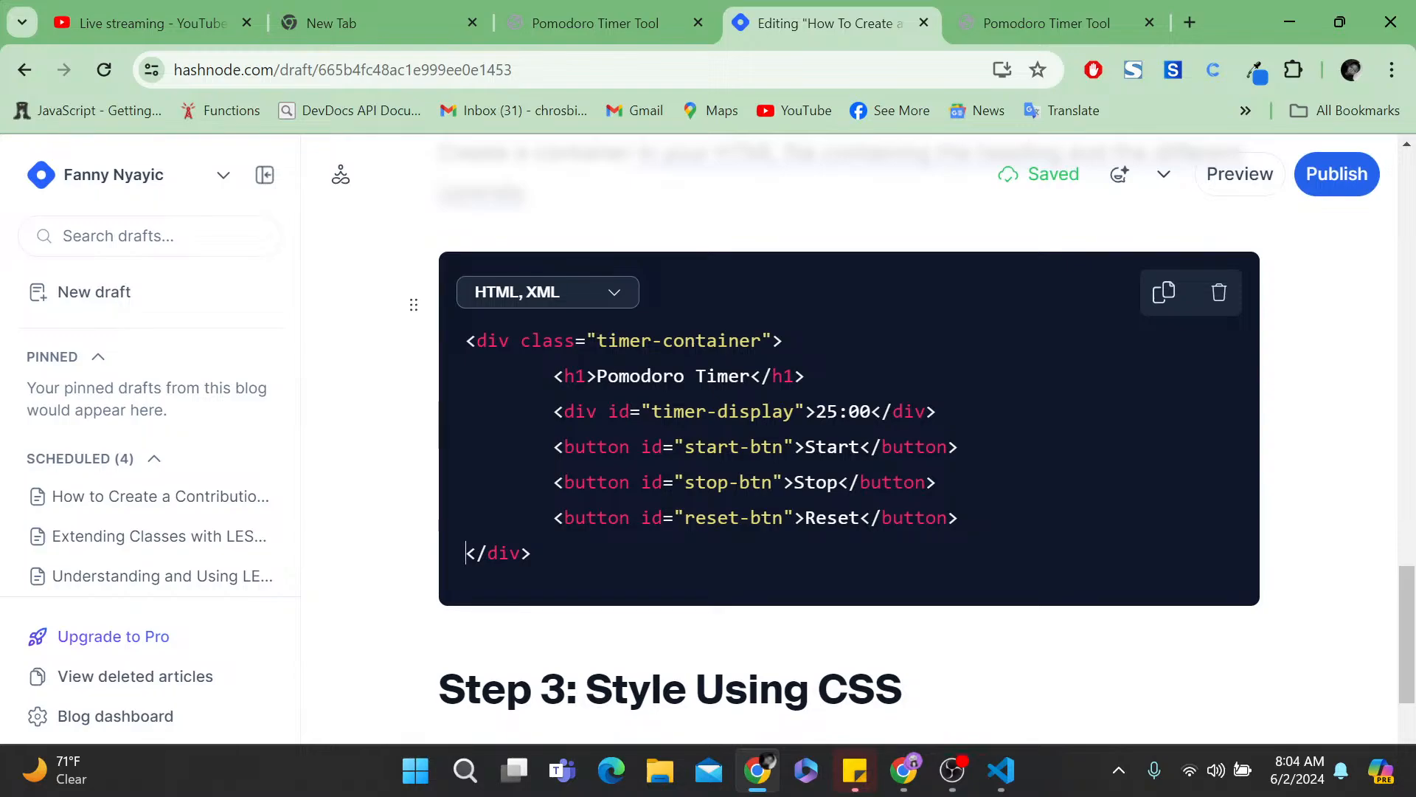
scroll(848, 442, "down", 1)
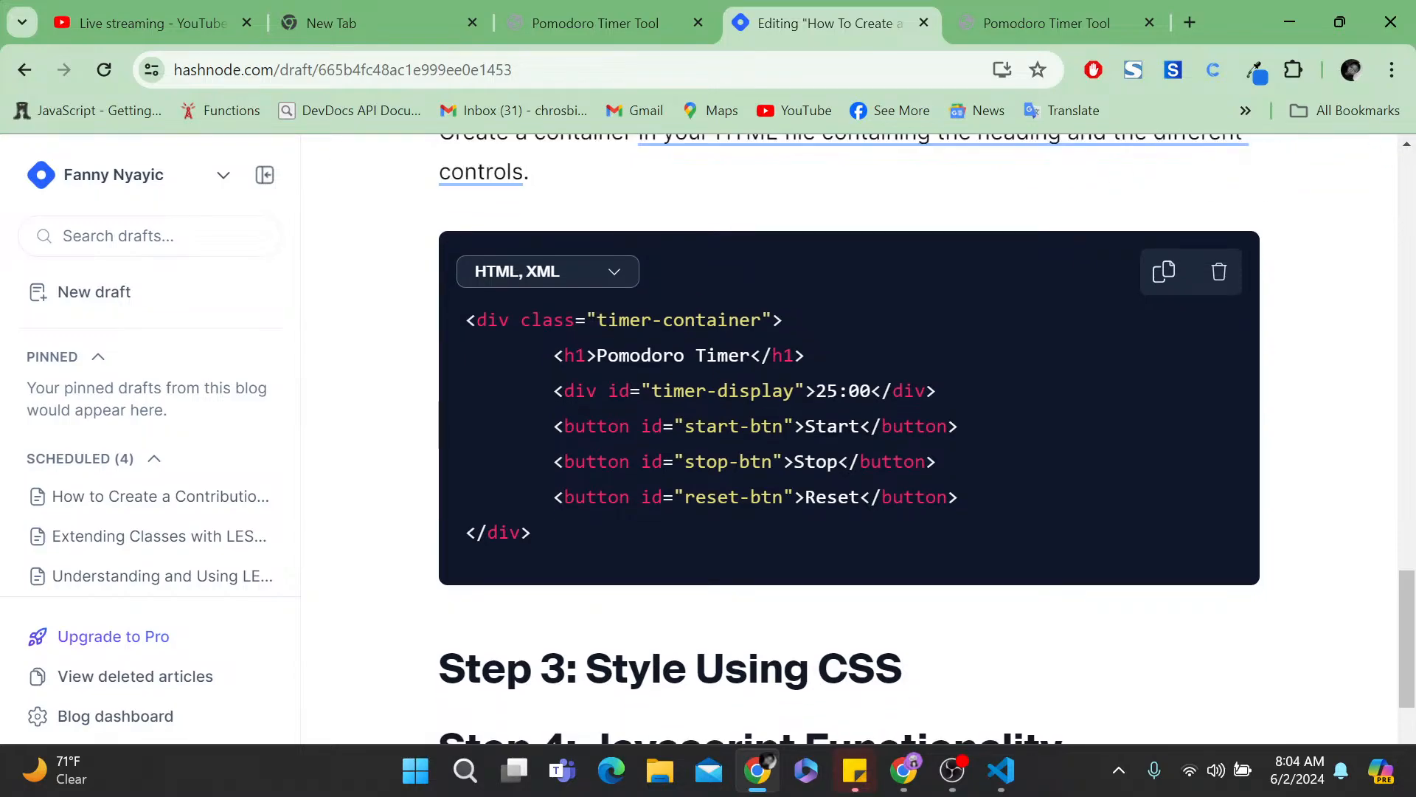
- Add the paragraph "This is how the code will look for this step" below the timer-container code block
left_click(628, 669)
left_click(531, 532)
key("Return")
key("Return")
key("Return")
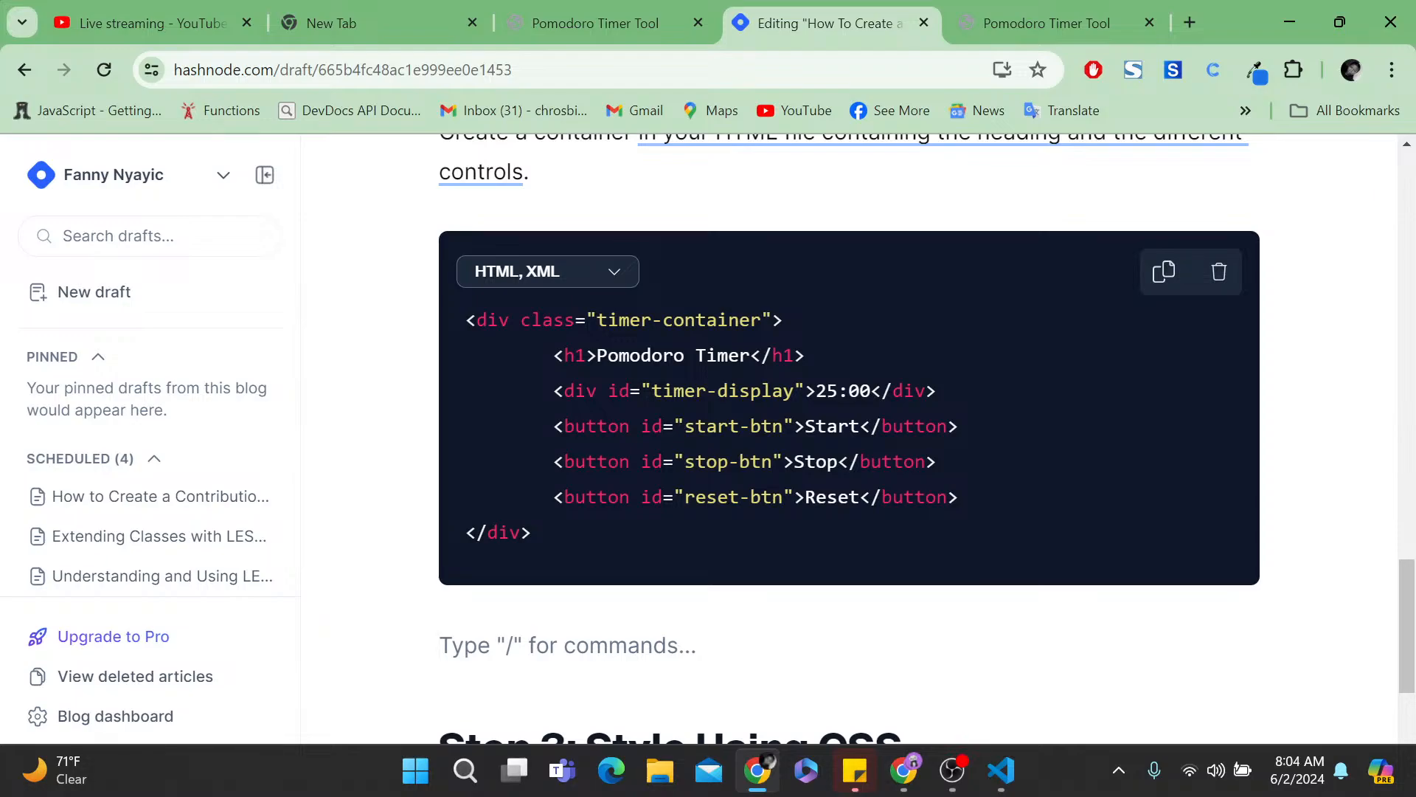
type("this is ")
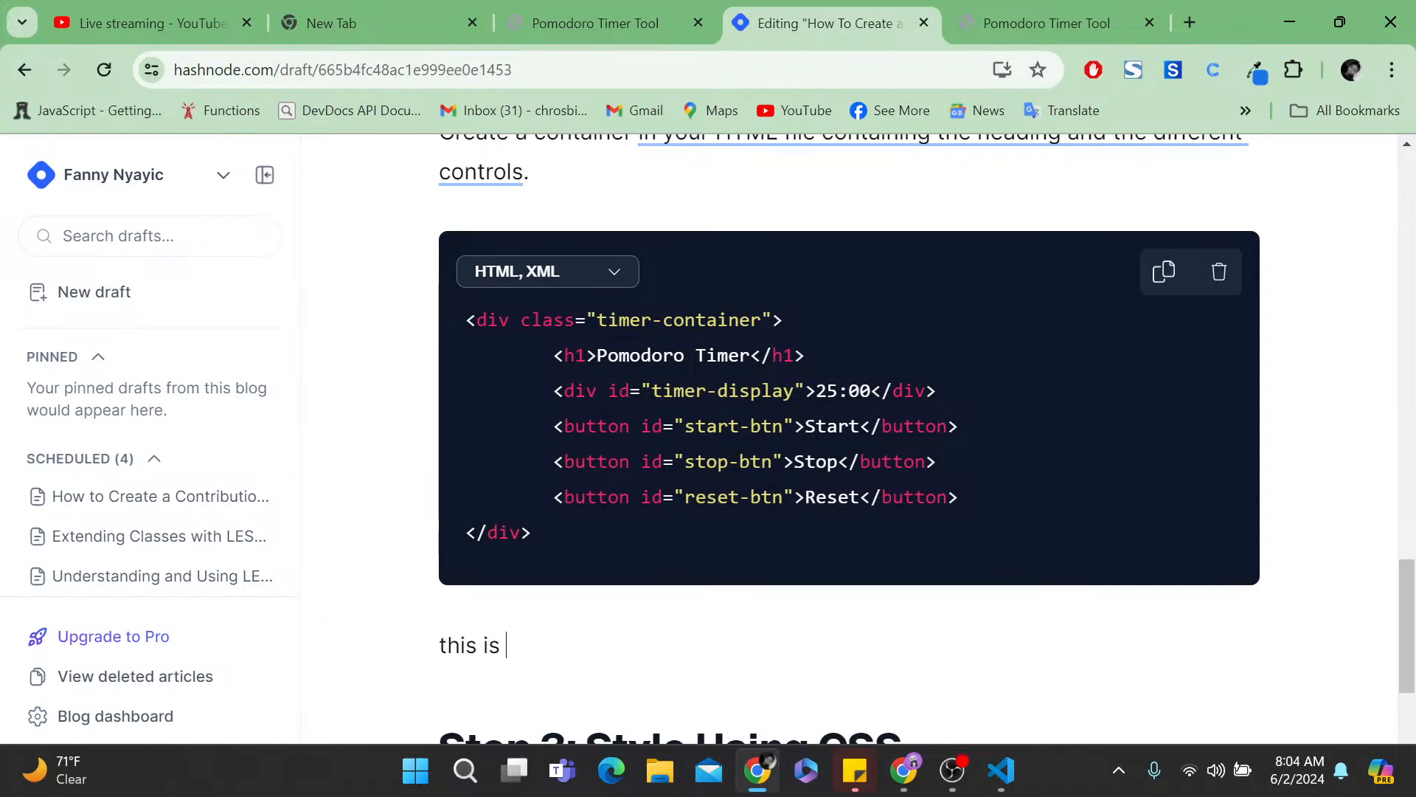
type("how the code will l")
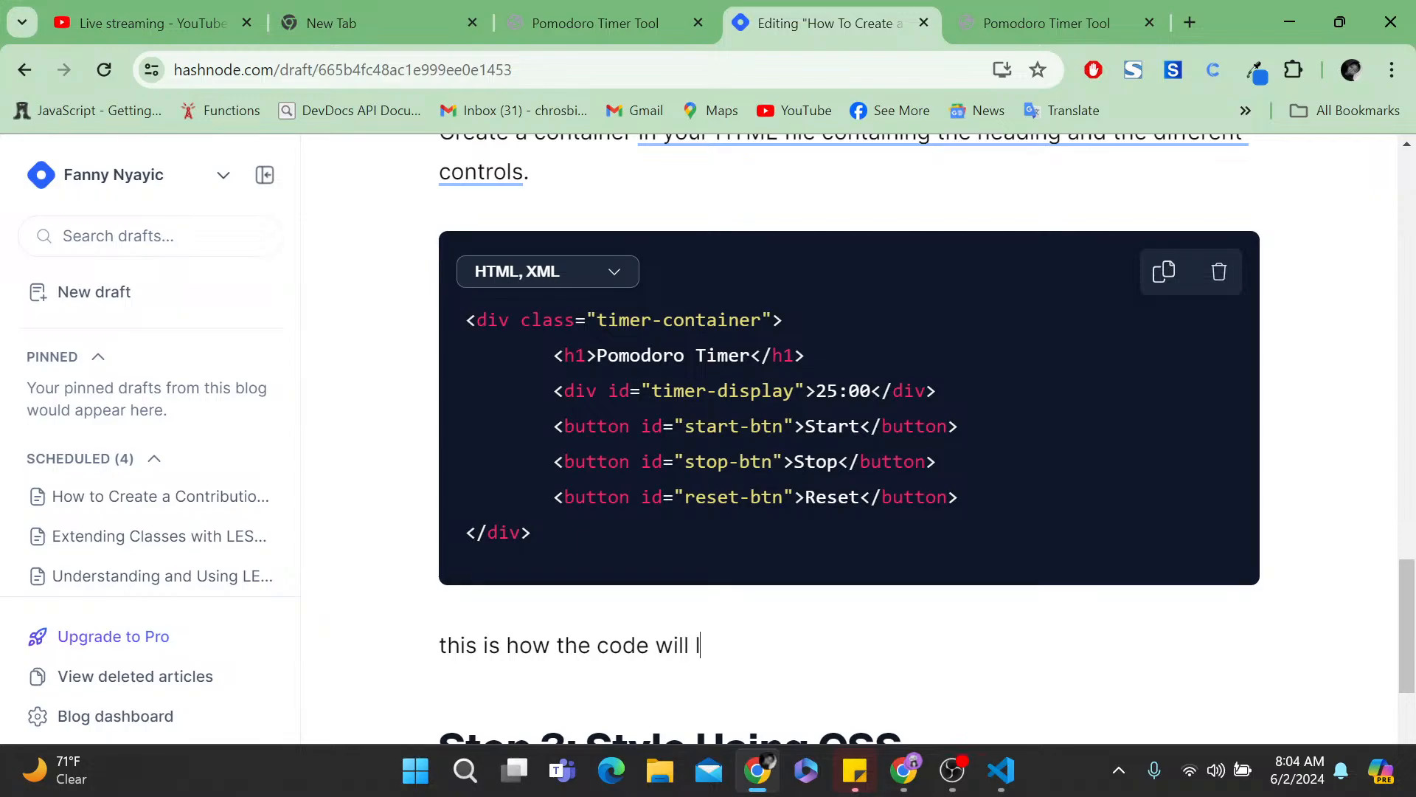
type("ook for this ")
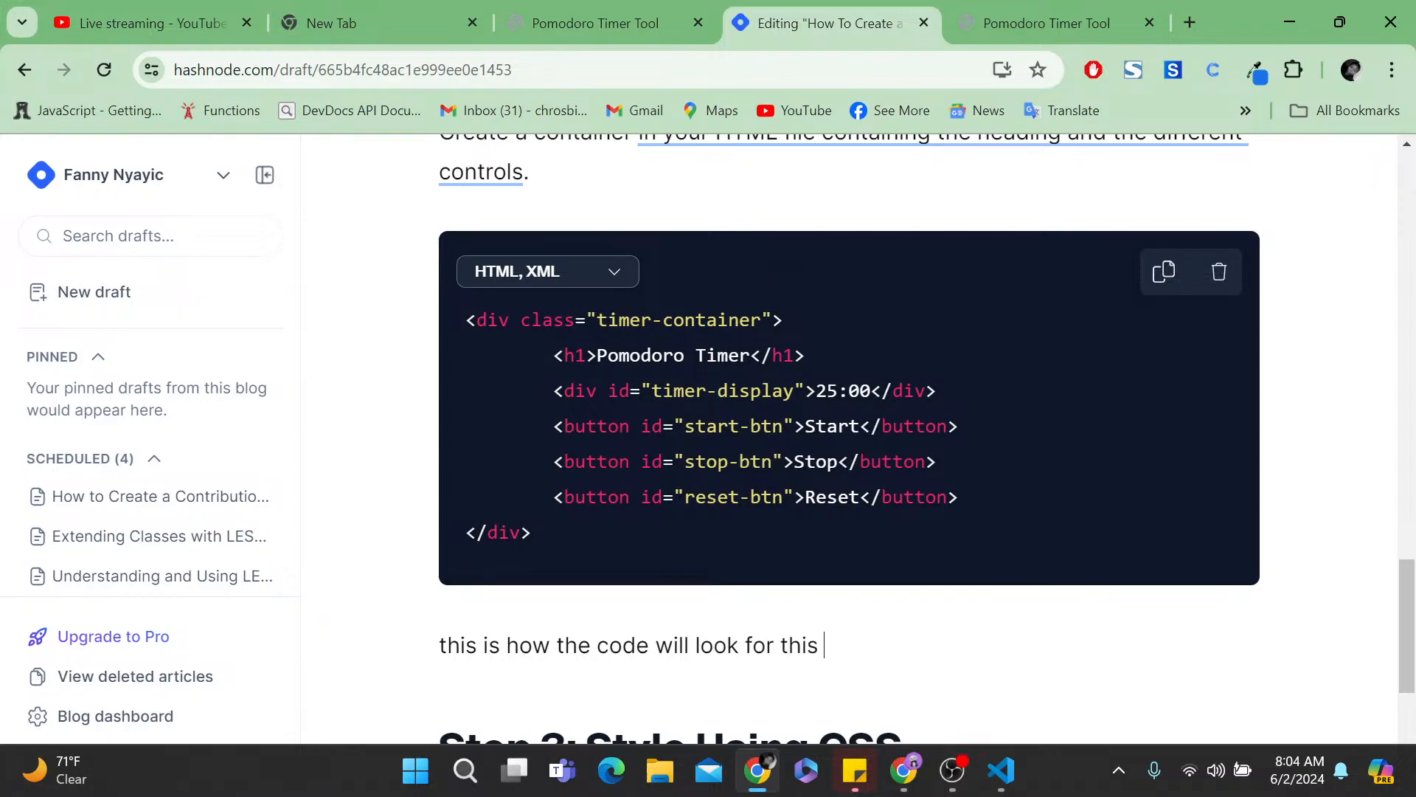
type("step")
key("Return")
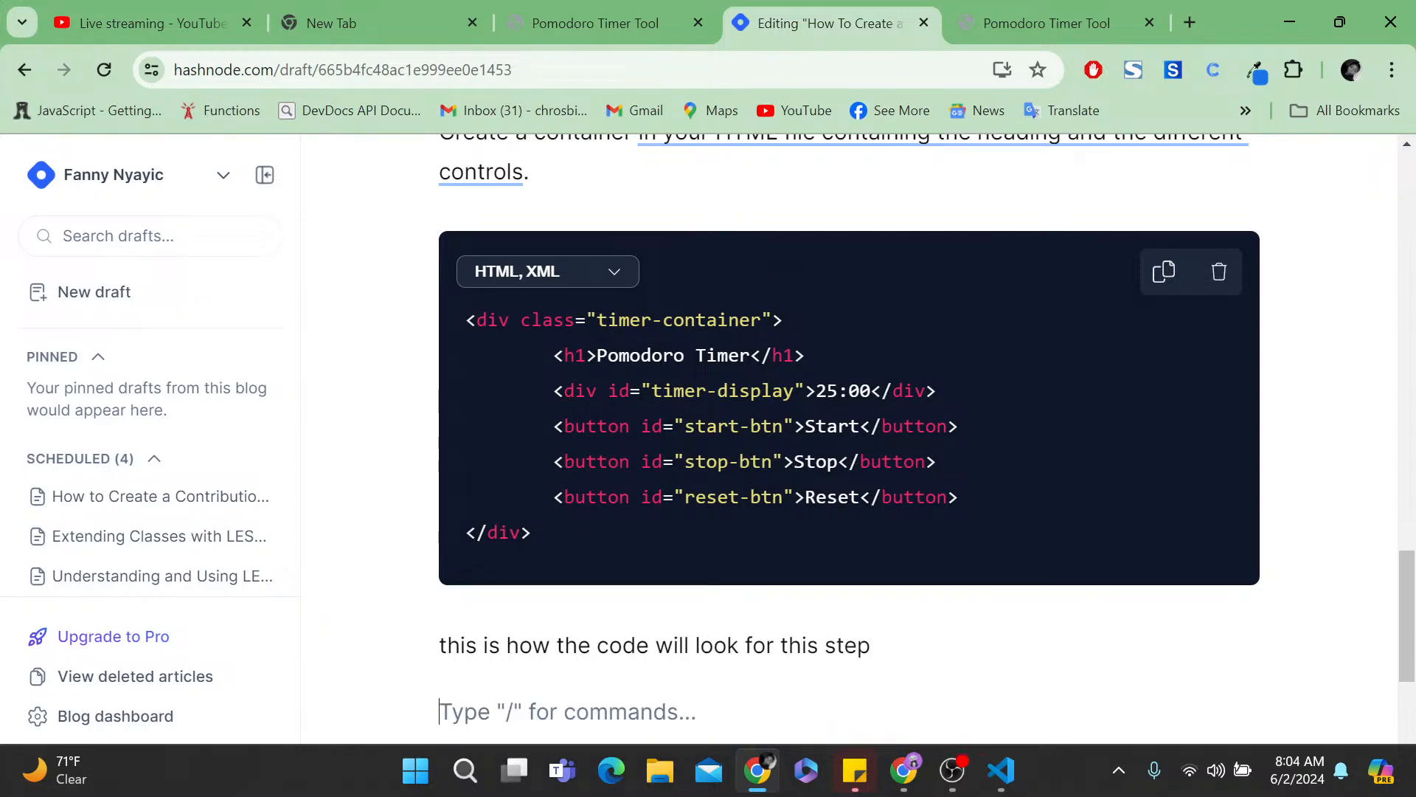
left_click(446, 645)
key("BackSpace")
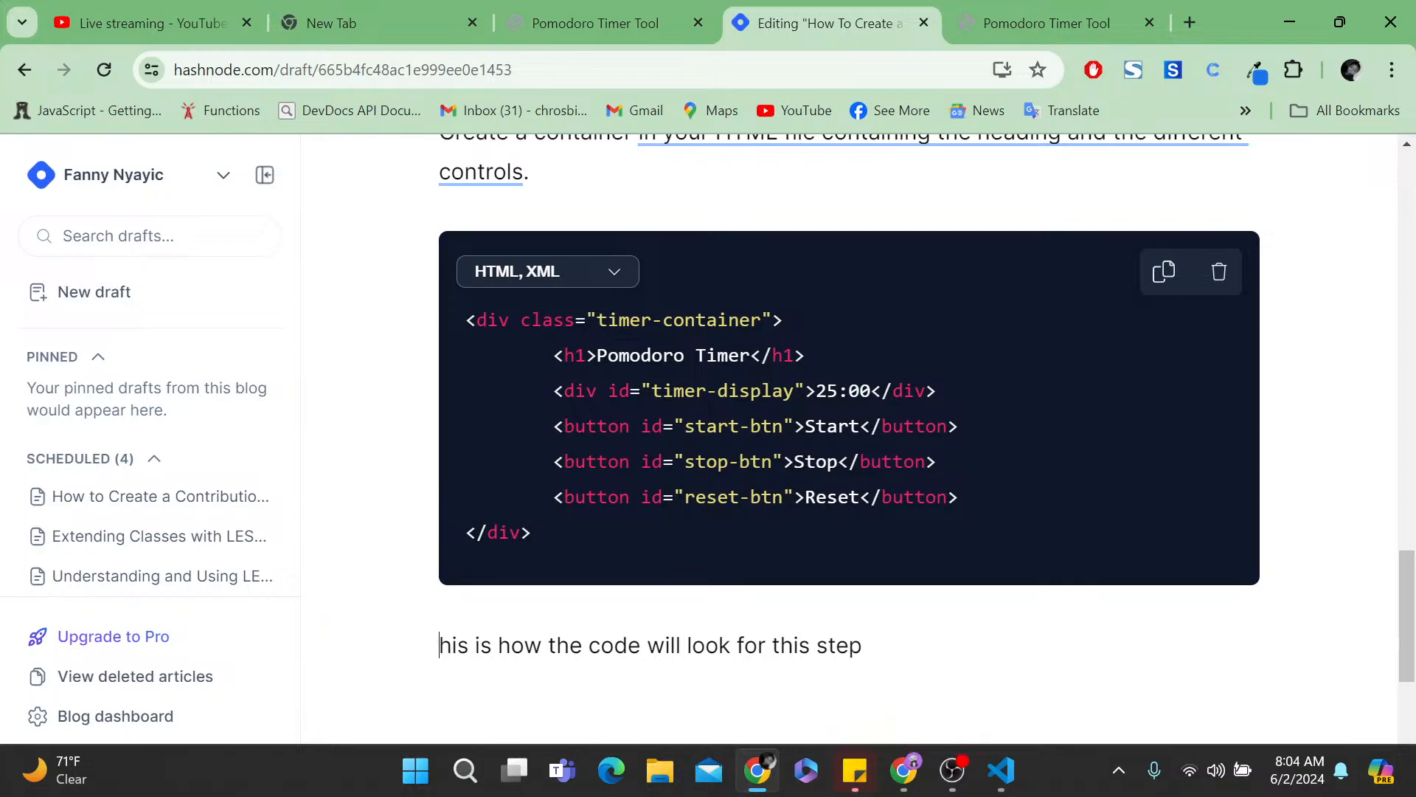
type("T")
- Insert an empty code block below the sentence "This is how the code will look for this step"
scroll(848, 439, "down", 2)
left_click(442, 555)
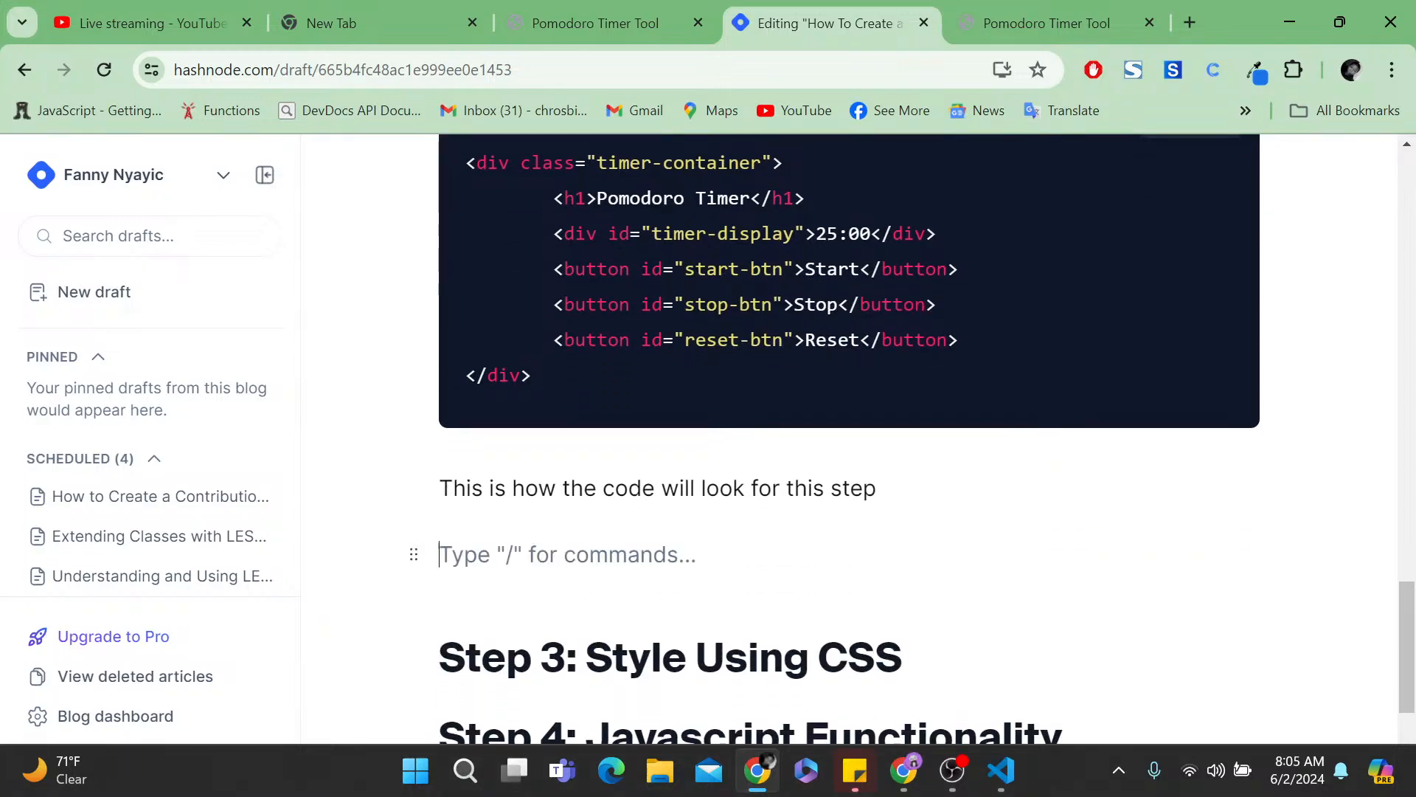
type("/code")
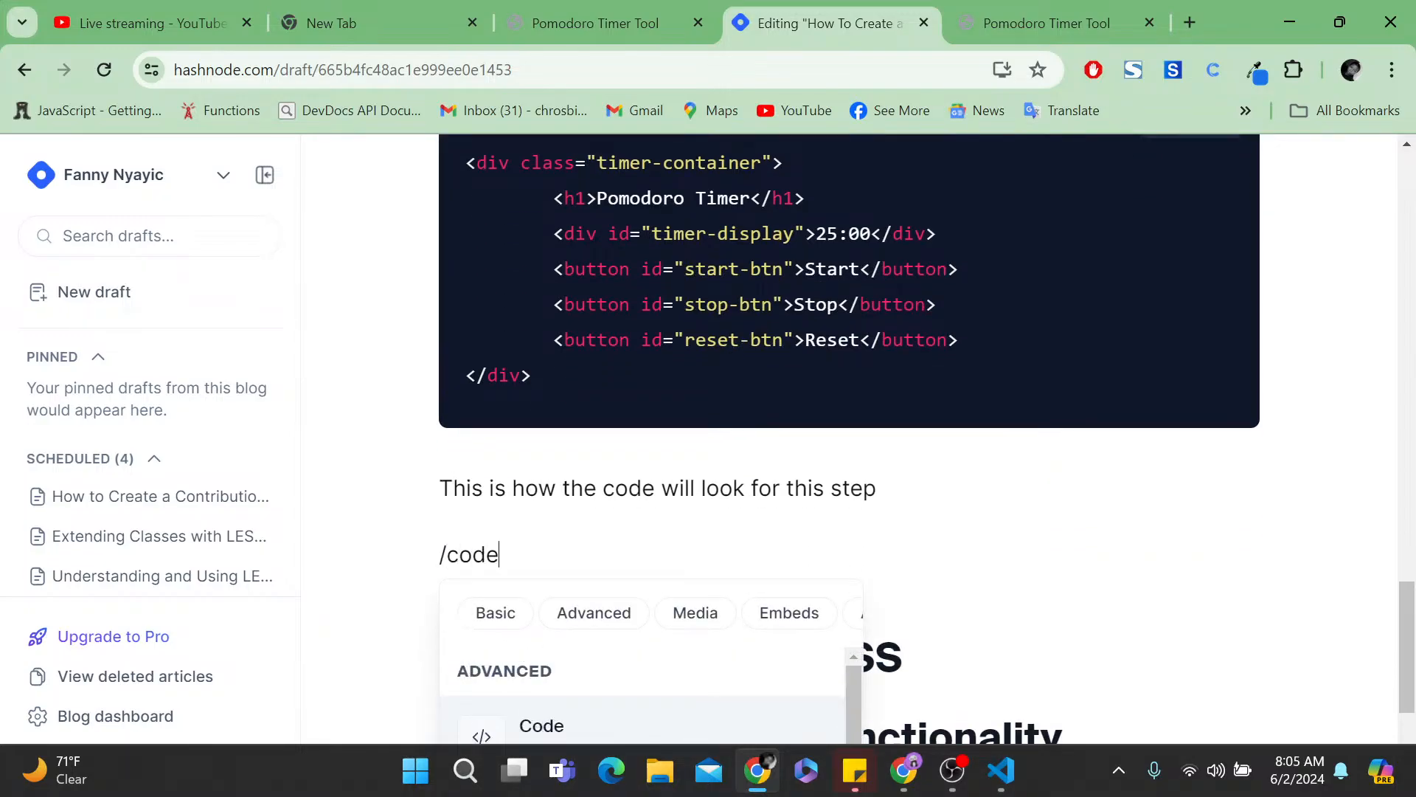
key("Return")
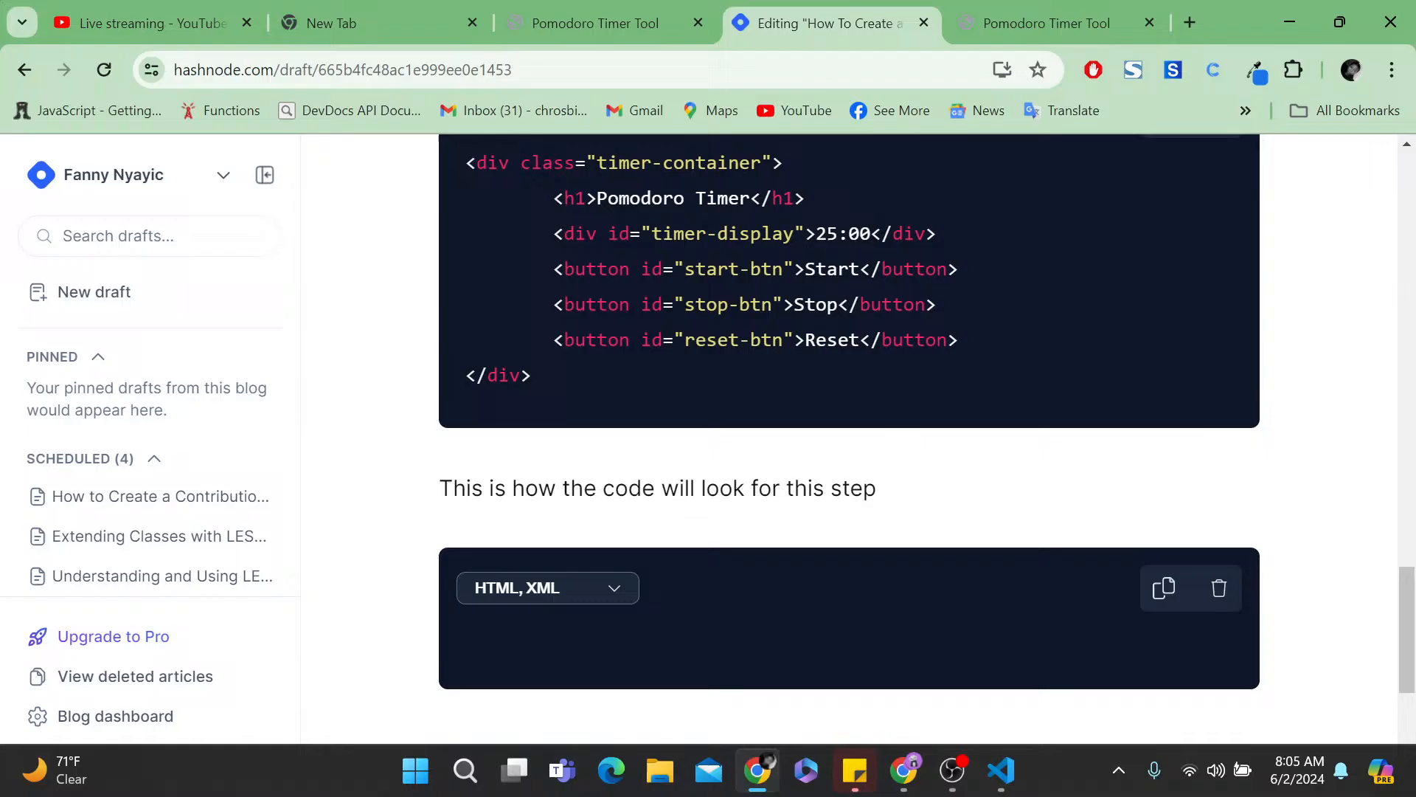
- Copy the entire contents of index.html from VS Code and paste them into the empty code block in the Hashnode draft
left_click(1001, 770)
left_click(697, 463)
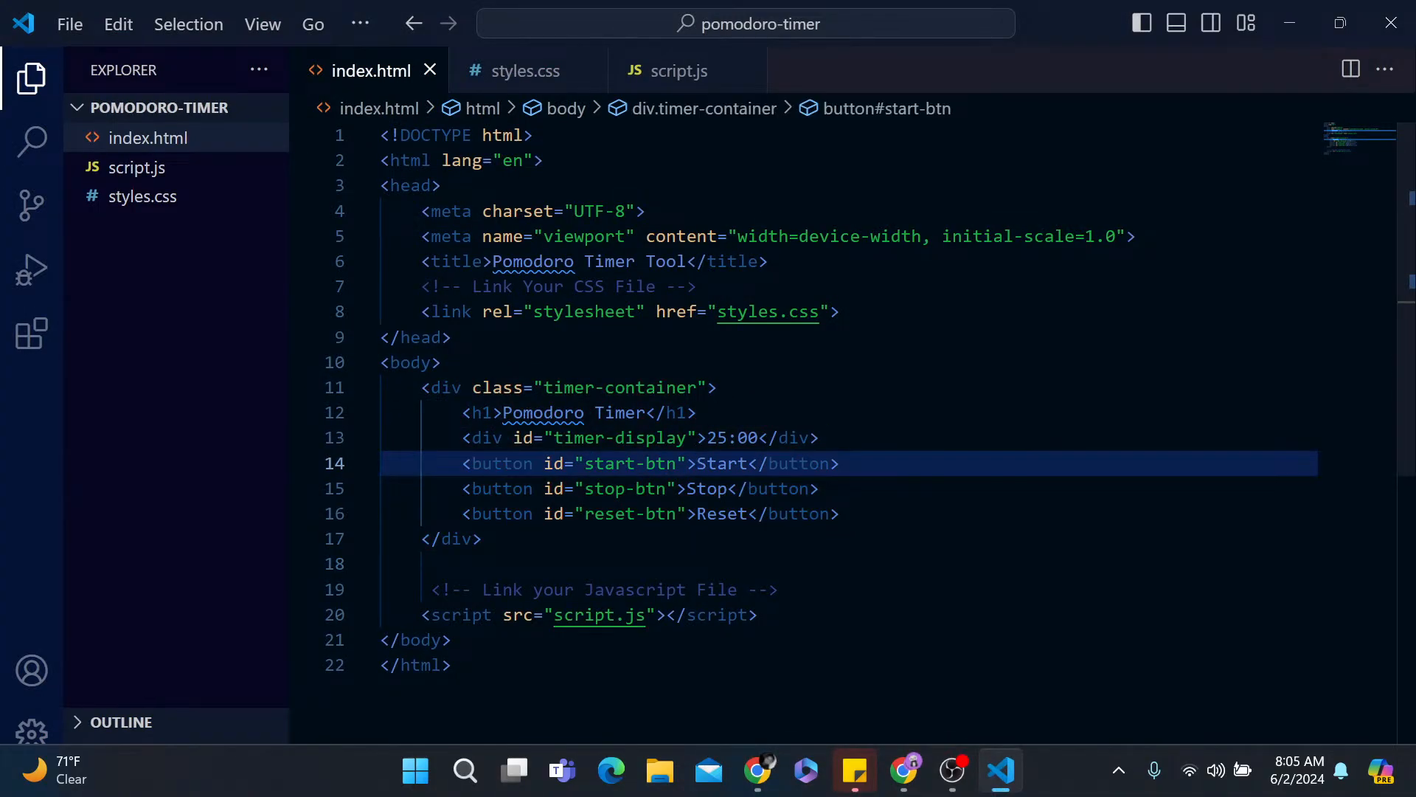
key("ctrl+a")
key("ctrl+c")
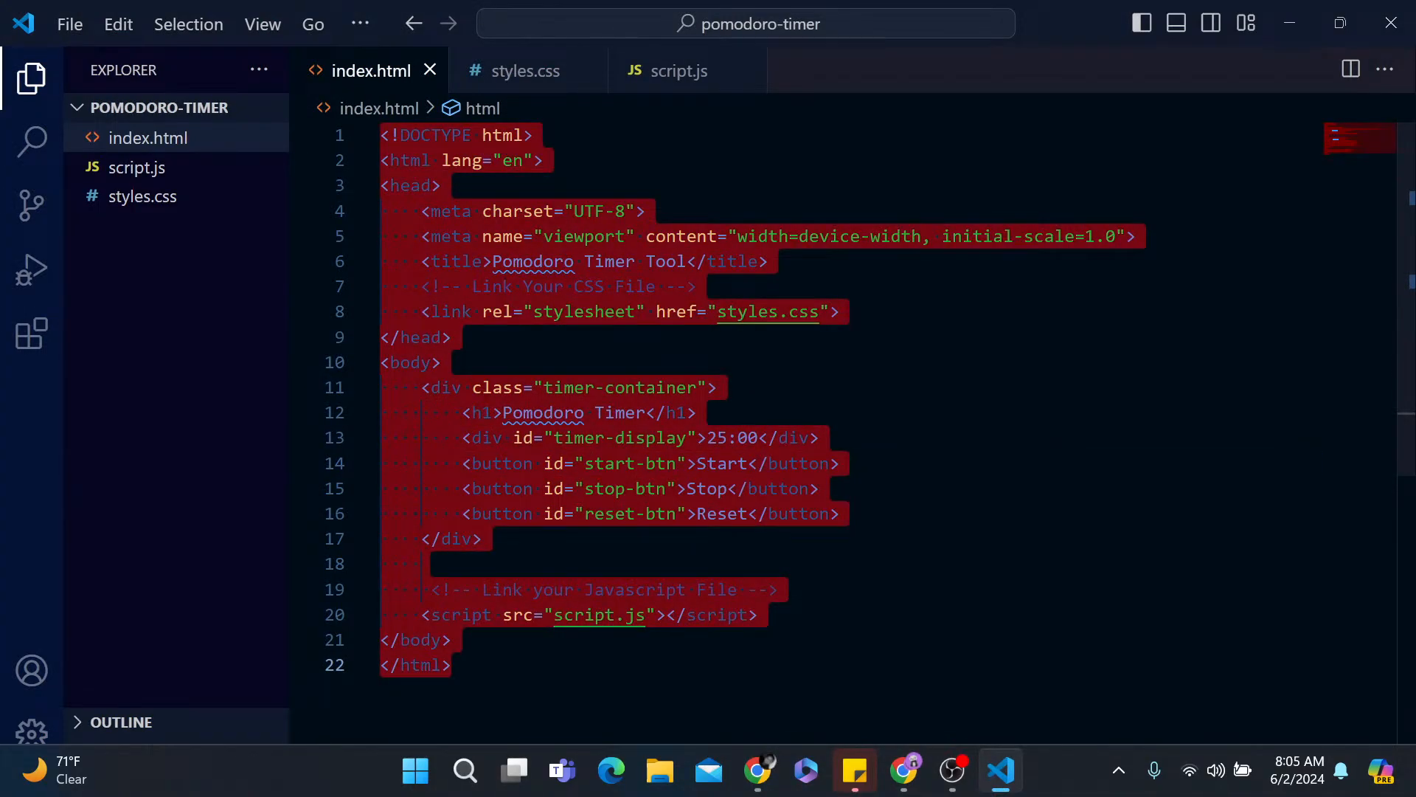
left_click(757, 770)
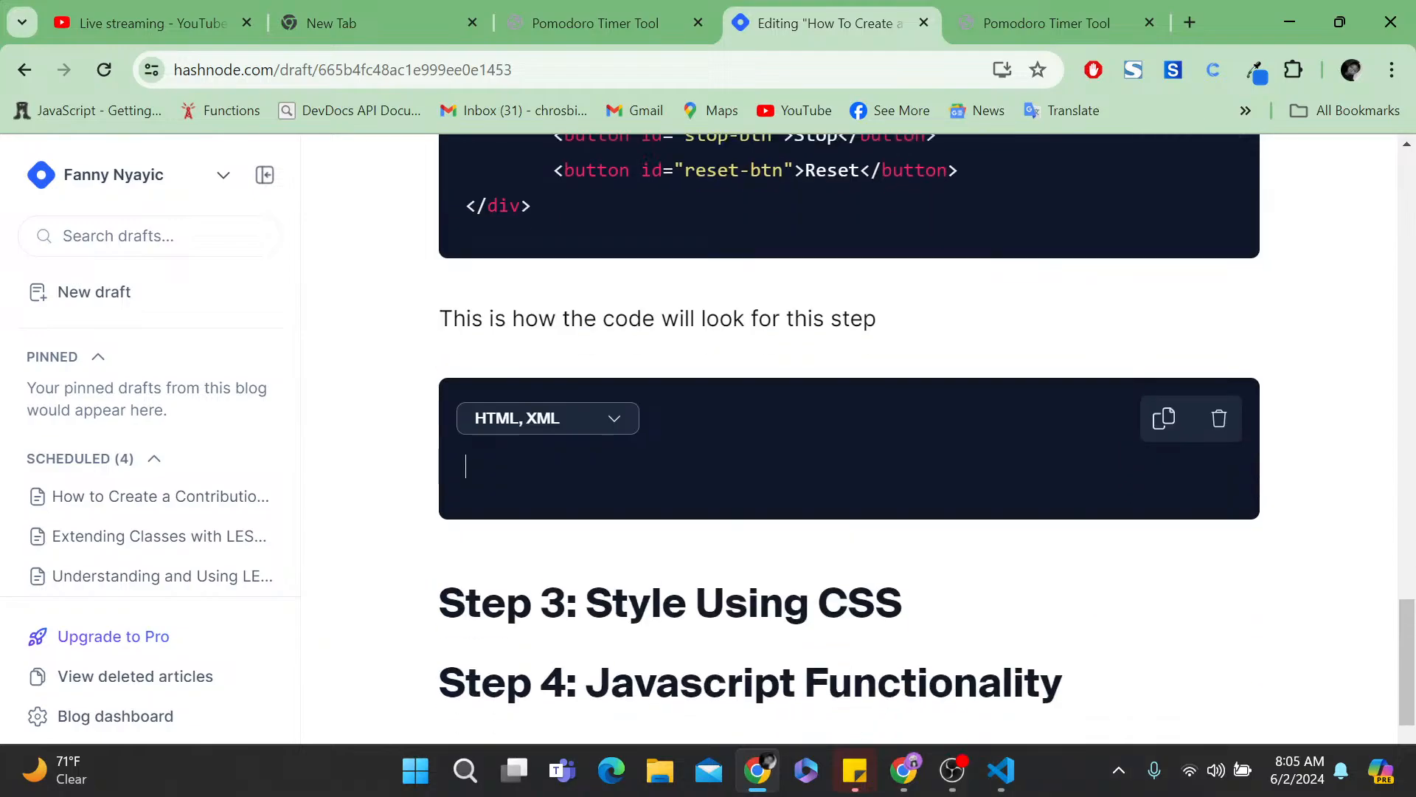
key("ctrl+v")
scroll(848, 442, "down", 3)
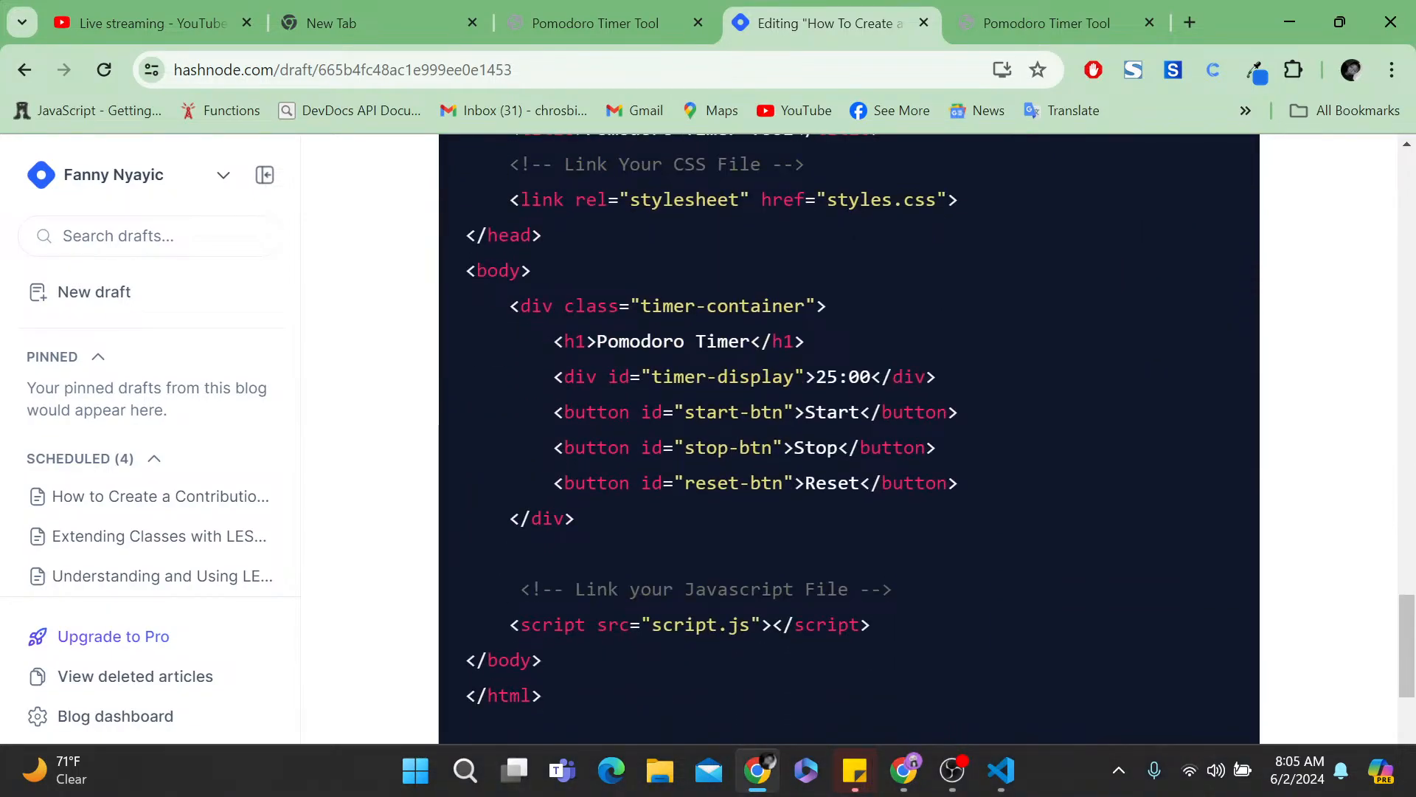
- Delete the blank line between the closing </div> and the JavaScript link comment in the full HTML code block
key("BackSpace")
key("BackSpace")
key("BackSpace")
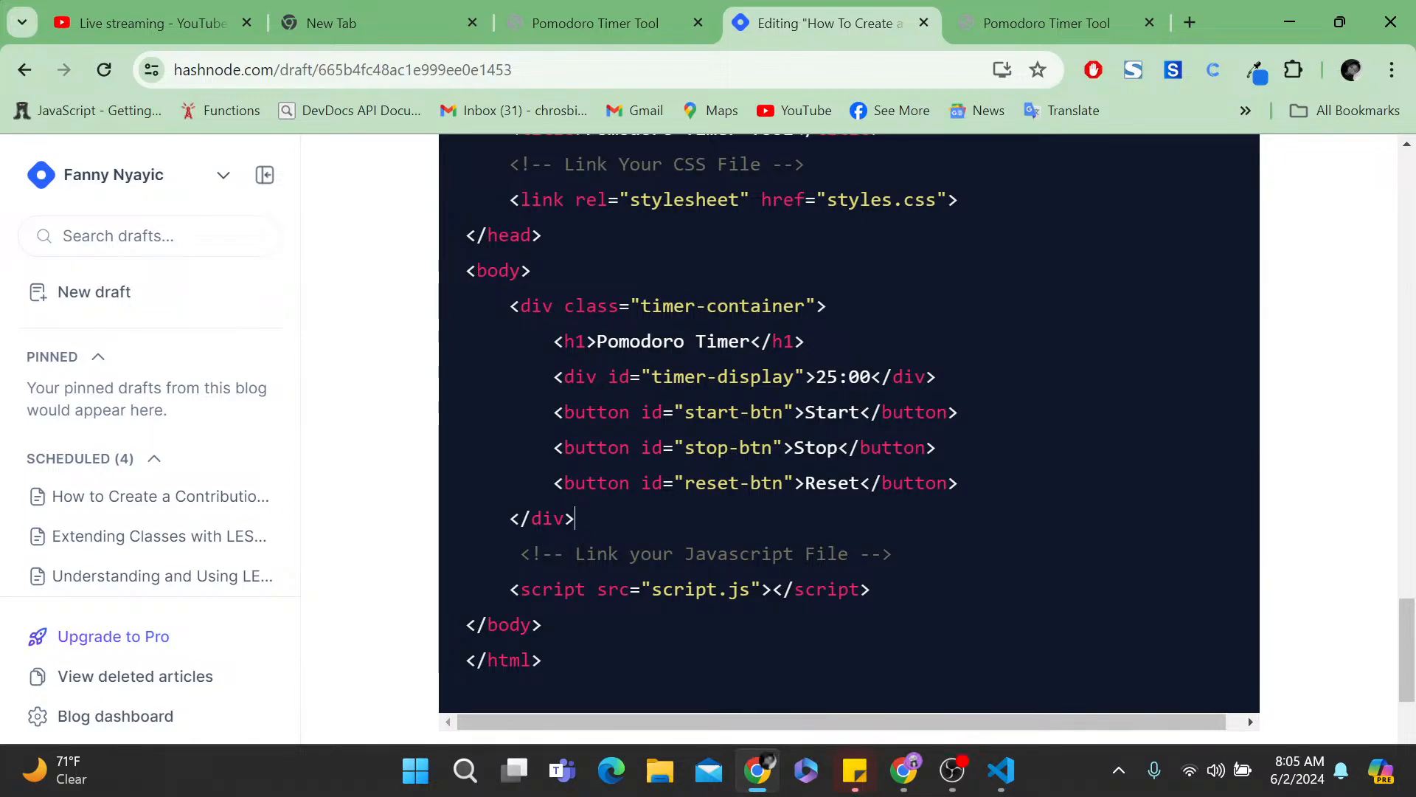
- Add the paragraph "Open your CSS file and style the classess" under the Step 3: Style Using CSS heading
scroll(1122, 506, "down", 4)
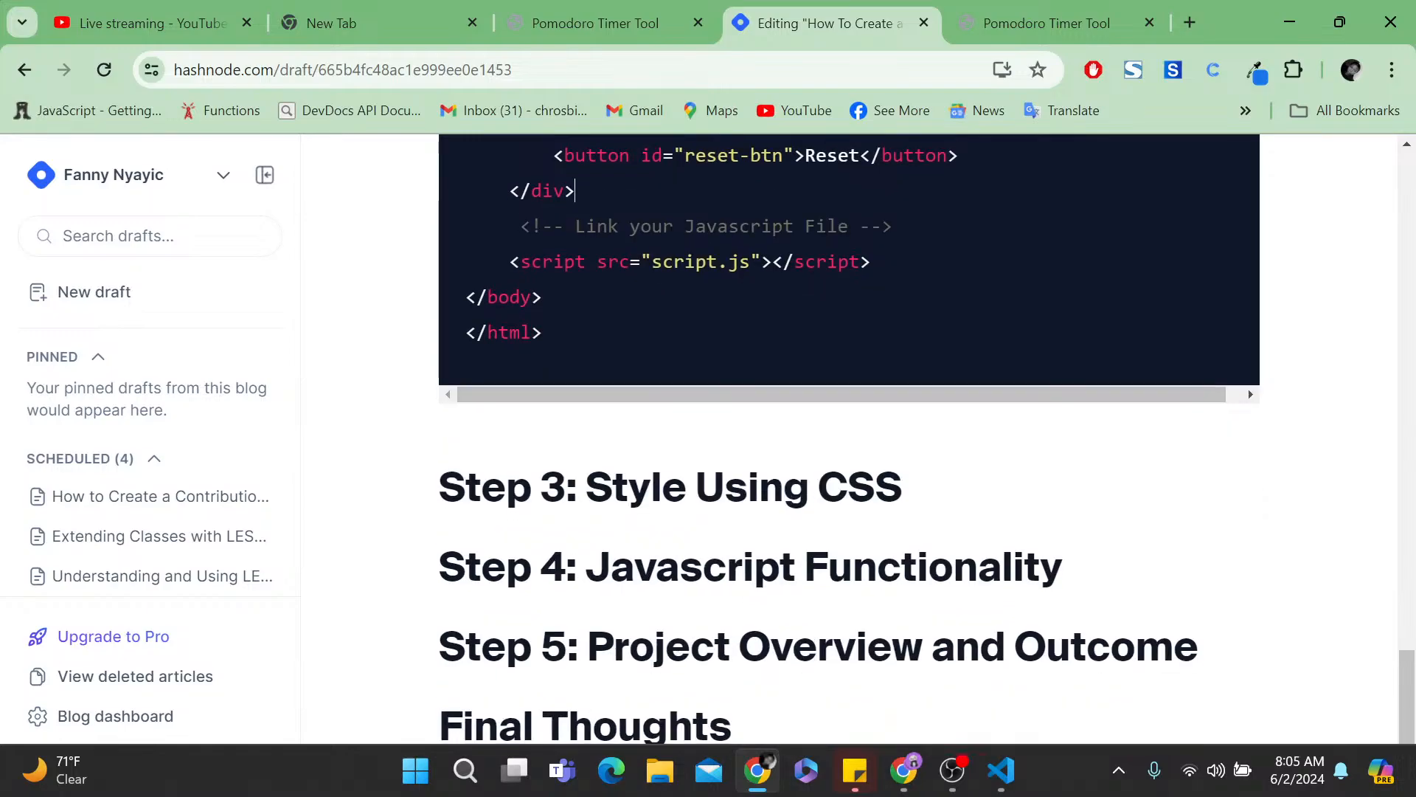
key("Return")
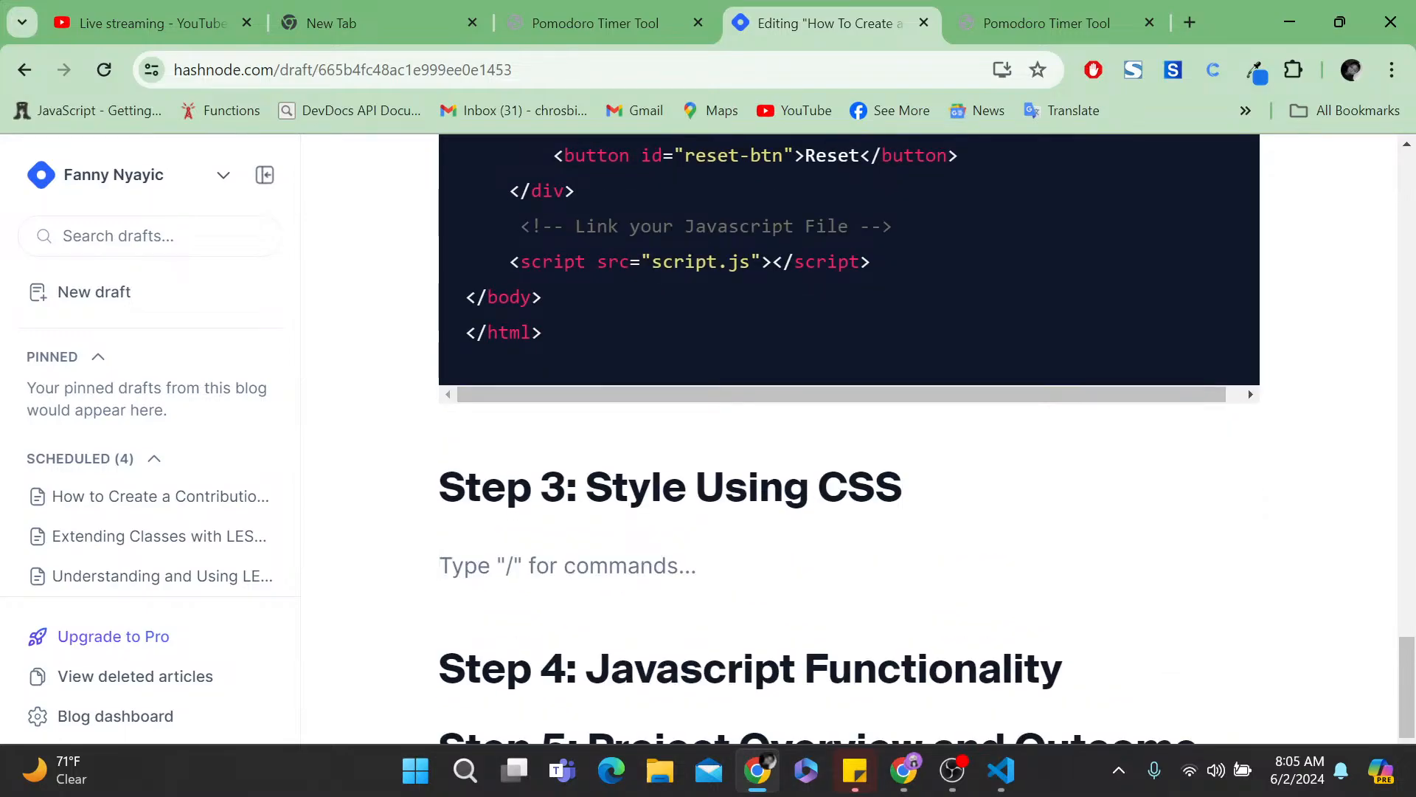
type("Open ")
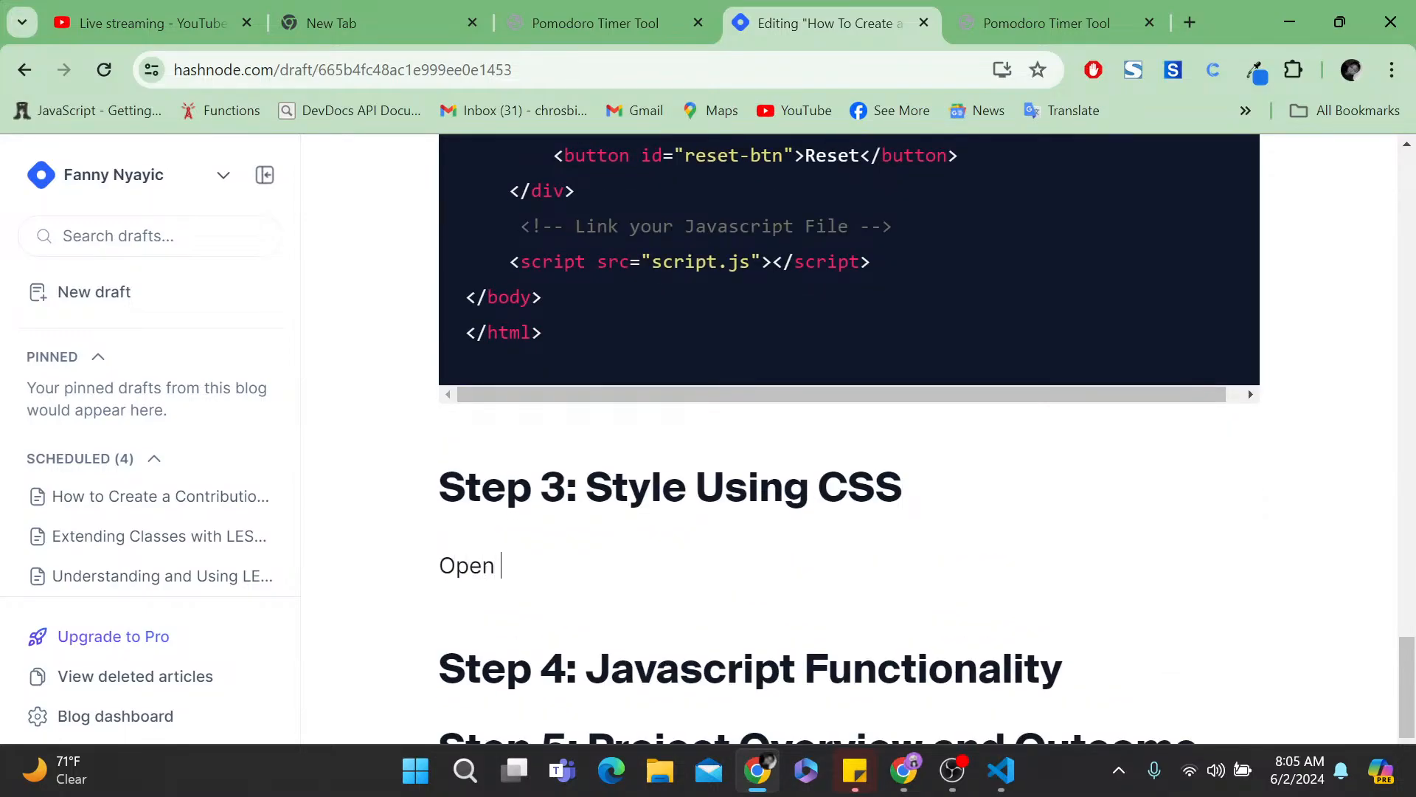
type("your CSS file and")
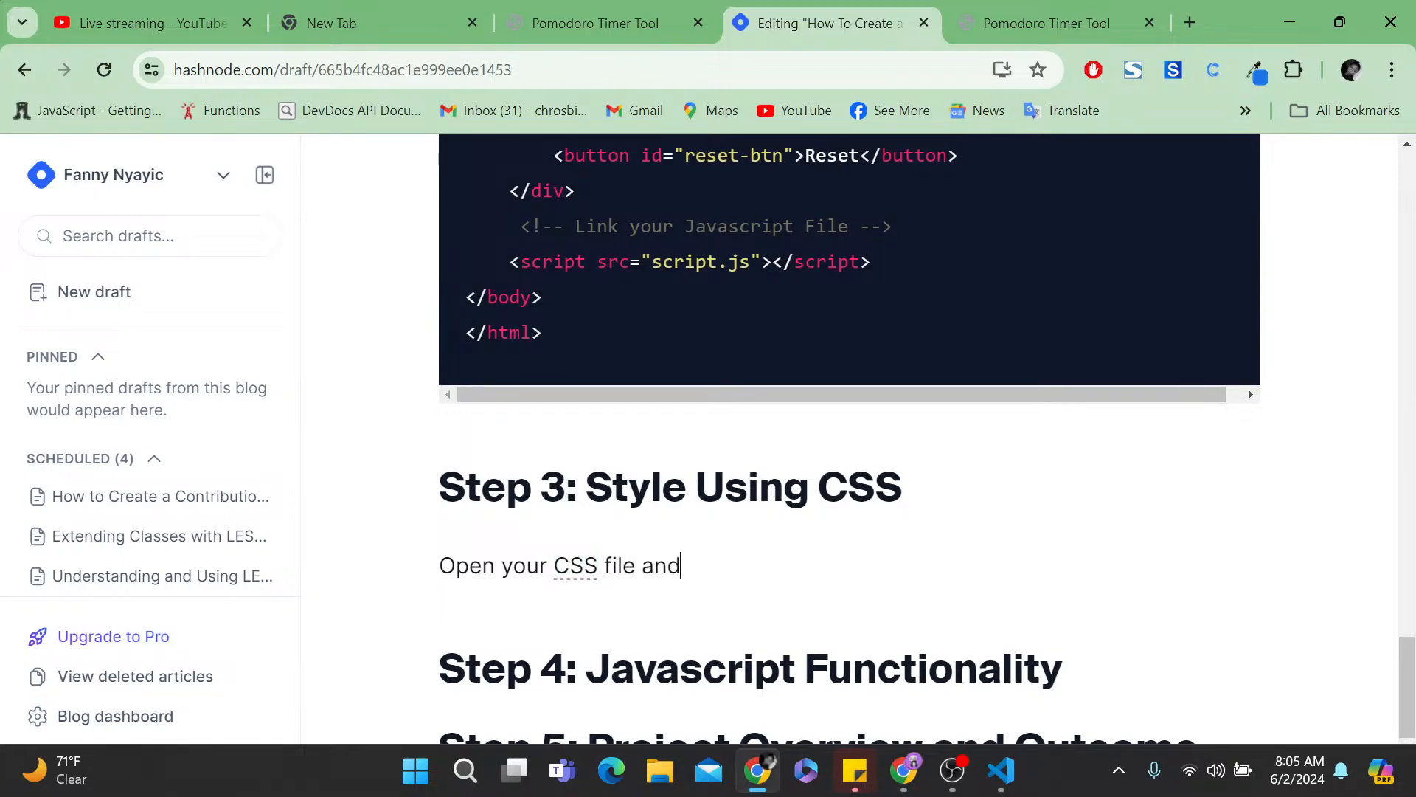
type(" style the ")
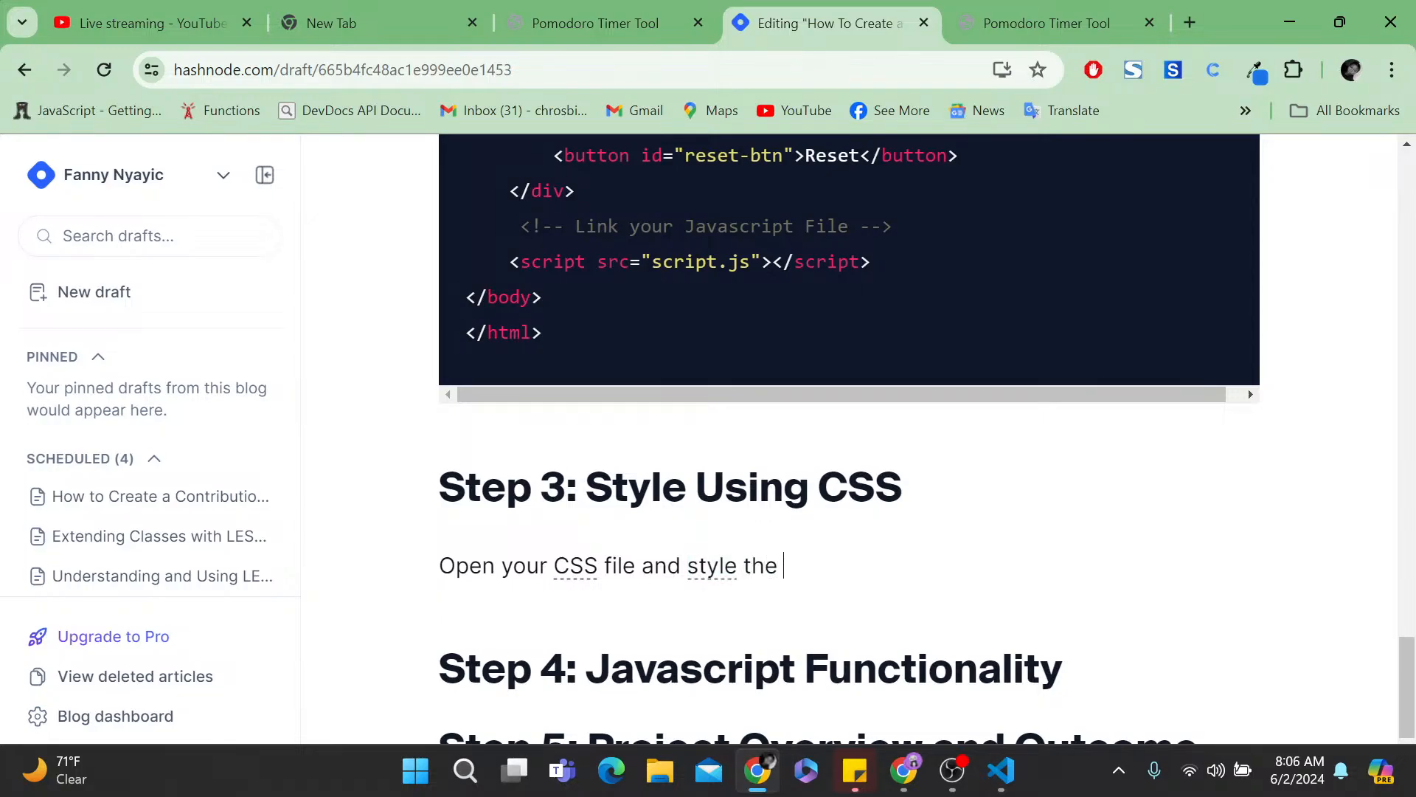
type("classess")
- Start a bulleted list between the full HTML code block and the Step 3 heading
scroll(848, 435, "up", 3)
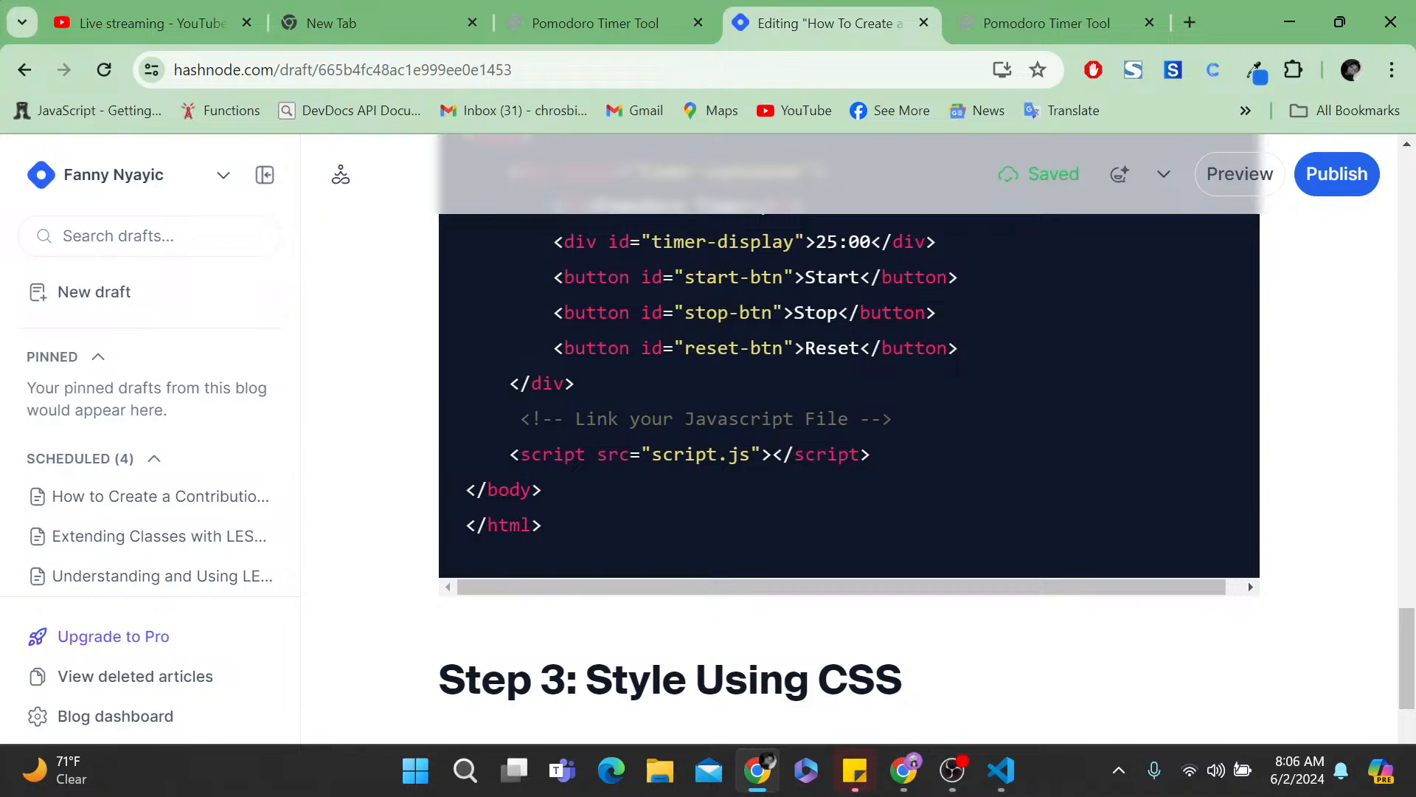
scroll(849, 435, "up", 1)
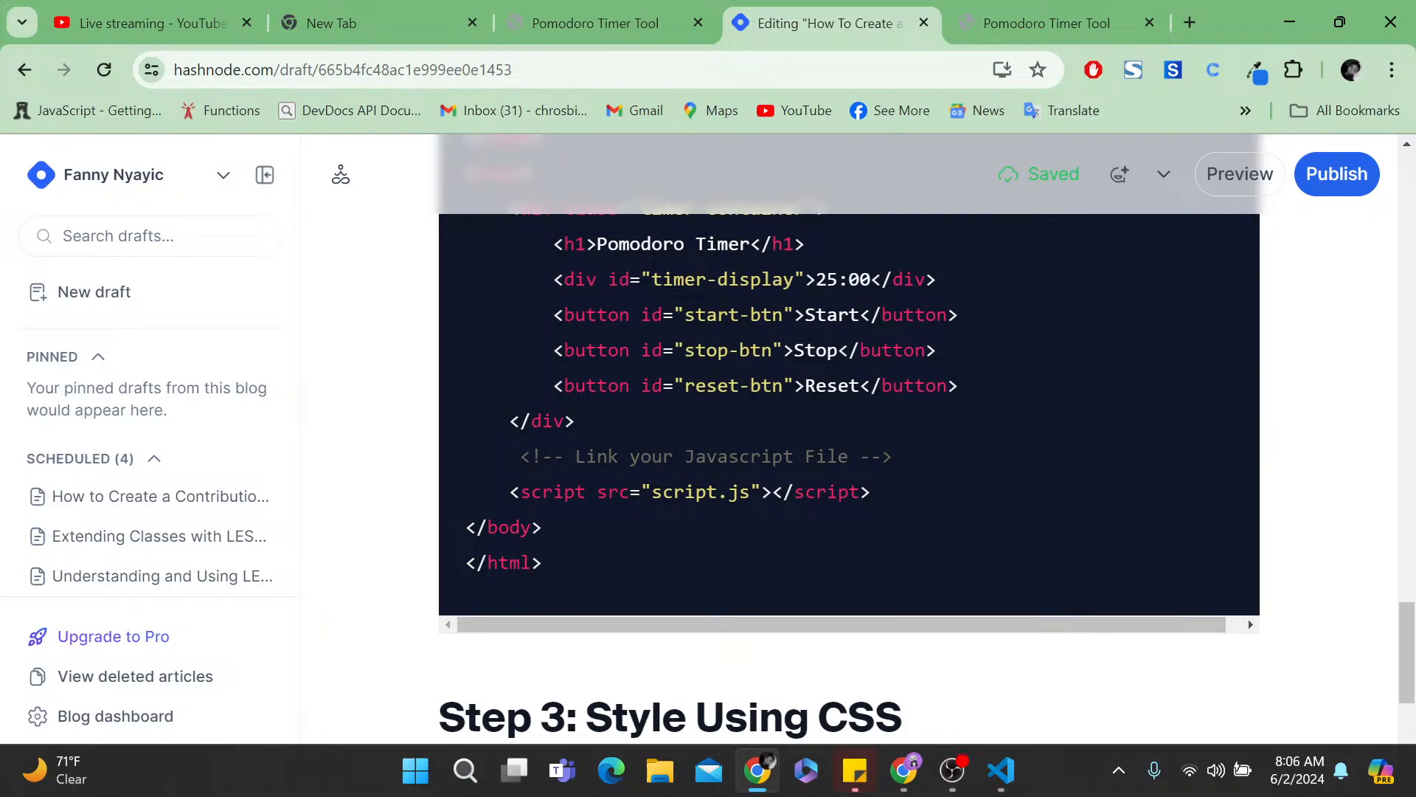
scroll(848, 443, "down", 2)
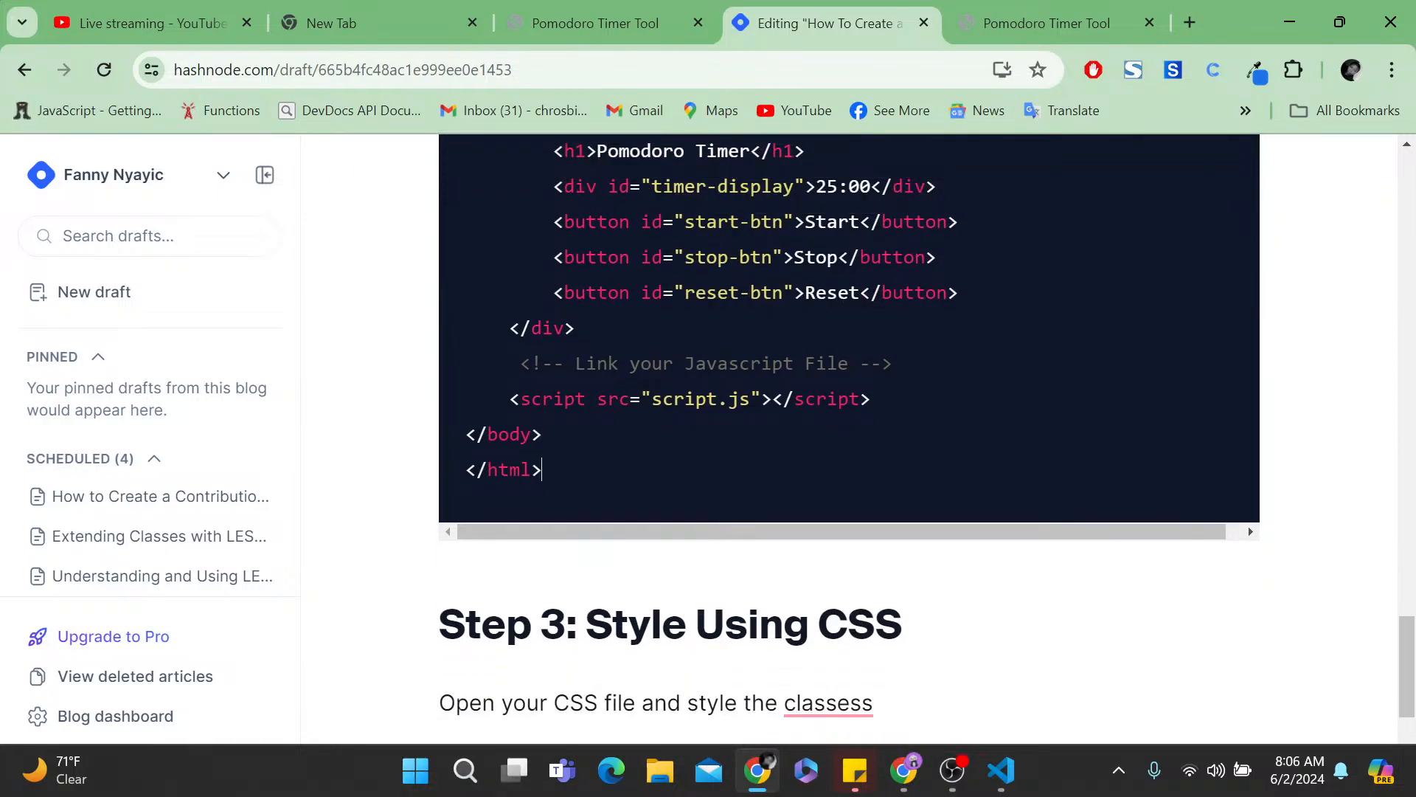
key("Return")
key("Return")
key("Return")
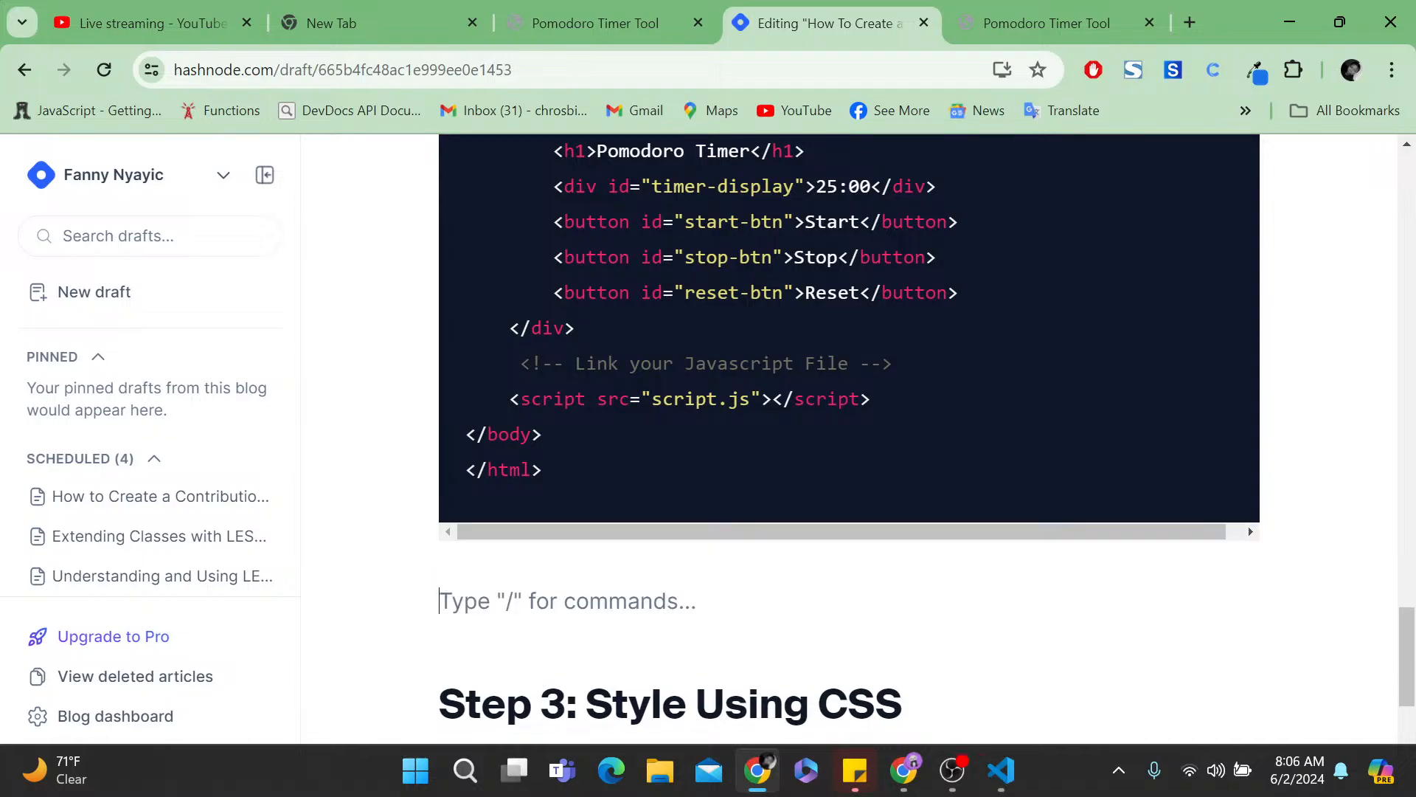
type("- ")
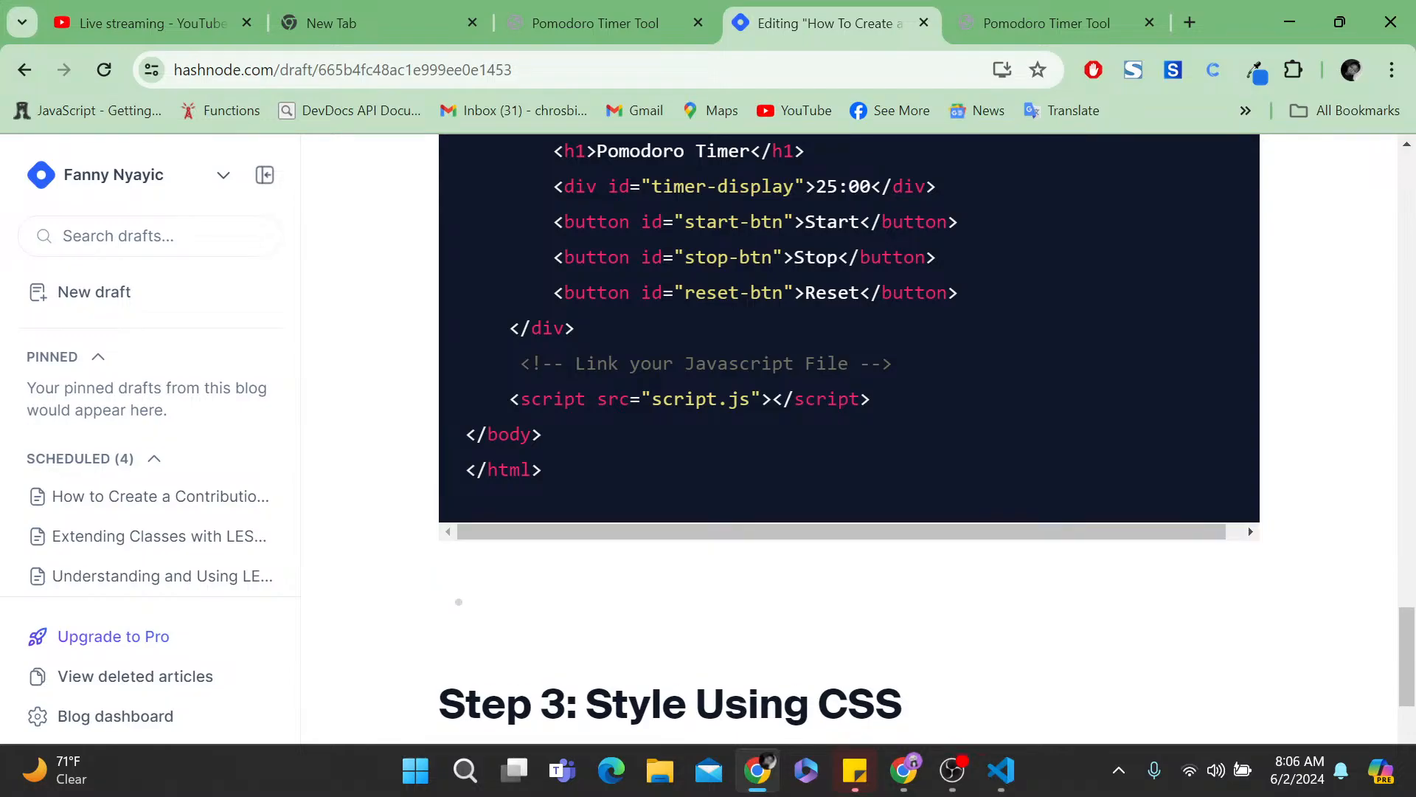
- Write the first bullet as "timer-display ID will show the display of the display of the timer."
type("timer -displar")
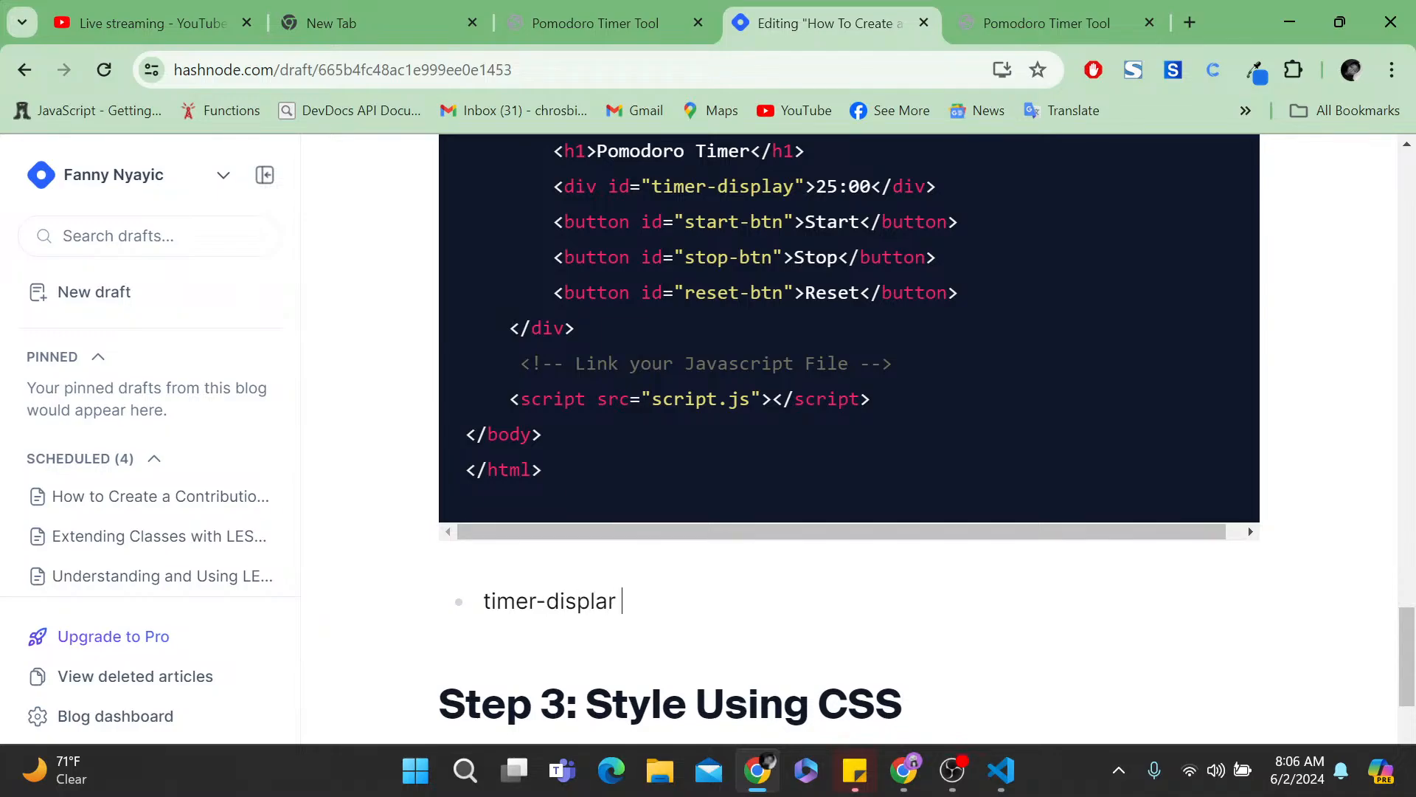
key("BackSpace")
type("y ID will show t")
key("BackSpace")
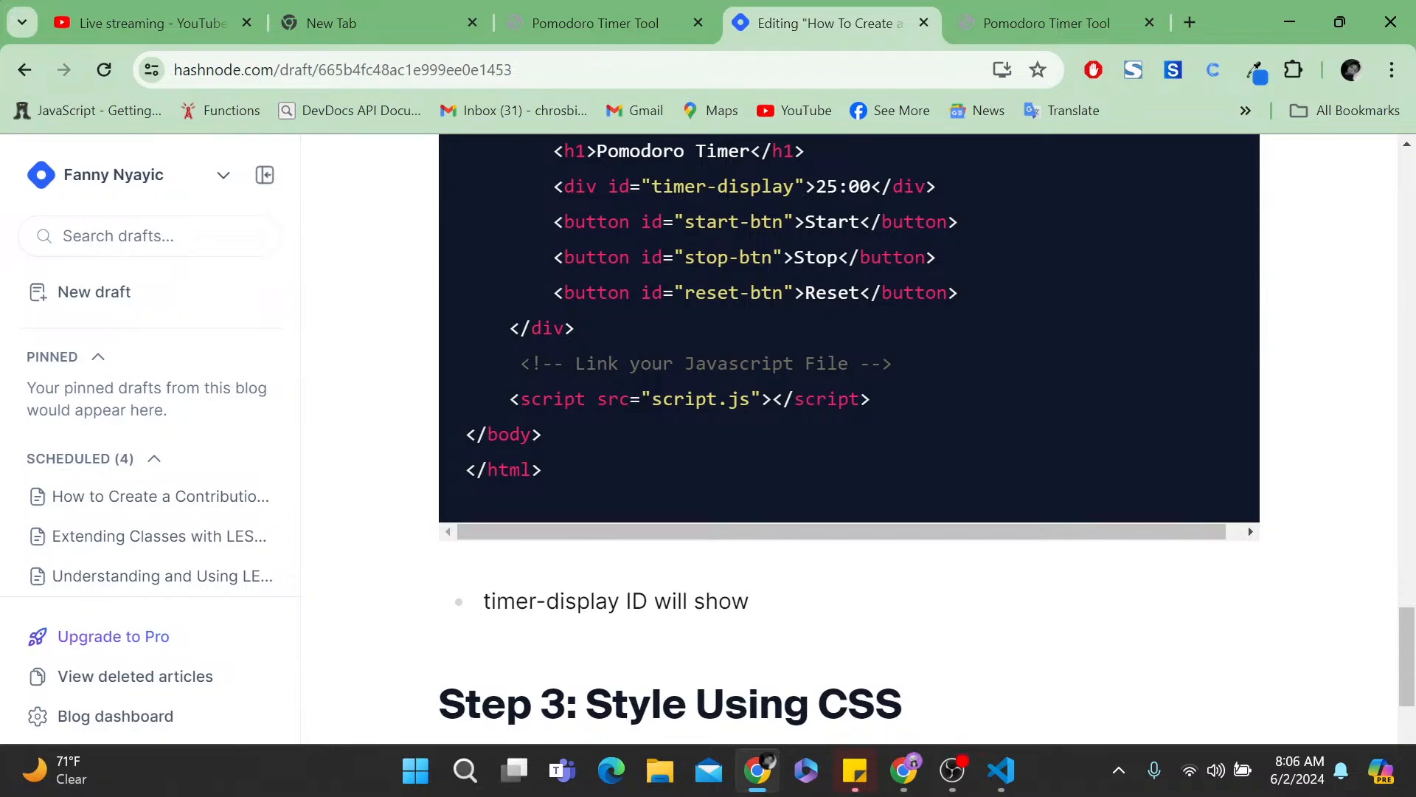
type("the display o")
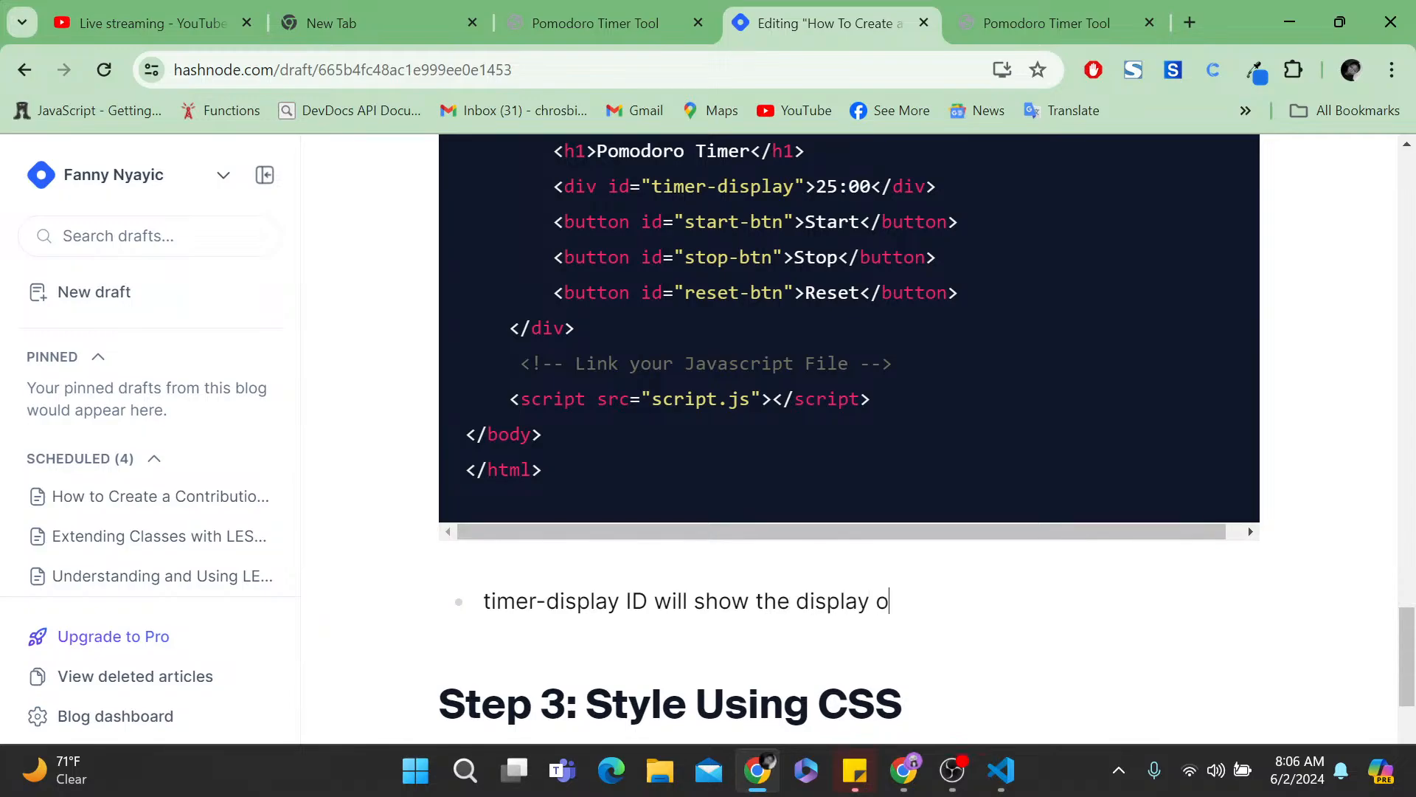
type("f the display of the")
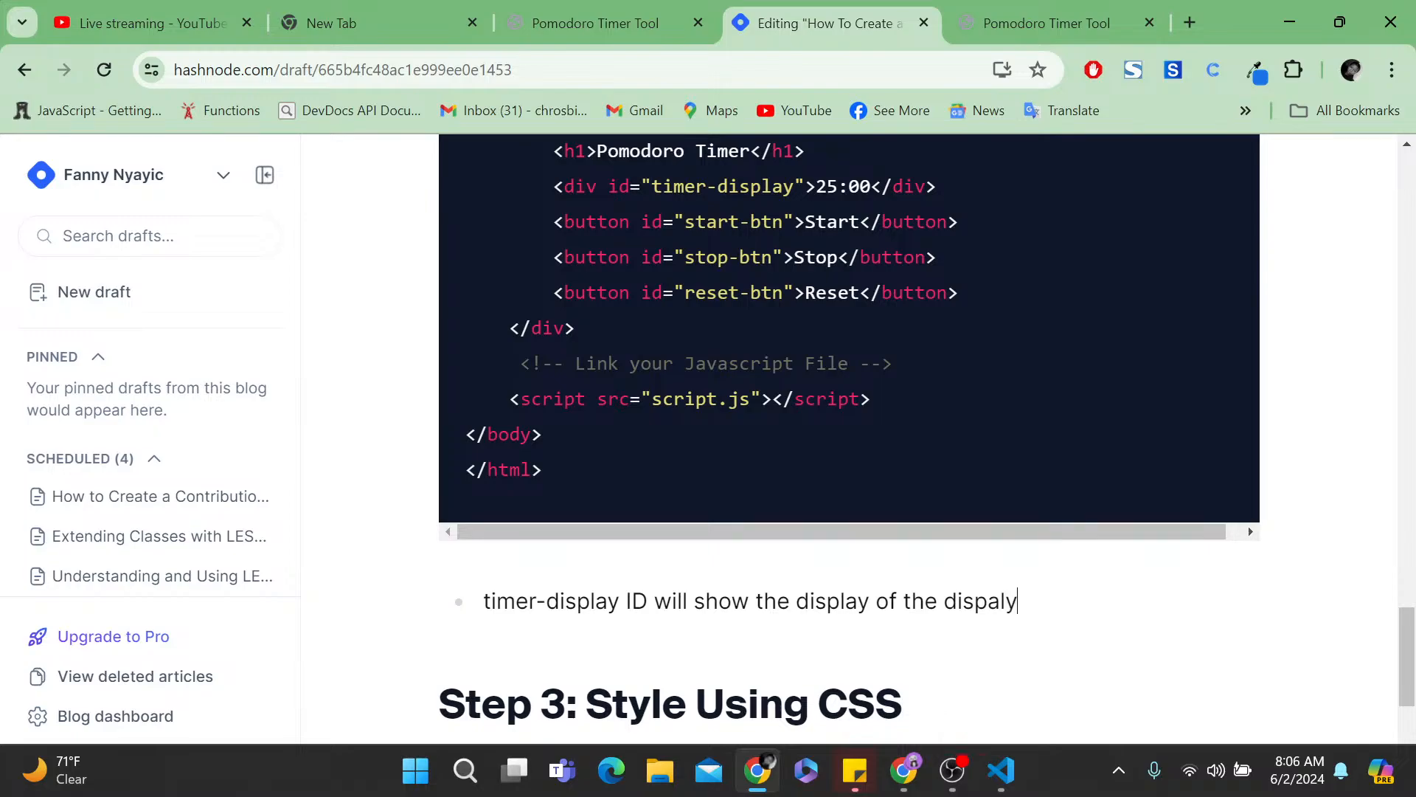
type(" timer.")
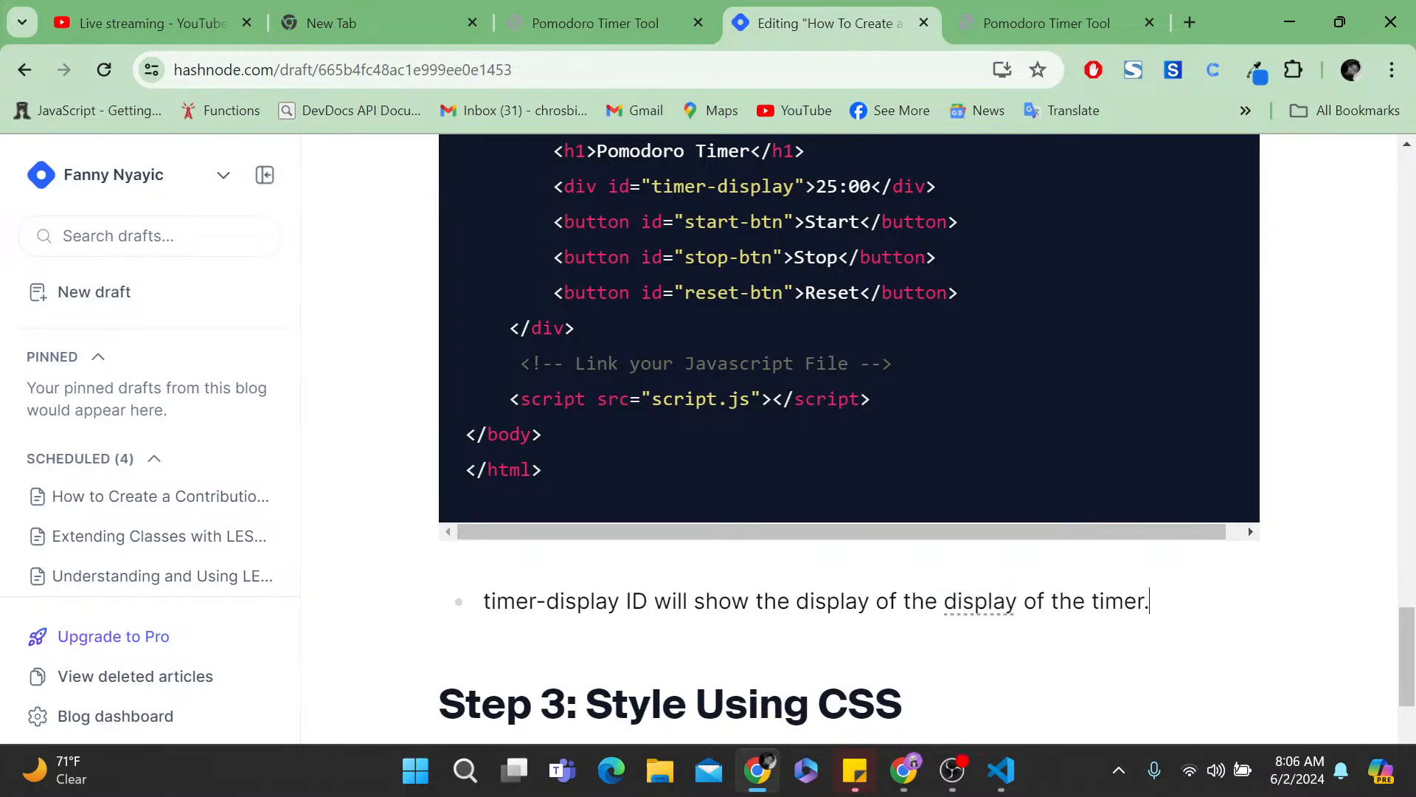
- Add a second bullet reading "start-btn: this is the ID for the start timer button"
key("Return")
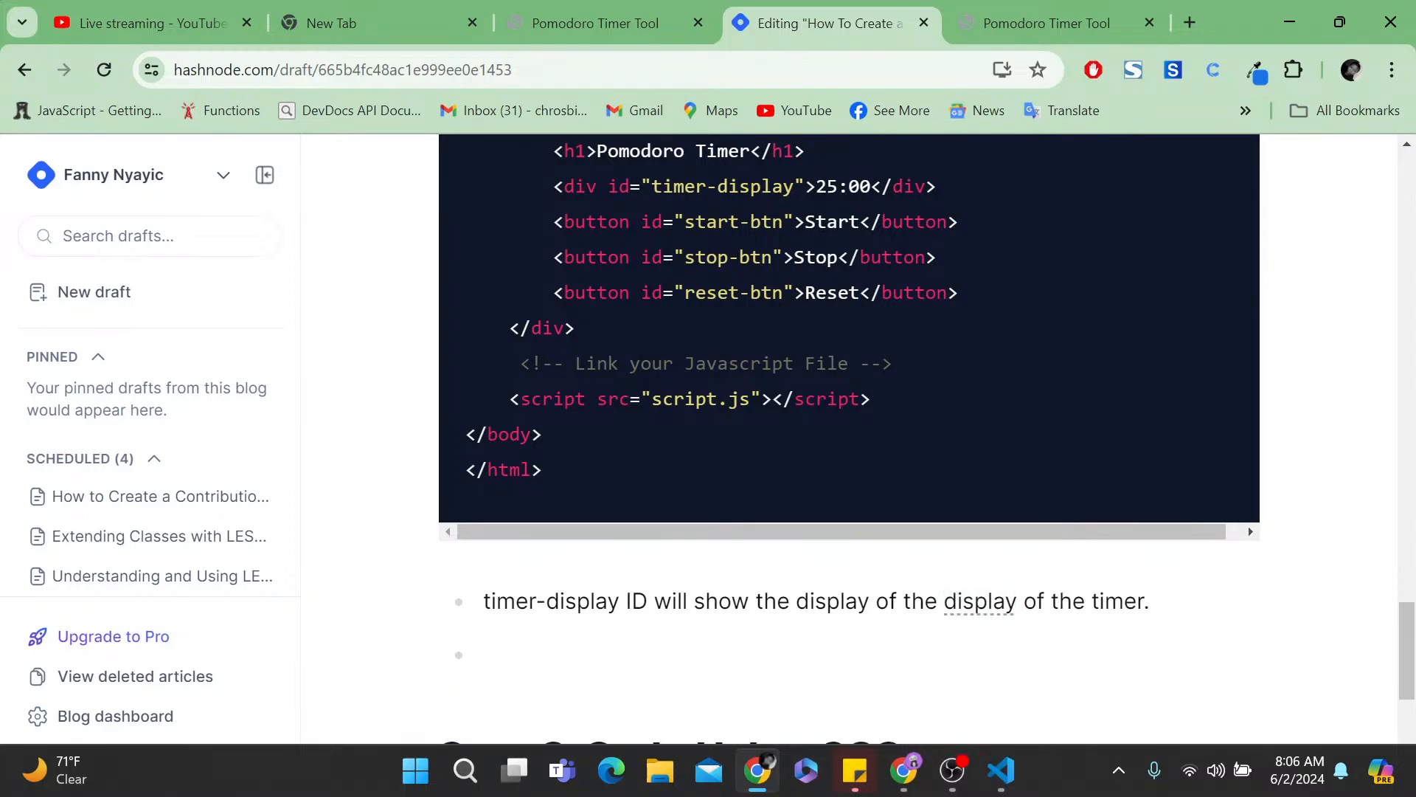
type("start-btn")
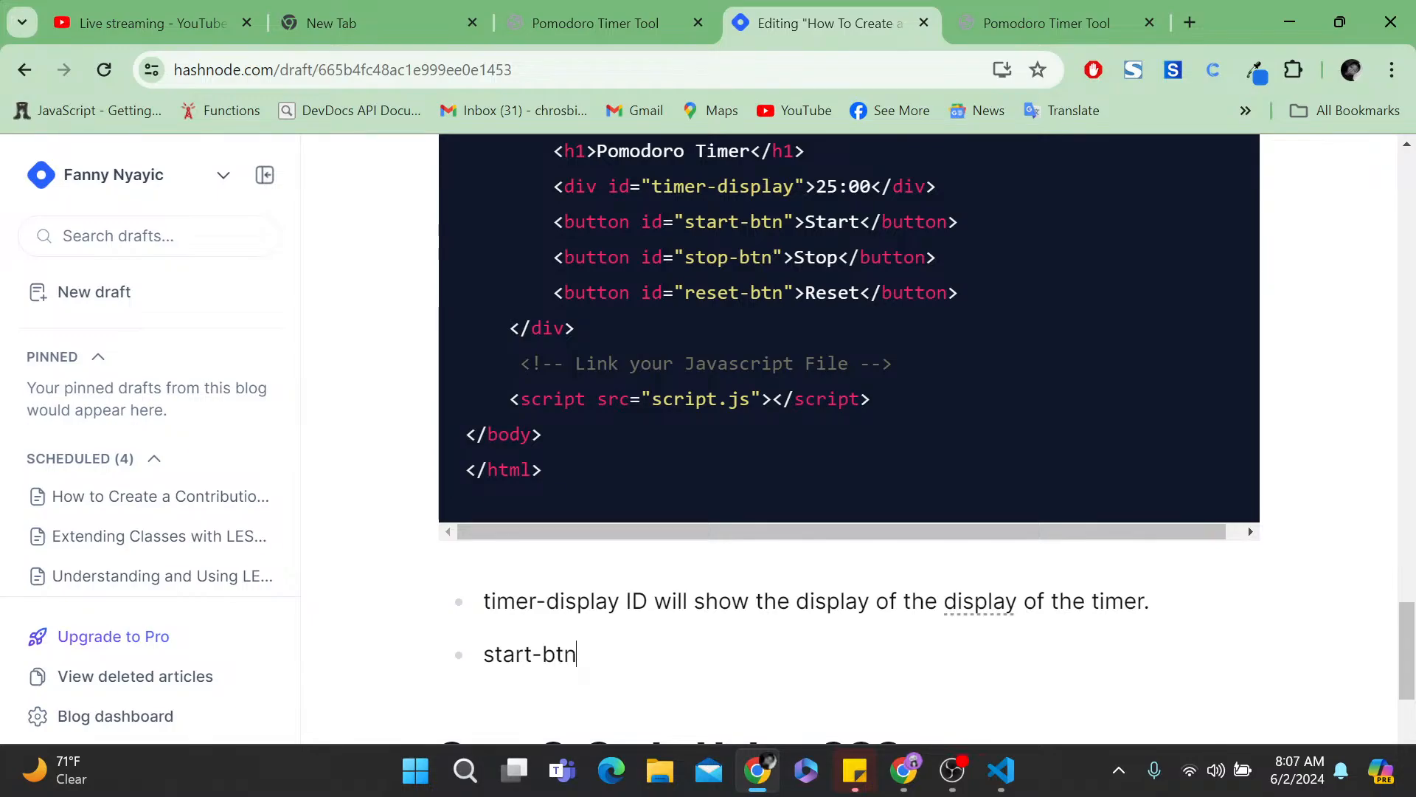
type(": this is tha")
key("BackSpace")
type("tha")
key("BackSpace")
type("e")
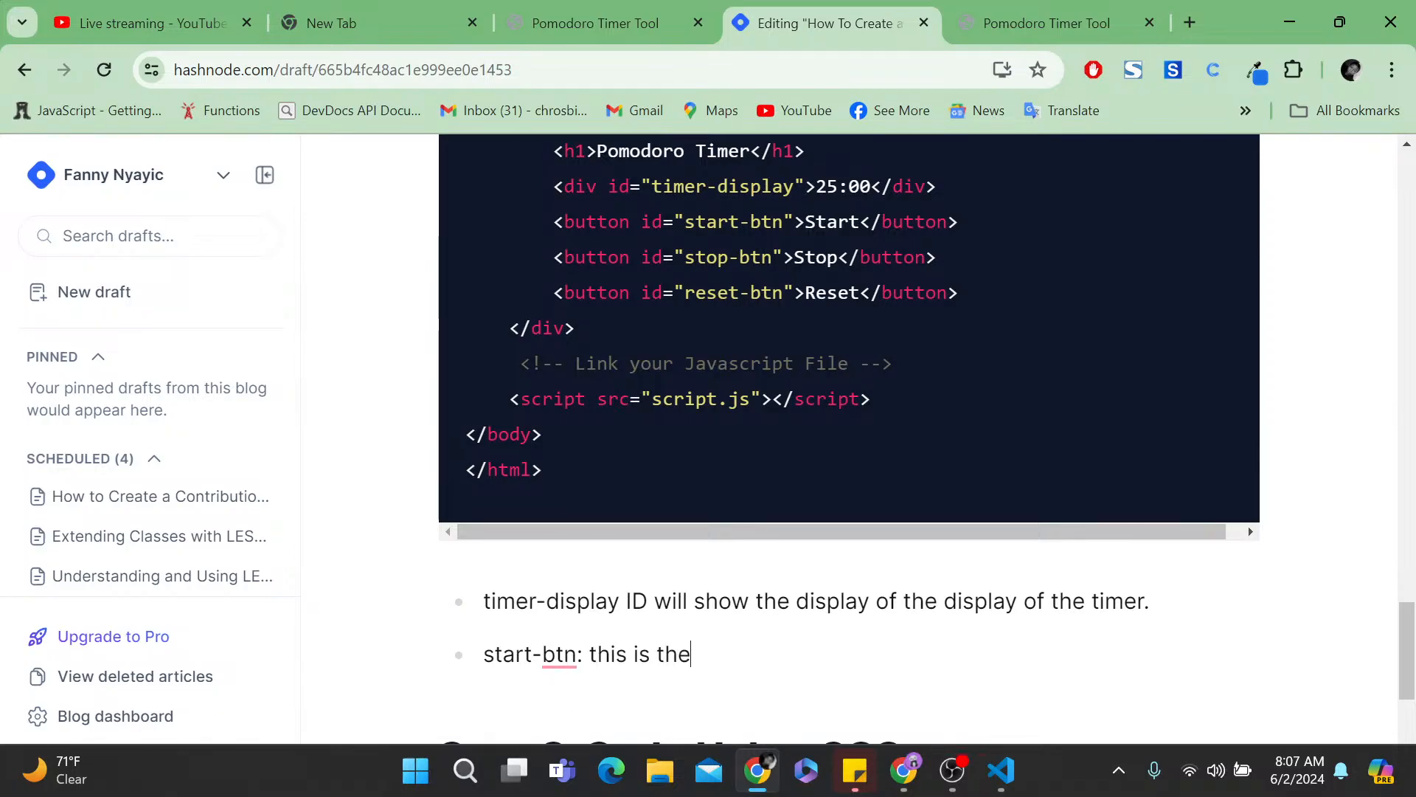
type(" ID for")
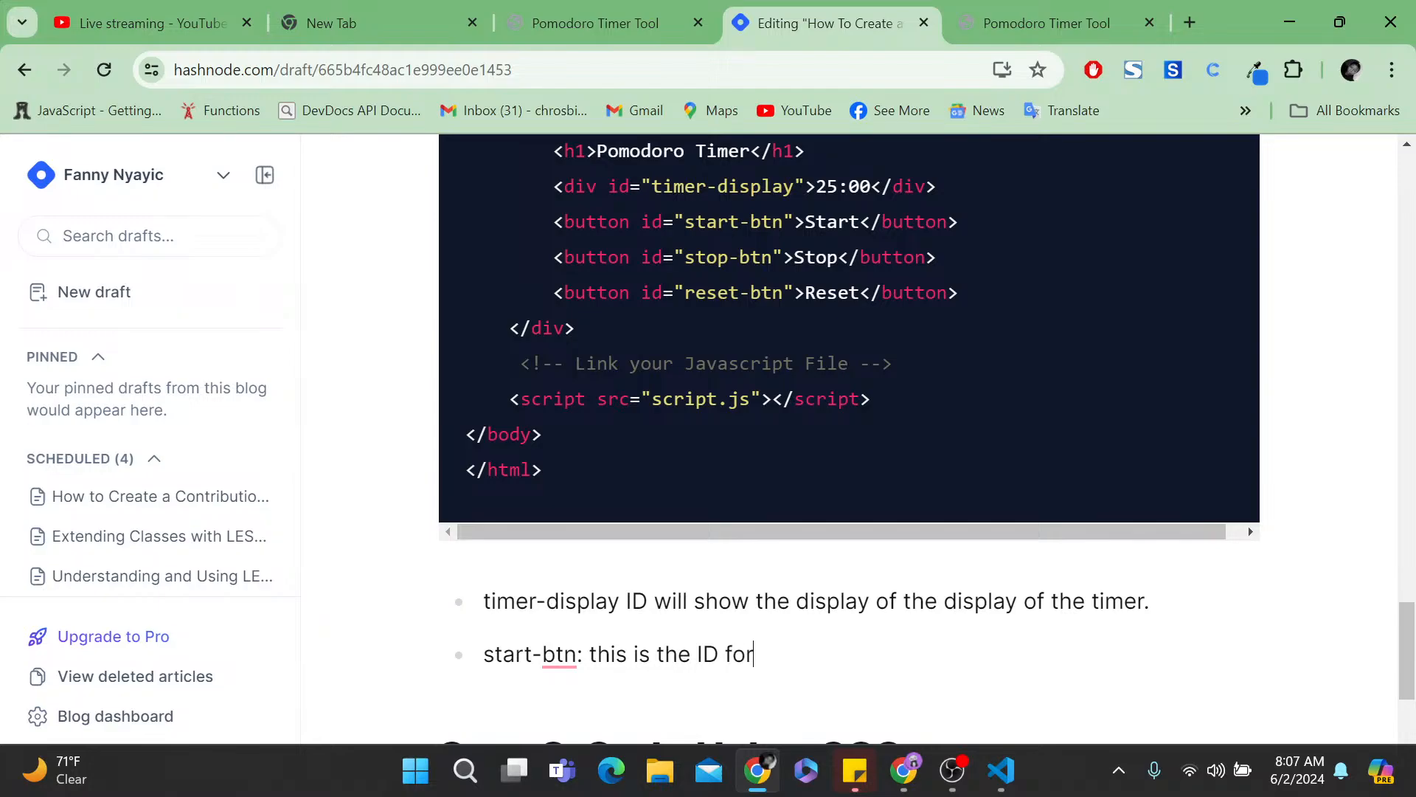
type(" the start timer ")
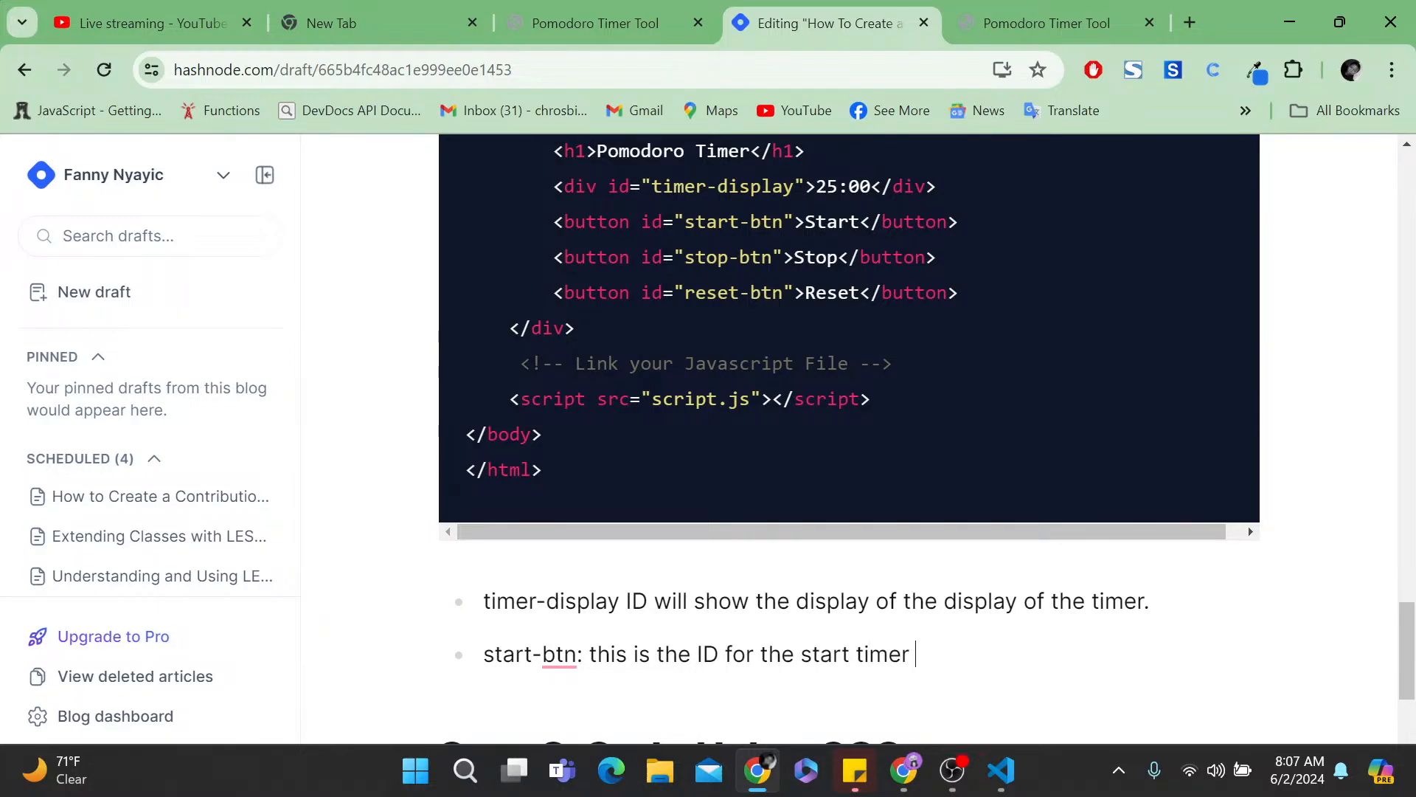
type("button")
- Add a third bullet reading "stop-btn: this is the ID to stop the button."
key("Return")
type("st")
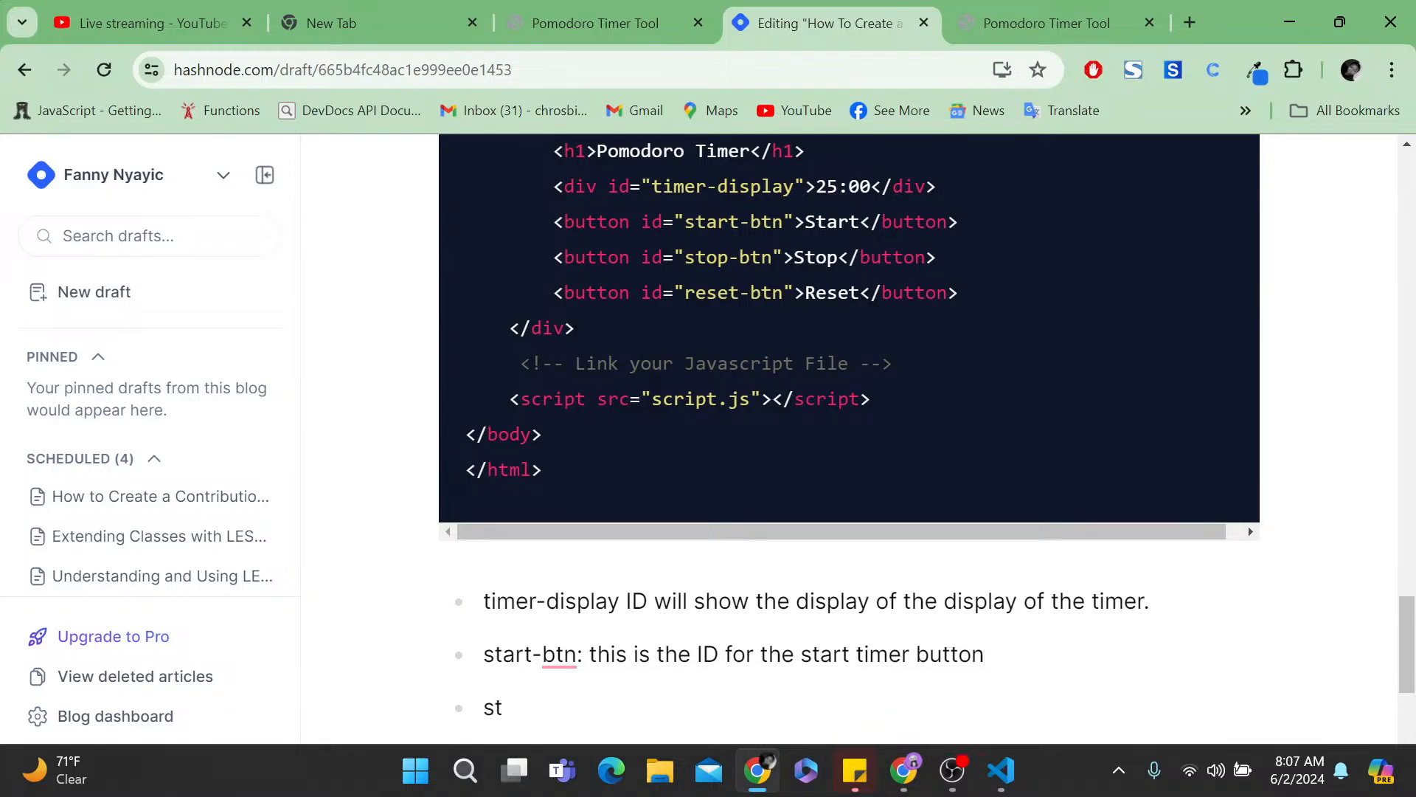
type("op-btn: this ")
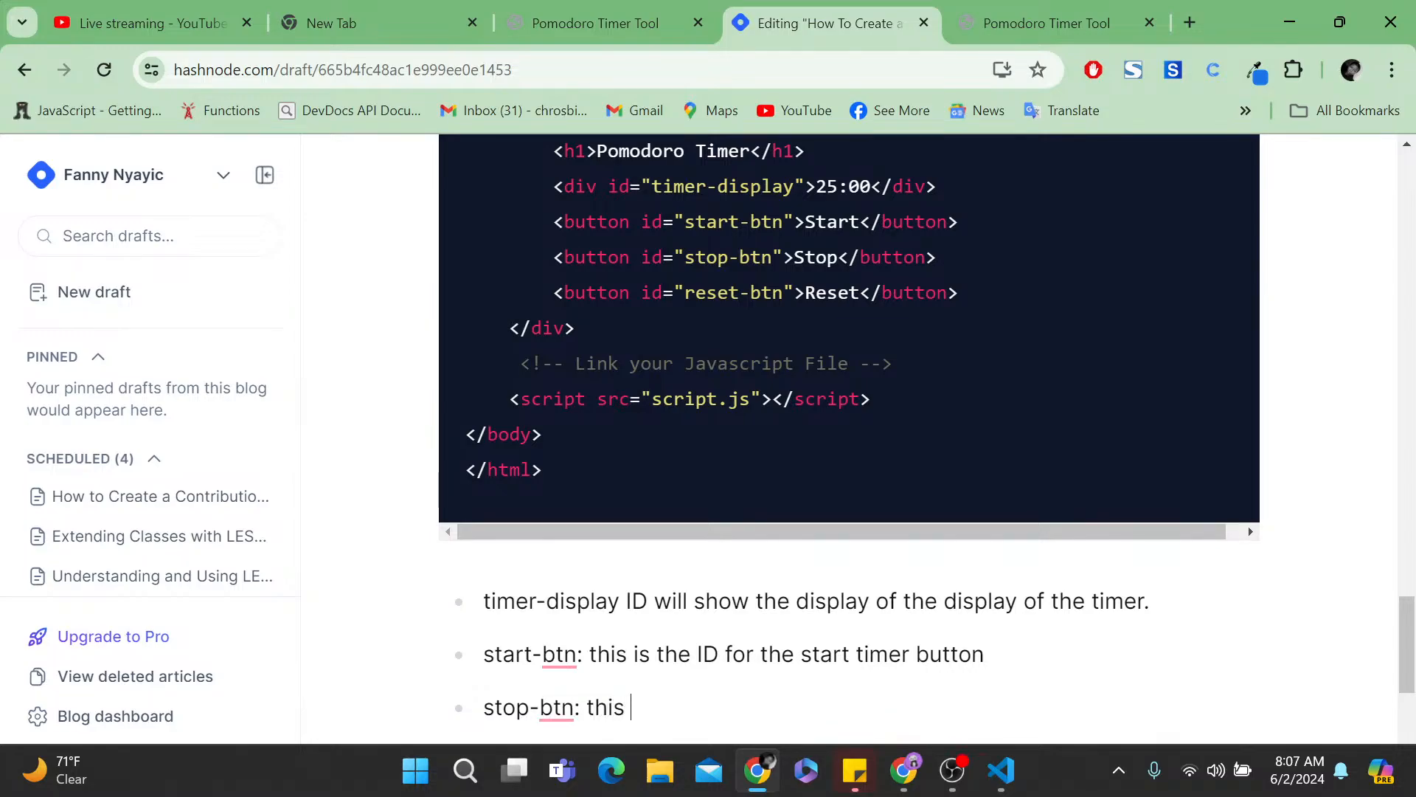
type("is the ID")
type("to")
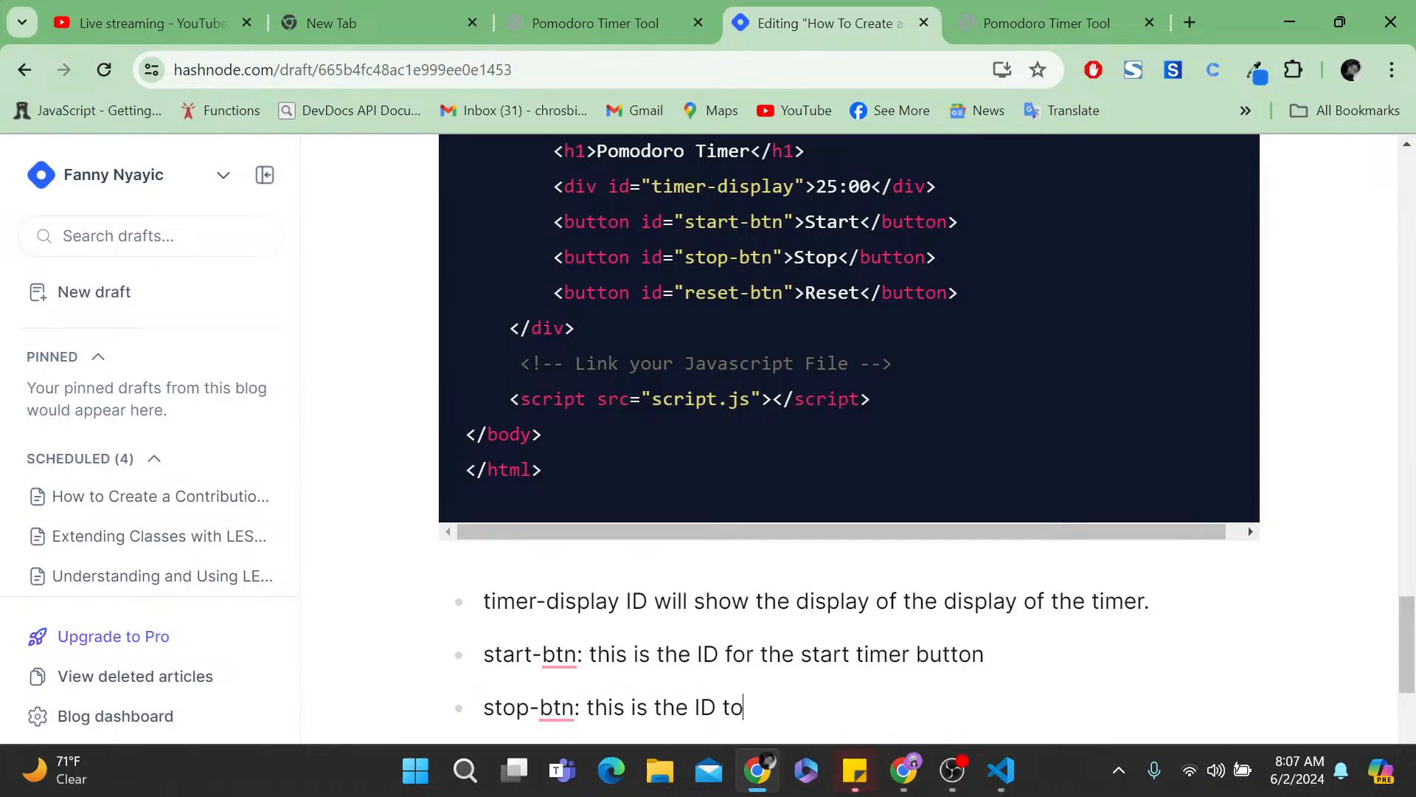
type(" stop the button")
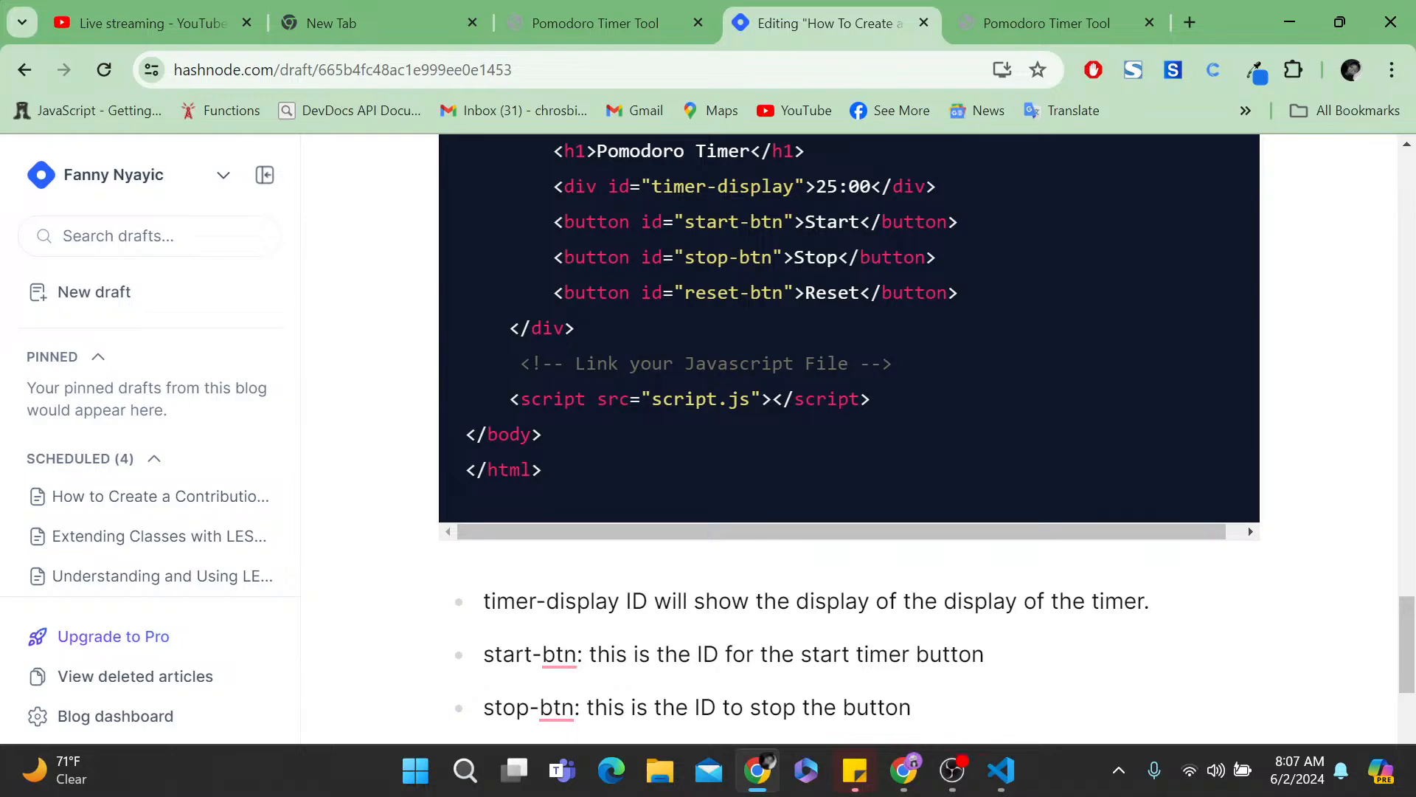
type(".")
- End the start-btn bullet with a period and add a fourth bullet reading "reset-btn: an ID to reset the button ."
scroll(849, 438, "down", 1)
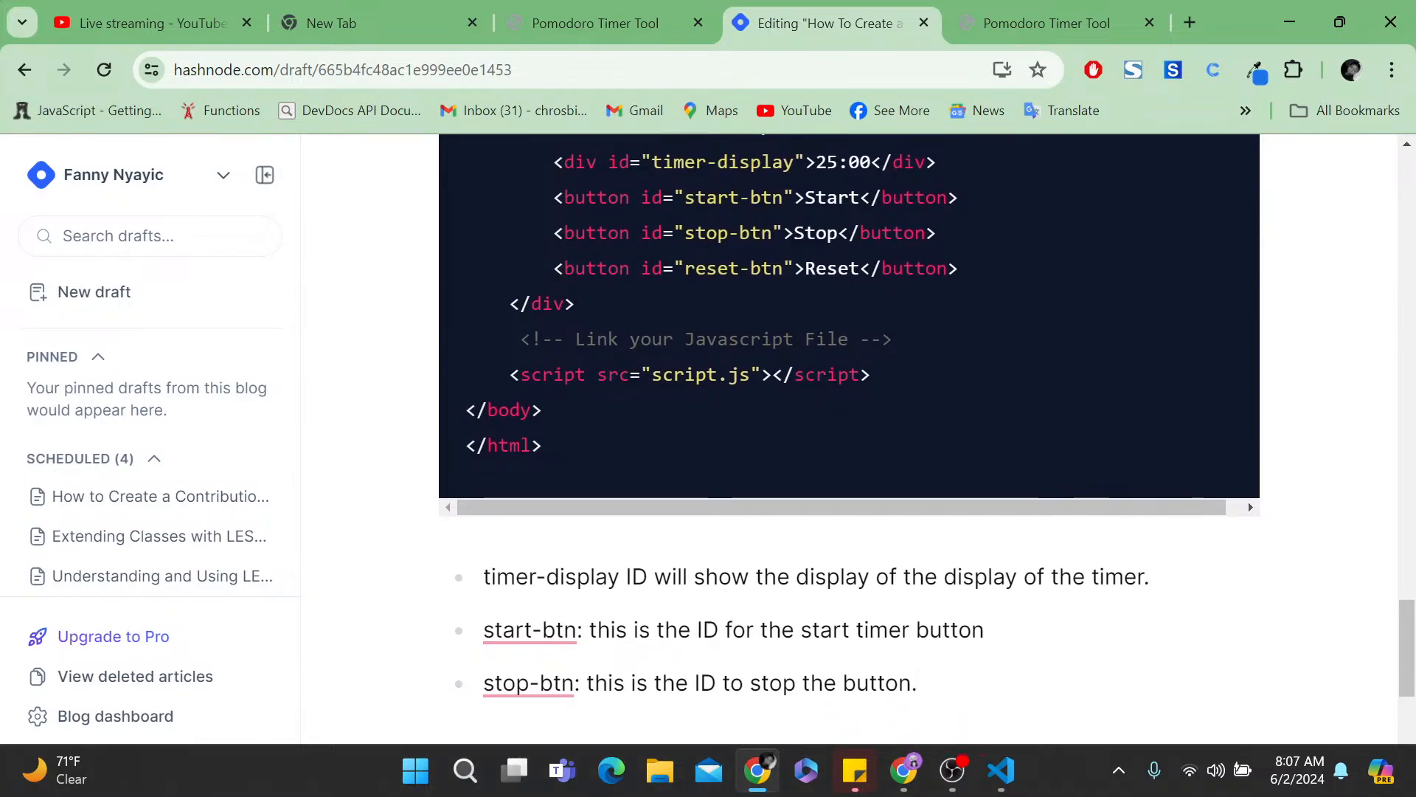
left_click_drag(784, 267, 685, 268)
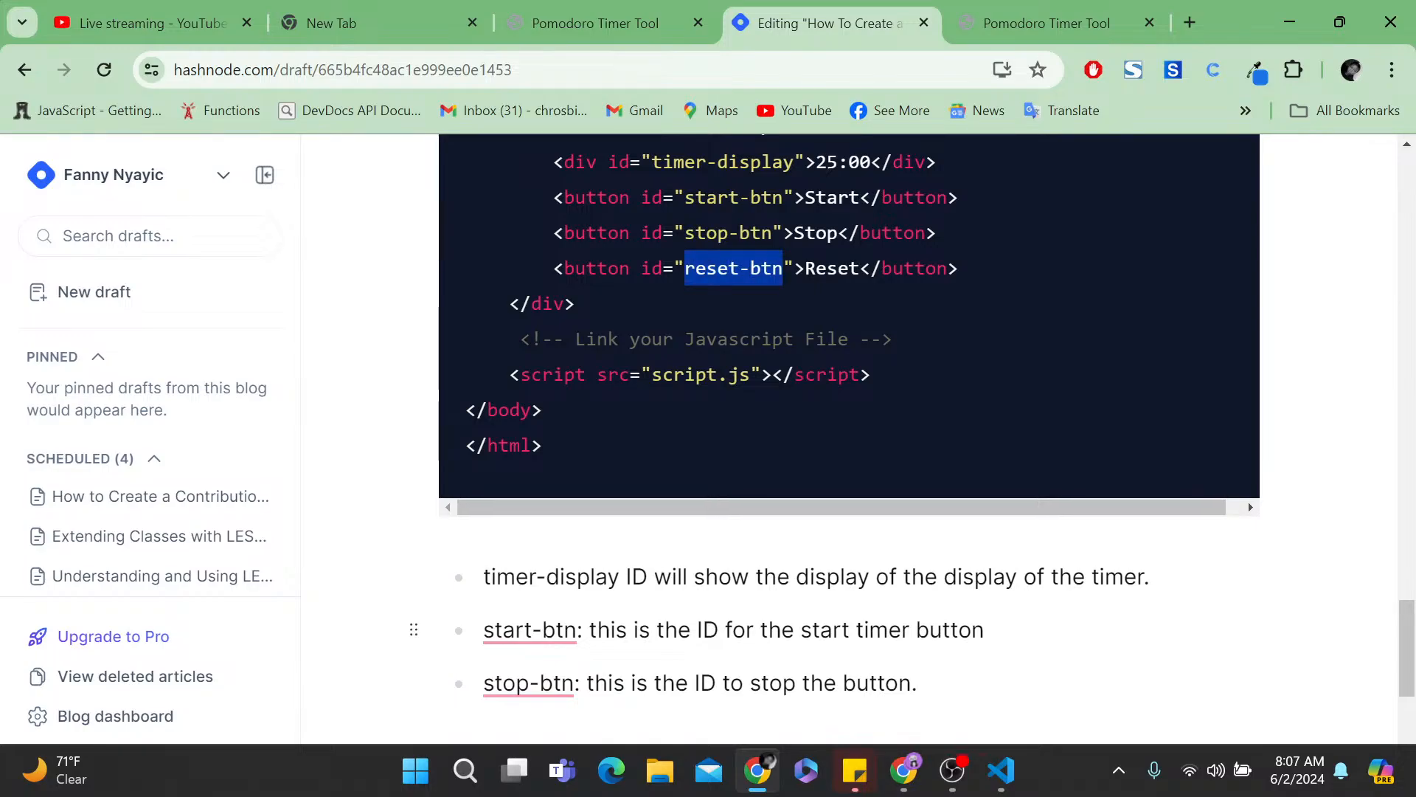
left_click(919, 683)
key("Return")
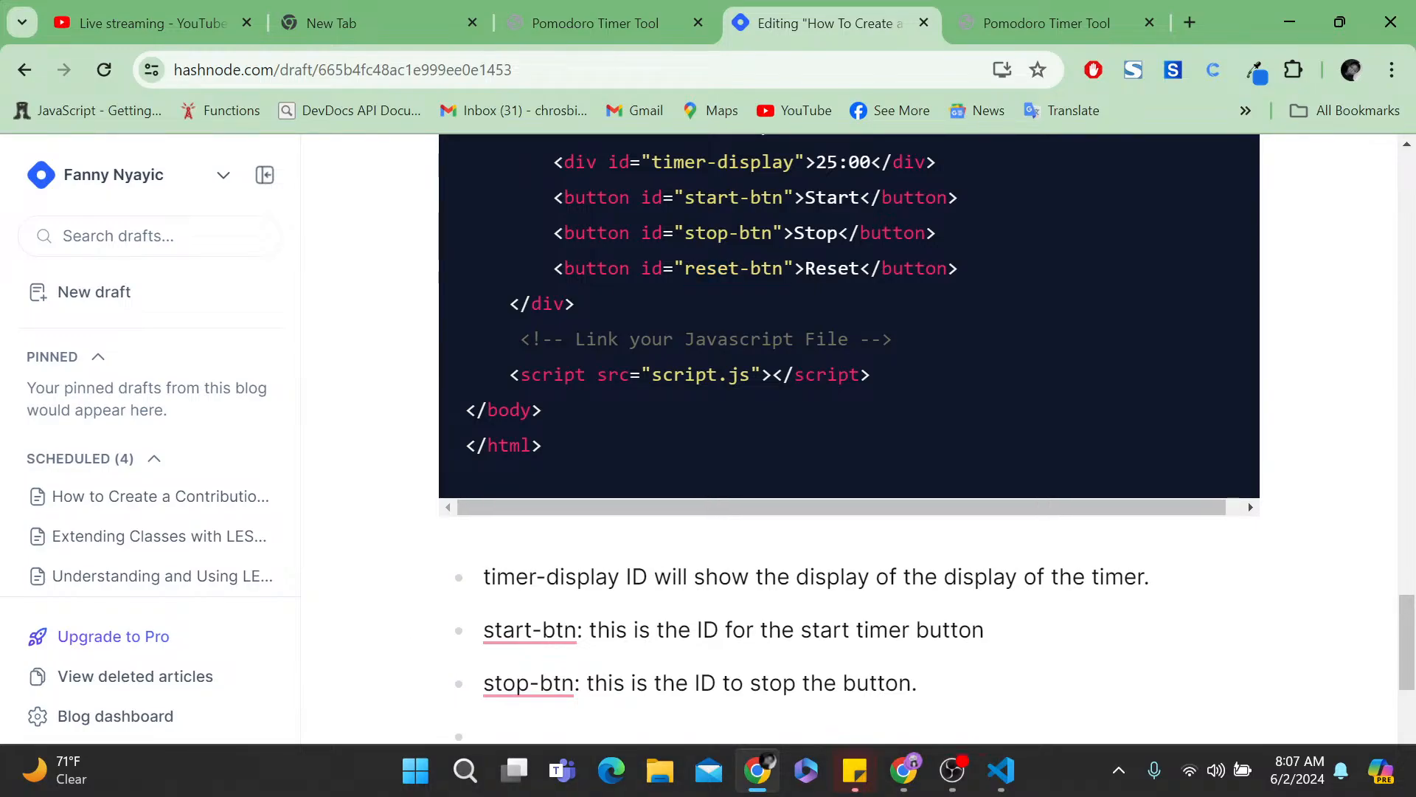
scroll(848, 443, "down", 3)
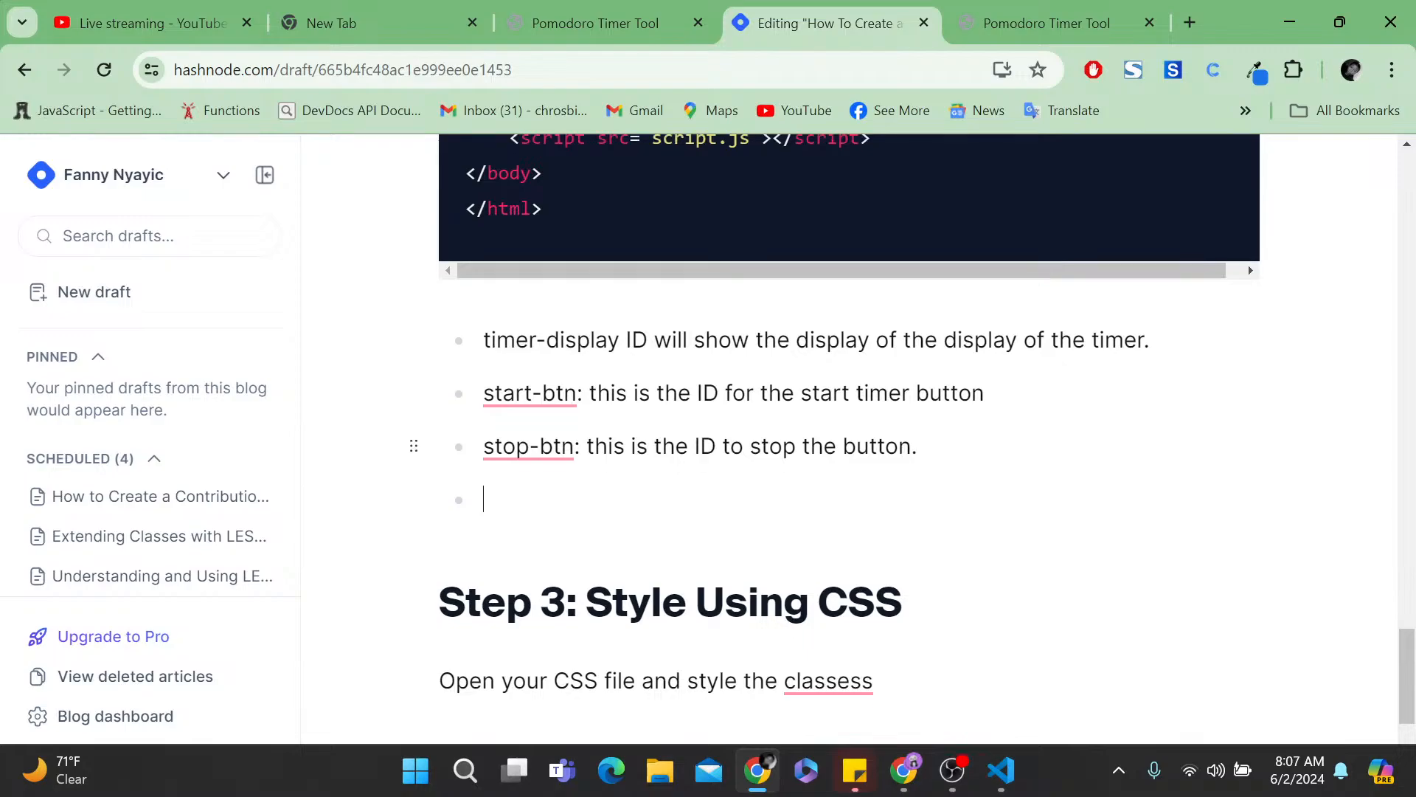
left_click(986, 393)
type(".")
left_click(485, 499)
type("reset-btn: ")
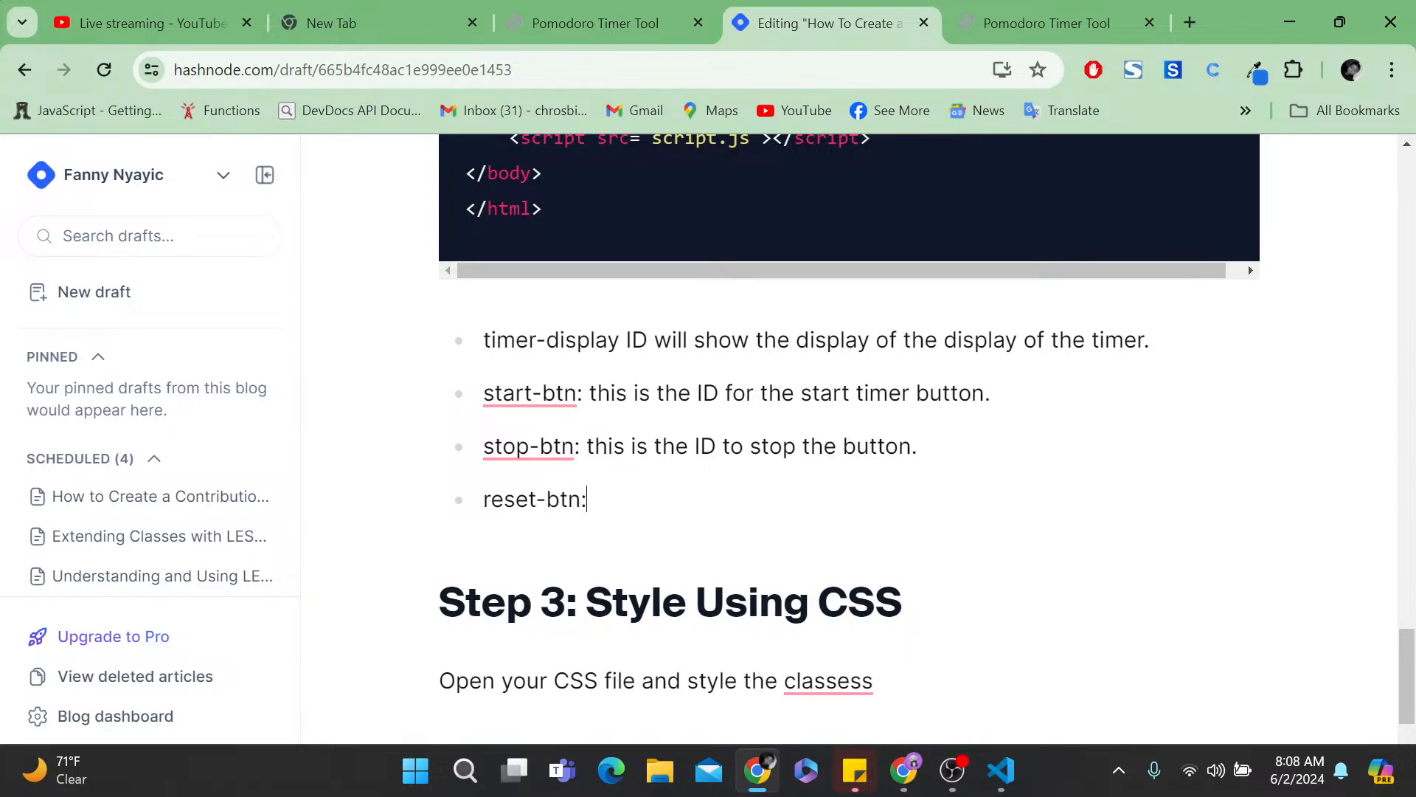
type("an ID to rese")
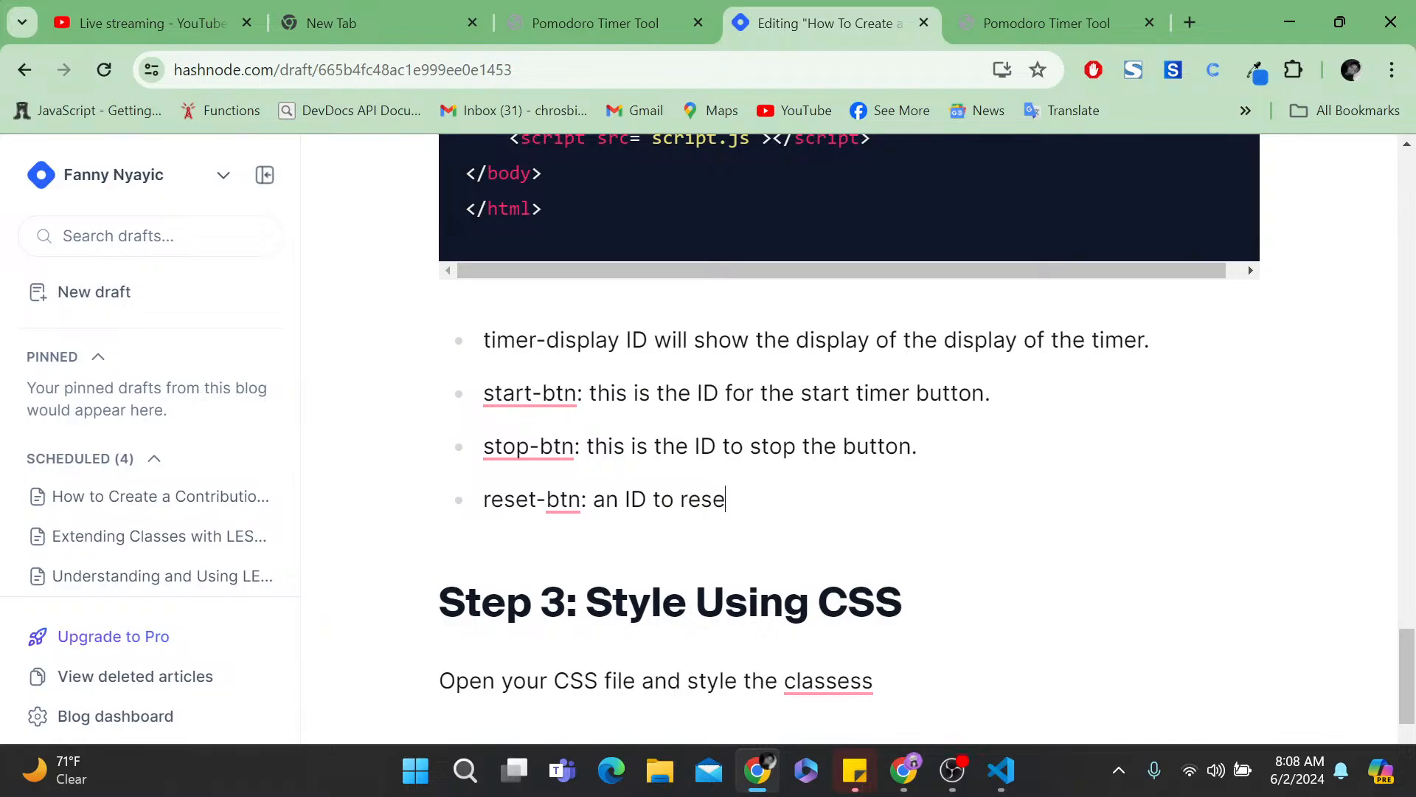
type("t the button .")
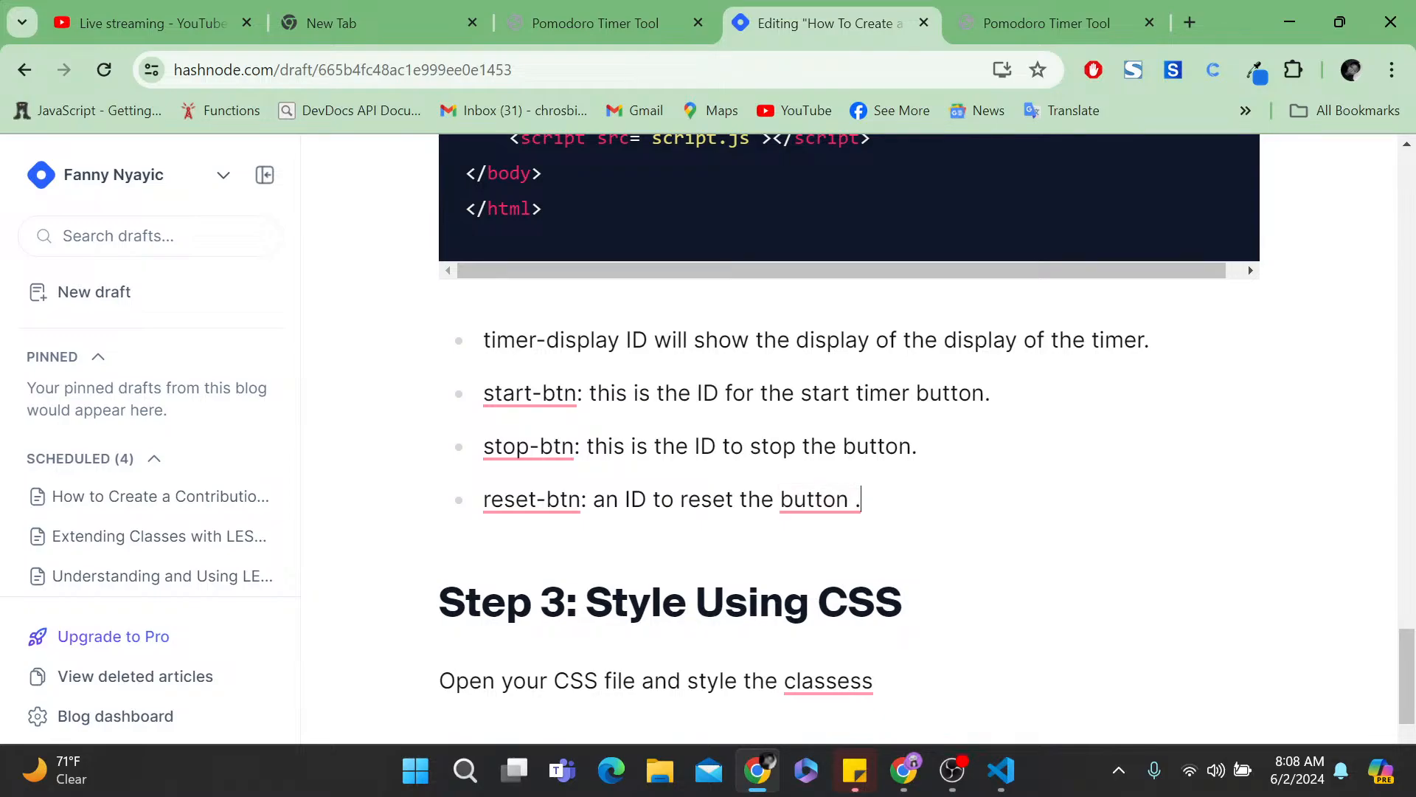
- Format the ID name reset-btn in the last bullet as inline code using backticks
mouse_move(821, 502)
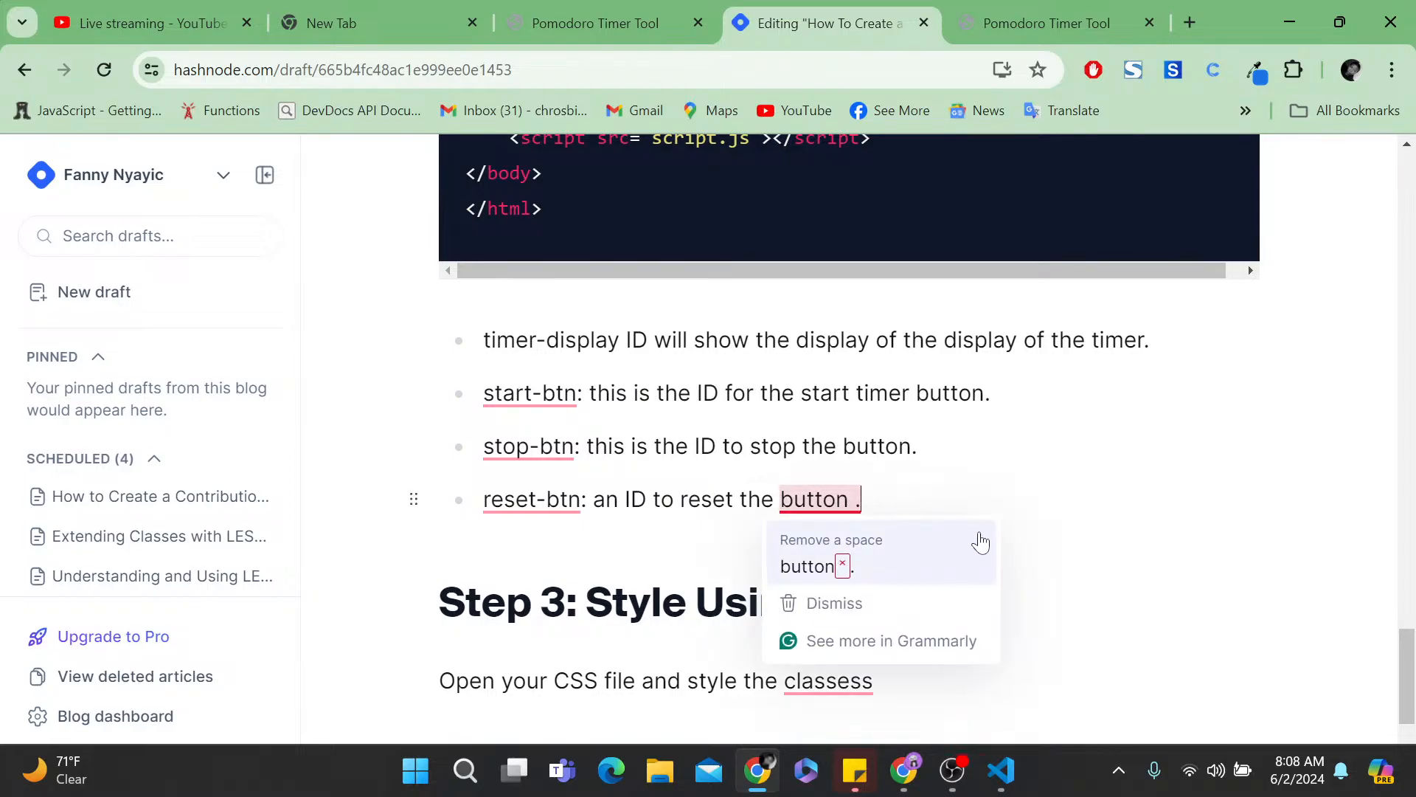
left_click(927, 447)
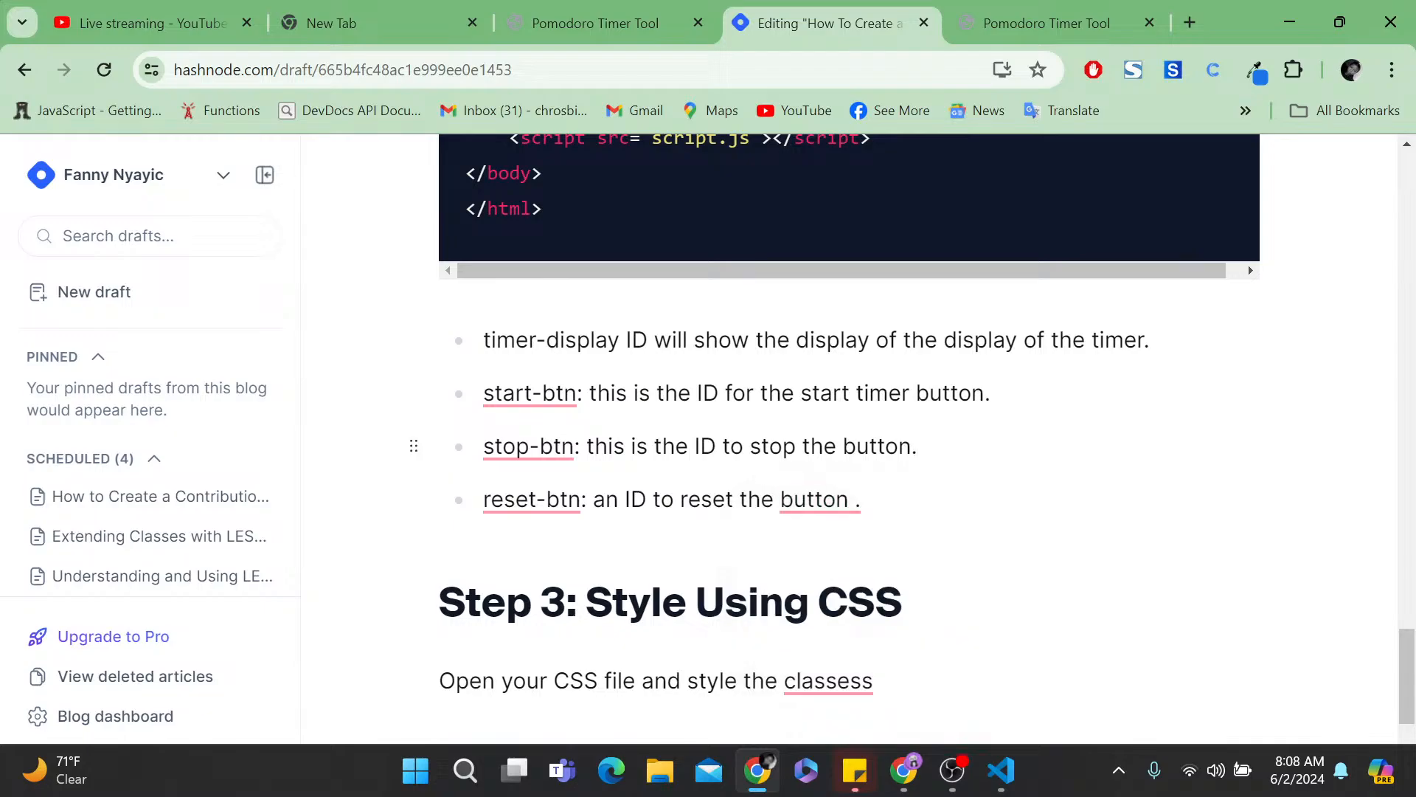
scroll(848, 443, "down", 1)
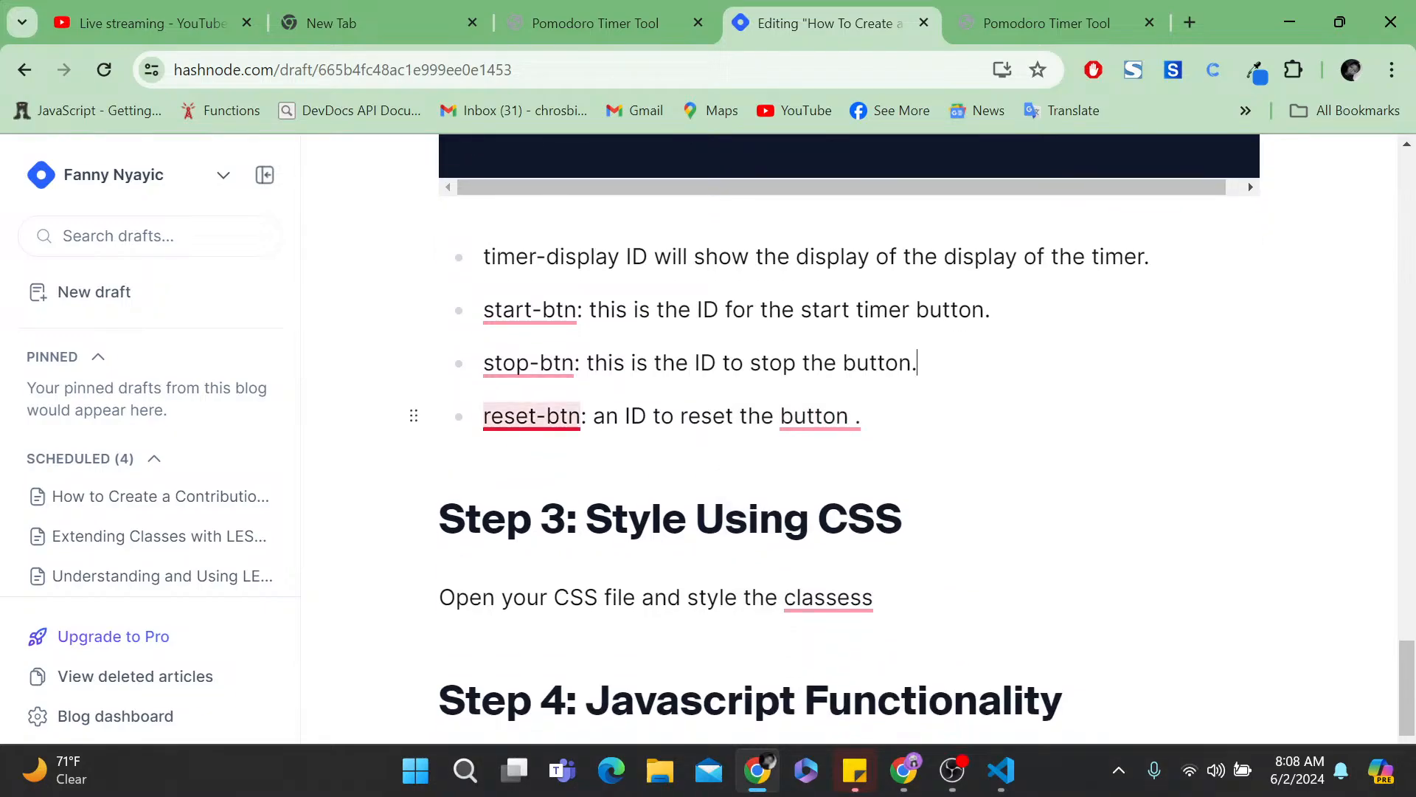
left_click(485, 416)
type("``")
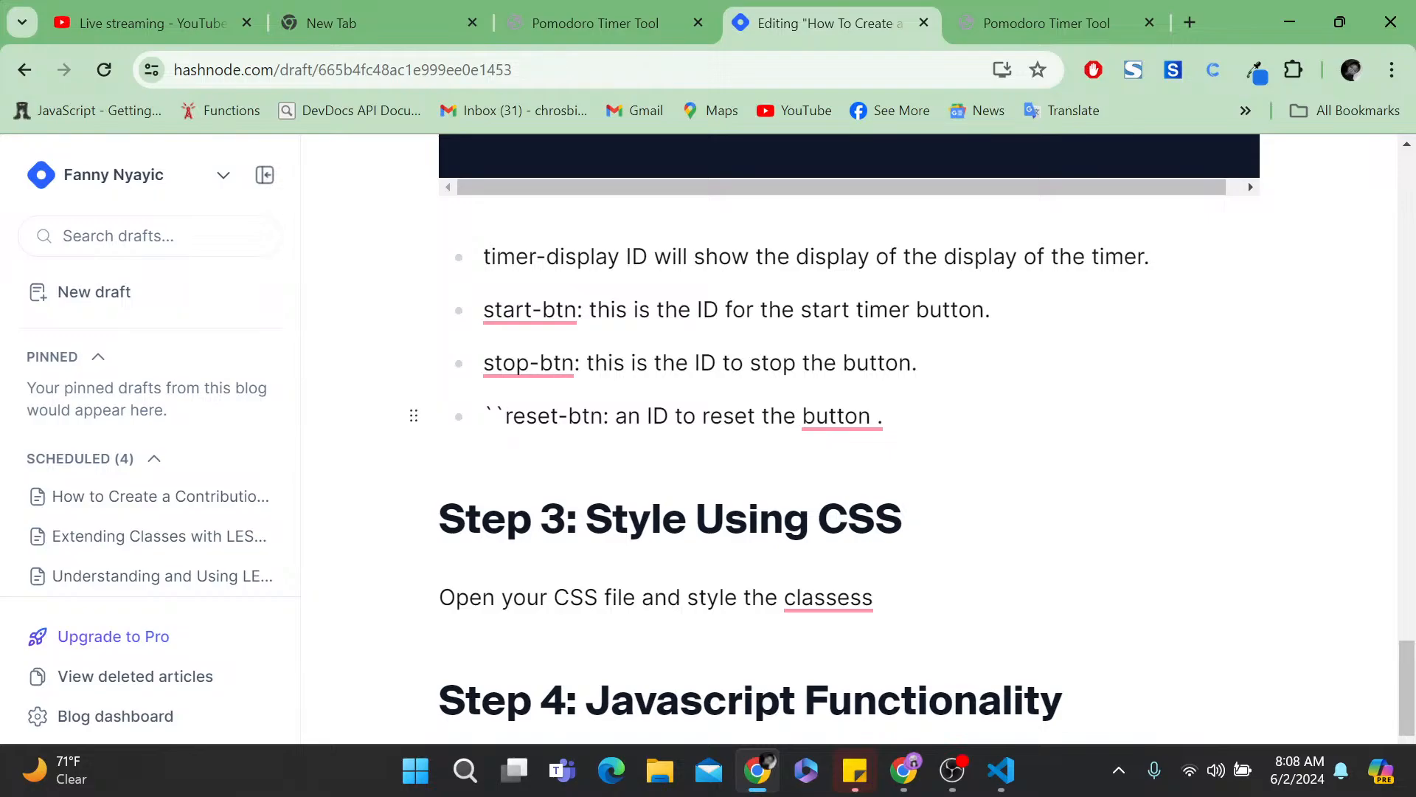
type("`")
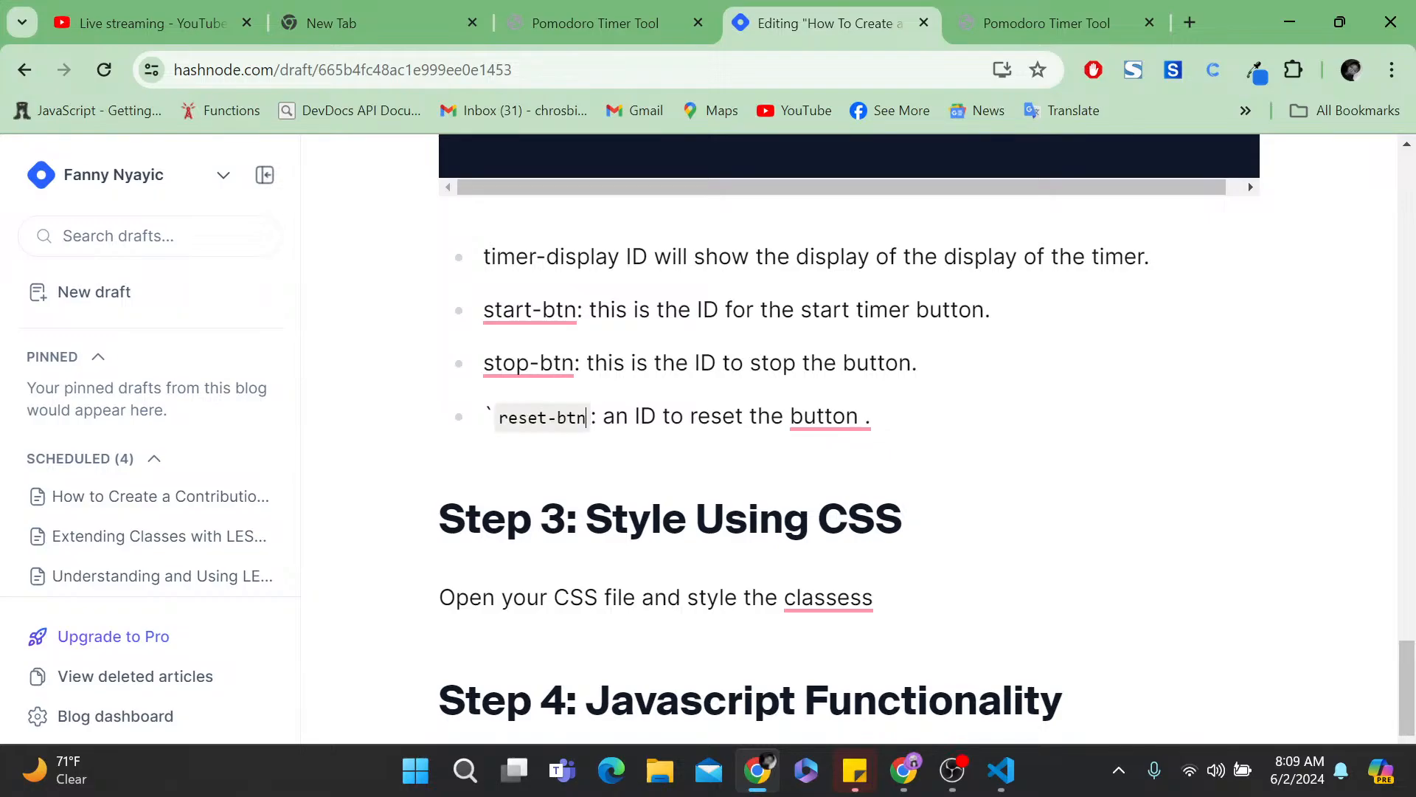
- Format the ID name stop-btn in the third bullet as inline code using backticks
left_click(485, 363)
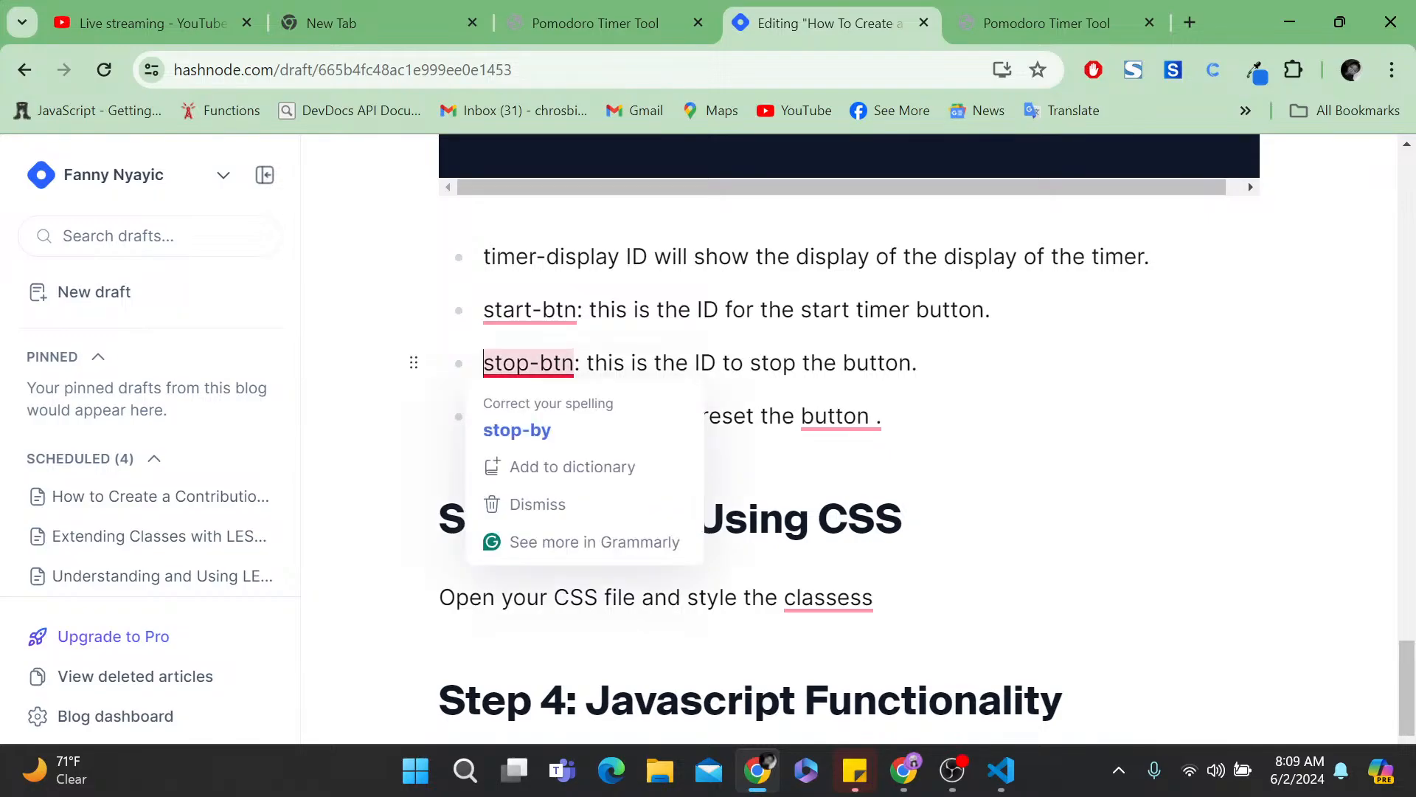
type("`")
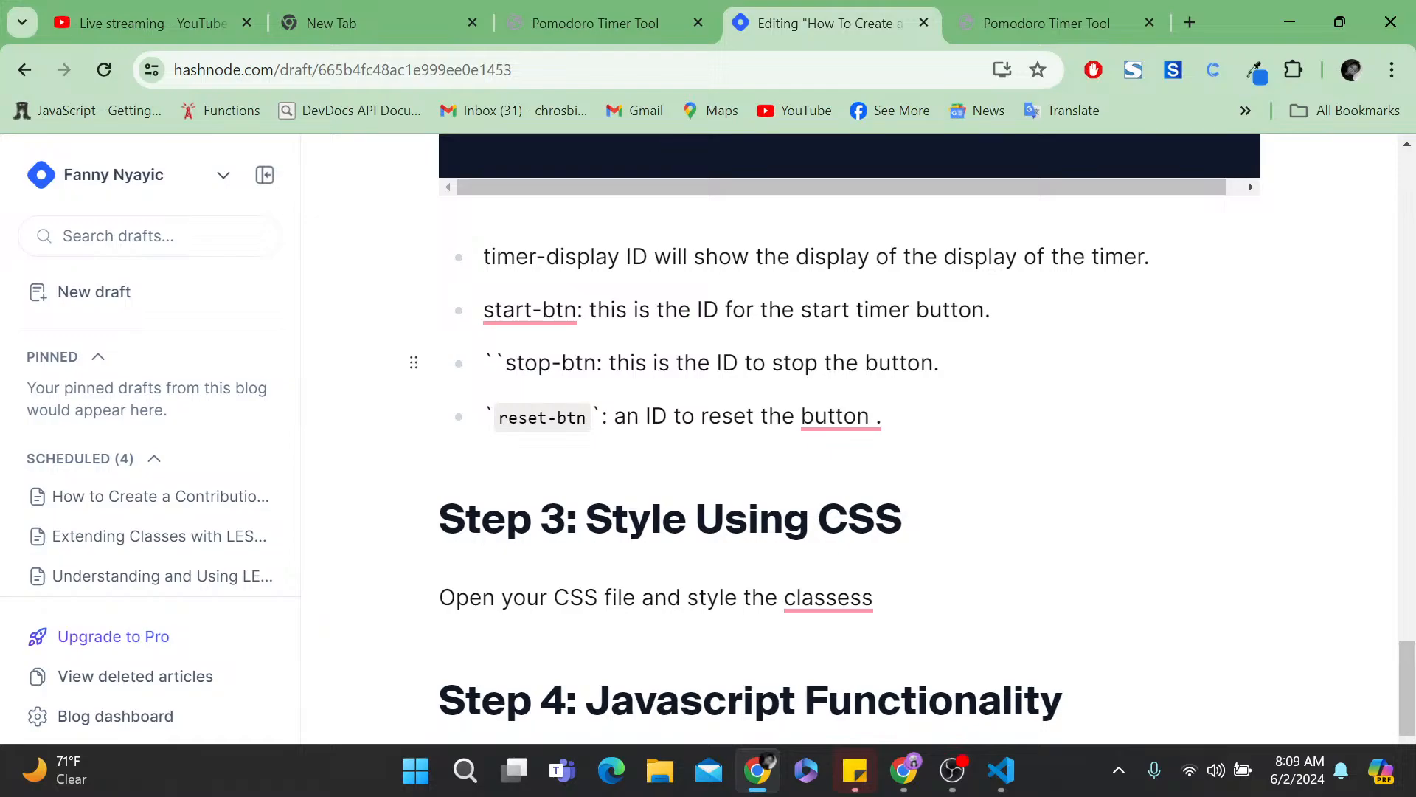
left_click(596, 363)
type("``")
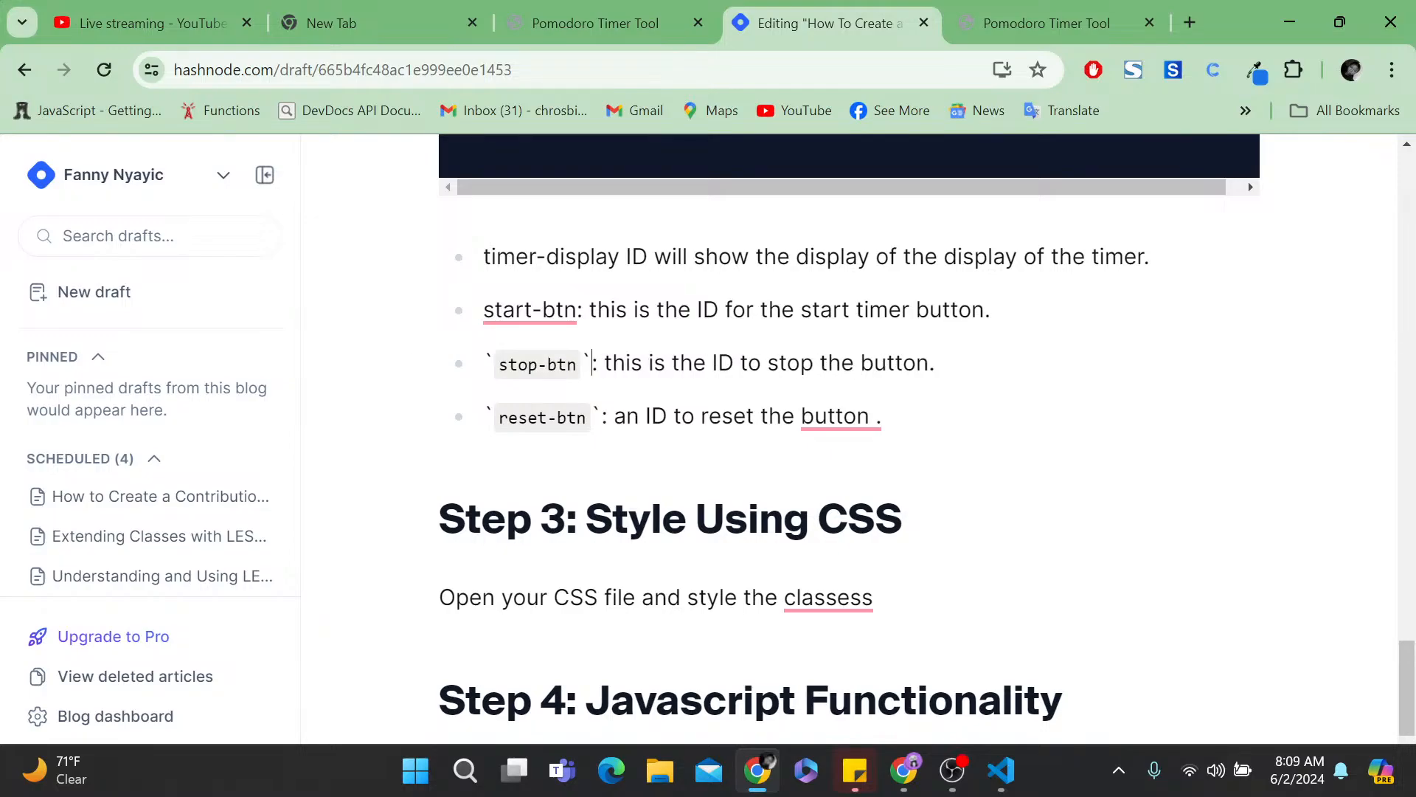
- Format the ID name start-btn in the second bullet as inline code using backticks
left_click(484, 310)
type("``")
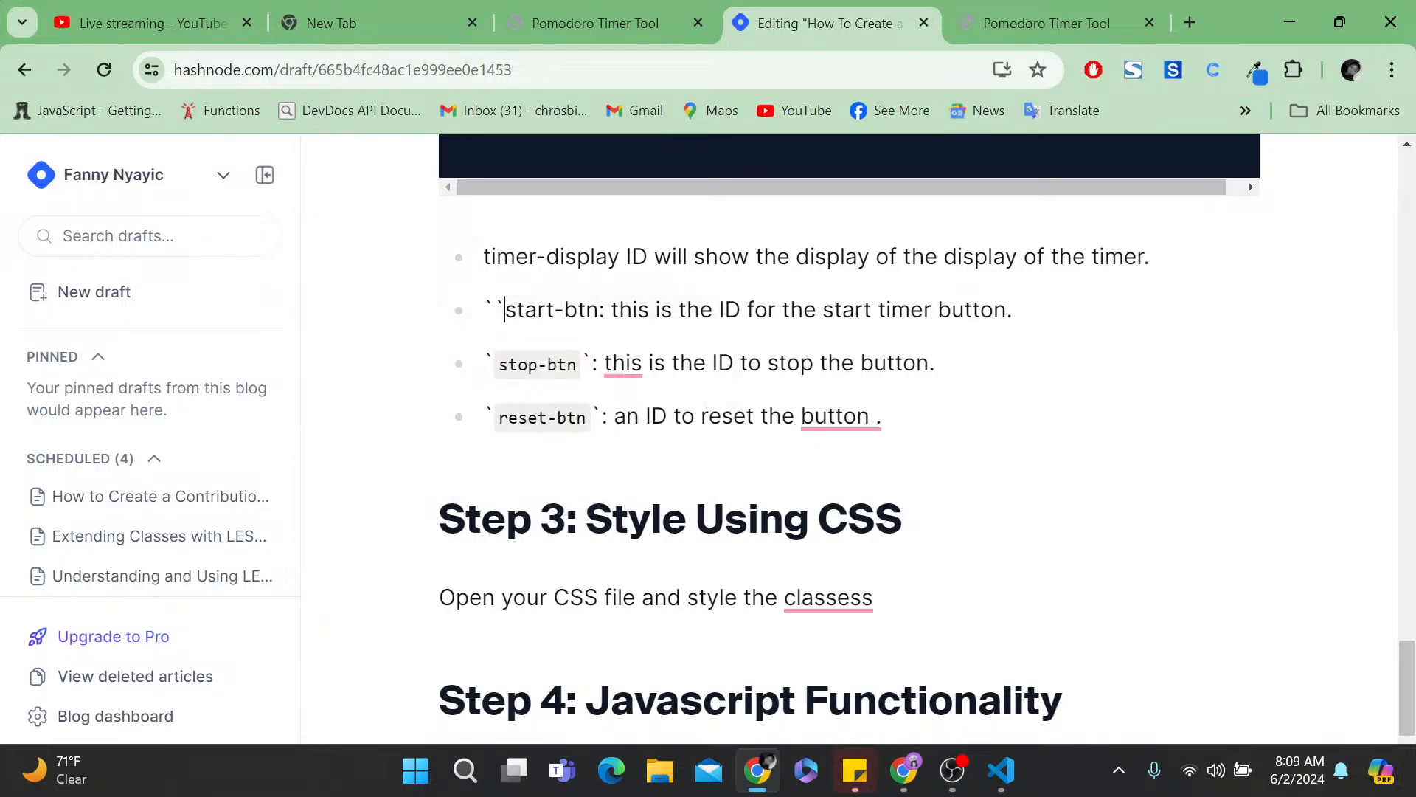
left_click(598, 310)
type("``")
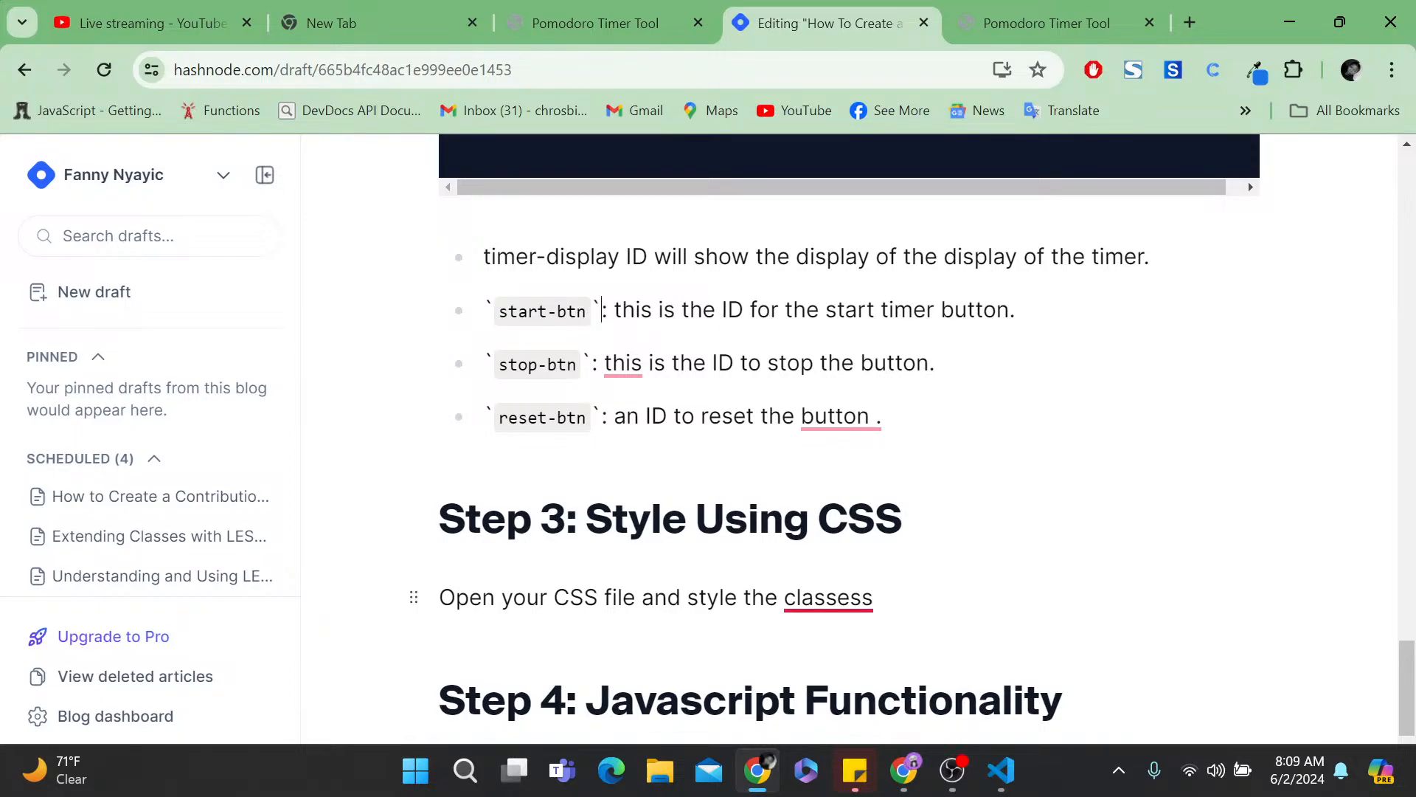
- Reword the sentence under Step 3 to "Open your CSS file and style the HTML elements:" and start a new paragraph below it
mouse_move(826, 598)
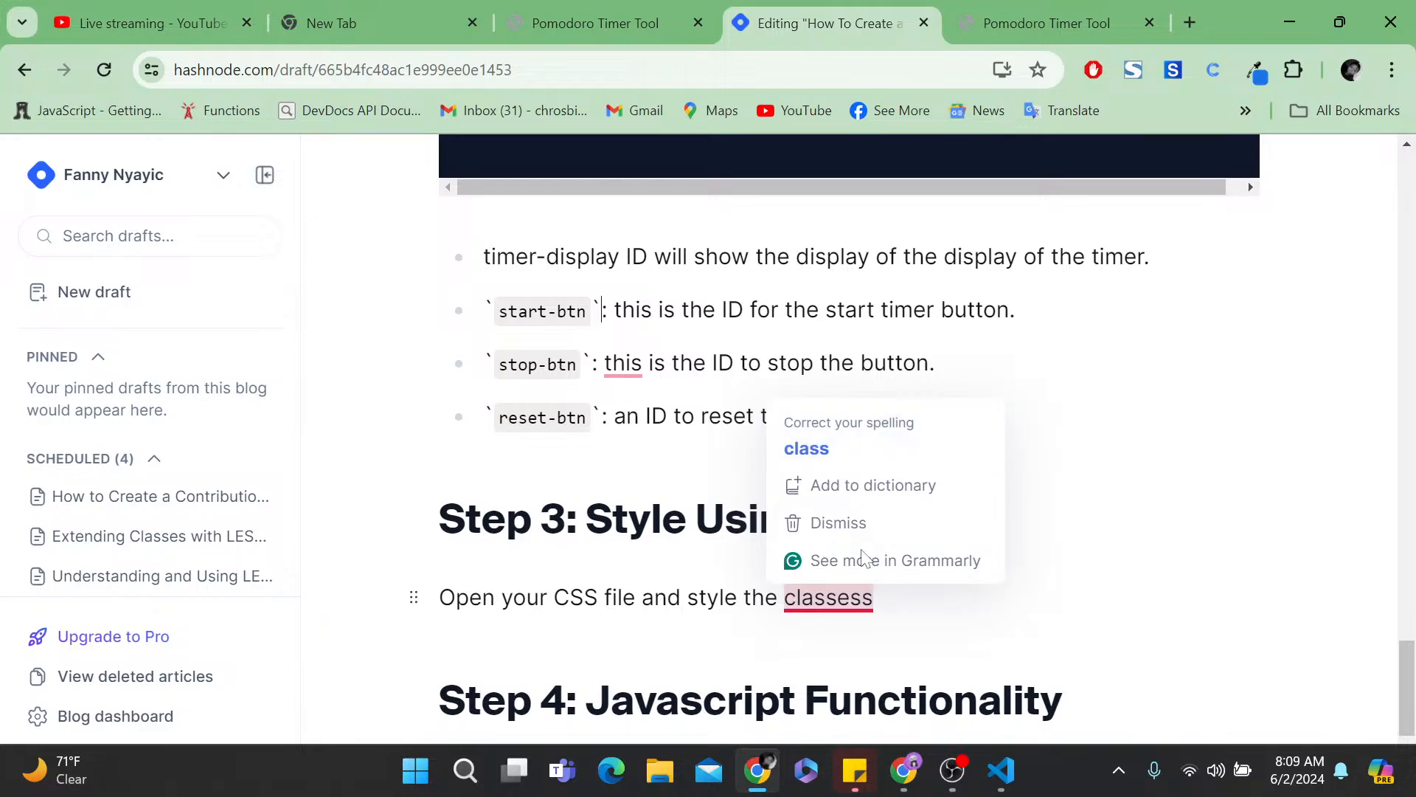
left_click(873, 597)
key("BackSpace")
key("BackSpace")
key("BackSpace")
key("BackSpace")
key("BackSpace")
key("BackSpace")
key("BackSpace")
key("BackSpace")
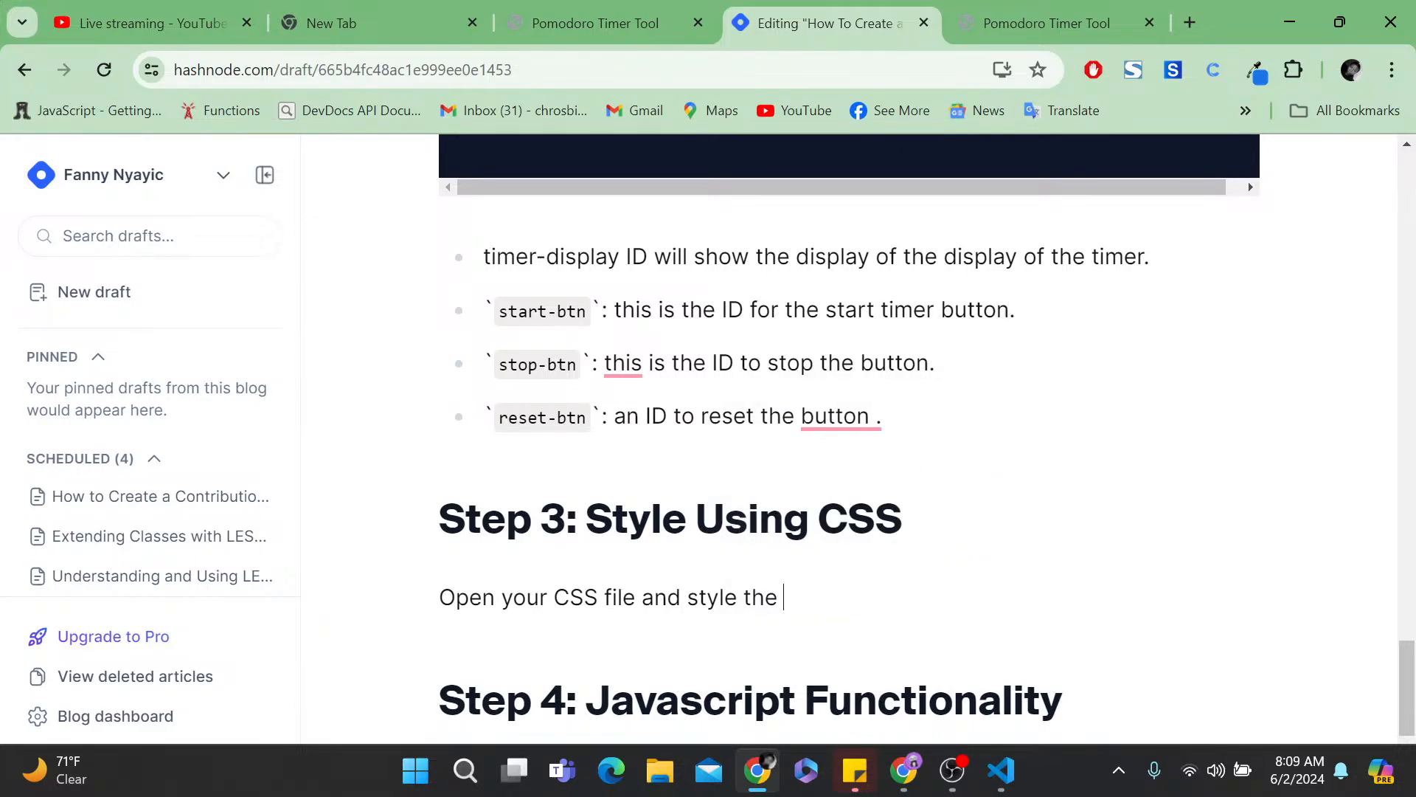
type("ID:")
key("BackSpace")
key("BackSpace")
key("BackSpace")
key("BackSpace")
key("BackSpace")
key("BackSpace")
key("BackSpace")
scroll(928, 447, "down", 1)
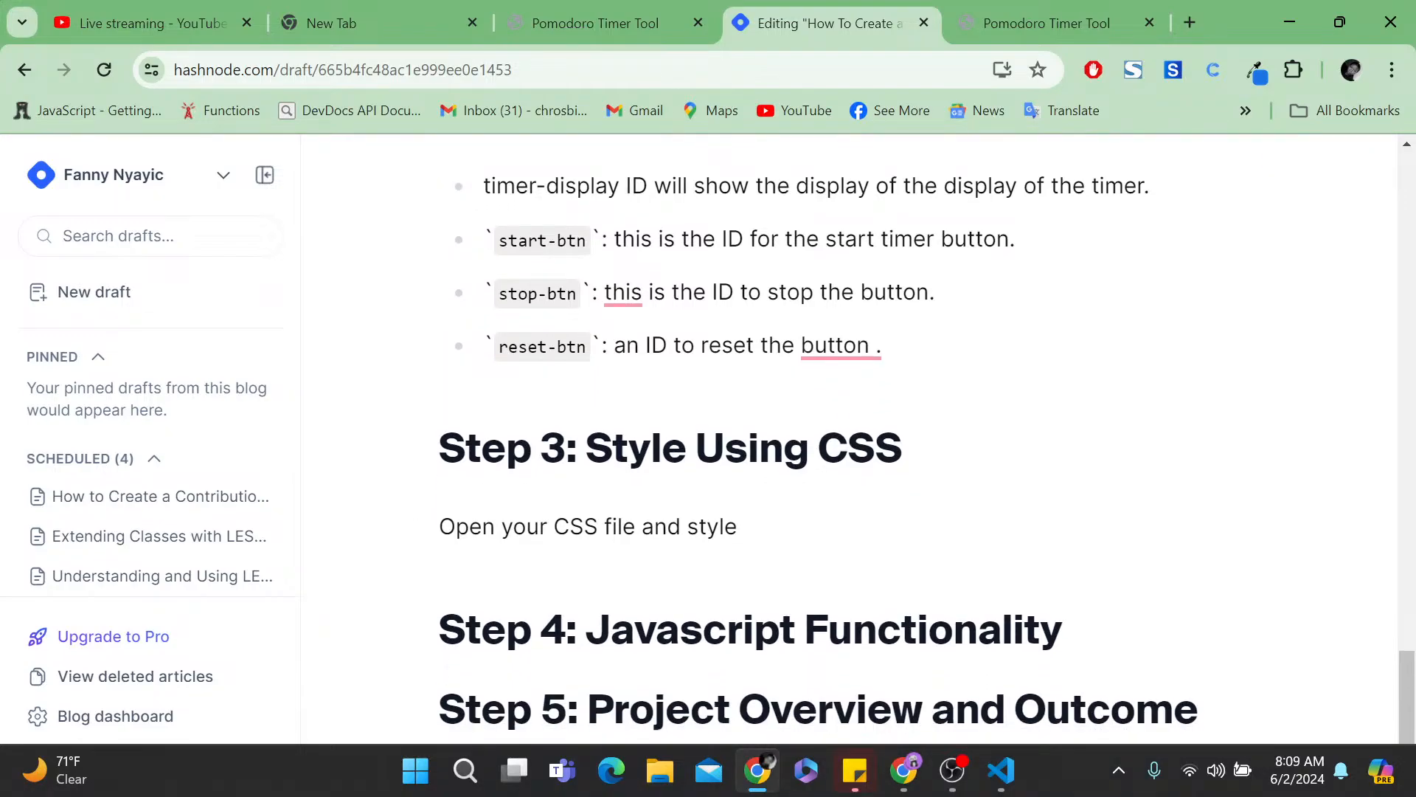
type("the HTML el")
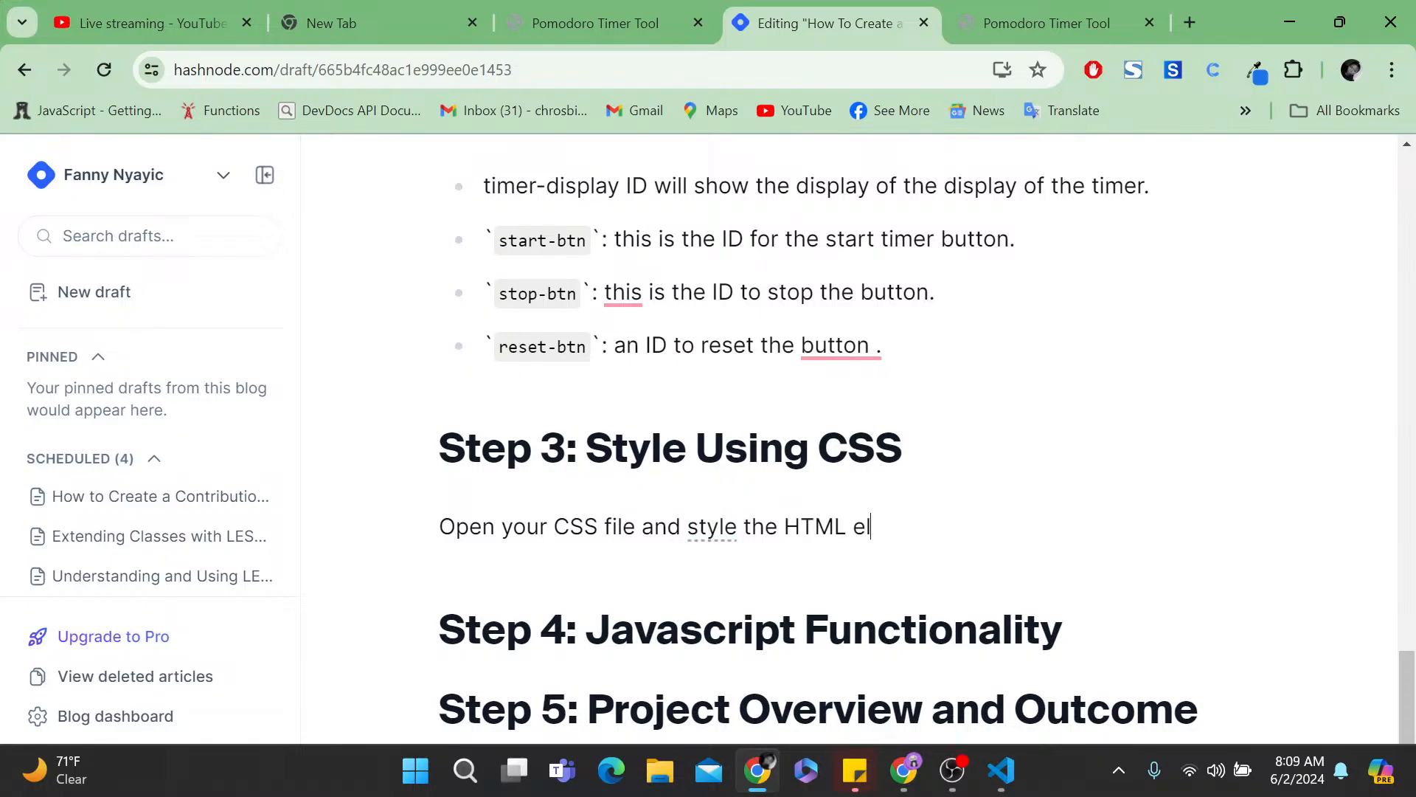
type("ements:")
key("Return")
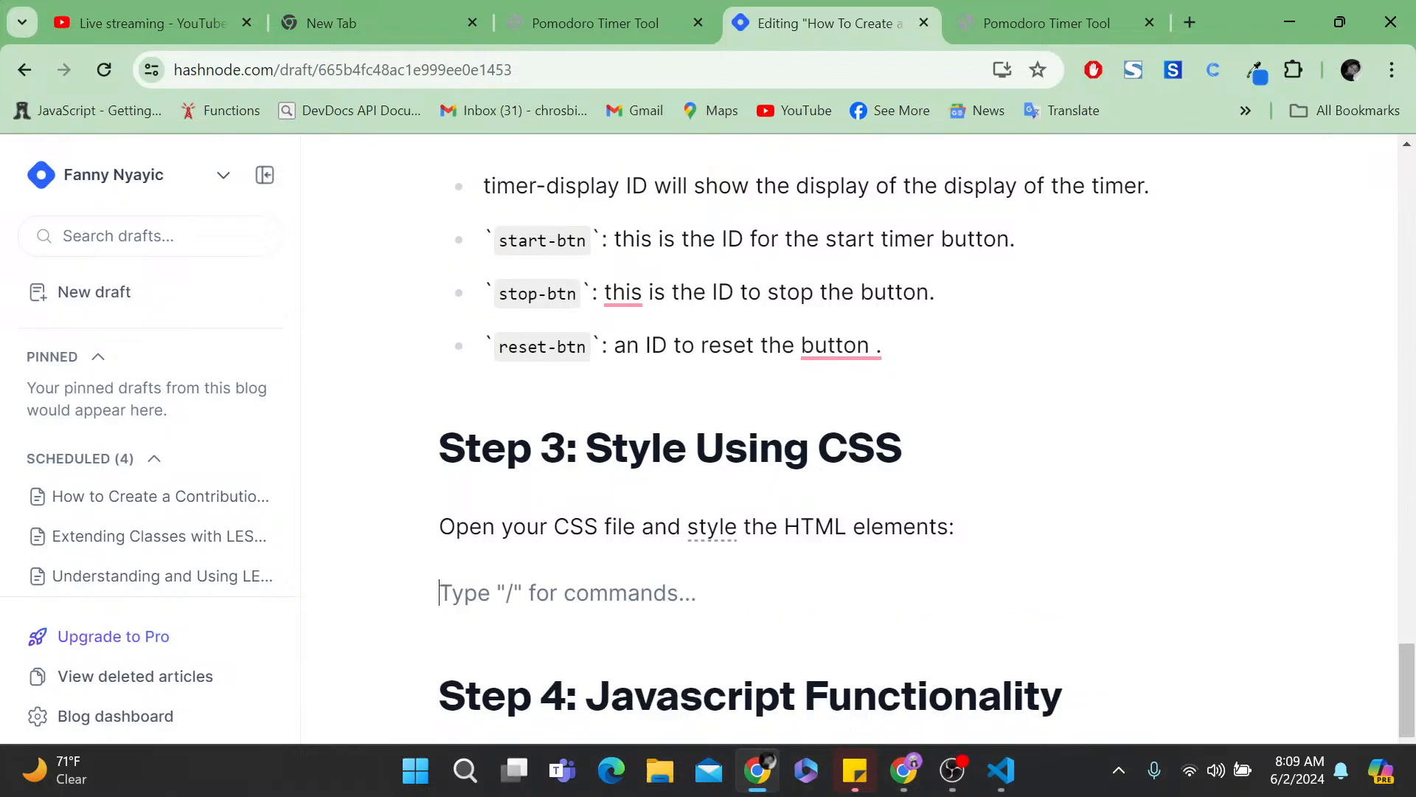
- Switch to VS Code, copy the whole body rule from styles.css, and return to the Hashnode draft in Chrome
left_click(1003, 783)
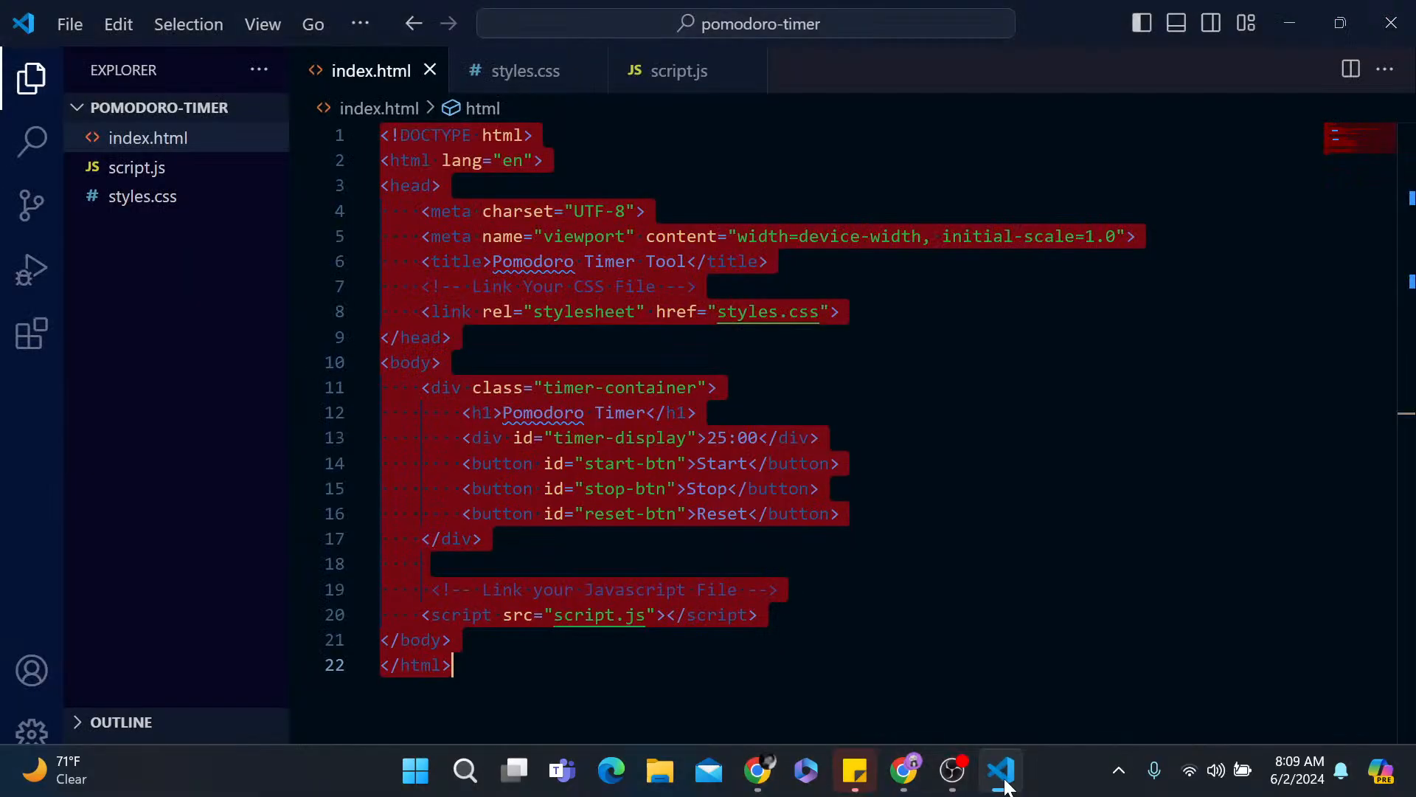
left_click(664, 412)
left_click(552, 82)
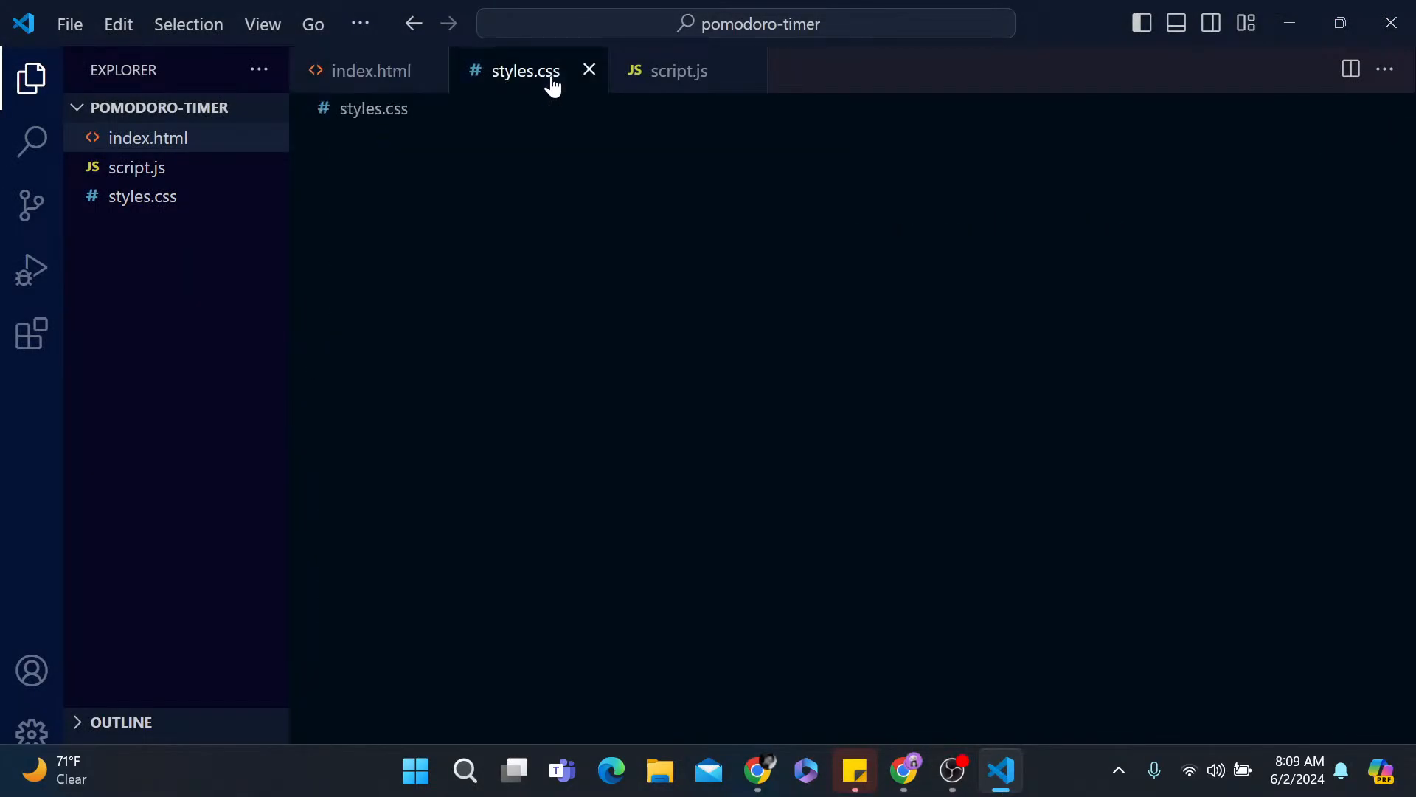
left_click(675, 310)
scroll(674, 309, "up", 3)
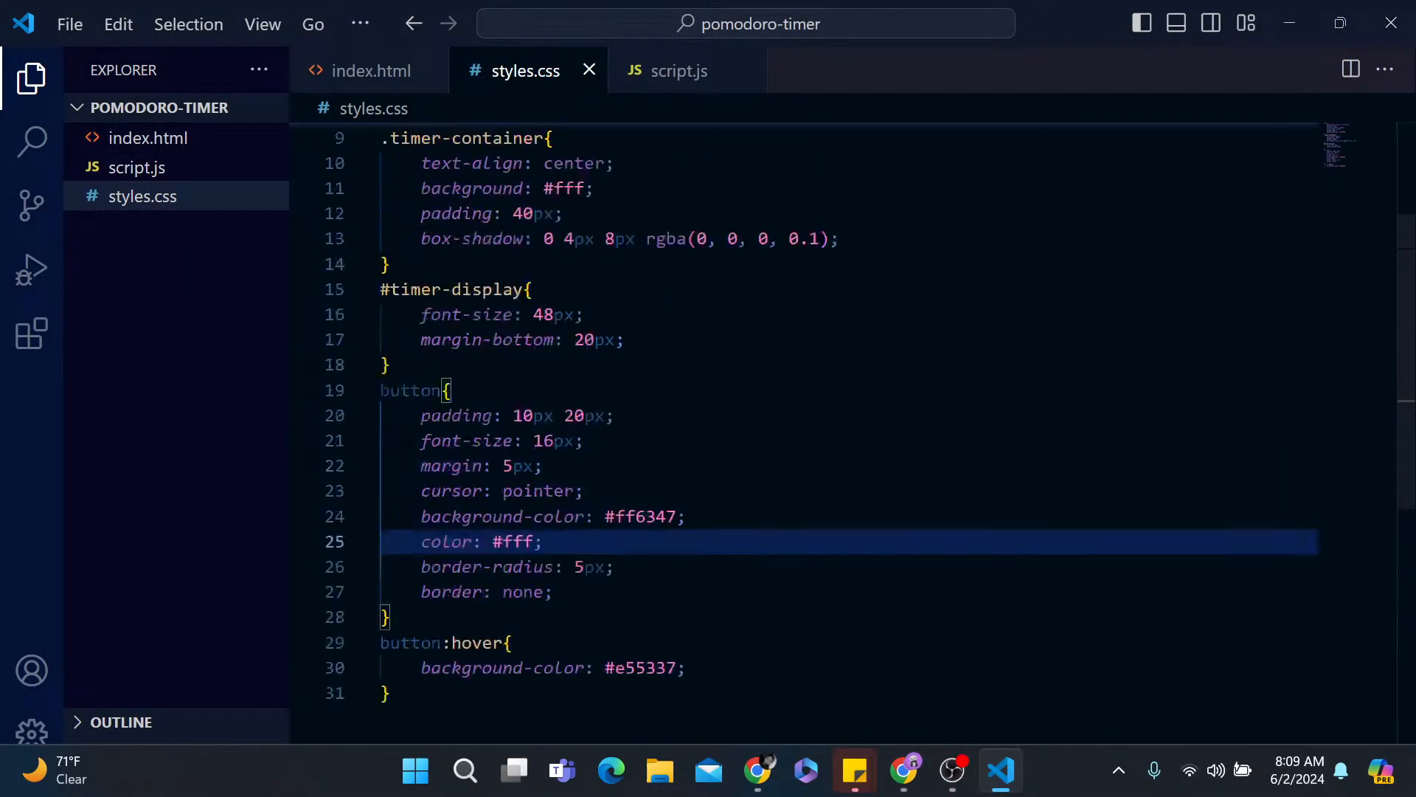
scroll(823, 431, "up", 3)
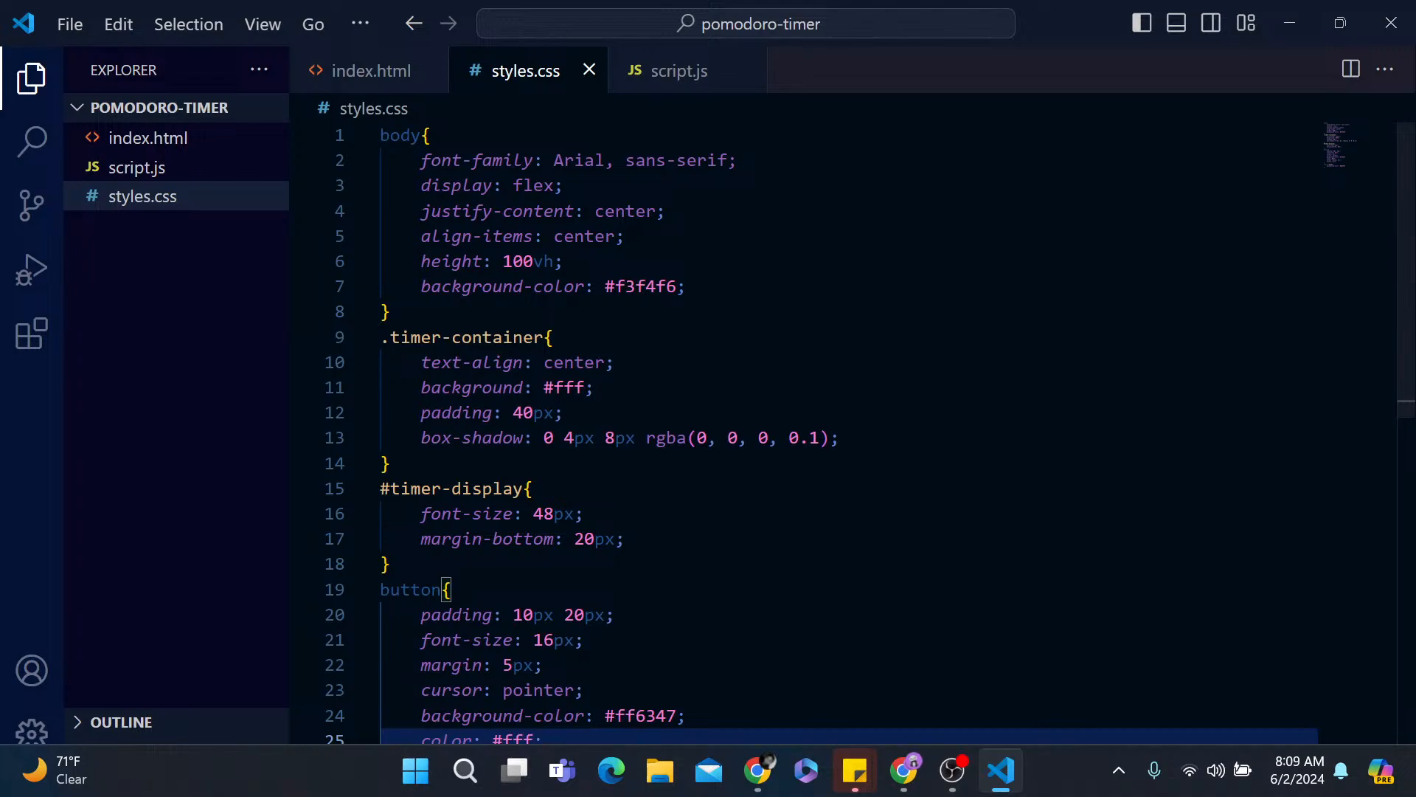
left_click_drag(380, 135, 390, 311)
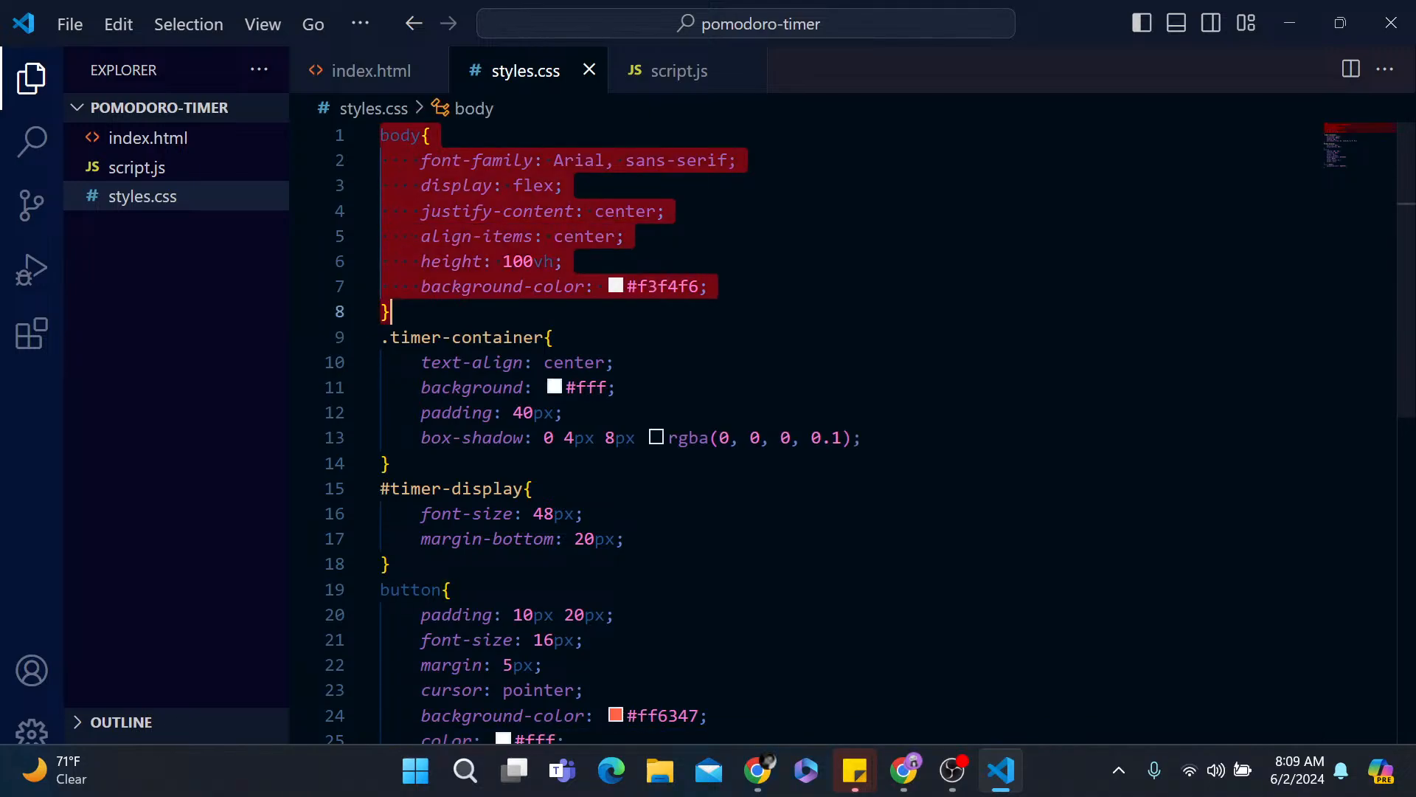
left_click(758, 770)
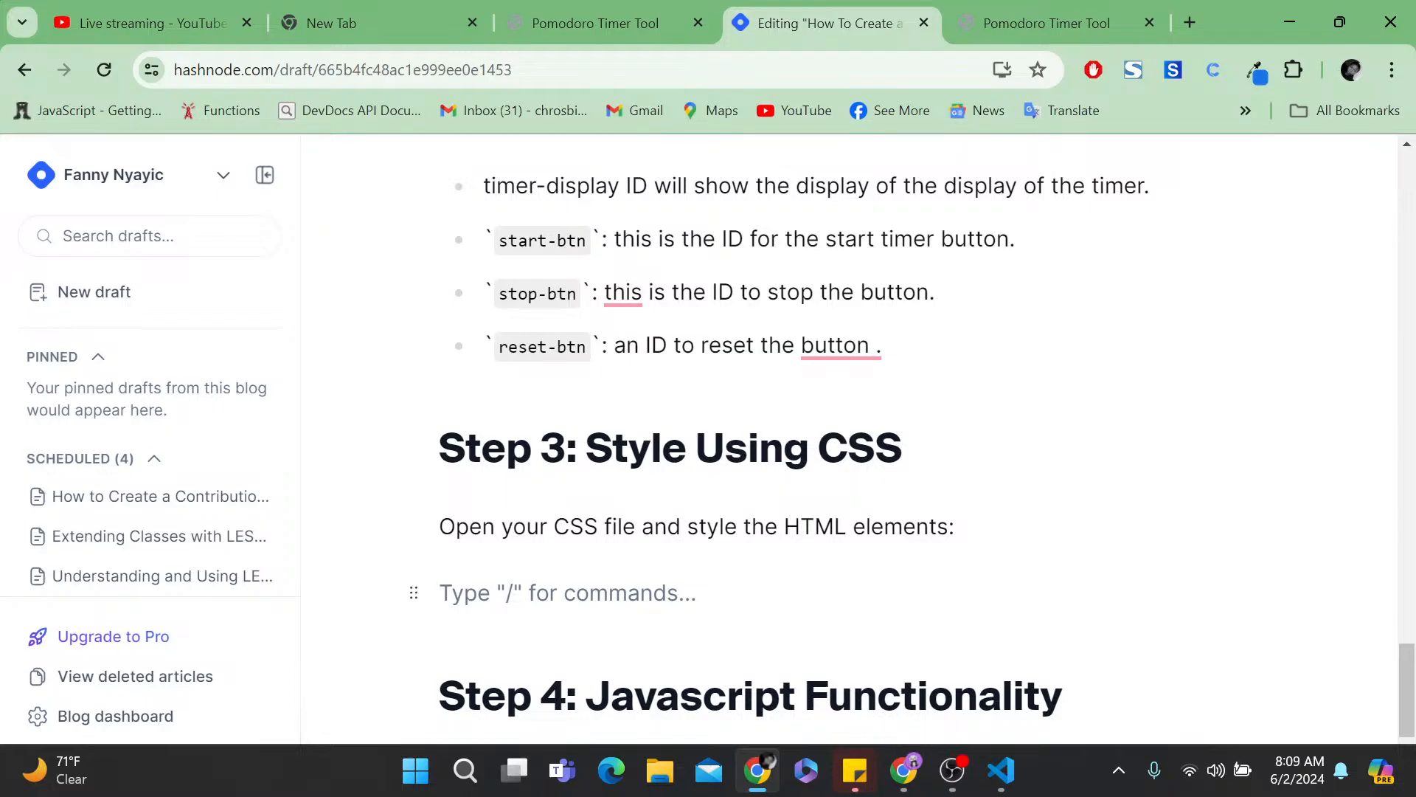
type("Give the")
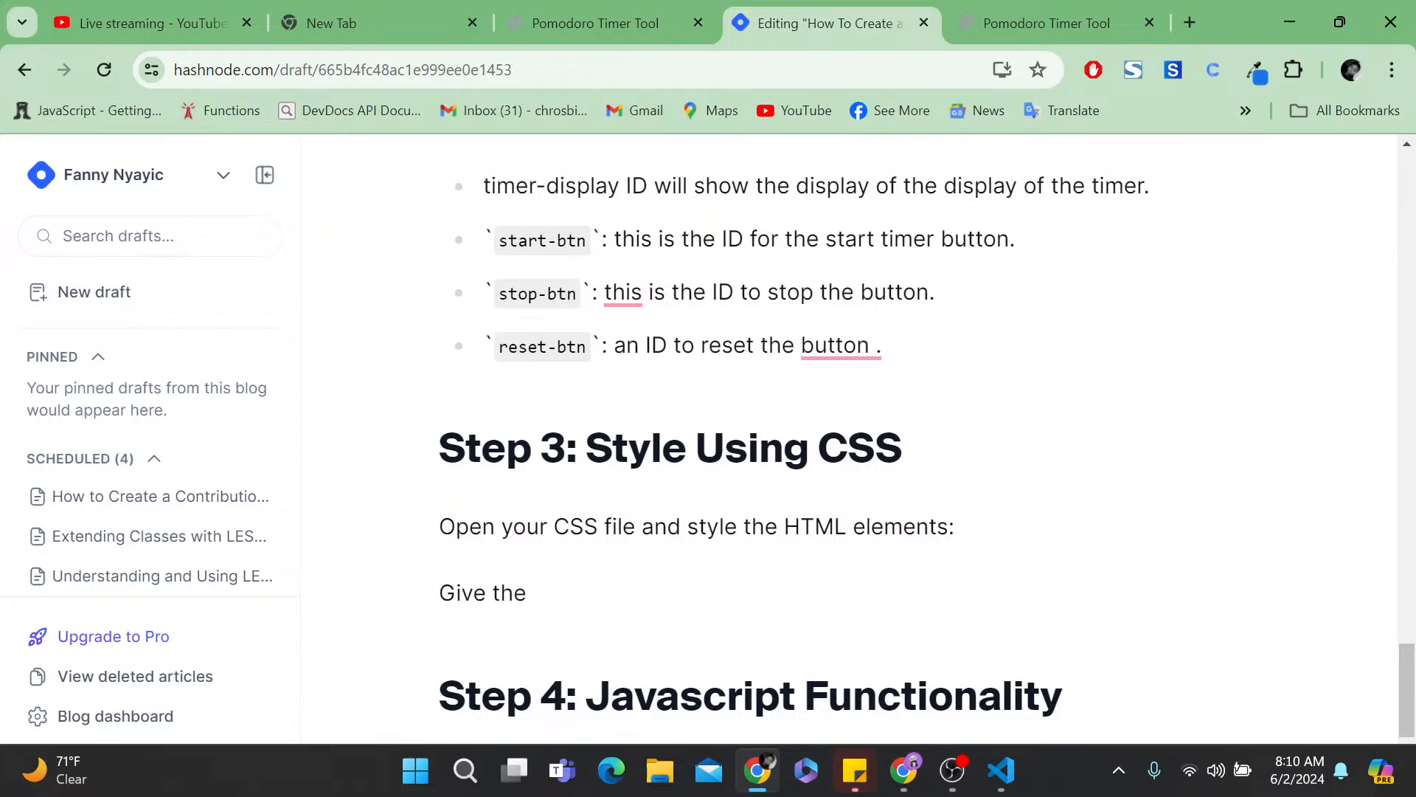
key("BackSpace")
key("BackSpace")
key("BackSpace")
key("BackSpace")
key("BackSpace")
key("BackSpace")
key("BackSpace")
key("BackSpace")
key("BackSpace")
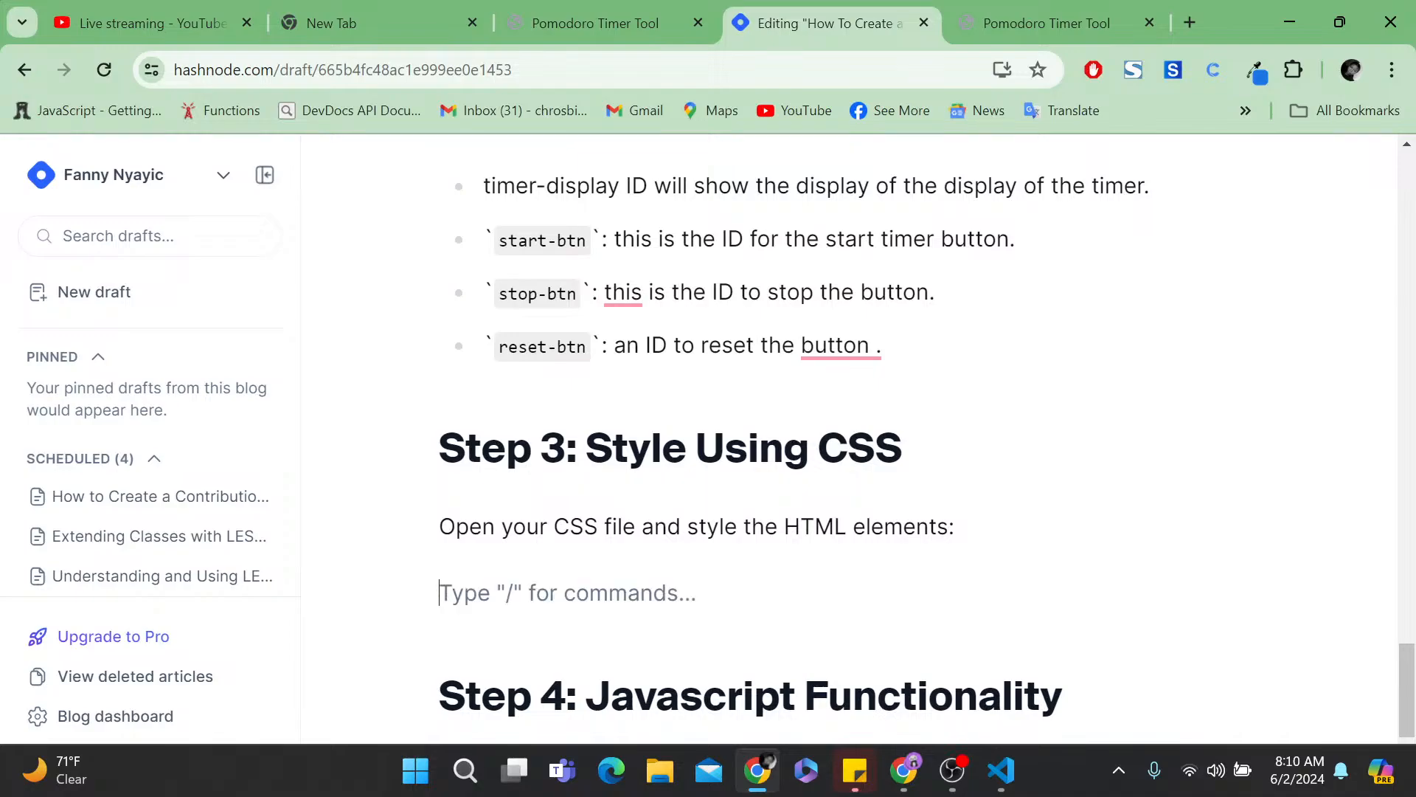
- Insert a code block under the Step 3 sentence and paste the copied body rule into it
type("/co")
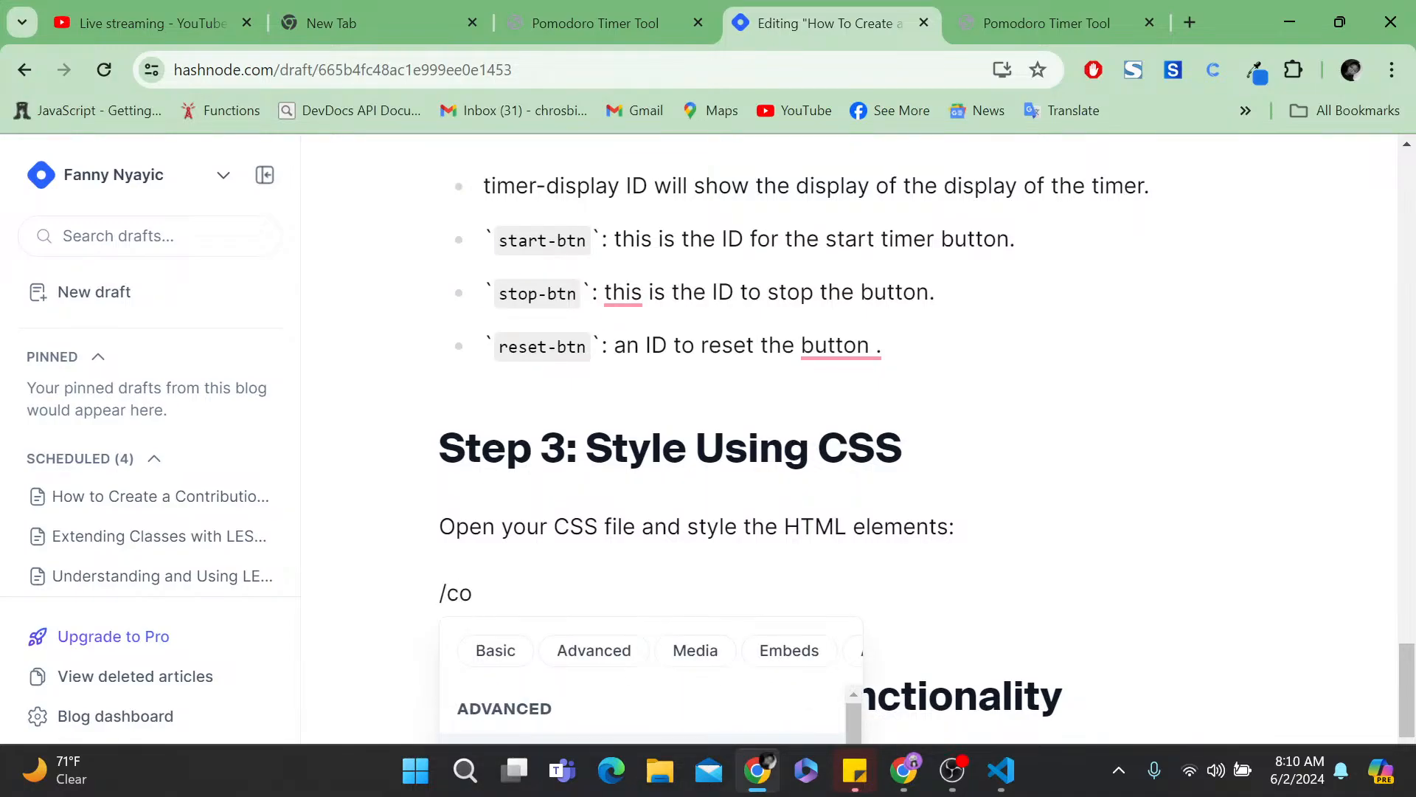
key("Return")
scroll(849, 443, "down", 2)
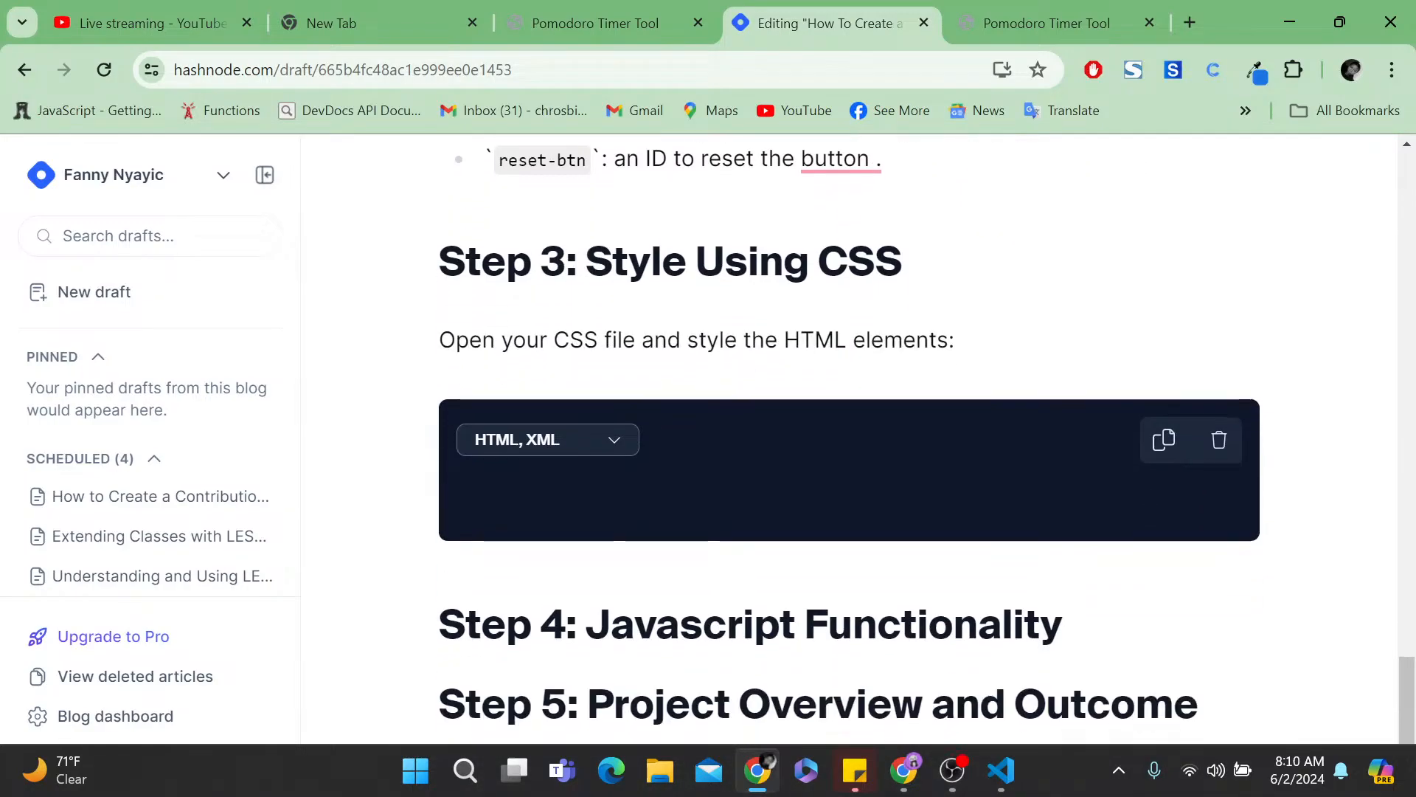
type("body{     font-family: Arial, sans-serif;     display: flex;     justify-content: center;     align-items: center;     height: 100vh;     background-color: #f3f4f6; }")
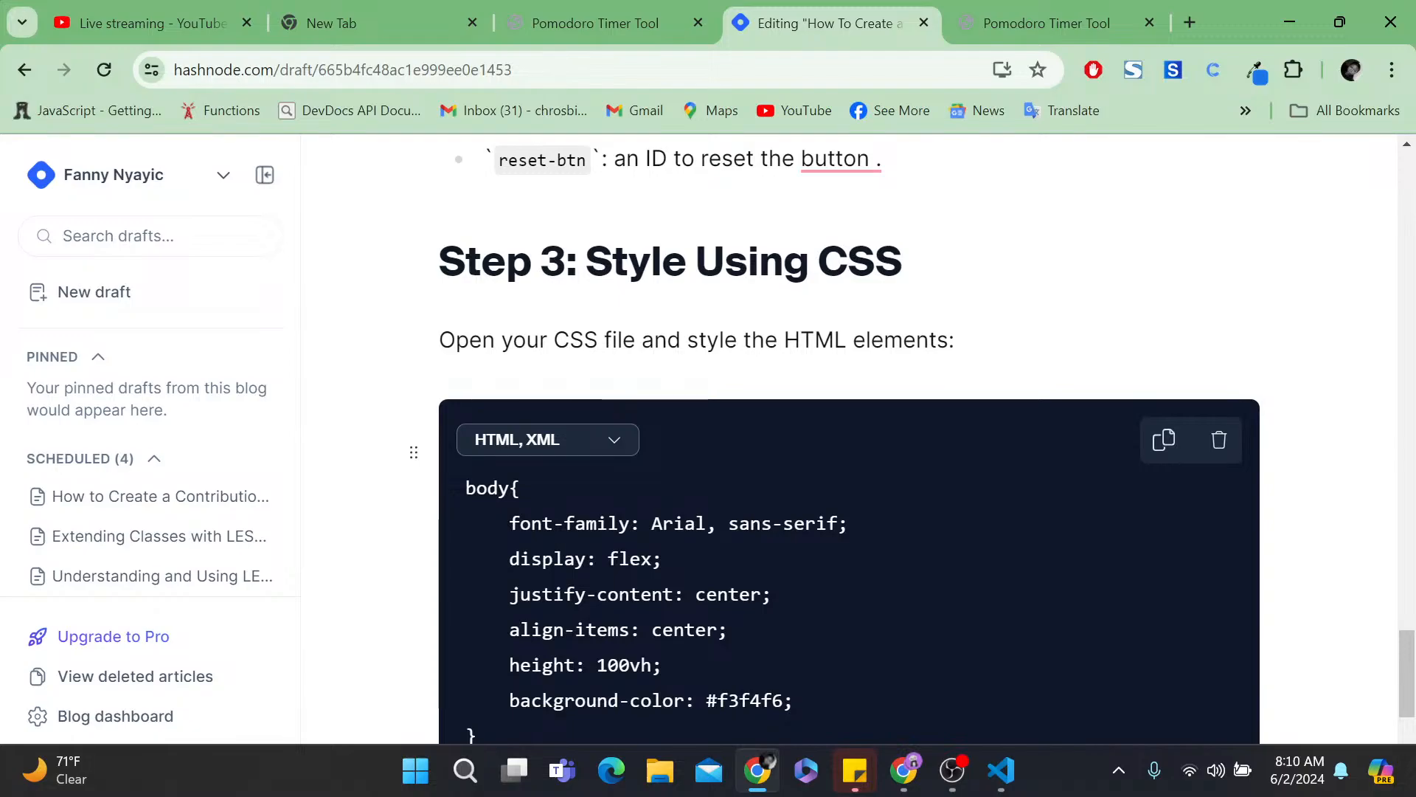
- Set the language of the code block containing the body rule to CSS
scroll(848, 442, "down", 2)
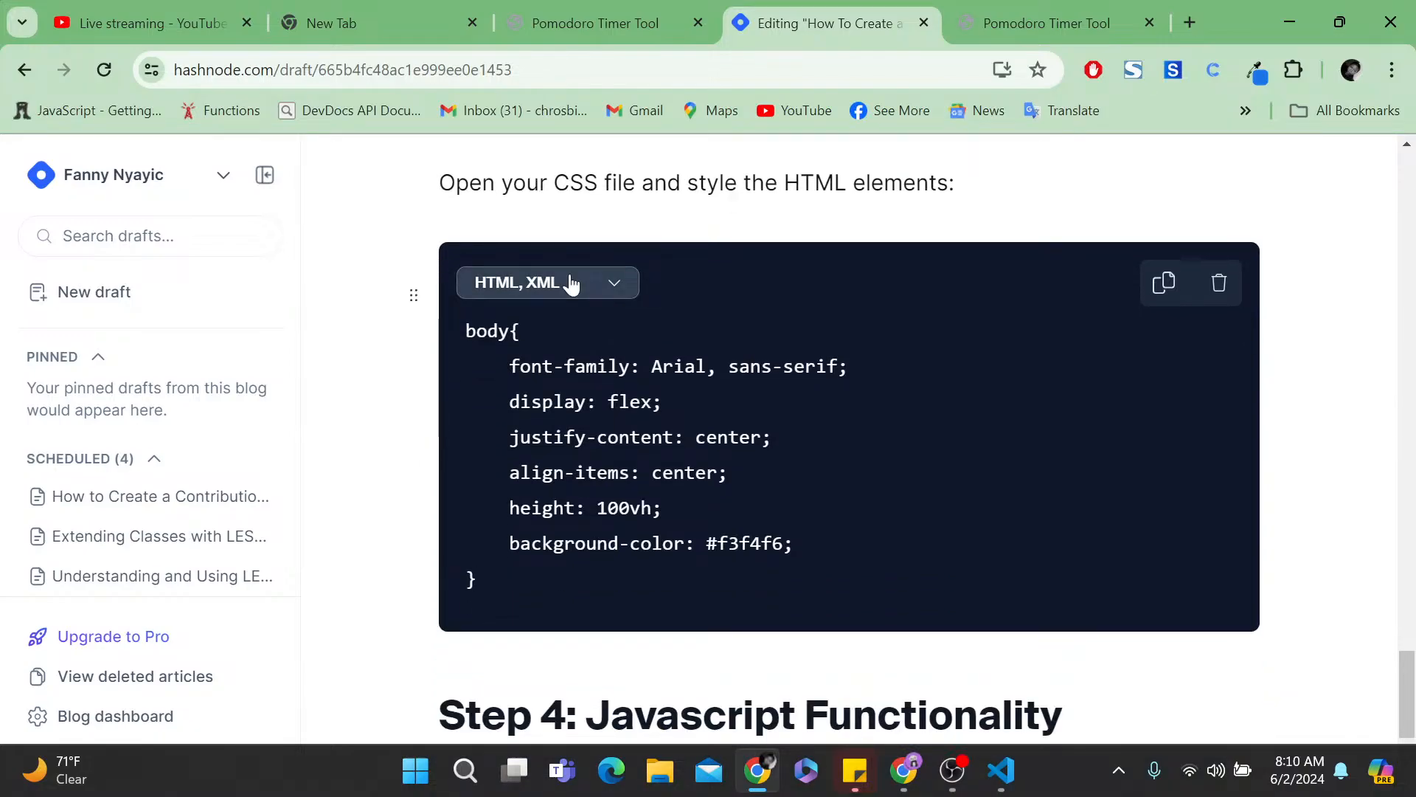
left_click(570, 284)
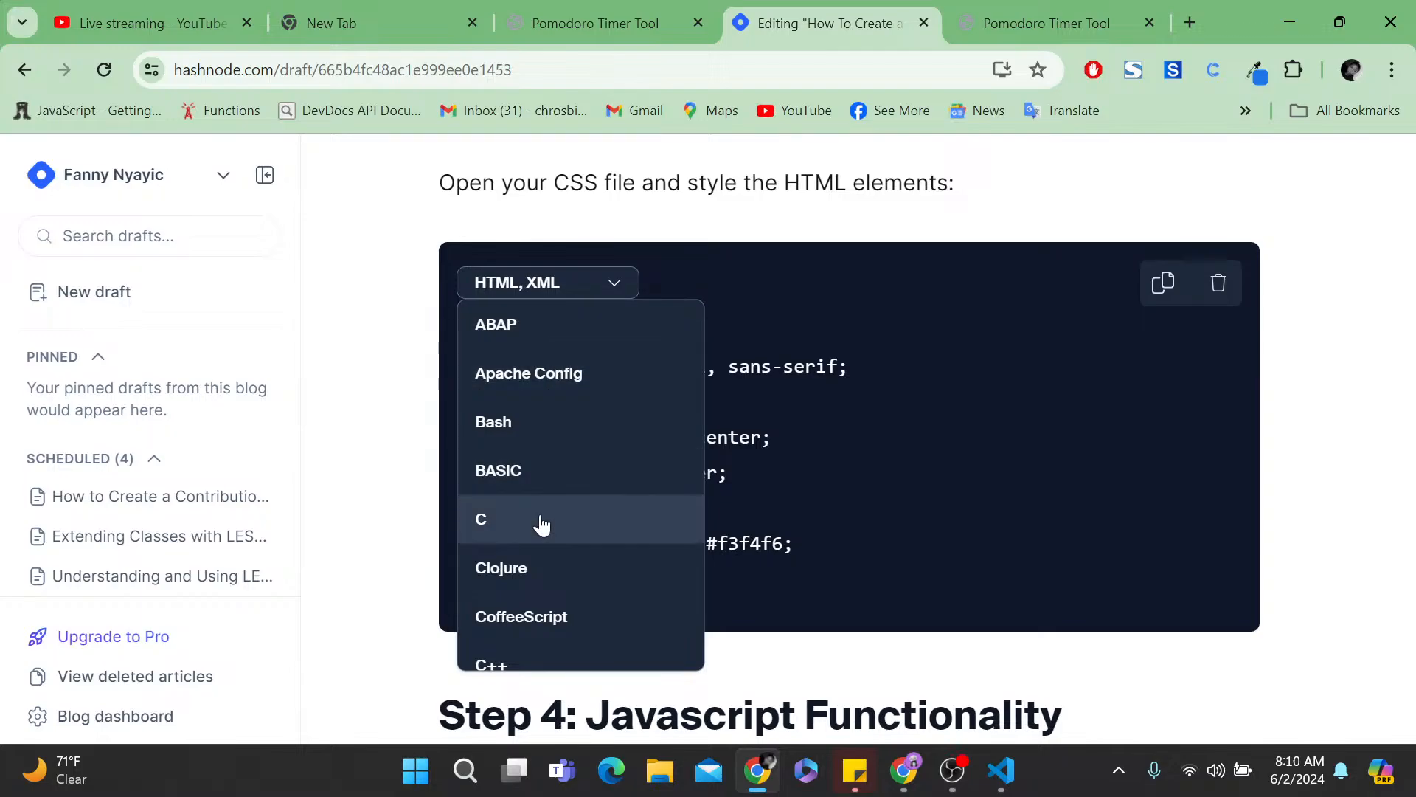
scroll(540, 530, "down", 2)
scroll(540, 530, "down", 1)
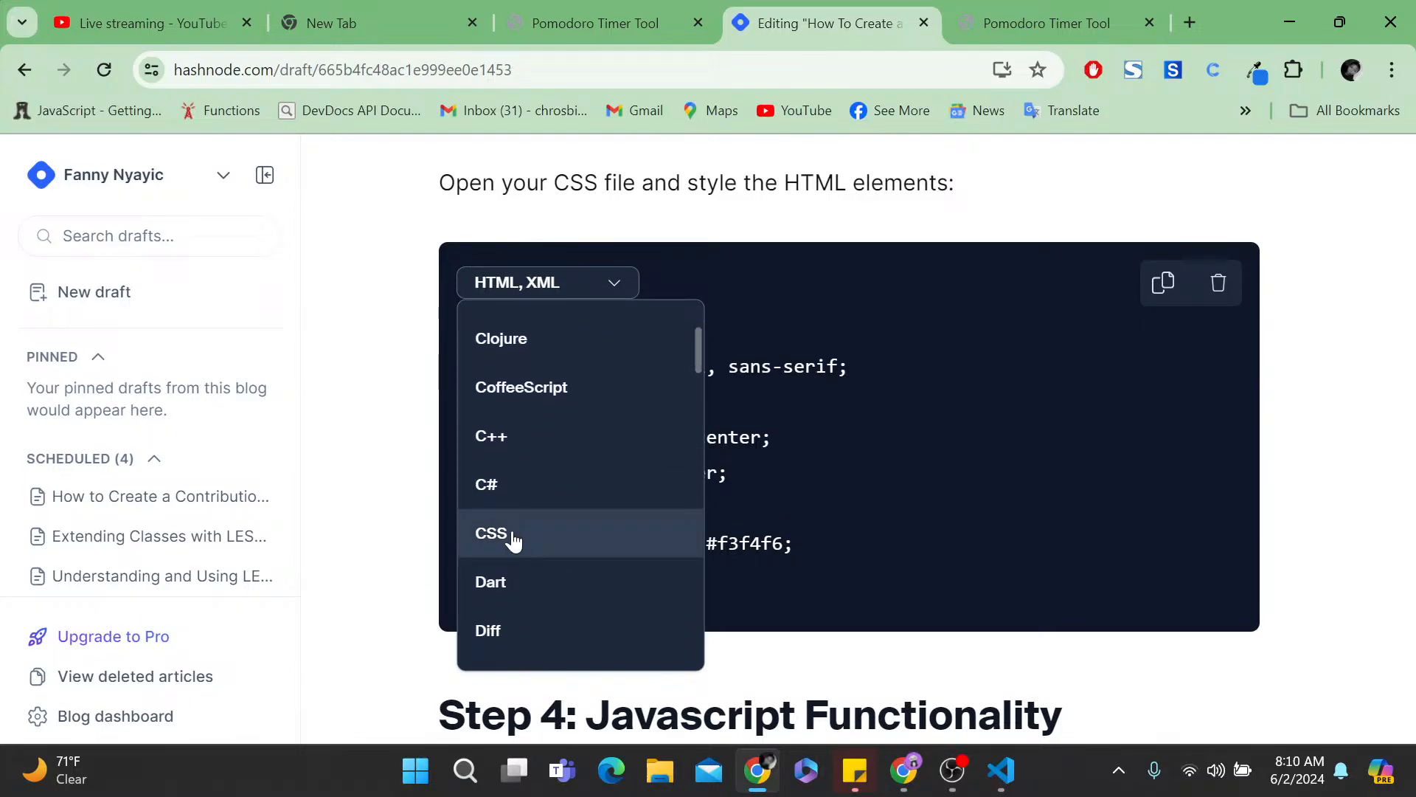
left_click(492, 533)
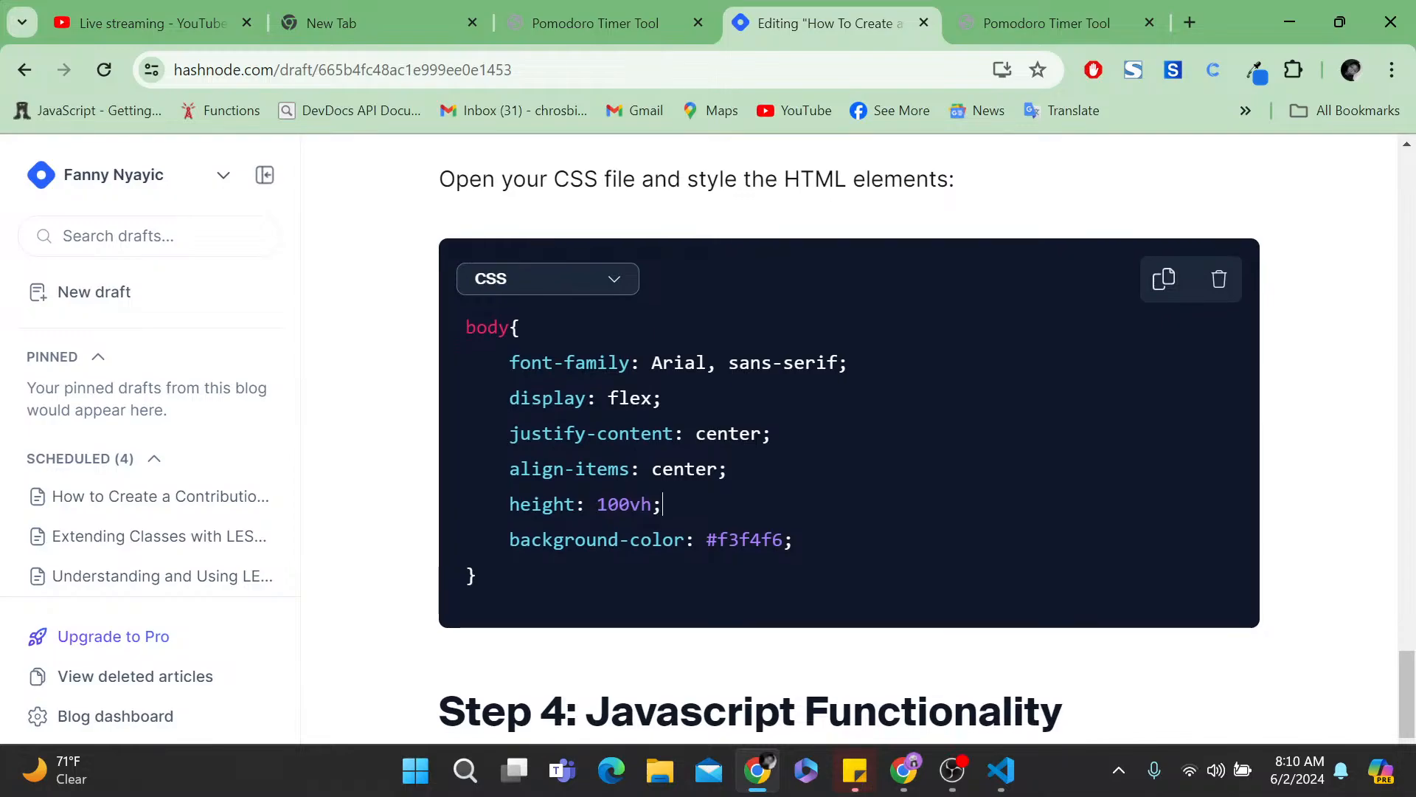
scroll(849, 443, "down", 1)
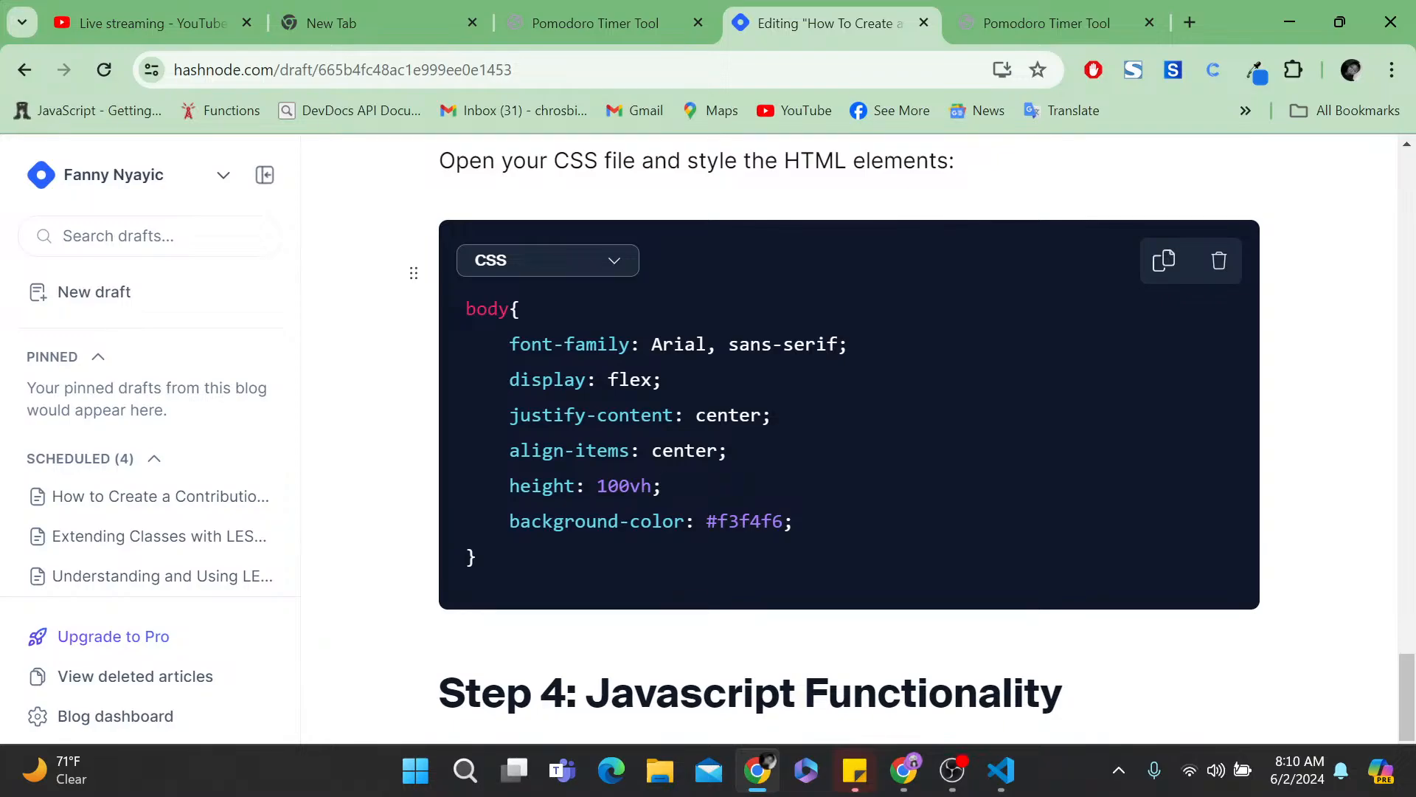
scroll(849, 443, "down", 1)
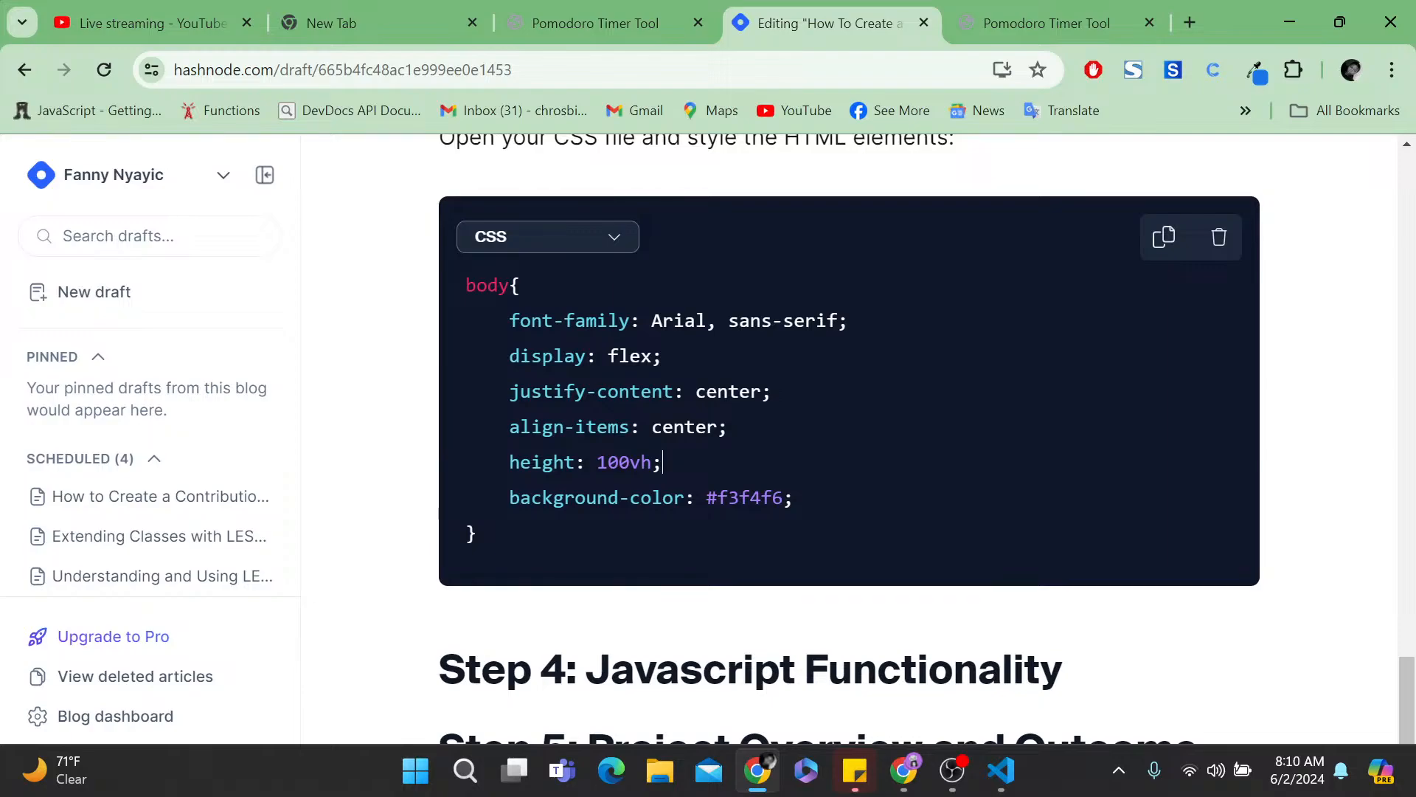
scroll(849, 443, "down", 1)
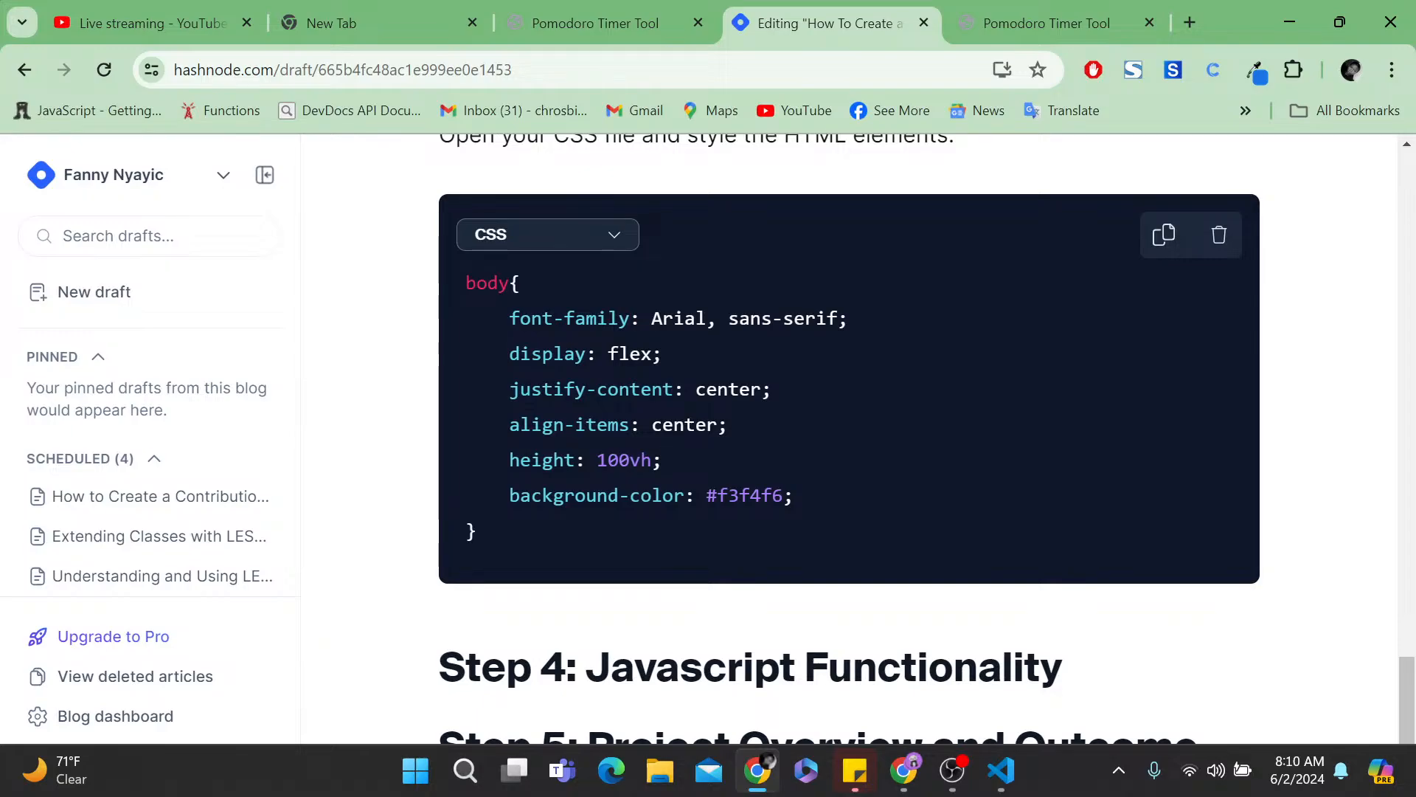
scroll(849, 442, "up", 1)
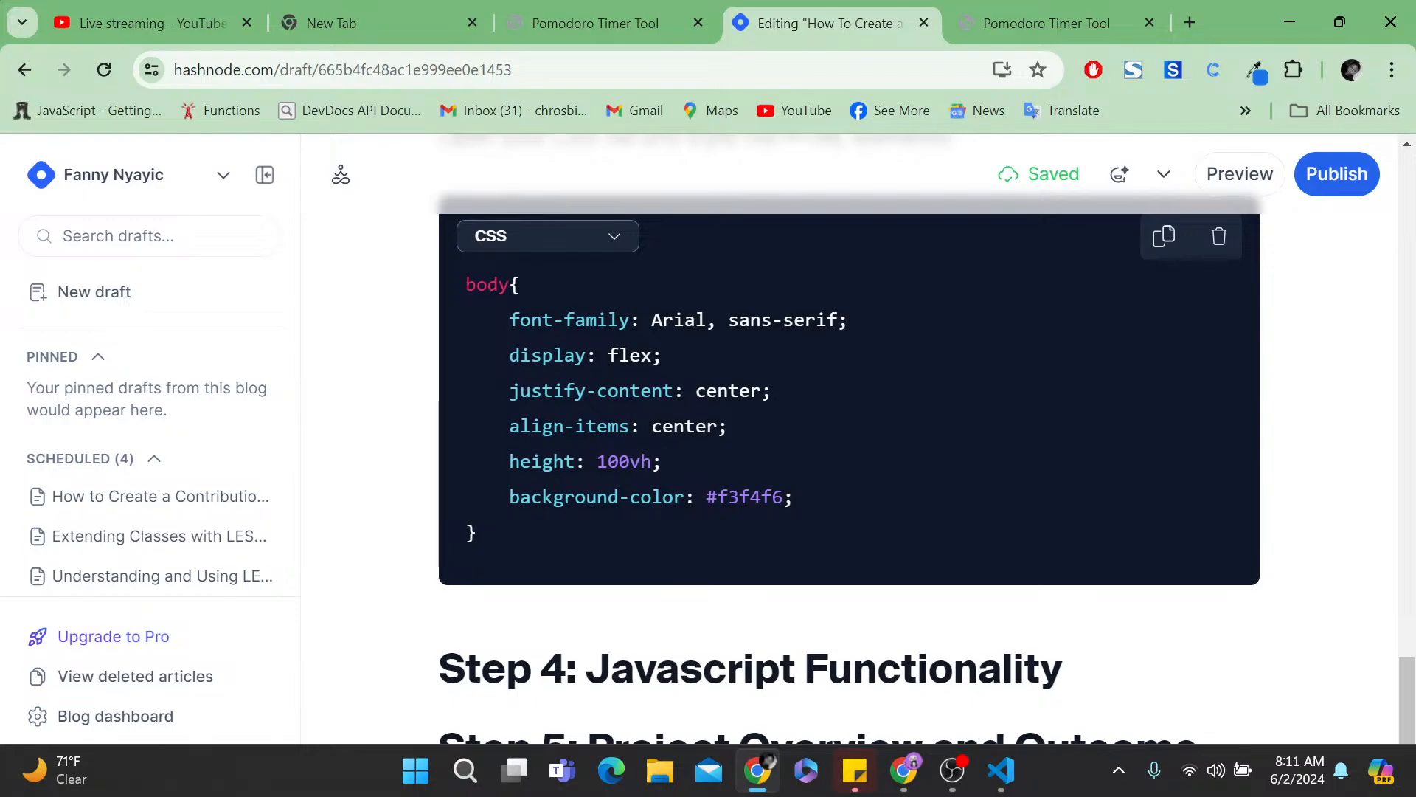
scroll(849, 442, "down", 1)
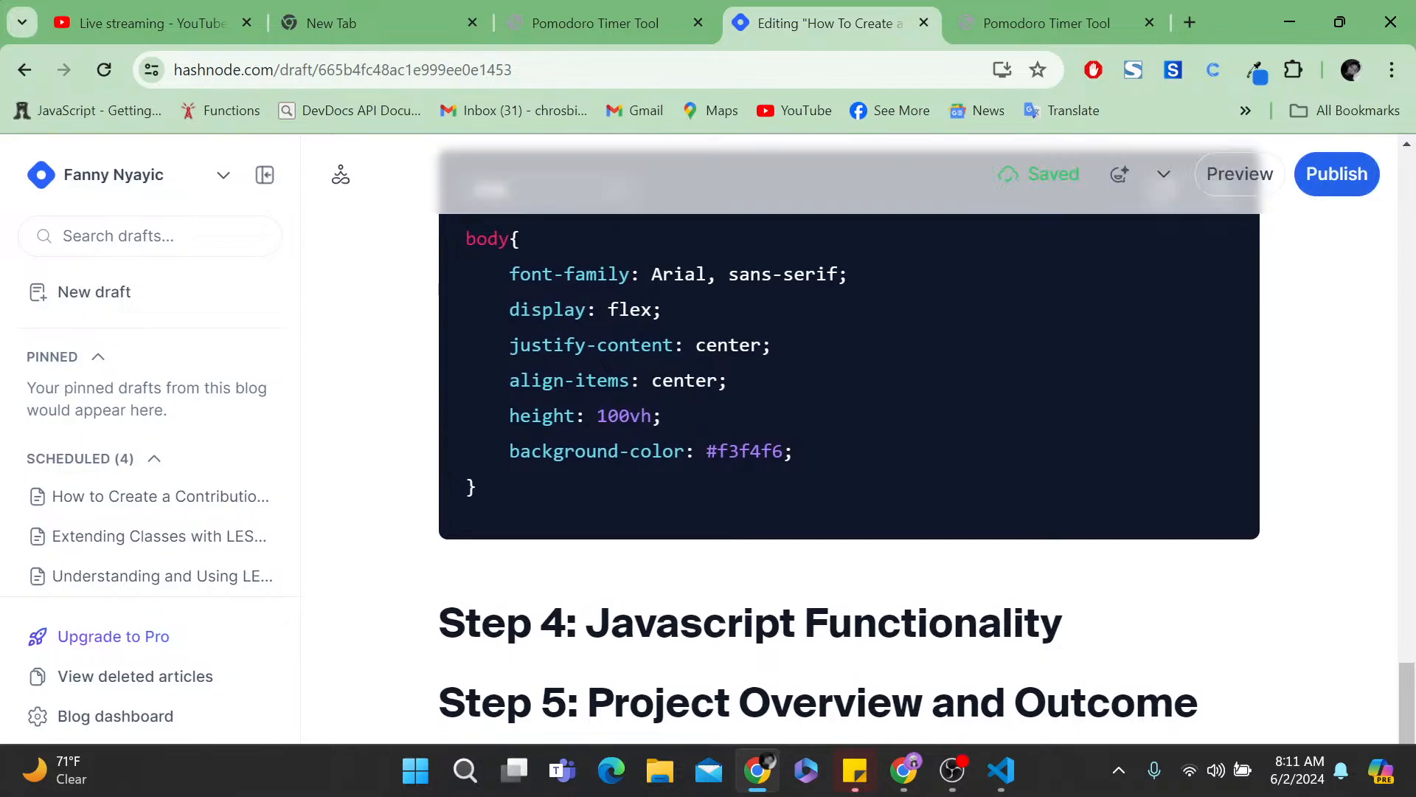
- Below the body rule's code block, add a paragraph reading "This will set font-family. display and set content to center of the web page"
scroll(848, 442, "up", 1)
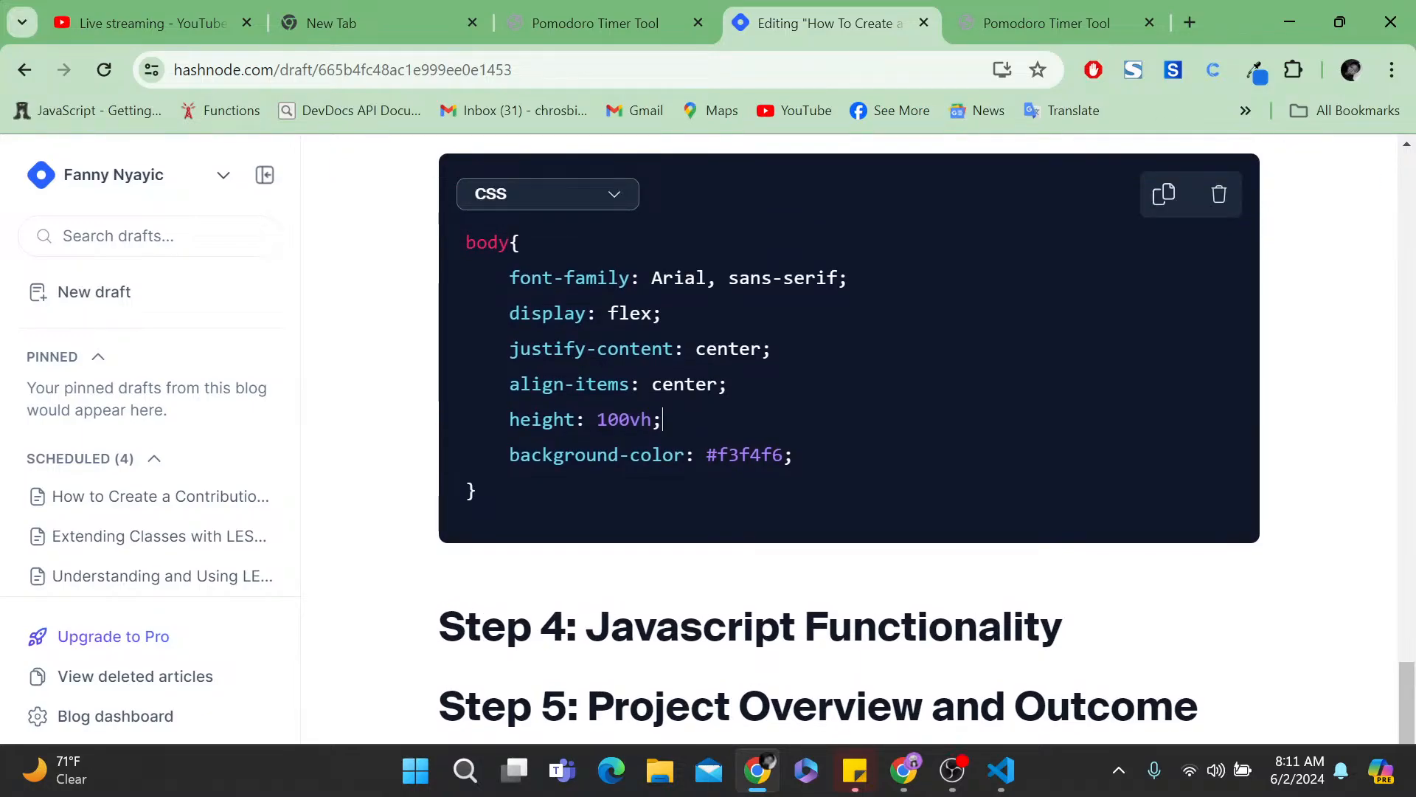
scroll(848, 442, "up", 1)
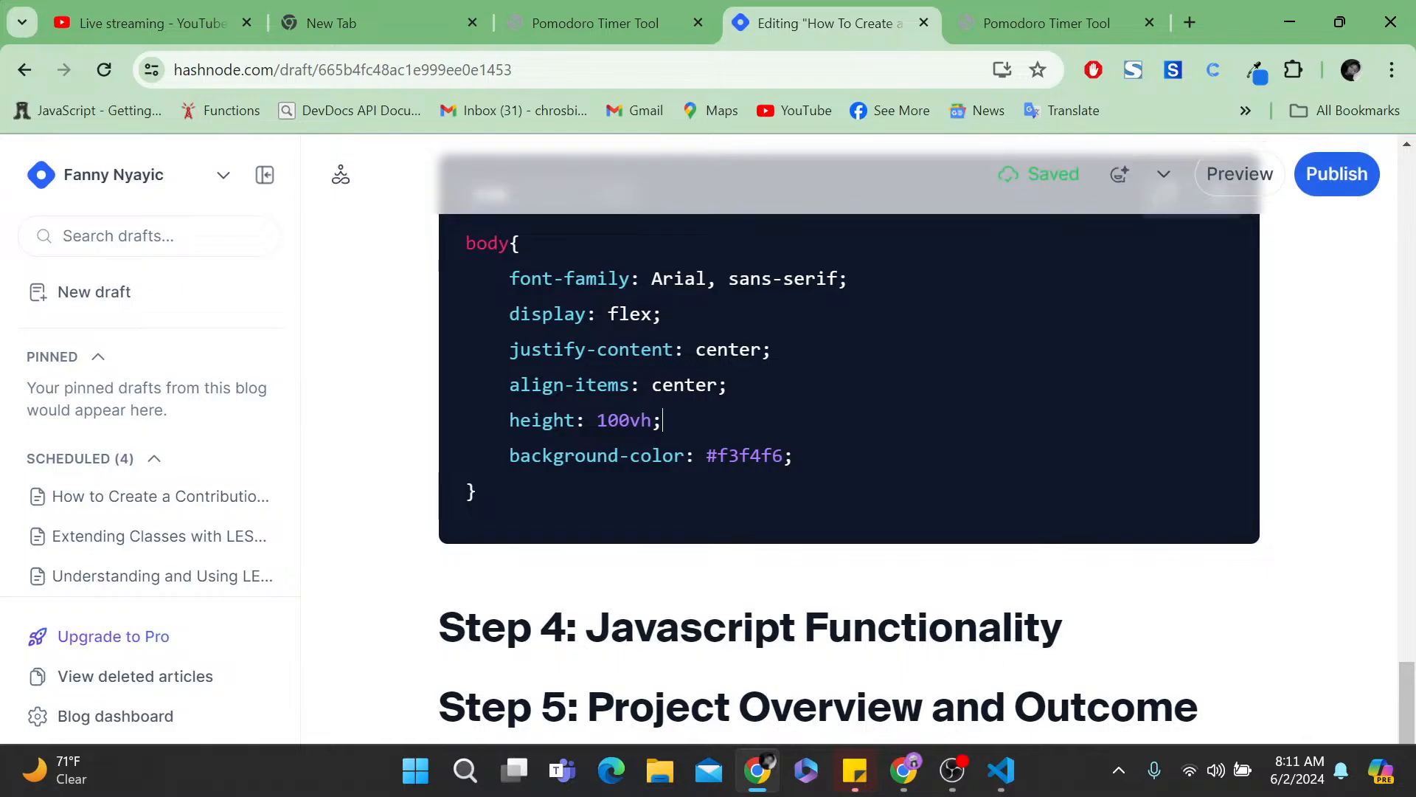
left_click(657, 628)
scroll(848, 443, "up", 2)
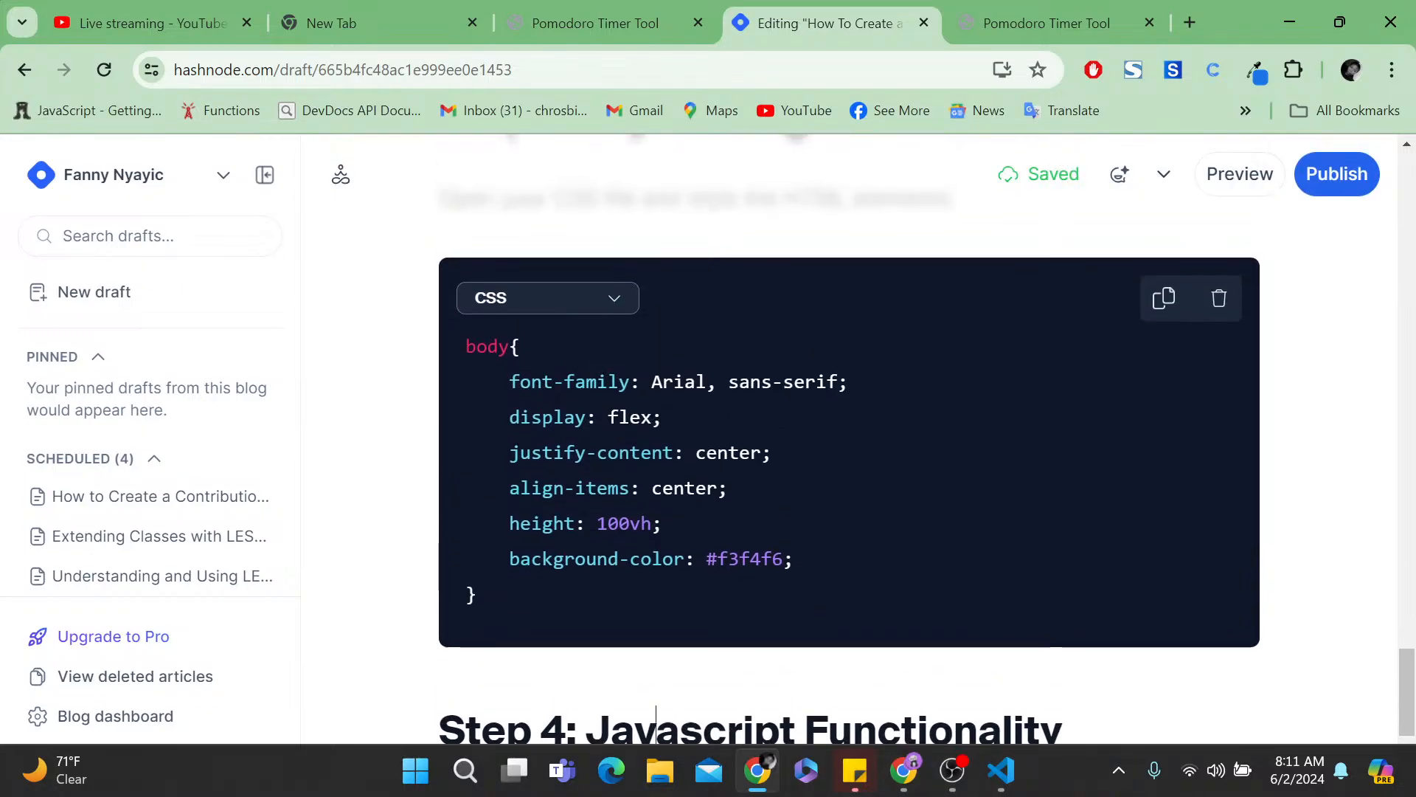
scroll(848, 442, "down", 2)
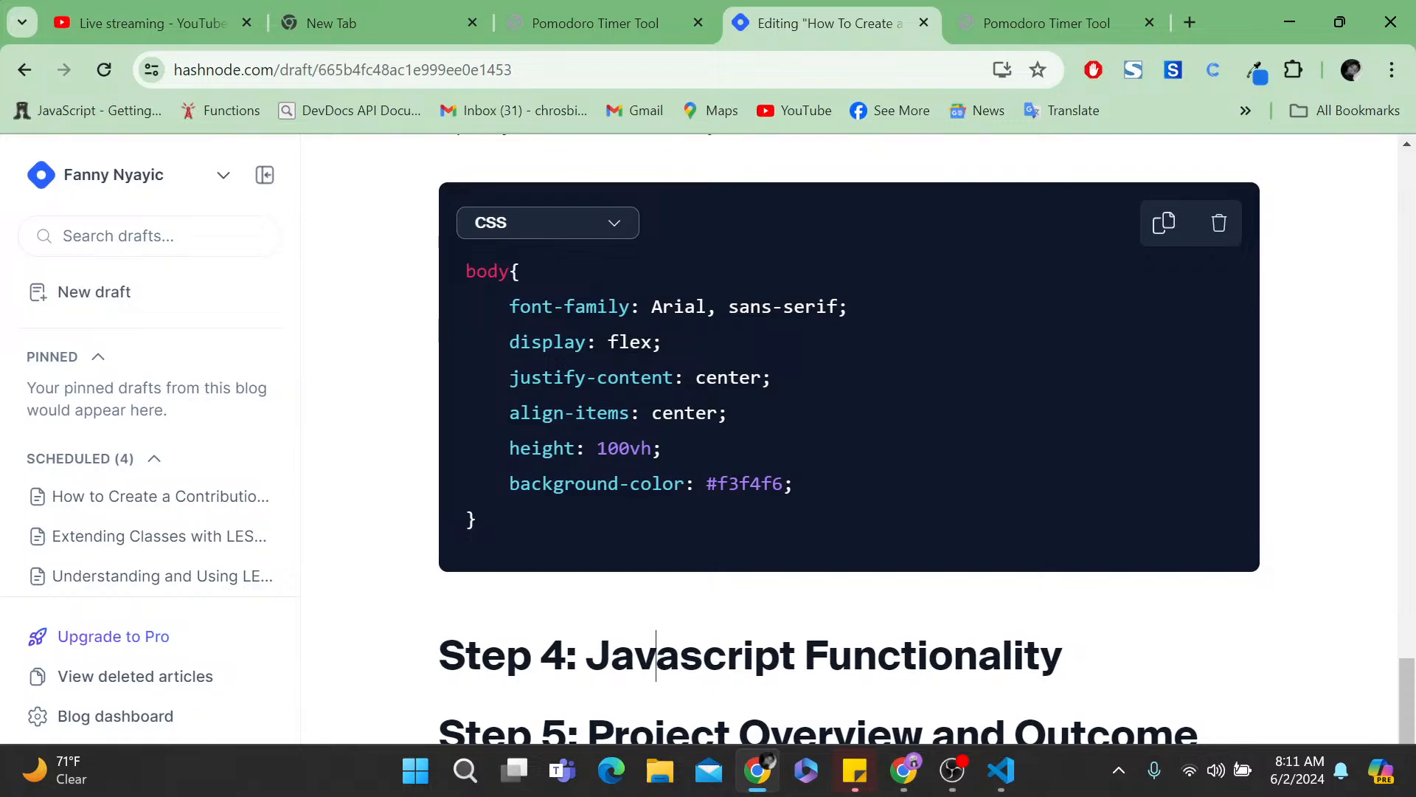
left_click(478, 520)
key("Return")
key("Return")
key("Return")
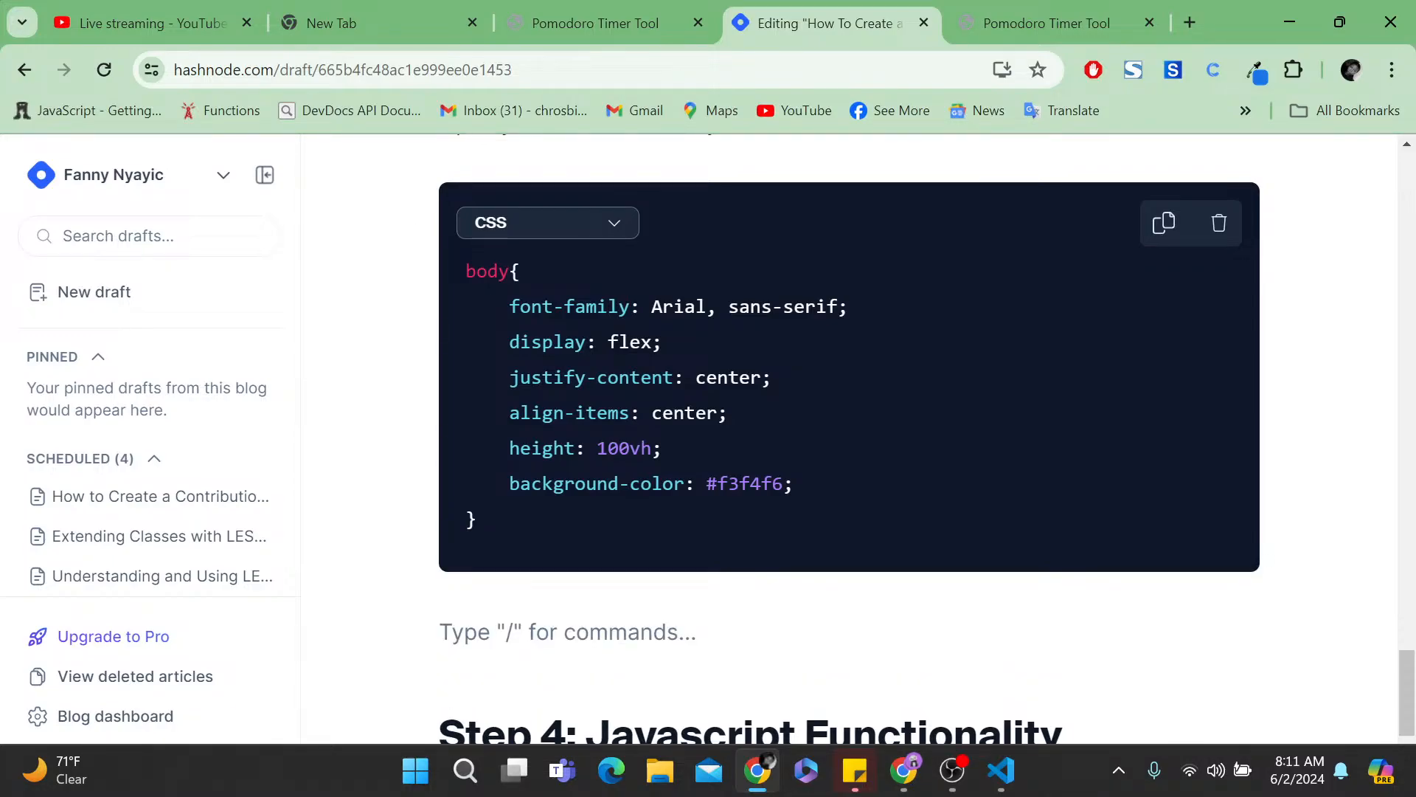
type("This w")
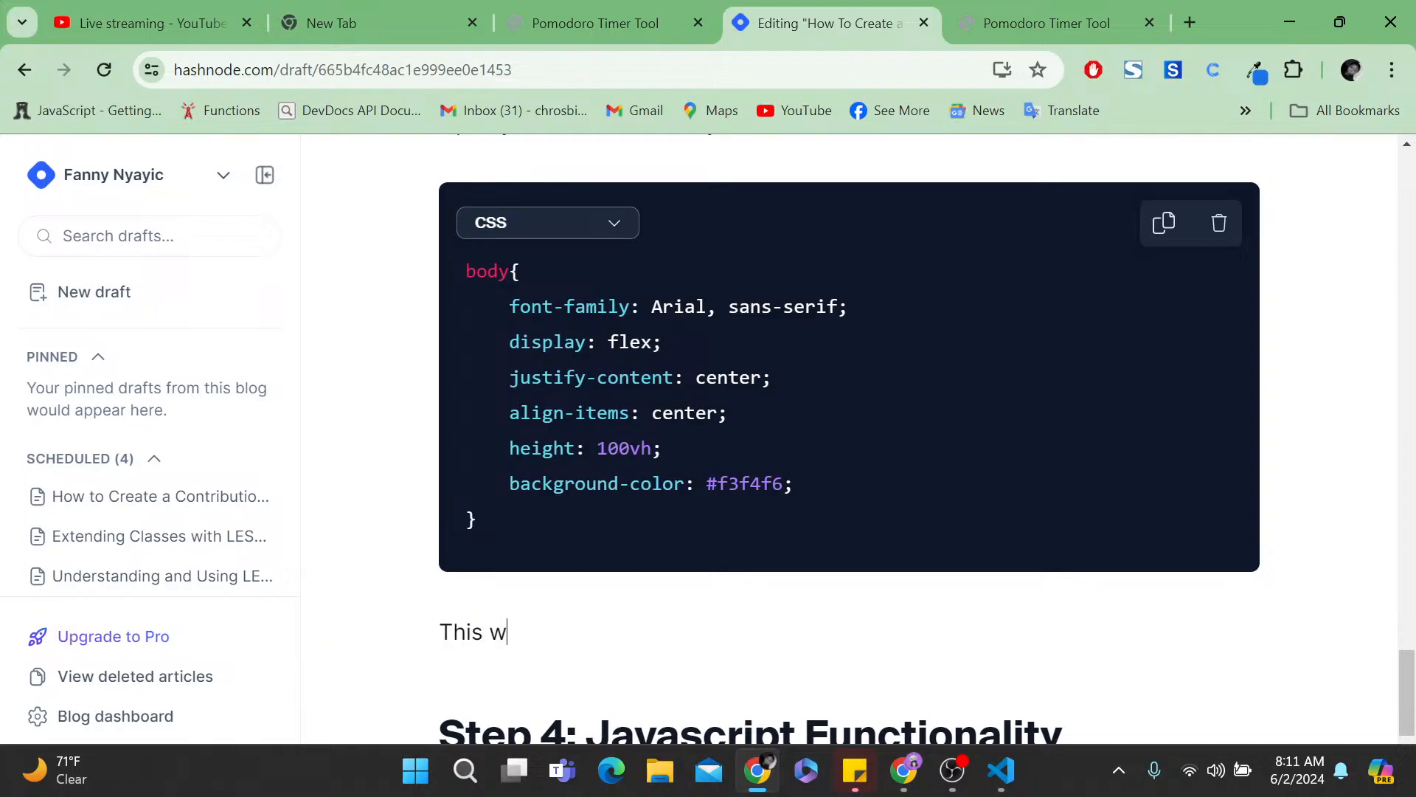
type("ill set fon")
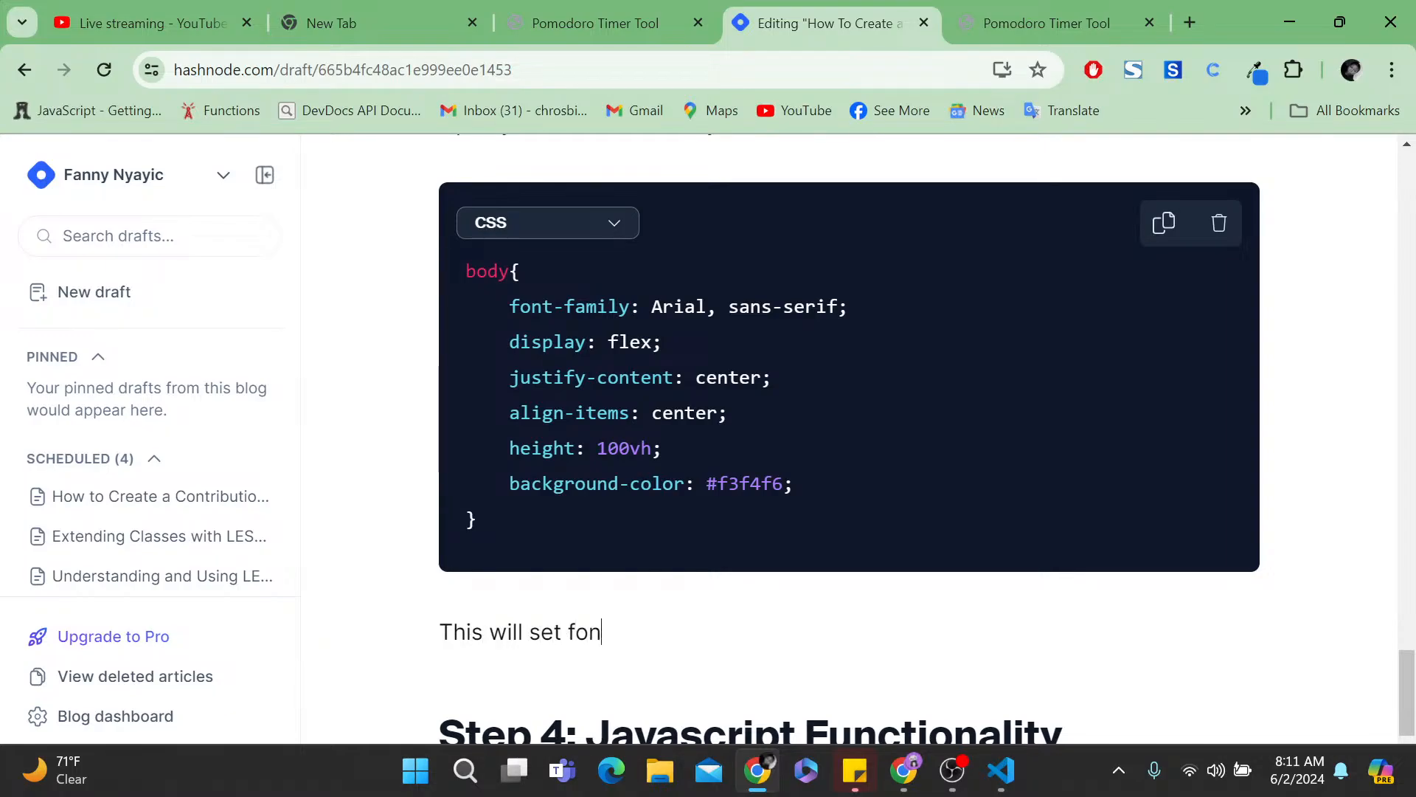
type("t-family. di")
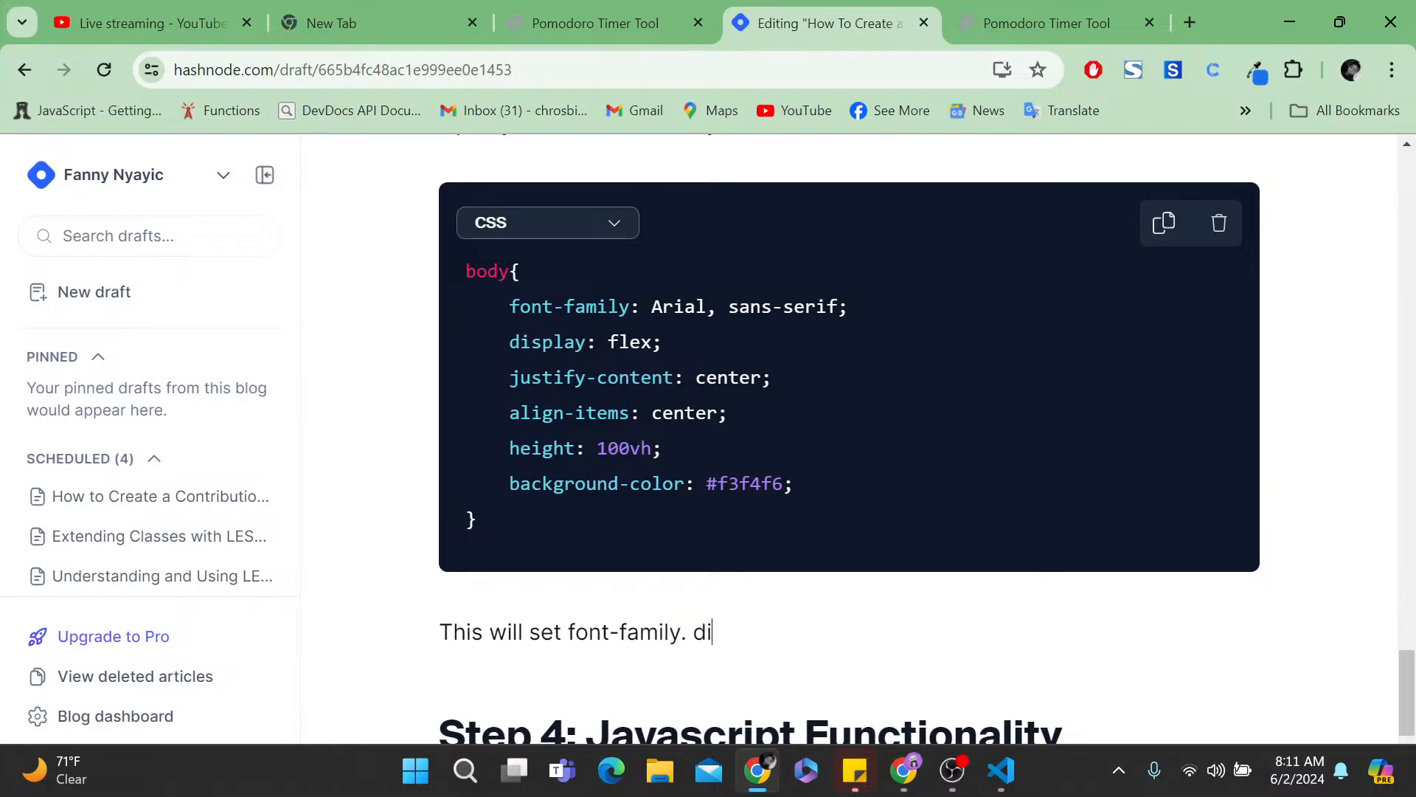
type("splay and se")
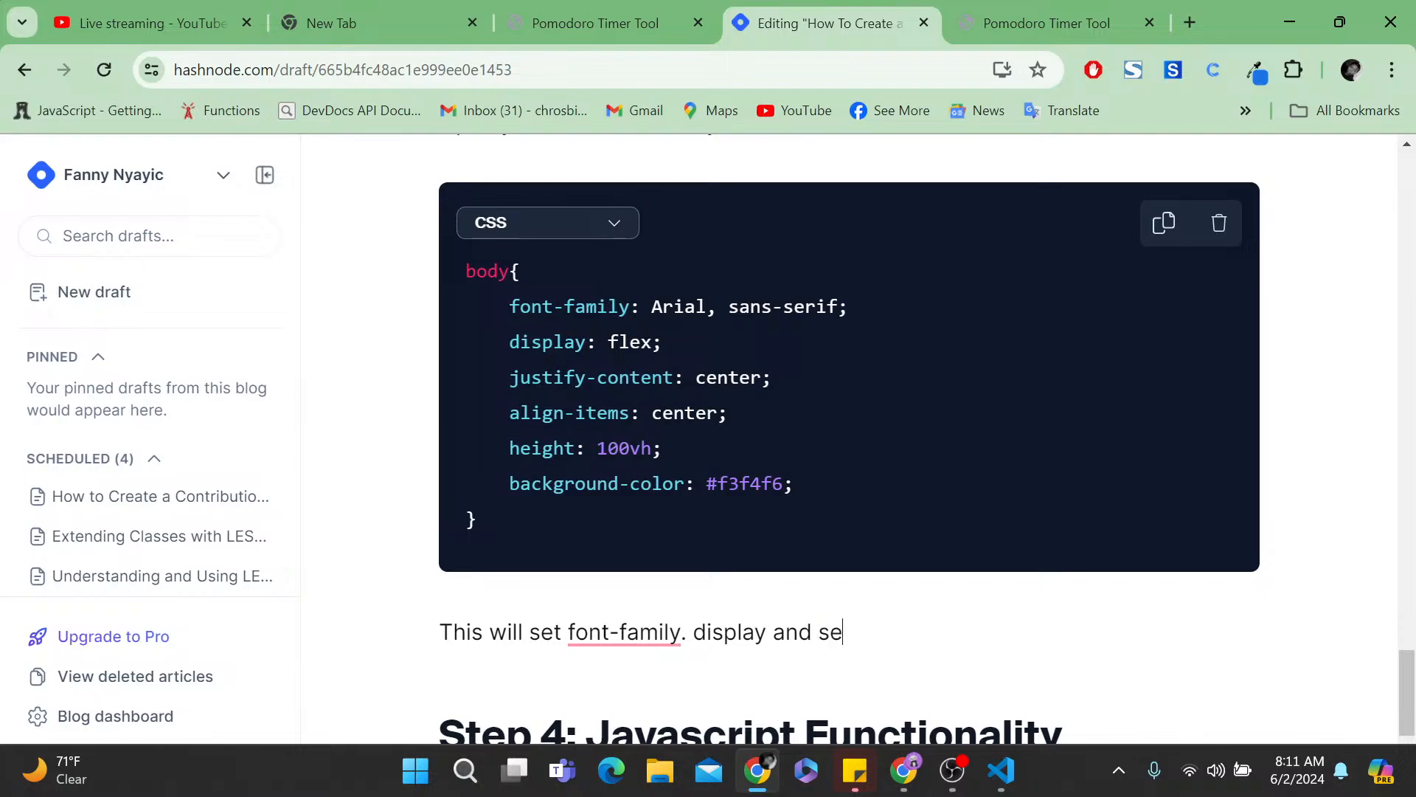
type("t content to center")
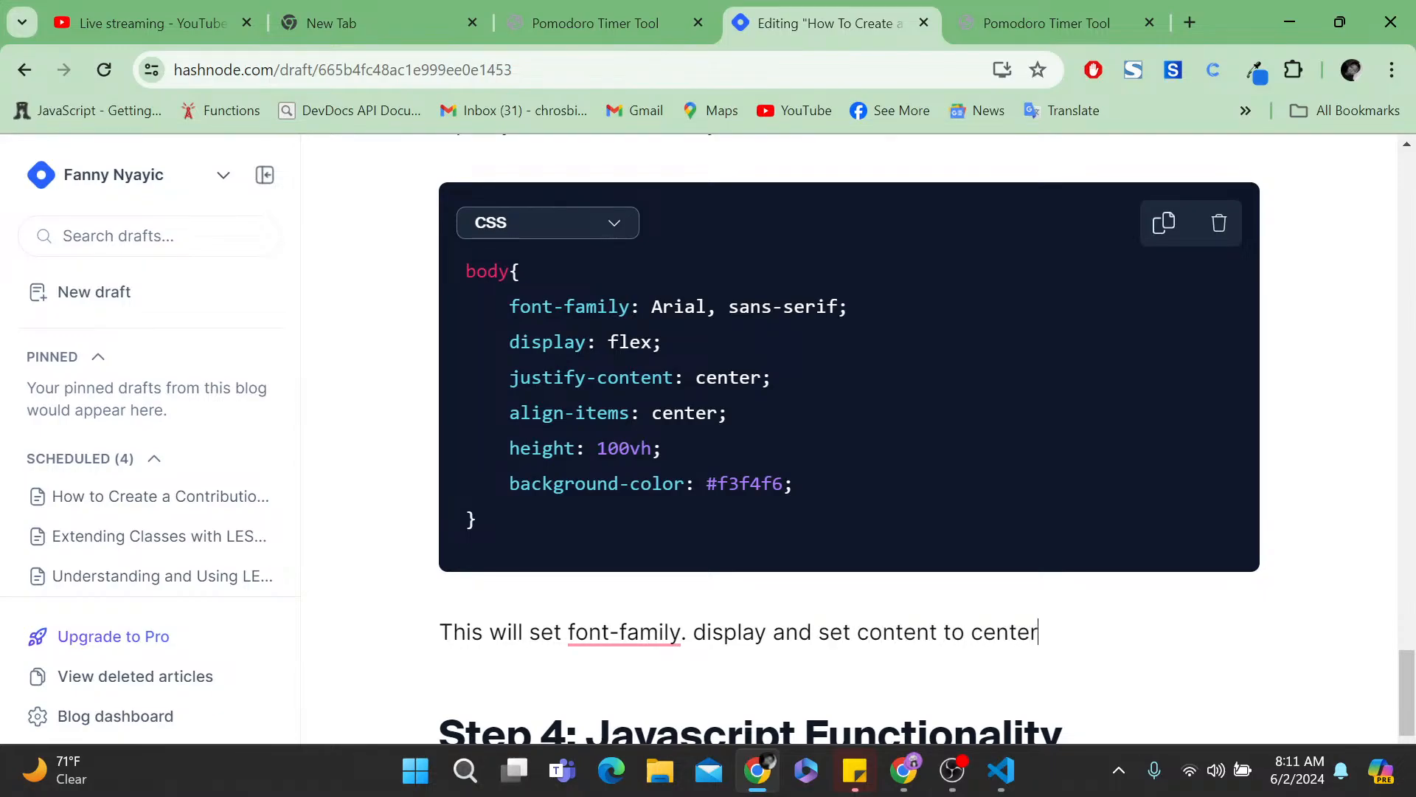
type(" of the web page")
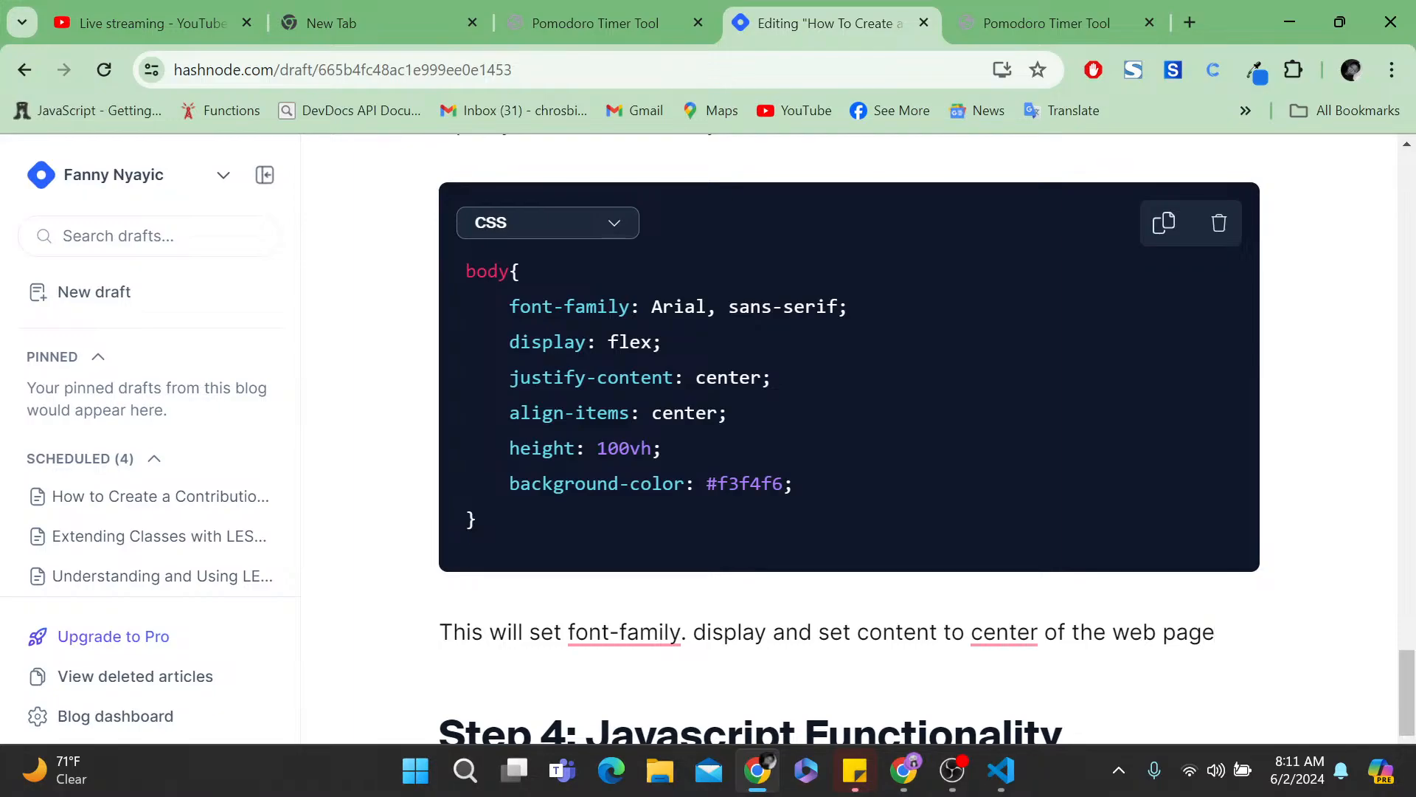
- Continue the sentence with ", the height and the background color will be set to the specified values." and start a new paragraph
type(", the h")
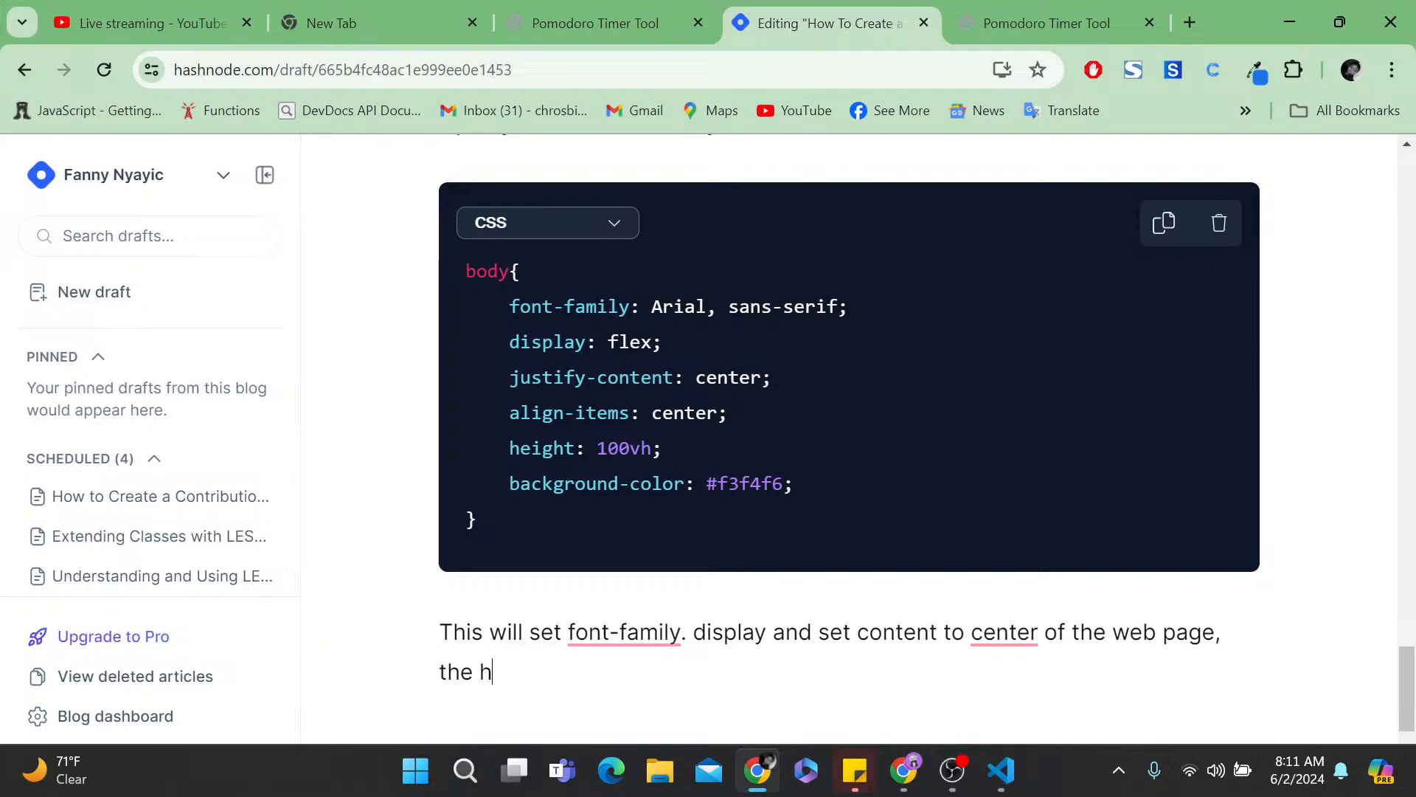
type("eight a")
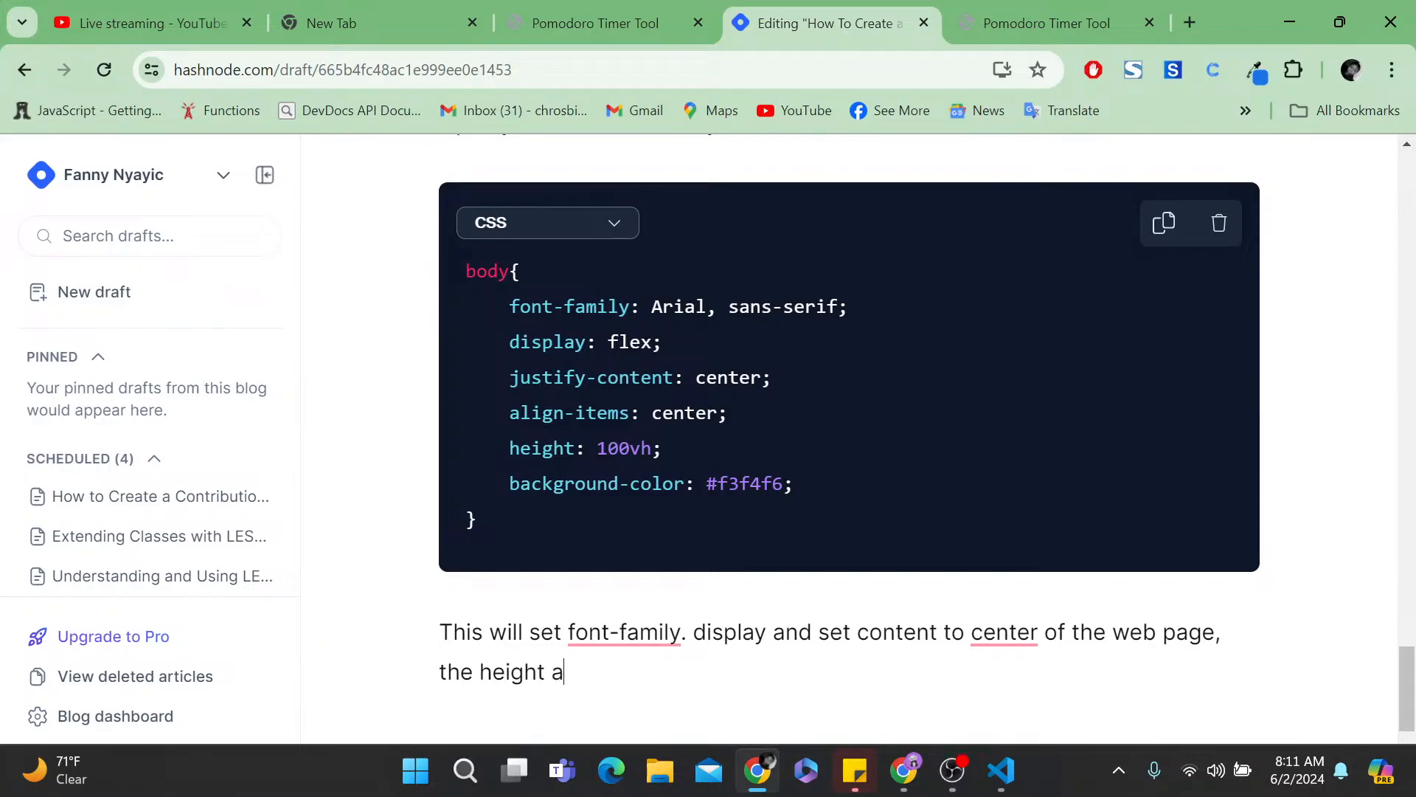
type("nd the background ")
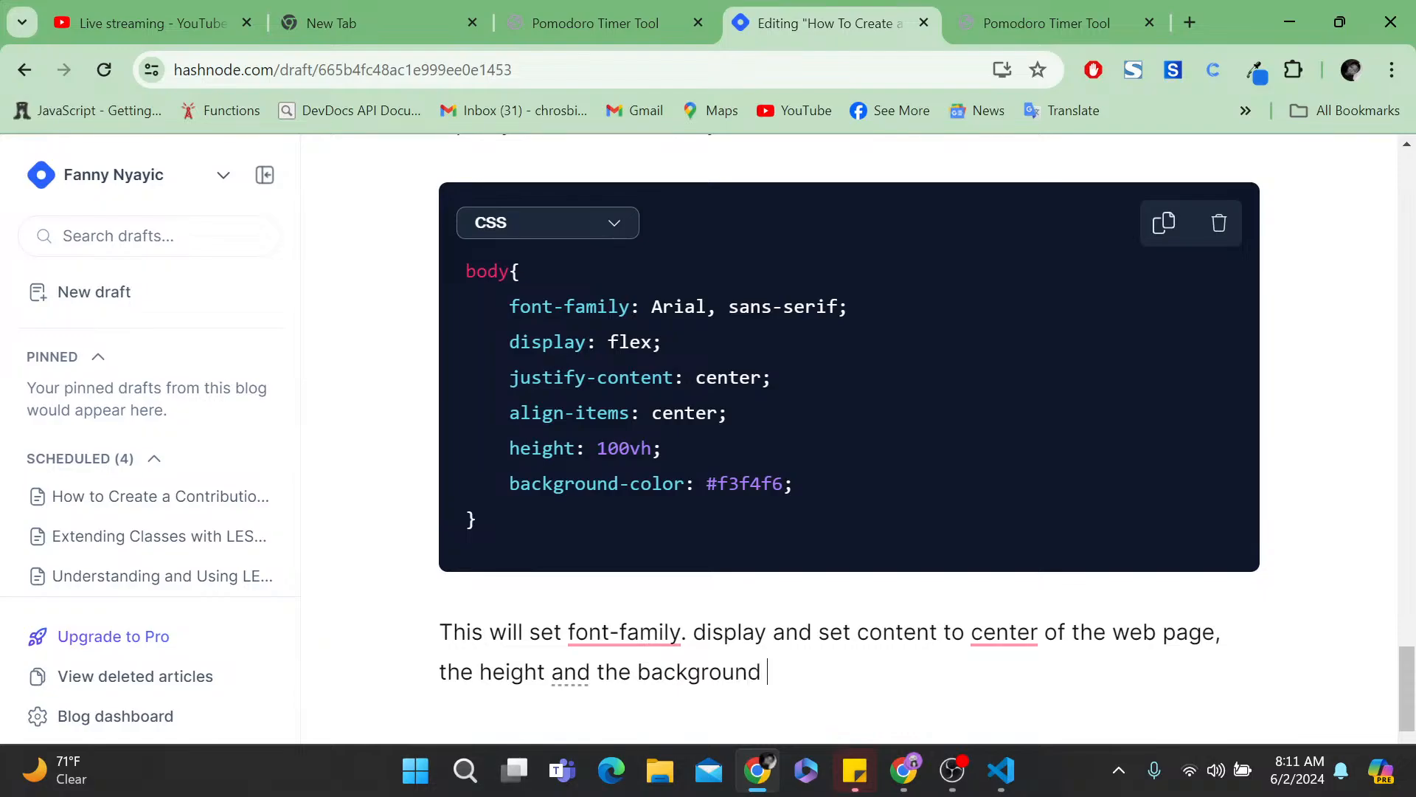
type("color will be set t")
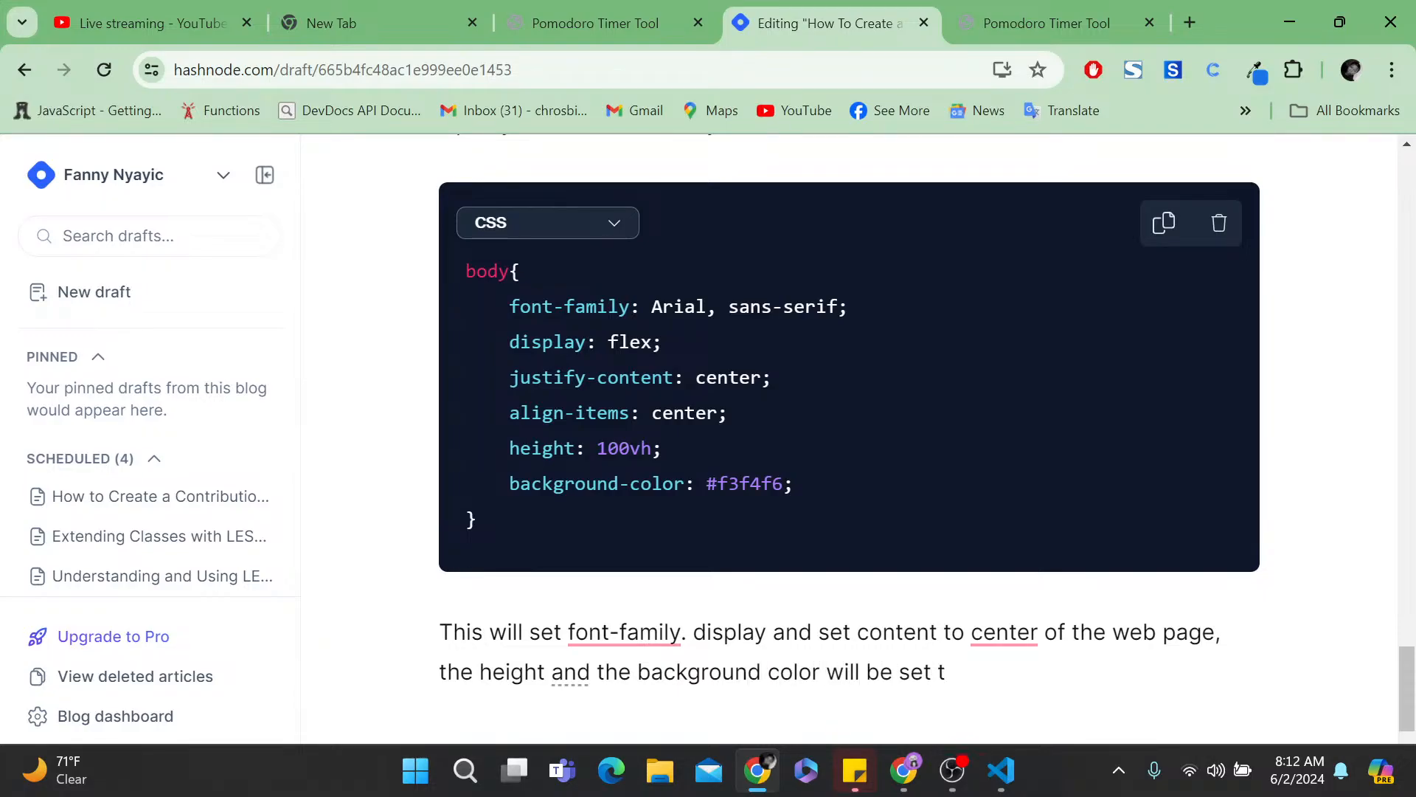
type("o the speci")
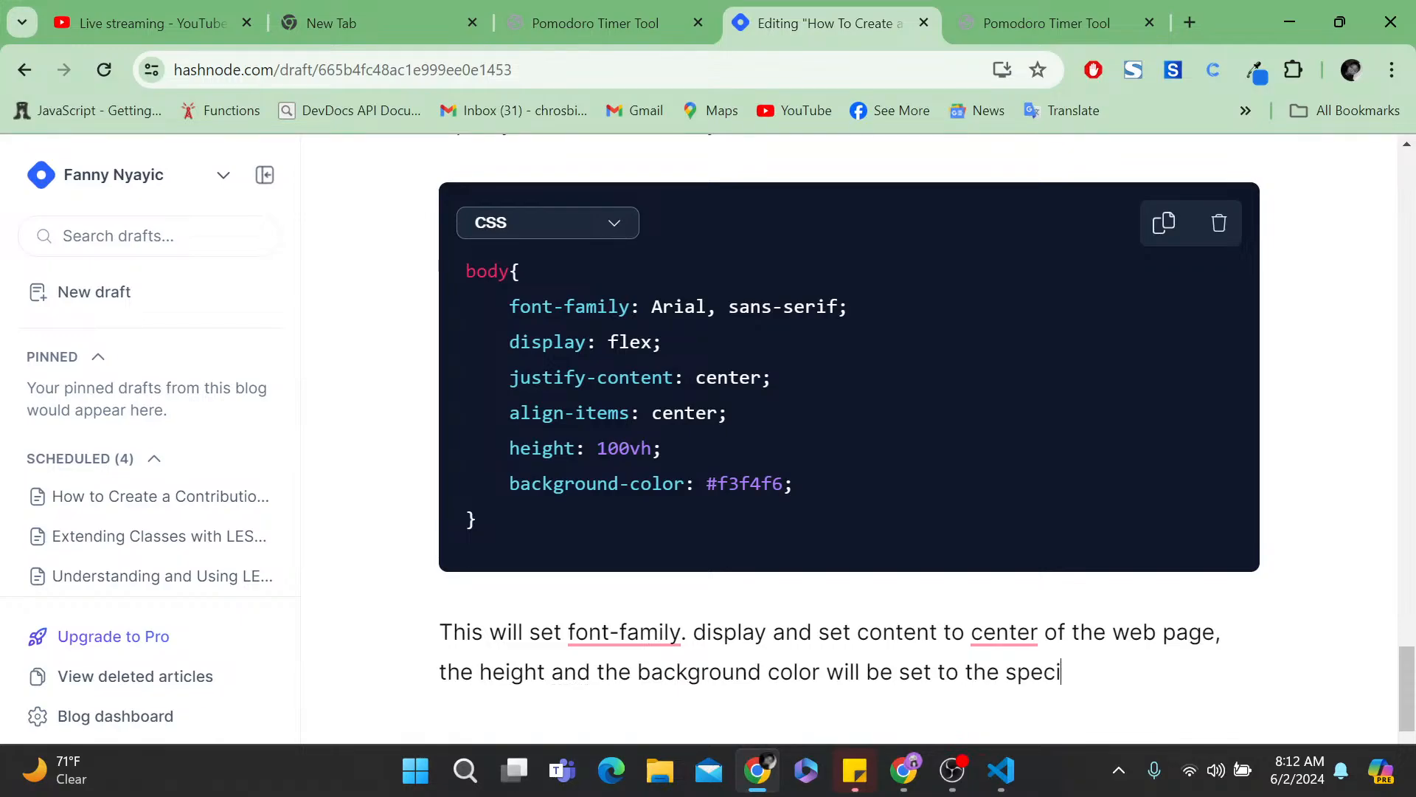
type("fied values.")
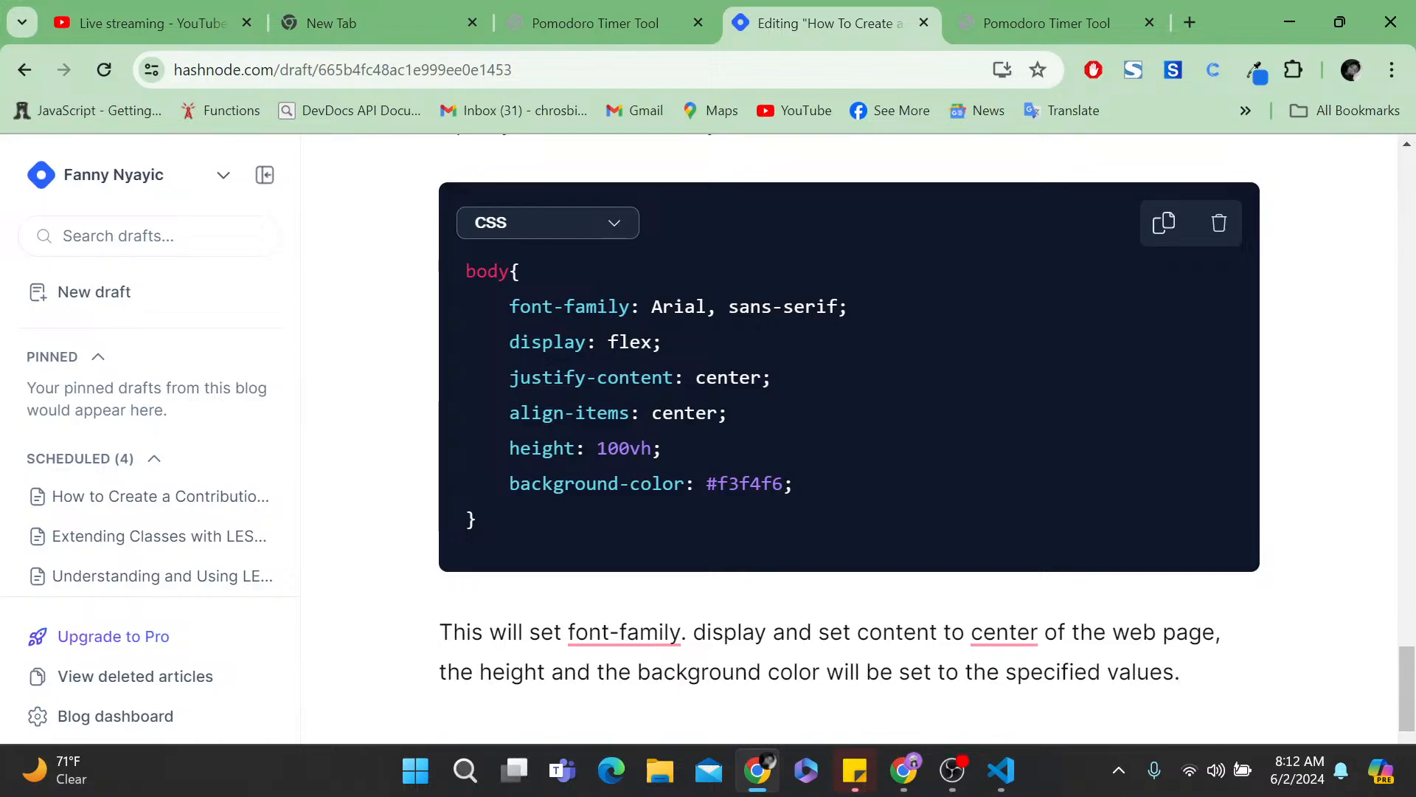
scroll(927, 441, "down", 1)
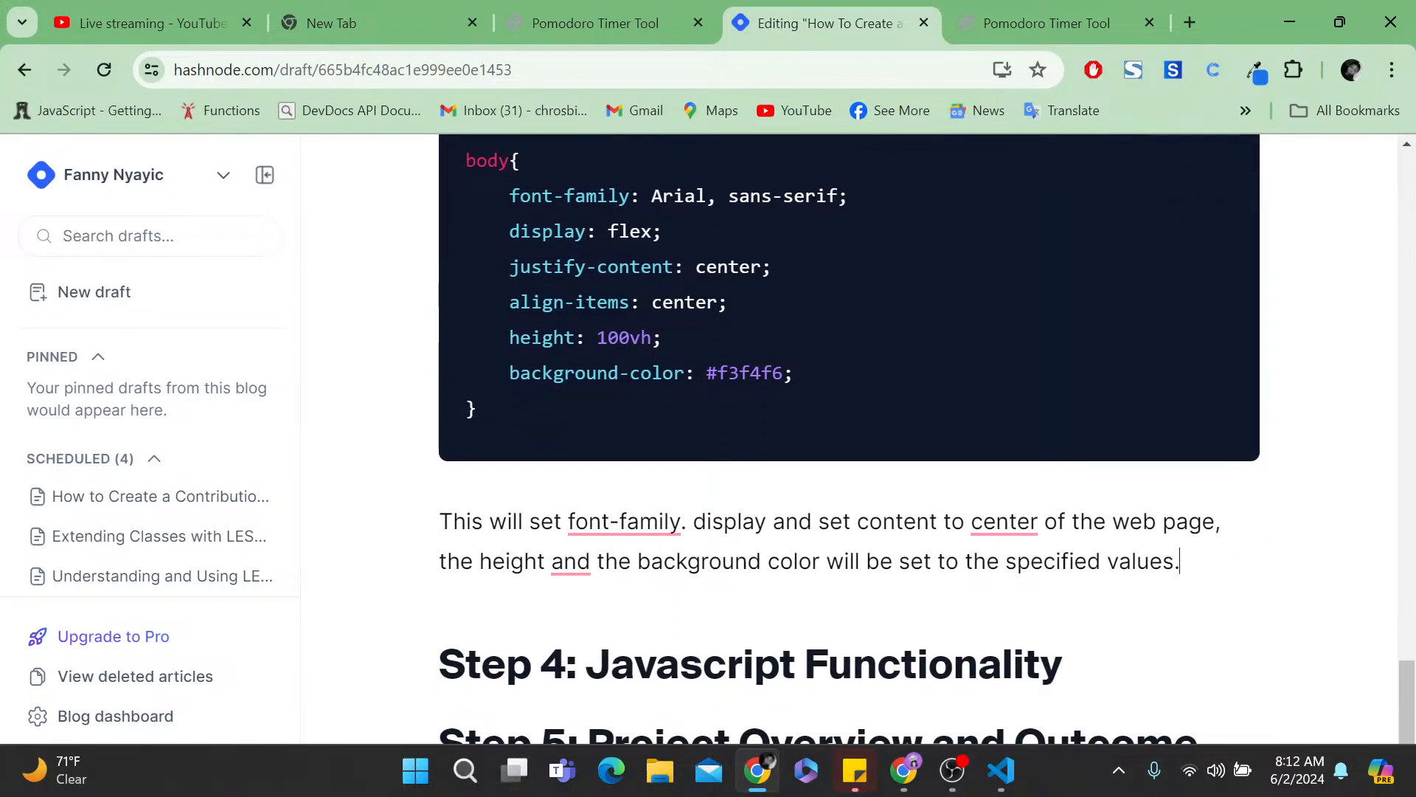
key("Return")
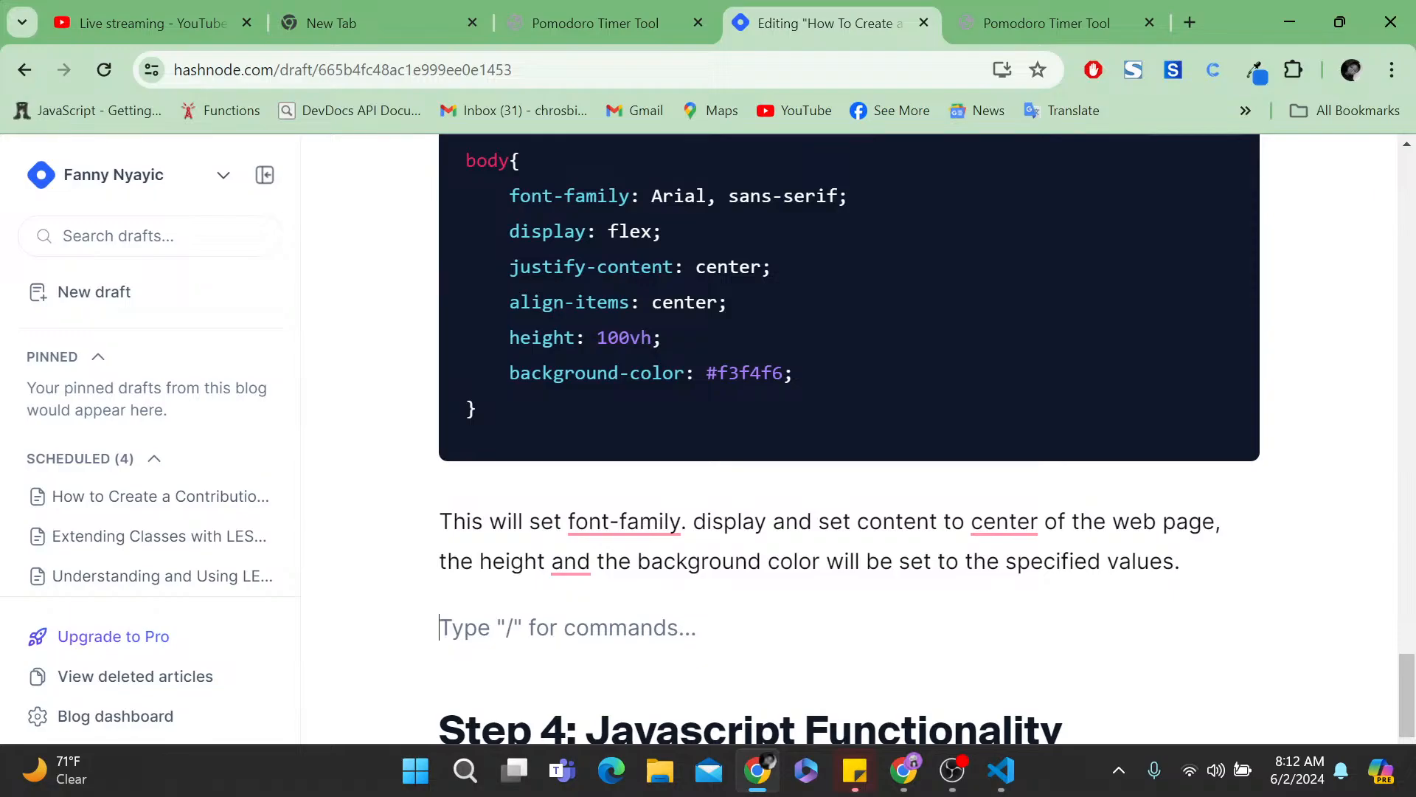
- Switch to VS Code, copy everything from the .timer-container rule to the end of styles.css, and return to the Hashnode draft in Chrome
left_click(1001, 769)
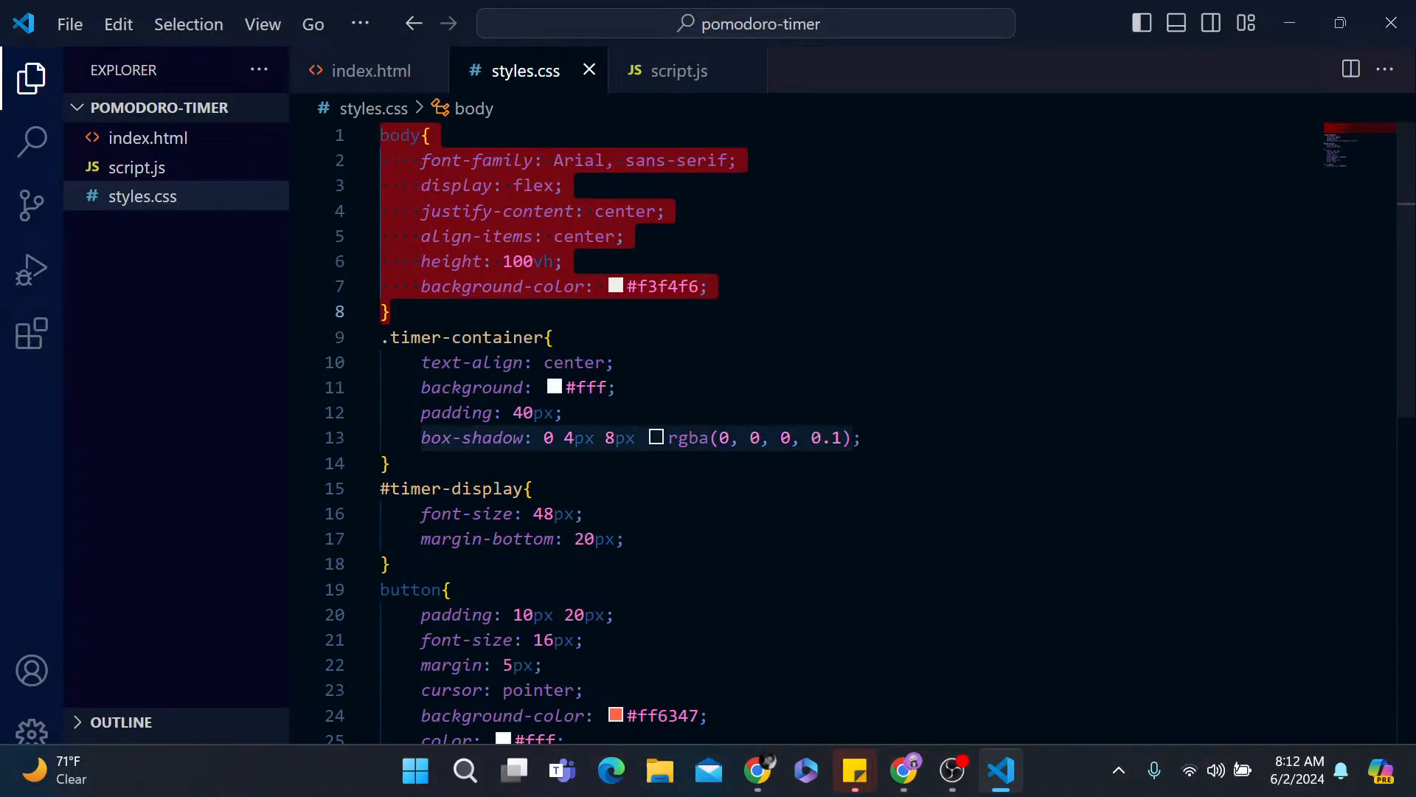
left_click(383, 338)
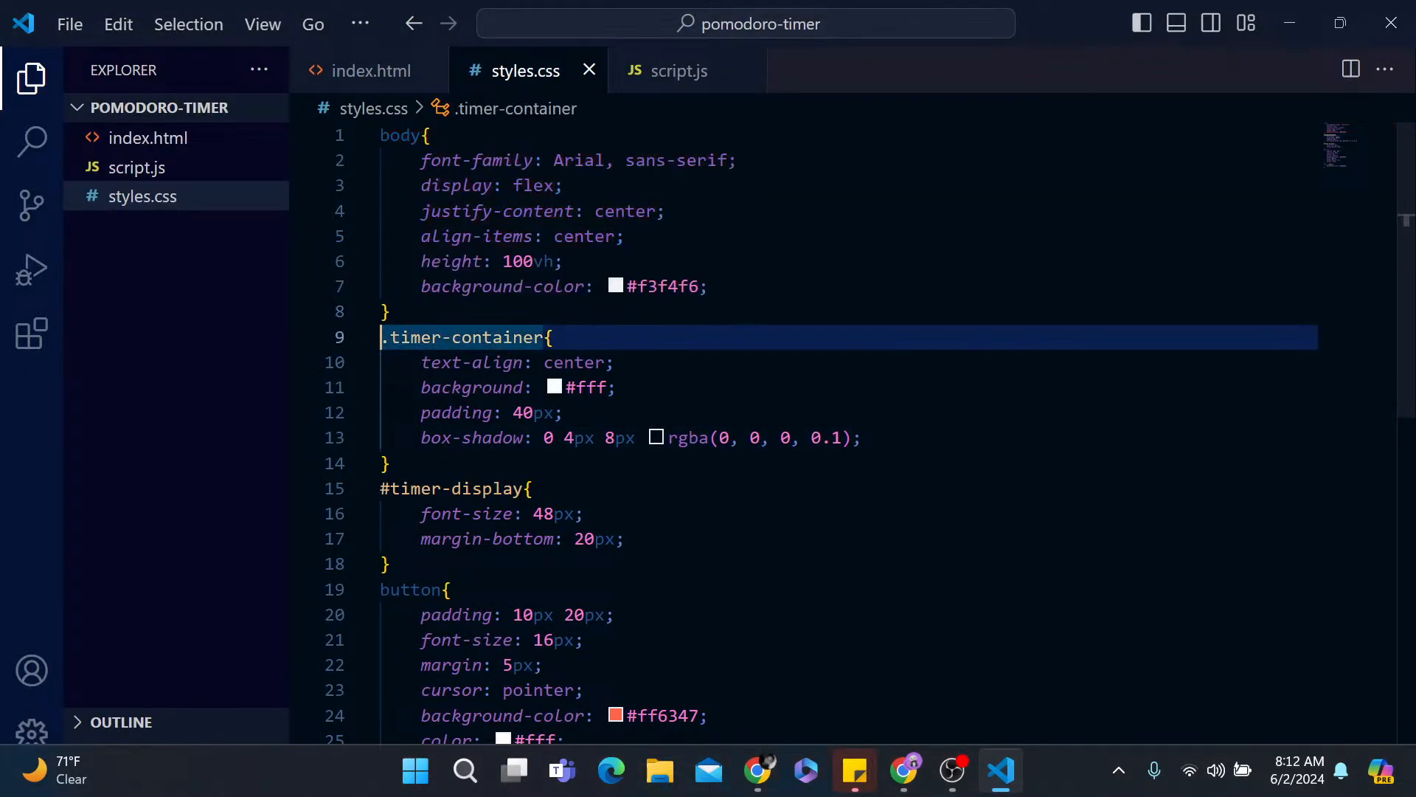
left_click_drag(381, 337, 402, 463)
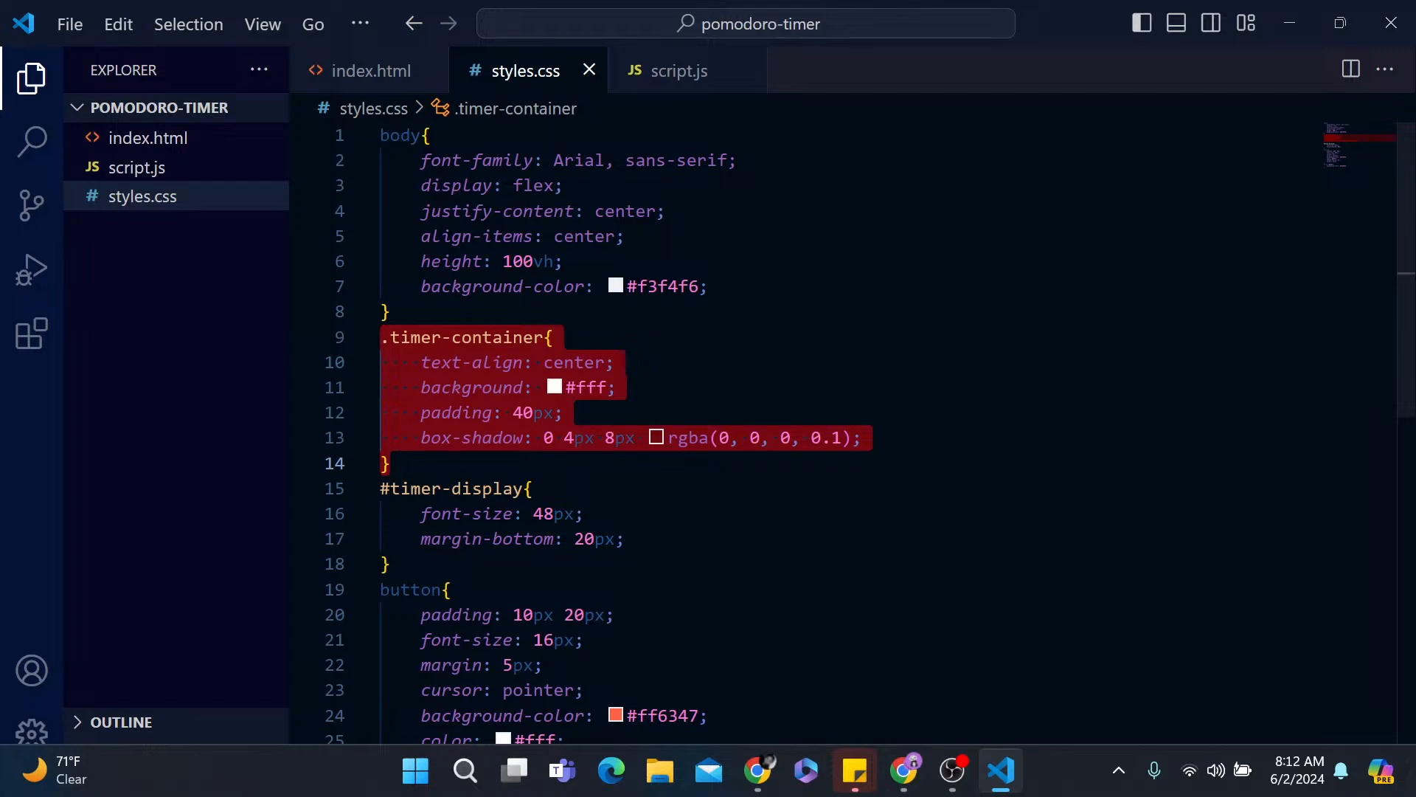
scroll(811, 443, "down", 1)
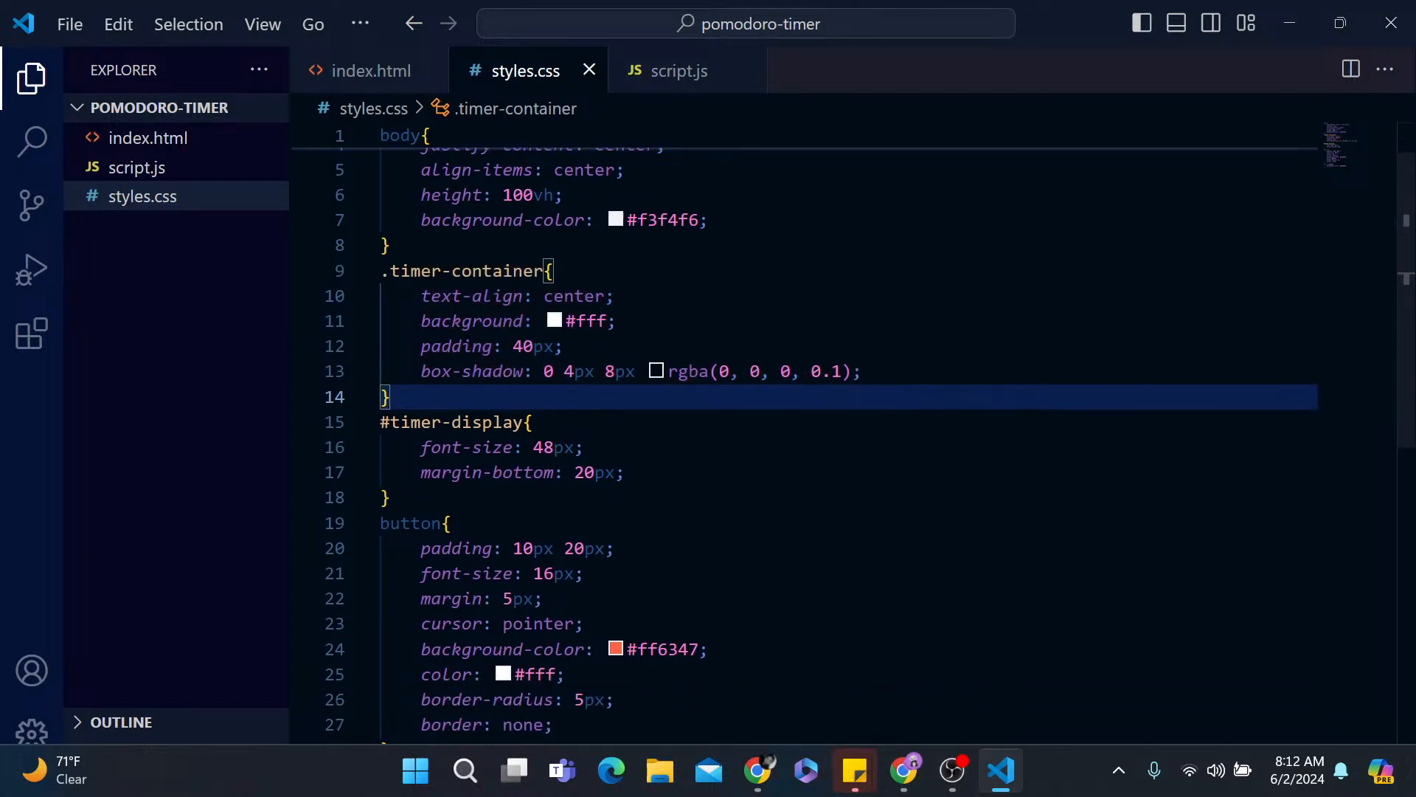
left_click_drag(381, 269, 626, 408)
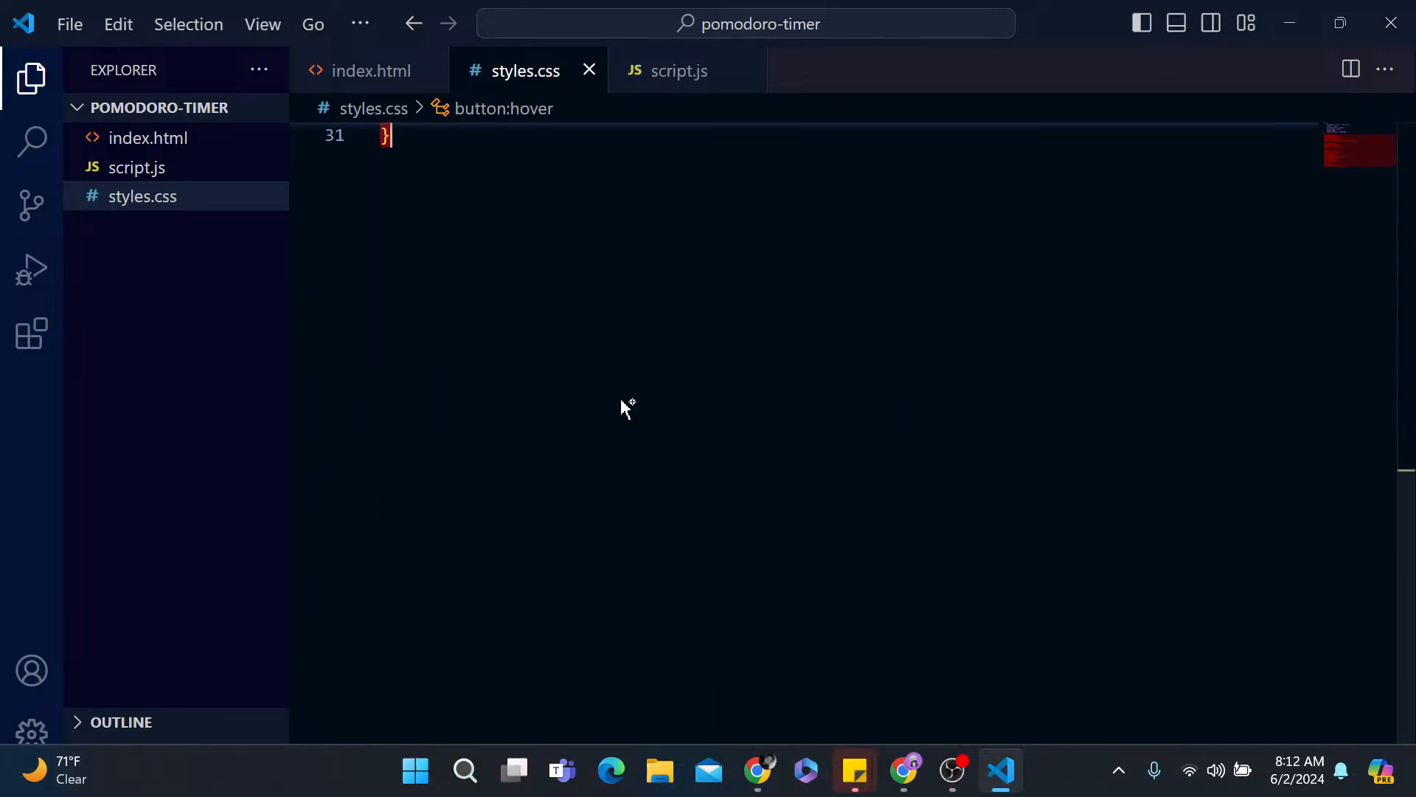
key("Escape")
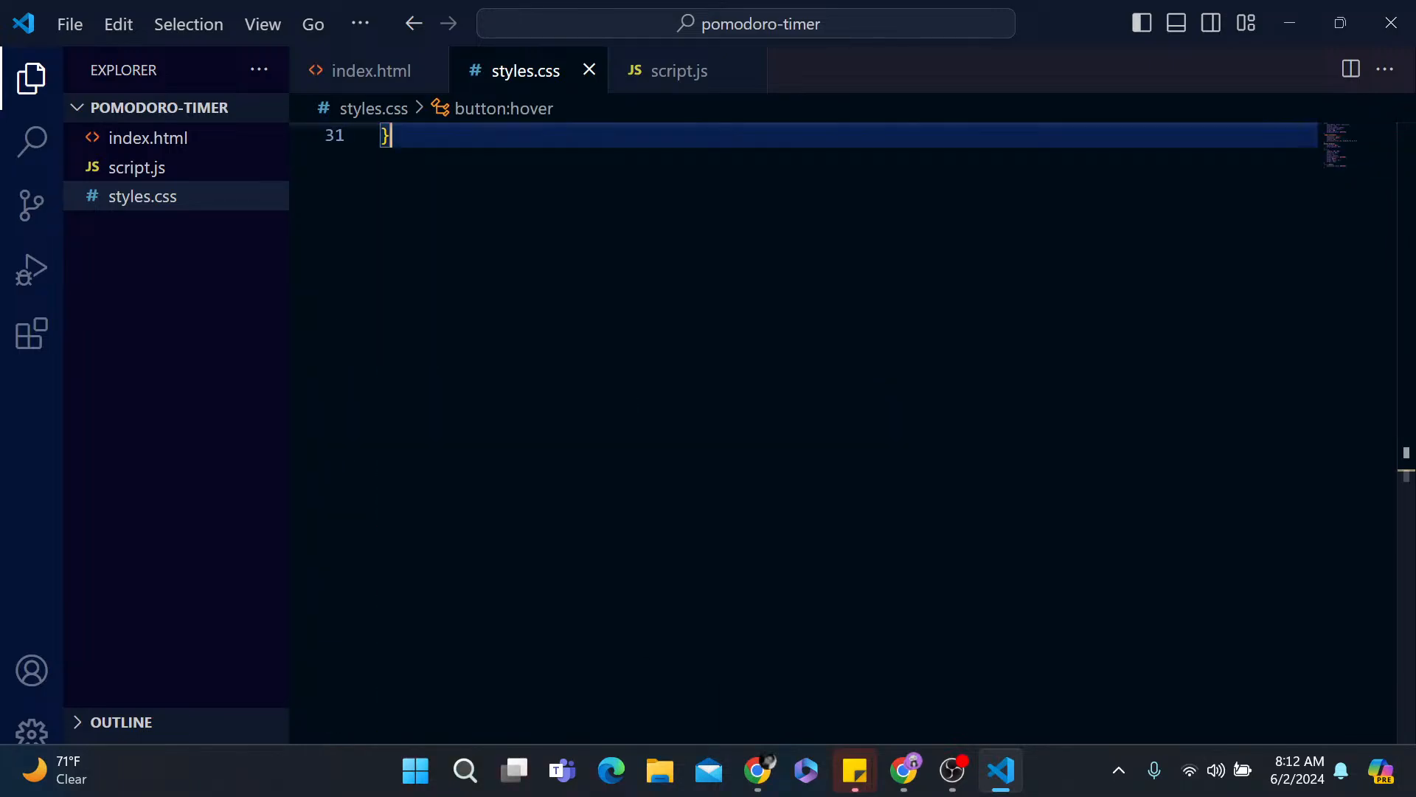
left_click(771, 778)
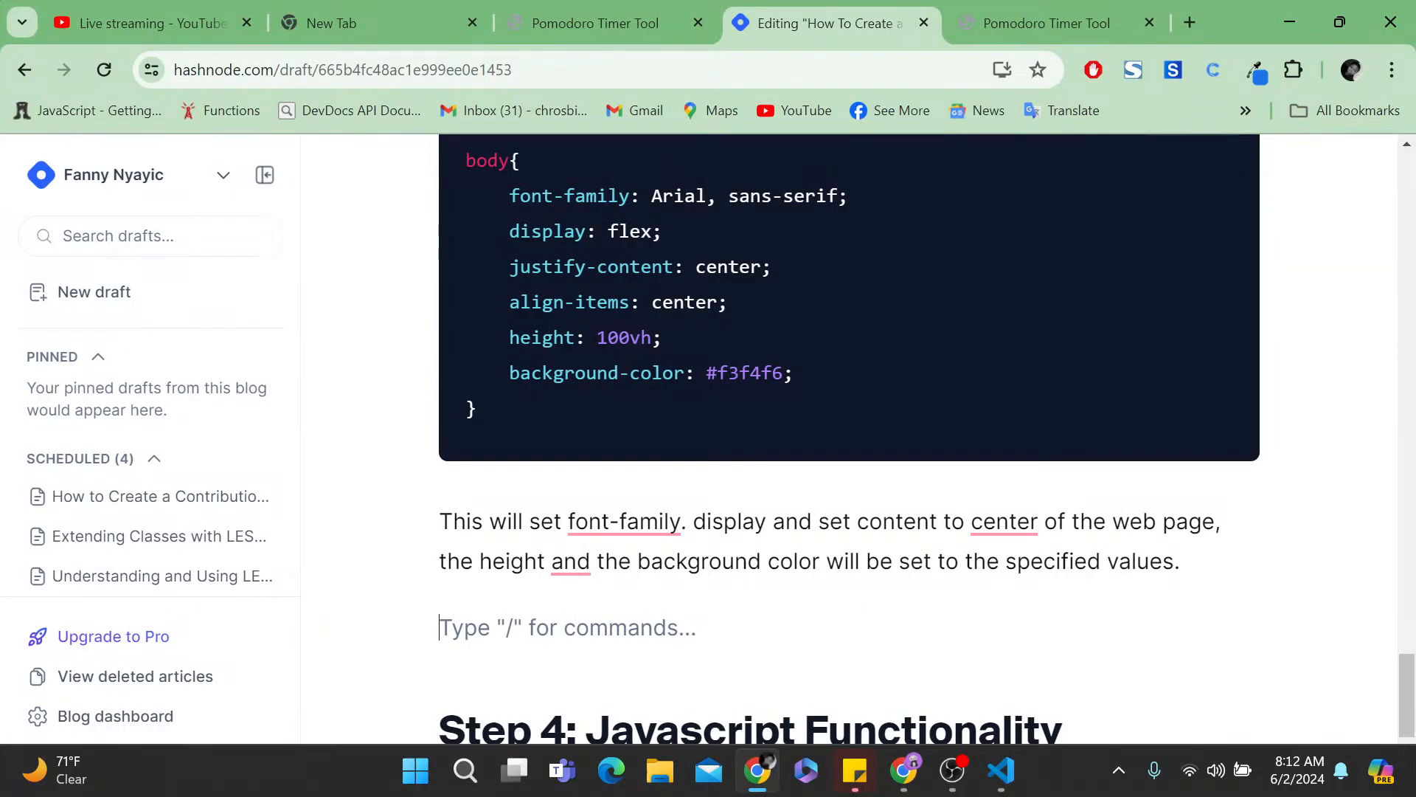
- Begin the empty paragraph above the Step 4 heading with "Write the rest of the styles"
scroll(848, 472, "down", 2)
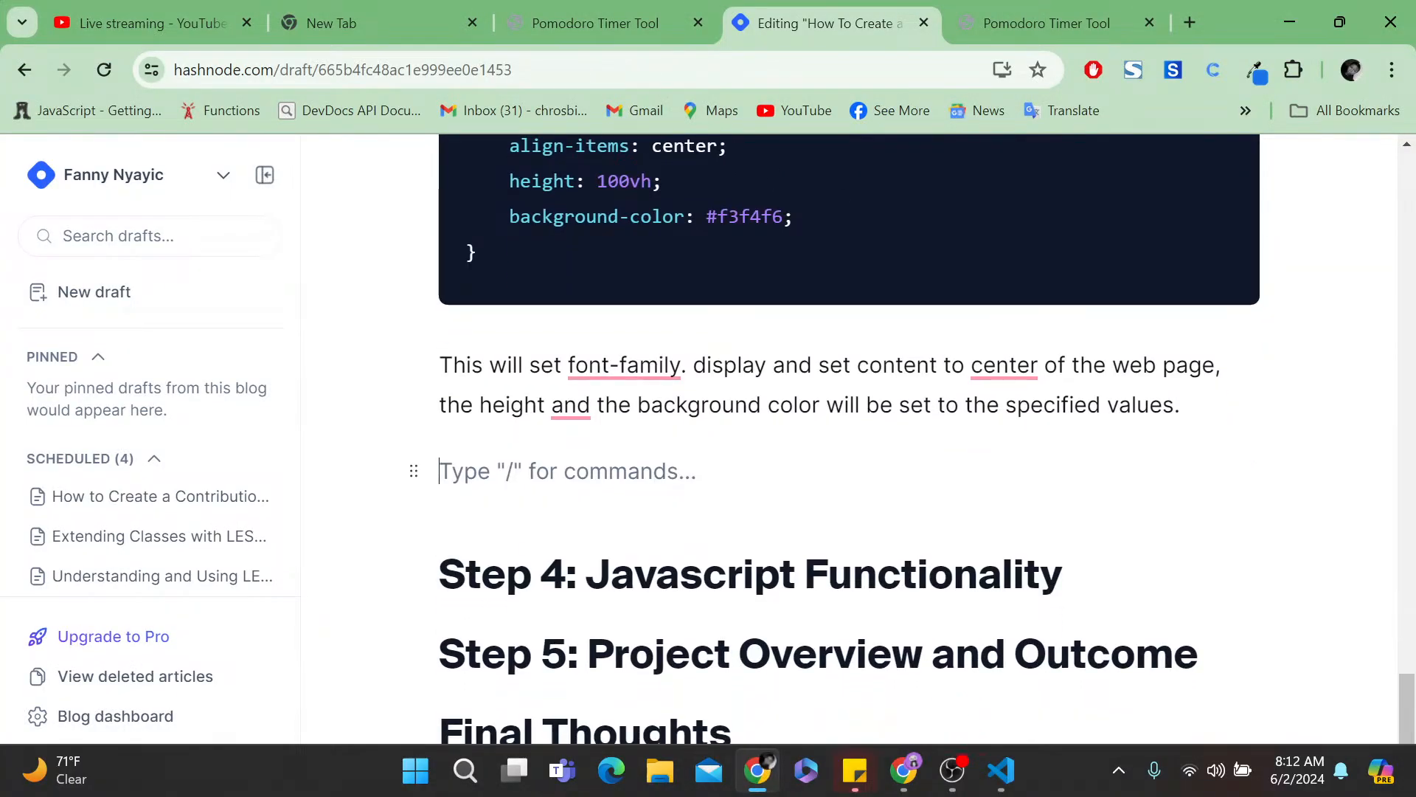
type("W")
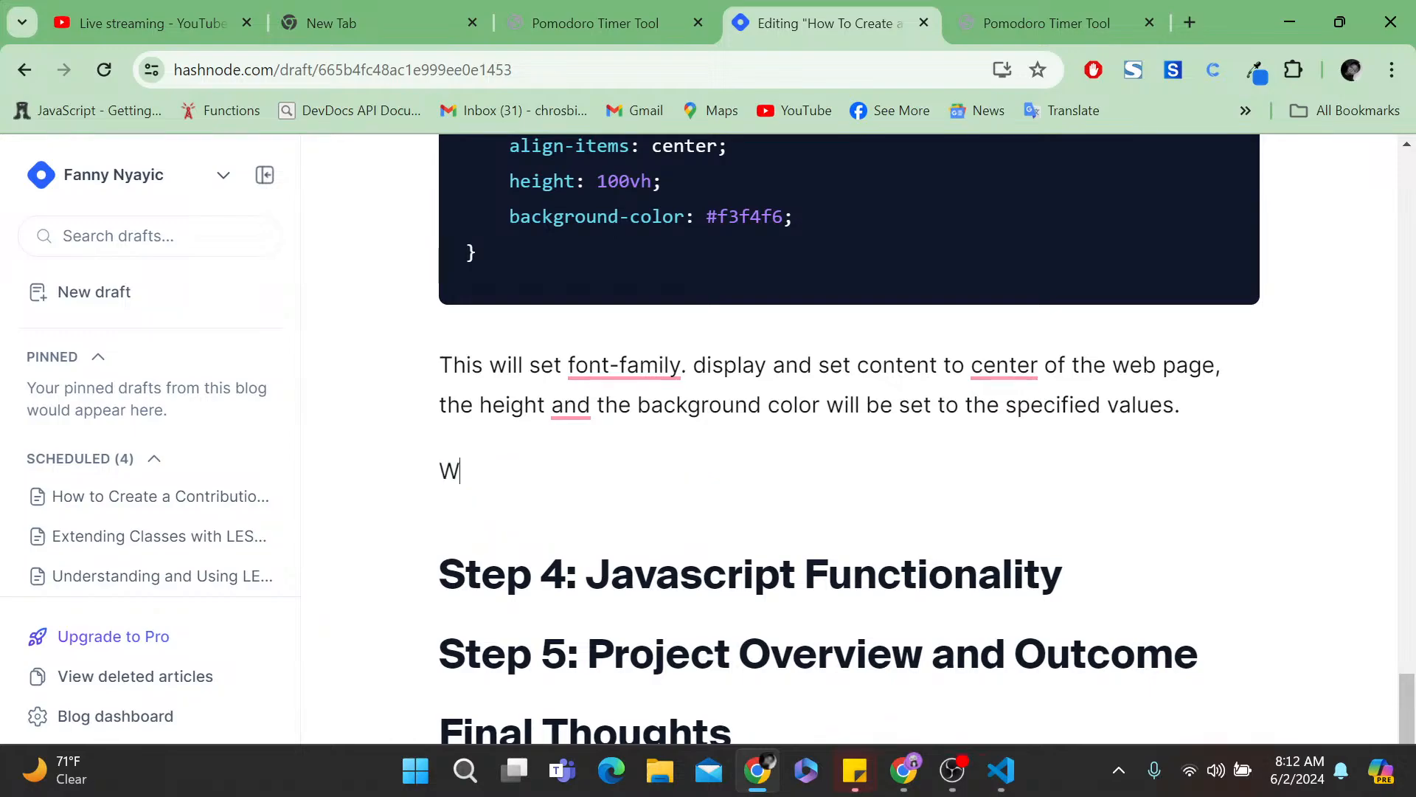
type("rite the re")
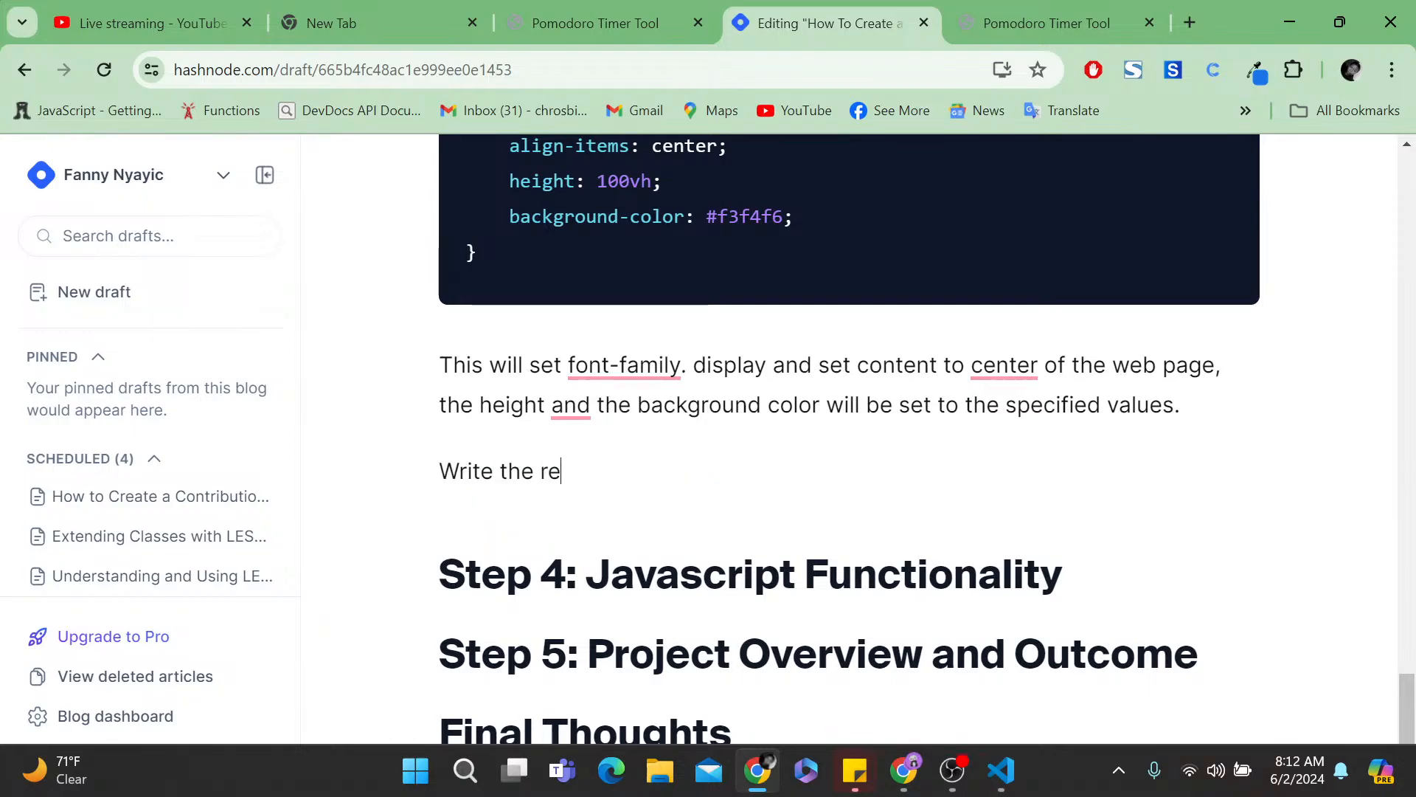
type("st of the styles to")
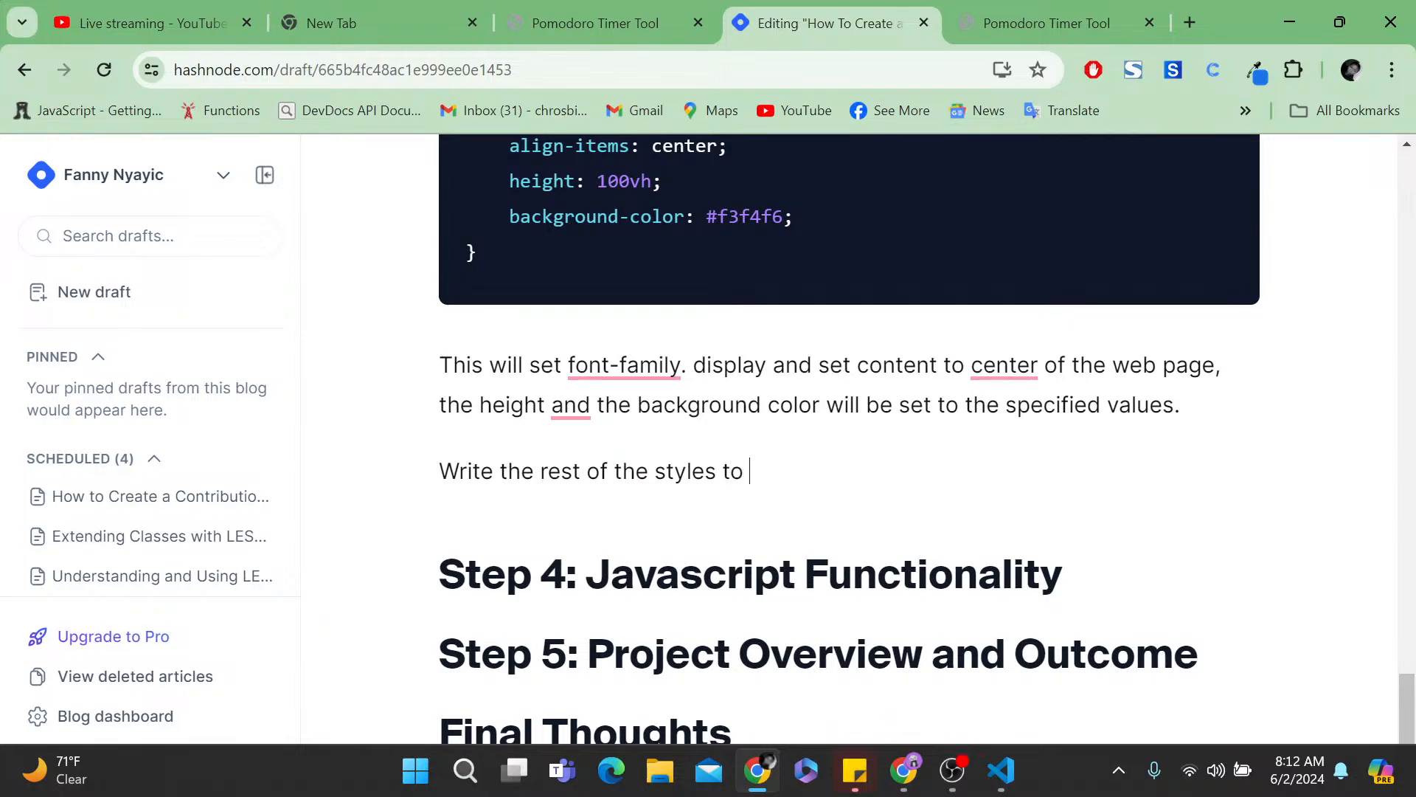
key("BackSpace")
key("BackSpace")
key("BackSpace")
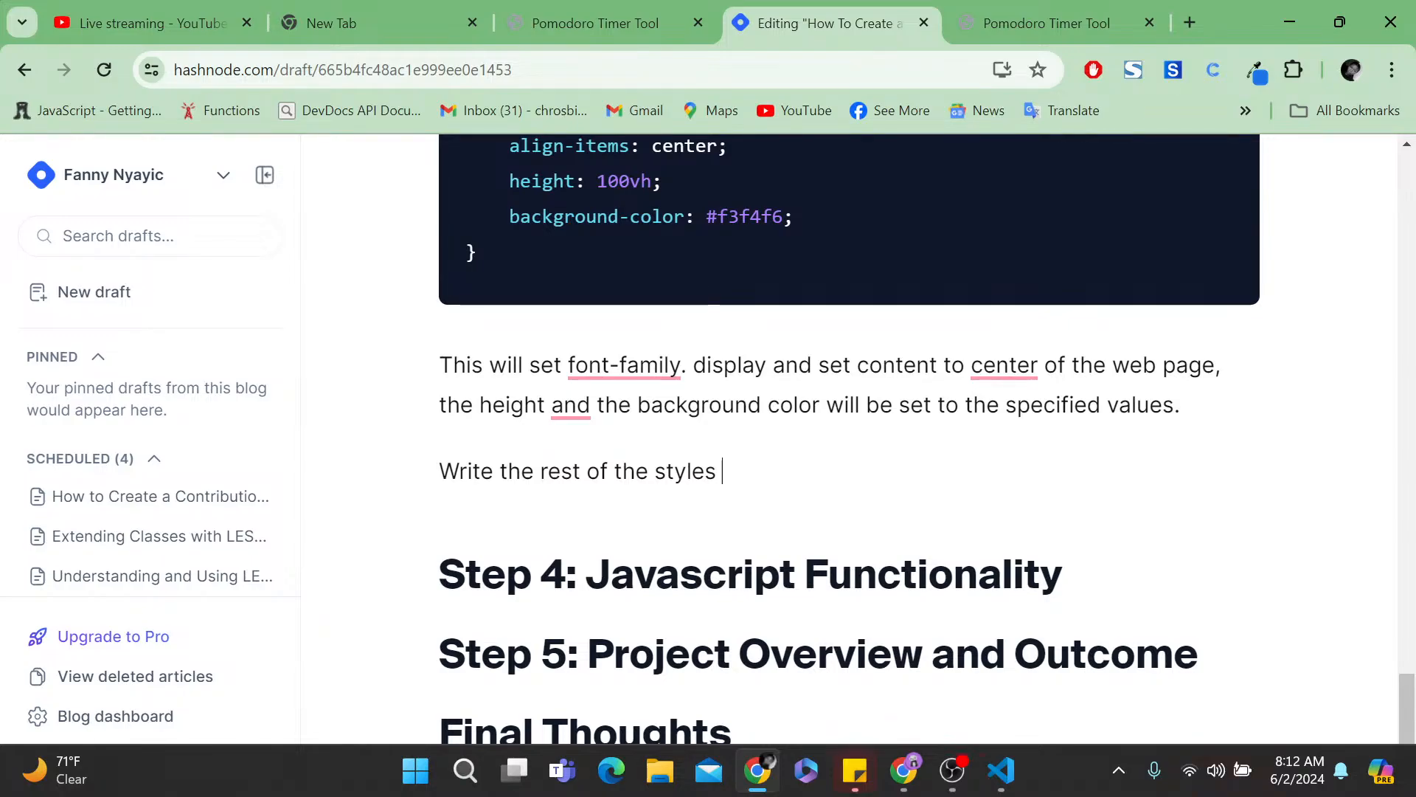
- Complete the sentence with "for the classes and IDs" and start a new paragraph below it
type("for the clas")
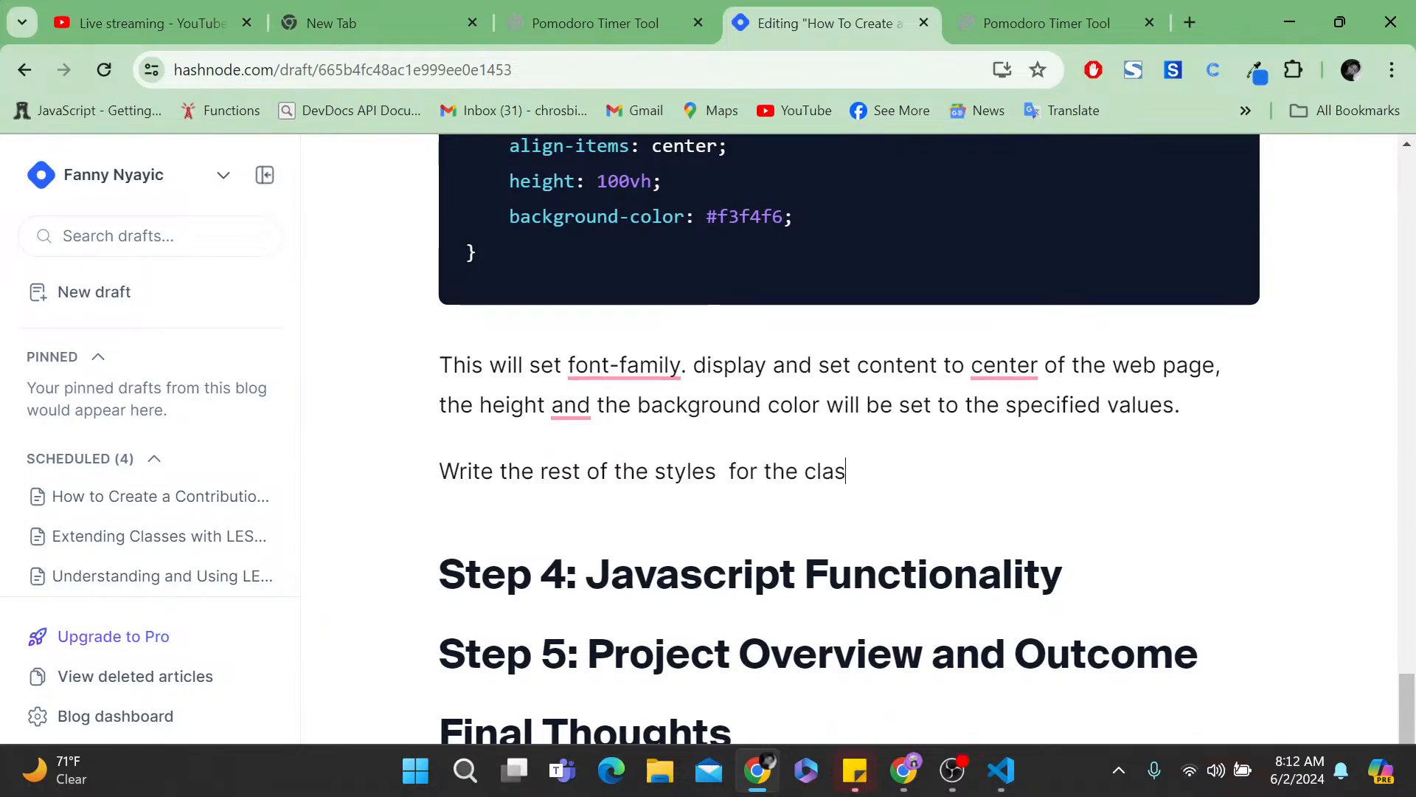
type("ses and")
key("BackSpace")
type("s and")
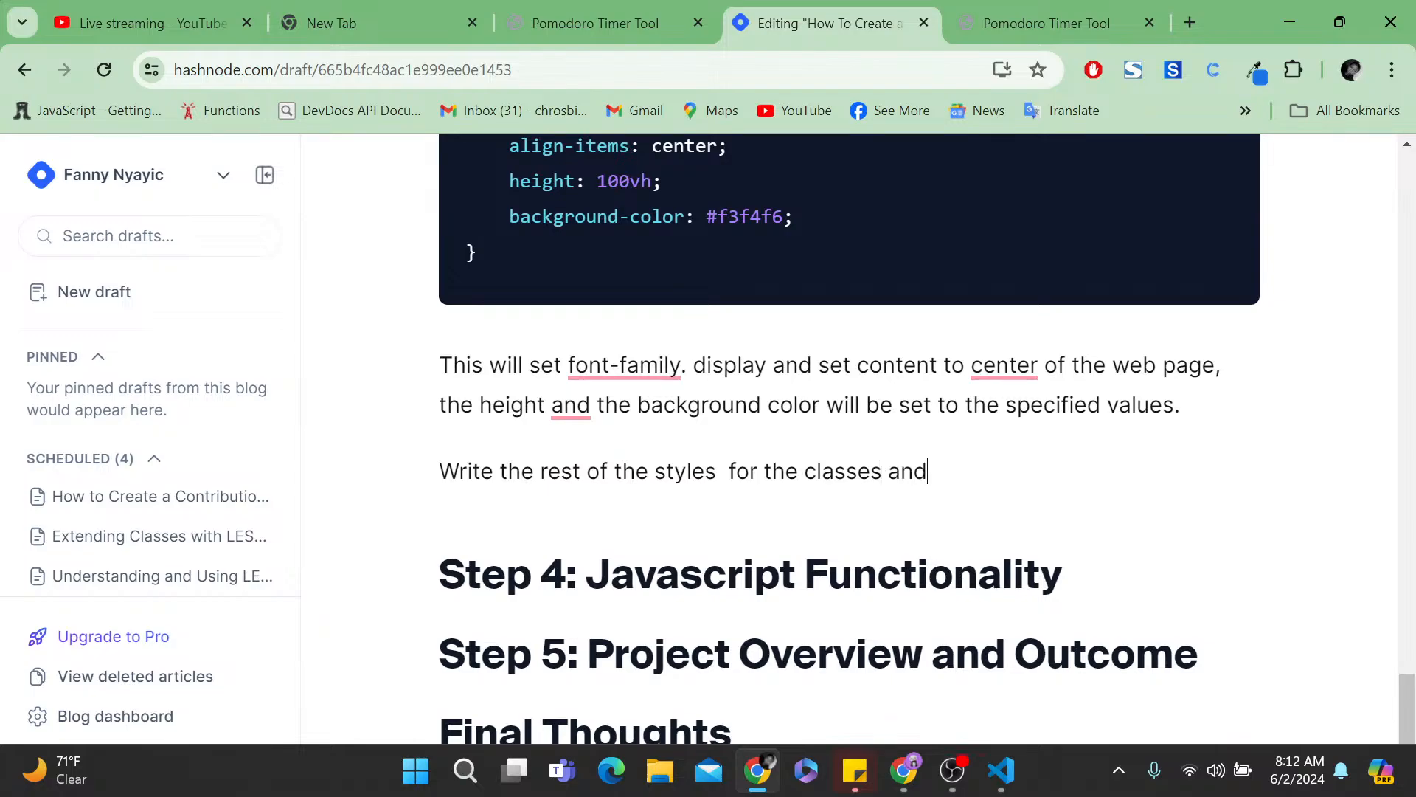
type(" id")
key("BackSpace")
key("BackSpace")
key("BackSpace")
type("IDs")
key("BackSpace")
key("BackSpace")
type("IDs")
key("Return")
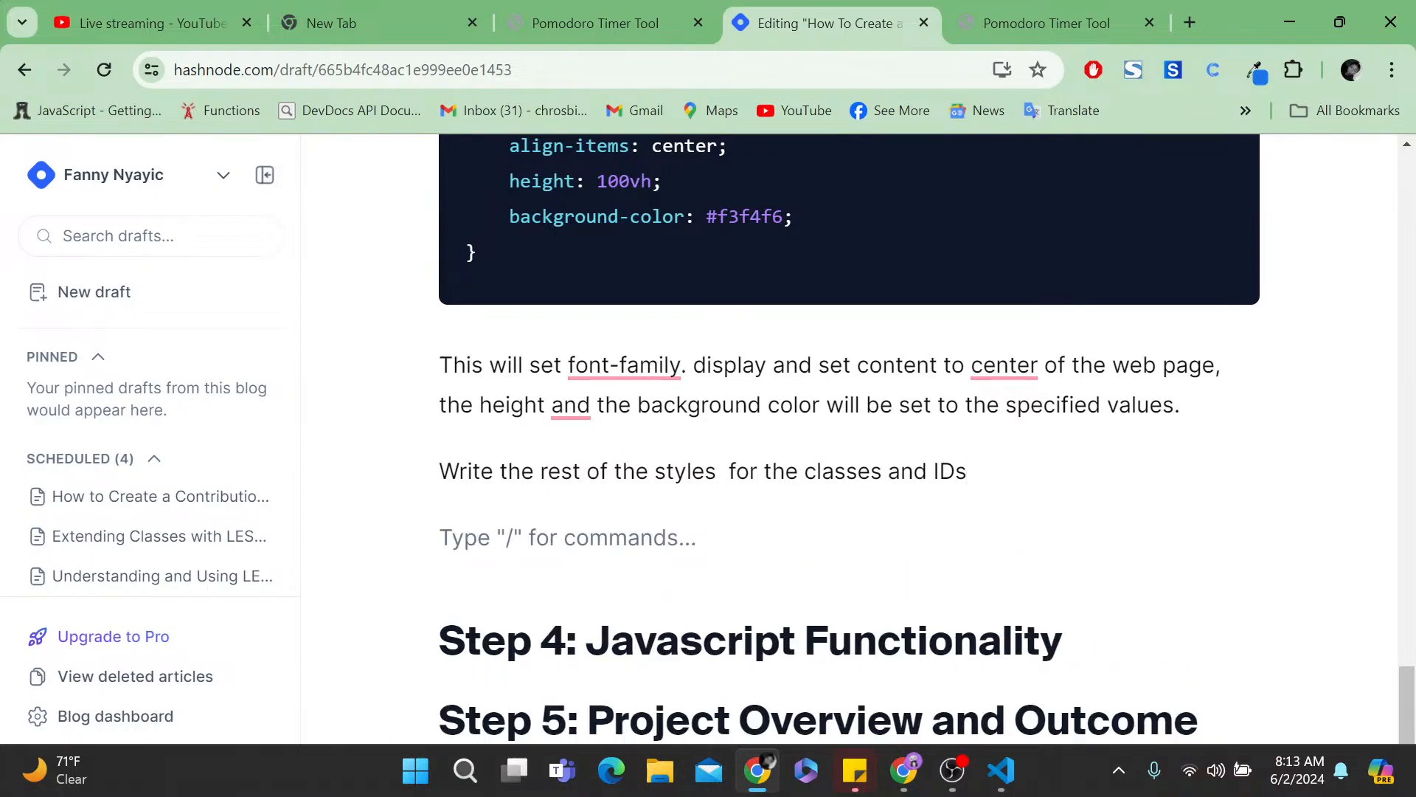
- Insert a code block in the empty paragraph above Step 4 and paste the copied CSS rules into it
scroll(848, 443, "down", 1)
scroll(848, 443, "down", 1)
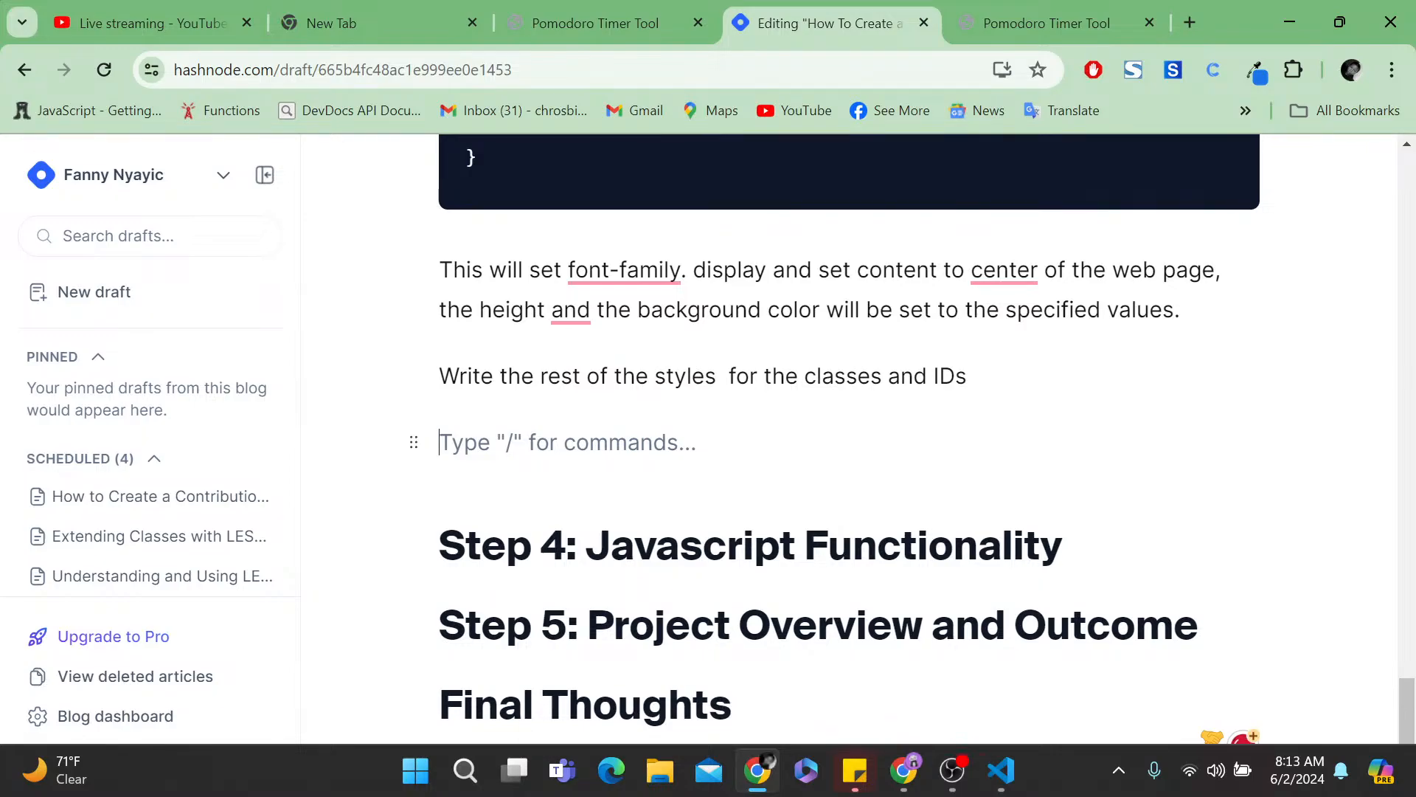
type("/cod")
key("Return")
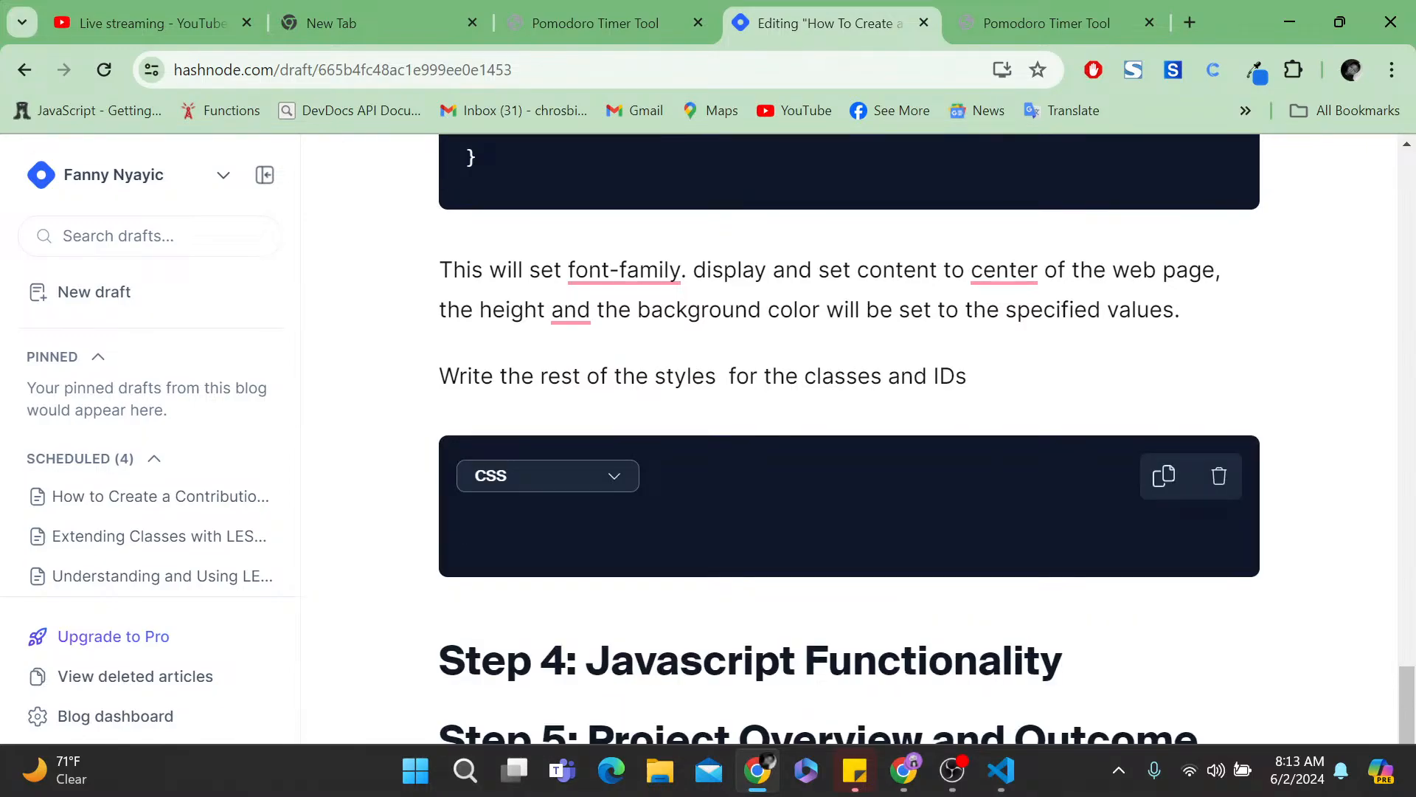
key("ctrl+v")
- Insert the word "cement" before "styles" in the sentence above the new code block
scroll(848, 442, "up", 5)
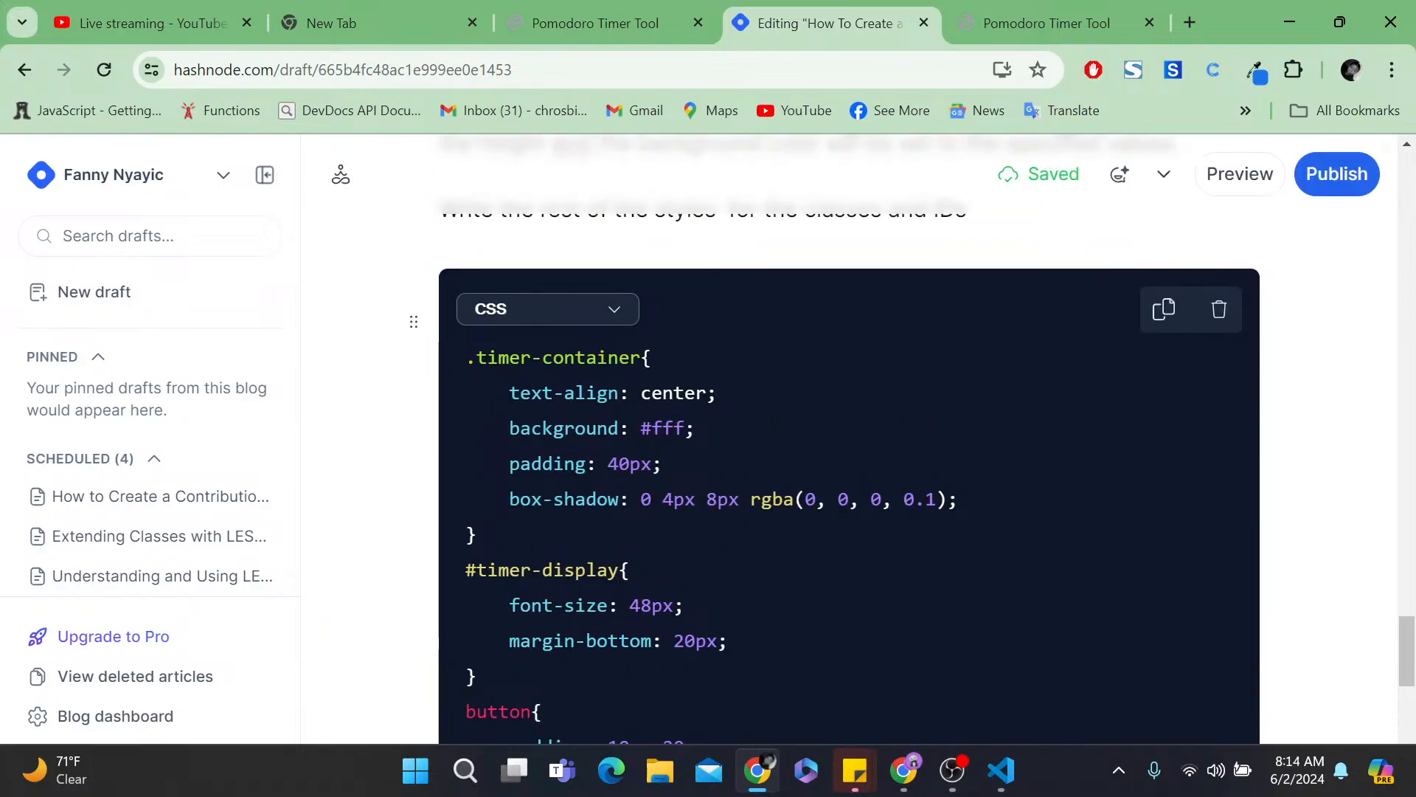
scroll(848, 443, "up", 3)
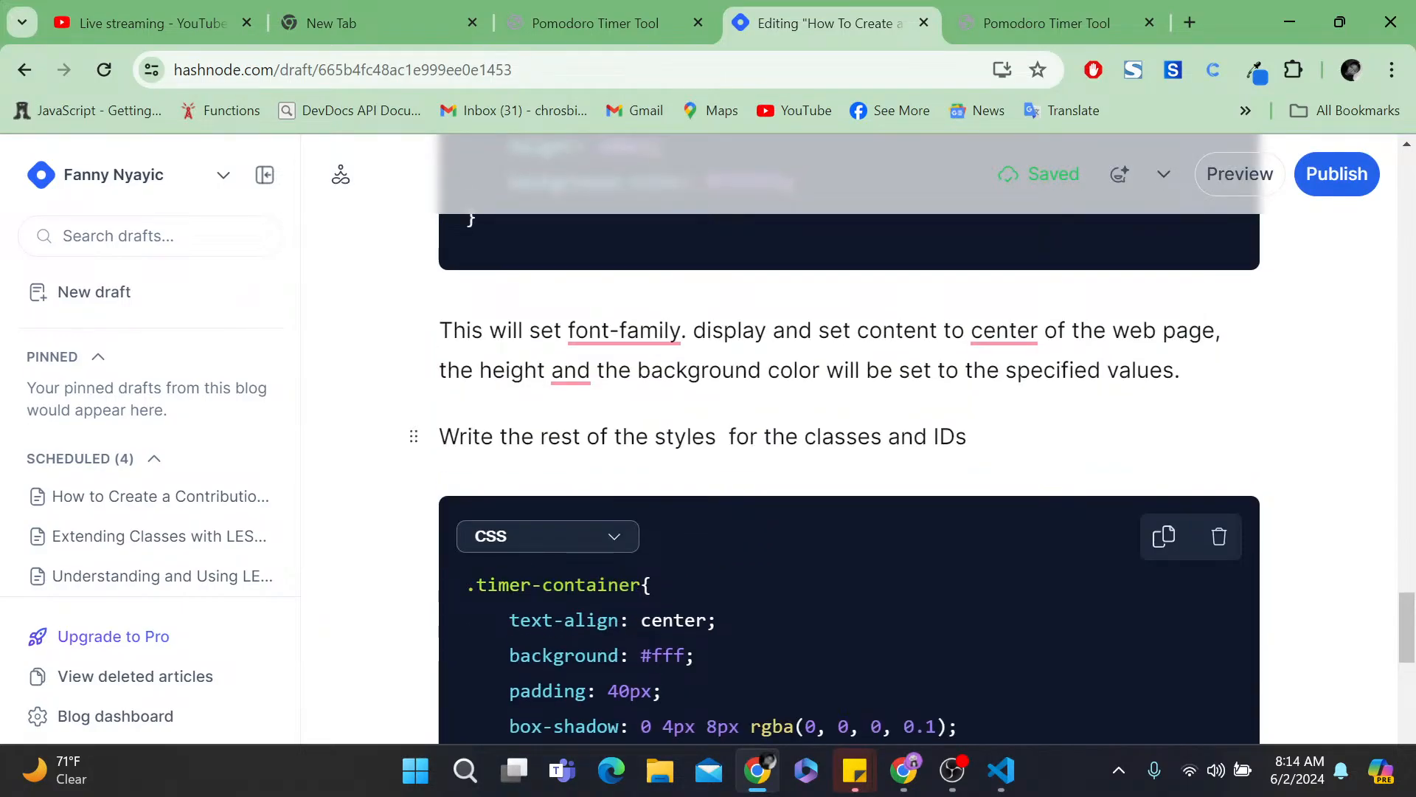
left_click(967, 436)
left_click(655, 437)
type("cement")
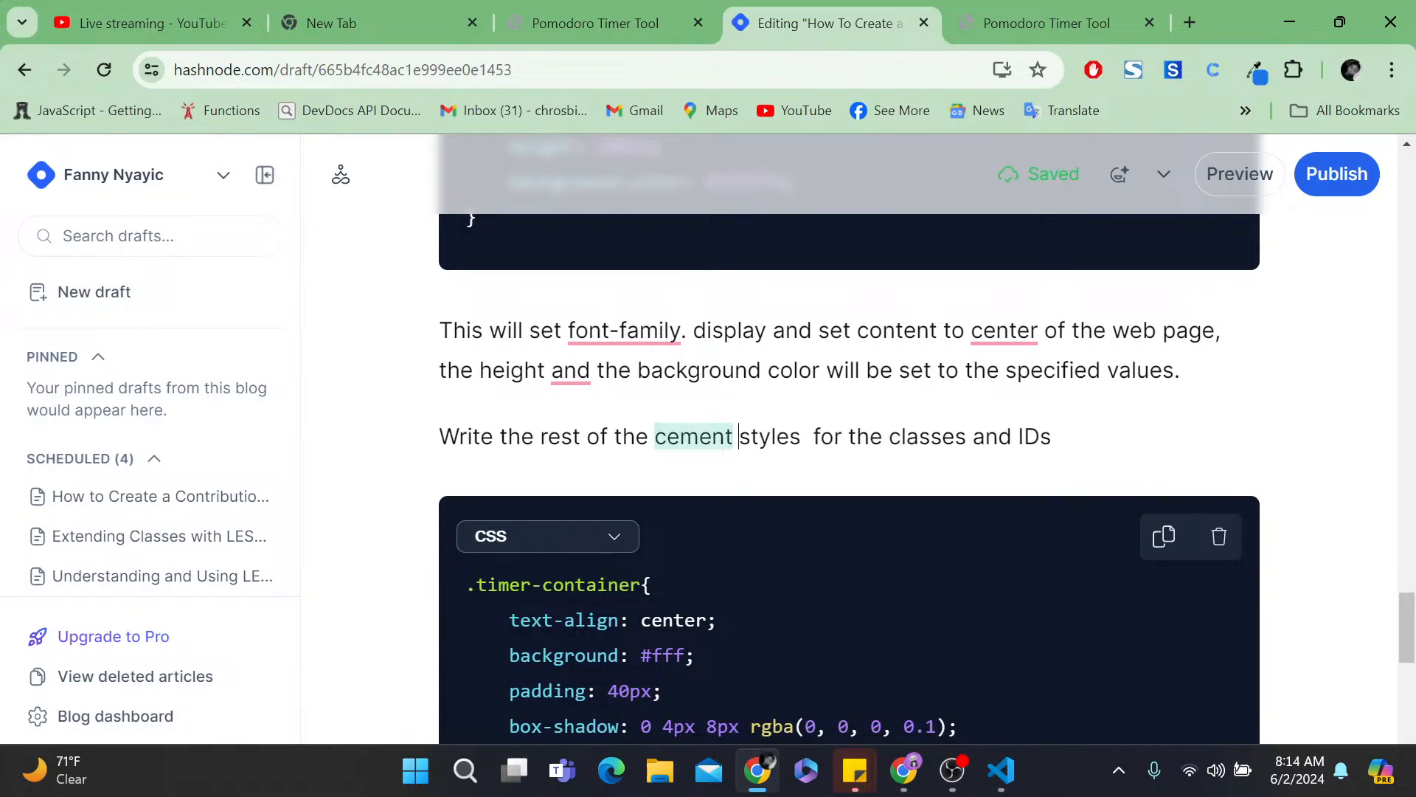
- Correct "cement" to "element" in the sentence above the .timer-container code block and end it with "In our HTML file."
left_click(666, 436)
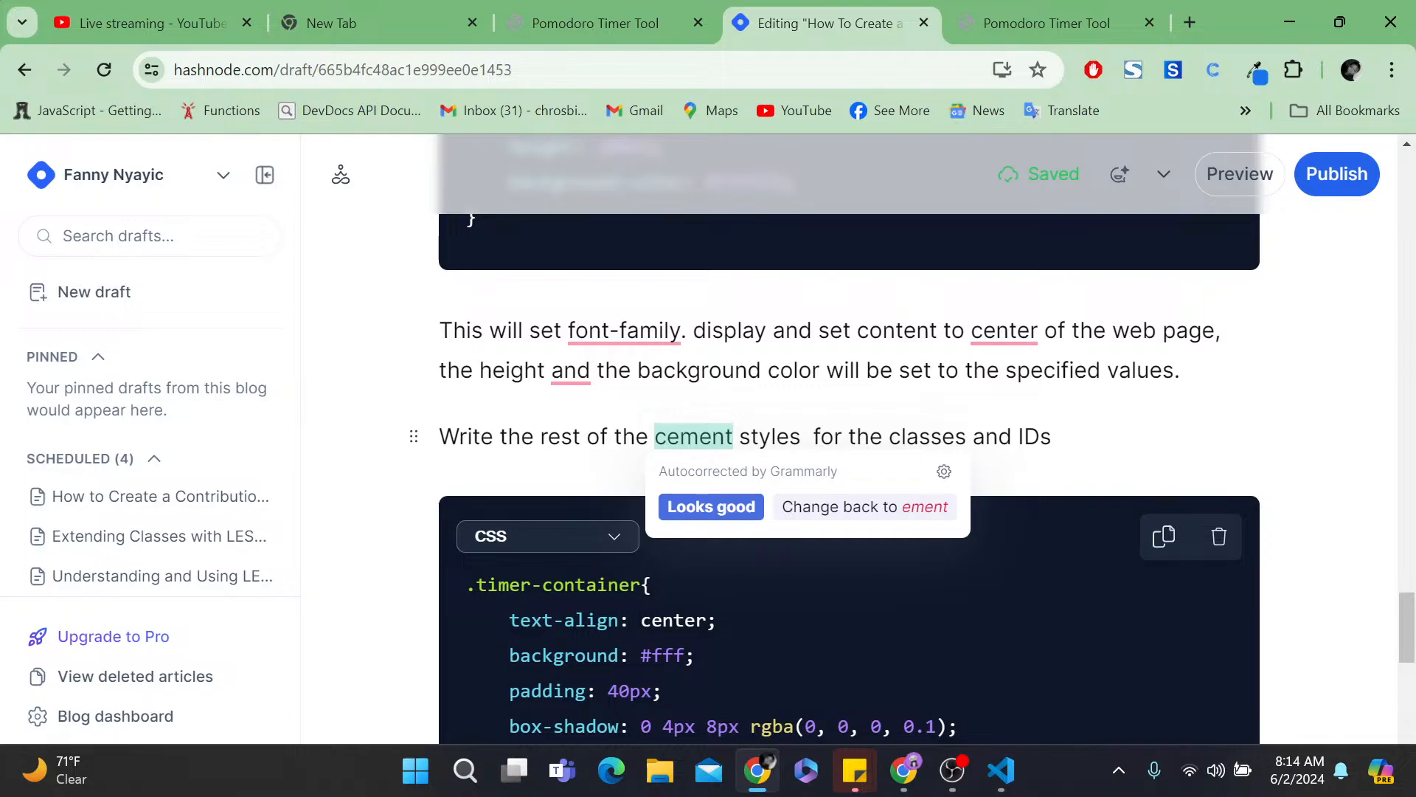
key("BackSpace")
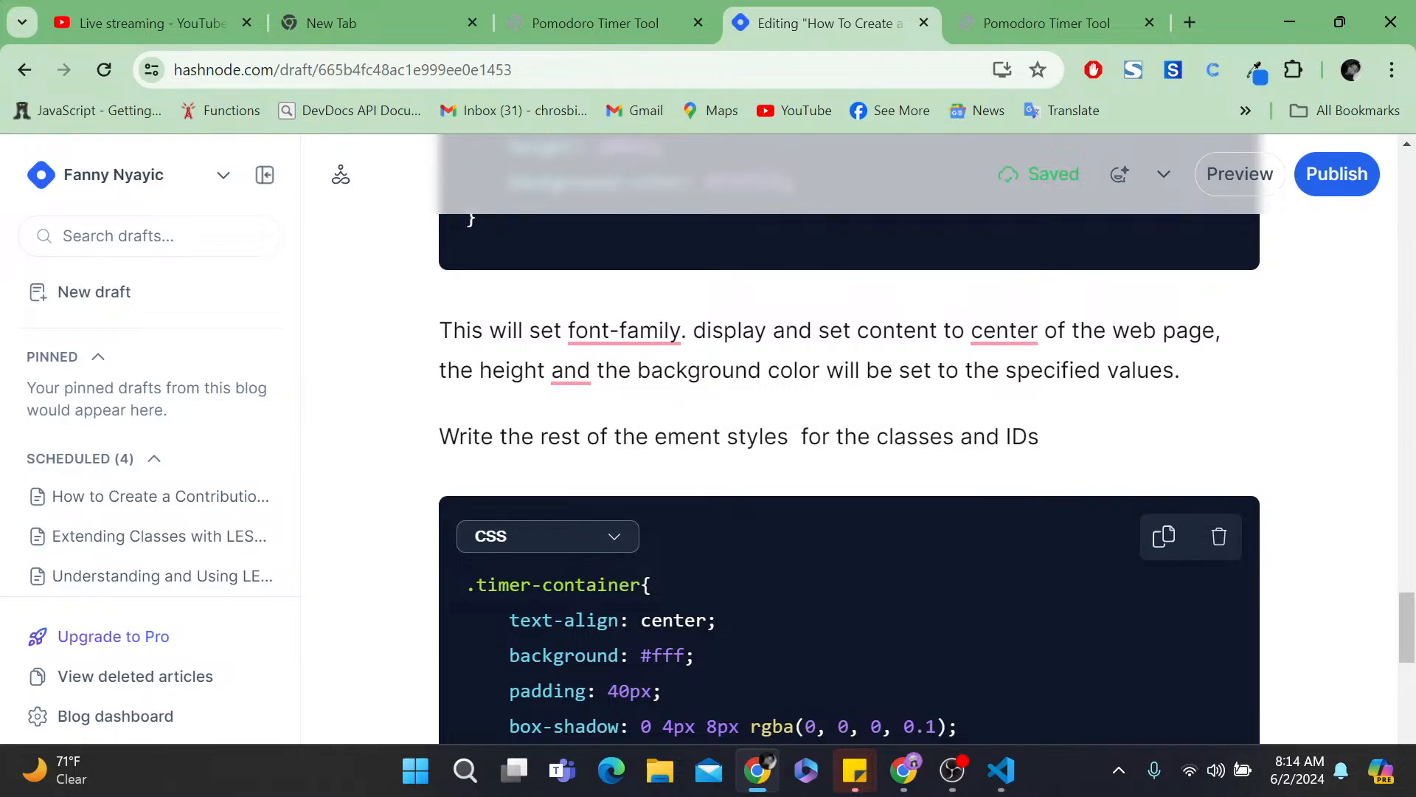
key("Right")
type("lasses")
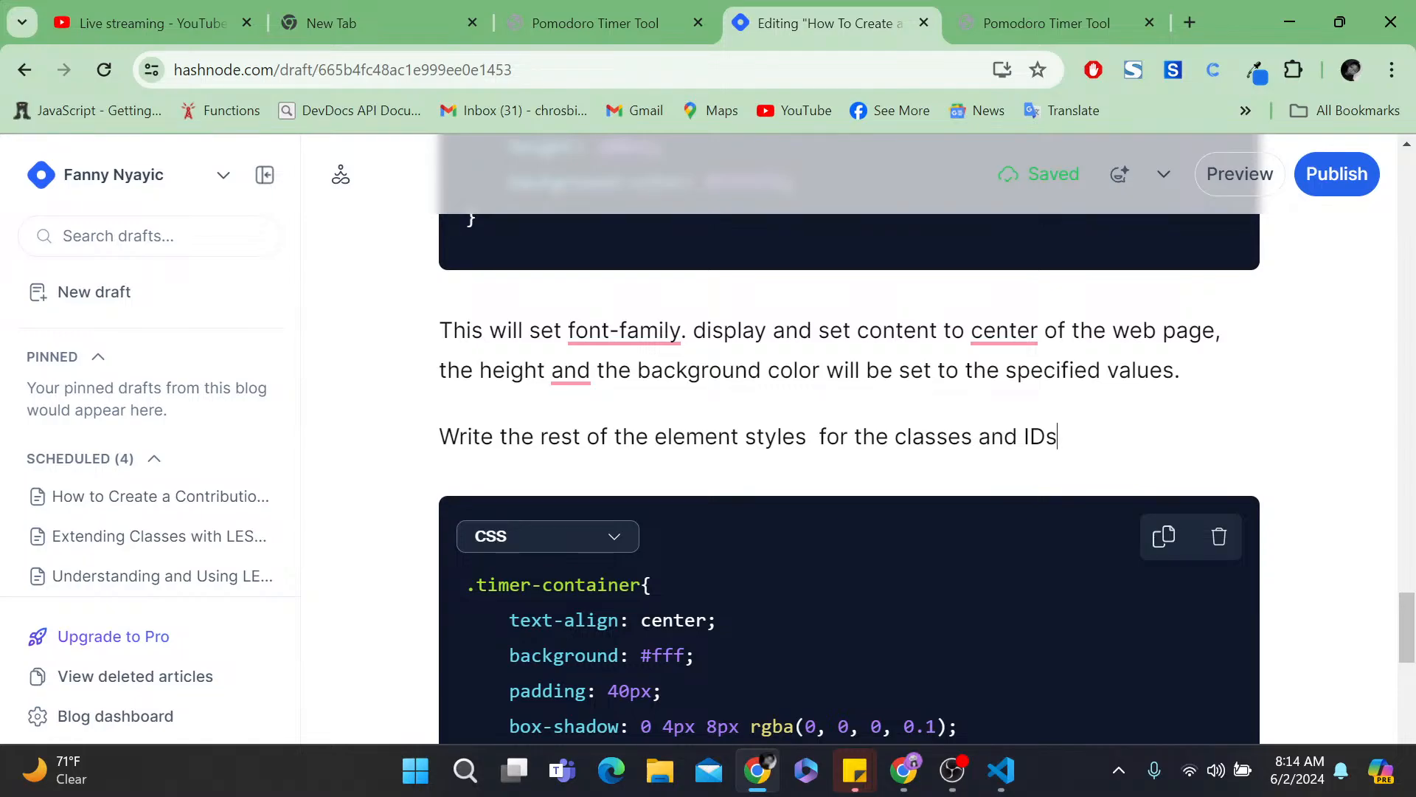
type(" and IDs In our HTML ")
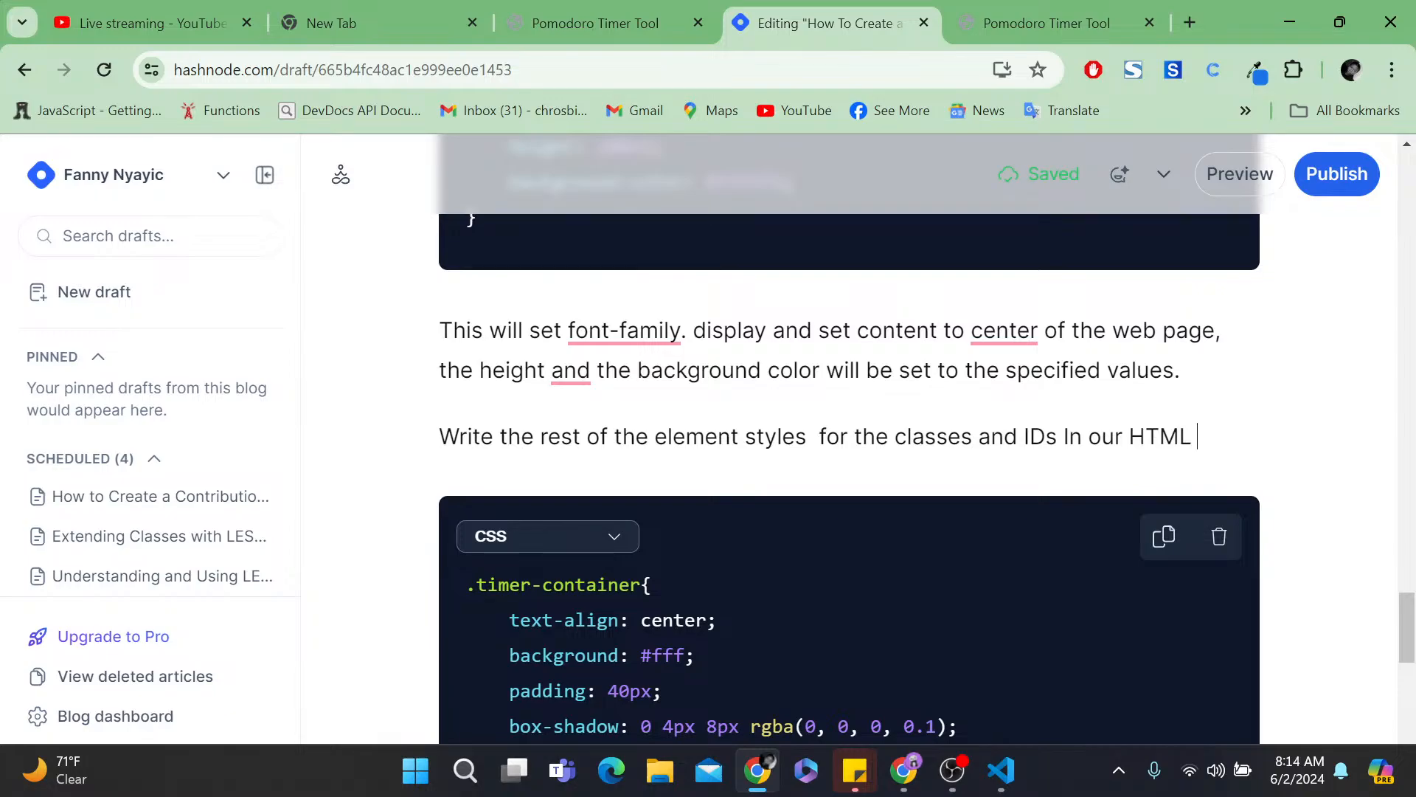
type("file.")
- Capture the running Pomodoro Timer page with Screely and download the framed screenshot
scroll(848, 575, "down", 1)
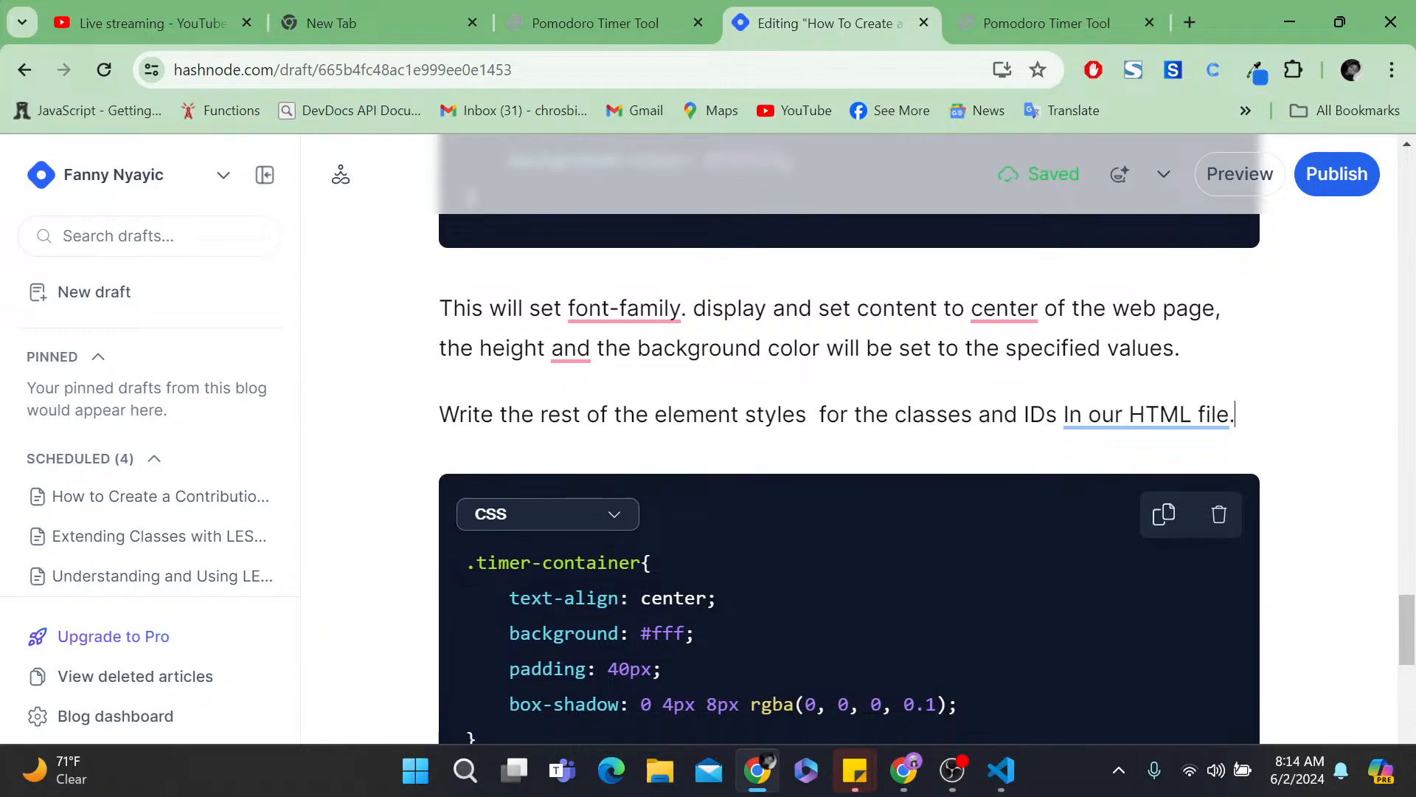
scroll(848, 442, "down", 2)
scroll(848, 442, "down", 3)
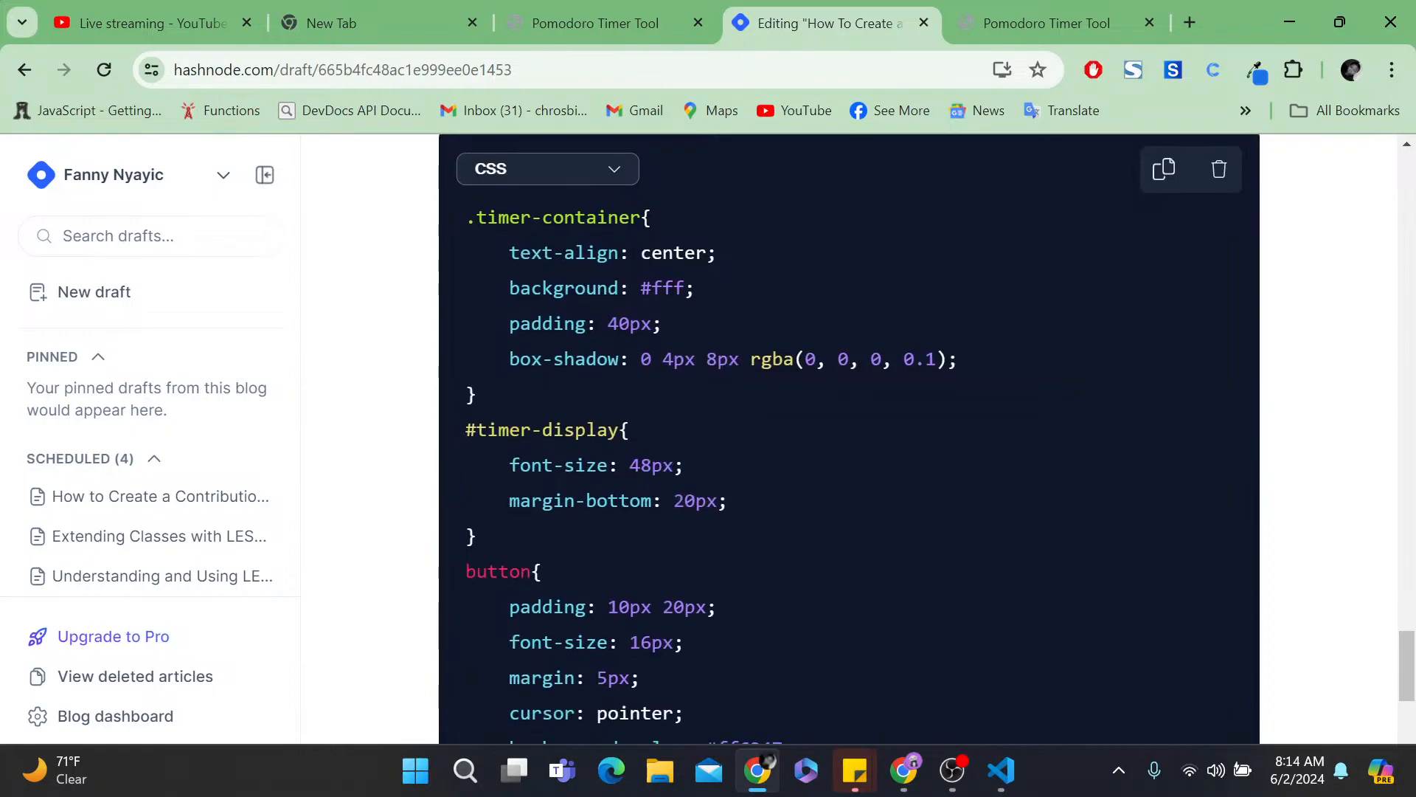
scroll(848, 442, "down", 1)
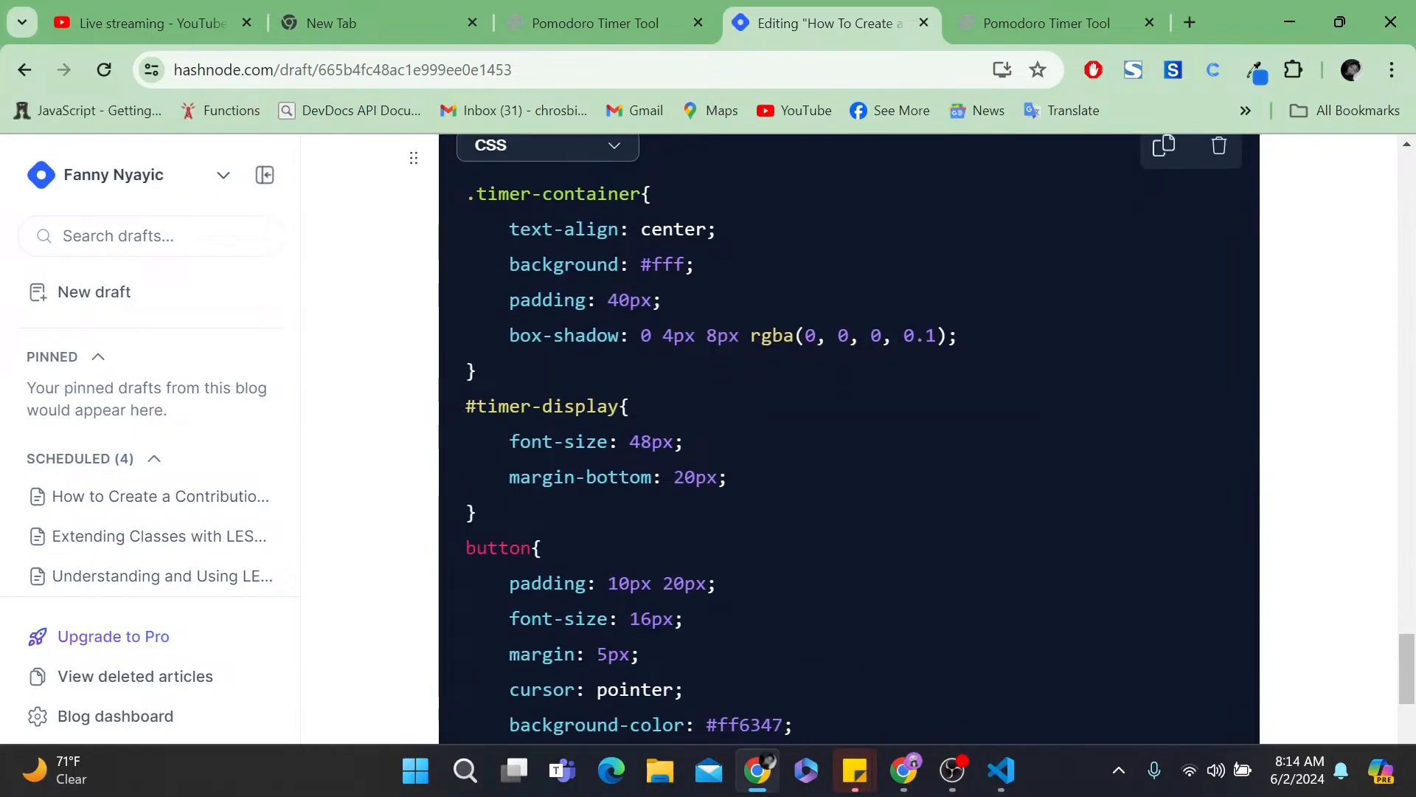
scroll(848, 443, "down", 3)
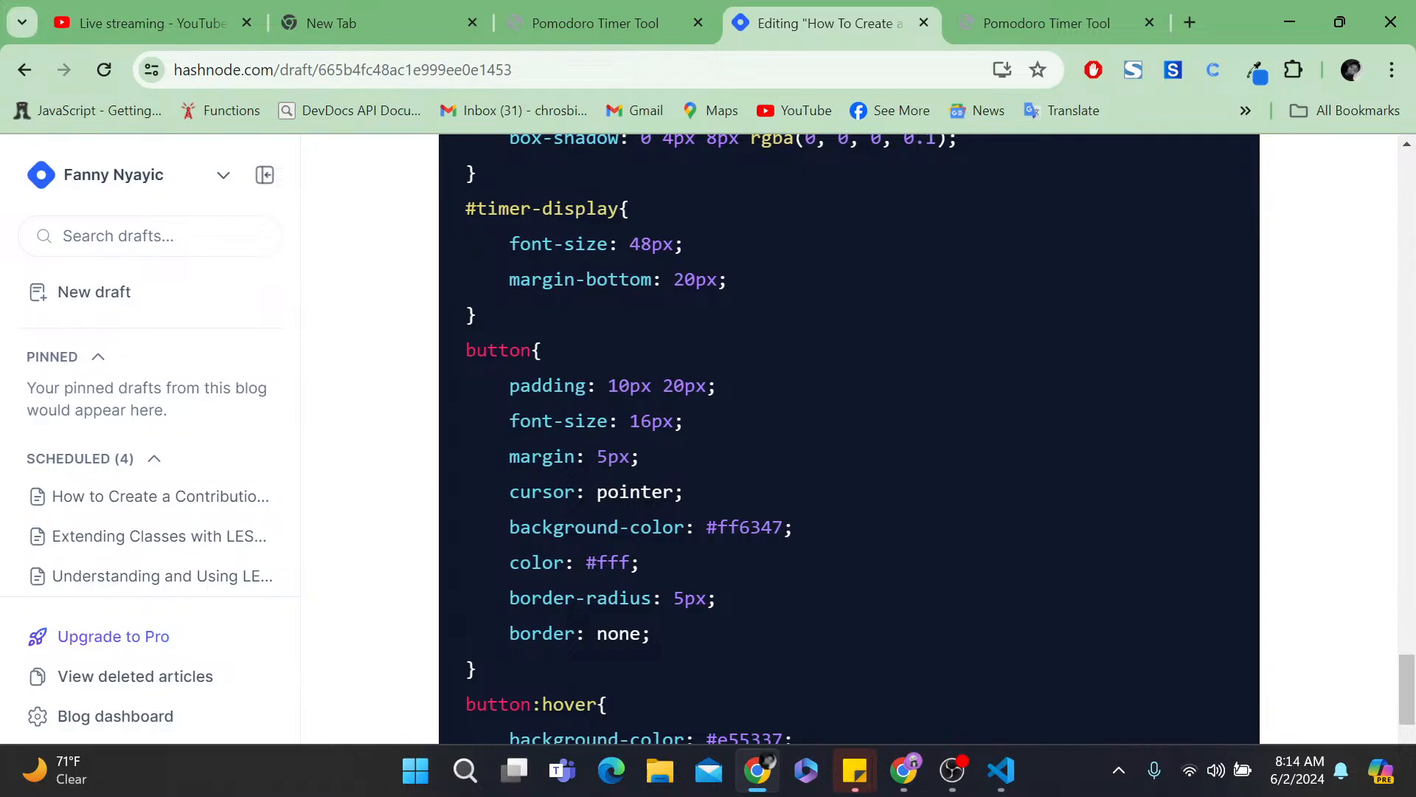
scroll(848, 442, "down", 5)
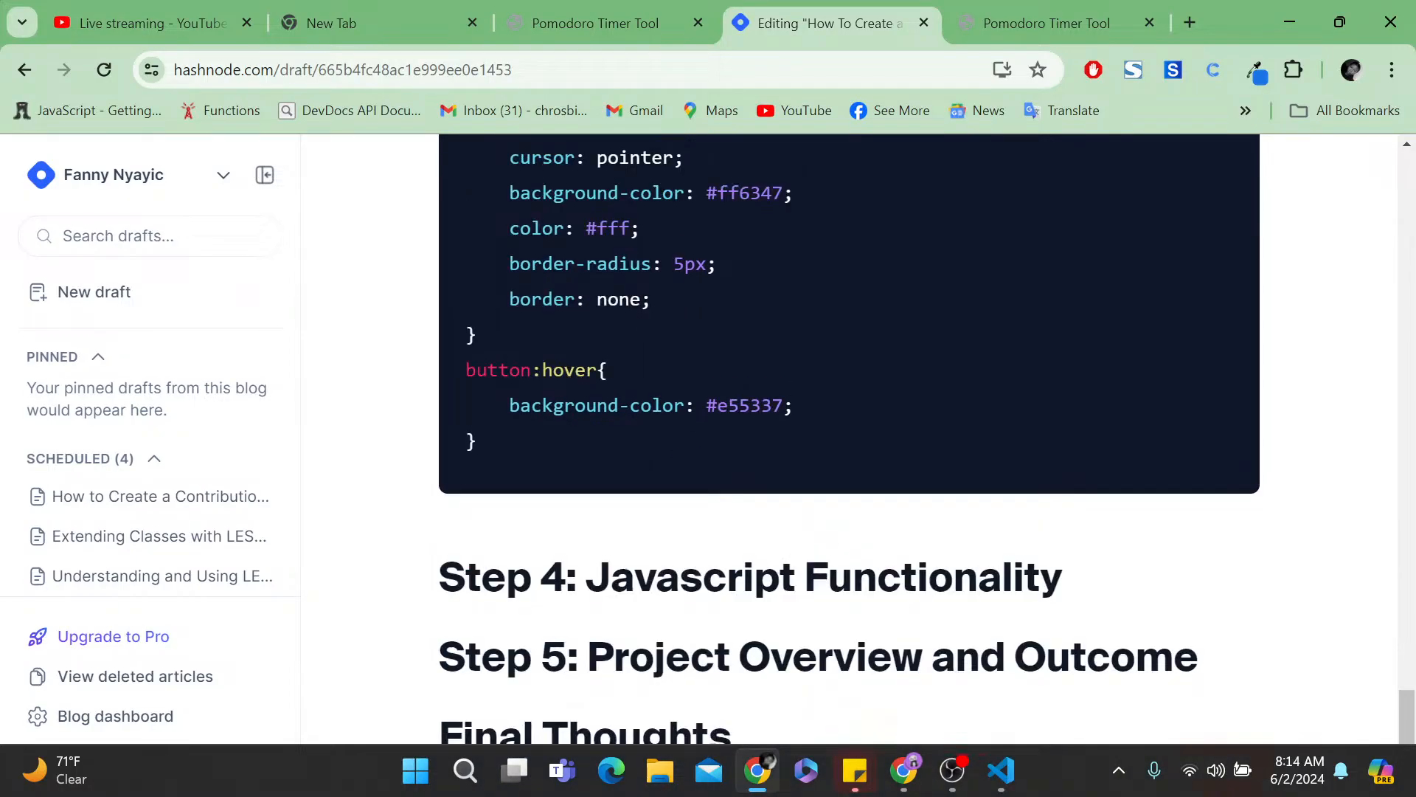
left_click(596, 13)
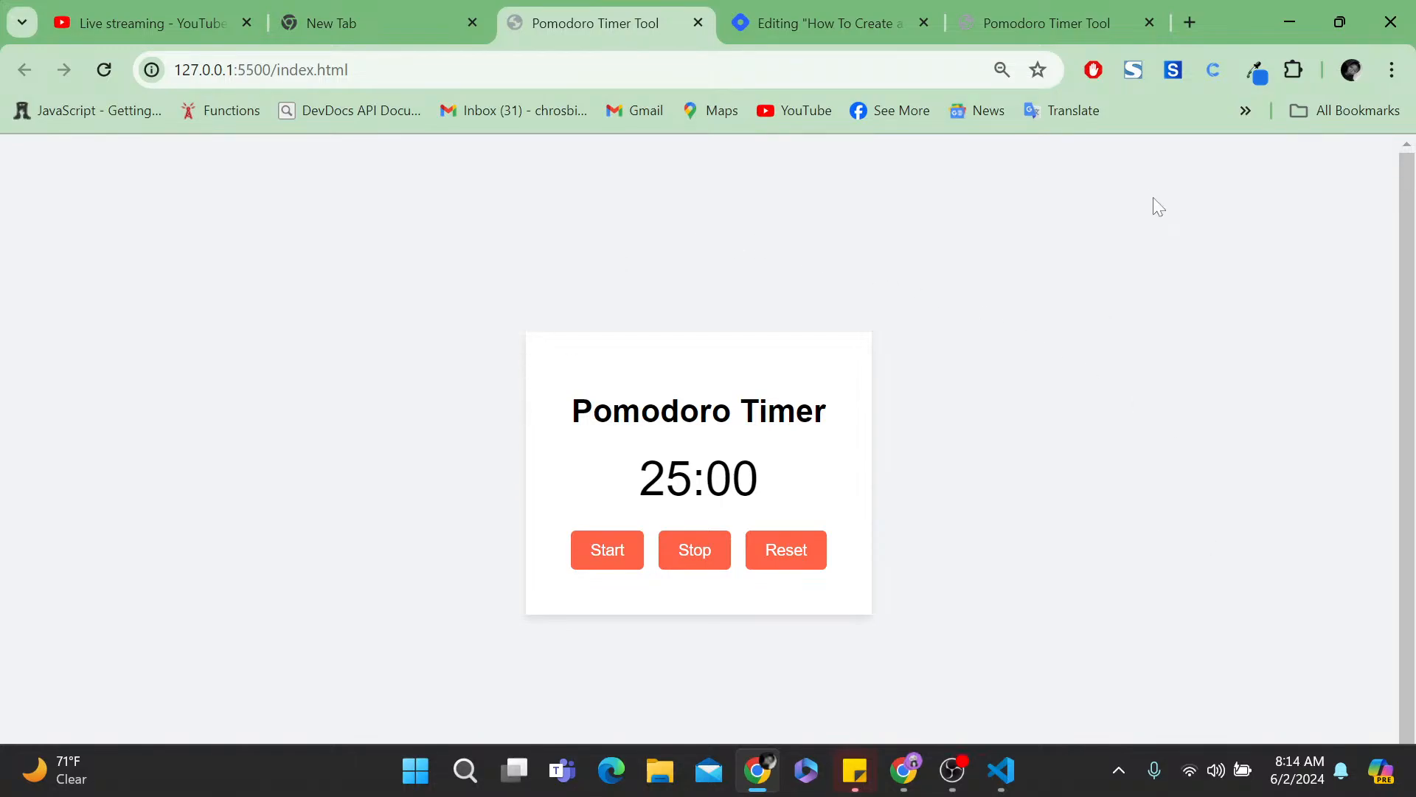
left_click(1175, 66)
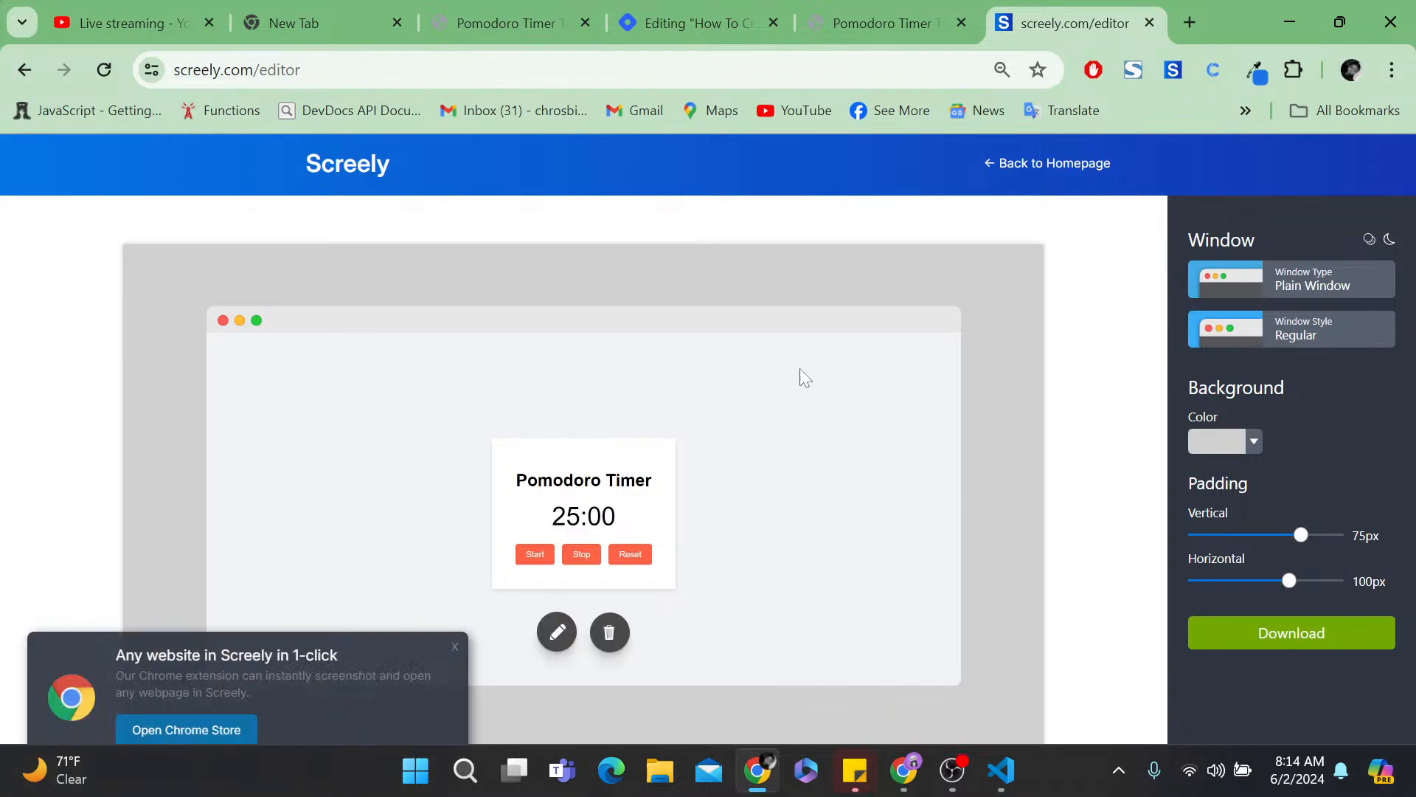
left_click(1270, 640)
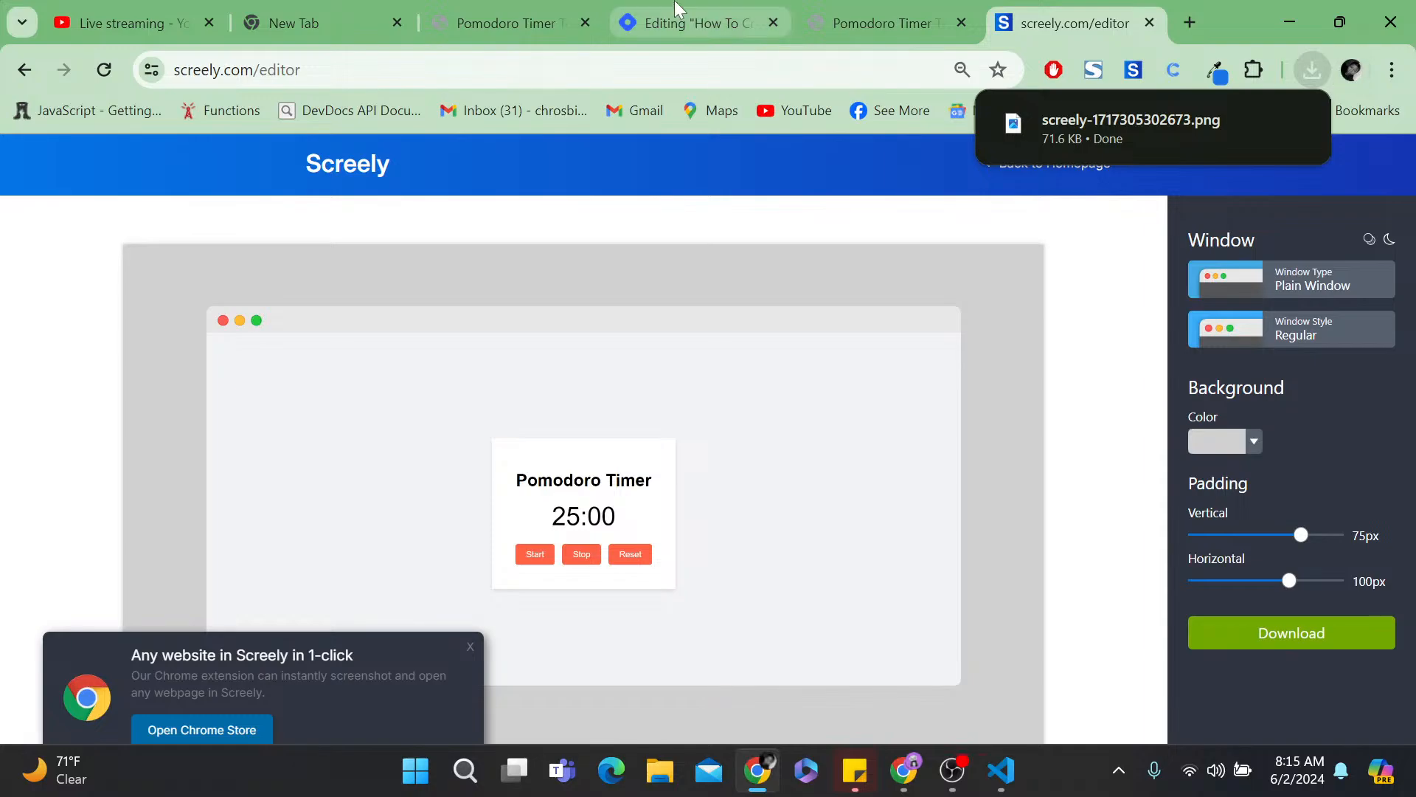
- Return to the Hashnode draft and add "This is how the webpage will appear after adding your CSS code." below the CSS block
left_click(690, 23)
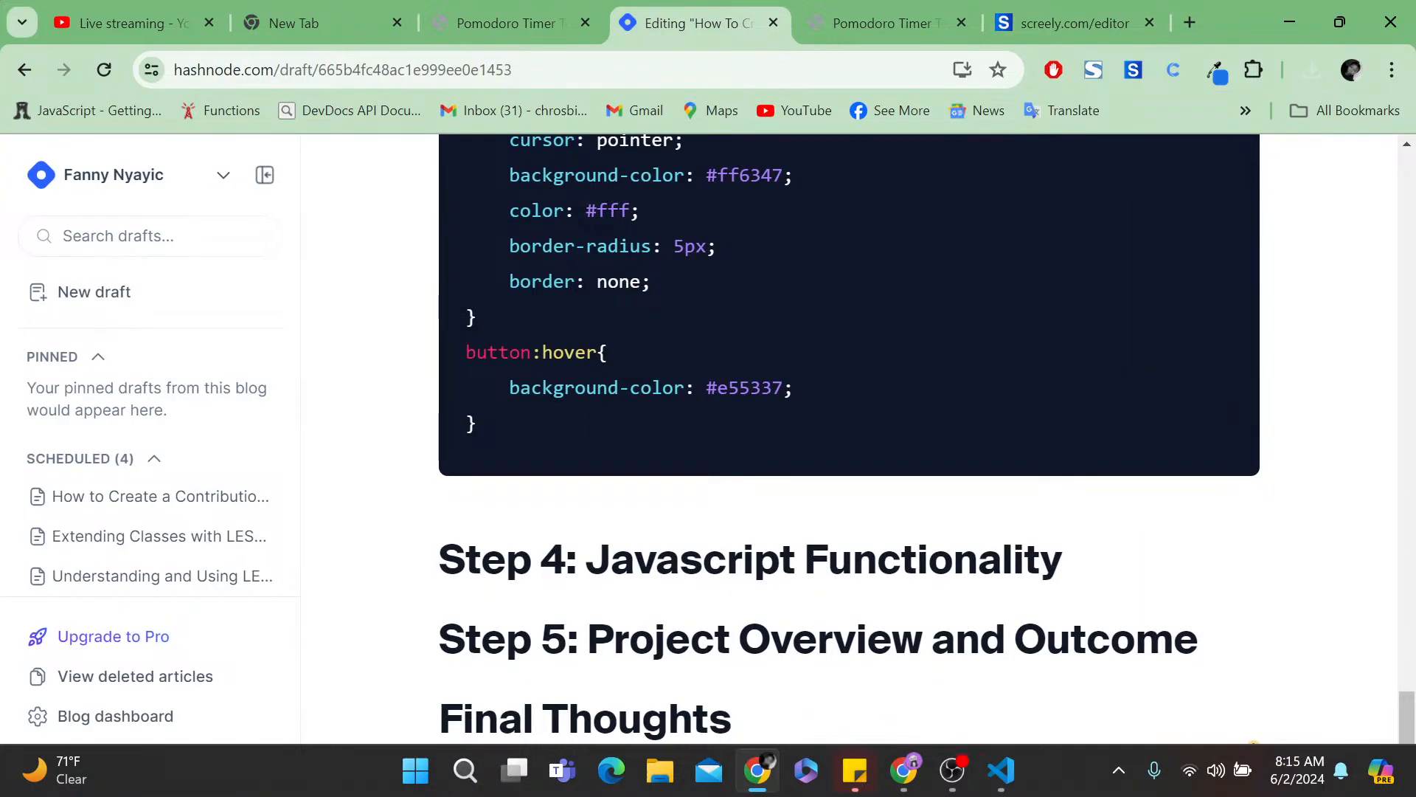
scroll(849, 438, "down", 1)
key("Return")
key("Return")
key("Return")
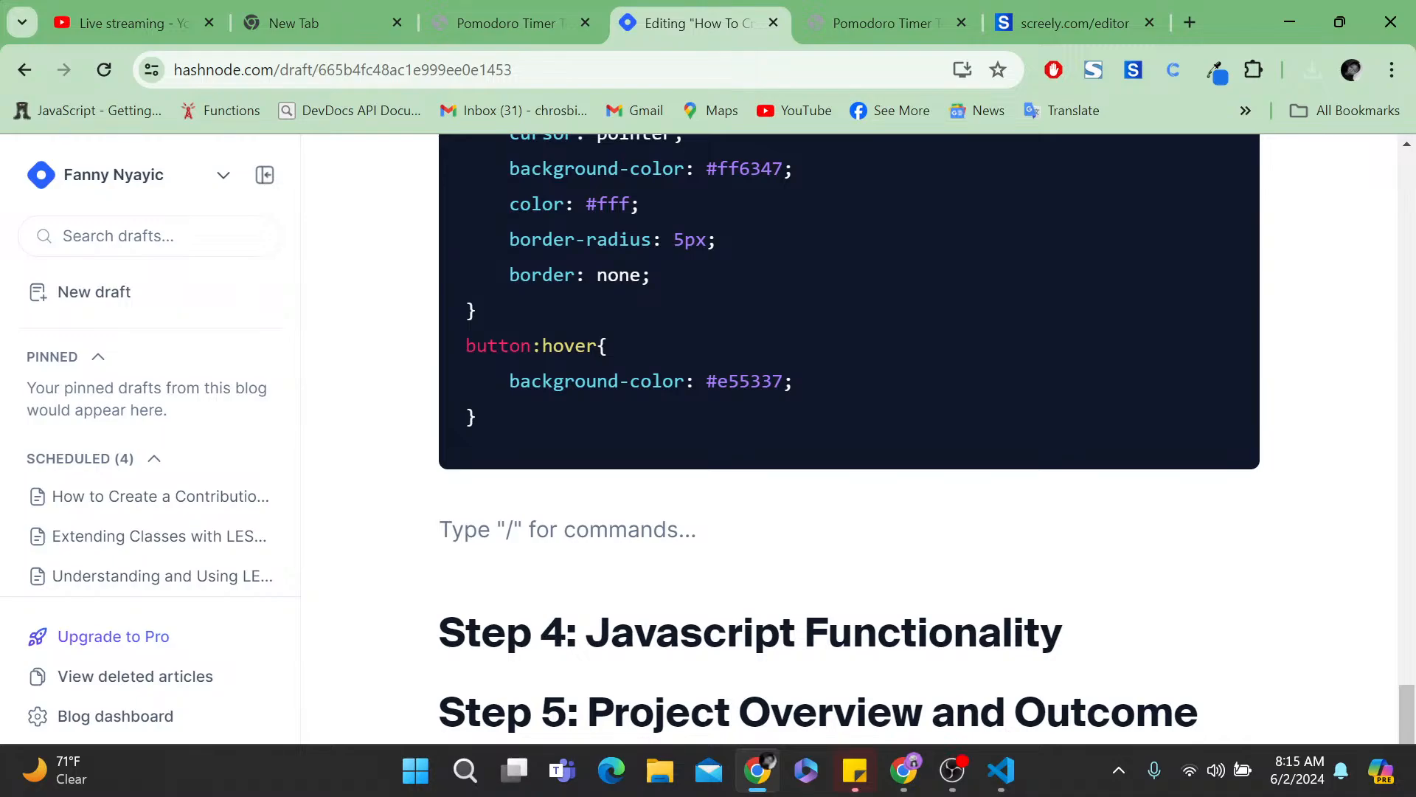
type("TH")
key("BackSpace")
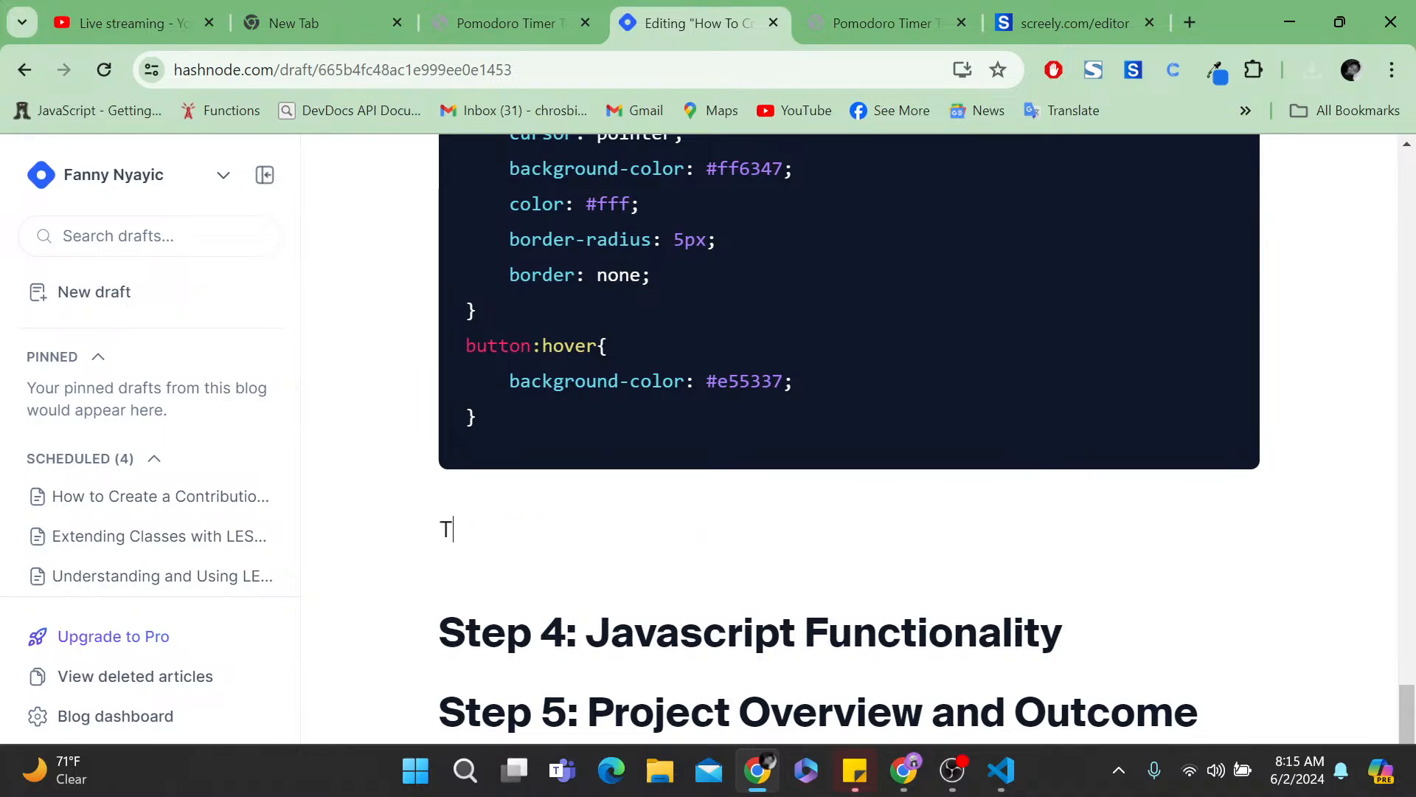
type("his is how the ")
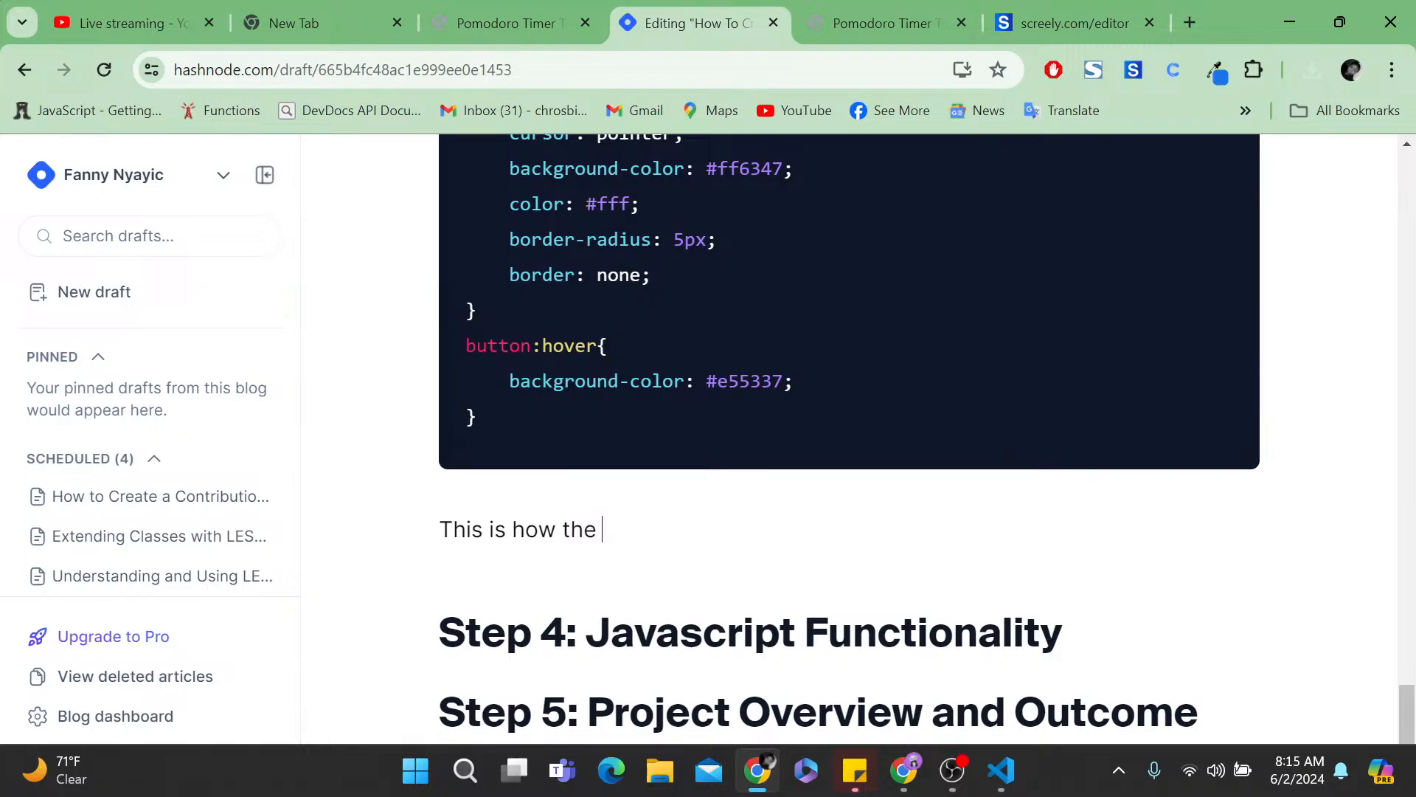
type("webpage will a")
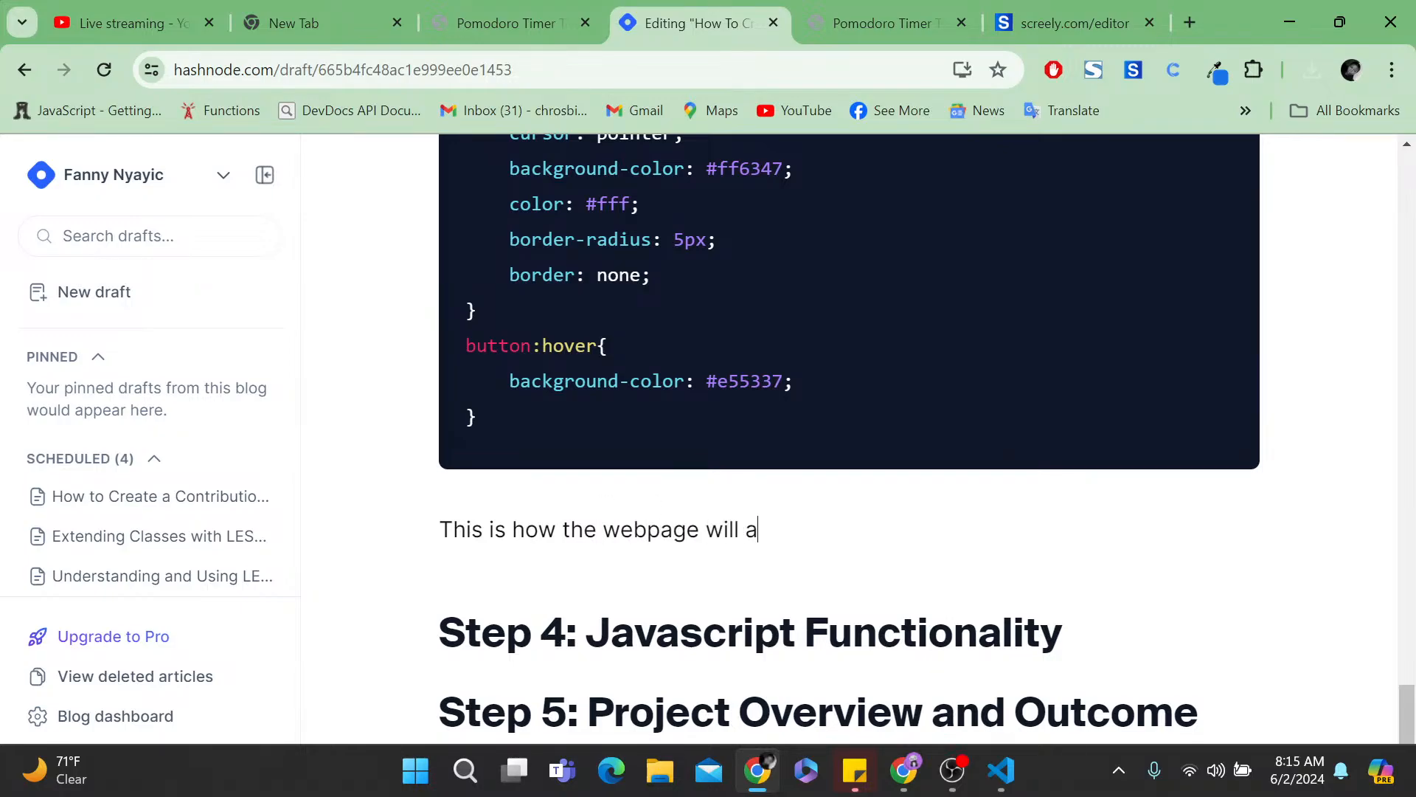
type("ppear")
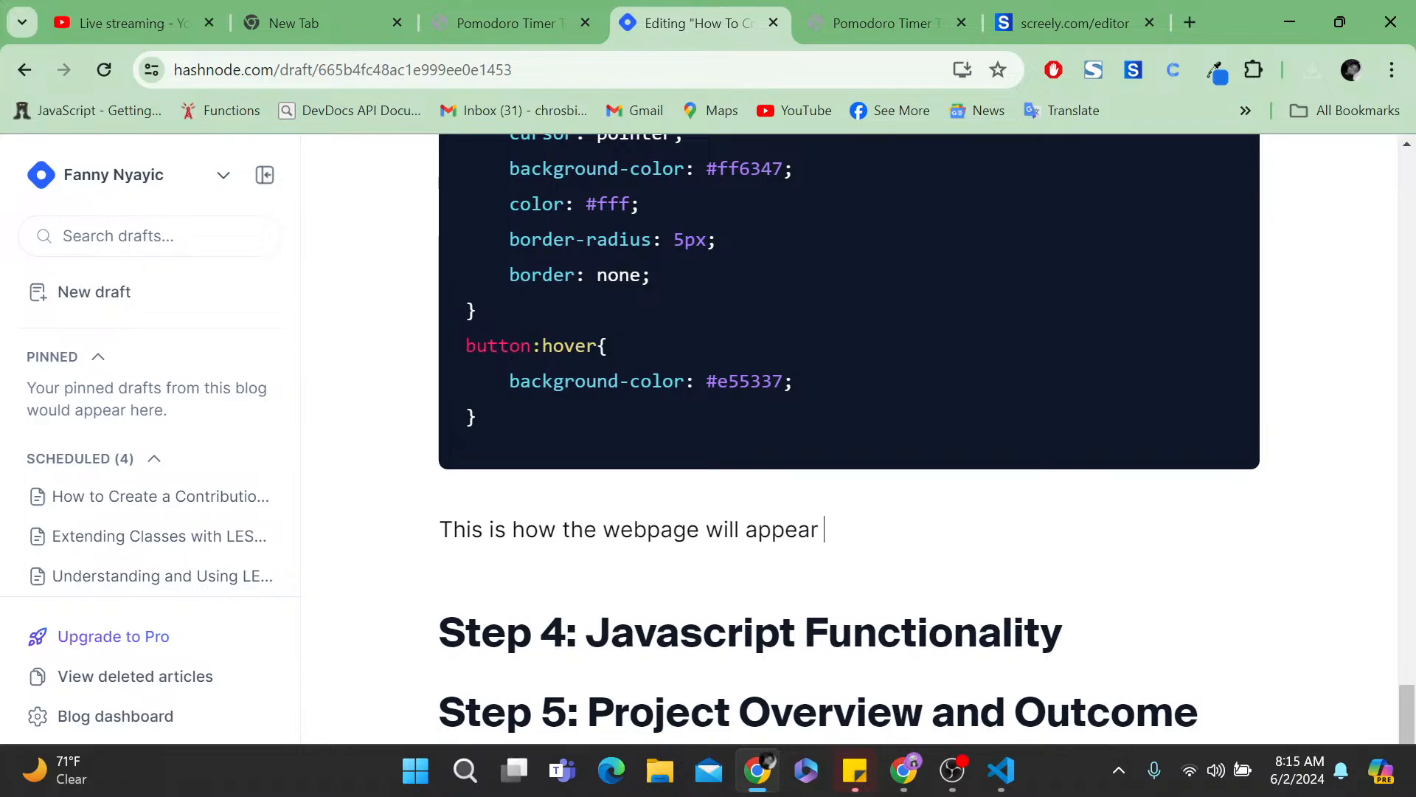
type(" after addin")
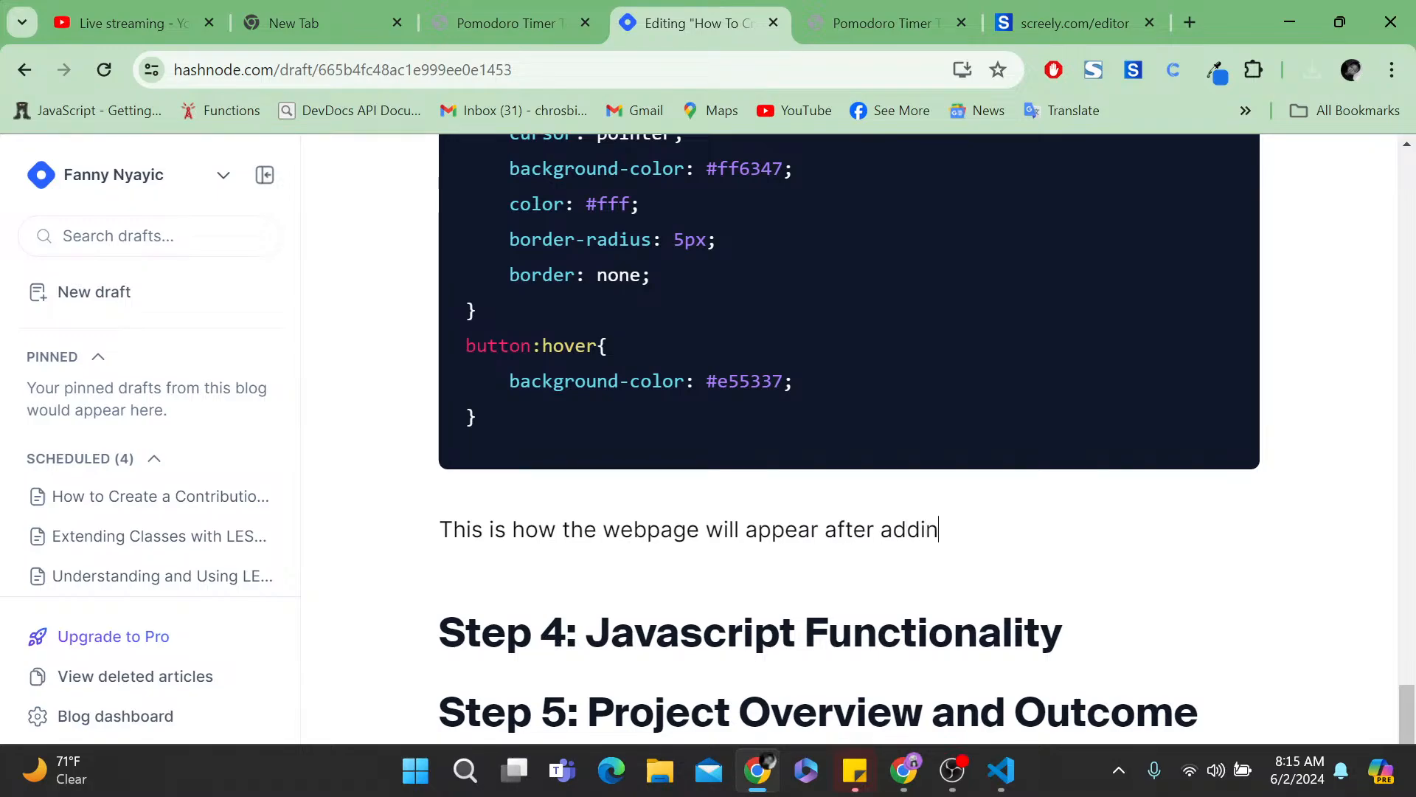
type("g your CSS code")
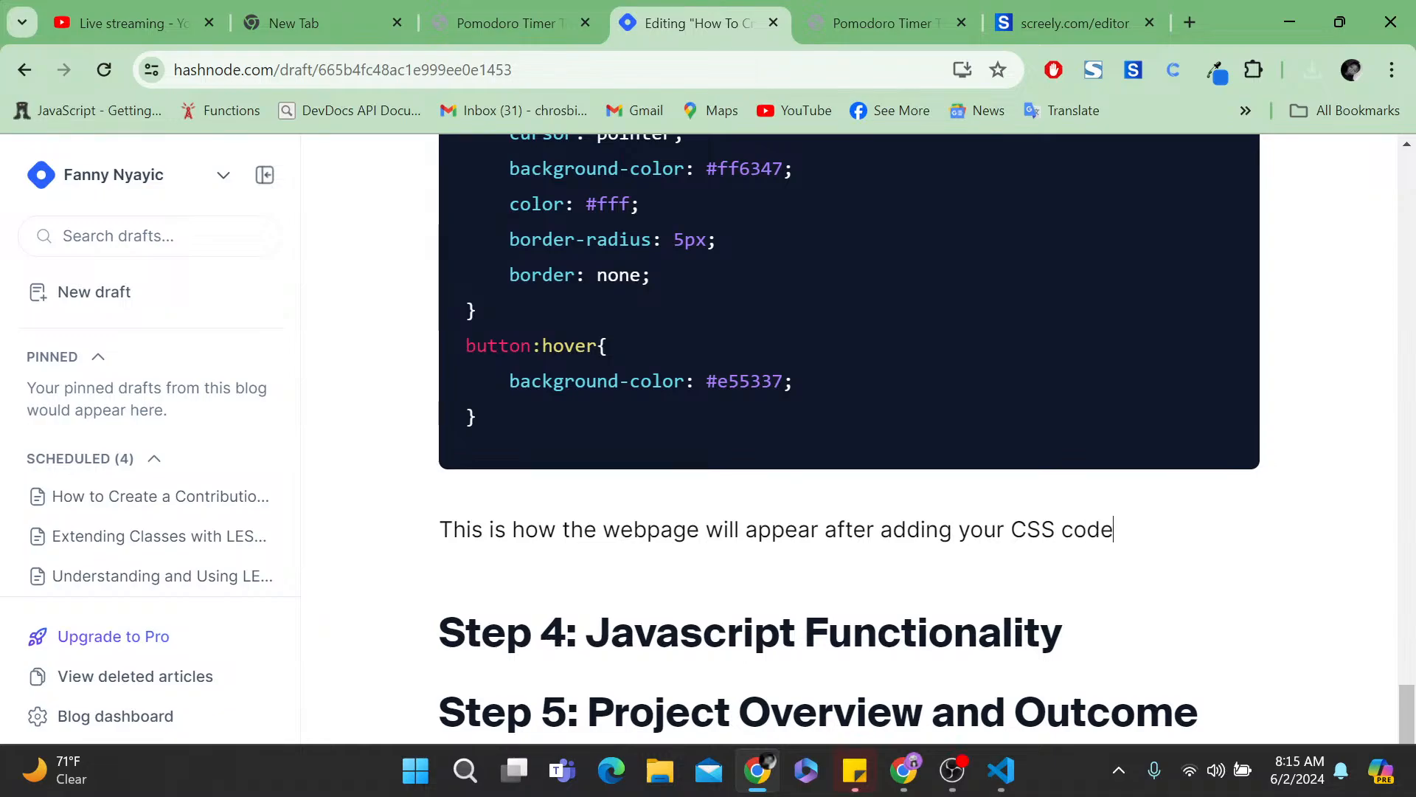
type(".")
- Insert an image block below the new sentence and open the file chooser for uploading its picture
key("Return")
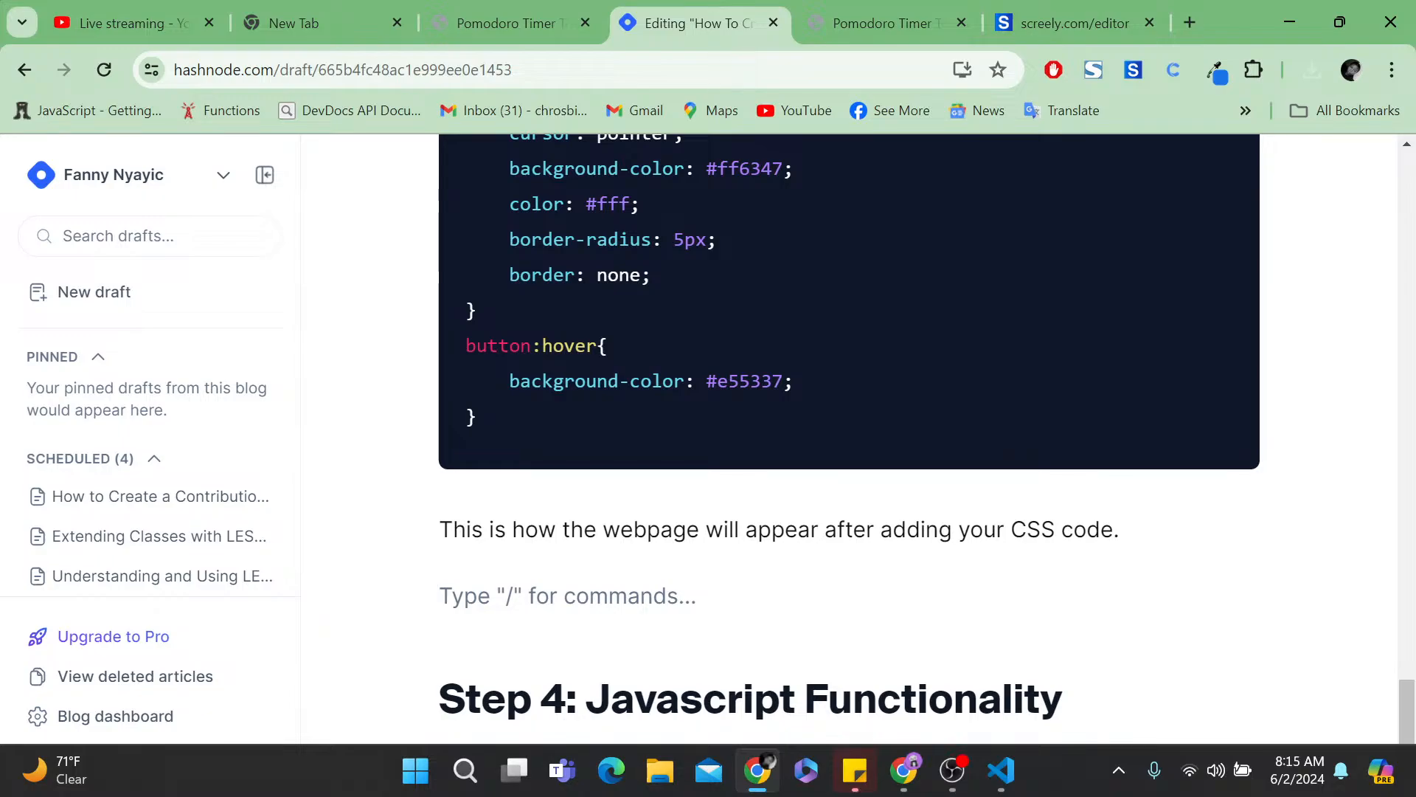
type("/ima")
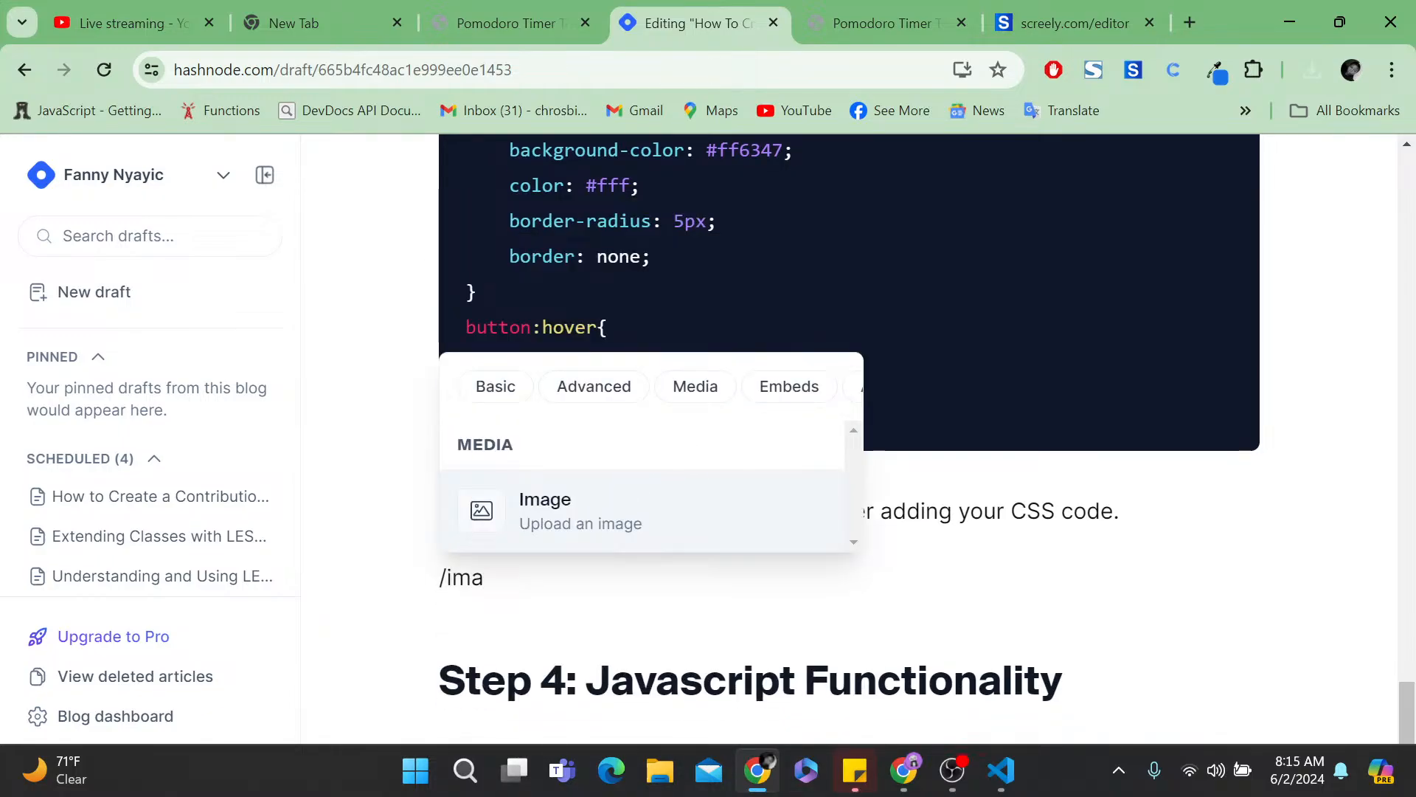
left_click(588, 522)
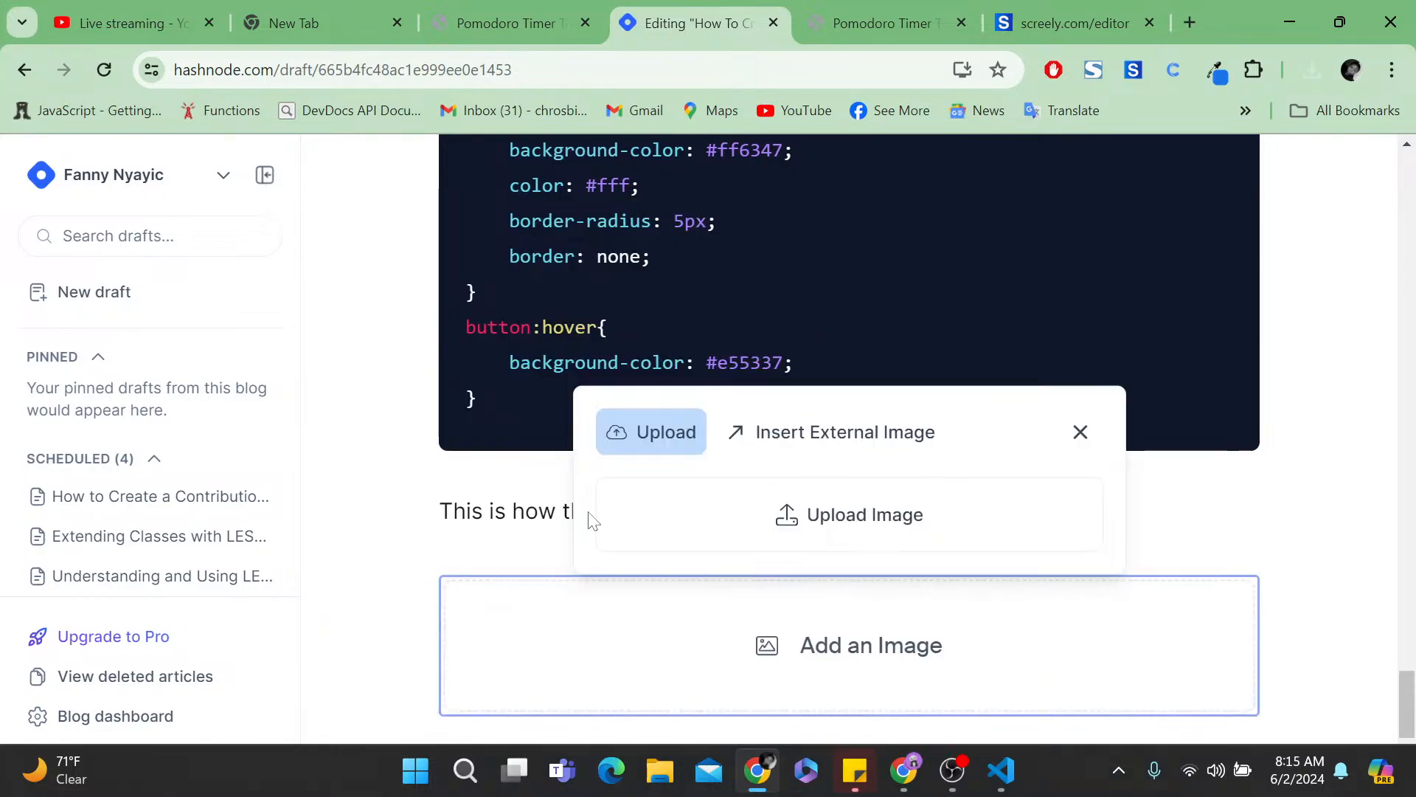
left_click(779, 516)
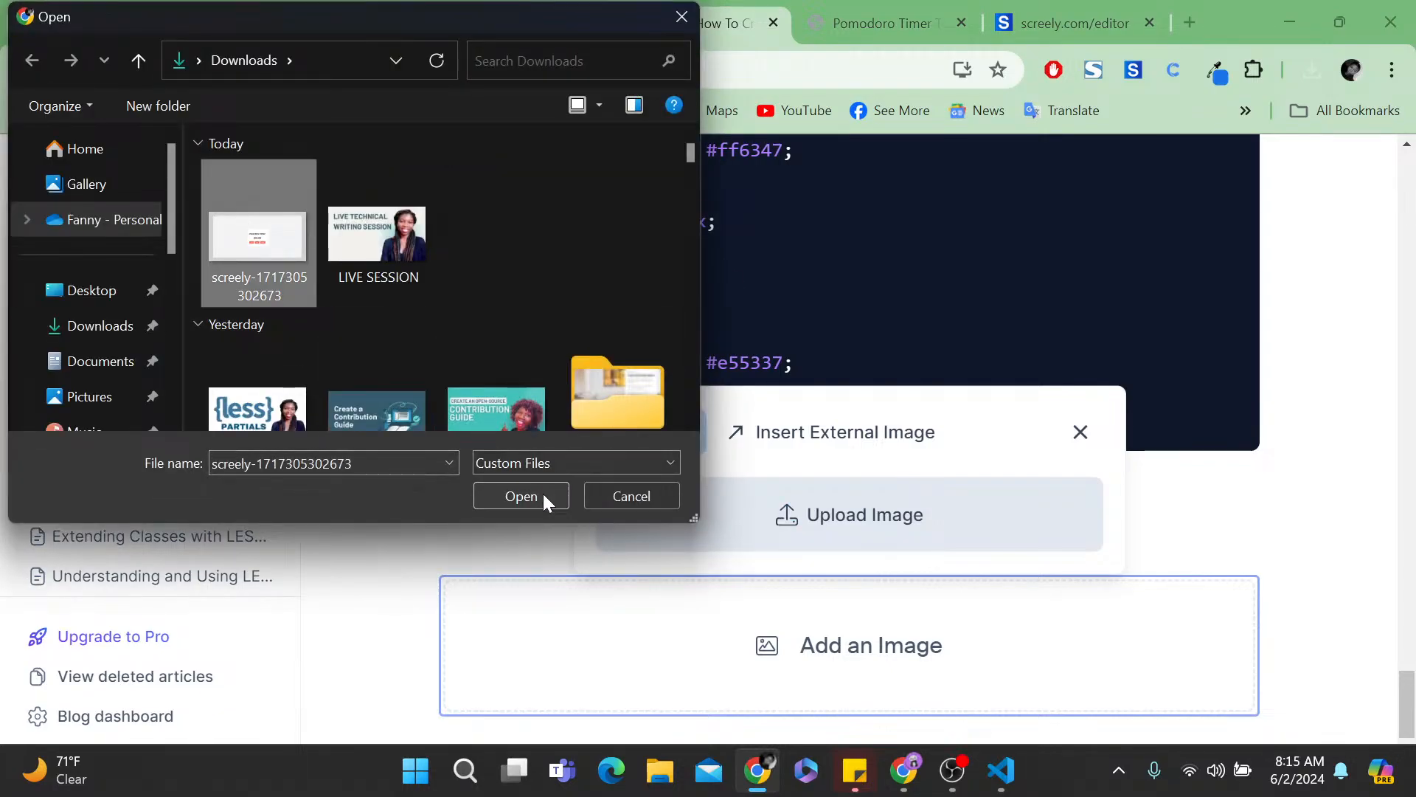
- Rename the downloaded Screely screenshot as "pomodoro timer"
right_click(276, 268)
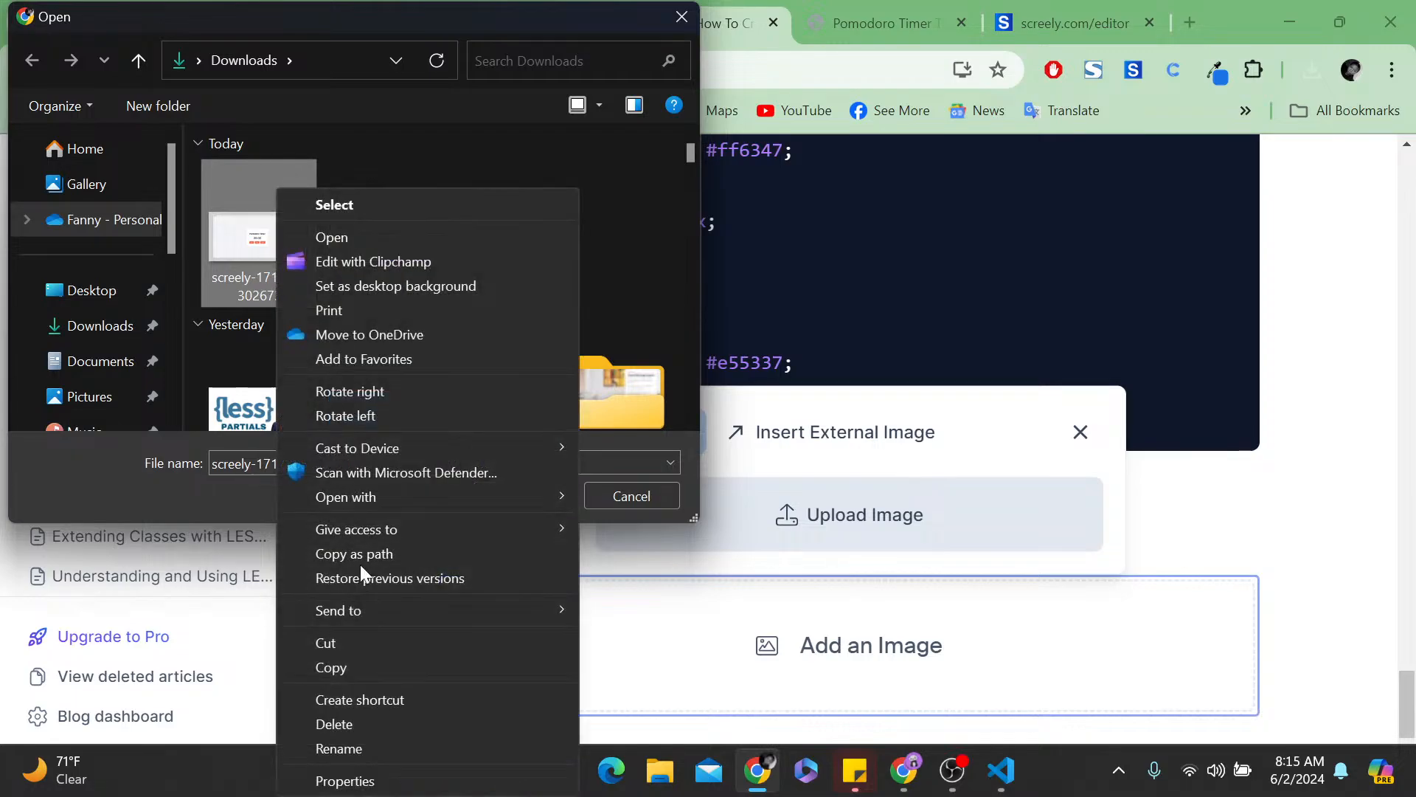
left_click(355, 744)
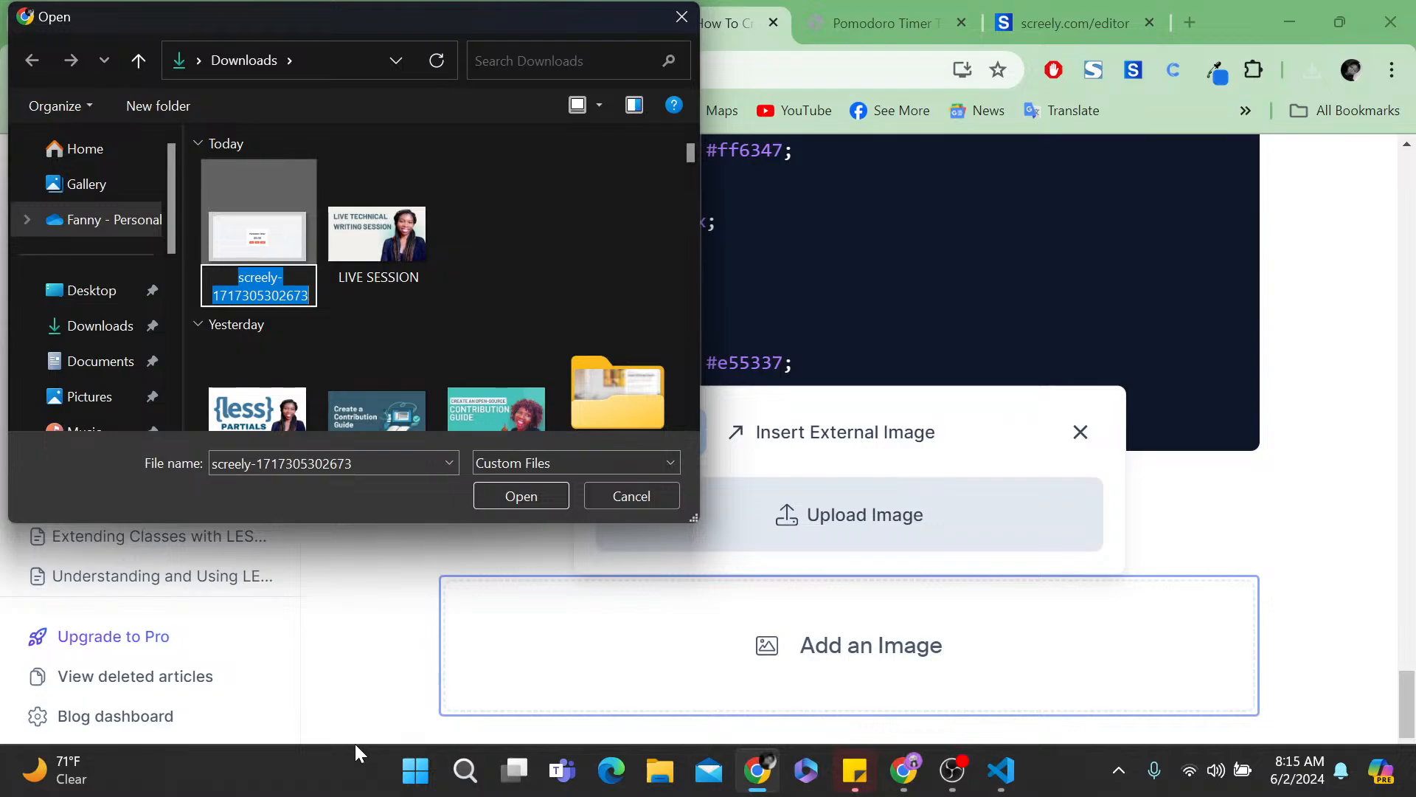
type("pomo")
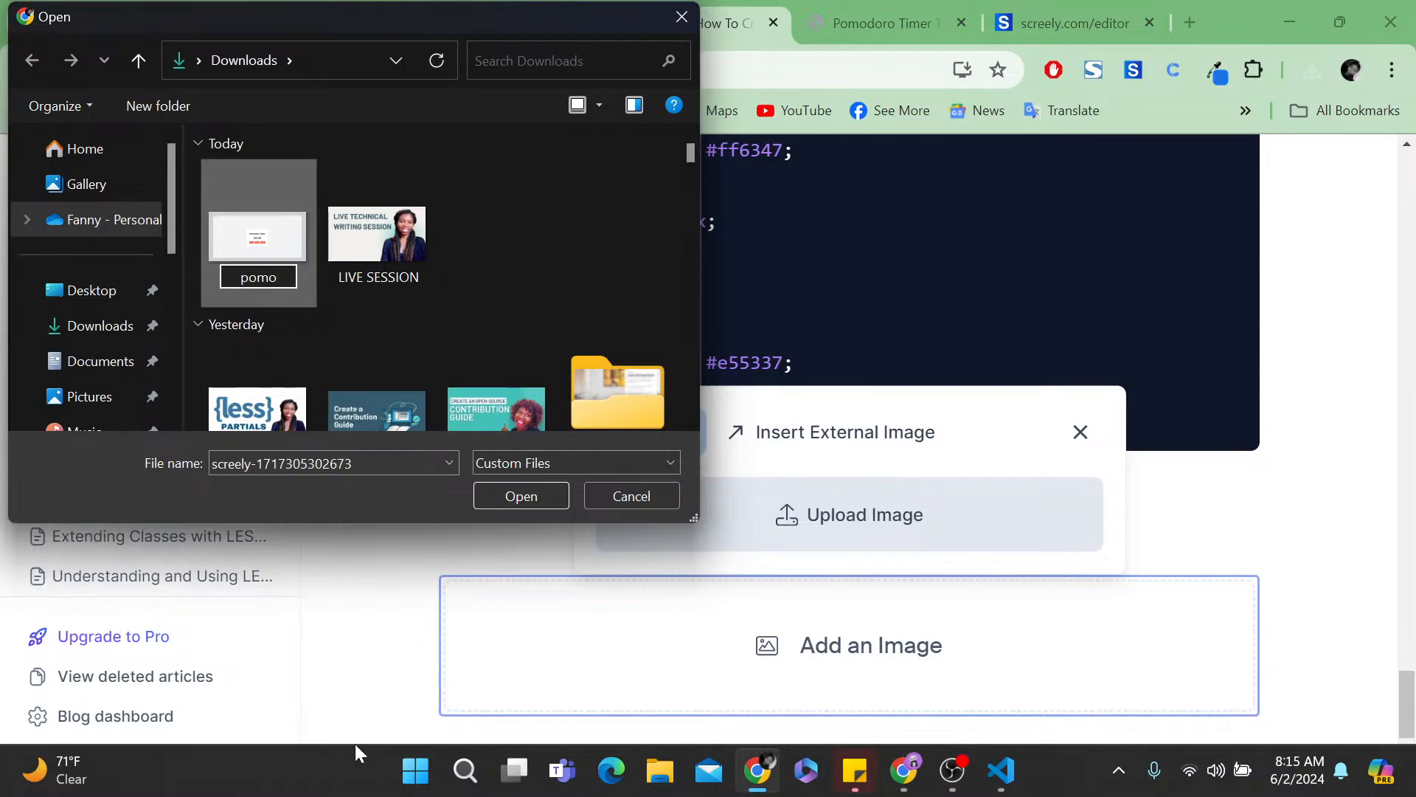
type("doro t")
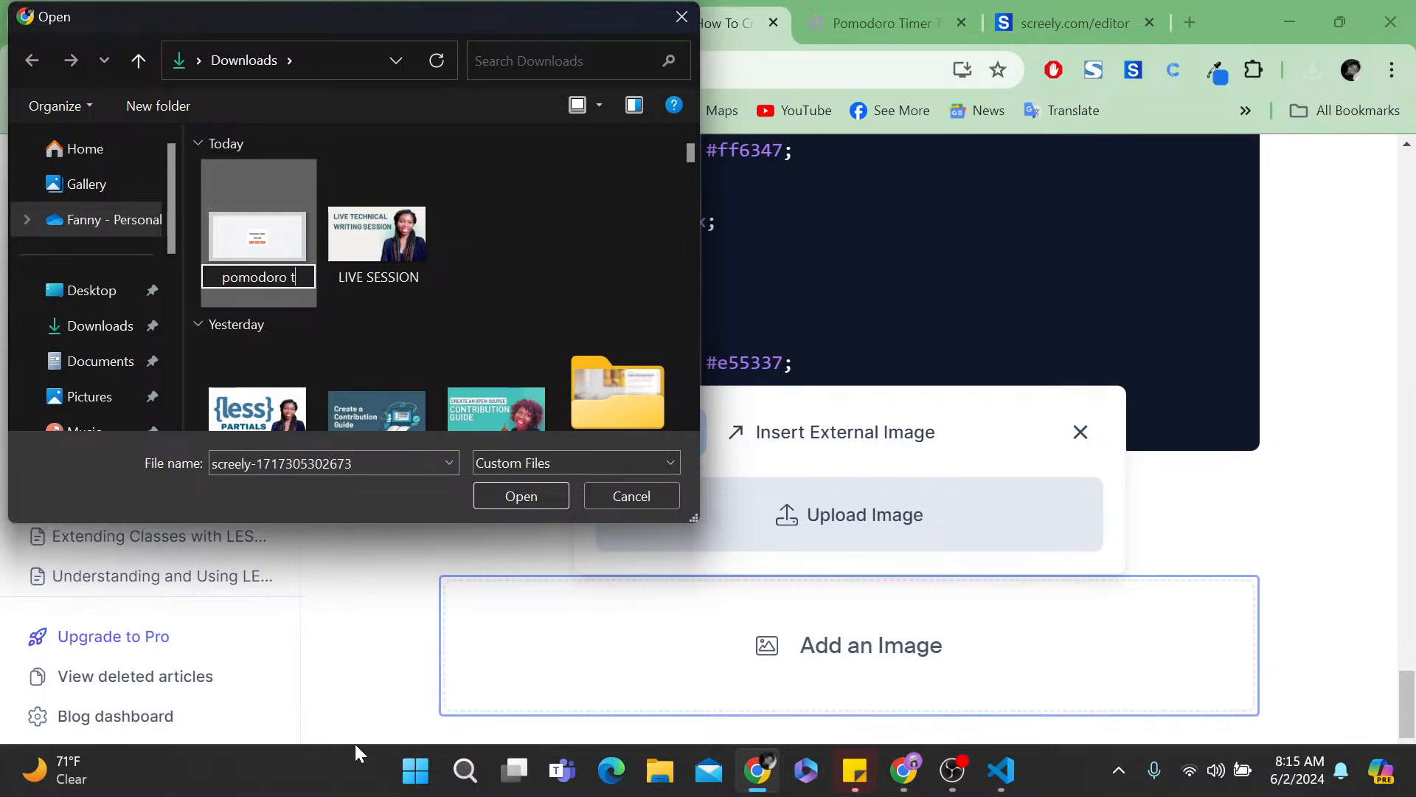
type("imer")
key("Return")
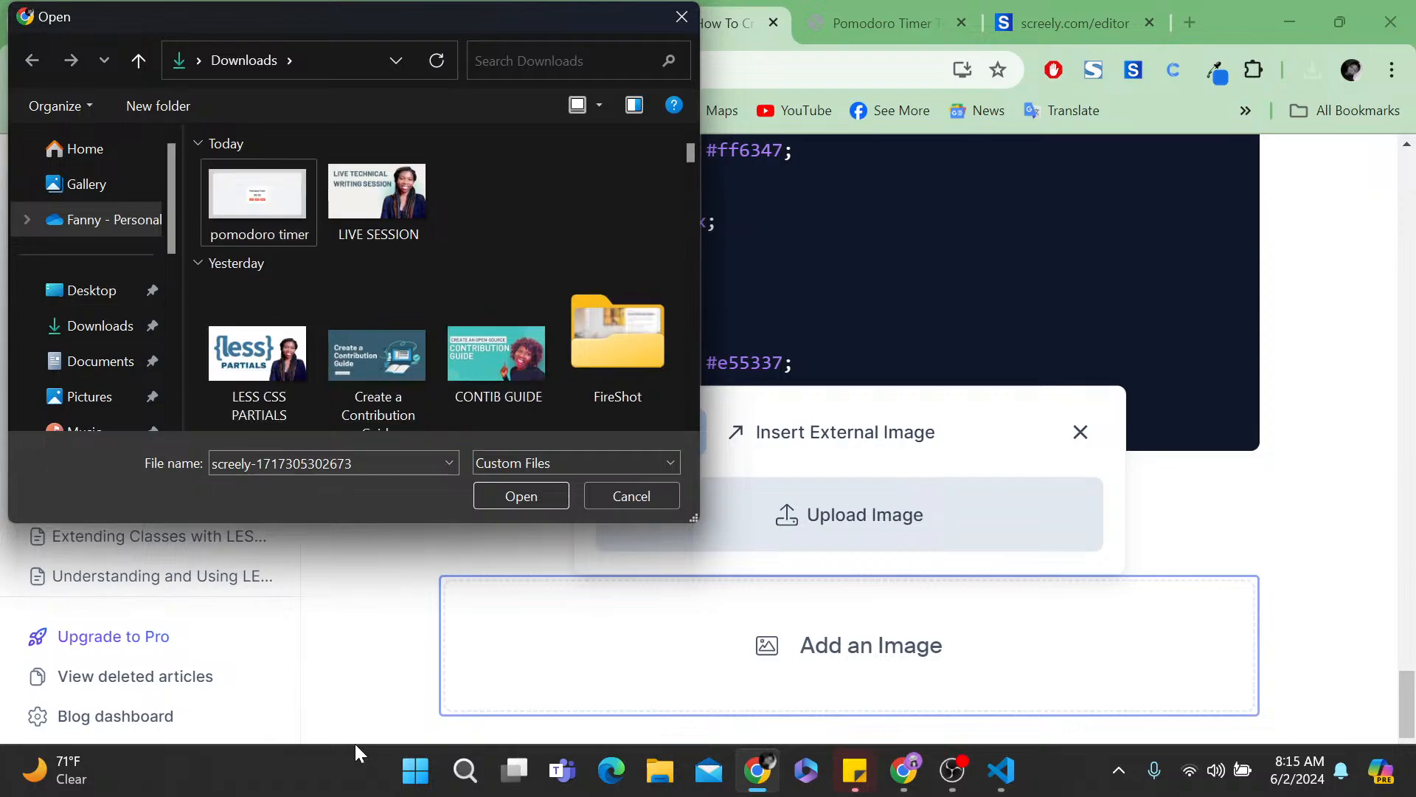
- Upload the "pomodoro timer" image into the article's new image block
left_click(233, 239)
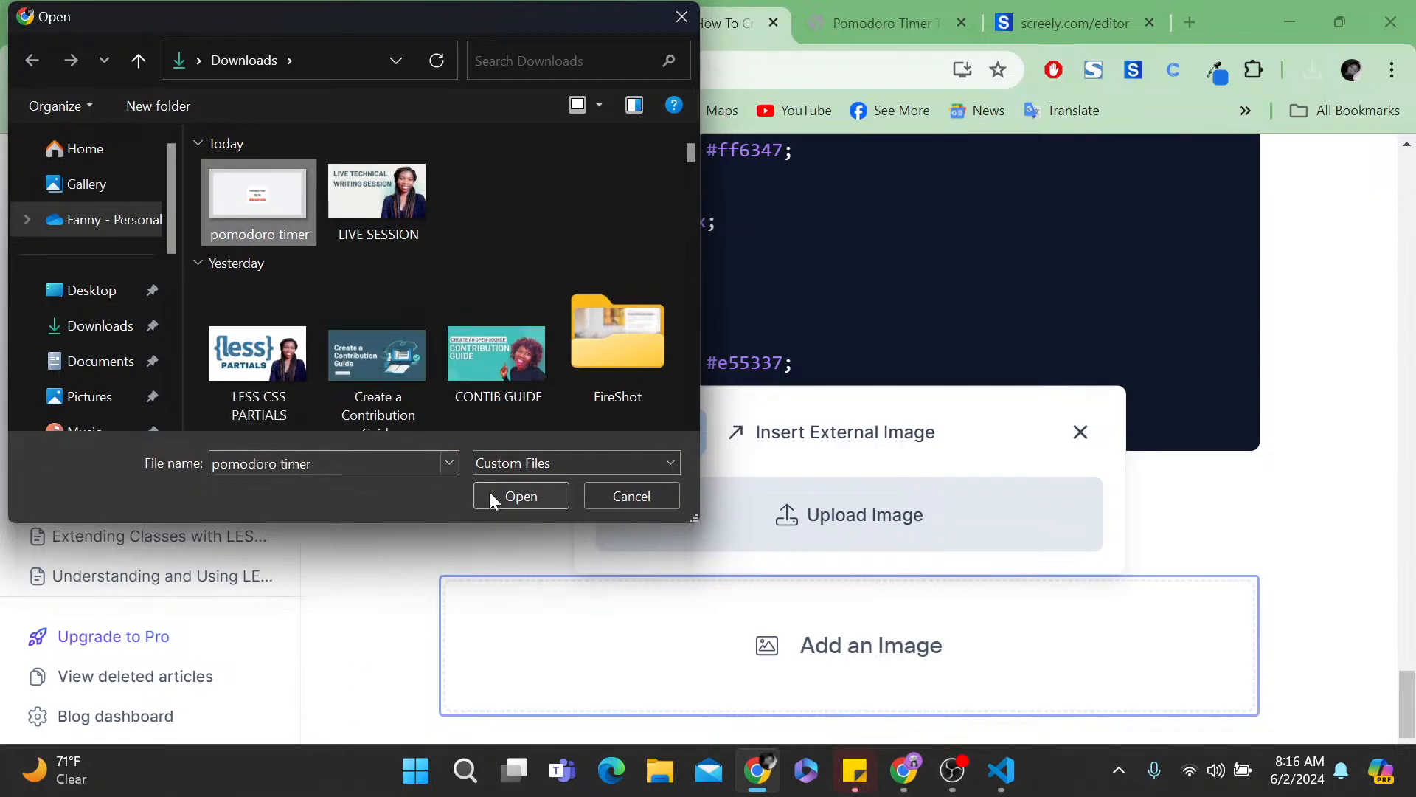
left_click(517, 496)
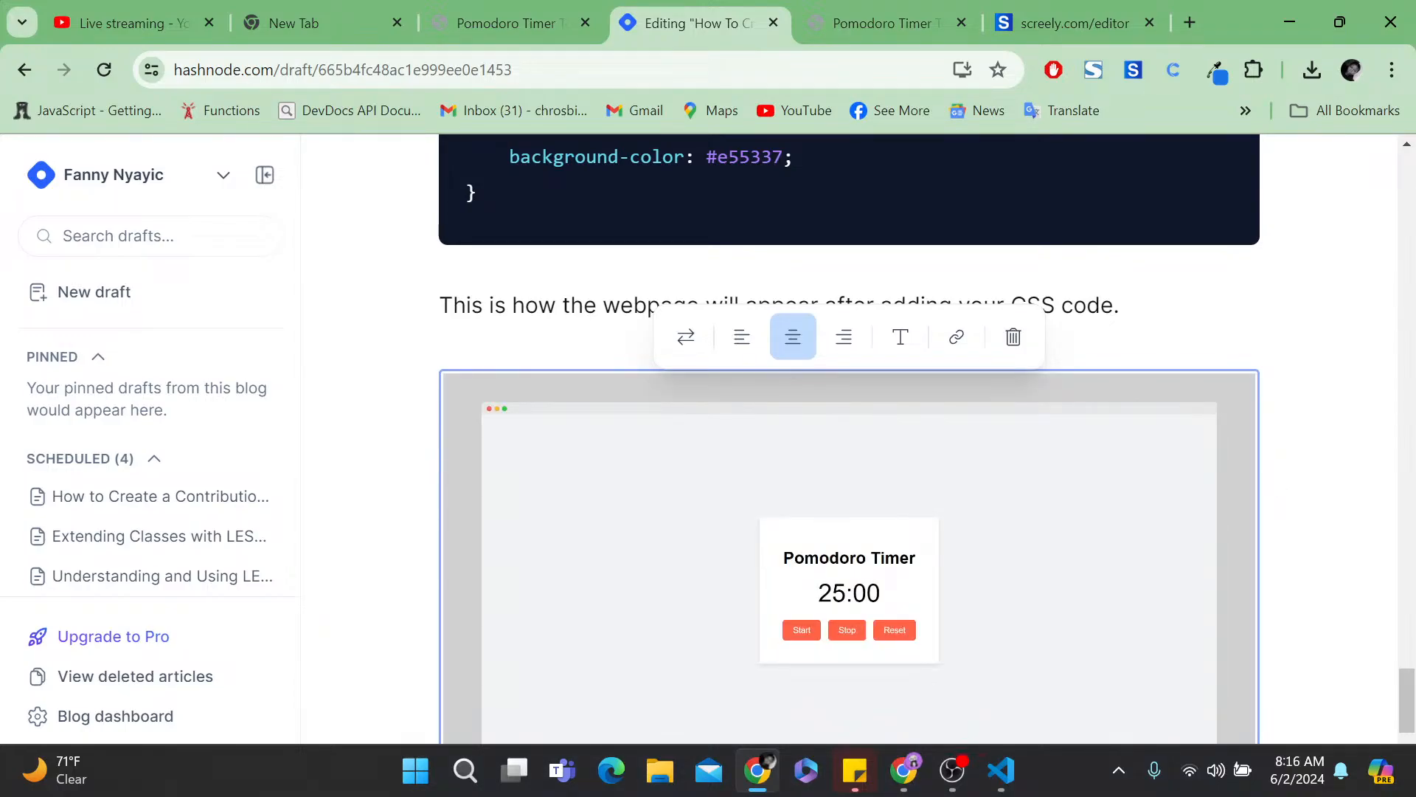
key("Up")
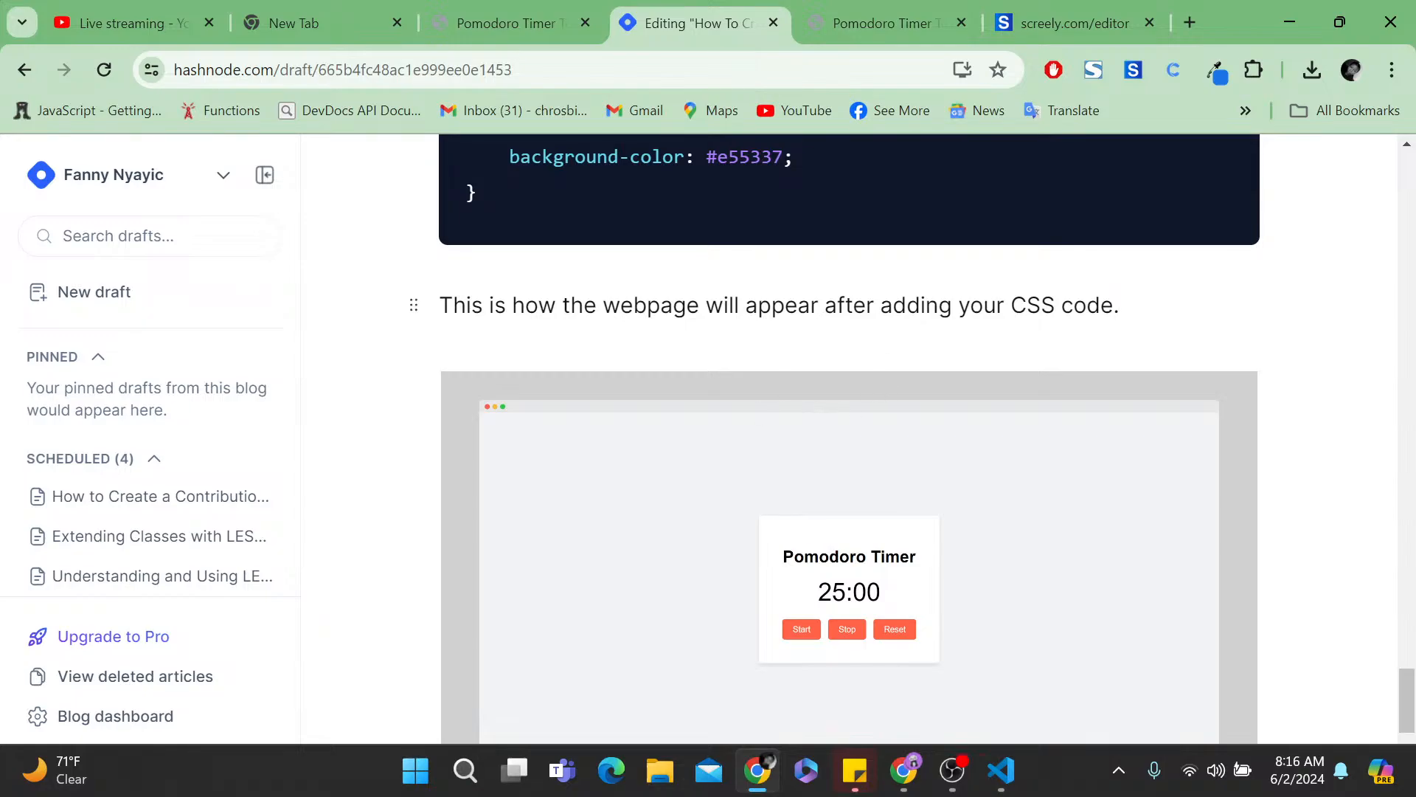
- Switch to VS Code and open script.js at its first line
scroll(1043, 564, "down", 5)
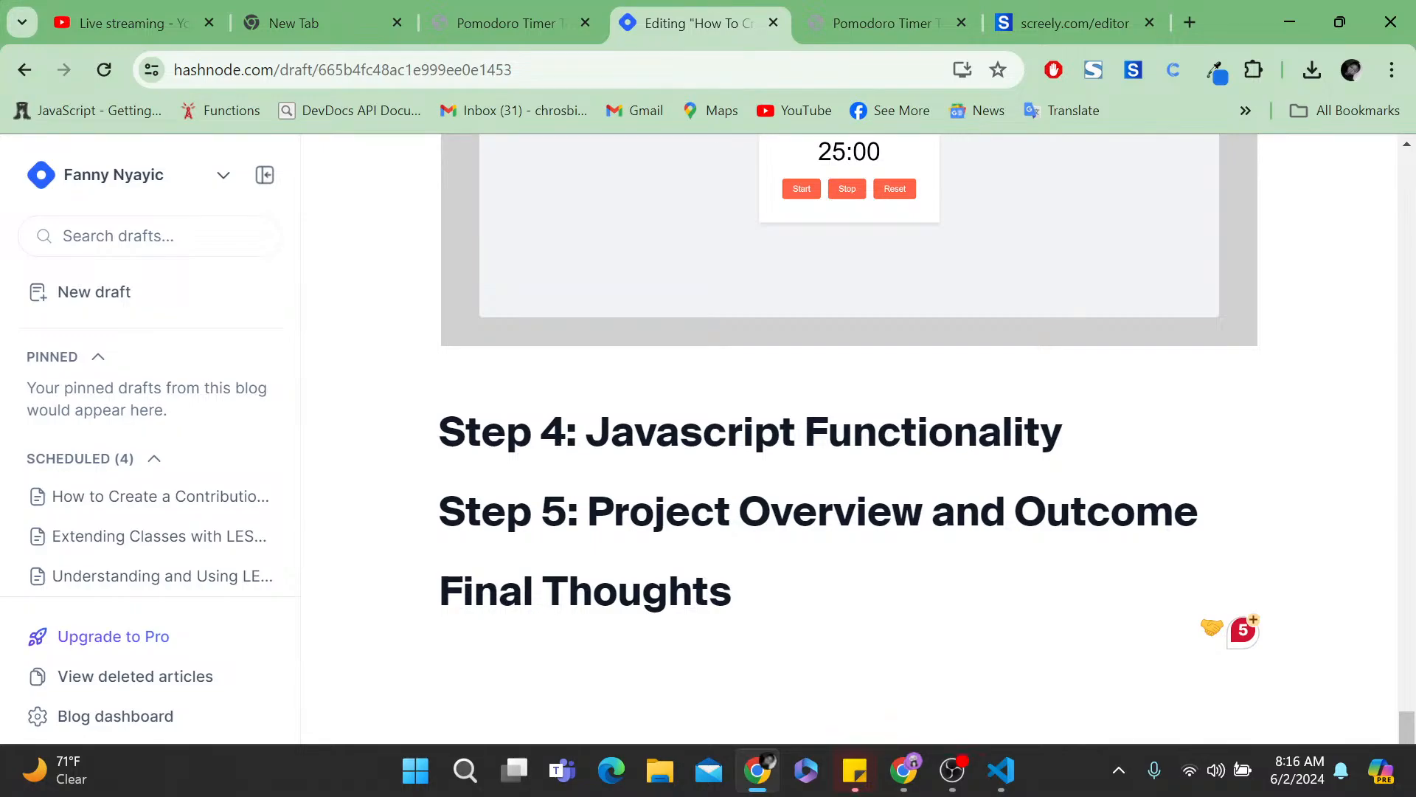
scroll(850, 438, "down", 1)
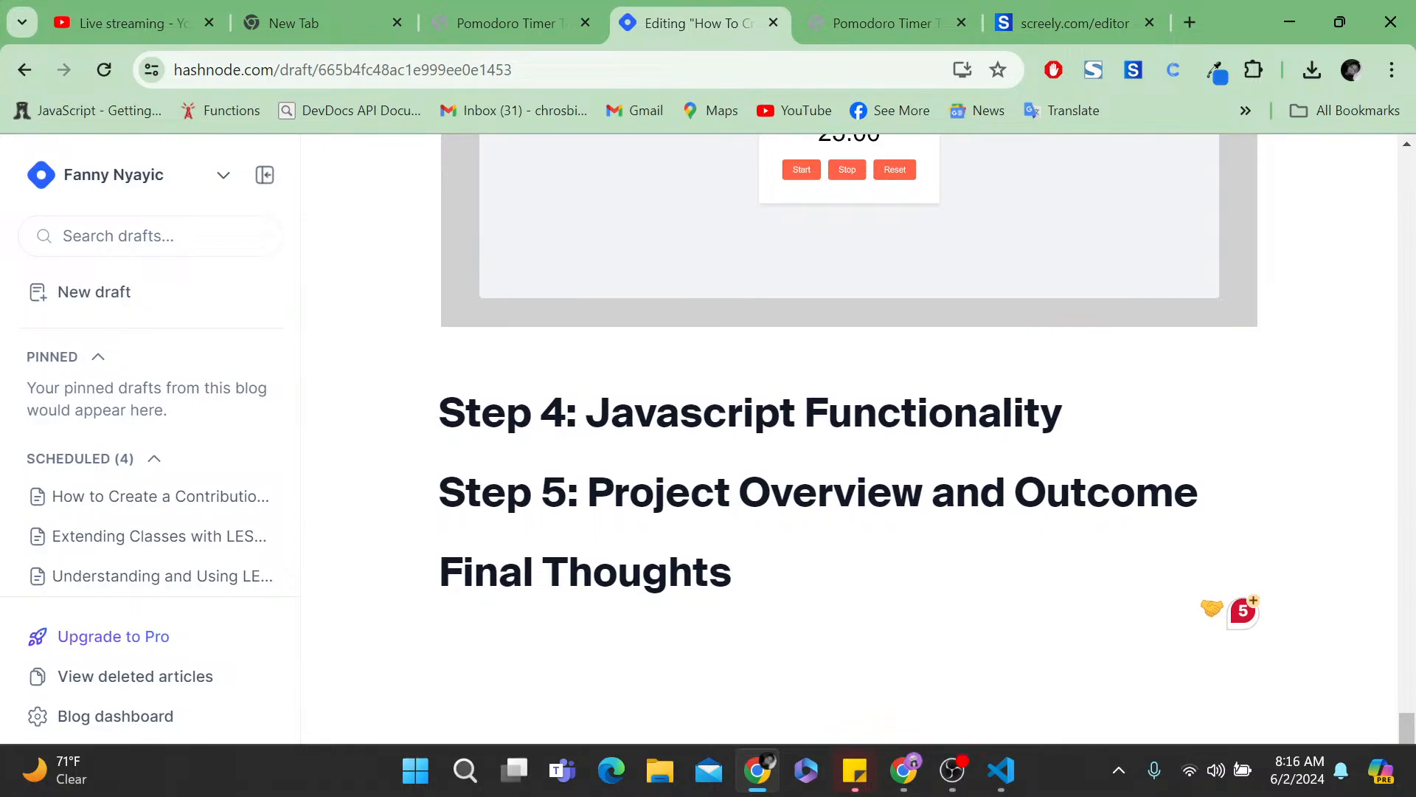
left_click(1003, 771)
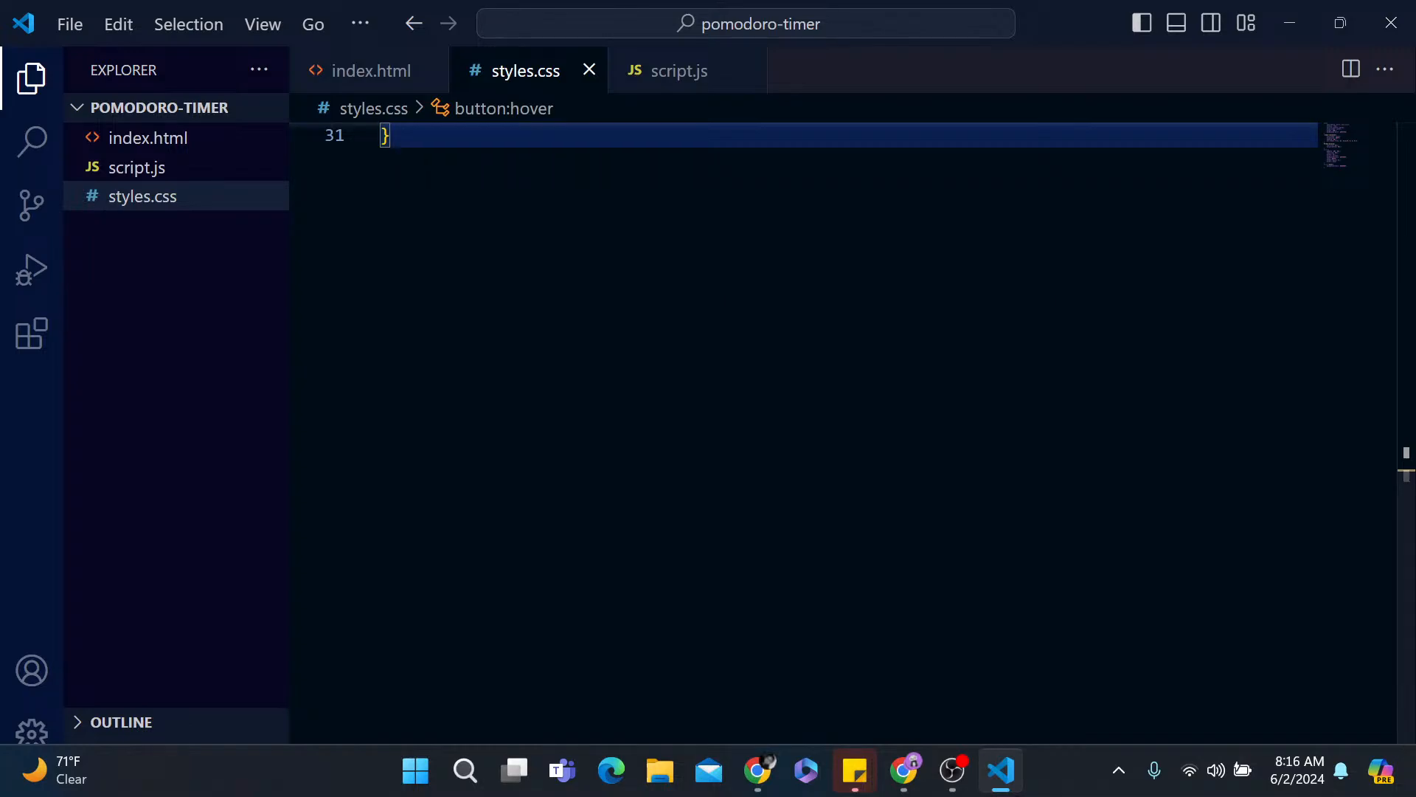
left_click(667, 71)
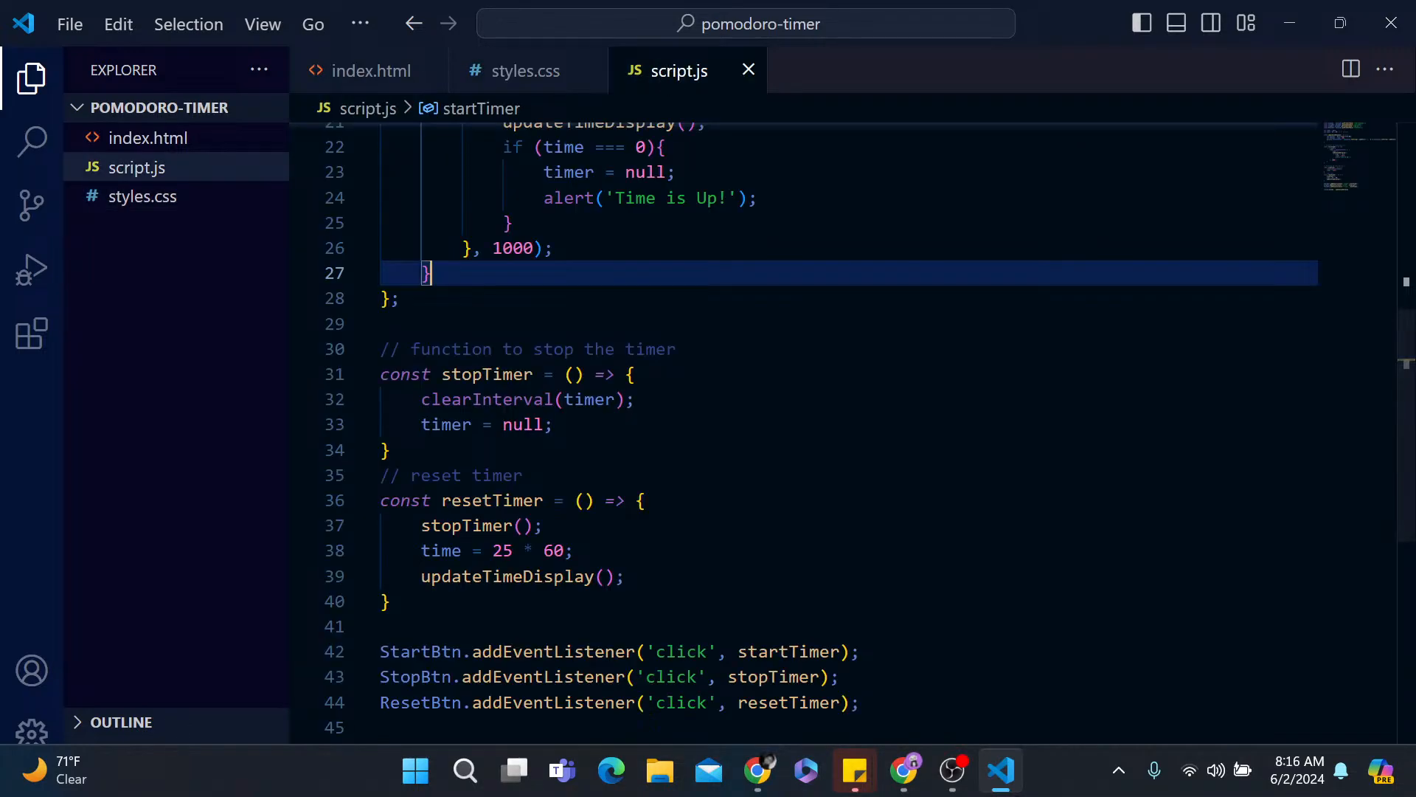
scroll(811, 435, "up", 7)
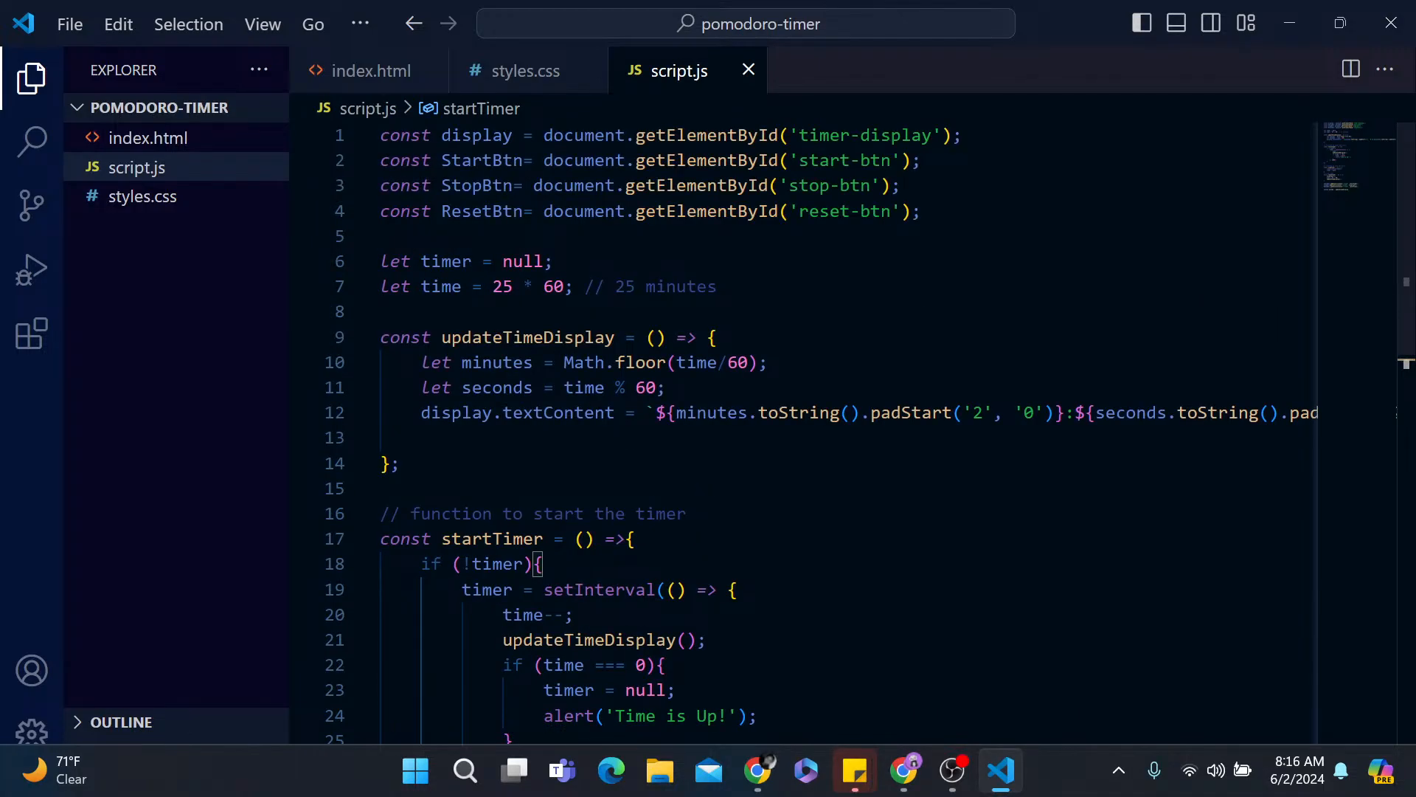
- Add the comment "// Create variables to get elements" on a new line above the display constant in script.js
left_click(381, 136)
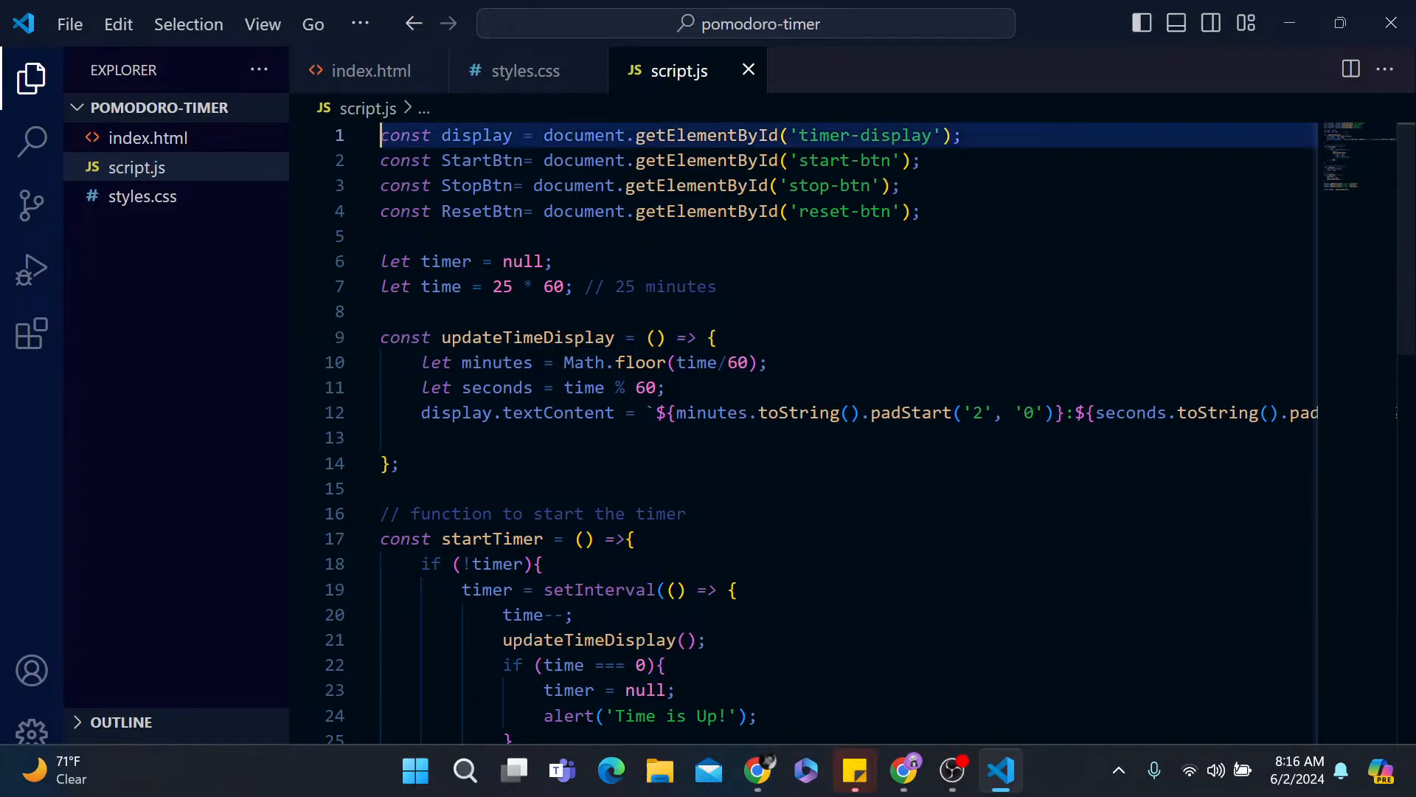
key("Return")
key("Up")
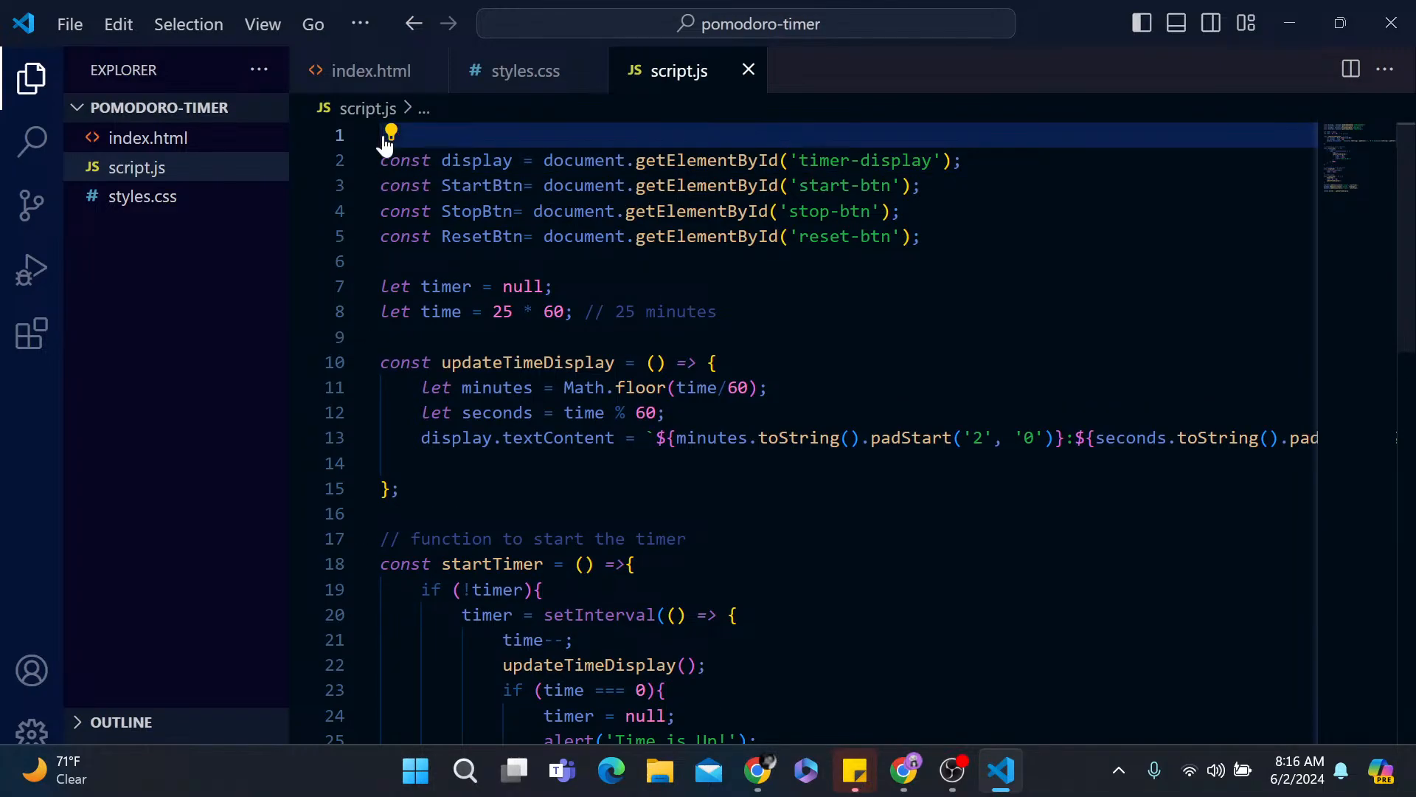
type("//")
type("Ge")
key("BackSpace")
key("BackSpace")
type("Create variables to get")
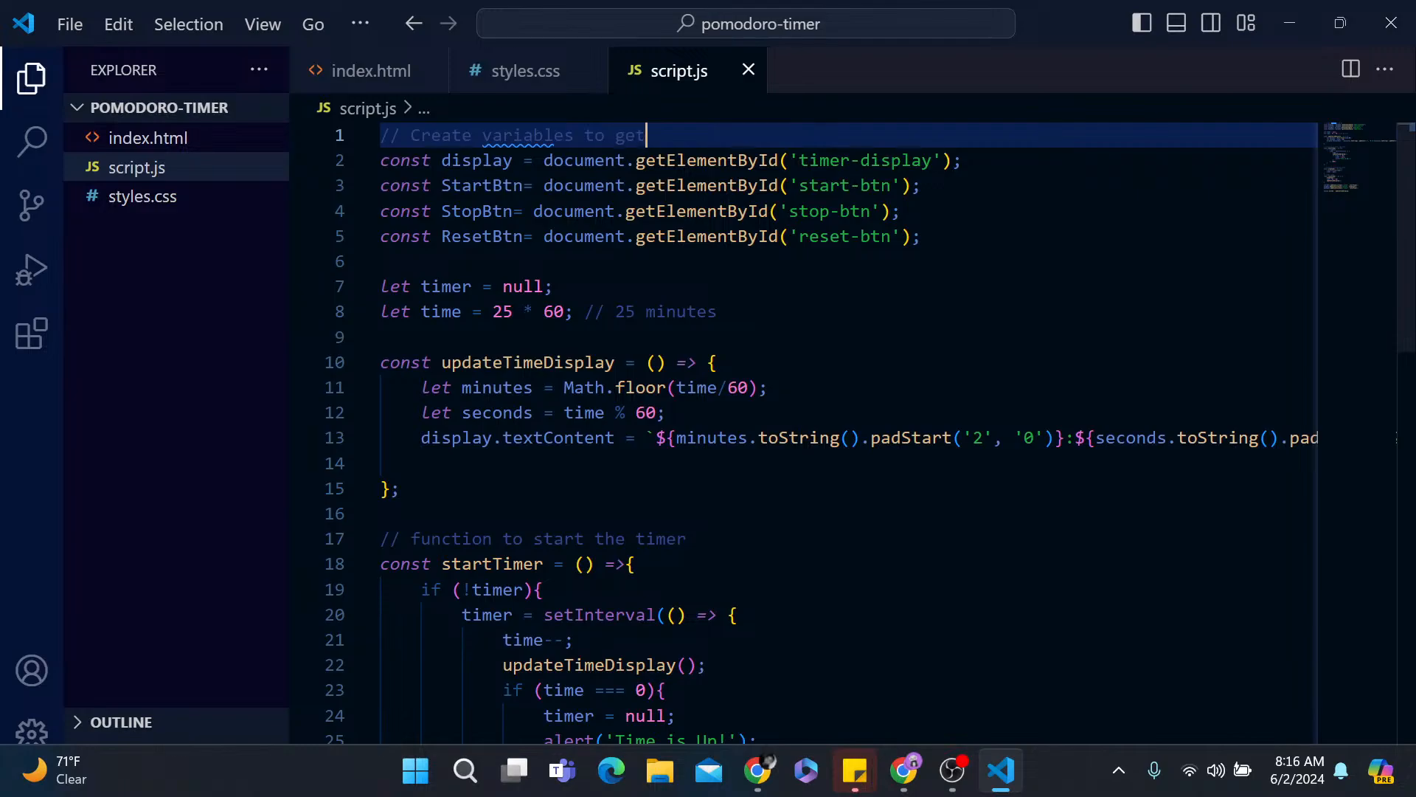
type(" elements")
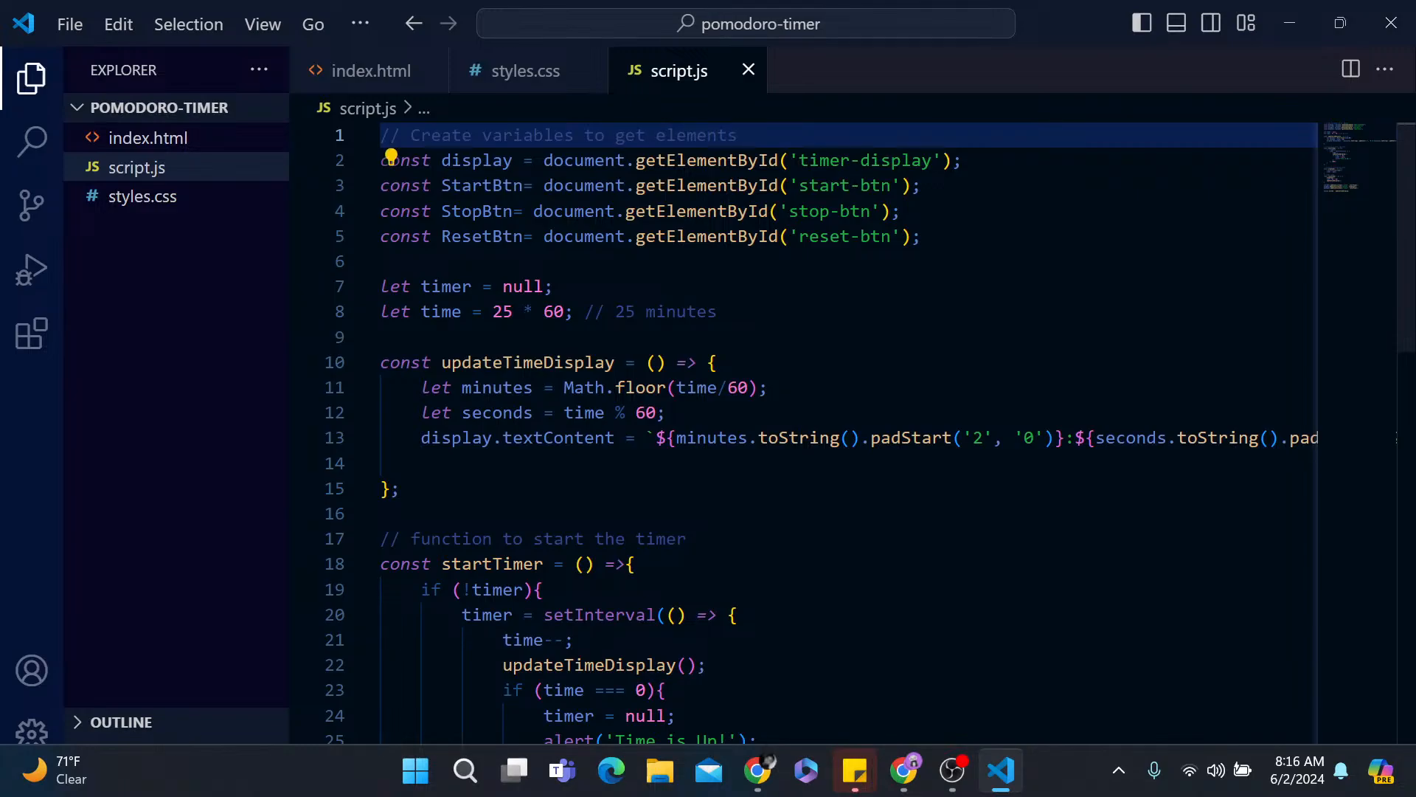
- Review script.js from the updateTimeDisplay, startTimer, stopTimer and resetTimer functions through to the event listeners and window.onload line
scroll(853, 433, "down", 1)
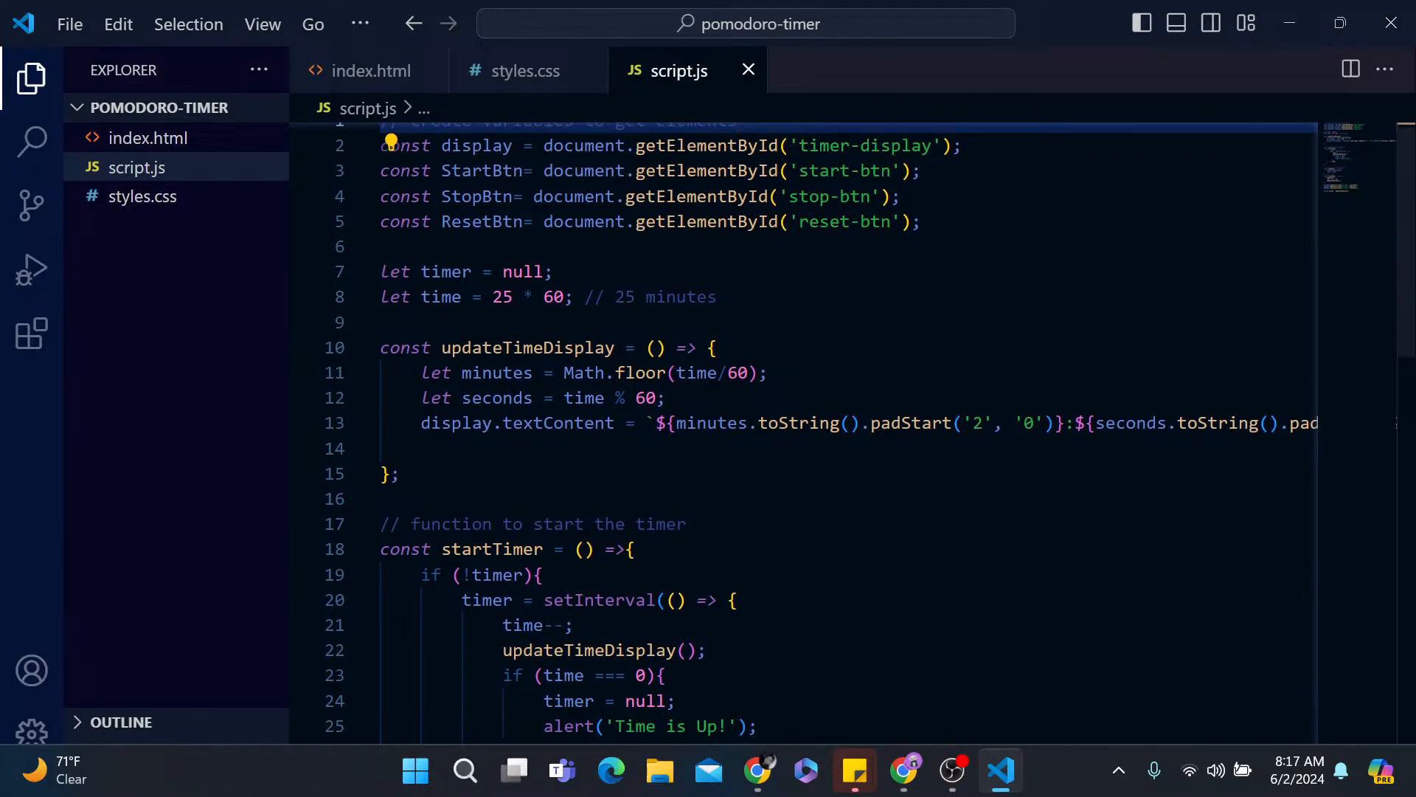
left_click_drag(380, 348, 380, 449)
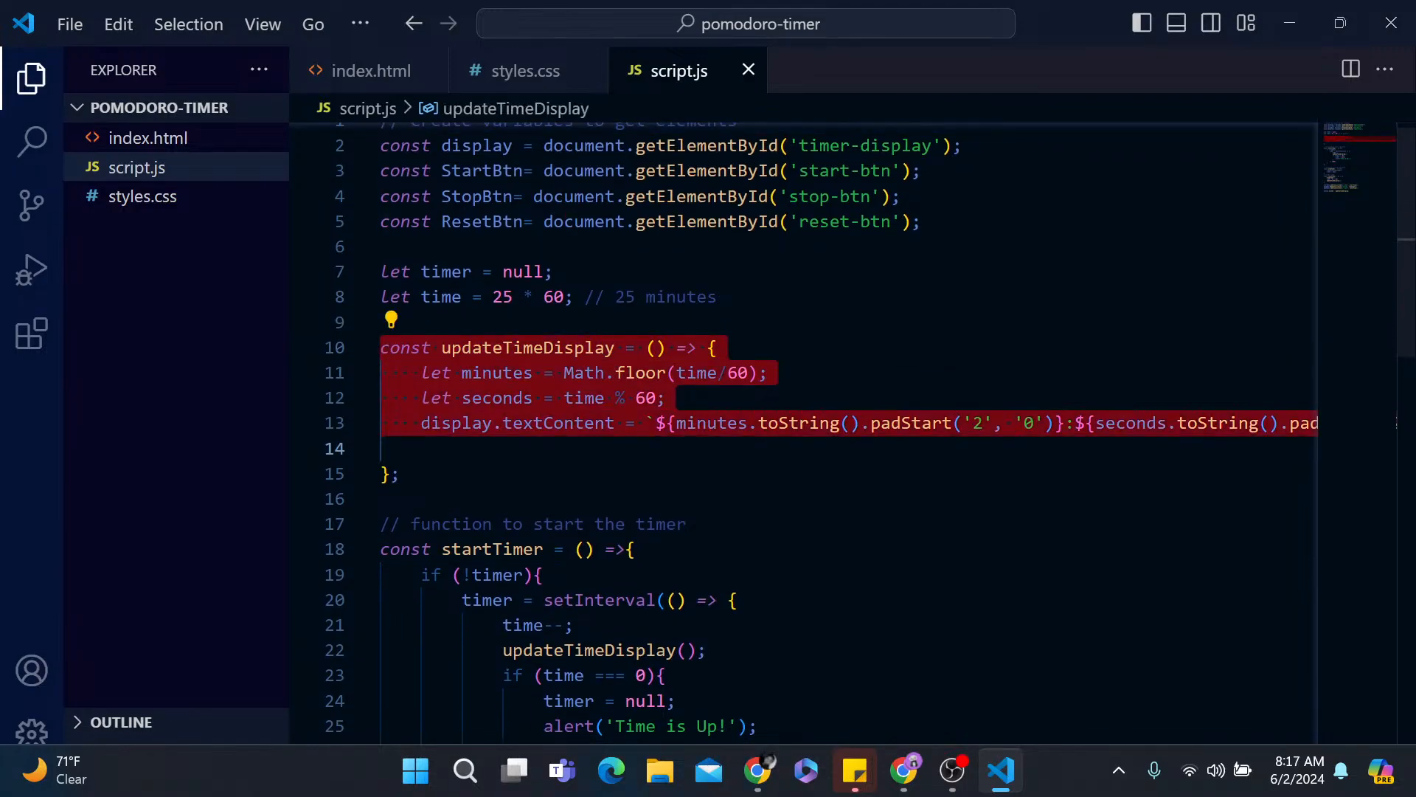
left_click(381, 449)
scroll(822, 433, "down", 2)
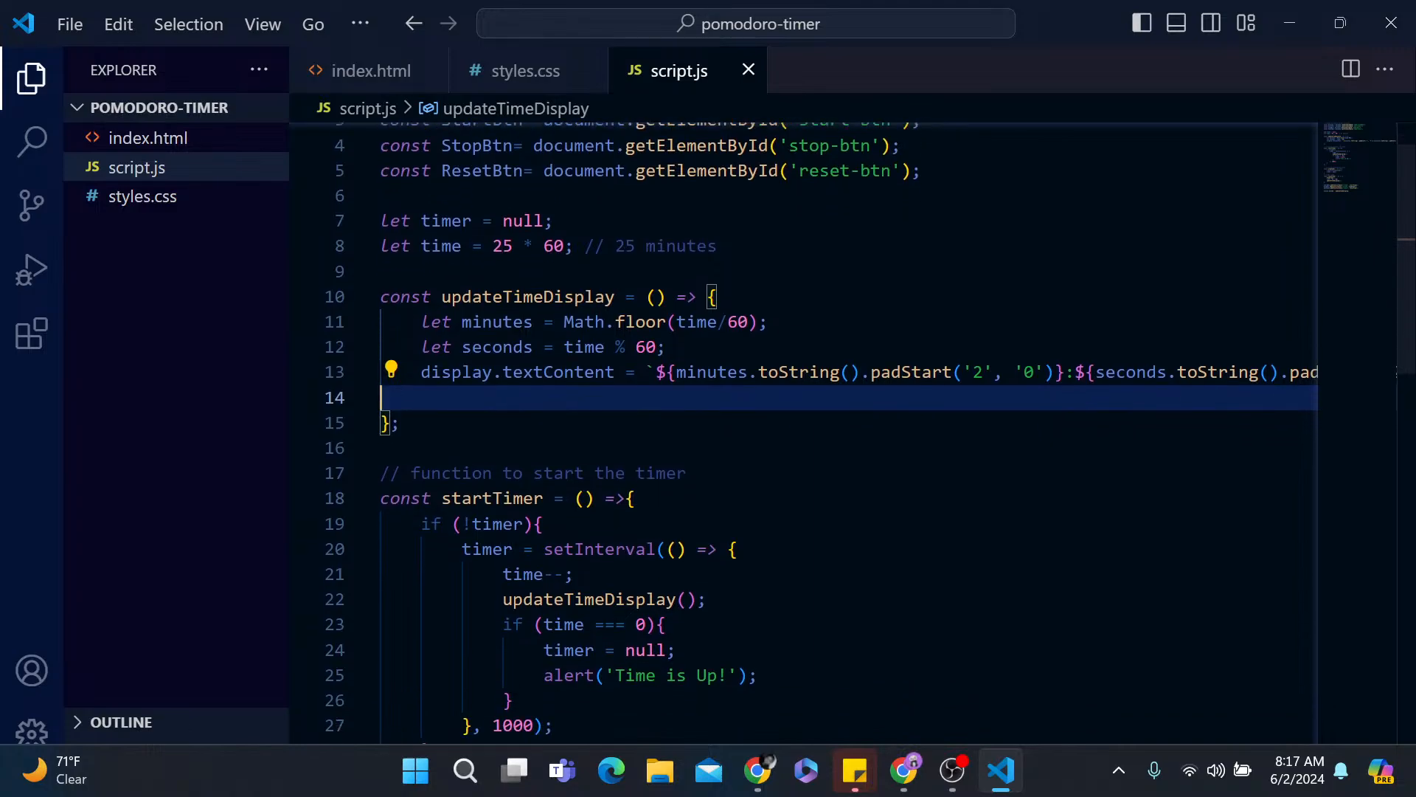
scroll(822, 433, "down", 1)
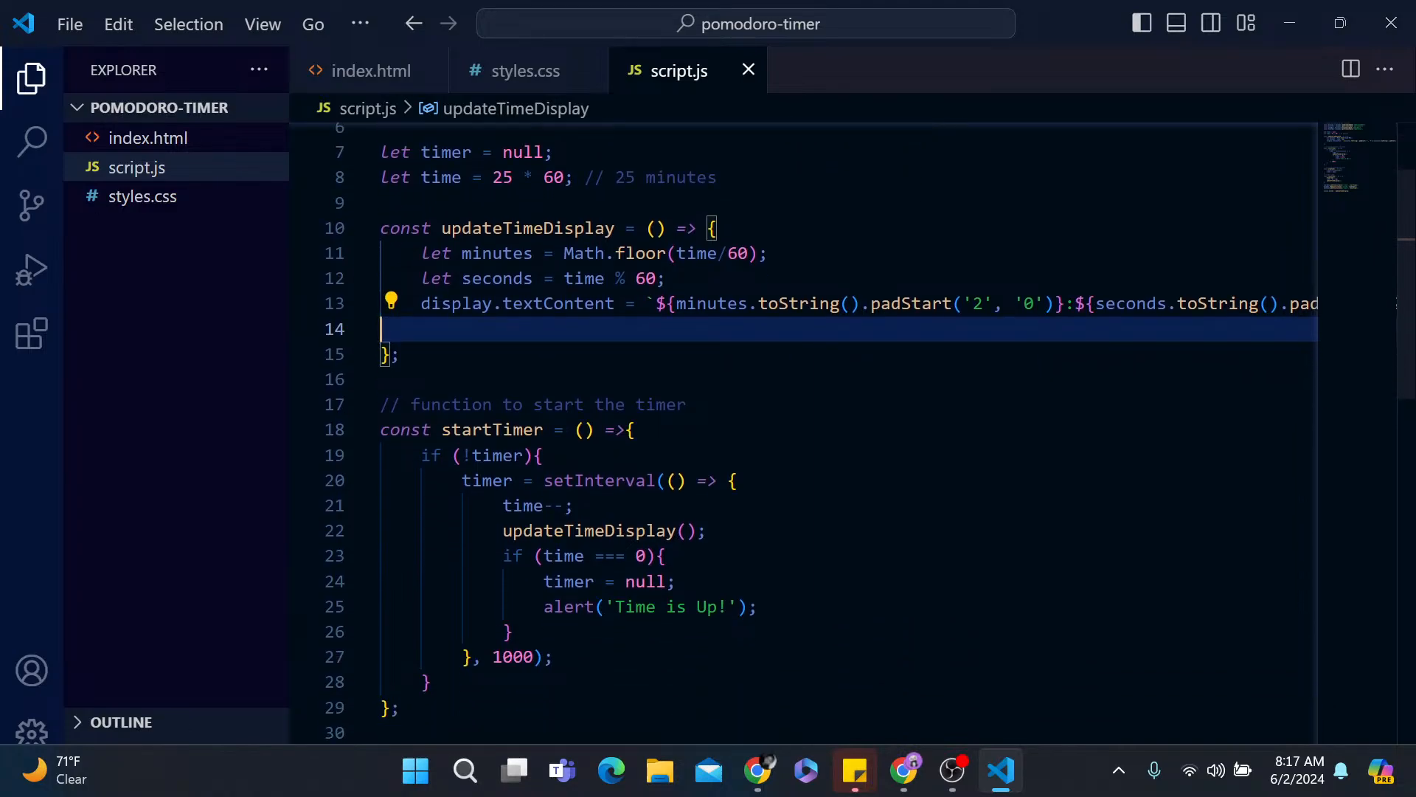
left_click_drag(380, 404, 401, 707)
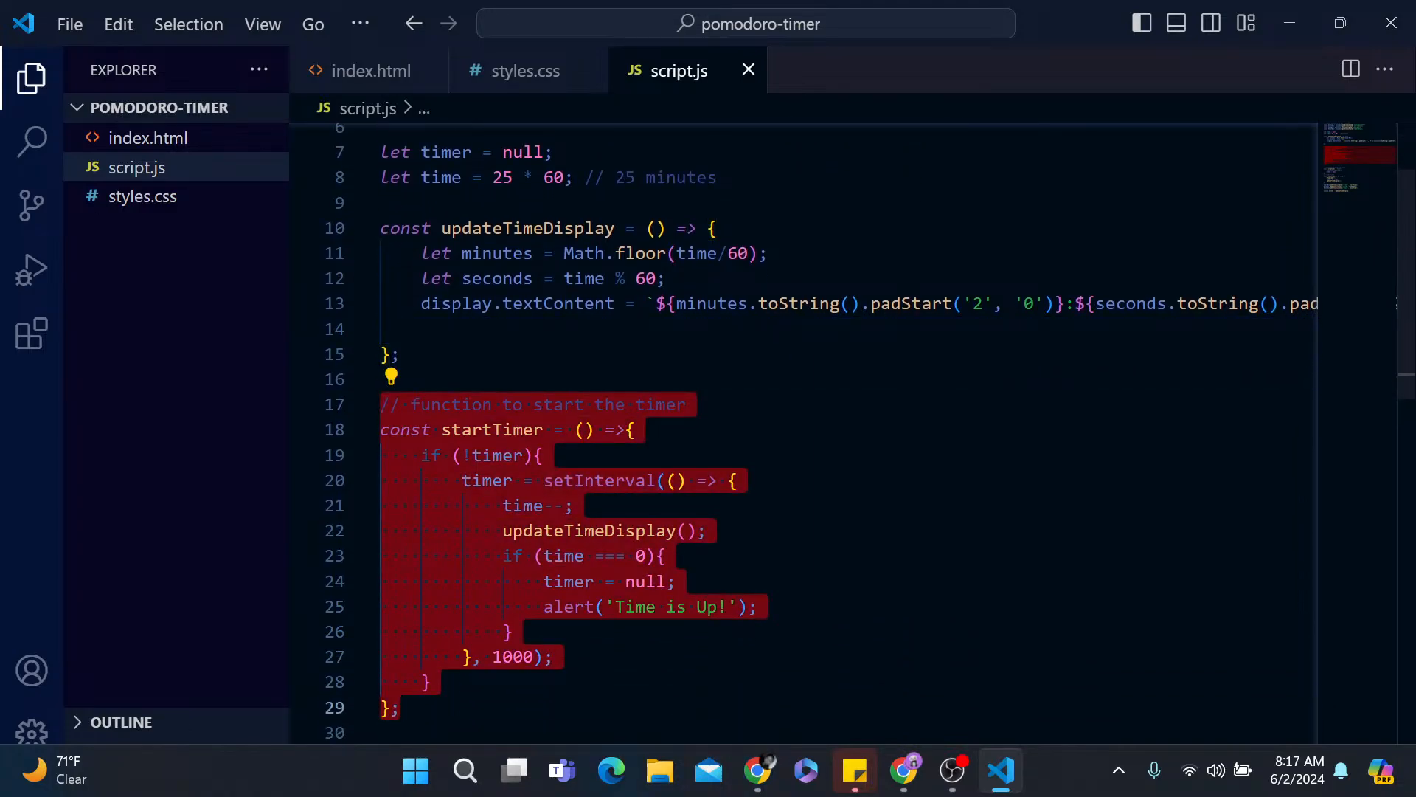
left_click(429, 682)
scroll(429, 681, "down", 3)
scroll(376, 479, "down", 3)
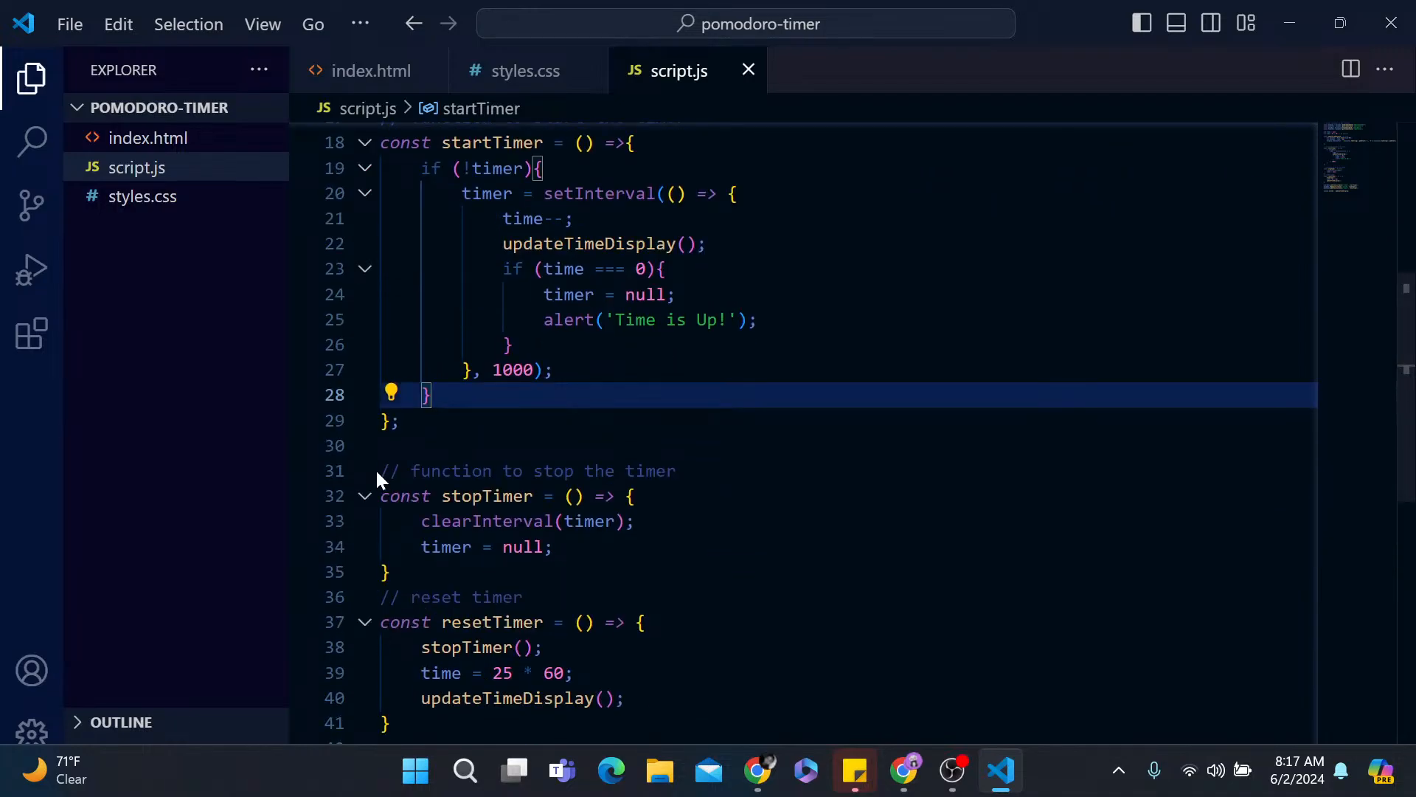
scroll(376, 479, "down", 2)
scroll(812, 458, "down", 3)
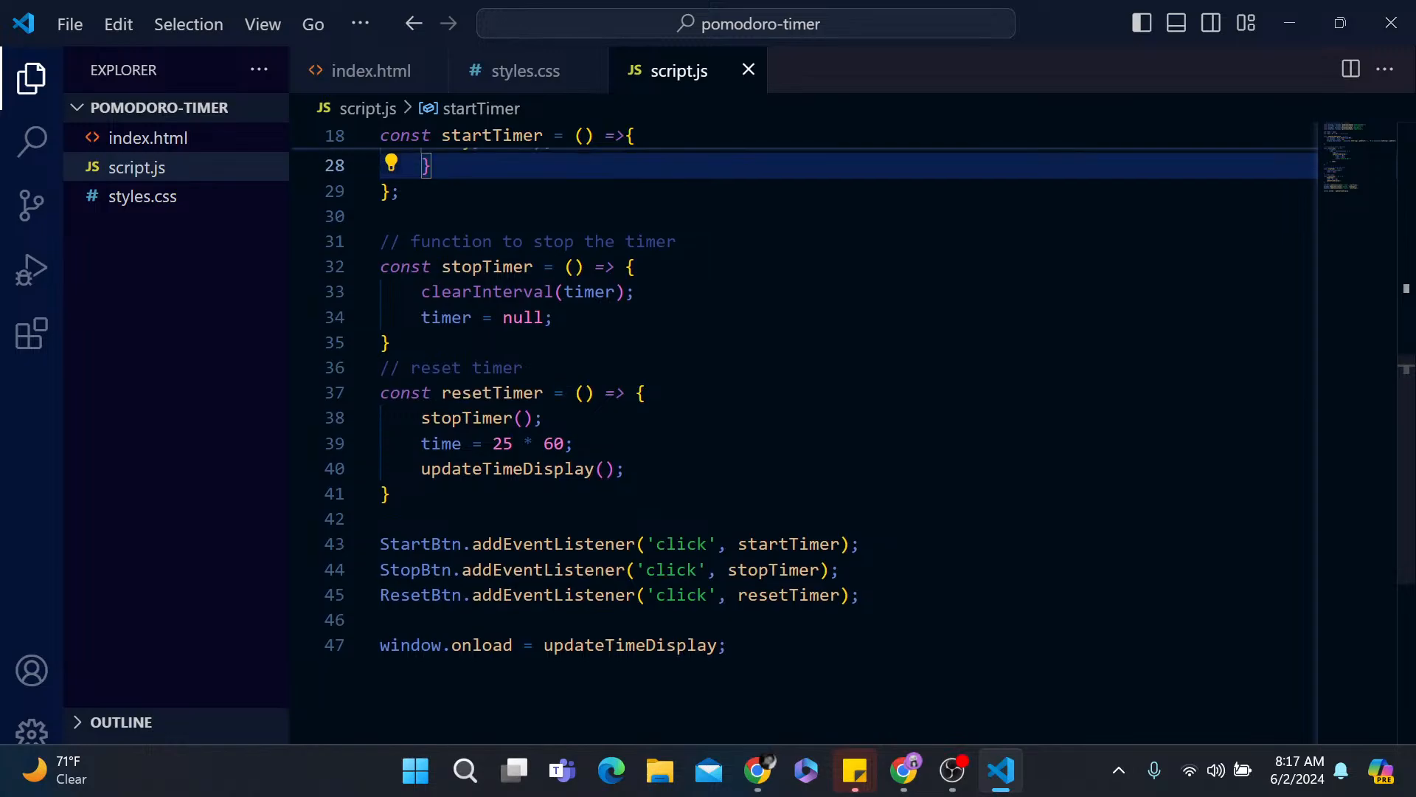
left_click_drag(730, 645, 376, 520)
left_click(555, 317)
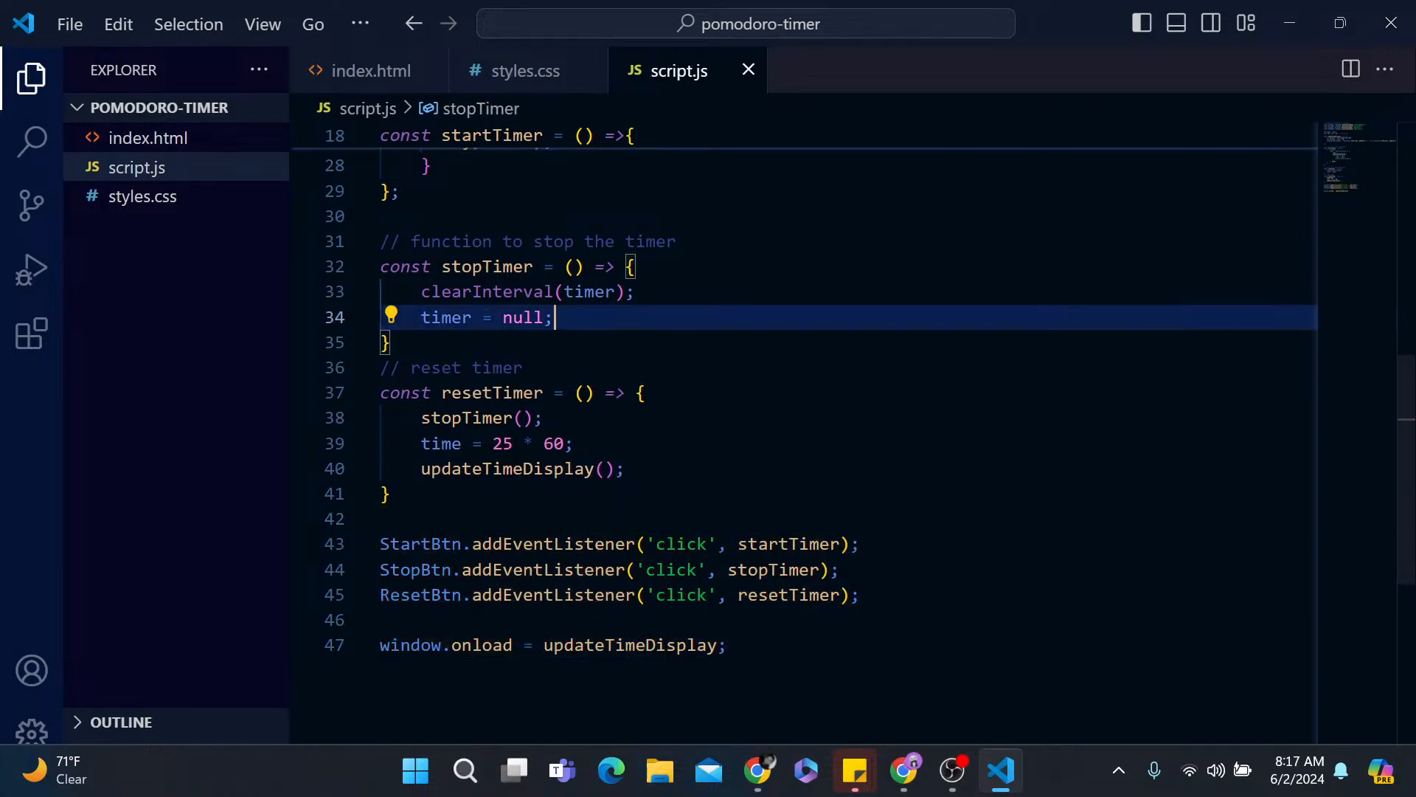
scroll(804, 435, "up", 4)
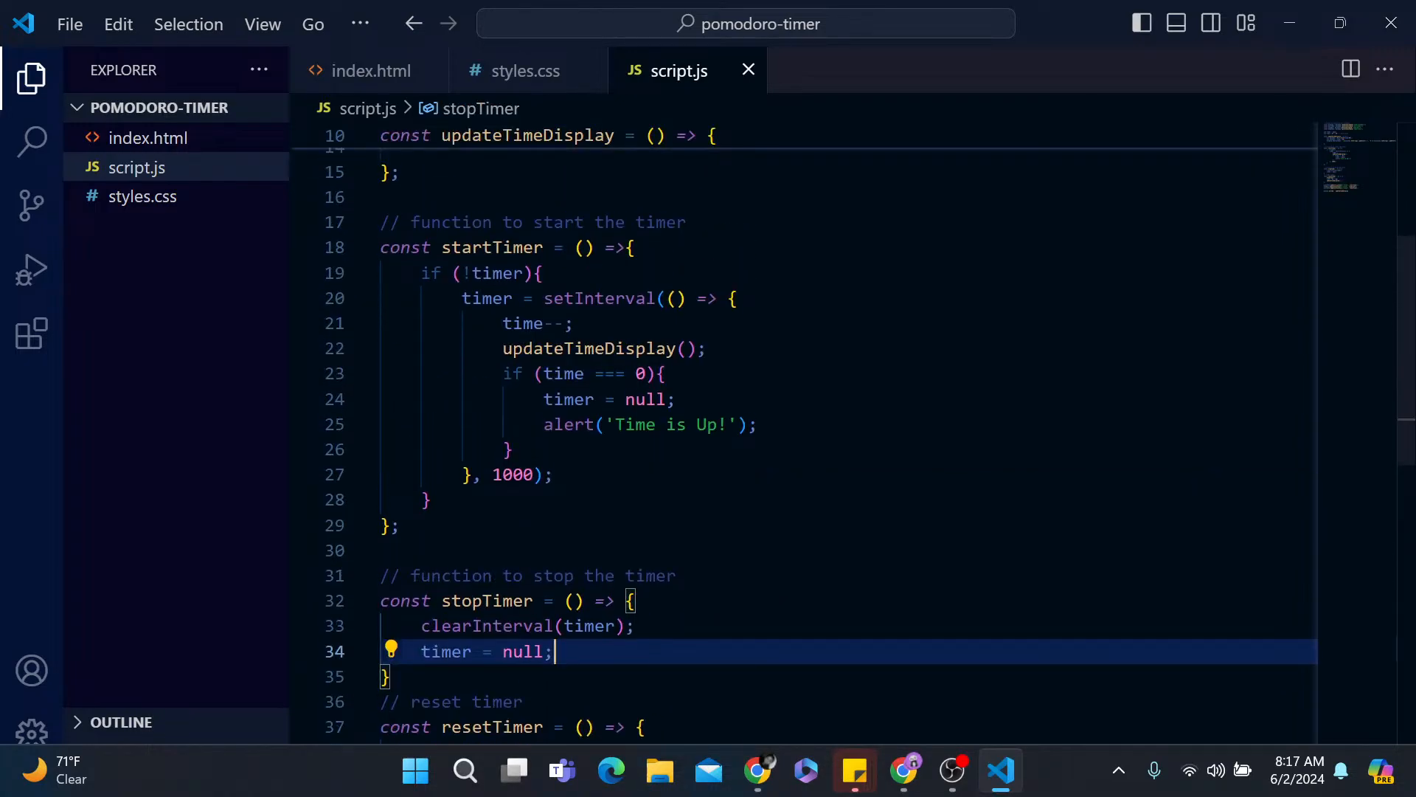
scroll(804, 435, "up", 5)
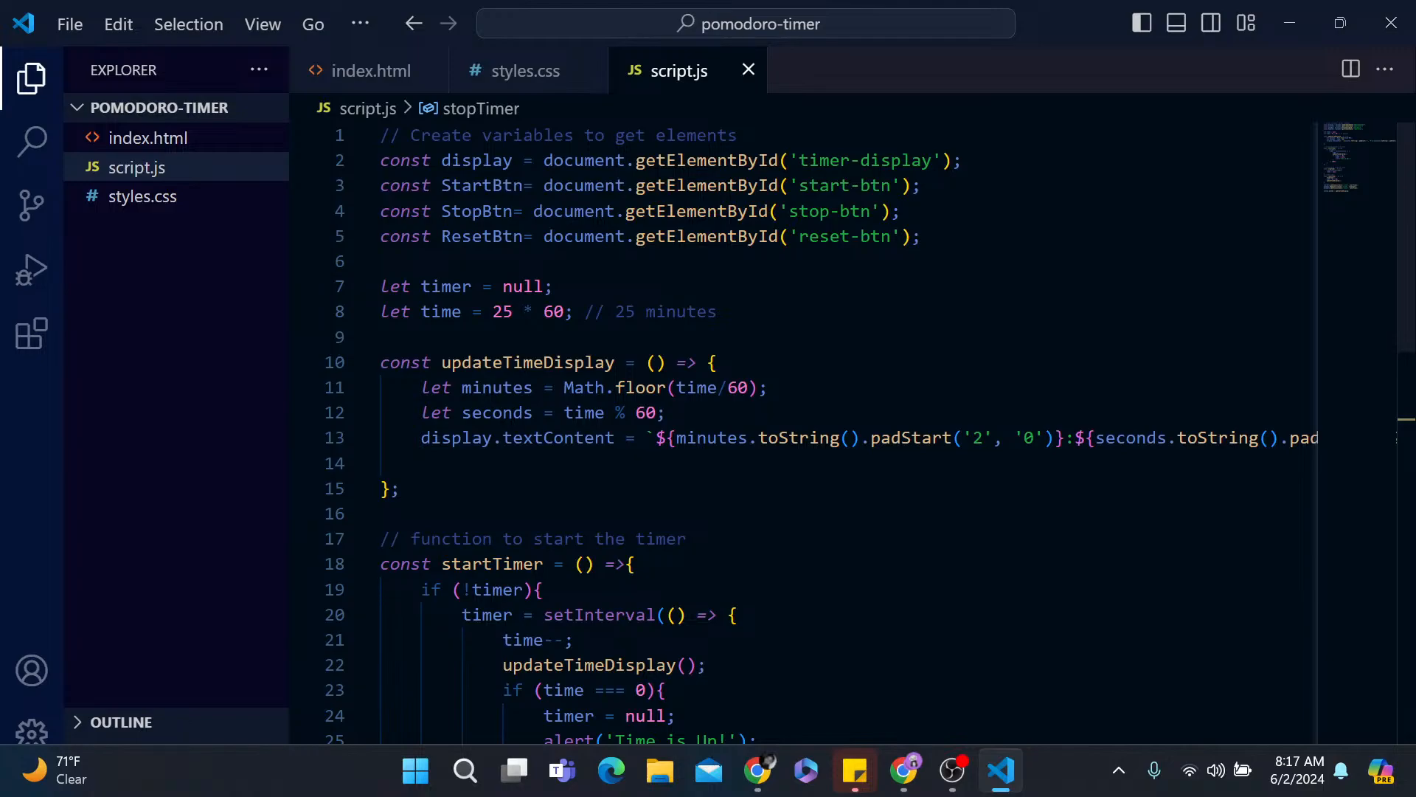
- Copy the comment and four getElementById declarations from script.js and start an empty paragraph under the Hashnode draft's Step 4 heading
mouse_move(763, 783)
left_click_drag(921, 236, 381, 135)
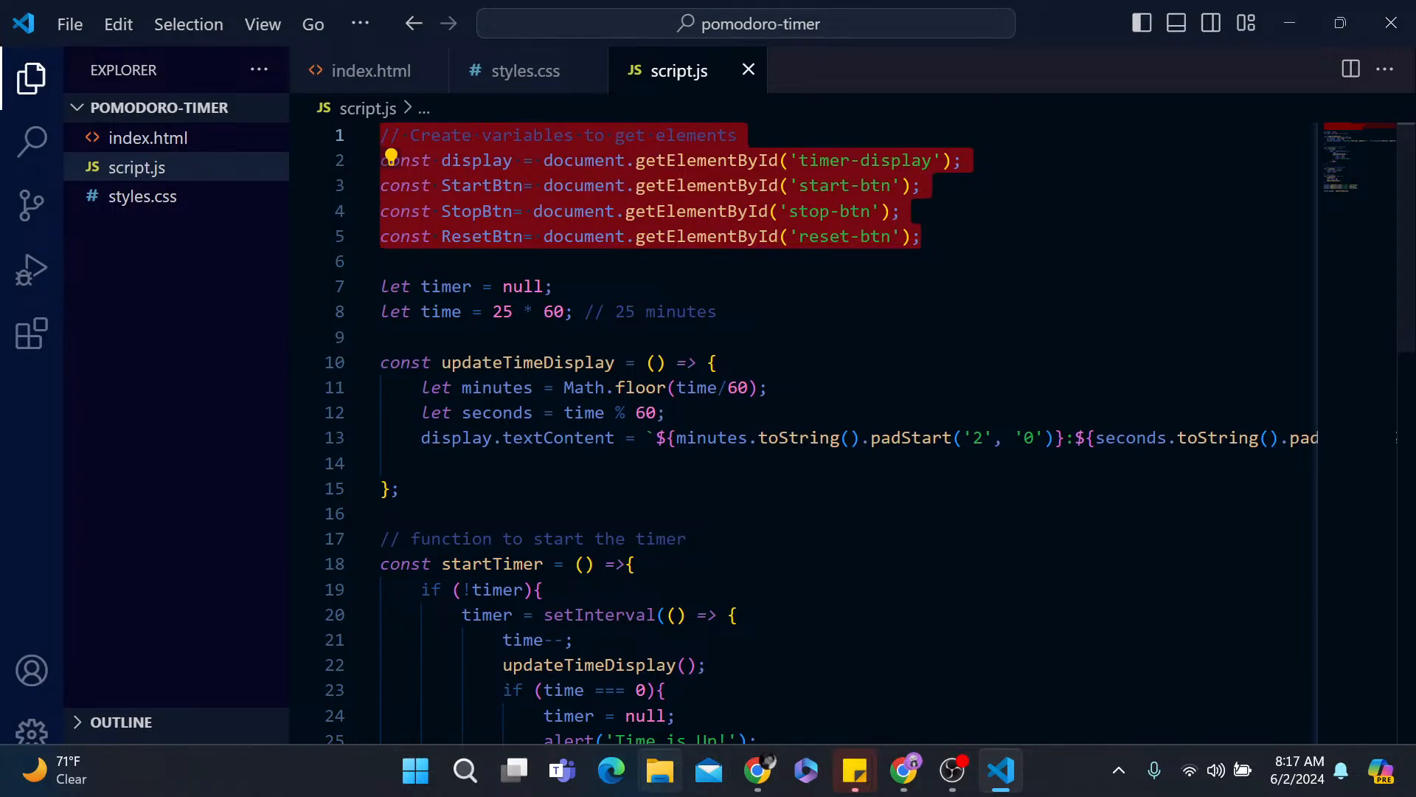
left_click(758, 770)
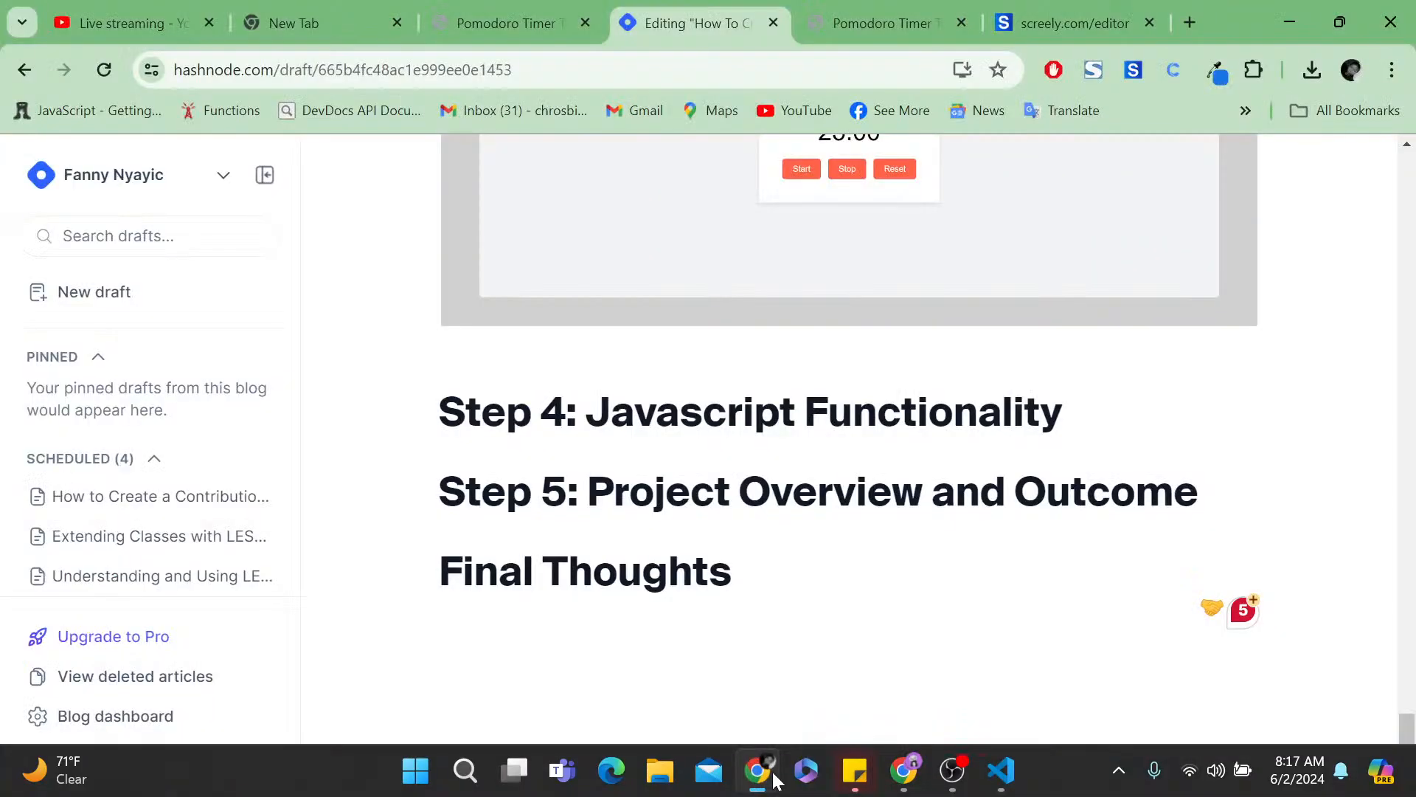
key("Return")
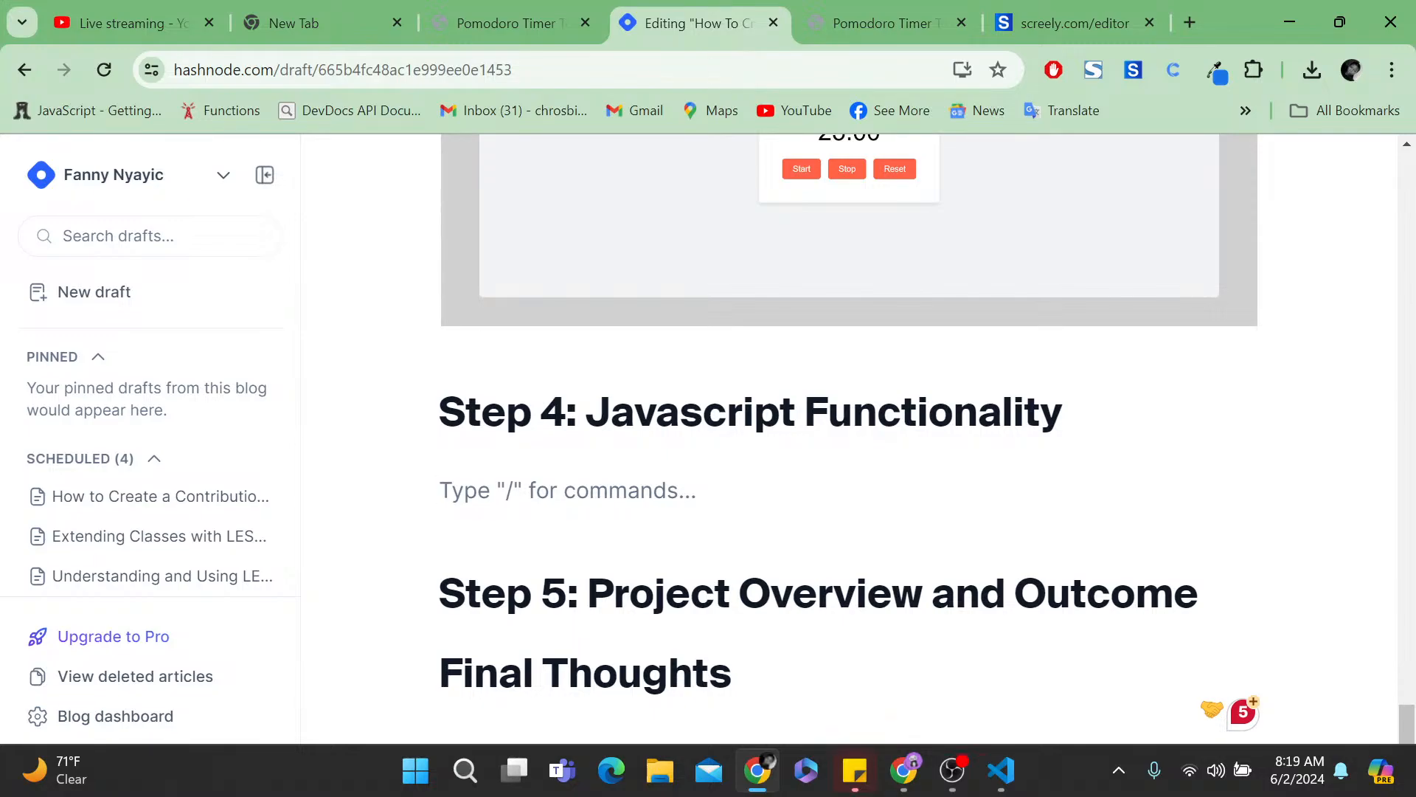
type("Hea")
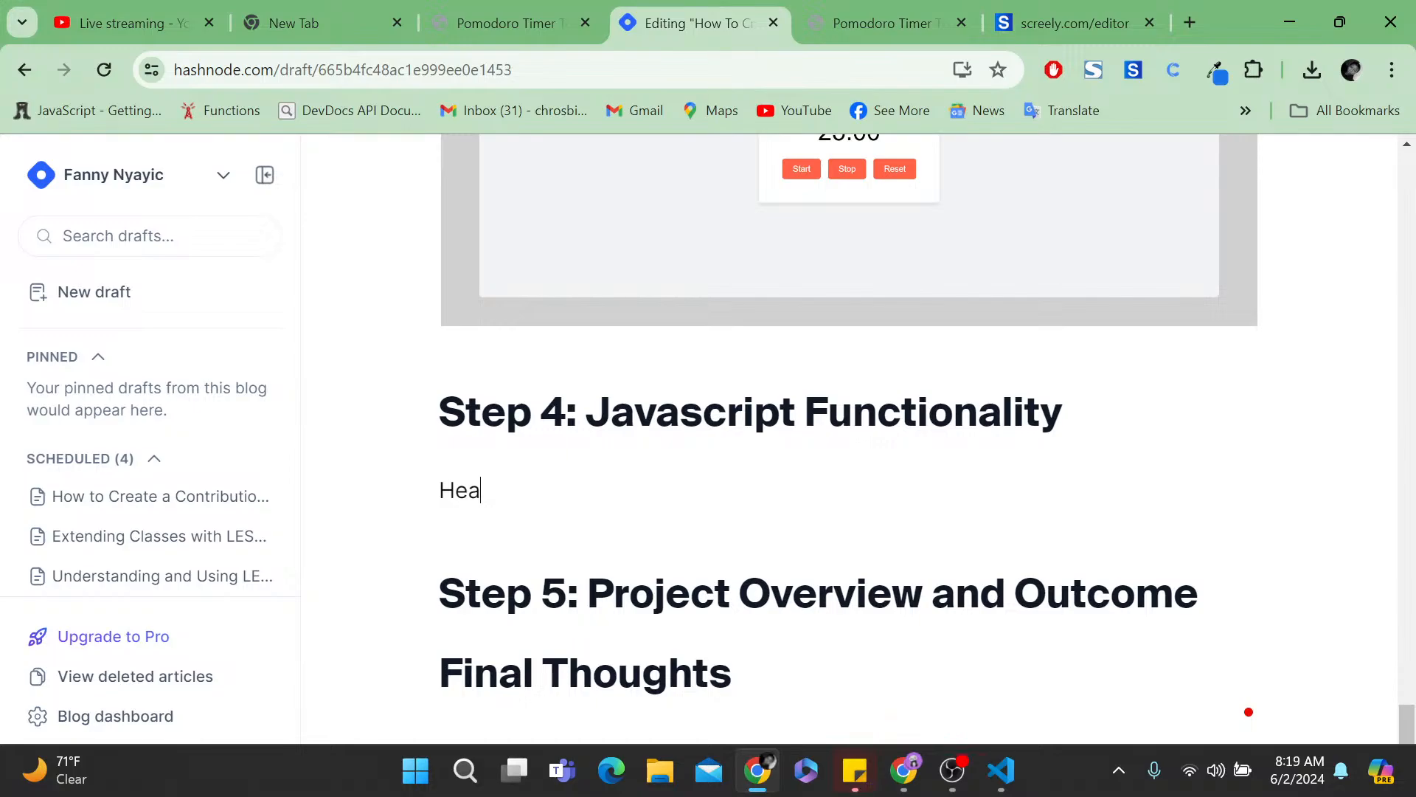
key("BackSpace")
key("BackSpace")
key("BackSpace")
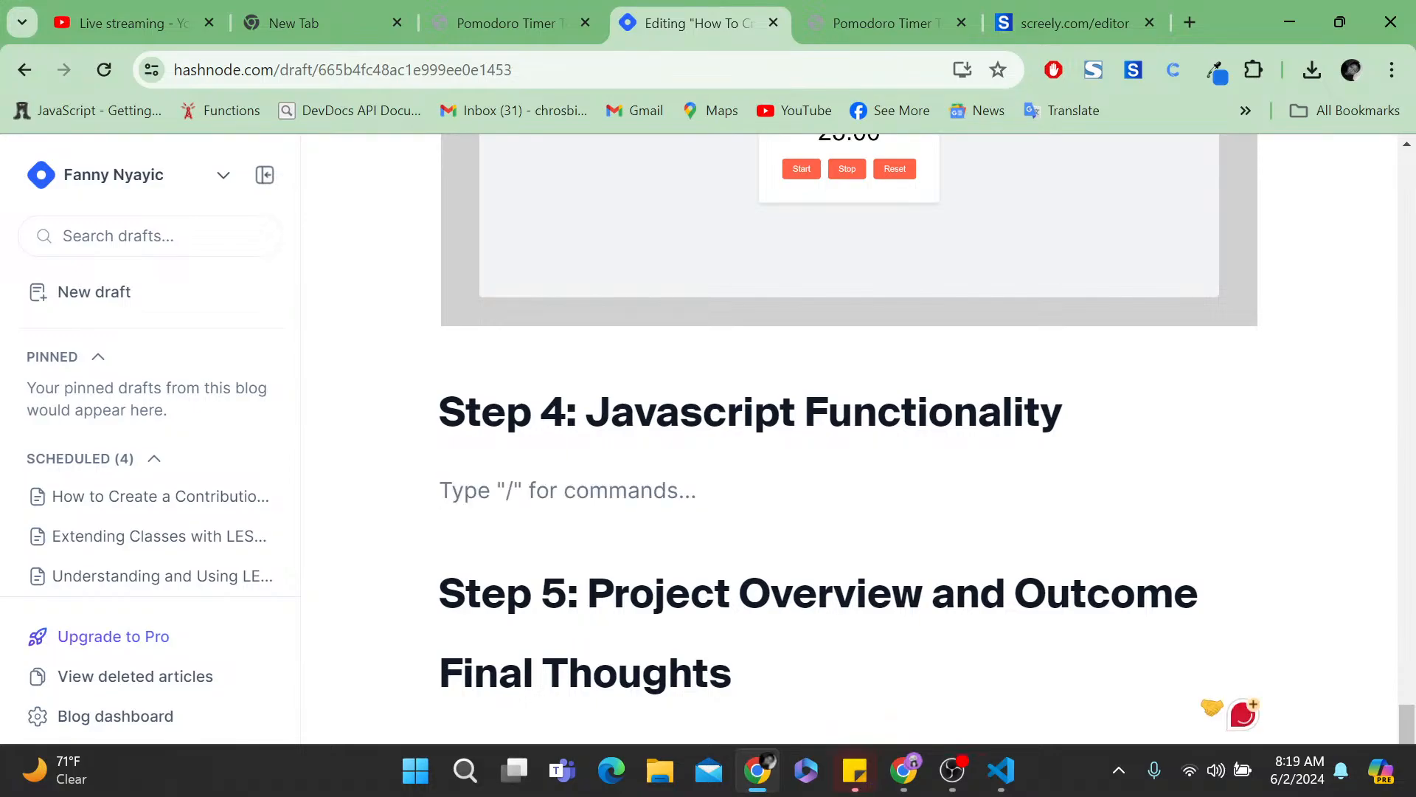
- Write "Go to the Javascript file and create variables to fetch ids from your HTML file." under the Step 4 heading
type("GO")
key("BackSpace")
key("BackSpace")
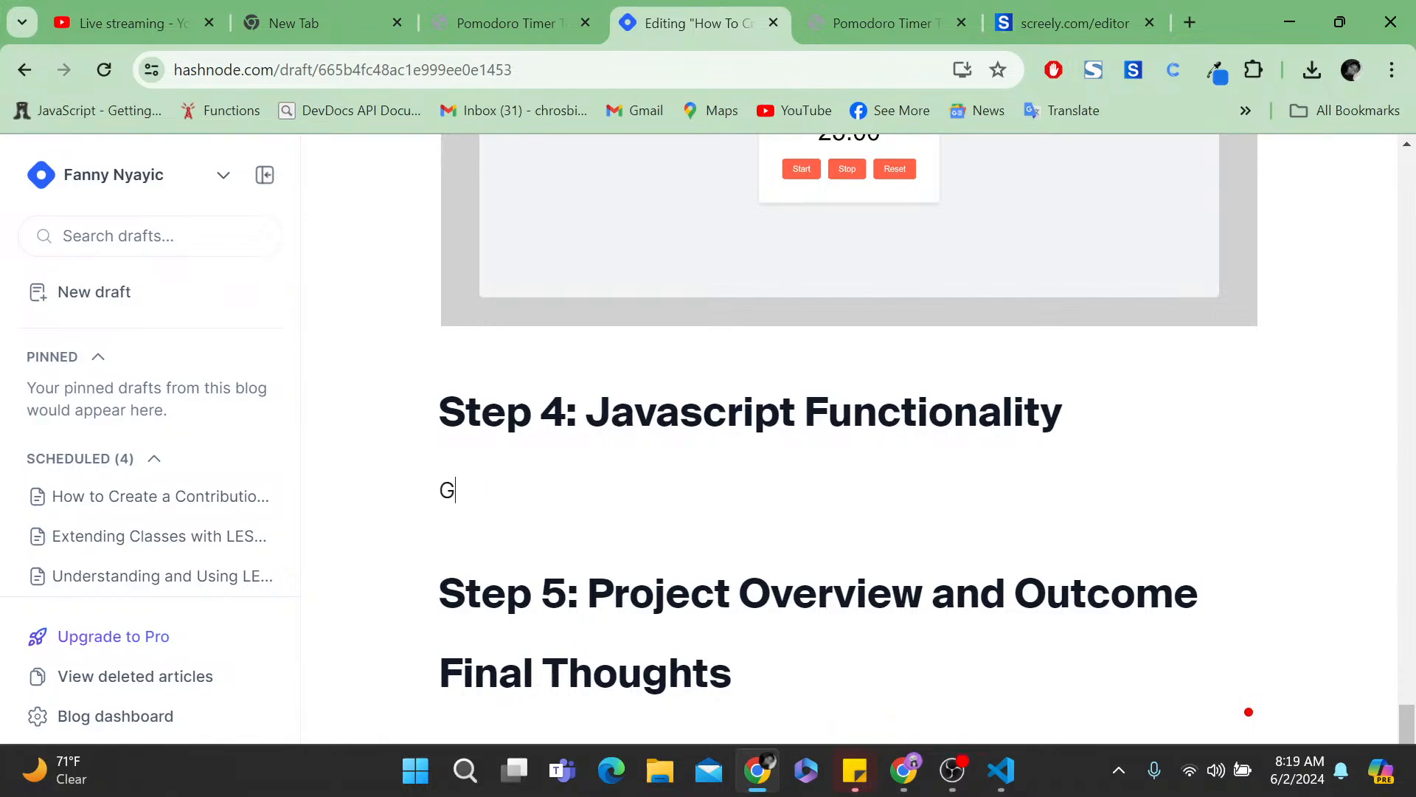
type("o to the Javascript ")
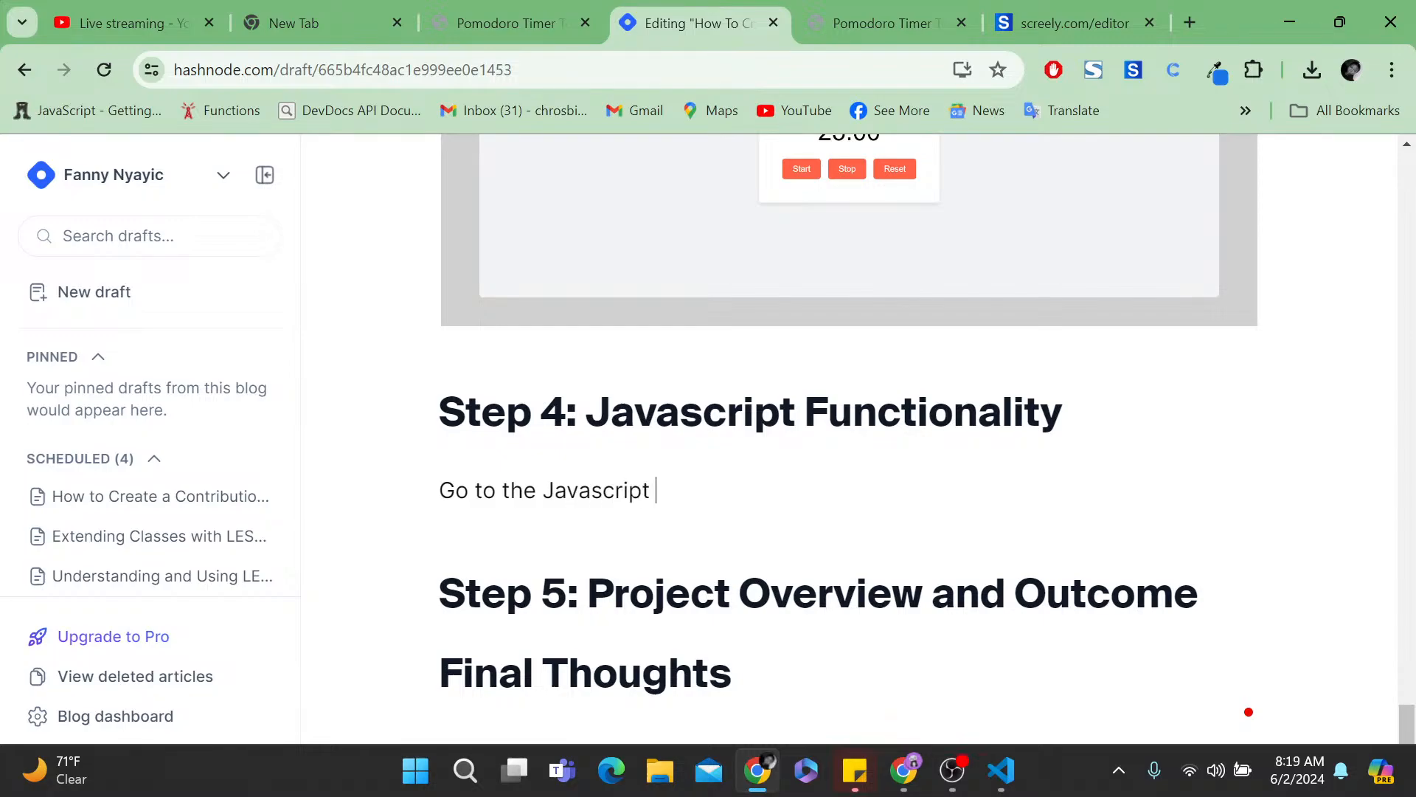
type("file and create ")
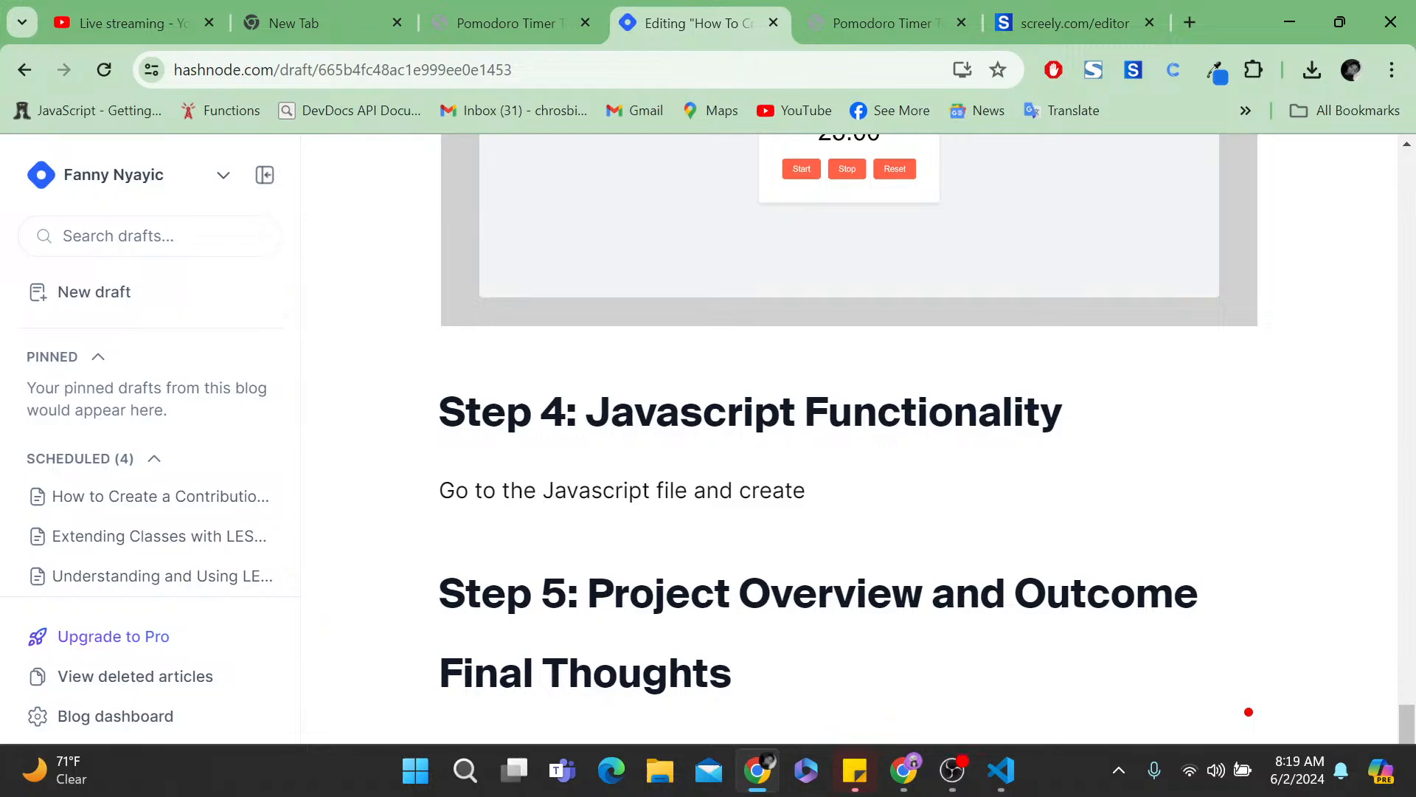
type("variables to ")
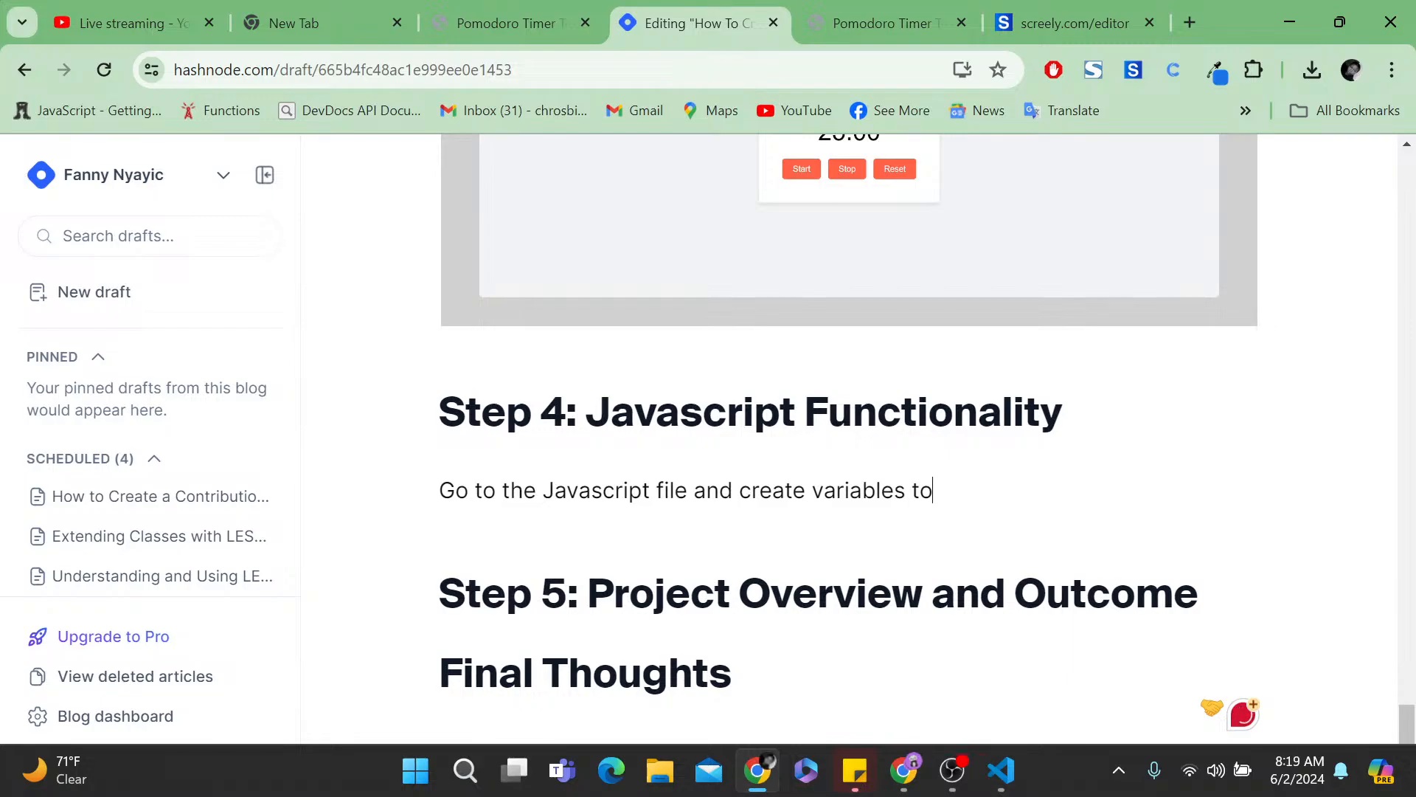
type("fetch ids from your ")
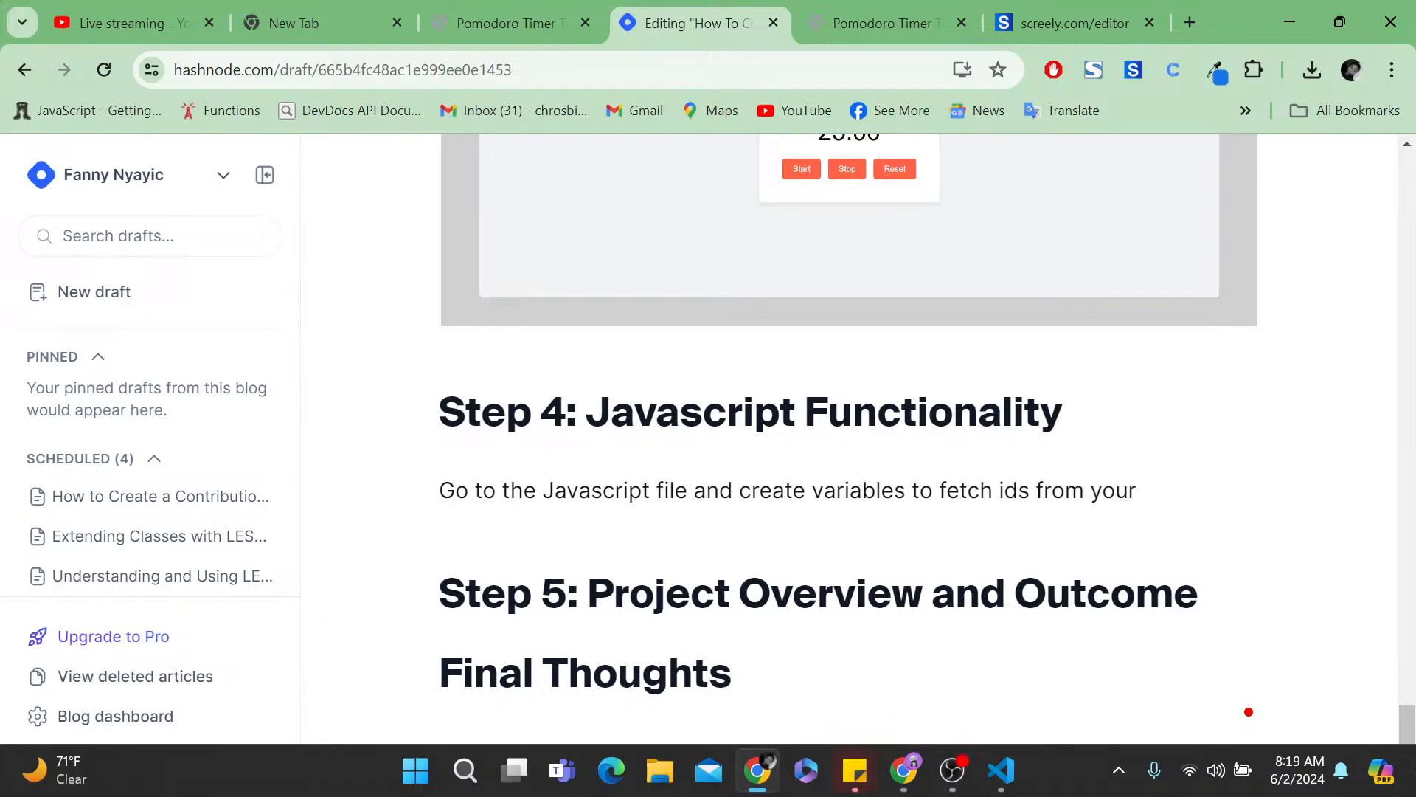
type("HTML file")
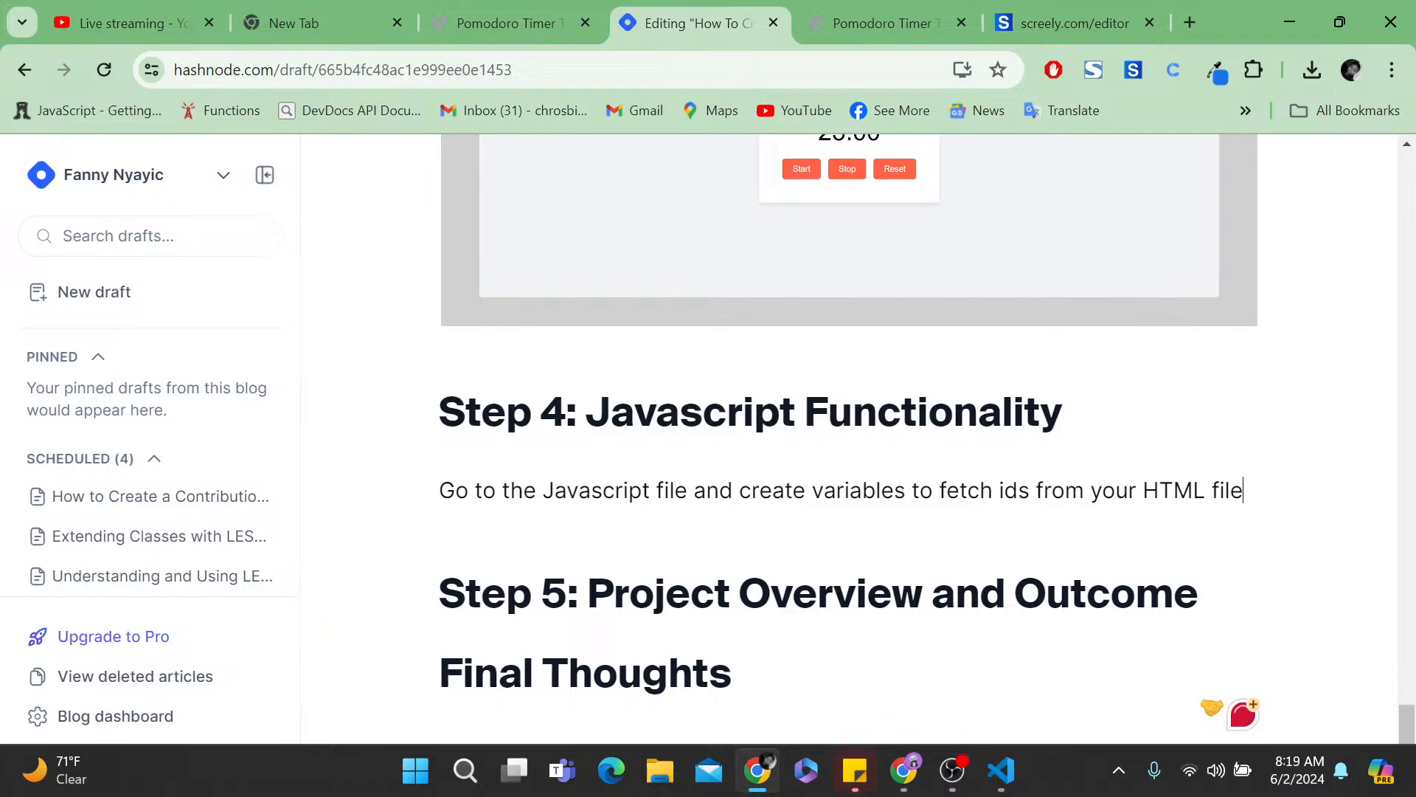
type(".")
- Insert a code block below the Step 4 sentence and paste the copied comment and element declarations into it
key("Return")
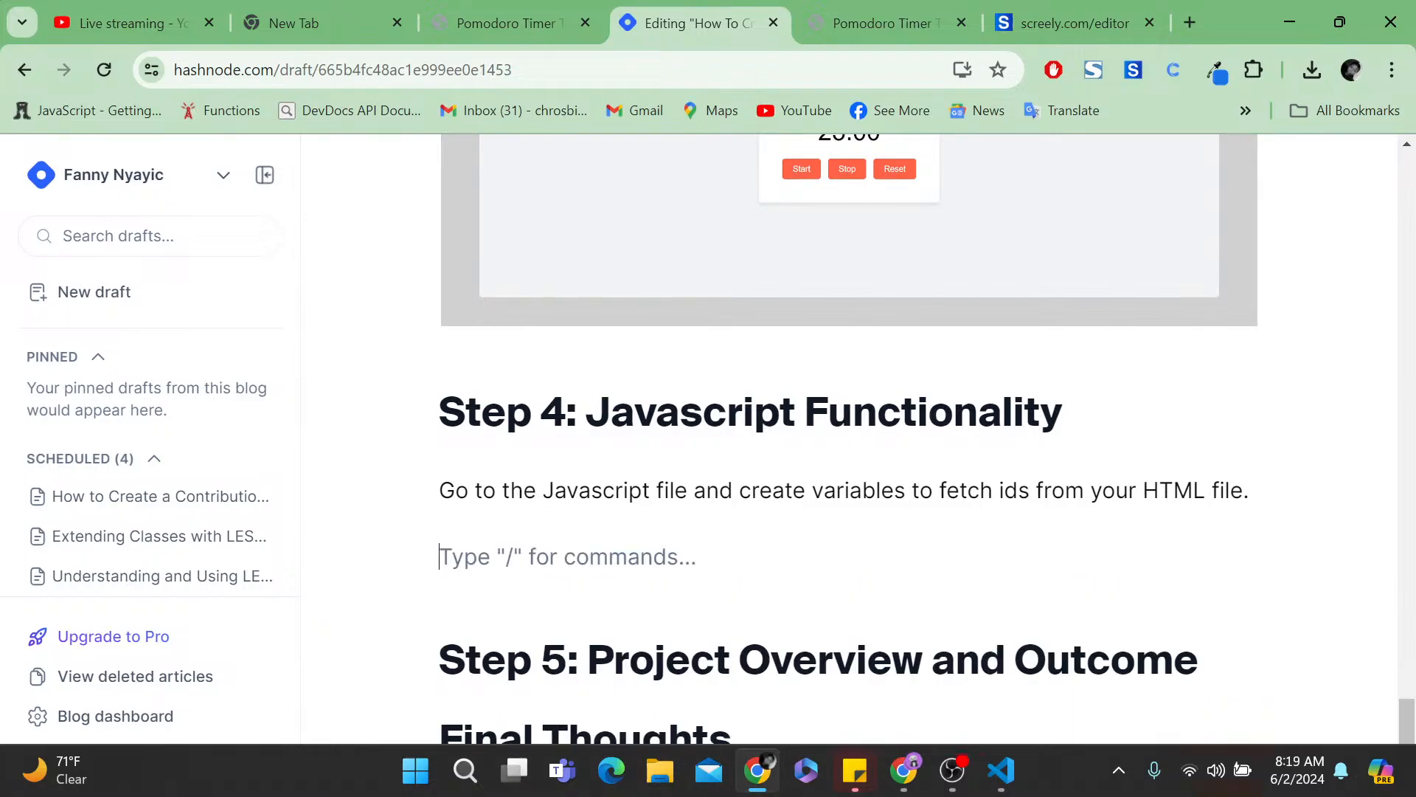
type("//")
key("BackSpace")
type("code")
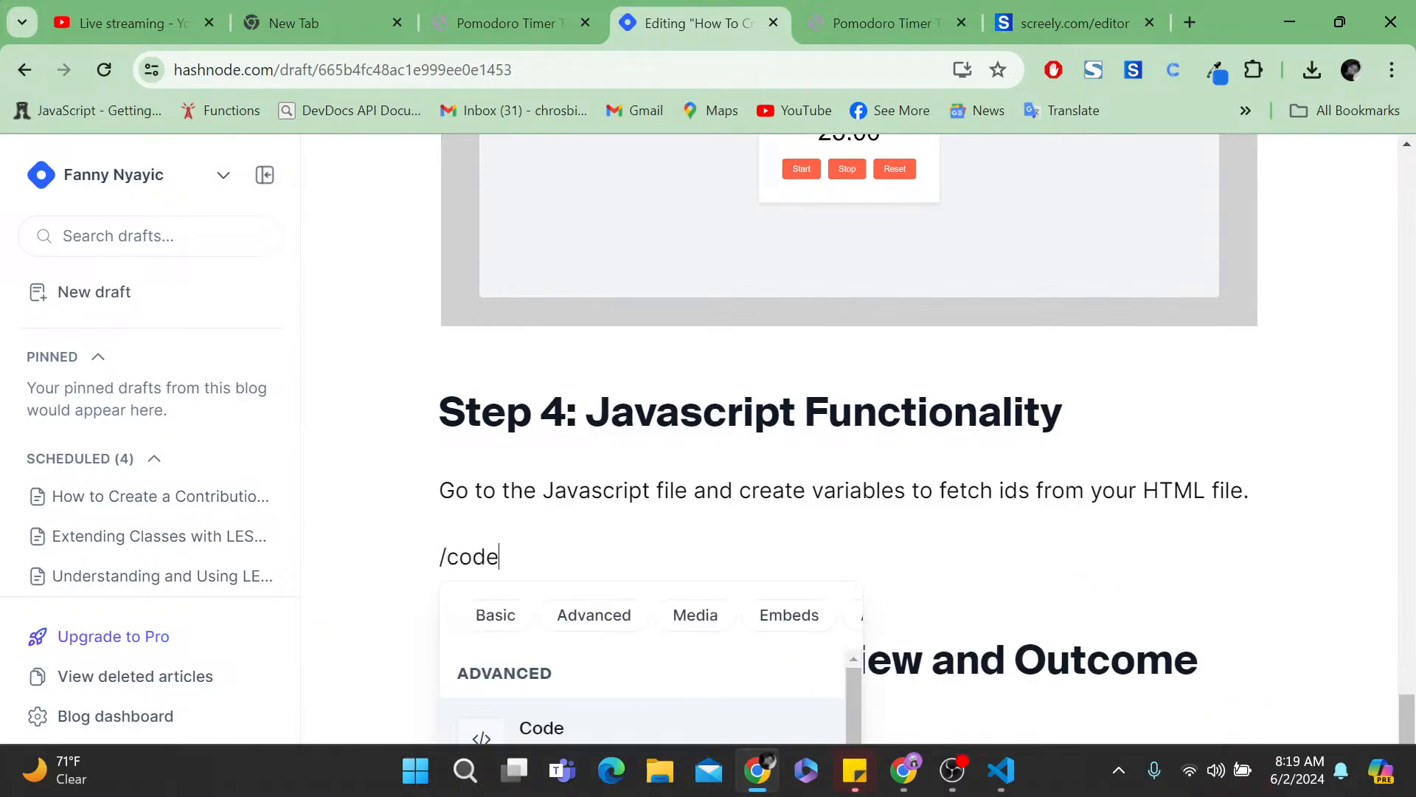
key("Return")
type("// Create variables to get elements const display = document.getElementById('timer-display'); const StartBtn= document.getElementById('start-btn'); const StopBtn= document.getElementById('stop-btn'); const ResetBtn= document.getElementById('reset-btn');")
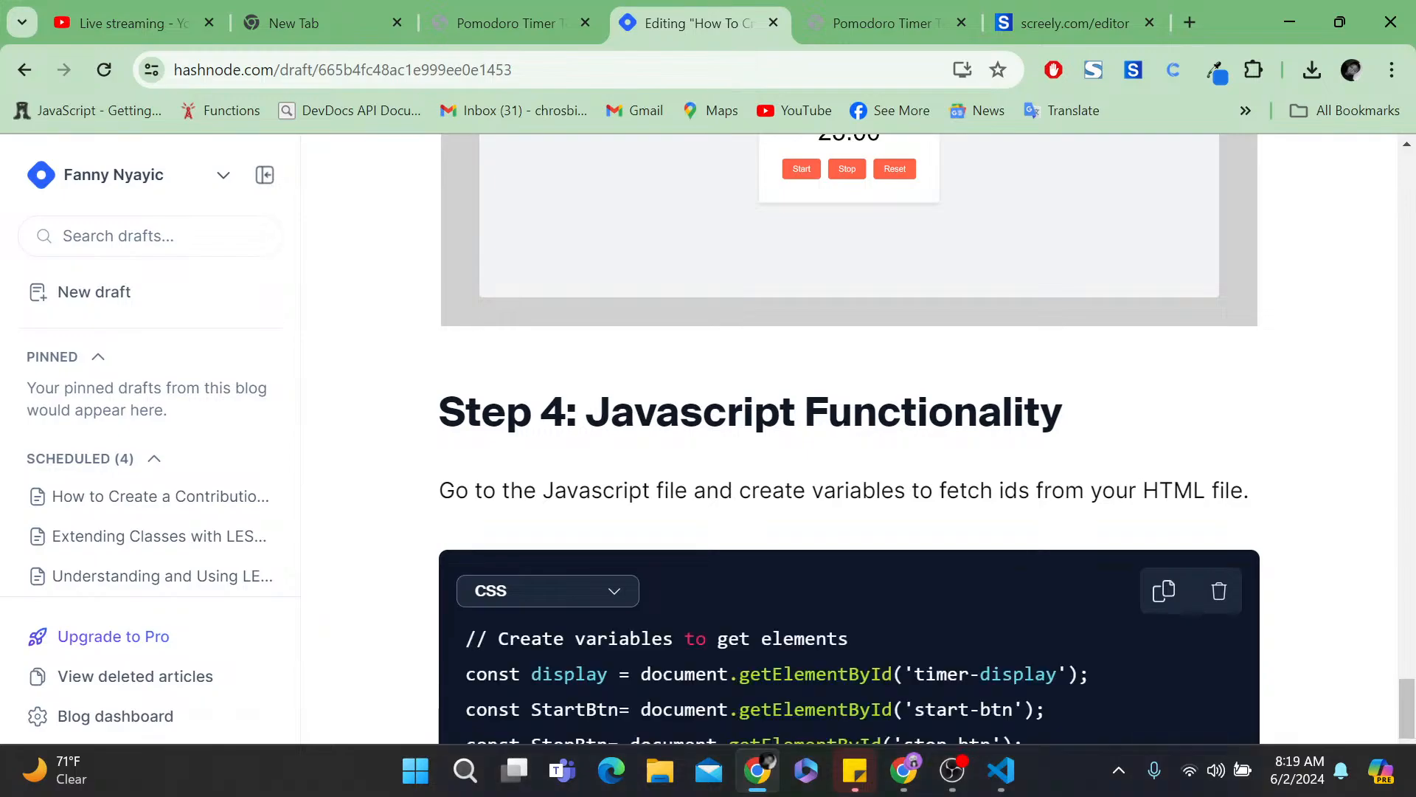
- Set the language of the Step 4 code block to JavaScript
scroll(849, 442, "down", 4)
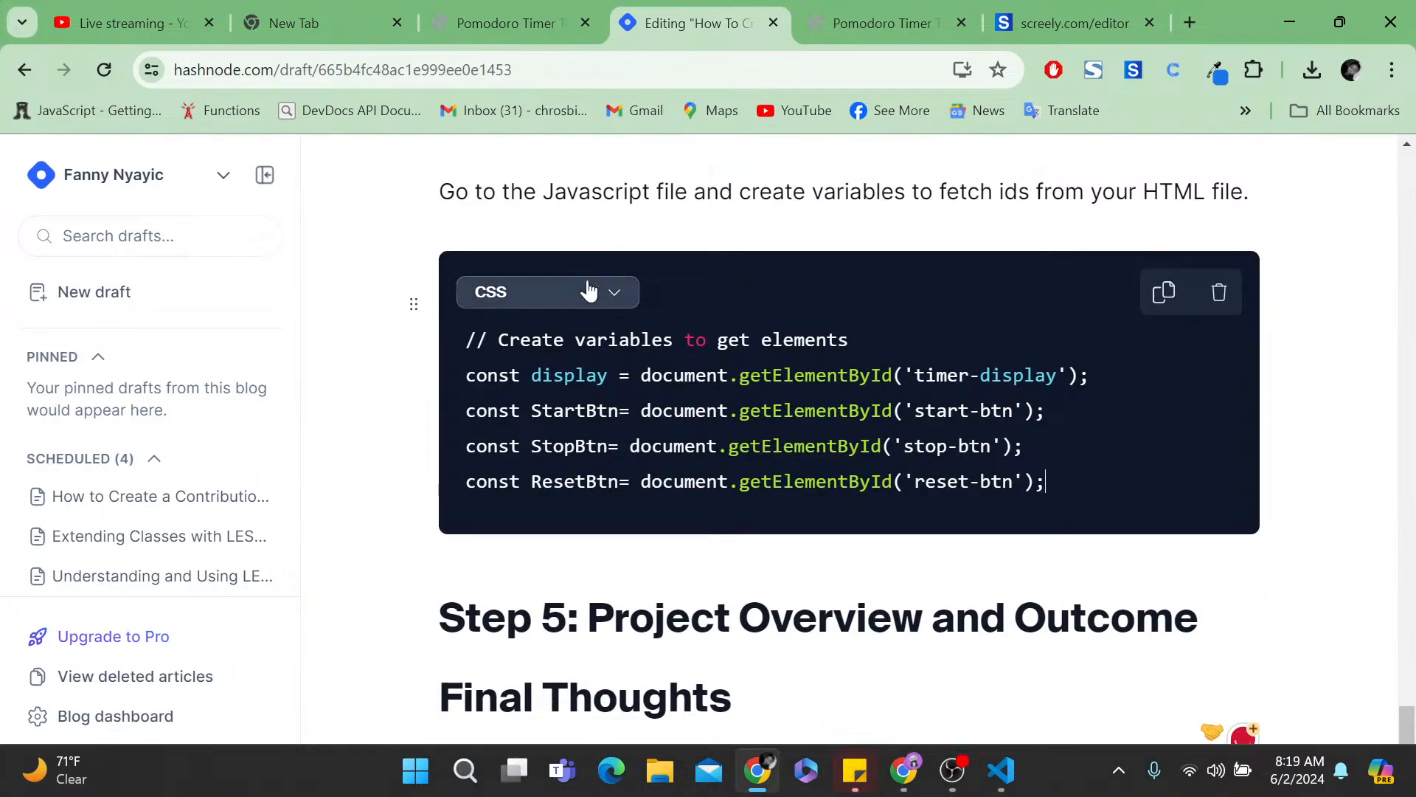
left_click(588, 289)
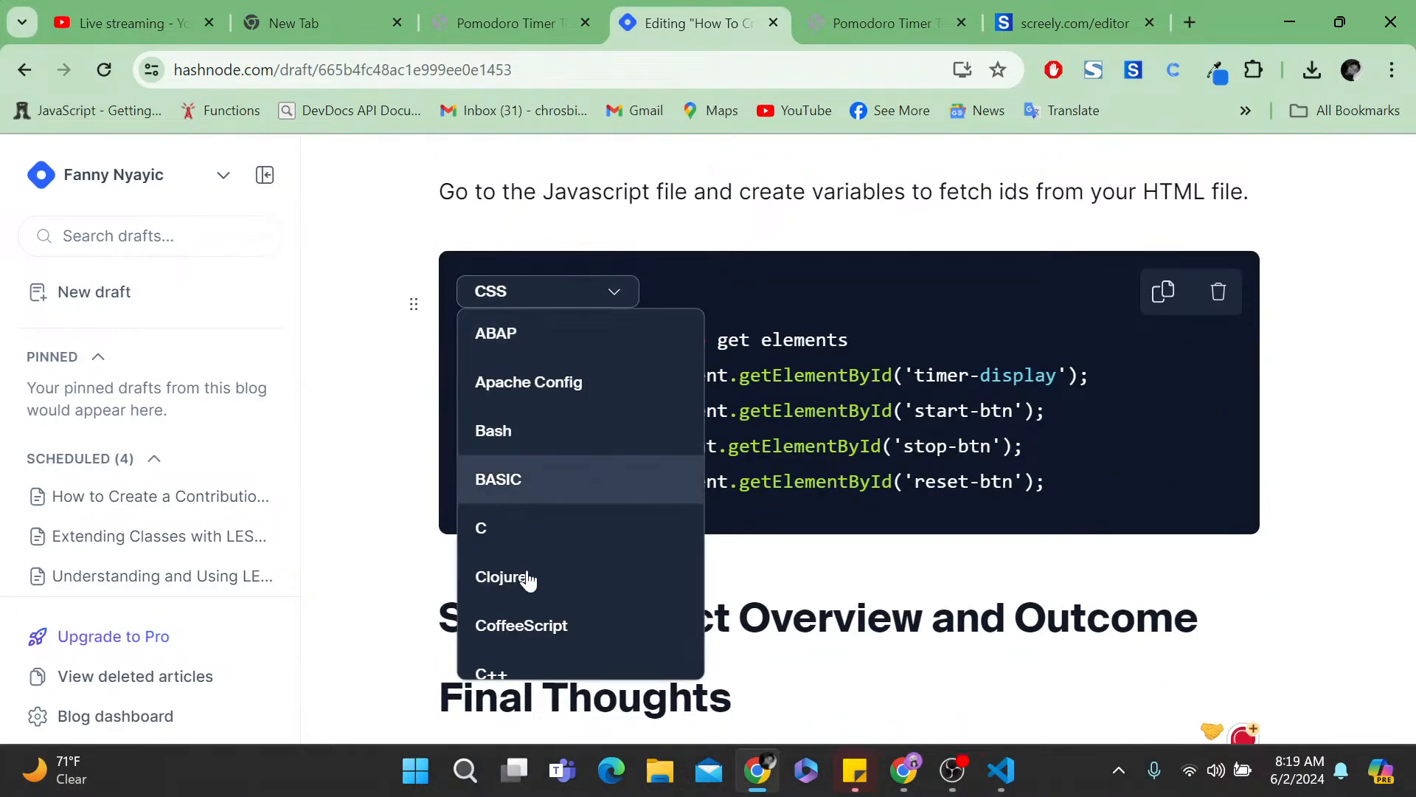
scroll(528, 580, "down", 5)
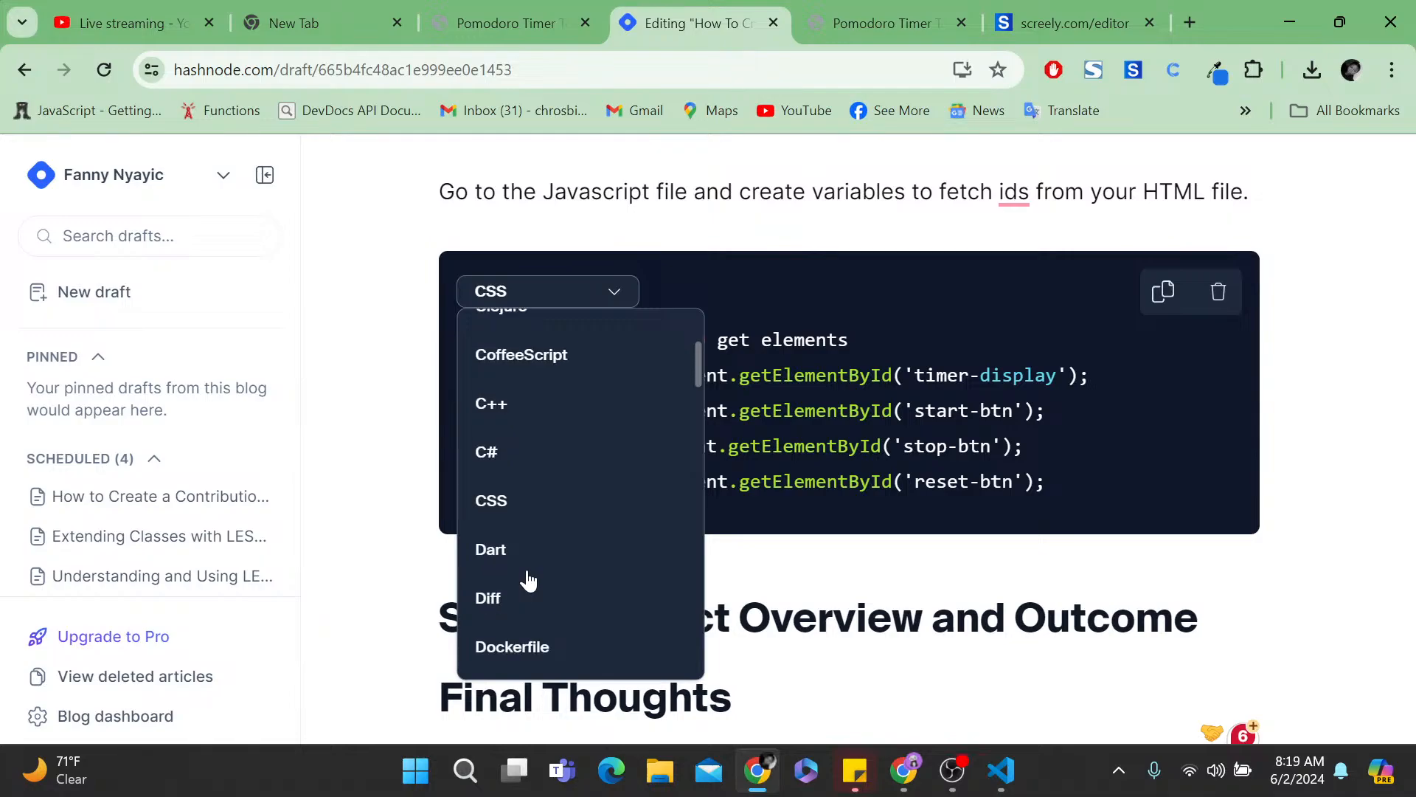
scroll(529, 580, "down", 5)
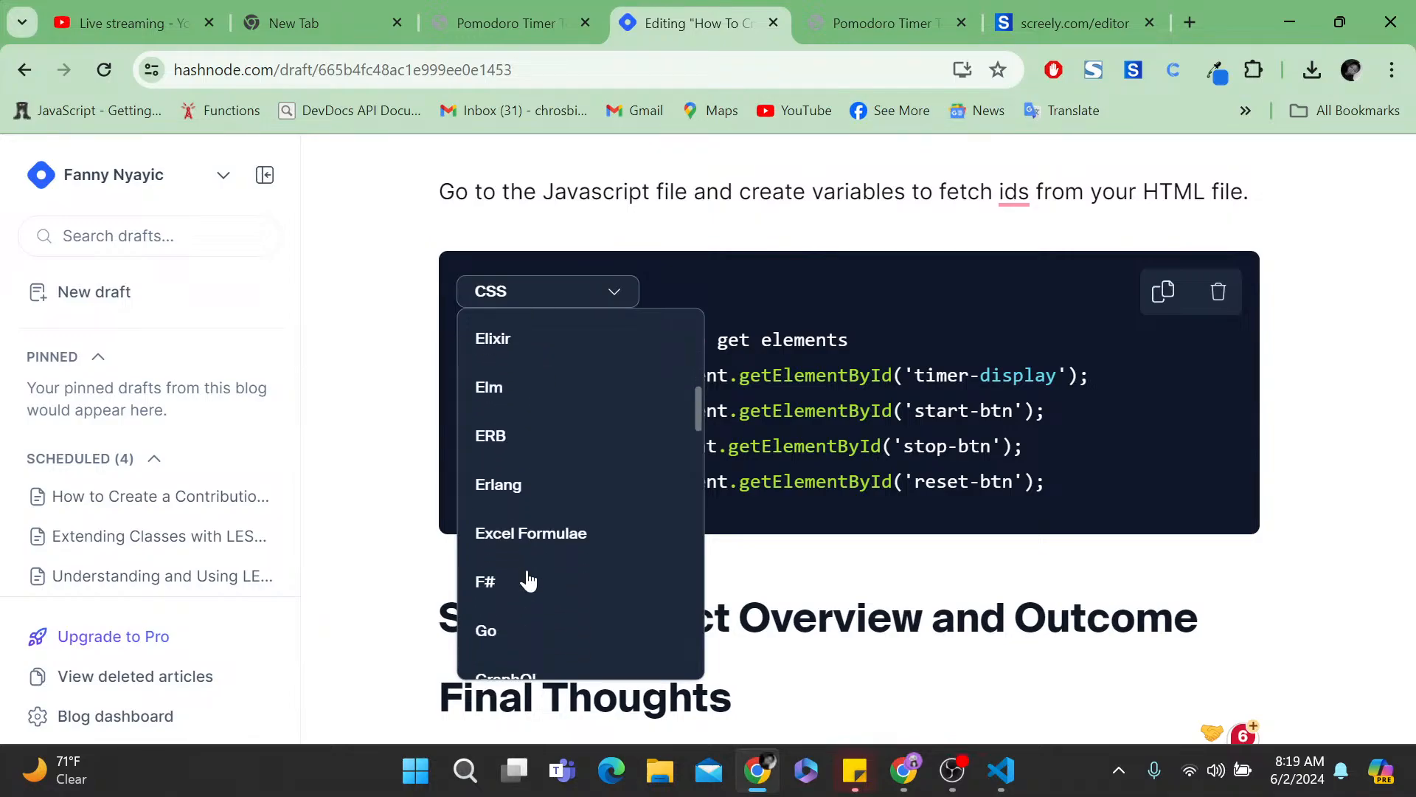
scroll(528, 580, "down", 2)
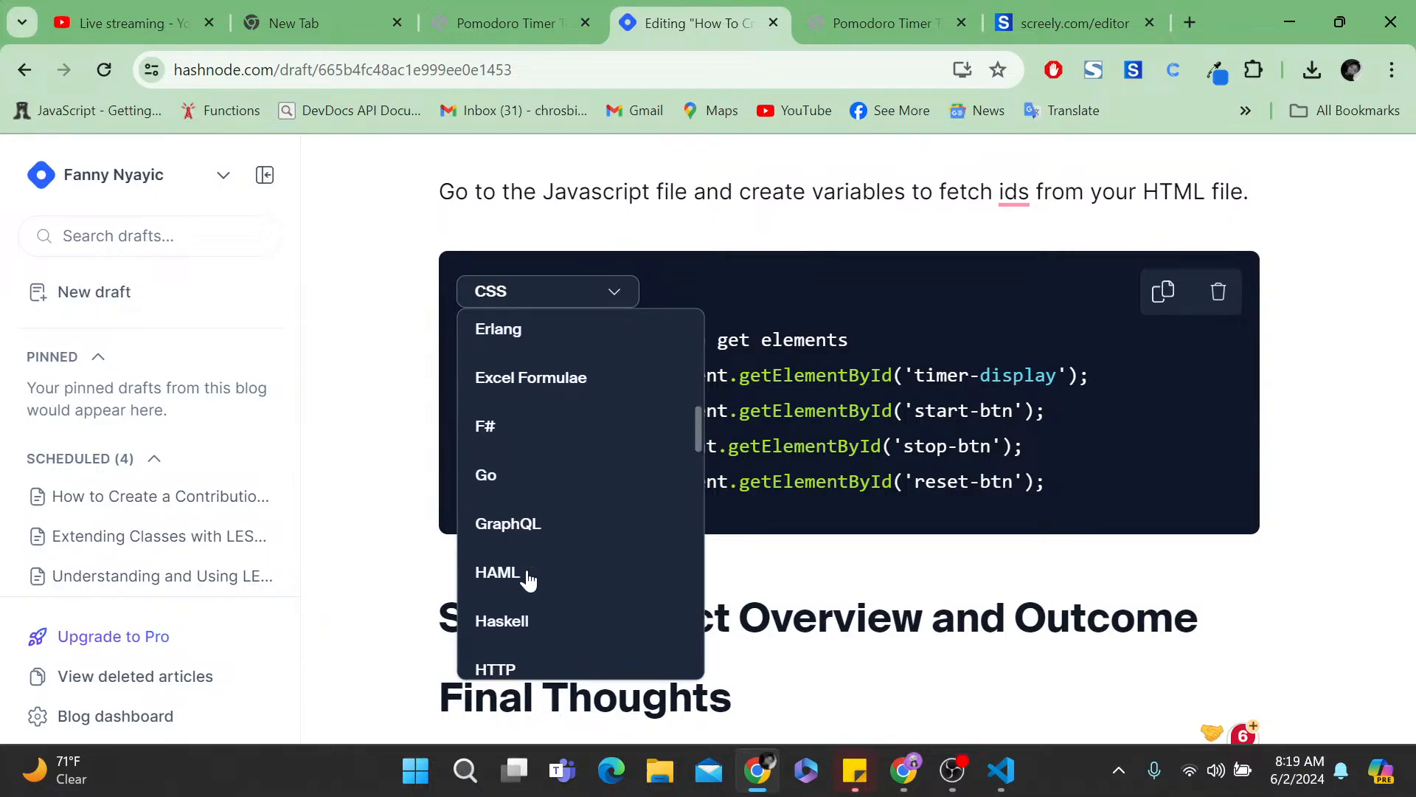
scroll(528, 580, "down", 1)
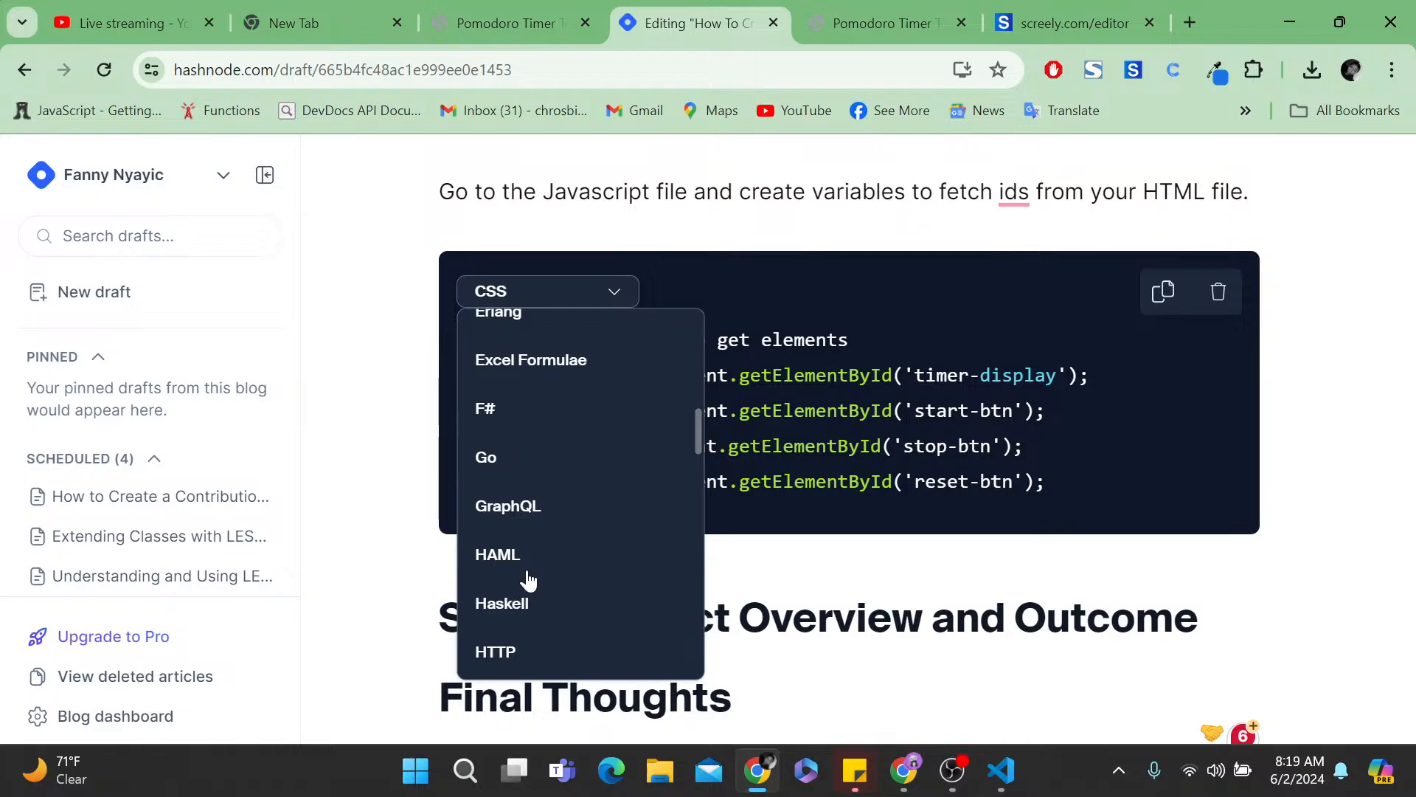
scroll(528, 579, "down", 2)
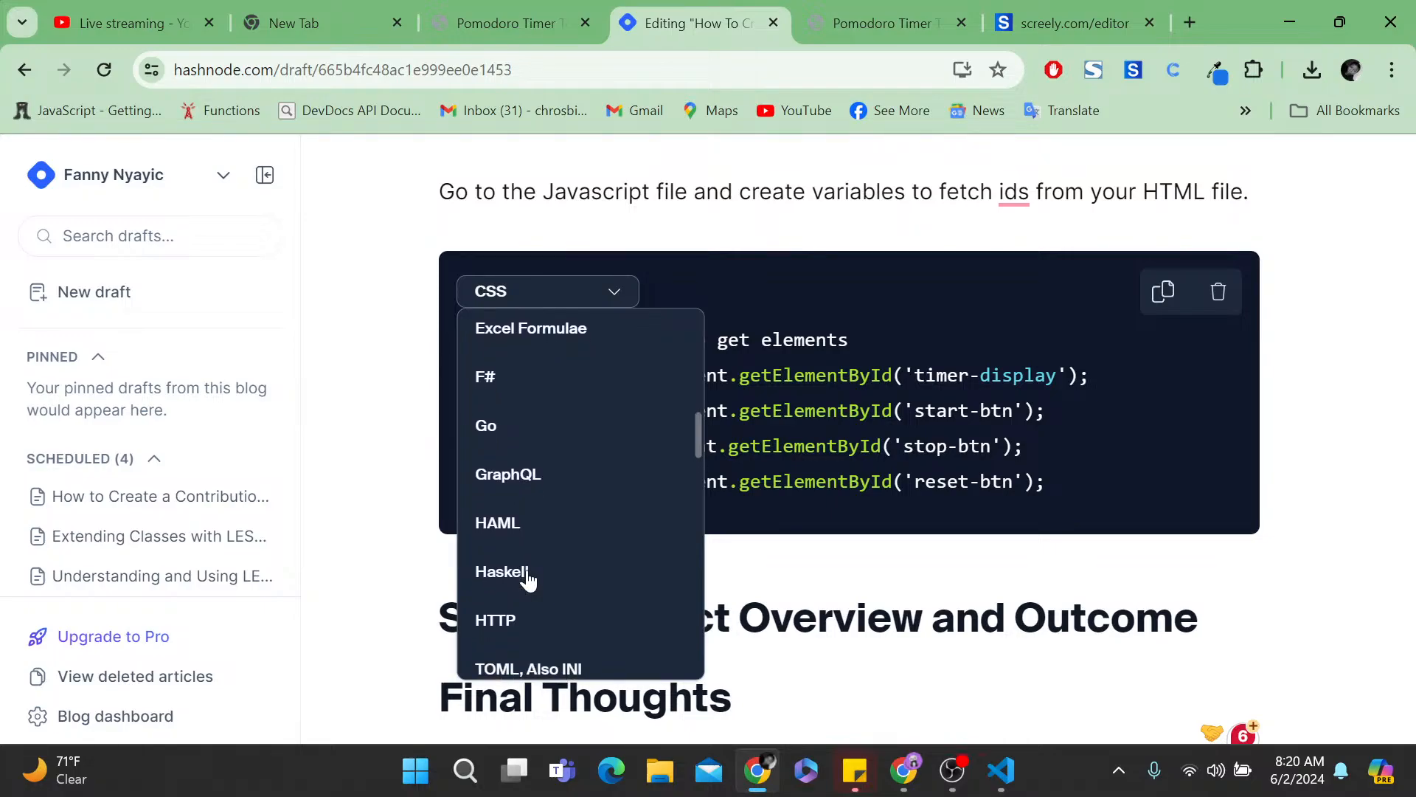
scroll(528, 580, "down", 1)
scroll(528, 579, "up", 4)
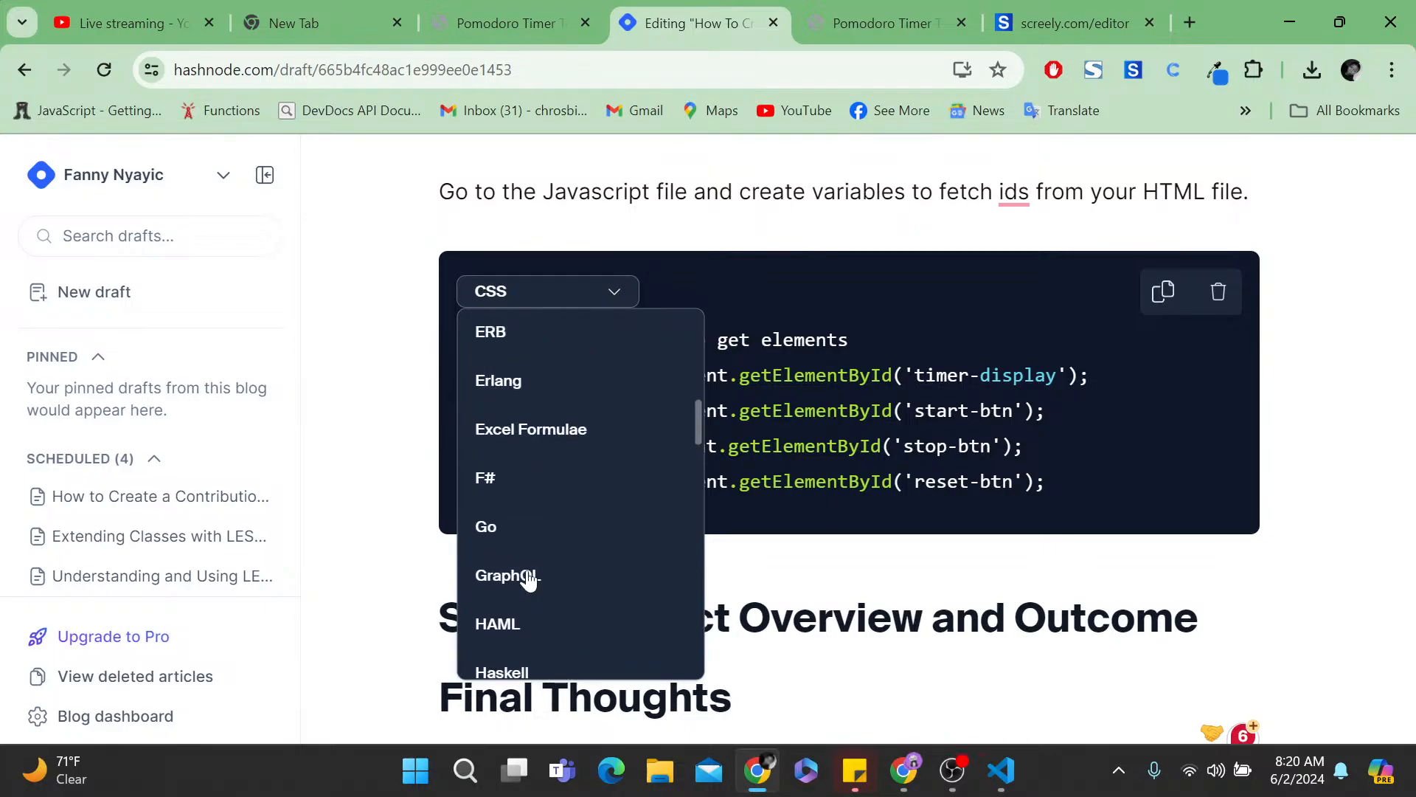
scroll(528, 580, "up", 2)
scroll(528, 580, "down", 6)
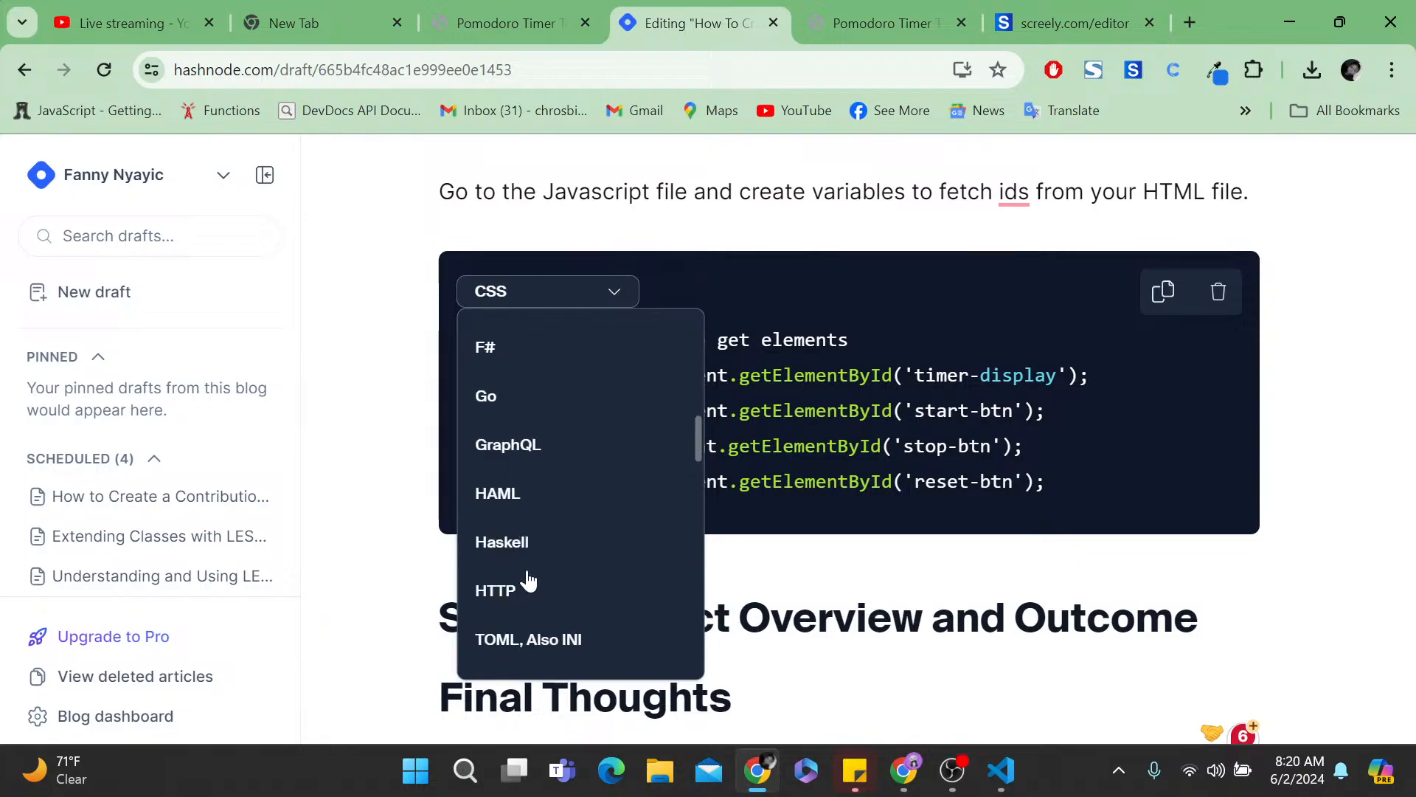
scroll(528, 579, "down", 2)
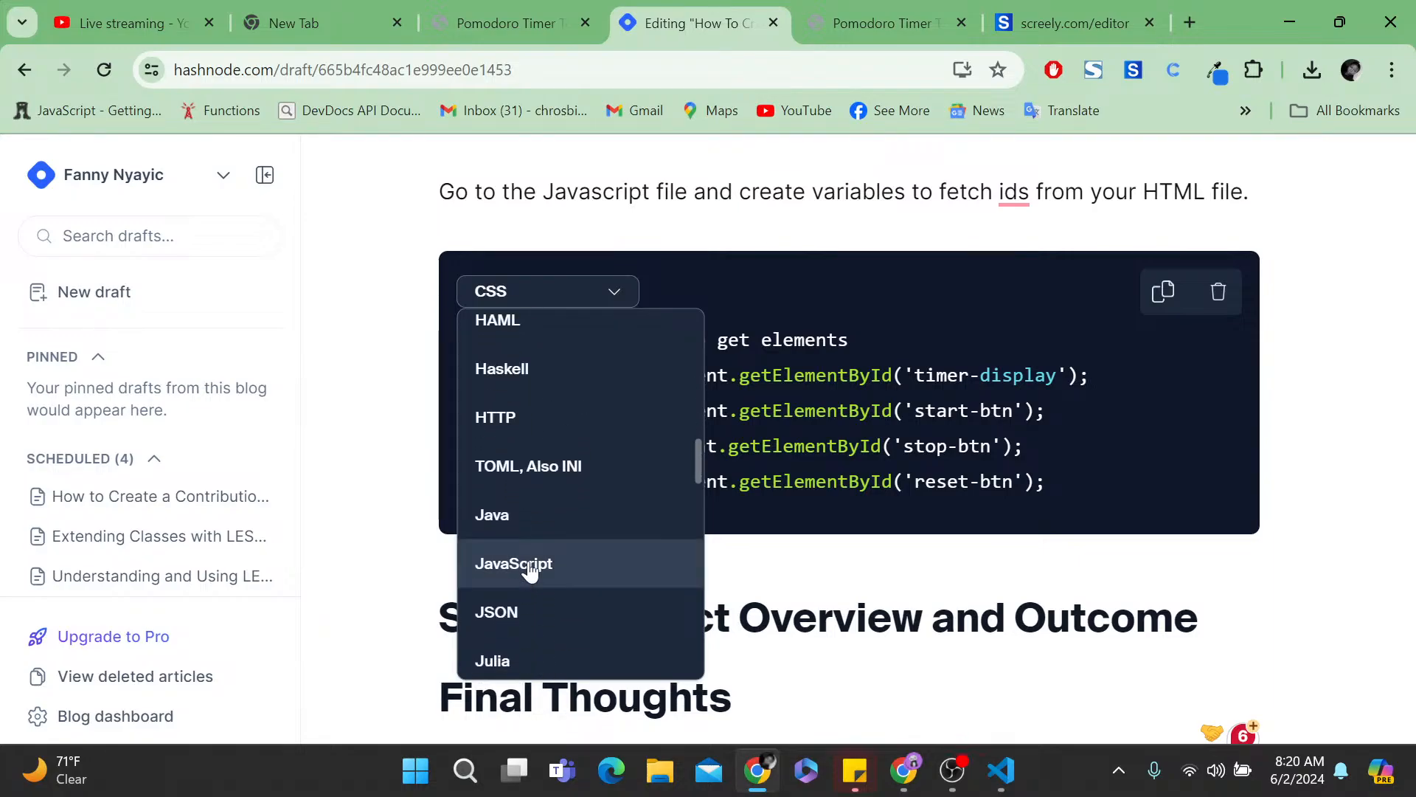
left_click(528, 564)
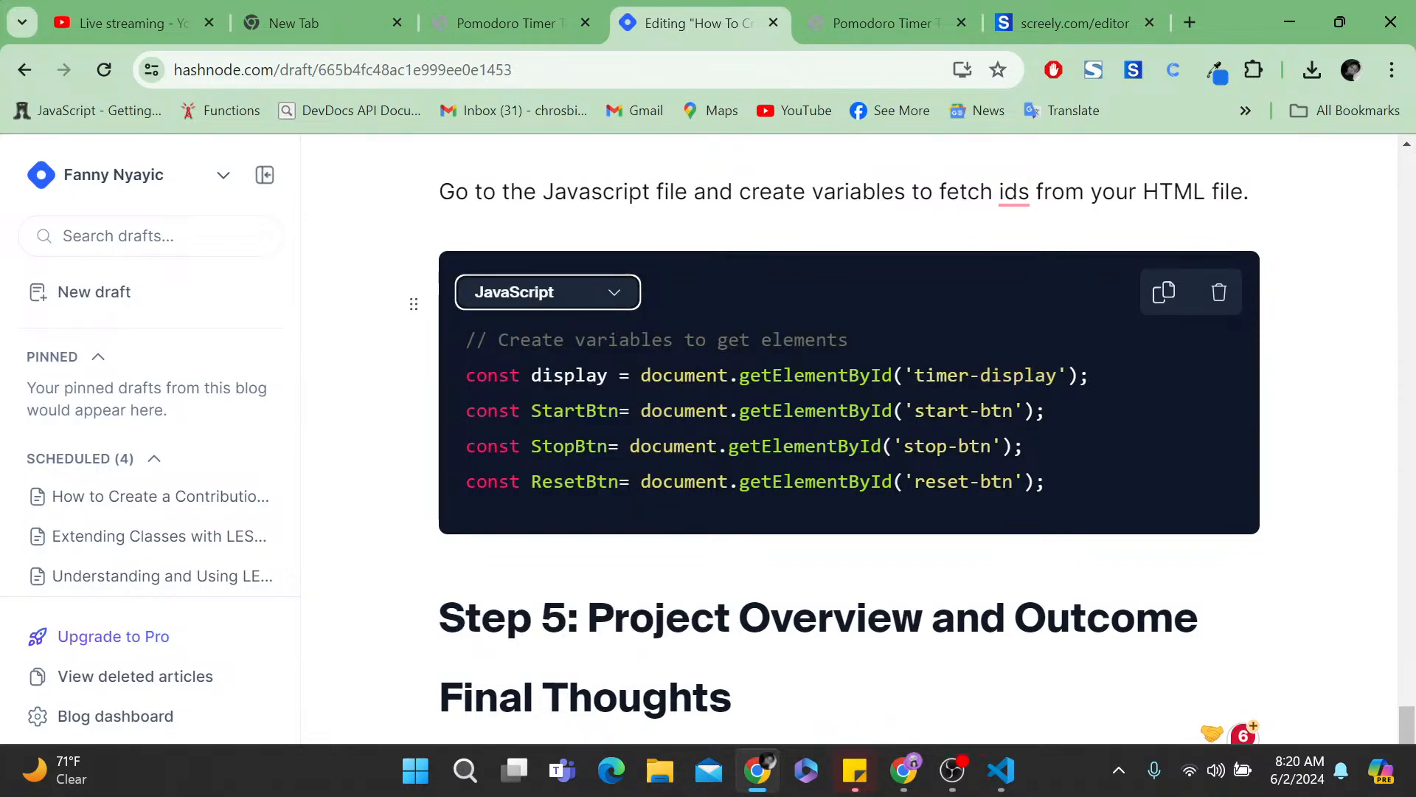
- Correct "ids" to "IDs" in the sentence above the Step 4 code block
left_click(871, 447)
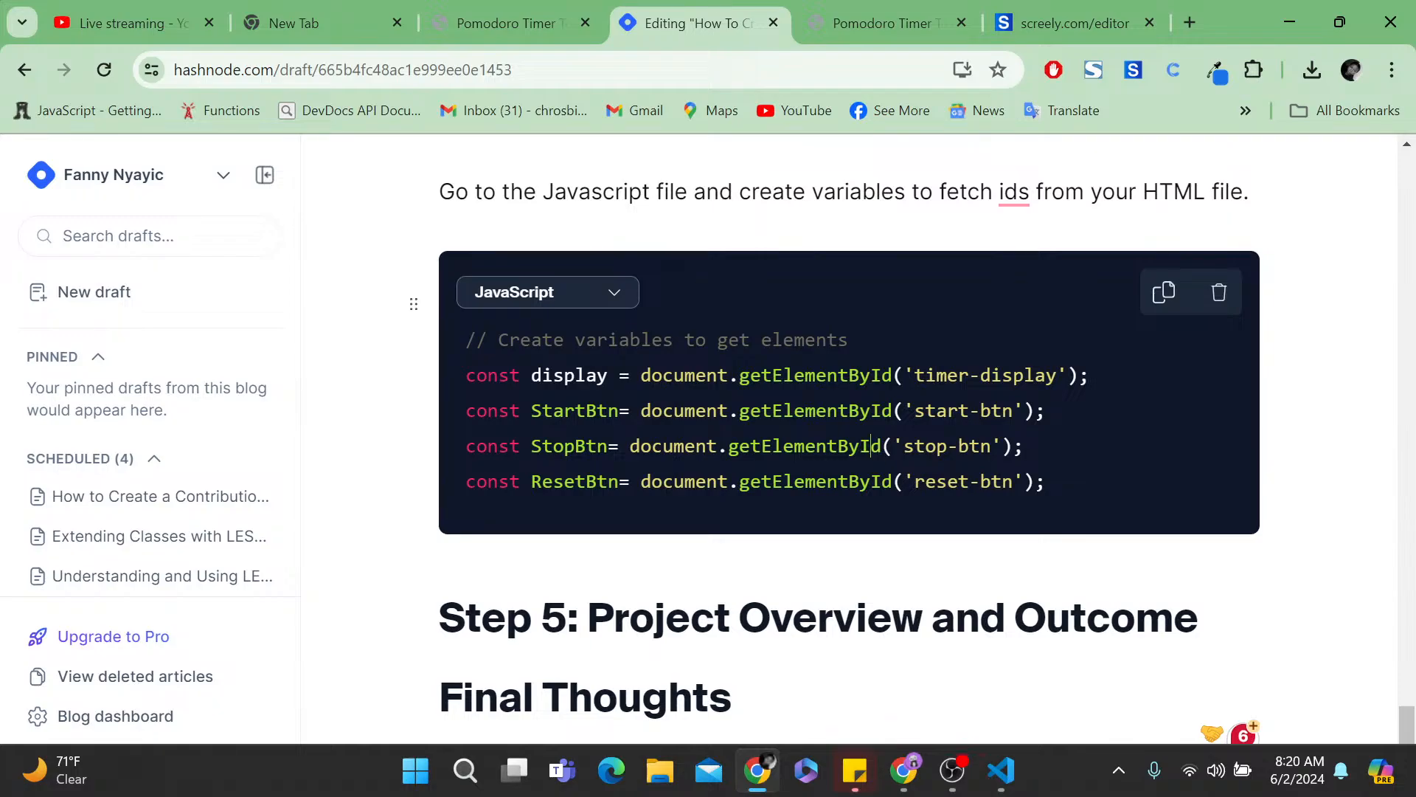
mouse_move(1014, 194)
left_click(1013, 259)
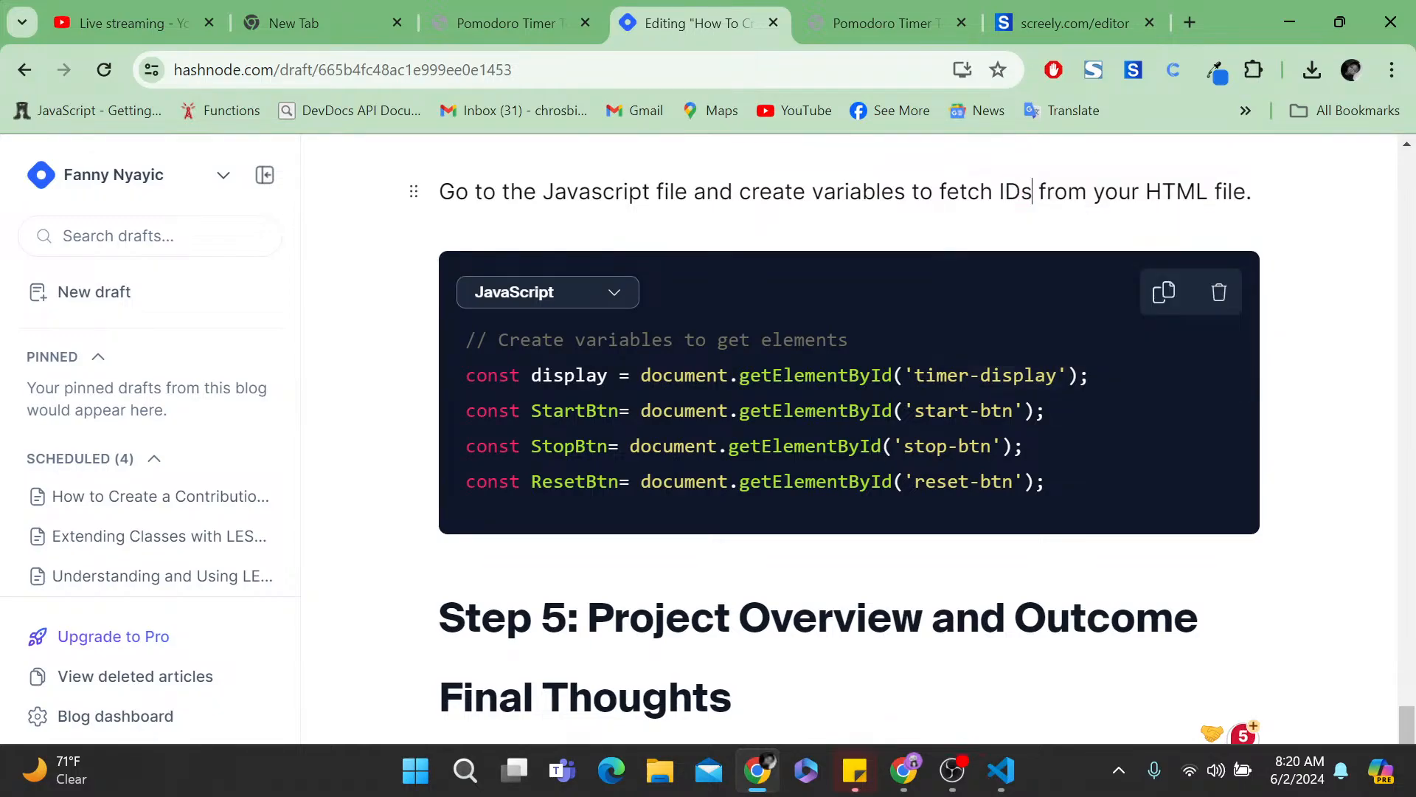
- Compare the timer-display and button IDs in the draft's code block with the matching elements in index.html in VS Code
left_click(1046, 483)
left_click_drag(1067, 376, 915, 376)
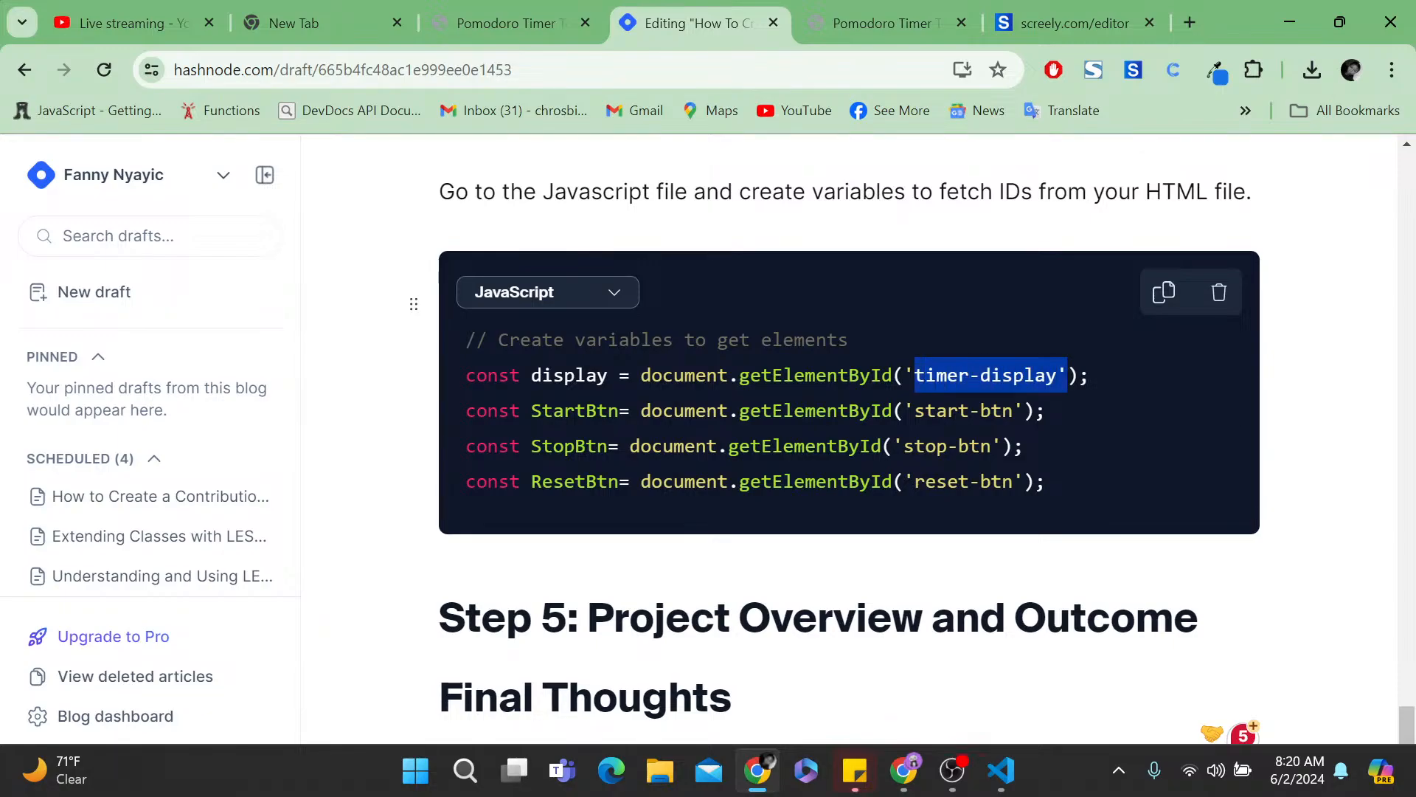
left_click(1001, 770)
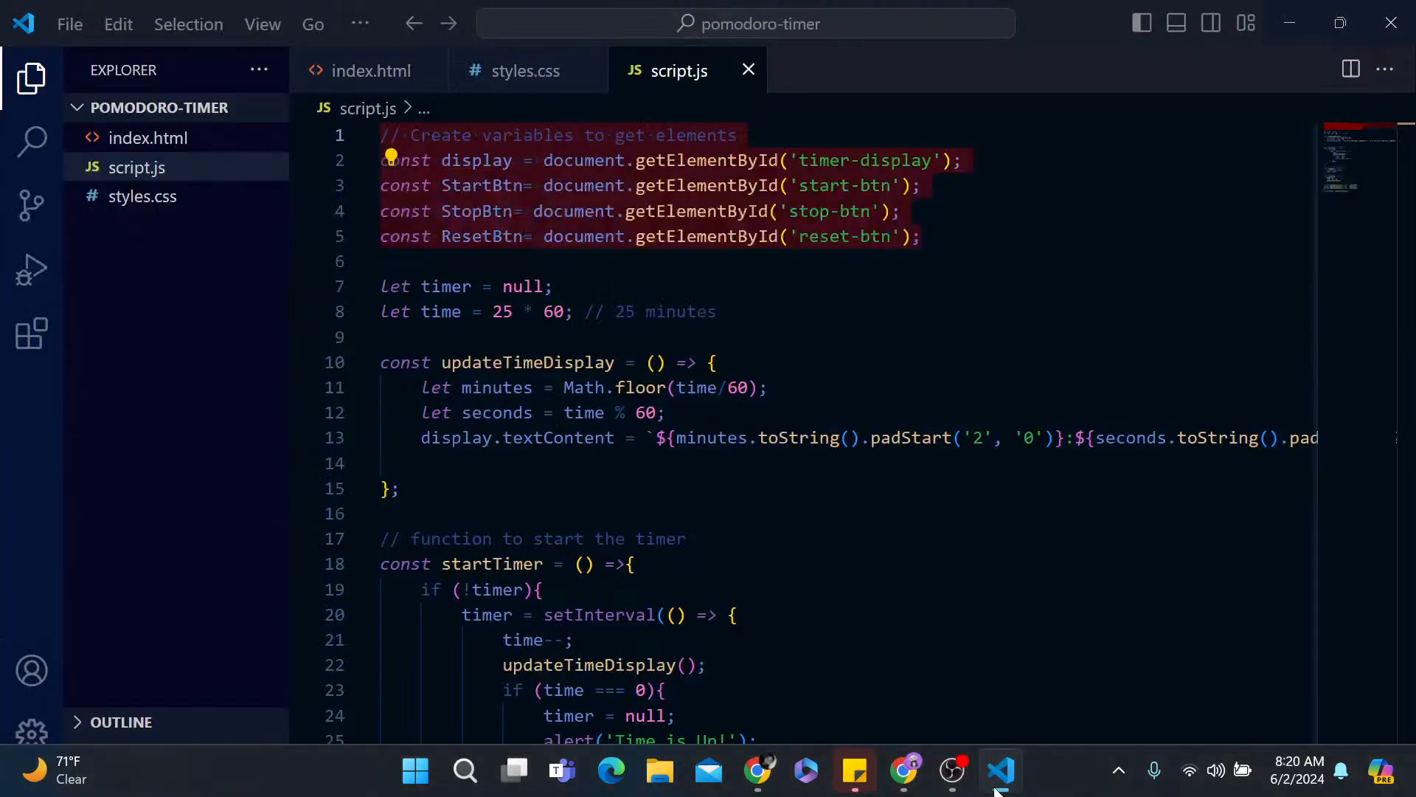
left_click(378, 70)
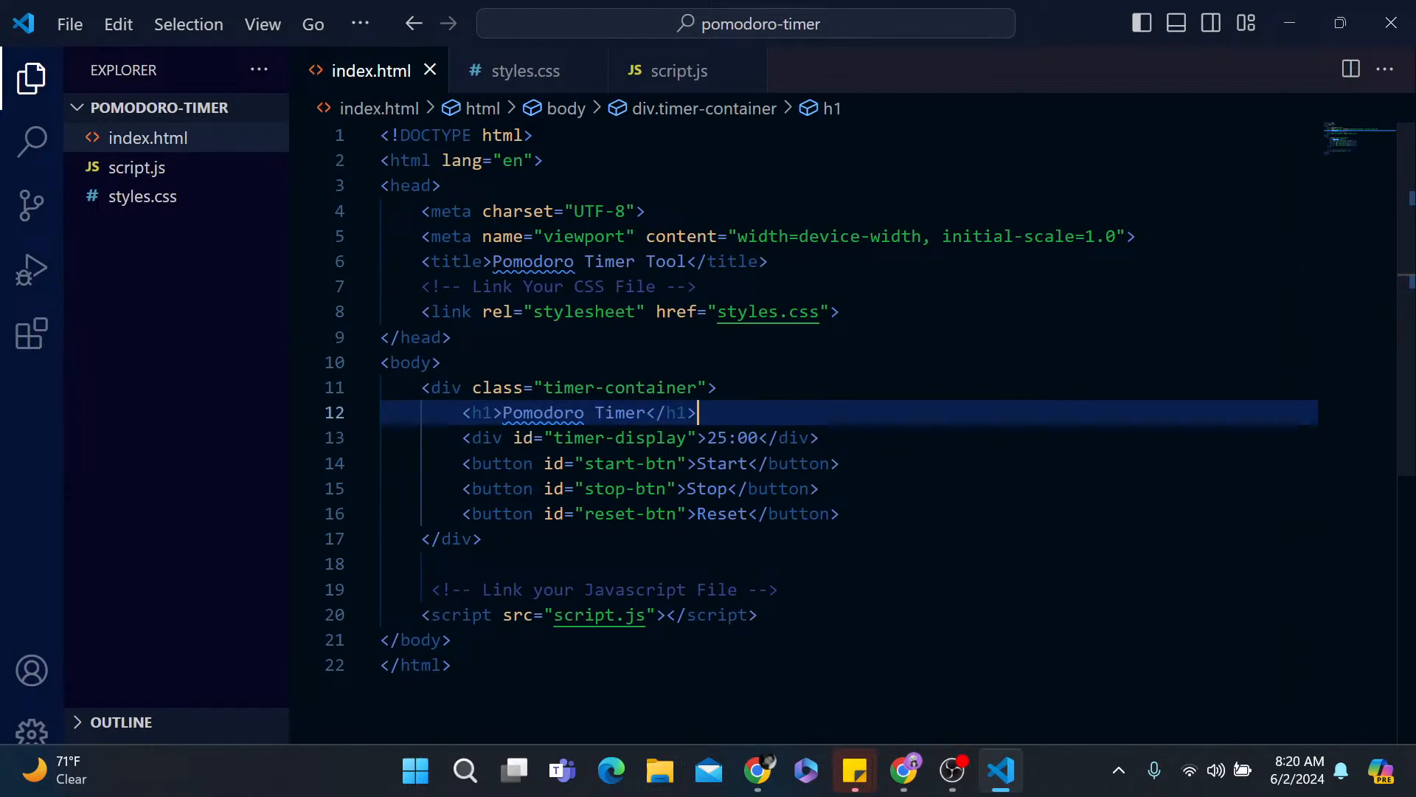
left_click_drag(686, 437, 554, 438)
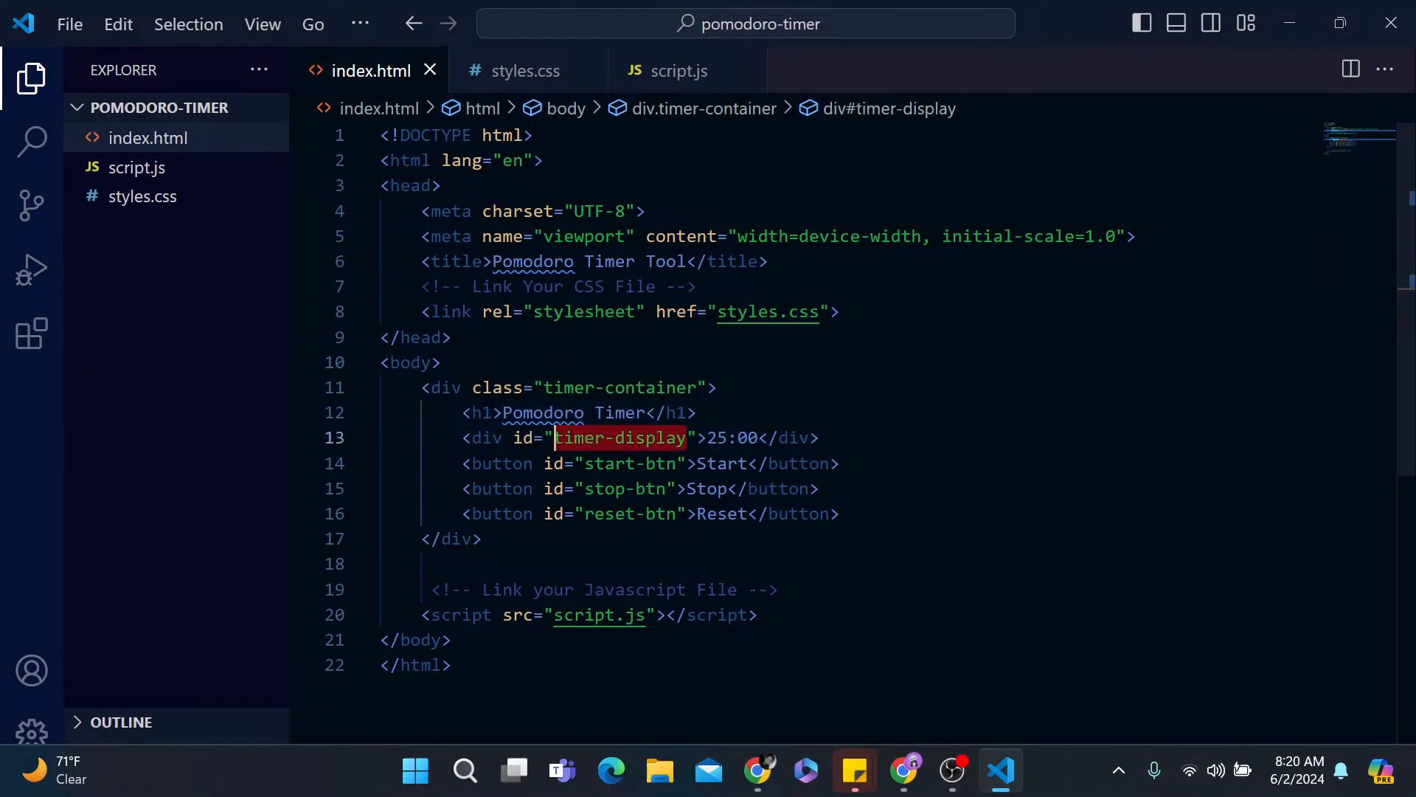
left_click_drag(707, 437, 750, 463)
left_click(698, 463)
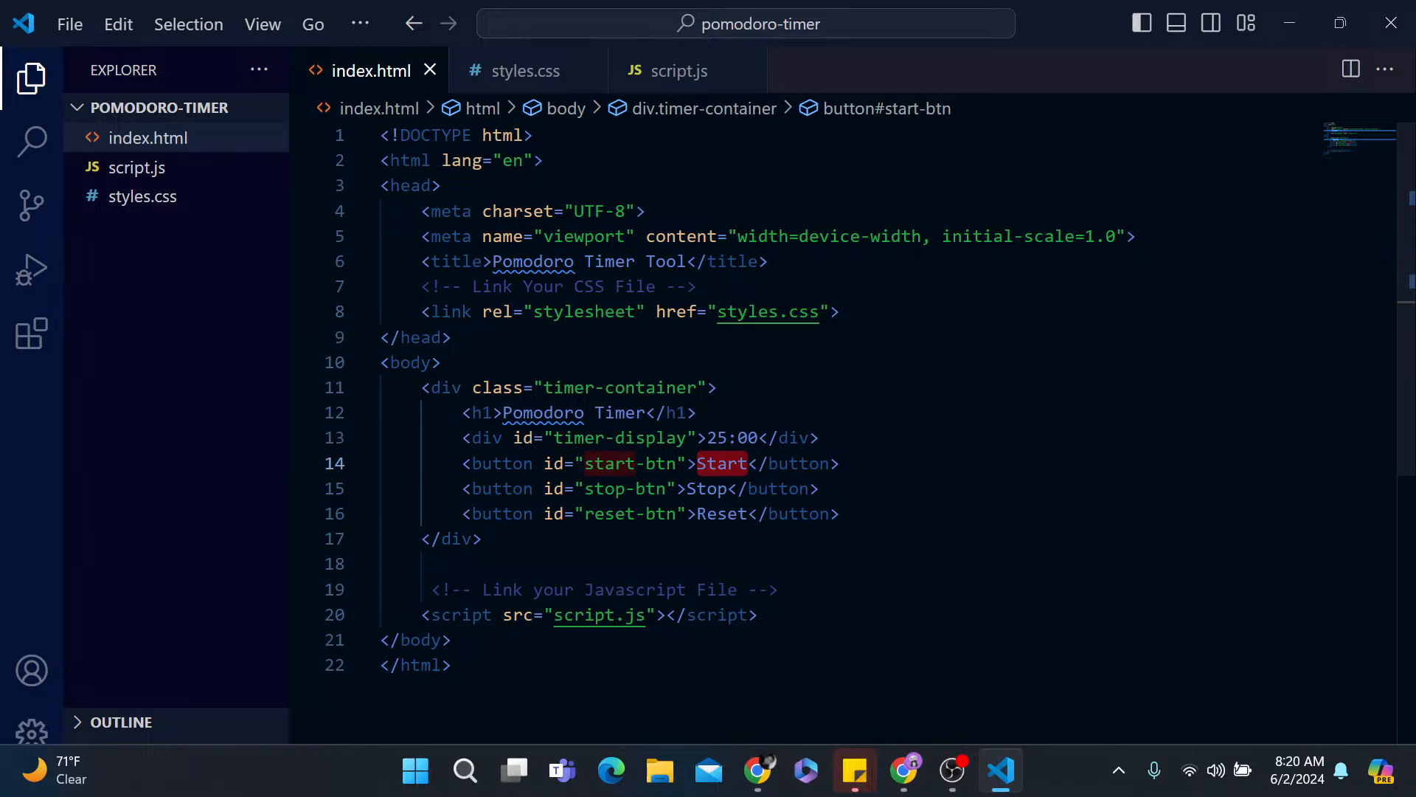
left_click(767, 785)
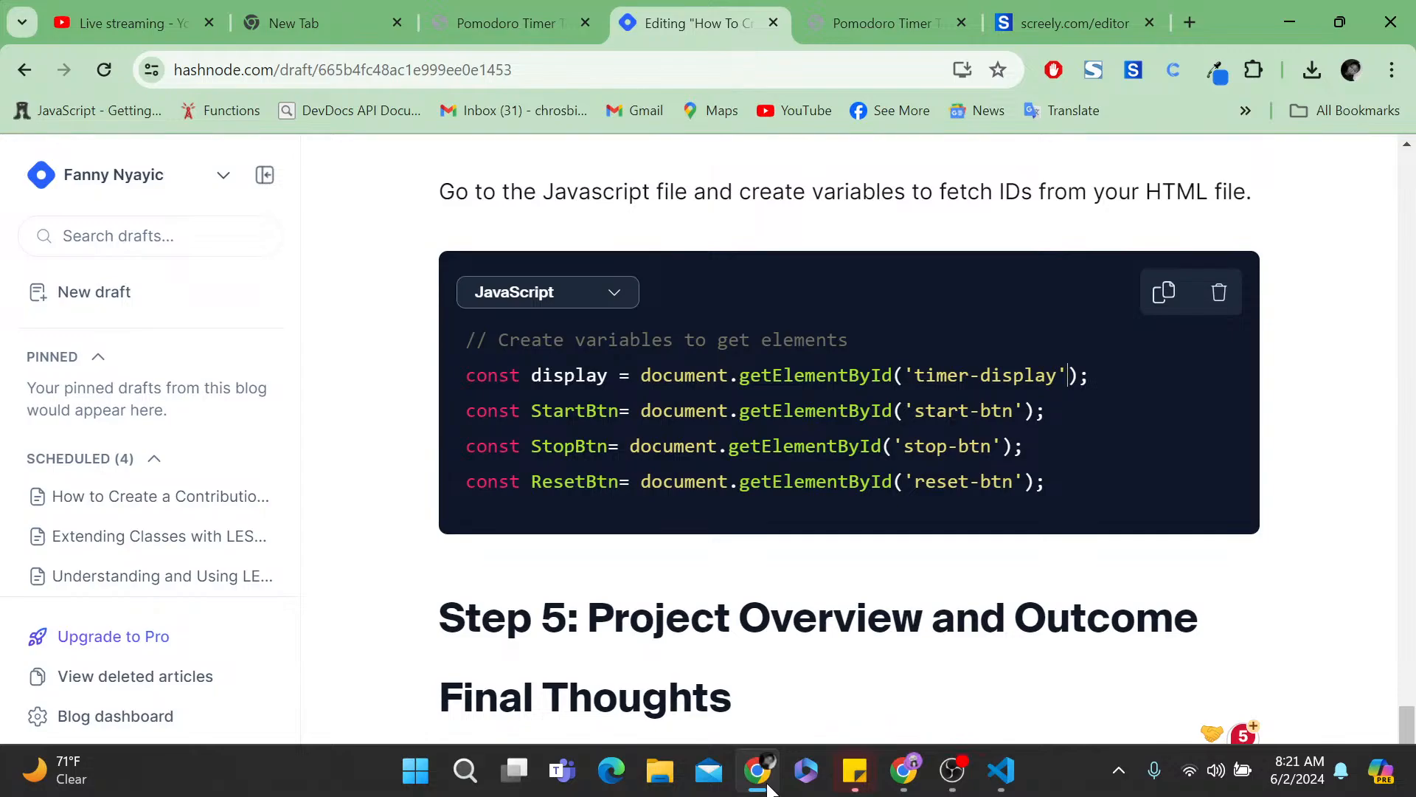
scroll(835, 455, "down", 1)
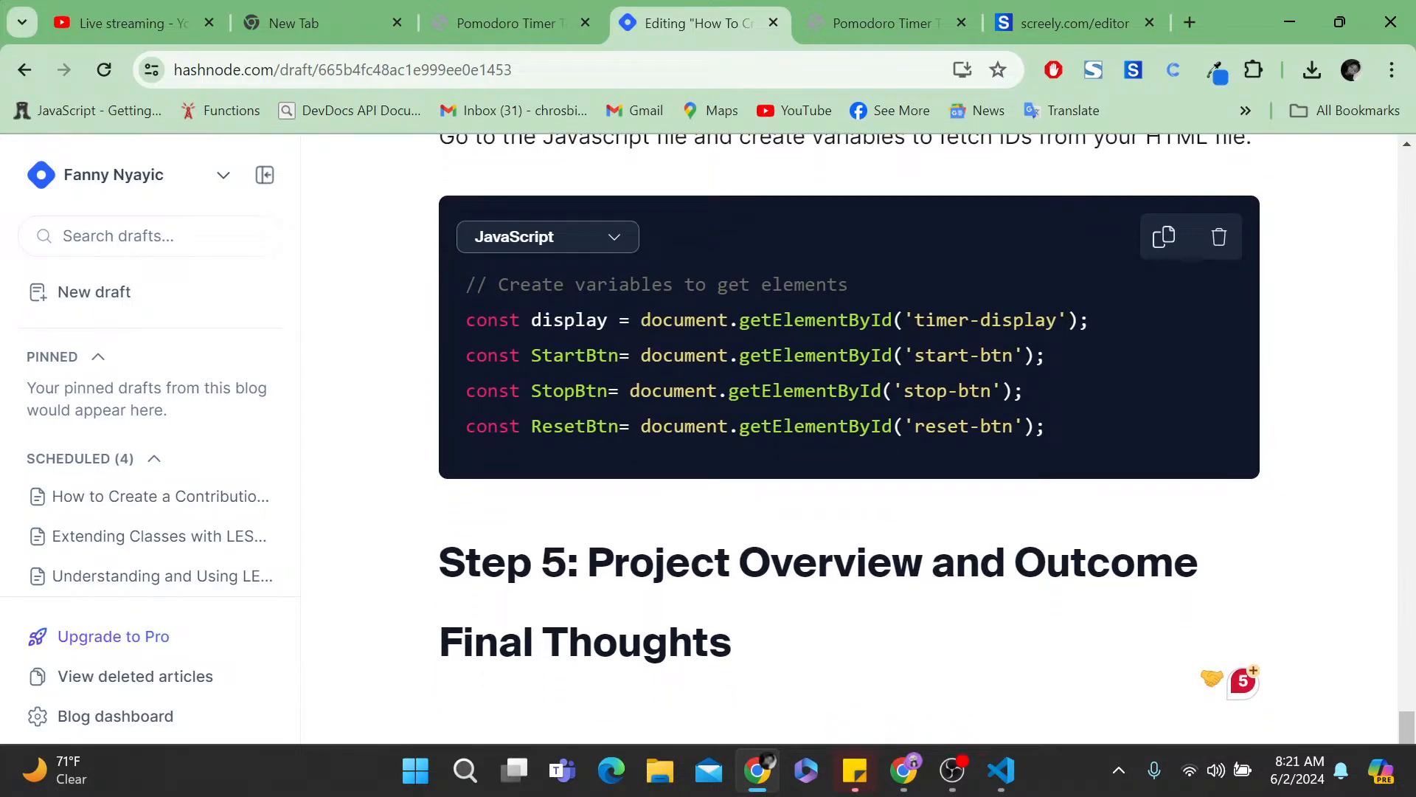
- Copy the timer and time variable declarations from script.js in VS Code and add them after a blank line in the draft's JavaScript code block
left_click(1001, 770)
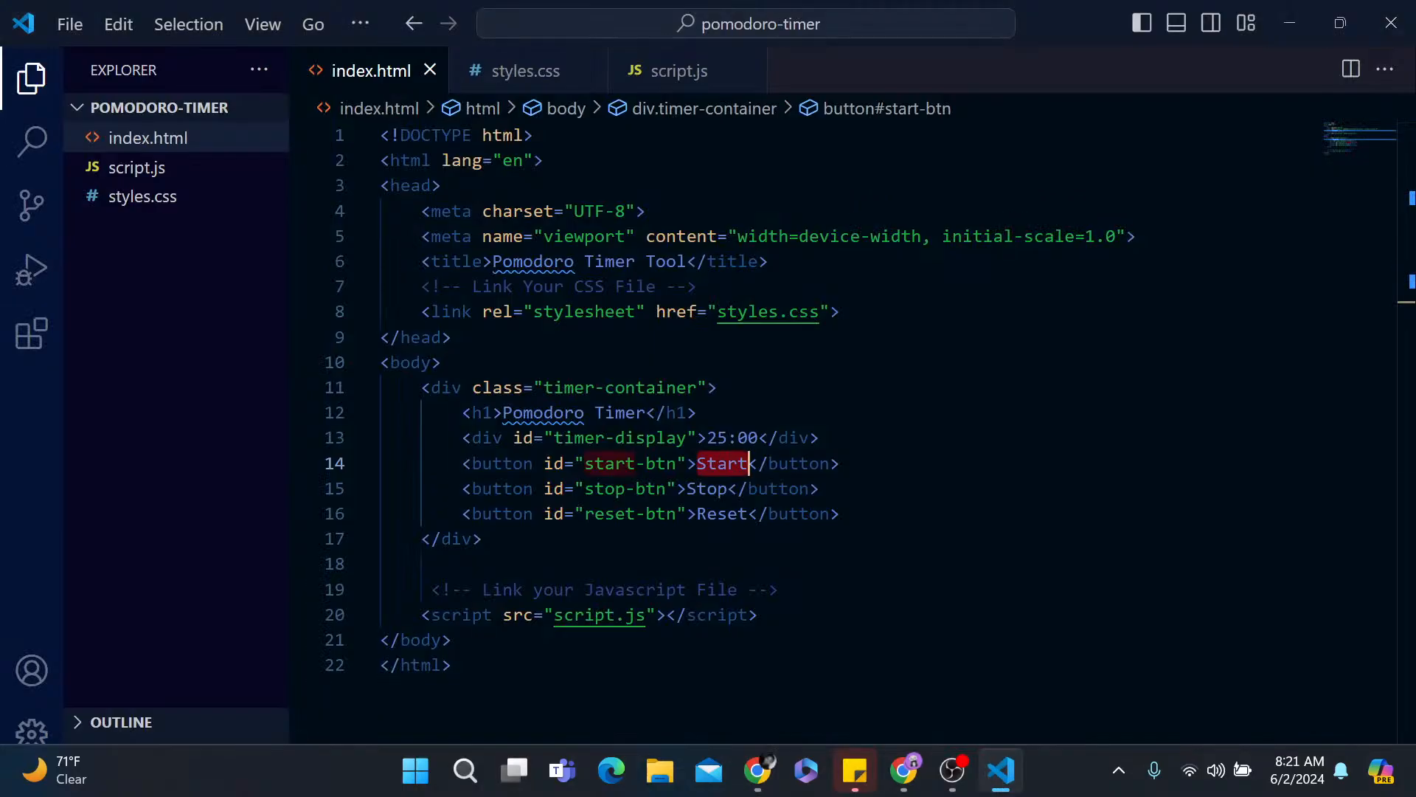
left_click(694, 70)
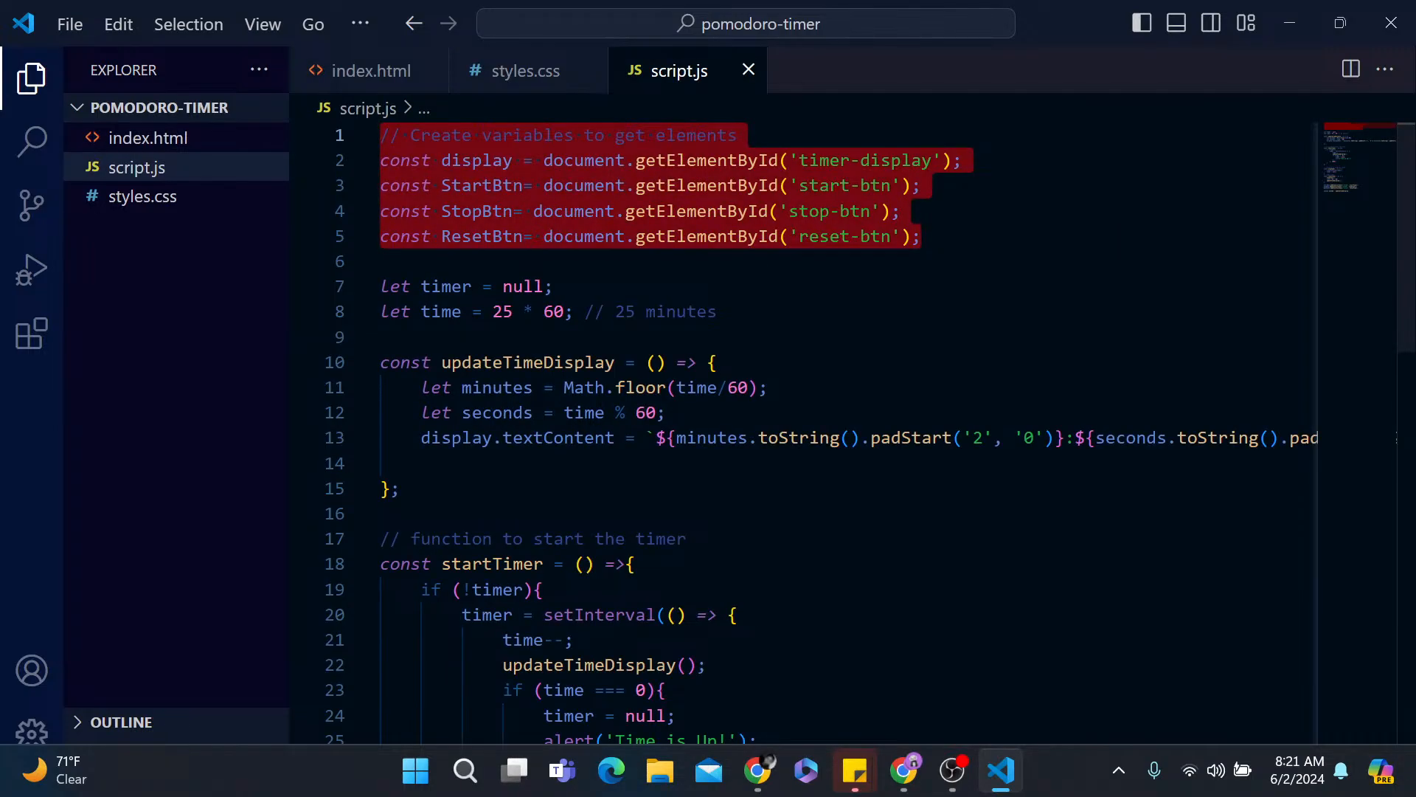
left_click_drag(379, 286, 719, 311)
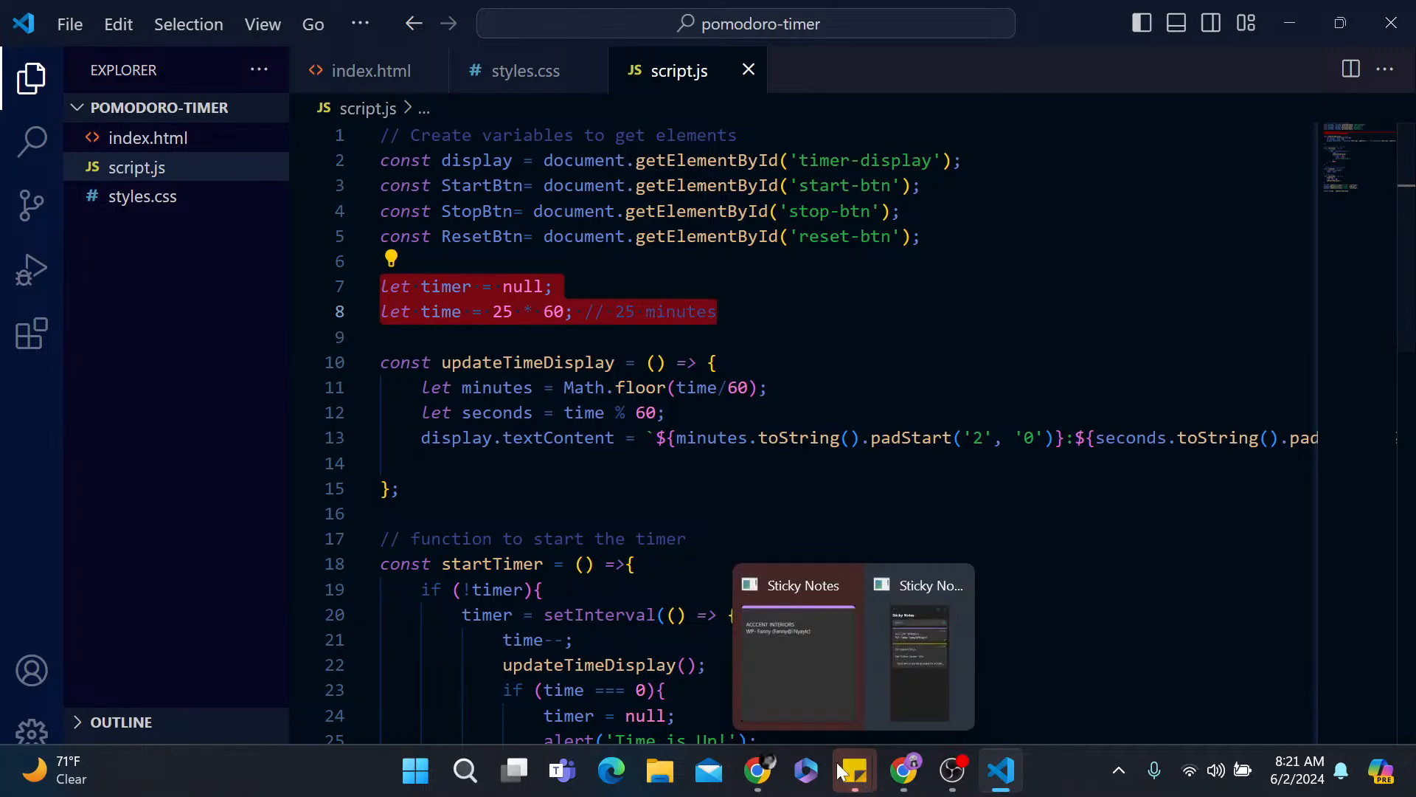
left_click(760, 780)
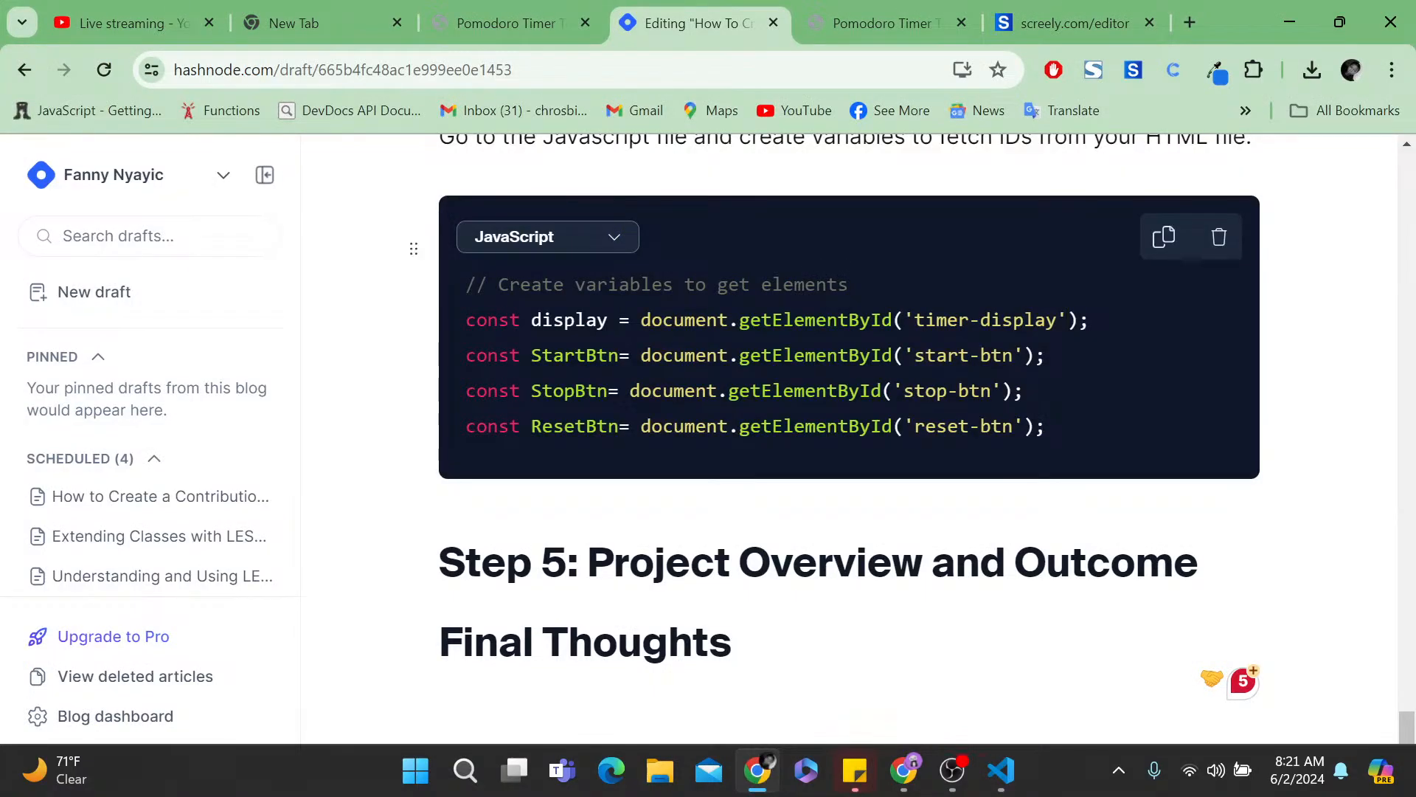
key("Return")
key("Return")
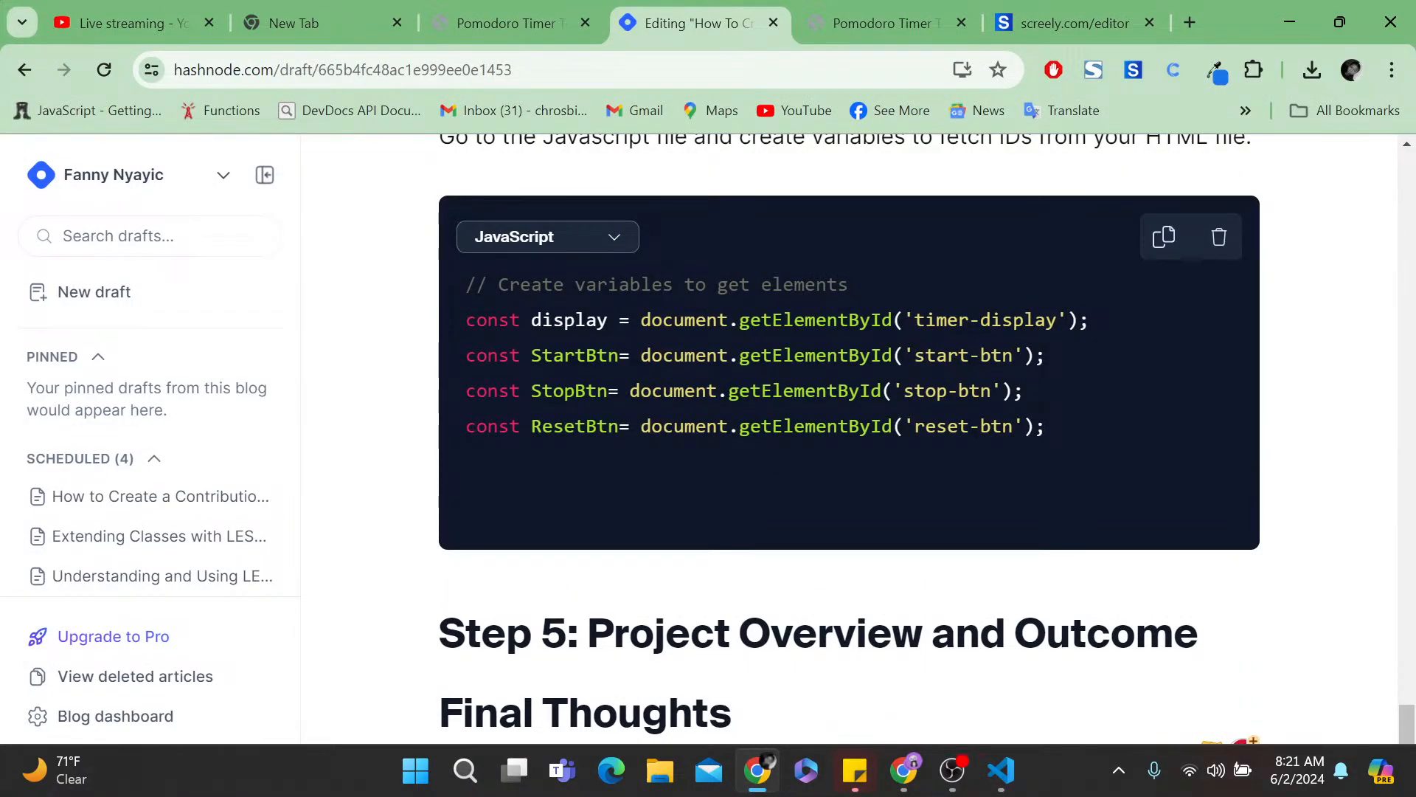
type("let timer = null; let time = 25 * 60; // 25 minutes")
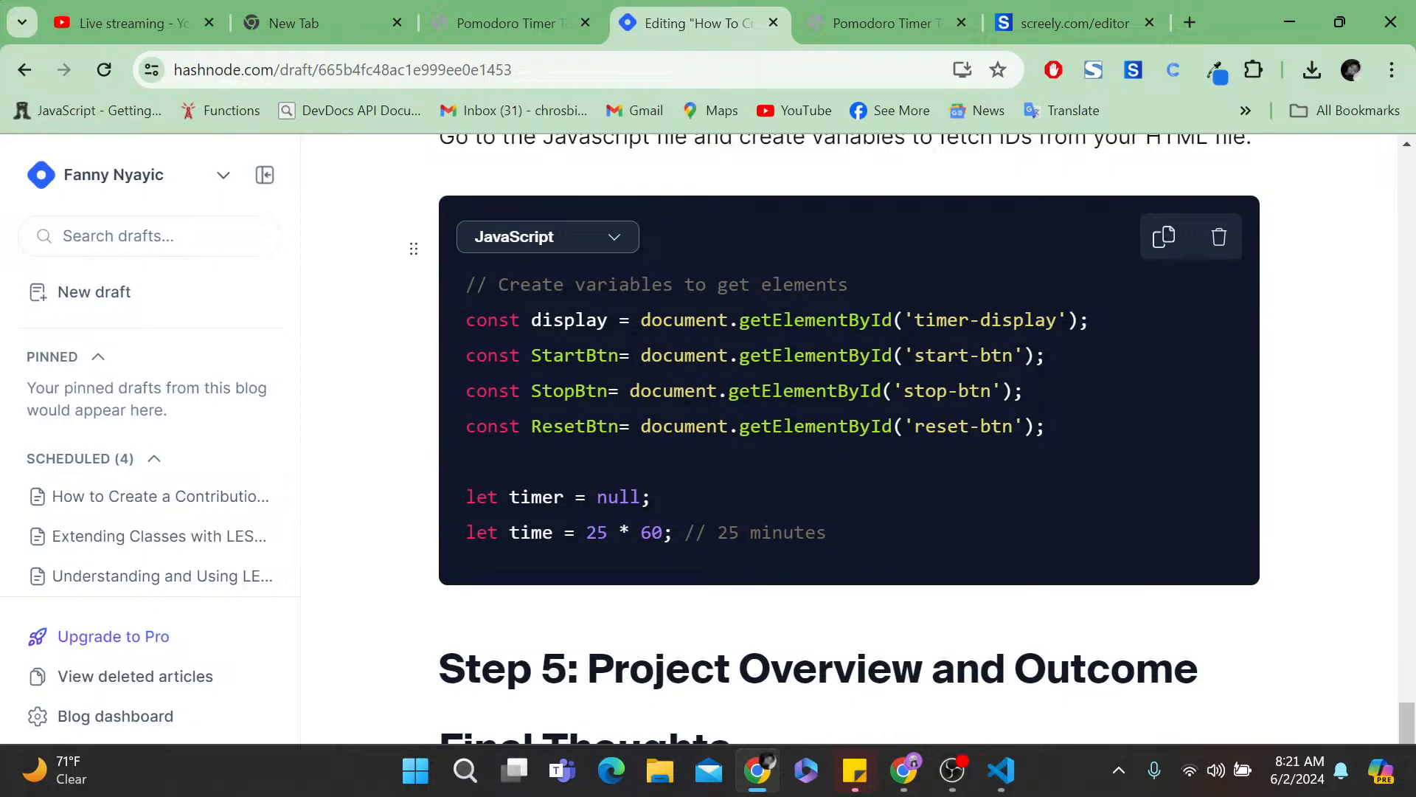
- Exit the JavaScript code block and start an empty paragraph below it, above the Step 5 heading
scroll(848, 413, "down", 2)
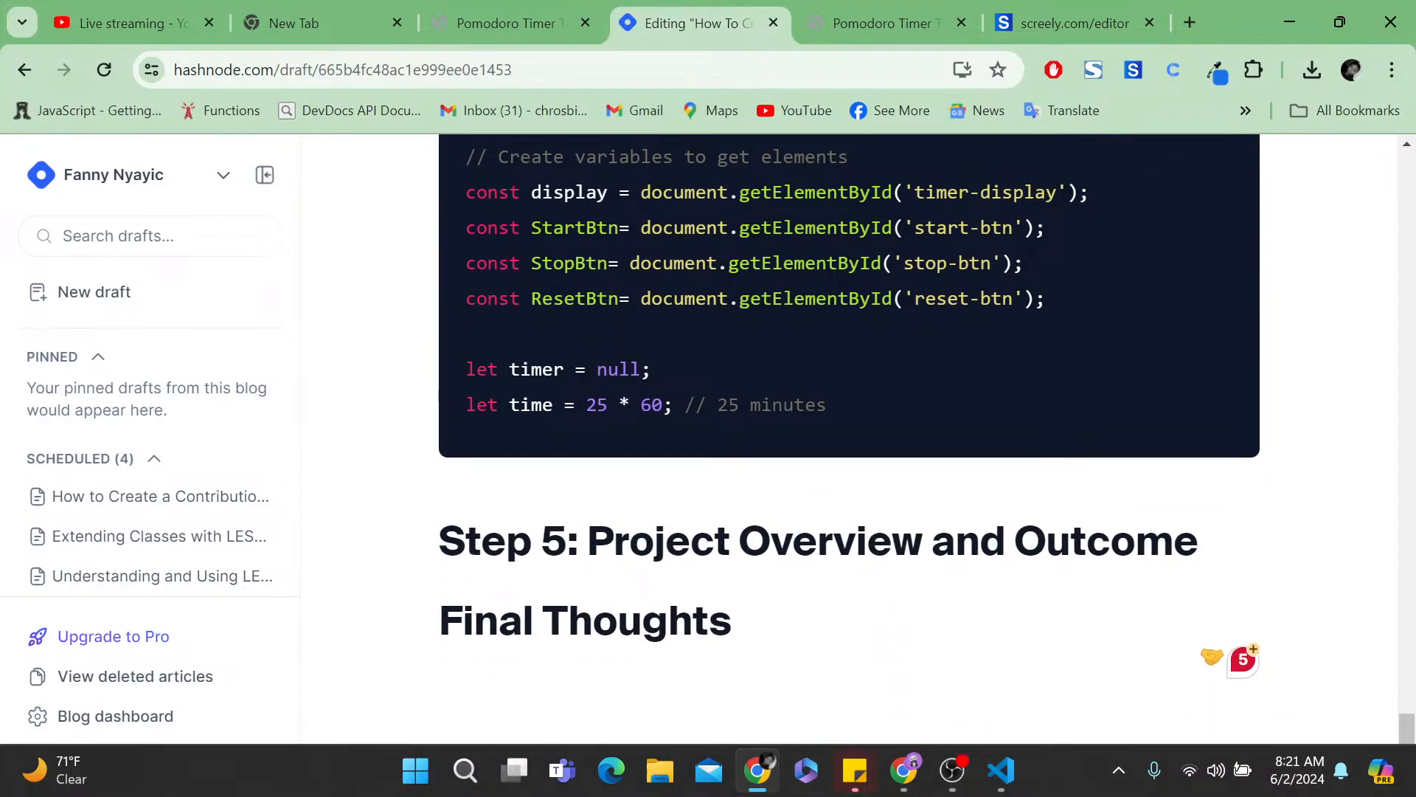
key("Return")
key("Return")
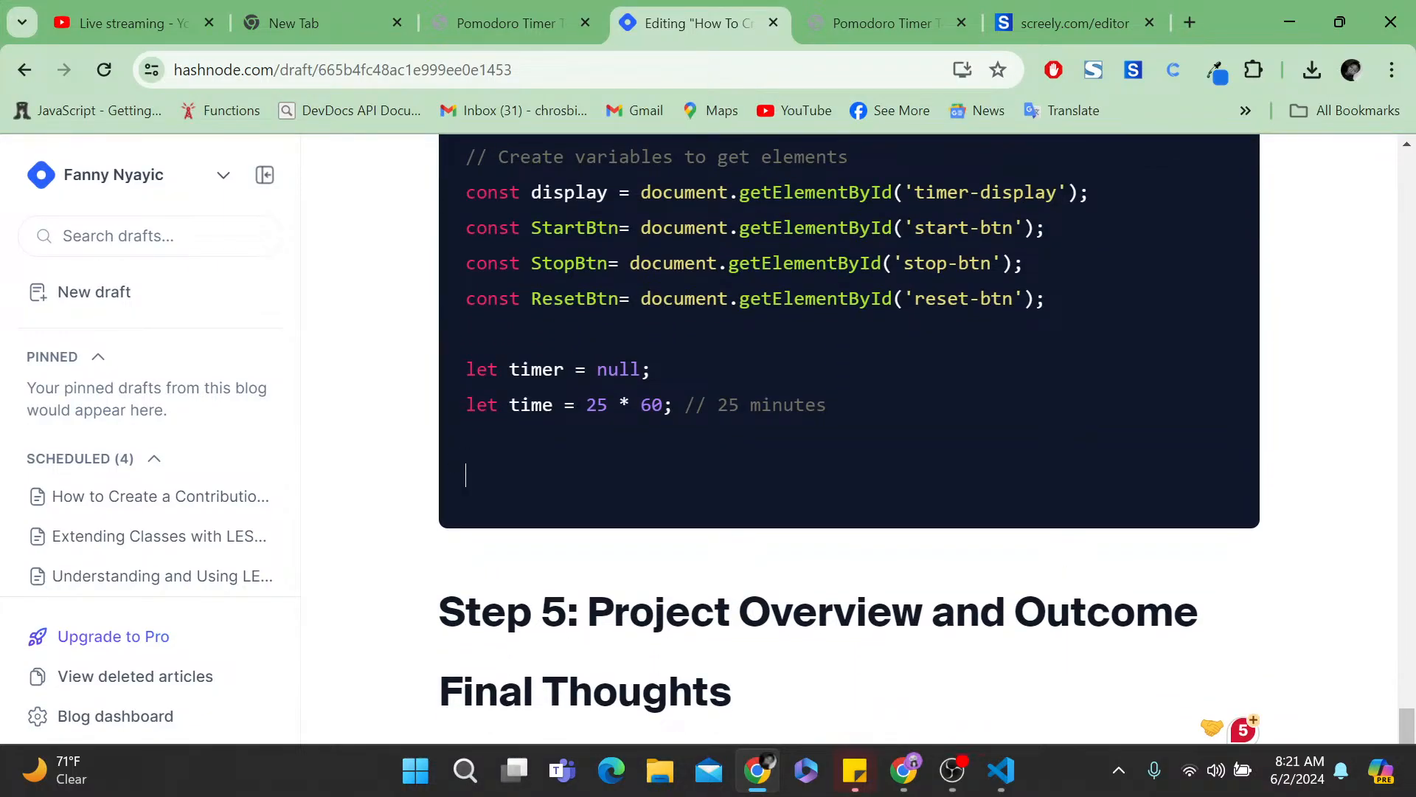
key("Return")
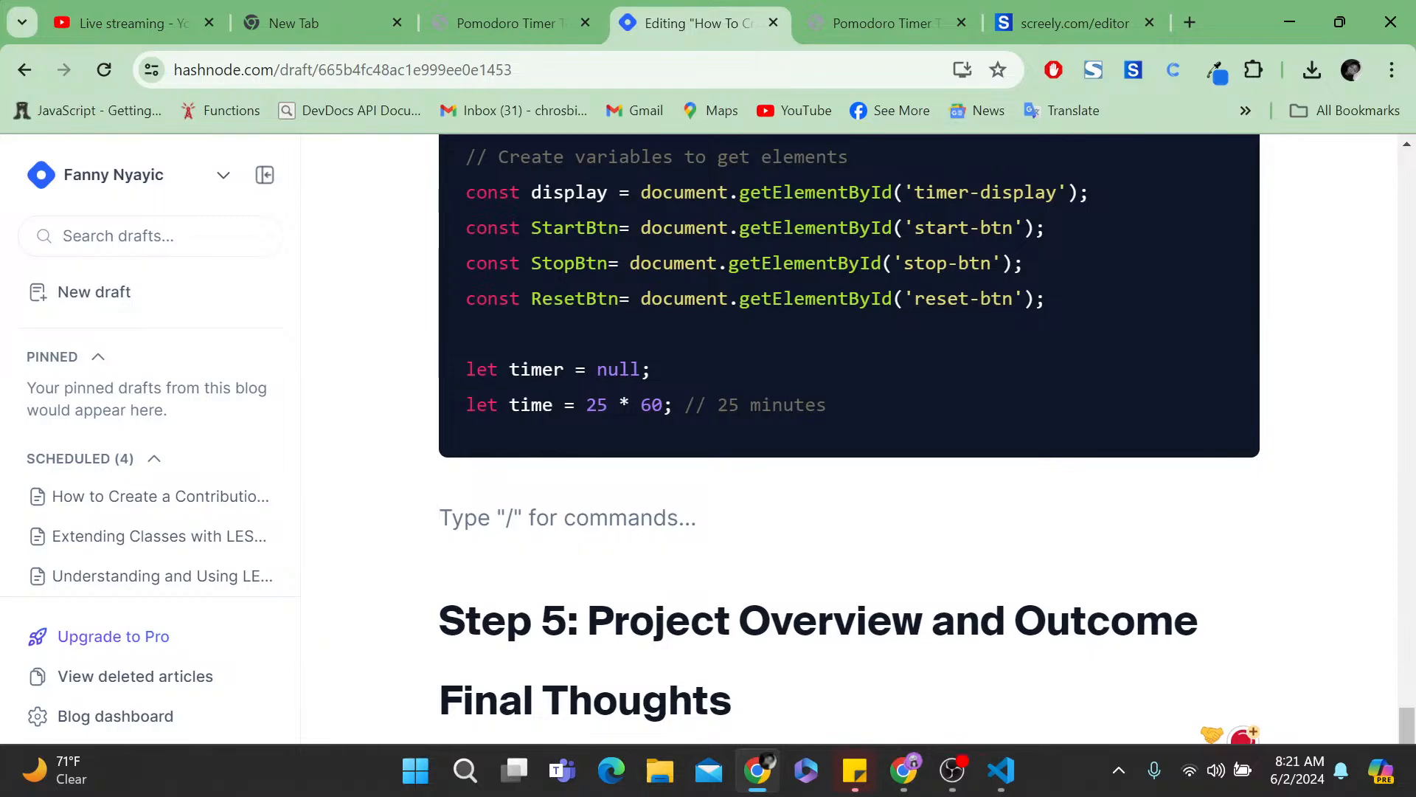
- Copy the whole updateTimeDisplay function from script.js in VS Code and return to the Hashnode draft
left_click(1001, 770)
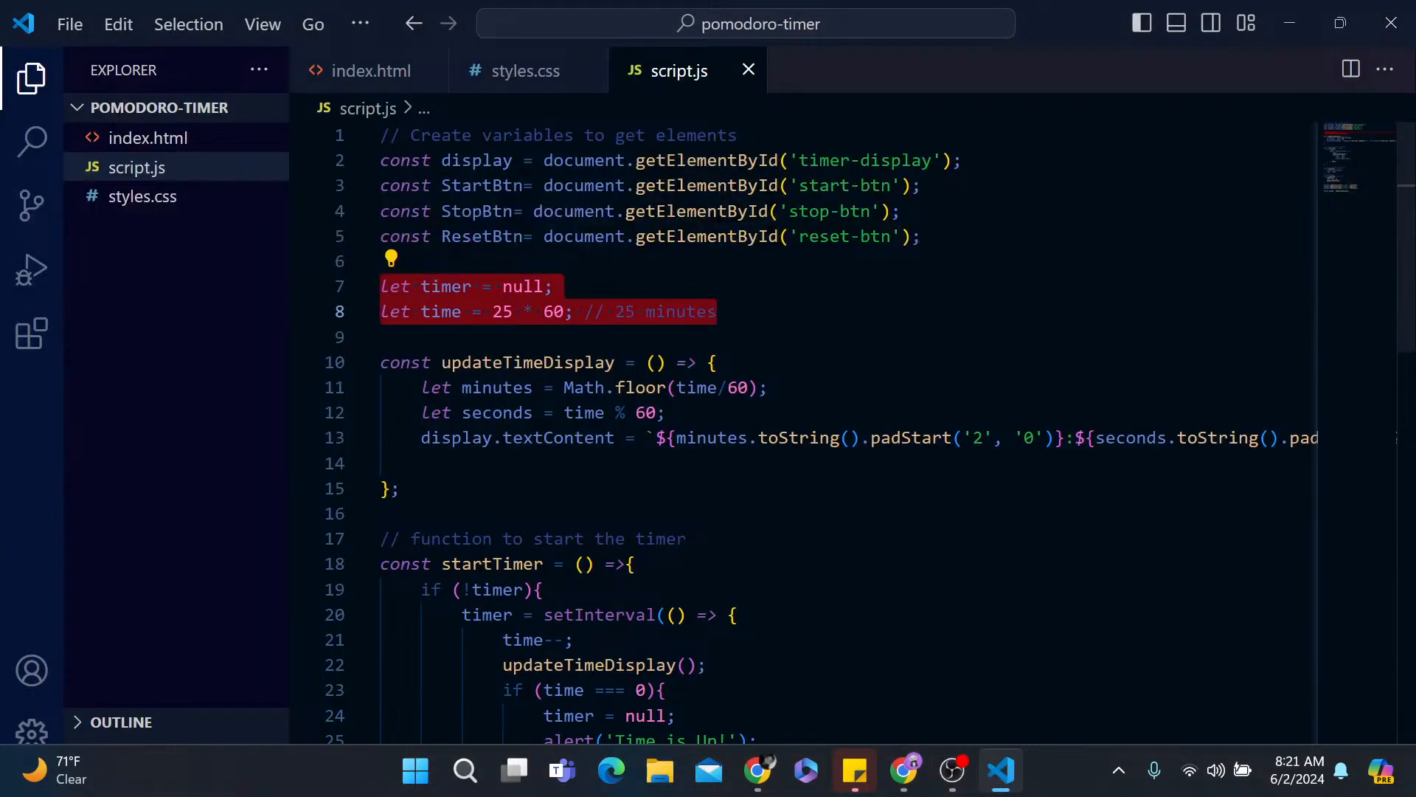
scroll(804, 432, "down", 1)
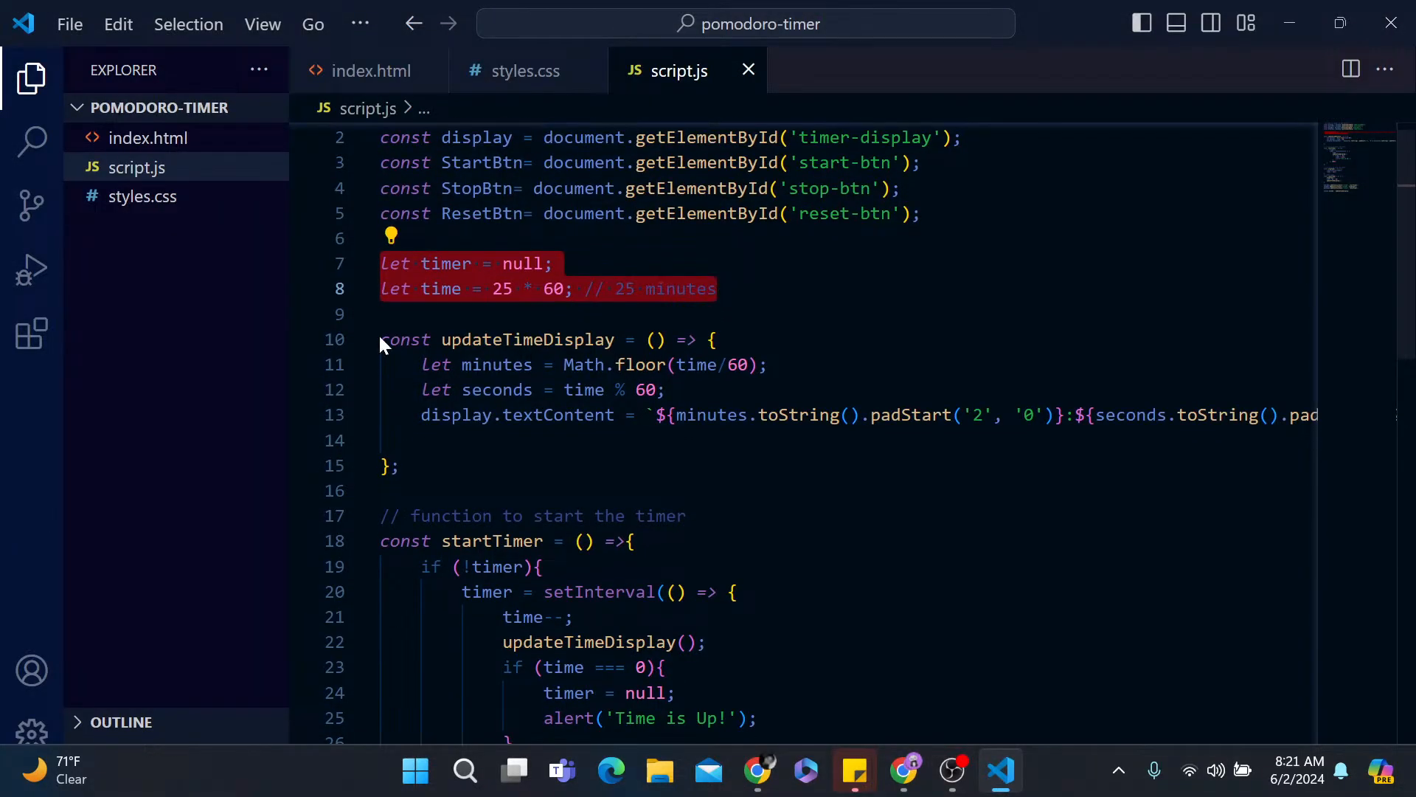
left_click_drag(380, 339, 400, 465)
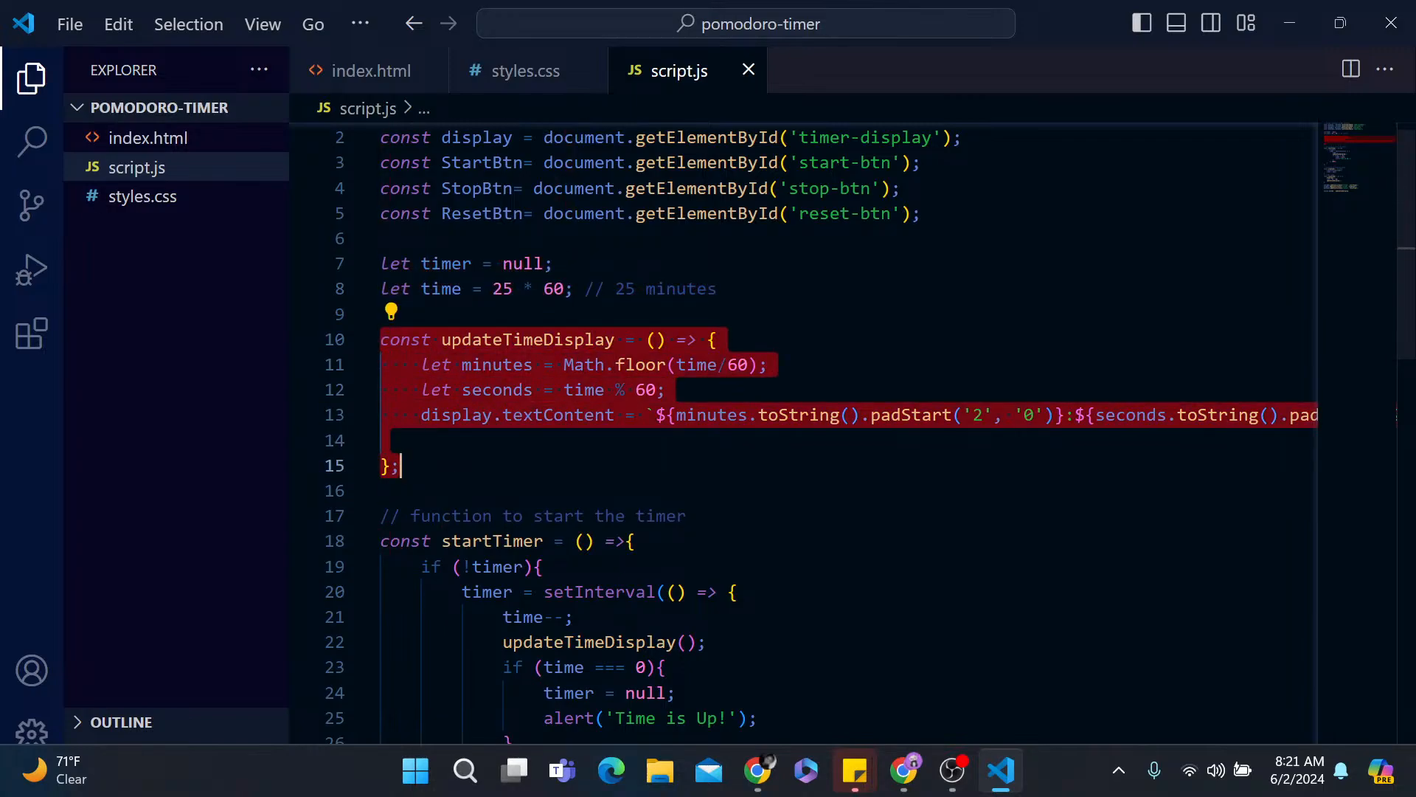
left_click(762, 780)
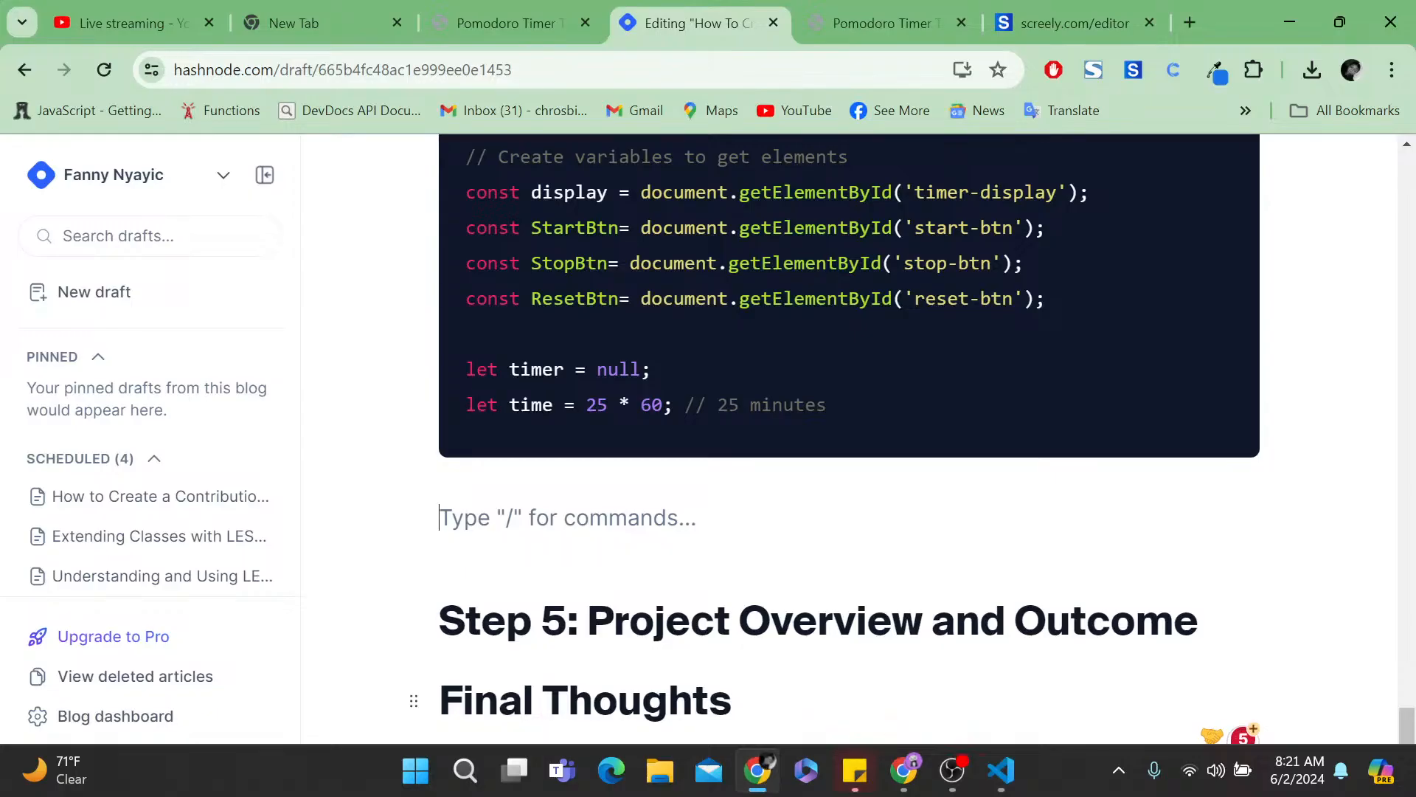
- Write the line "Create function to update time display" below the variables code block and start a new paragraph
type("Crea")
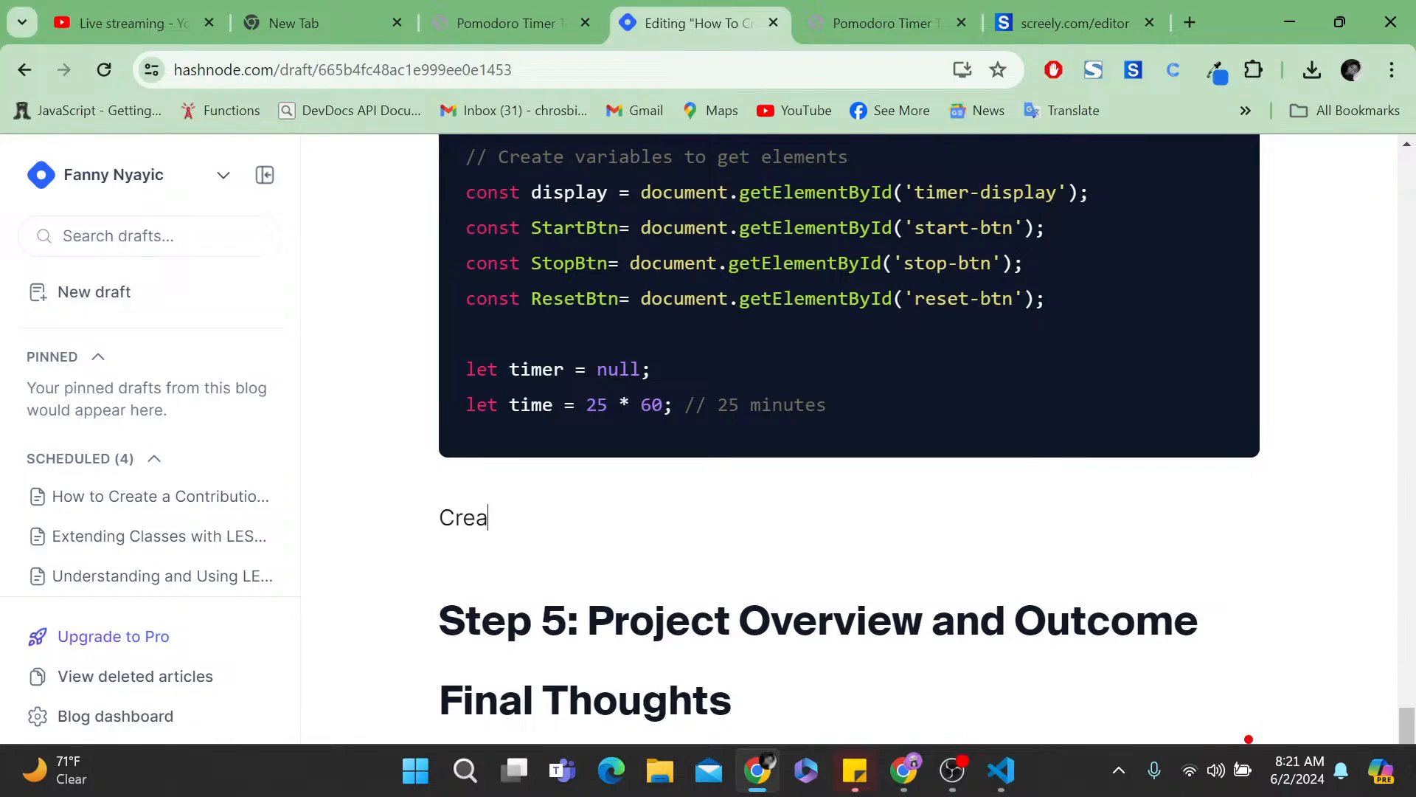
type("te afunction to")
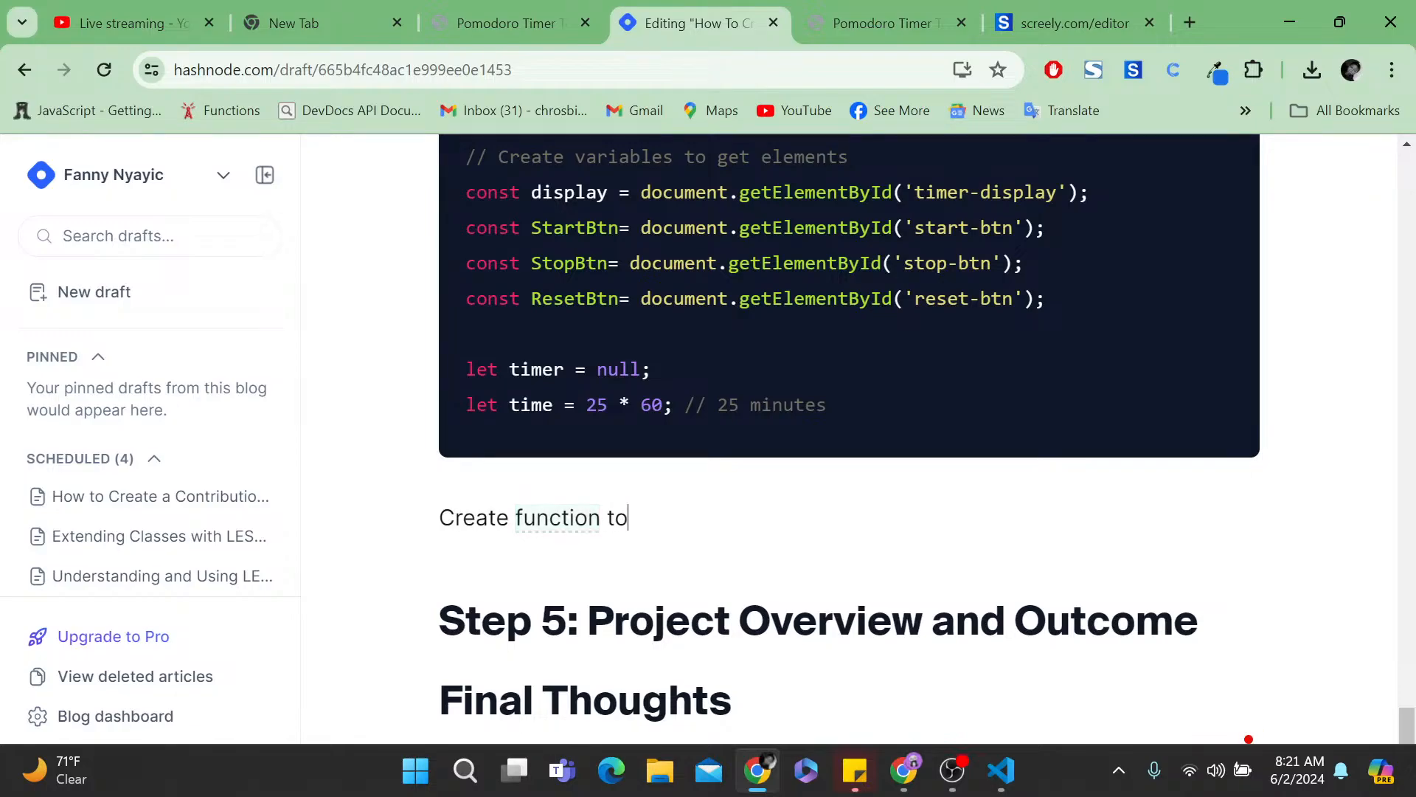
type(" update time dispaly")
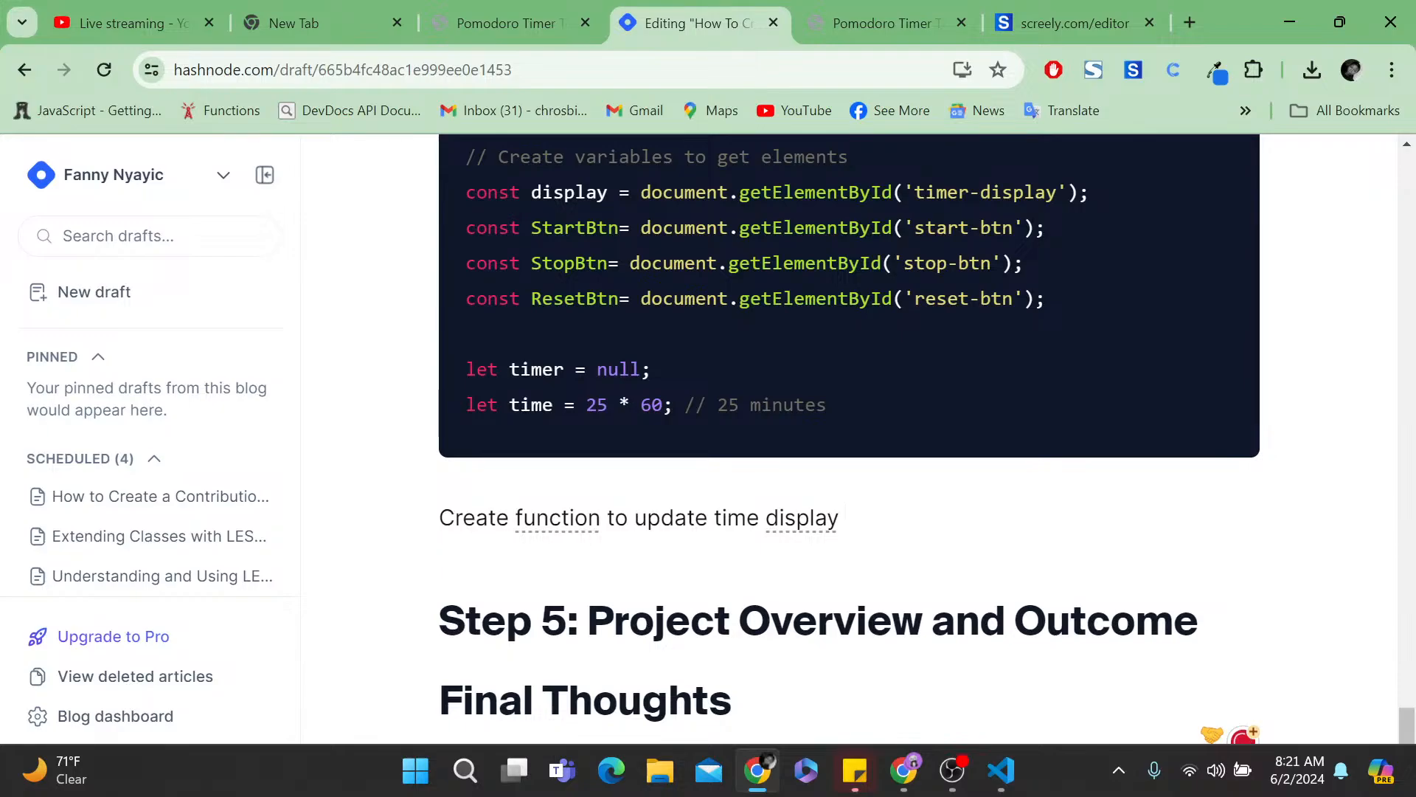
key("Return")
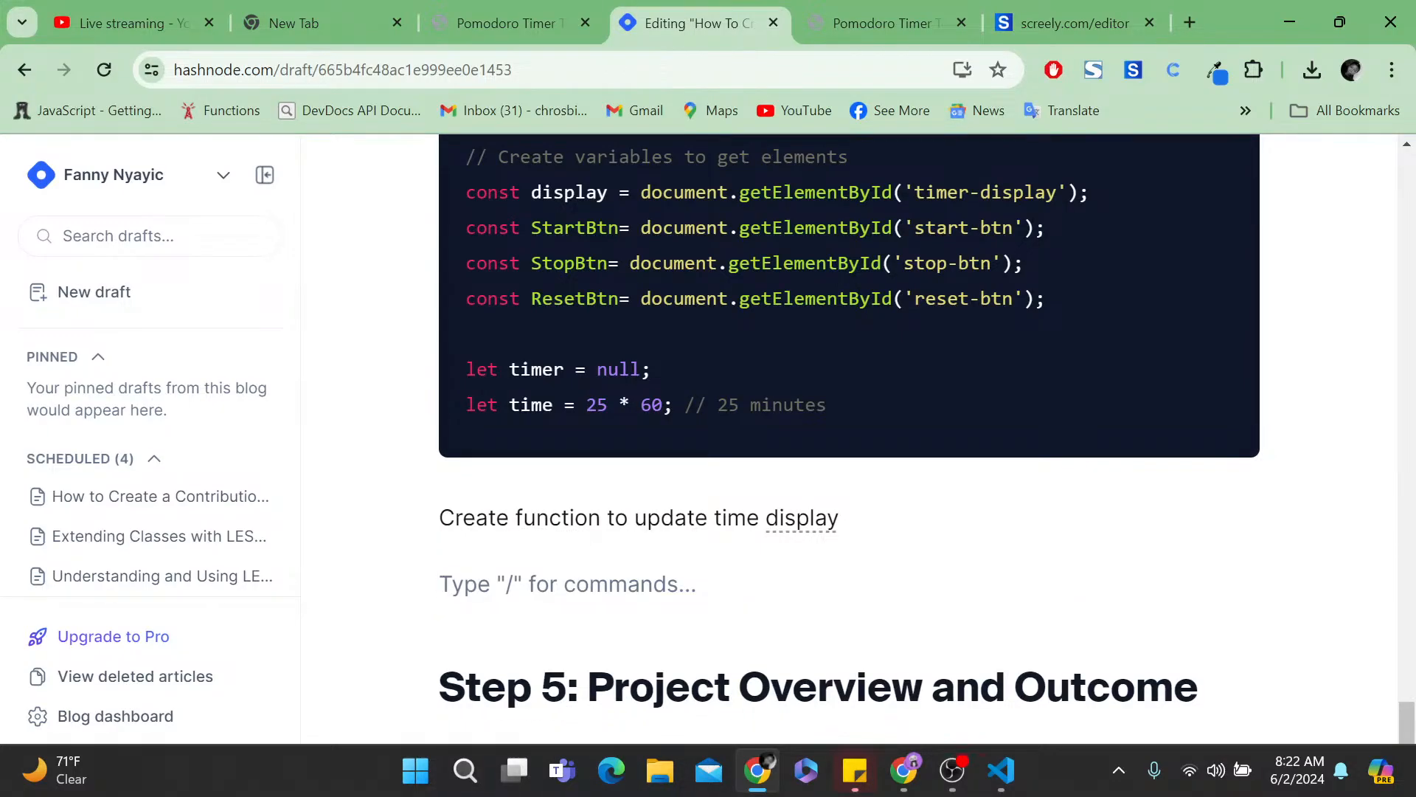
- Add a JavaScript code block containing the copied updateTimeDisplay function and remove the blank line before its closing brace
key("ctrl+v")
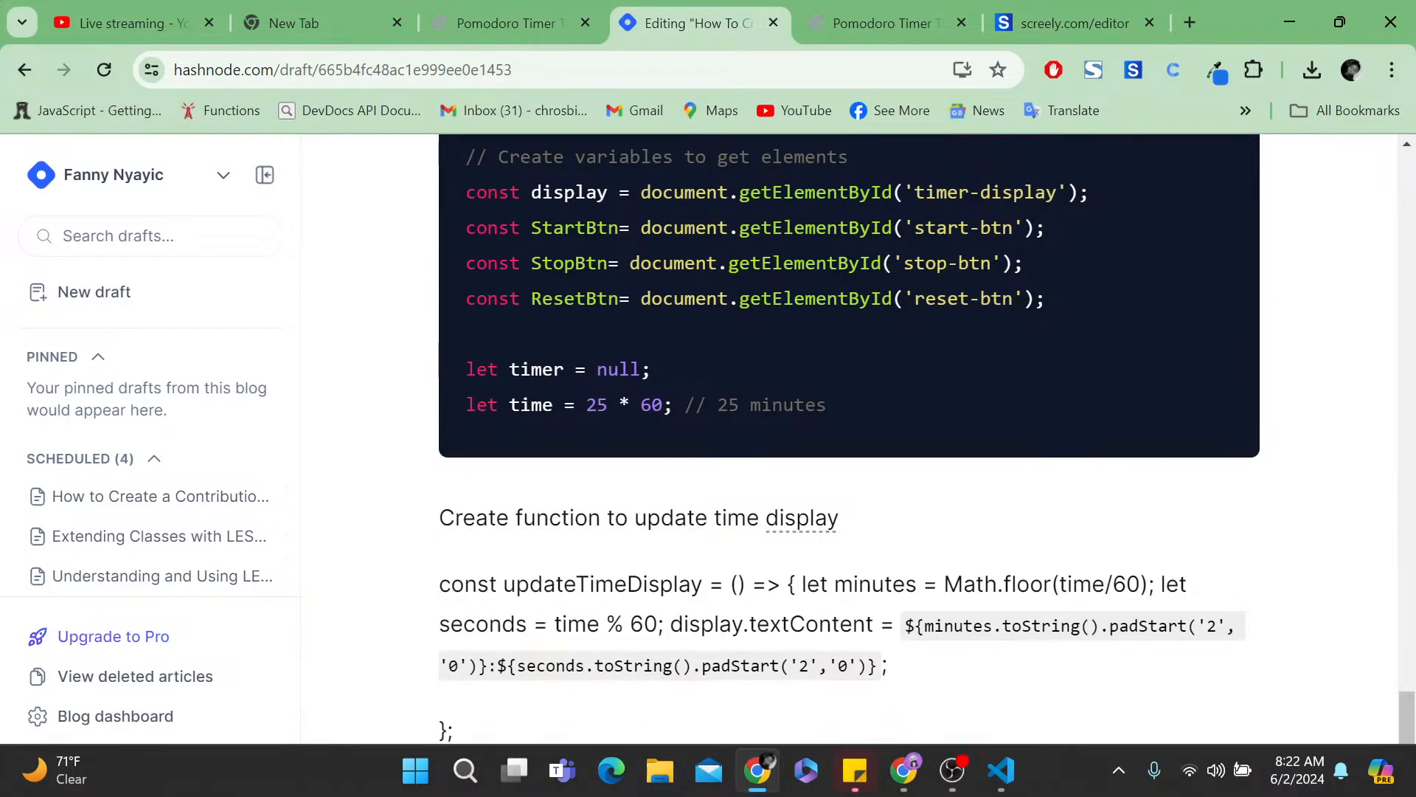
key("ctrl+z")
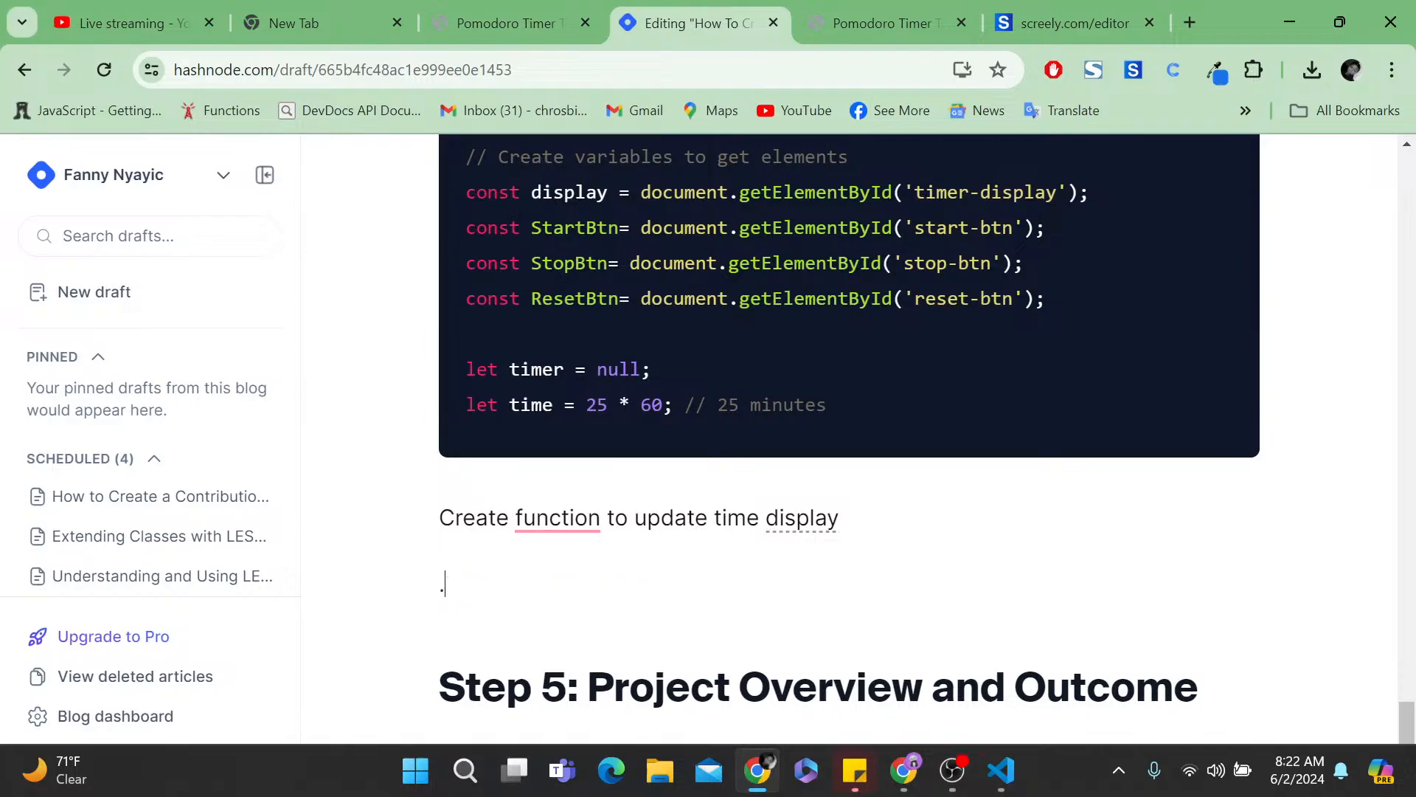
type("/co")
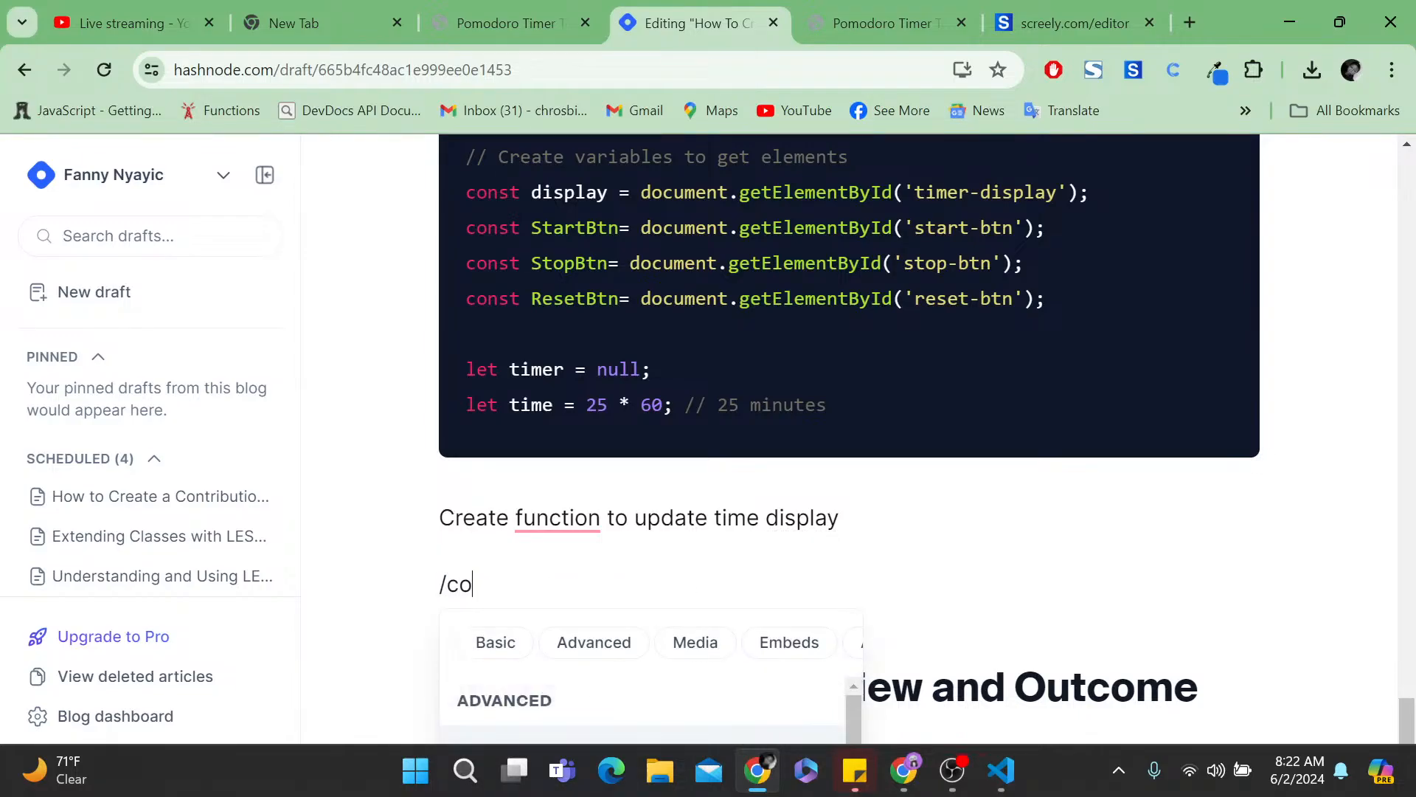
key("Return")
key("ctrl+v")
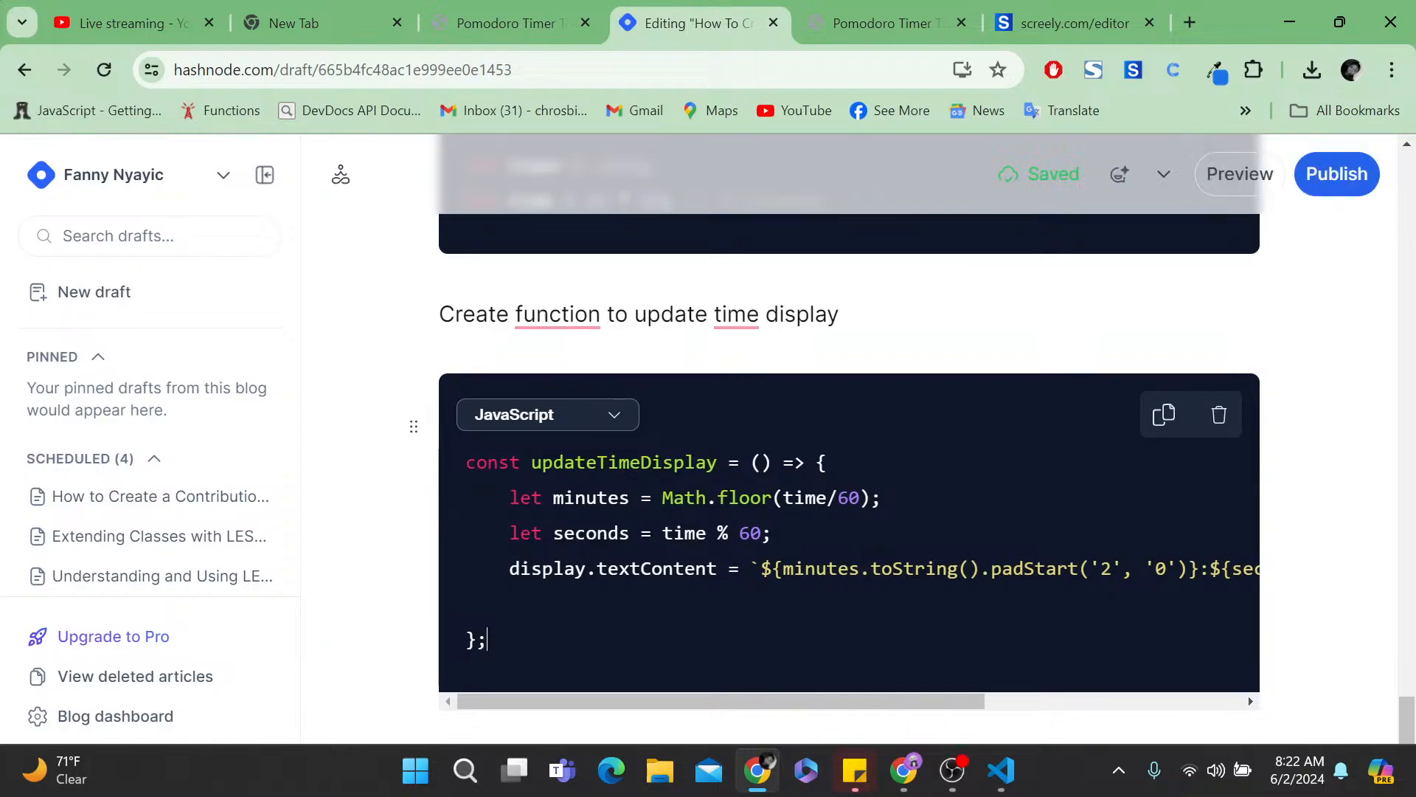
key("BackSpace")
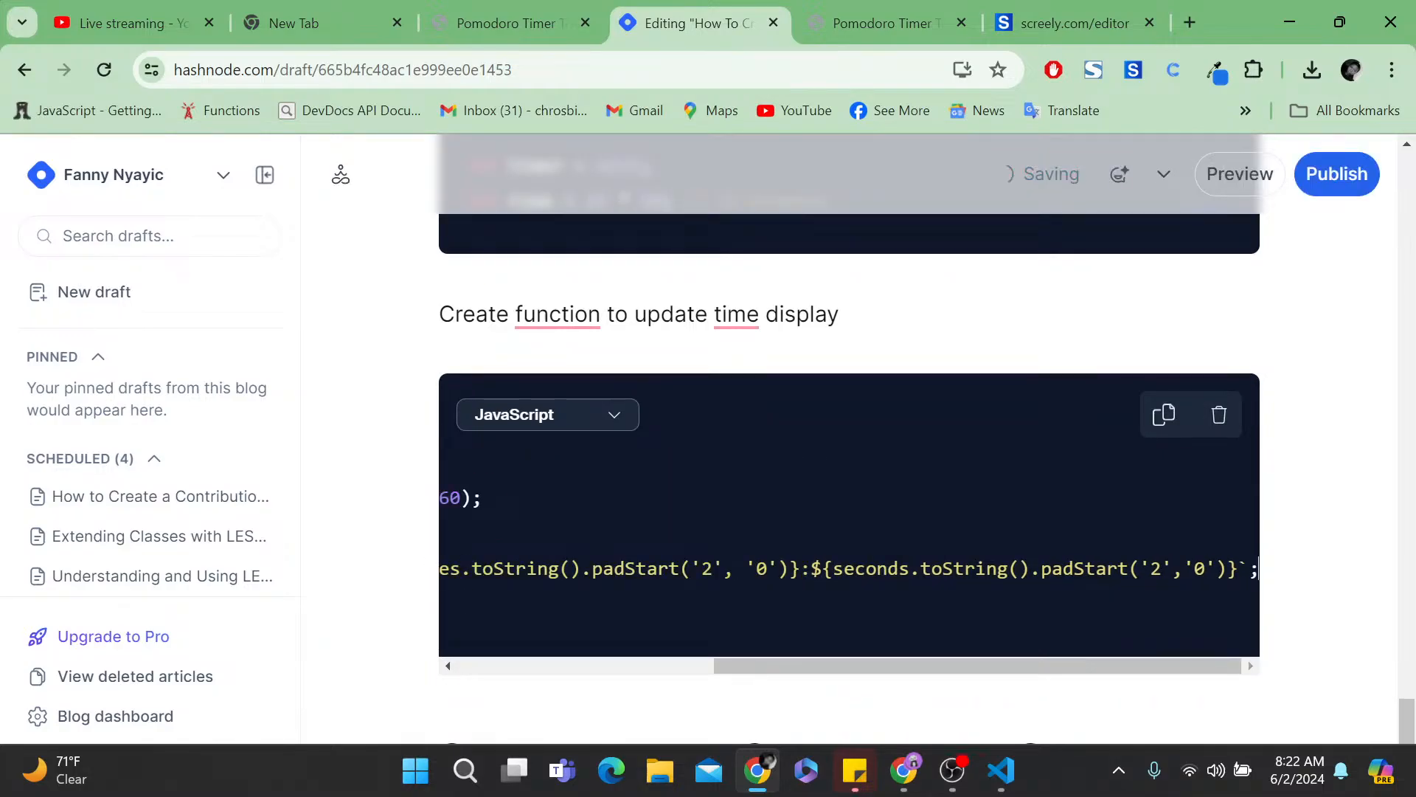
left_click_drag(804, 667, 549, 668)
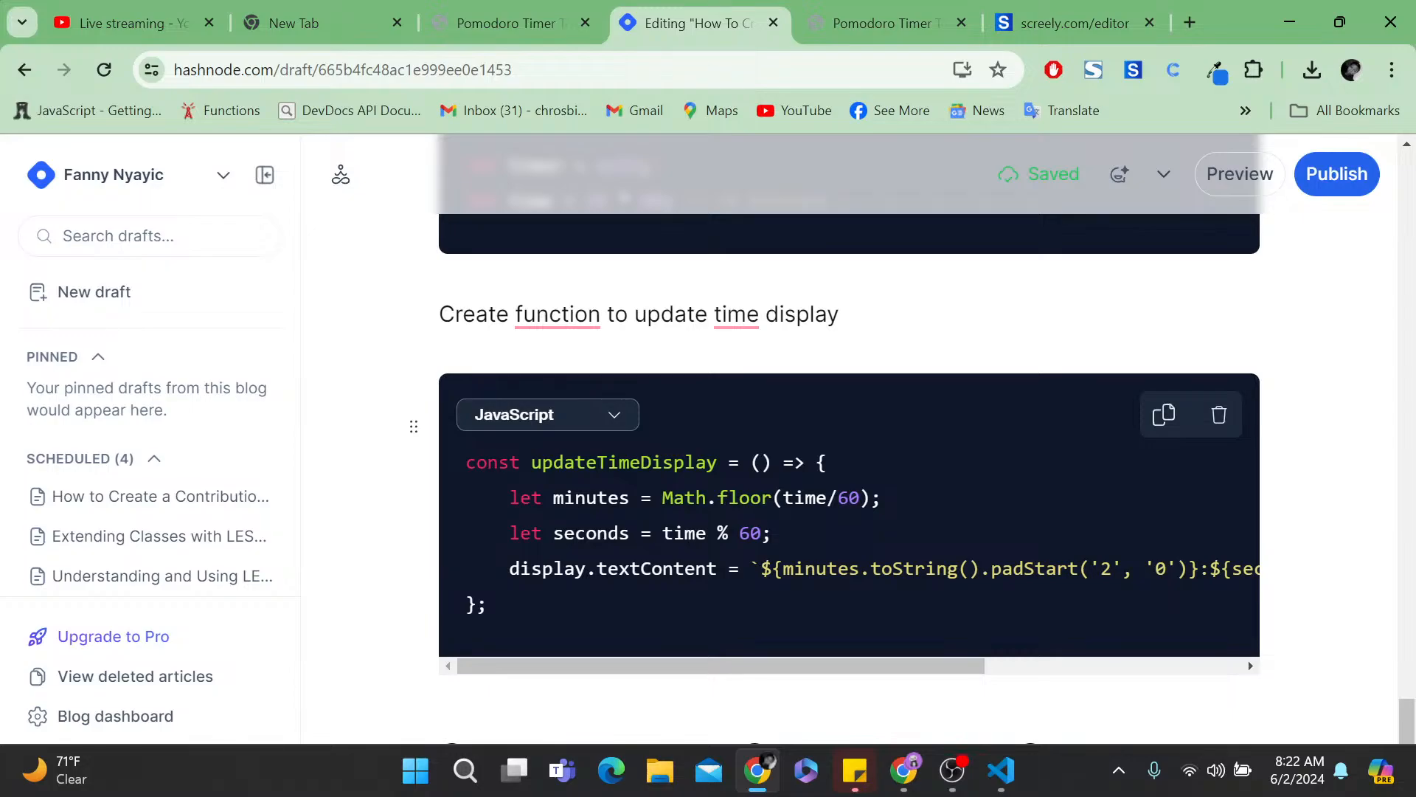
- Examine the Math.floor, time and textContent parts of updateTimeDisplay in script.js in VS Code, and return to the Hashnode draft
scroll(848, 424, "up", 1)
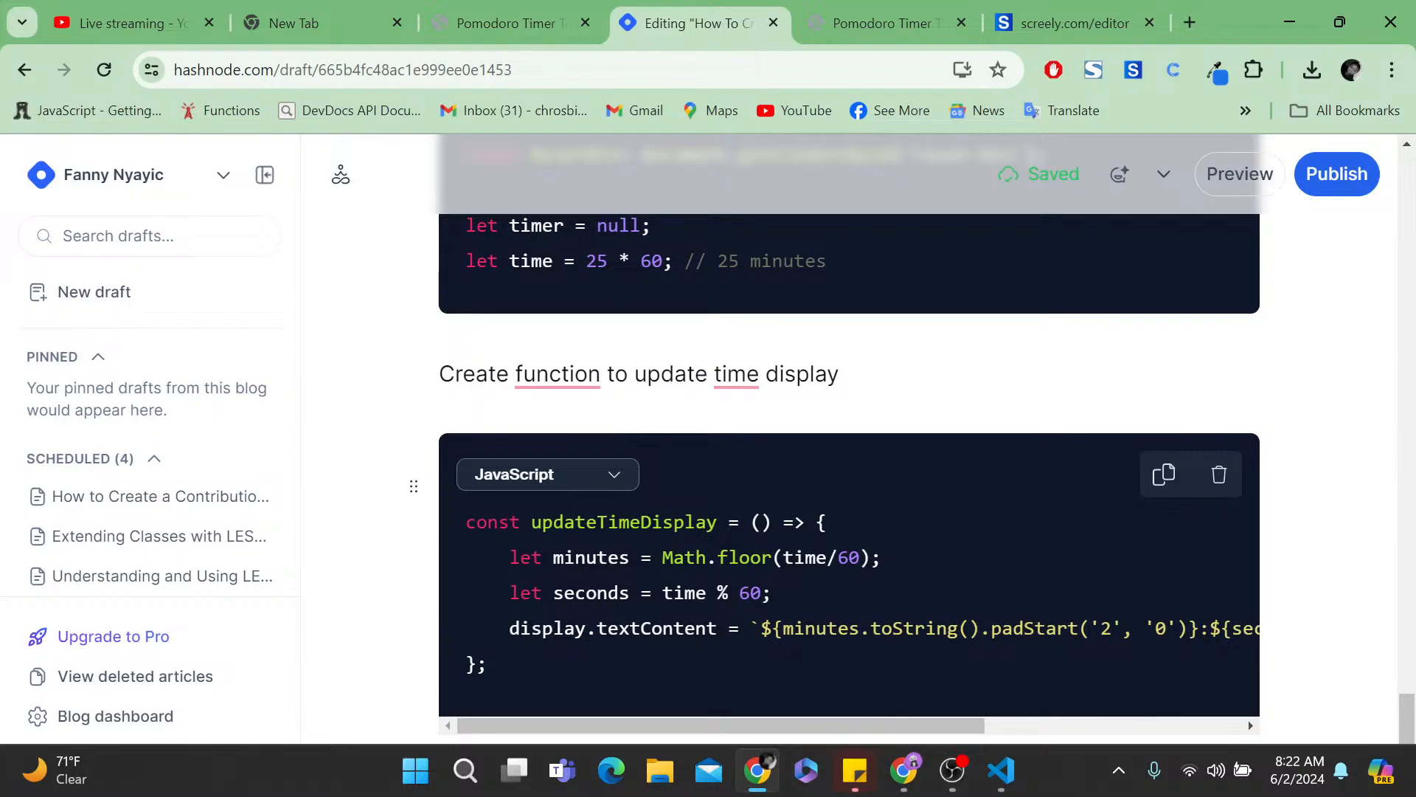
left_click(1002, 770)
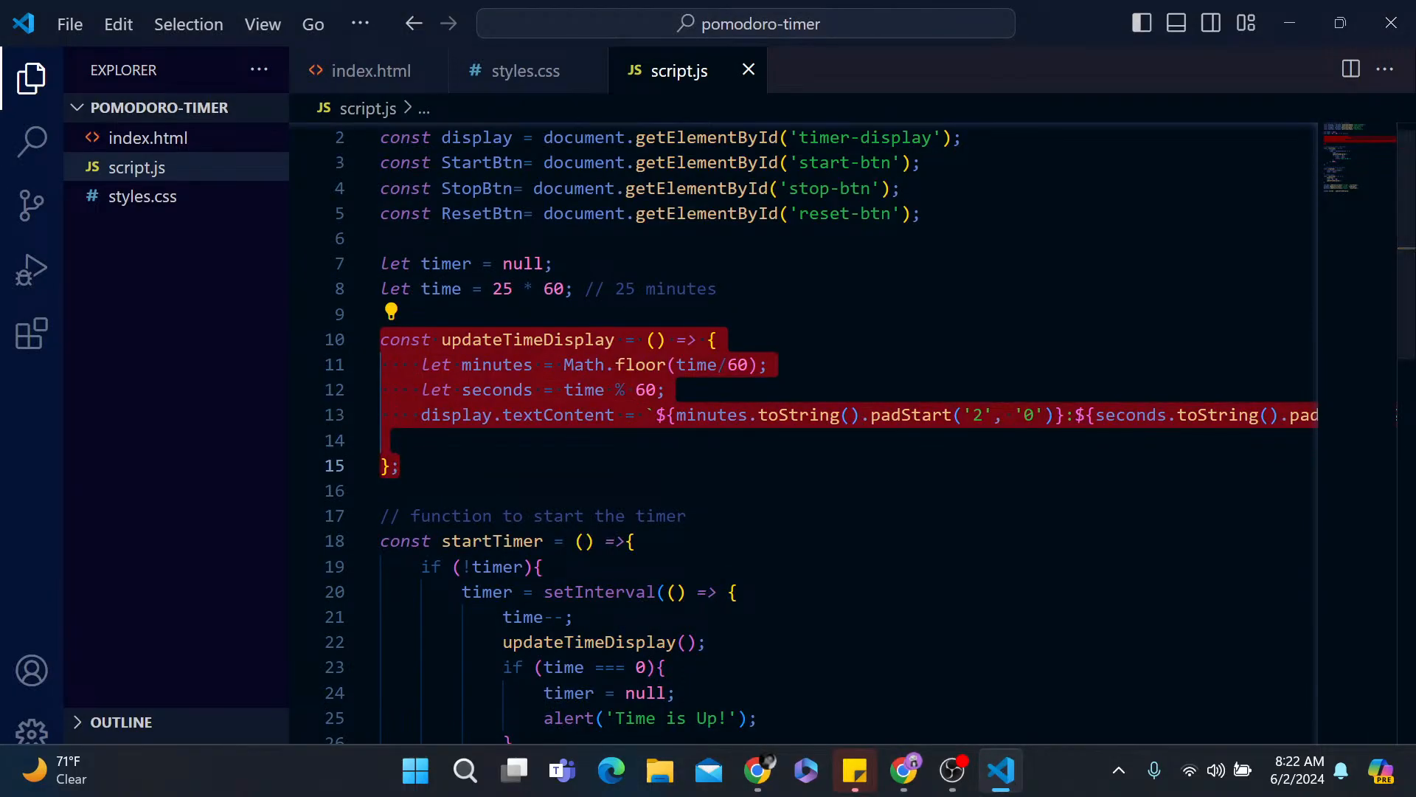
left_click(708, 365)
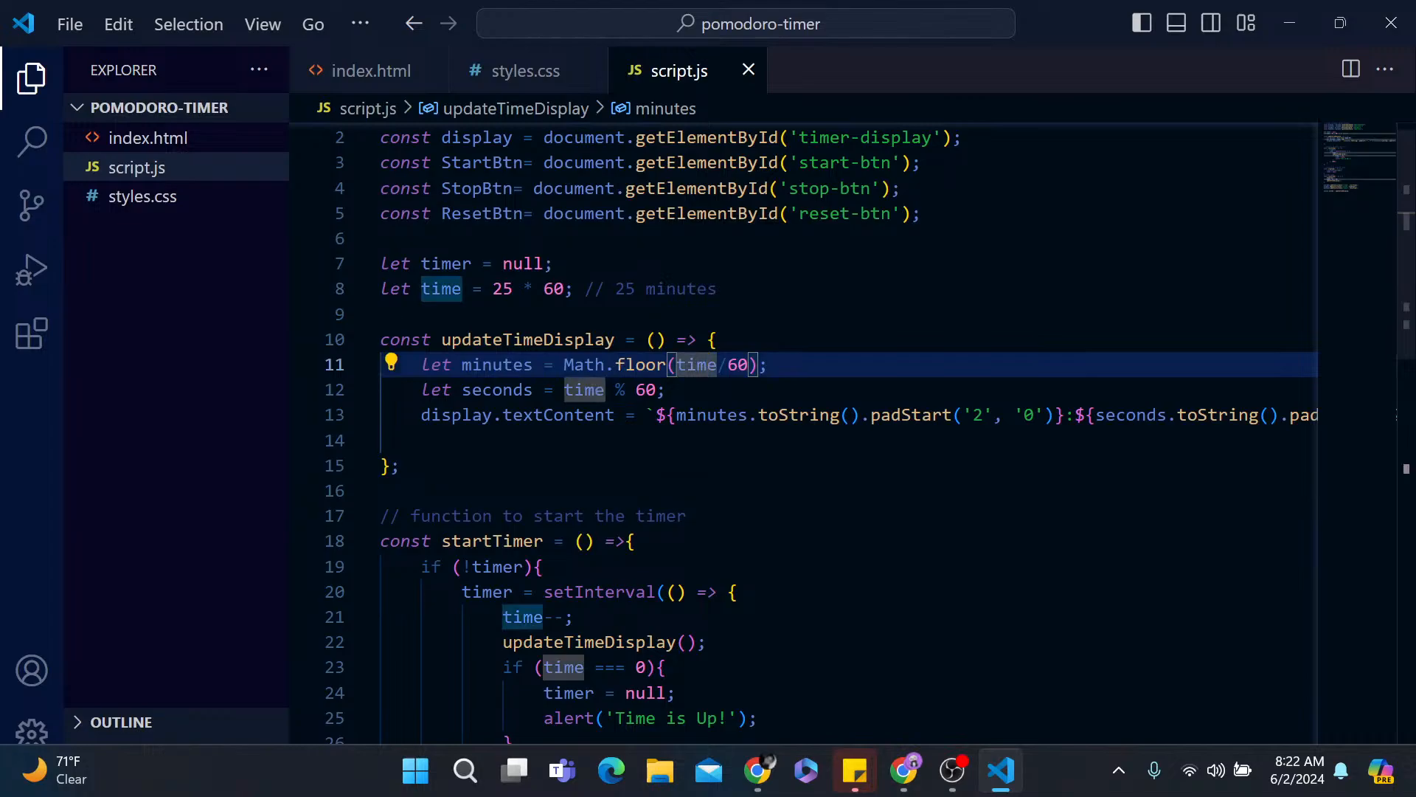
mouse_move(599, 343)
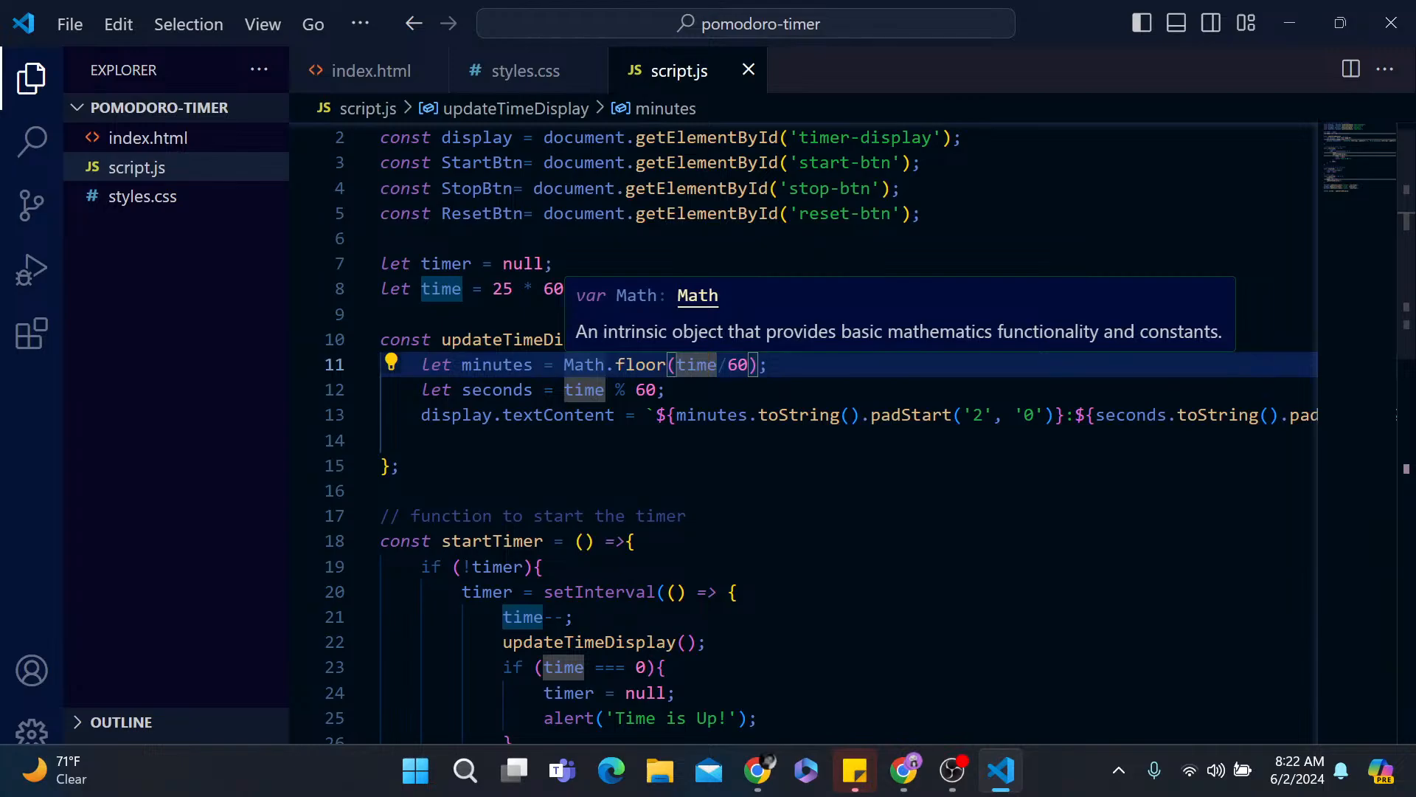
mouse_move(640, 364)
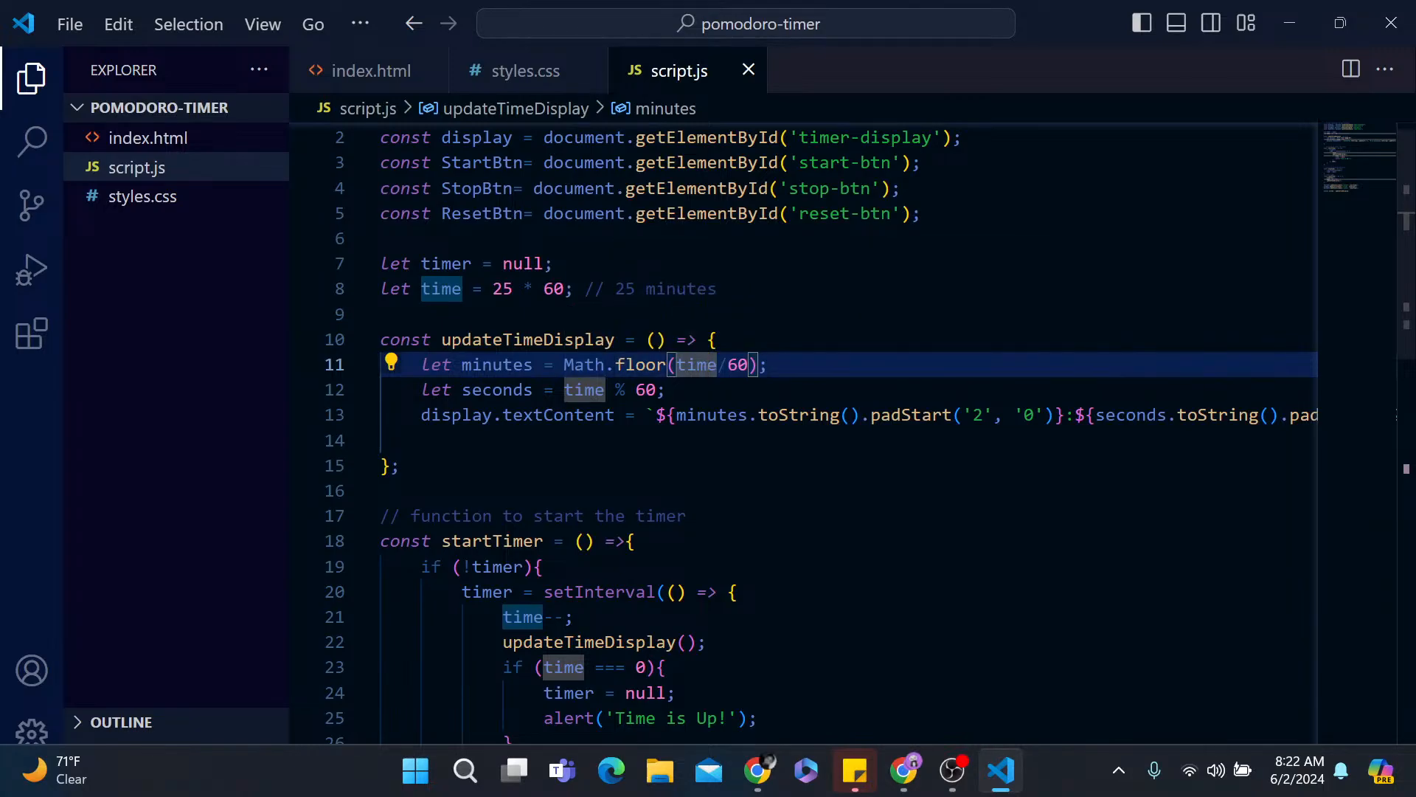
mouse_move(585, 391)
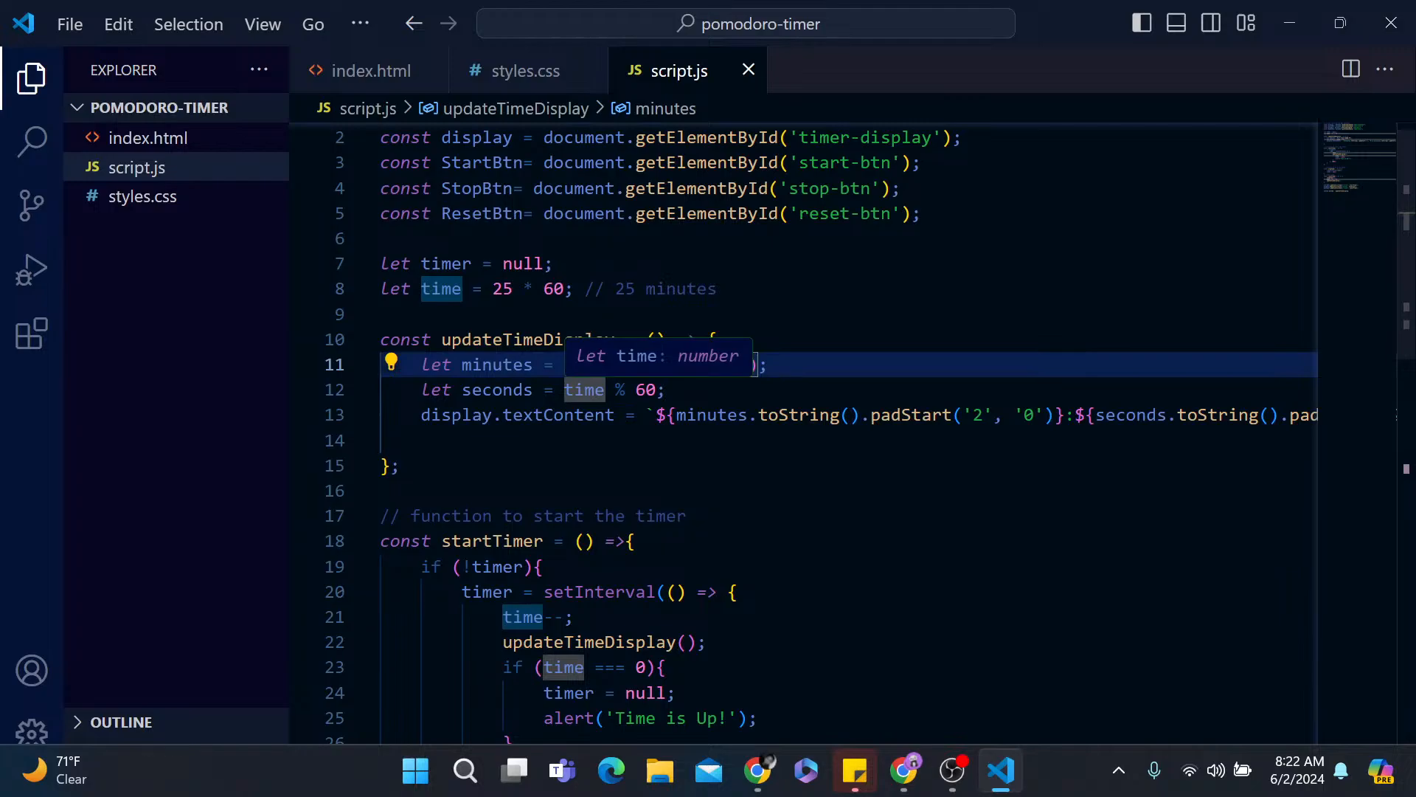
mouse_move(559, 415)
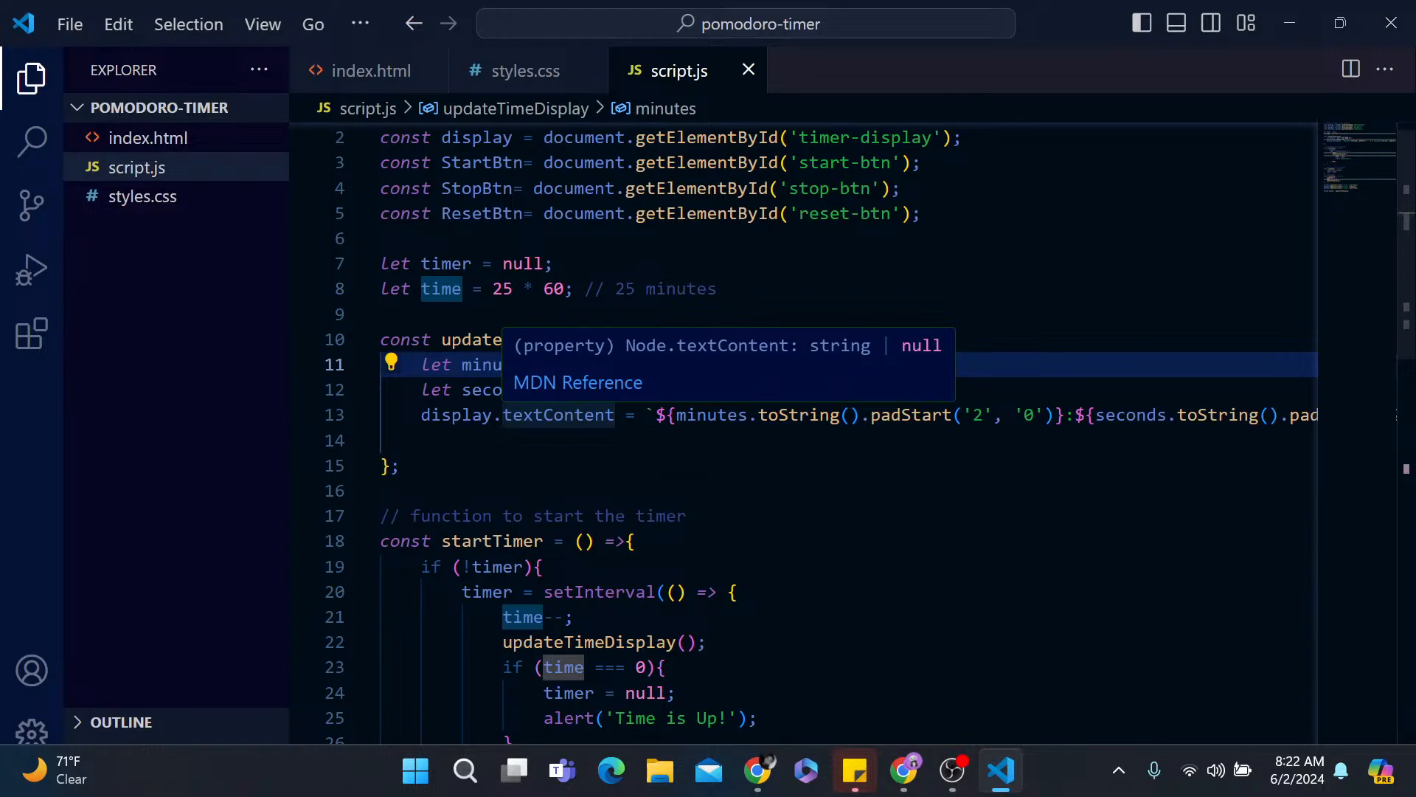
mouse_move(758, 770)
left_click(791, 701)
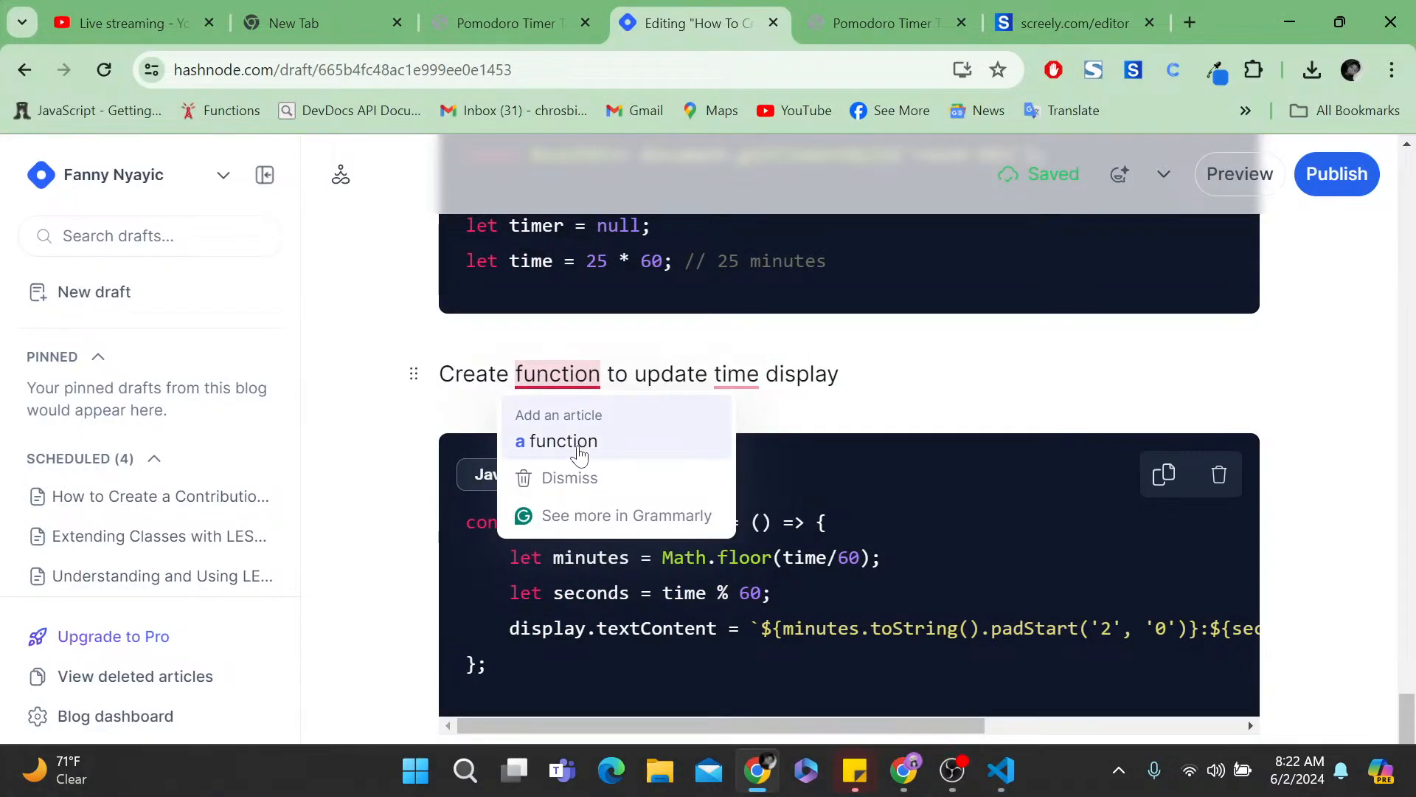
- Accept the grammar suggestions that add "a" before "function" and "the" before "time" in the line introducing updateTimeDisplay
left_click(579, 442)
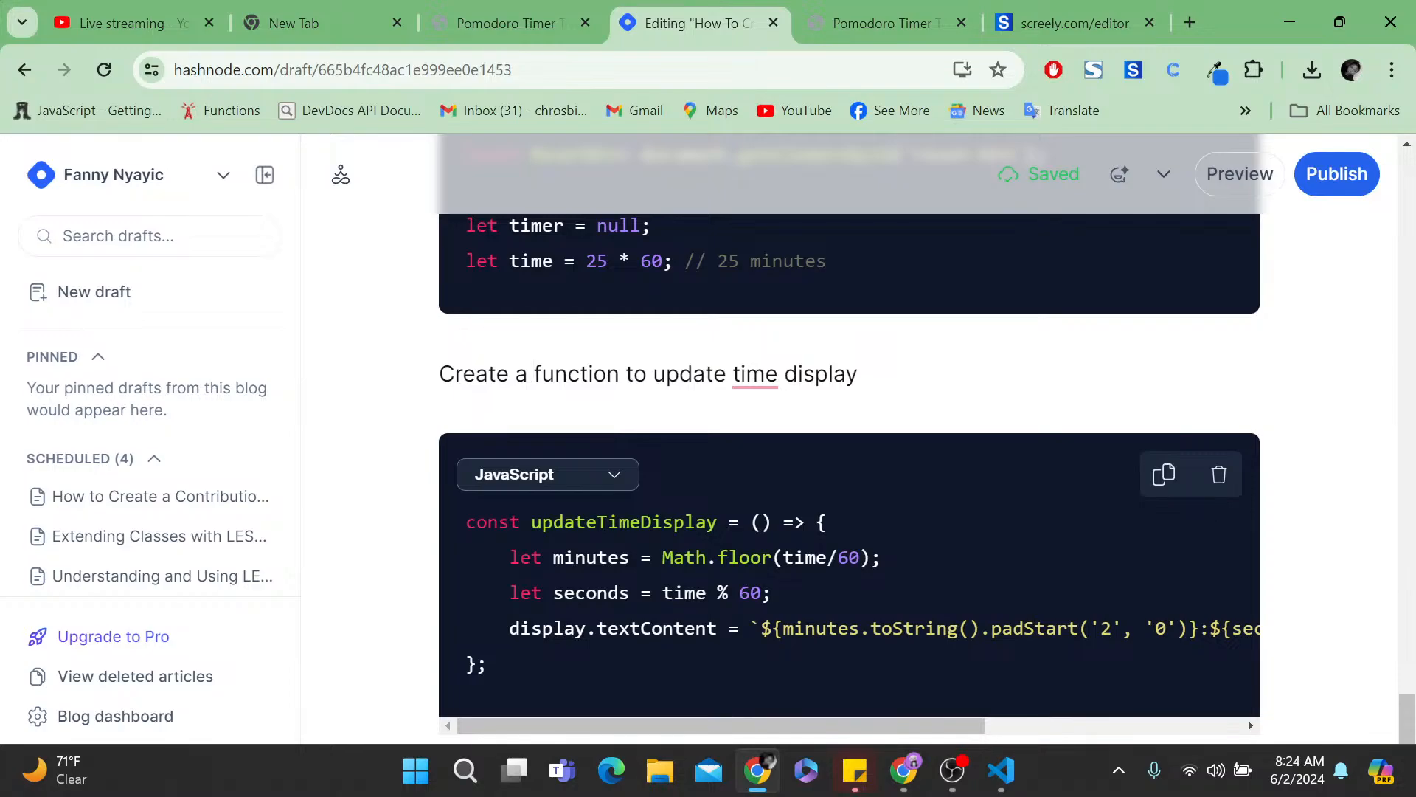
mouse_move(755, 374)
left_click(771, 441)
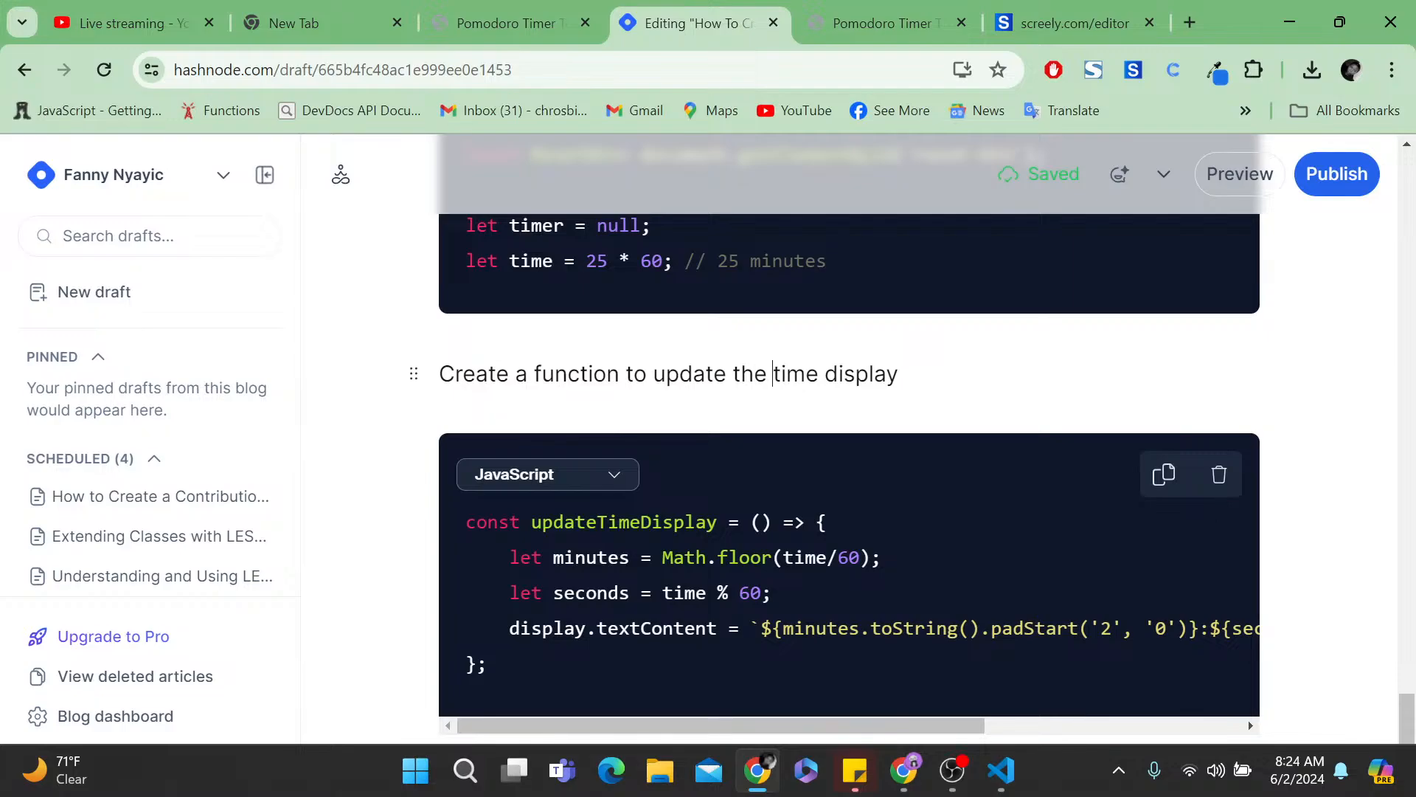
- Extend the line introducing updateTimeDisplay with "and a math object functionality."
type("and a mth")
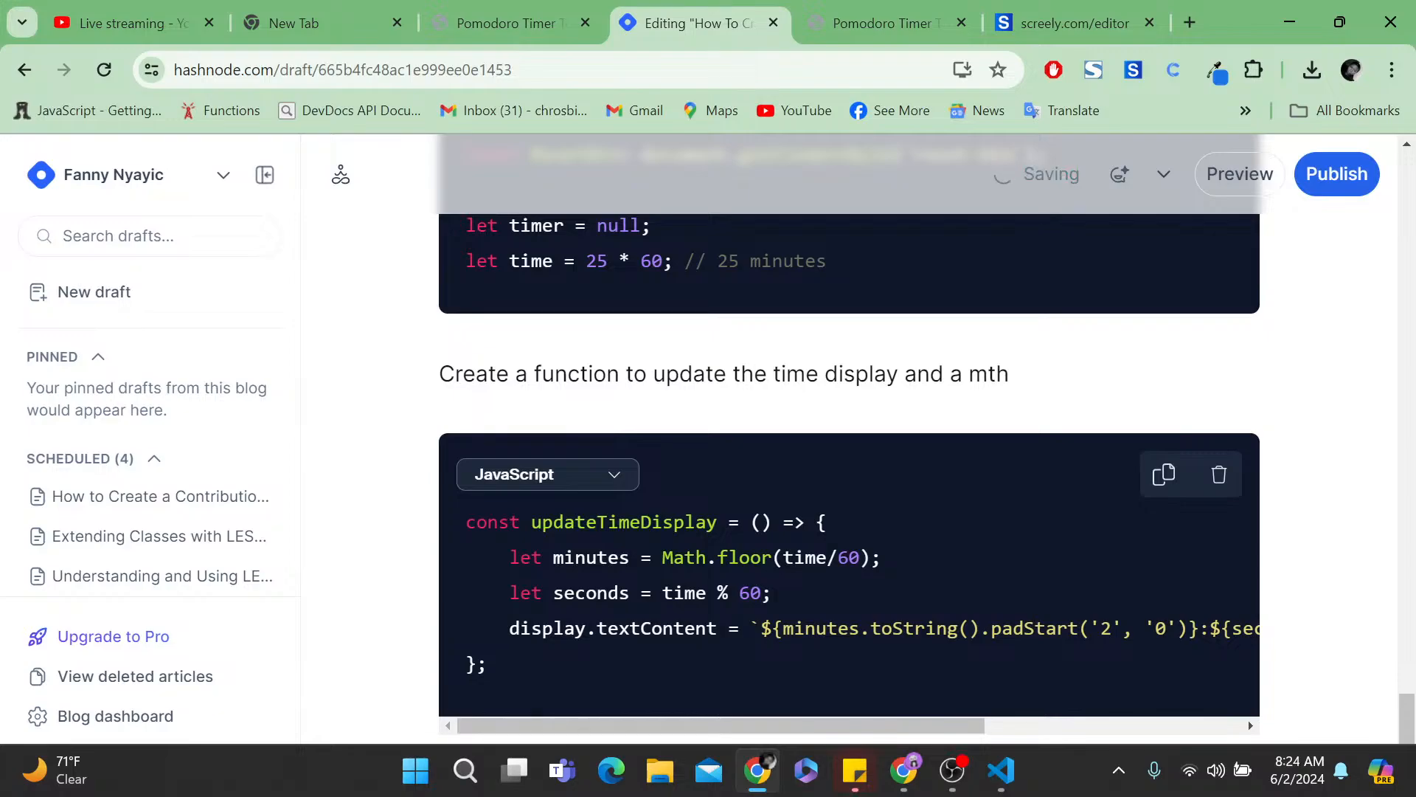
key("BackSpace")
key("BackSpace")
key("BackSpace")
type("math object fu")
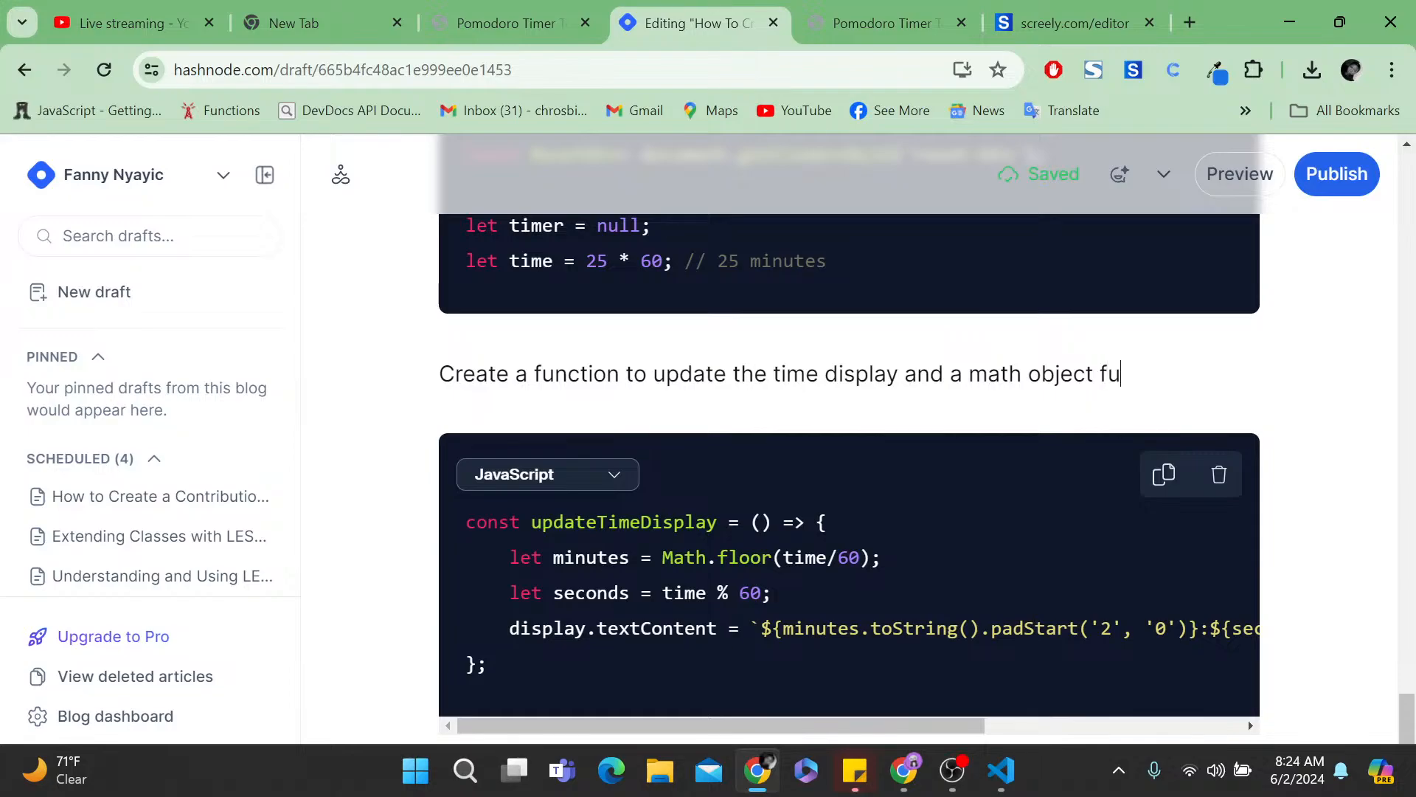
type("nctionality.")
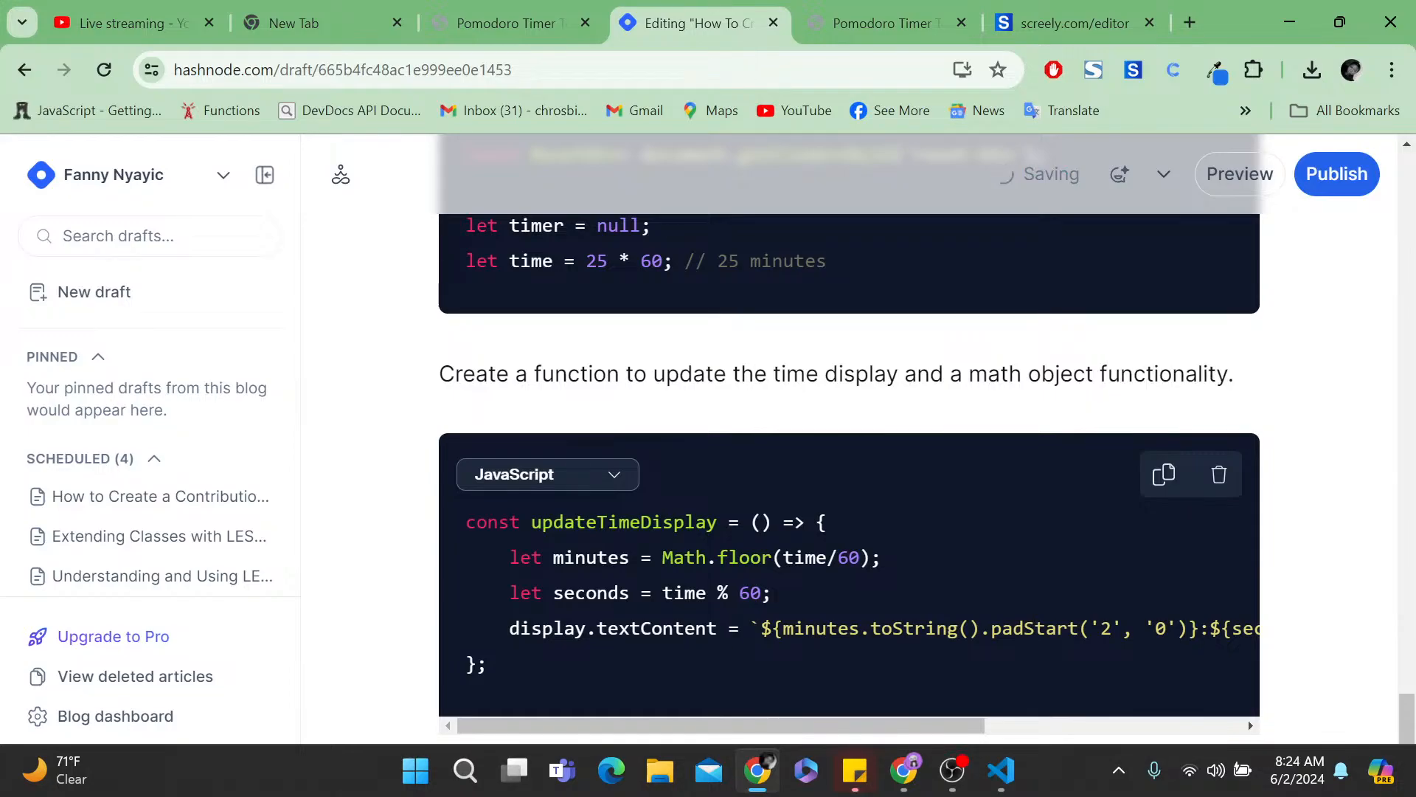
- Exit the updateTimeDisplay code block and leave one empty paragraph between it and the Step 5 heading
scroll(848, 443, "down", 3)
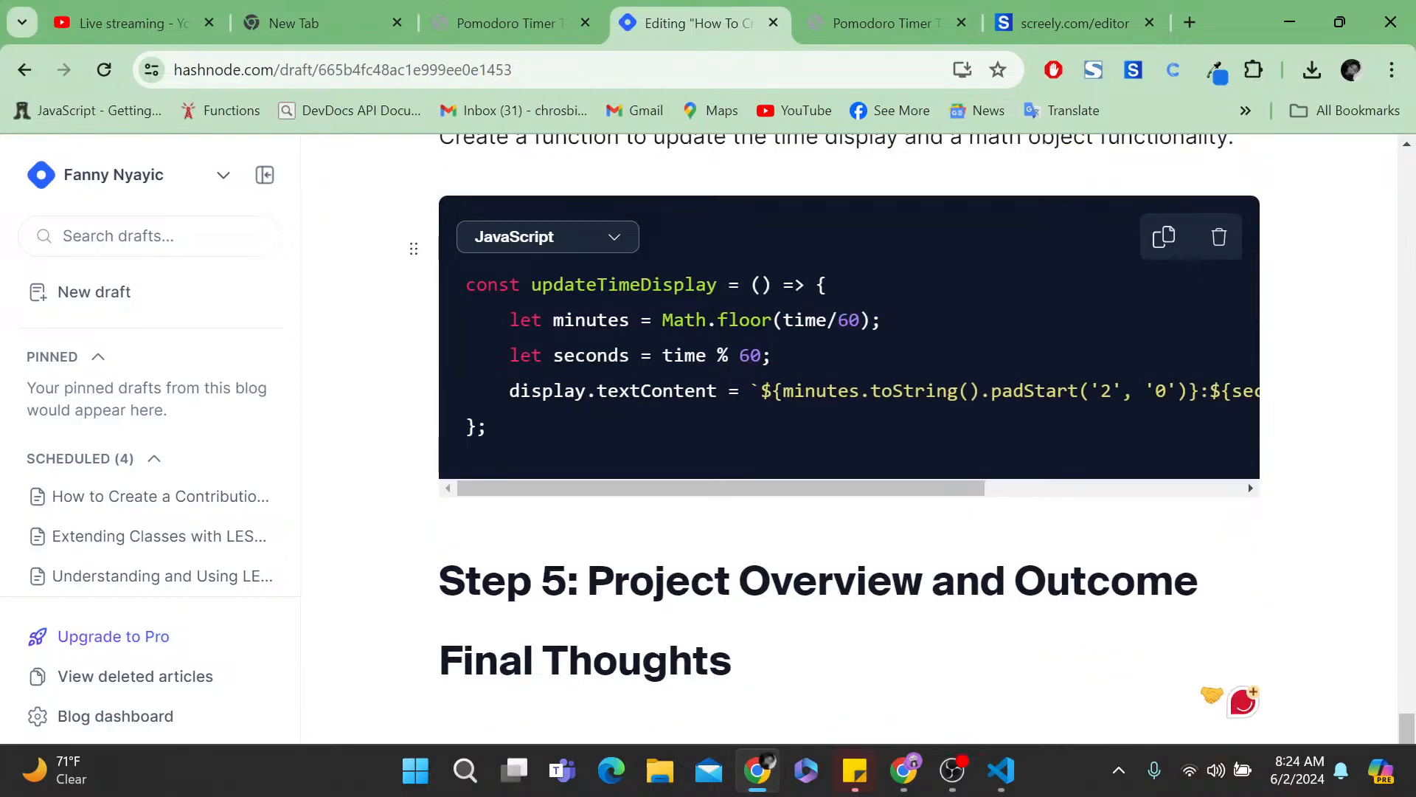
key("Return")
key("Return")
key("Return")
key("Return")
key("BackSpace")
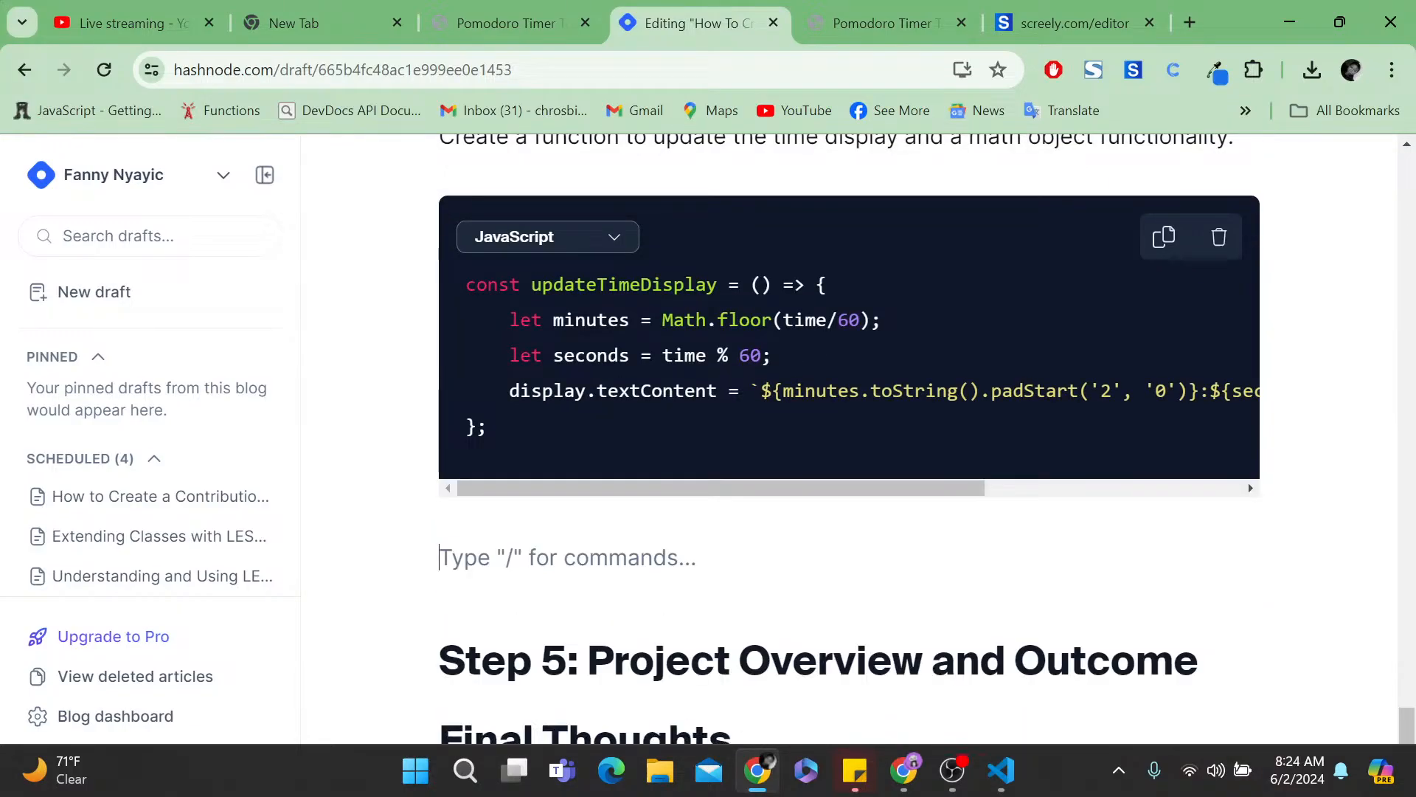
- Copy the whole startTimer function with its comment from script.js in VS Code and return to the Hashnode draft
left_click(1000, 782)
left_click(398, 490)
scroll(398, 489, "down", 1)
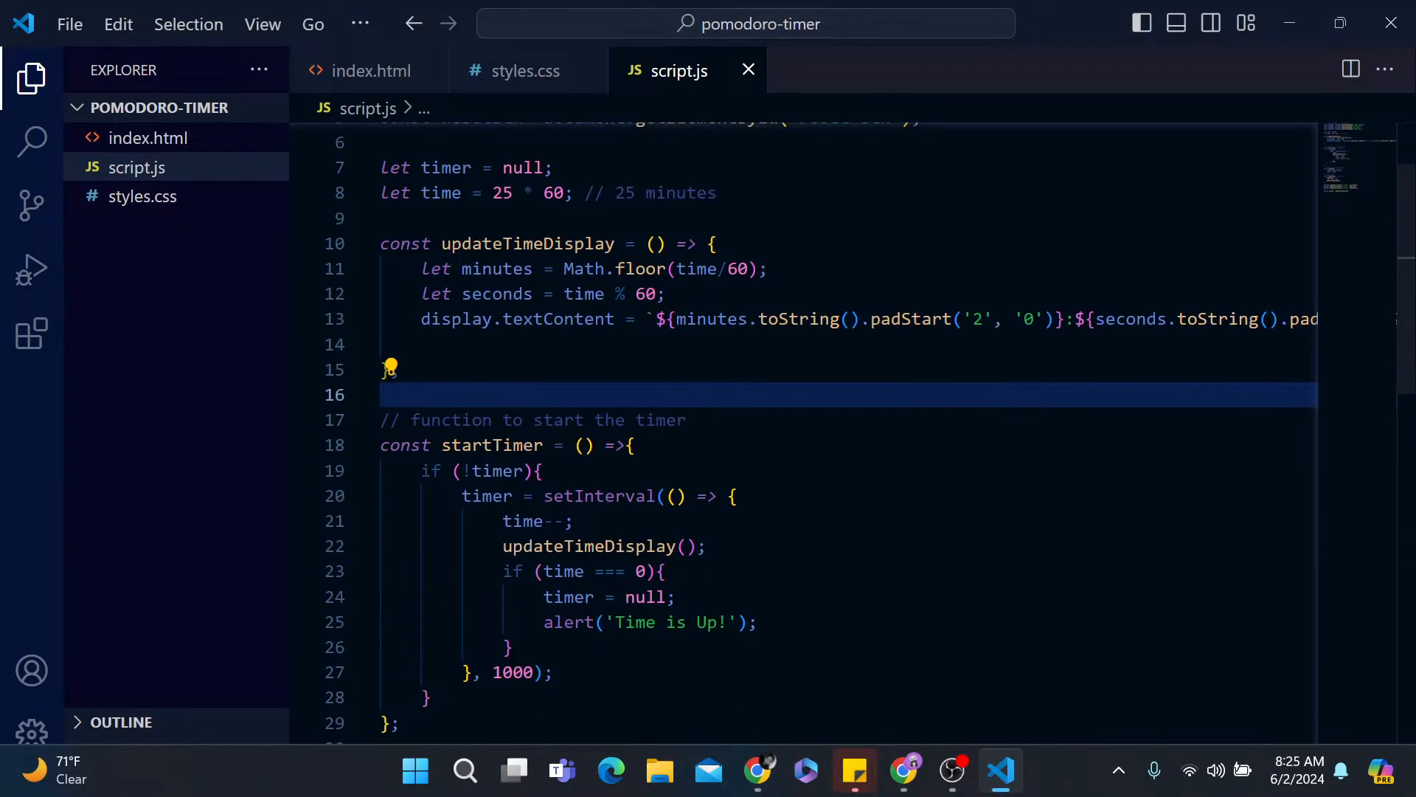
scroll(708, 443, "down", 1)
left_click(708, 512)
scroll(708, 511, "down", 1)
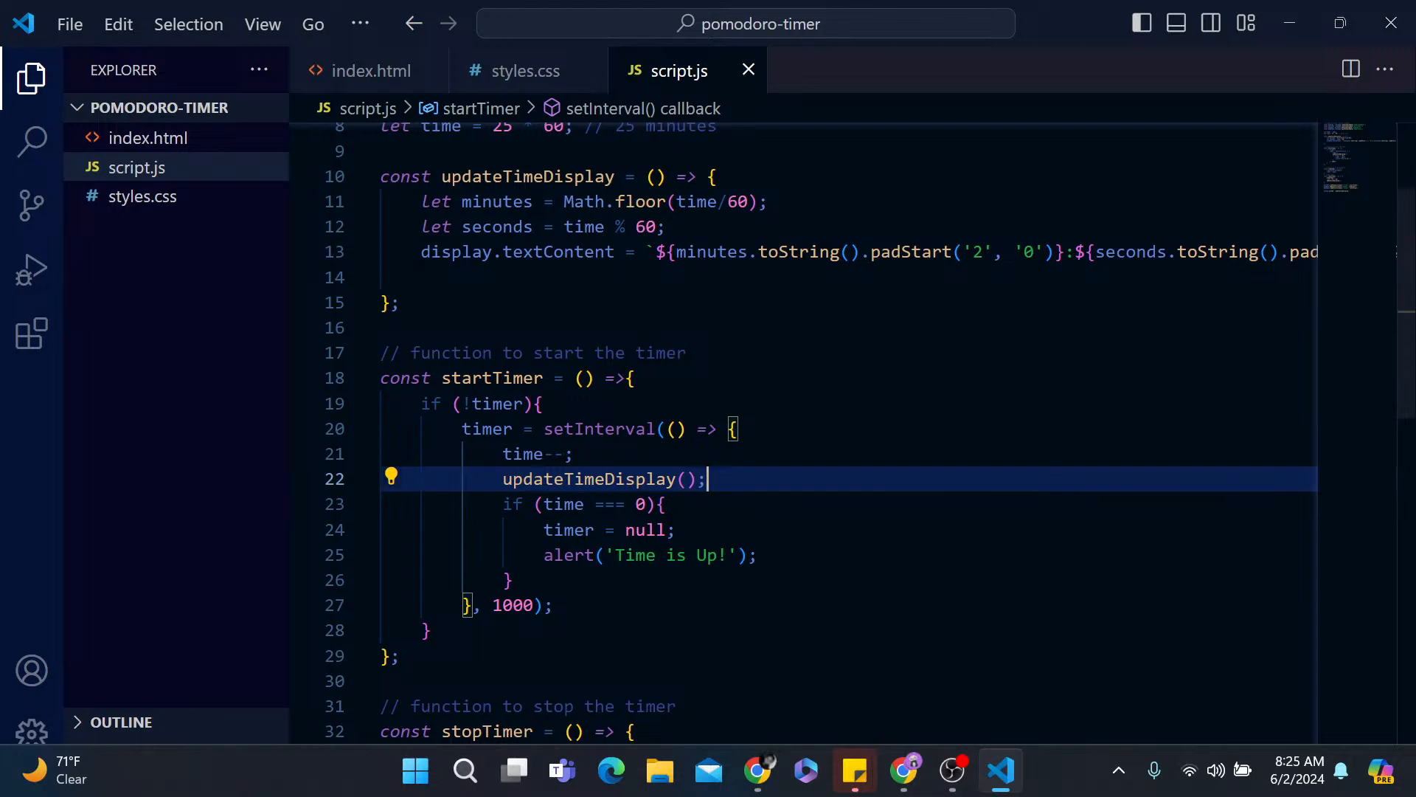
left_click_drag(381, 352, 435, 682)
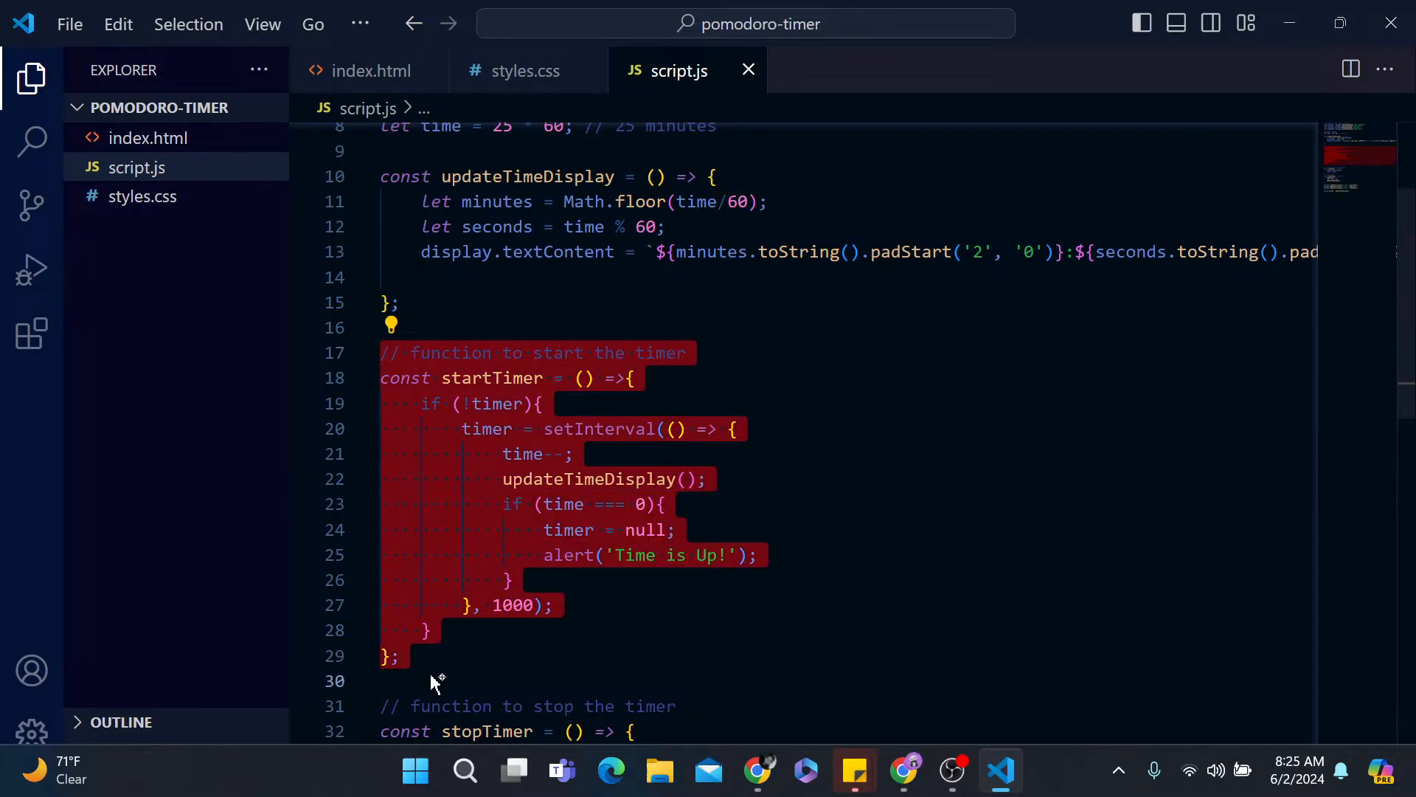
left_click(771, 785)
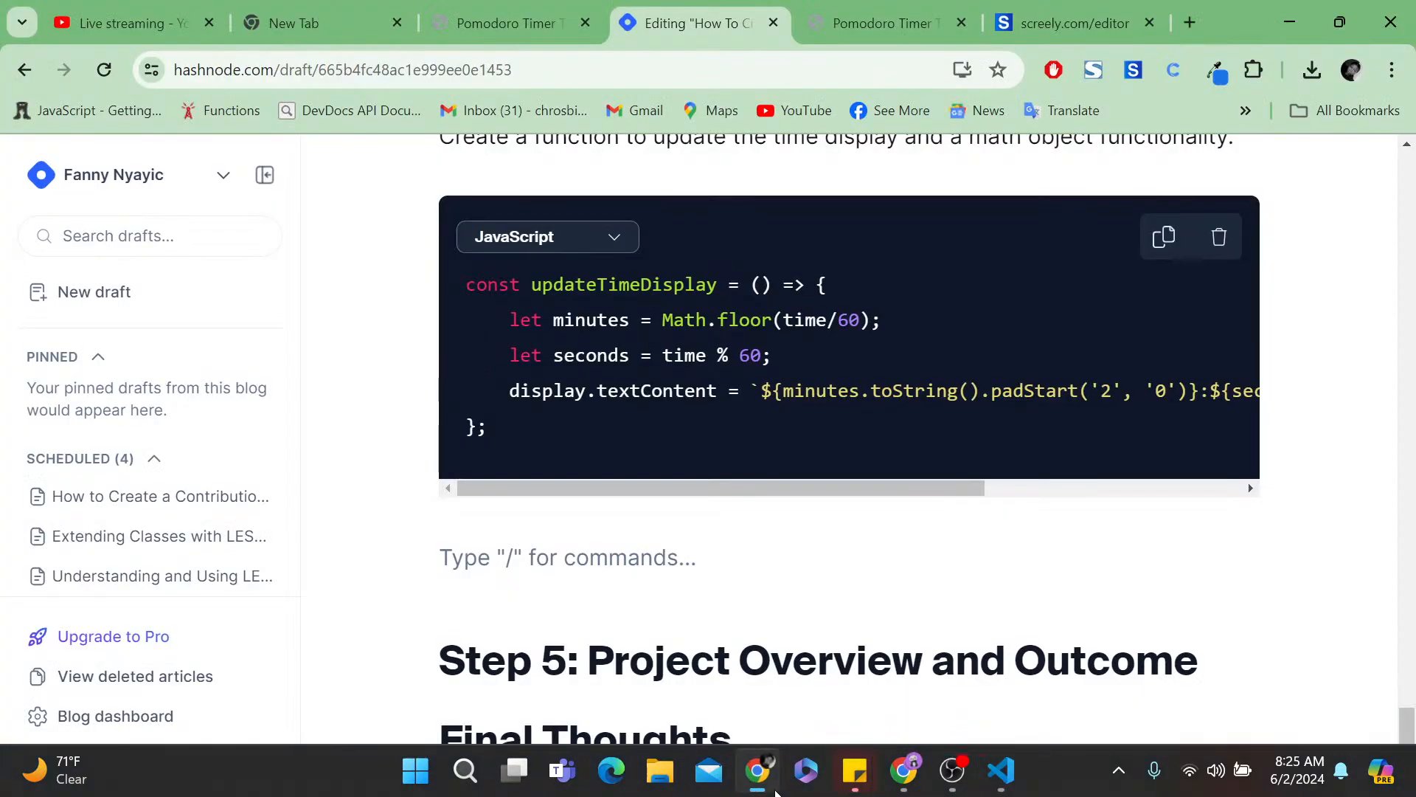
- Write the line "Create a function to create a timer" below the updateTimeDisplay code block and start a new paragraph
type("Creat")
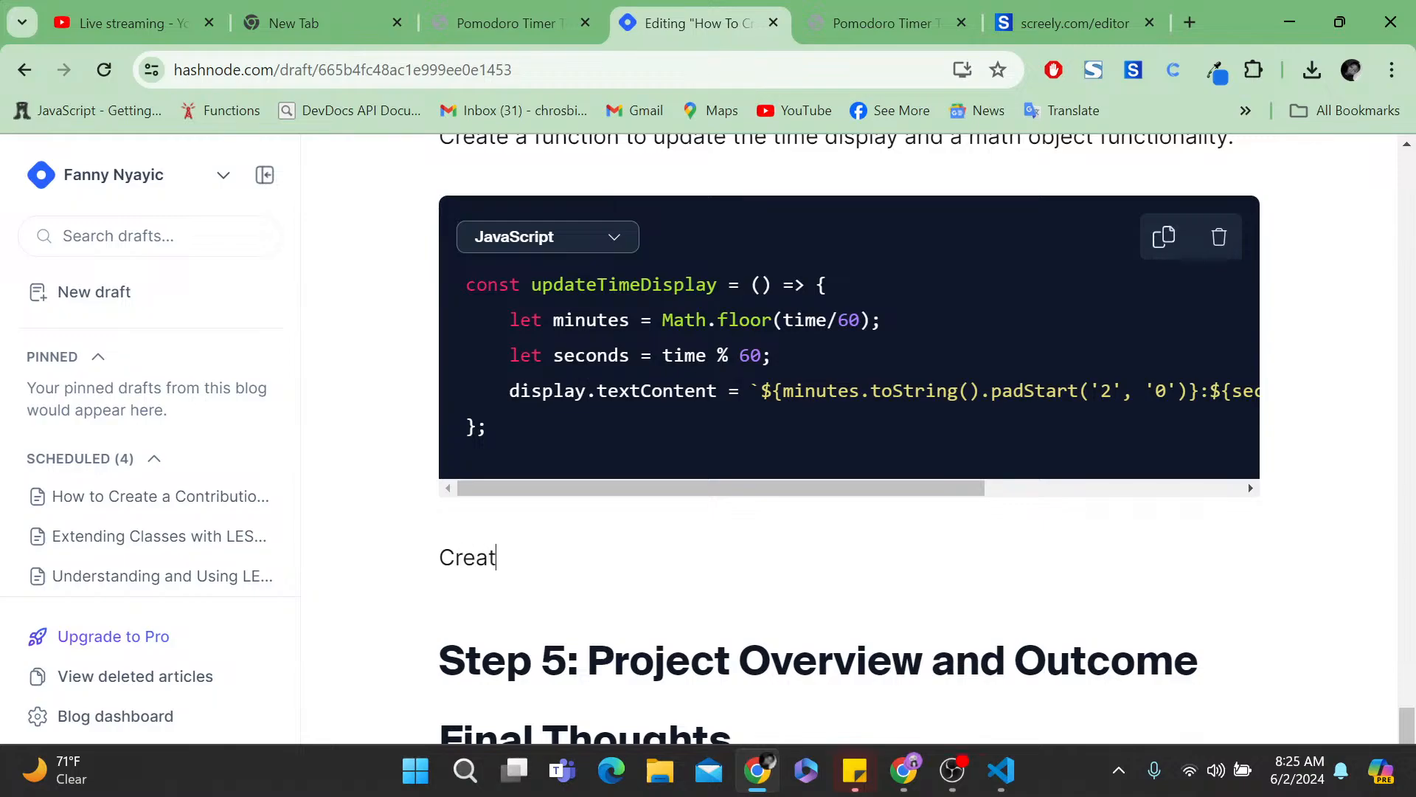
type("e a function to")
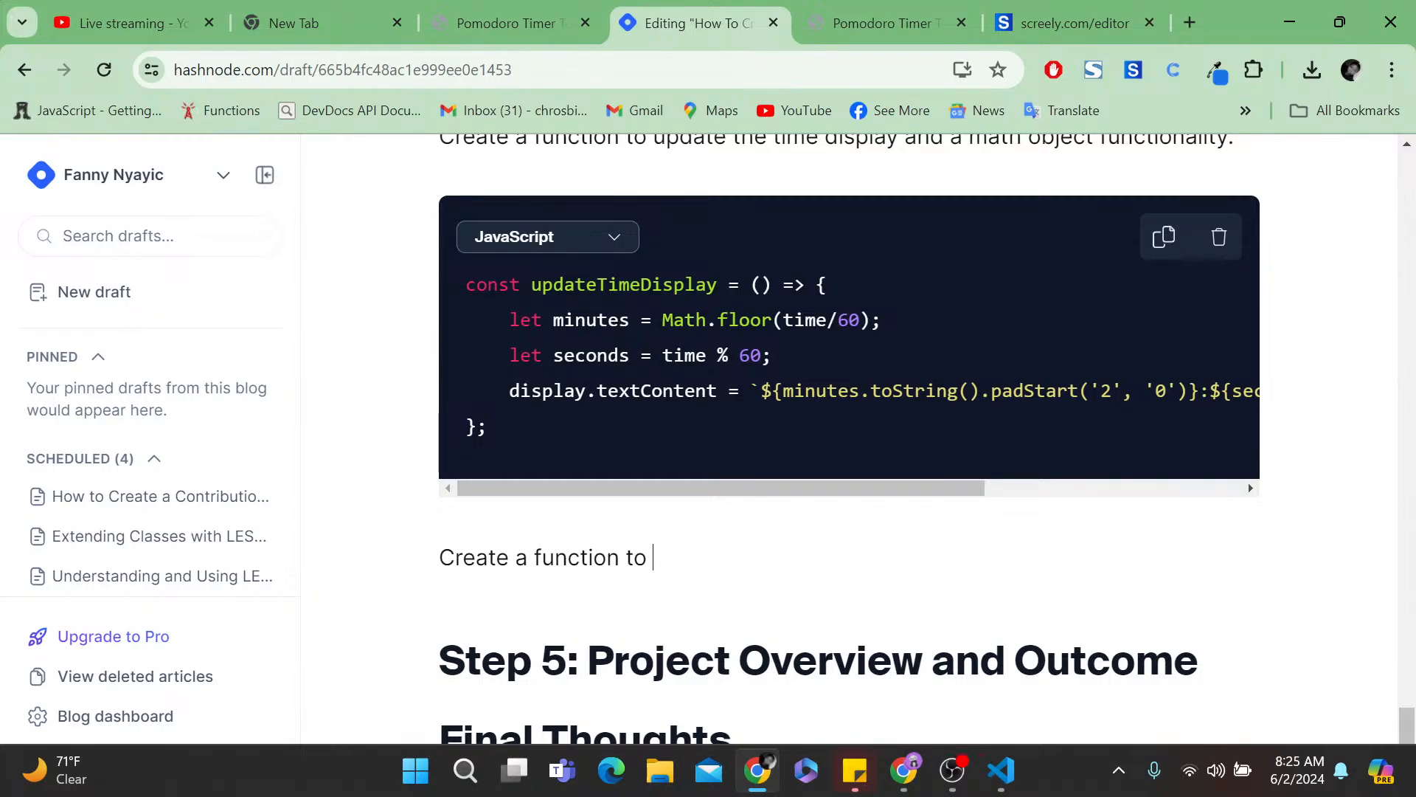
type("create a timer")
key("Return")
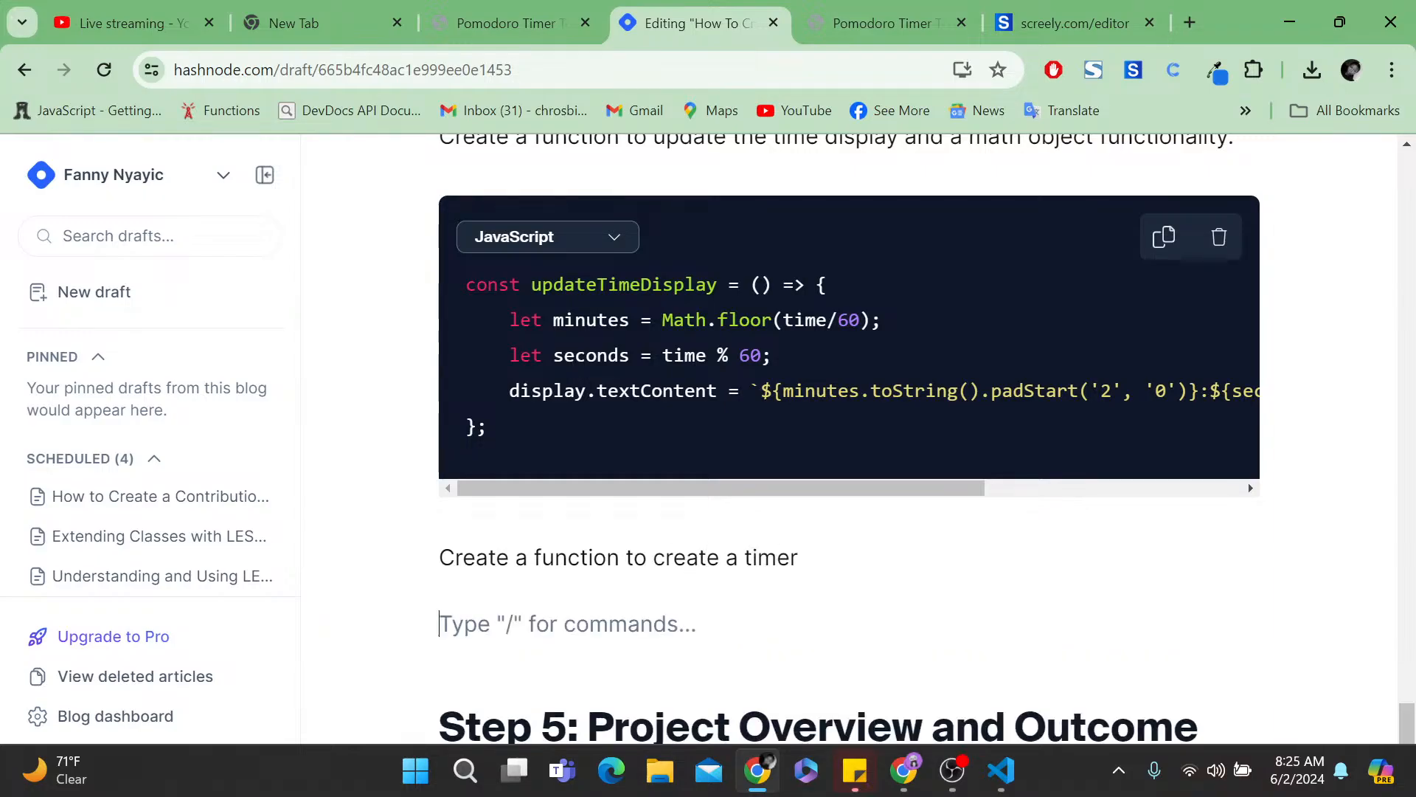
- Insert a JavaScript code block below the new line and paste the copied startTimer function into it
type("/code")
key("Return")
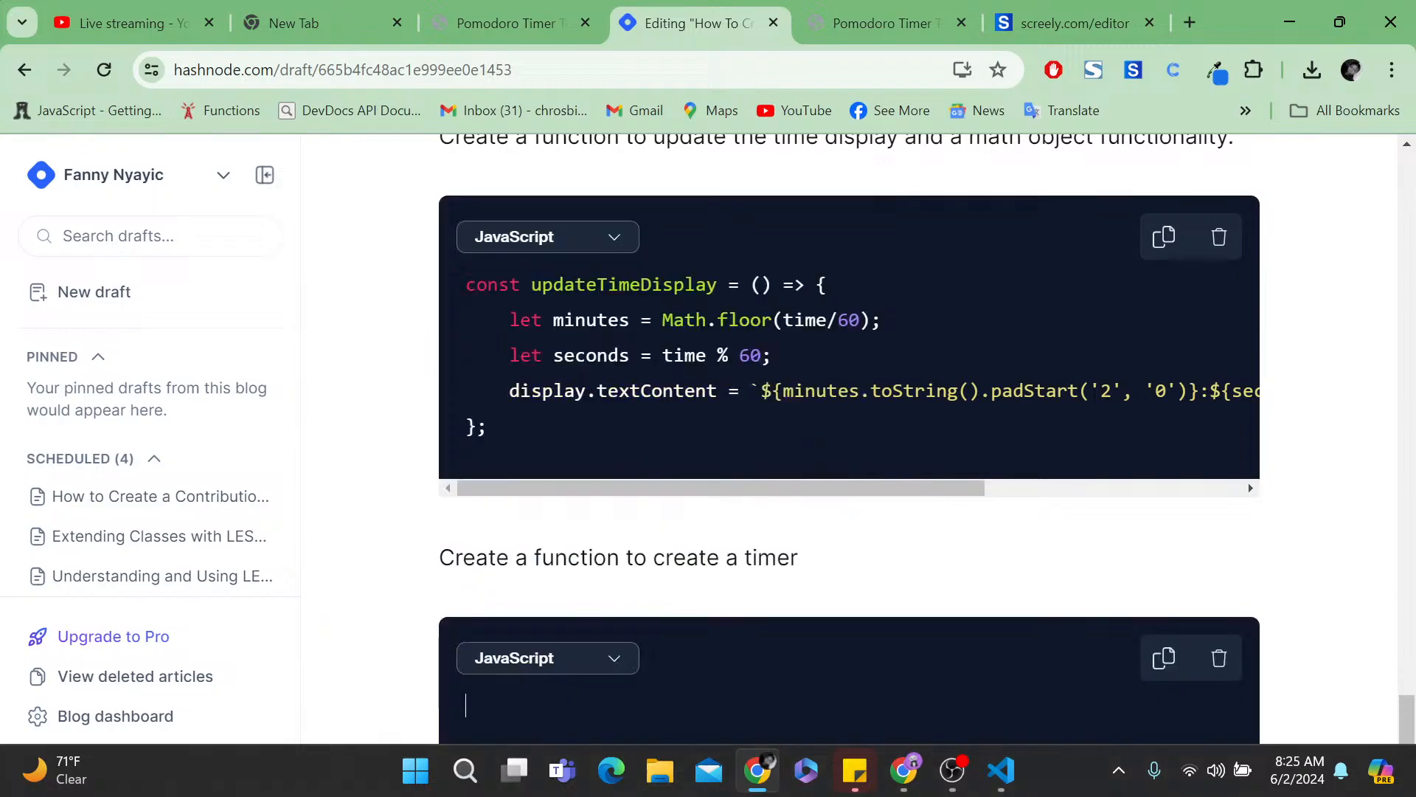
key("ctrl+v")
- Reword the line above the startTimer code block to "Create a function to start the timer and set the interval to 25 minutes."
scroll(848, 442, "up", 5)
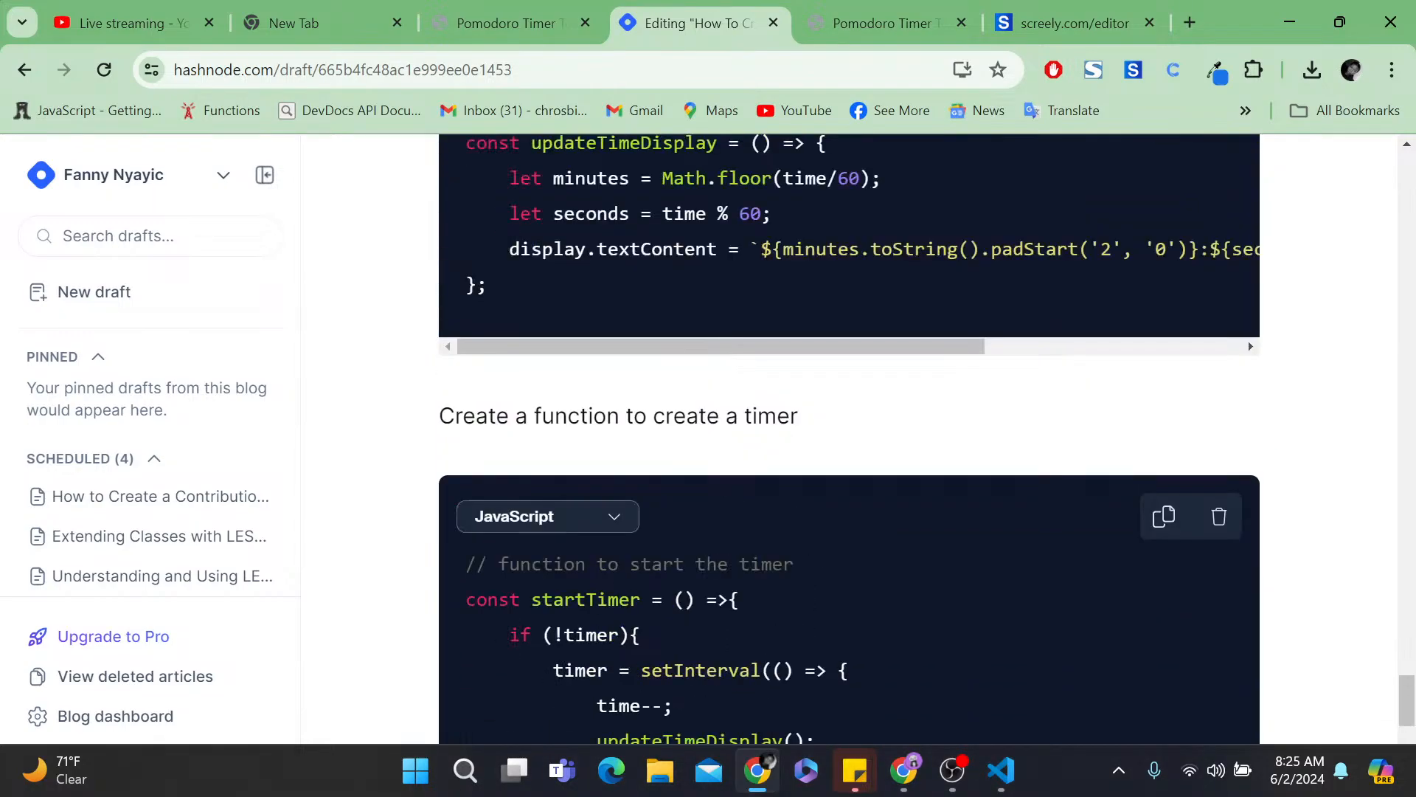
left_click_drag(799, 572, 647, 572)
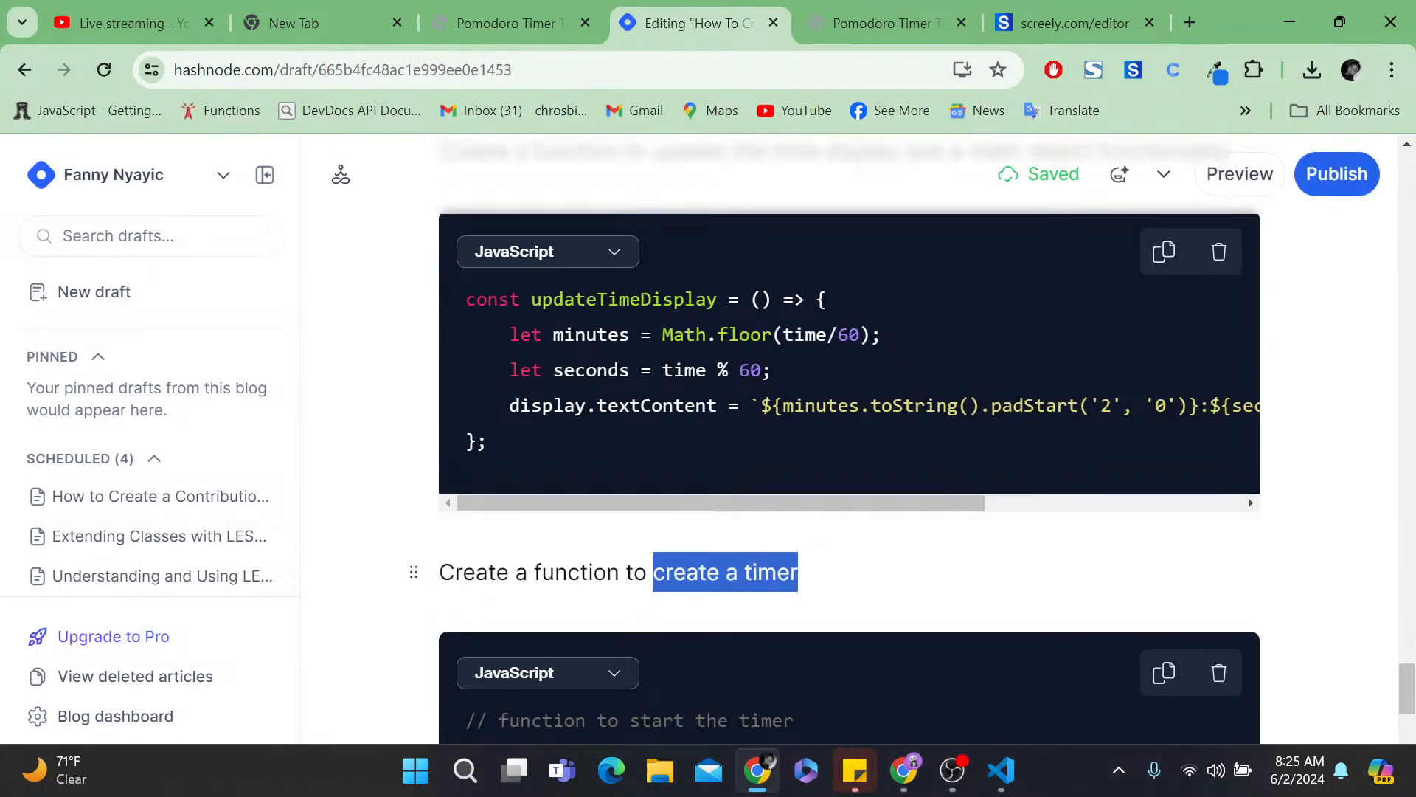
key("BackSpace")
type("sta")
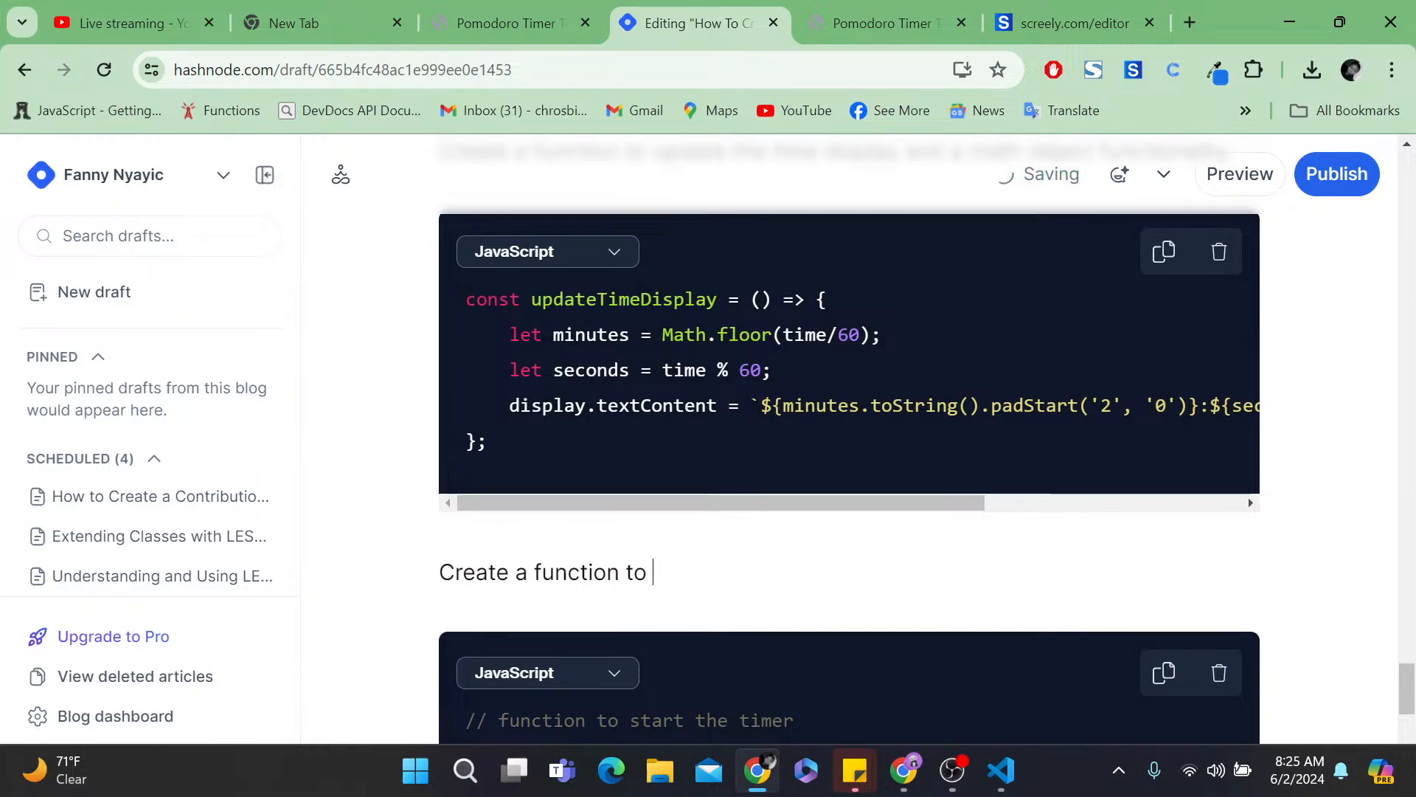
type("rt the timer")
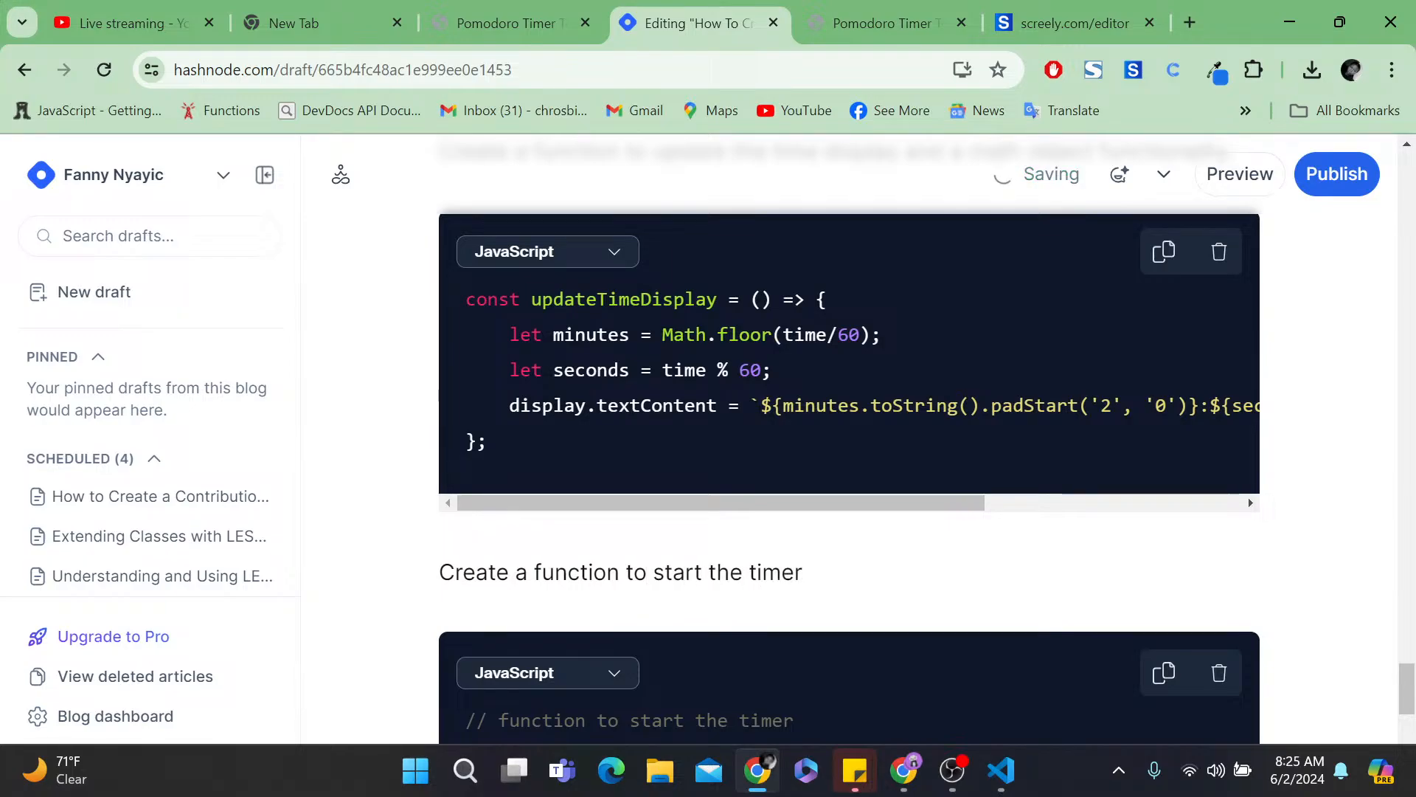
scroll(848, 442, "down", 3)
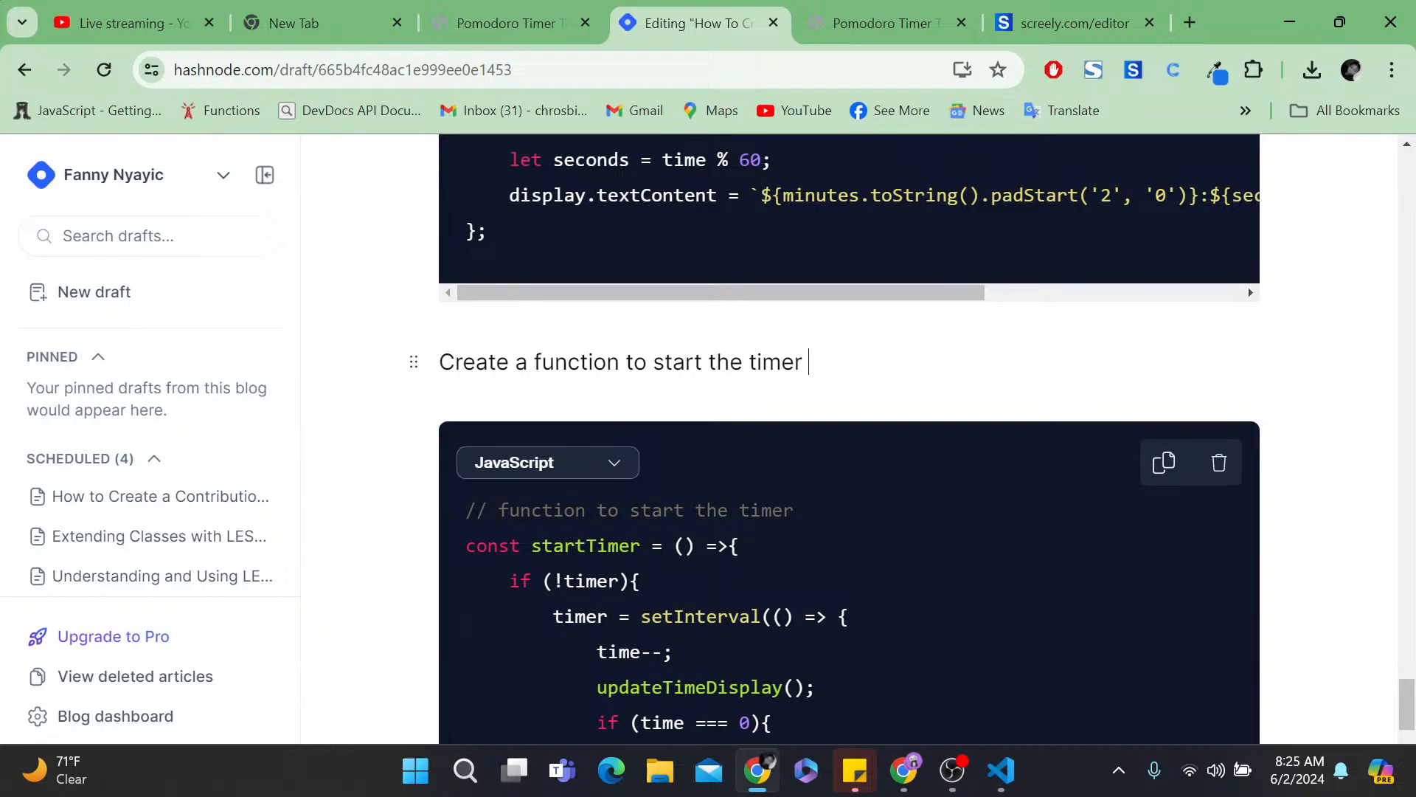
type("and set the inte")
type("rb")
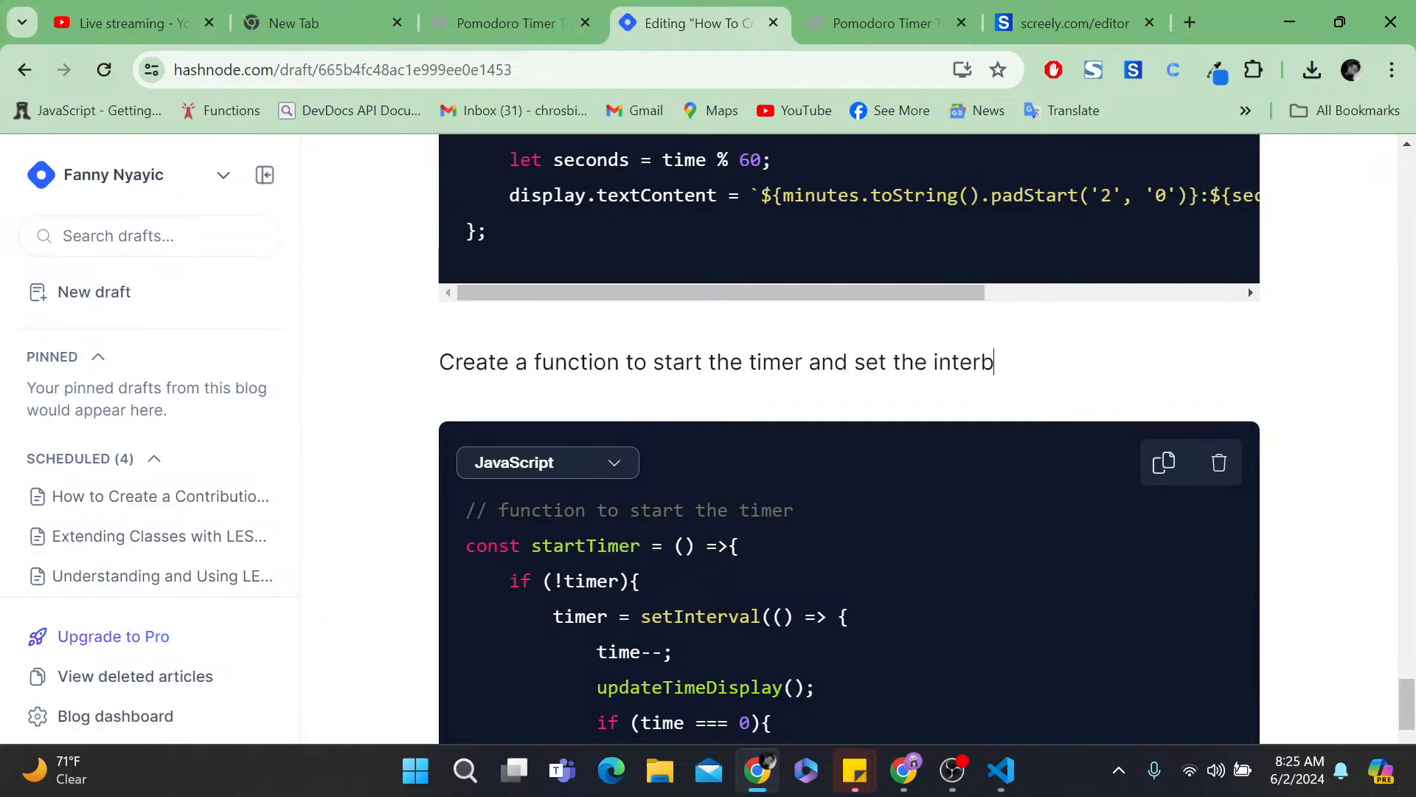
key("BackSpace")
type("val to 25 minutes.")
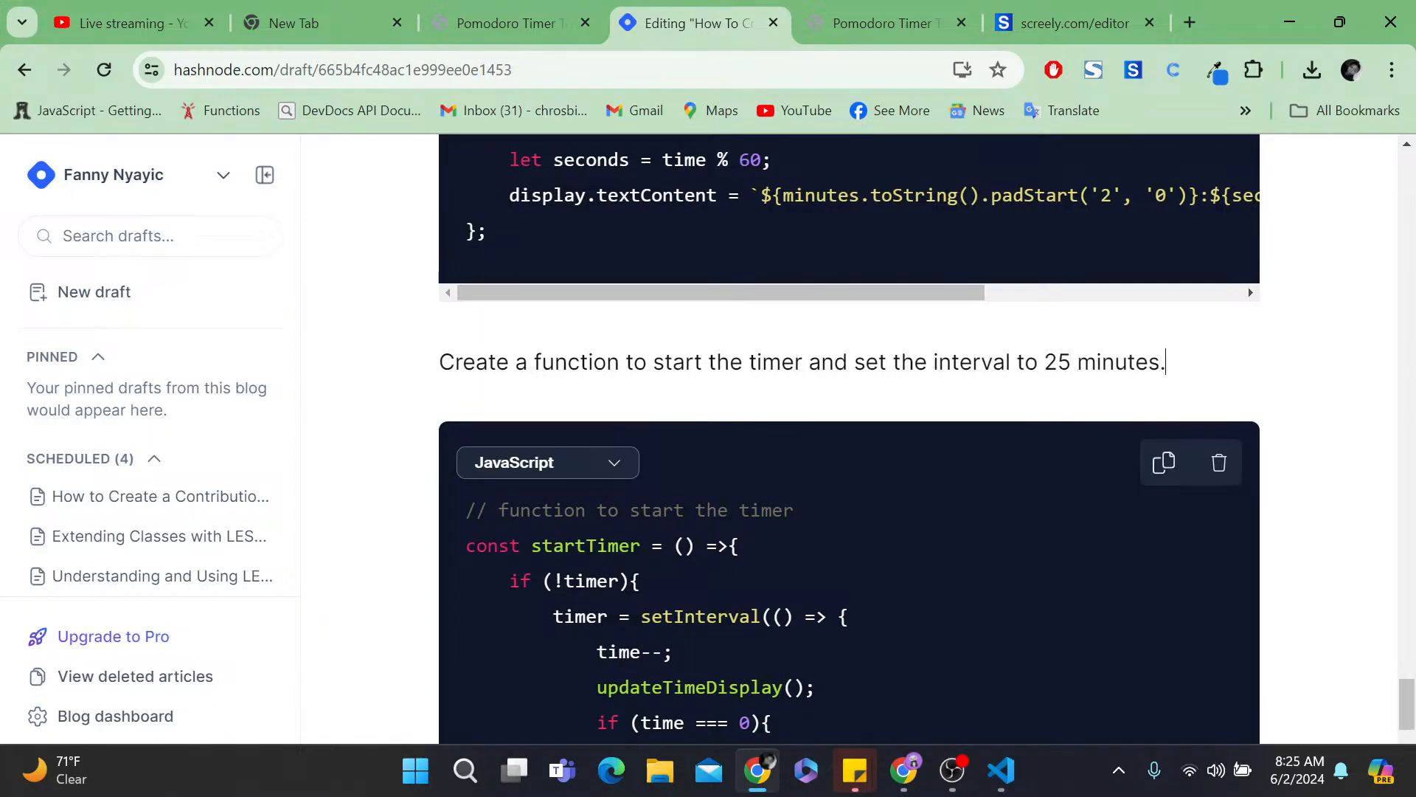
- Remove the extra blank line ending the startTimer code block and exit it into a new paragraph above the Step 5 heading
scroll(849, 439, "down", 1)
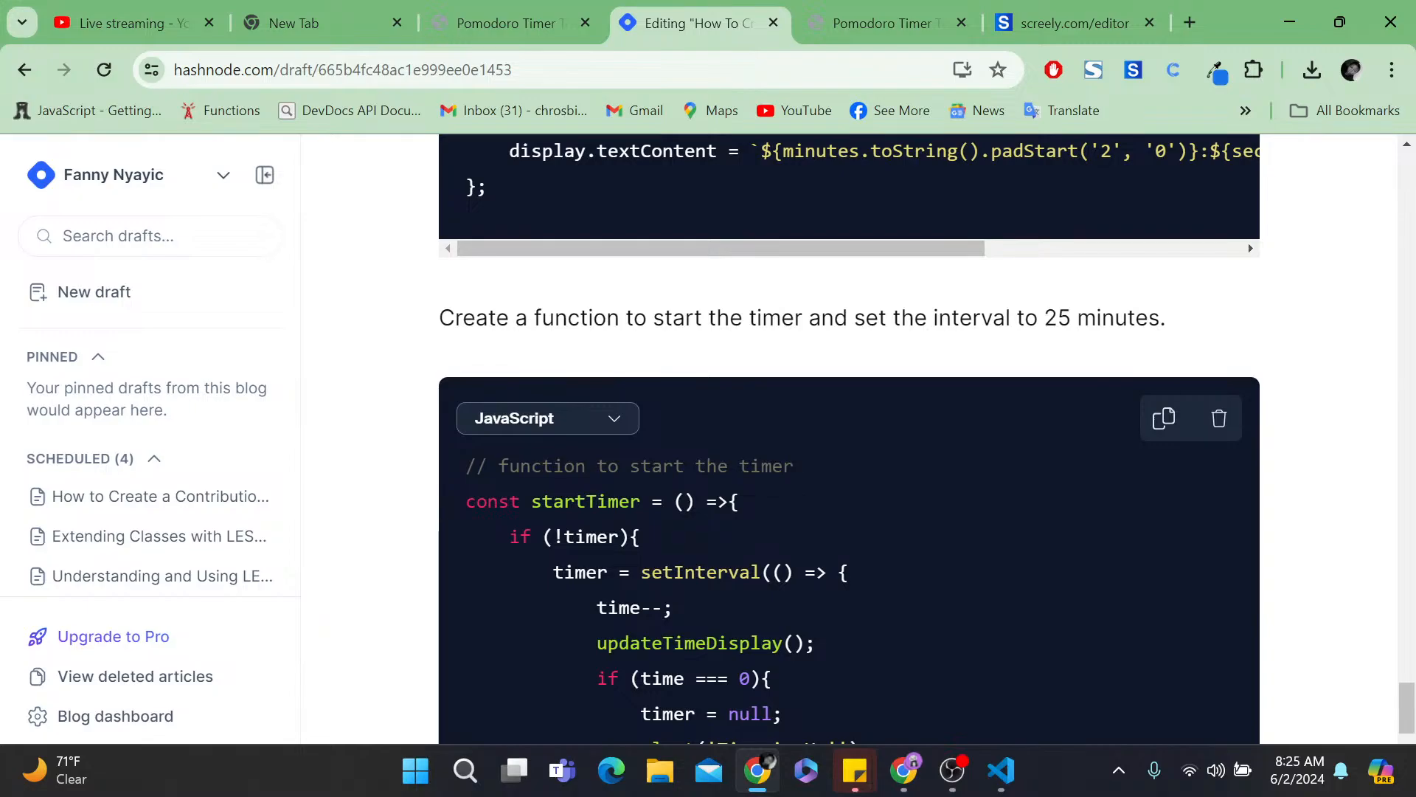
scroll(849, 439, "down", 5)
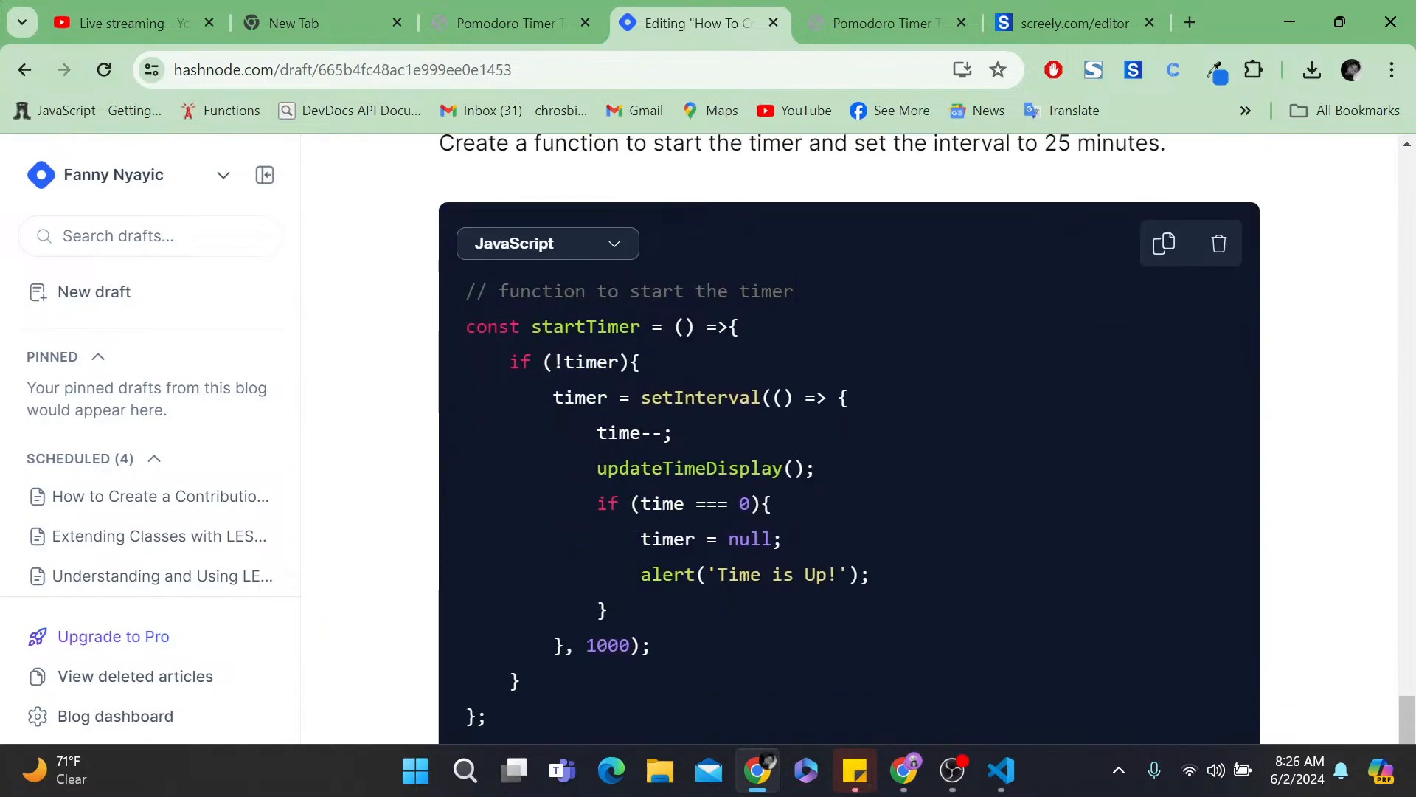
scroll(849, 439, "down", 2)
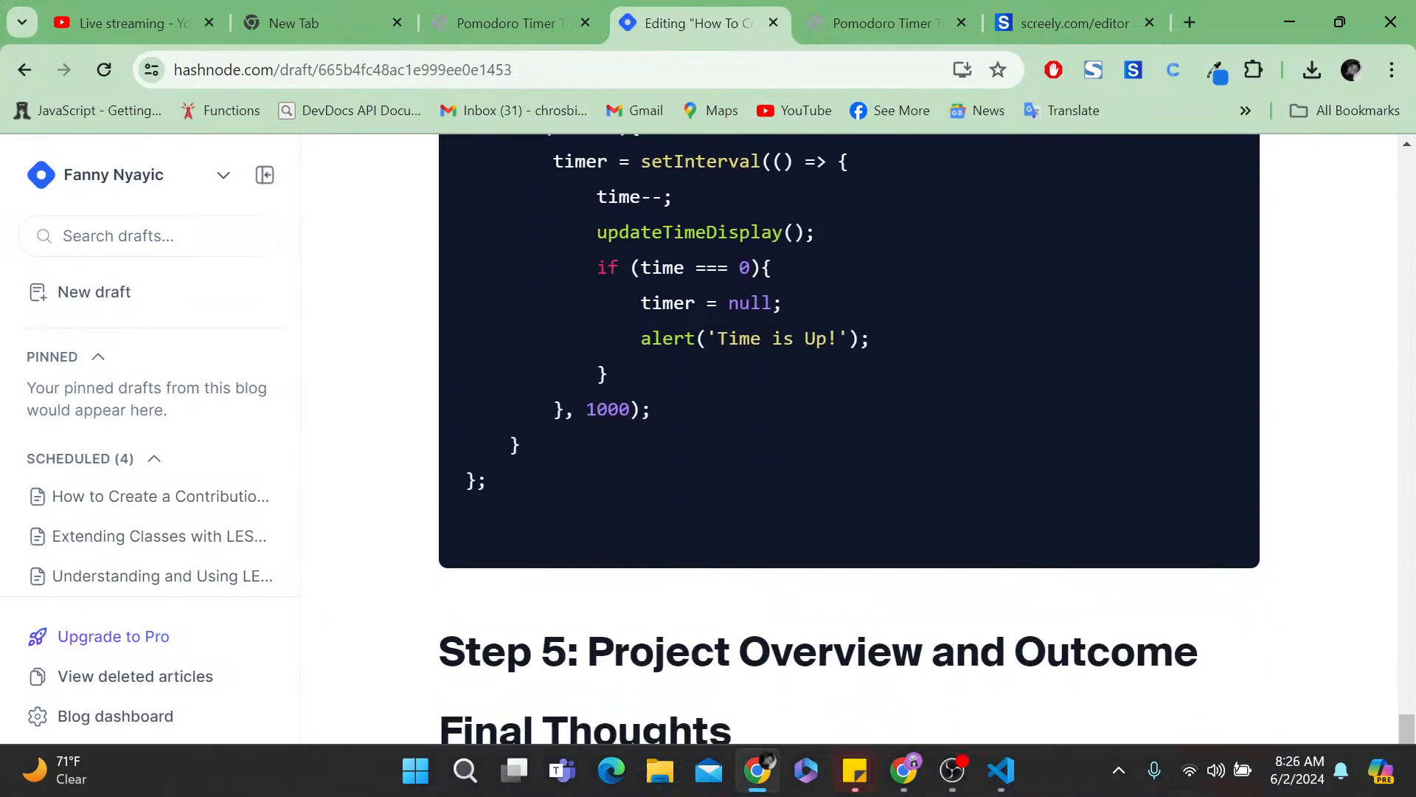
key("BackSpace")
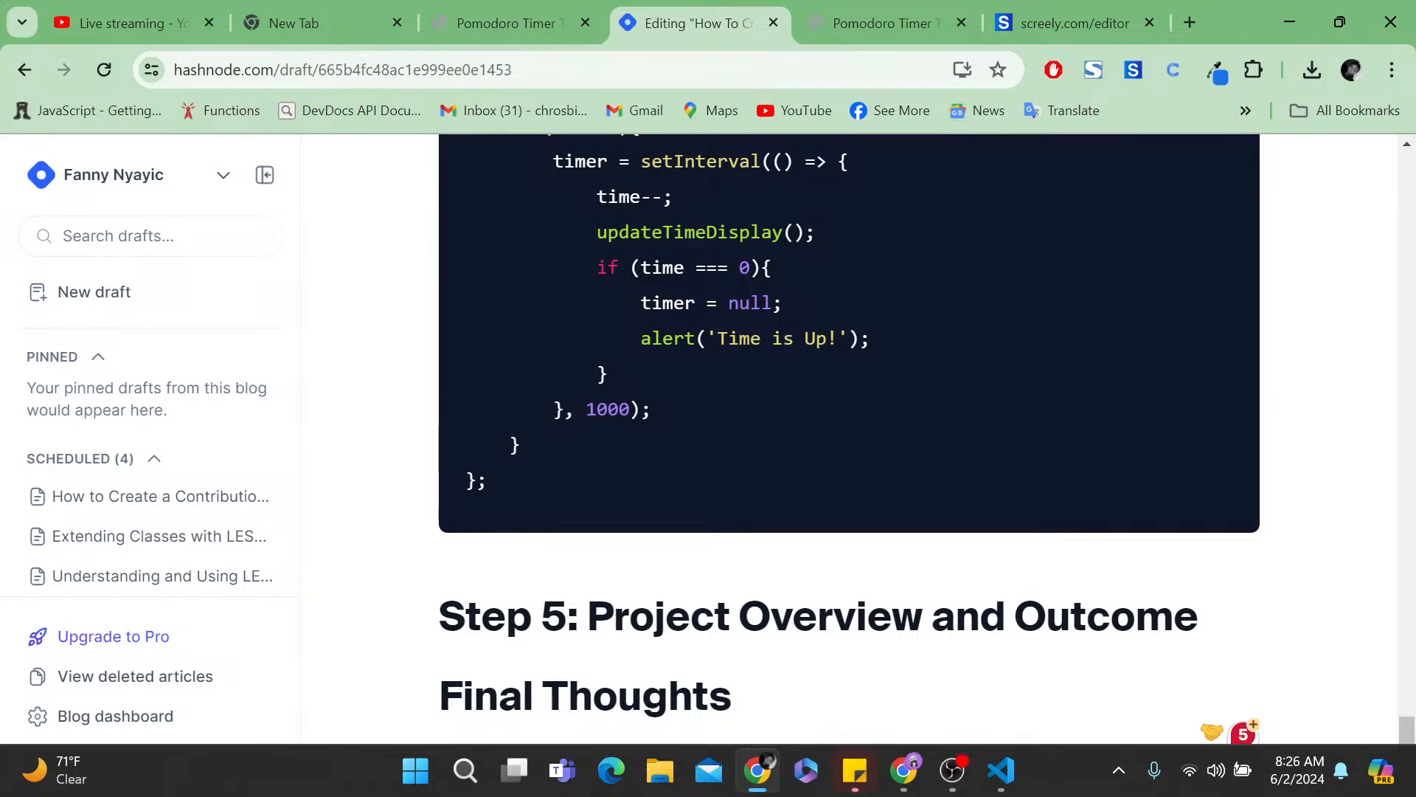
key("Return")
key("Return")
key("Return")
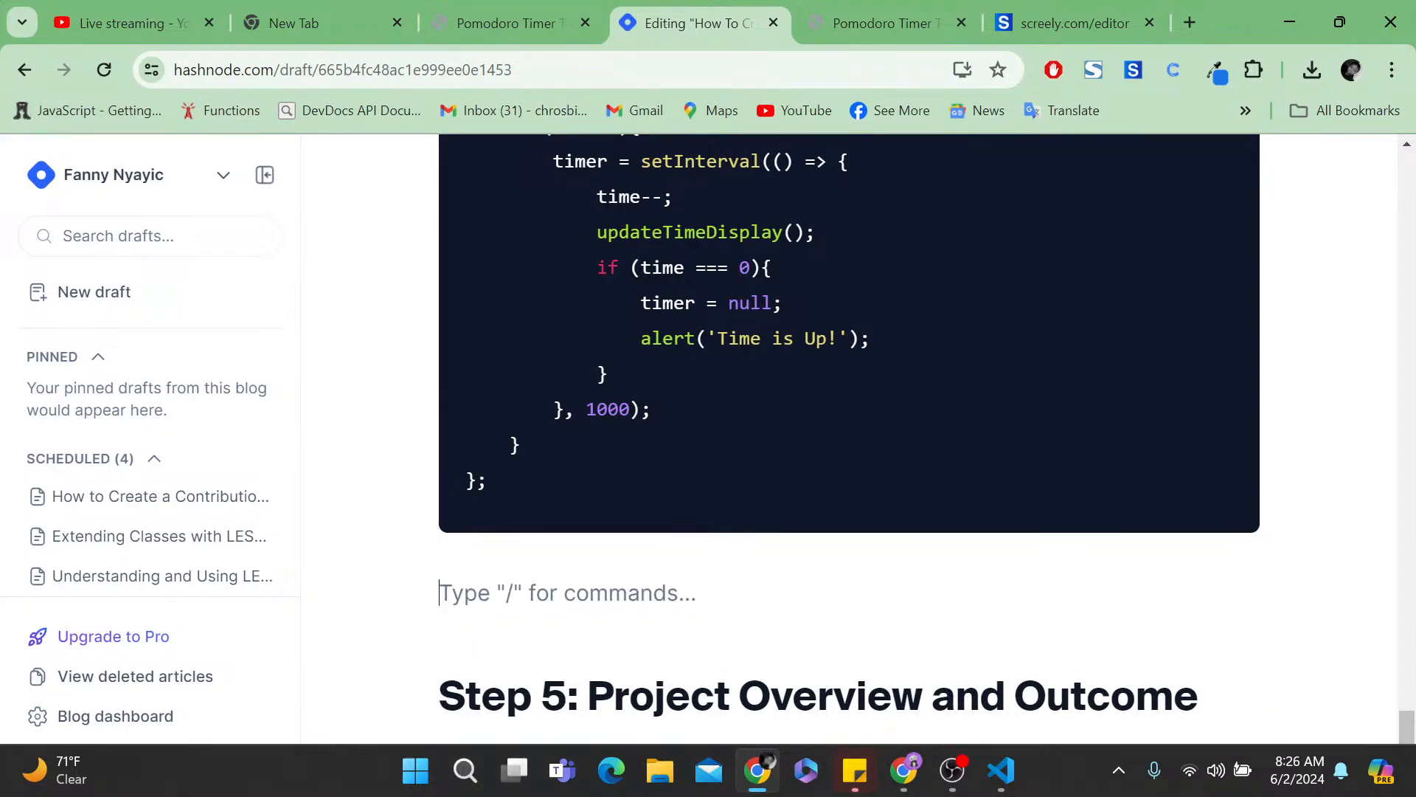
- Copy the whole stopTimer function with its comment from script.js in VS Code and return to the Hashnode draft
left_click(1001, 780)
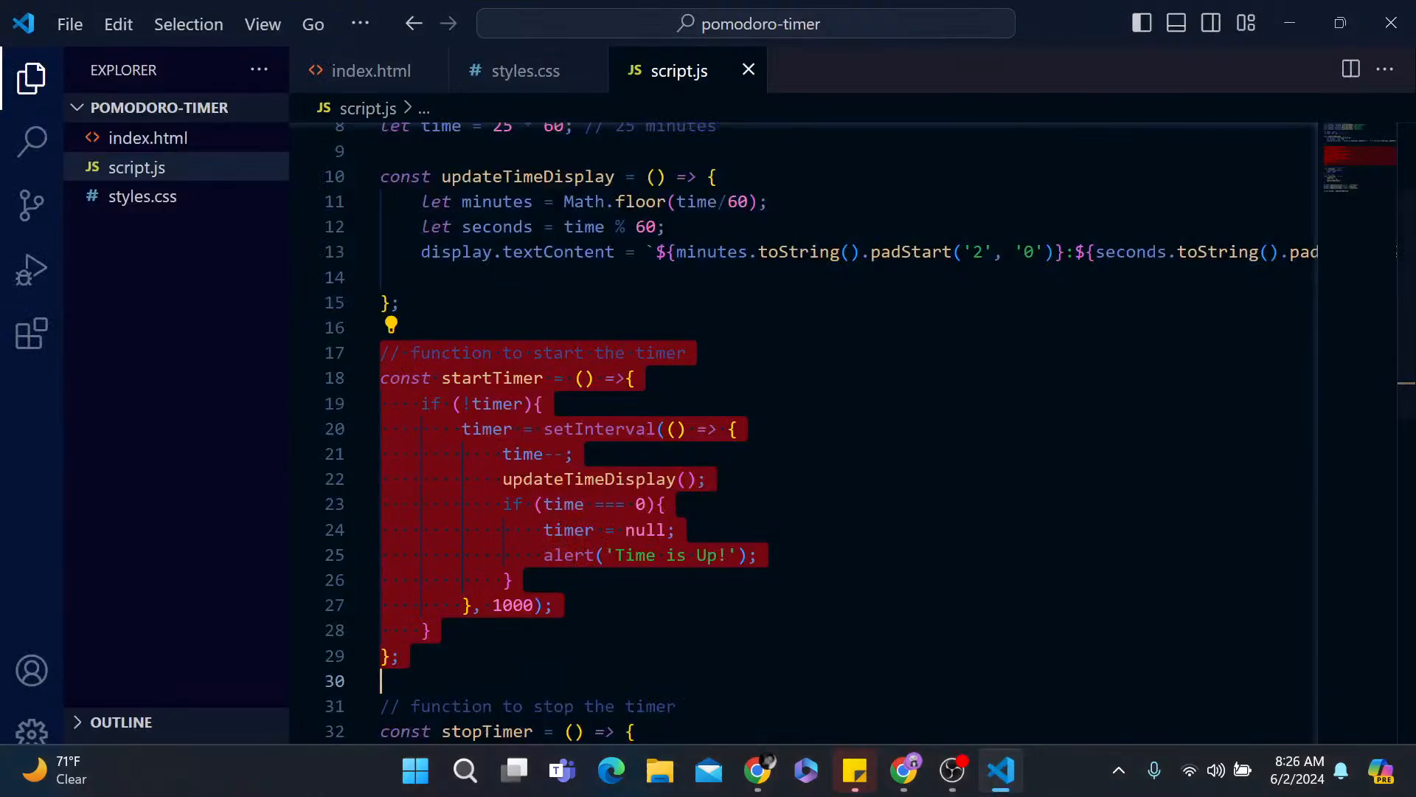
scroll(738, 457, "down", 1)
scroll(737, 436, "down", 3)
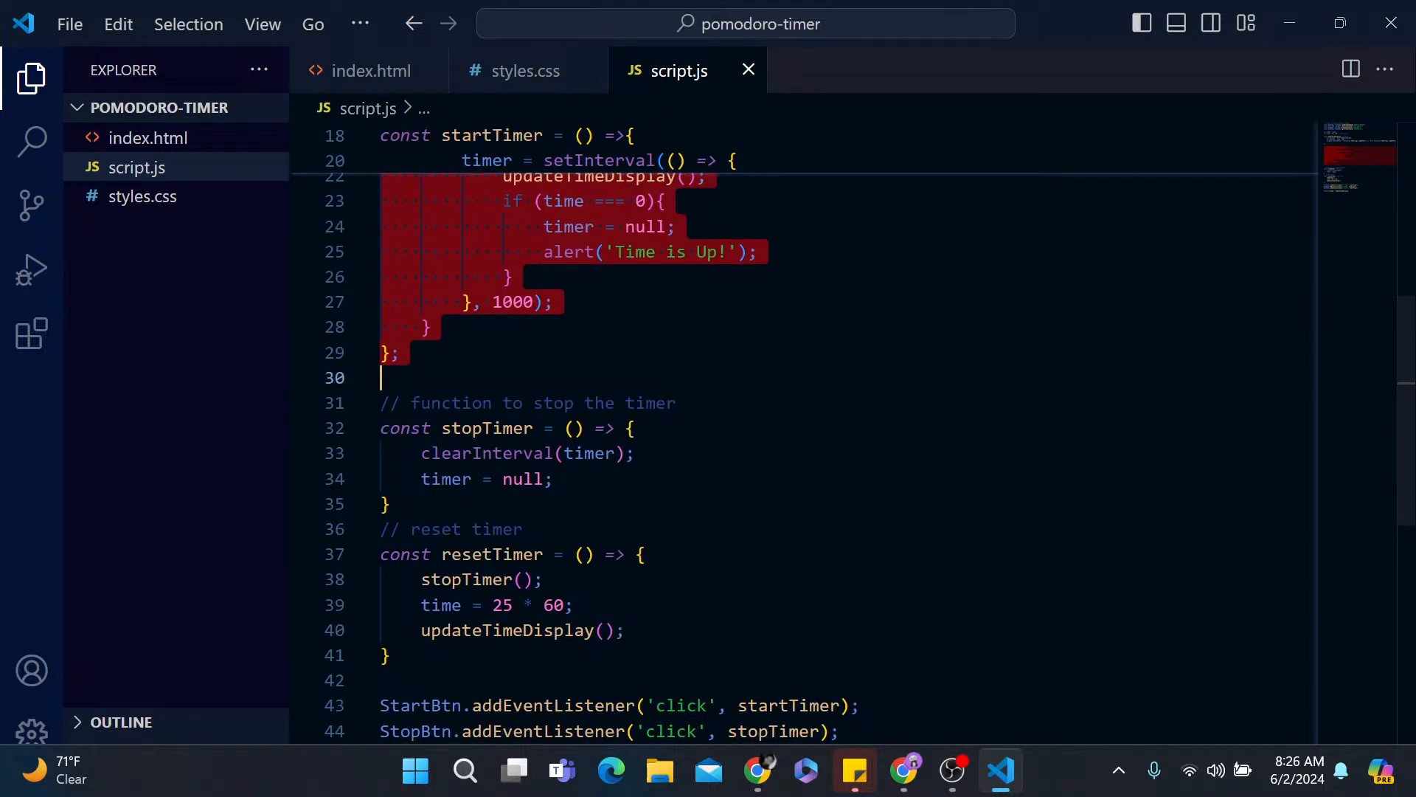
left_click_drag(391, 504, 382, 404)
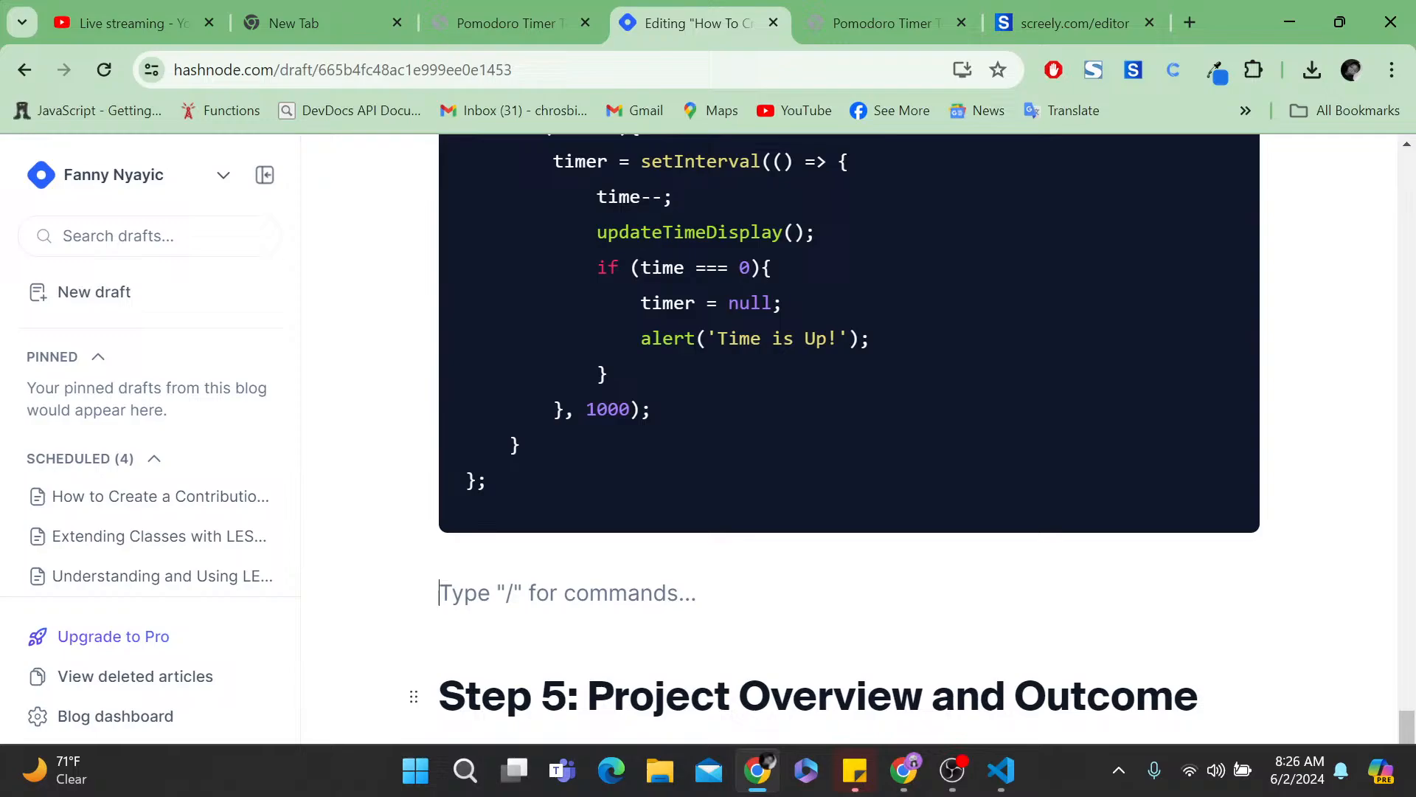
left_click(756, 770)
- Write the line "Create a function to stop the timer" below the startTimer code block and start a new paragraph
type("Create a ")
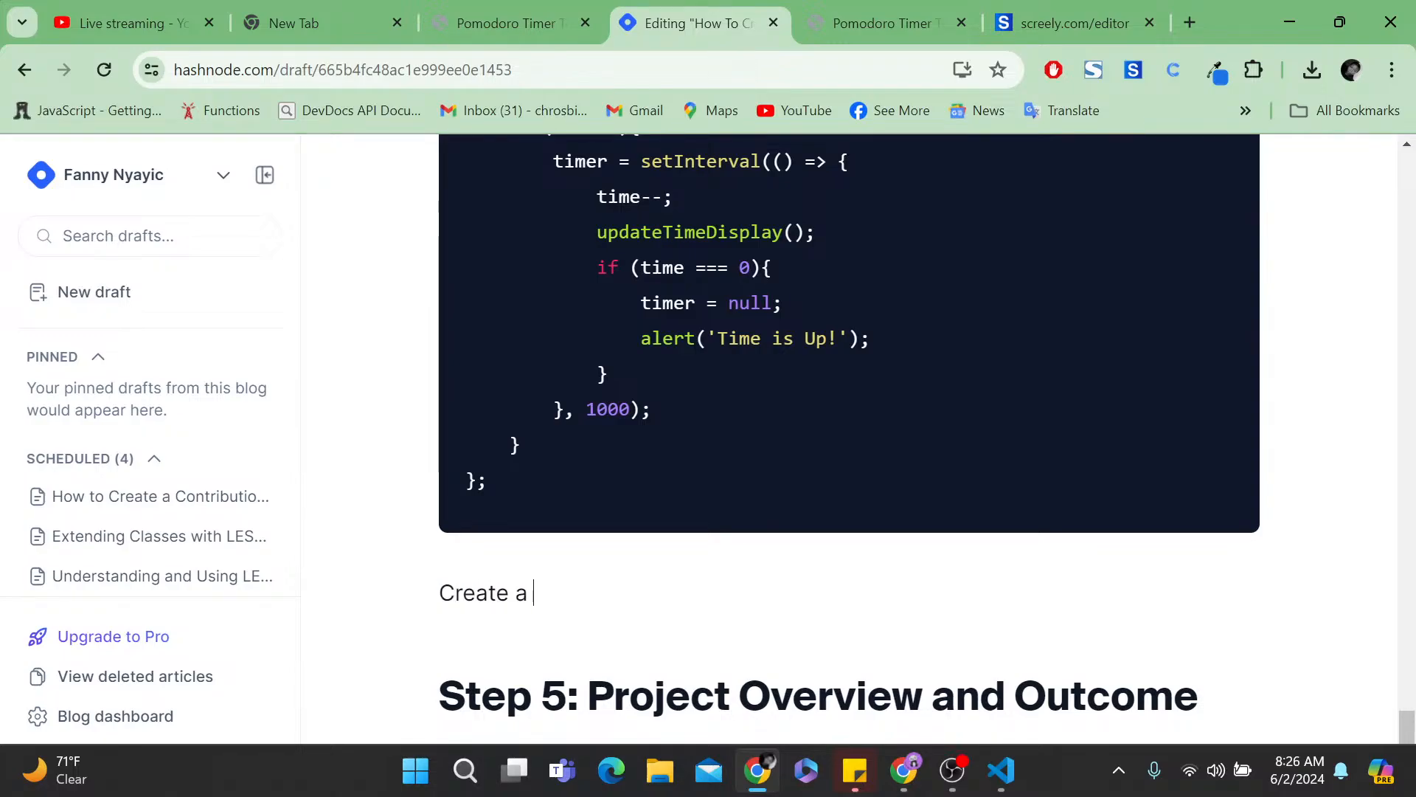
type("functi")
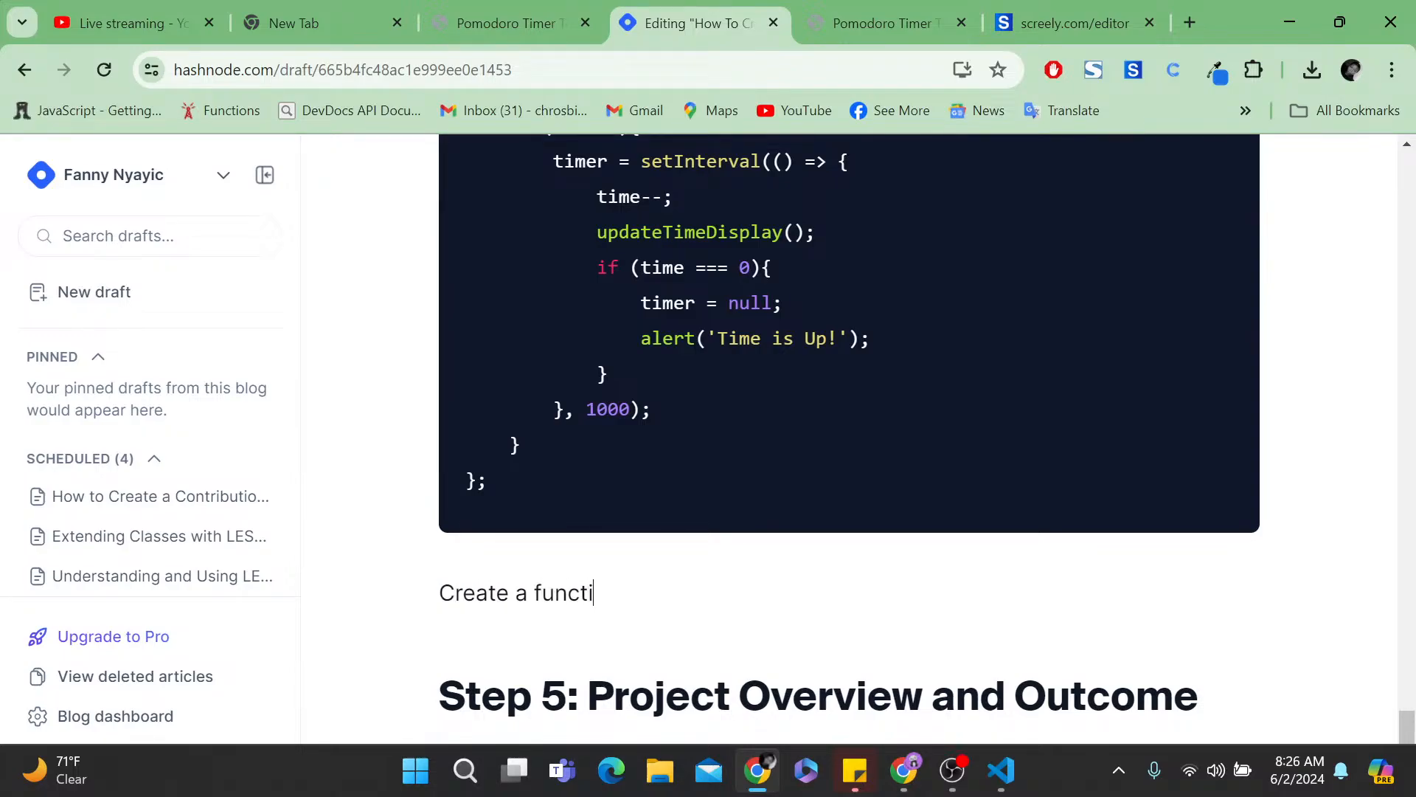
type("on to stop the timer")
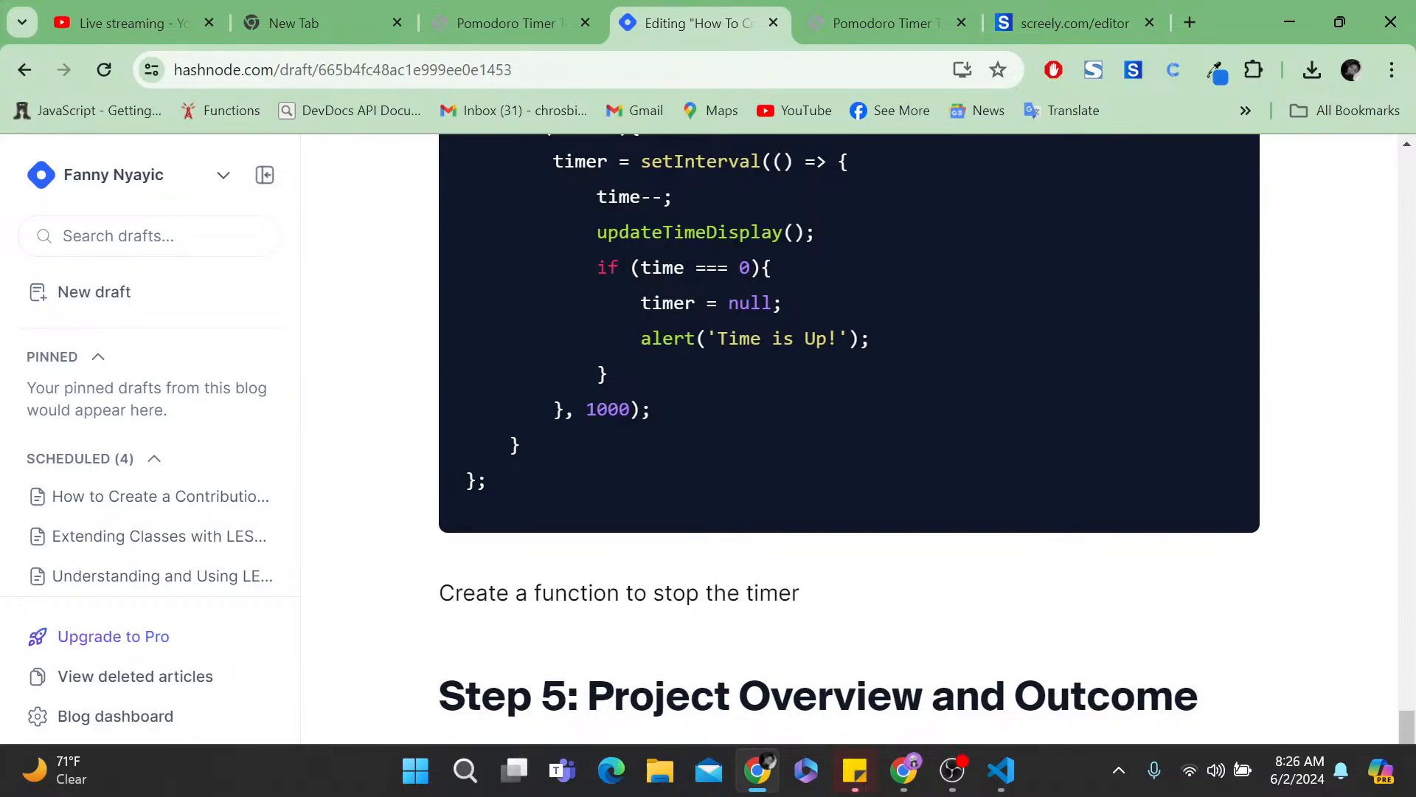
key("Return")
- Insert a JavaScript code block containing the copied stopTimer function below the line, and end that line with a period
type("/co")
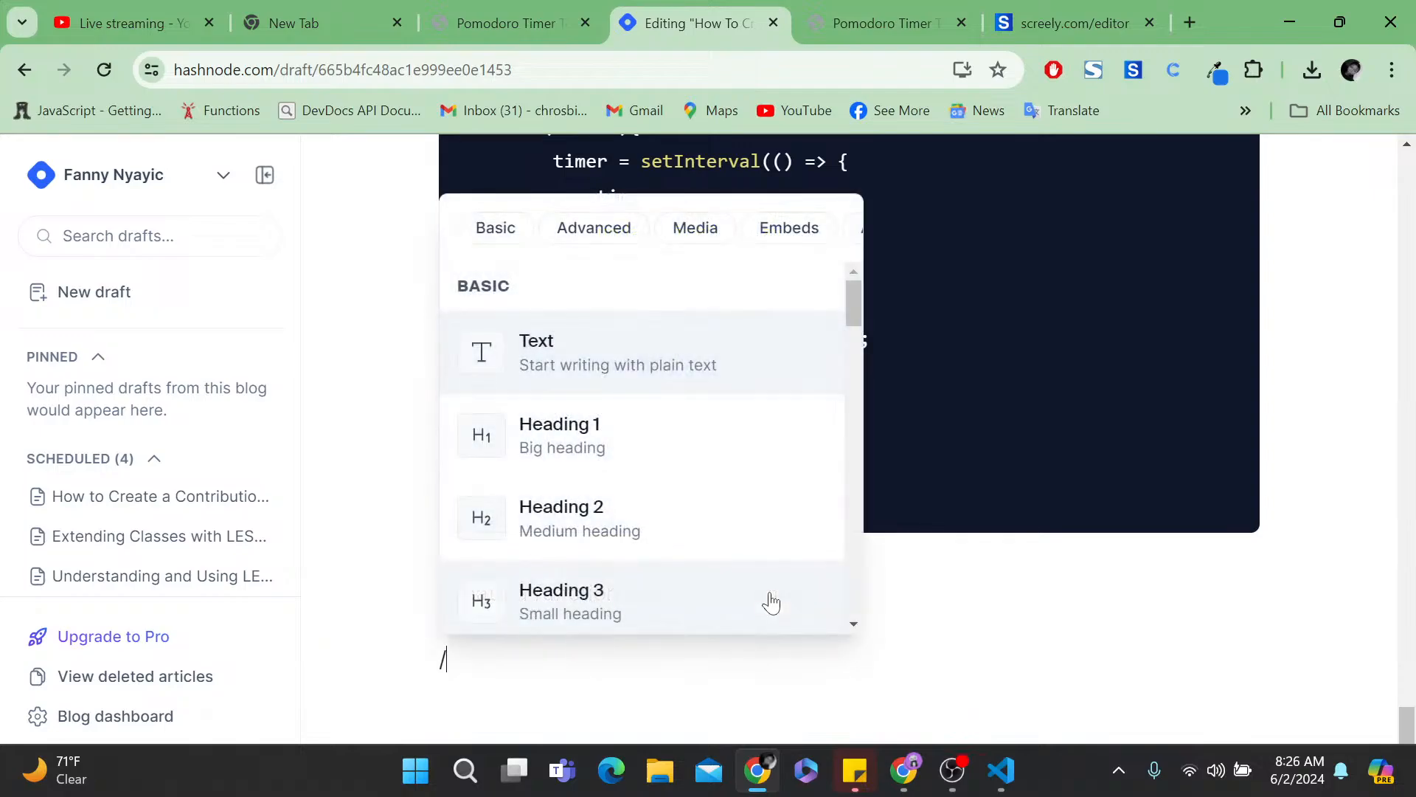
key("Return")
type("// function to stop the timer const stopTimer = () => {     clearInterval(timer);     timer = null; }")
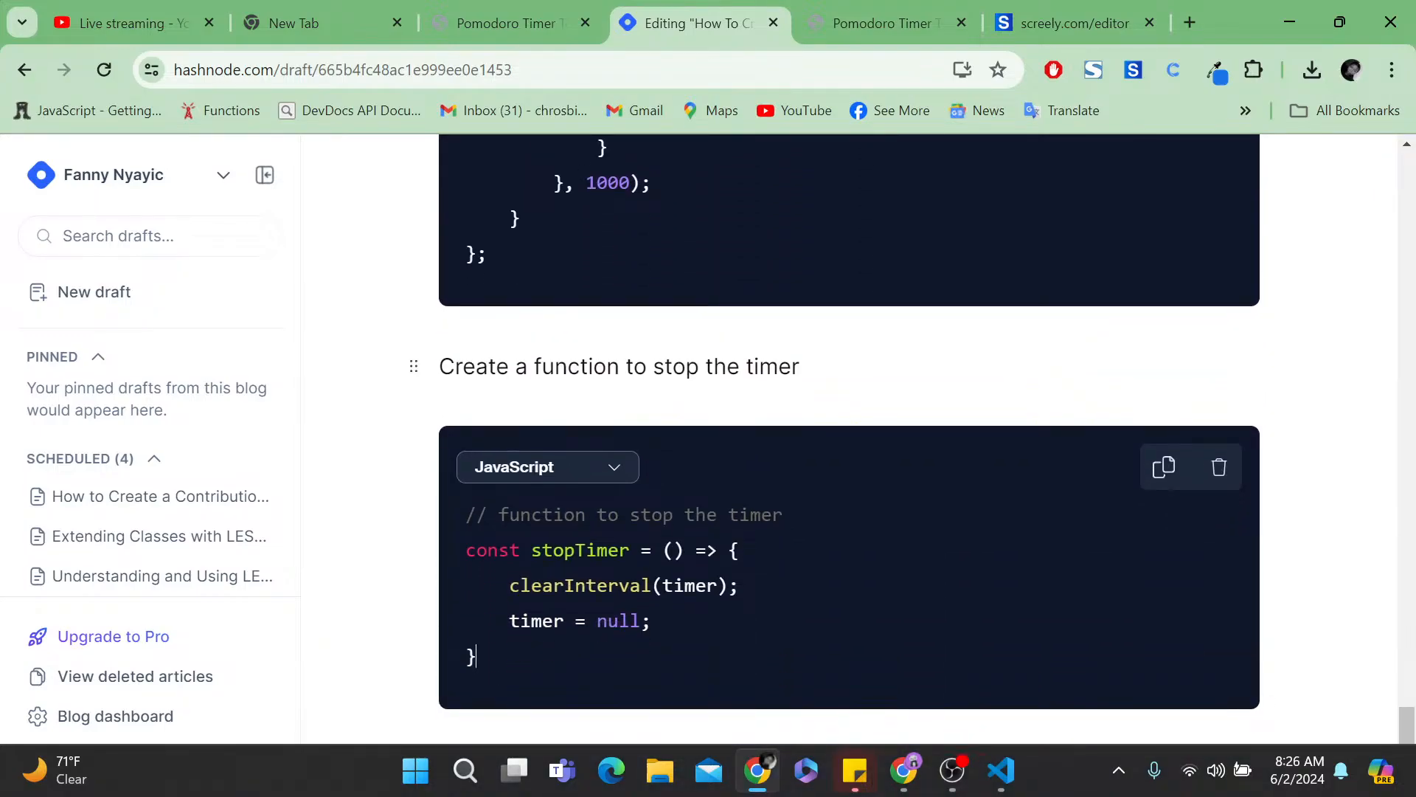
left_click(800, 366)
type(".")
- Exit the stopTimer code block into a new empty paragraph above the Step 5 heading
scroll(848, 443, "down", 1)
scroll(849, 443, "down", 2)
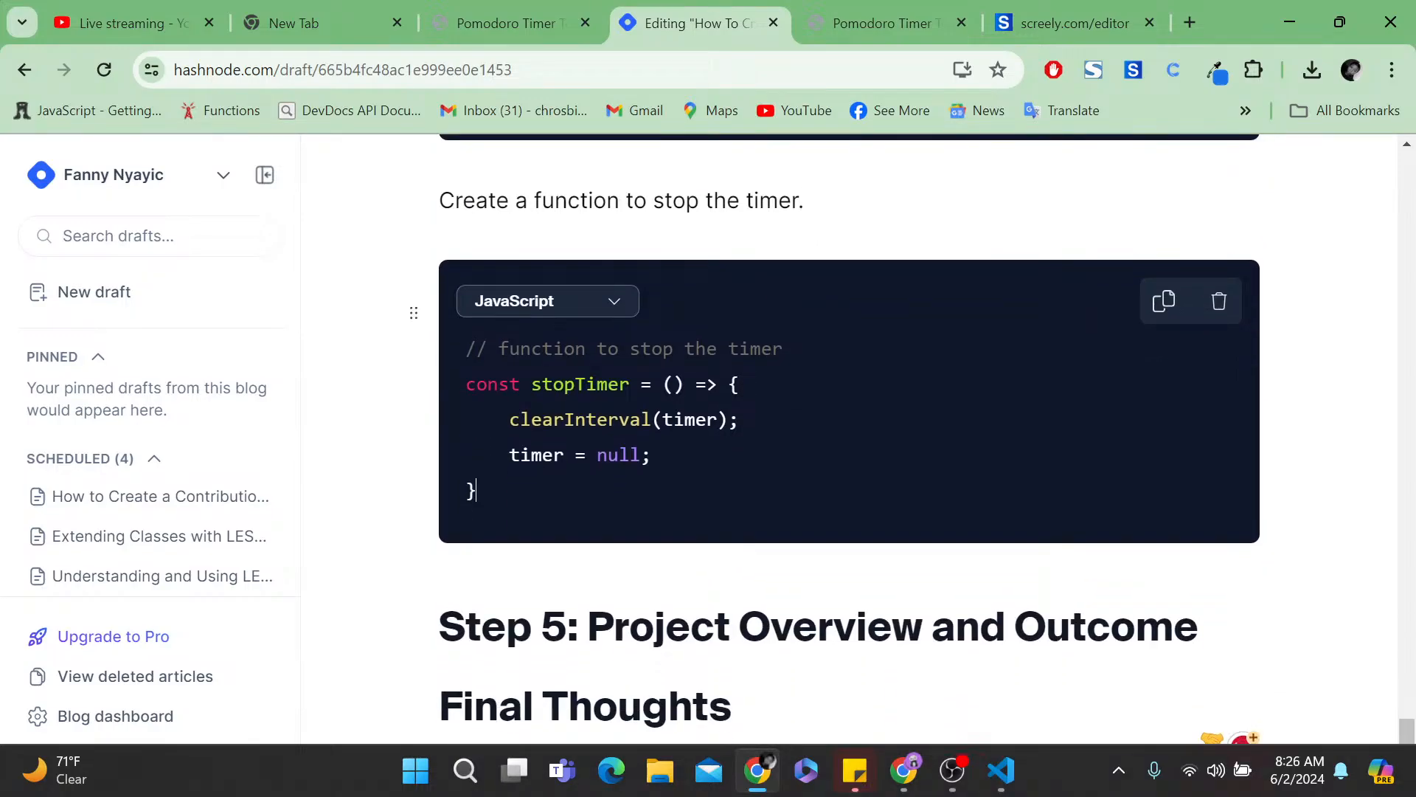
key("Return")
key("Return")
key("Return")
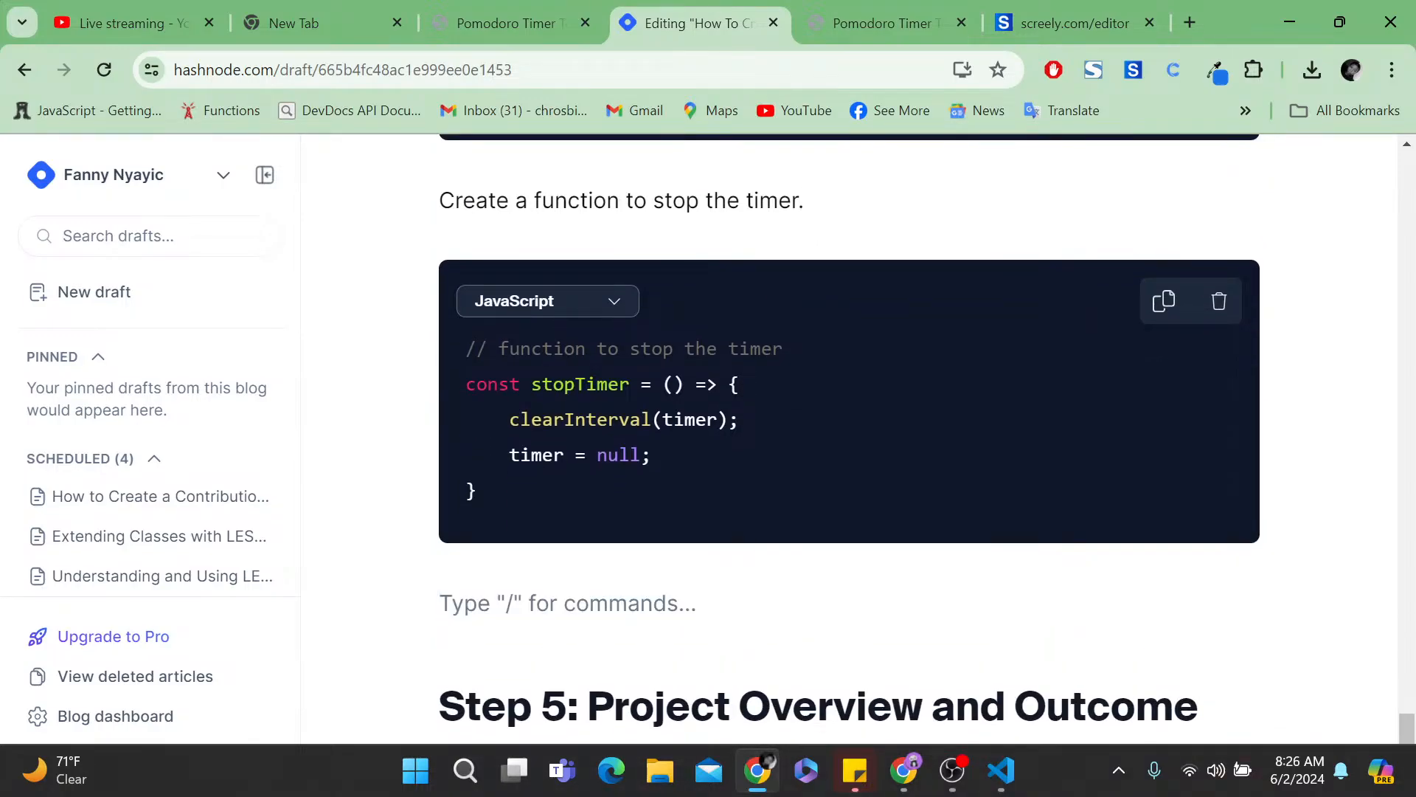
- Write the line "Create a function to reset the timer." below the stopTimer code block and start a new paragraph
type("C")
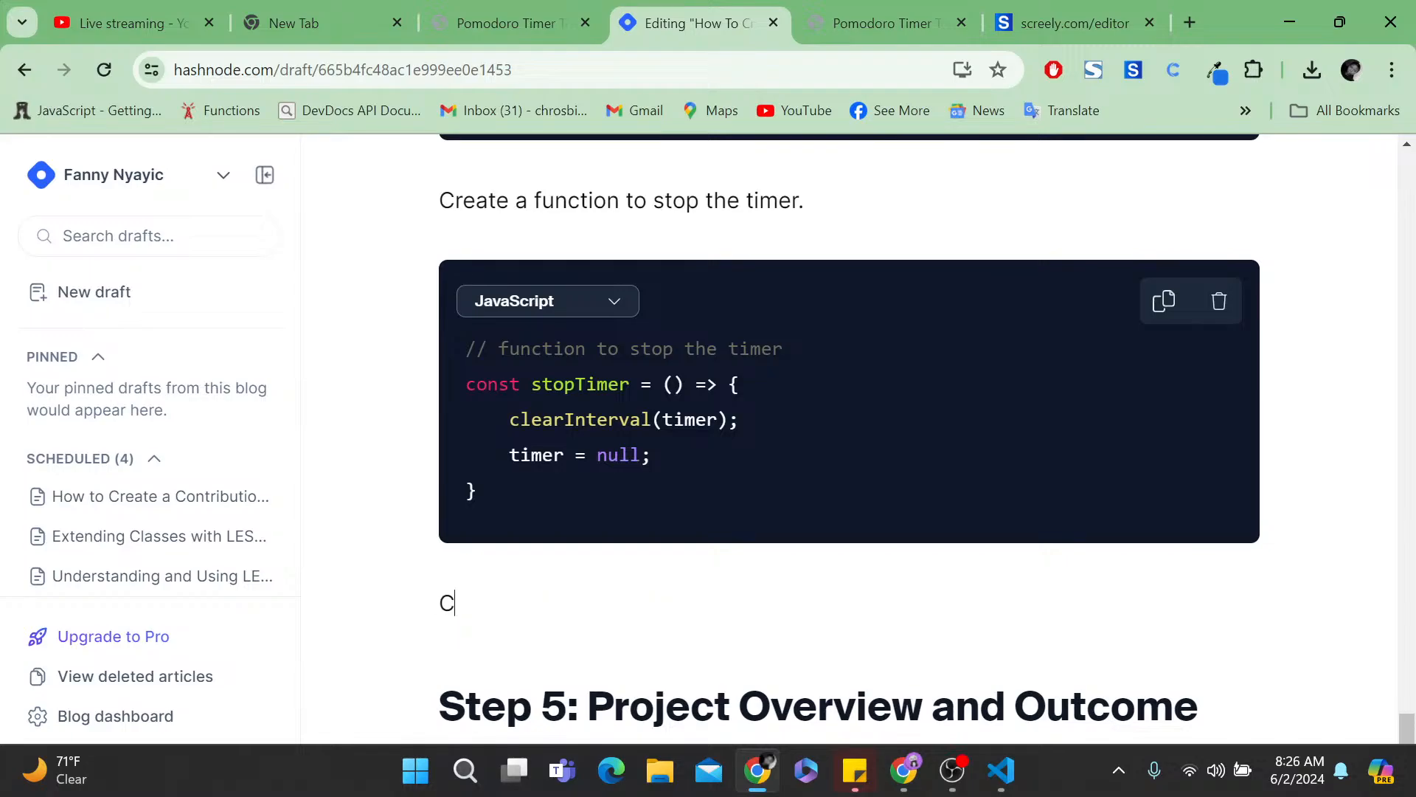
type("reate a funcr")
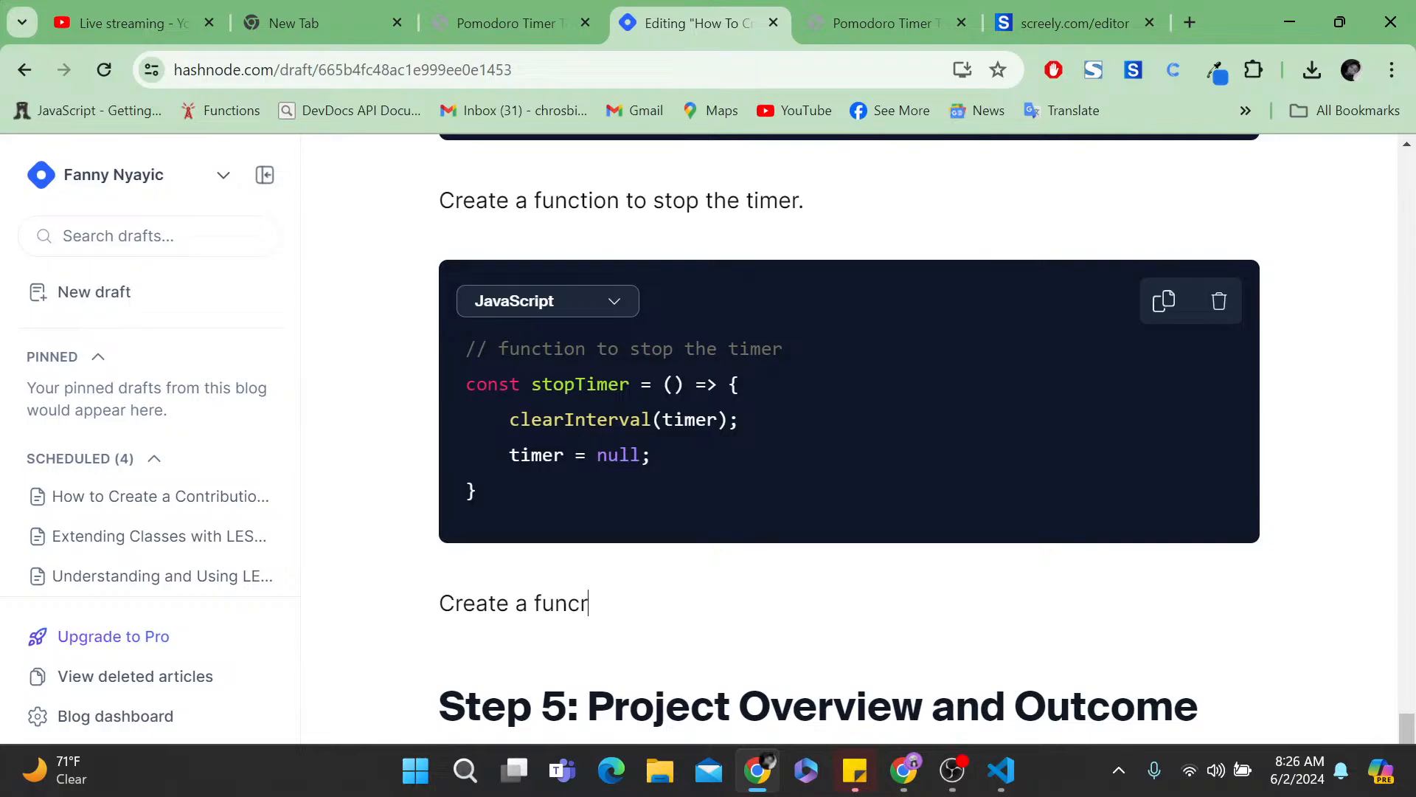
key("BackSpace")
type("tion to reset the ti")
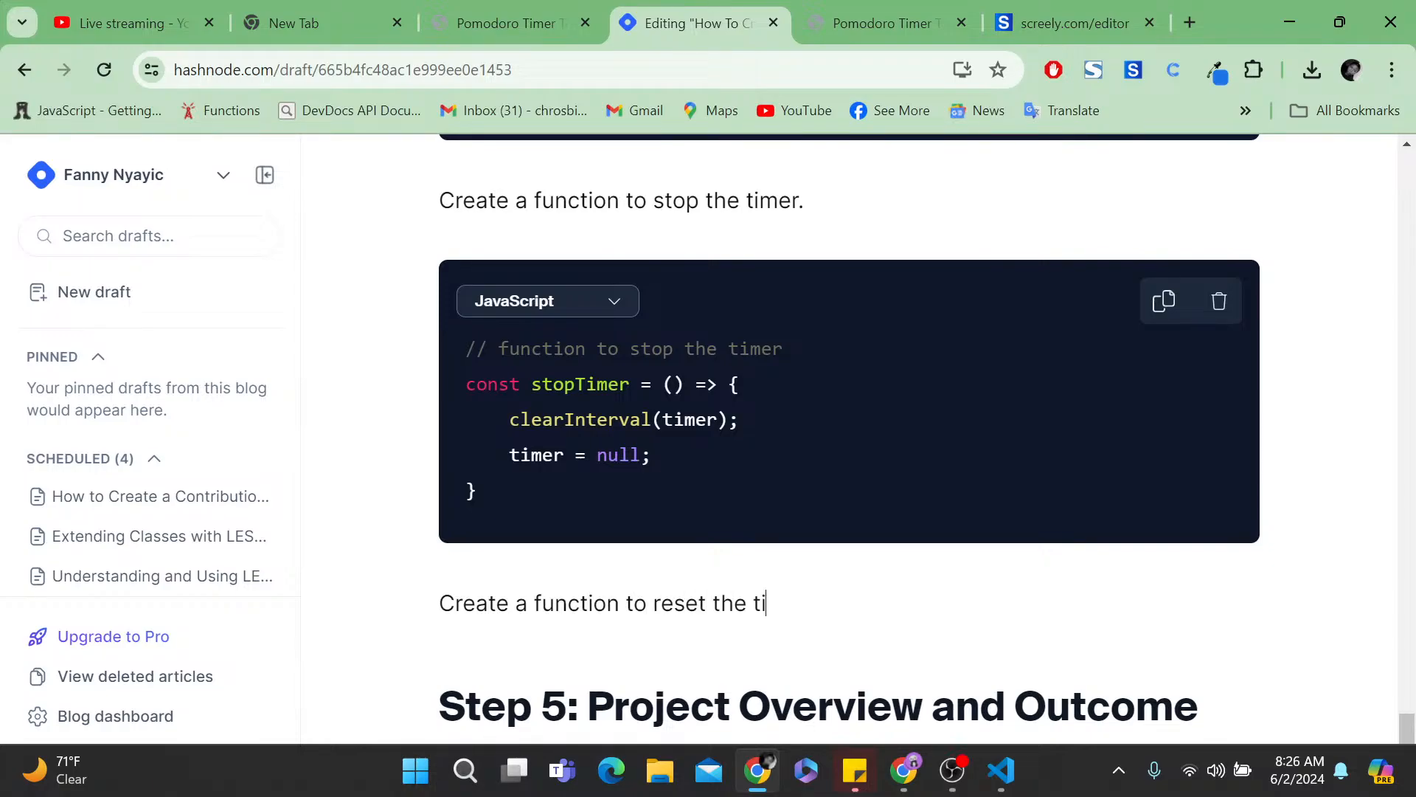
type("mer.")
key("Return")
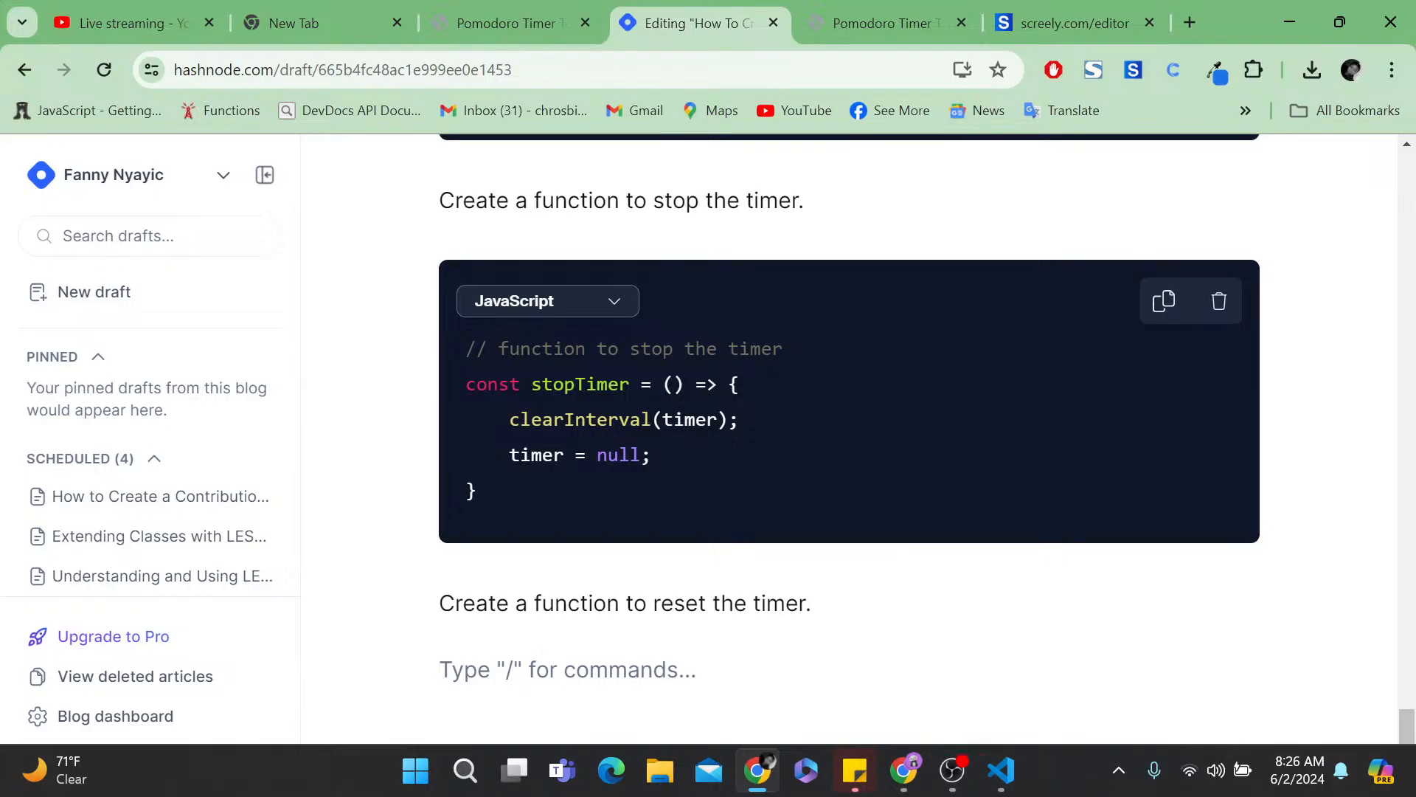
- Copy the whole resetTimer function with its comment from script.js in VS Code and return to the Hashnode draft
left_click(1002, 771)
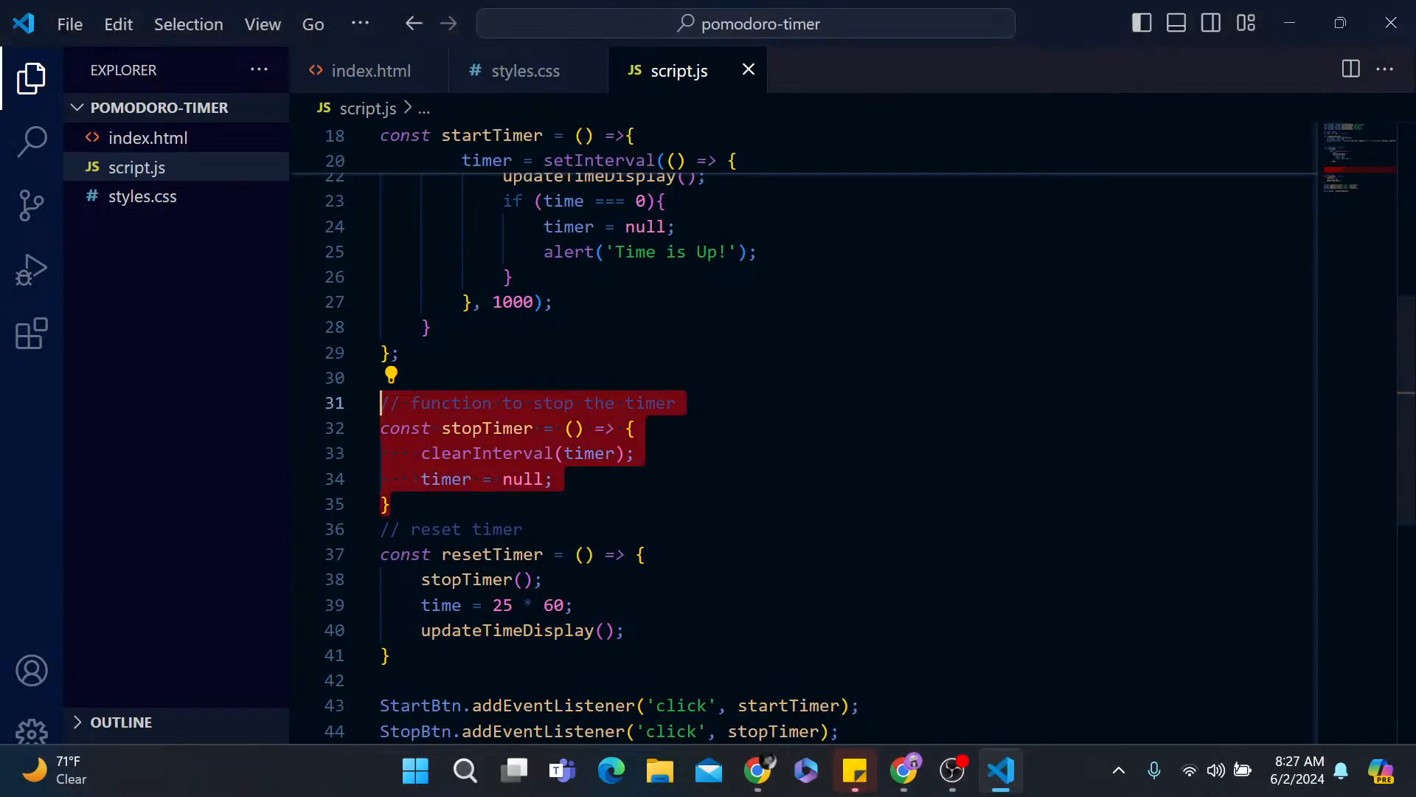
scroll(804, 443, "down", 2)
left_click_drag(396, 542, 383, 425)
key("ctrl+c")
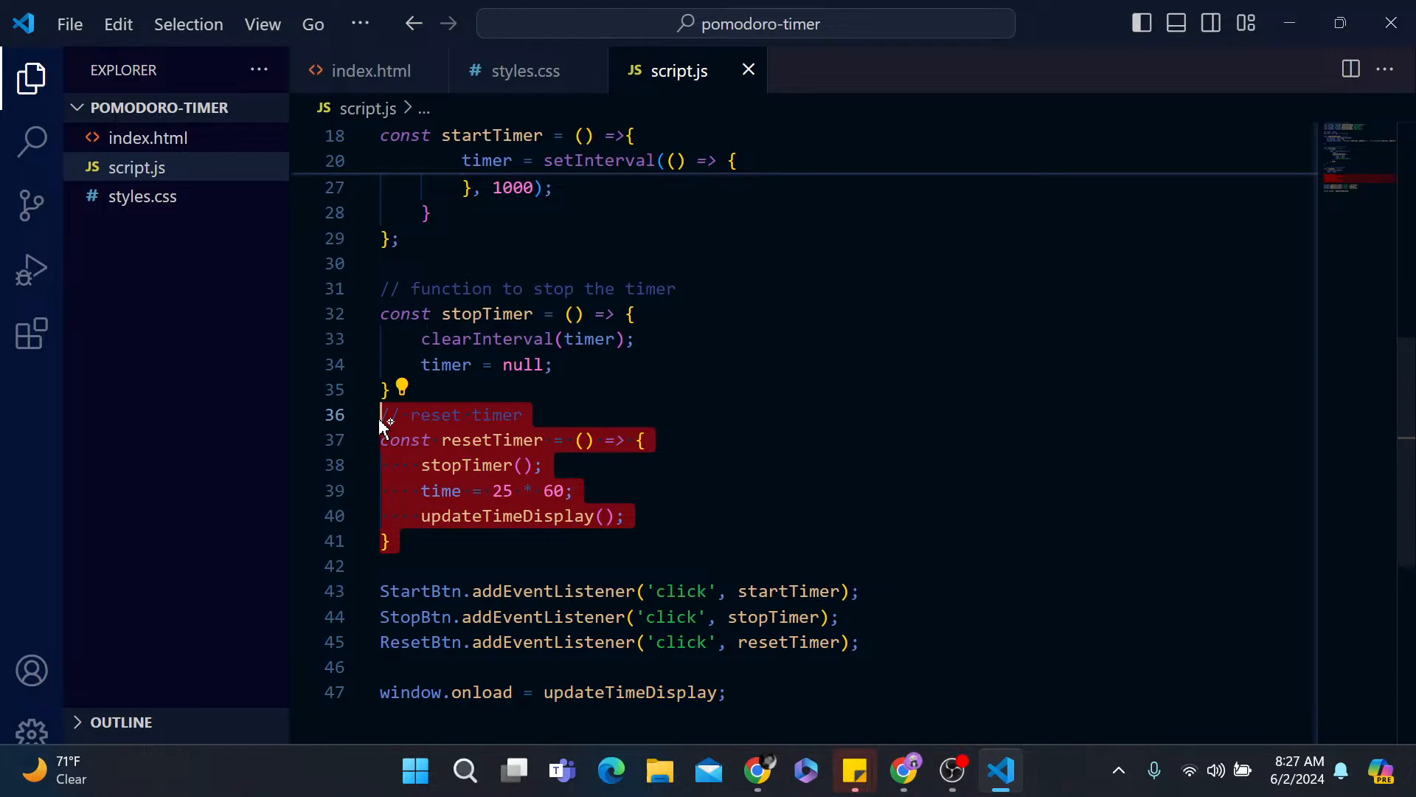
left_click(759, 767)
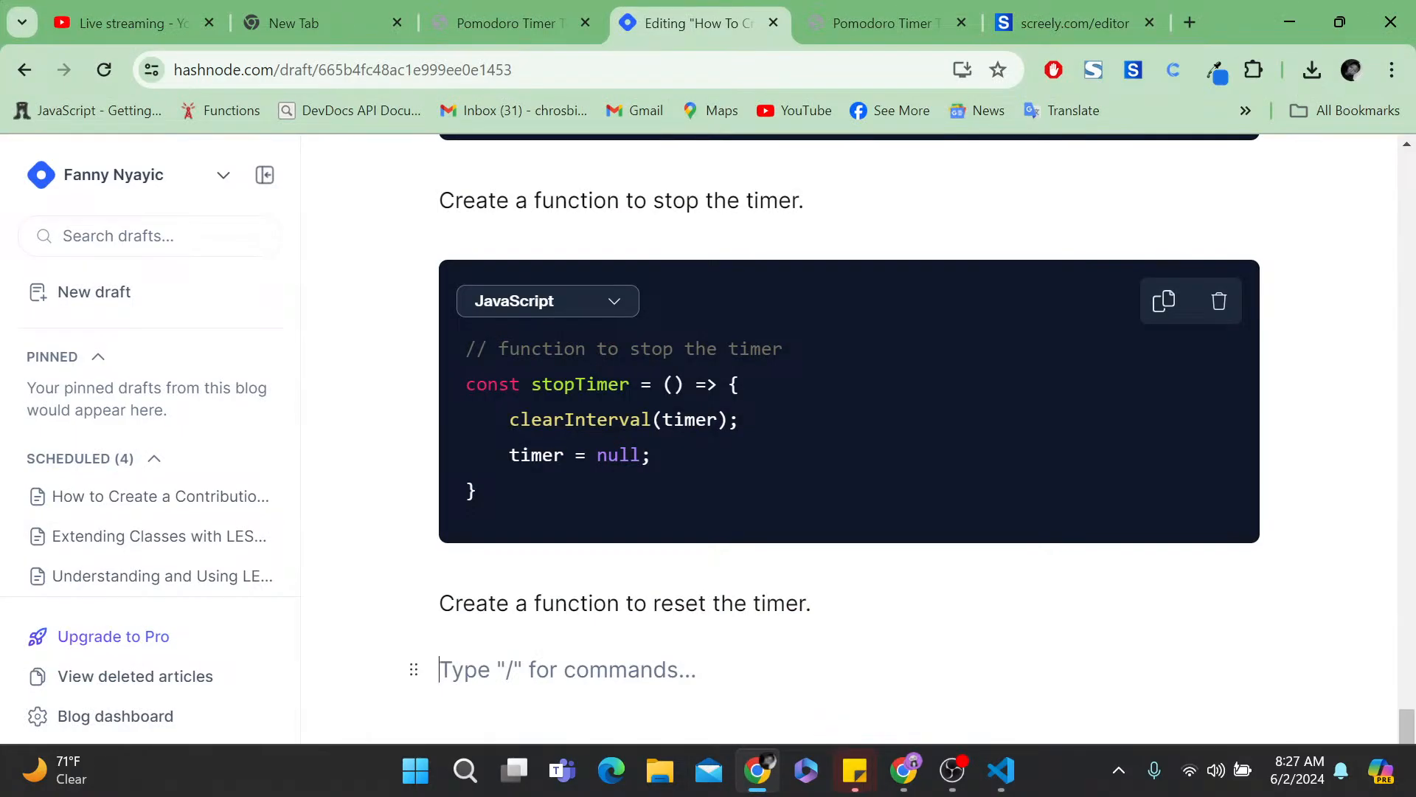
- Insert a JavaScript code block below the reset timer line and paste the copied resetTimer function into it
type("/code")
key("Return")
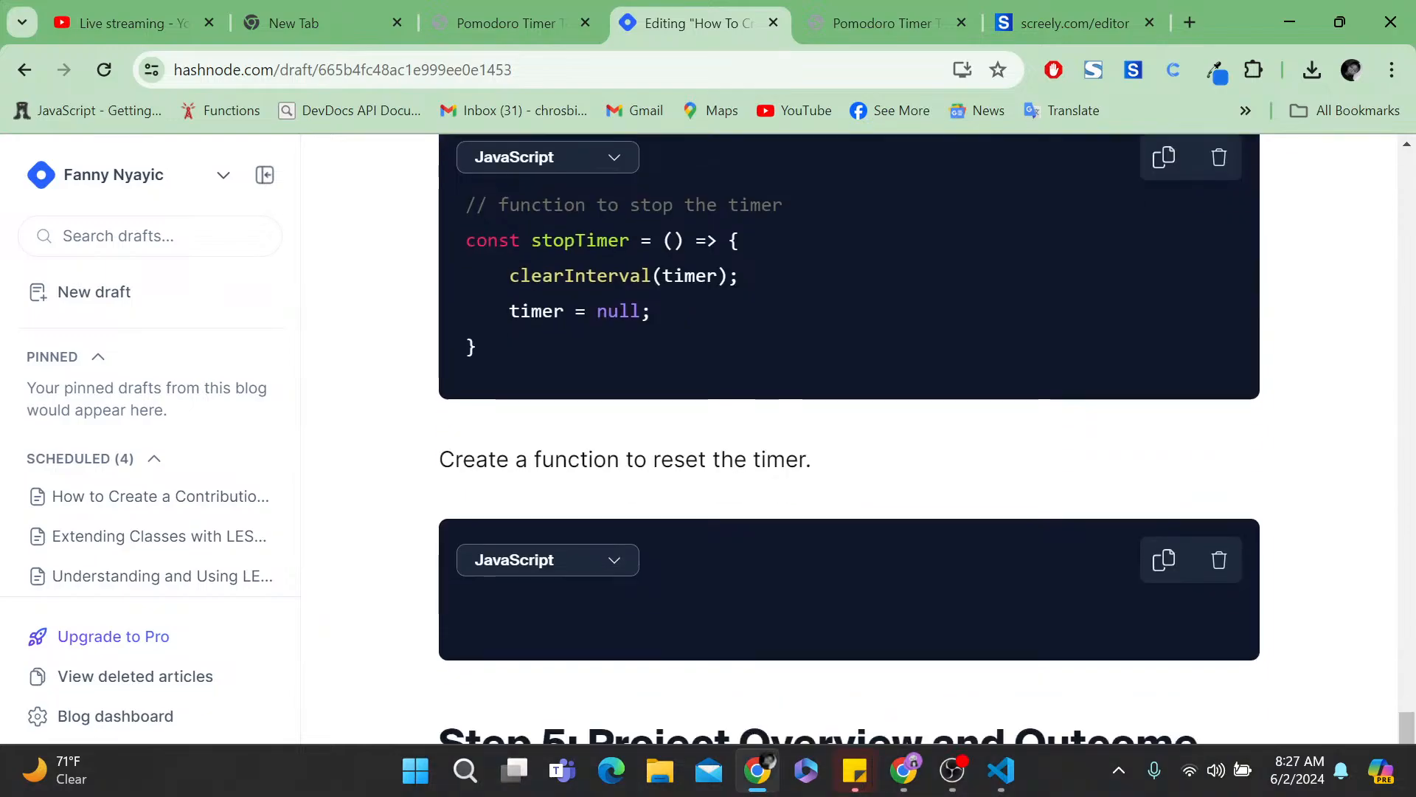
scroll(848, 443, "down", 1)
key("ctrl+v")
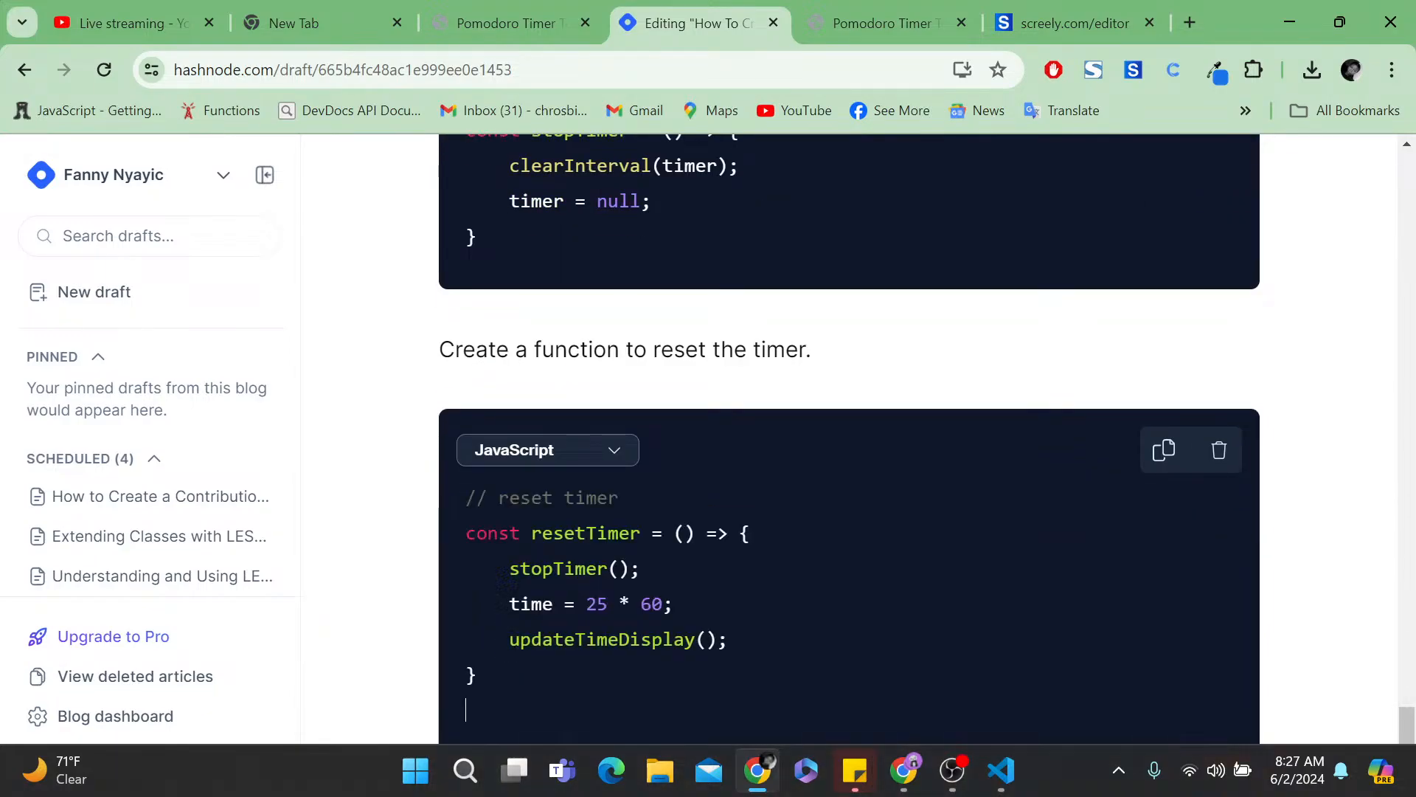
- Exit the resetTimer code block into a new empty paragraph above the Step 5 heading
scroll(848, 443, "down", 3)
key("Return")
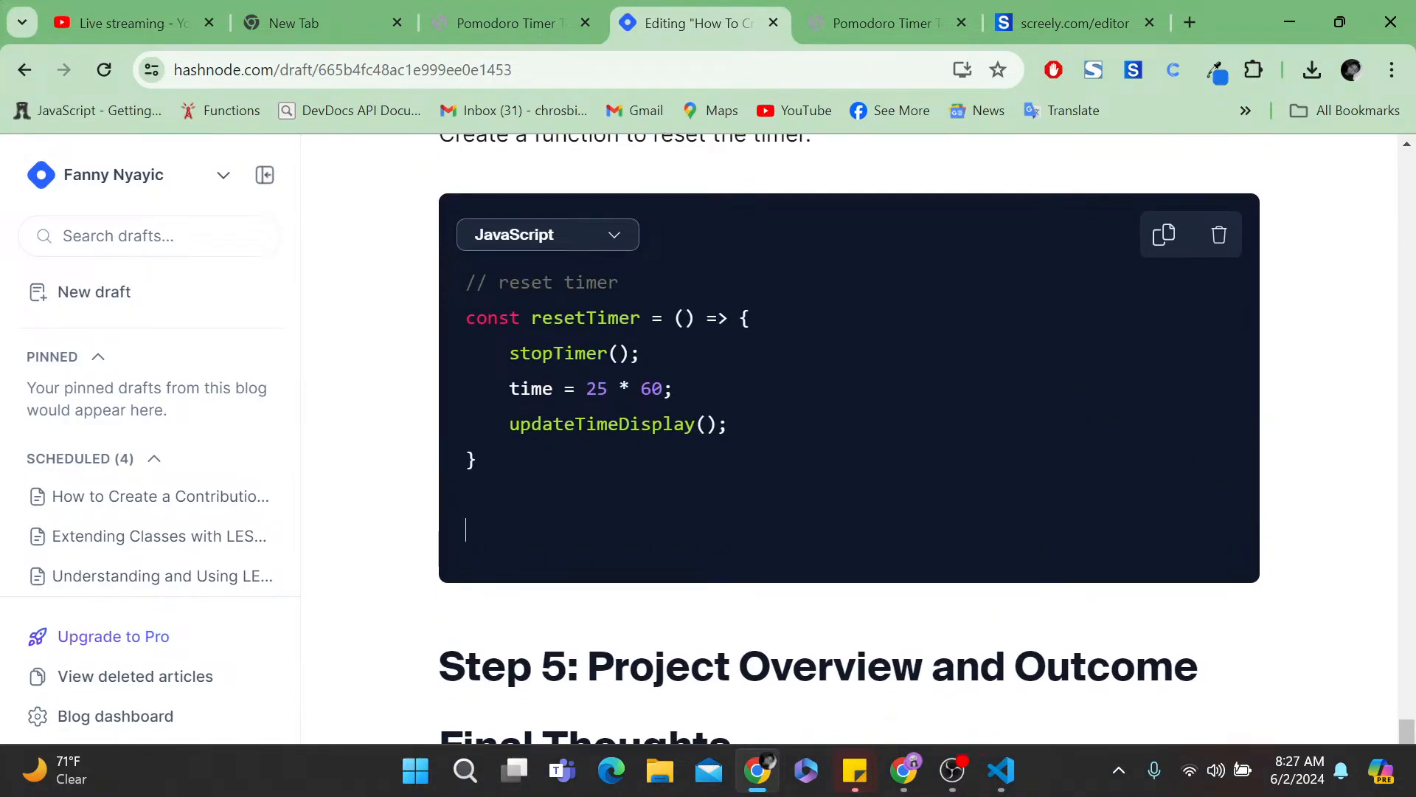
key("Return")
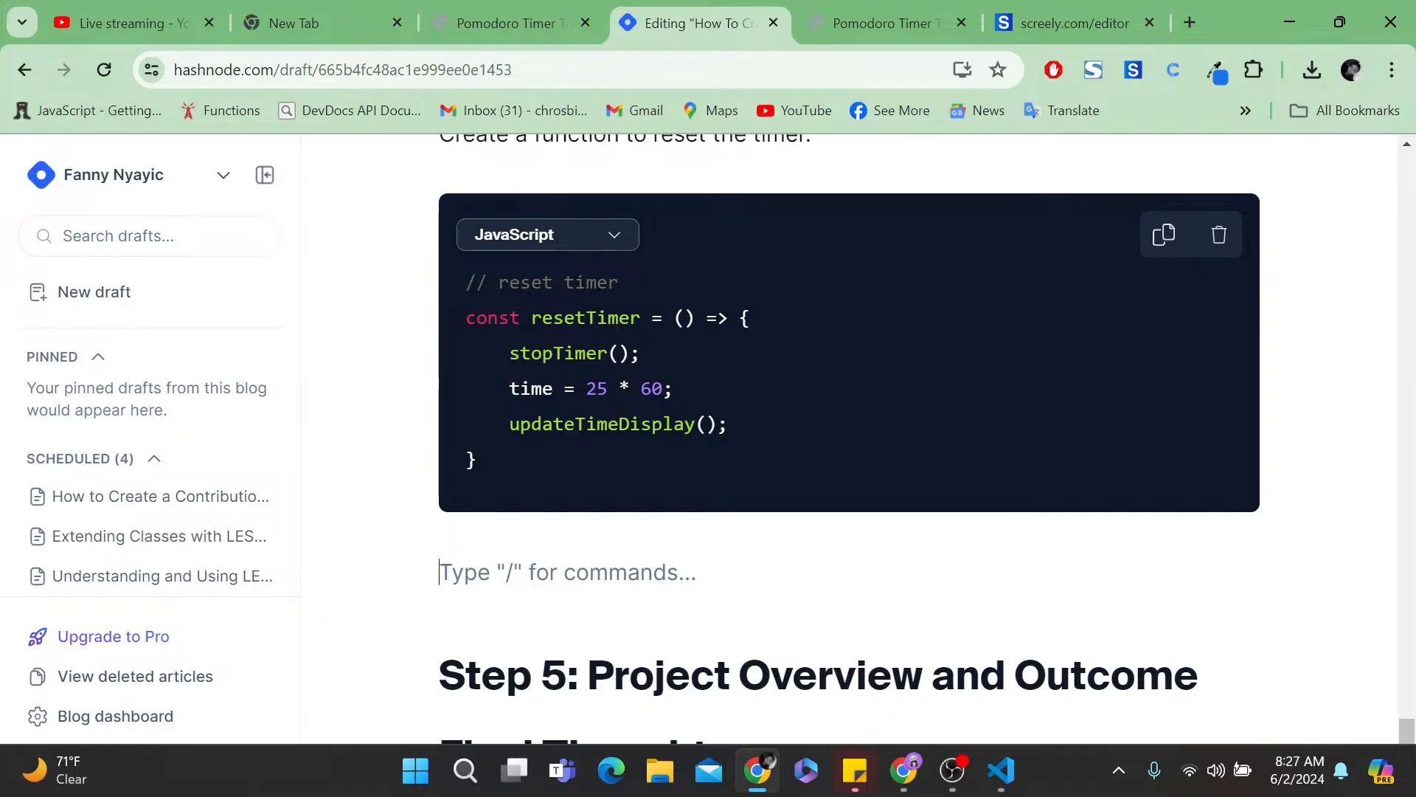
scroll(488, 498, "up", 1)
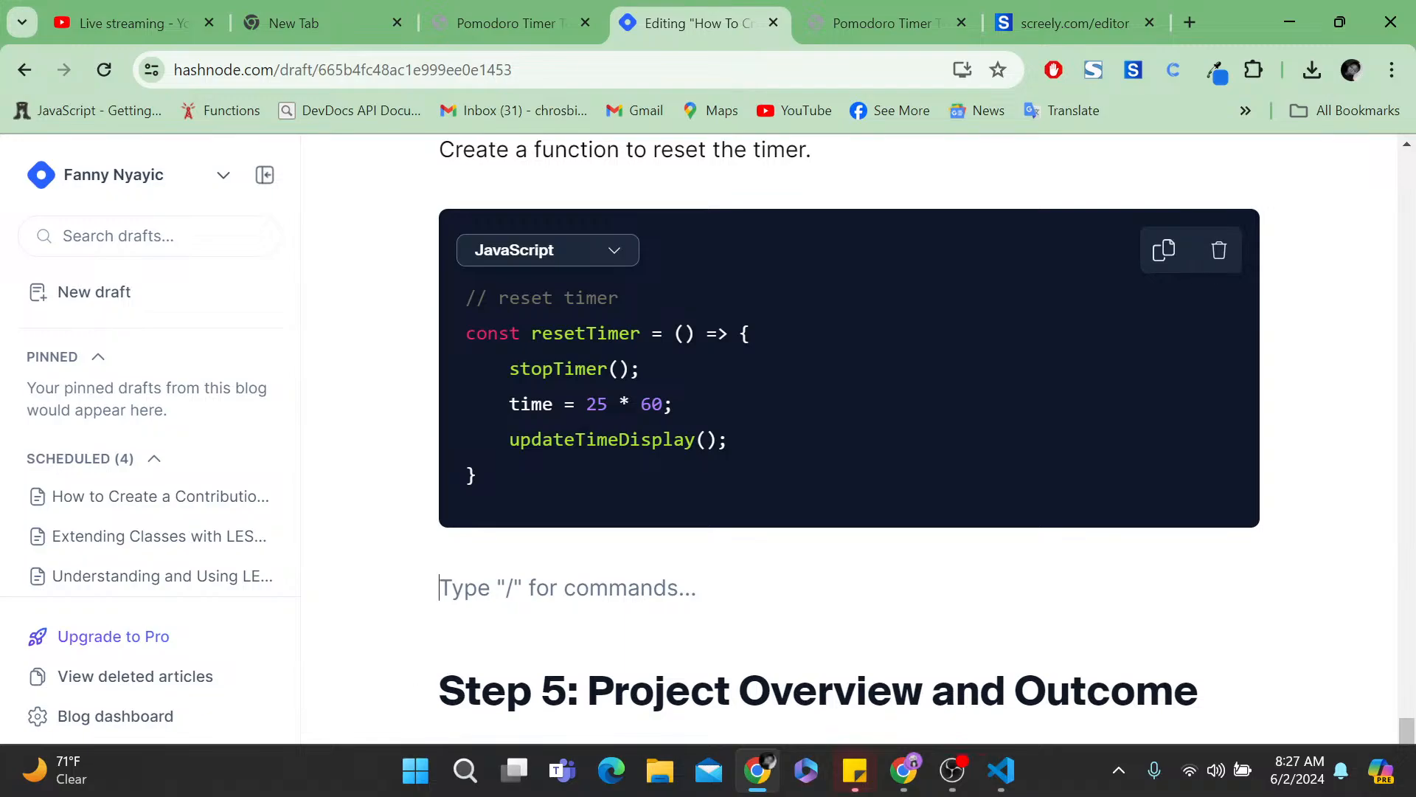
- Copy the three addEventListener lines and the window.onload line from script.js in VS Code and return to the Hashnode draft
left_click(1001, 771)
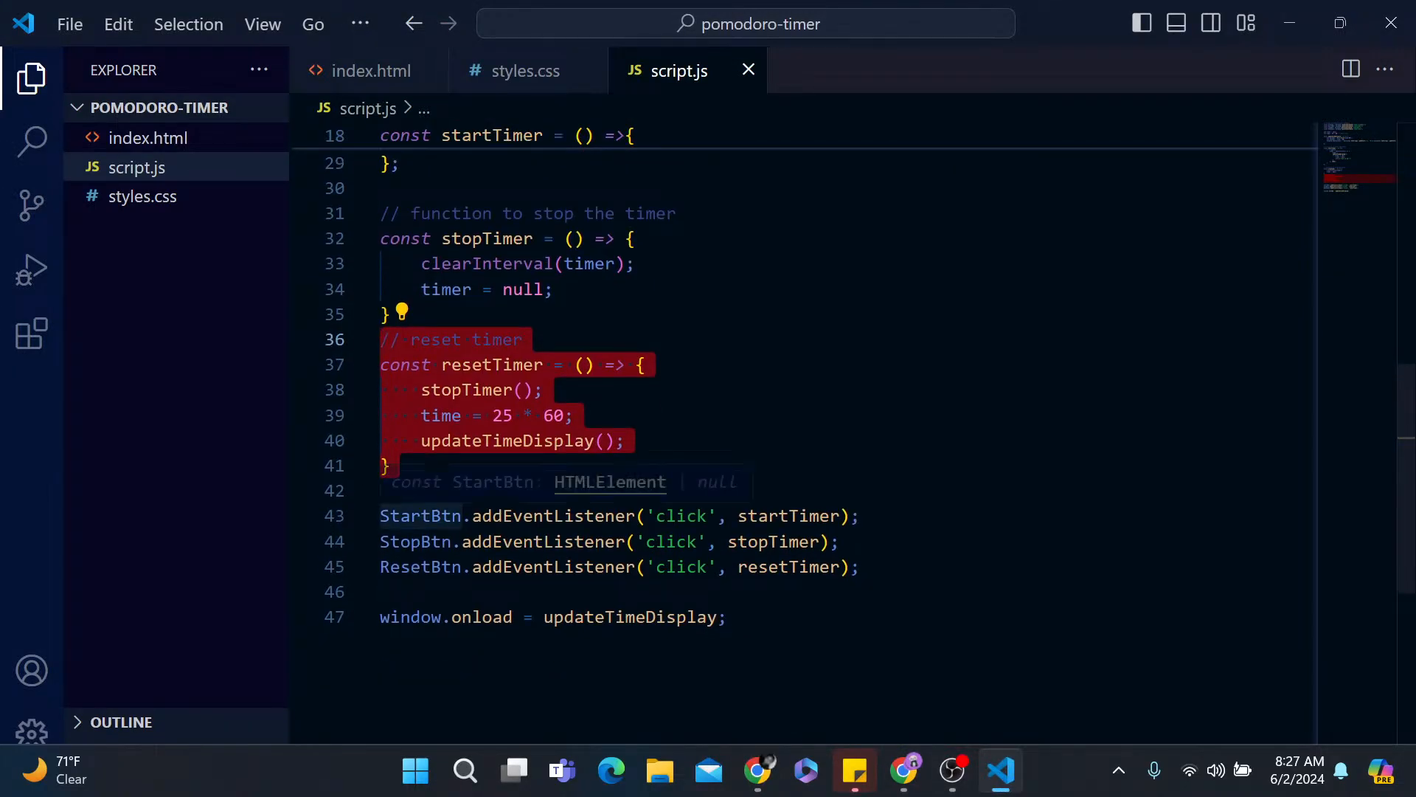
left_click_drag(374, 515, 764, 630)
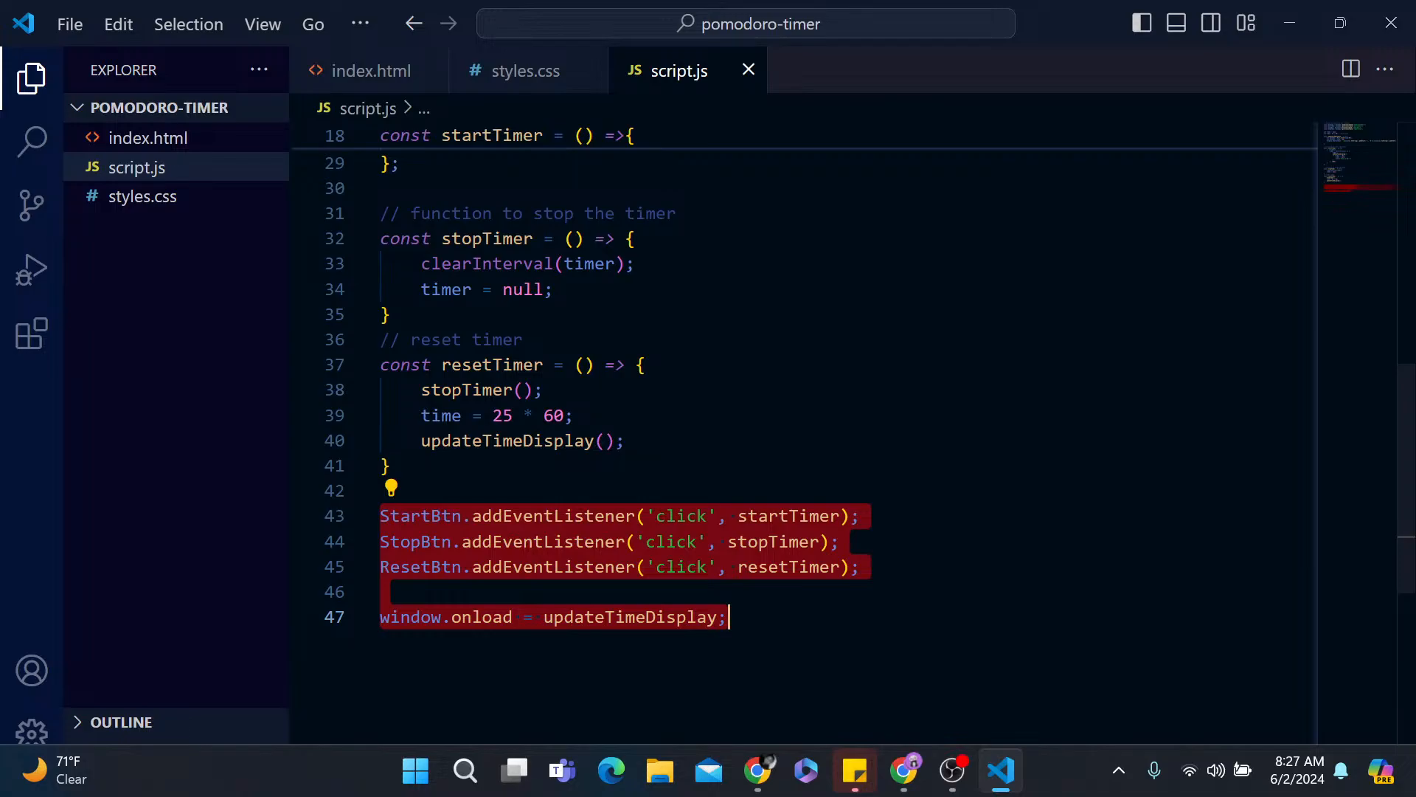
left_click(762, 777)
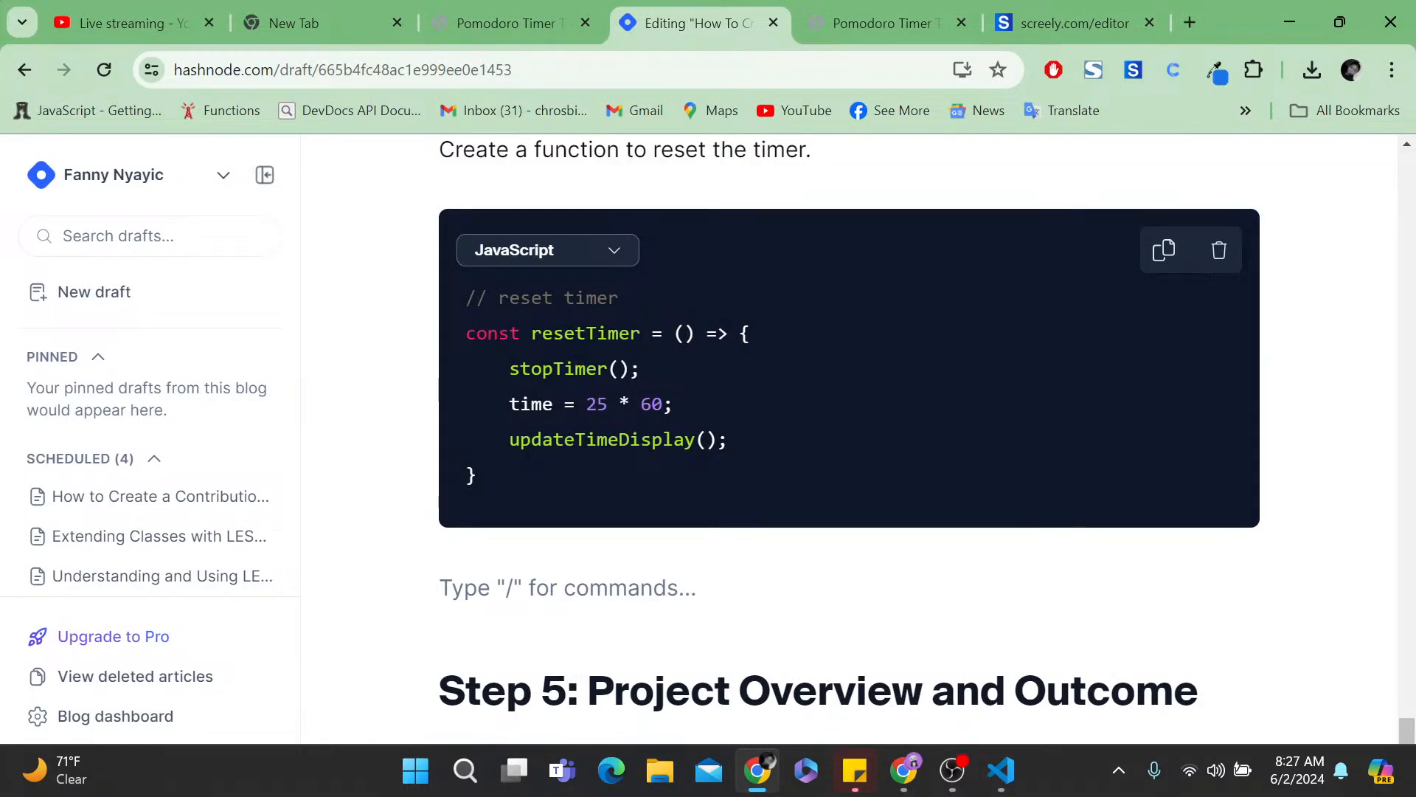
- Write the line "Add event listener on click for all these buttons." below the resetTimer code block and start a new paragraph
type("Add event")
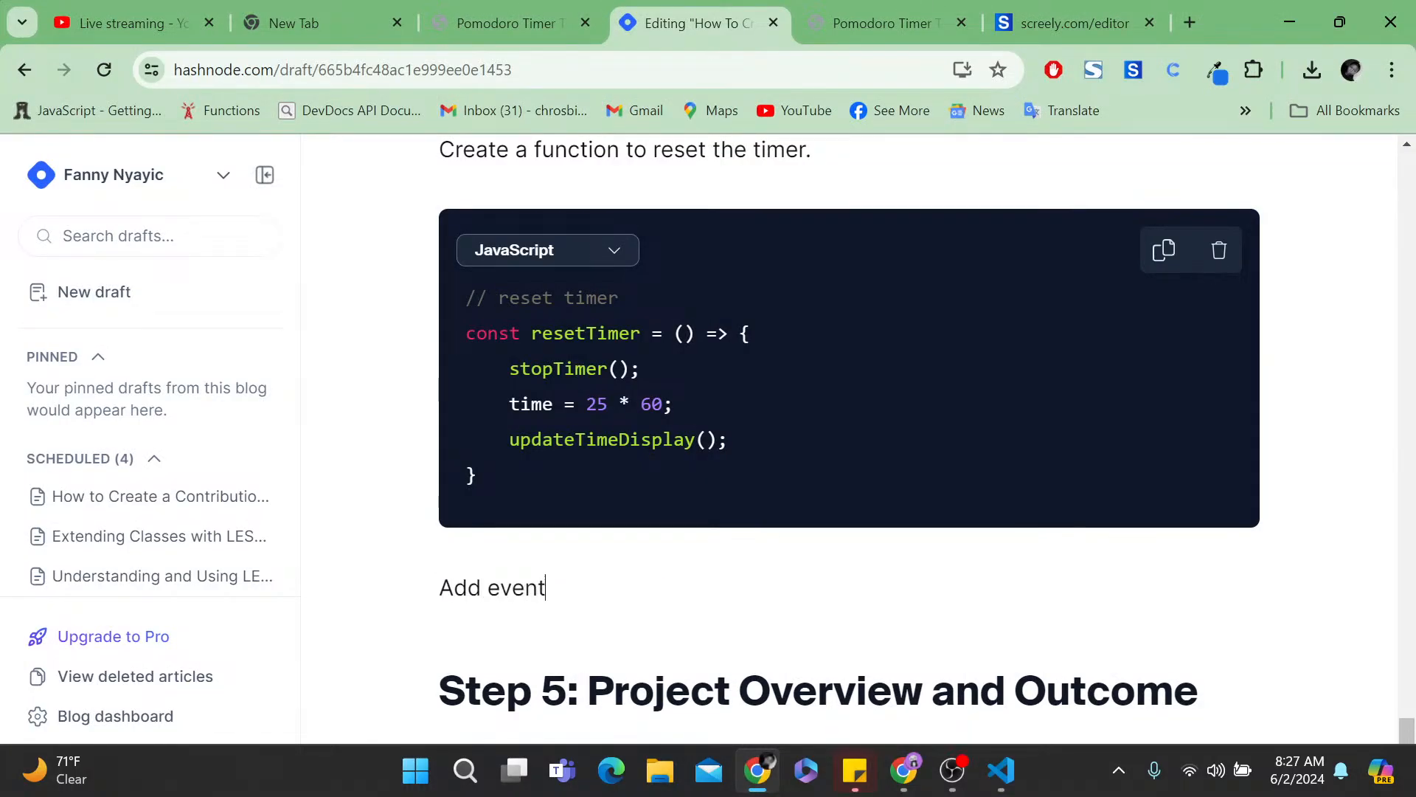
type(" listener on cli")
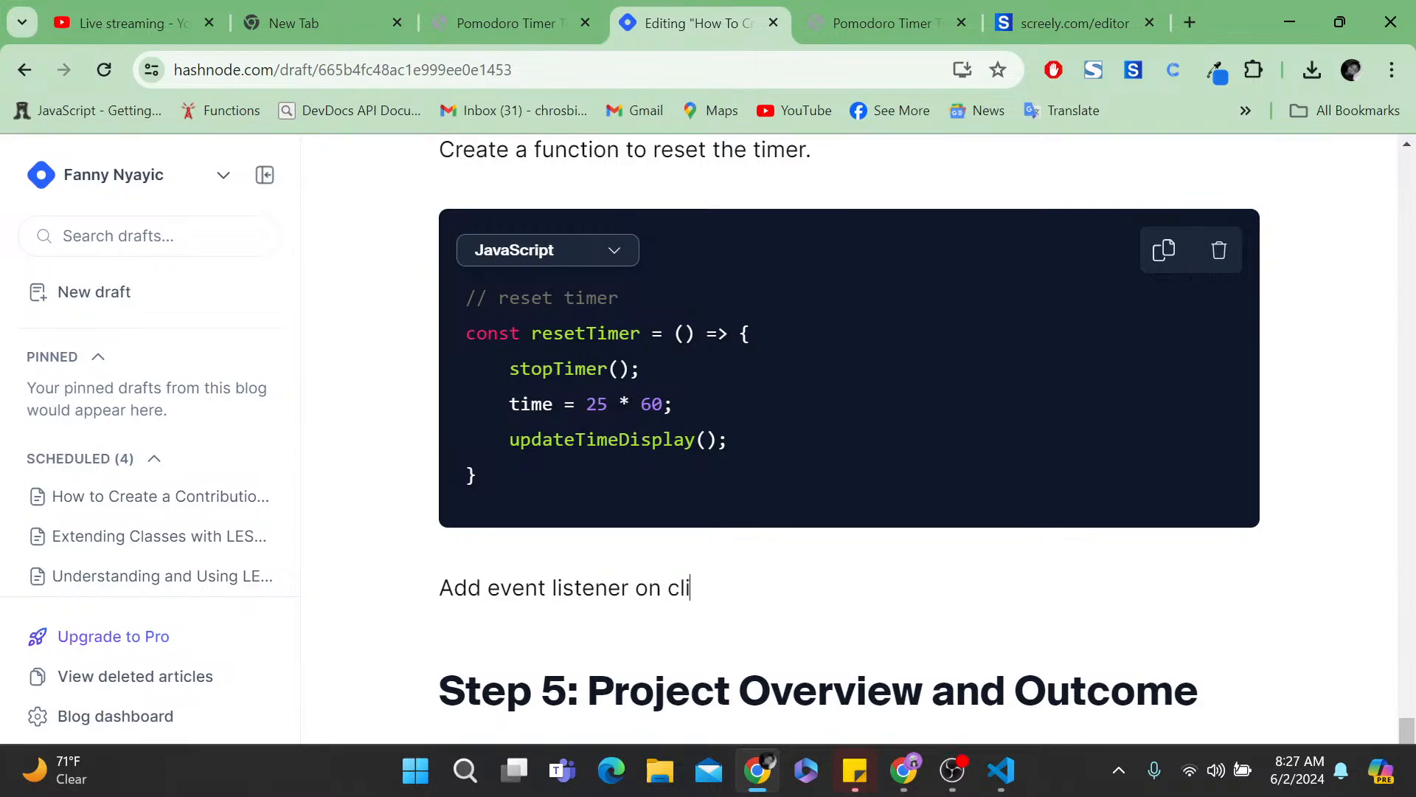
type("ck for all these butto")
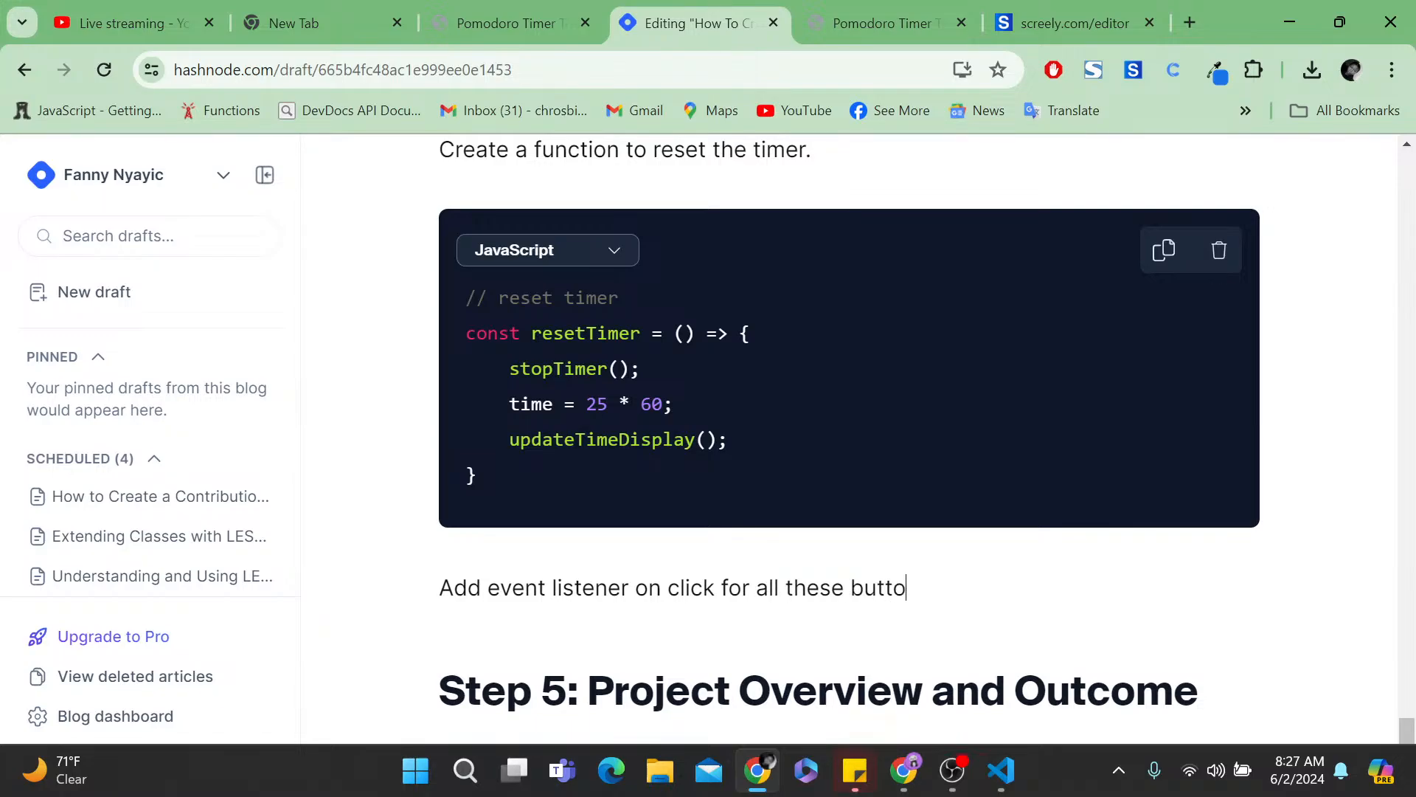
type("ns.")
key("Return")
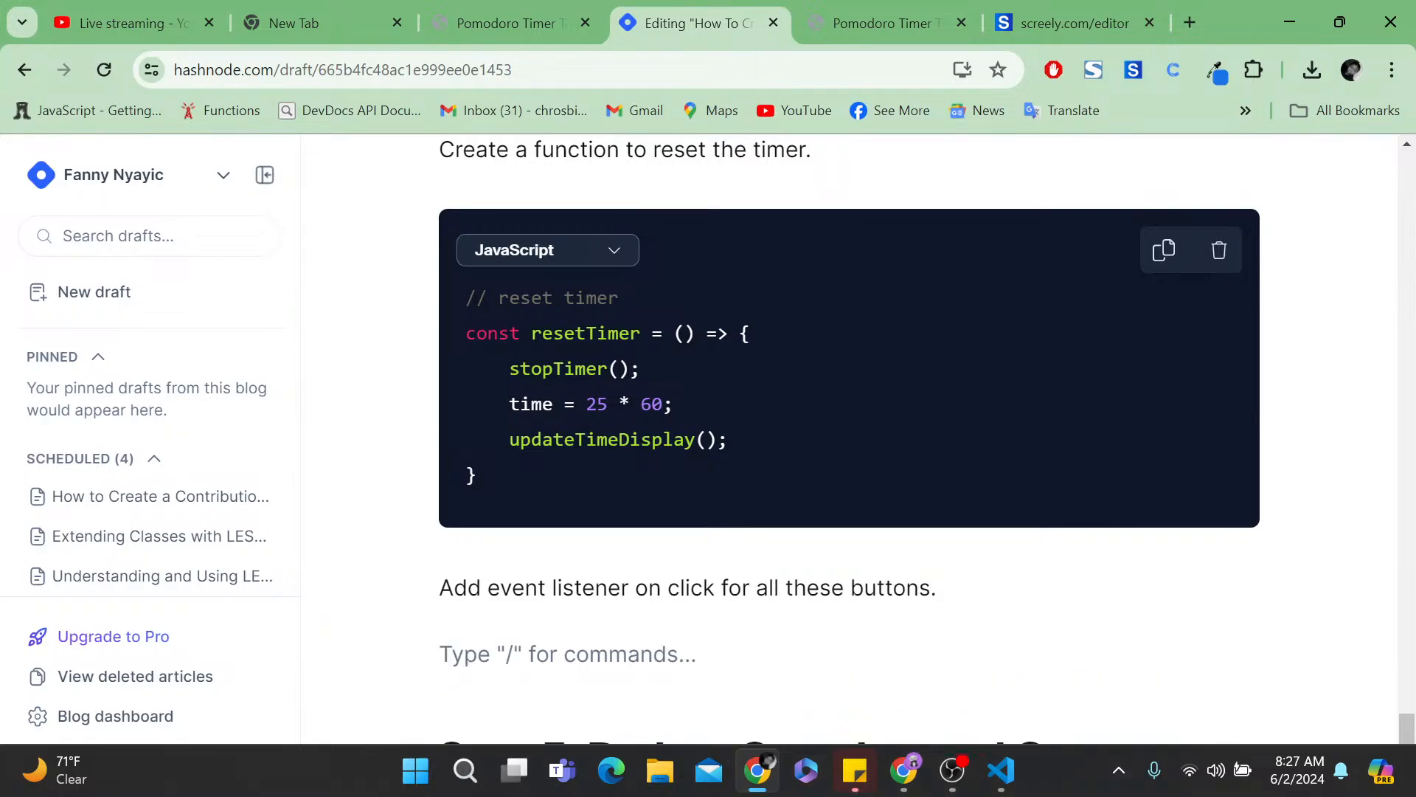
- Insert a JavaScript code block below the event listener line and paste the copied addEventListener and window.onload code into it
type("/code")
key("Return")
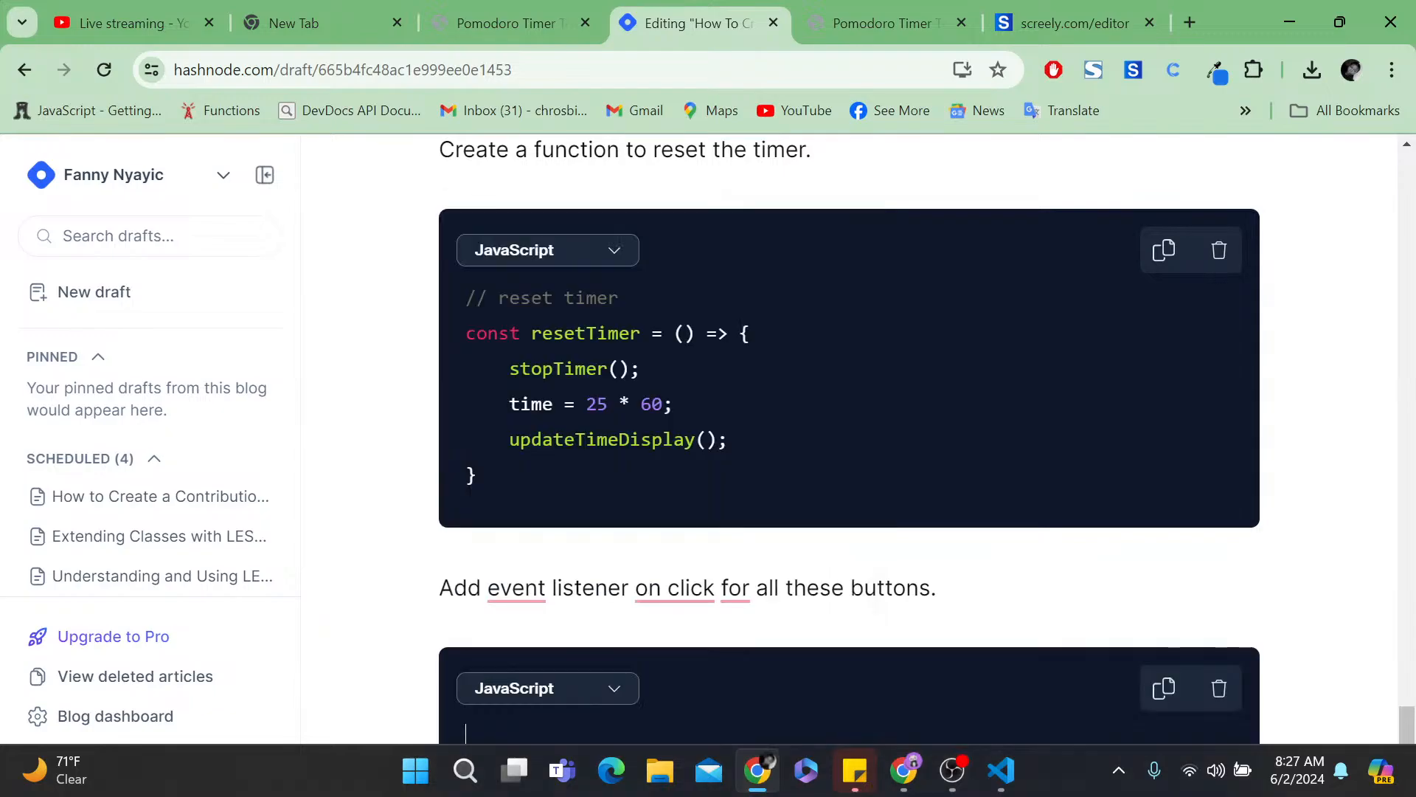
type("StartBtn.addEventListener('click', startTimer); StopBtn.addEventListener('click', stopTimer); ResetBtn.addEventListener('click', resetTimer);  window.onload = updateTimeDisplay;")
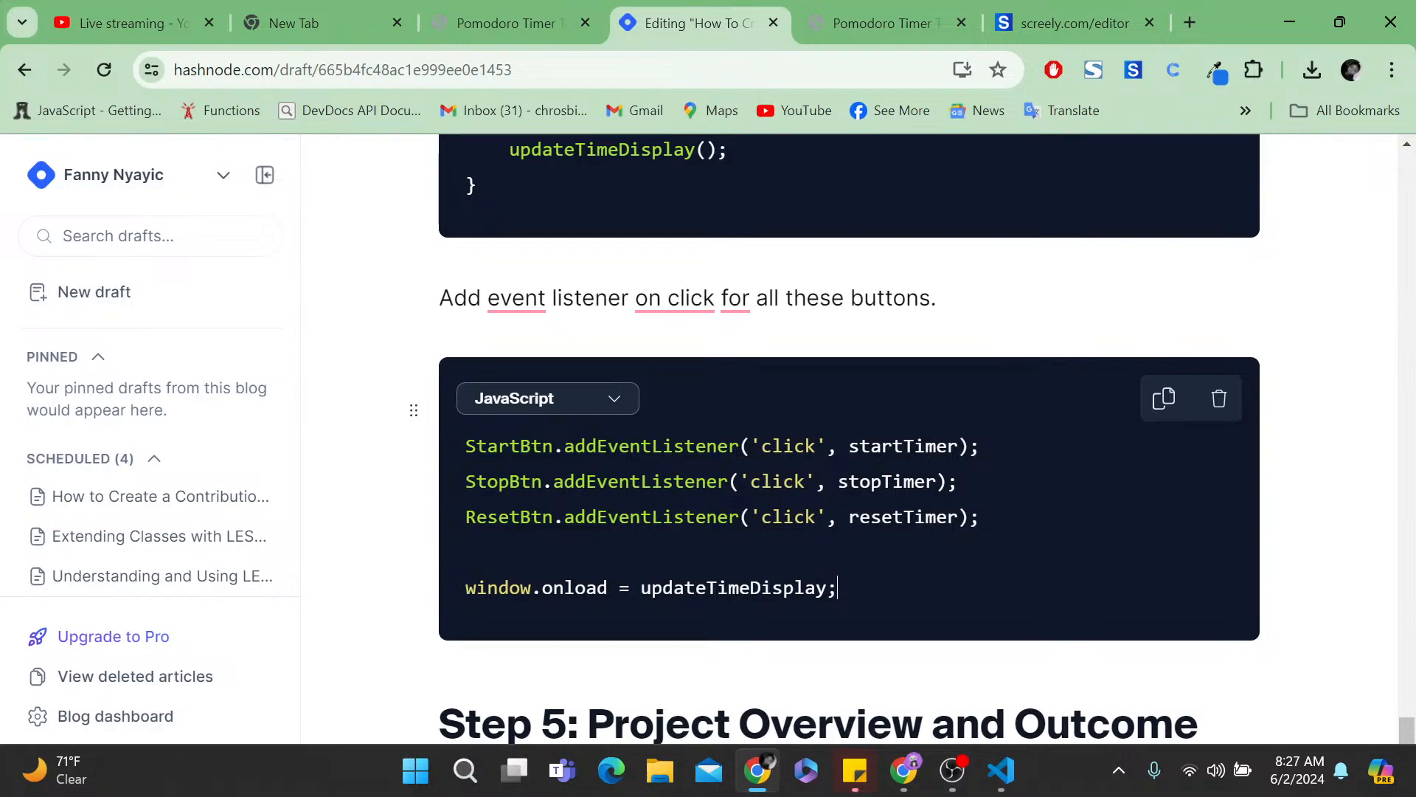
- Review the timer function sections, and accept the grammar suggestion "an event" in the event listener sentence
scroll(850, 443, "up", 10)
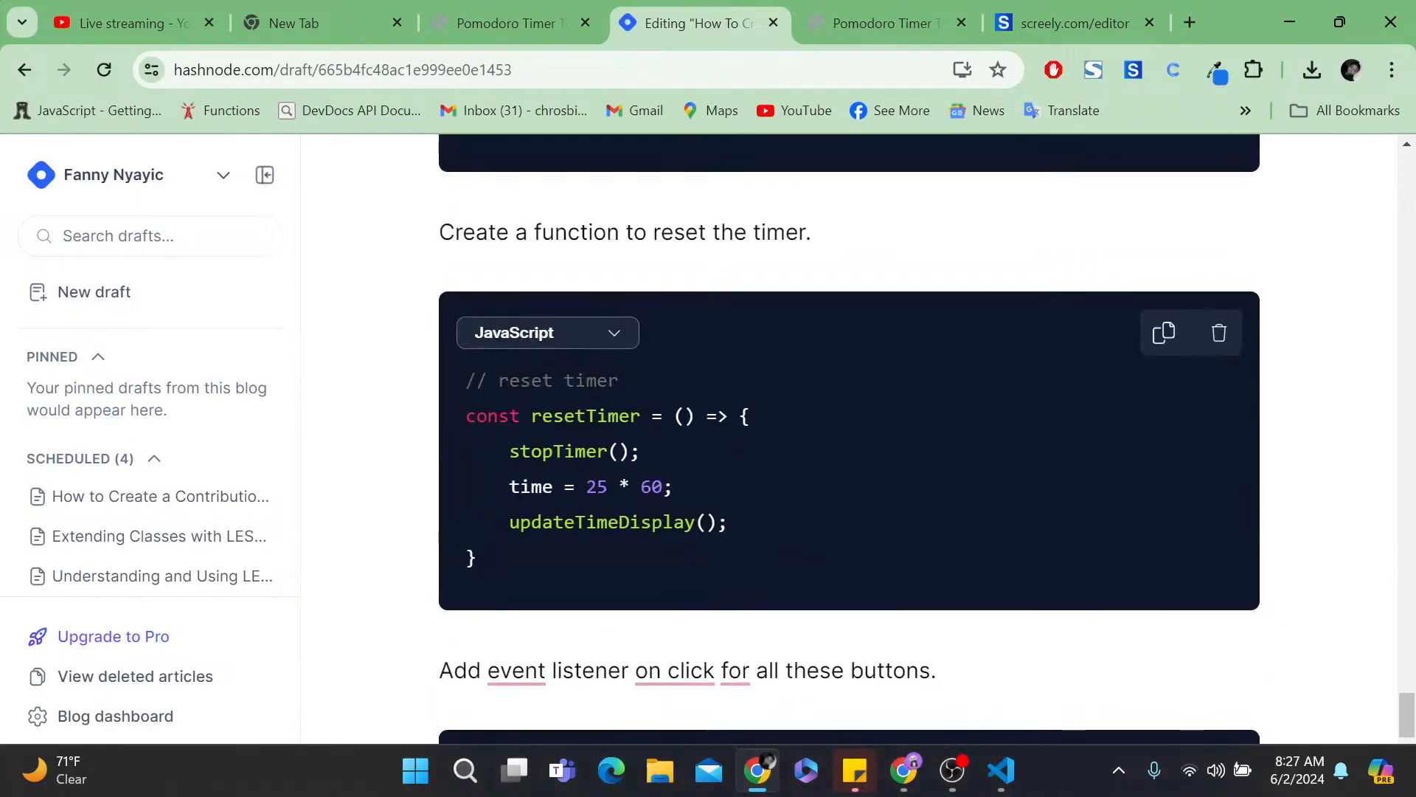
scroll(849, 443, "up", 7)
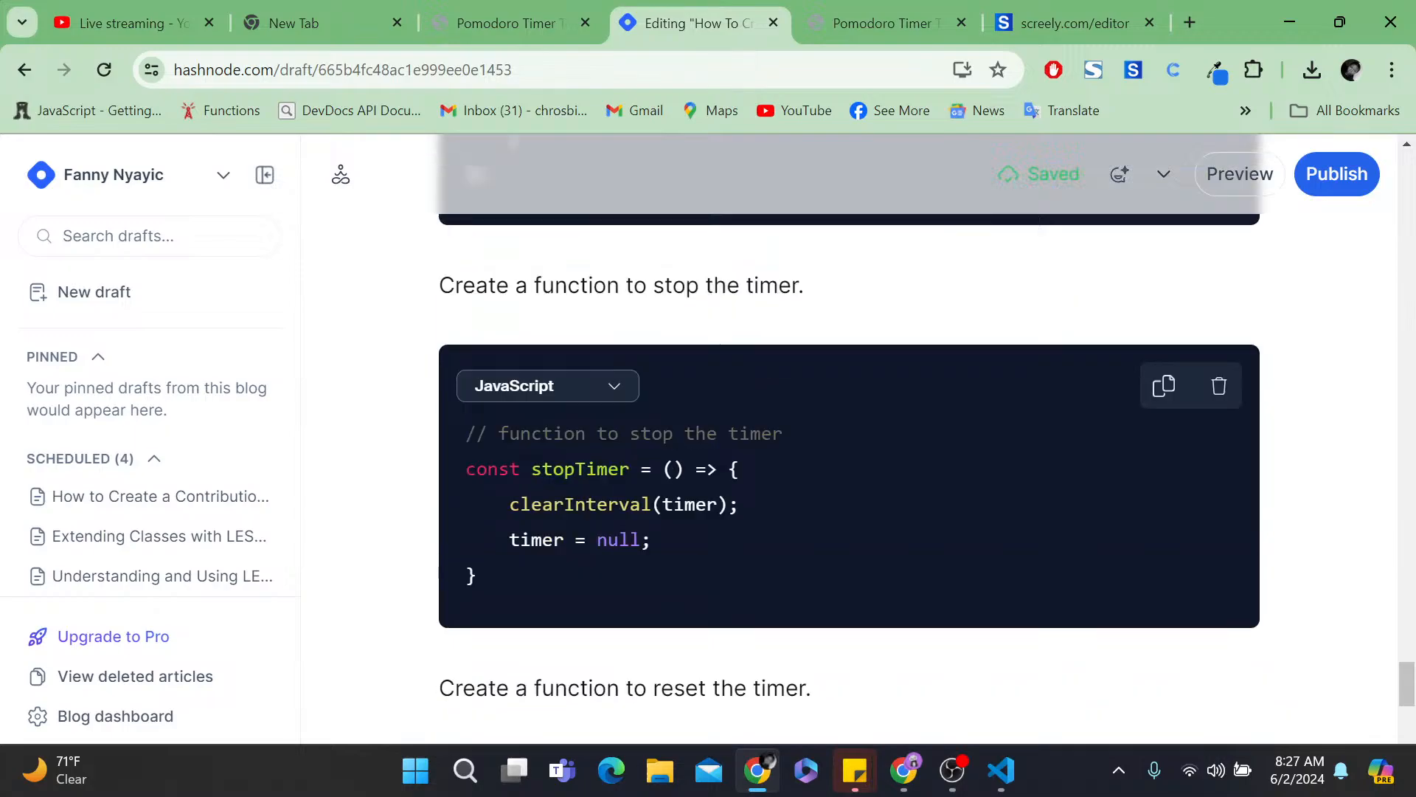
scroll(850, 443, "up", 1)
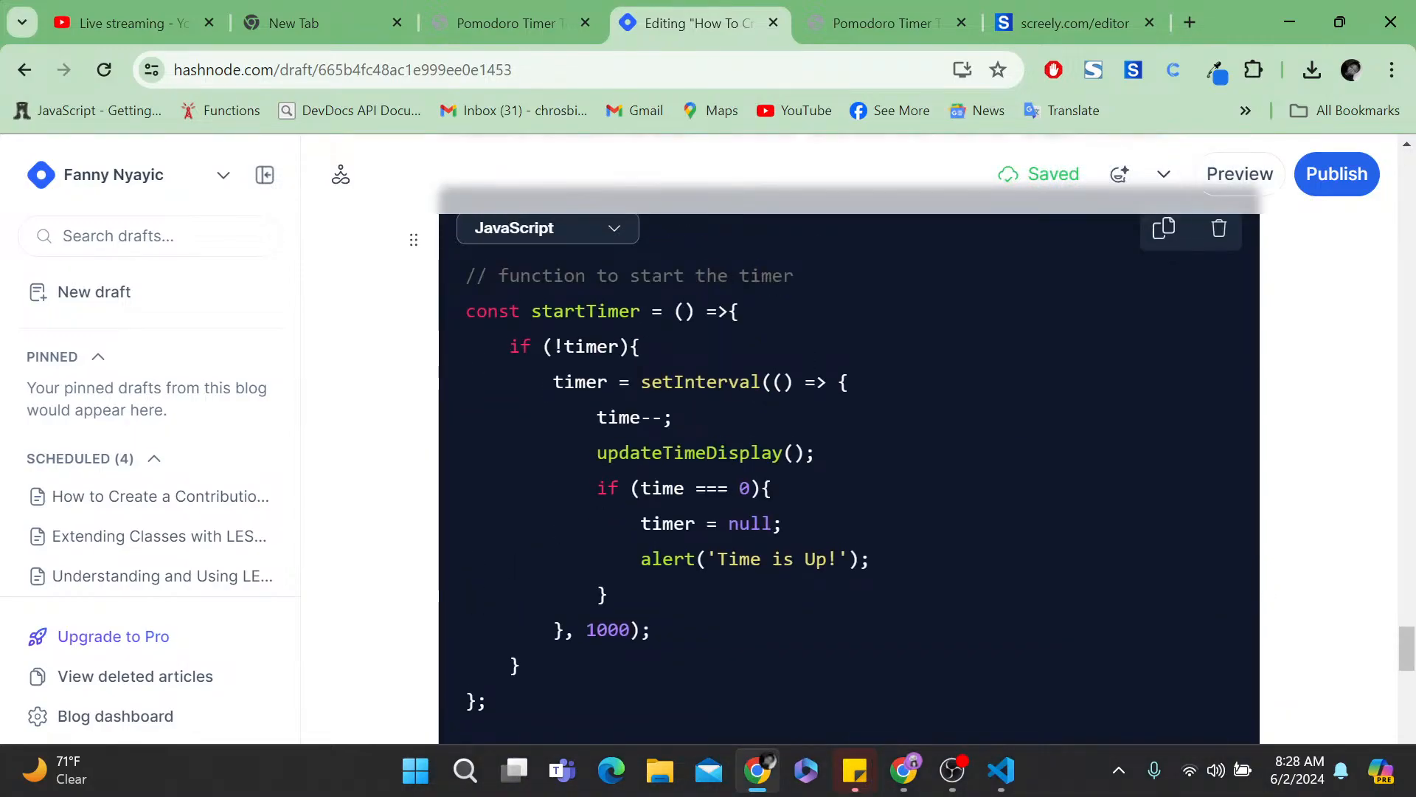
left_click_drag(640, 310, 531, 310)
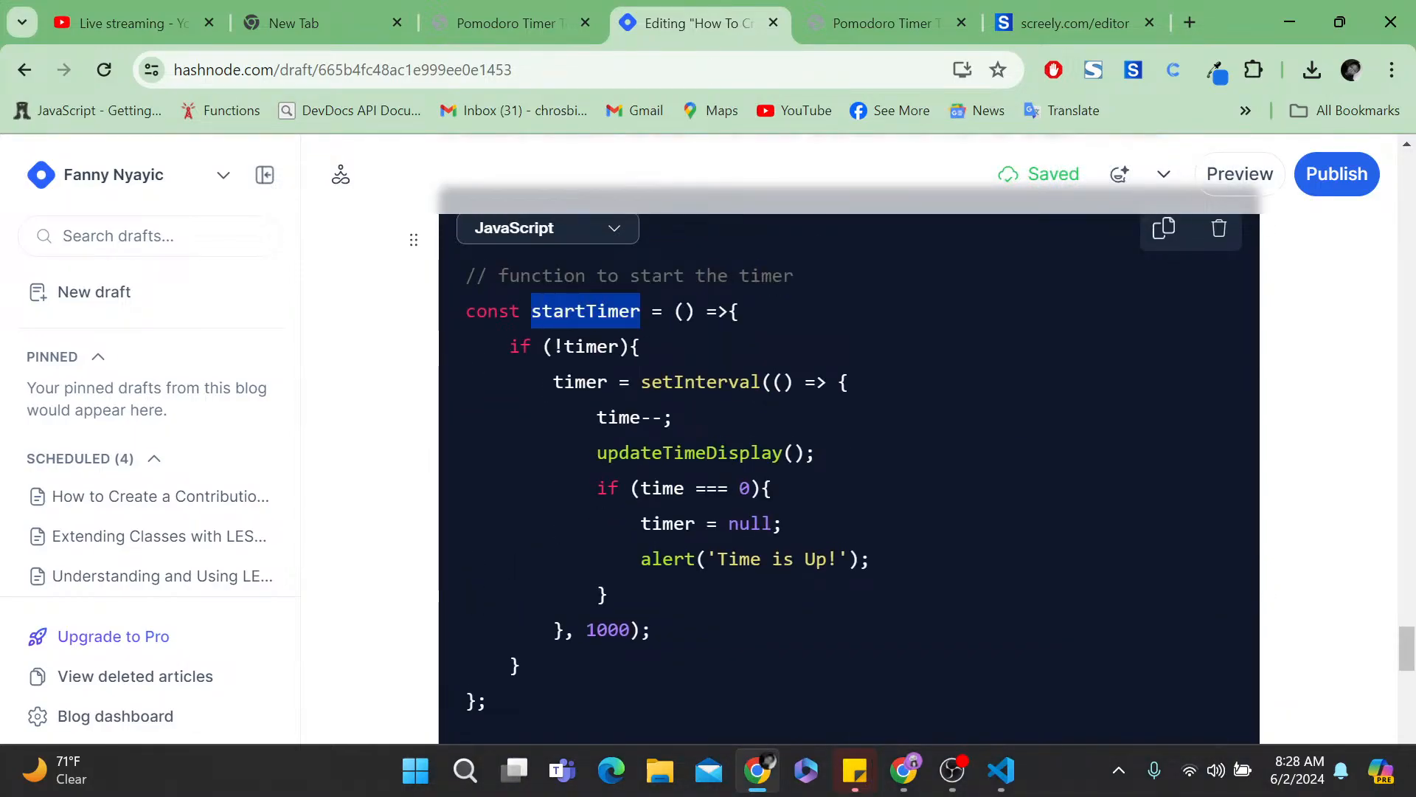
scroll(849, 443, "down", 10)
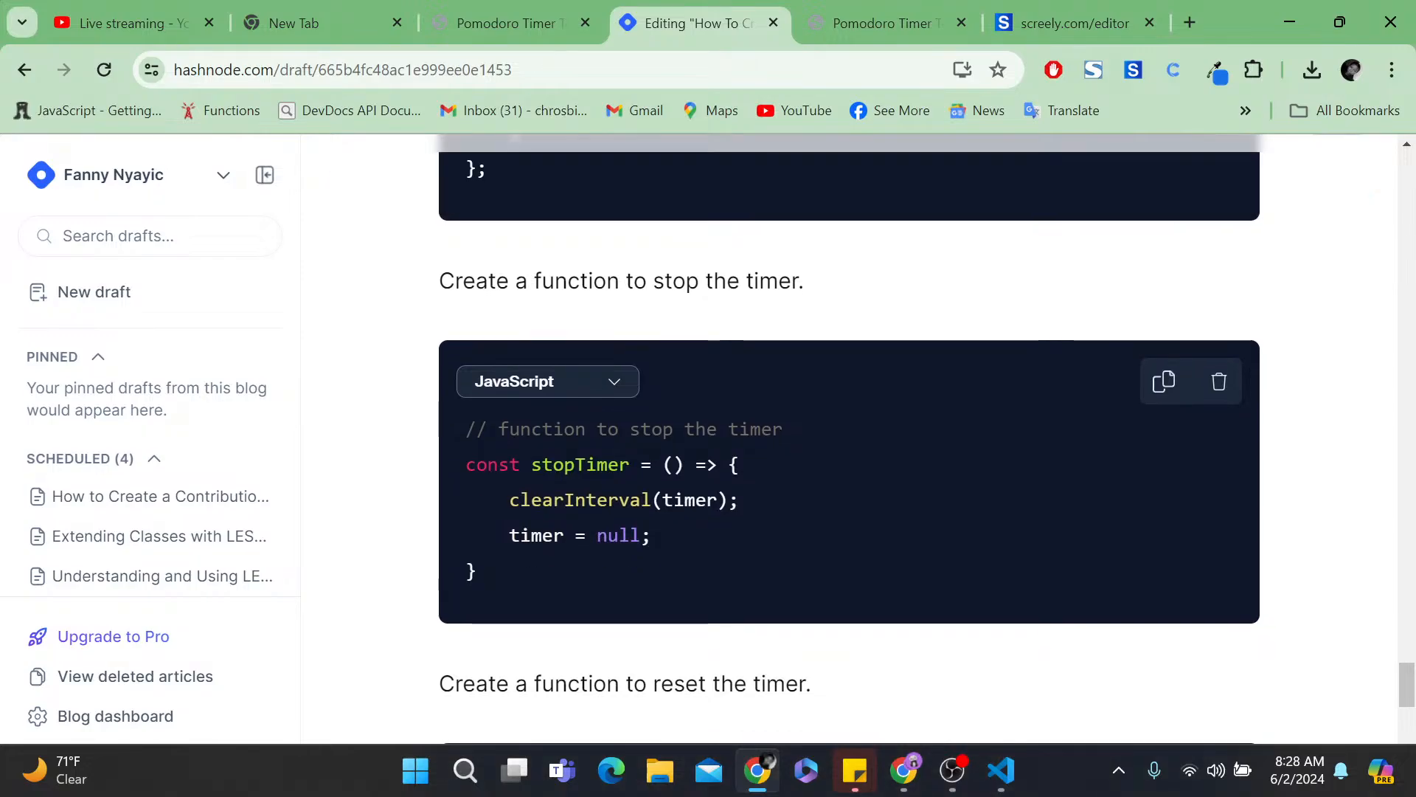
scroll(849, 443, "down", 5)
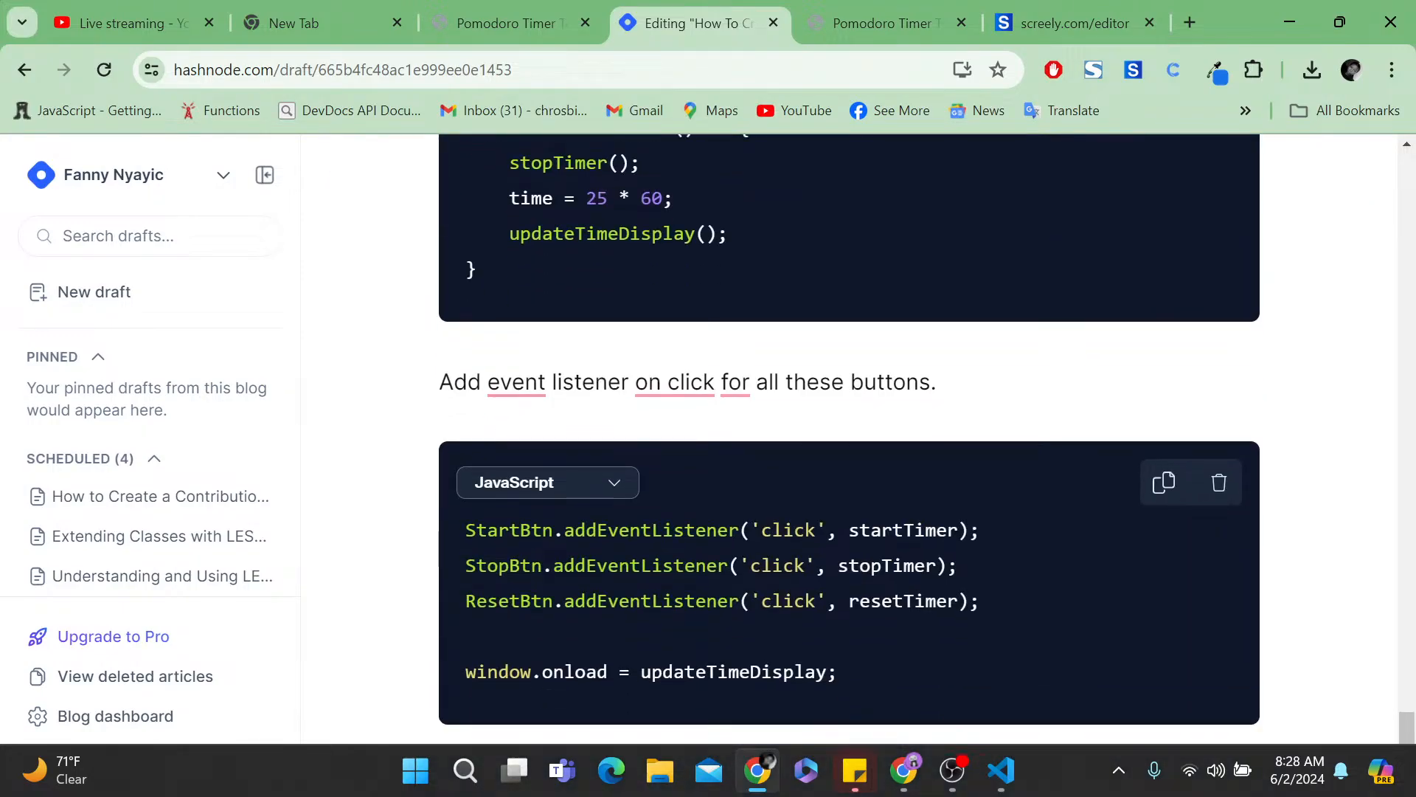
mouse_move(675, 384)
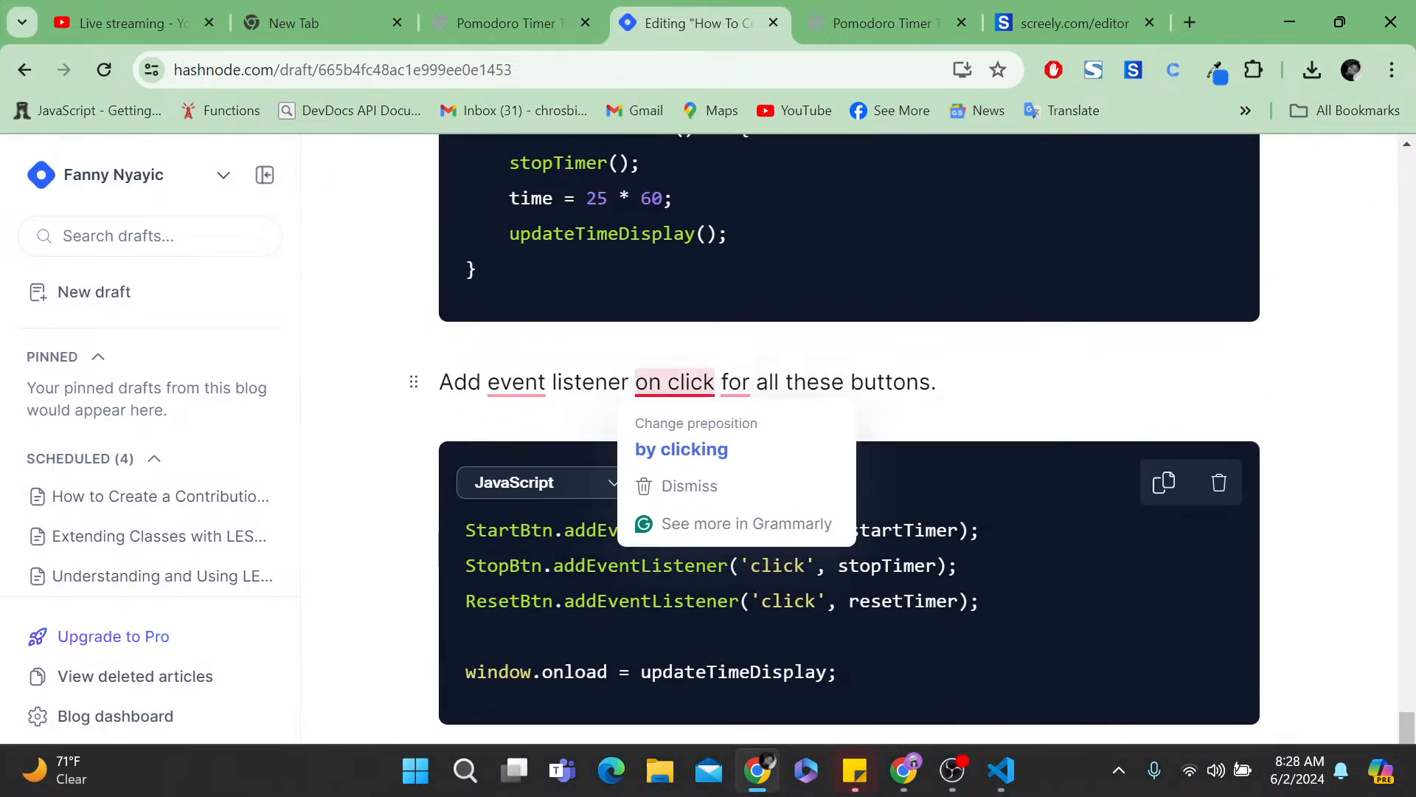
mouse_move(516, 384)
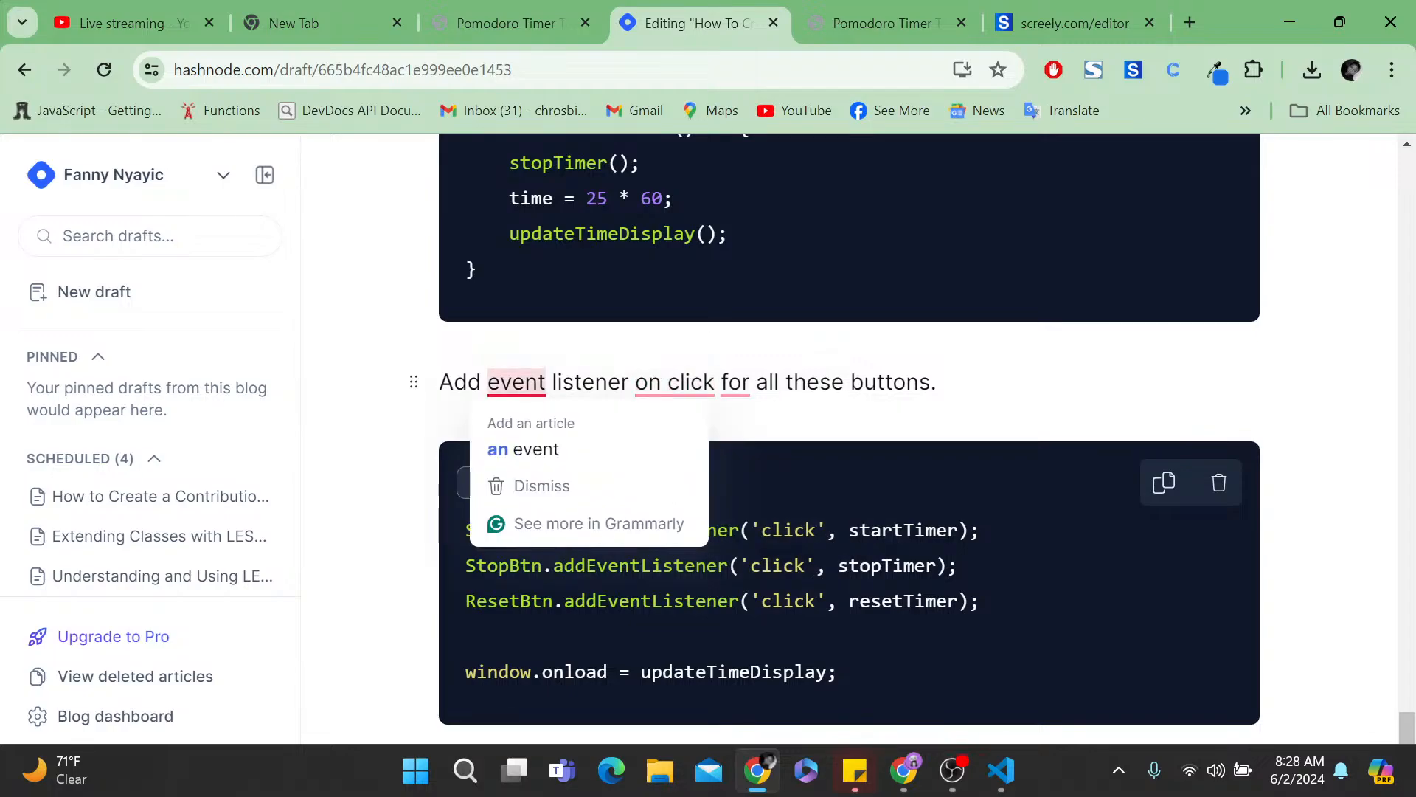
left_click(537, 447)
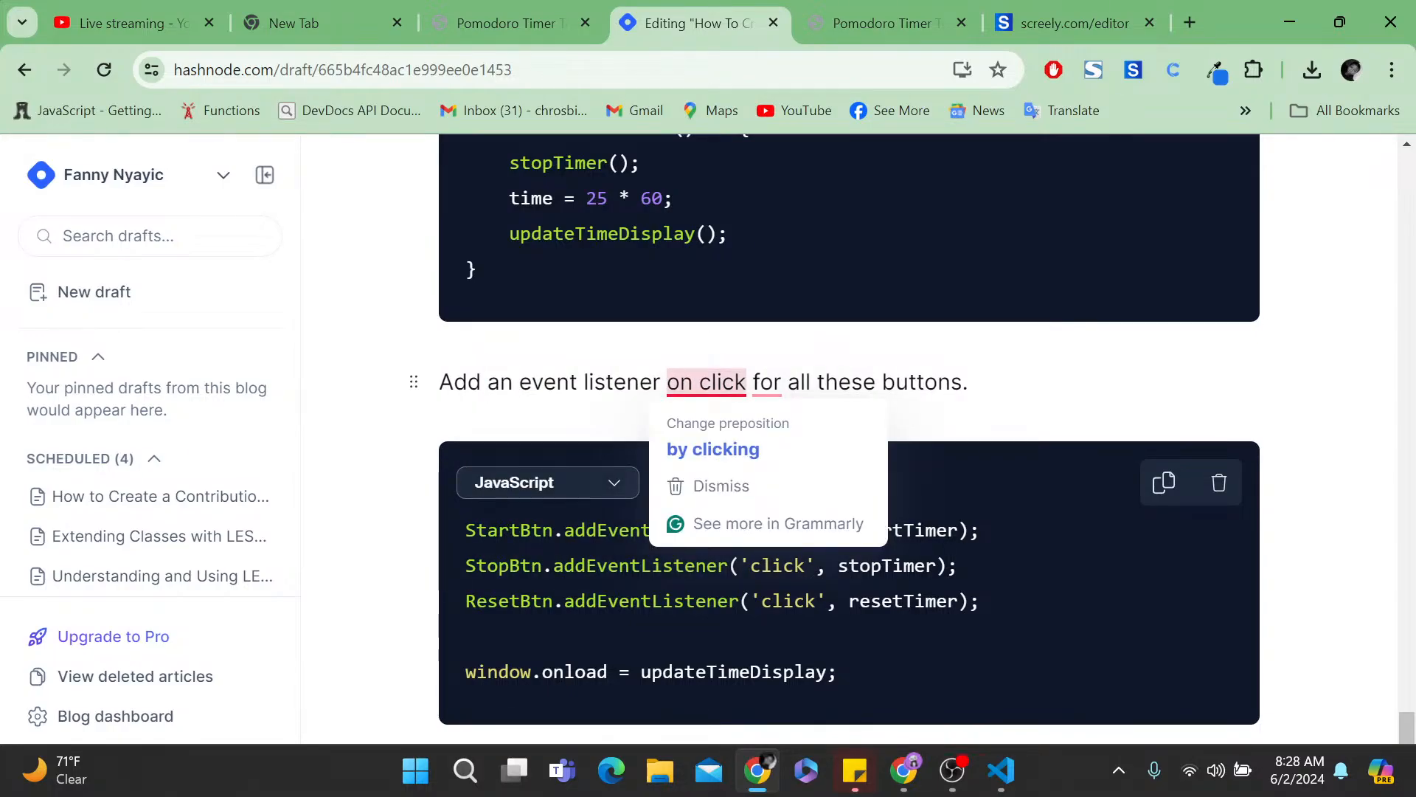
- Enclose "on click" in the event listener sentence in double backticks to format it as inline code
left_click(666, 382)
type("``")
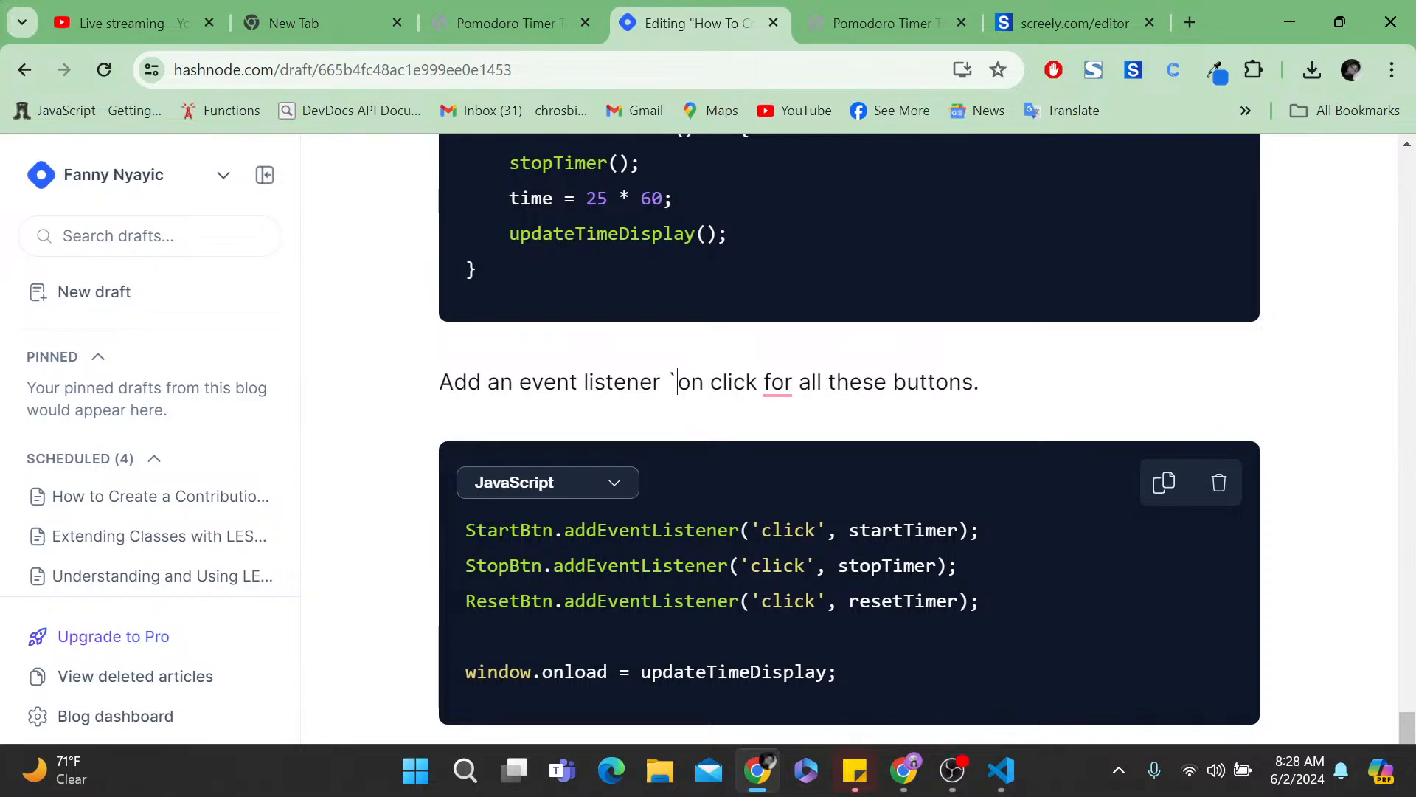
left_click(769, 382)
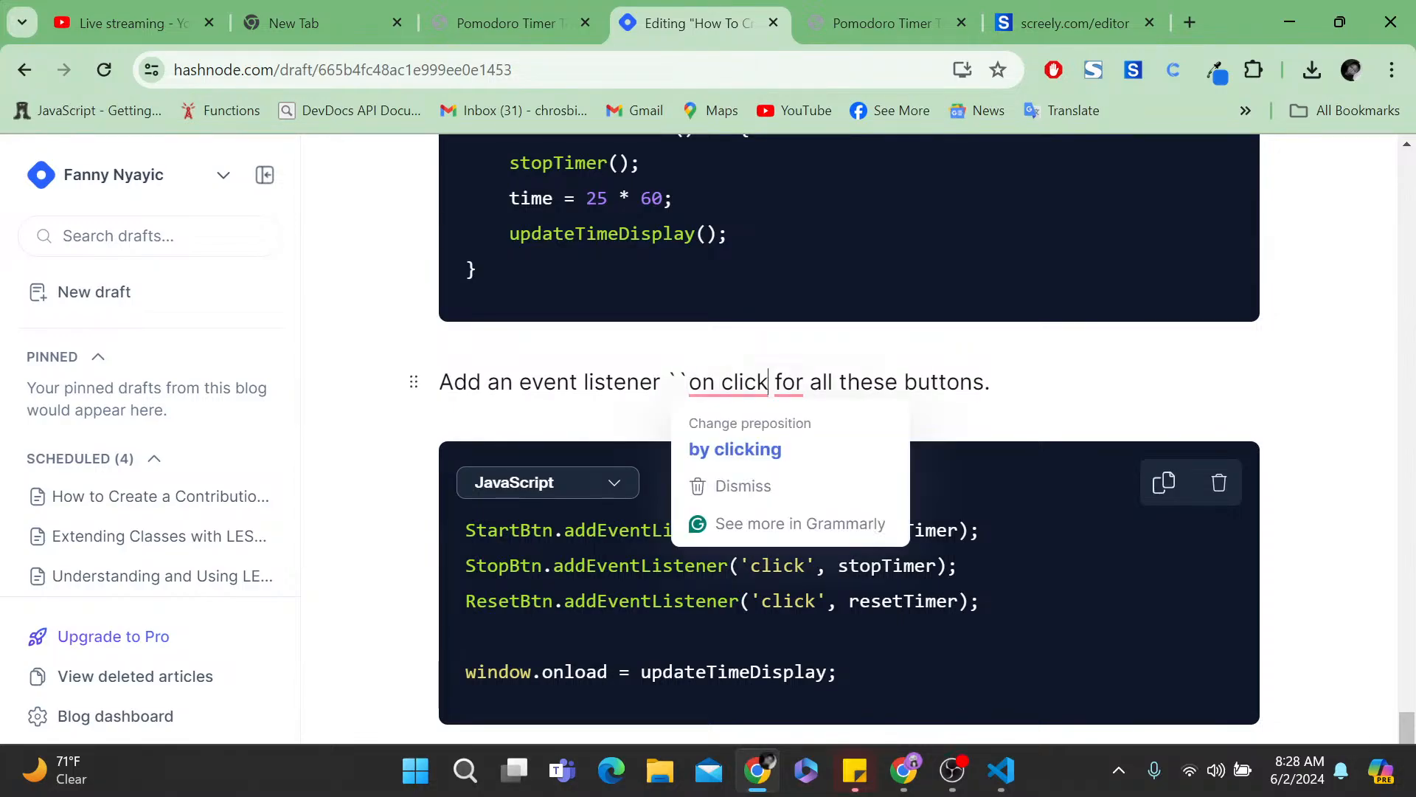
type("``")
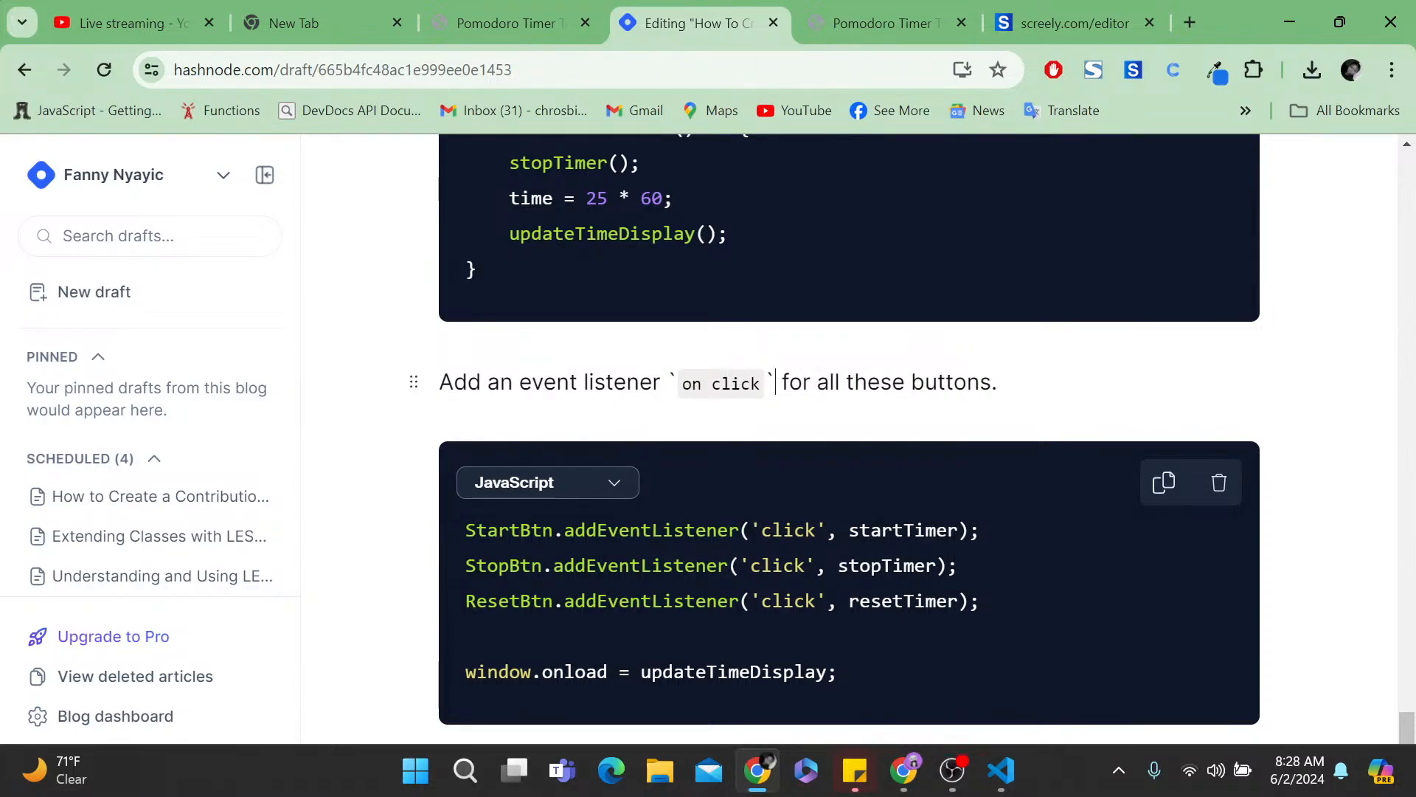
- Switch to the live Pomodoro Timer page and test it by starting the countdown and resetting it
scroll(849, 436, "down", 2)
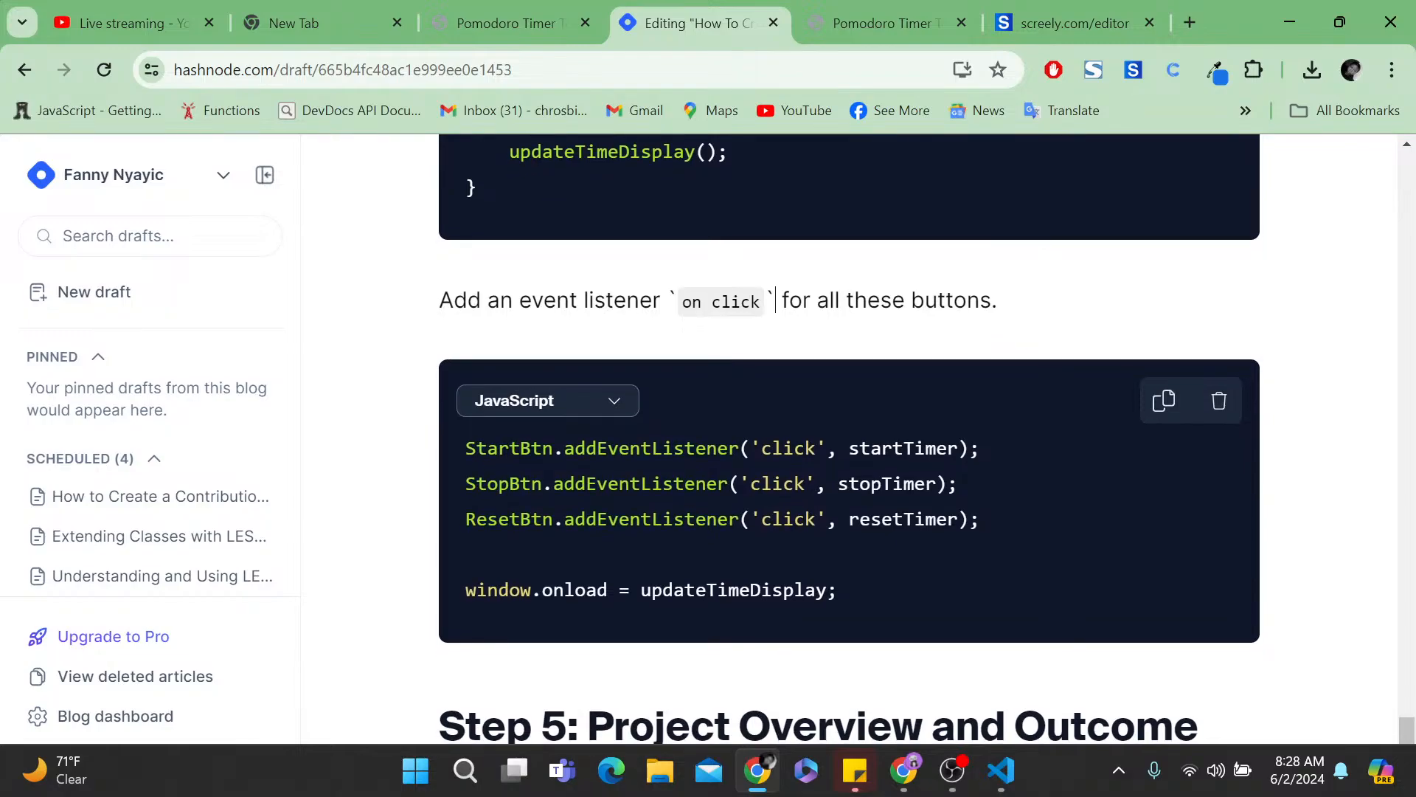
scroll(848, 435, "down", 3)
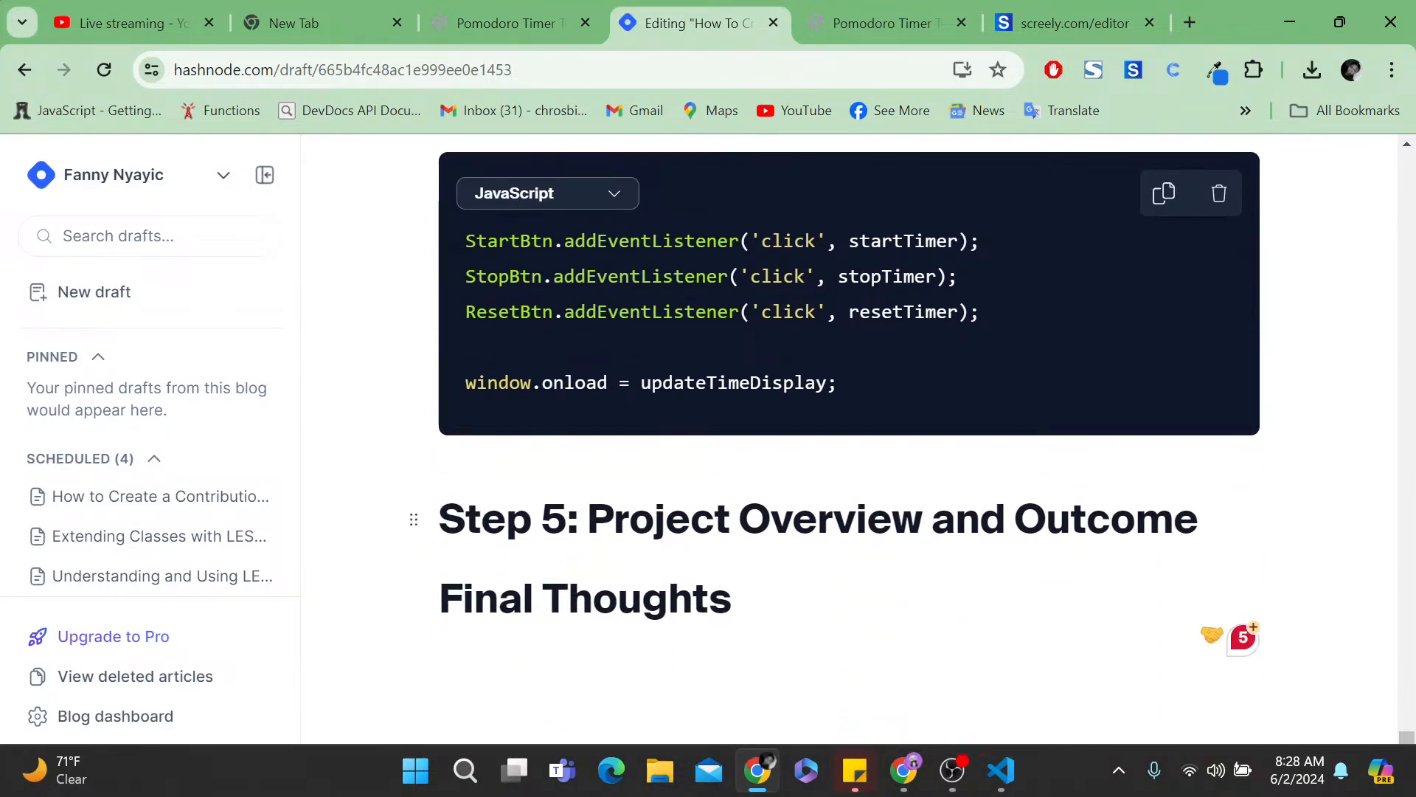
left_click(868, 21)
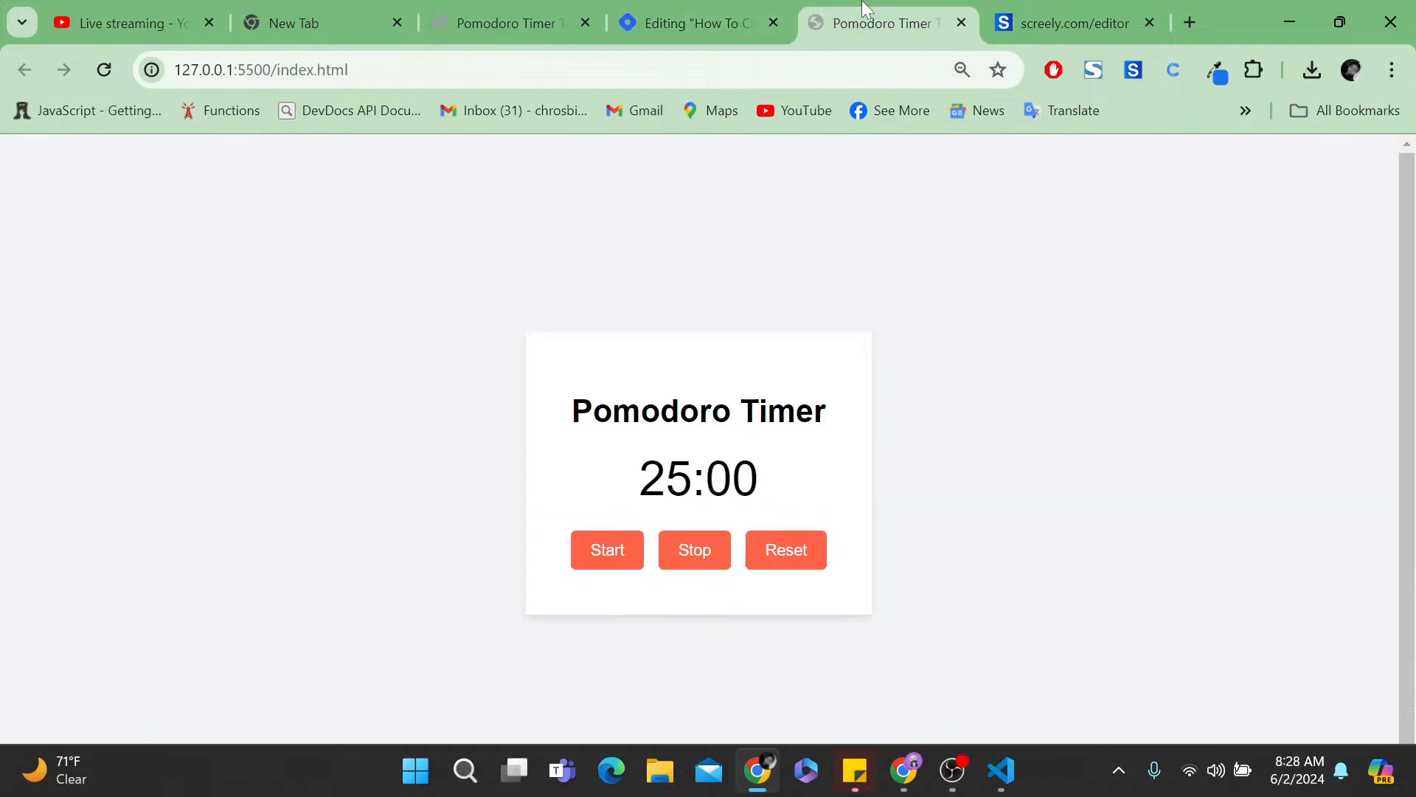
left_click(609, 560)
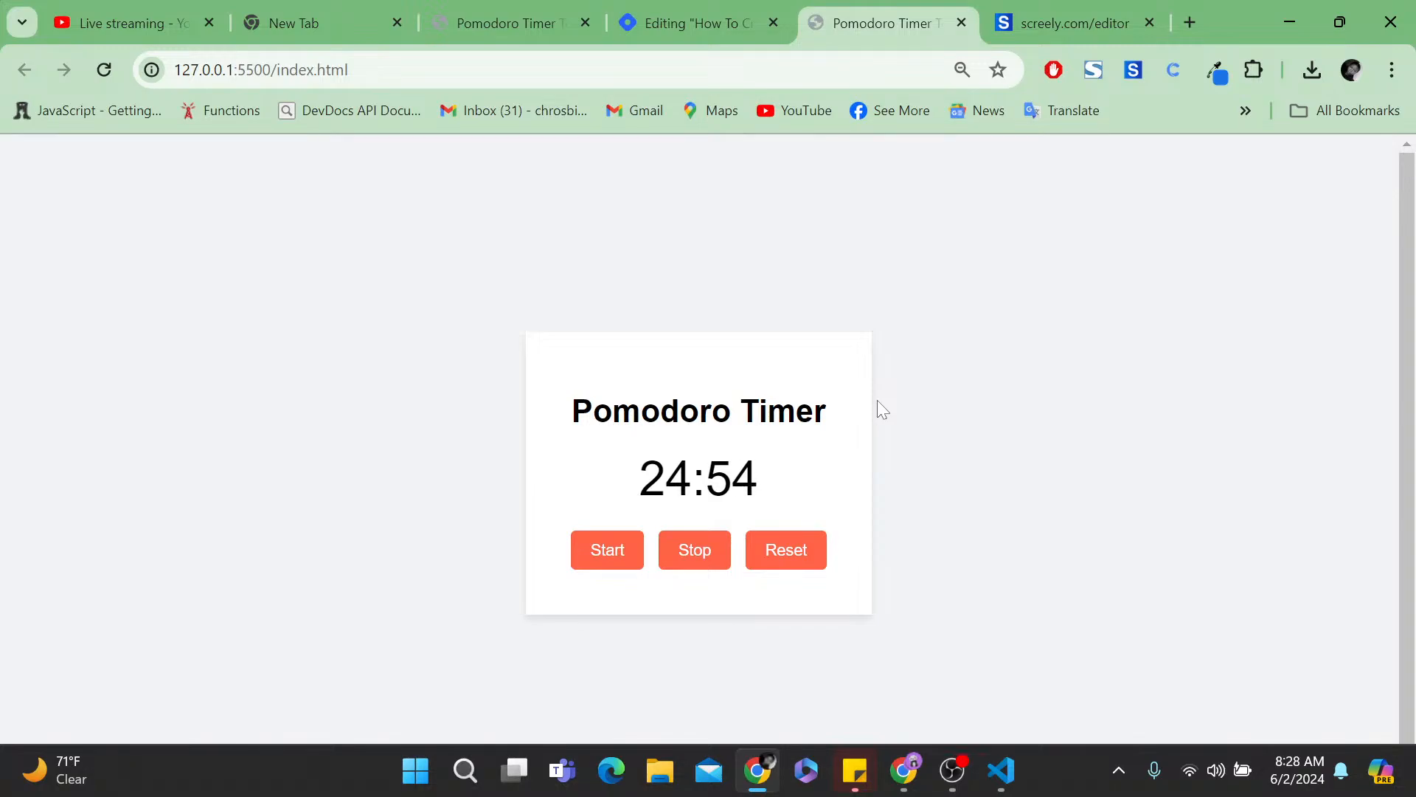
left_click(788, 552)
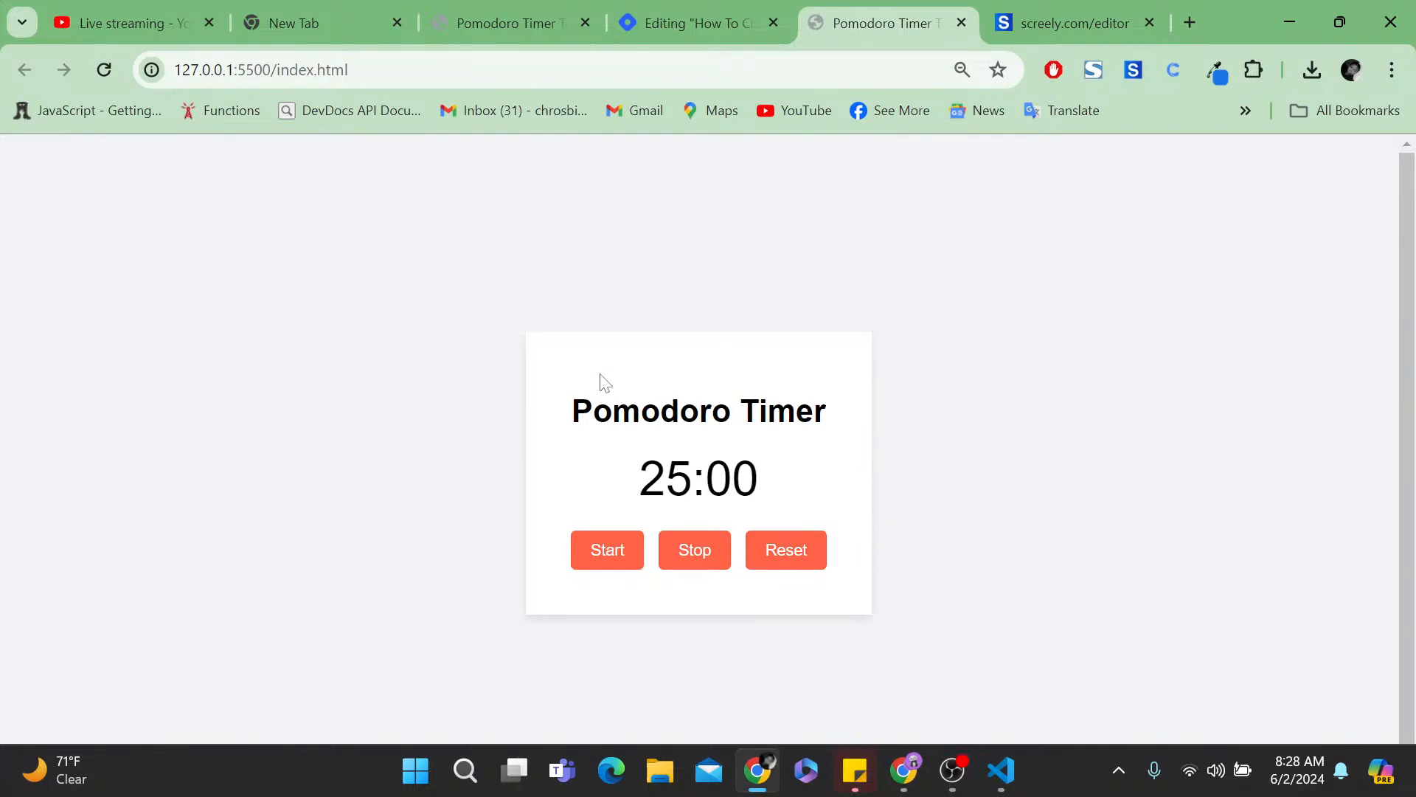
scroll(602, 380, "down", 1)
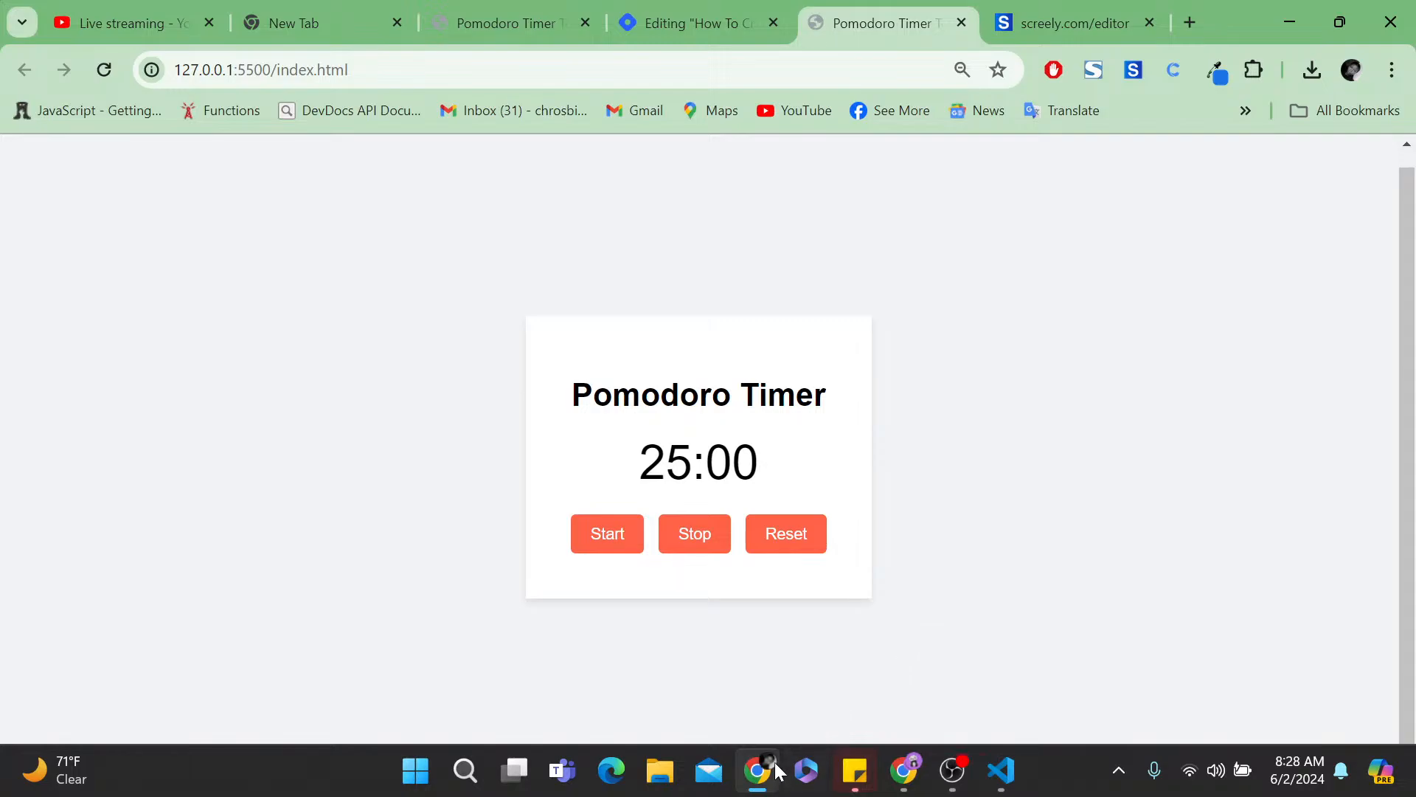
mouse_move(764, 783)
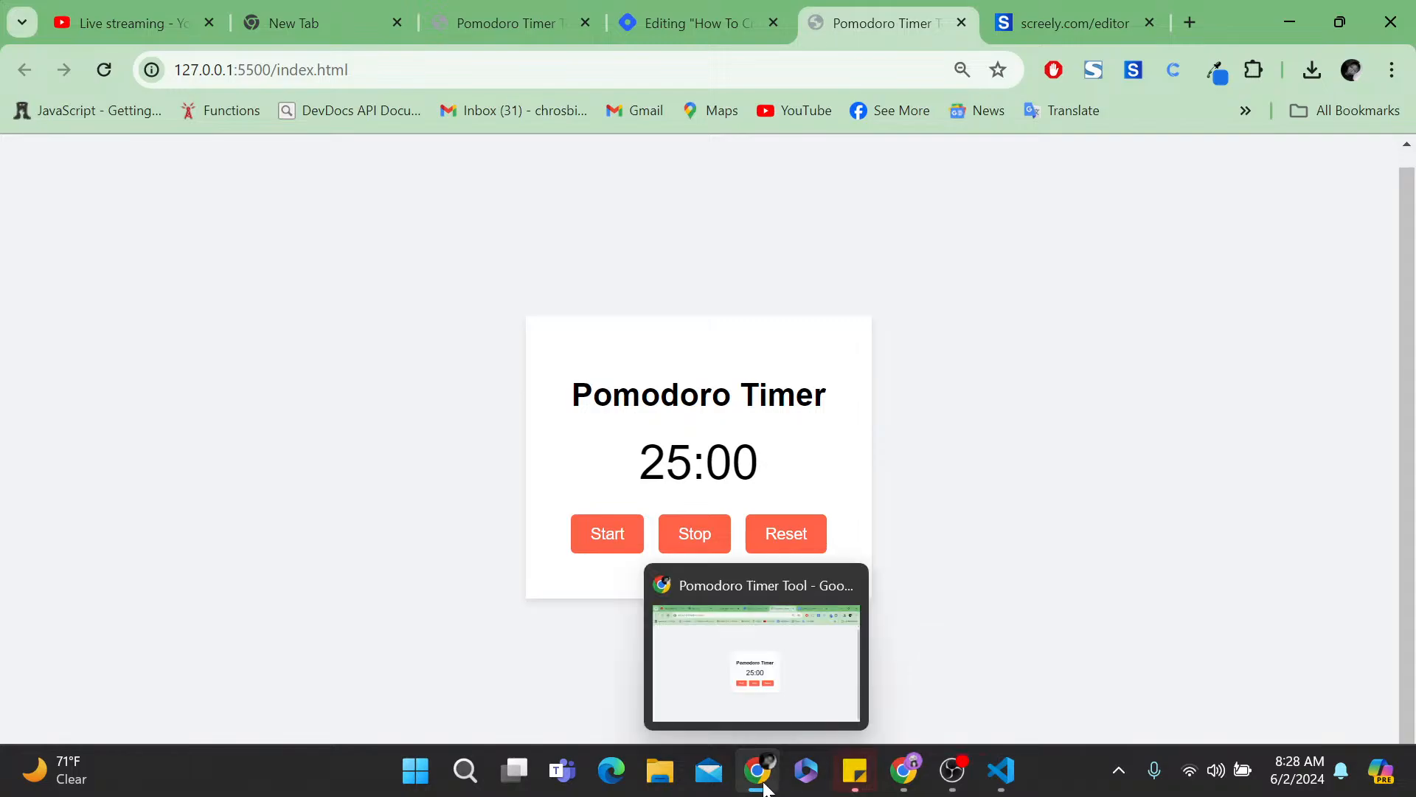
- Return to the article draft and begin the Step 5 paragraph with "The final project will have a 25-minute timer,"
left_click(701, 10)
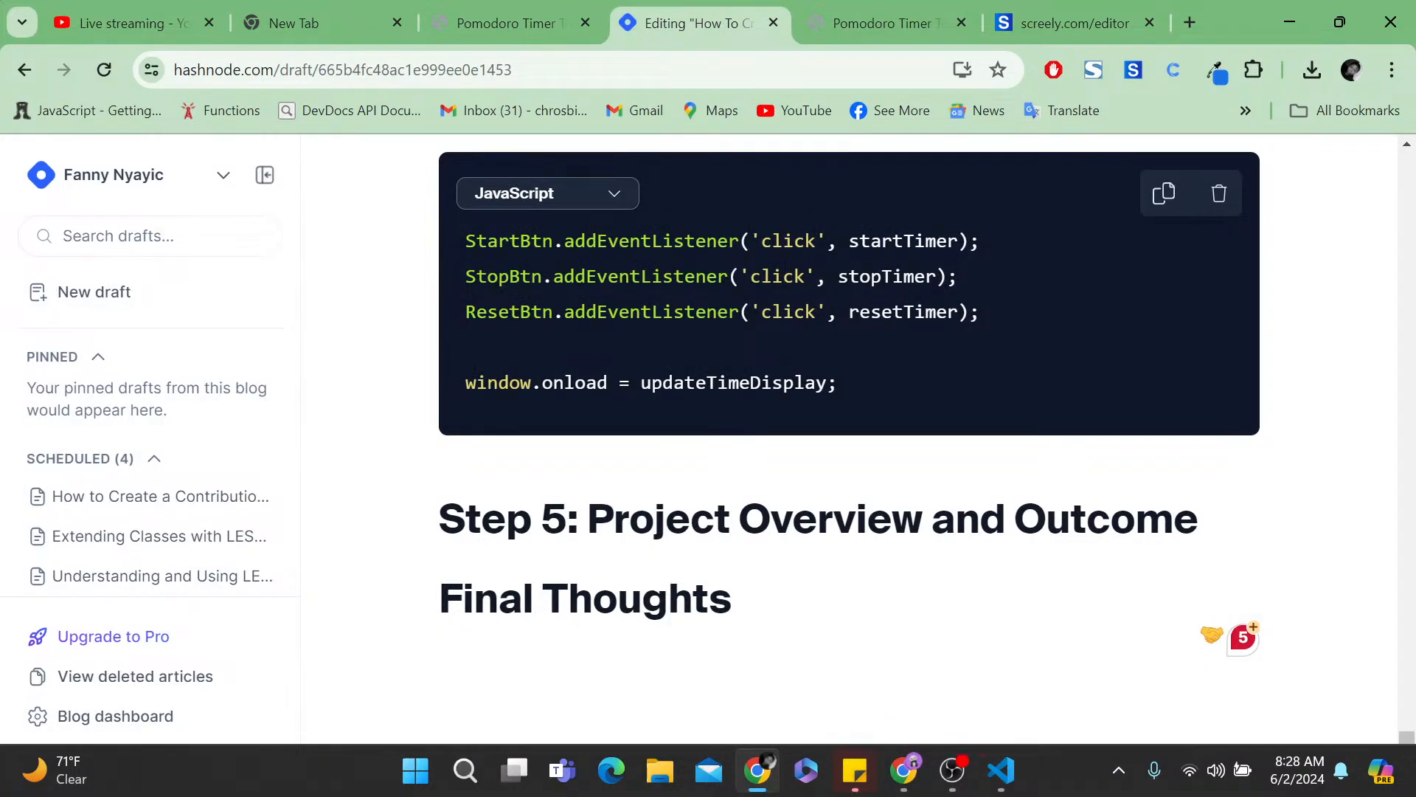
key("Return")
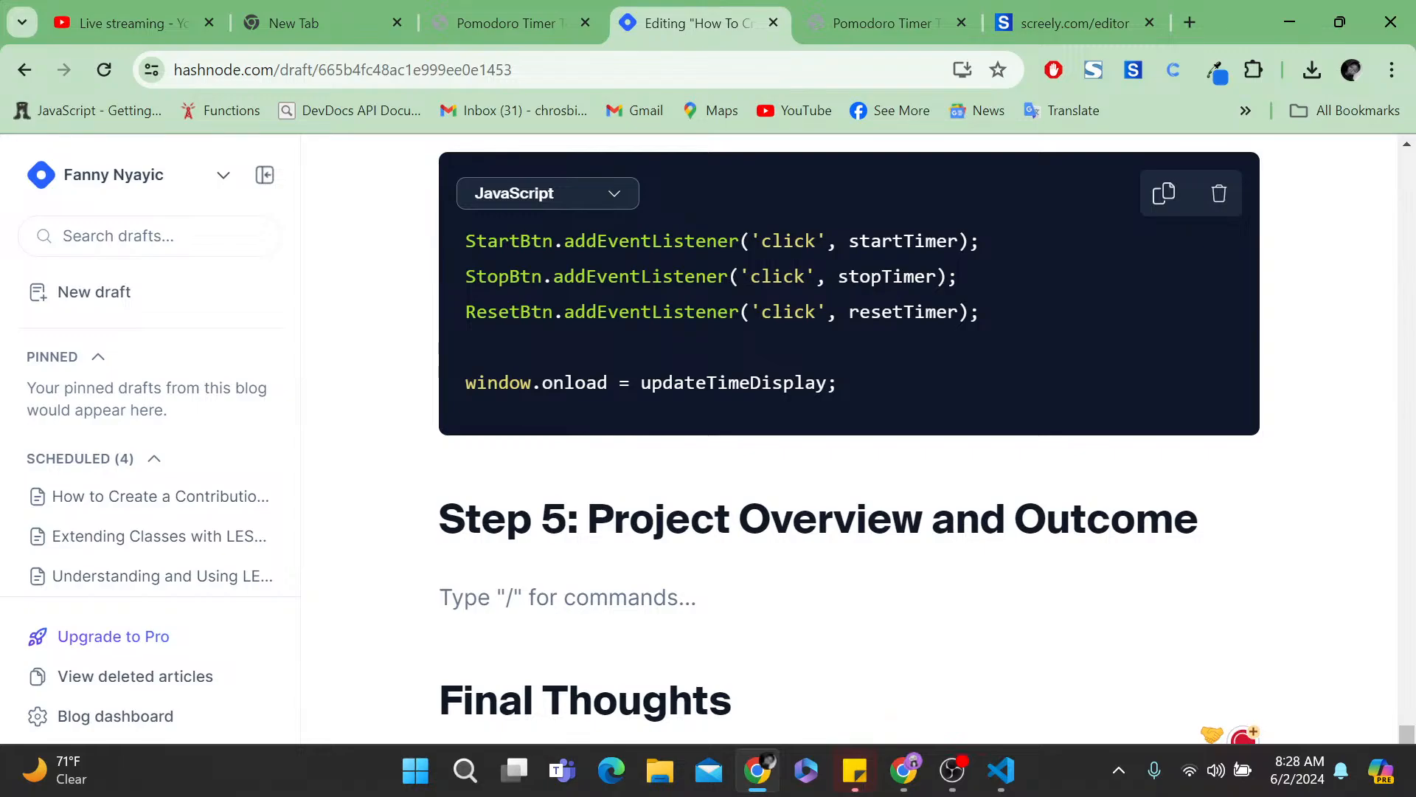
type("THis")
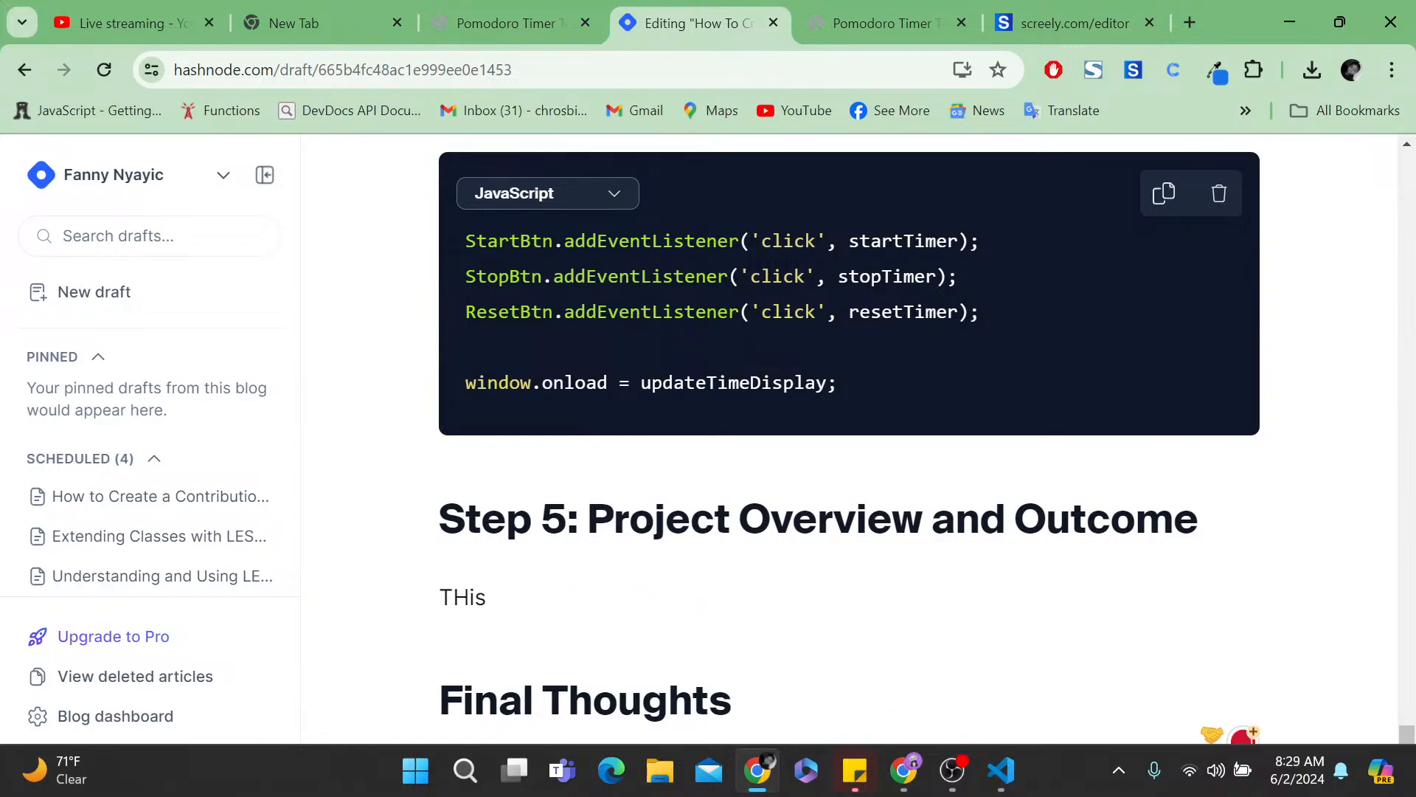
key("BackSpace")
key("BackSpace")
key("BackSpace")
type("he final")
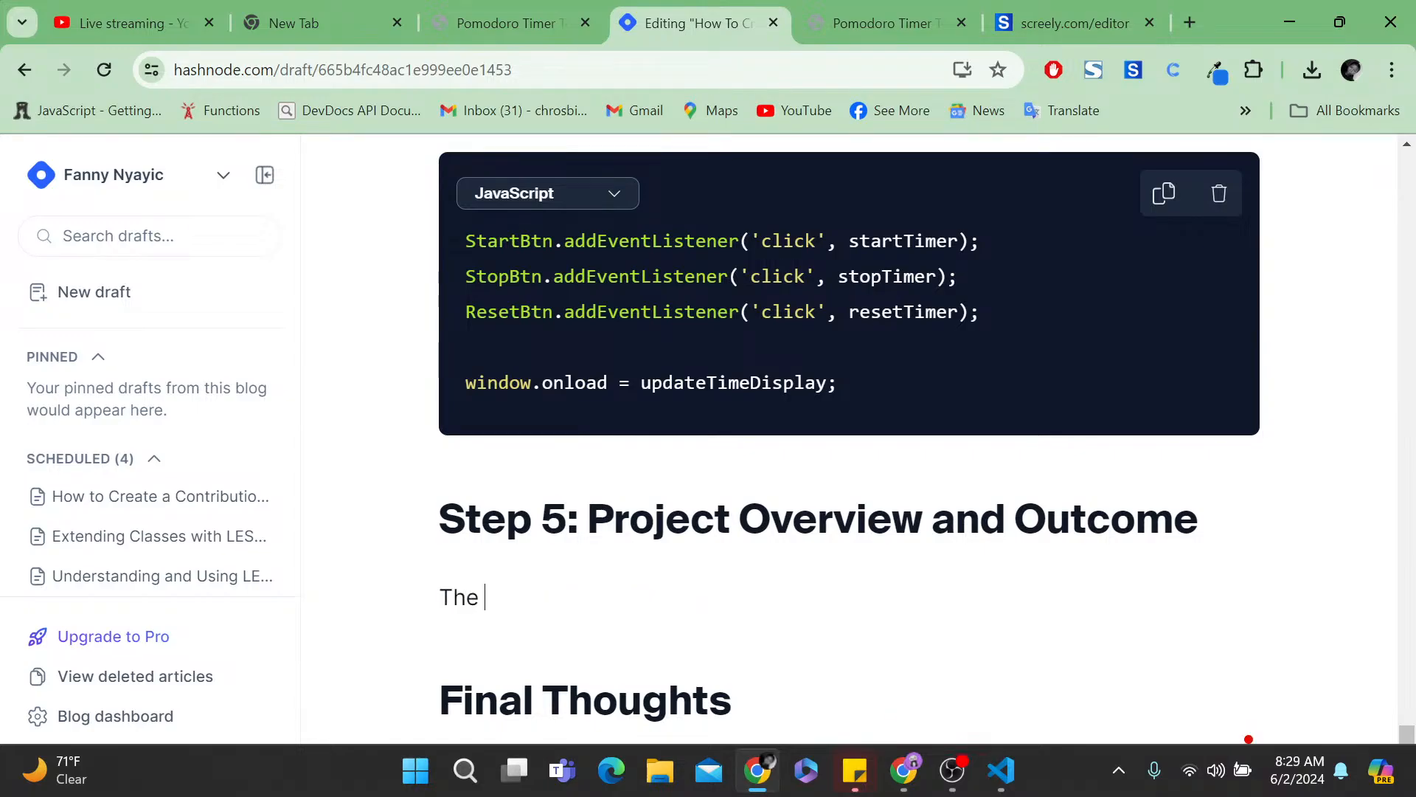
type("oj")
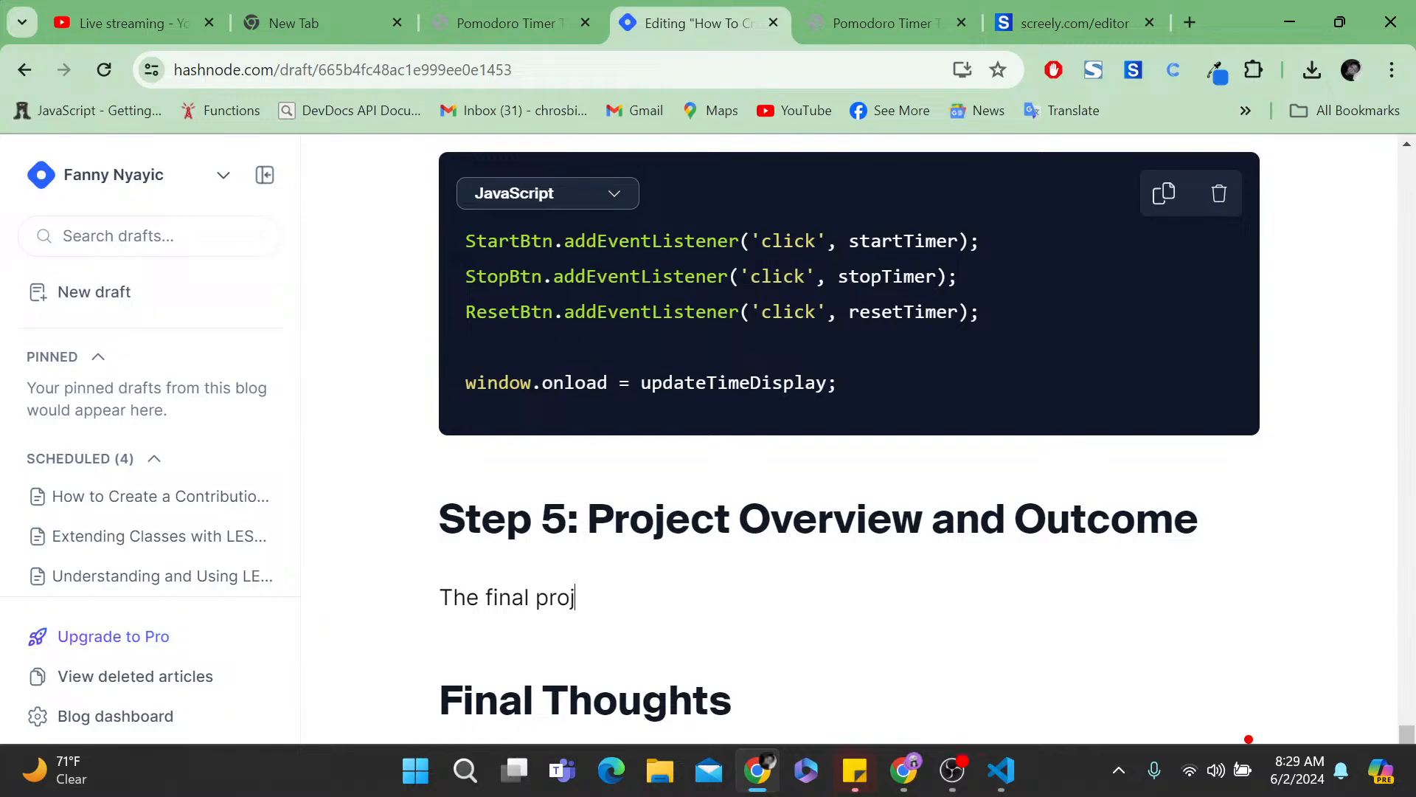
type("ect will have a 2")
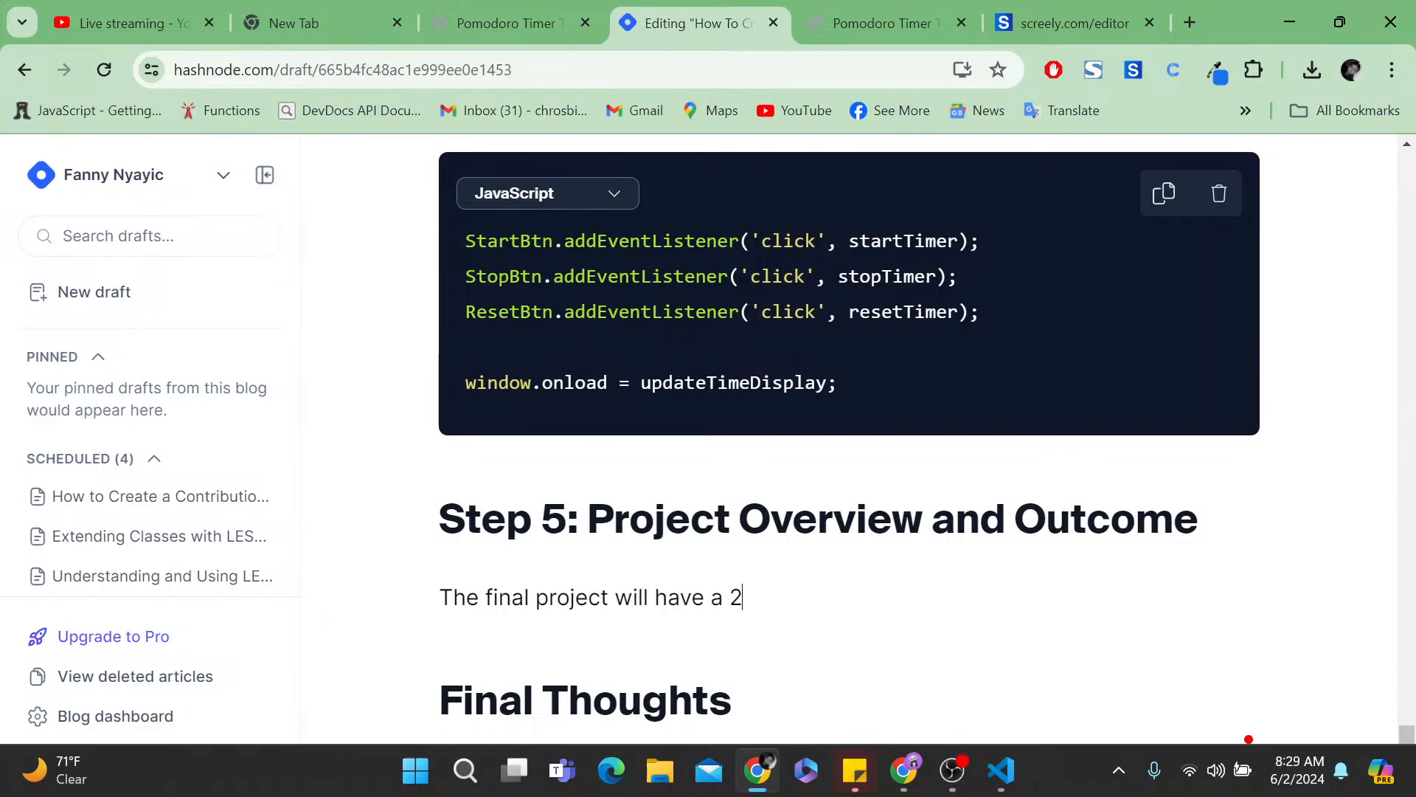
type("5-minute")
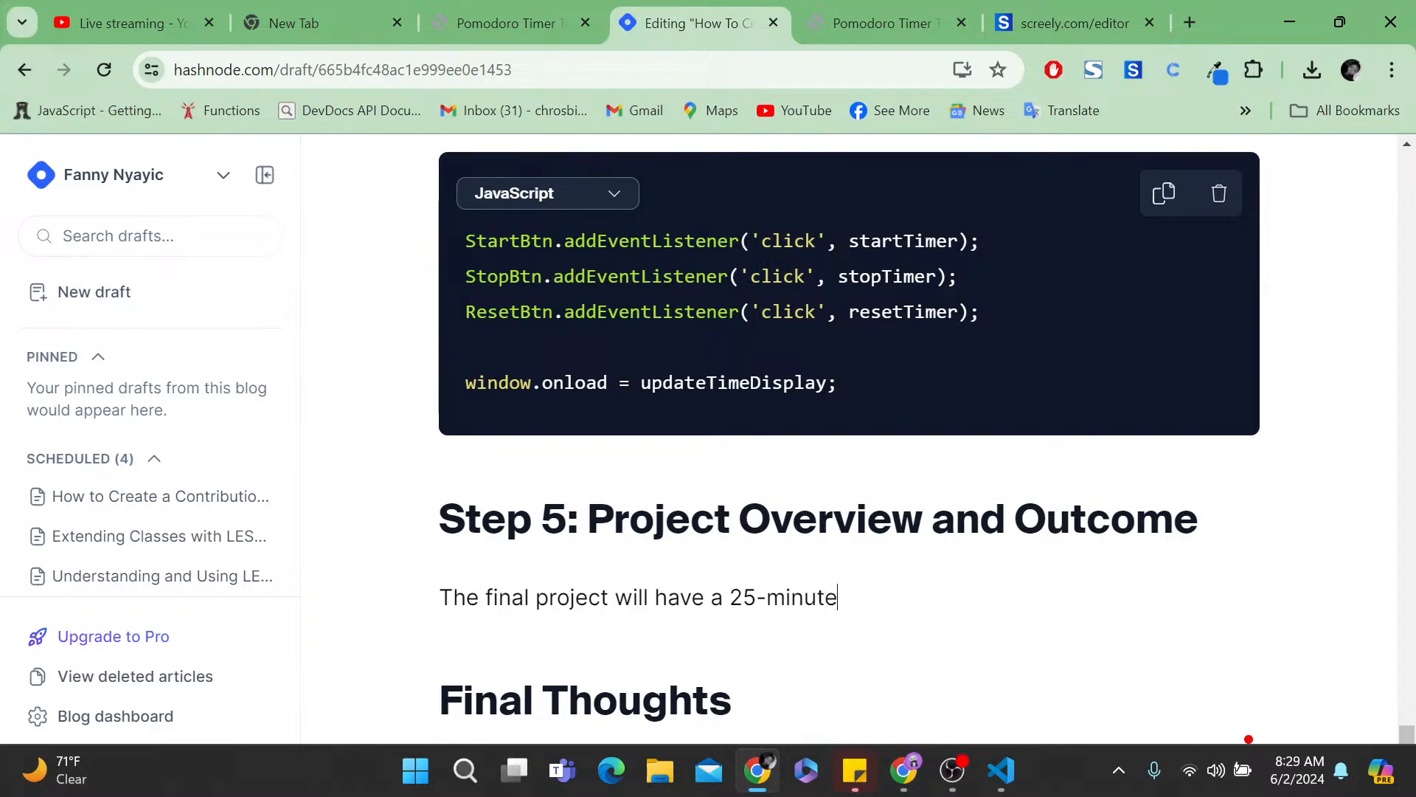
type(" timer, ")
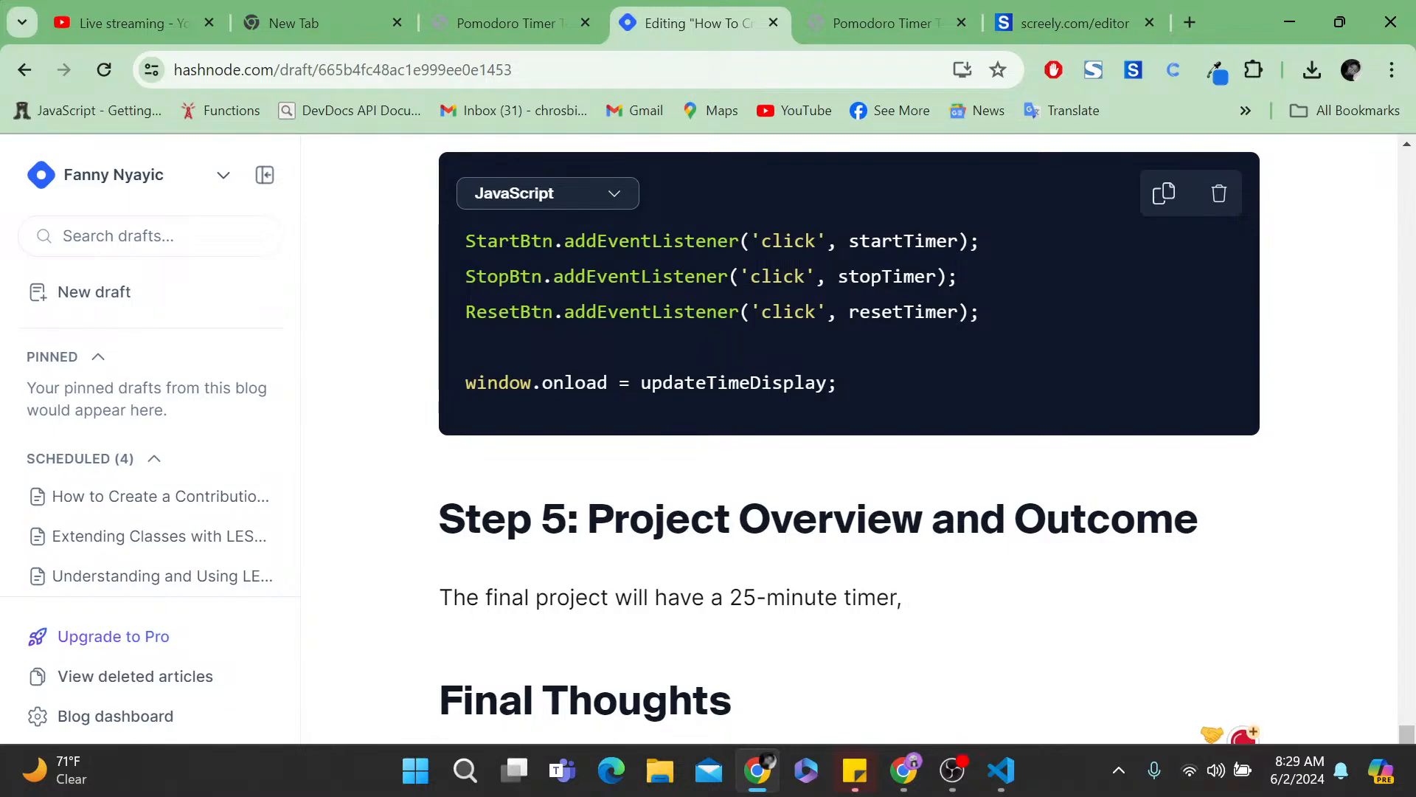
- Complete the Step 5 sentence with "and will stop after clicking the stop button, and reset on clicking the reset button."
type("and will stop")
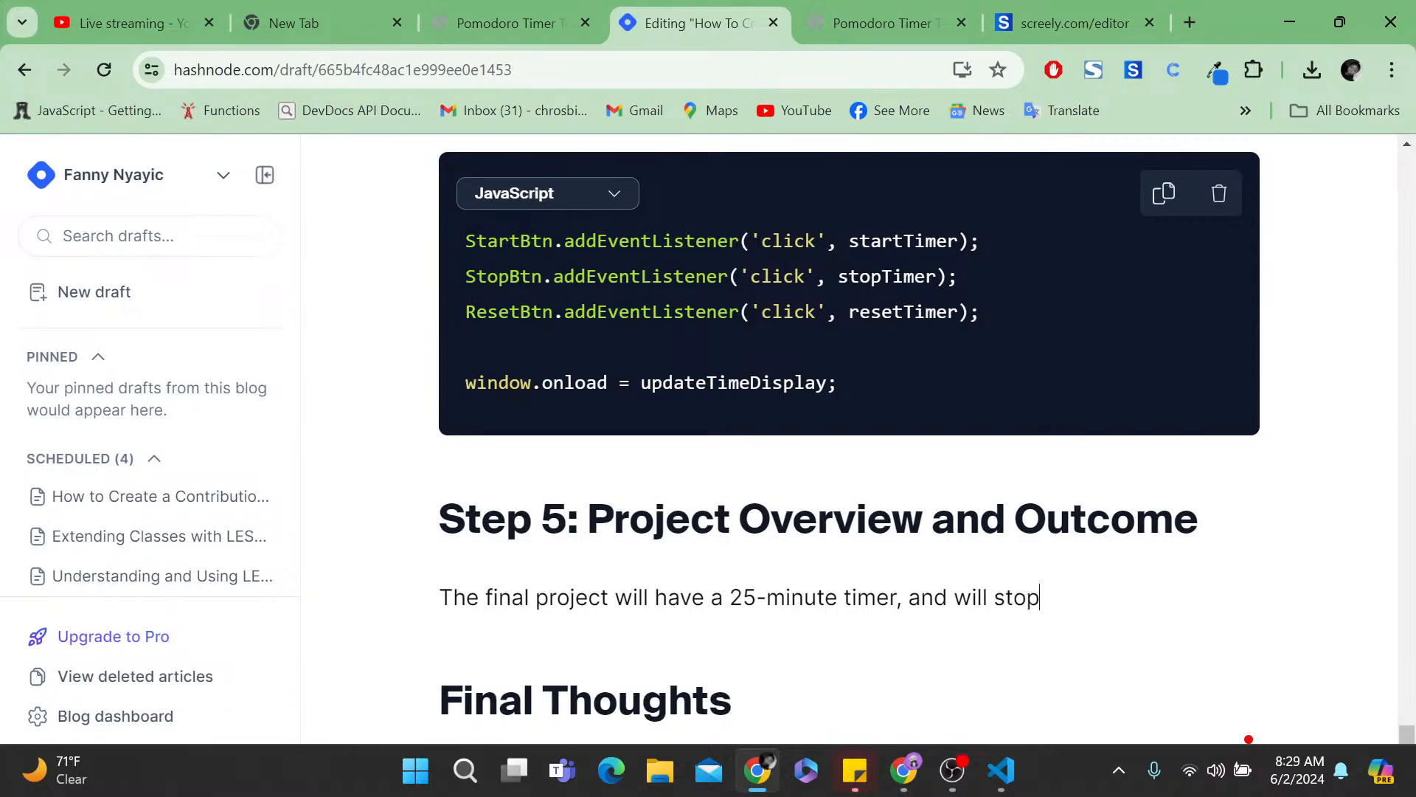
type(" after clicking the st")
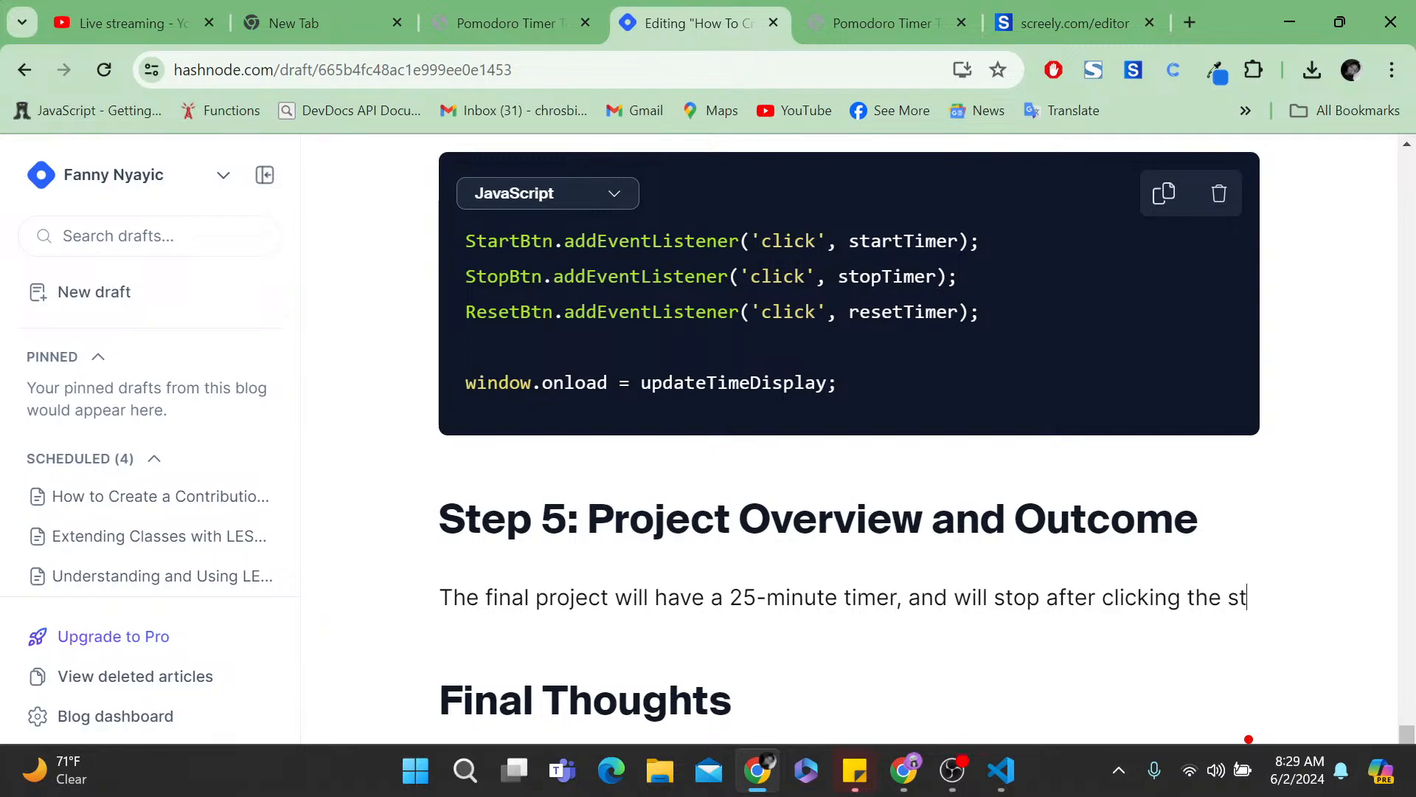
type("op button")
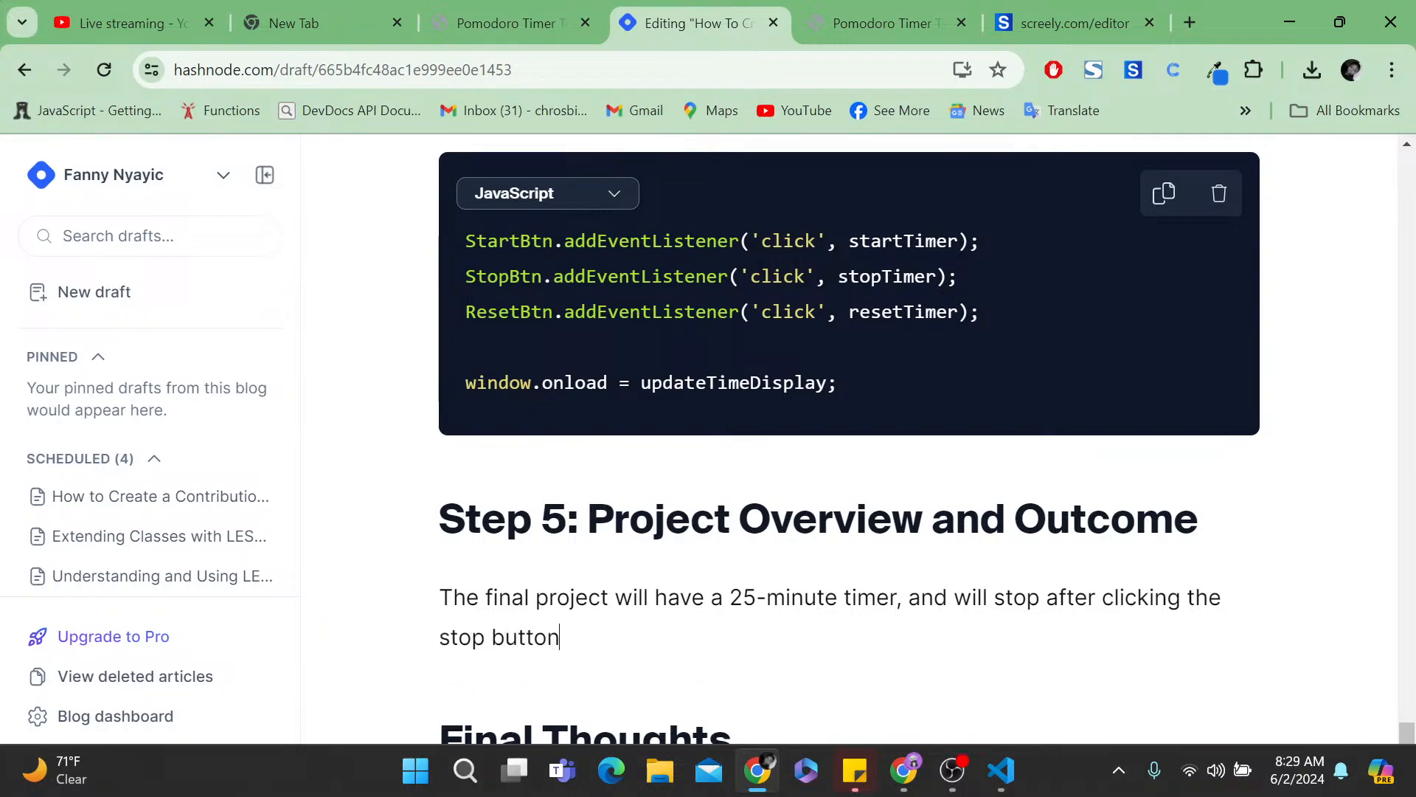
type(", and reser")
key("BackSpace")
type("t on clicking th")
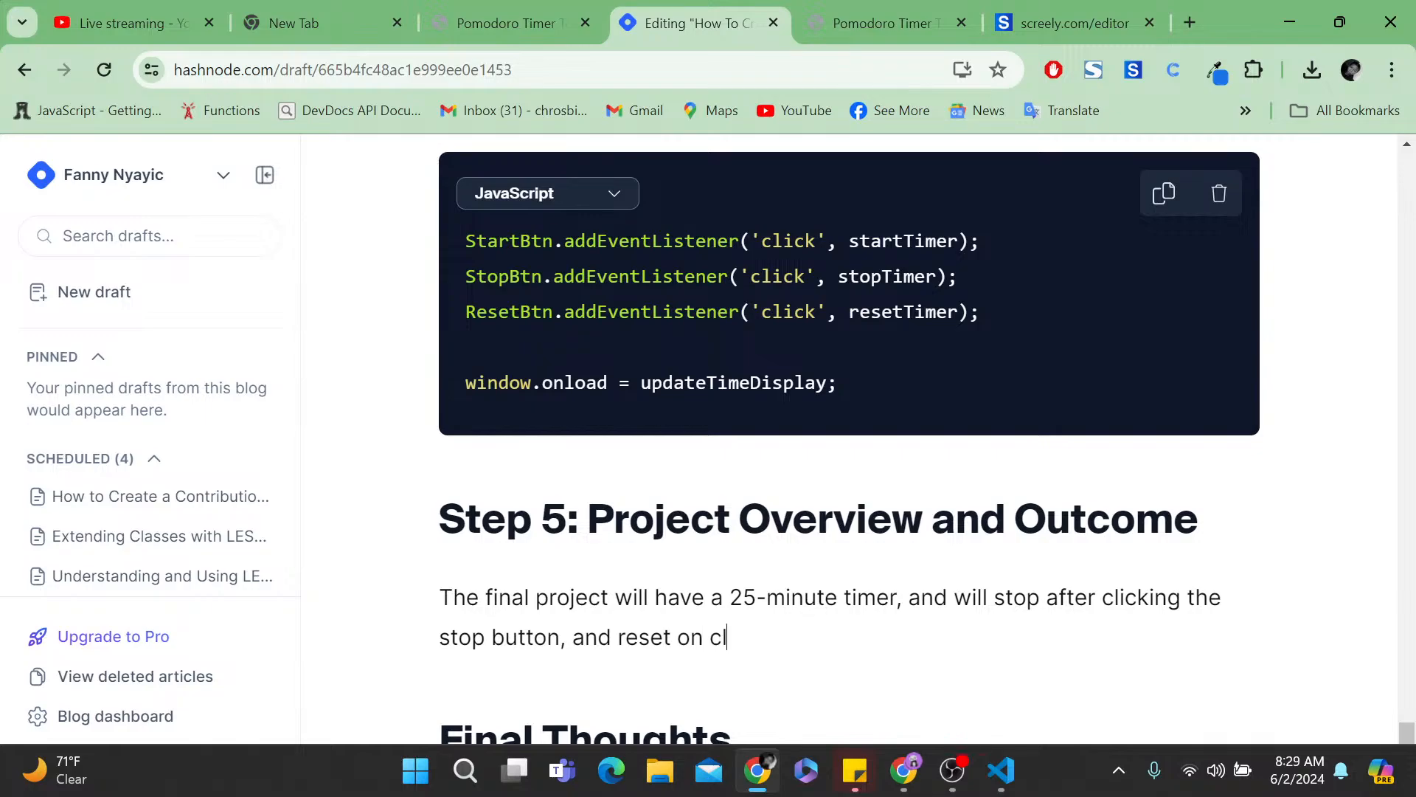
type("e reser")
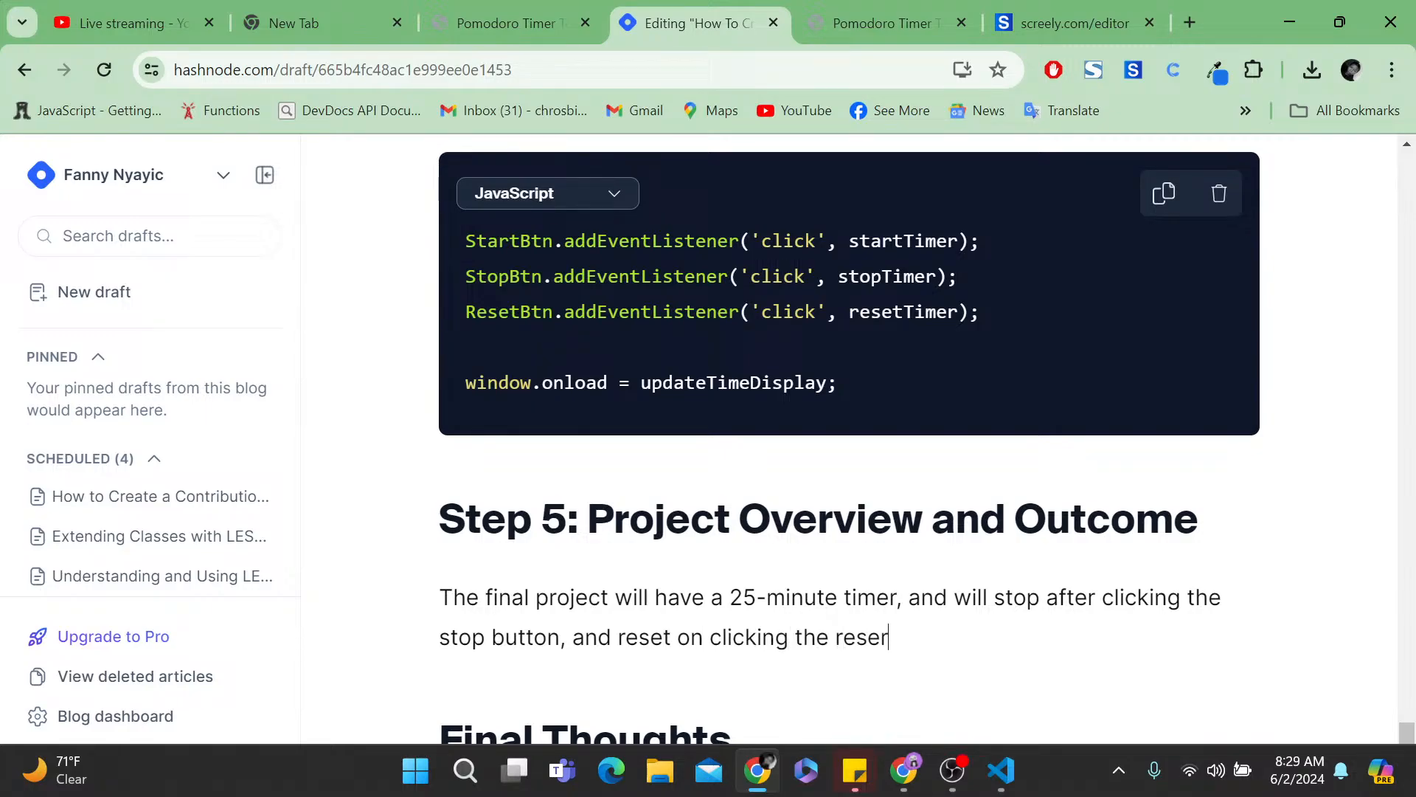
key("BackSpace")
type("t button.")
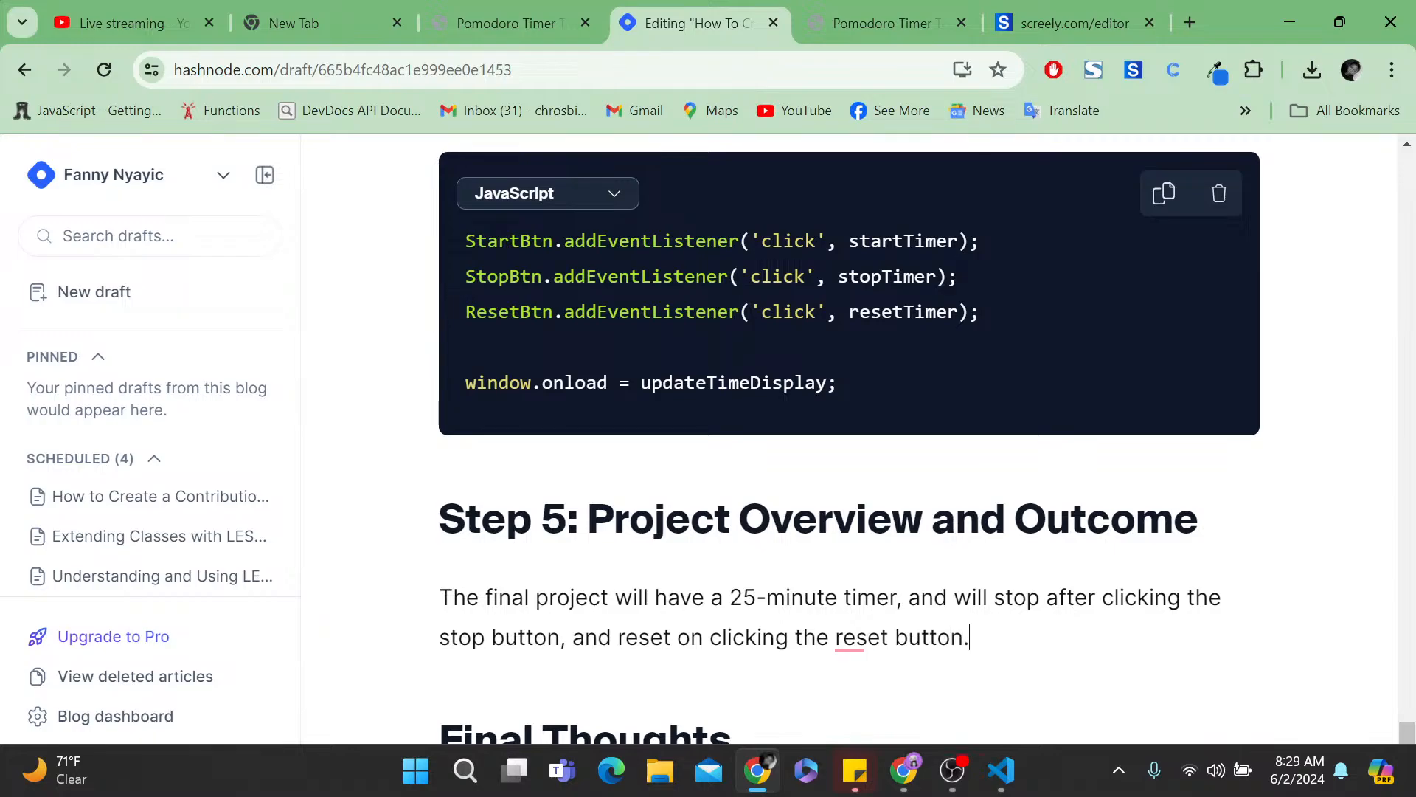
- Add the line "Watch Video Tutorial" beneath the Step 5 paragraph, followed by an empty line
key("Return")
key("Return")
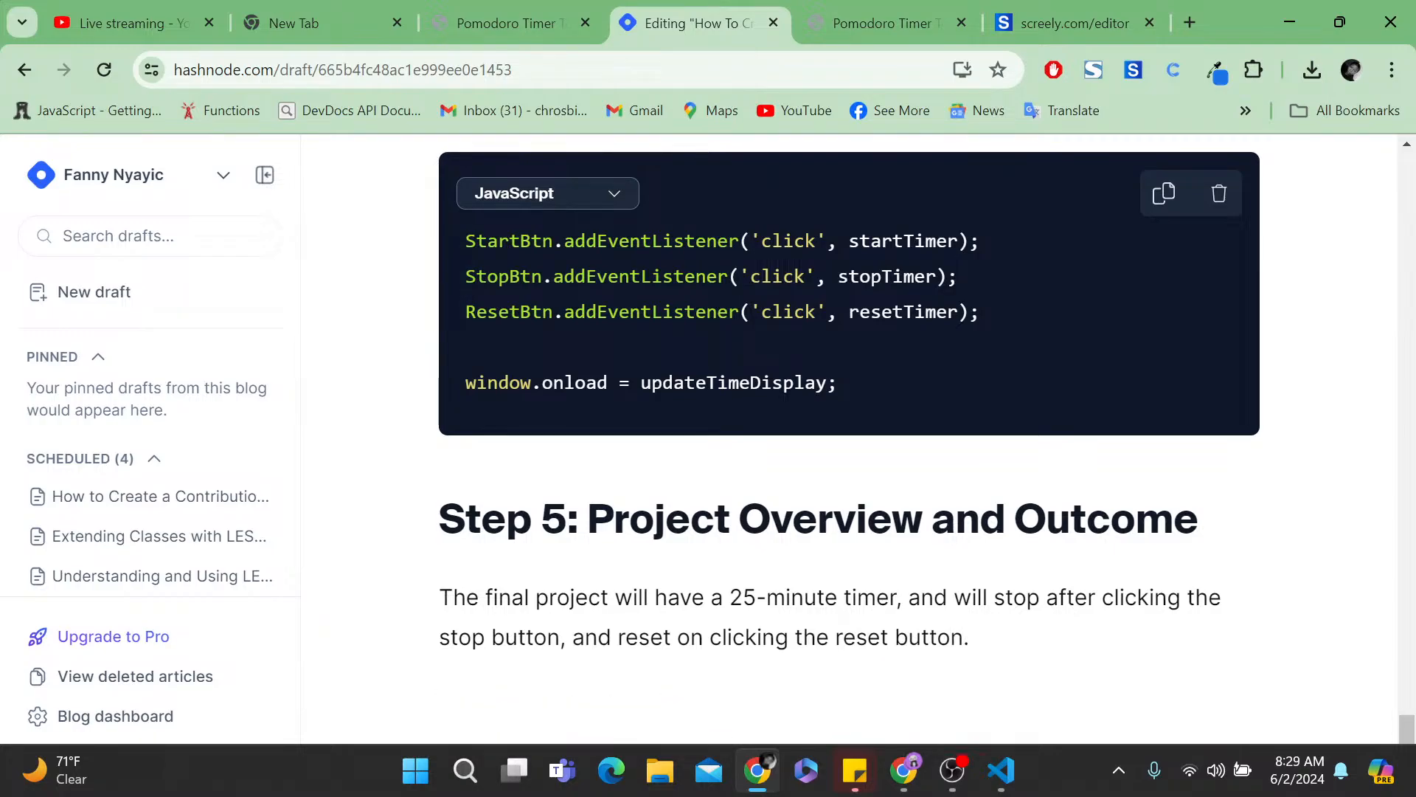
key("BackSpace")
scroll(849, 438, "down", 2)
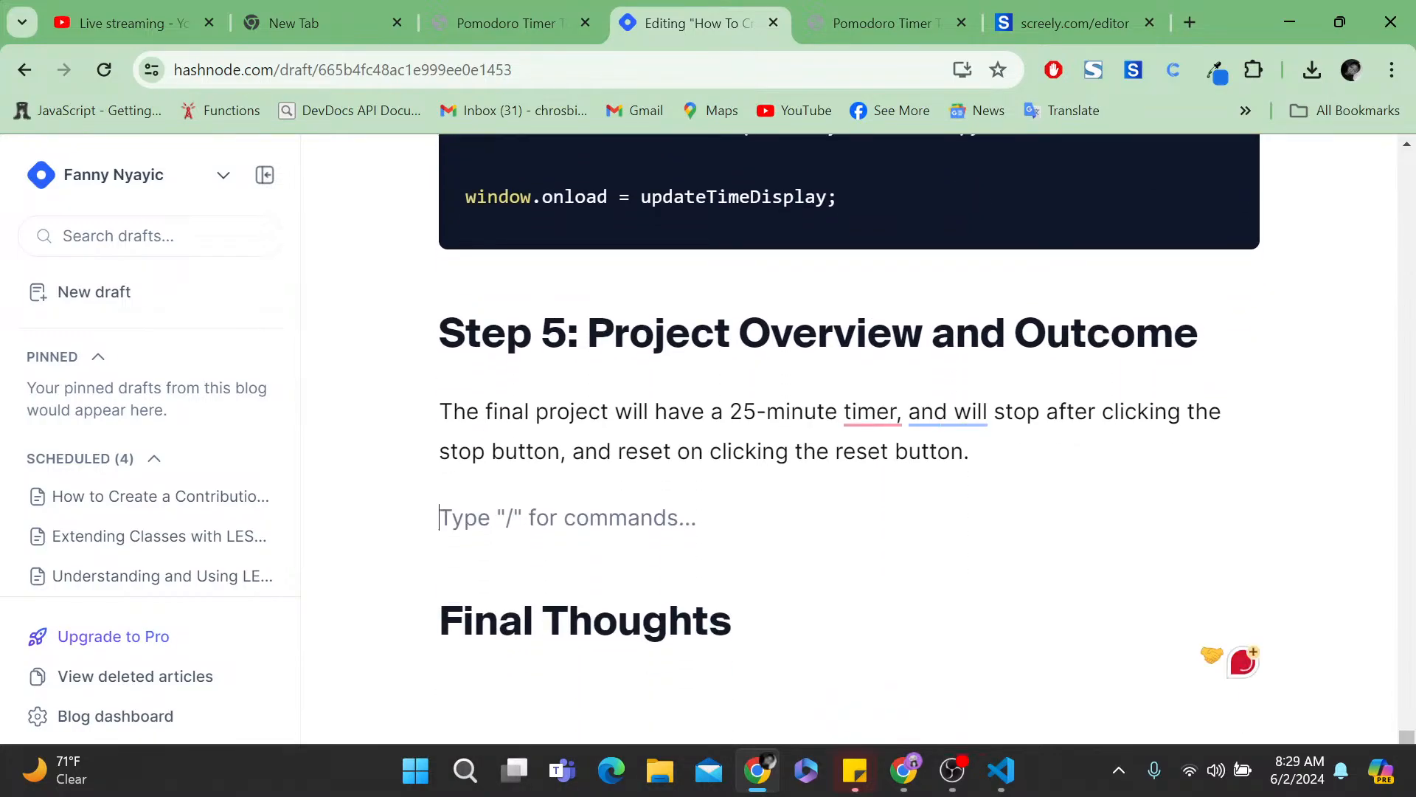
type("Watc")
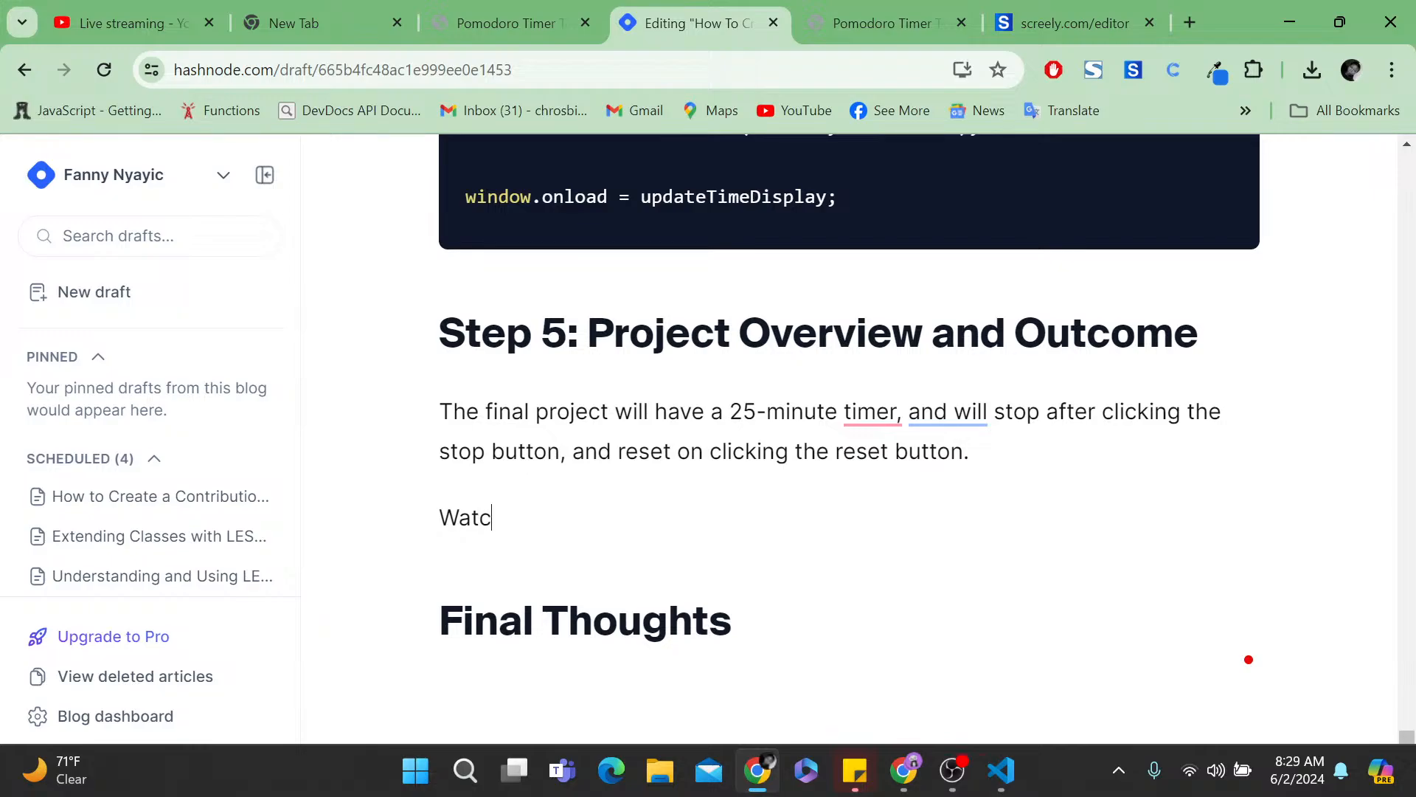
type("h Video Tuto")
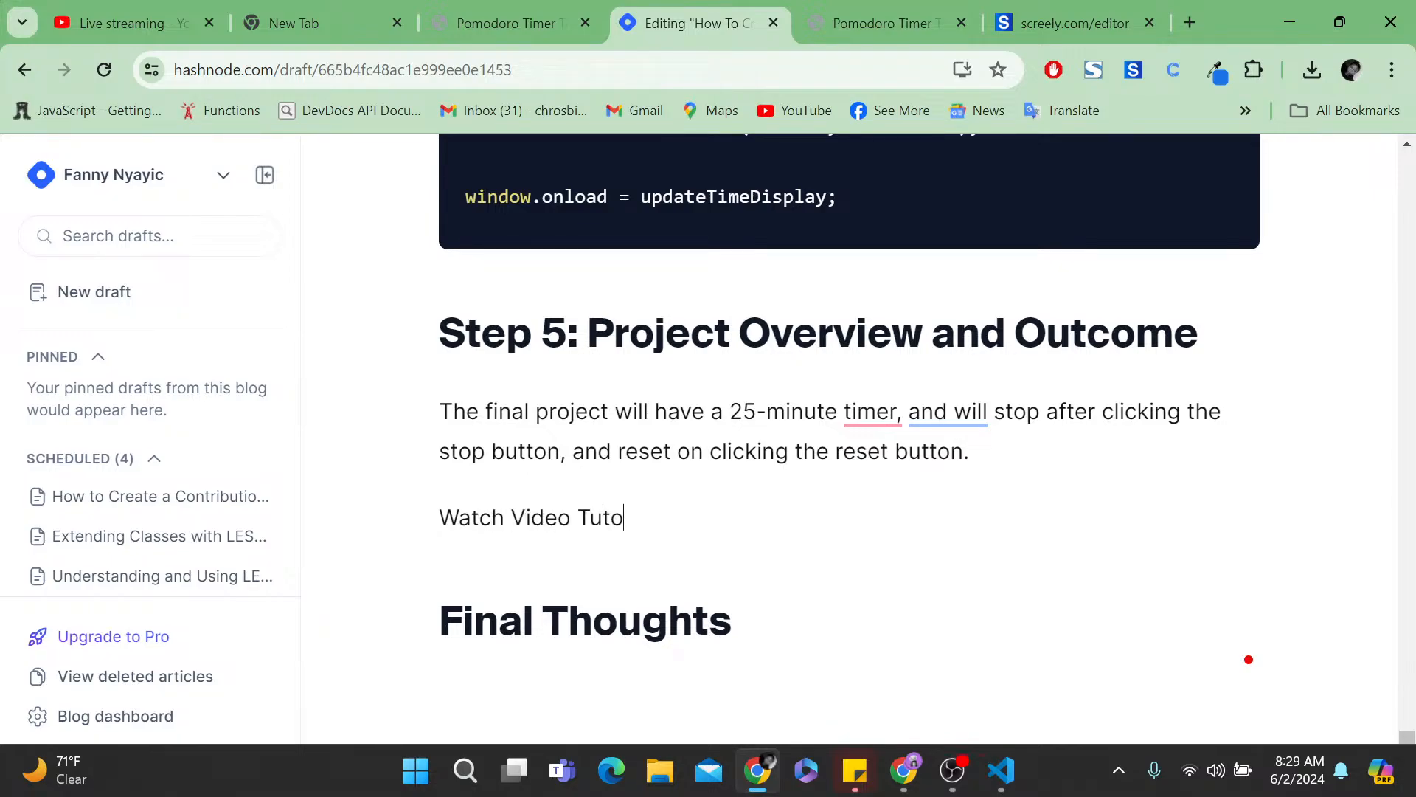
type("rial")
key("Return")
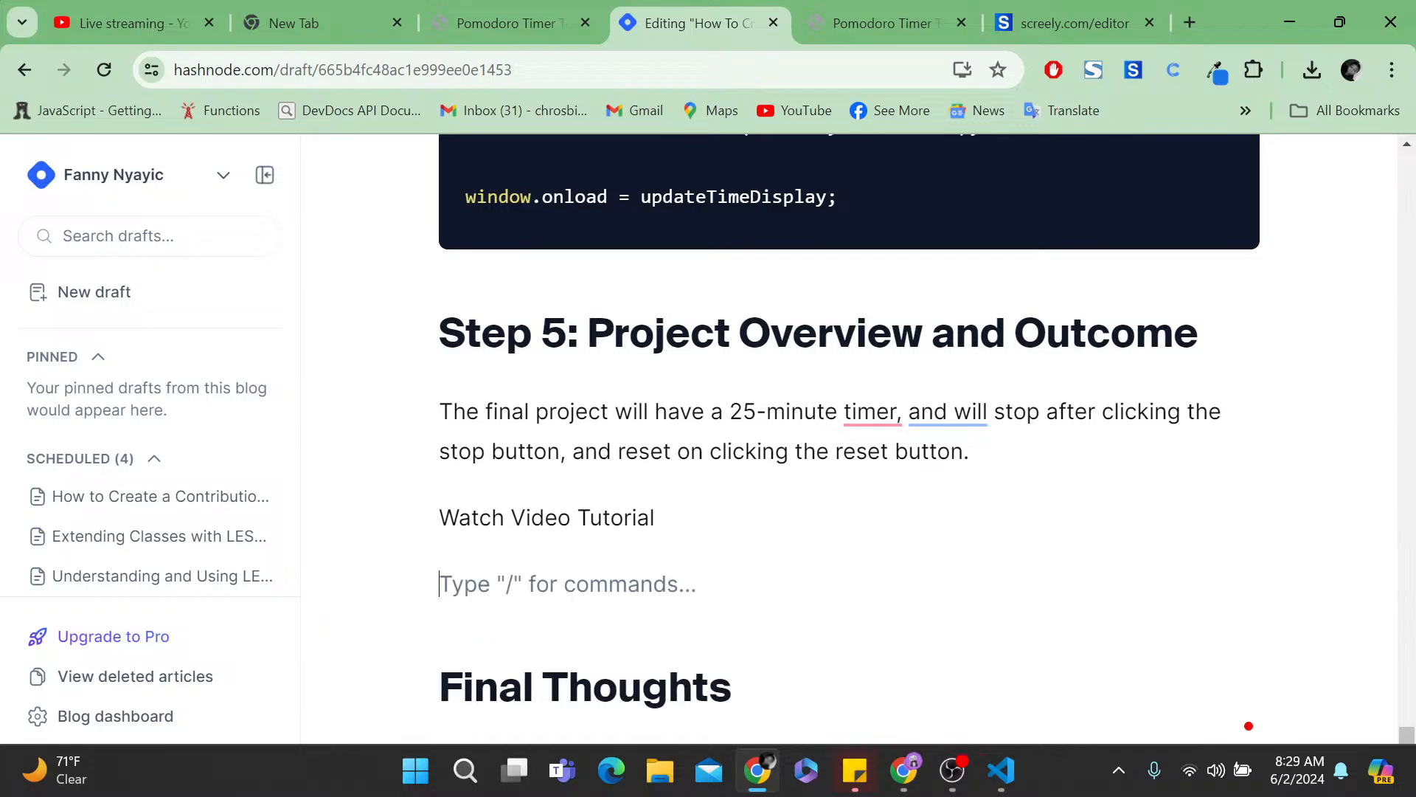
- Insert a link embed block below the "Watch Video Tutorial" line
type("/")
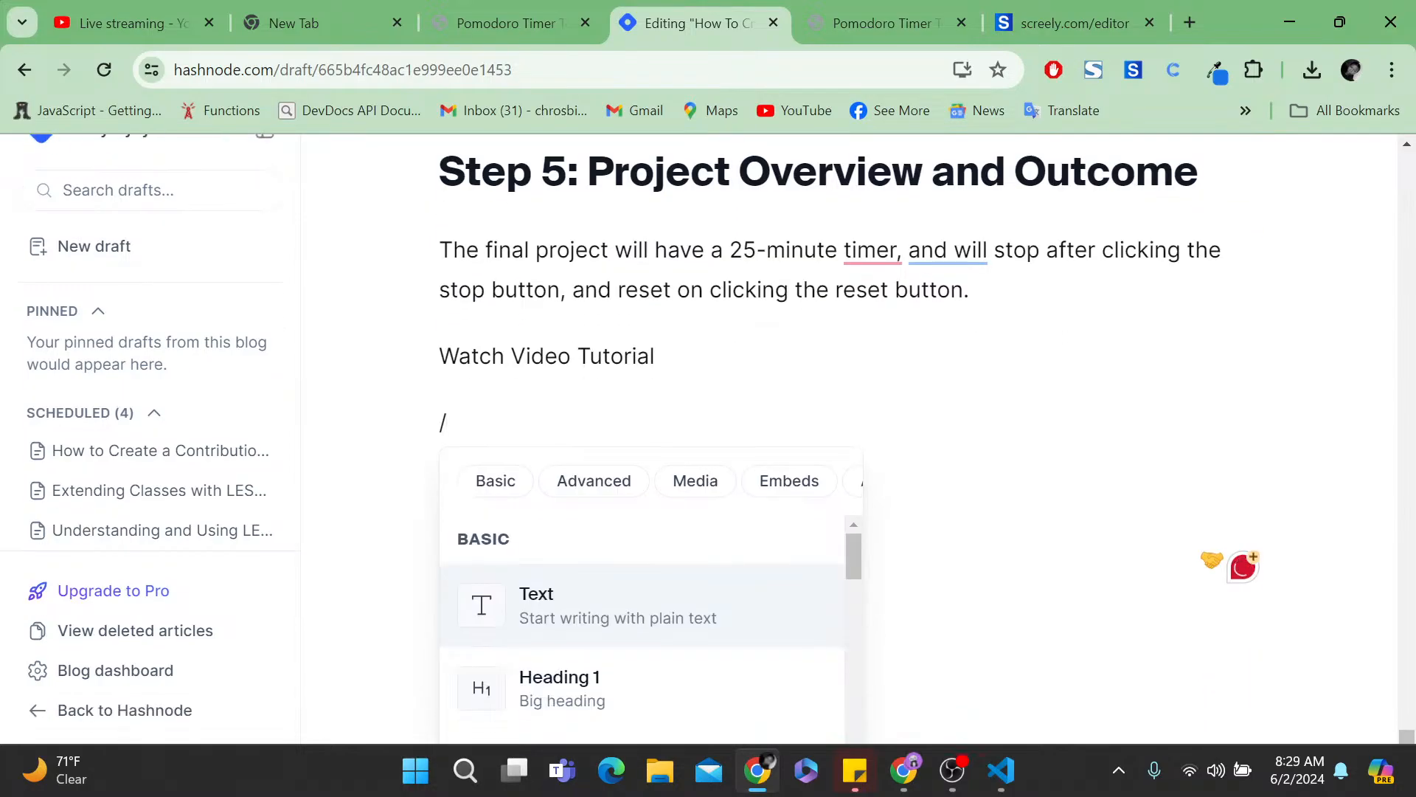
left_click(688, 481)
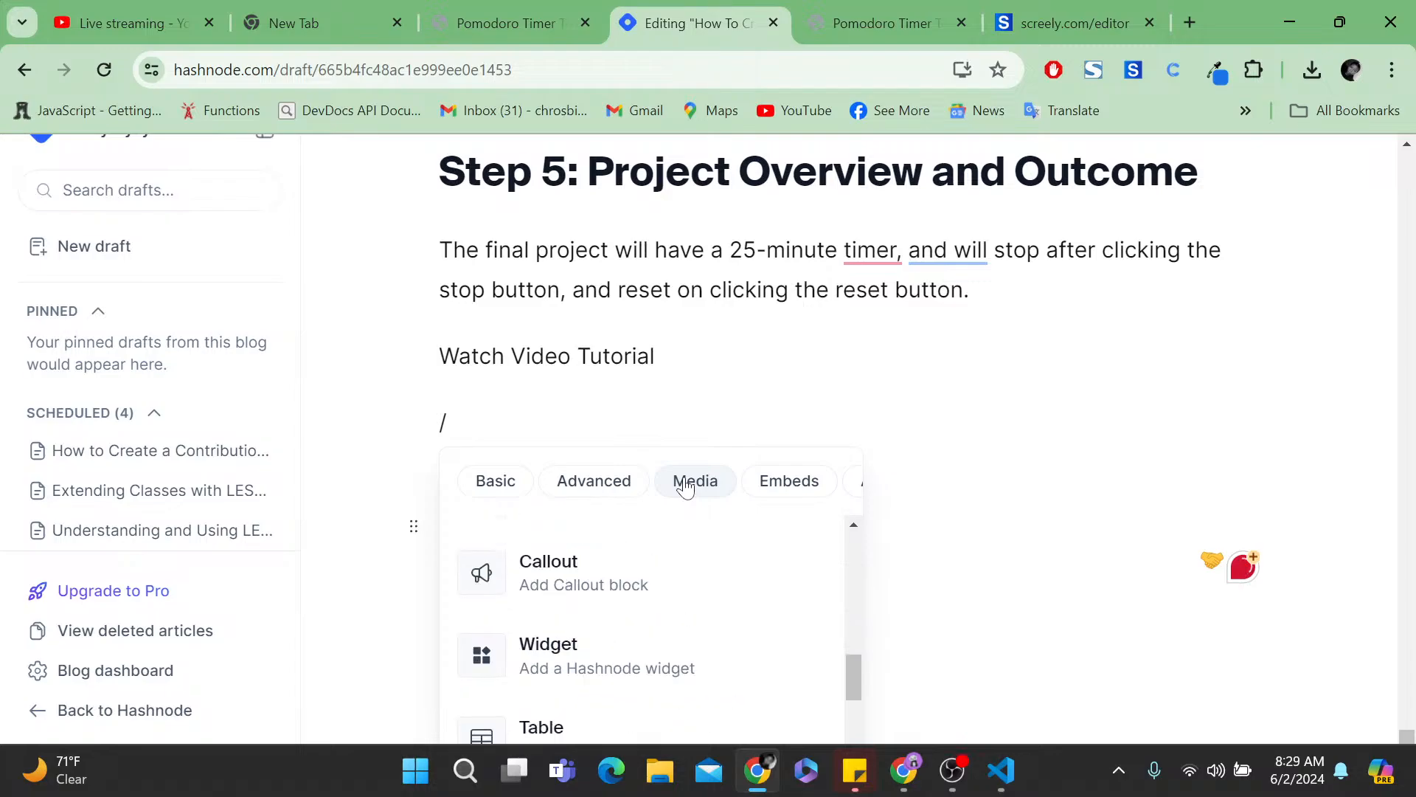
scroll(671, 623, "down", 2)
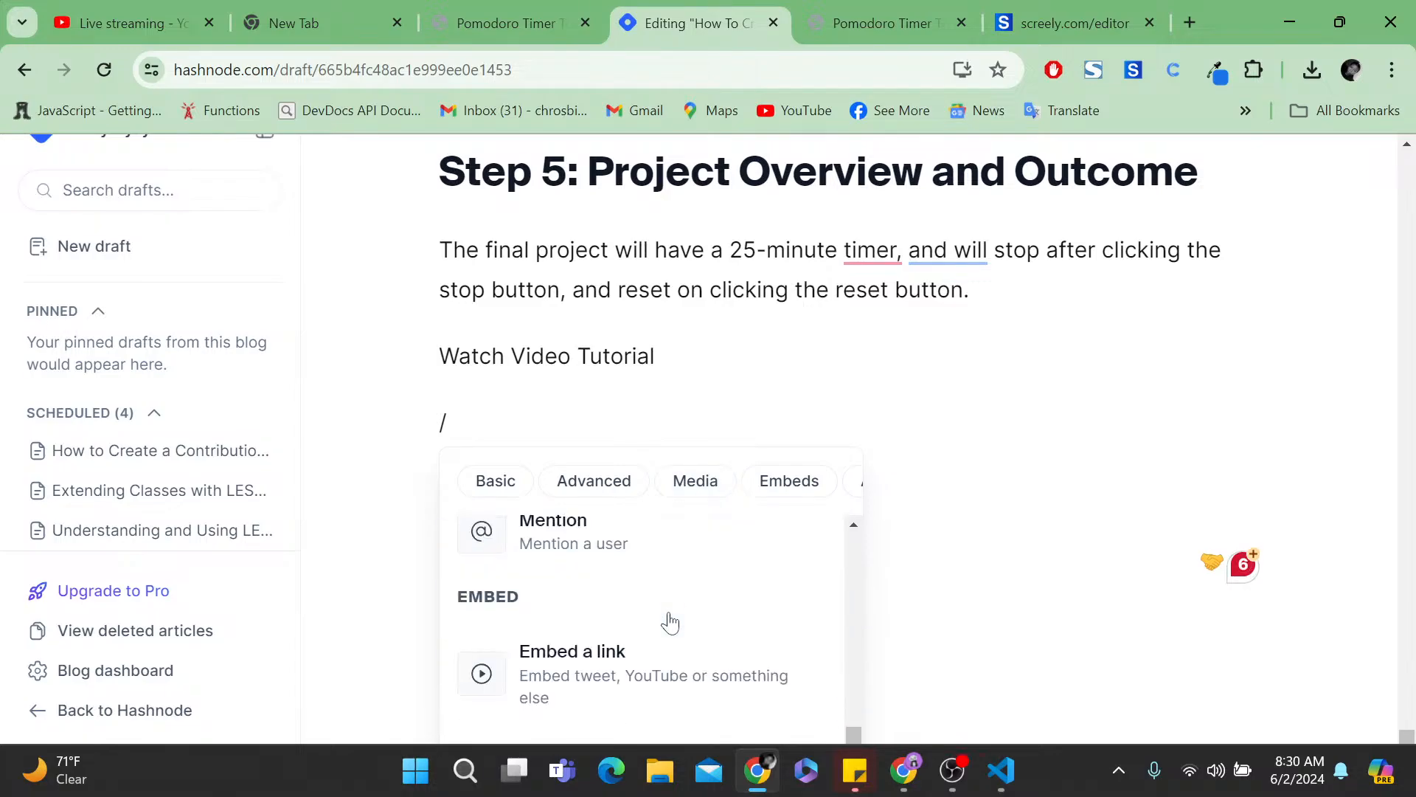
left_click(647, 666)
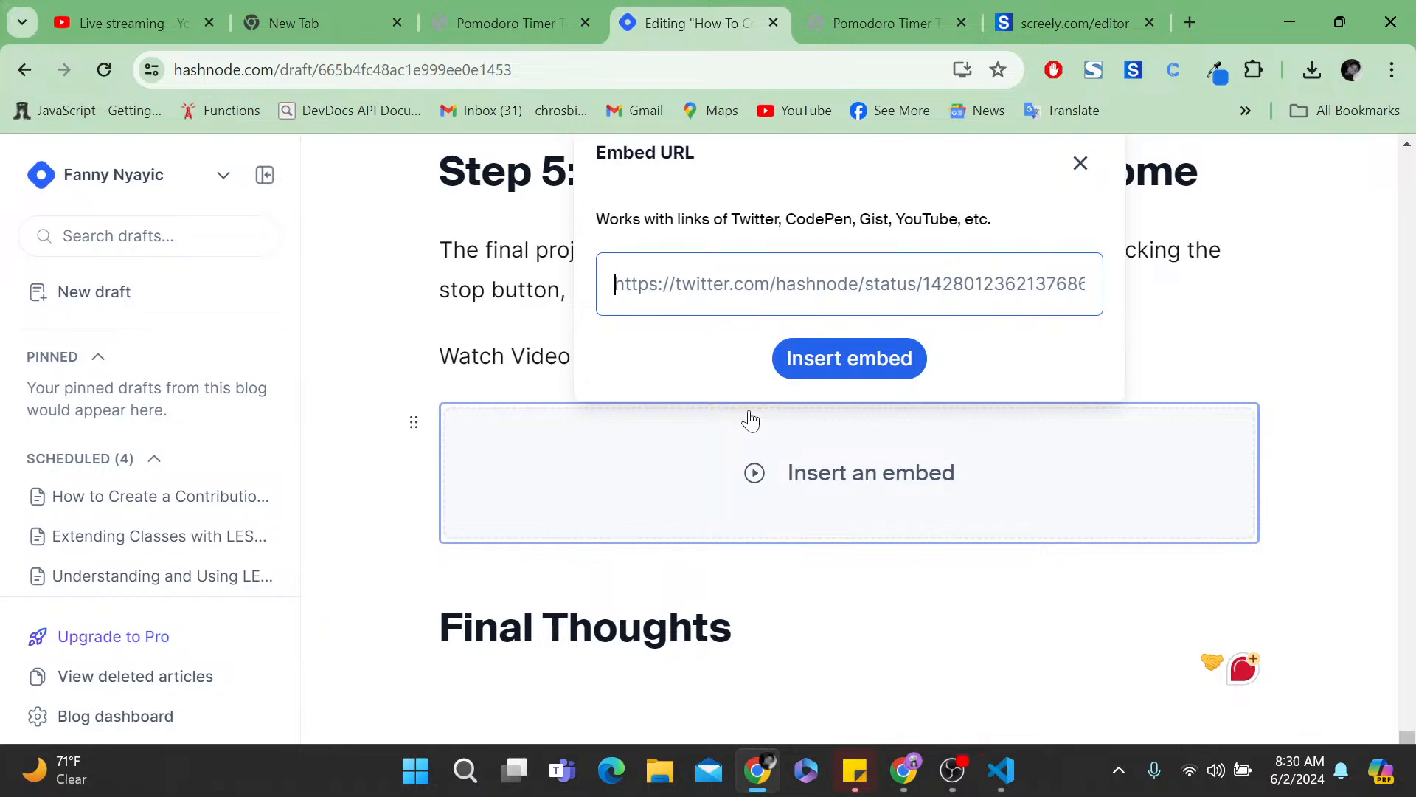
- Load YouTube in the browser tab holding Screely and go to The Code Chic channel's list of videos
left_click(1099, 23)
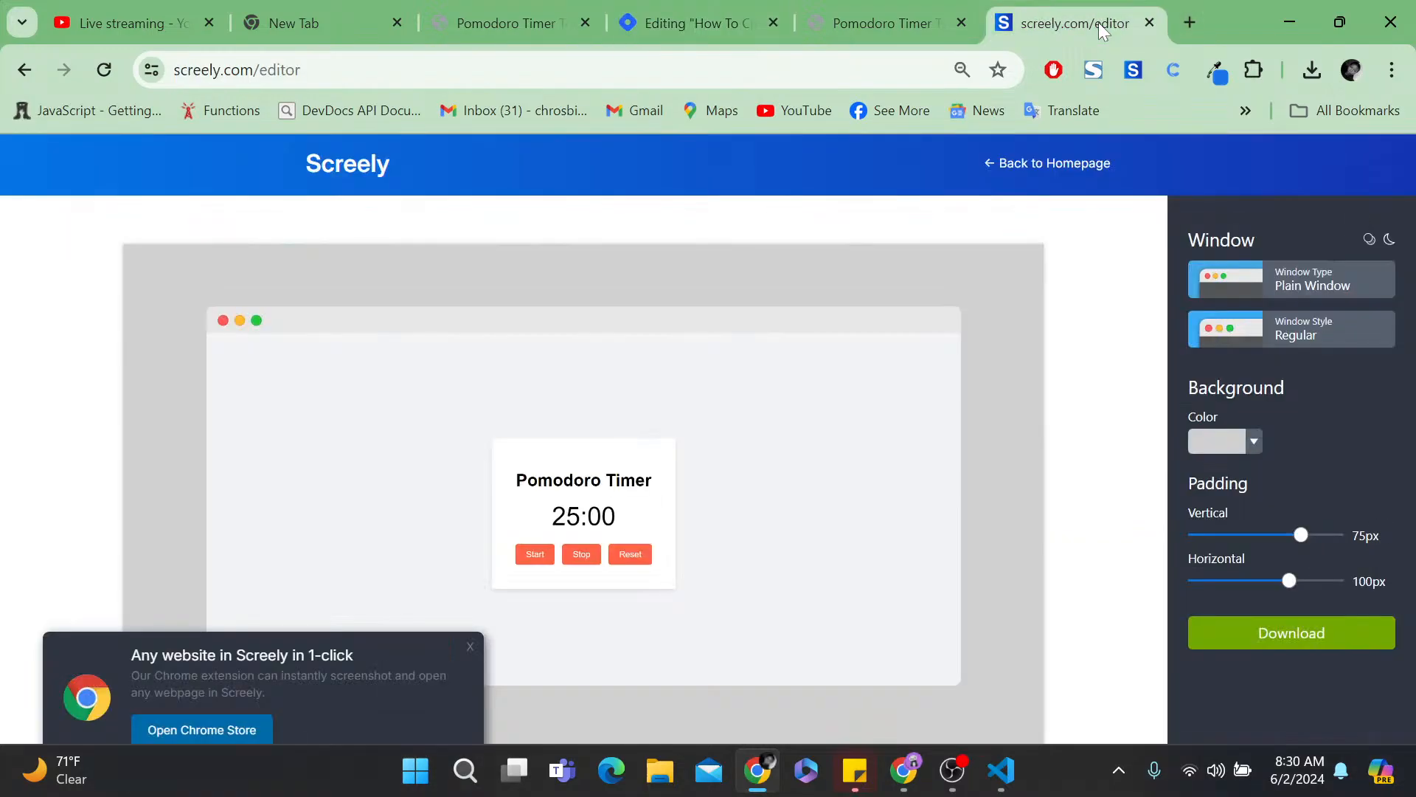
left_click(795, 115)
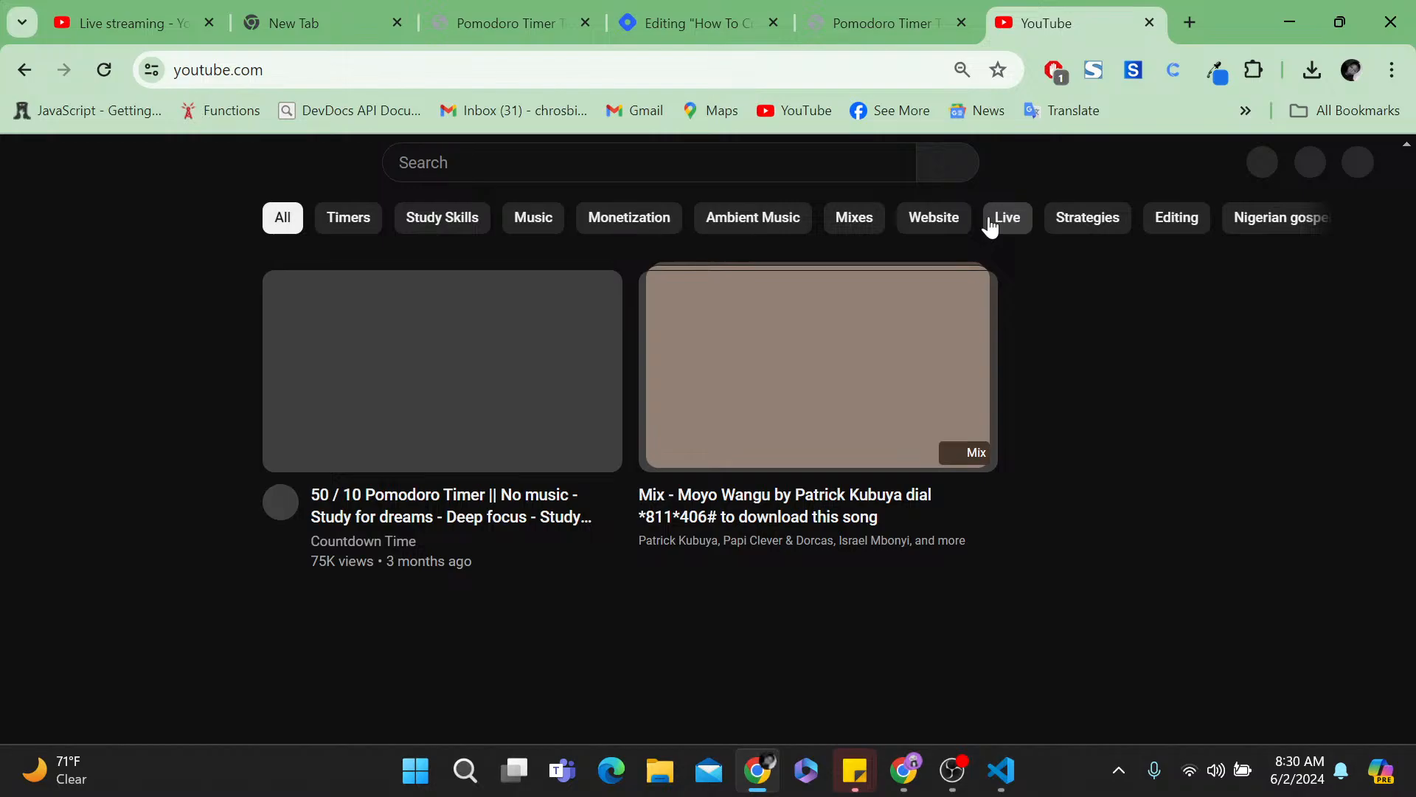
left_click(767, 179)
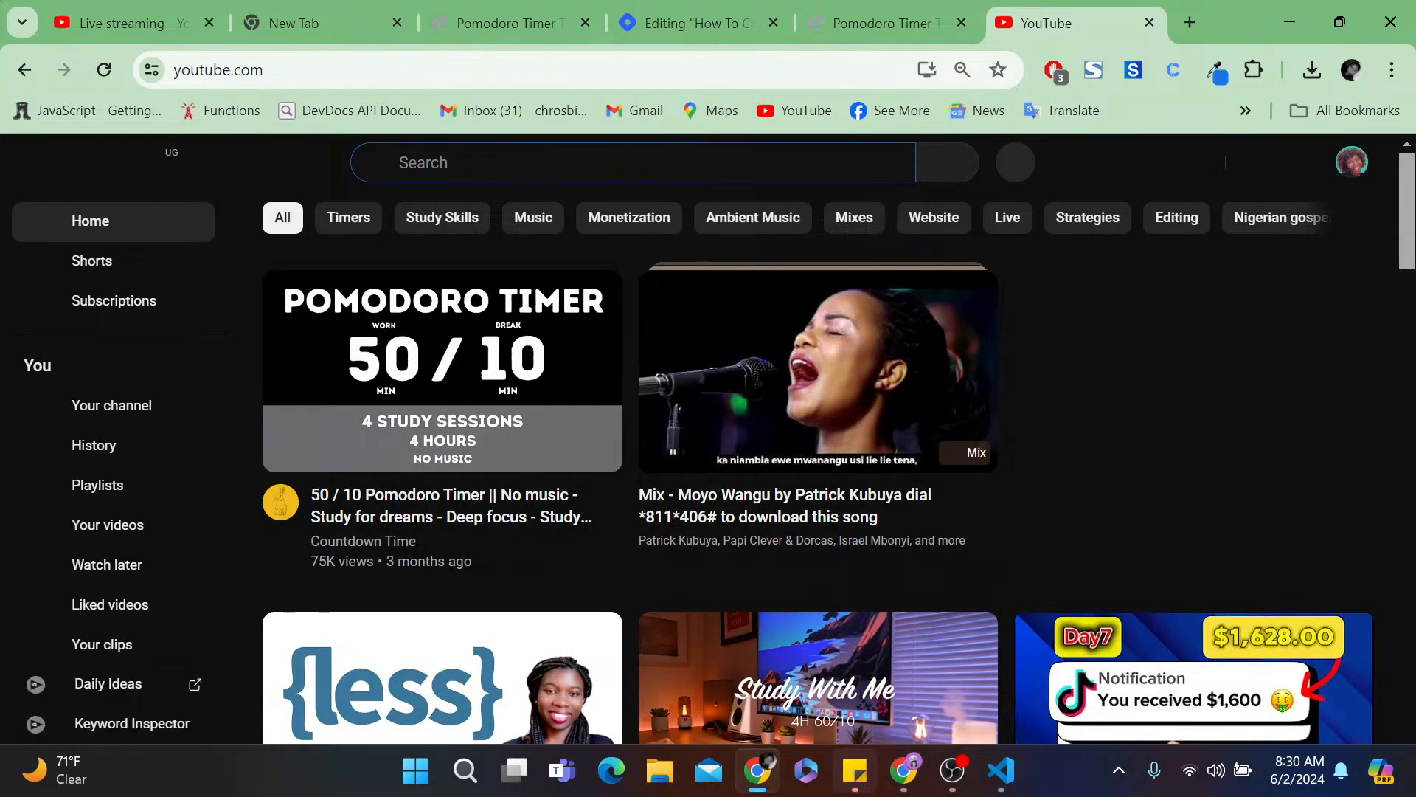
scroll(601, 475, "down", 4)
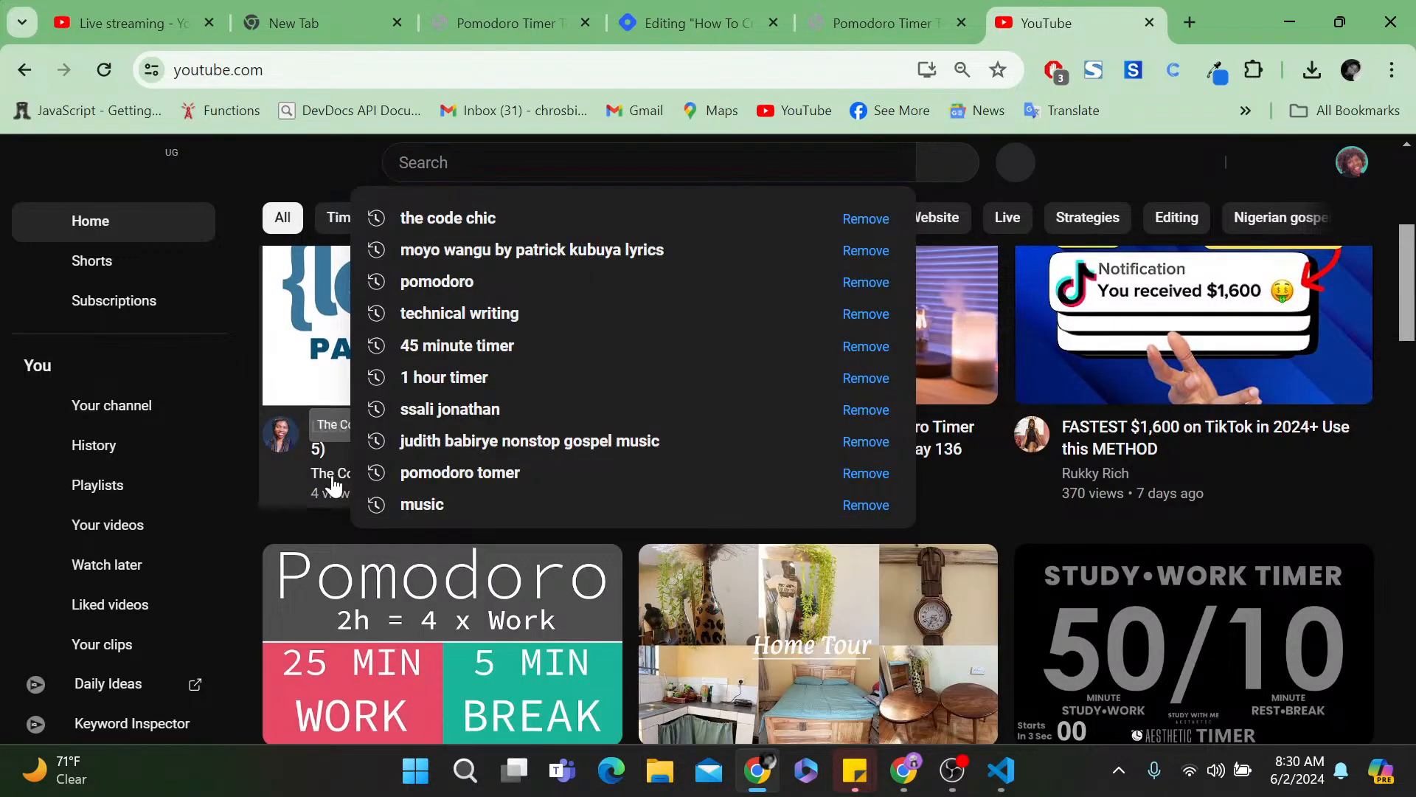
left_click(334, 478)
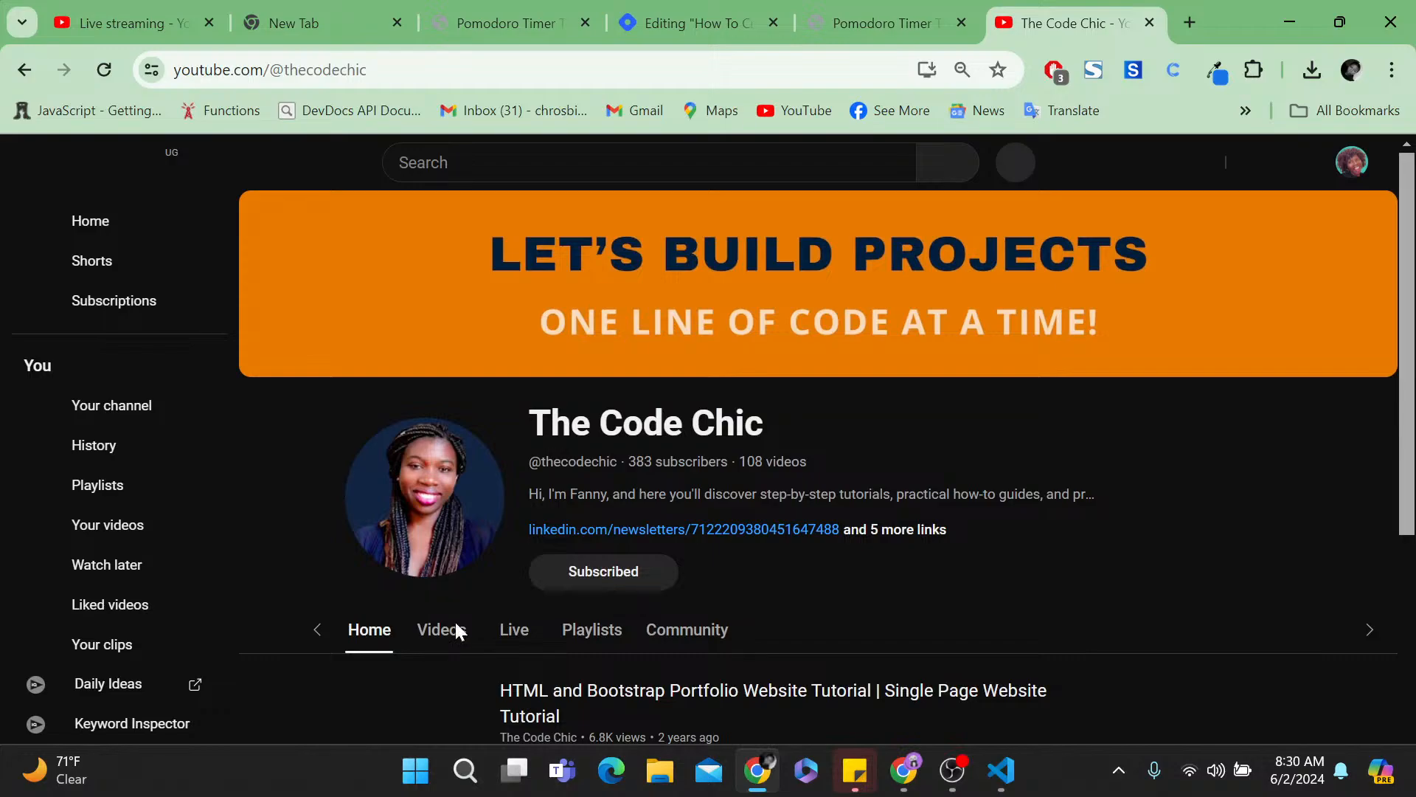
left_click(454, 630)
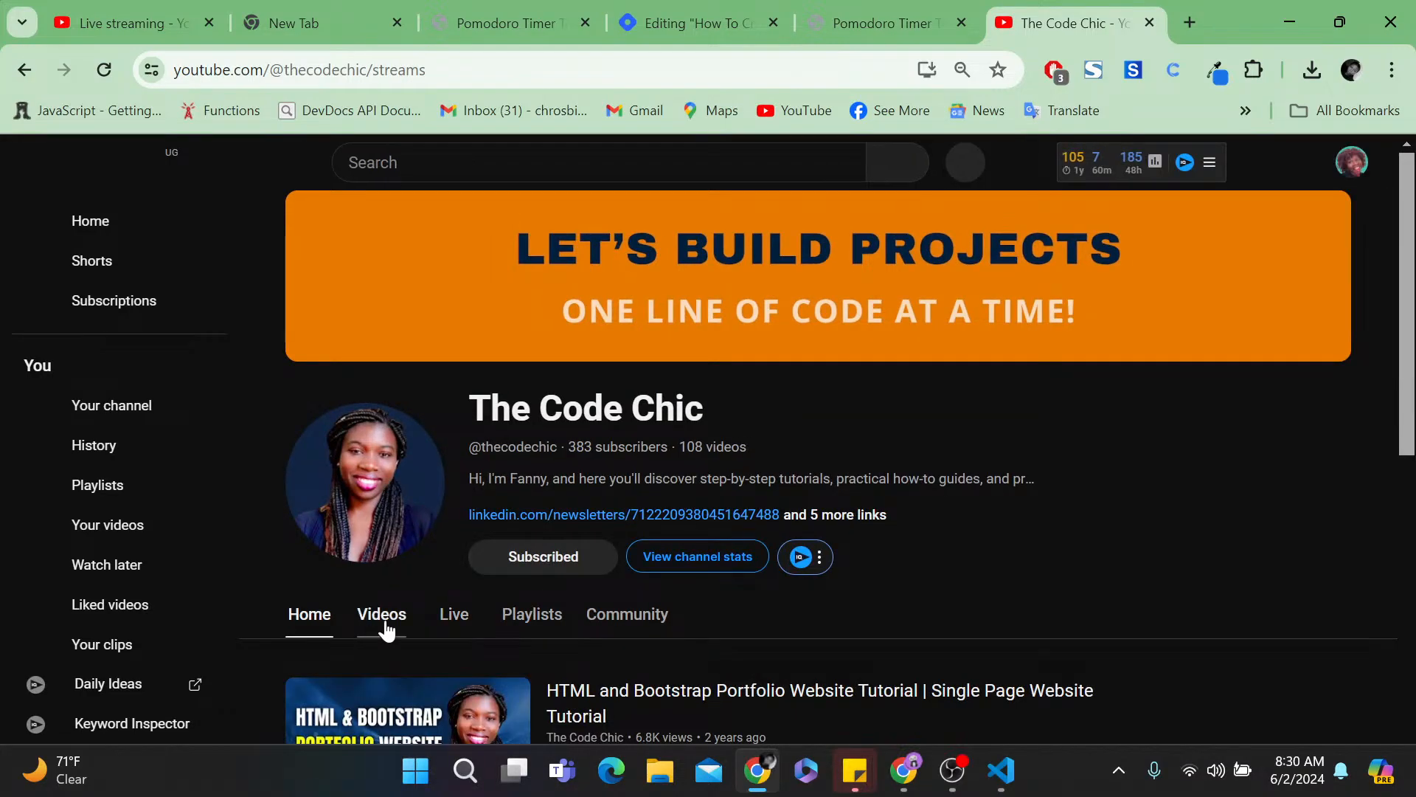
left_click(386, 629)
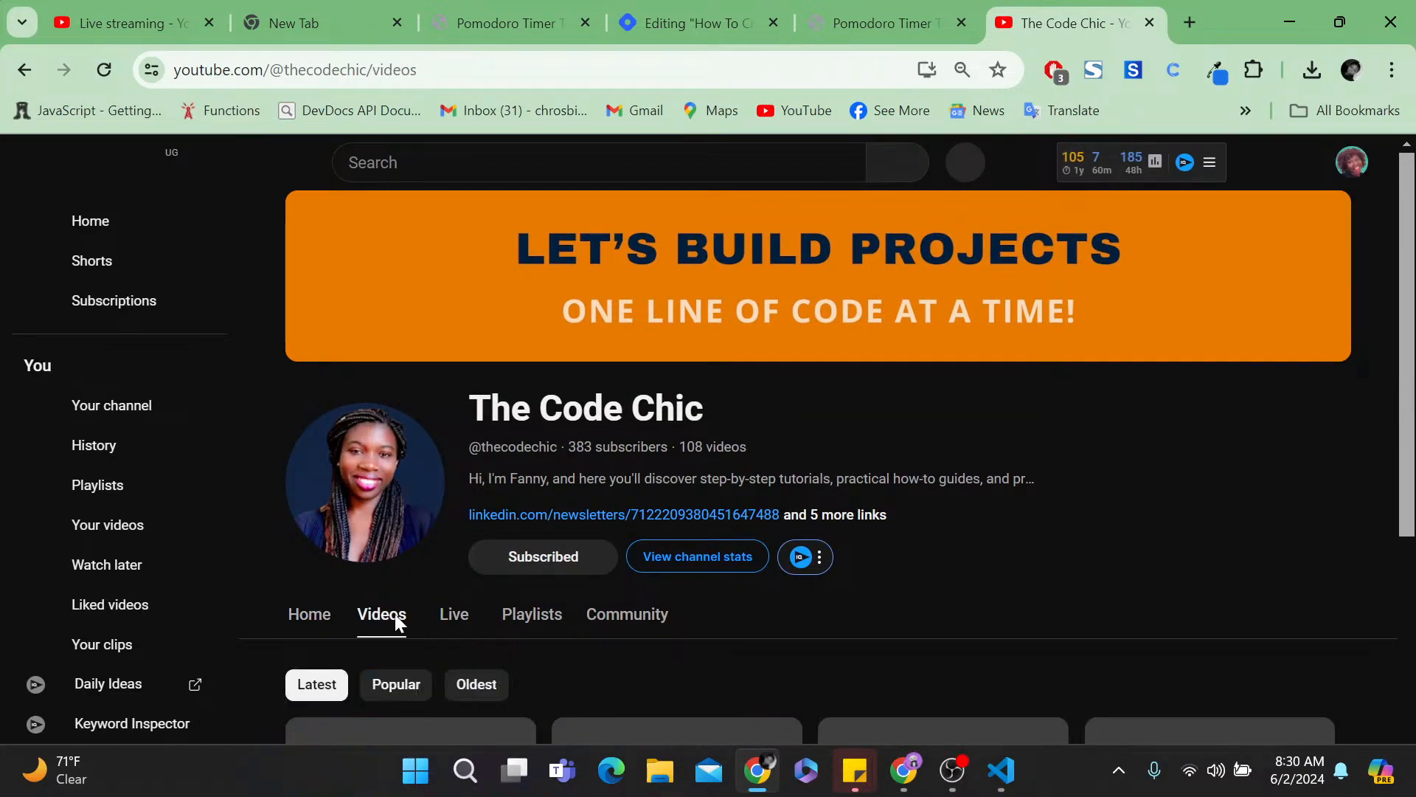
- Find and open the channel's video "How to create a Pomodoro timer using HTML, CSS and JavaScript" and pause its playback
scroll(825, 574, "down", 3)
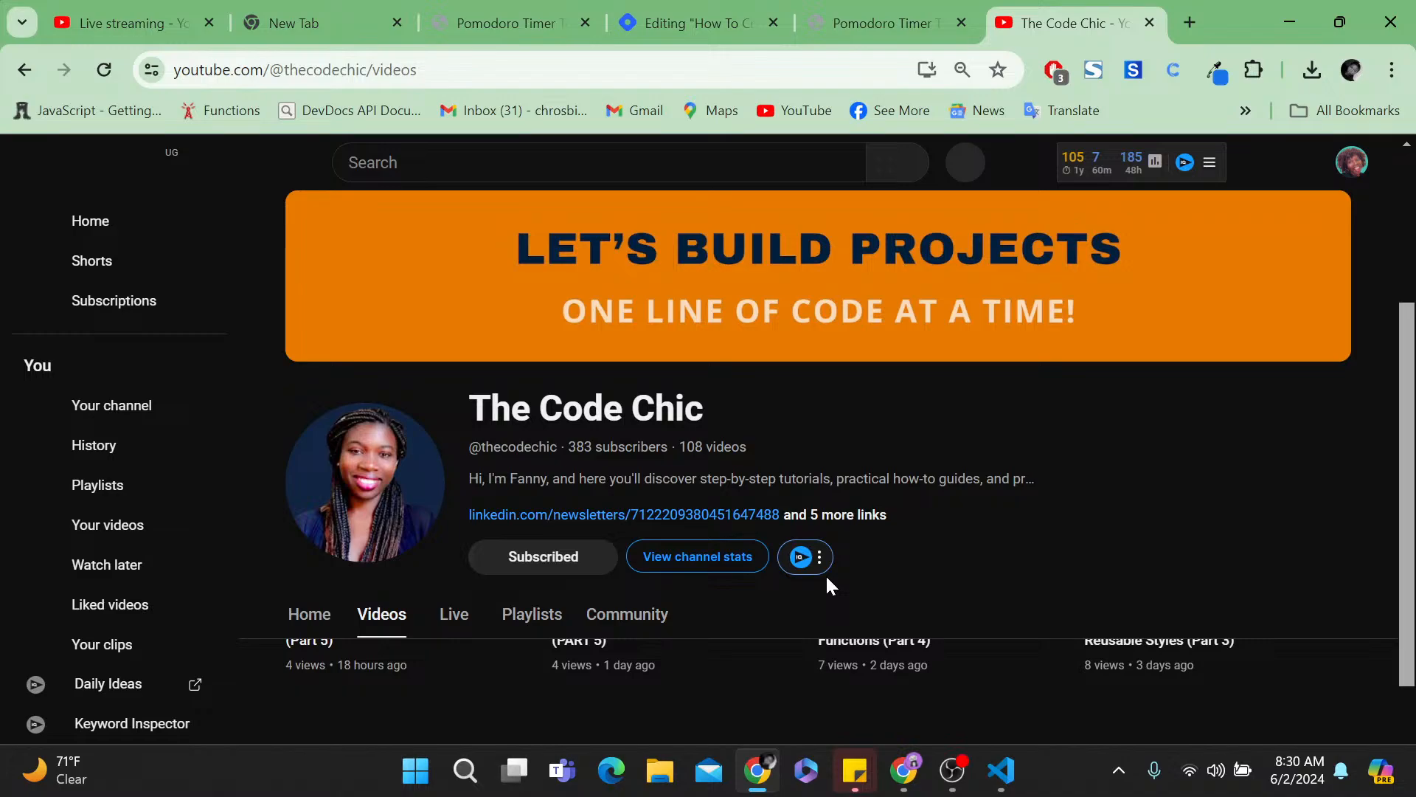
scroll(1185, 480, "down", 3)
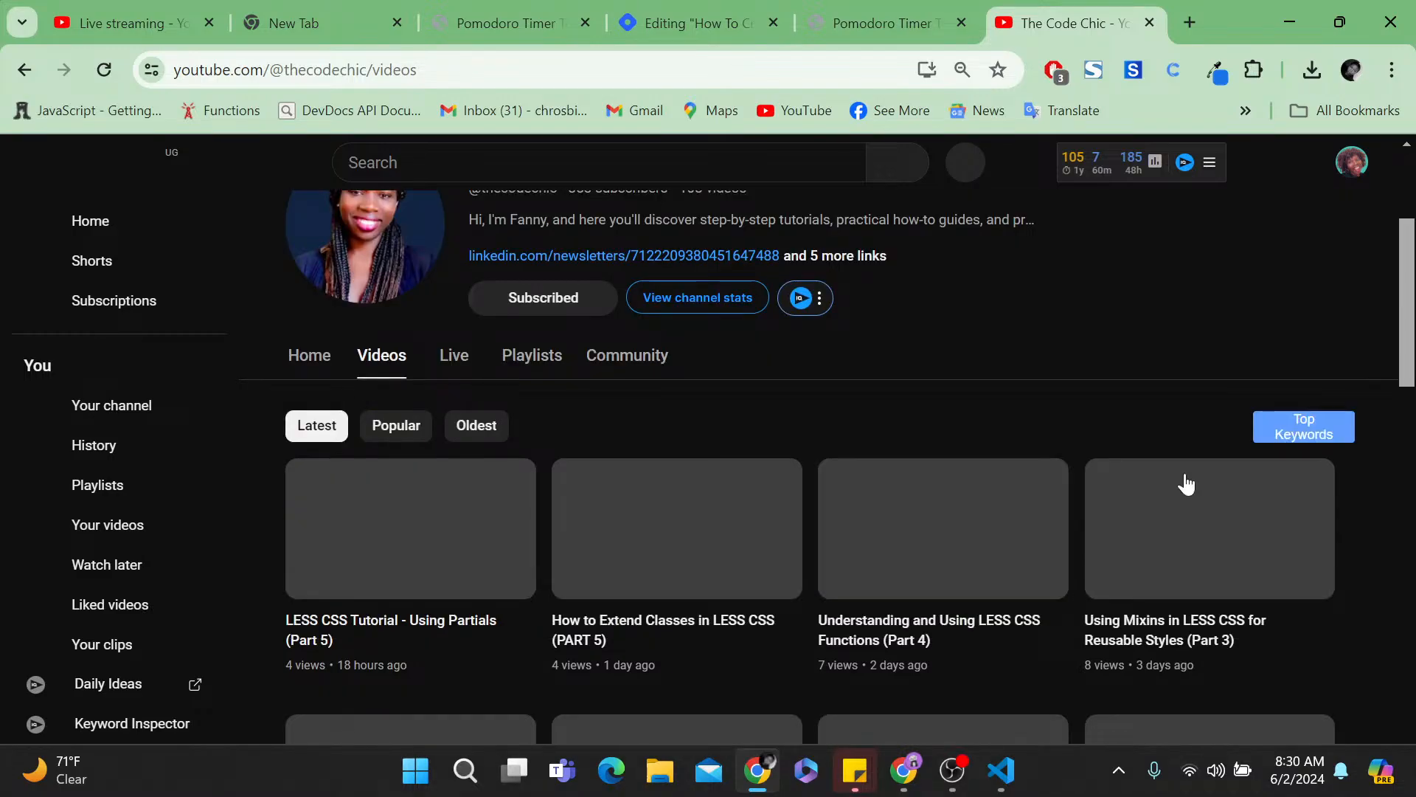
scroll(1186, 483, "down", 4)
scroll(1186, 483, "down", 1)
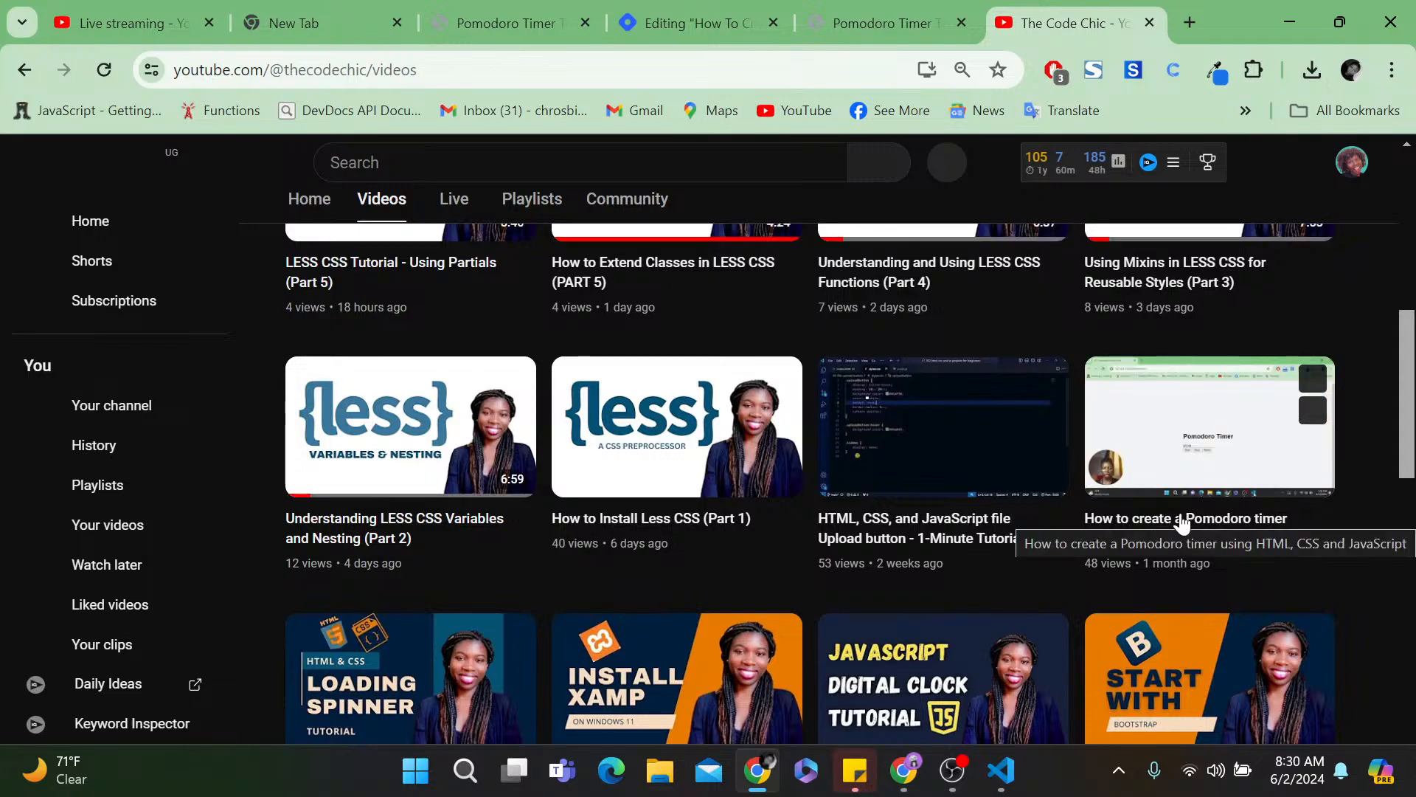
left_click(1193, 523)
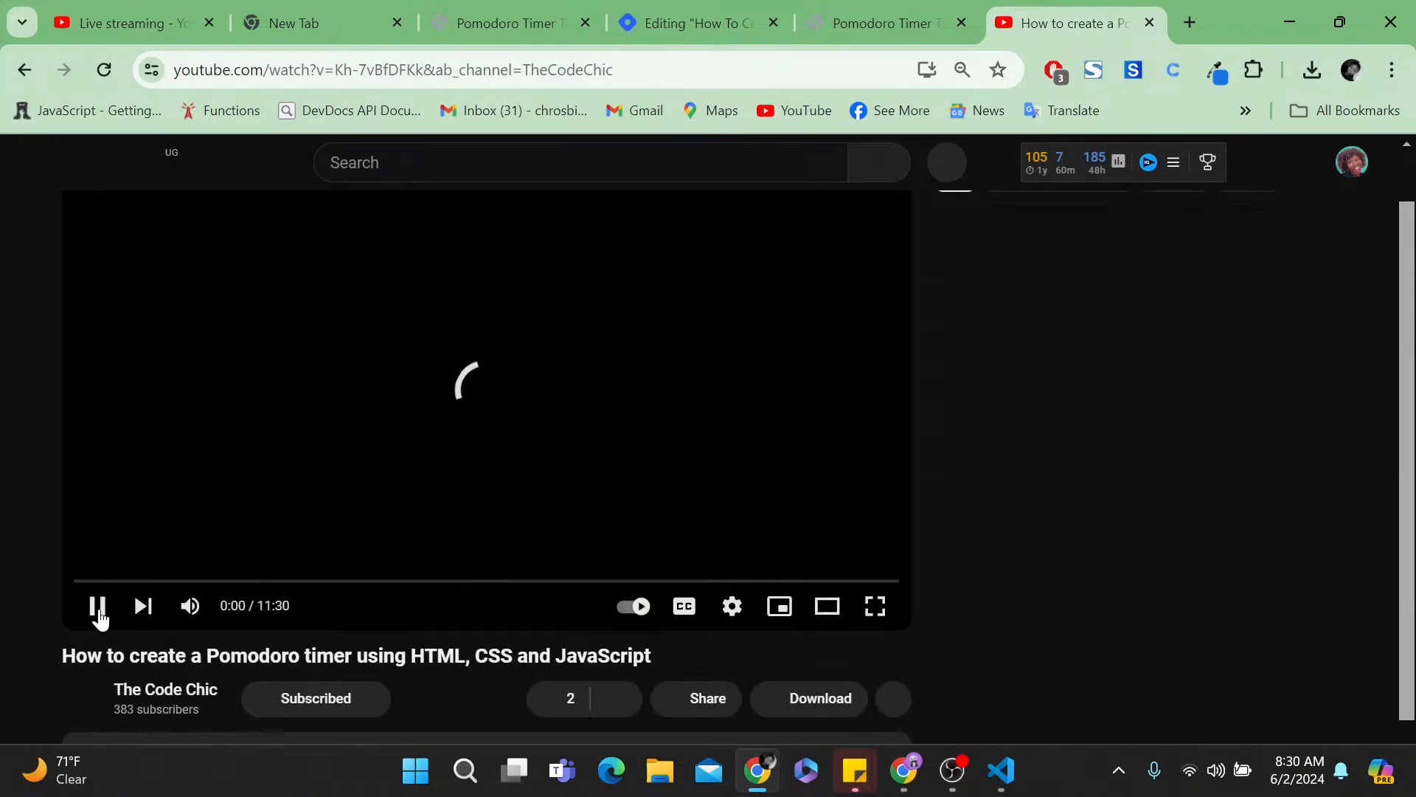
left_click(98, 606)
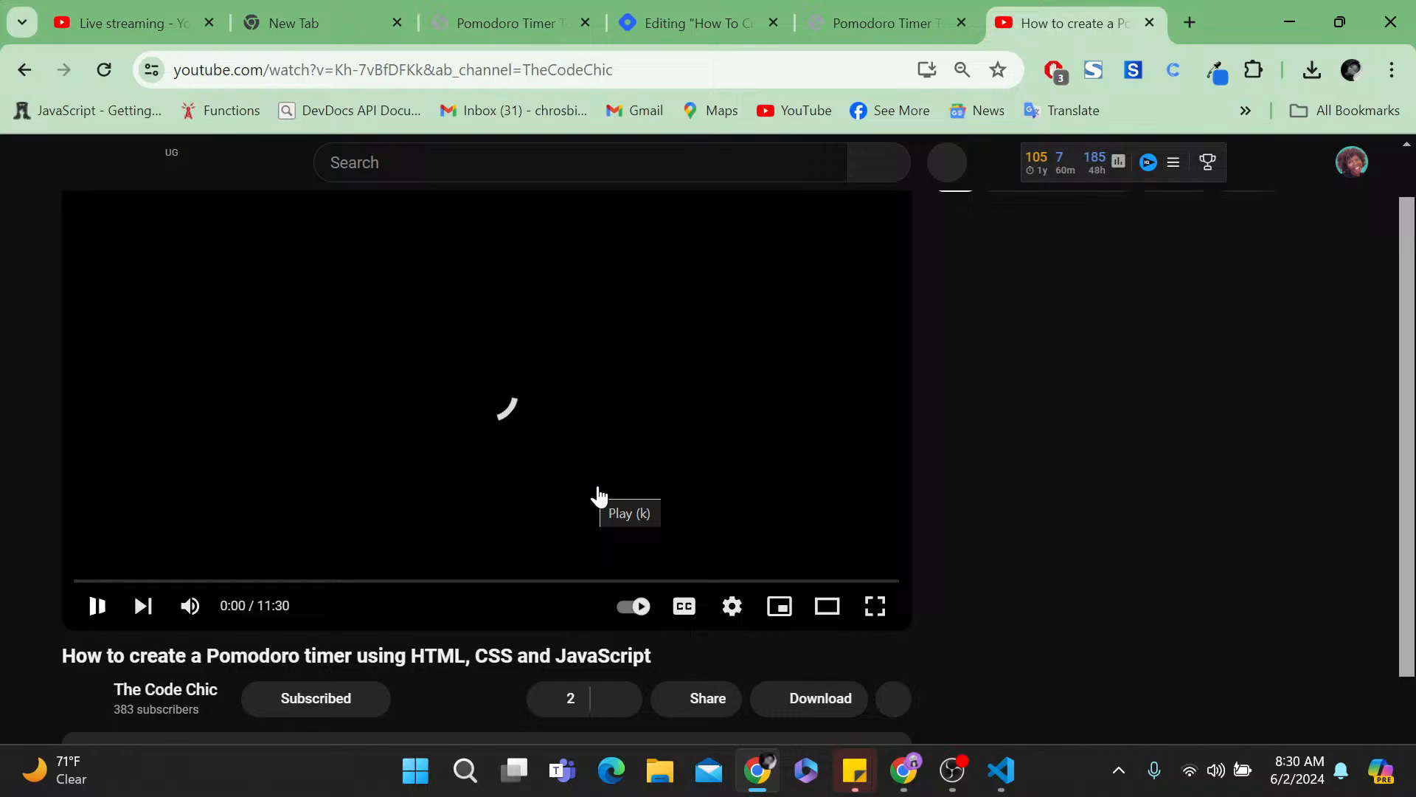
- Copy the video's share link from YouTube and insert it into the Hashnode draft's embed block below "Watch Video Tutorial"
left_click(703, 700)
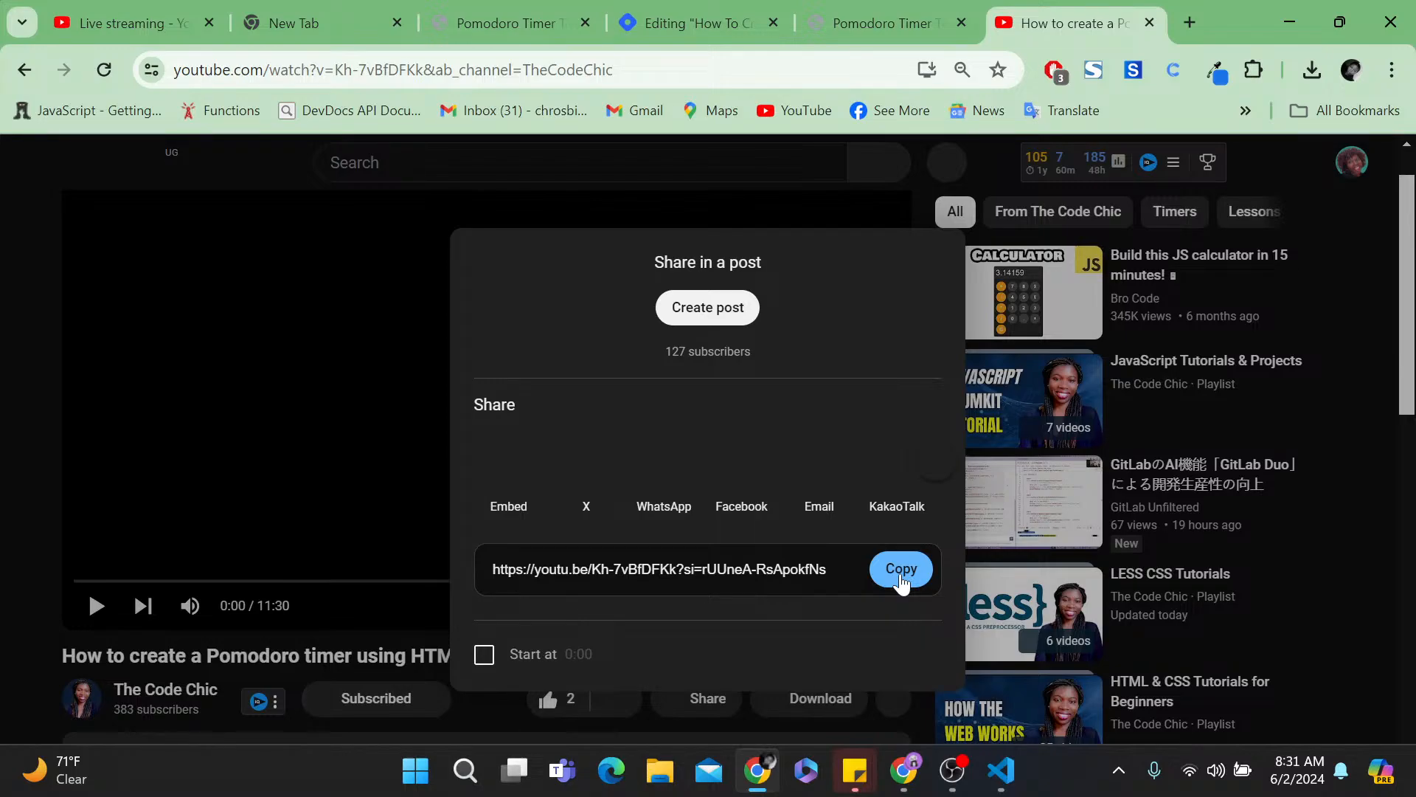
left_click(684, 22)
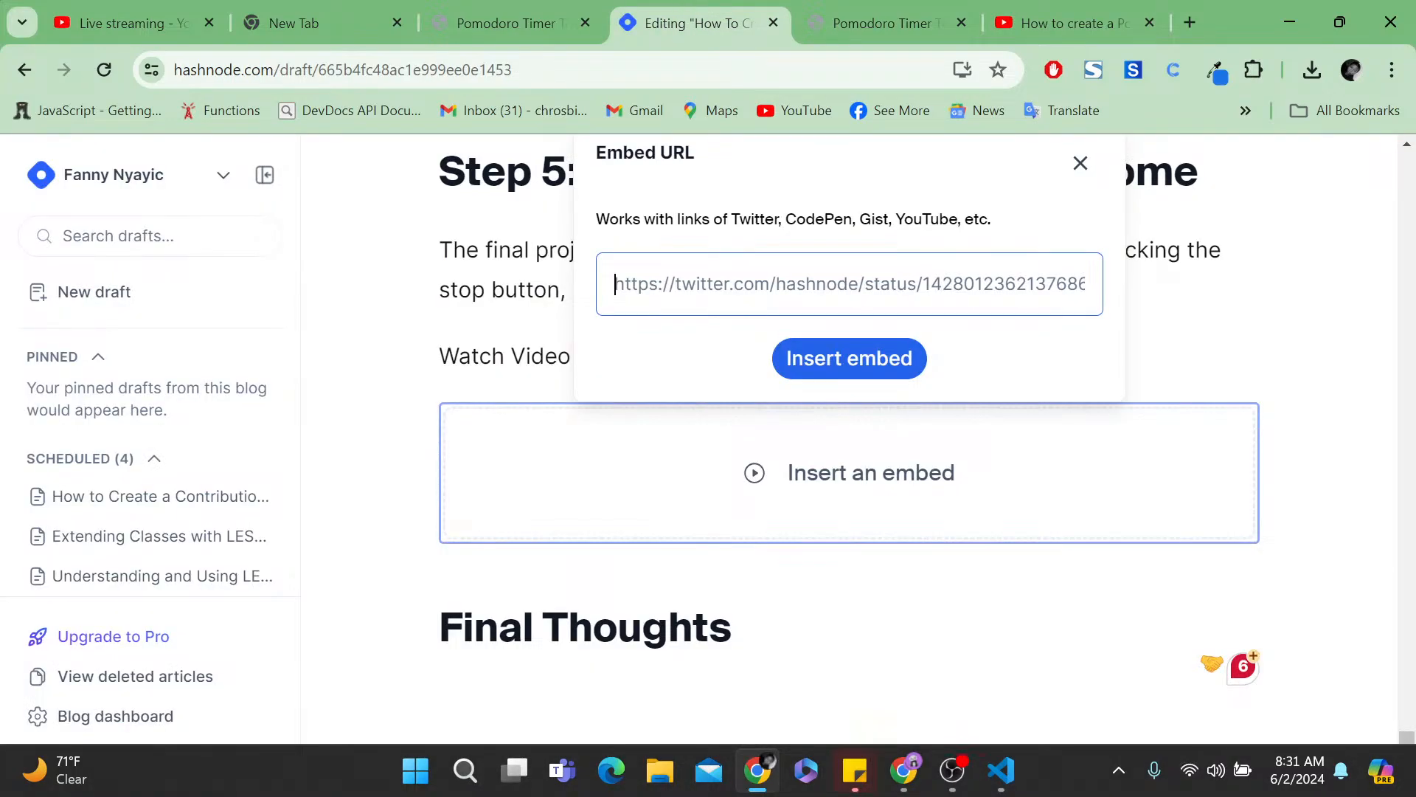
type("https://youtu.be/Kh-7vBfDFKk?si=rUUneA-RsApokfNs")
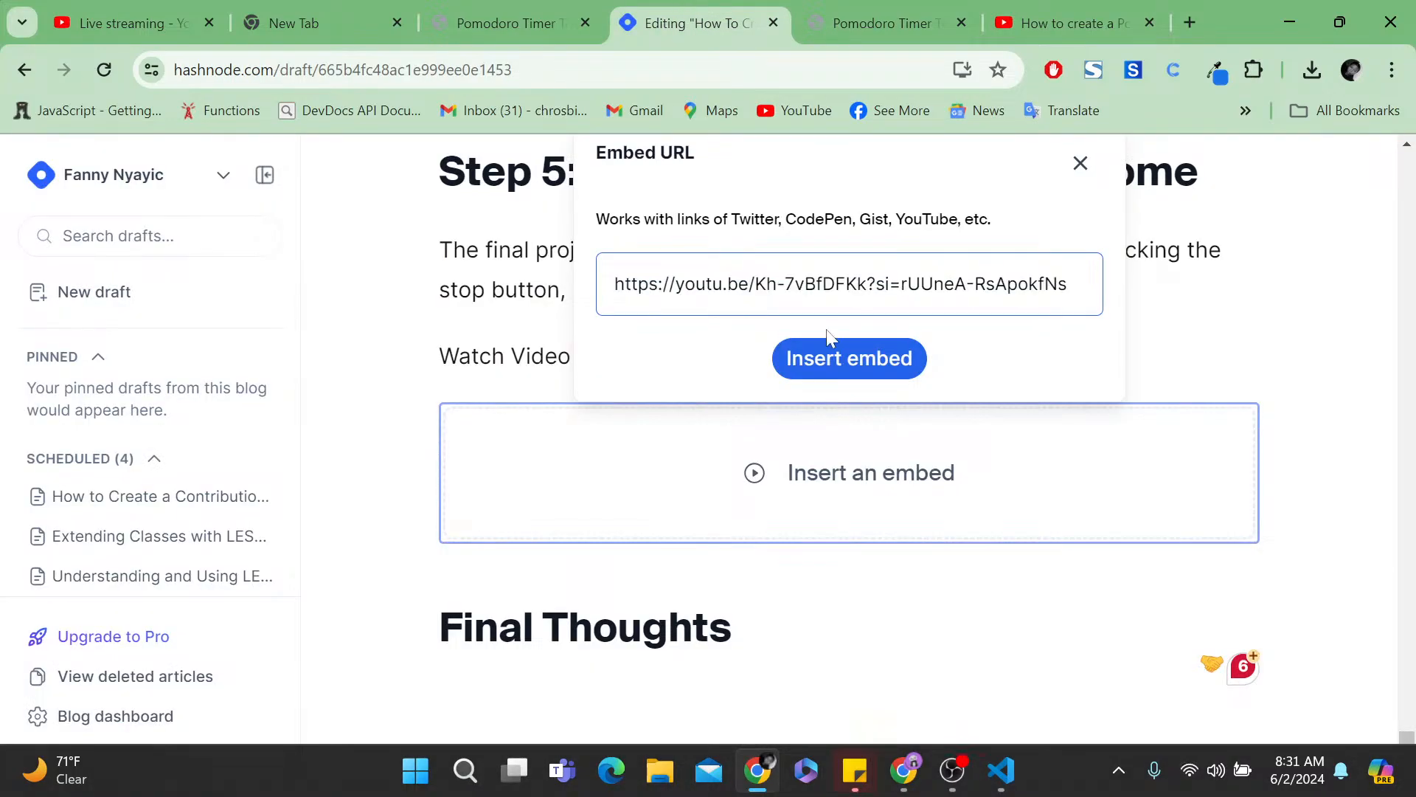
left_click(845, 374)
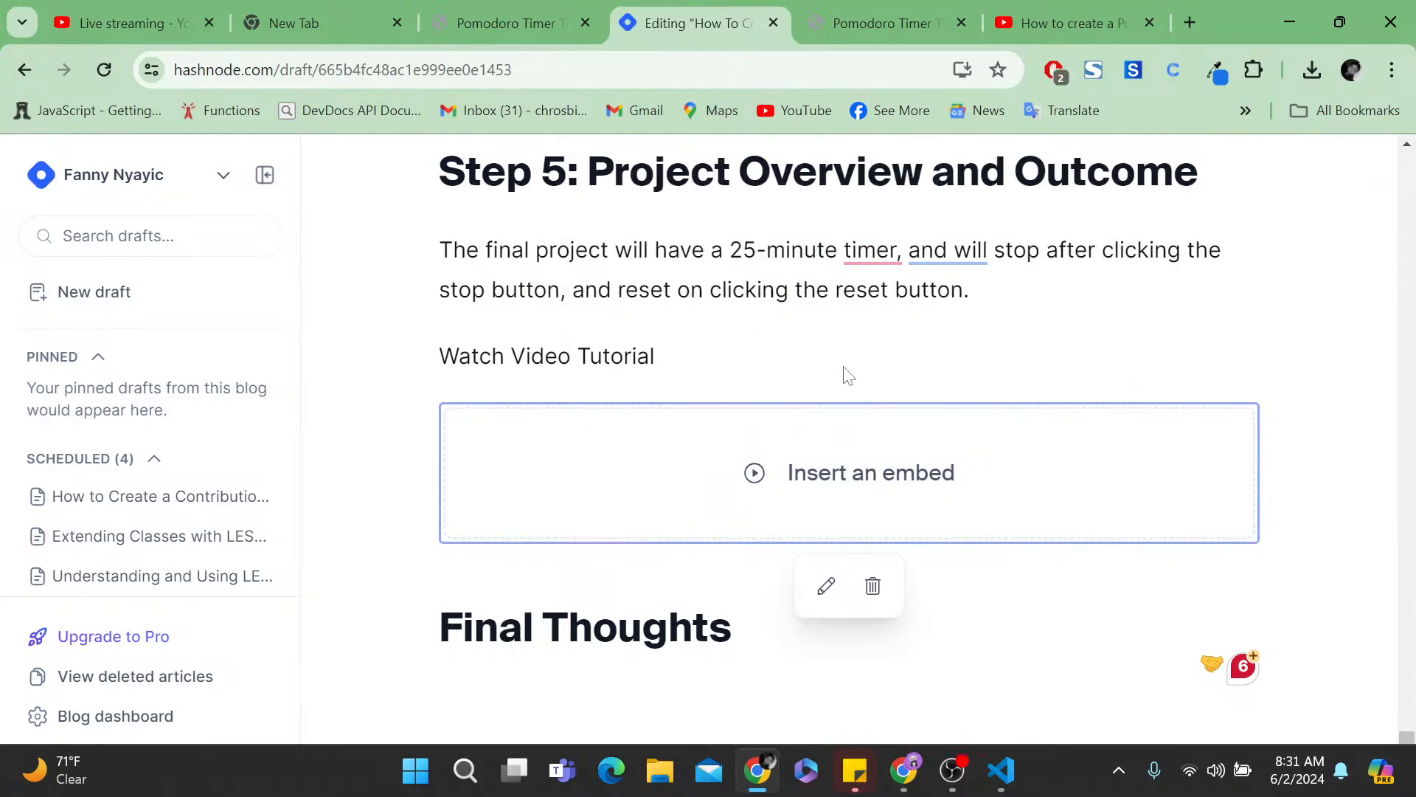
- Accept the suggested removal of the comma after "timer" in the Step 5 paragraph and check the embedded video
mouse_move(884, 255)
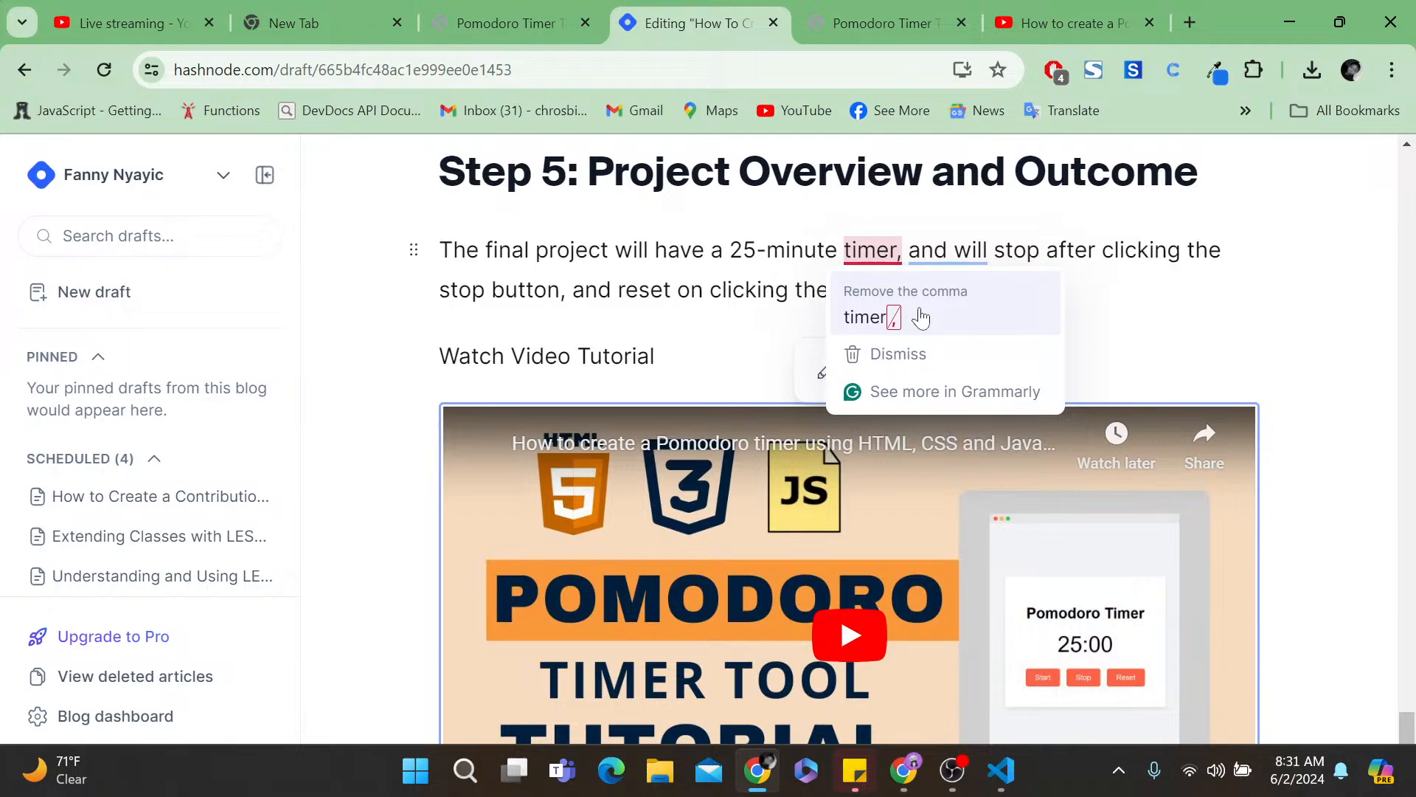
scroll(1295, 474, "down", 4)
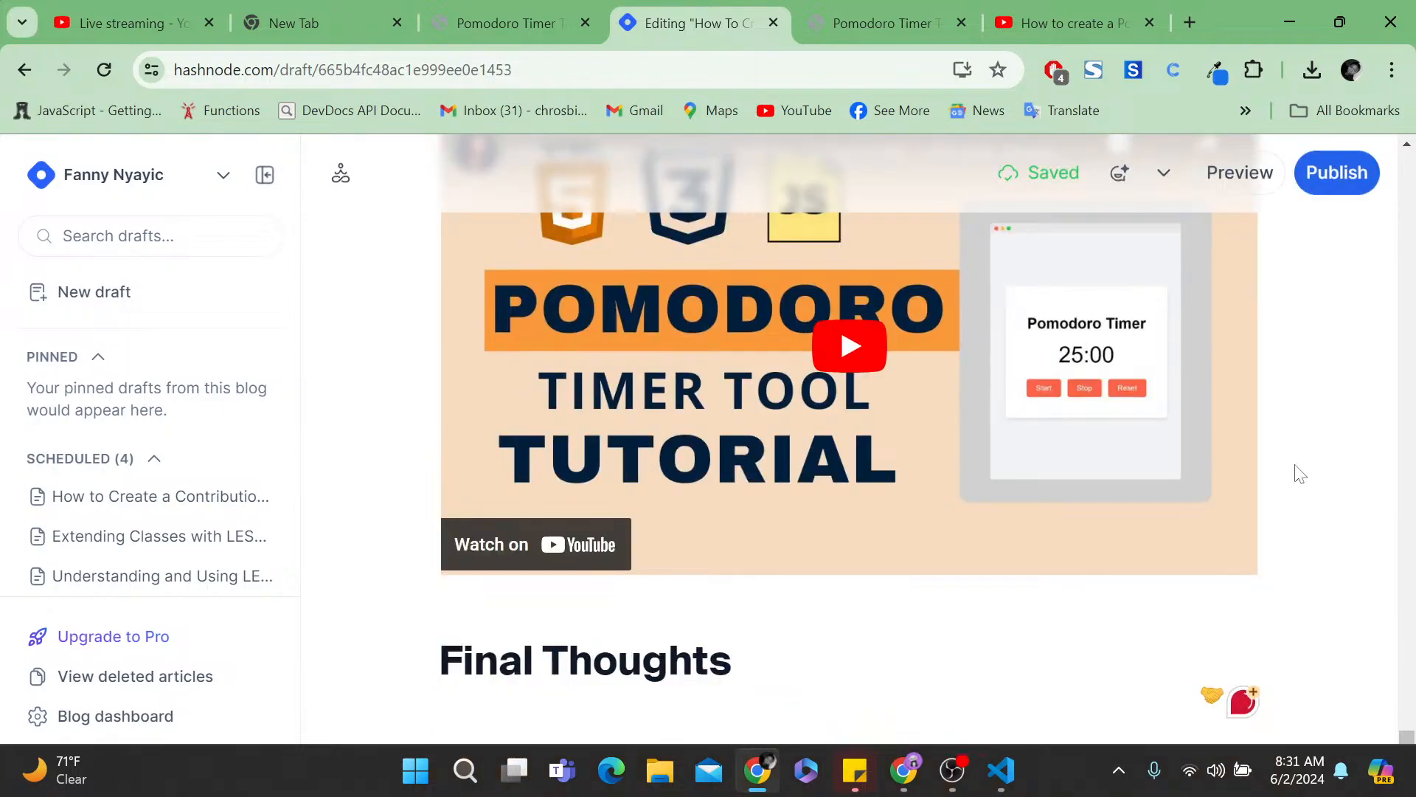
scroll(1299, 473, "up", 3)
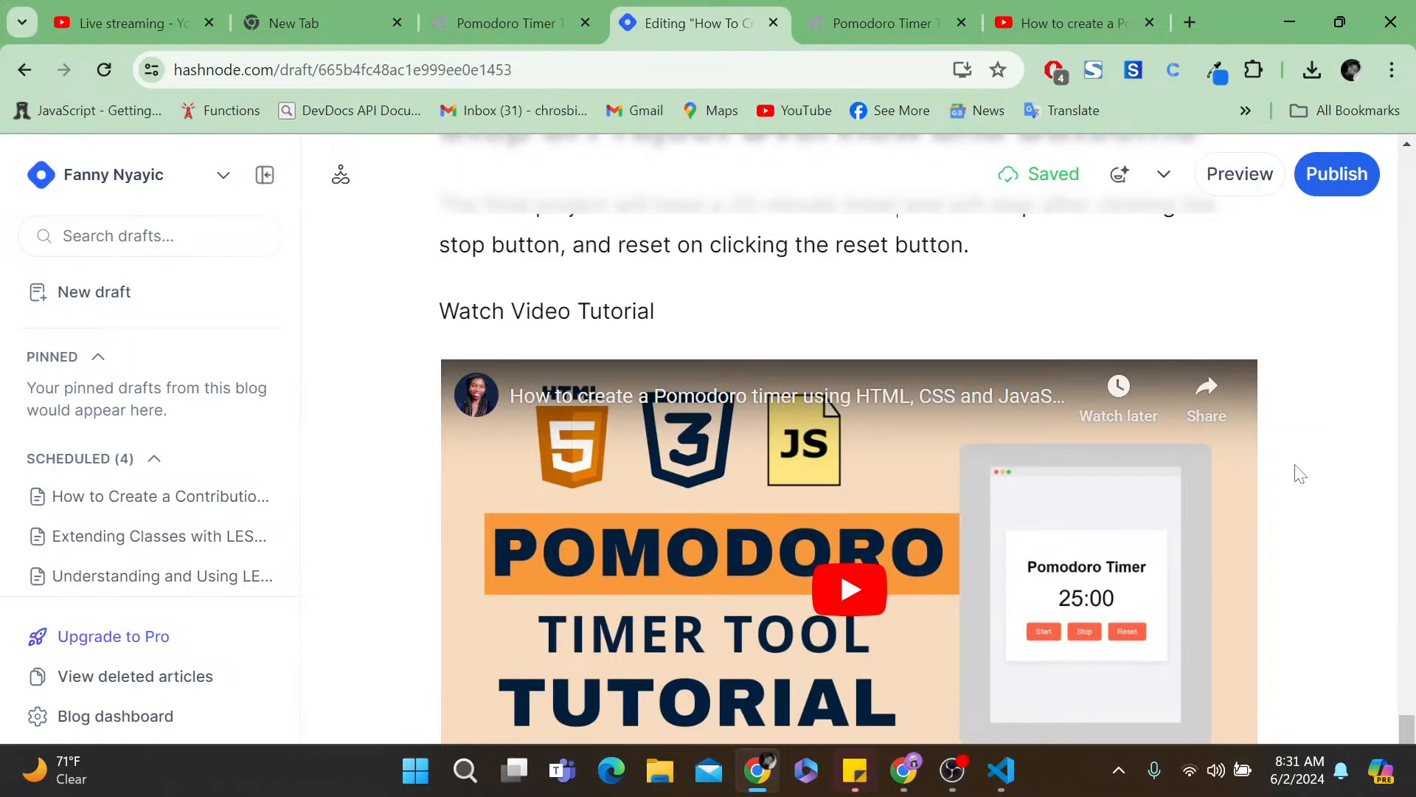
- Start a paragraph under Final Thoughts with "This is an ideal project to practice your HTML, CSS and Javascript Skills"
scroll(1300, 474, "down", 4)
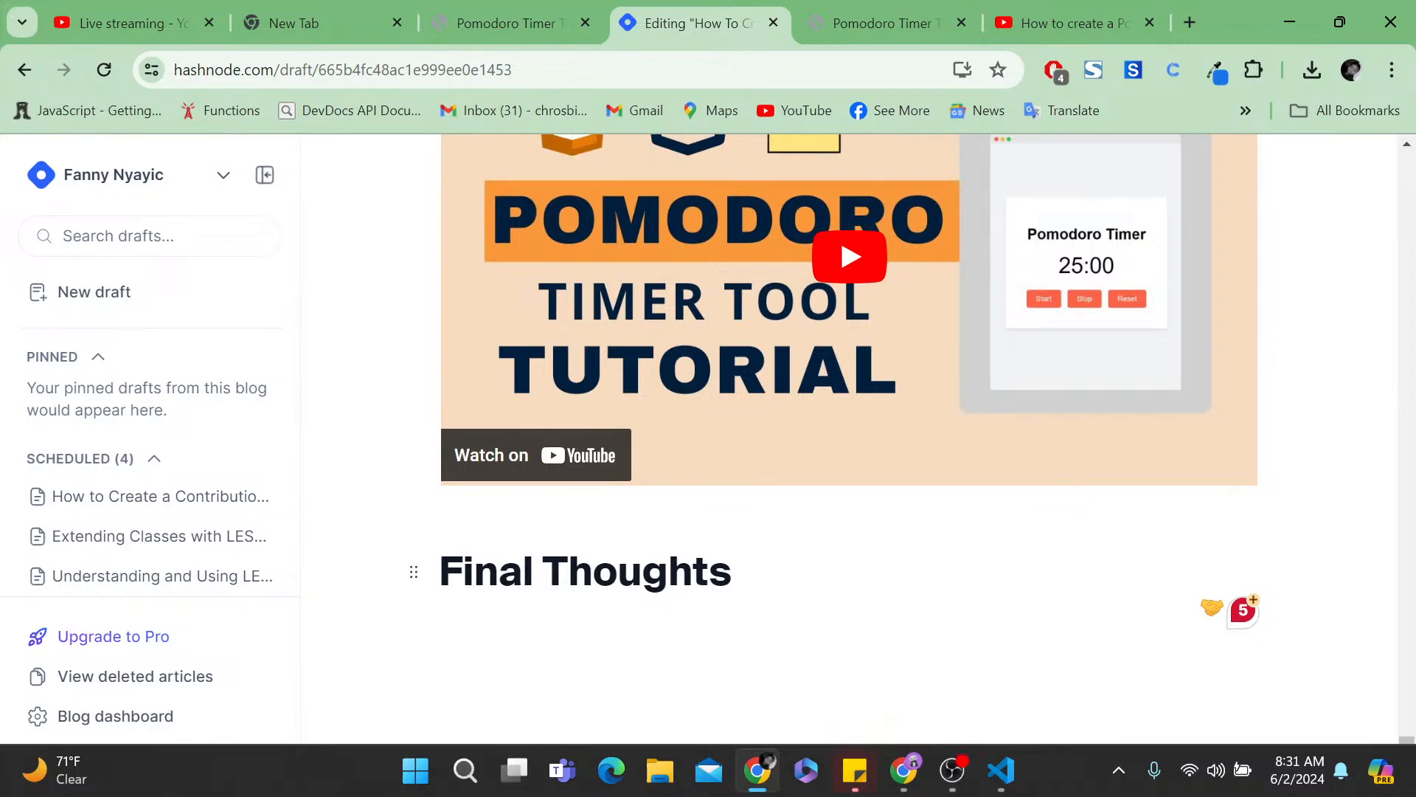
type("This is an ideal project ")
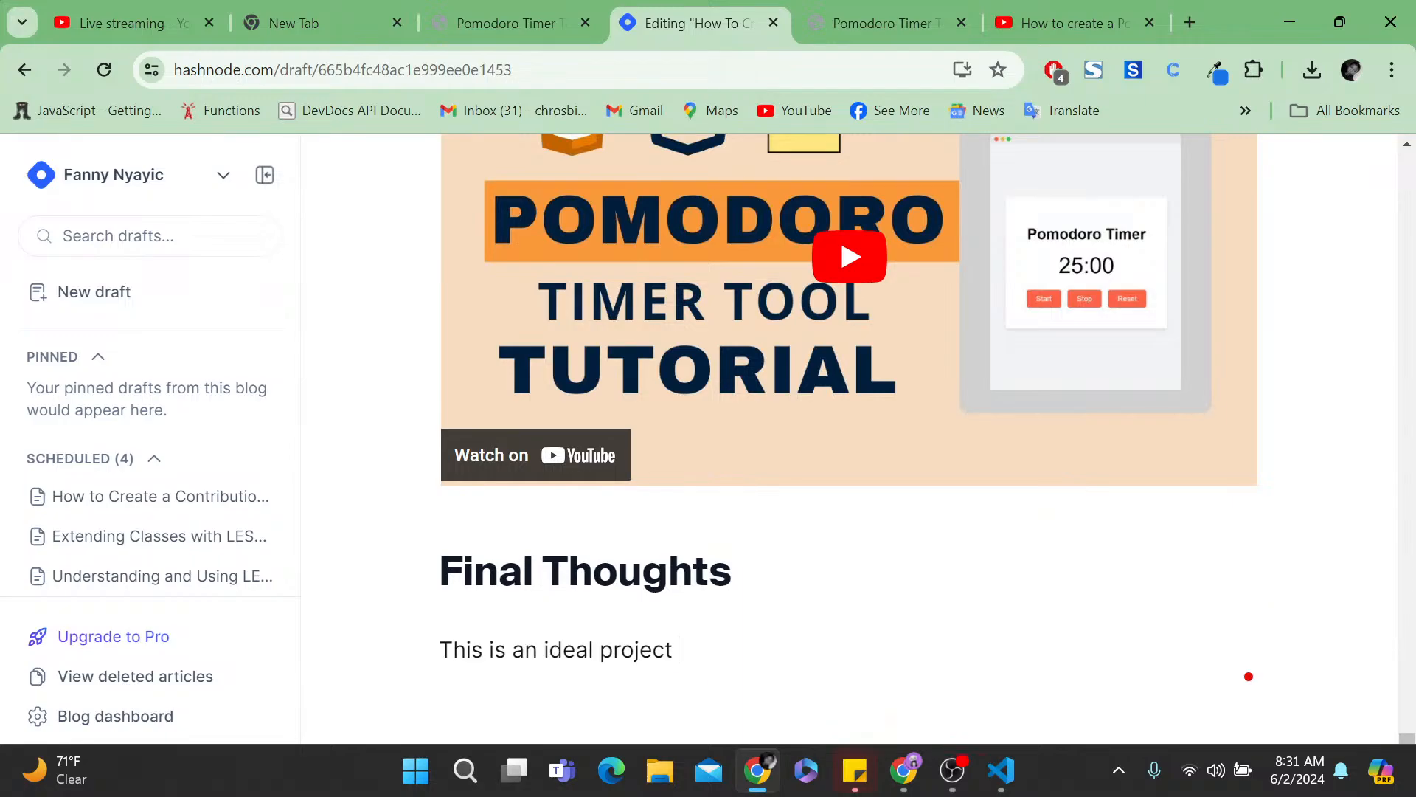
type("to practice your HTM")
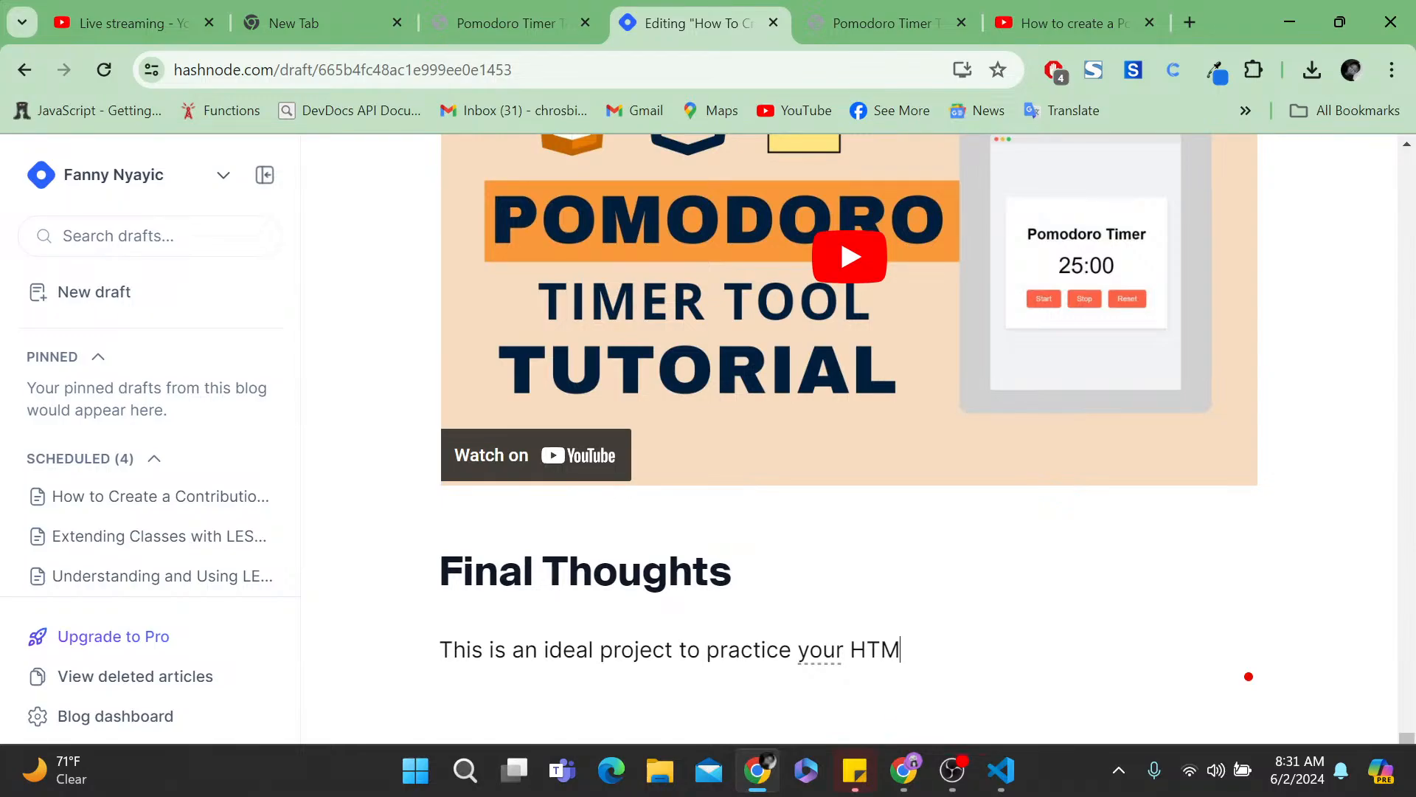
type("L, CSS and Javascript")
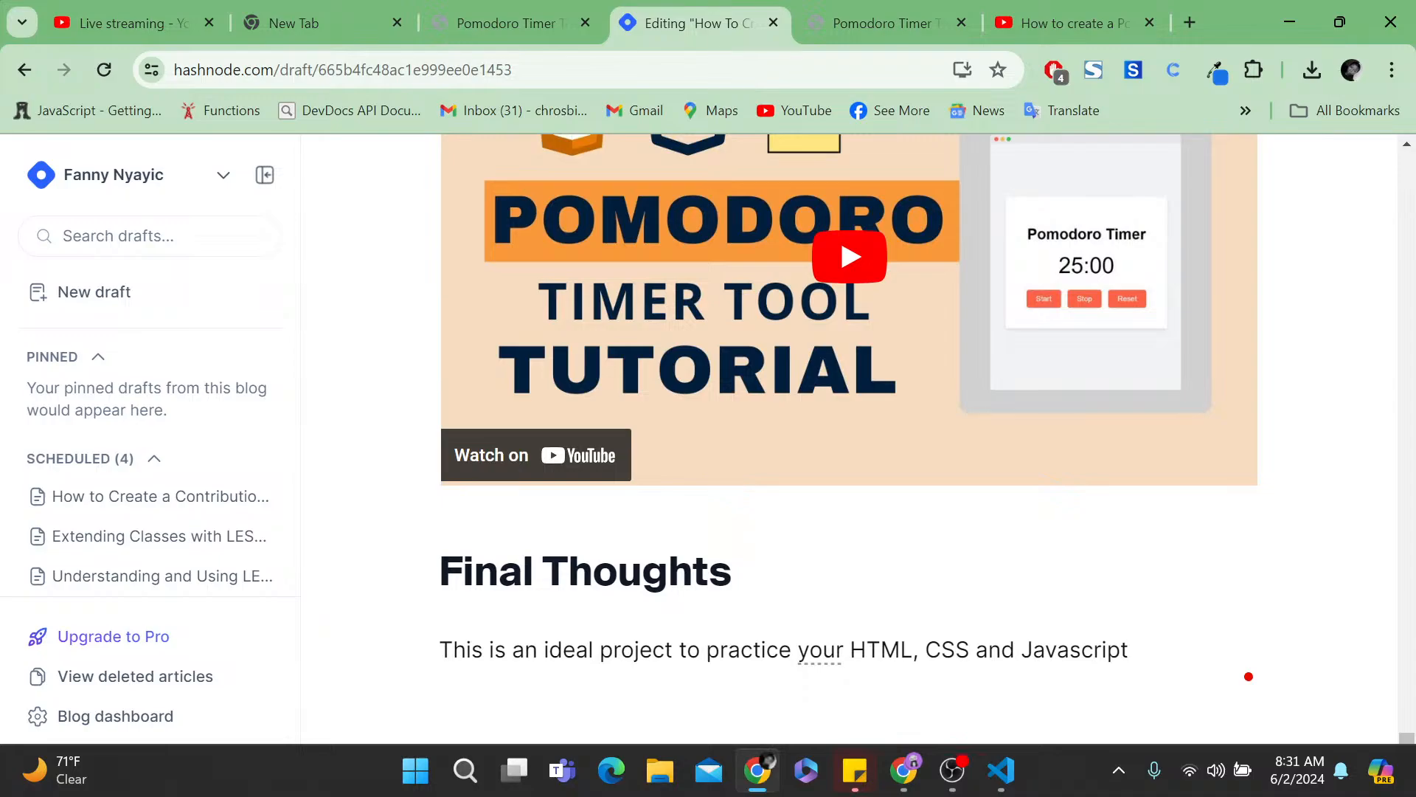
type(" Skills")
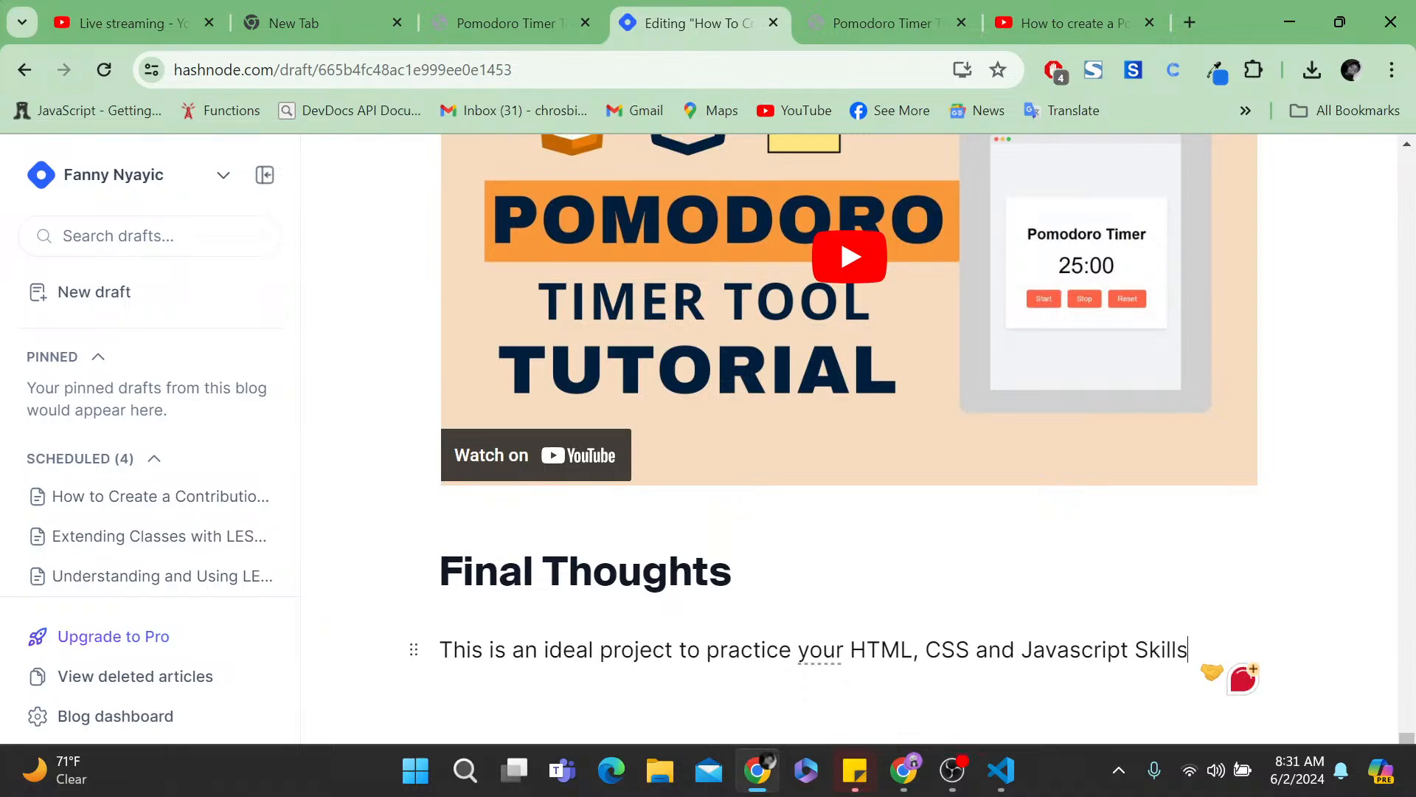
- Continue the Final Thoughts paragraph with "especially if you are a total beginner. Try this out"
type(" espe")
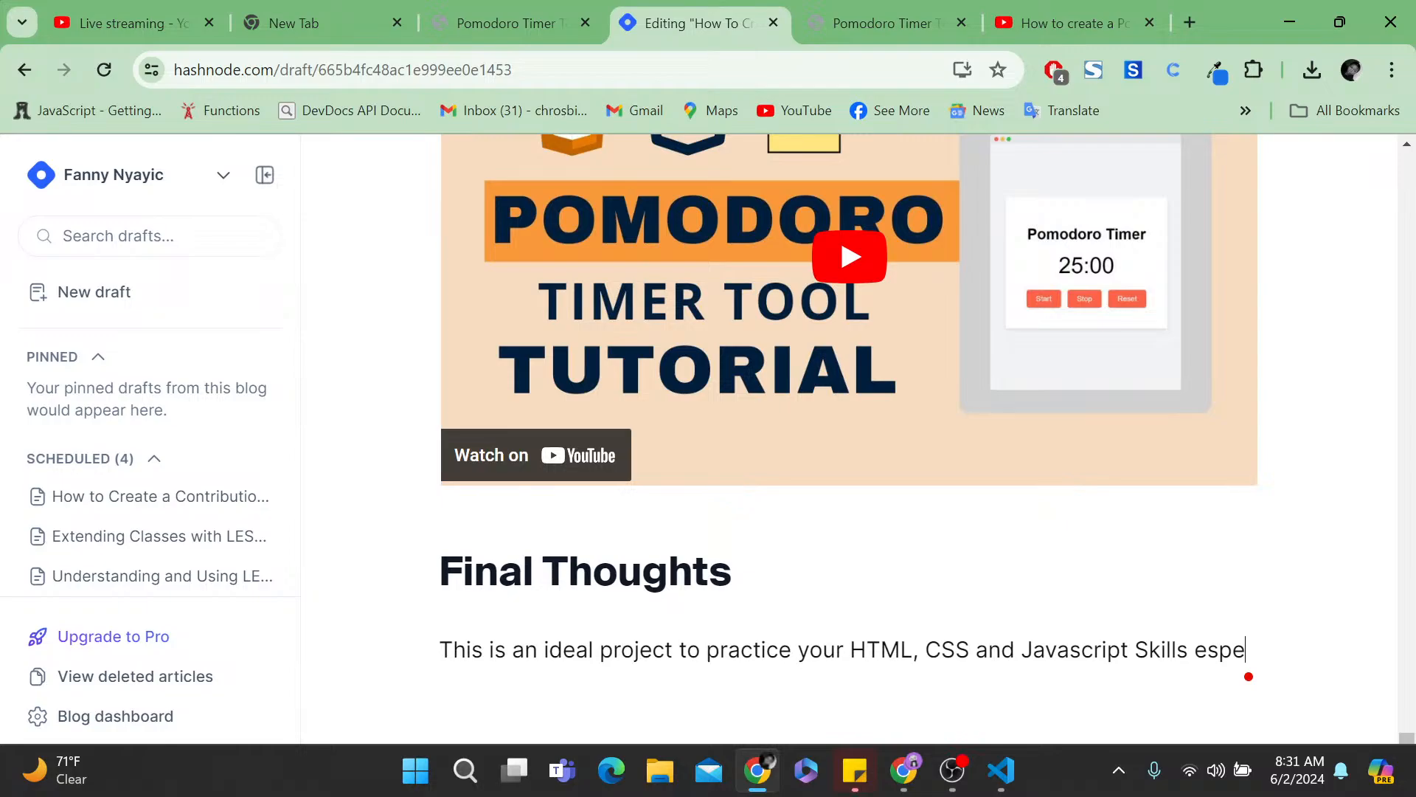
type("cially if you are a ")
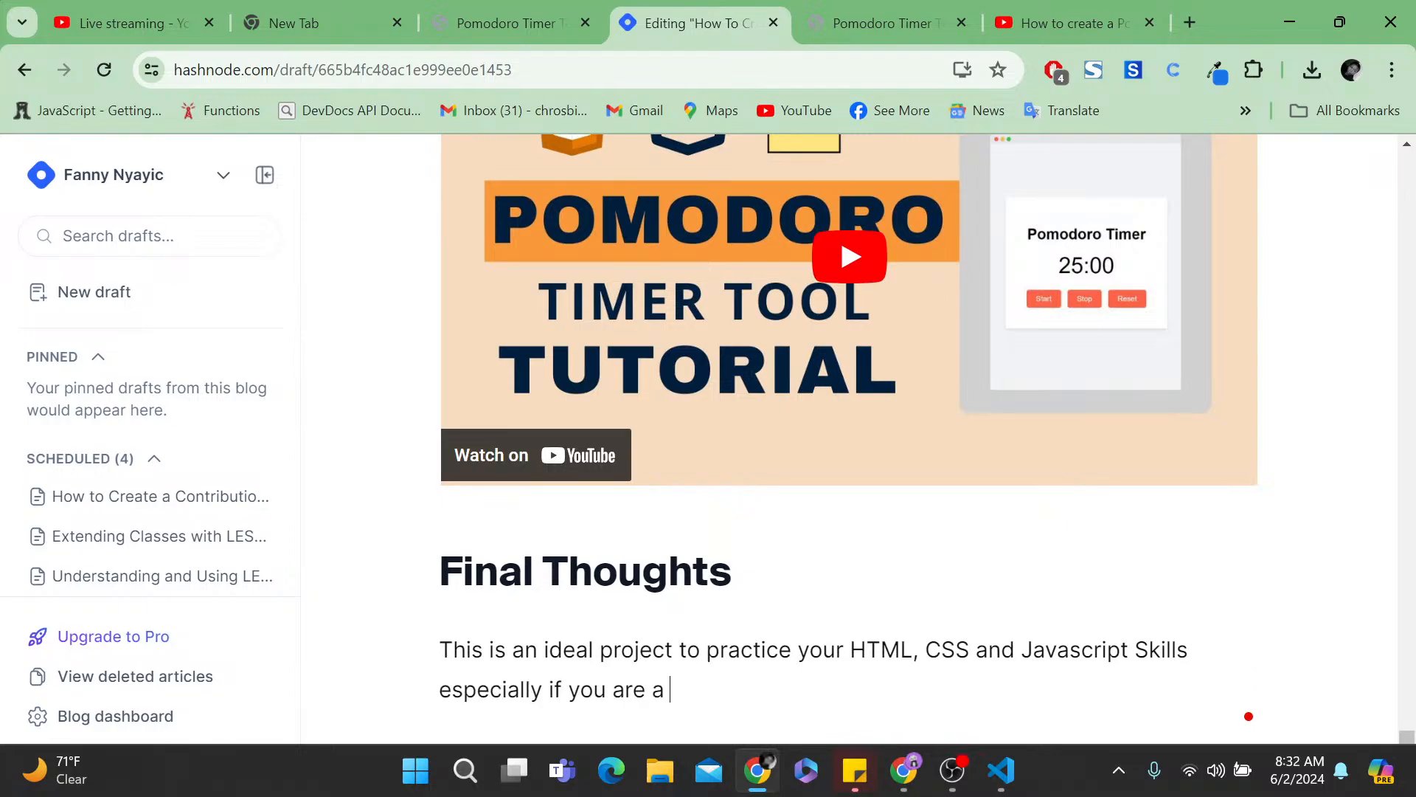
type("total beg")
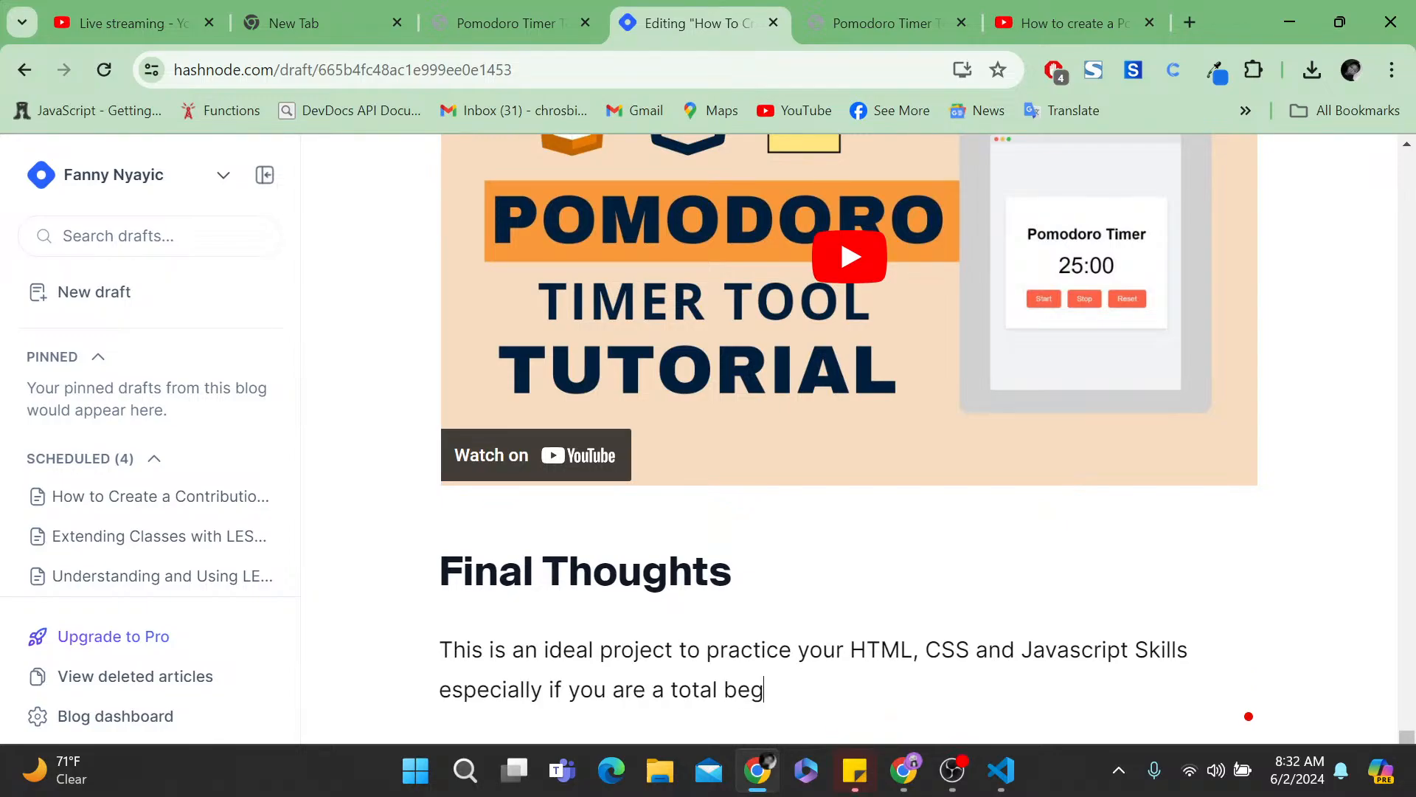
type("inner. Try this out")
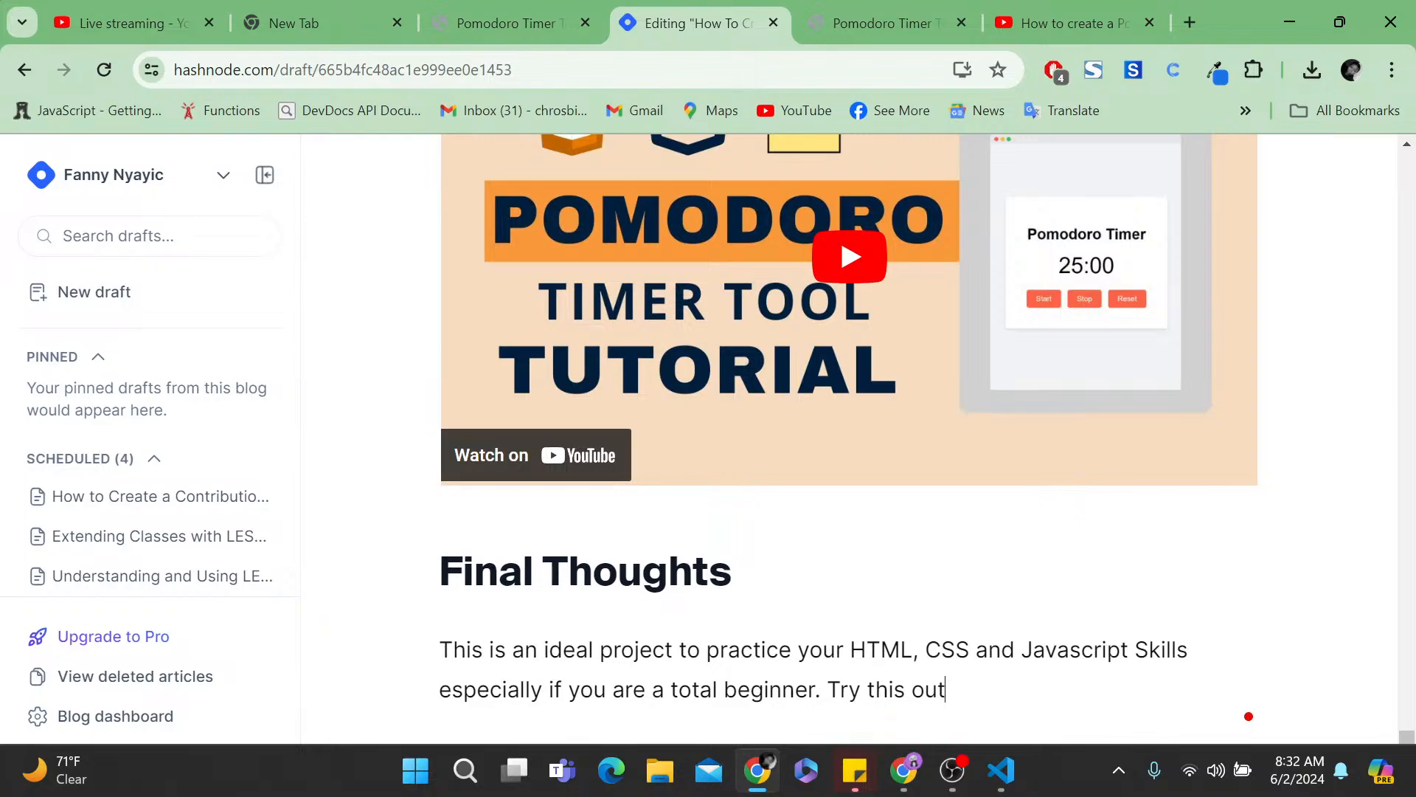
- Finish the Final Thoughts paragraph with "and modify it in your favorite ways." and add "Happy Coding!" on a new line
type(" and modify ")
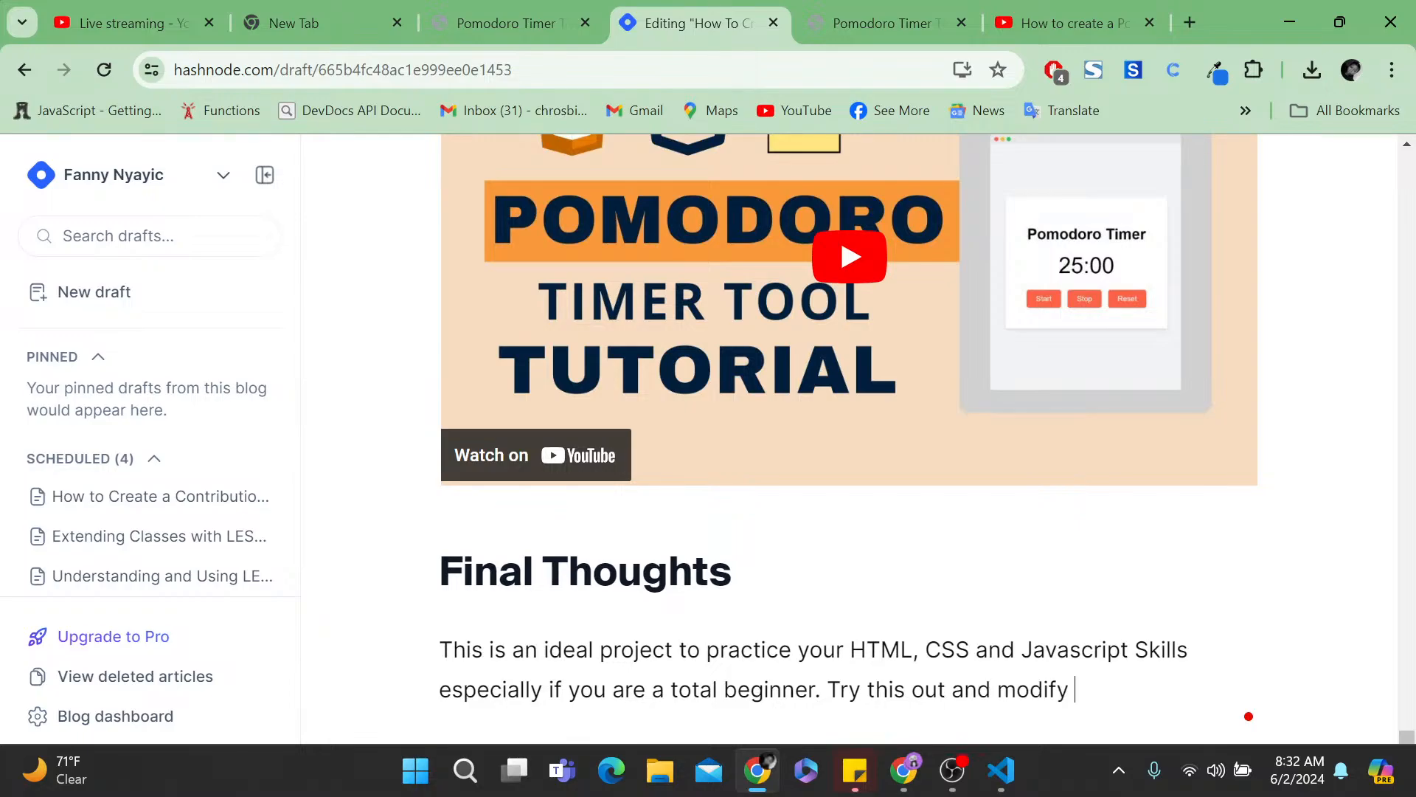
type("it in your fav")
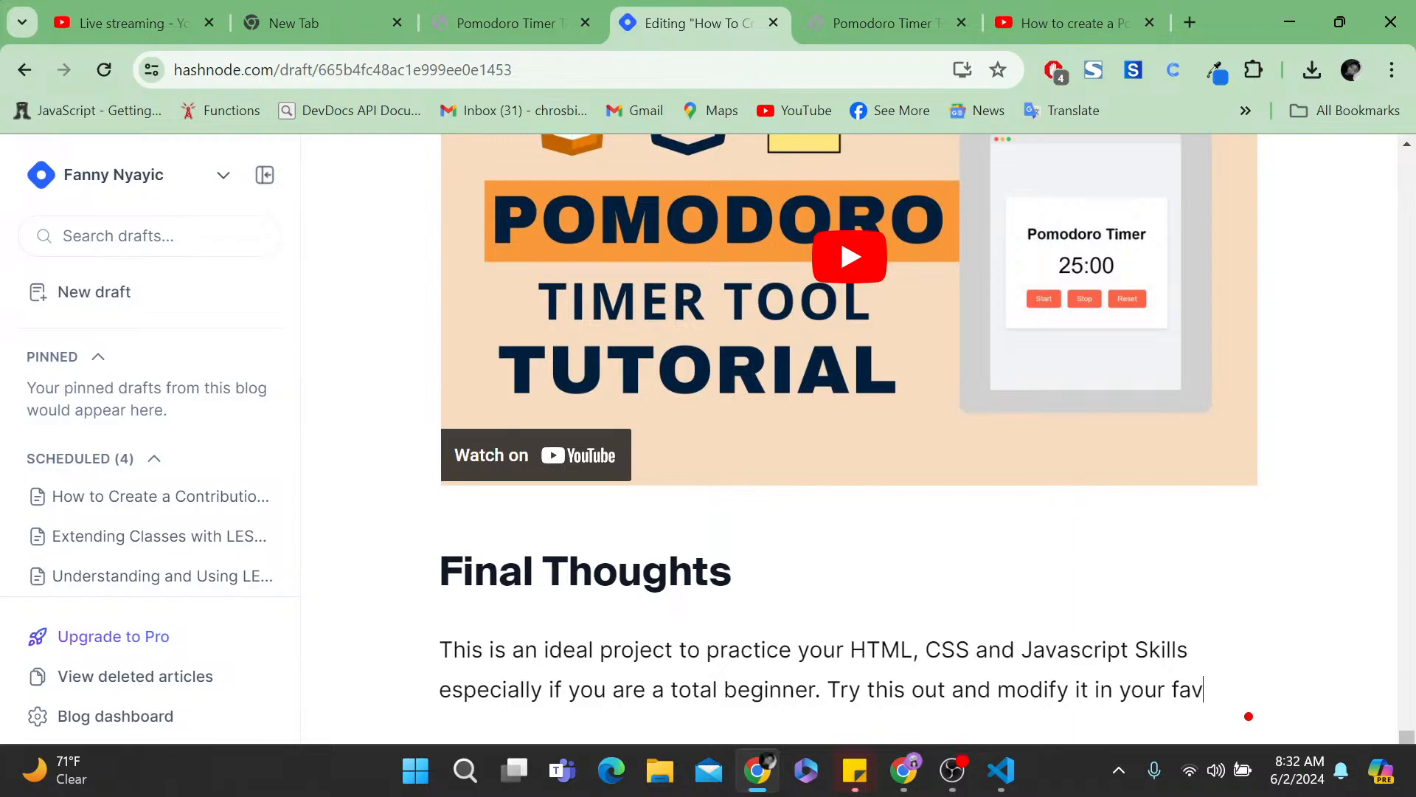
type("orite ways")
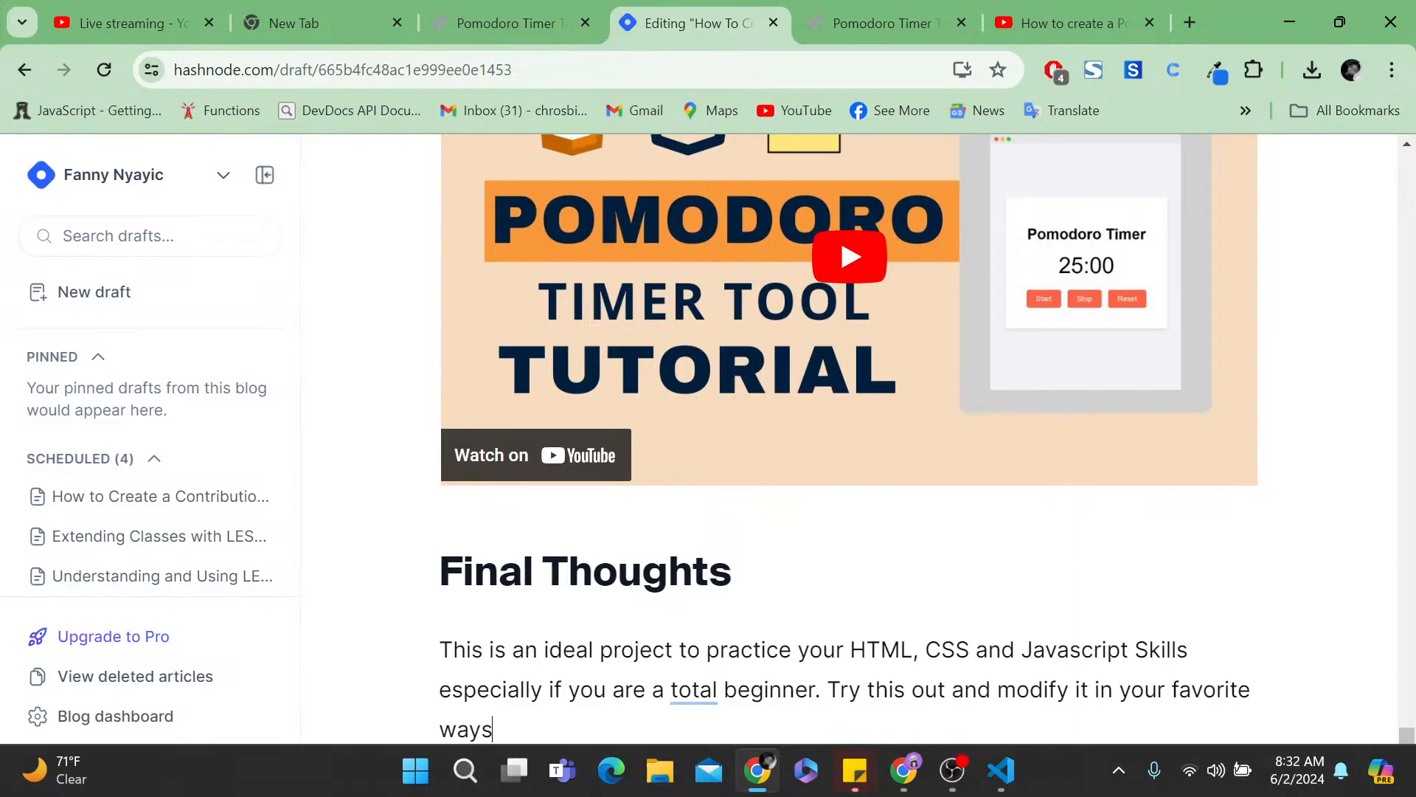
scroll(849, 439, "down", 1)
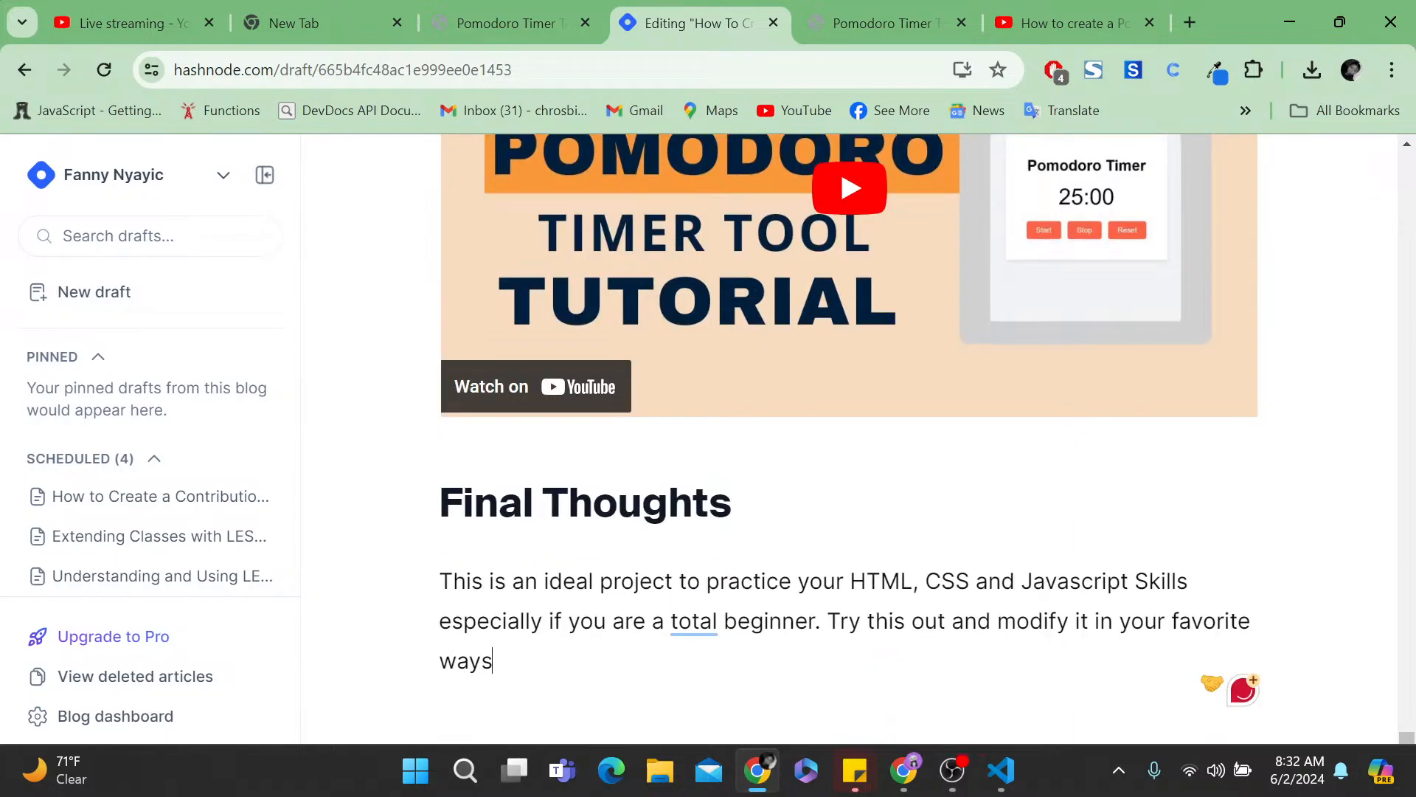
type(".")
key("Return")
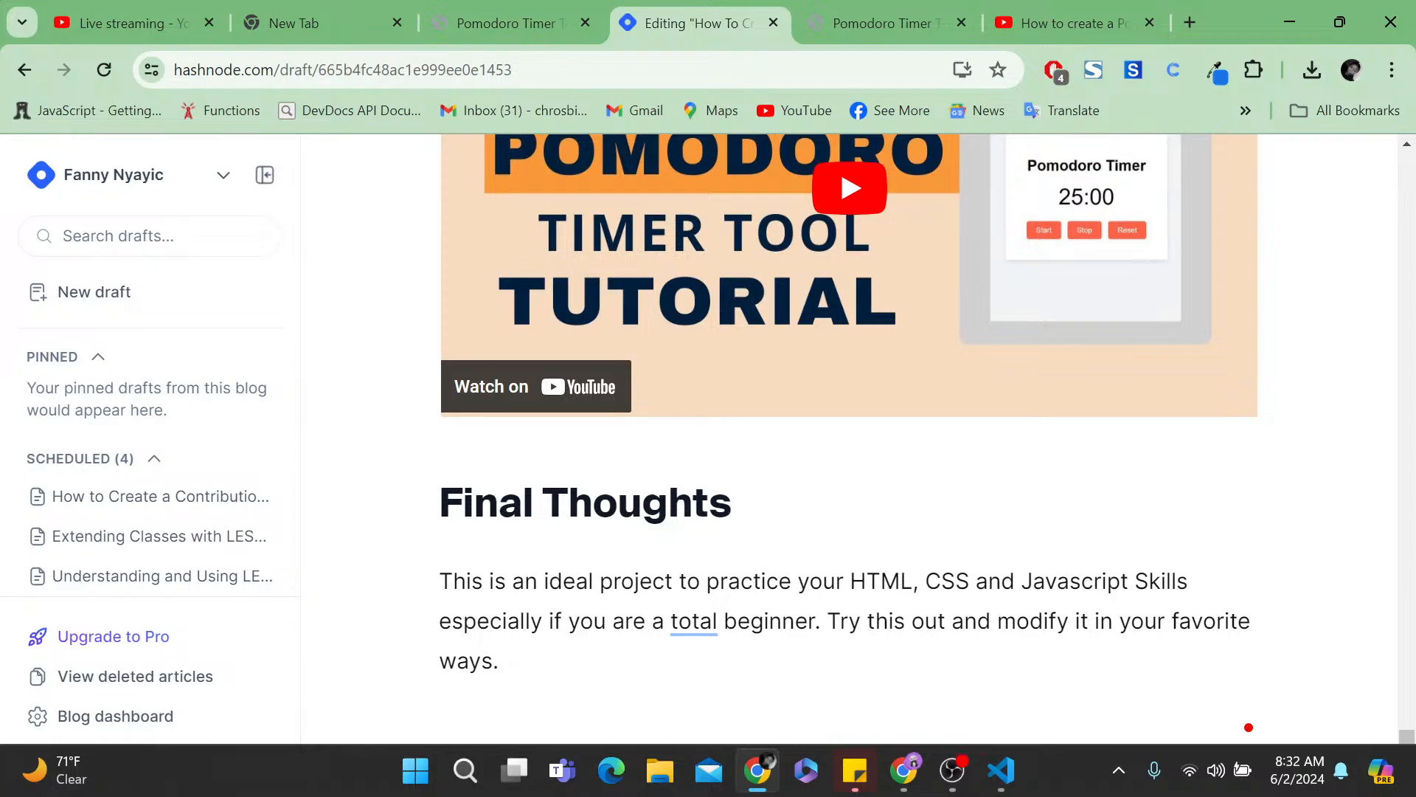
type("Happy")
type("Coding!")
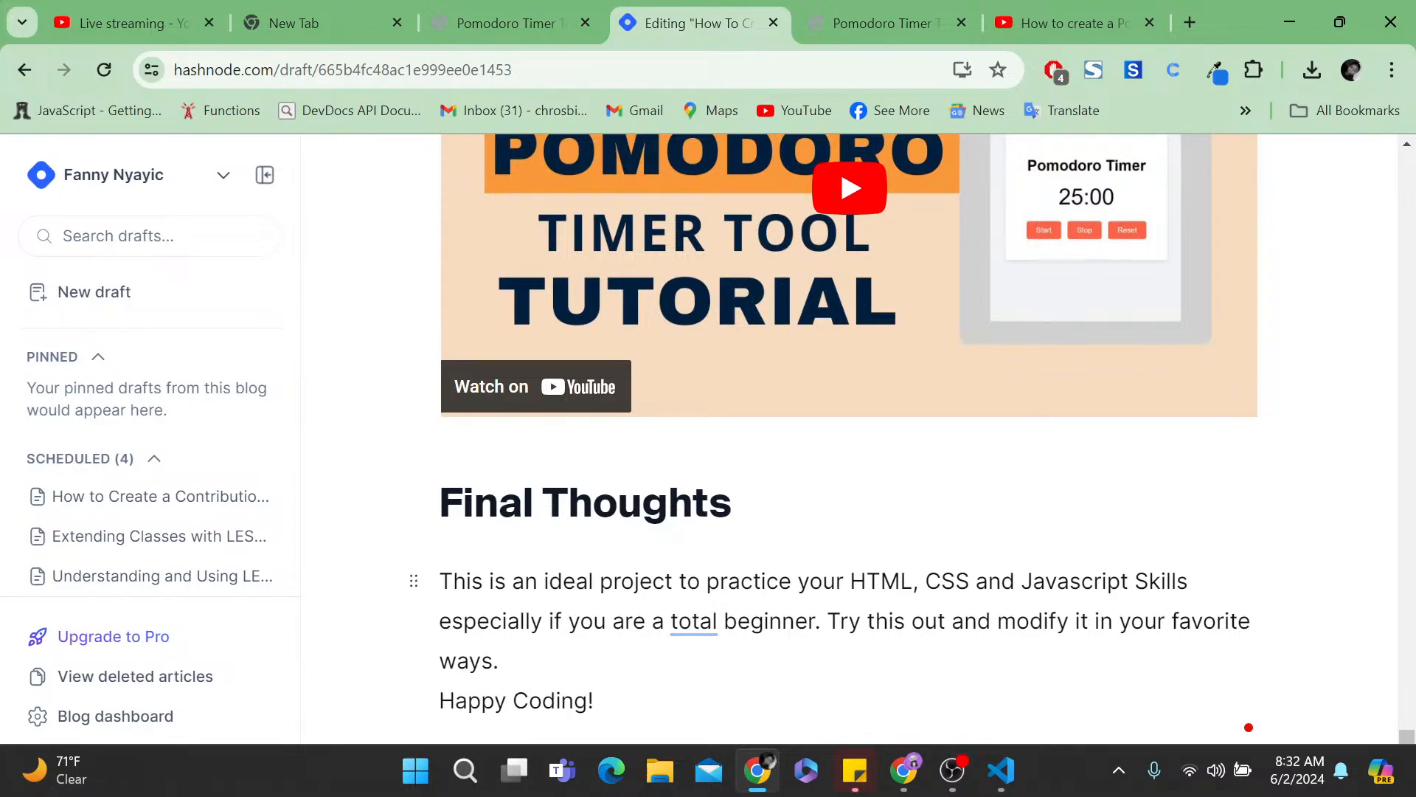
- Try to apply the suggested removal of "total" before "beginner" in the Final Thoughts paragraph
mouse_move(693, 623)
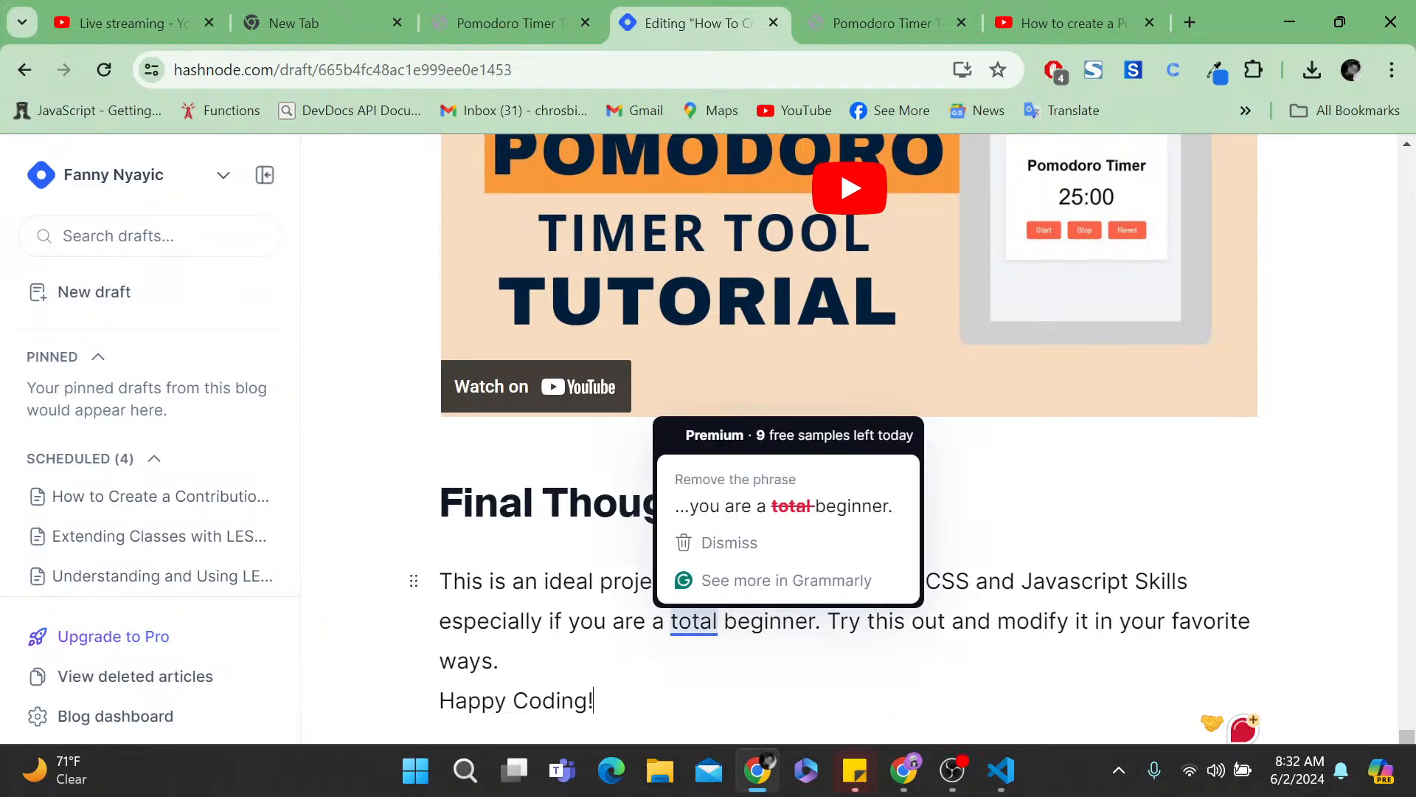
left_click(801, 515)
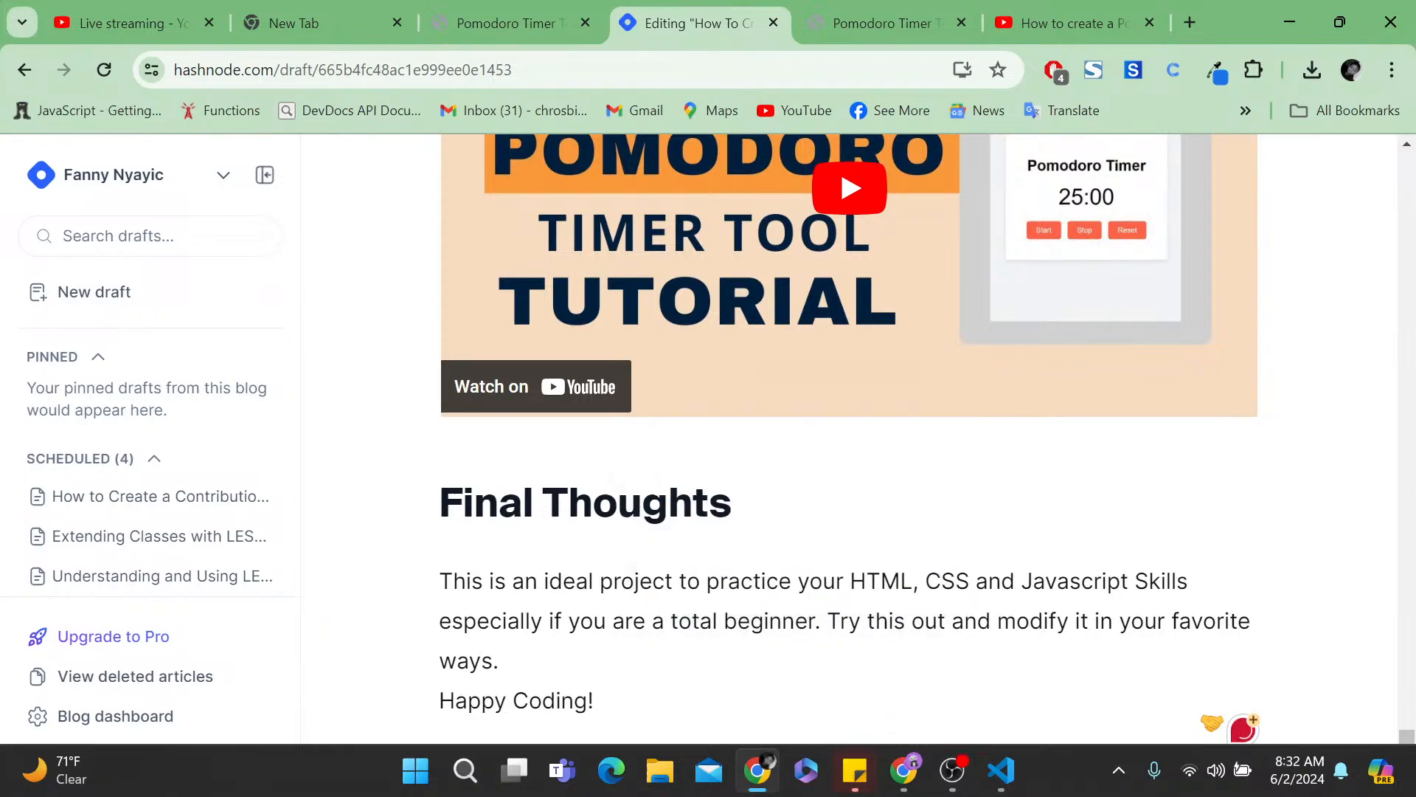
scroll(848, 436, "down", 2)
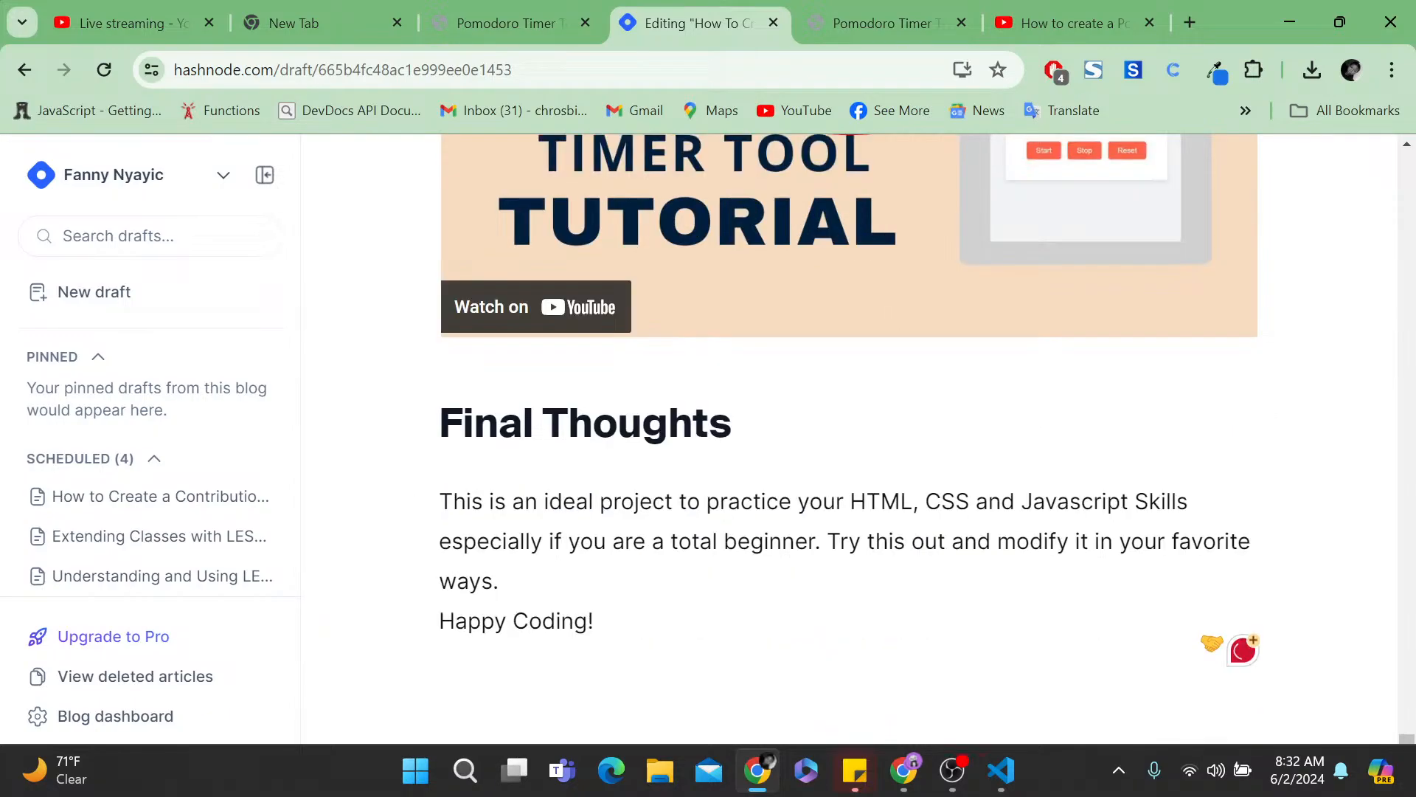
- Add an empty paragraph between the article title and the "Step 1: Set up your Project" heading
scroll(888, 519, "up", 15)
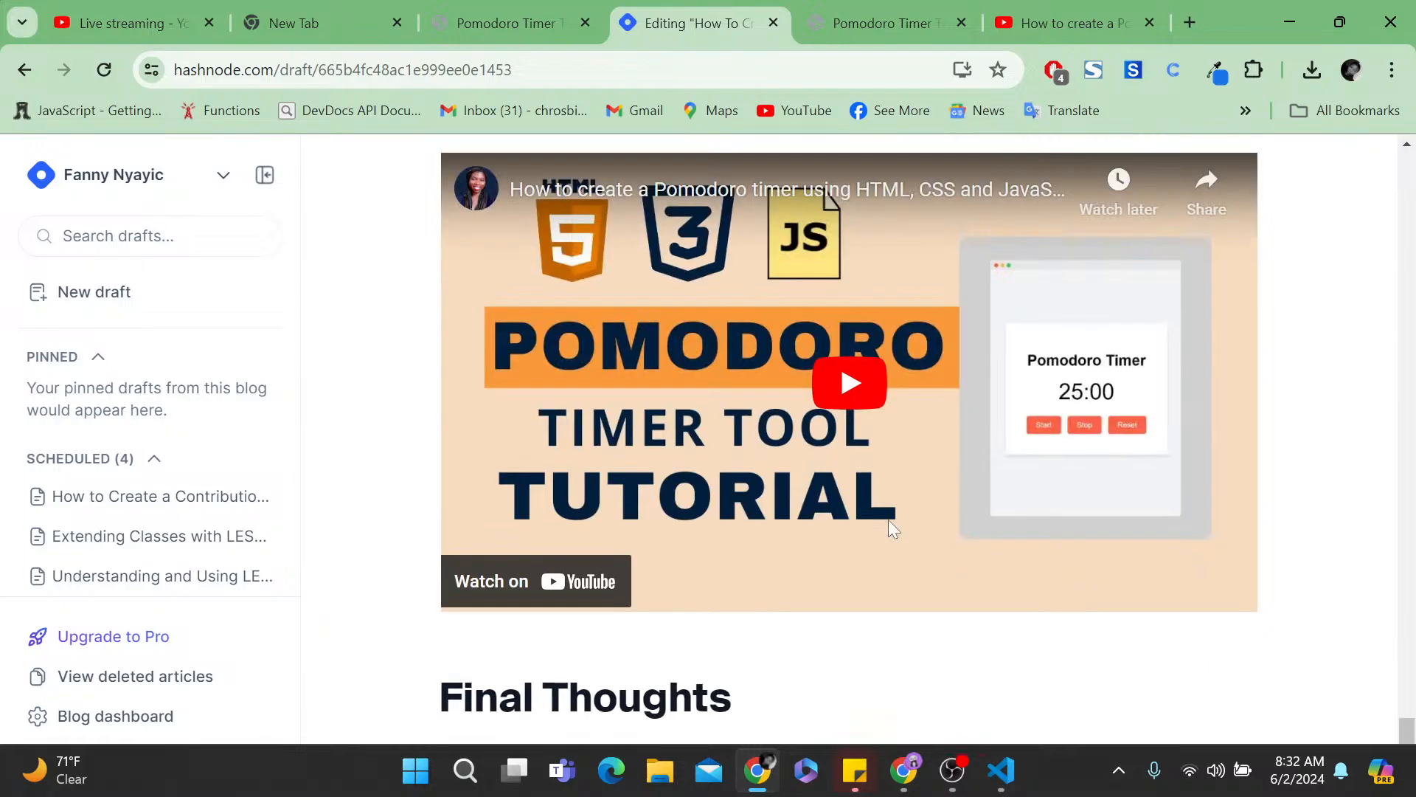
scroll(1312, 563, "up", 10)
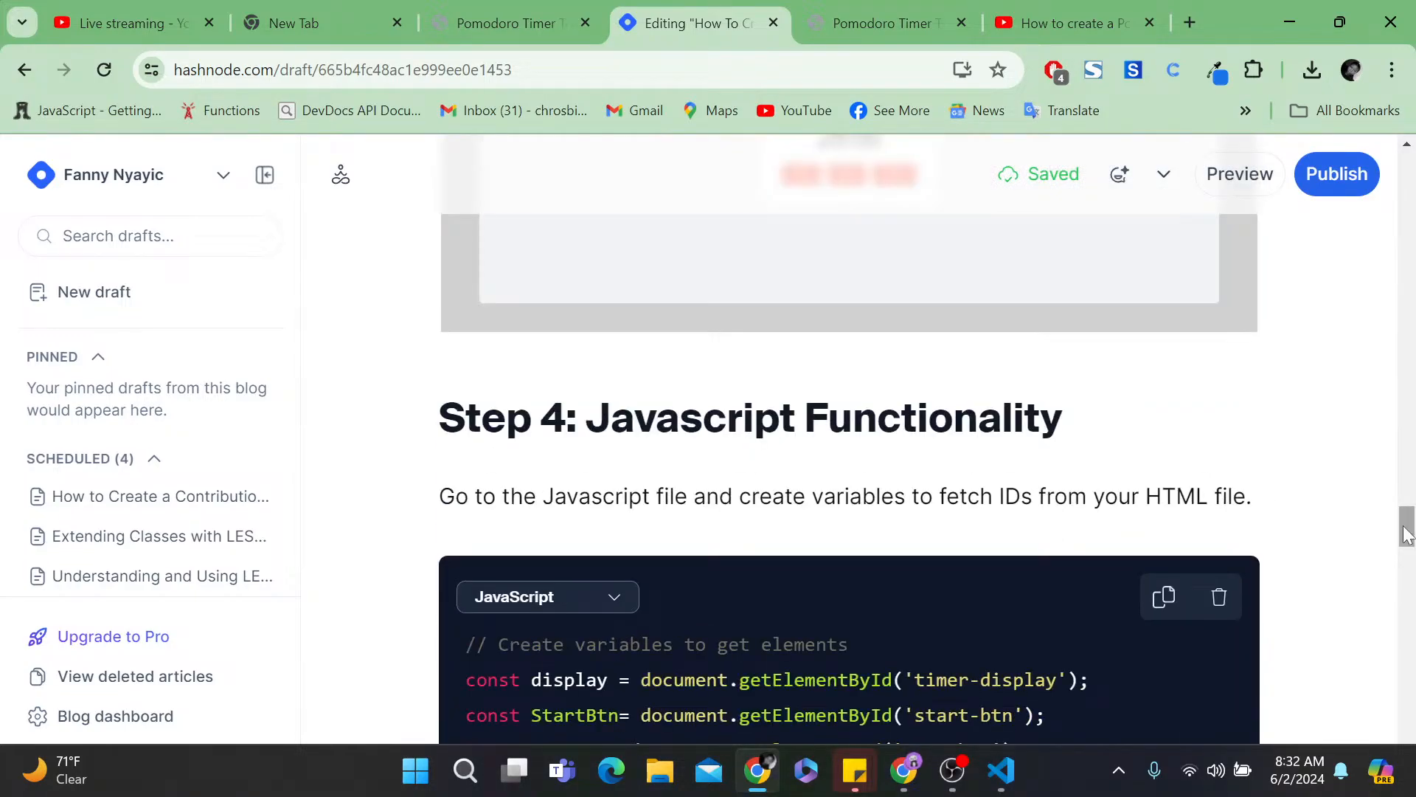
left_click_drag(1406, 535, 1409, 159)
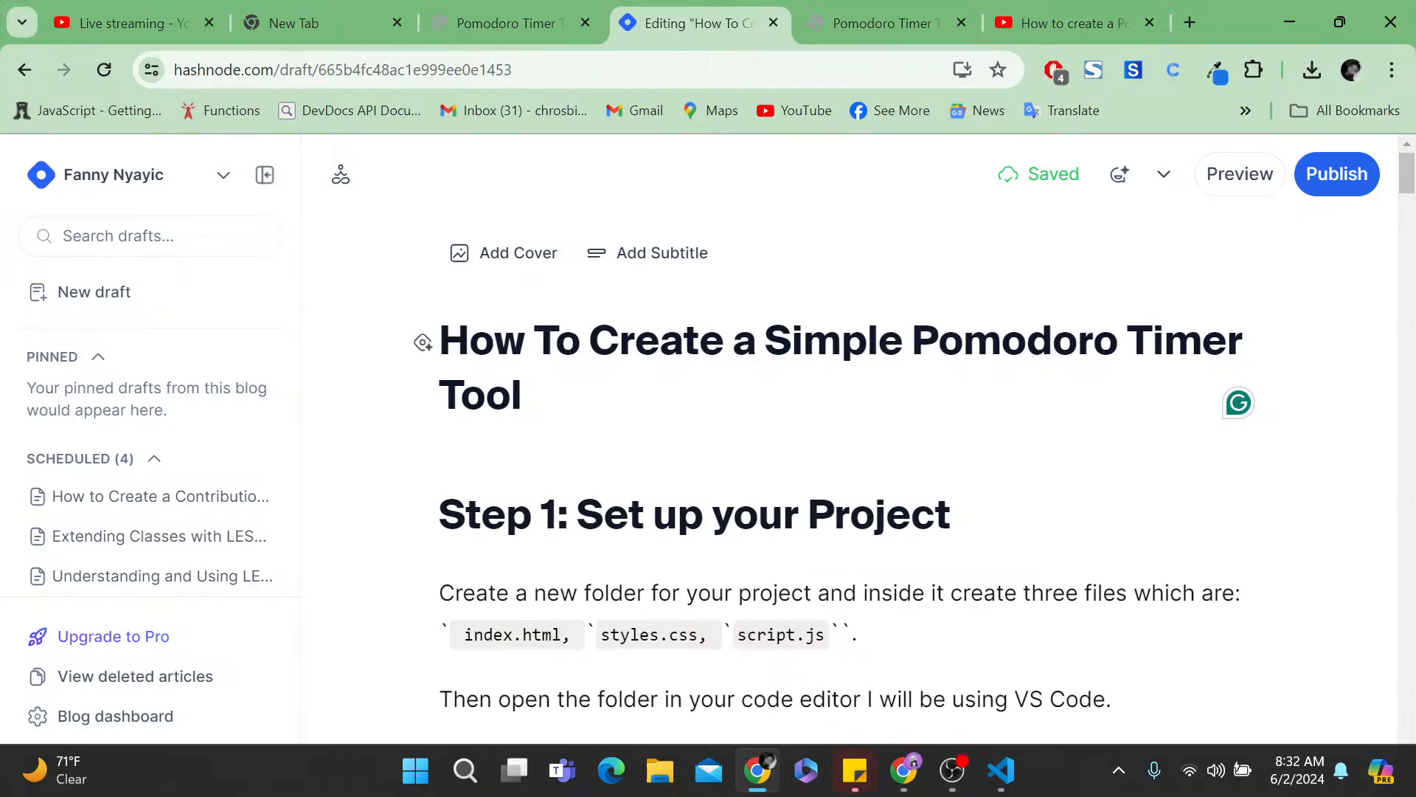
left_click(525, 402)
key("Return")
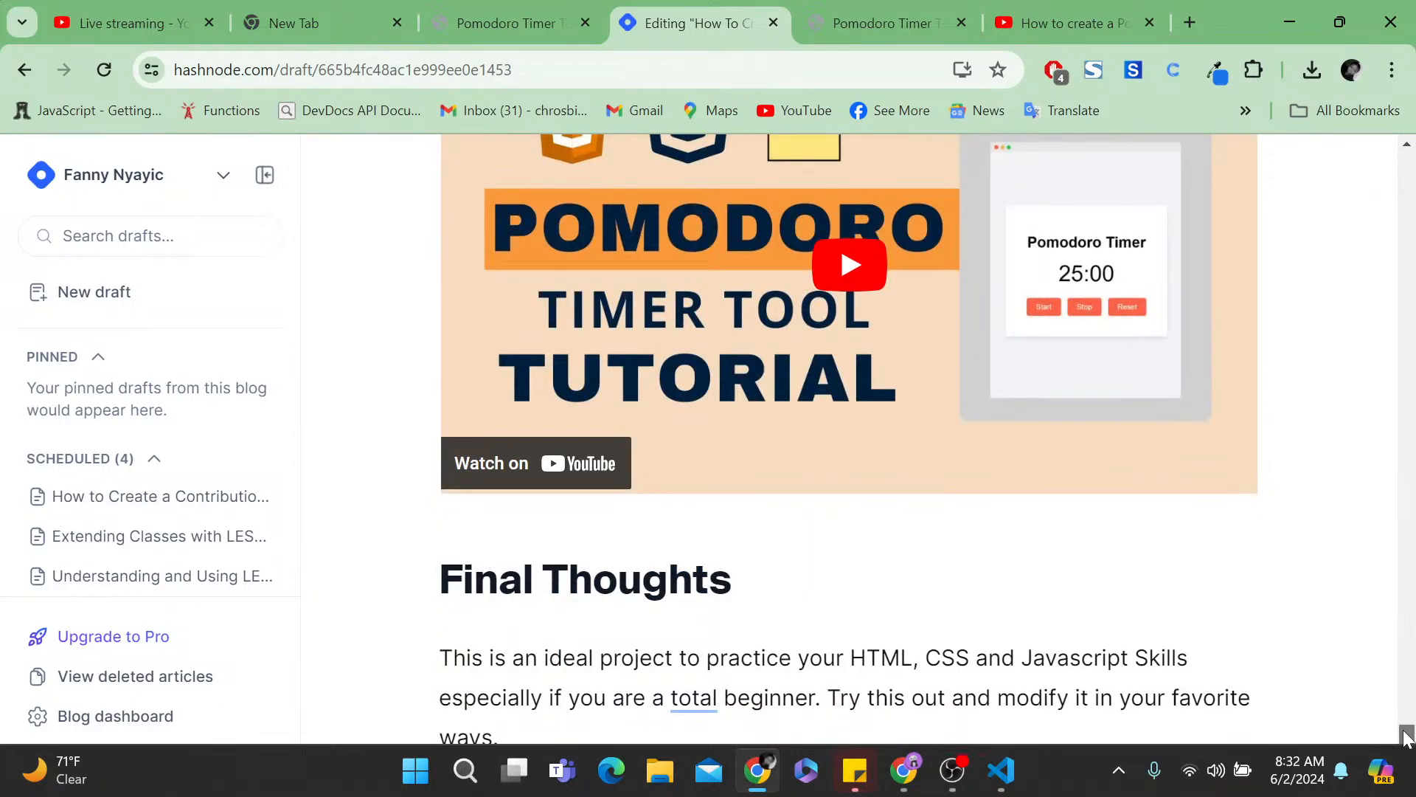
left_click_drag(1402, 734, 1306, 141)
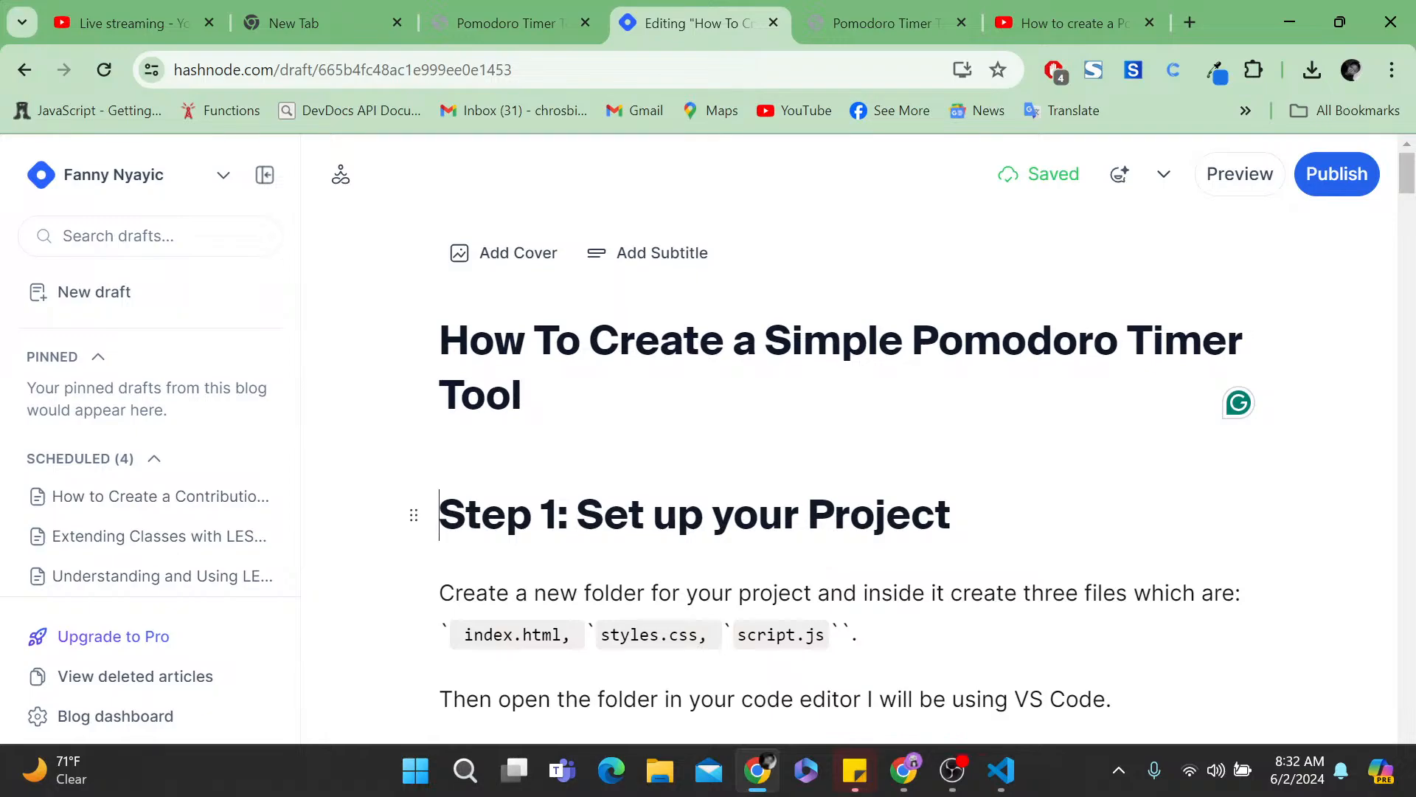
key("Return")
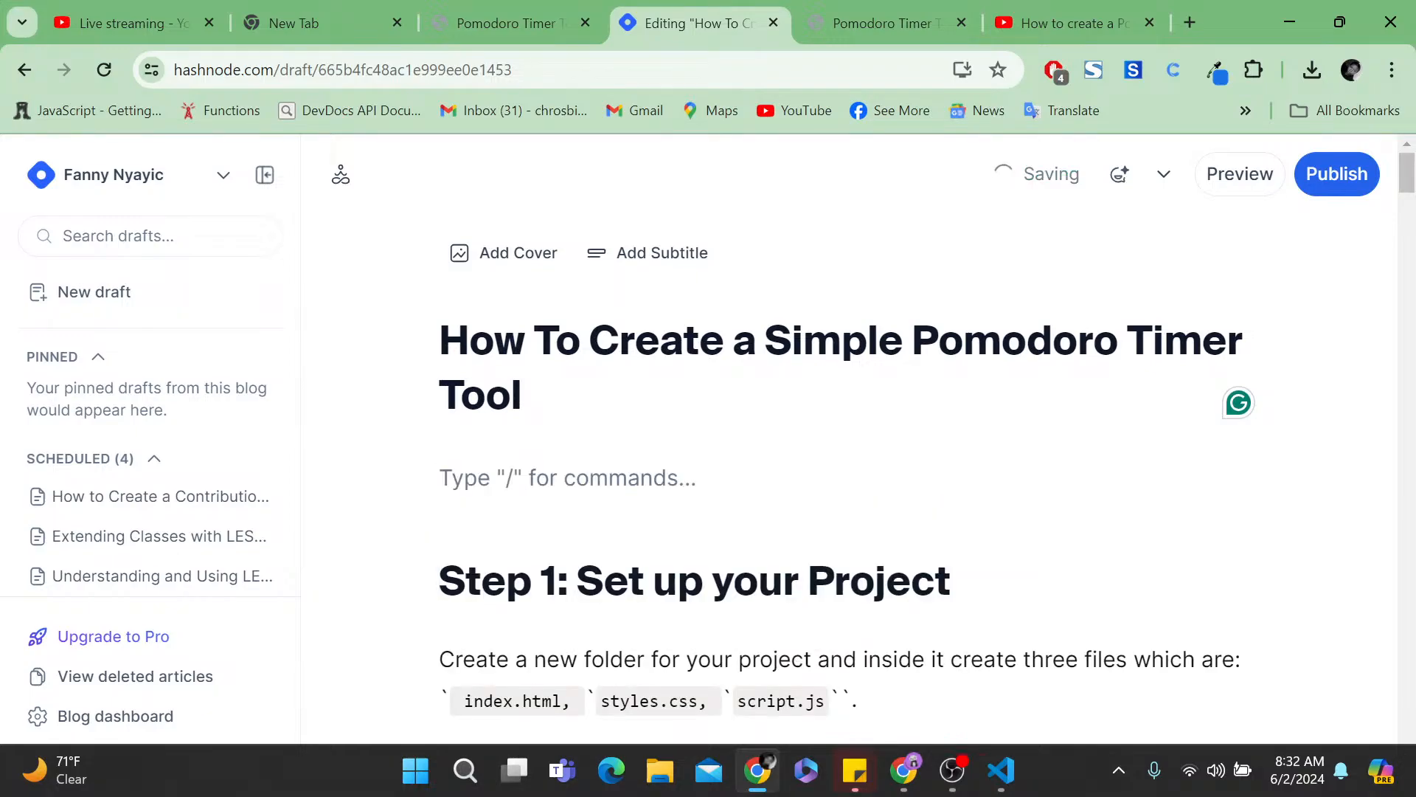
- Start the introduction under the article title with "In this guide, lets build a simple pomodoro timer tool"
type("In this t")
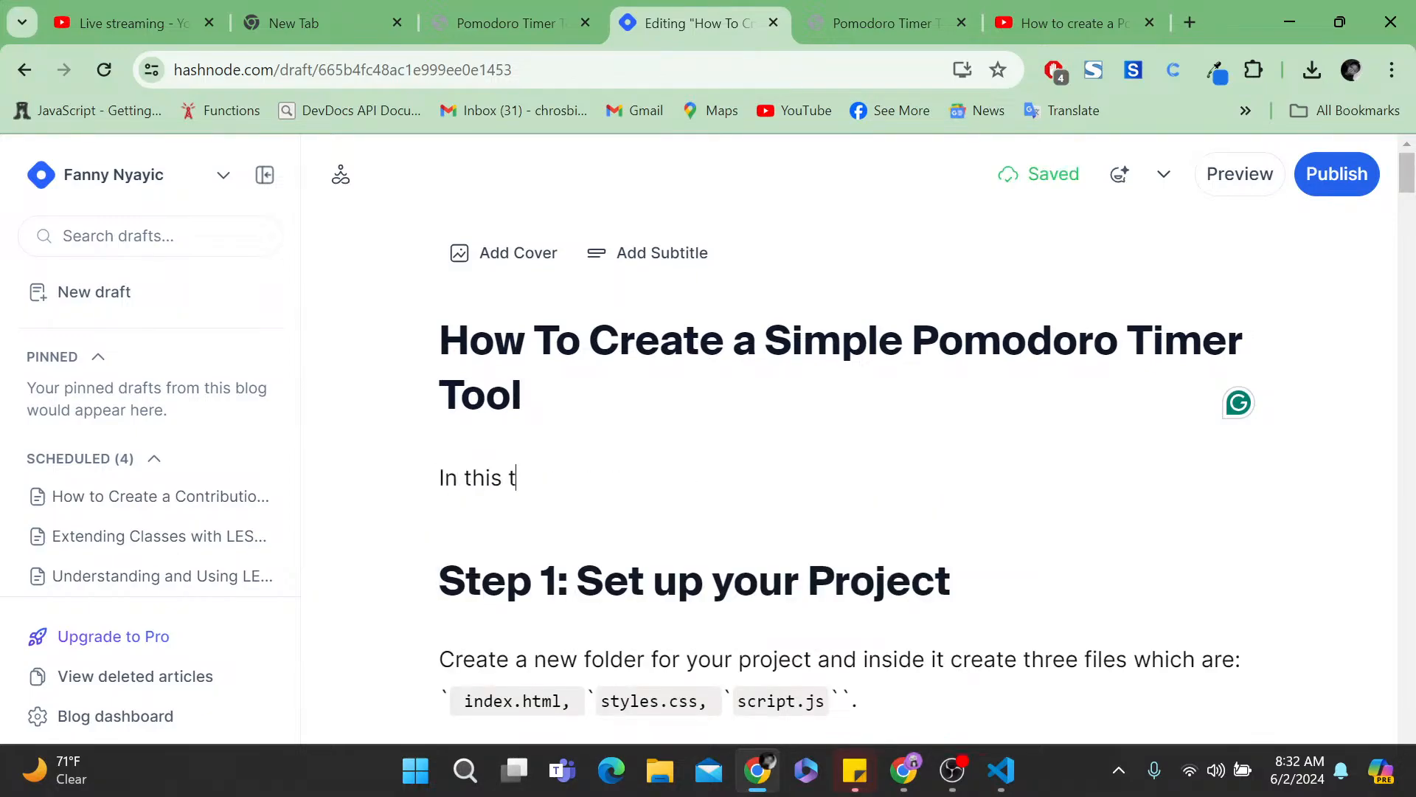
key("BackSpace")
type("guide, ")
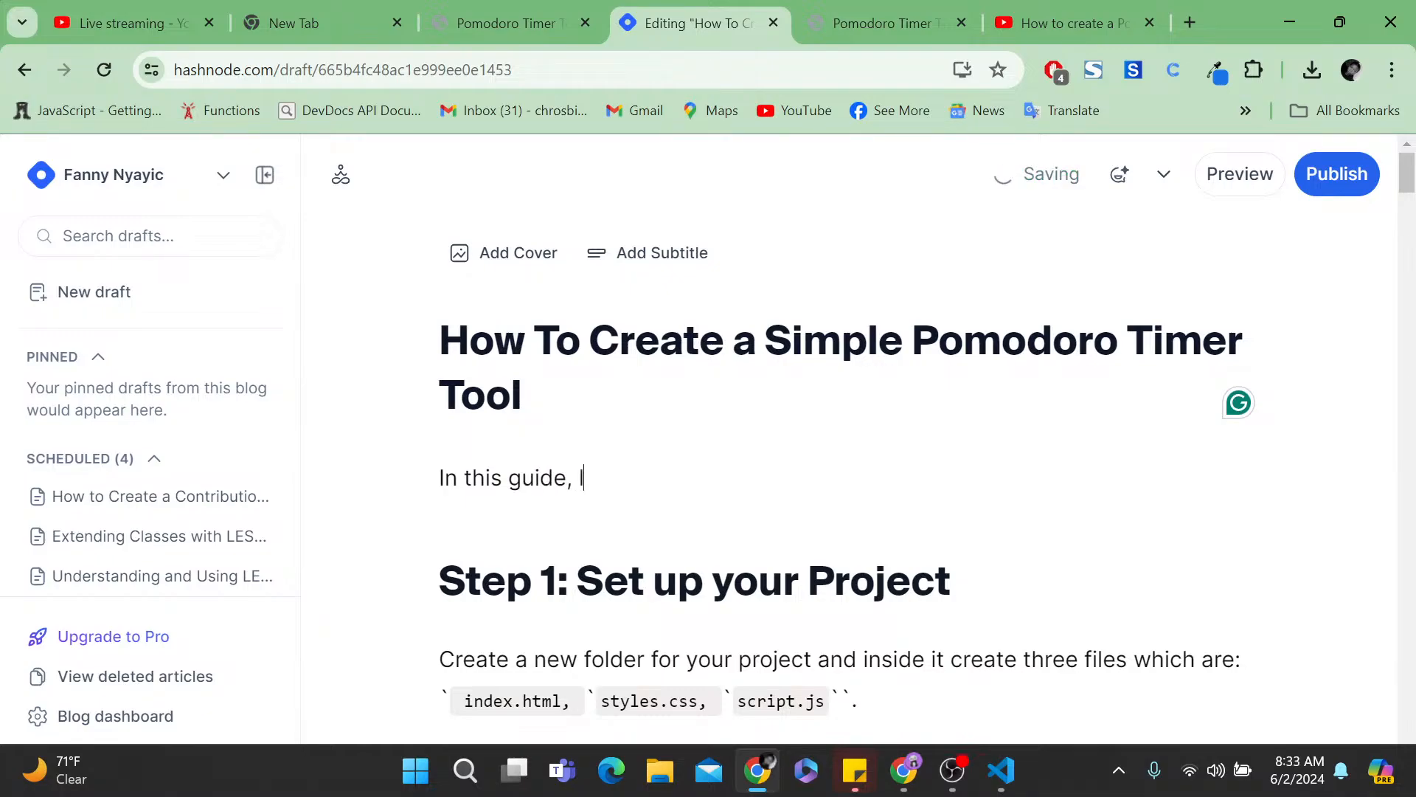
type("lets build a")
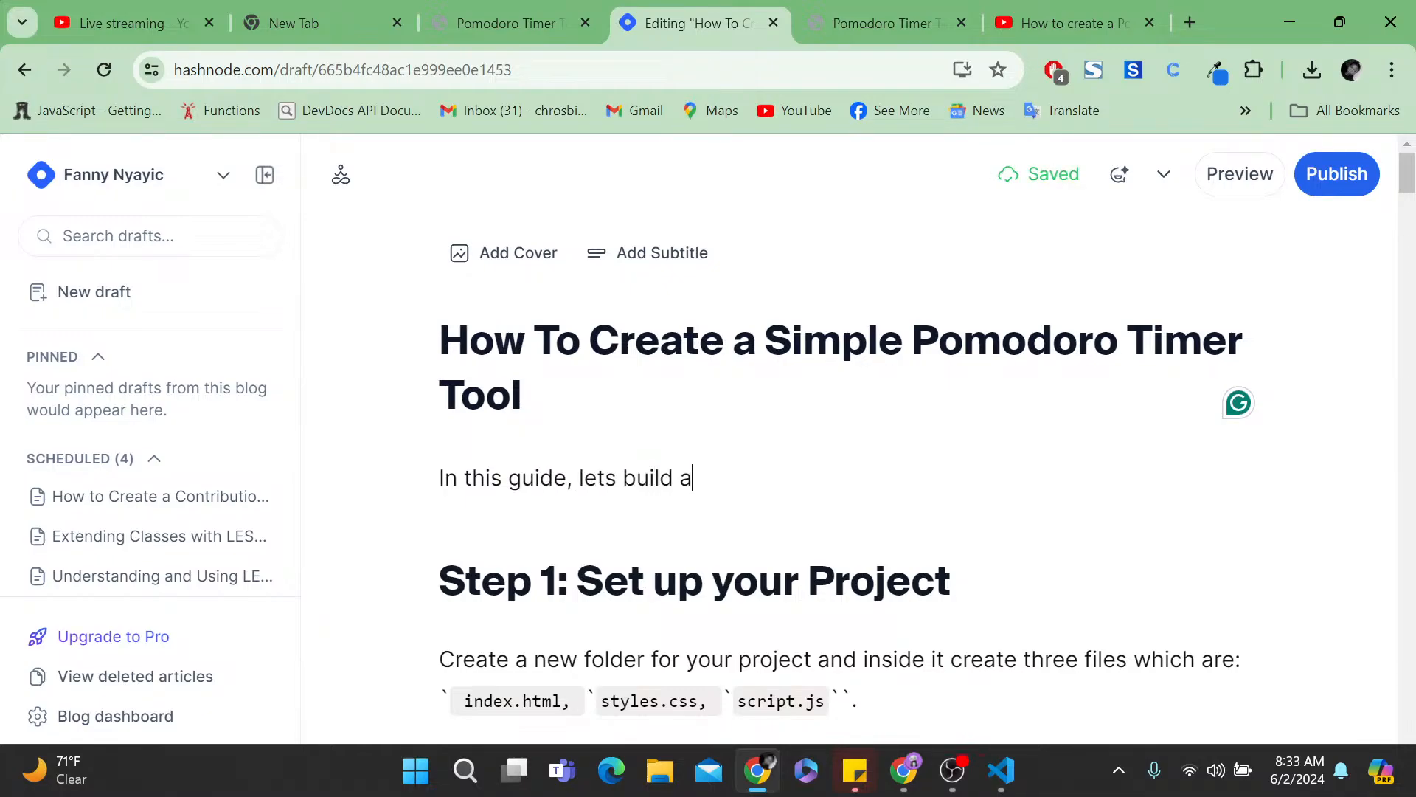
type(" simple pomodoro ")
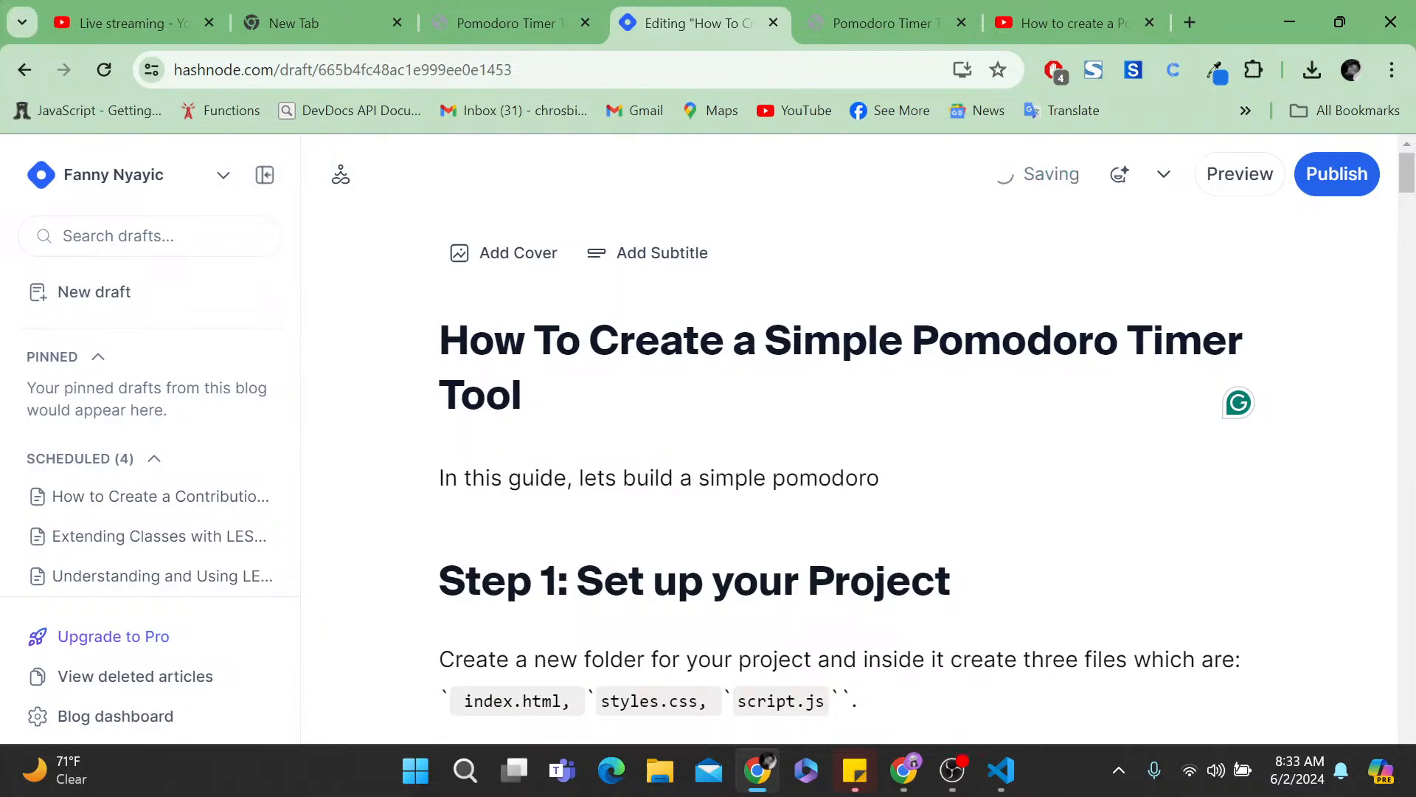
type("timer tool")
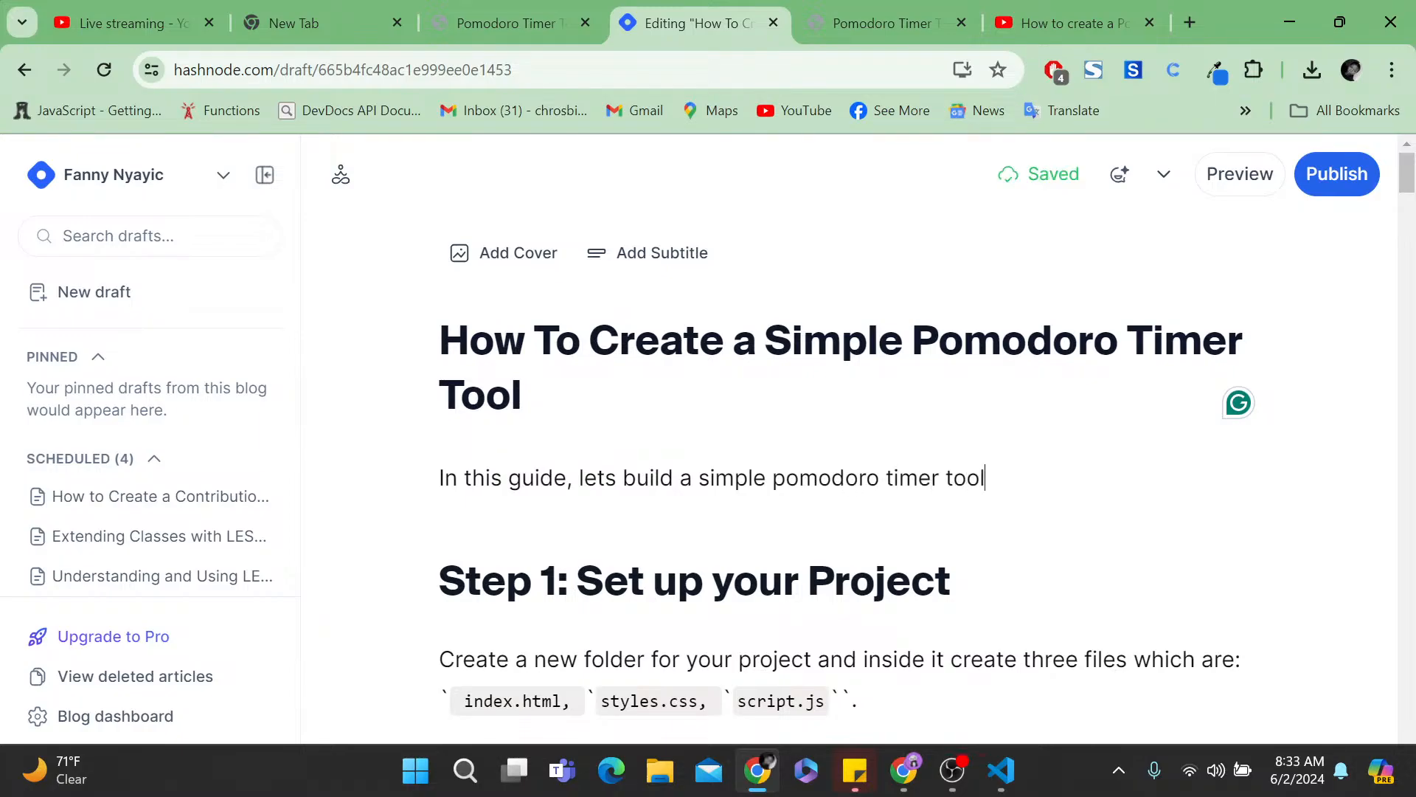
- End the introduction's first sentence with a period and add "This project is ideal for you to practice HTML, CSS and Javascript."
type(". Th")
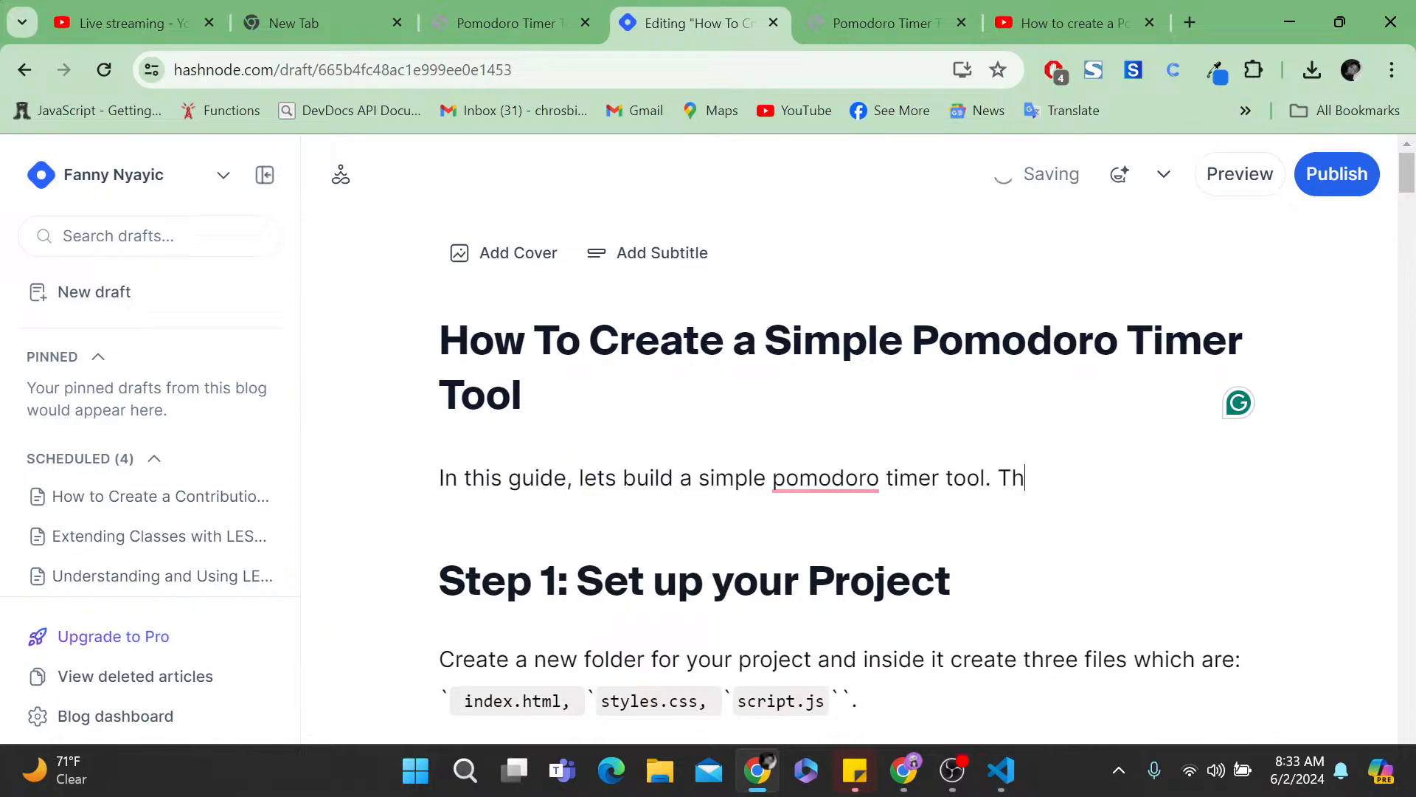
type("is project")
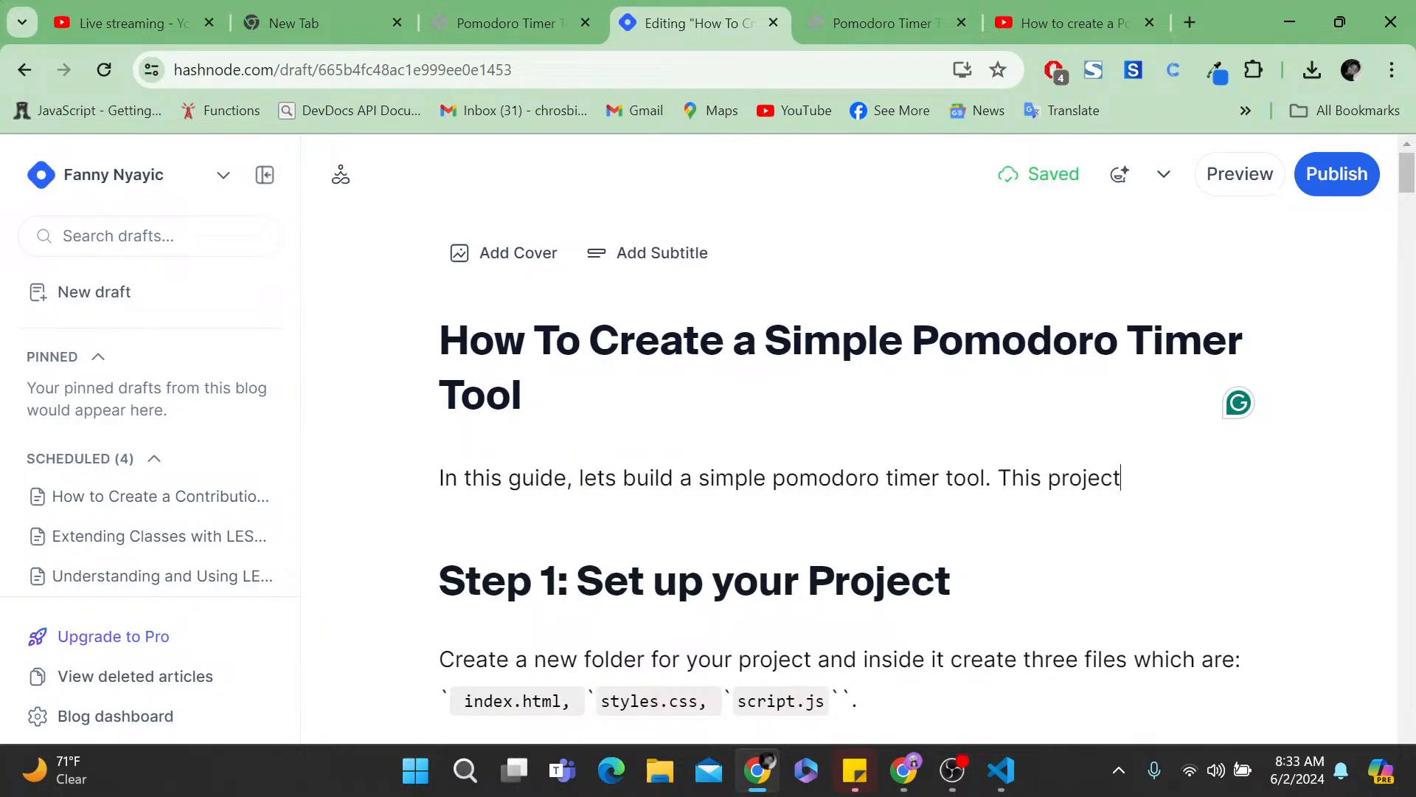
type(" is ideal ")
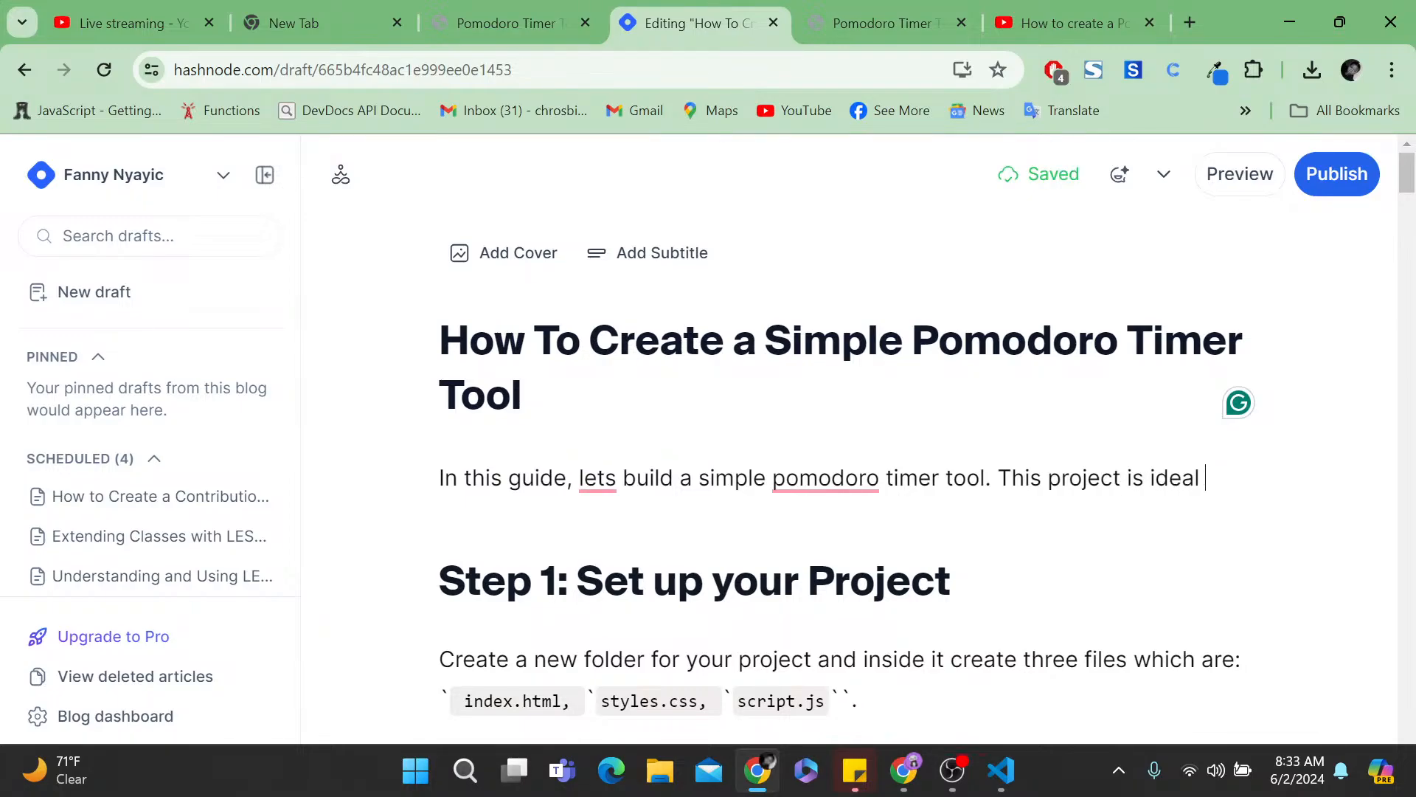
type("for you to")
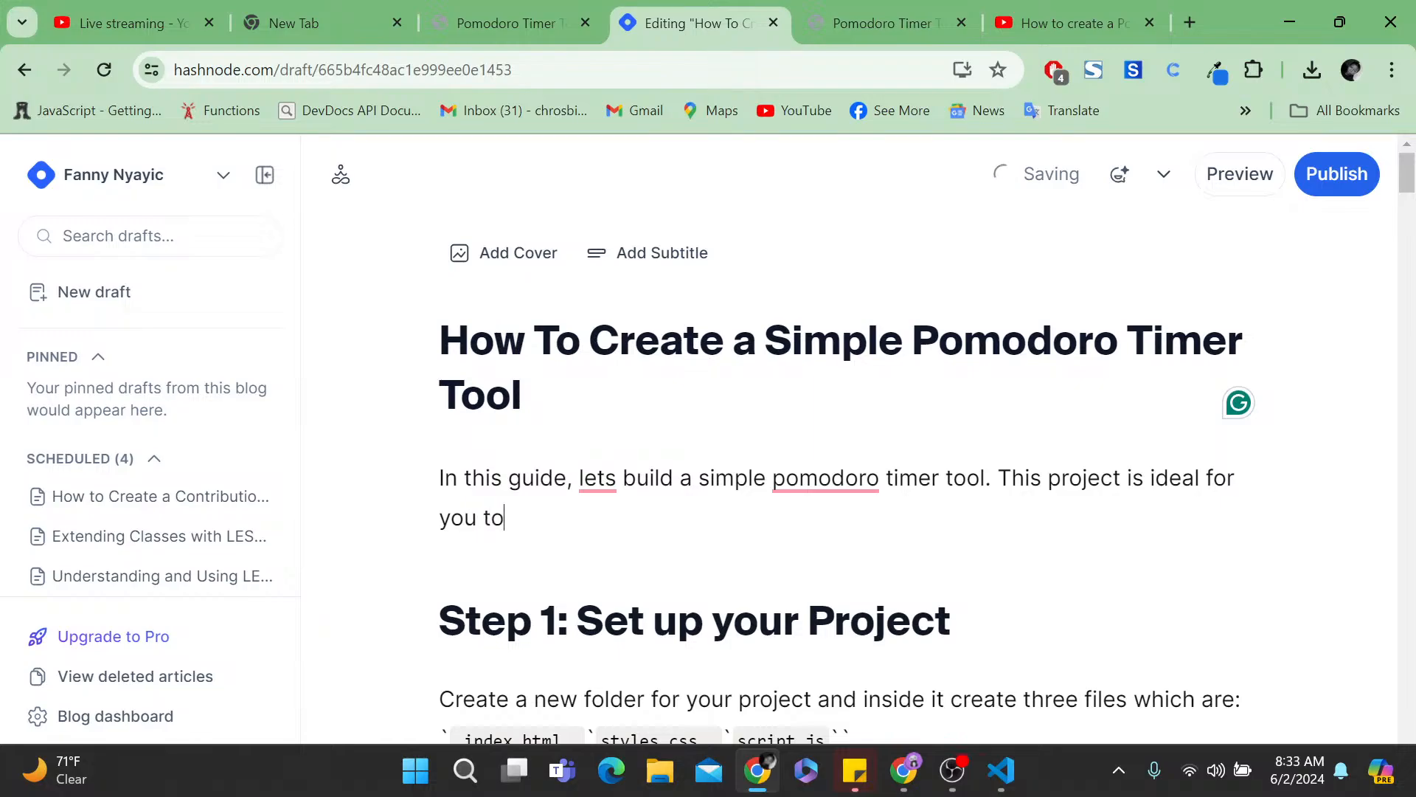
type(" practice HTML, ")
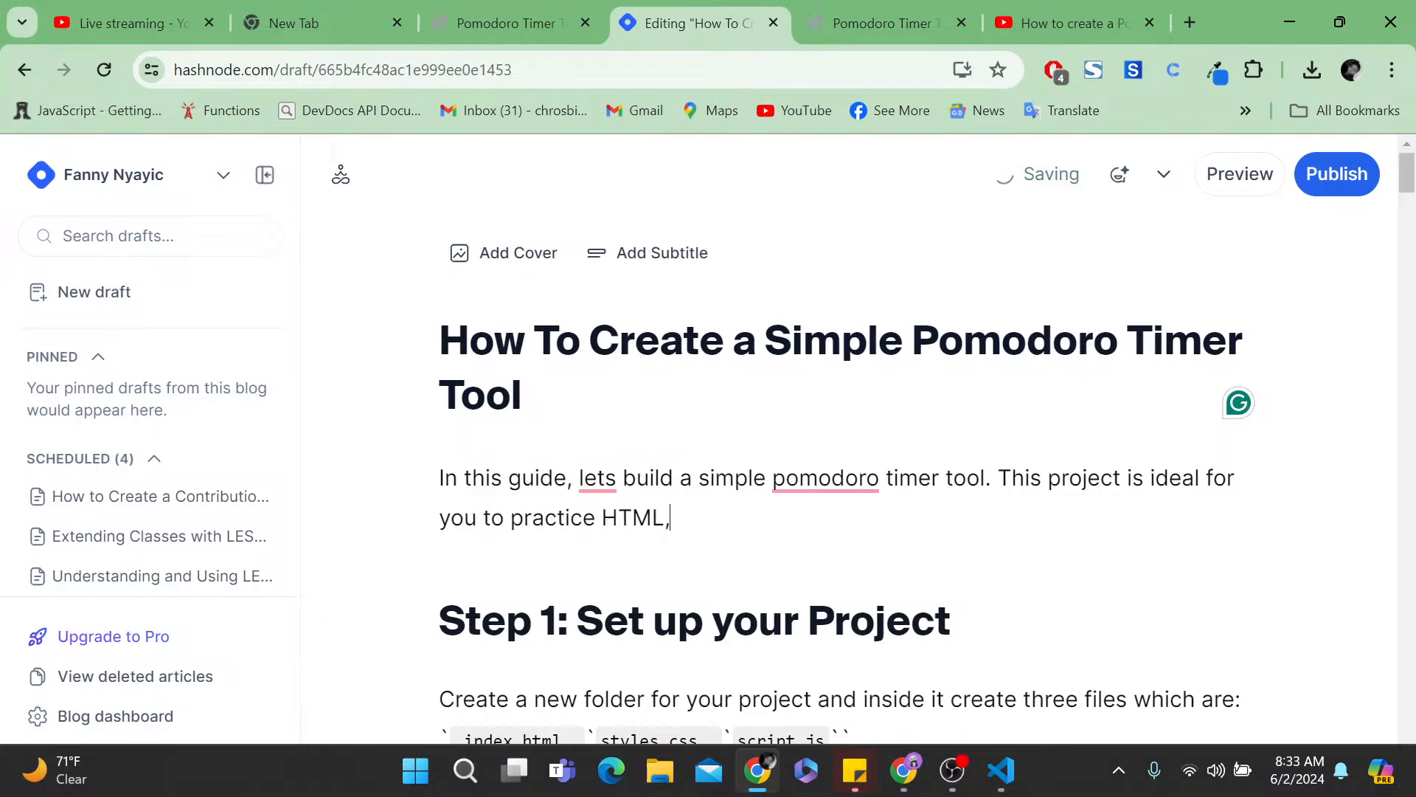
type("VSS")
key("BackSpace")
key("BackSpace")
key("BackSpace")
type("CSS and Javascript.")
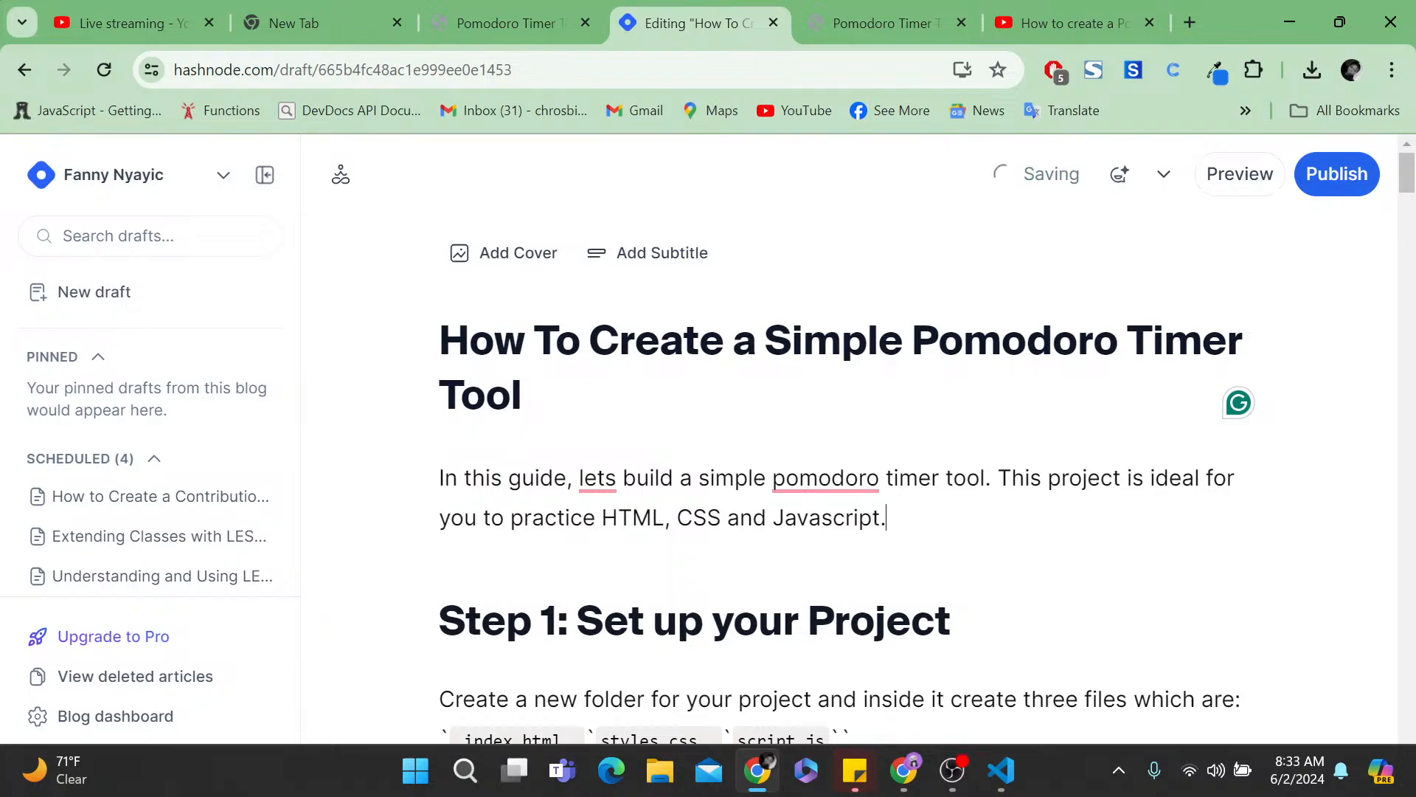
- Apply the suggested corrections "let's" and "Pomodoro" in the introduction paragraph
mouse_move(598, 478)
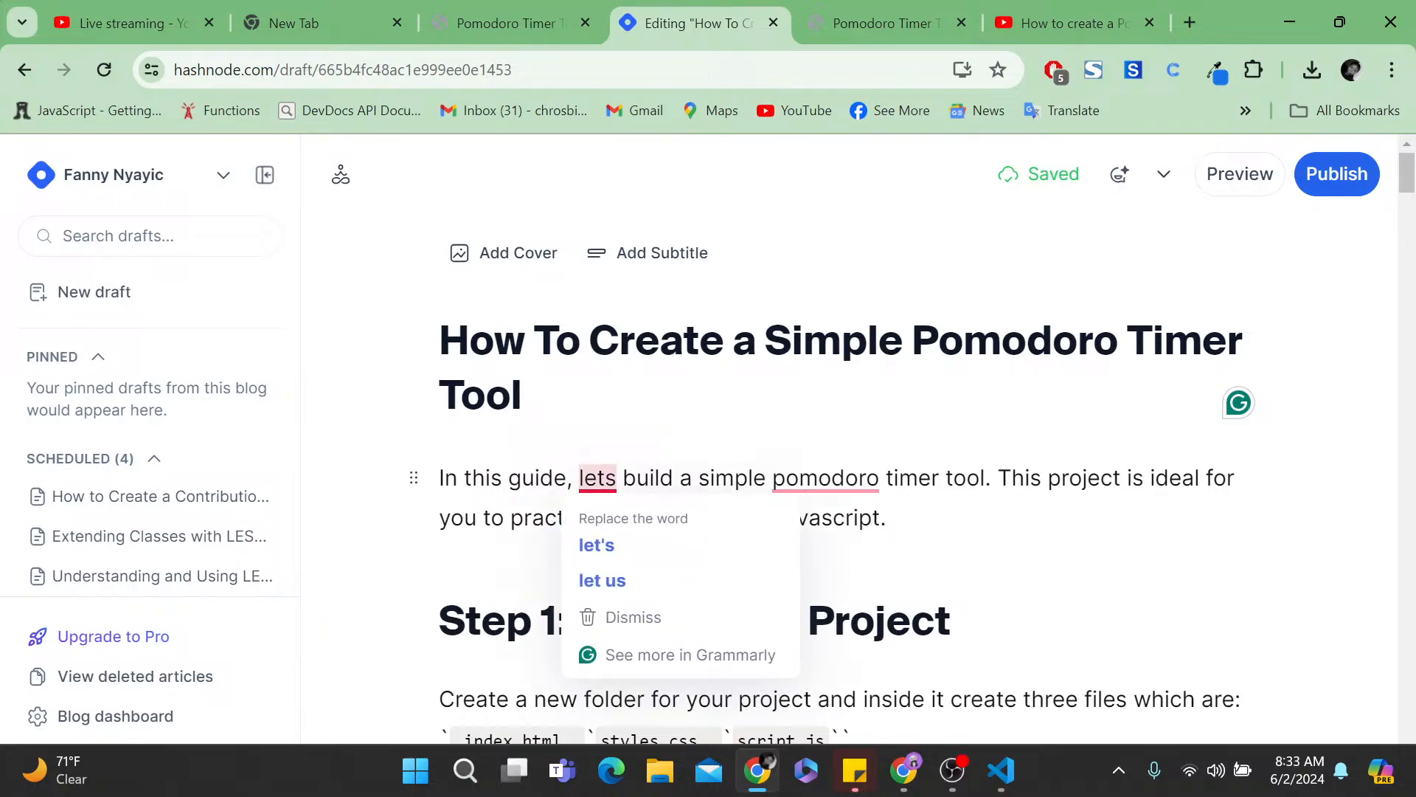
left_click(596, 543)
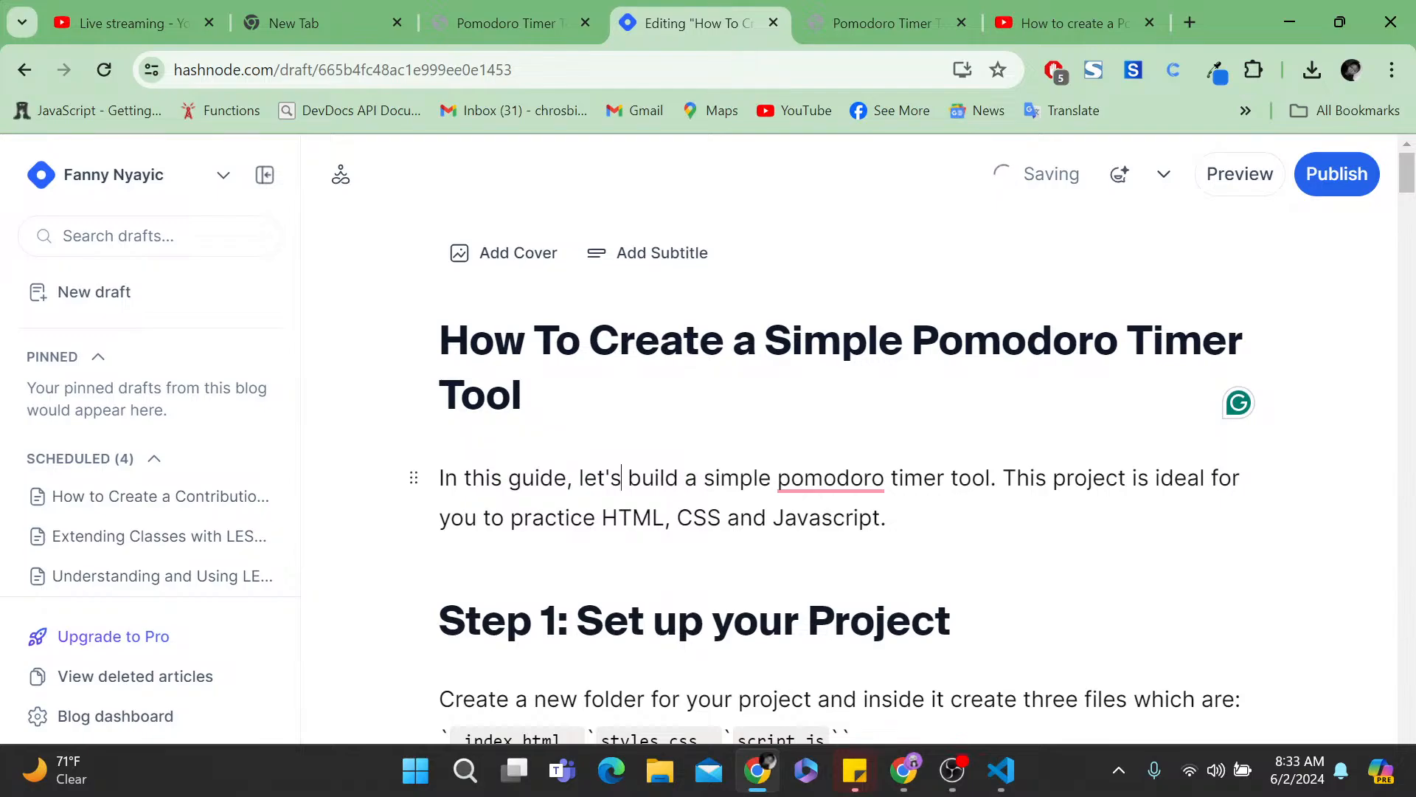
mouse_move(831, 478)
left_click(845, 545)
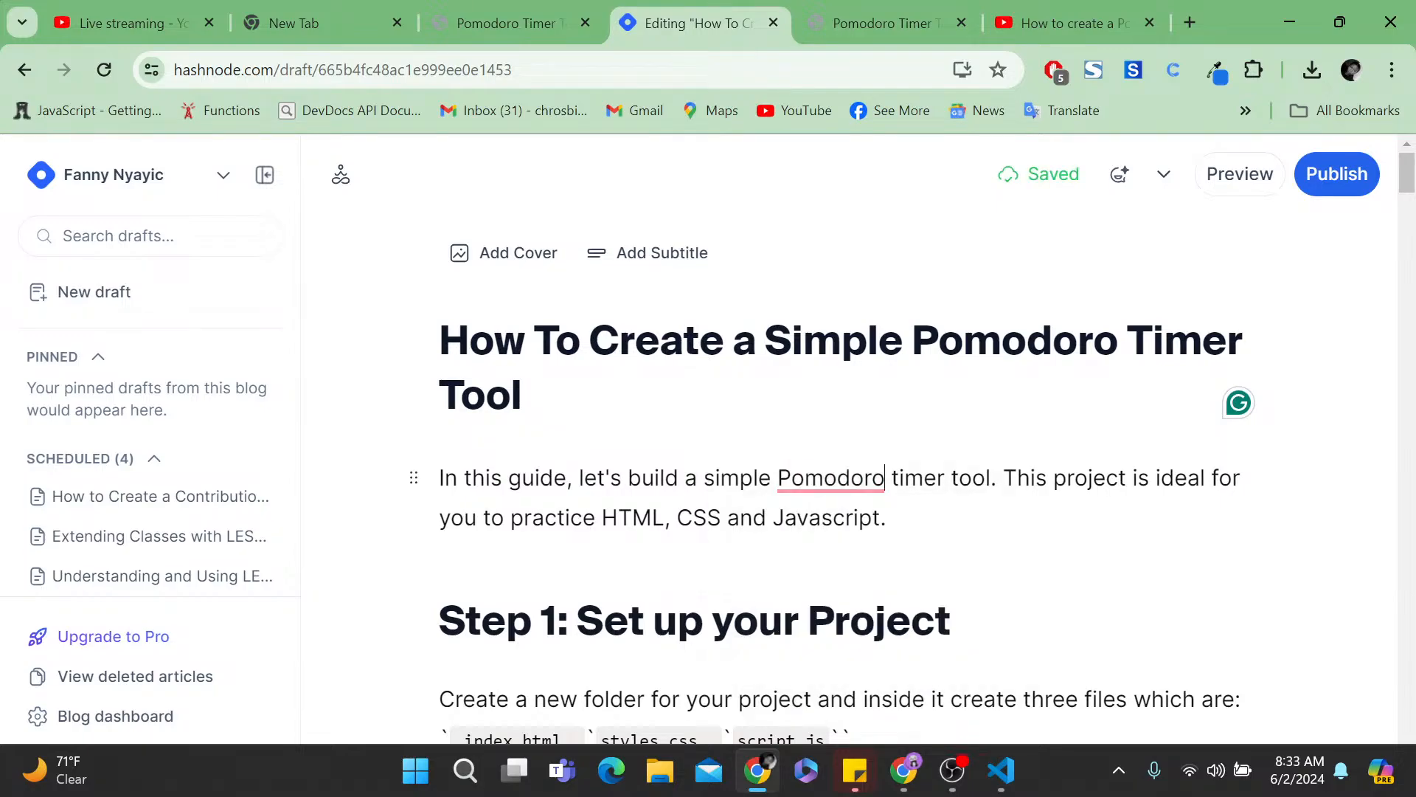
left_click(886, 518)
- Copy "Pomodoro Timer Tool" from the article title
left_click(580, 341)
left_click_drag(590, 340, 1119, 340)
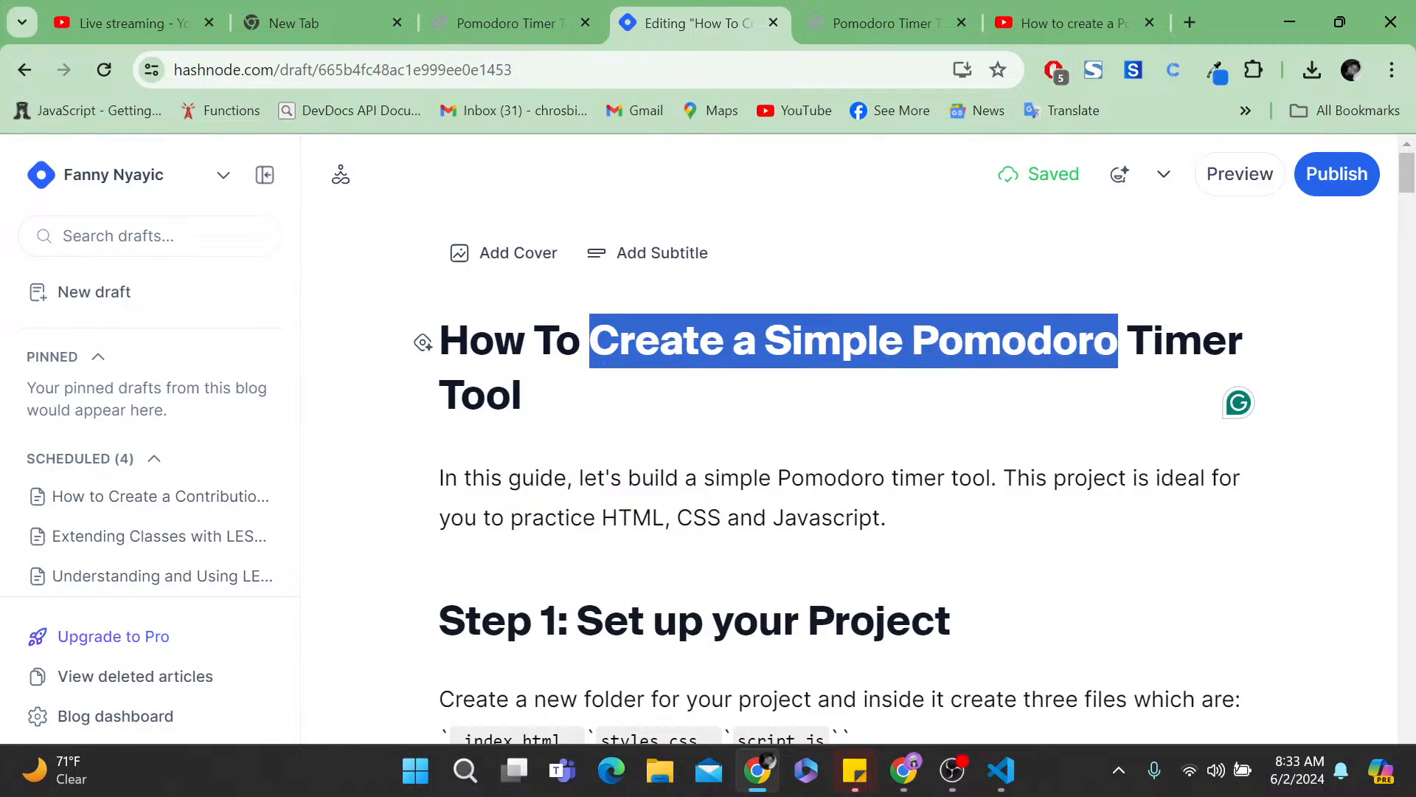
left_click(913, 341)
left_click_drag(913, 341, 913, 396)
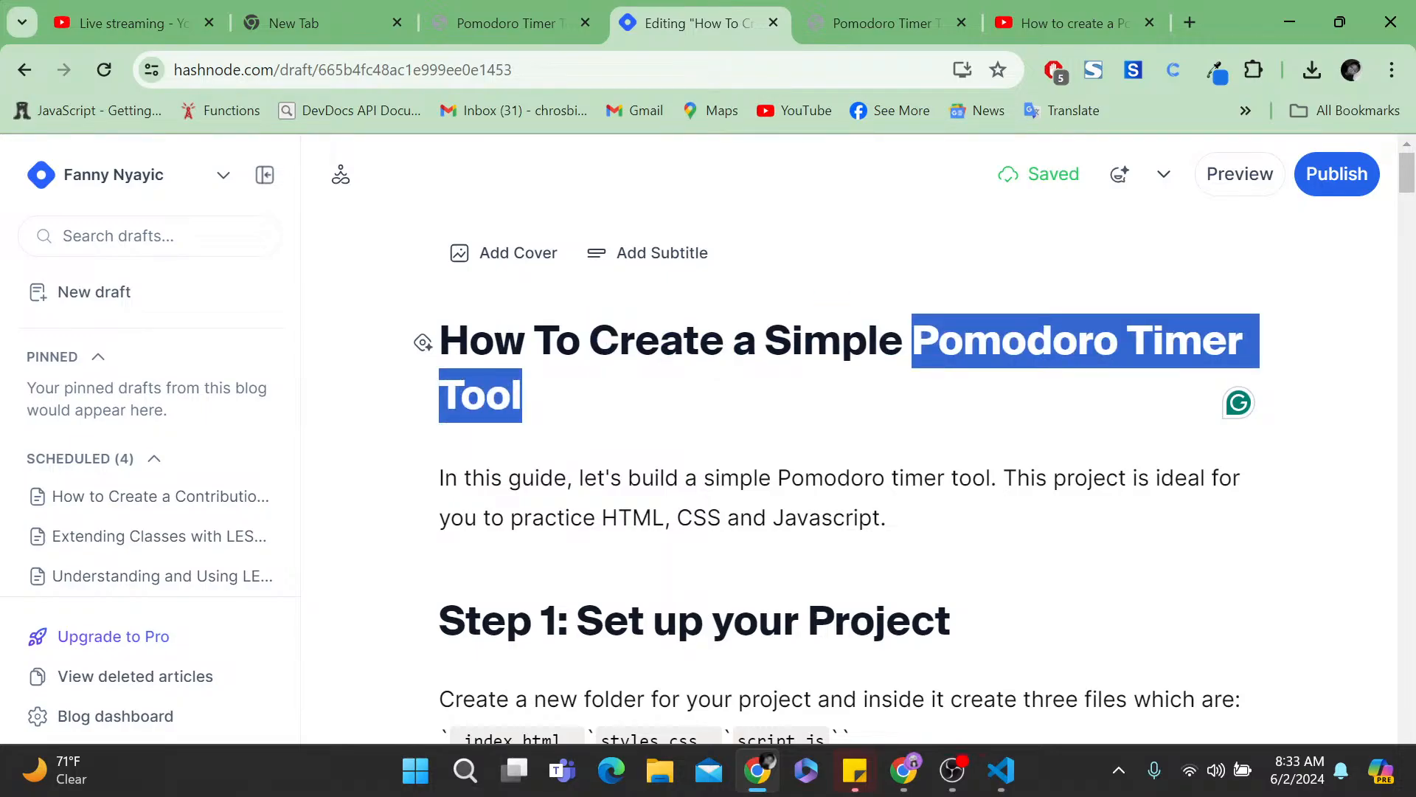
- Switch to Canva and open the "Hashnode 2024 cover template" design from the recent designs
left_click(902, 770)
left_click(554, 372)
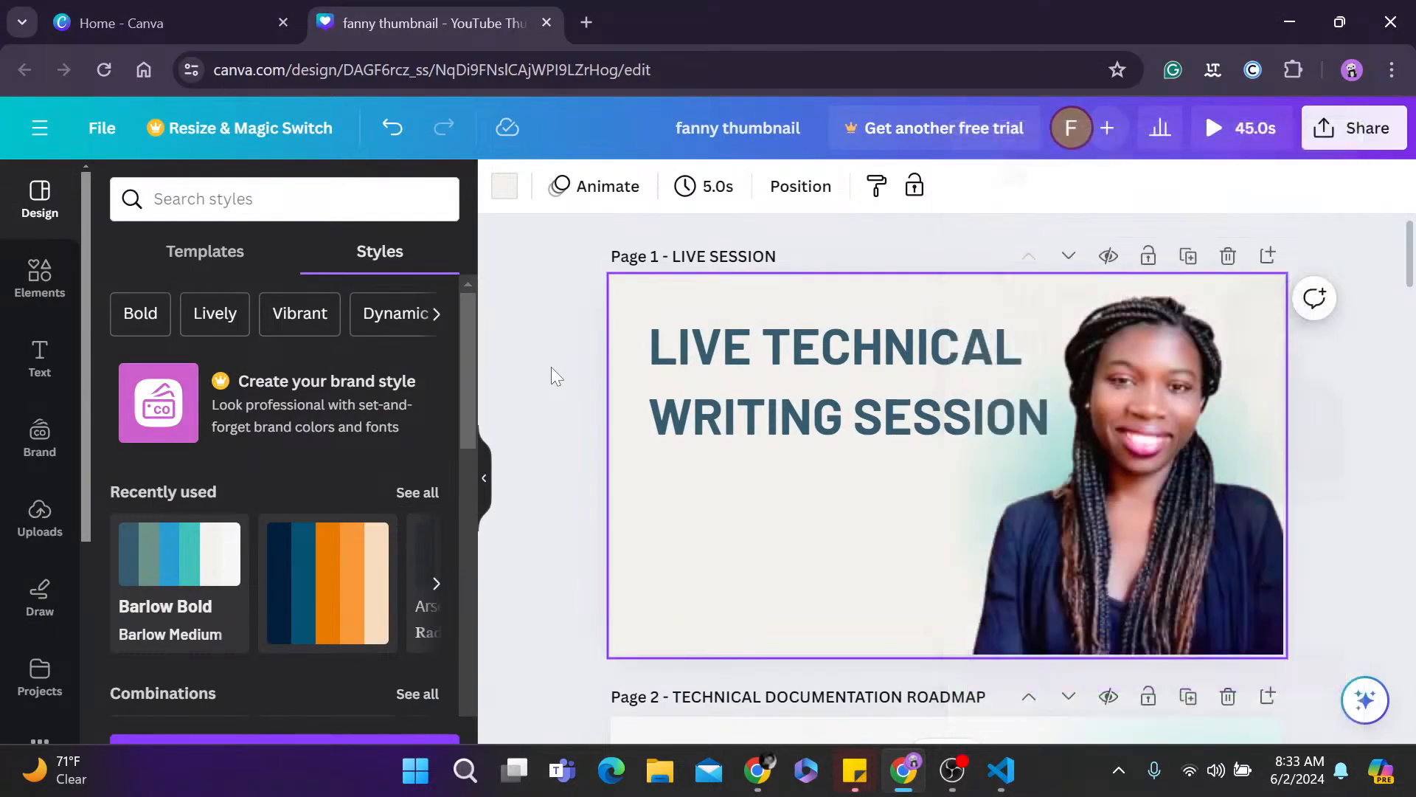
left_click(235, 9)
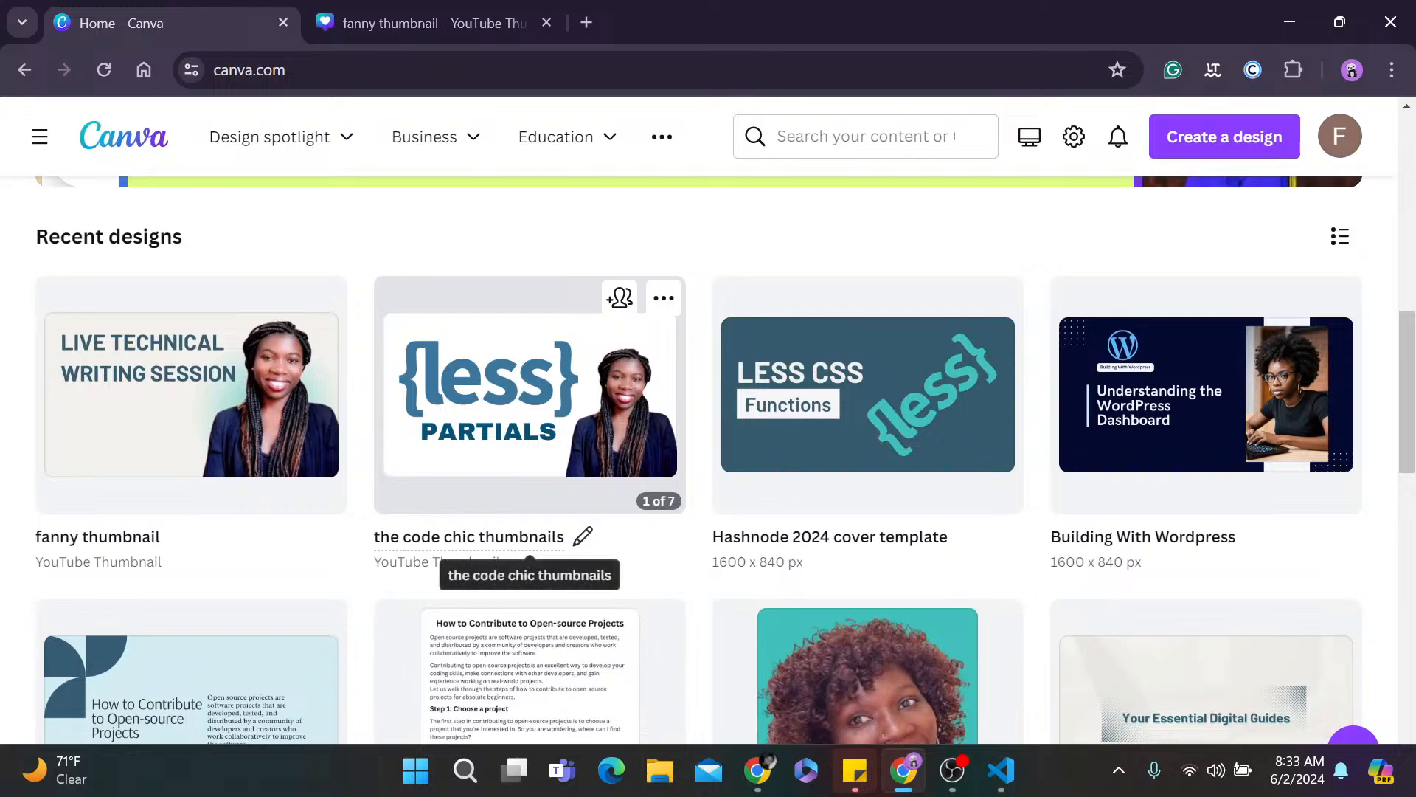
scroll(435, 531, "down", 3)
scroll(436, 531, "up", 5)
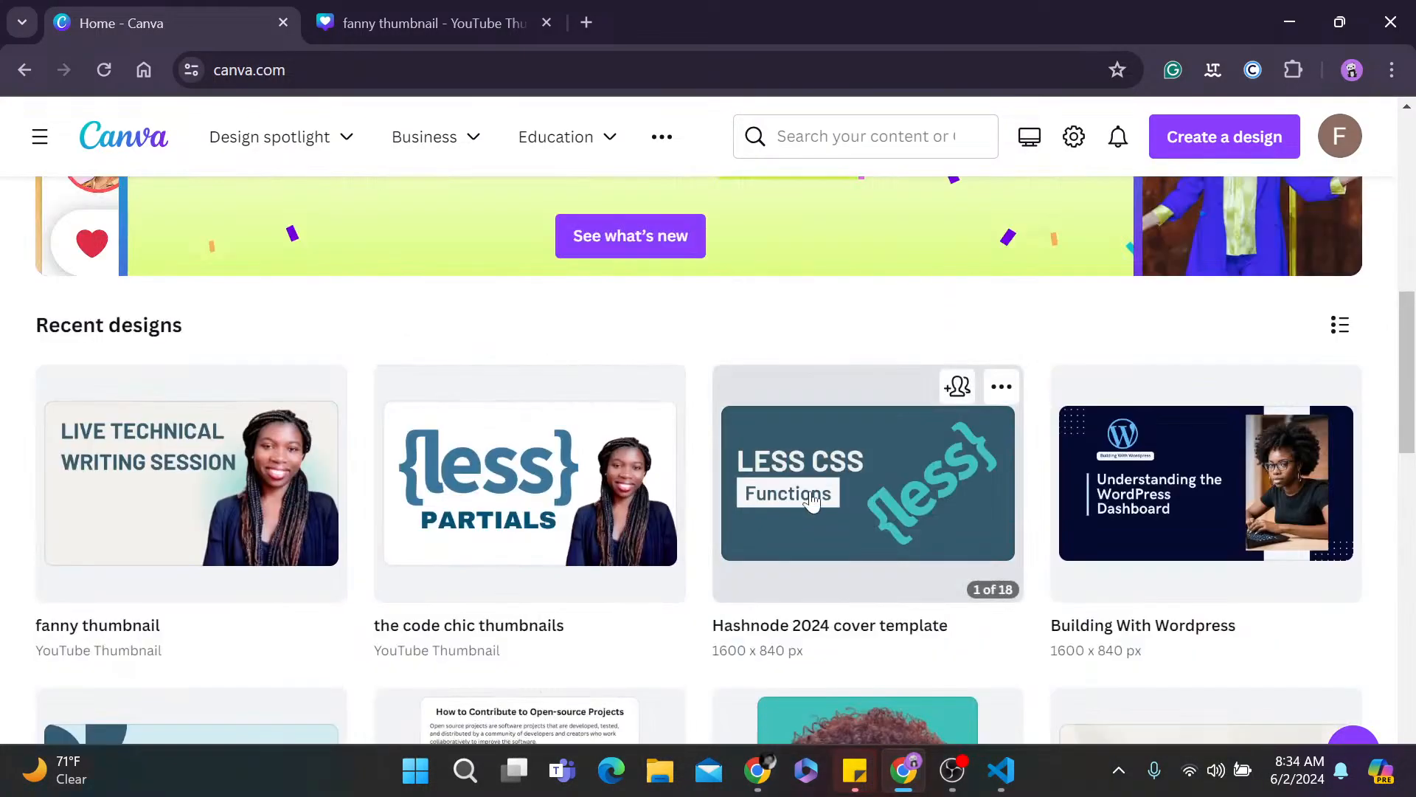
left_click(811, 500)
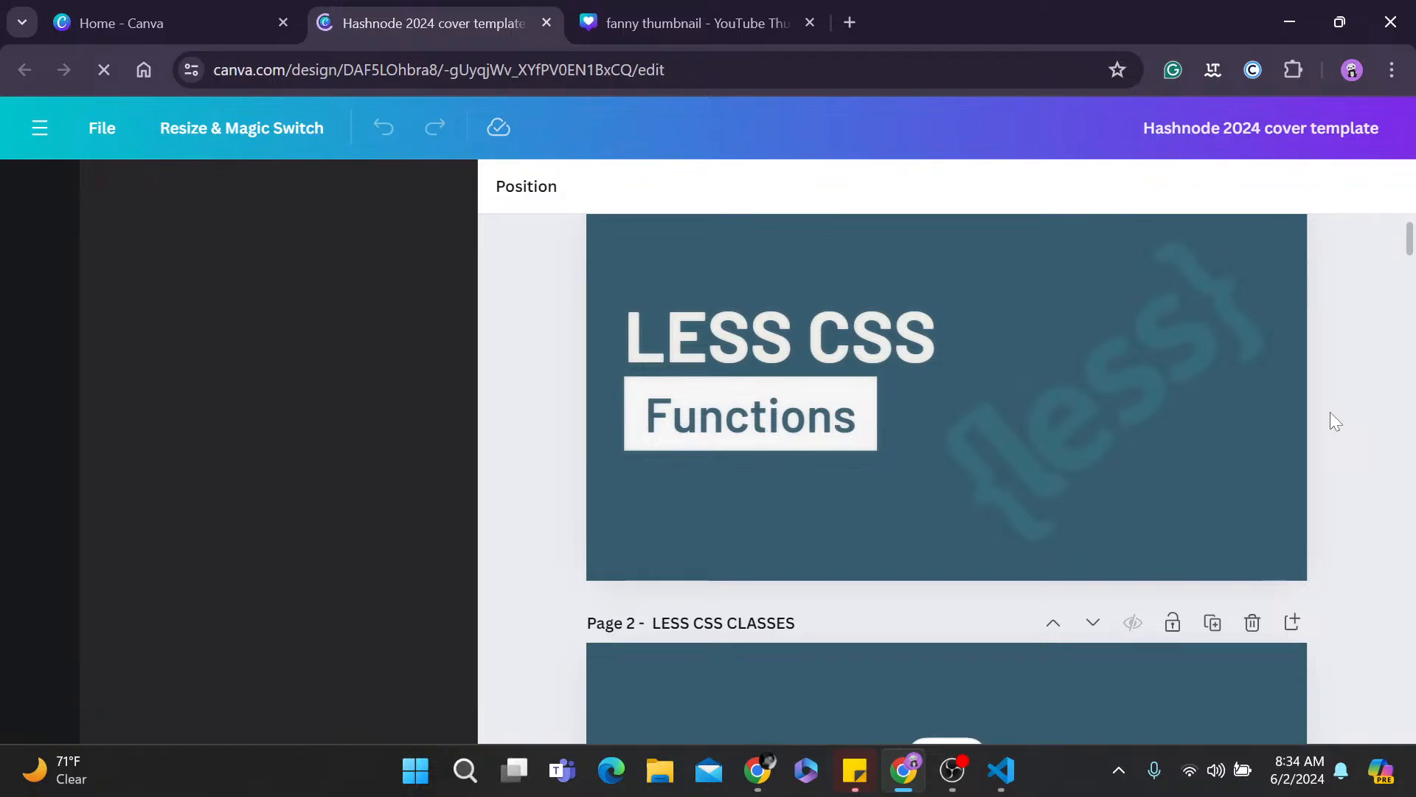
- Replace the heading and page title of page 3, Create a Contribution Guide, with "Pomodoro Timer Tool"
scroll(1330, 411, "down", 3)
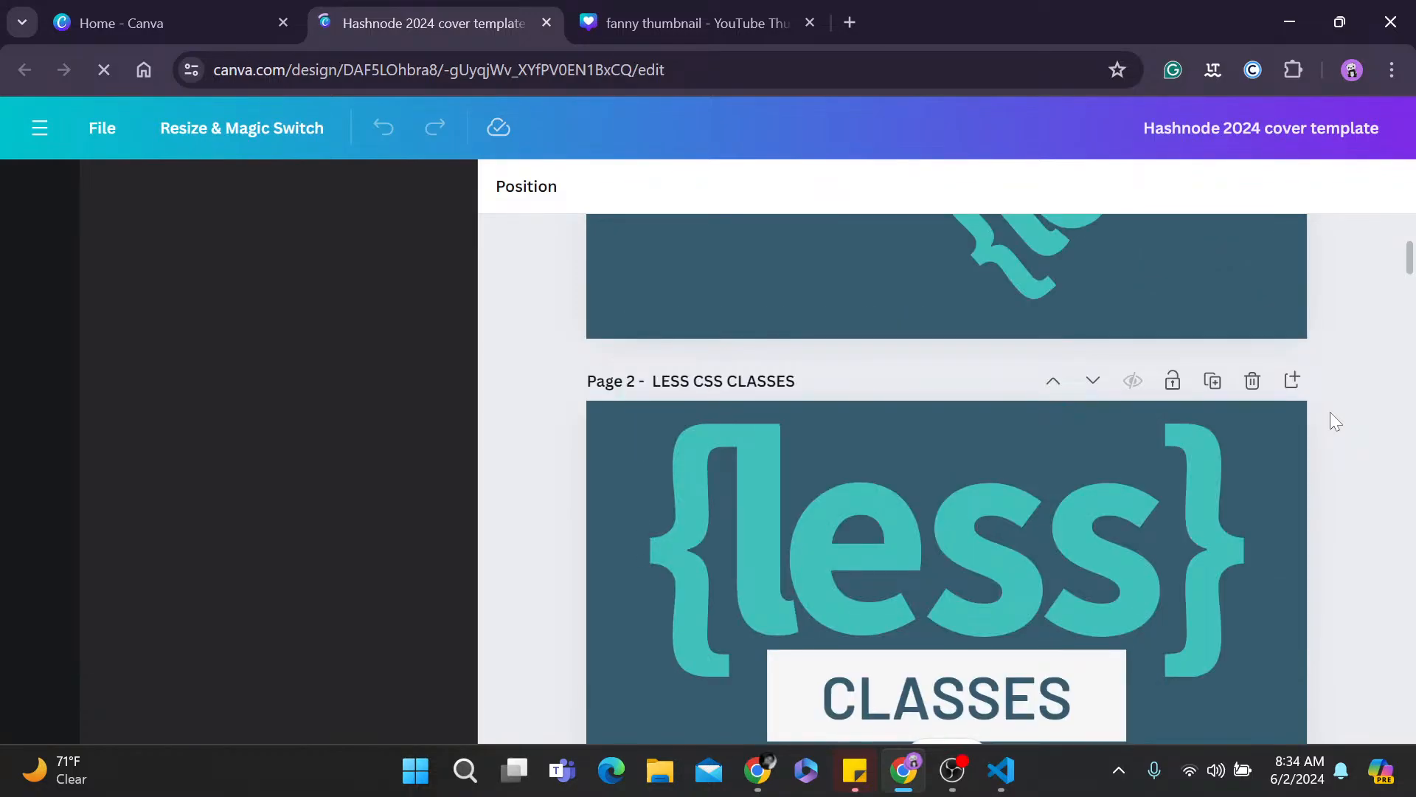
scroll(1330, 411, "down", 6)
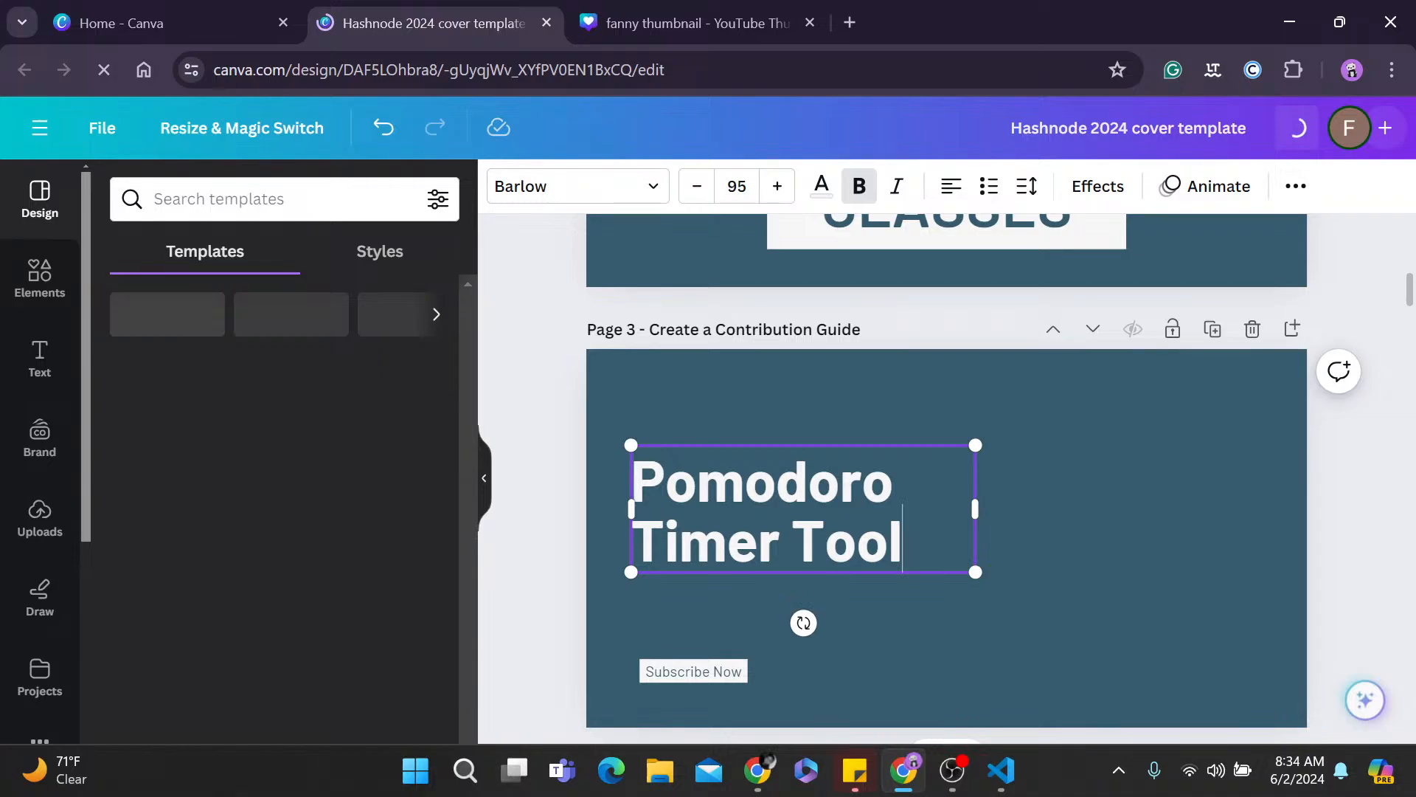
left_click(1114, 376)
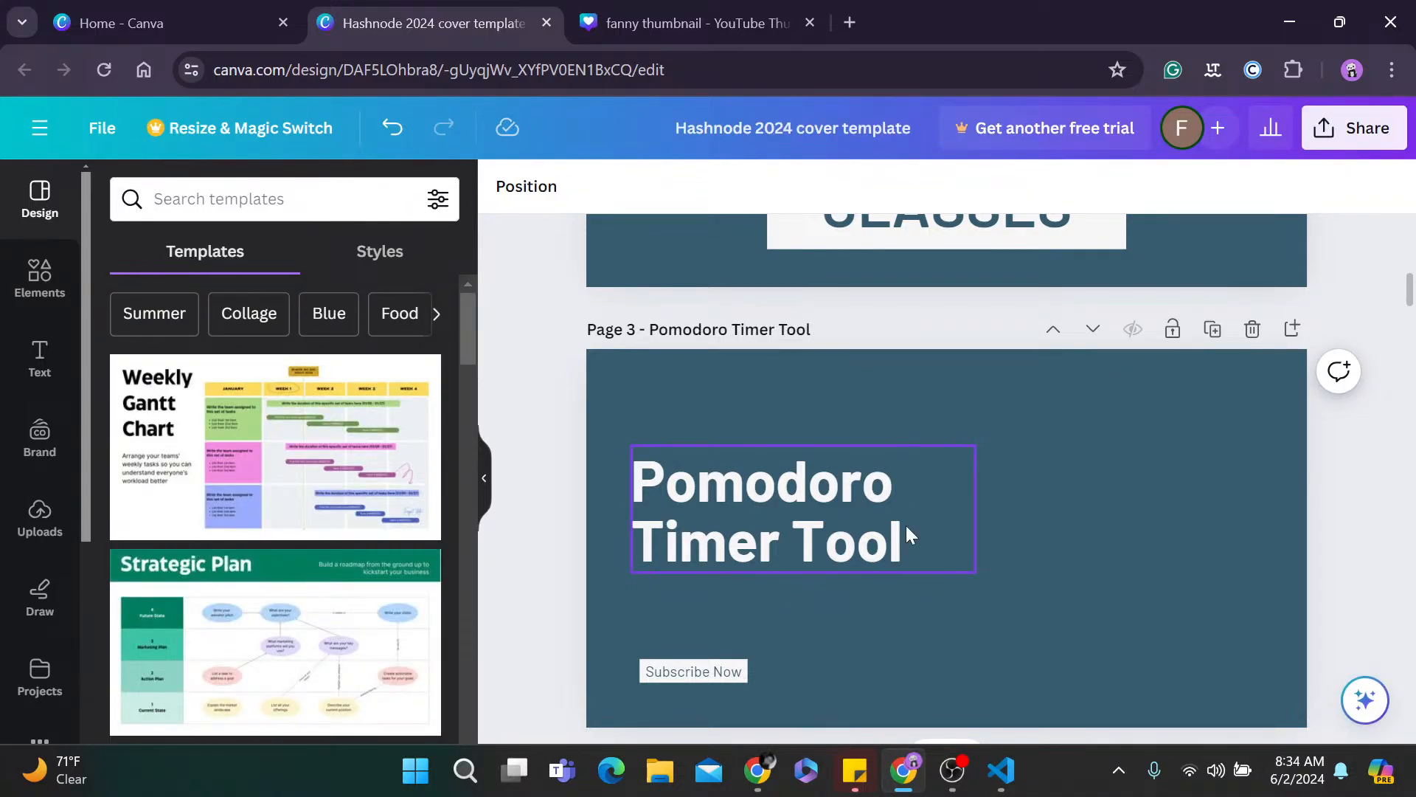
- Search the graphics for "timer" and place the blue stopwatch with a white face beside the page 3 heading
left_click(65, 298)
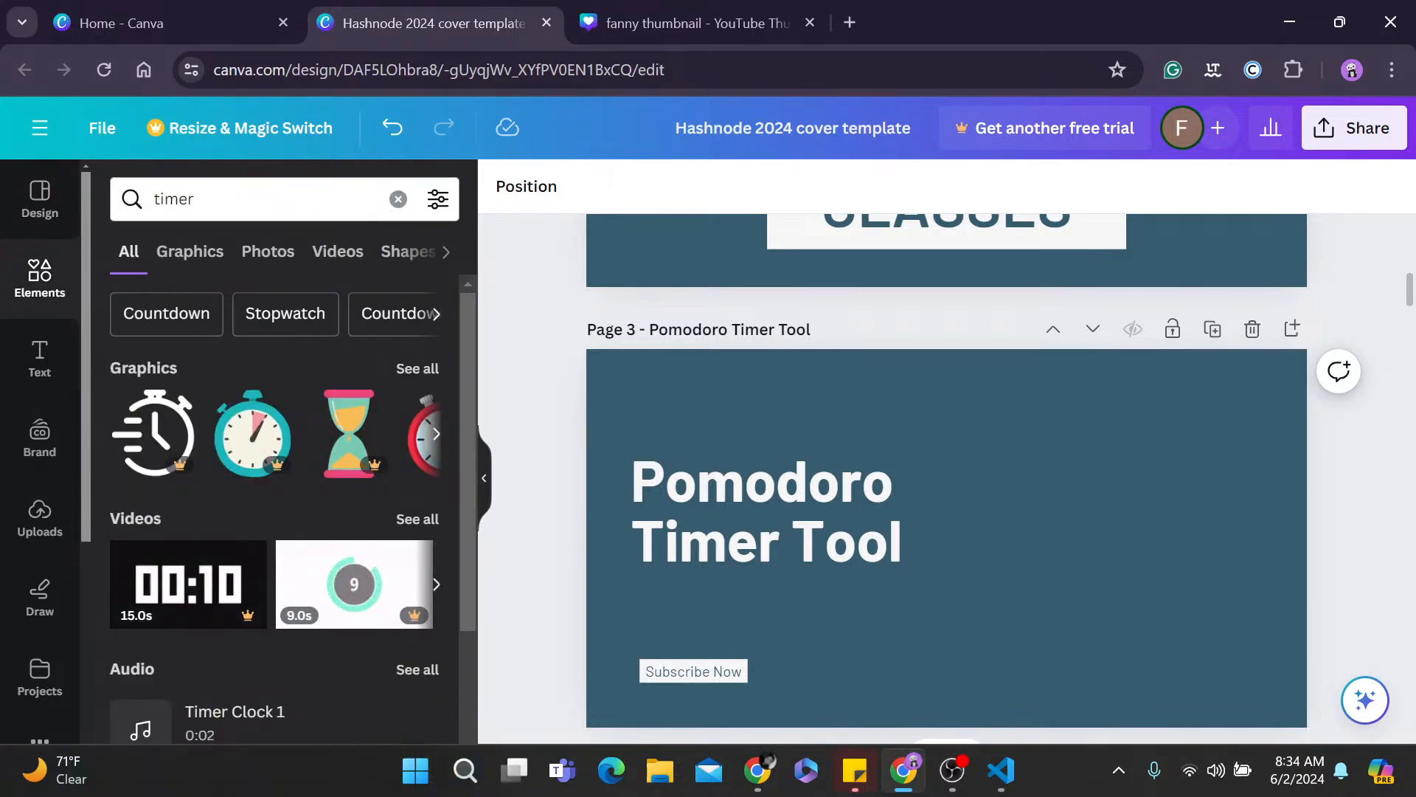
left_click(206, 258)
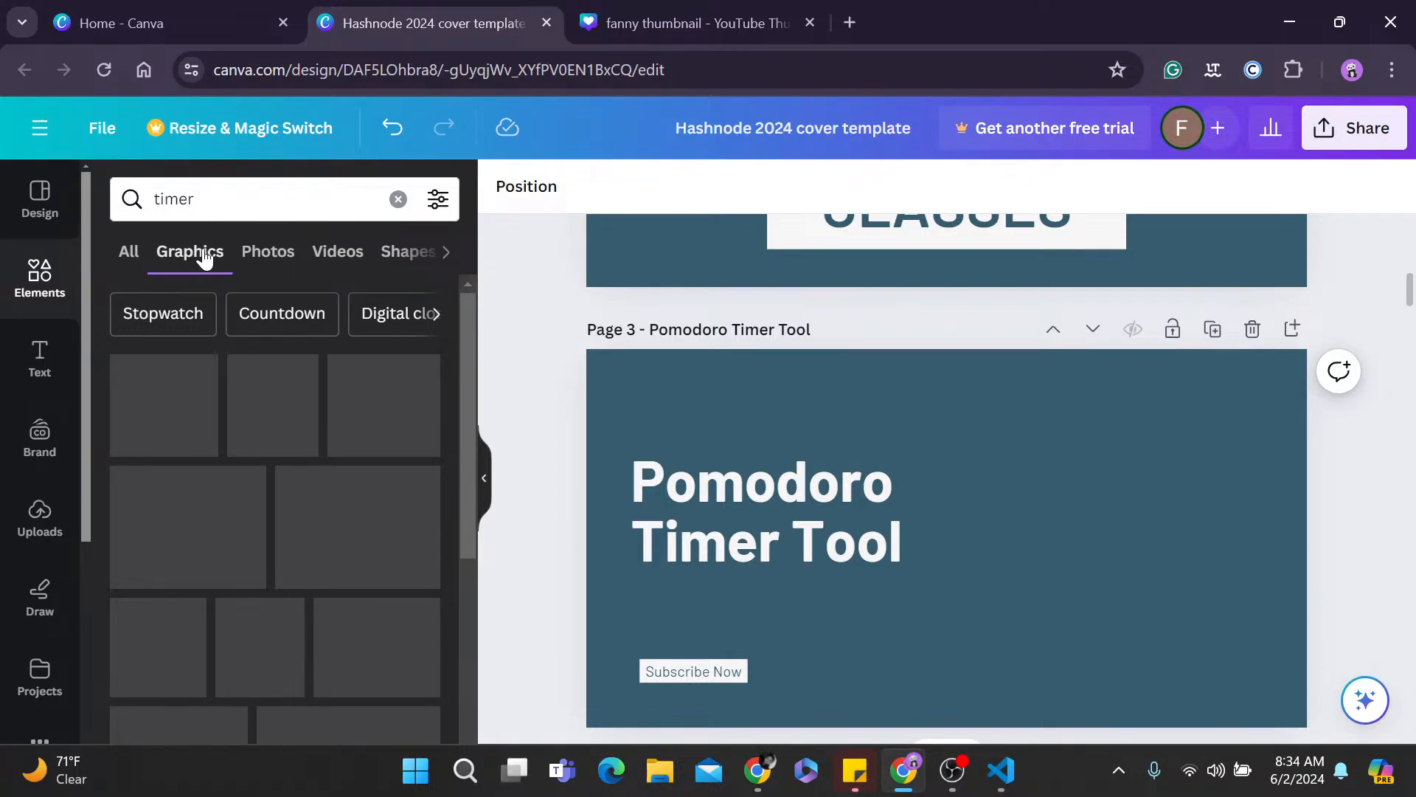
left_click(162, 551)
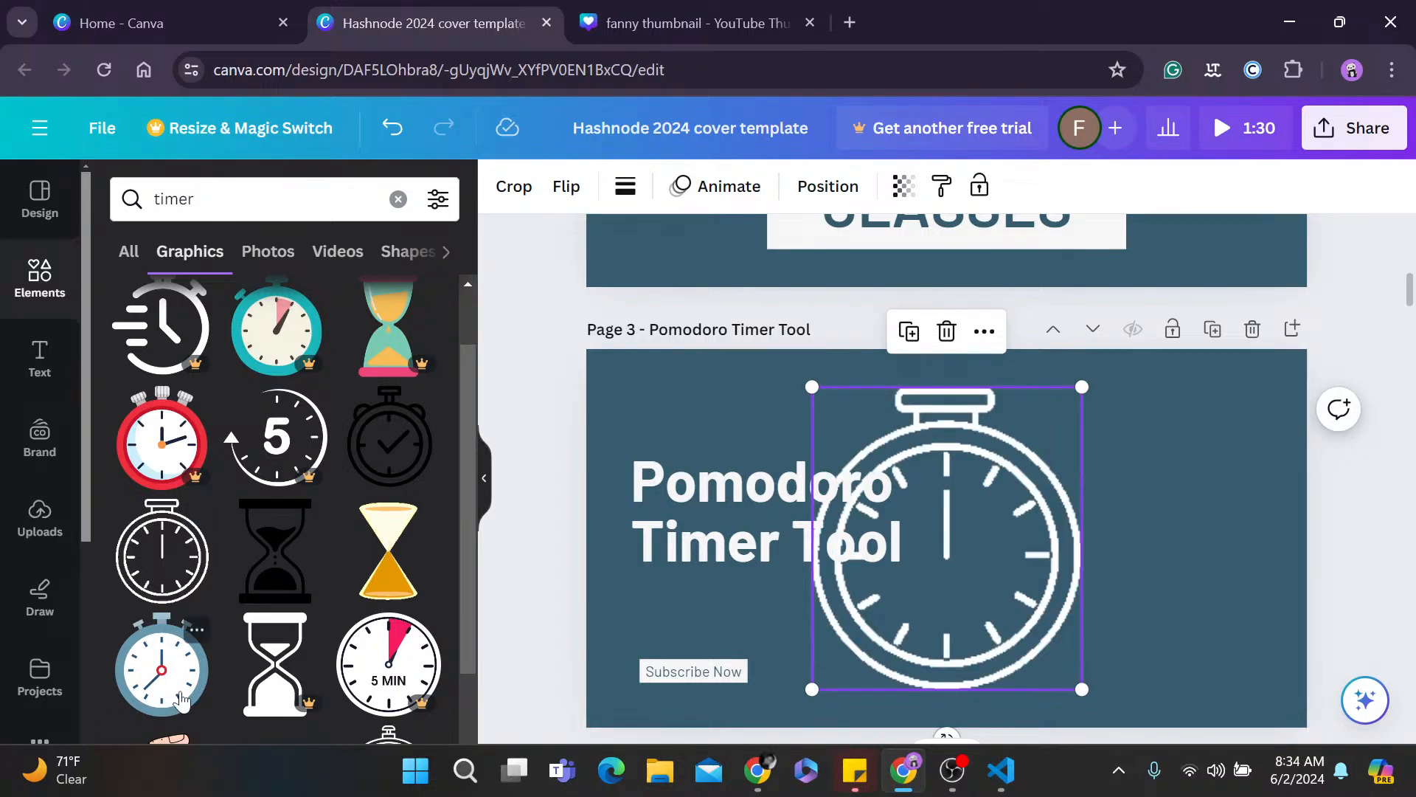
left_click(182, 699)
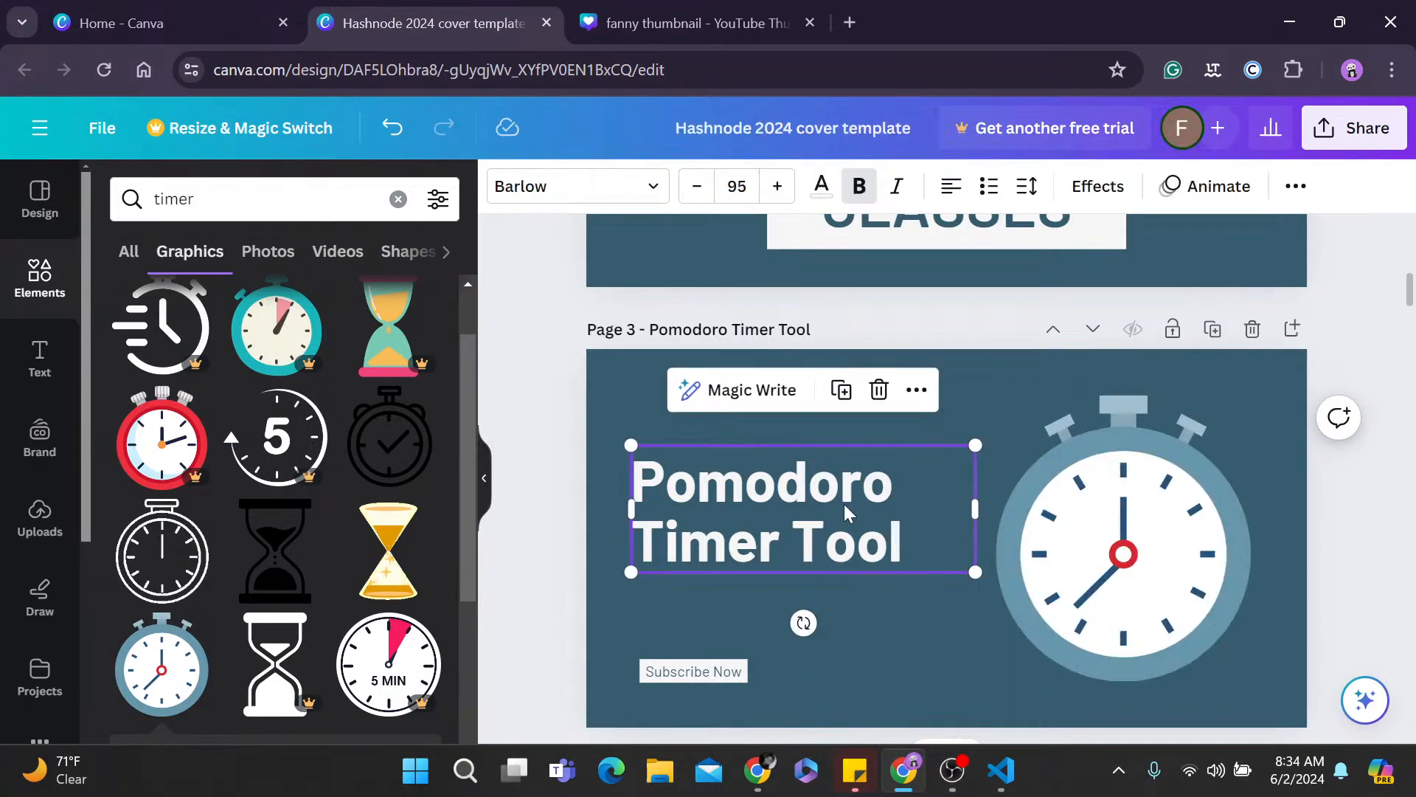
- Enlarge the "Pomodoro Timer Tool" heading and apply the recently used Barlow Bold style, giving the page a light background with dark blue text
double_click(768, 542)
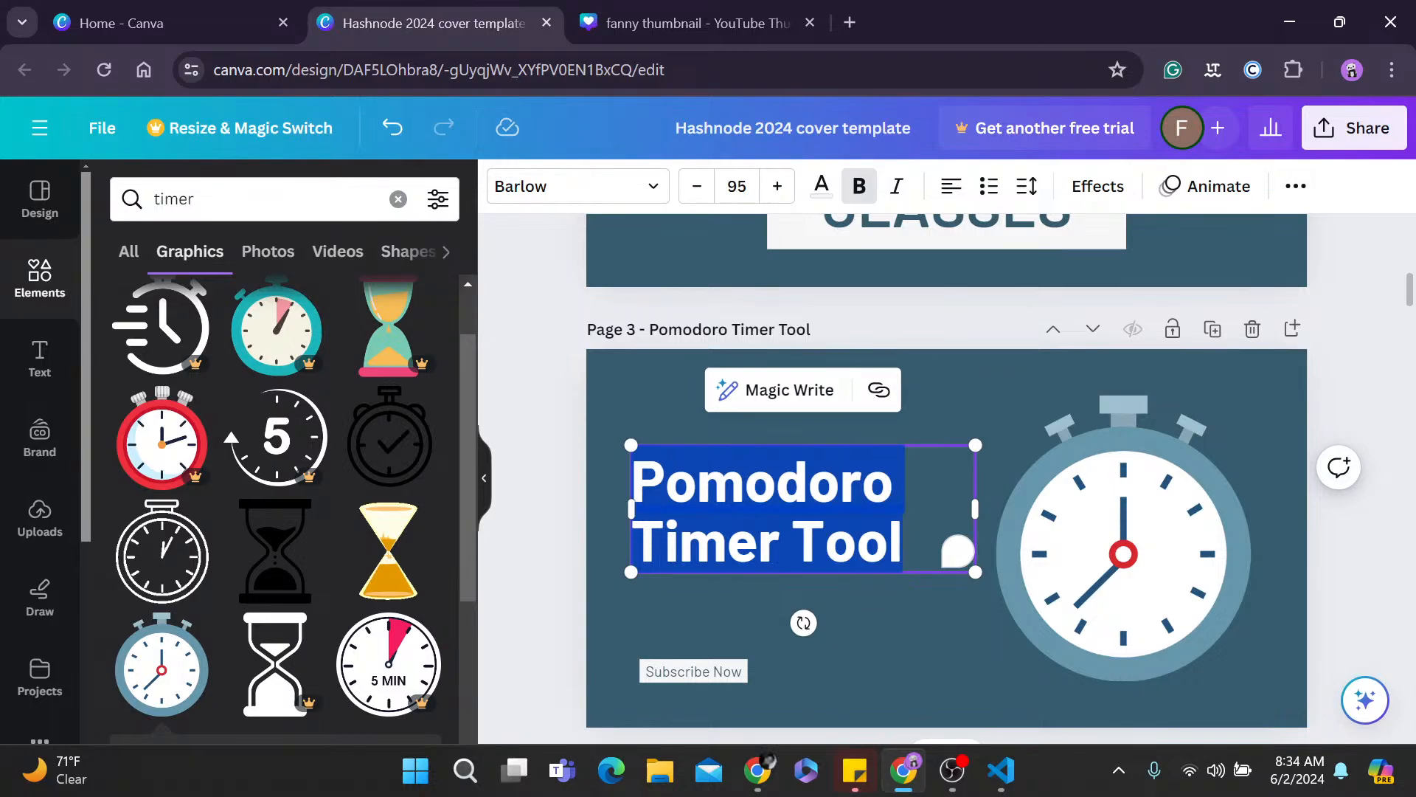
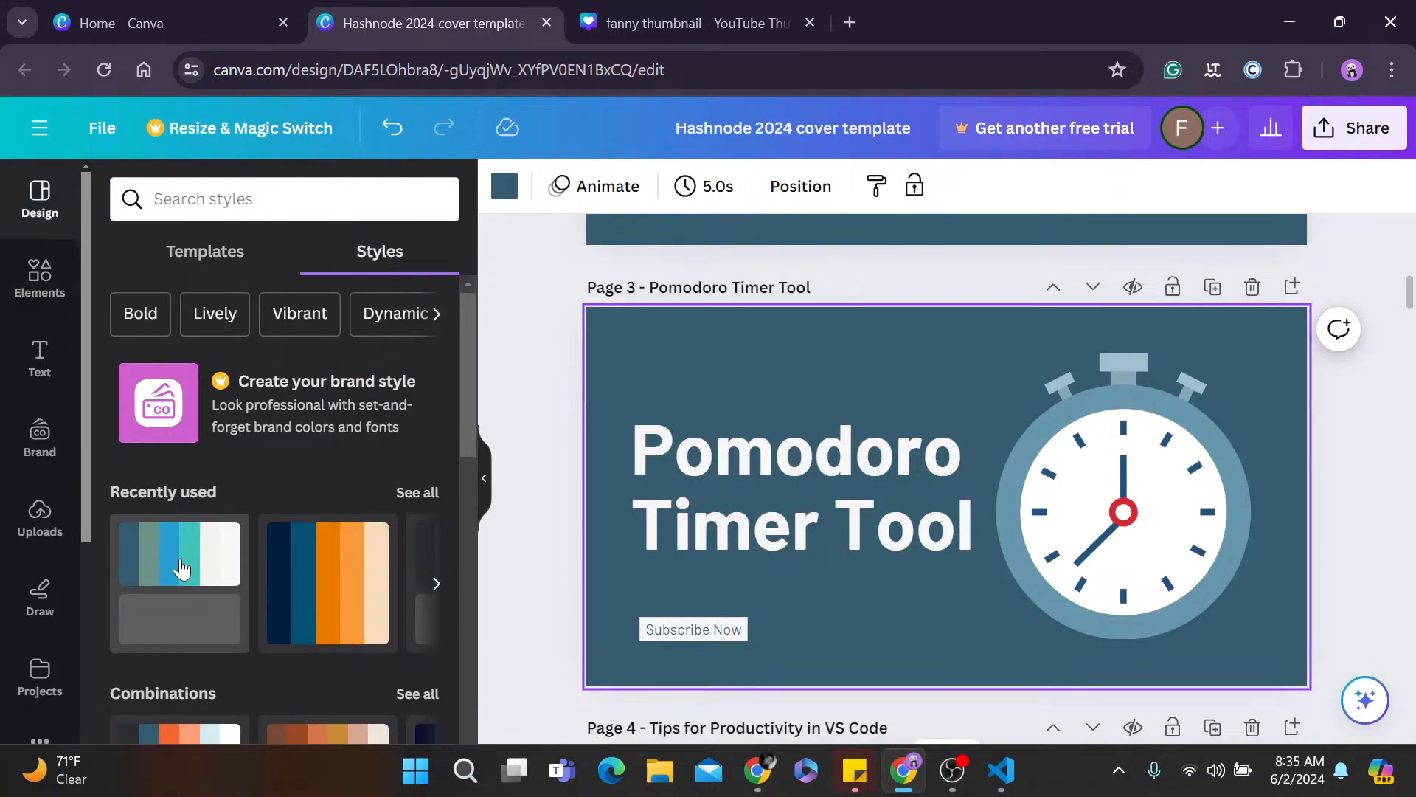
left_click(182, 568)
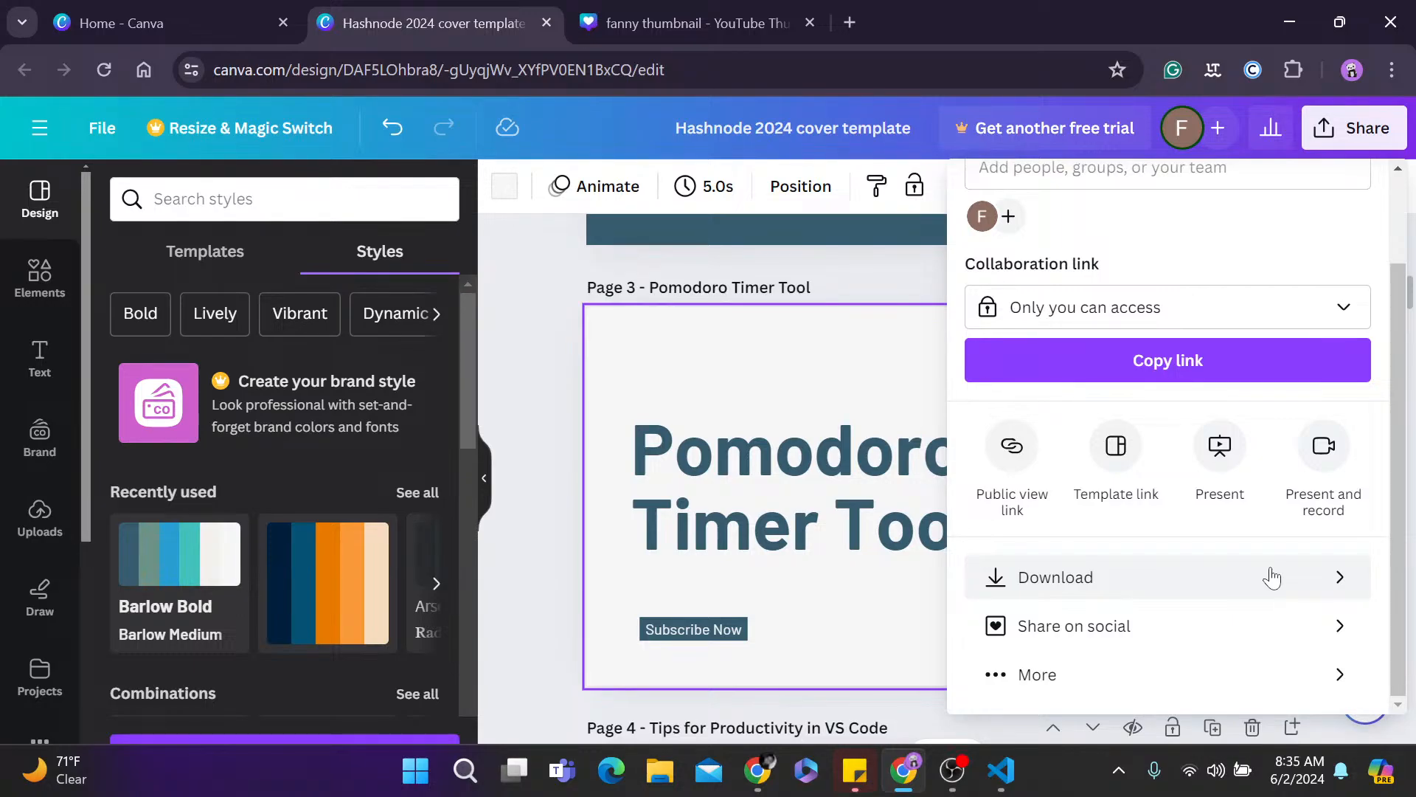
- Download only the Pomodoro Timer Tool page as a PNG
left_click(1271, 577)
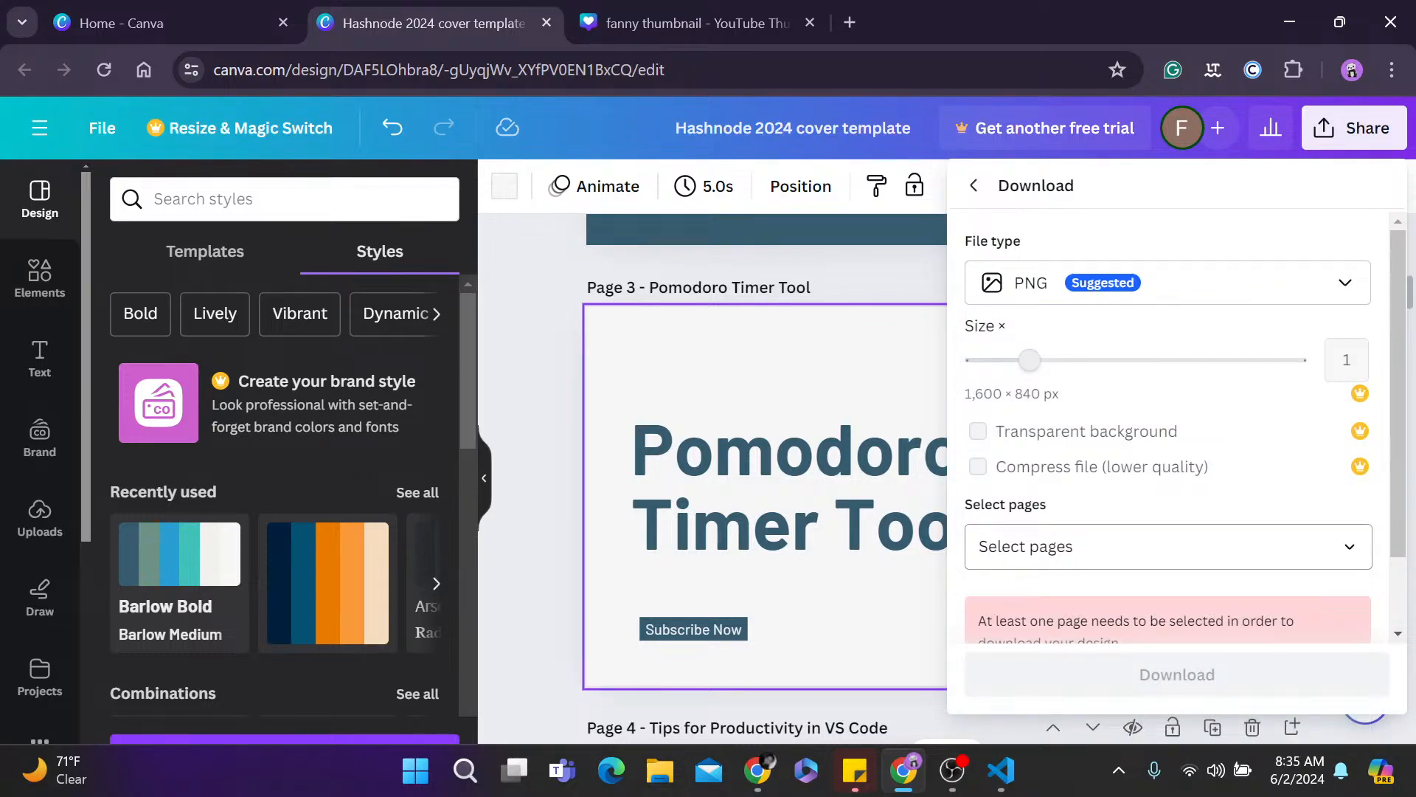
left_click(1168, 546)
left_click(1331, 244)
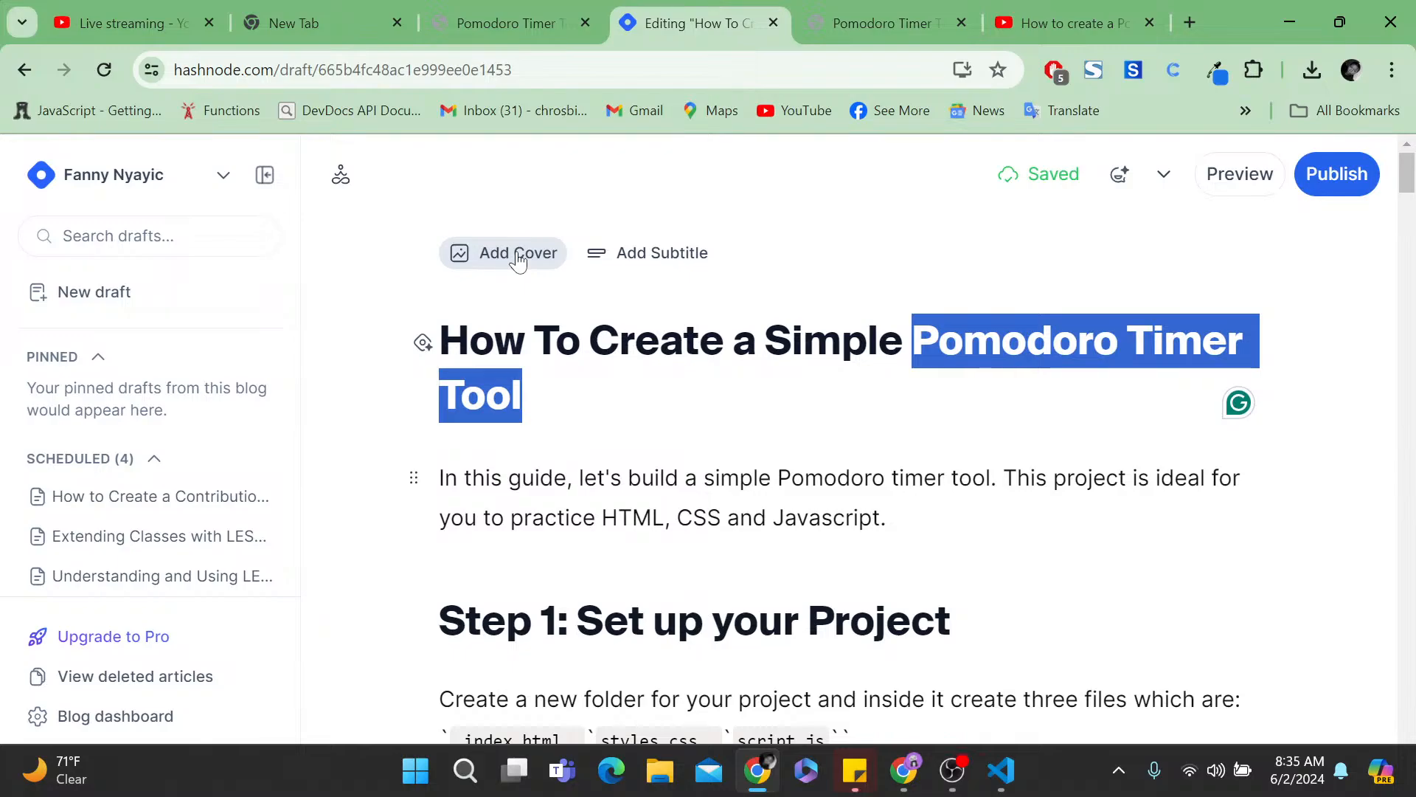
- Switch back to the Hashnode draft and upload "Pomodoro Timer Tool (2)" from Downloads as the article cover
left_click(519, 255)
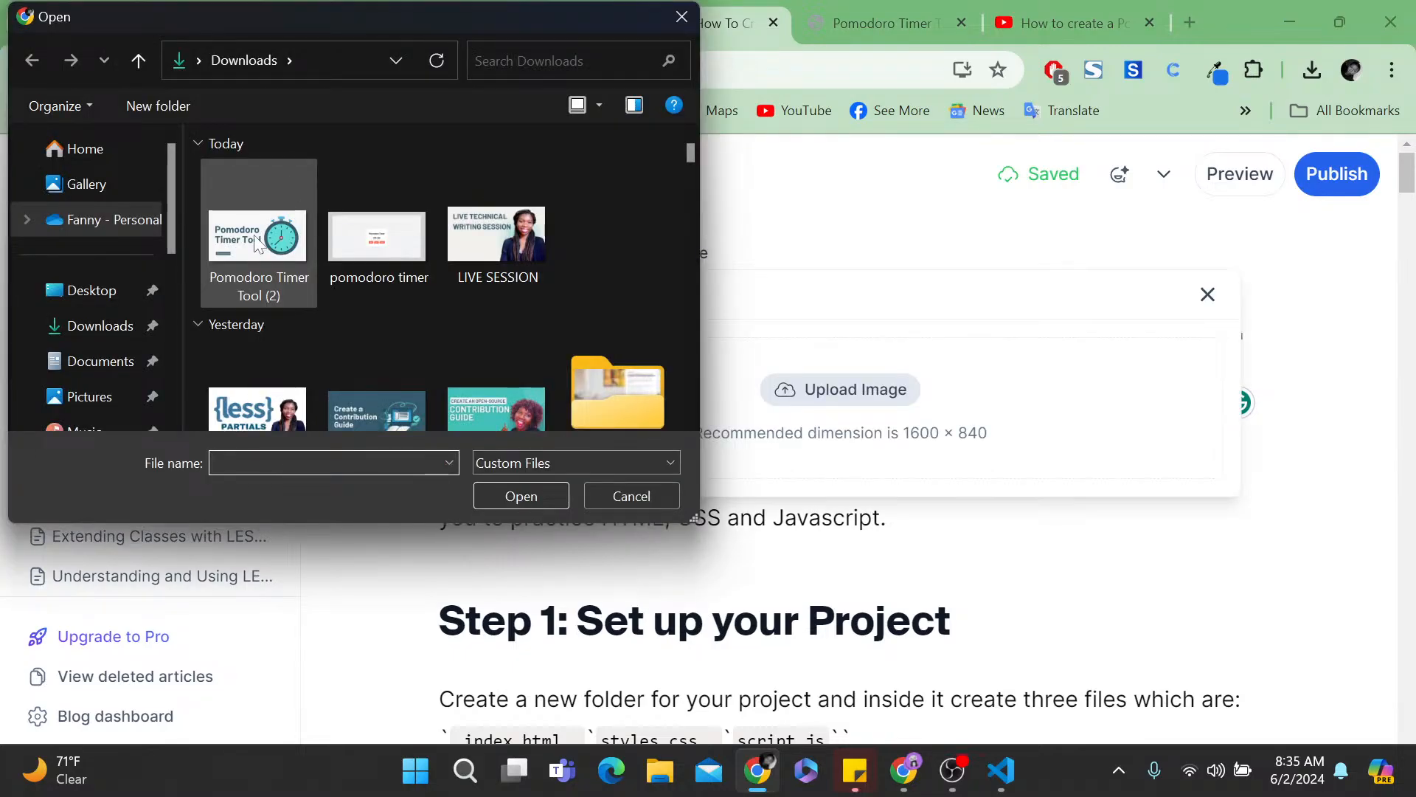
left_click(254, 235)
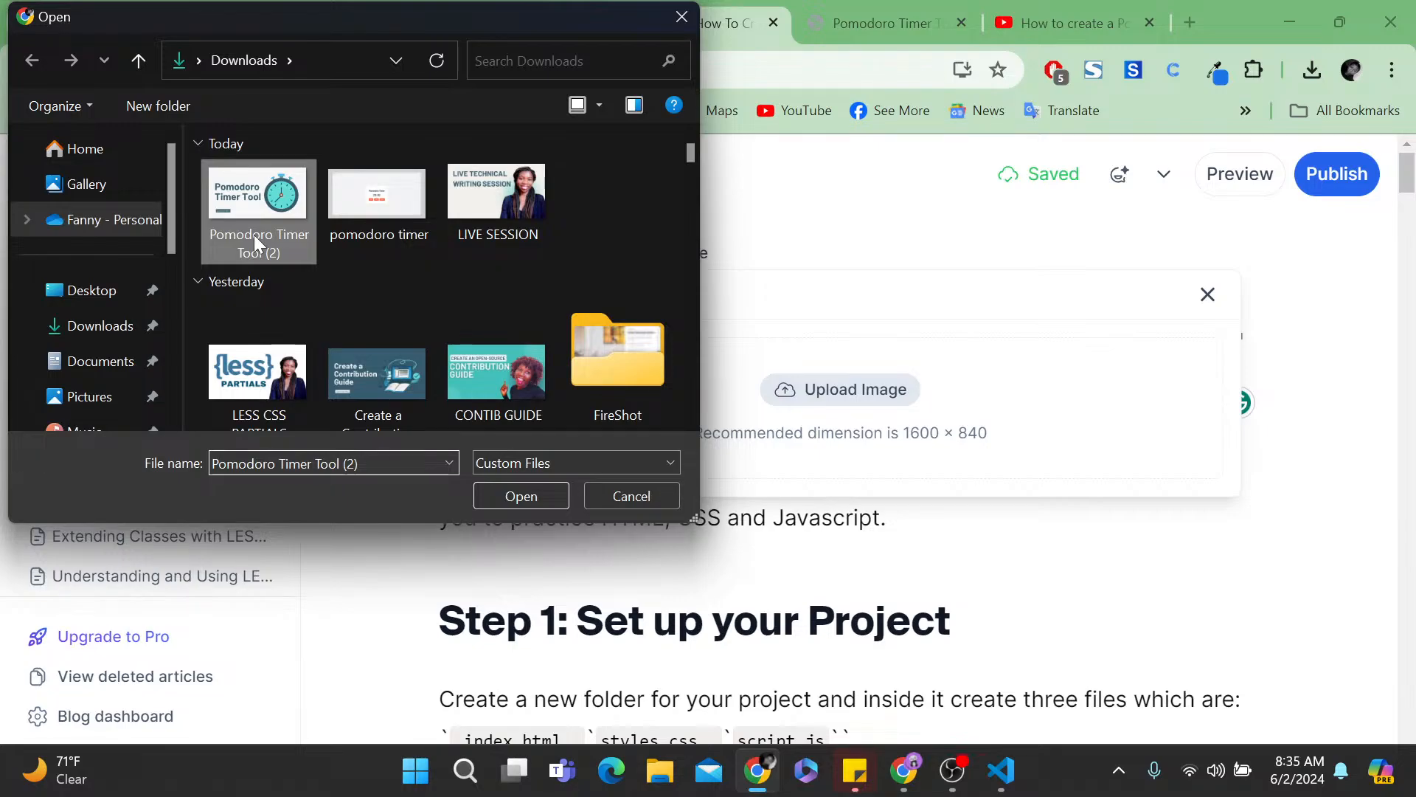
double_click(254, 235)
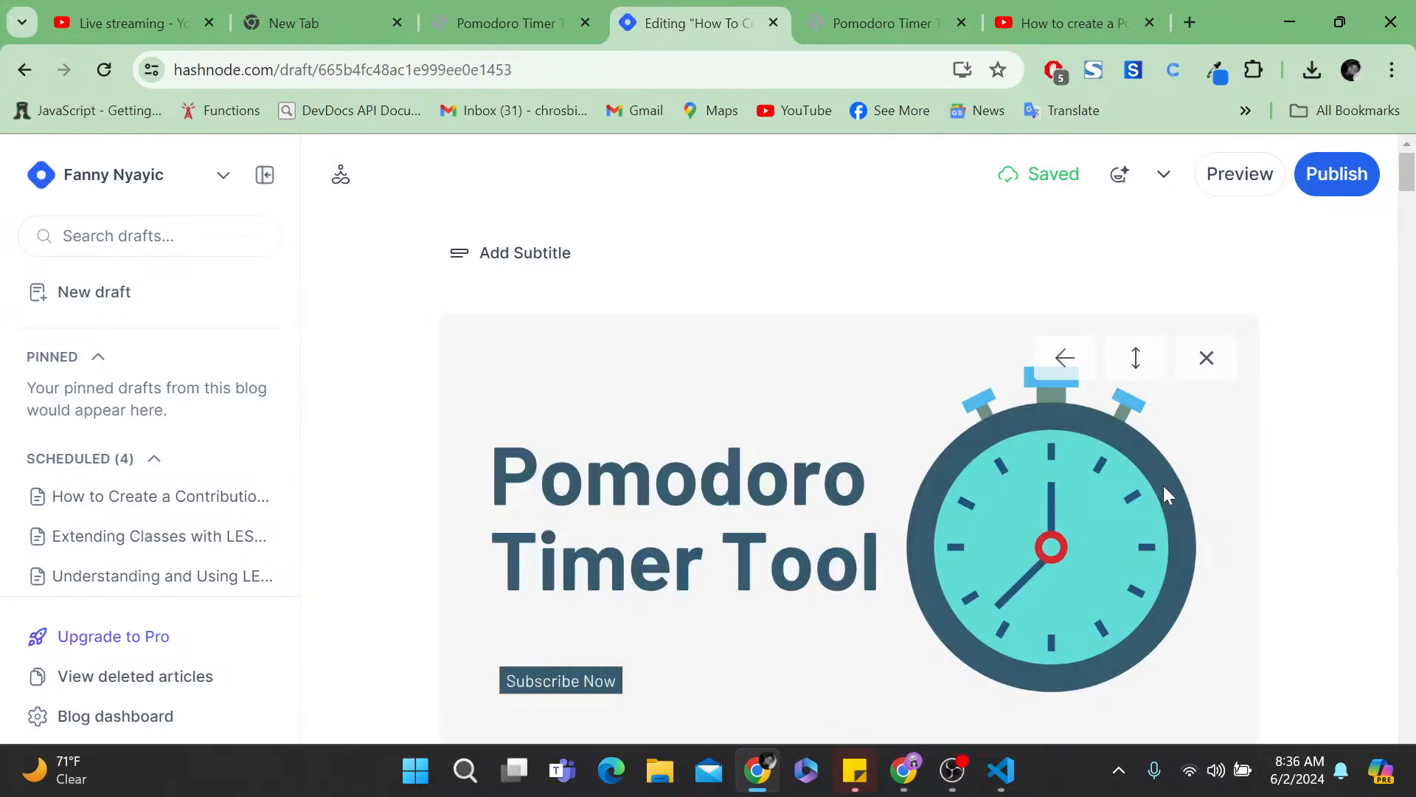
- Proofread the article's first steps and end the sentence about creating an HTML container with a period
scroll(1162, 485, "down", 10)
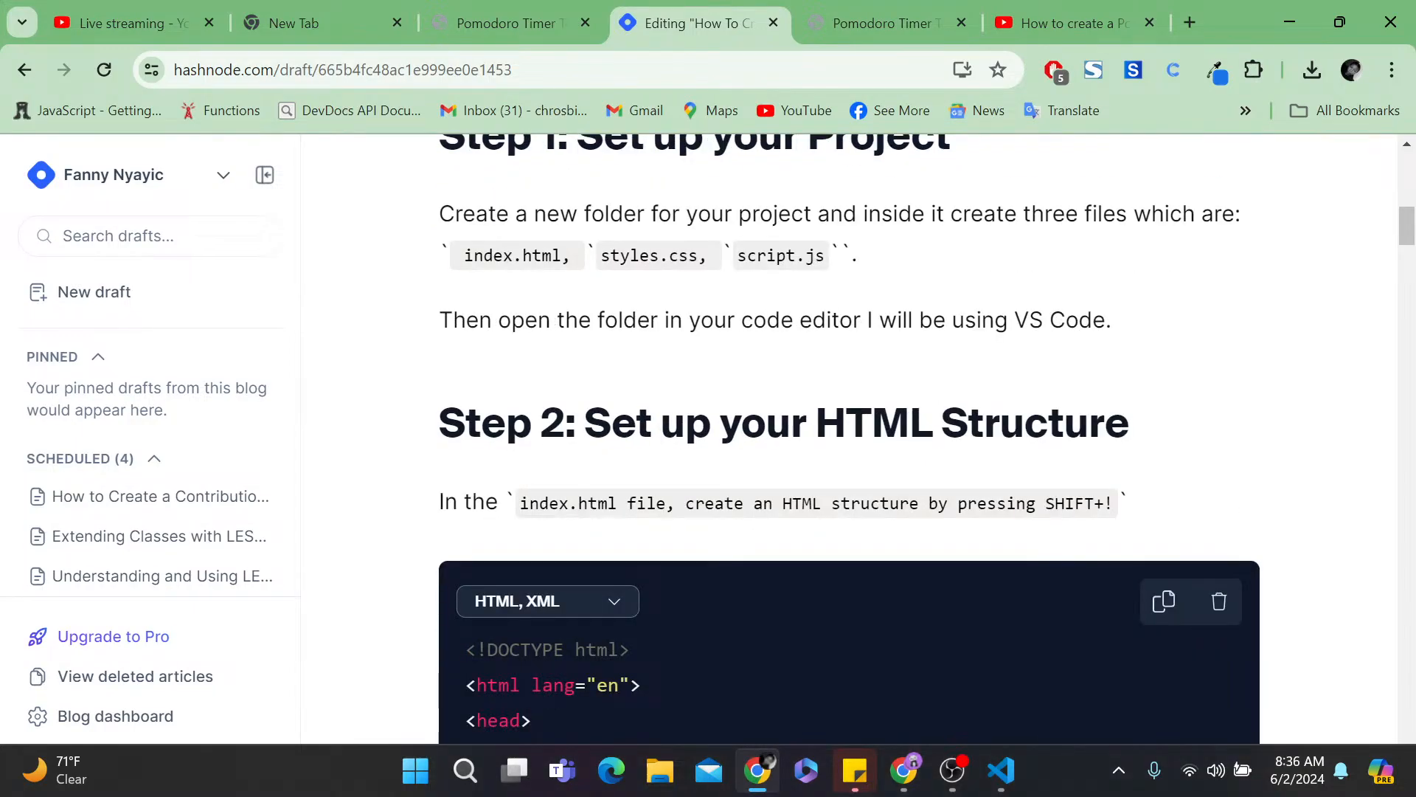
scroll(848, 443, "down", 5)
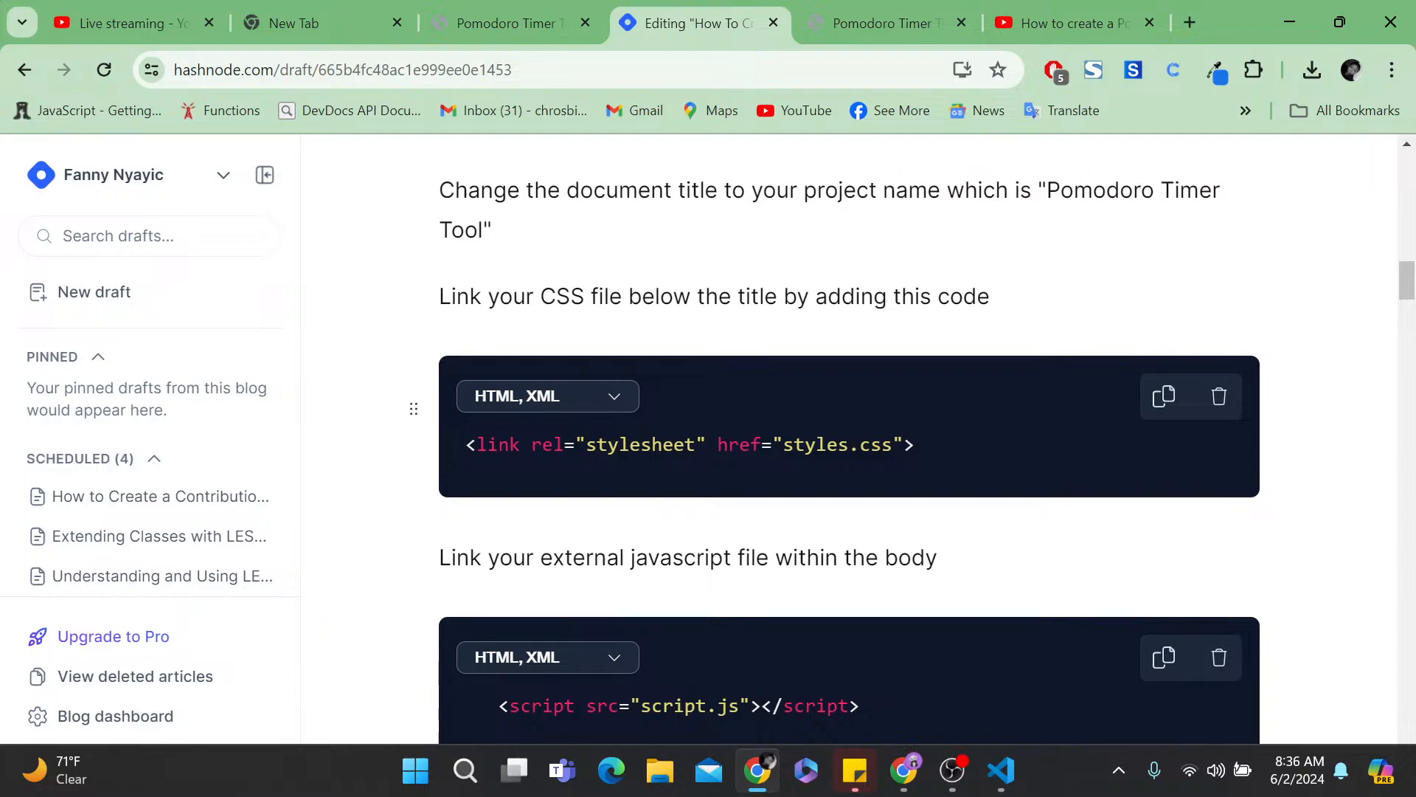
type(".")
scroll(849, 442, "down", 5)
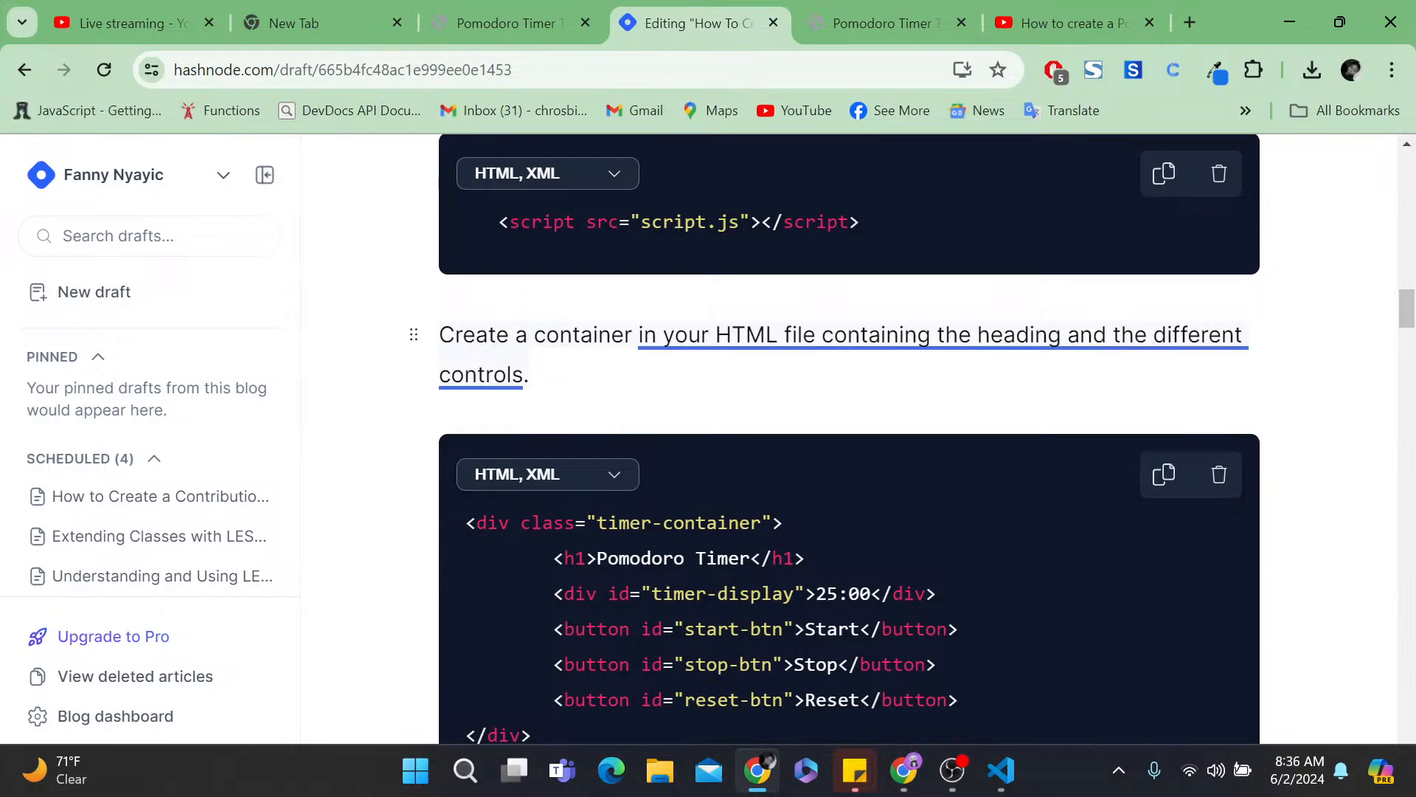
left_click(815, 336)
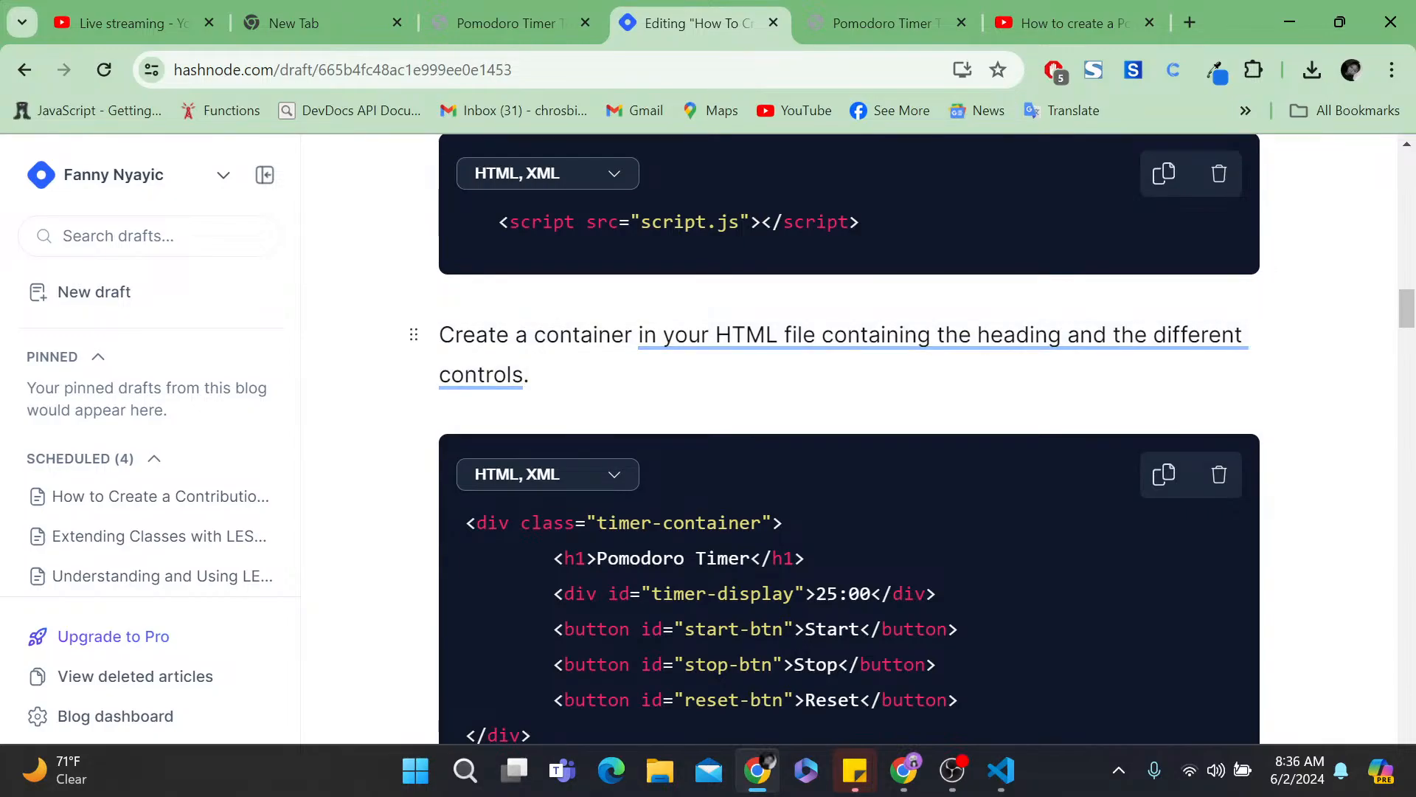
- Remove the space before the reset-btn bullet's period and accept the stop-btn rephrase "This is the ID used to stop the button."
scroll(848, 443, "down", 4)
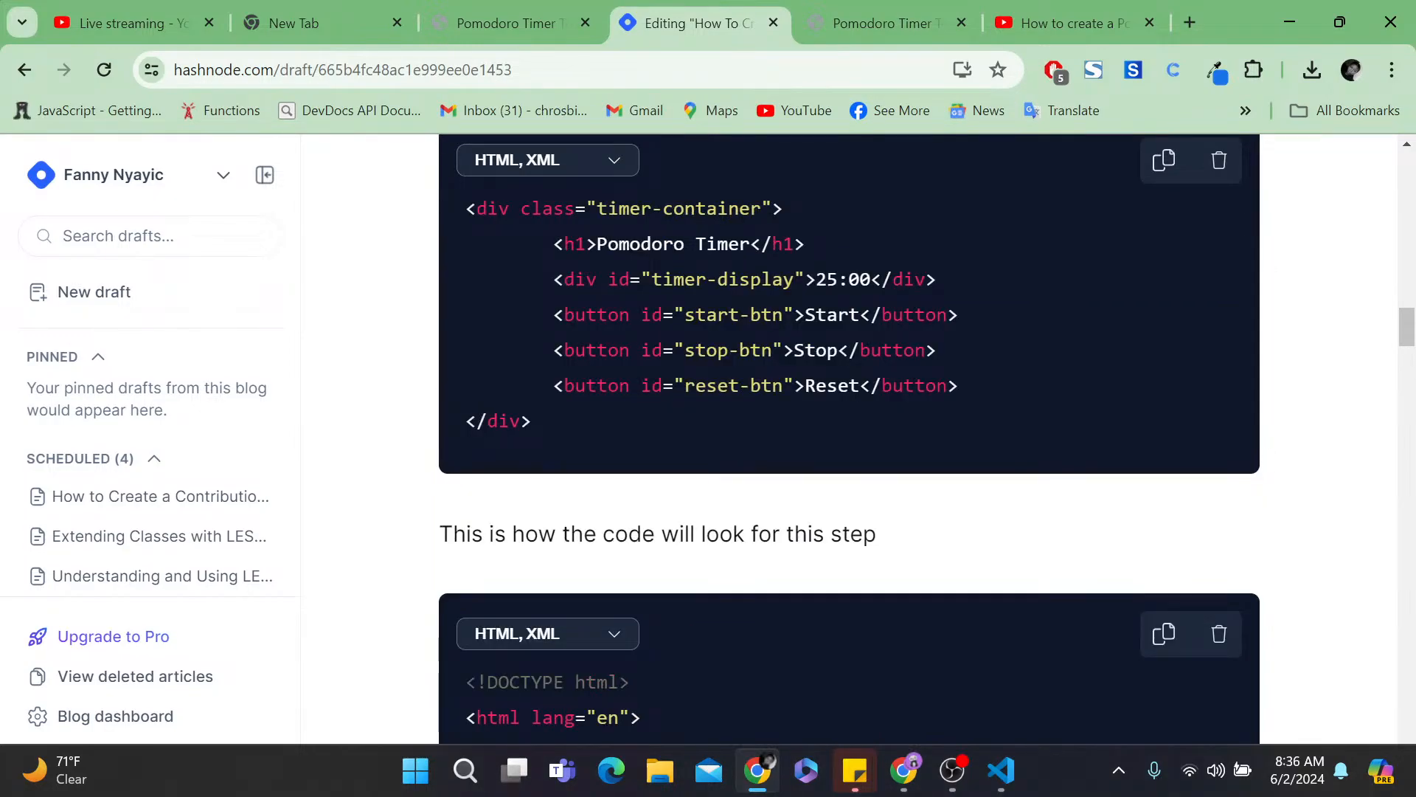
scroll(848, 443, "down", 10)
scroll(849, 443, "down", 4)
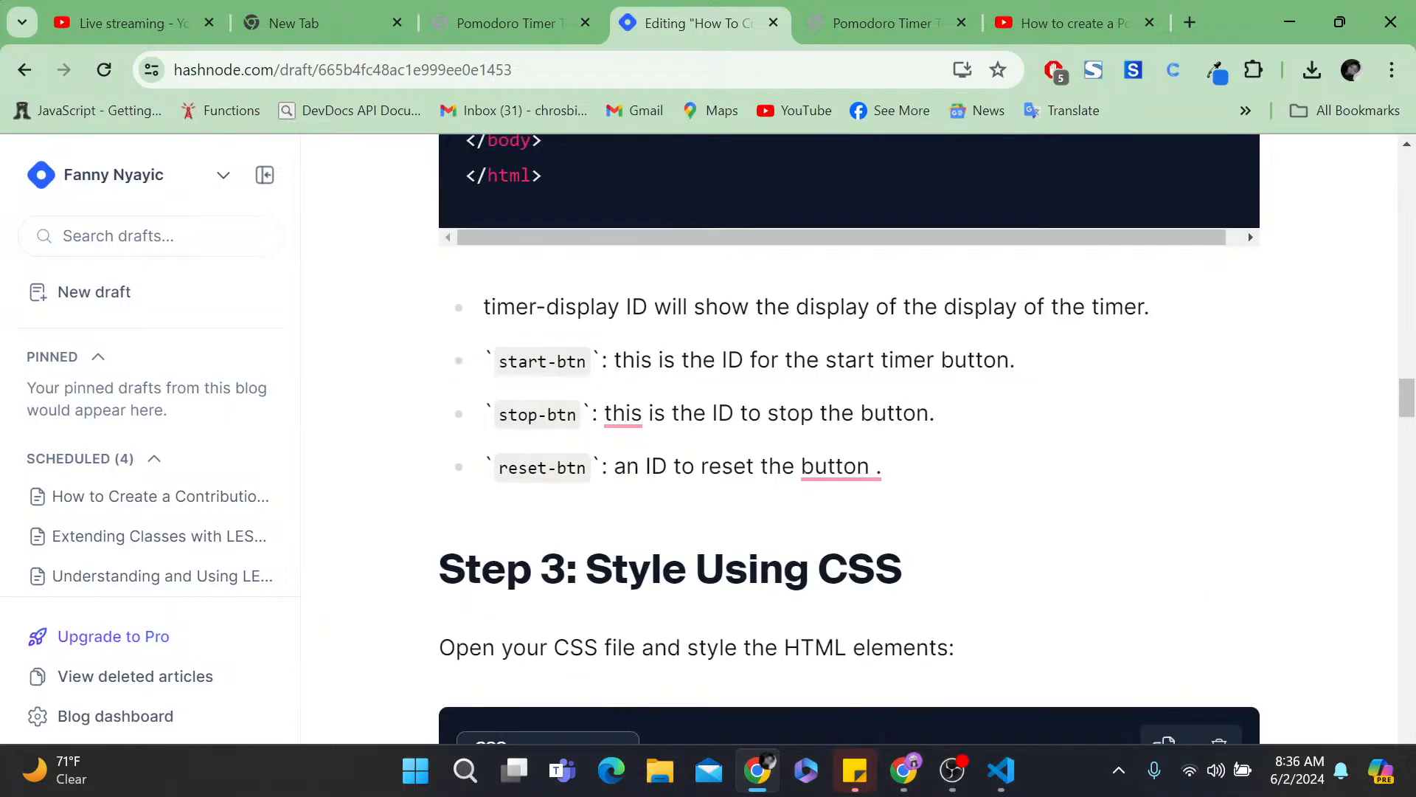
mouse_move(837, 466)
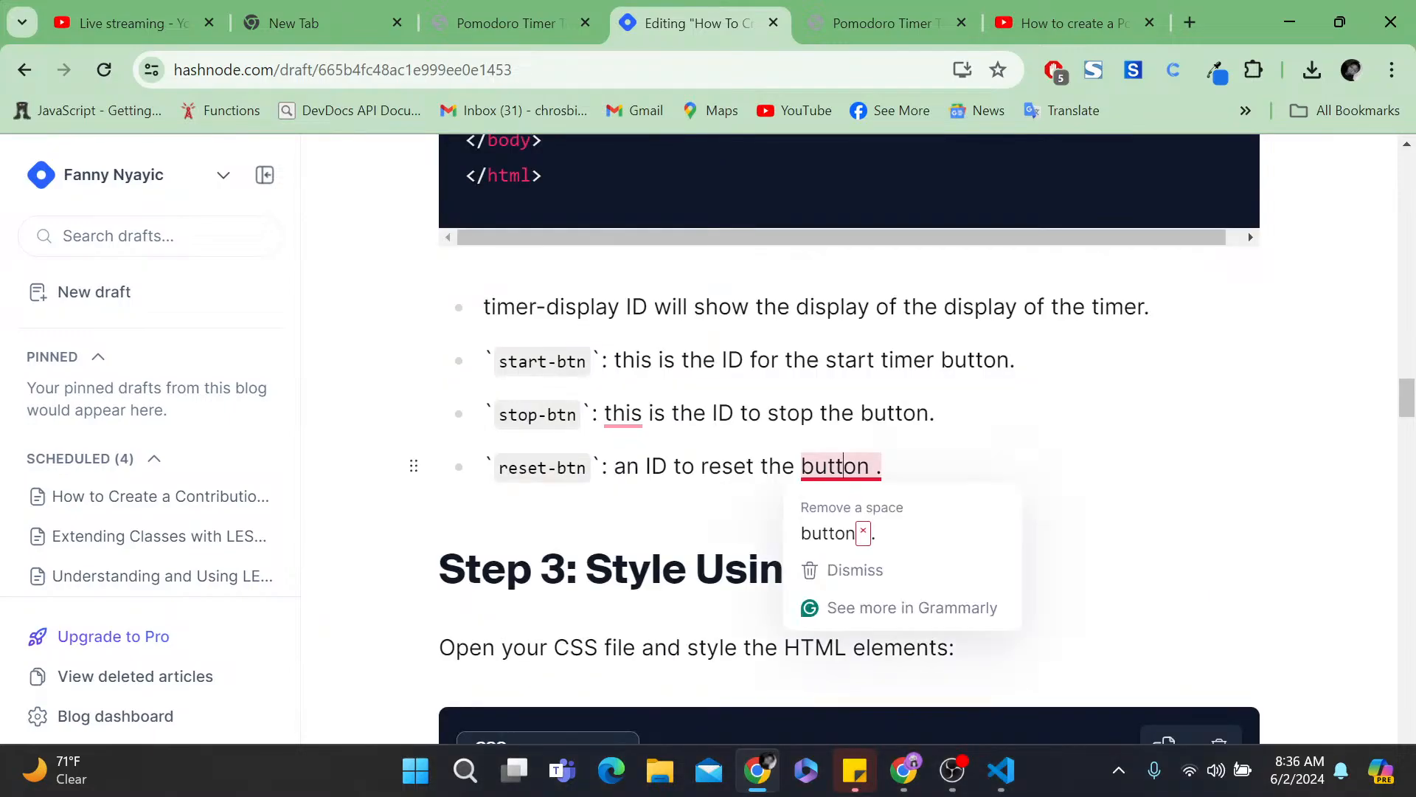
left_click(854, 537)
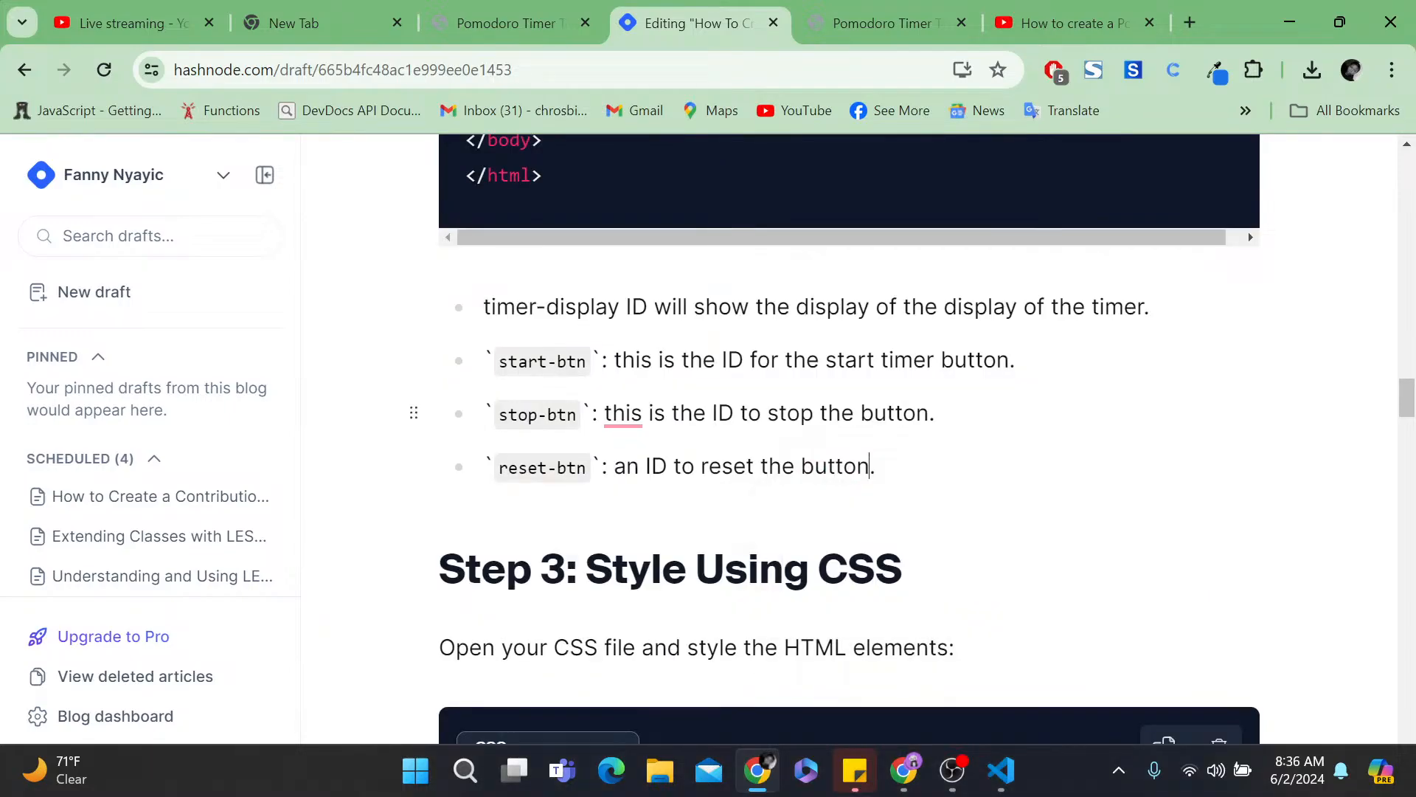
mouse_move(641, 415)
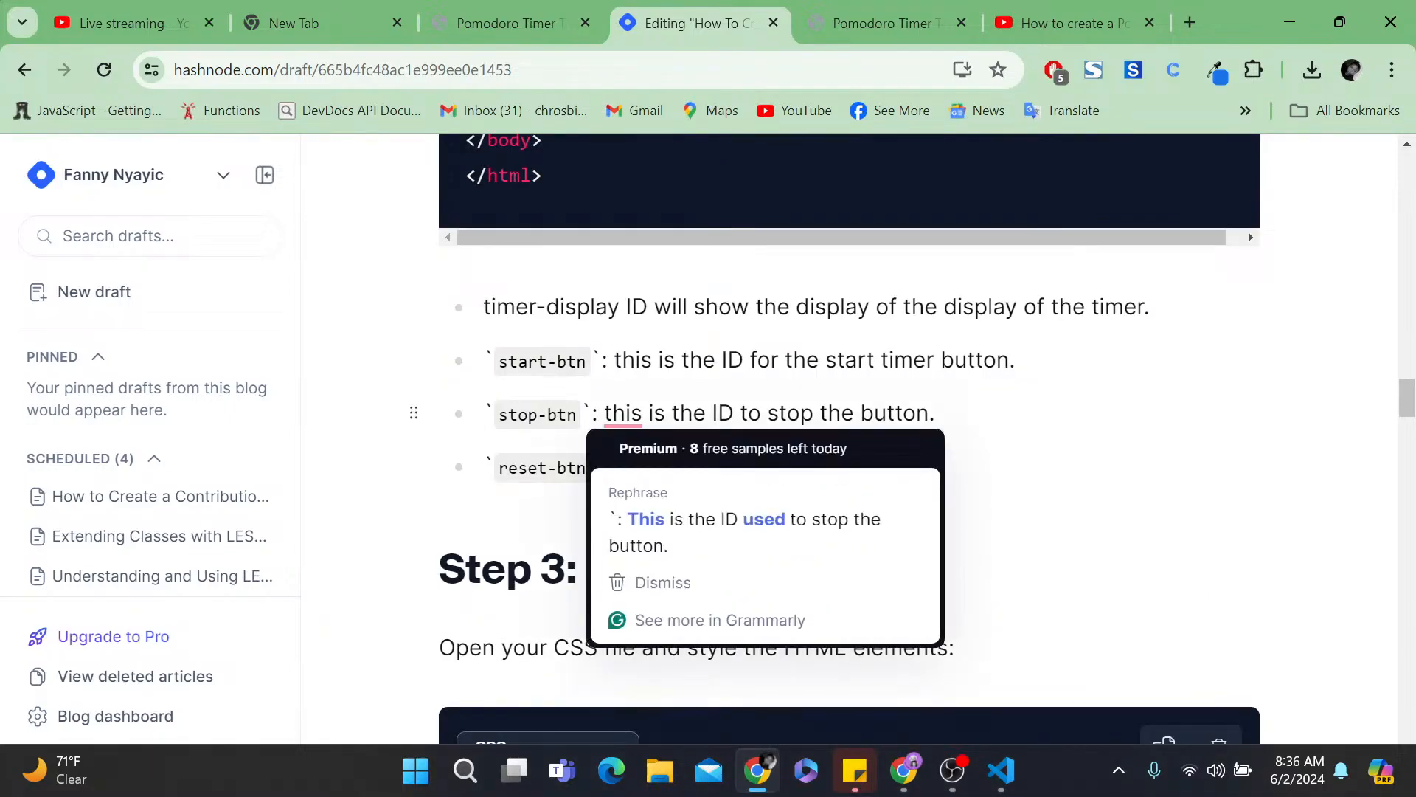
left_click(654, 501)
- Format "font-family" as inline code with backticks in the paragraph below the body CSS block
scroll(835, 438, "down", 1)
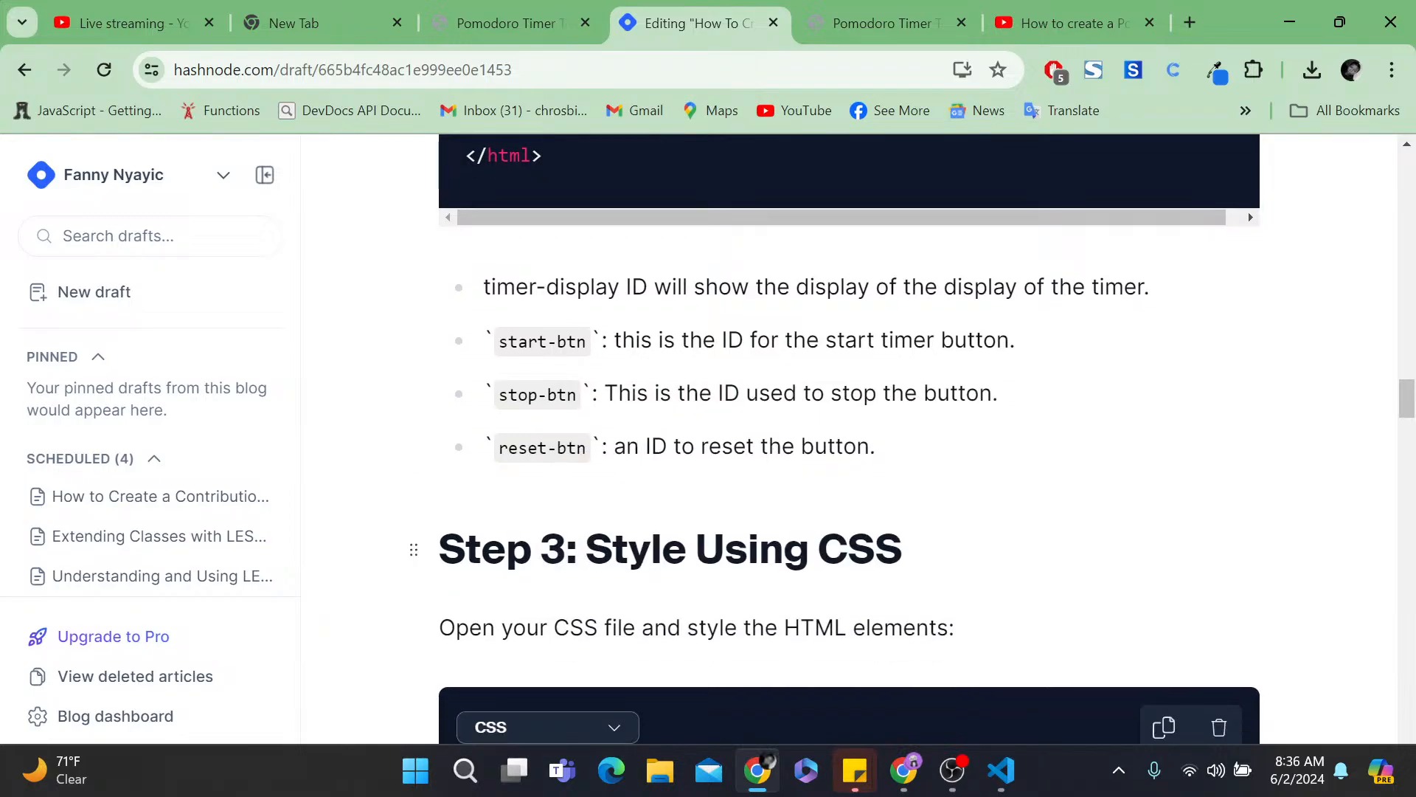
scroll(848, 435, "down", 3)
scroll(848, 435, "down", 5)
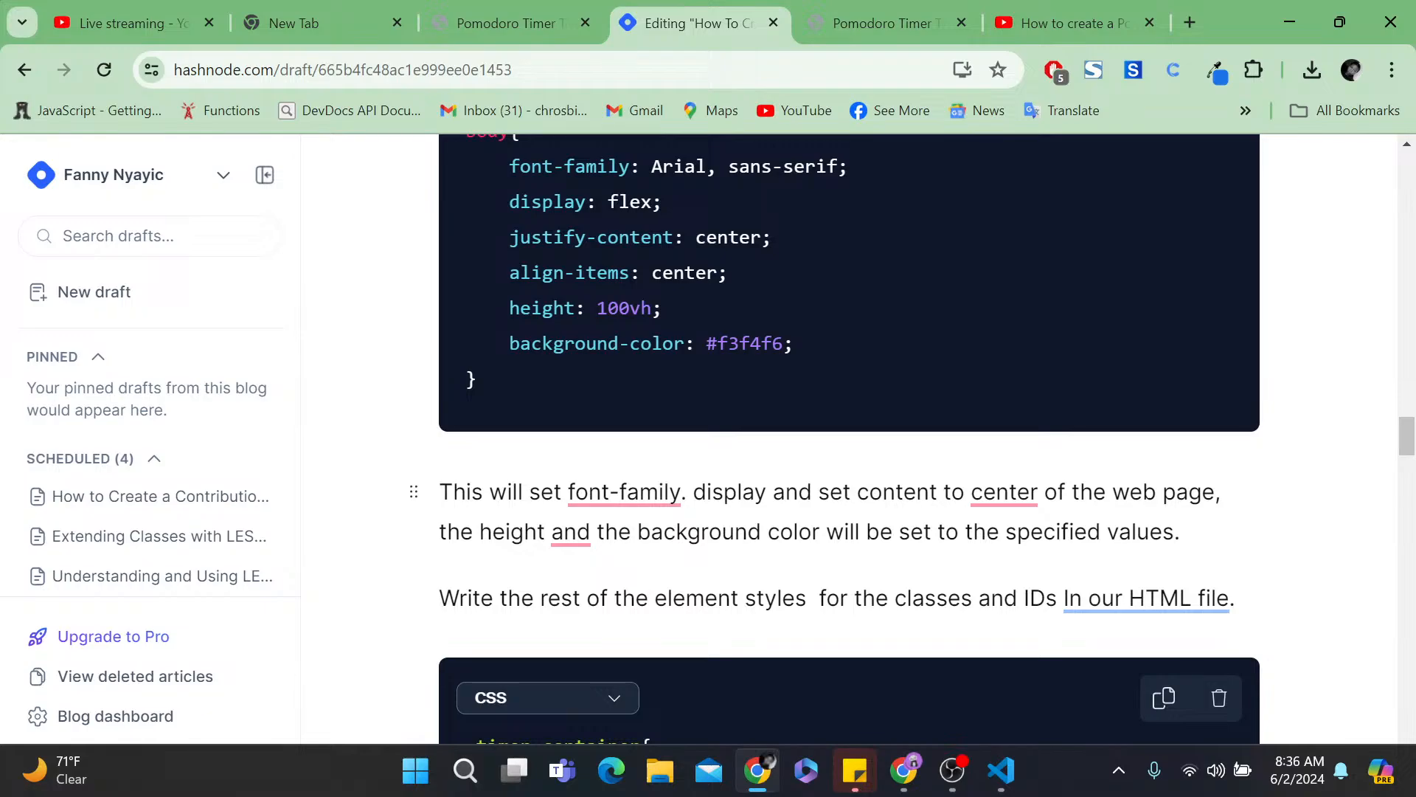
type("``")
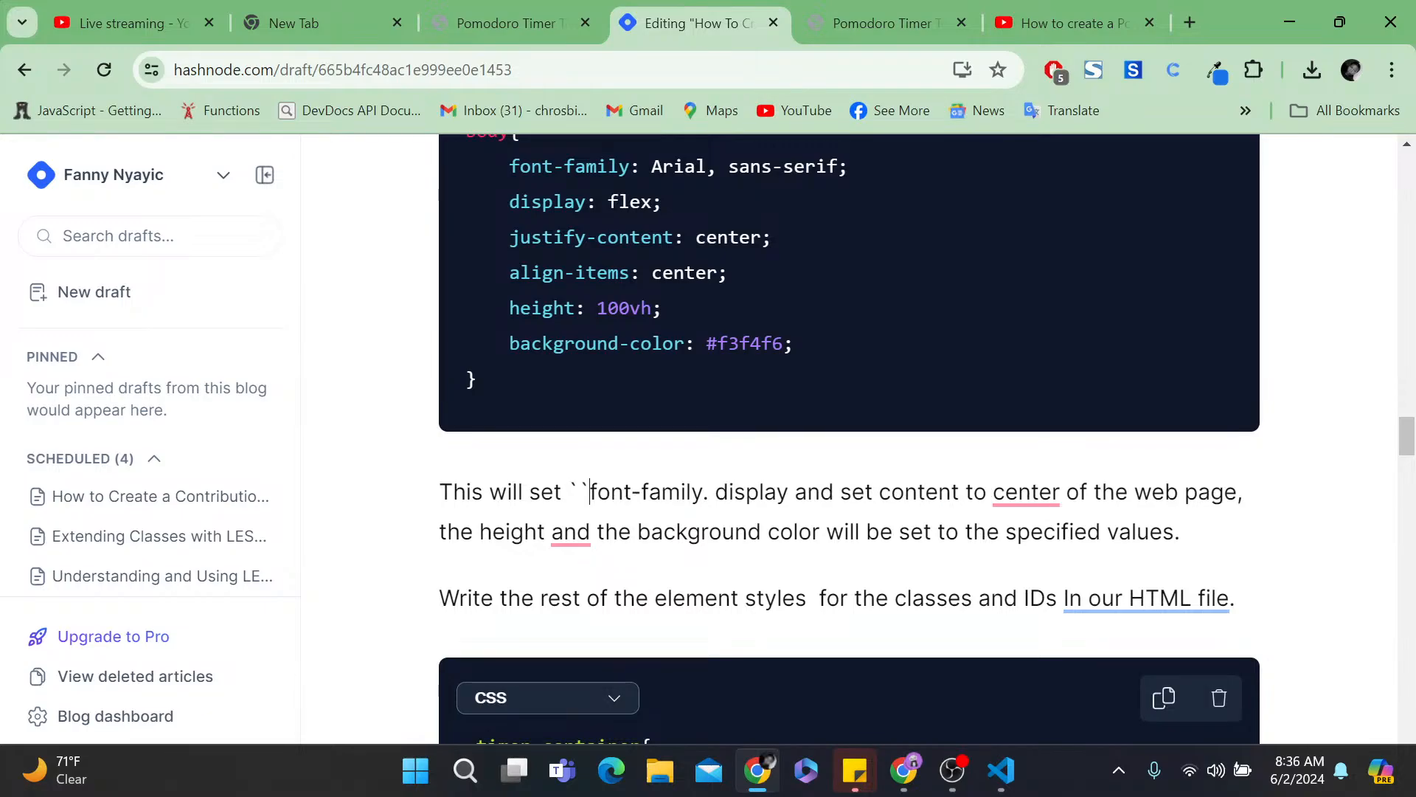
left_click(703, 492)
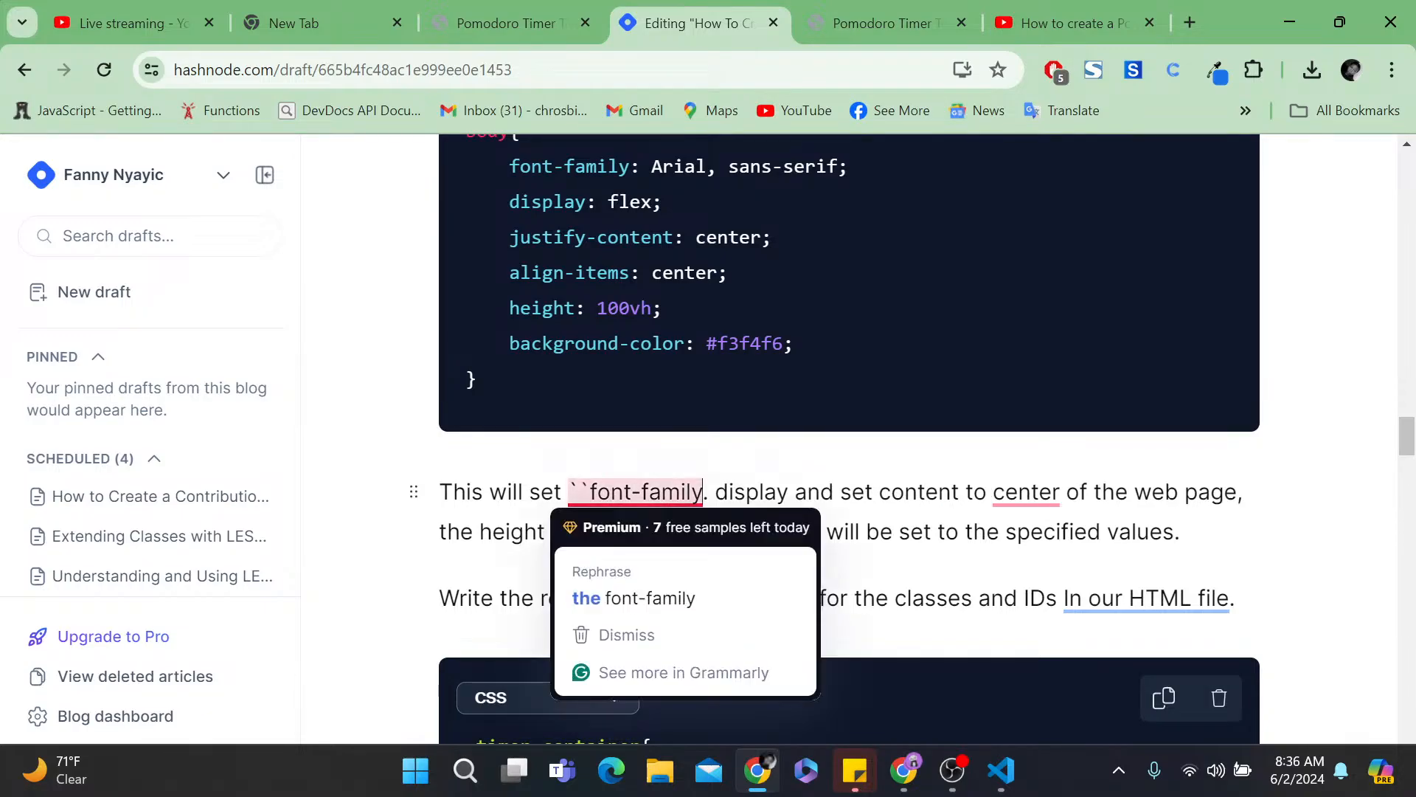
type("``")
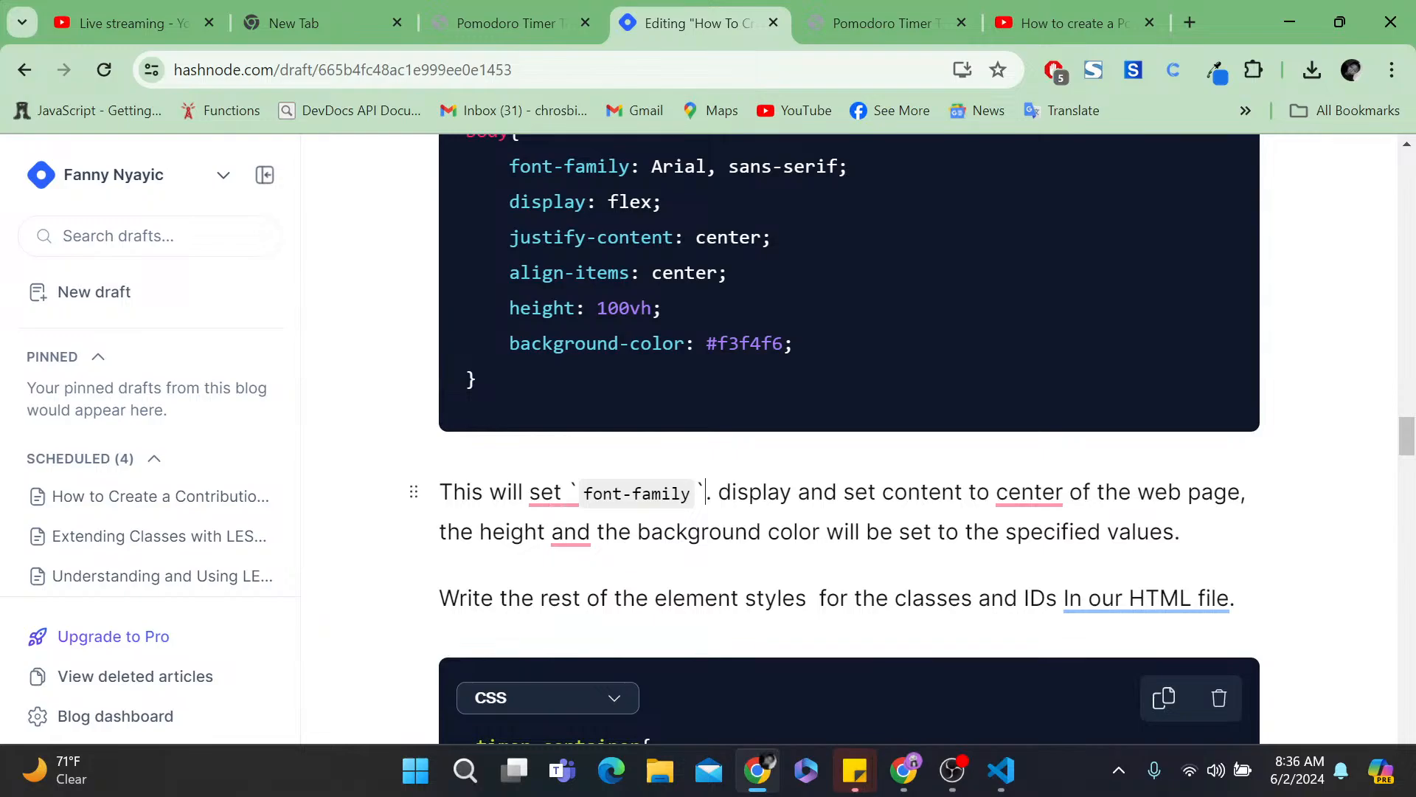
- Accept the article corrections that insert "the" before "font-family" and before "center" in that paragraph
mouse_move(546, 493)
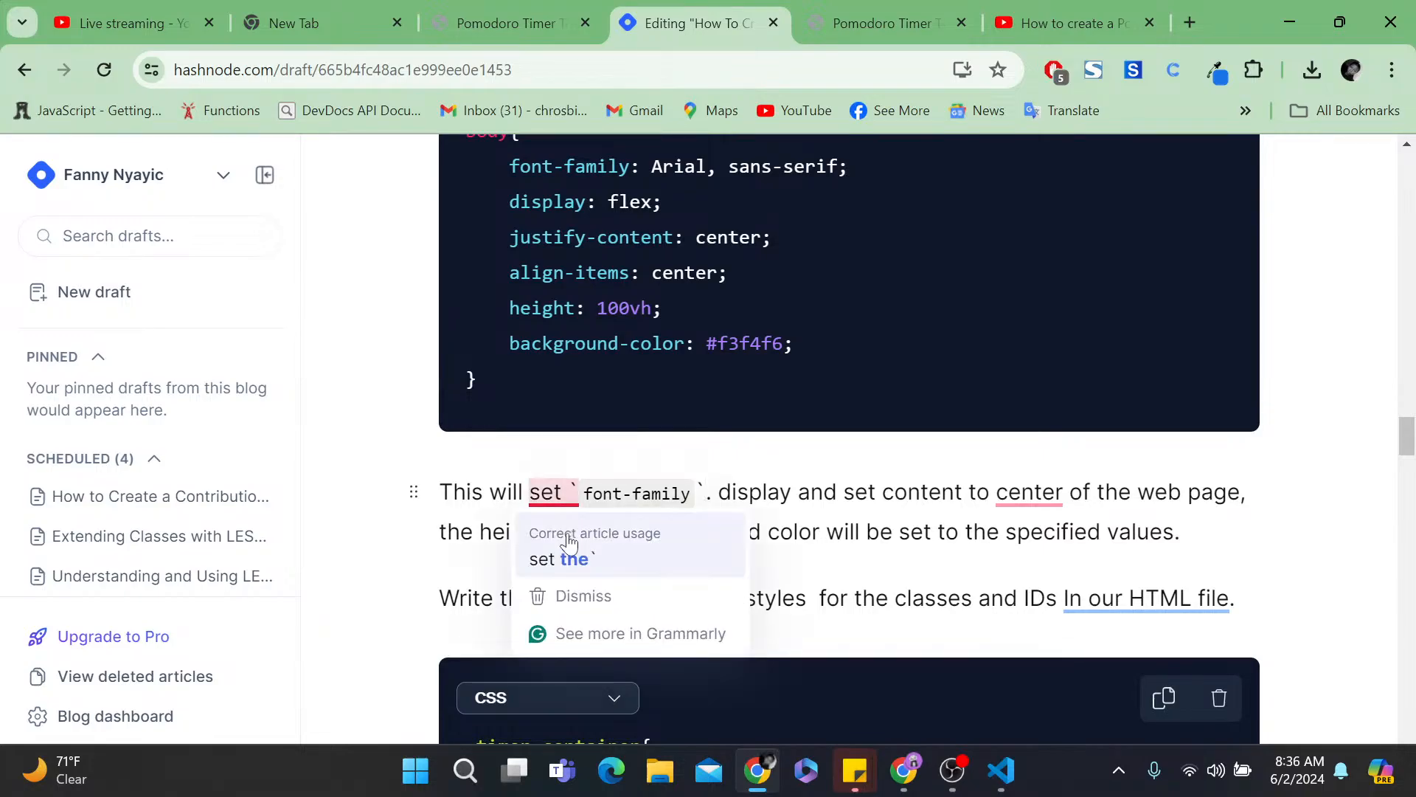
left_click(574, 557)
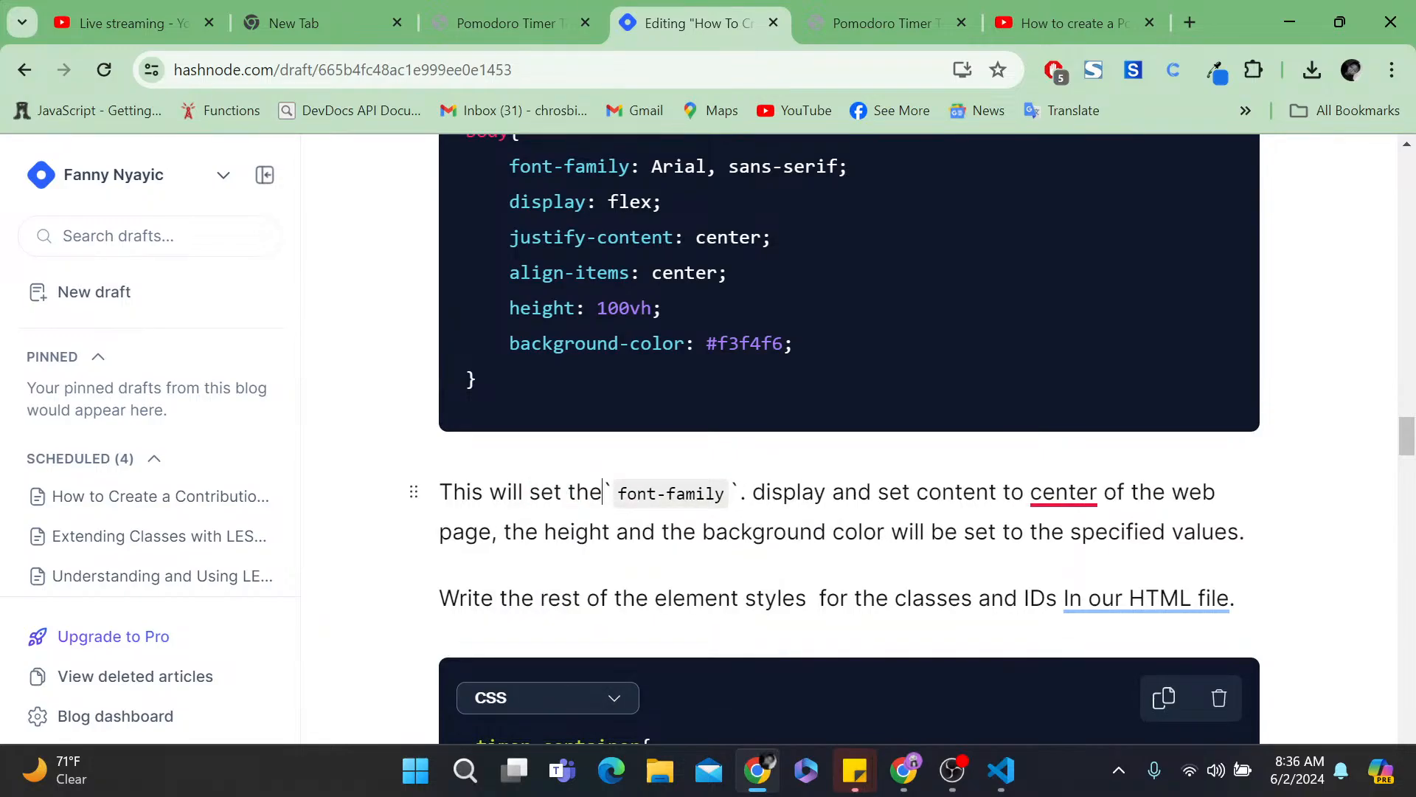
mouse_move(1062, 493)
left_click(1043, 560)
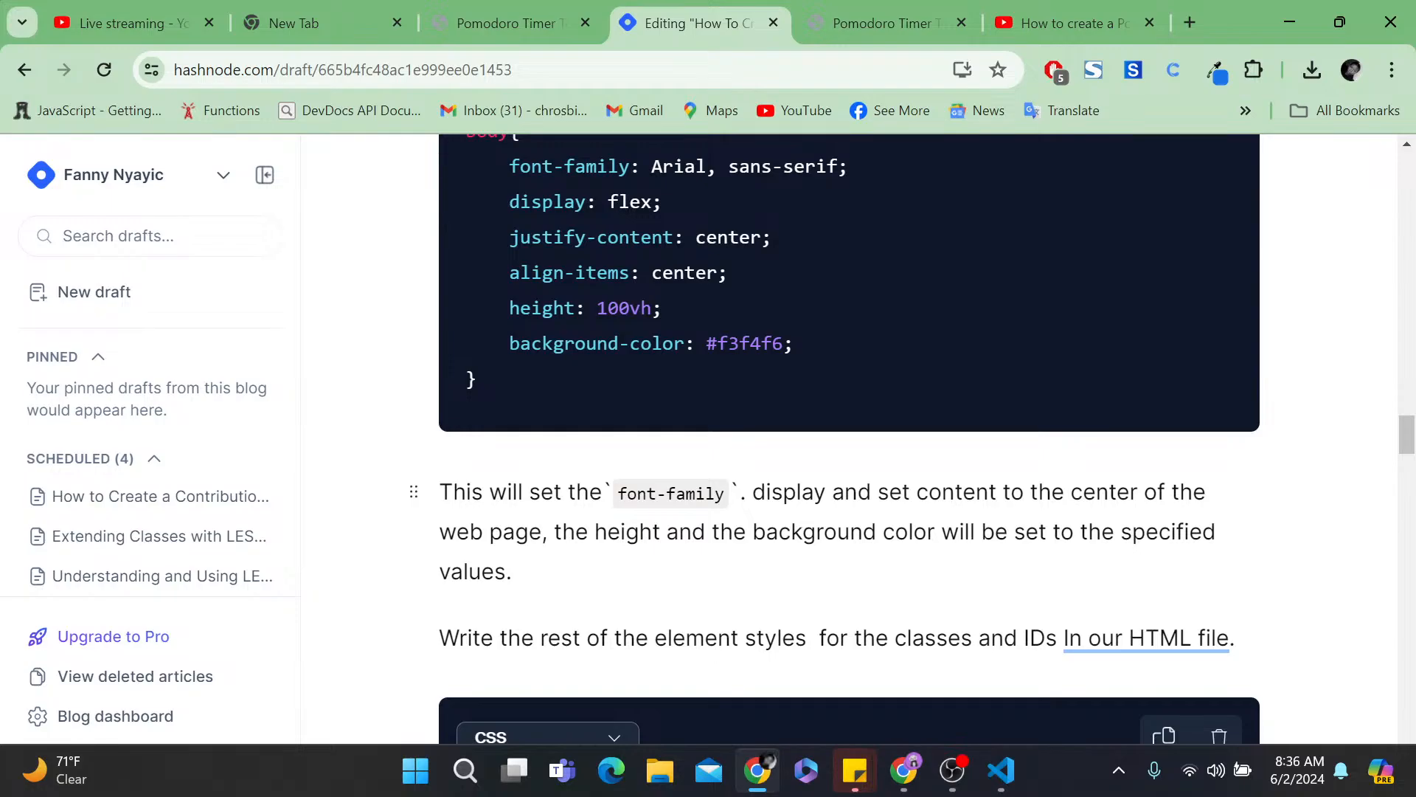
- Proofread the rest of the article and accept the suggestion to remove "total" before "beginner" in Final Thoughts
scroll(849, 443, "down", 1)
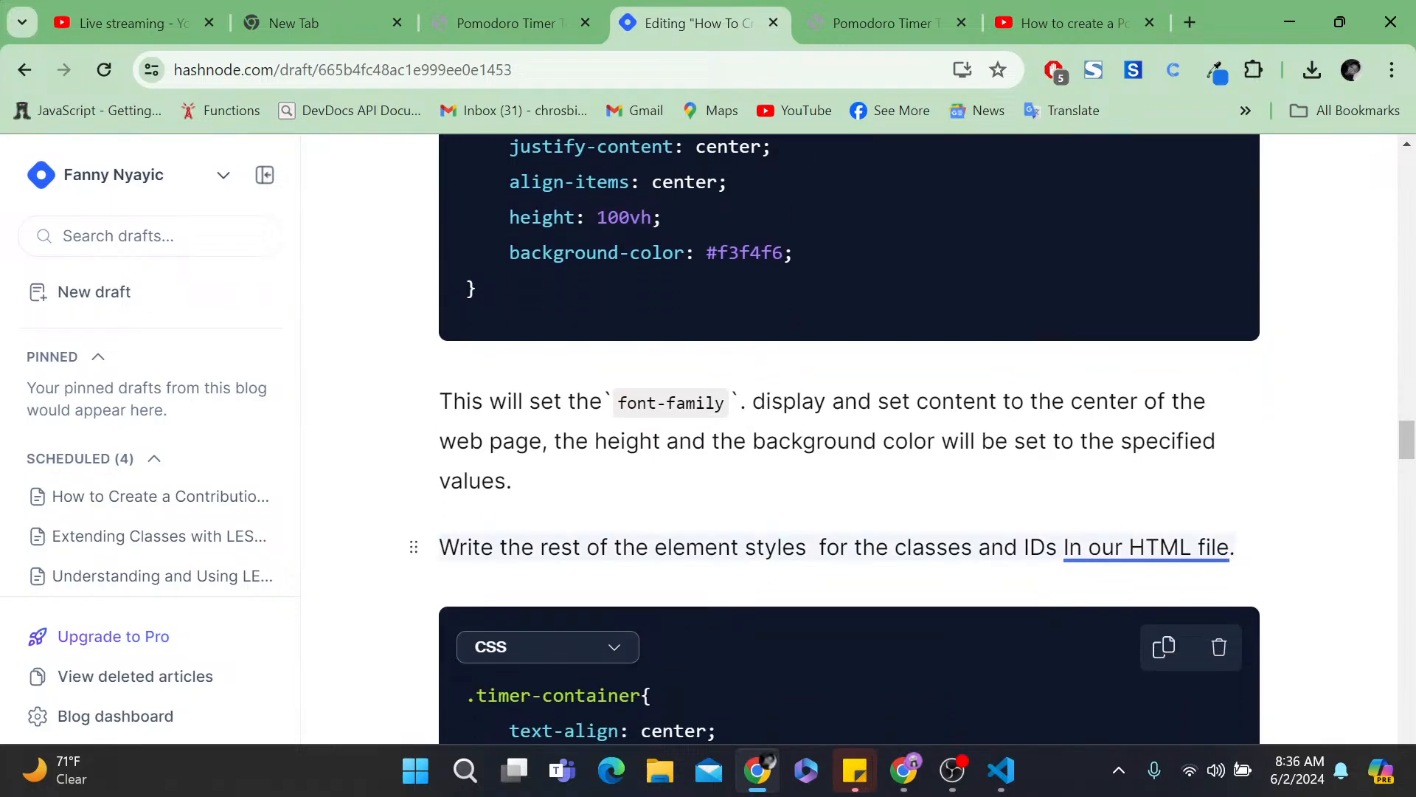
scroll(1107, 517, "down", 2)
scroll(848, 443, "down", 10)
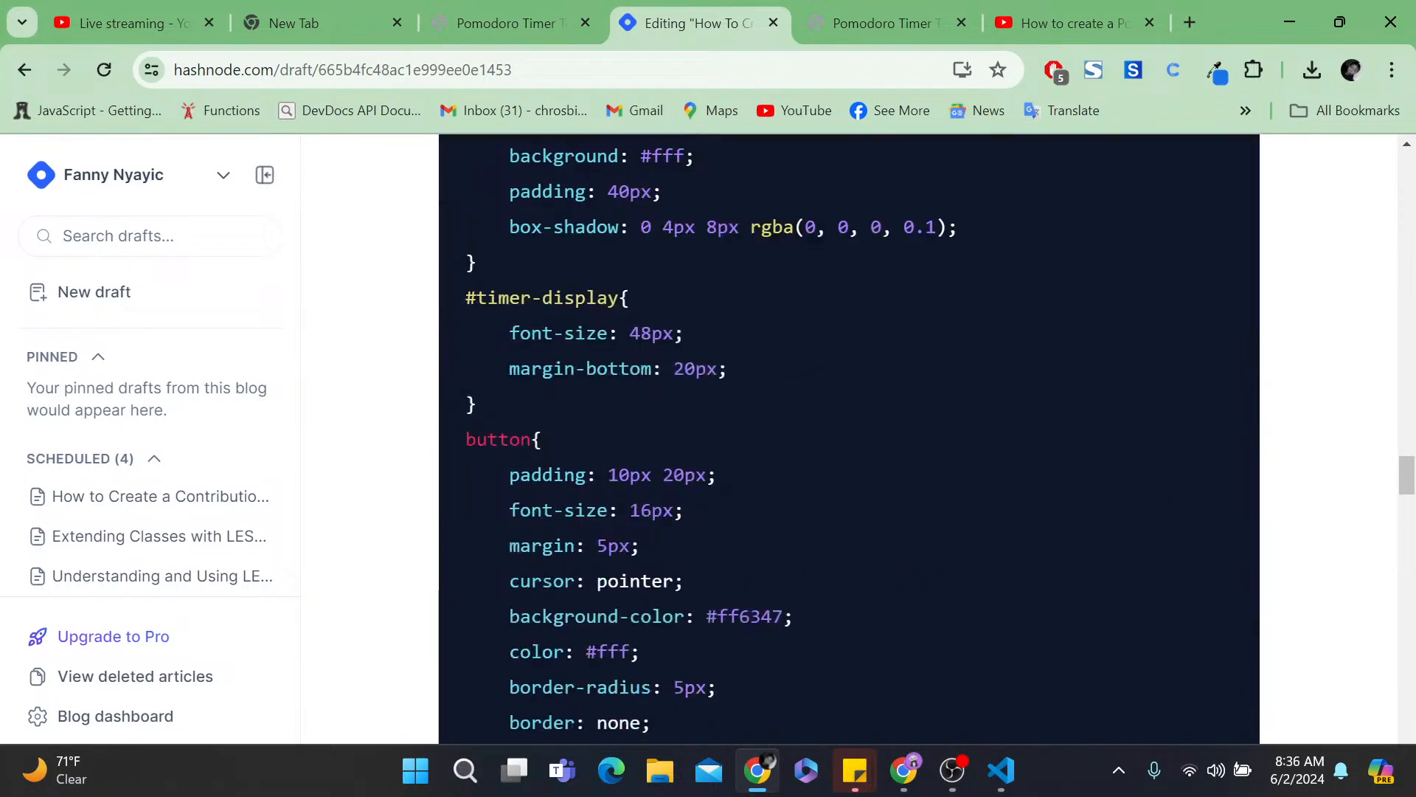
scroll(849, 442, "down", 12)
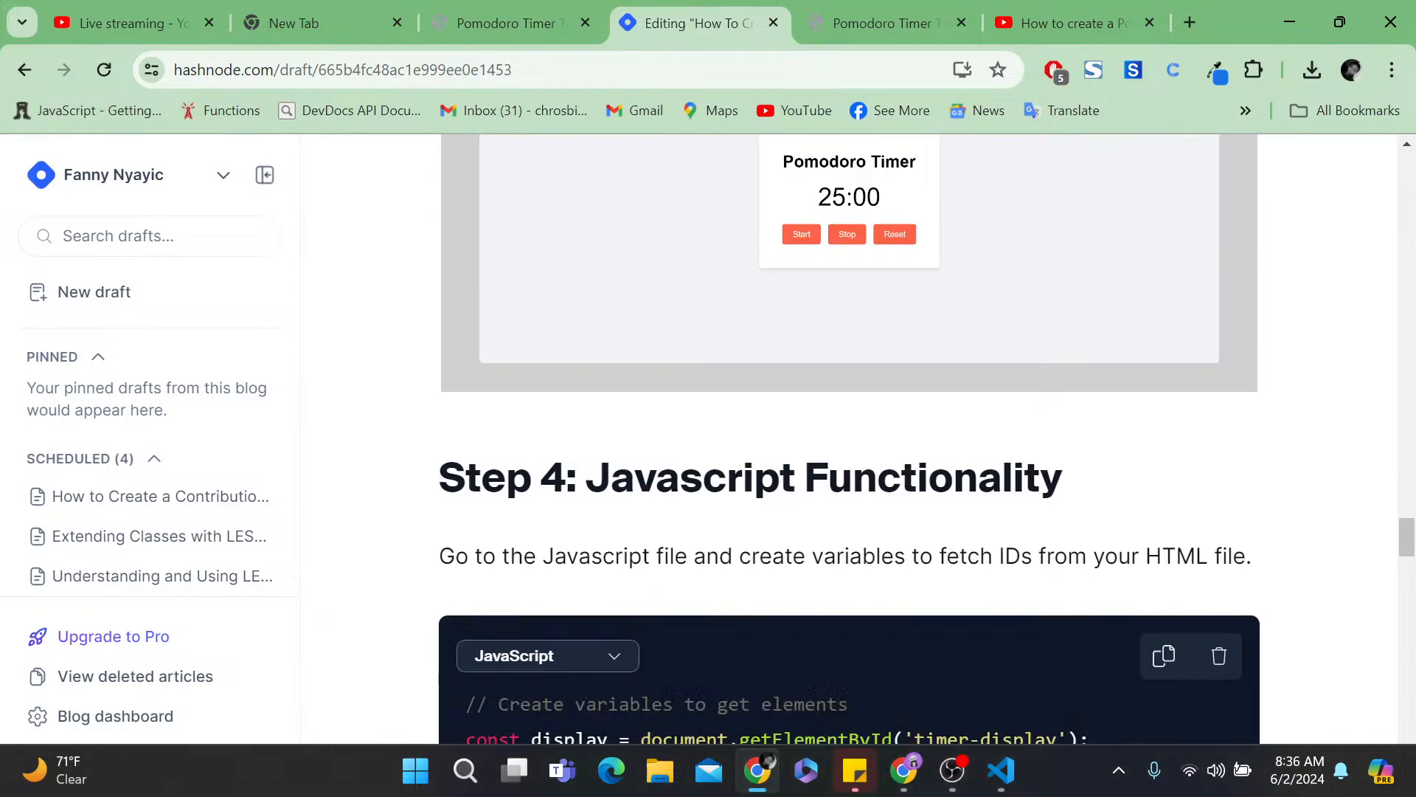
scroll(848, 443, "down", 8)
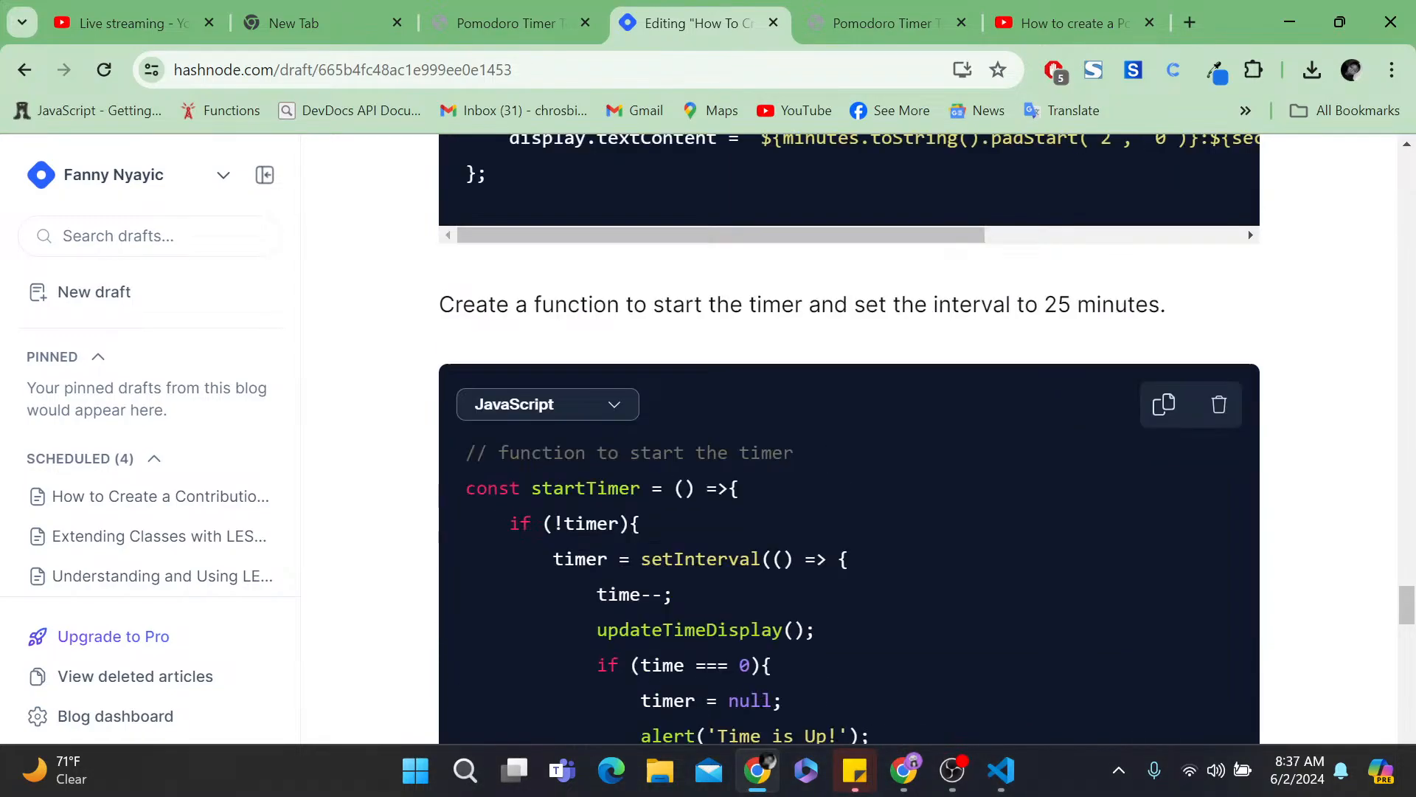
scroll(848, 442, "down", 8)
scroll(849, 442, "down", 7)
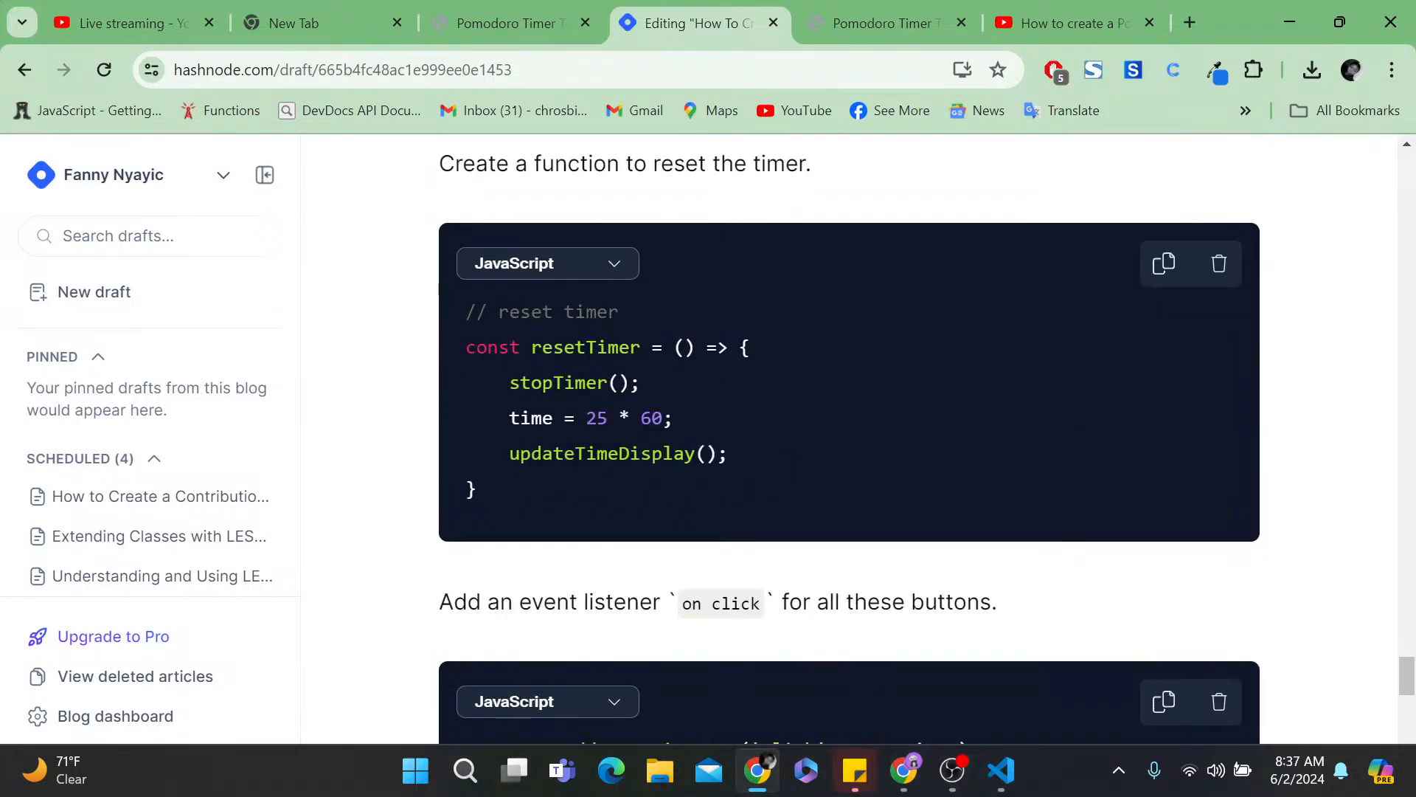
scroll(848, 442, "down", 8)
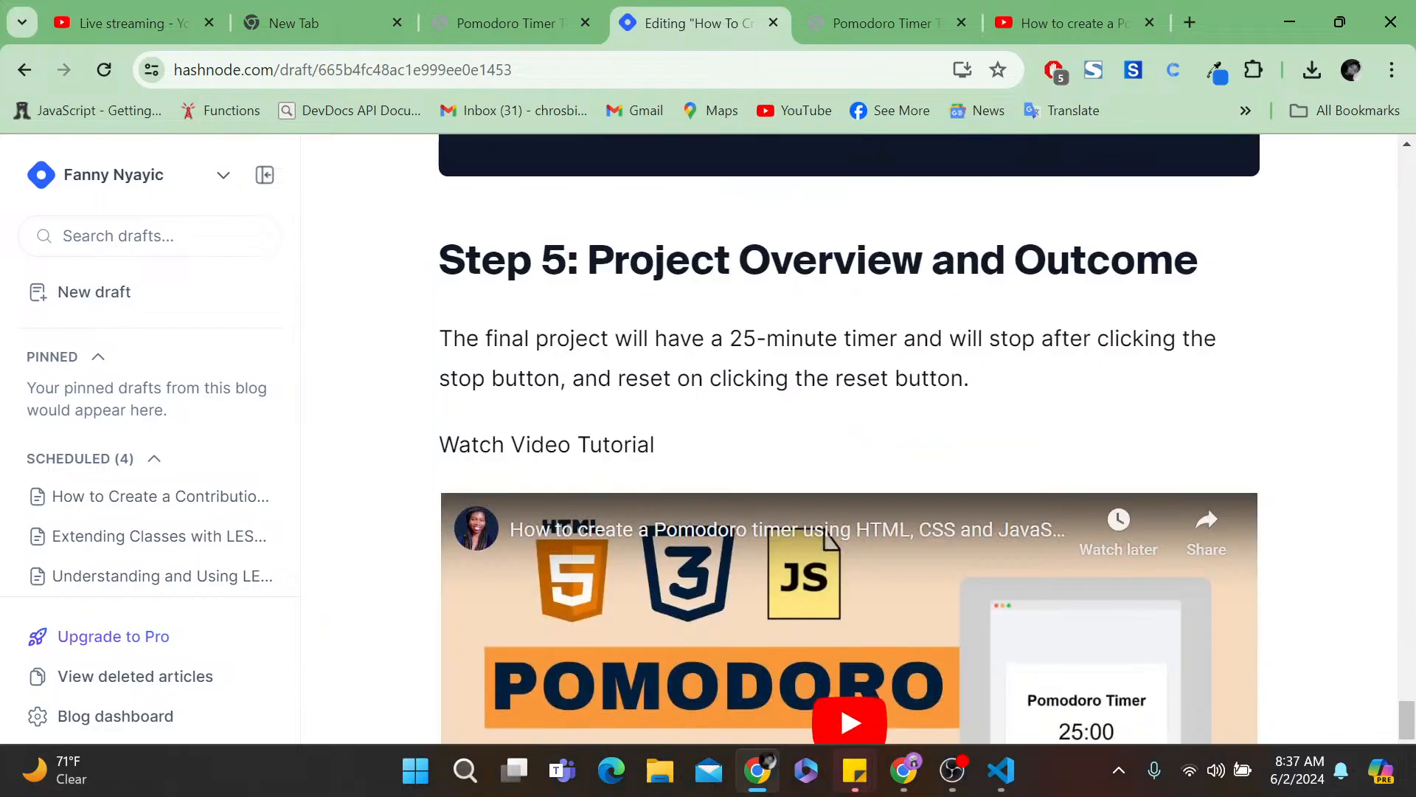
scroll(875, 433, "down", 5)
scroll(875, 432, "down", 2)
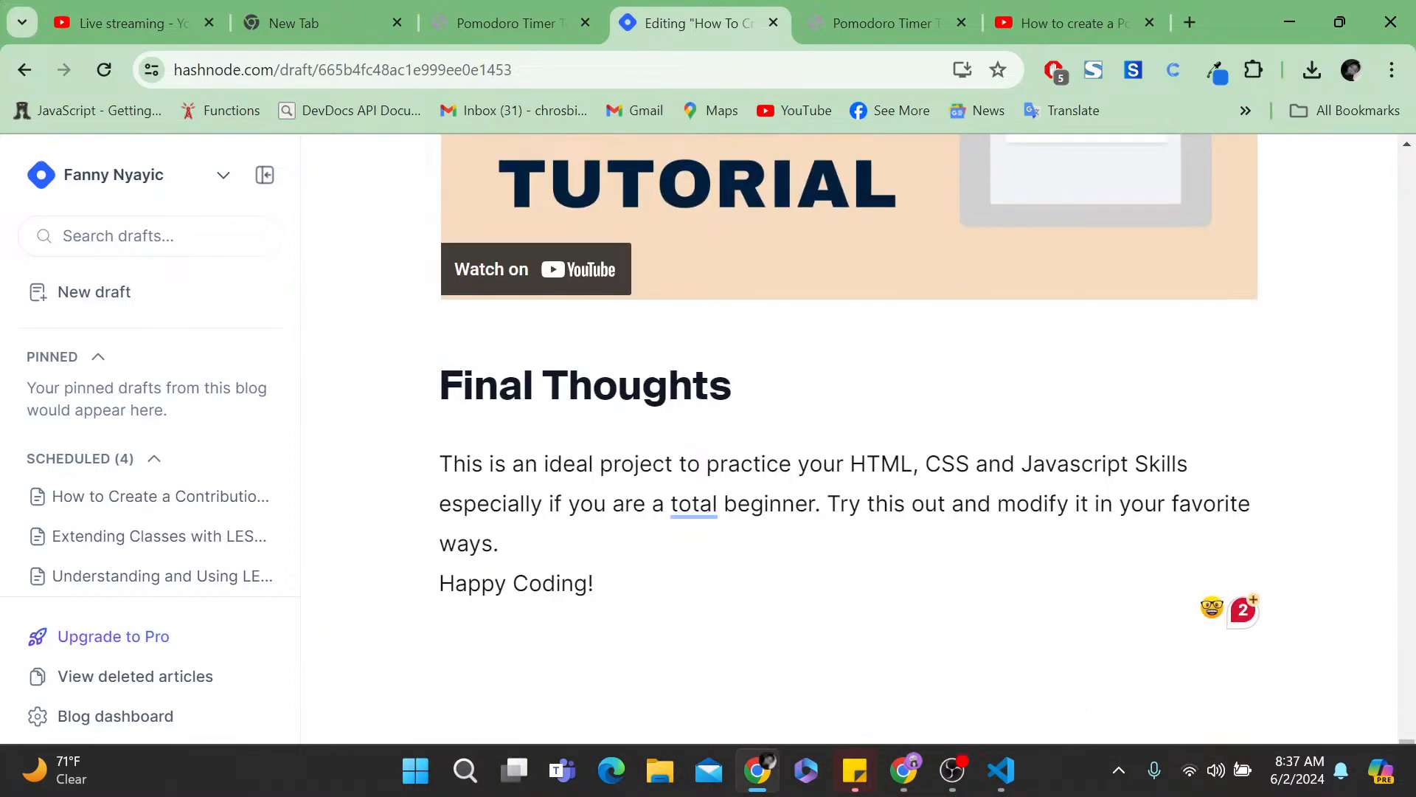
mouse_move(696, 506)
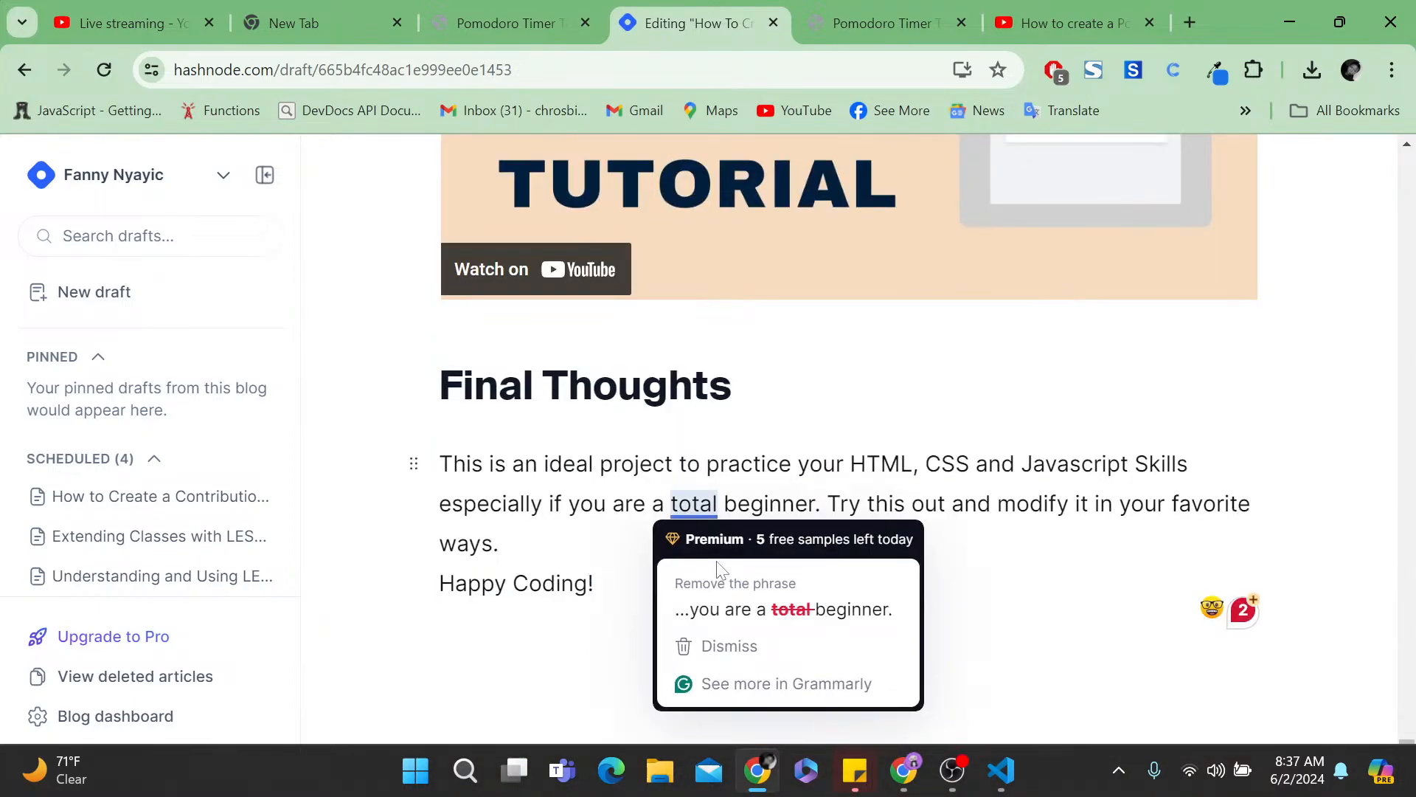
left_click(719, 568)
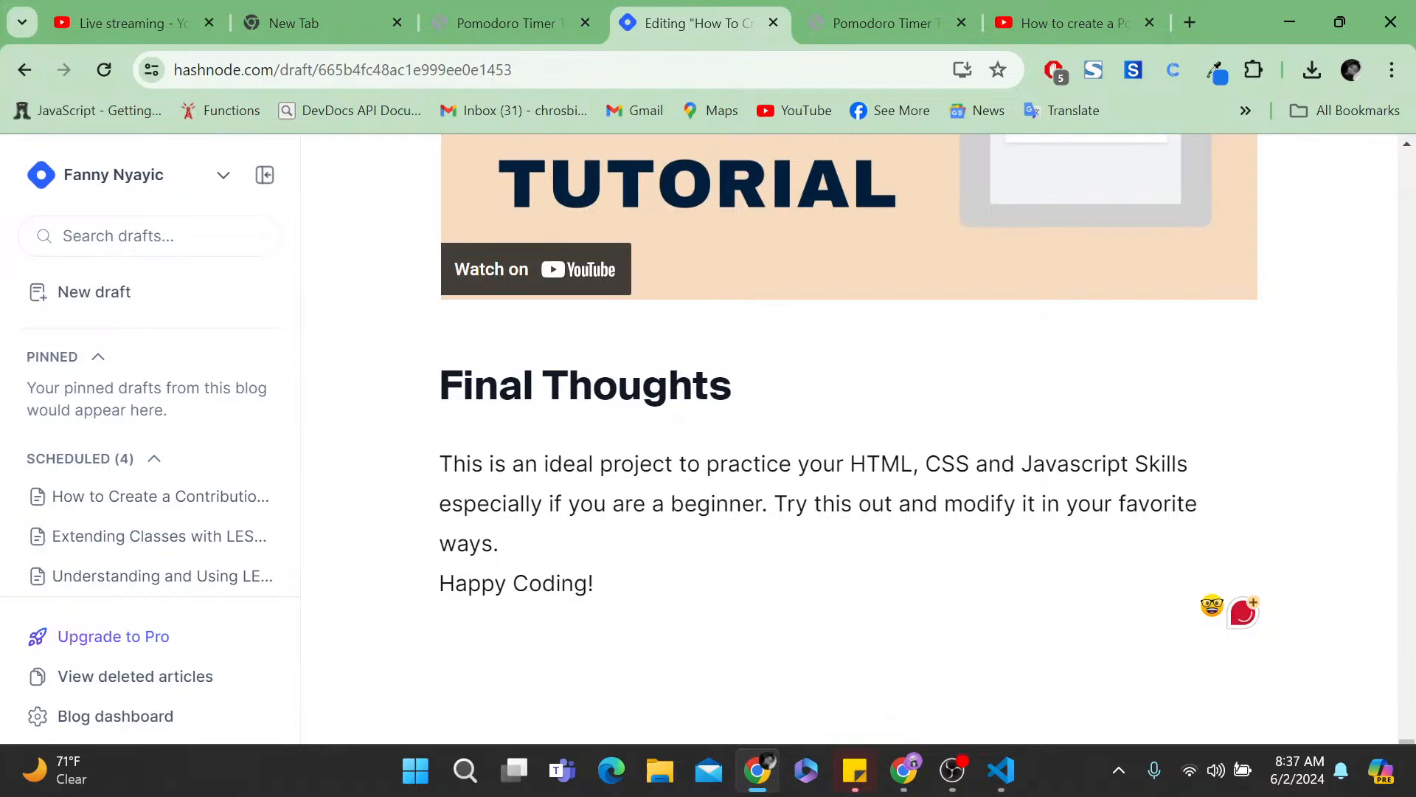
- Switch to VS Code to check the resetTimer function in script.js and return to the Hashnode draft
key("alt+Tab")
left_click(576, 415)
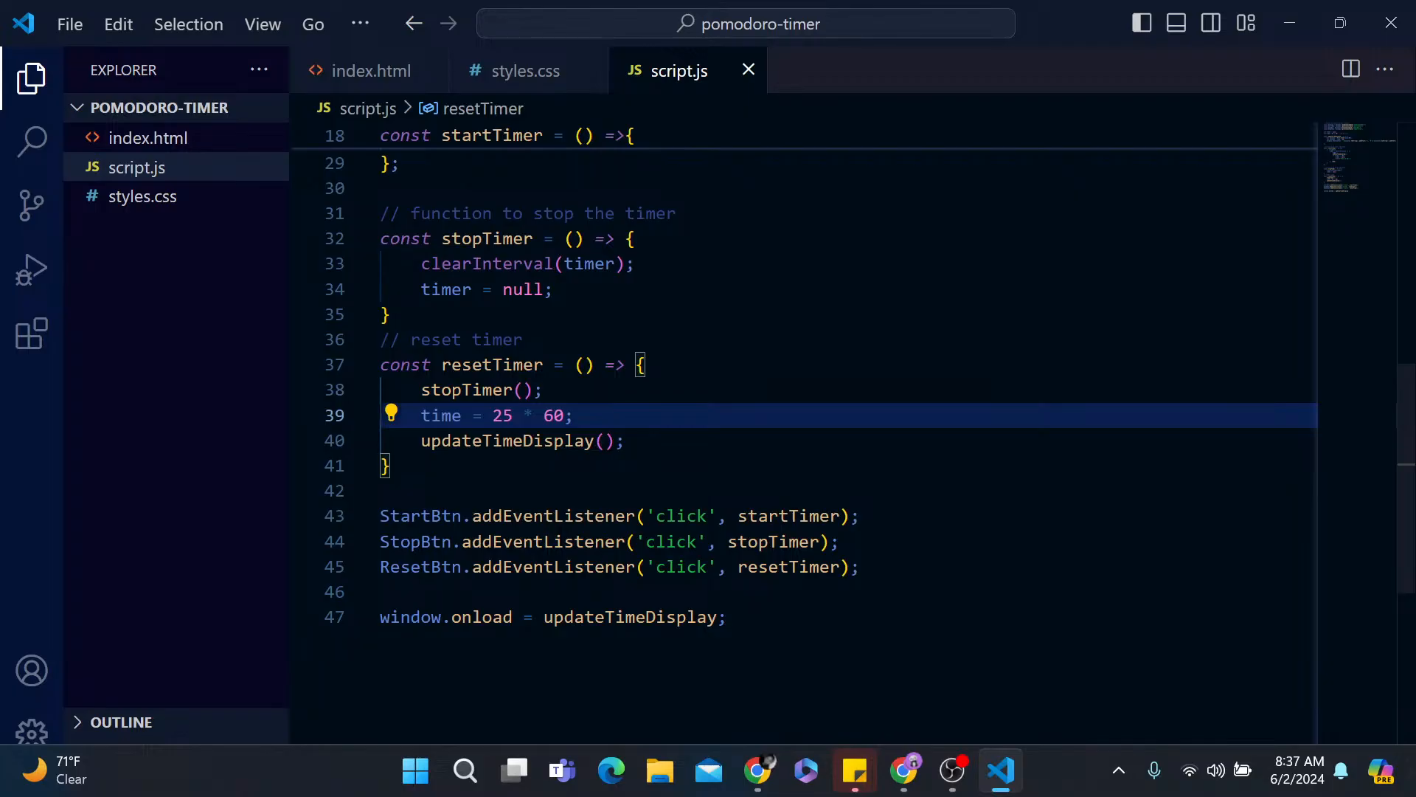
key("alt+Tab")
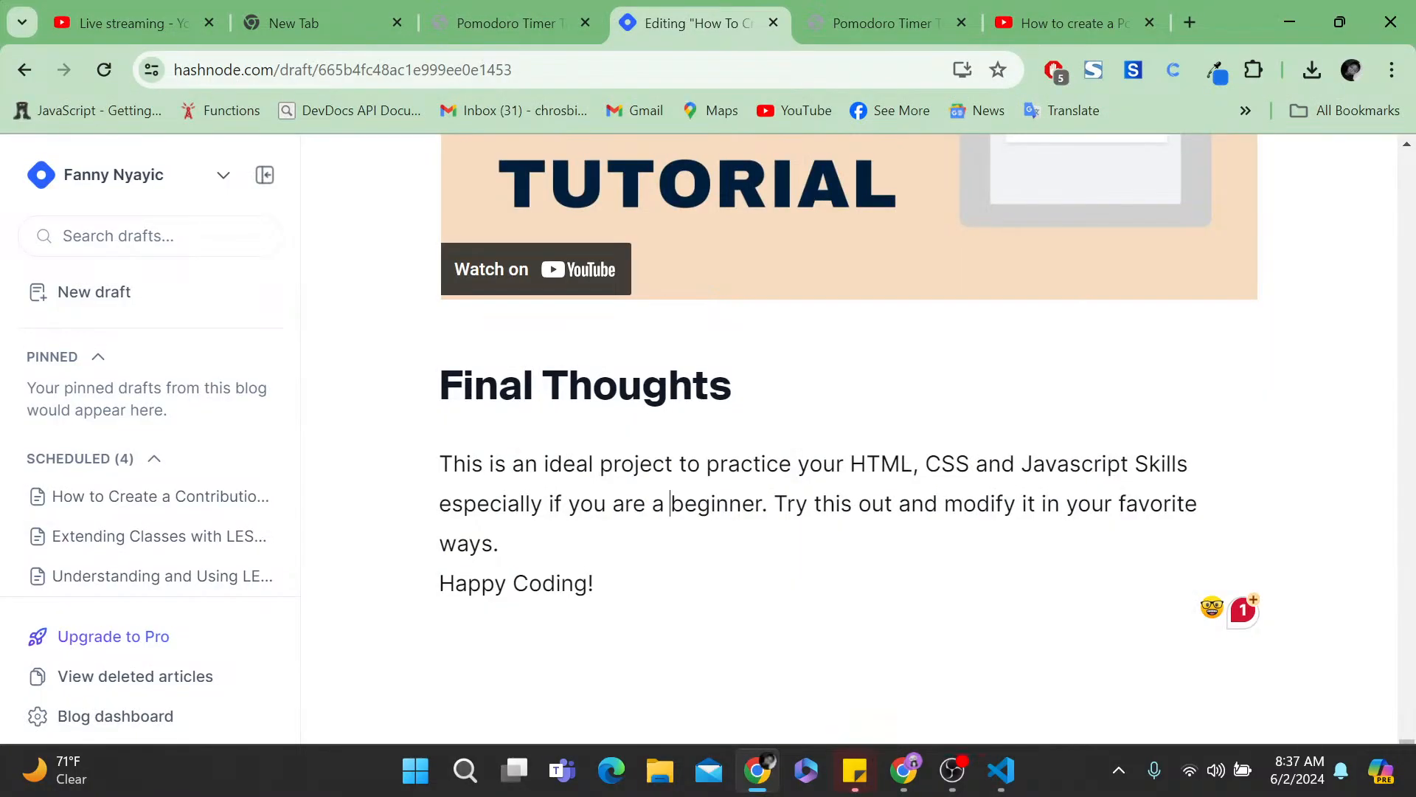
- Open the publishing settings of the Pomodoro timer draft and enable the table of contents
scroll(1078, 426, "up", 20)
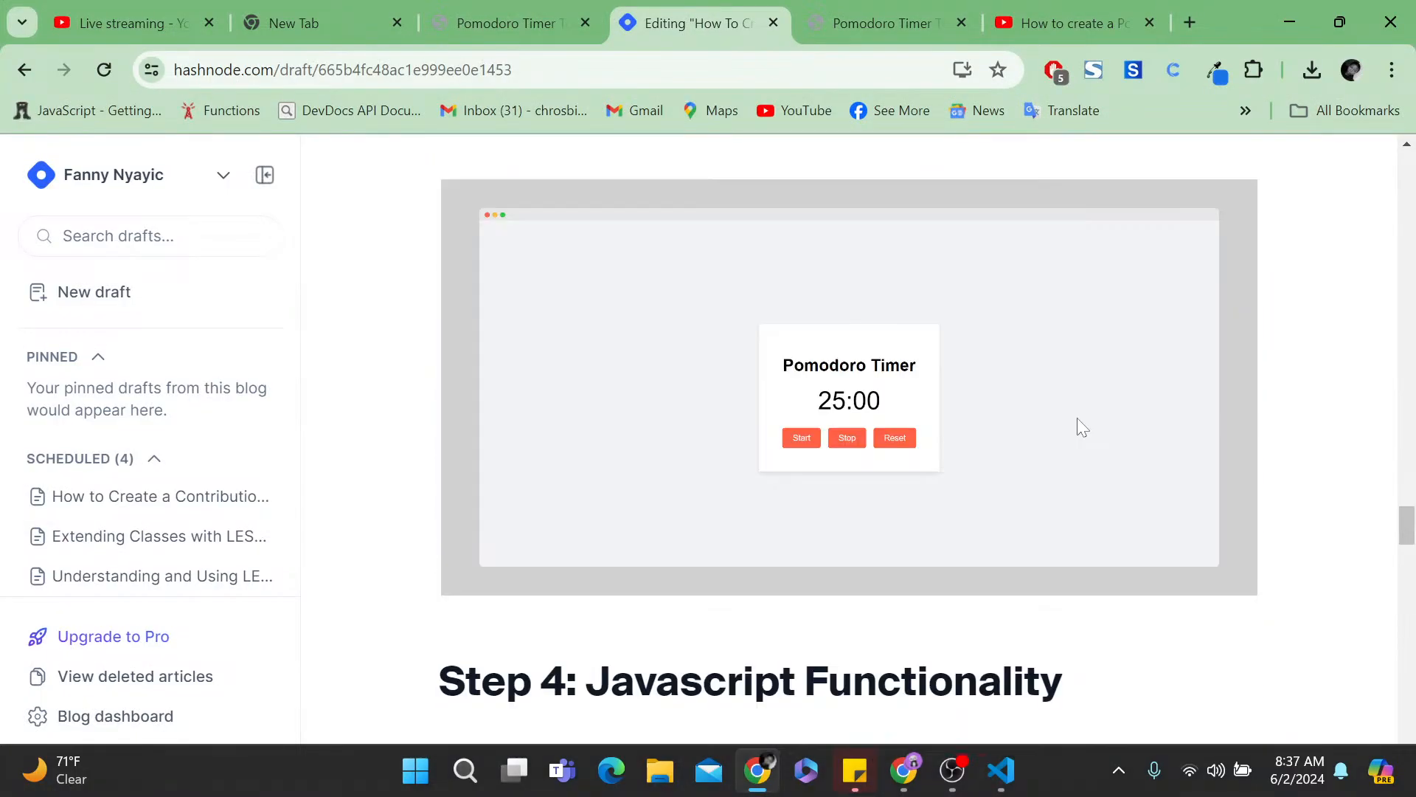
scroll(1077, 418, "up", 10)
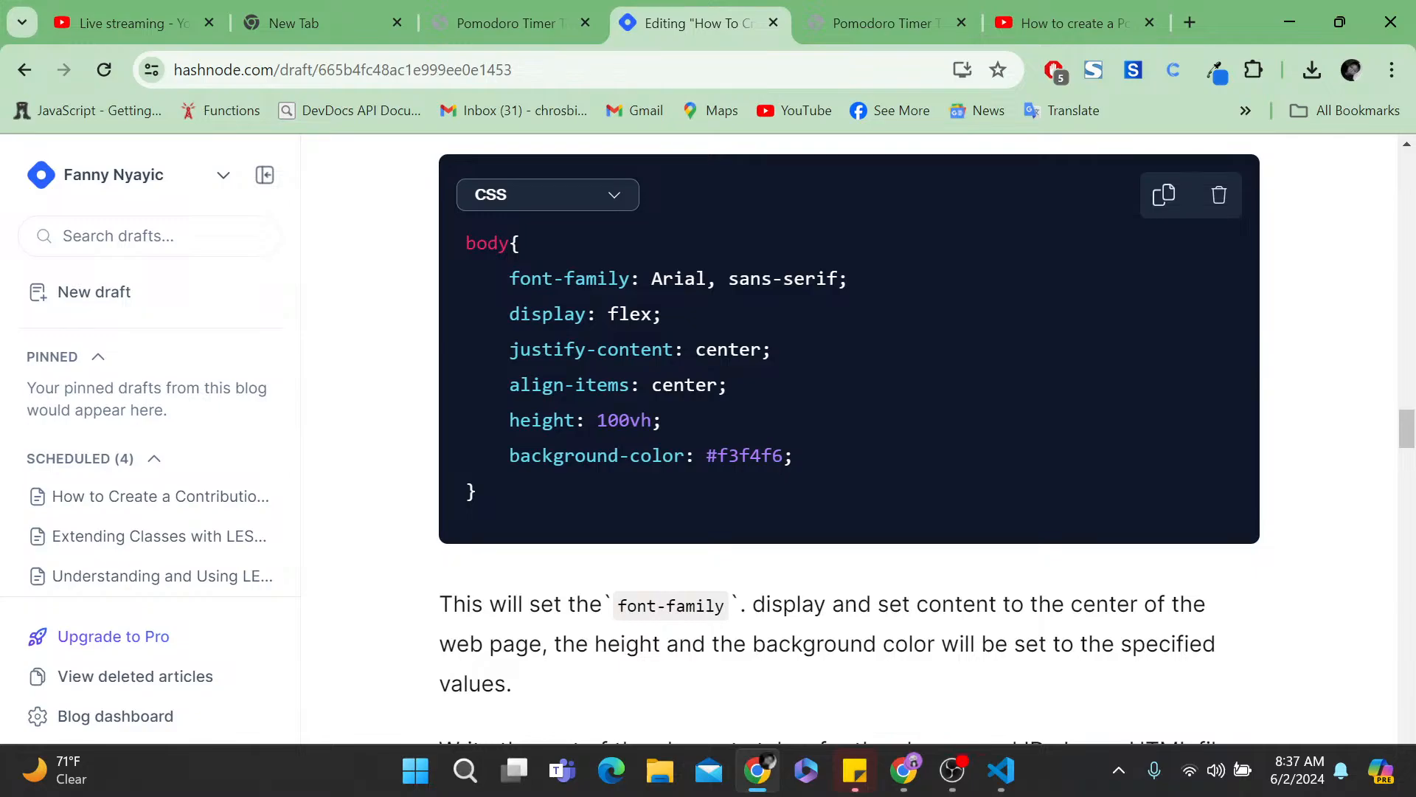
scroll(847, 442, "up", 5)
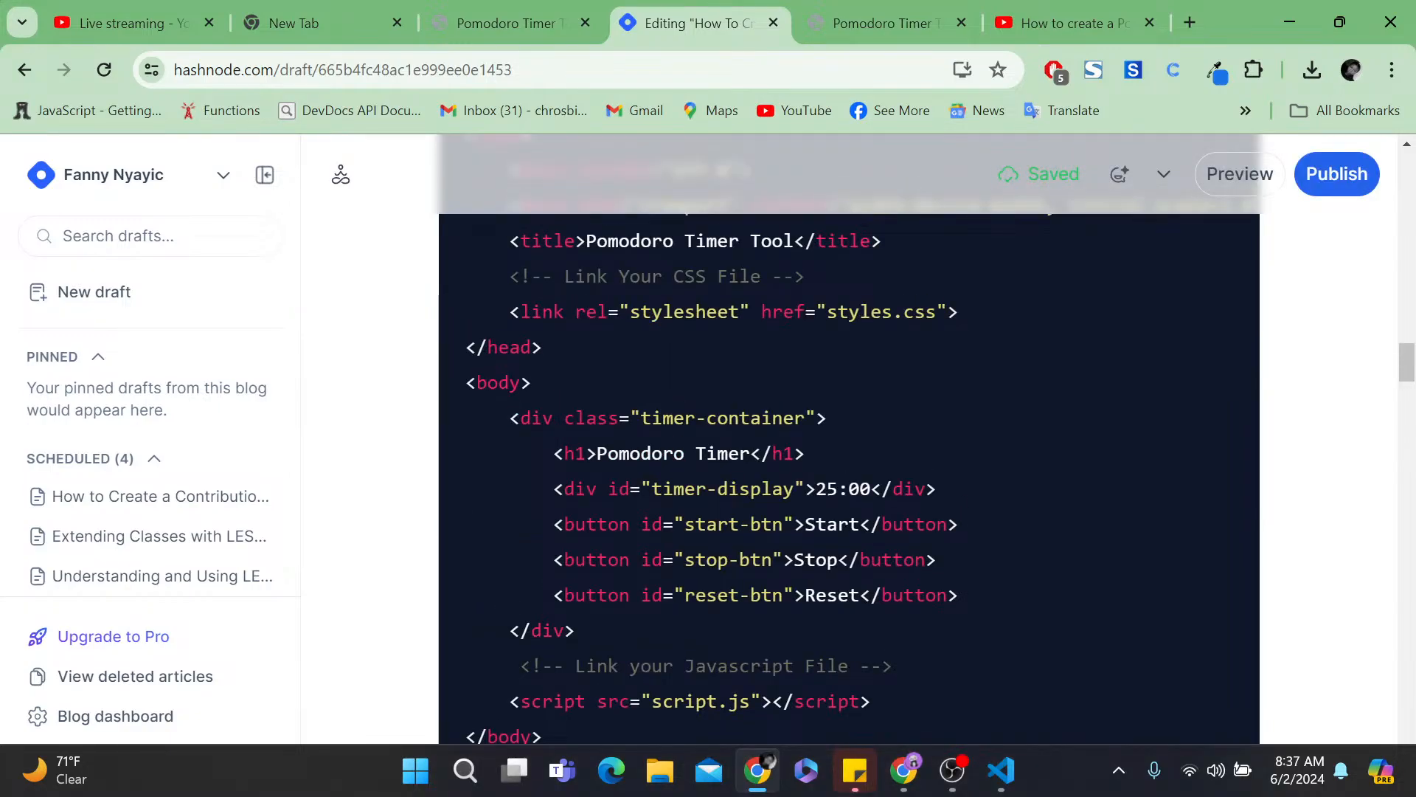
scroll(1279, 277, "up", 6)
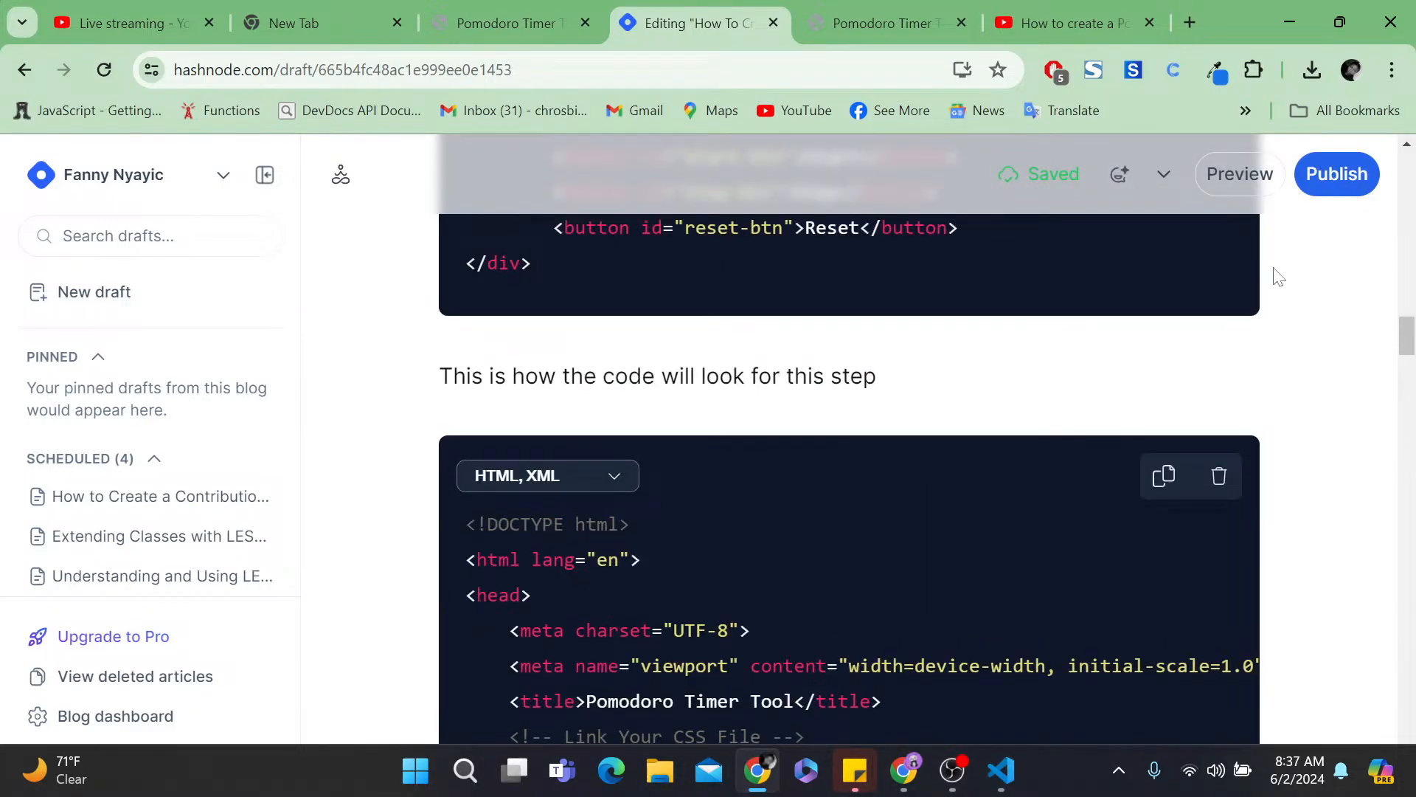
scroll(1278, 277, "up", 3)
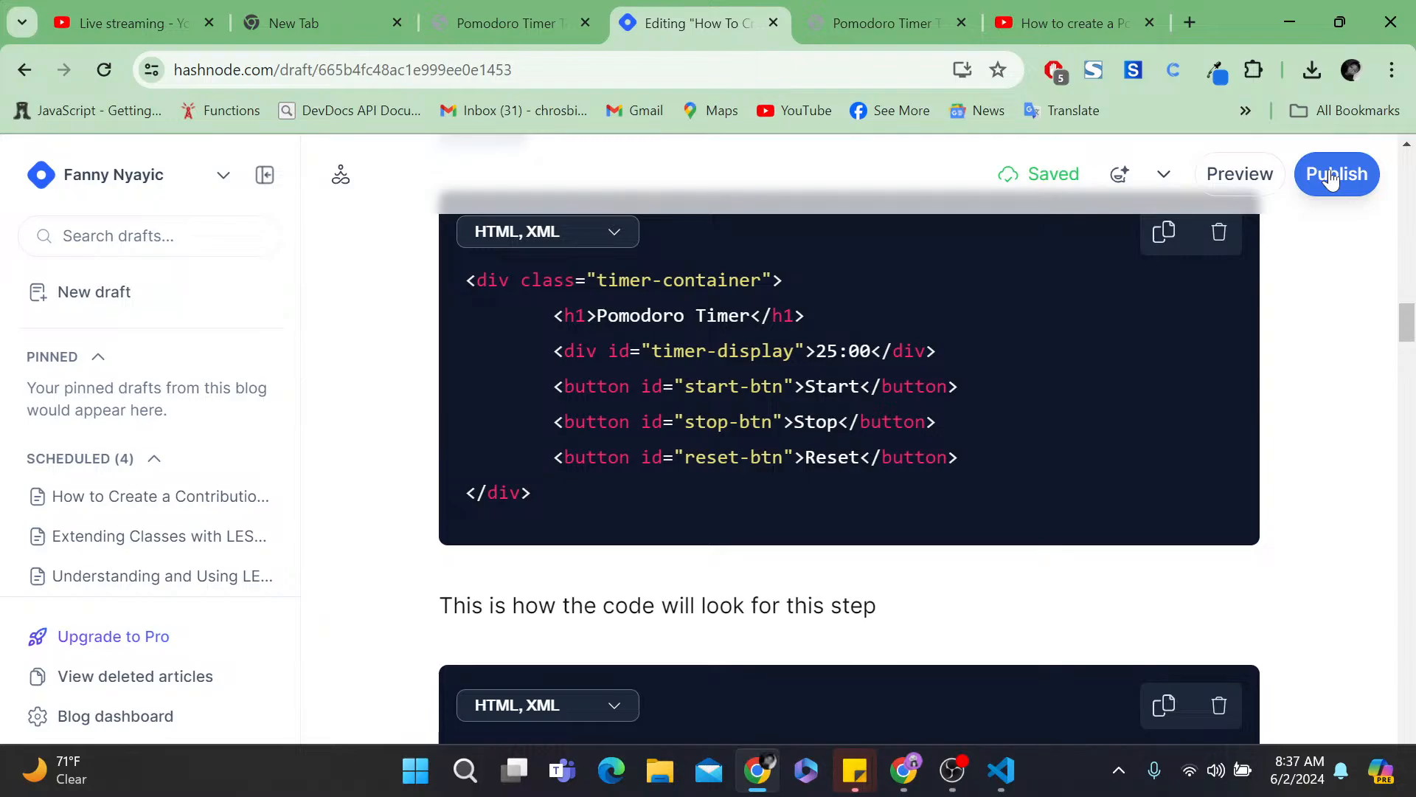
left_click(1332, 179)
scroll(1157, 484, "down", 1)
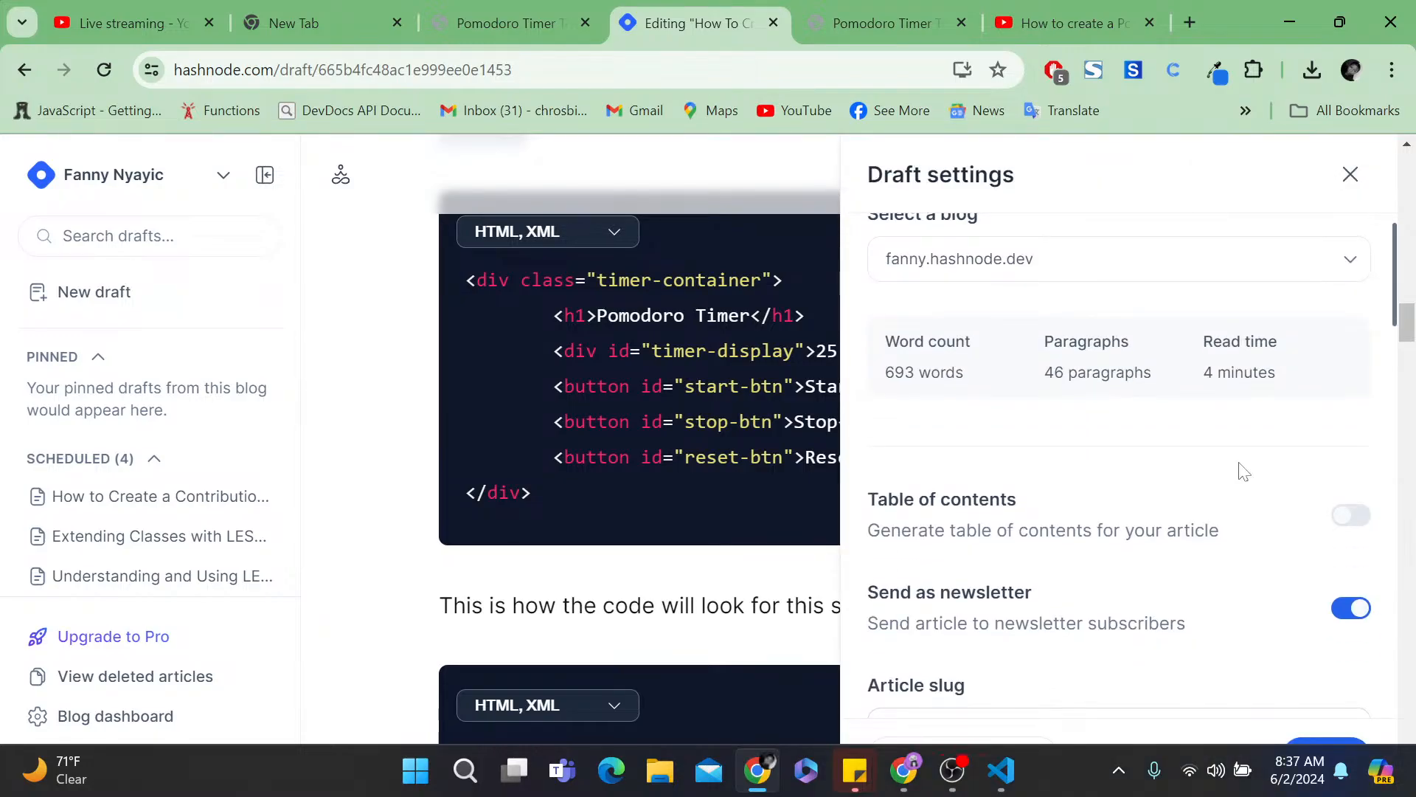
scroll(1245, 472, "down", 2)
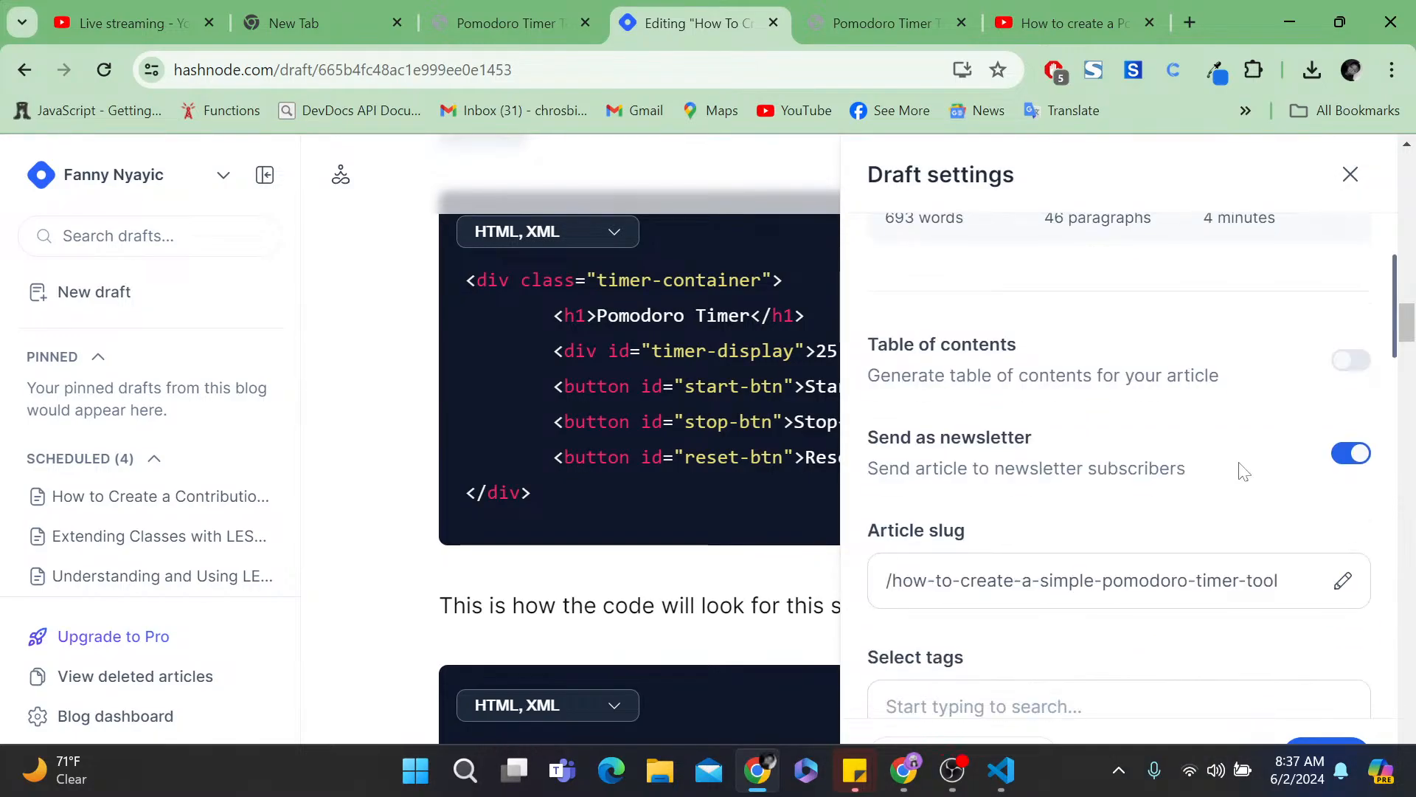
left_click(1349, 367)
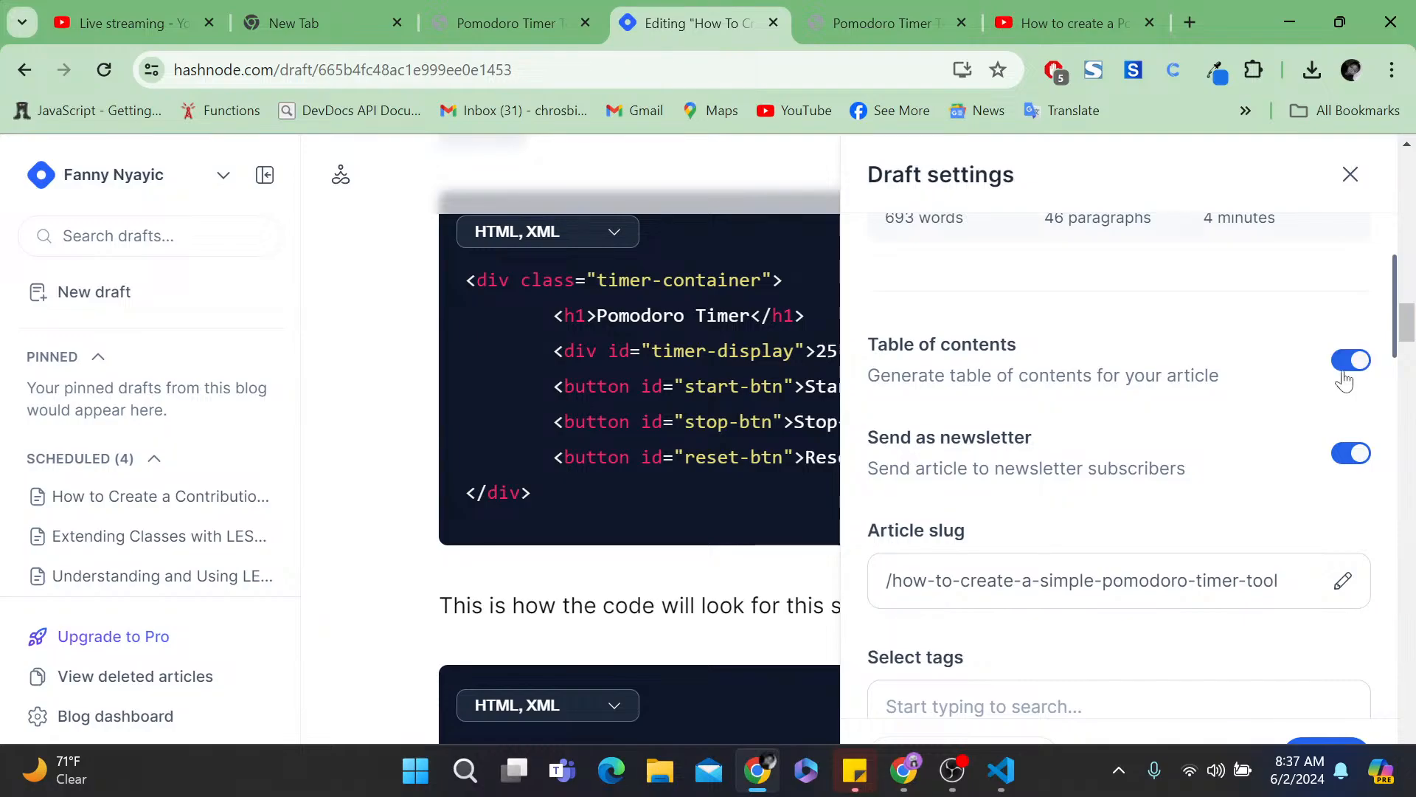
- Add the tags JavaScript, pomodoro, HTML5 and CSS to the article
scroll(1197, 463, "down", 3)
left_click(1196, 463)
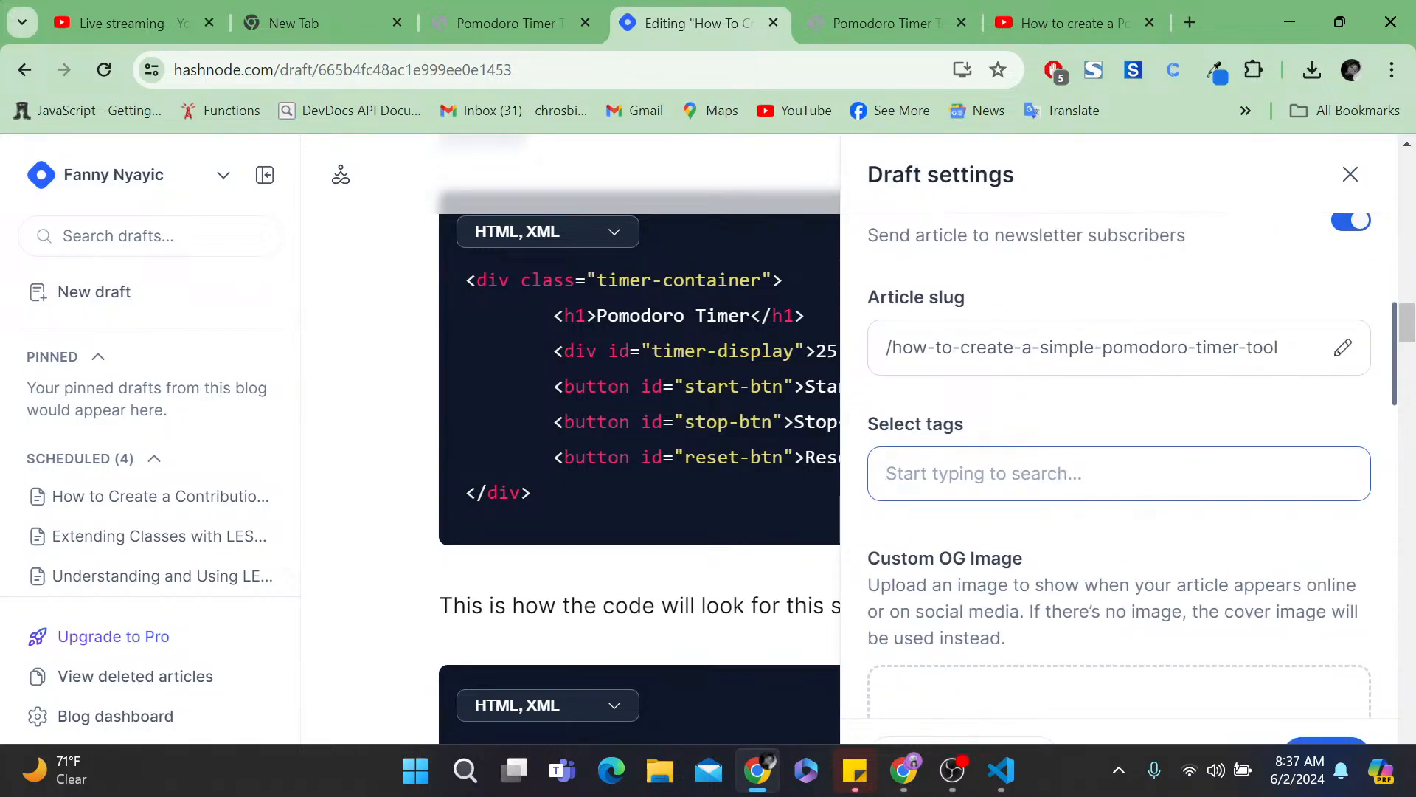
type("javascr")
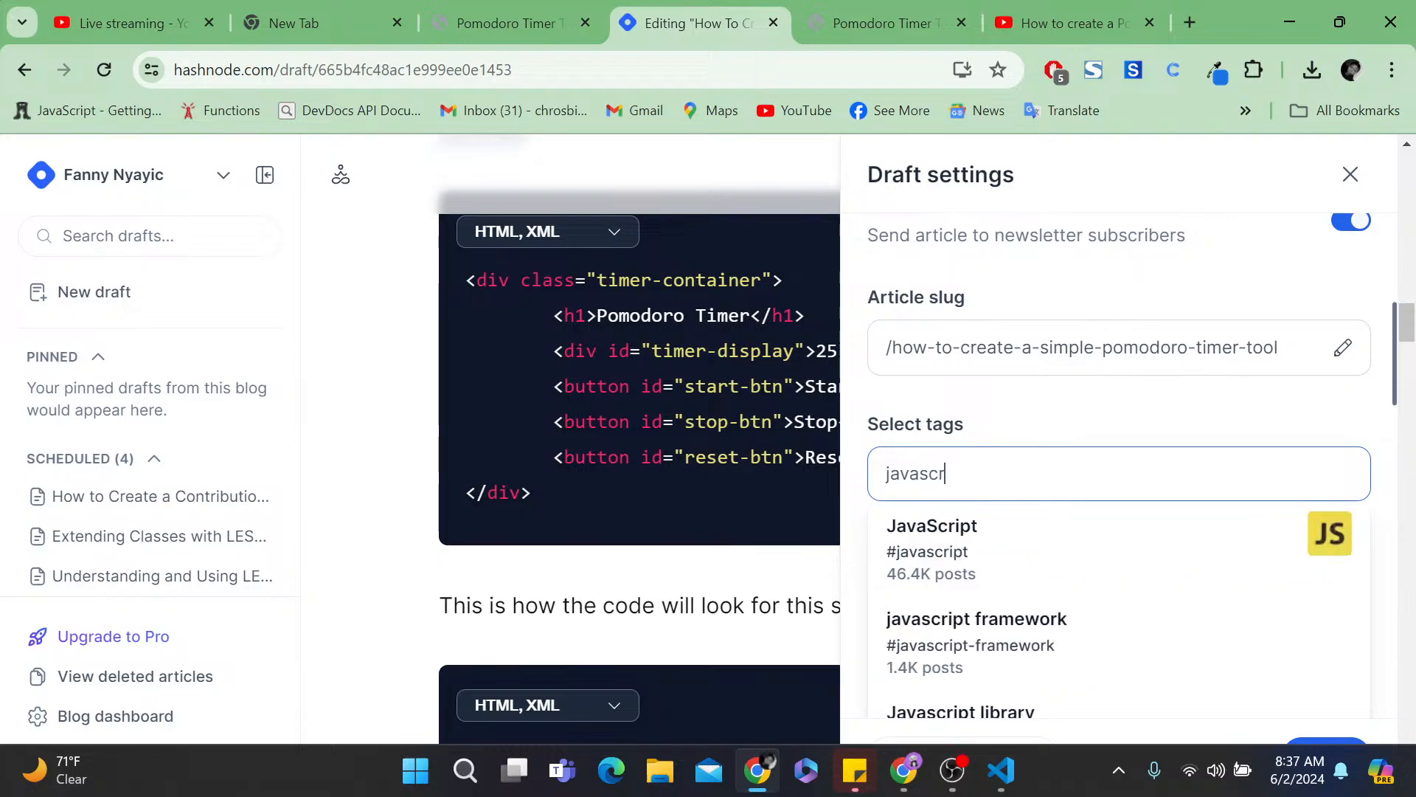
type("ipt")
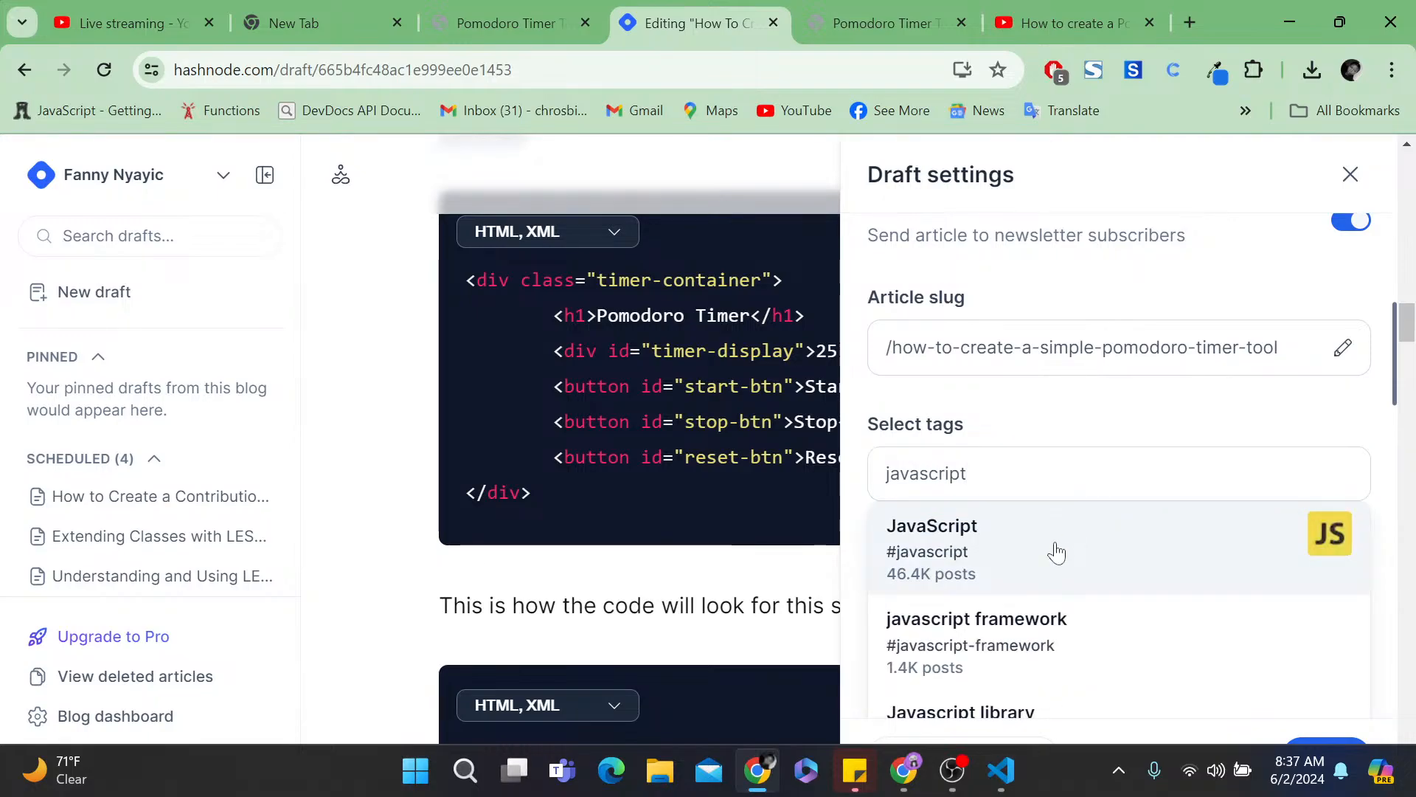
left_click(1056, 552)
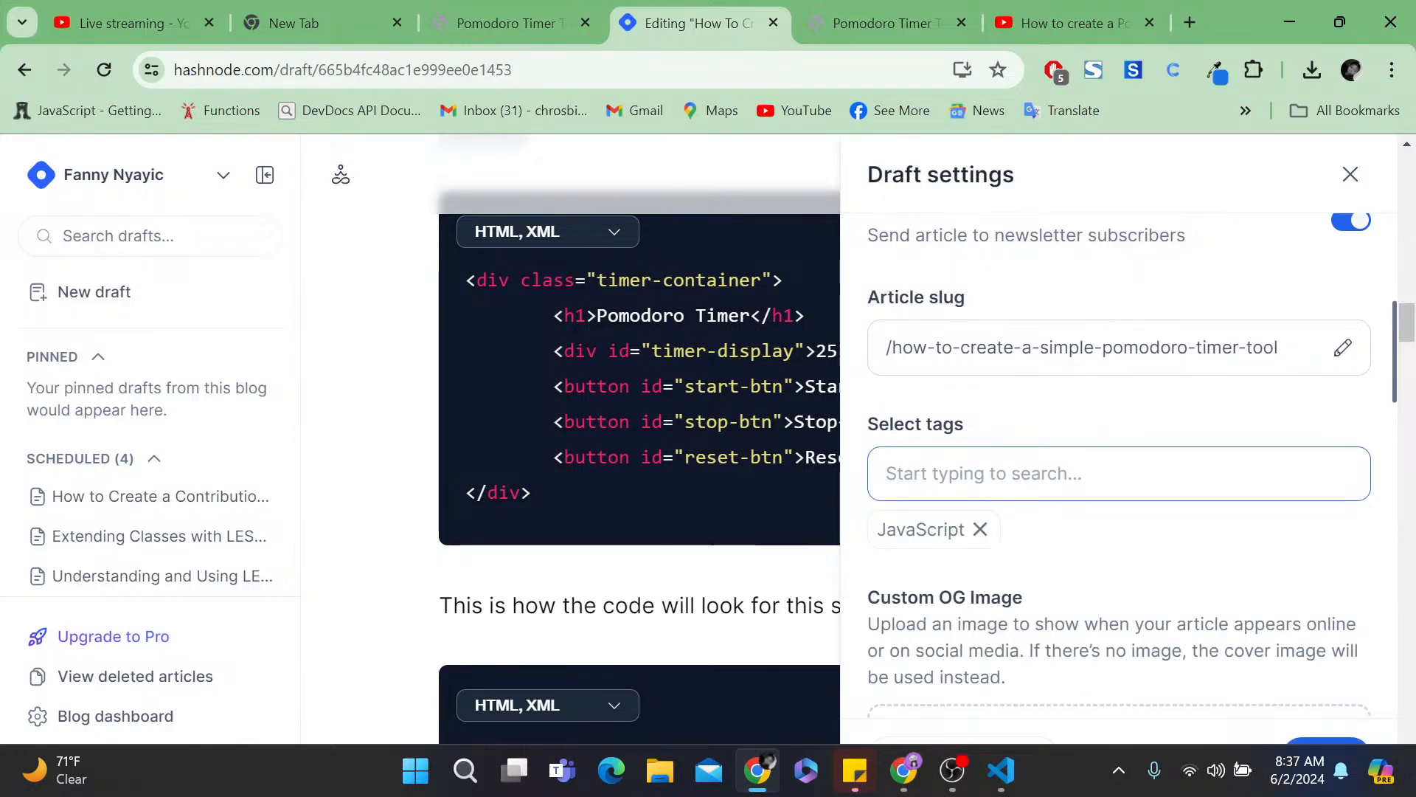
type("pomodo")
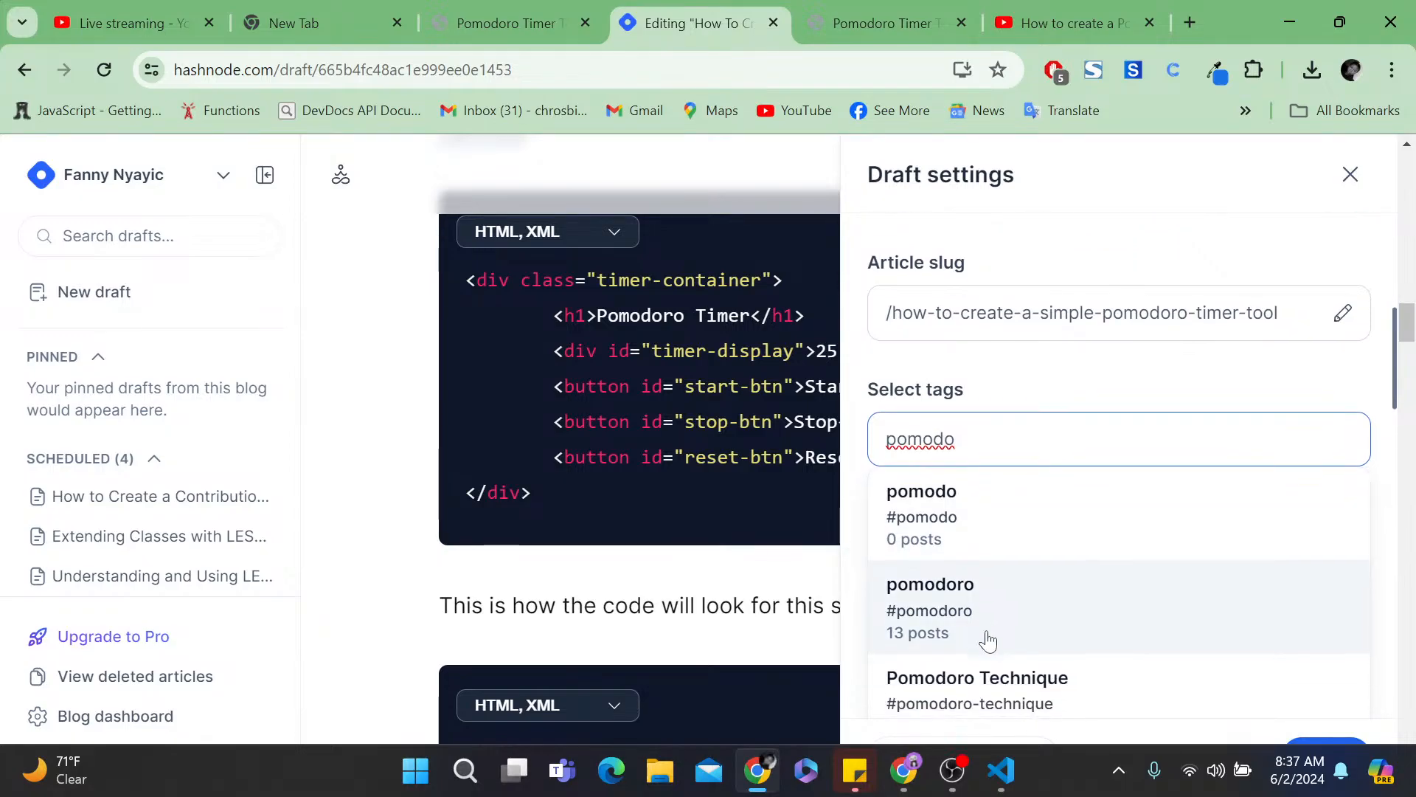
left_click(988, 607)
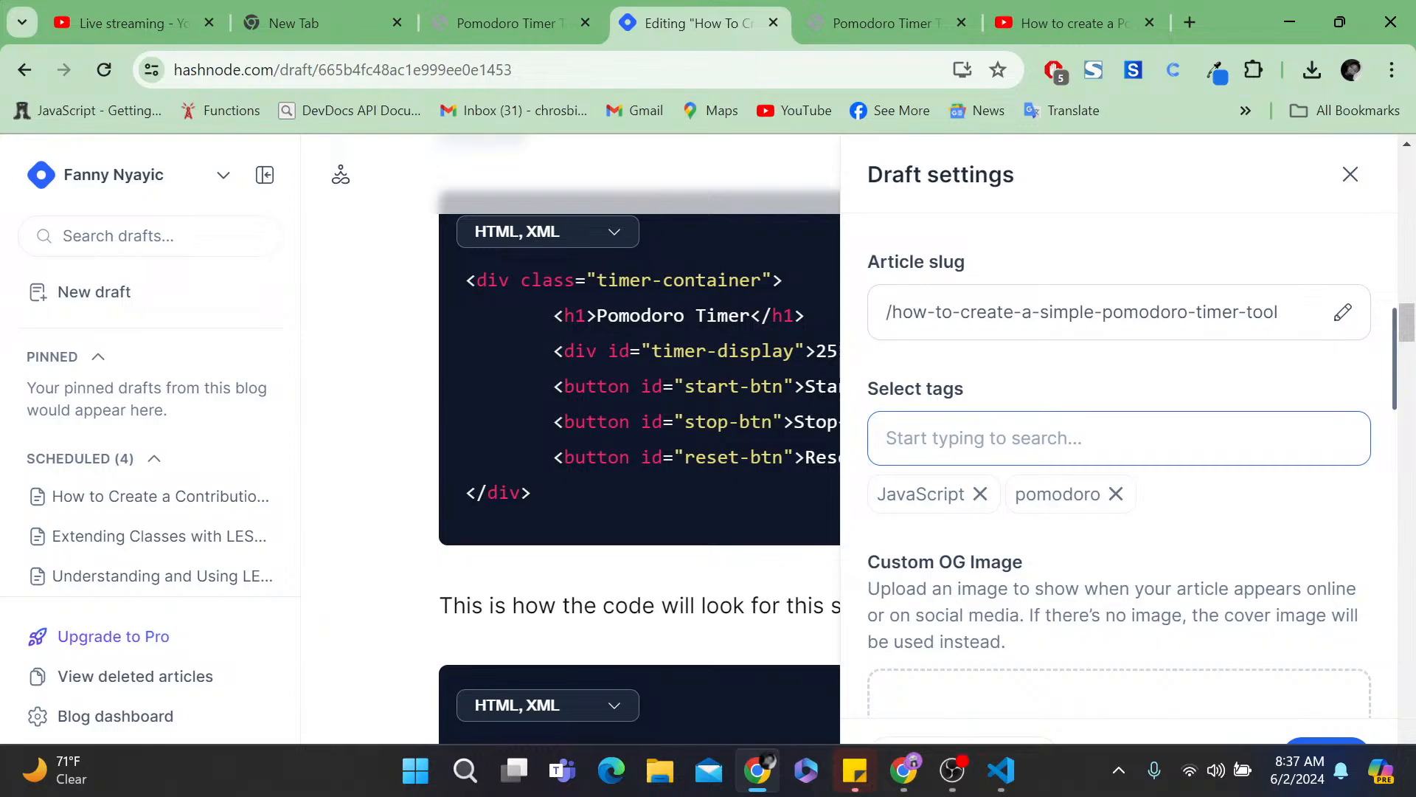
type("html")
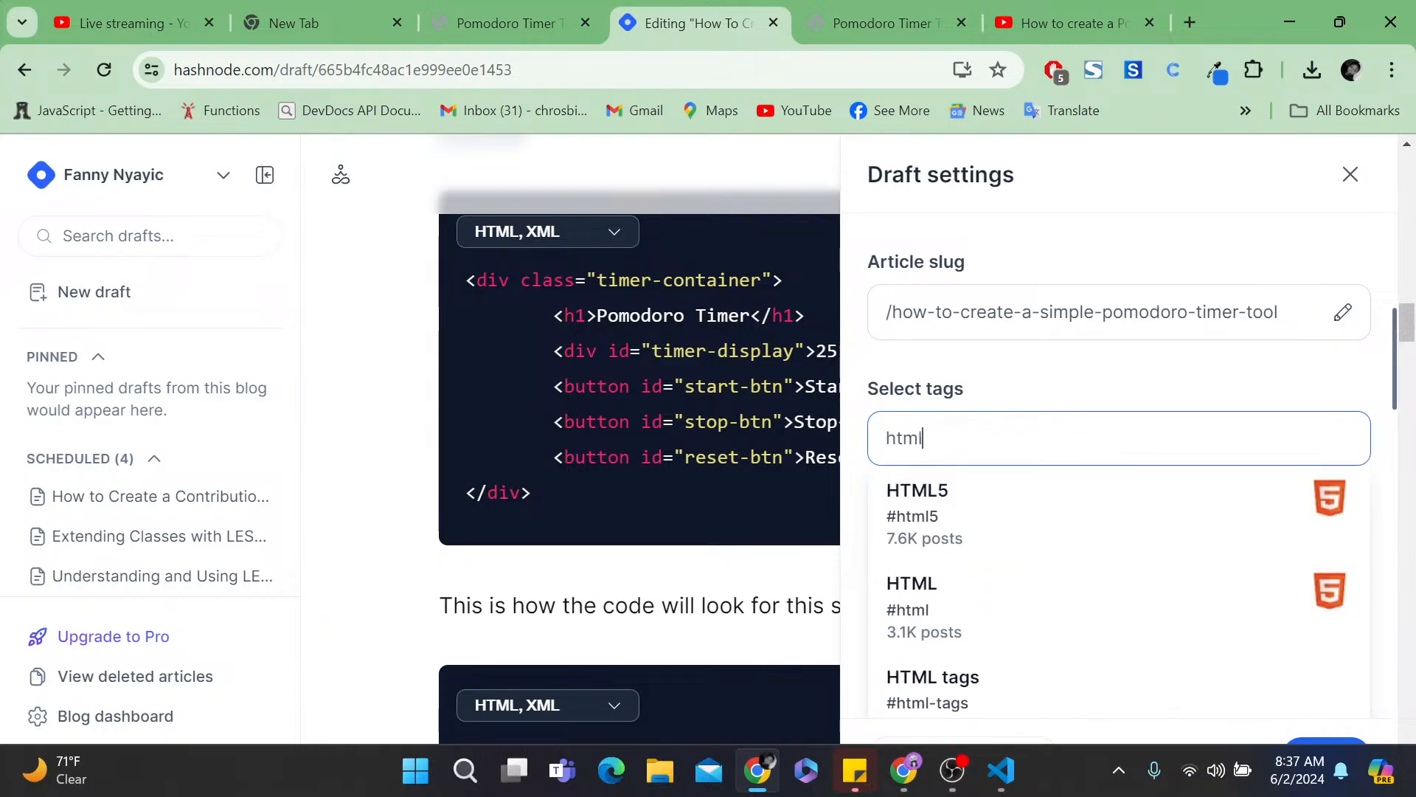
left_click(974, 514)
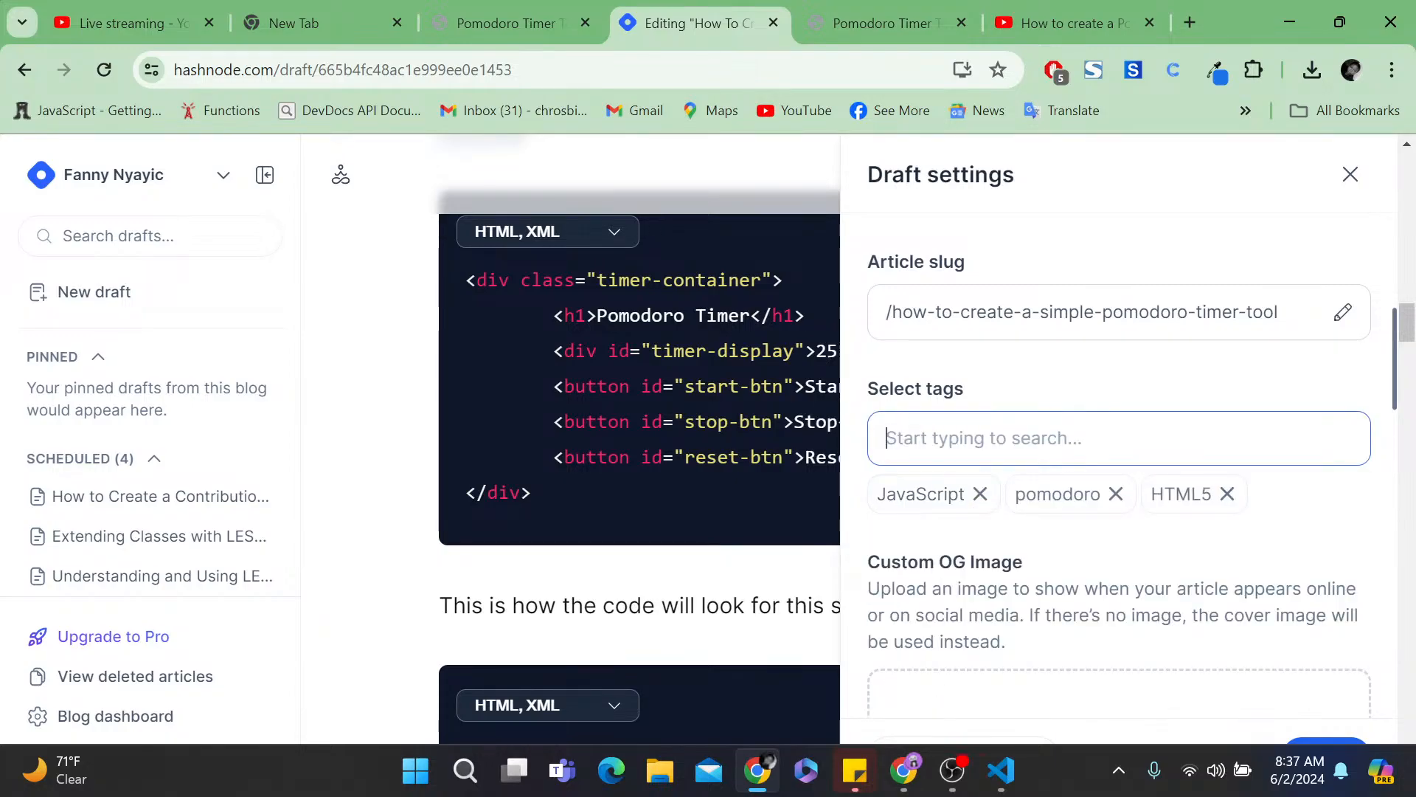
type("css")
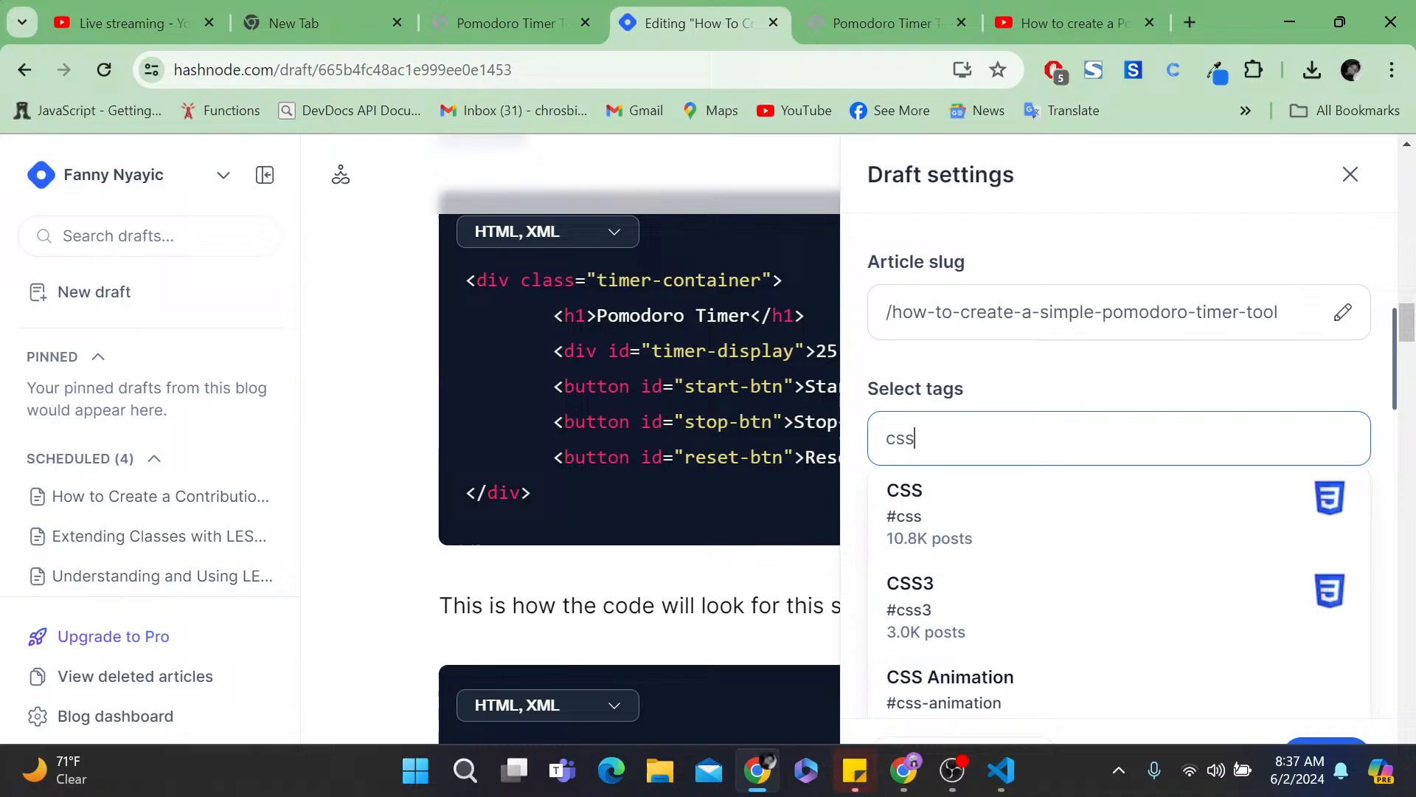
left_click(989, 513)
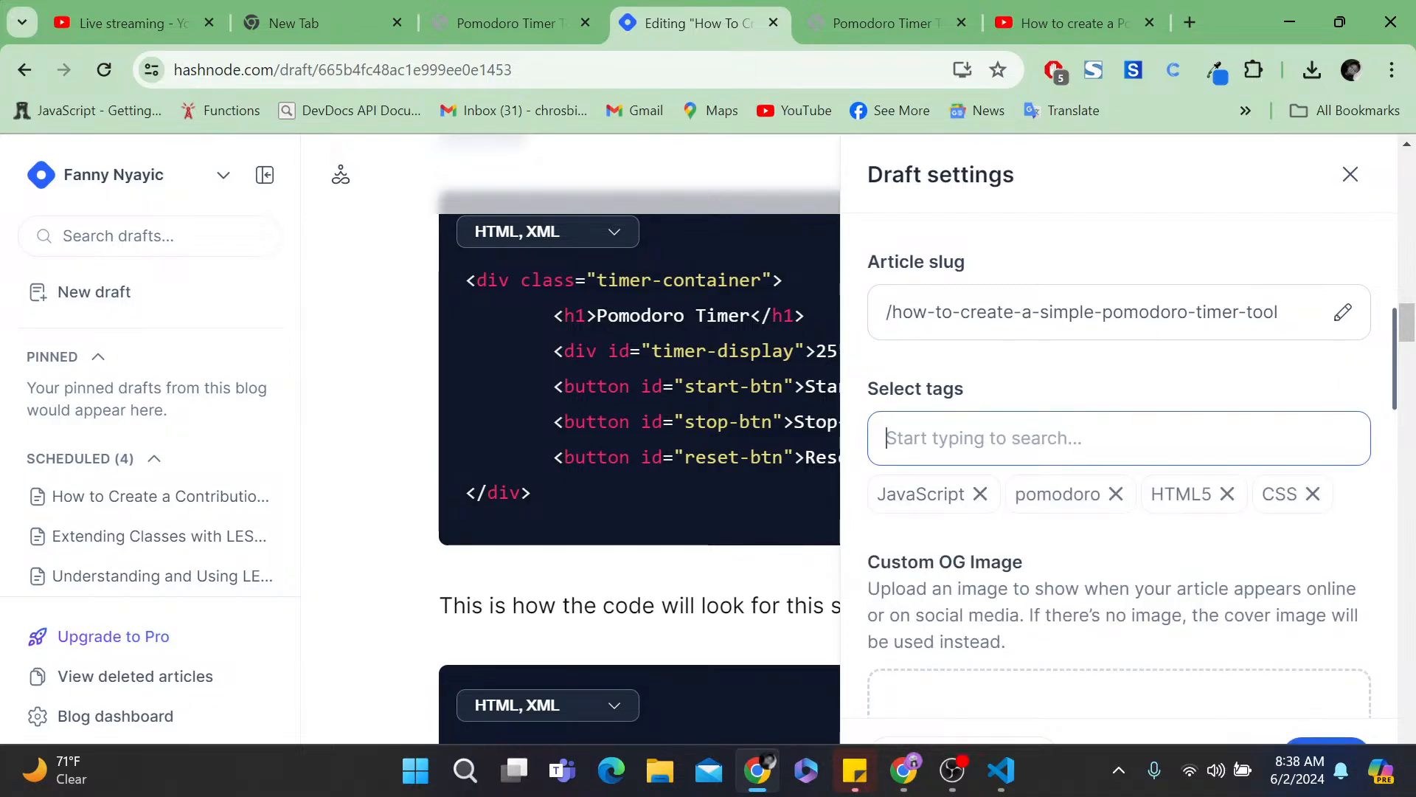
- Add the article to the JavaScript series
scroll(1037, 452, "down", 8)
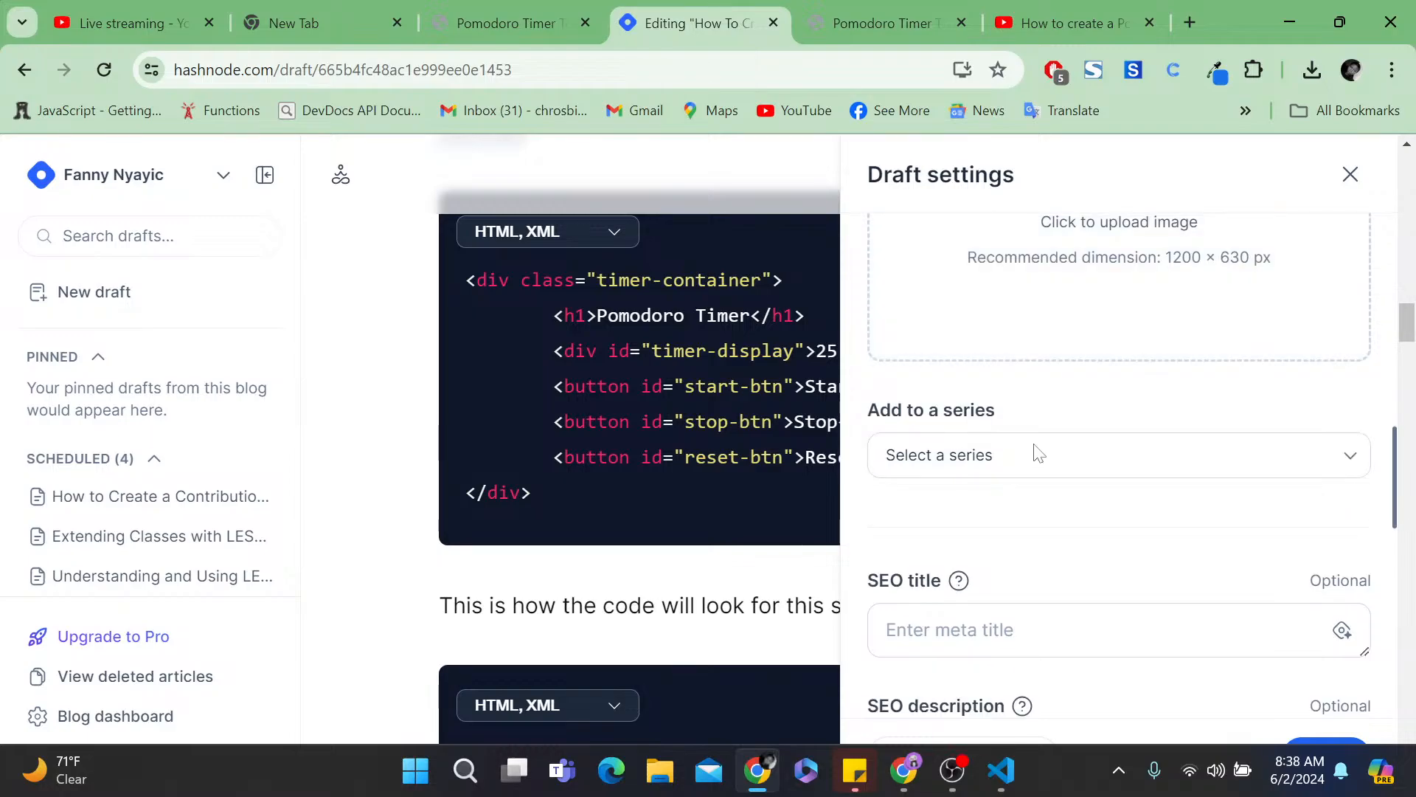
left_click(1037, 452)
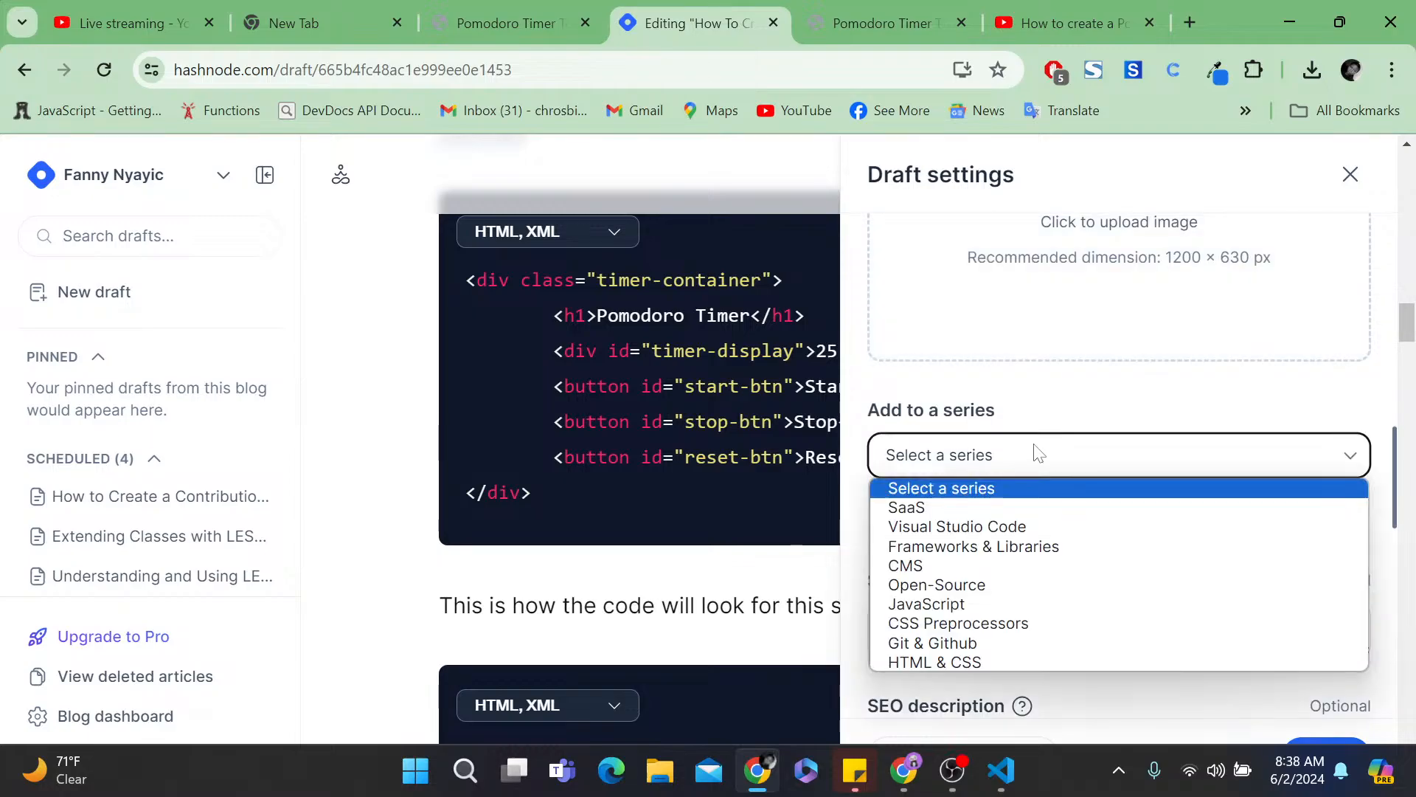
left_click(968, 601)
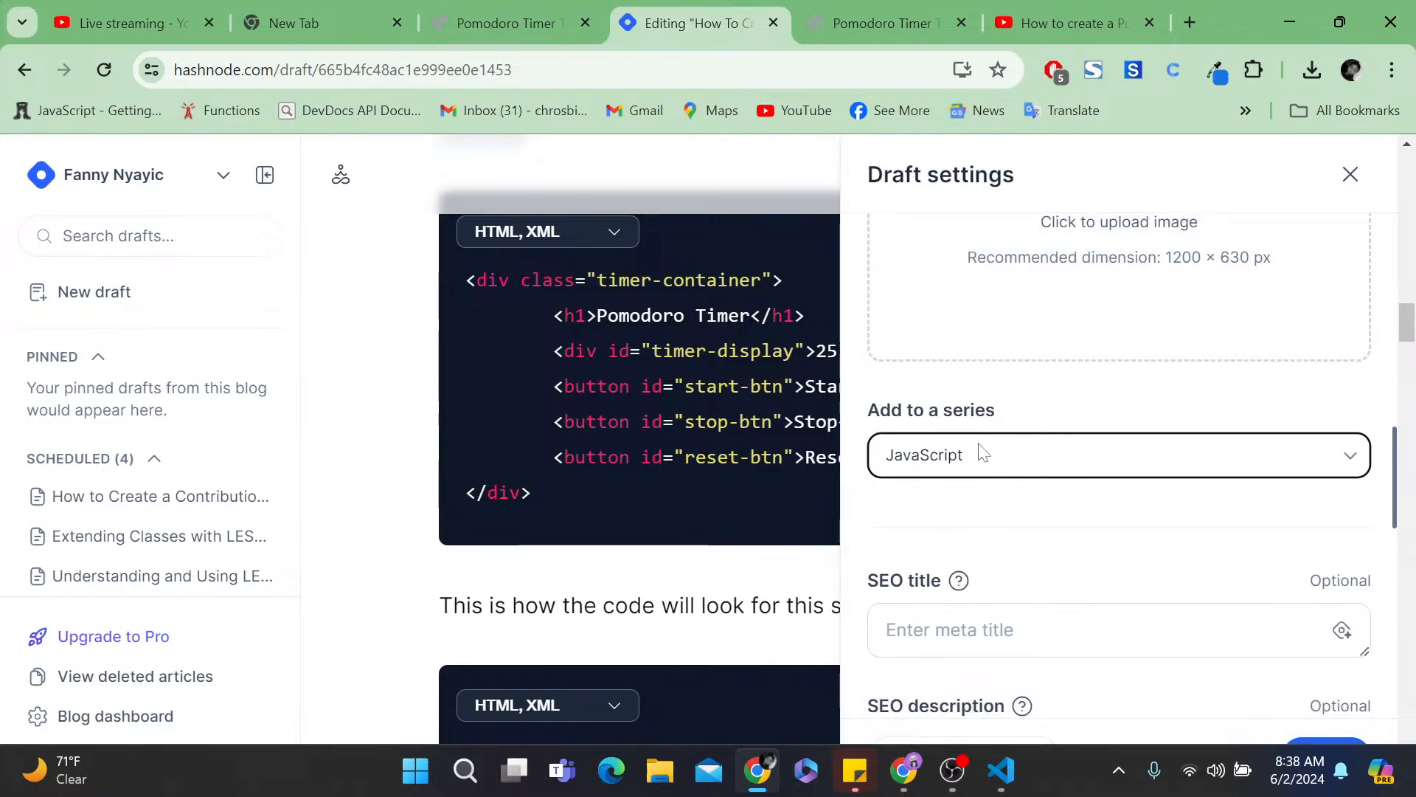
- Set the article's scheduled publication to June 6, 2024 at 08:00 AM
scroll(1061, 540, "down", 4)
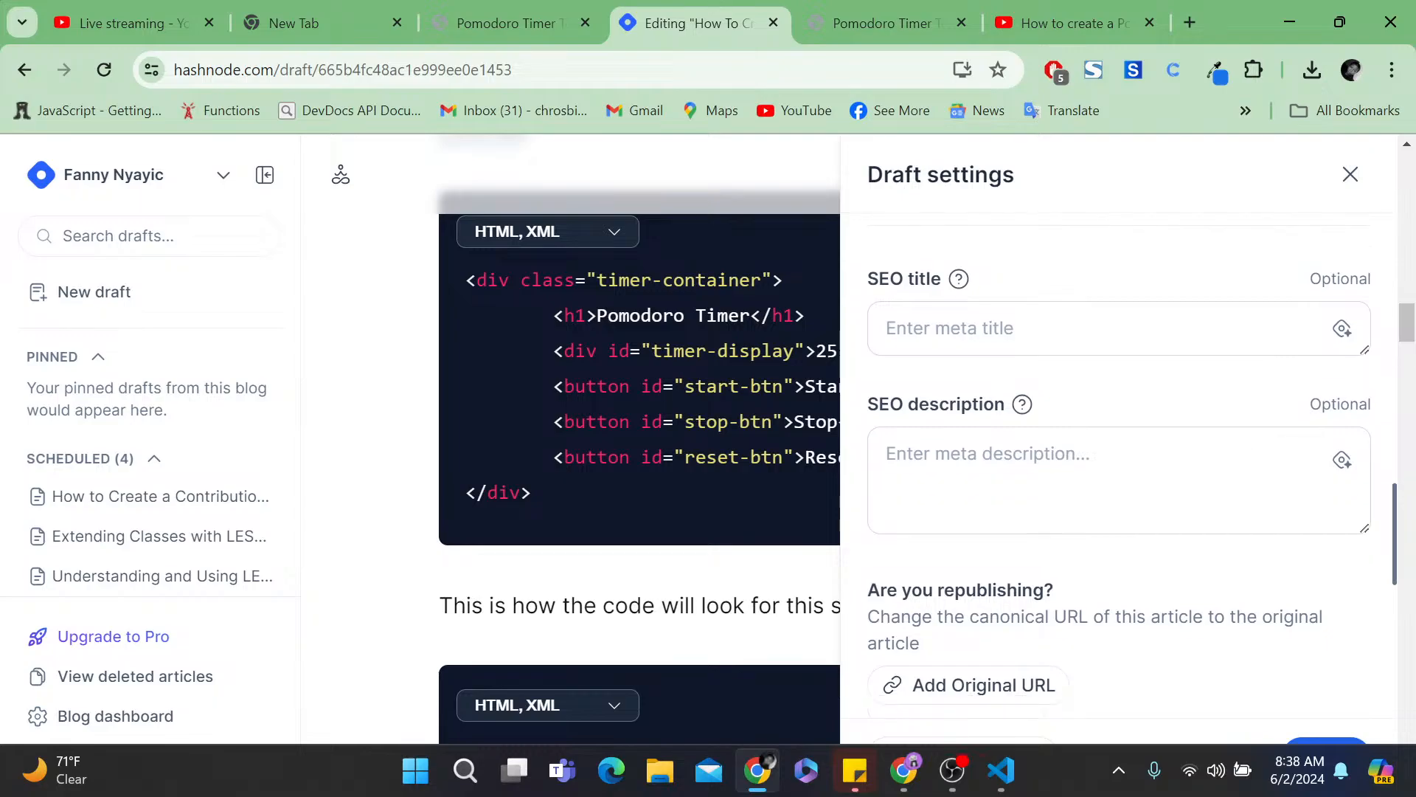
scroll(1312, 553, "down", 5)
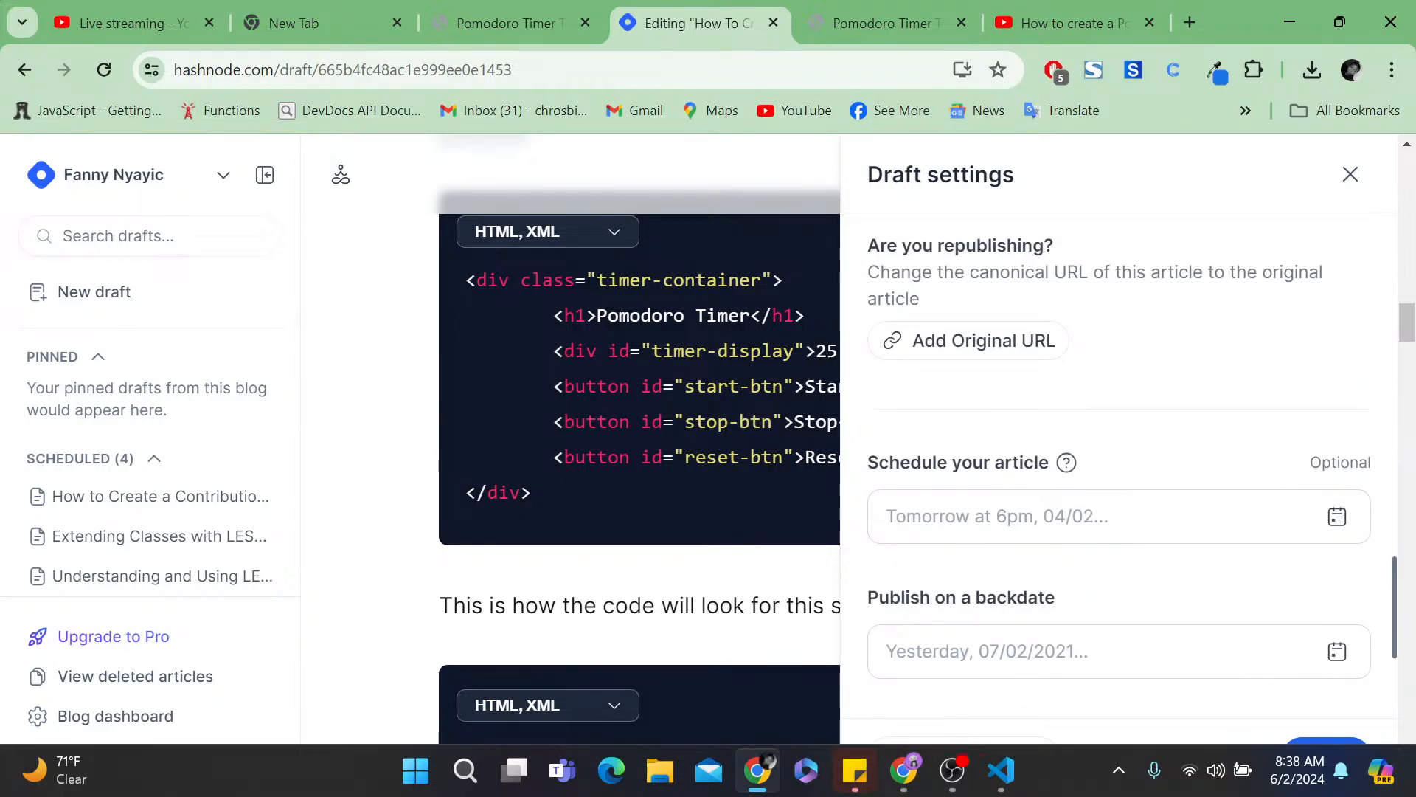
mouse_move(235, 498)
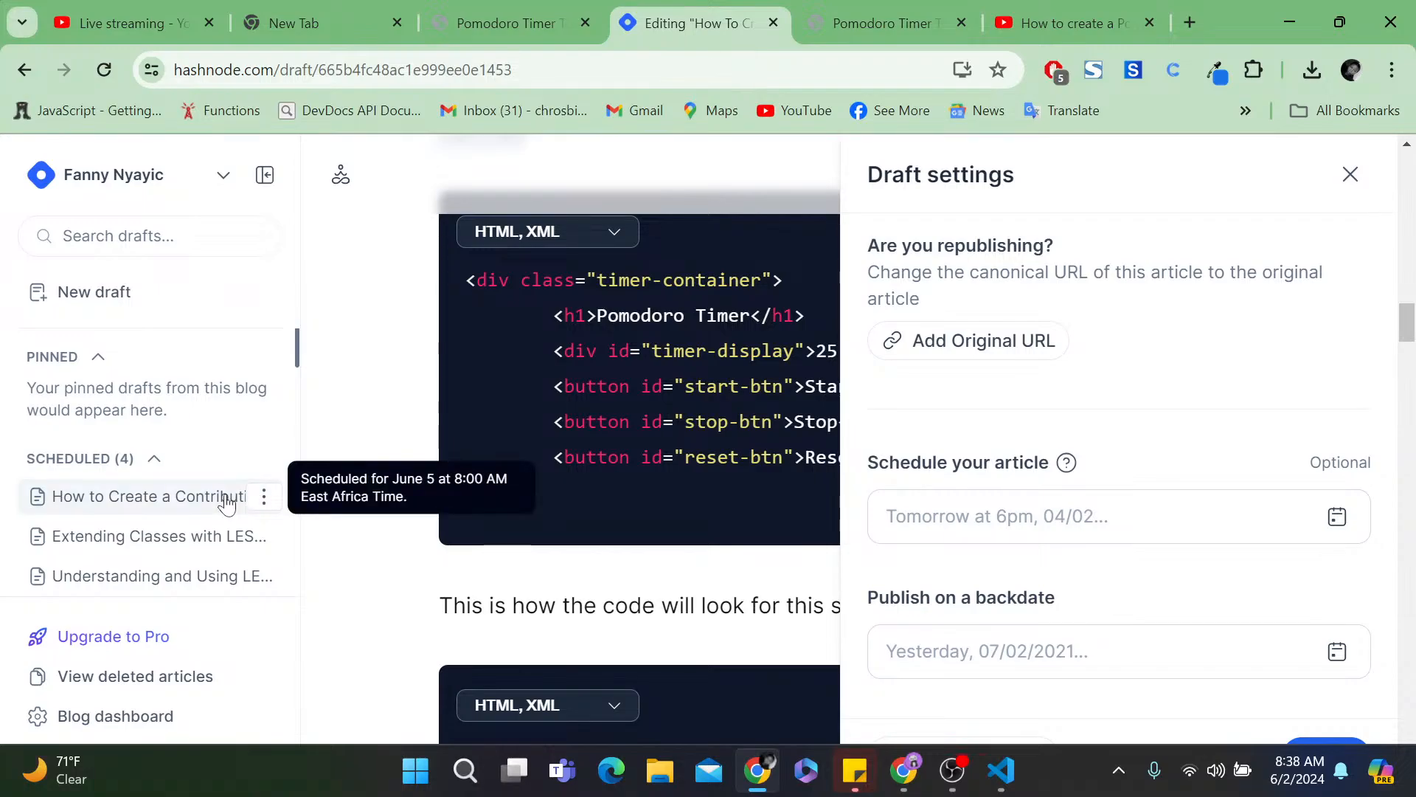
left_click(1337, 517)
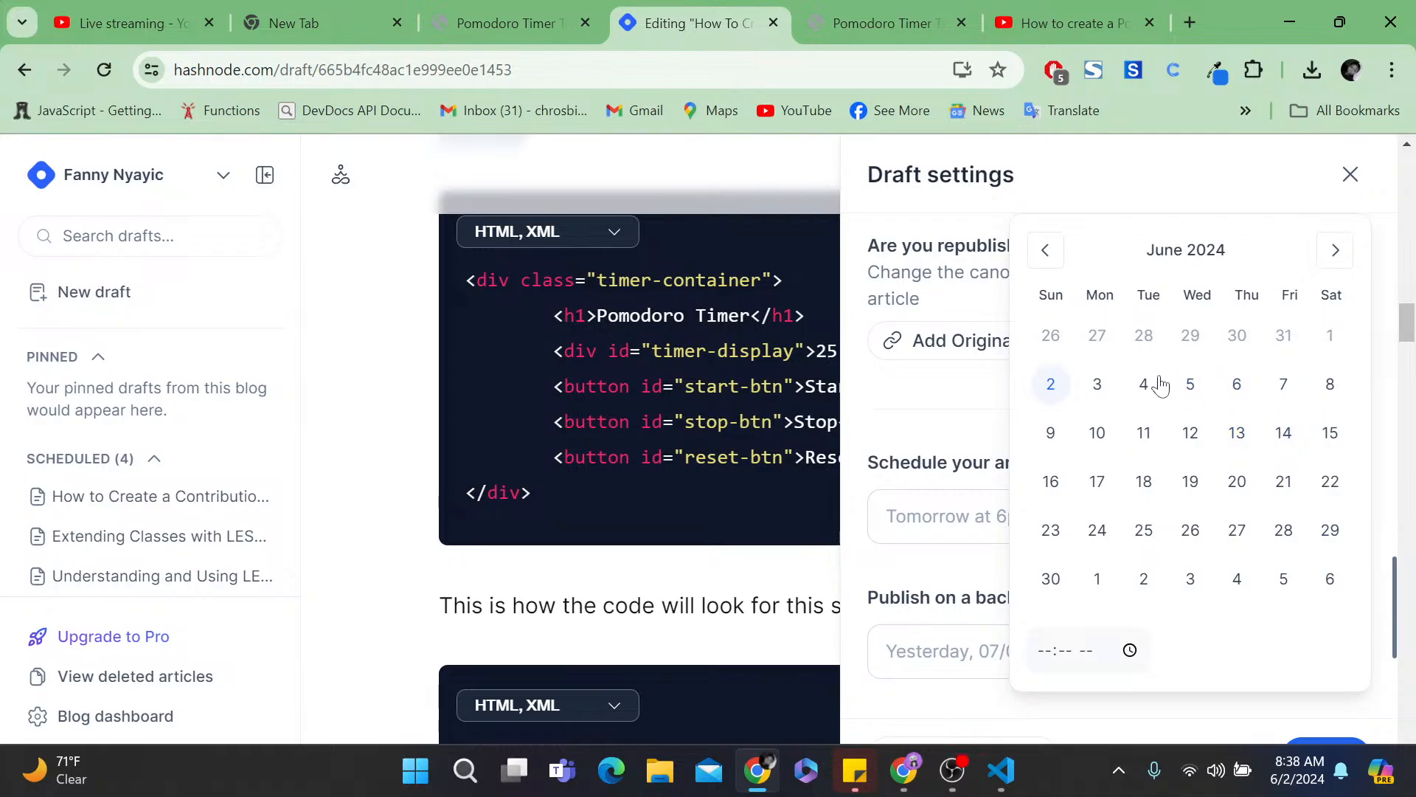
left_click(1237, 388)
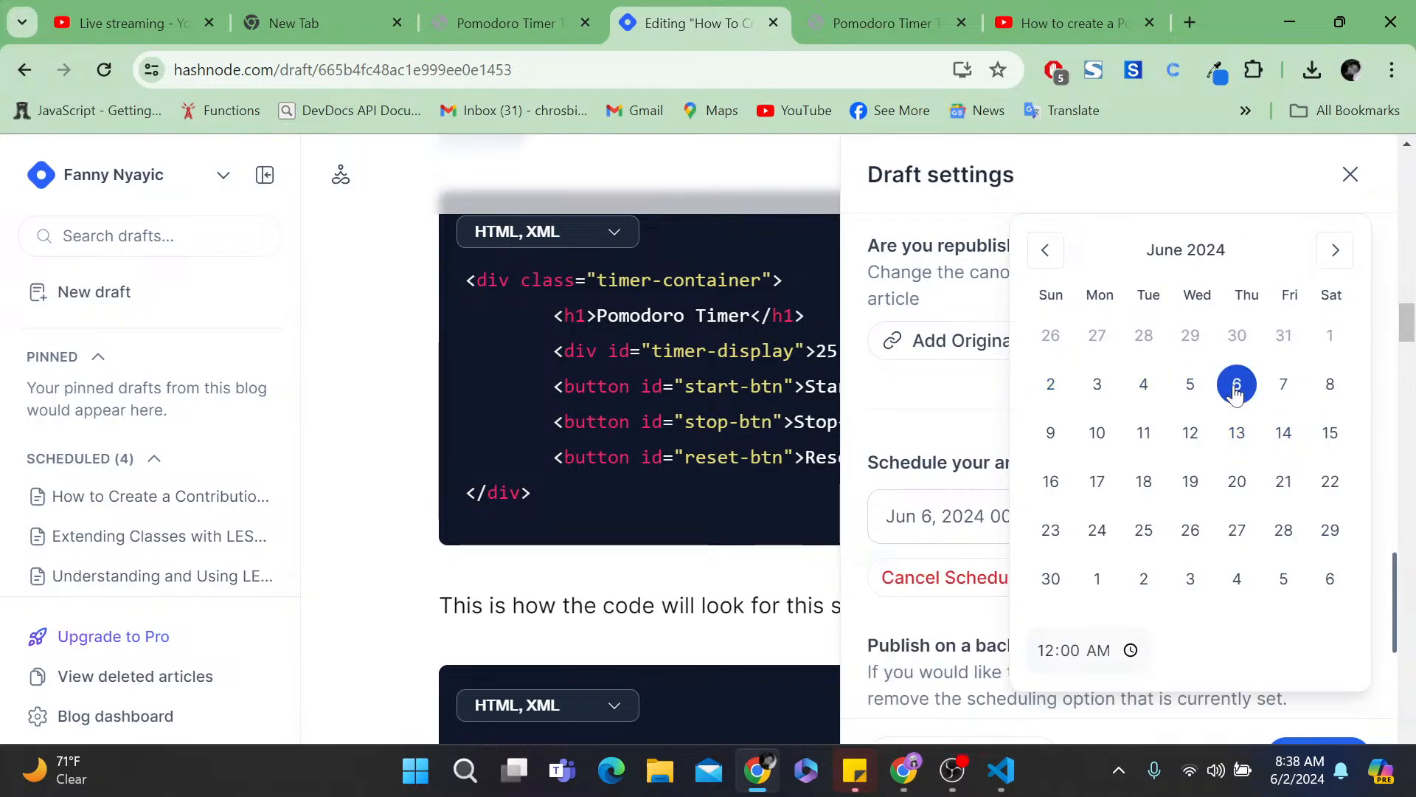
left_click(1047, 659)
type("08")
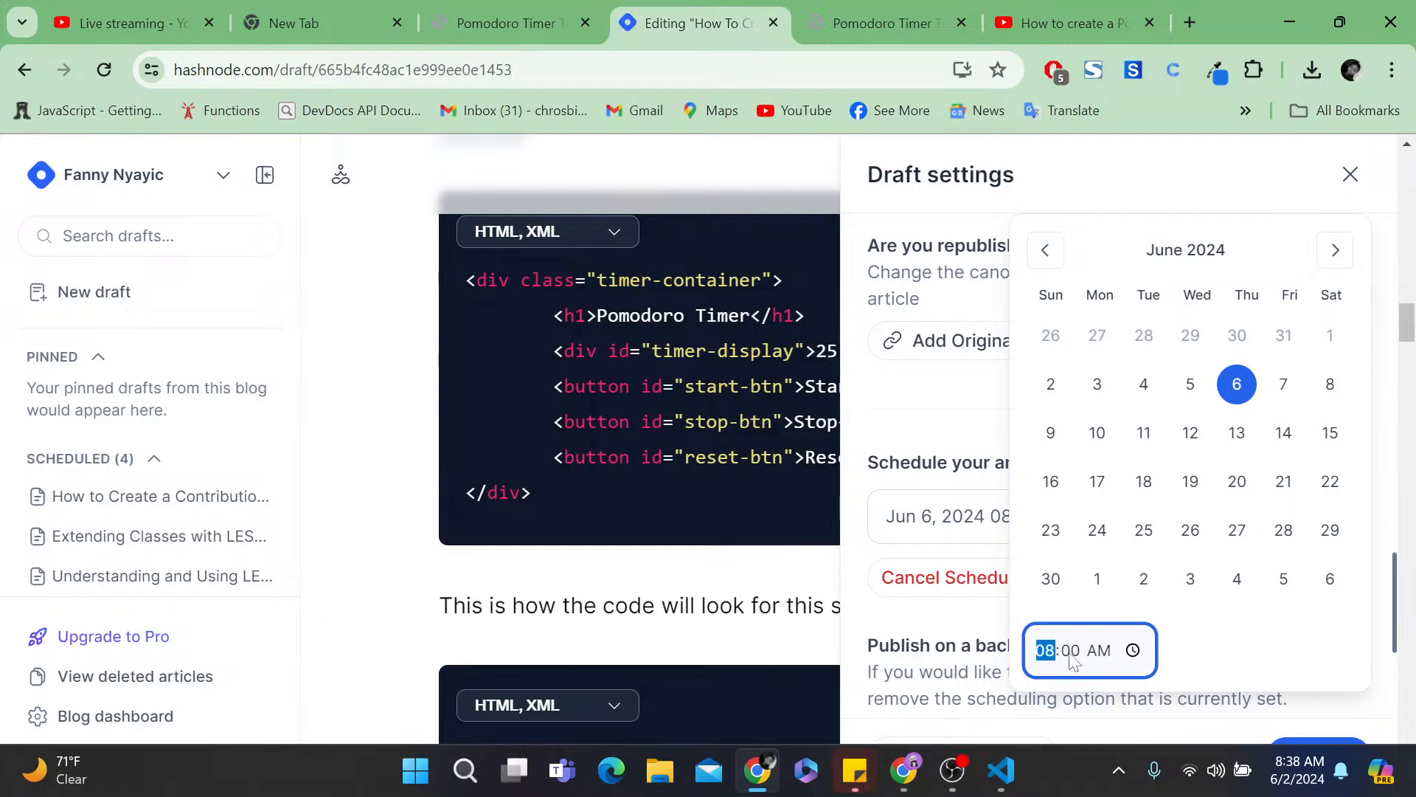
left_click(1225, 653)
scroll(1224, 652, "down", 1)
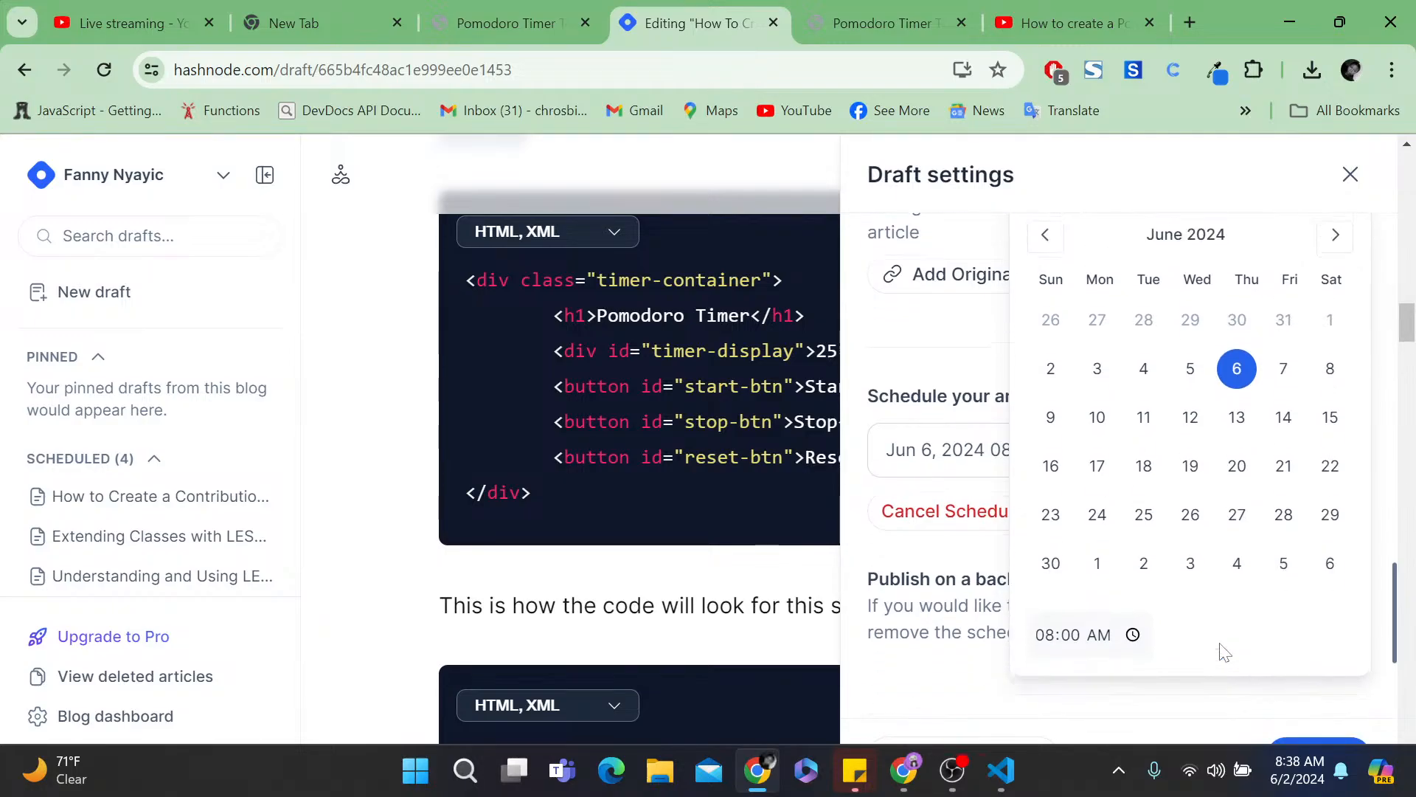
left_click(1211, 696)
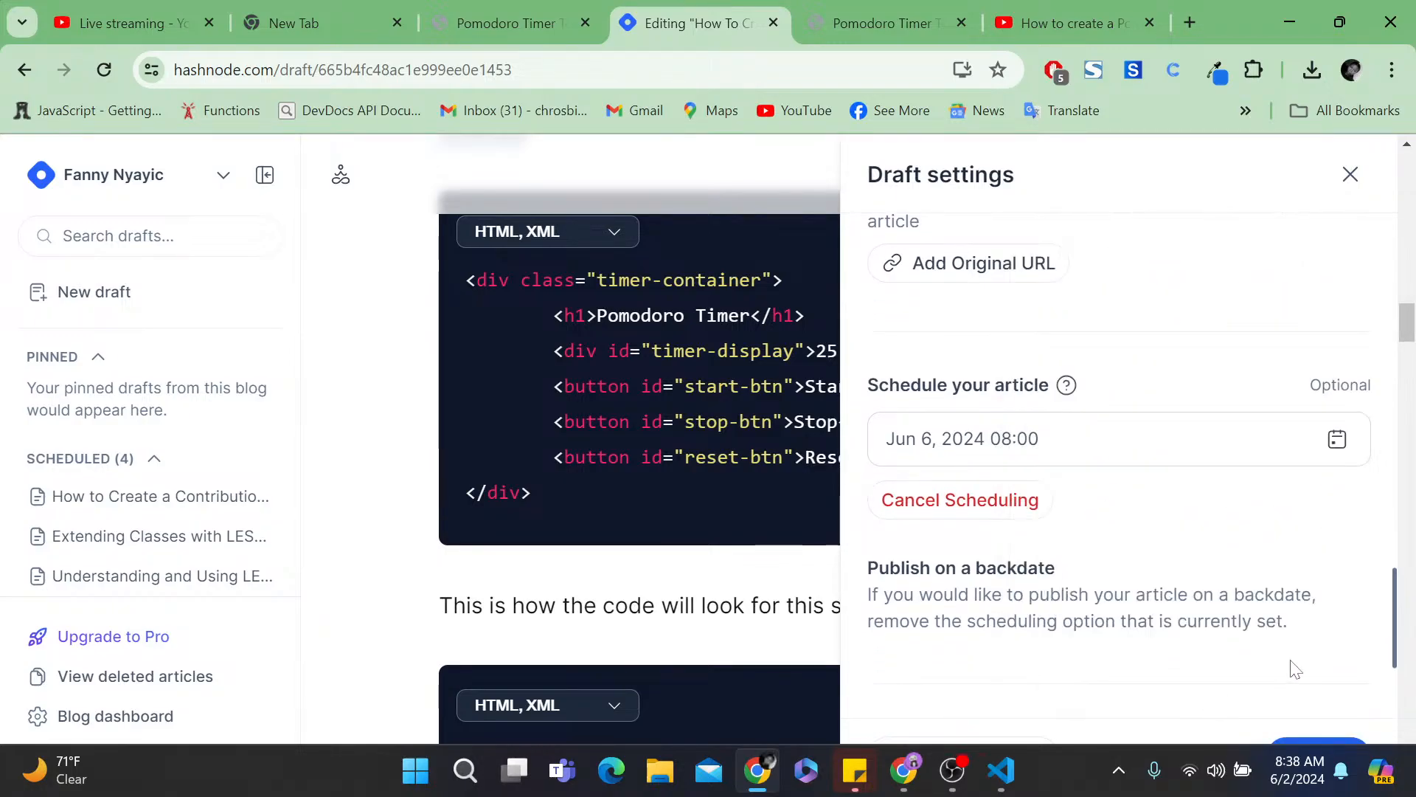
- Submit the draft for scheduled publication, leaving comments and feed visibility at their defaults, and reload the draft page
scroll(1328, 660, "down", 3)
scroll(1332, 657, "down", 1)
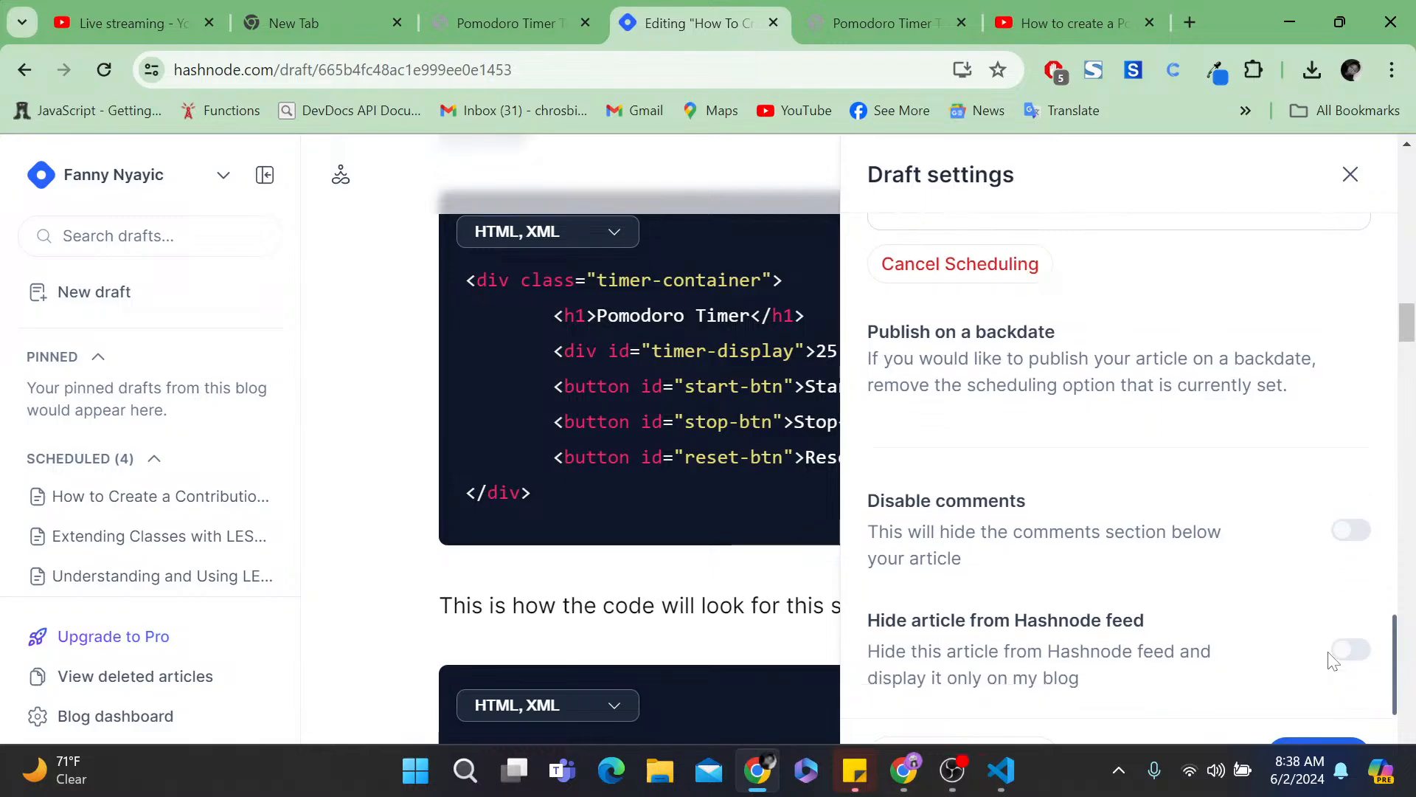
left_click_drag(1409, 342, 1408, 478)
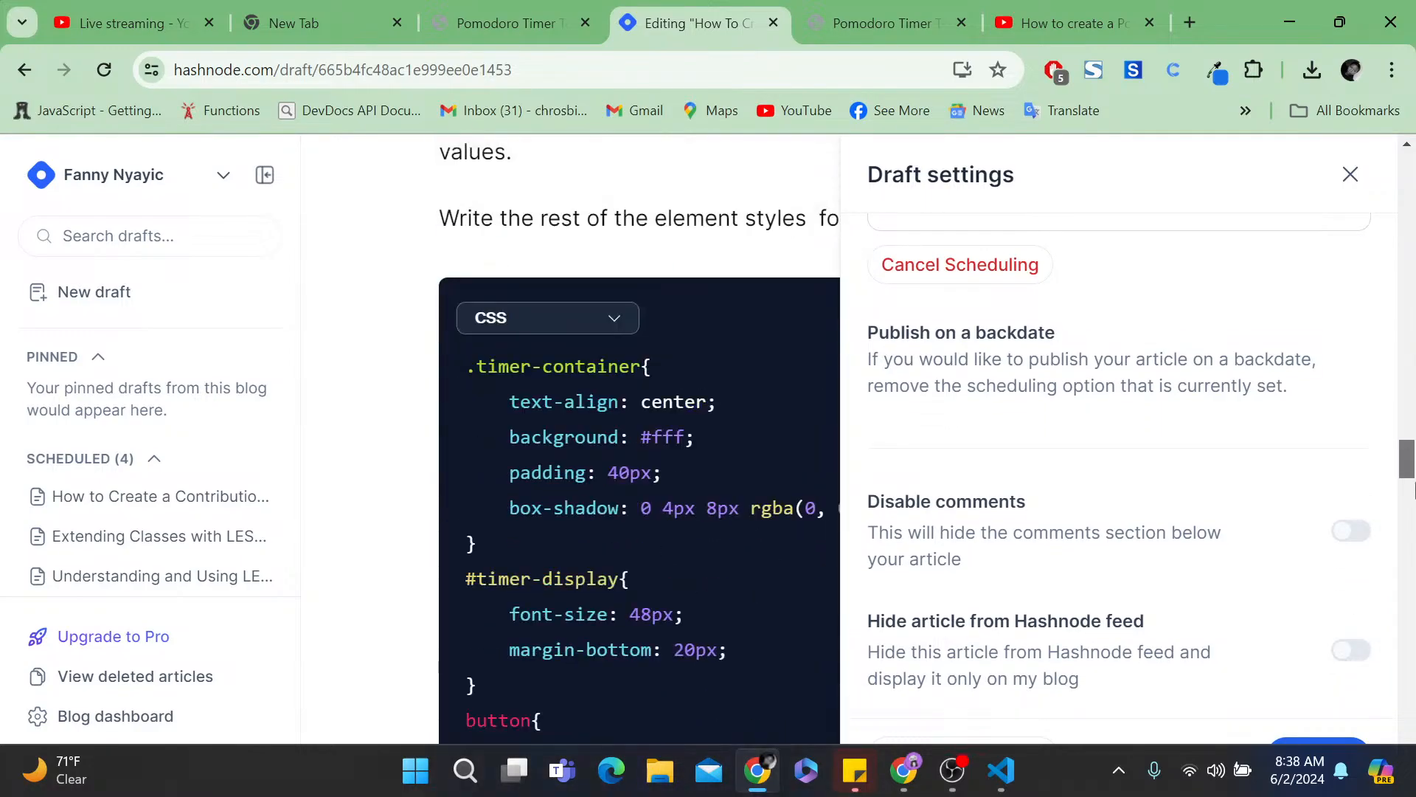
scroll(1327, 738, "down", 1)
left_click(1324, 736)
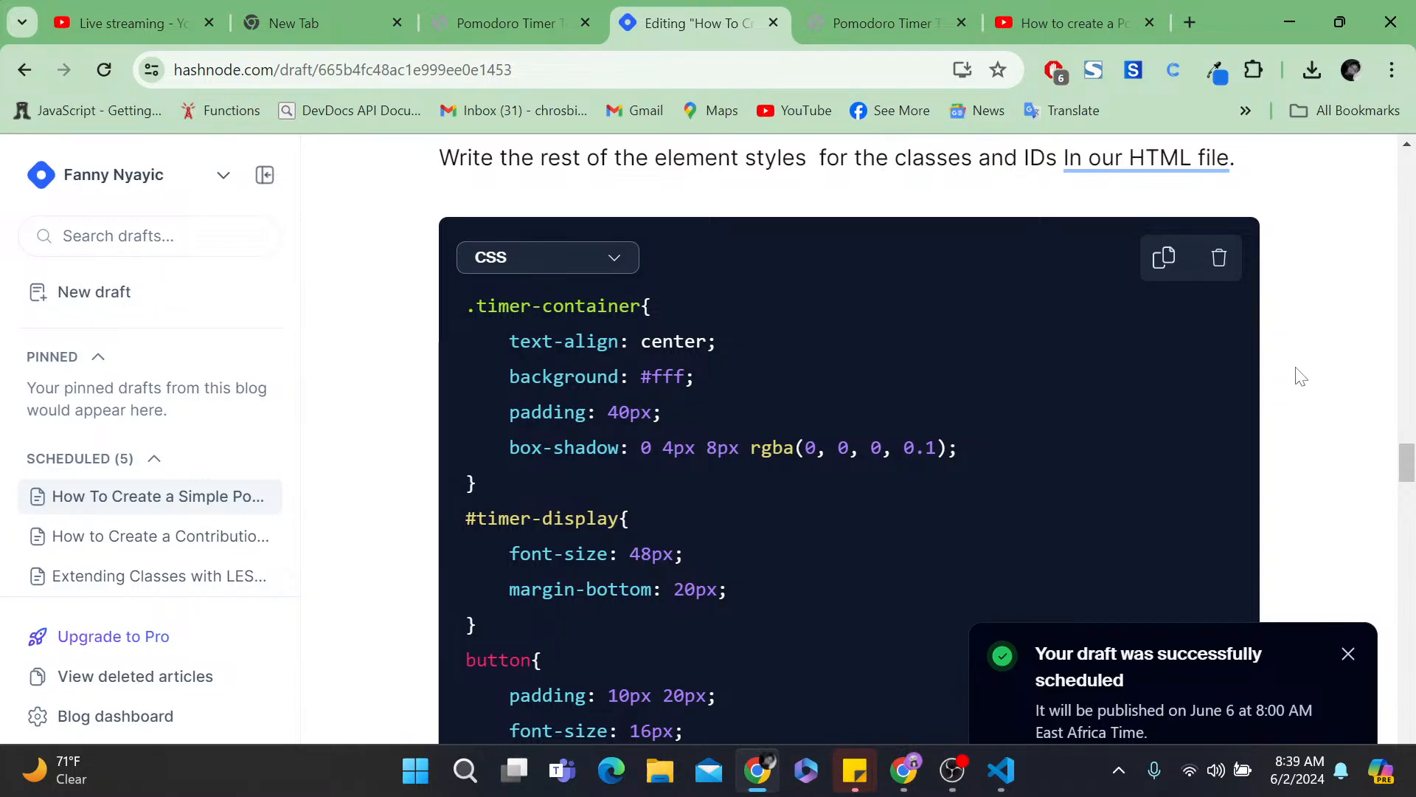
left_click_drag(1407, 461, 1385, 129)
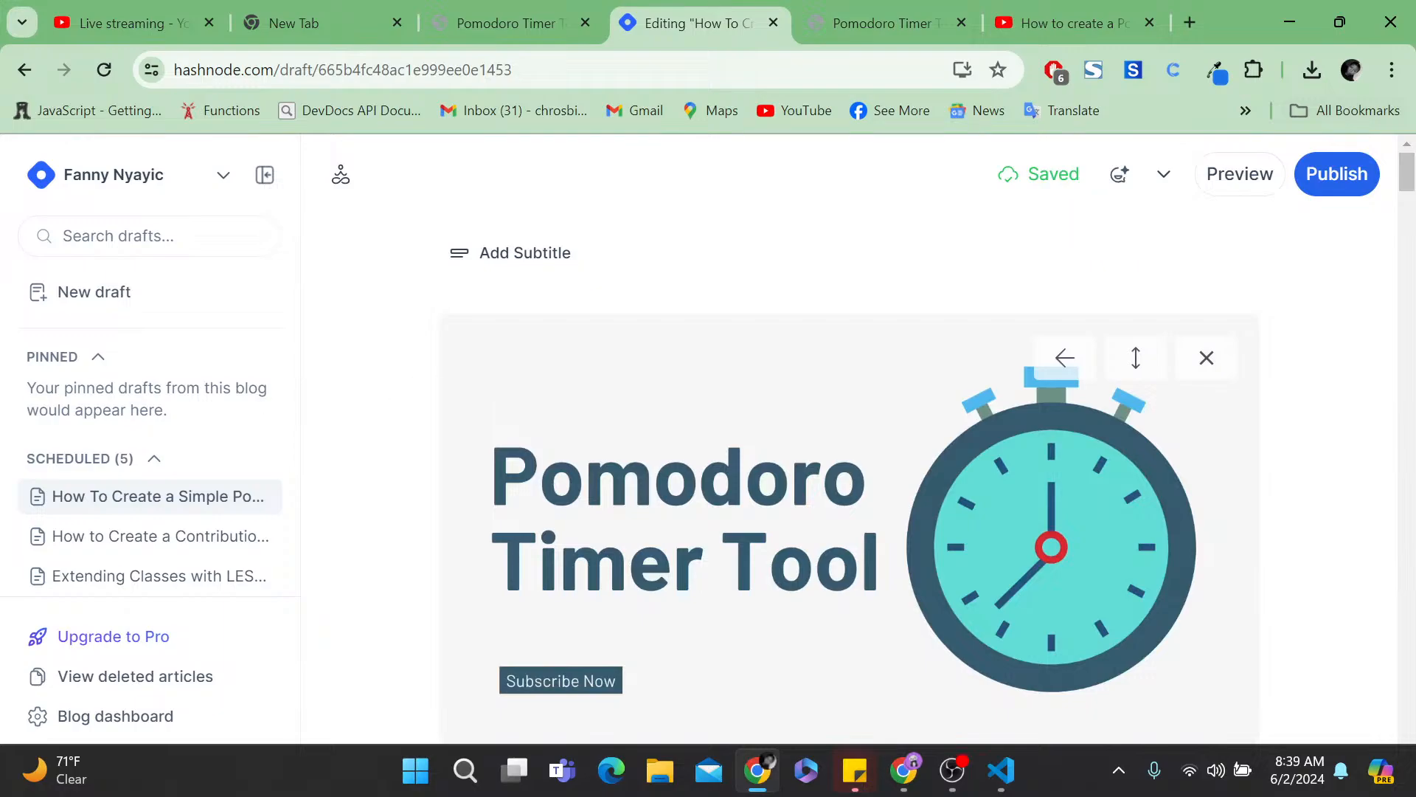
left_click(104, 71)
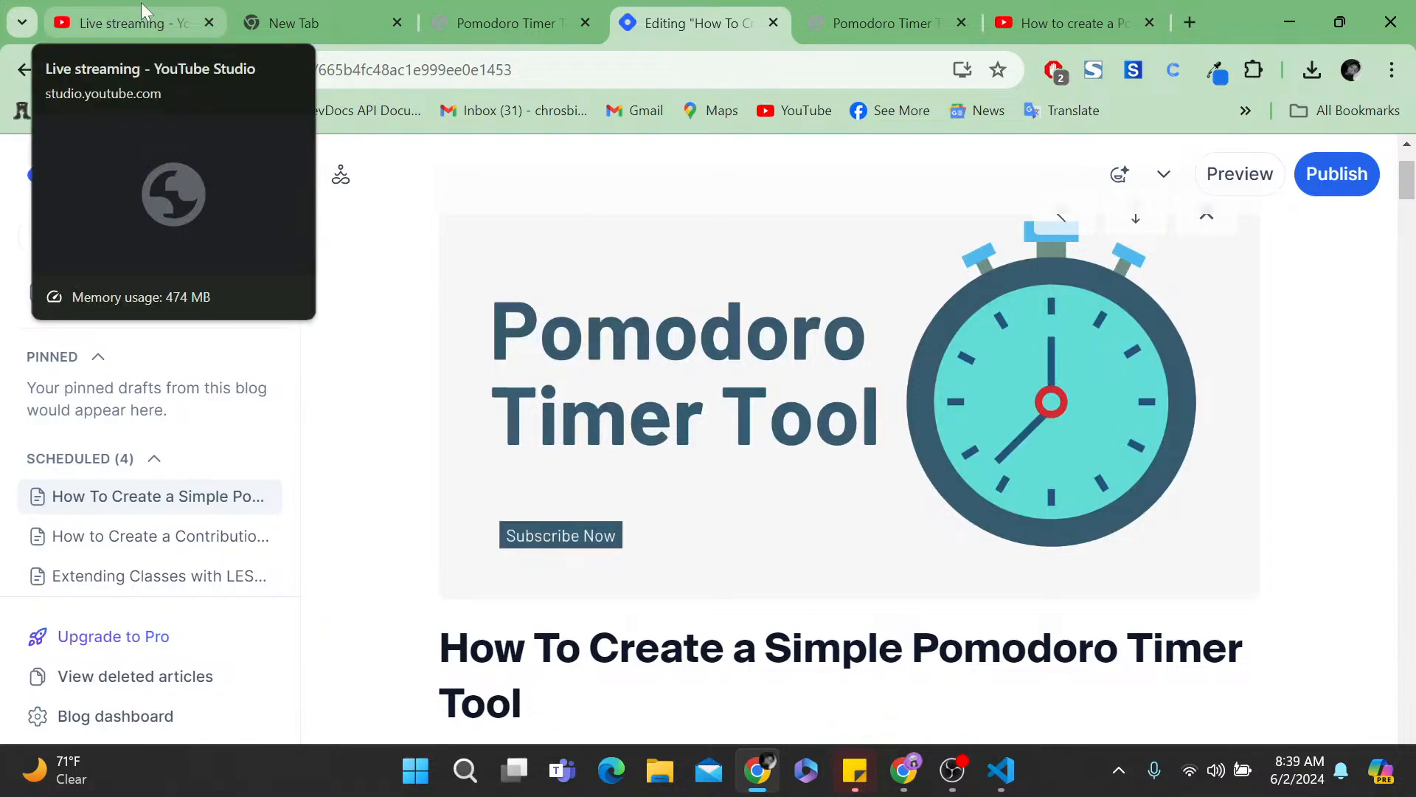
- Switch to OBS and stop the live stream
left_click(960, 771)
left_click(1188, 545)
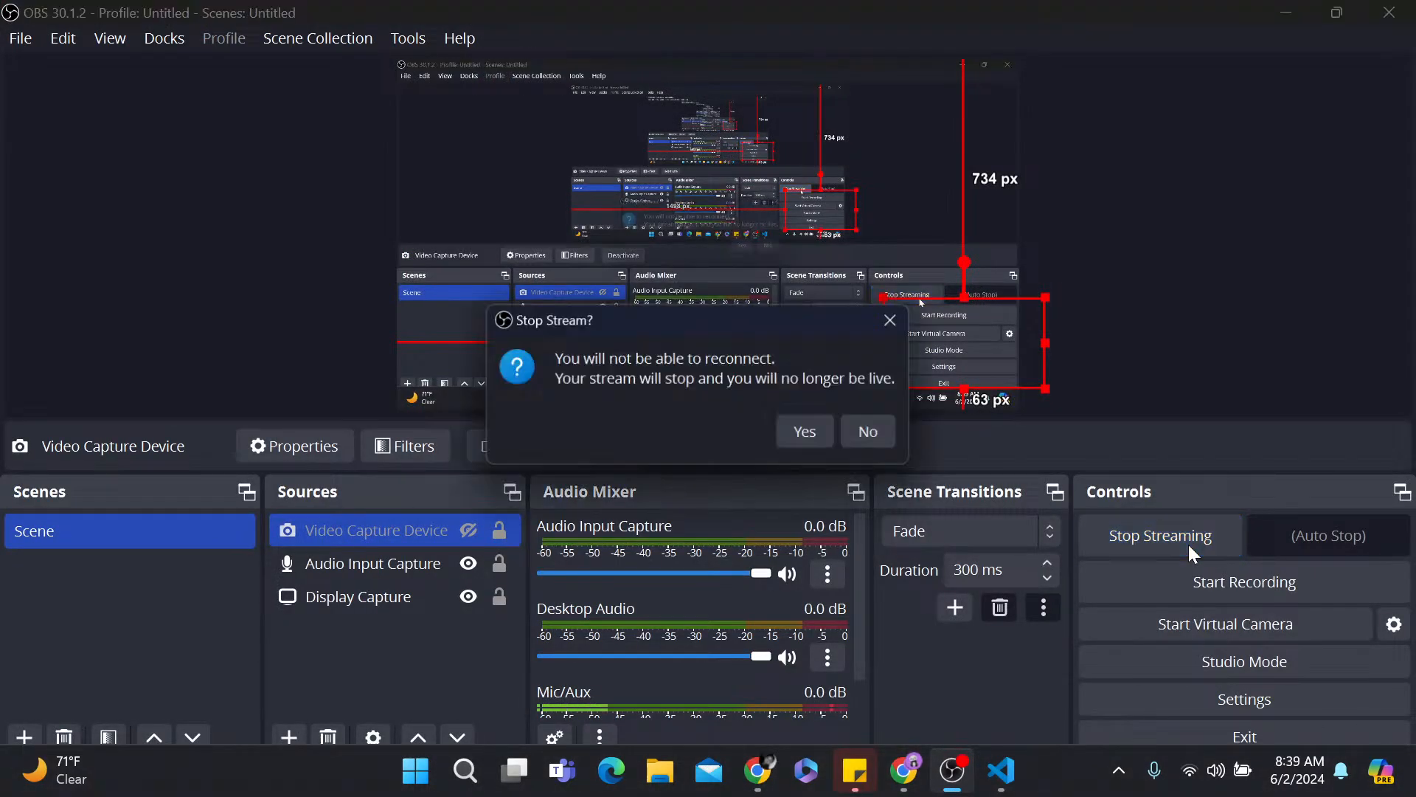